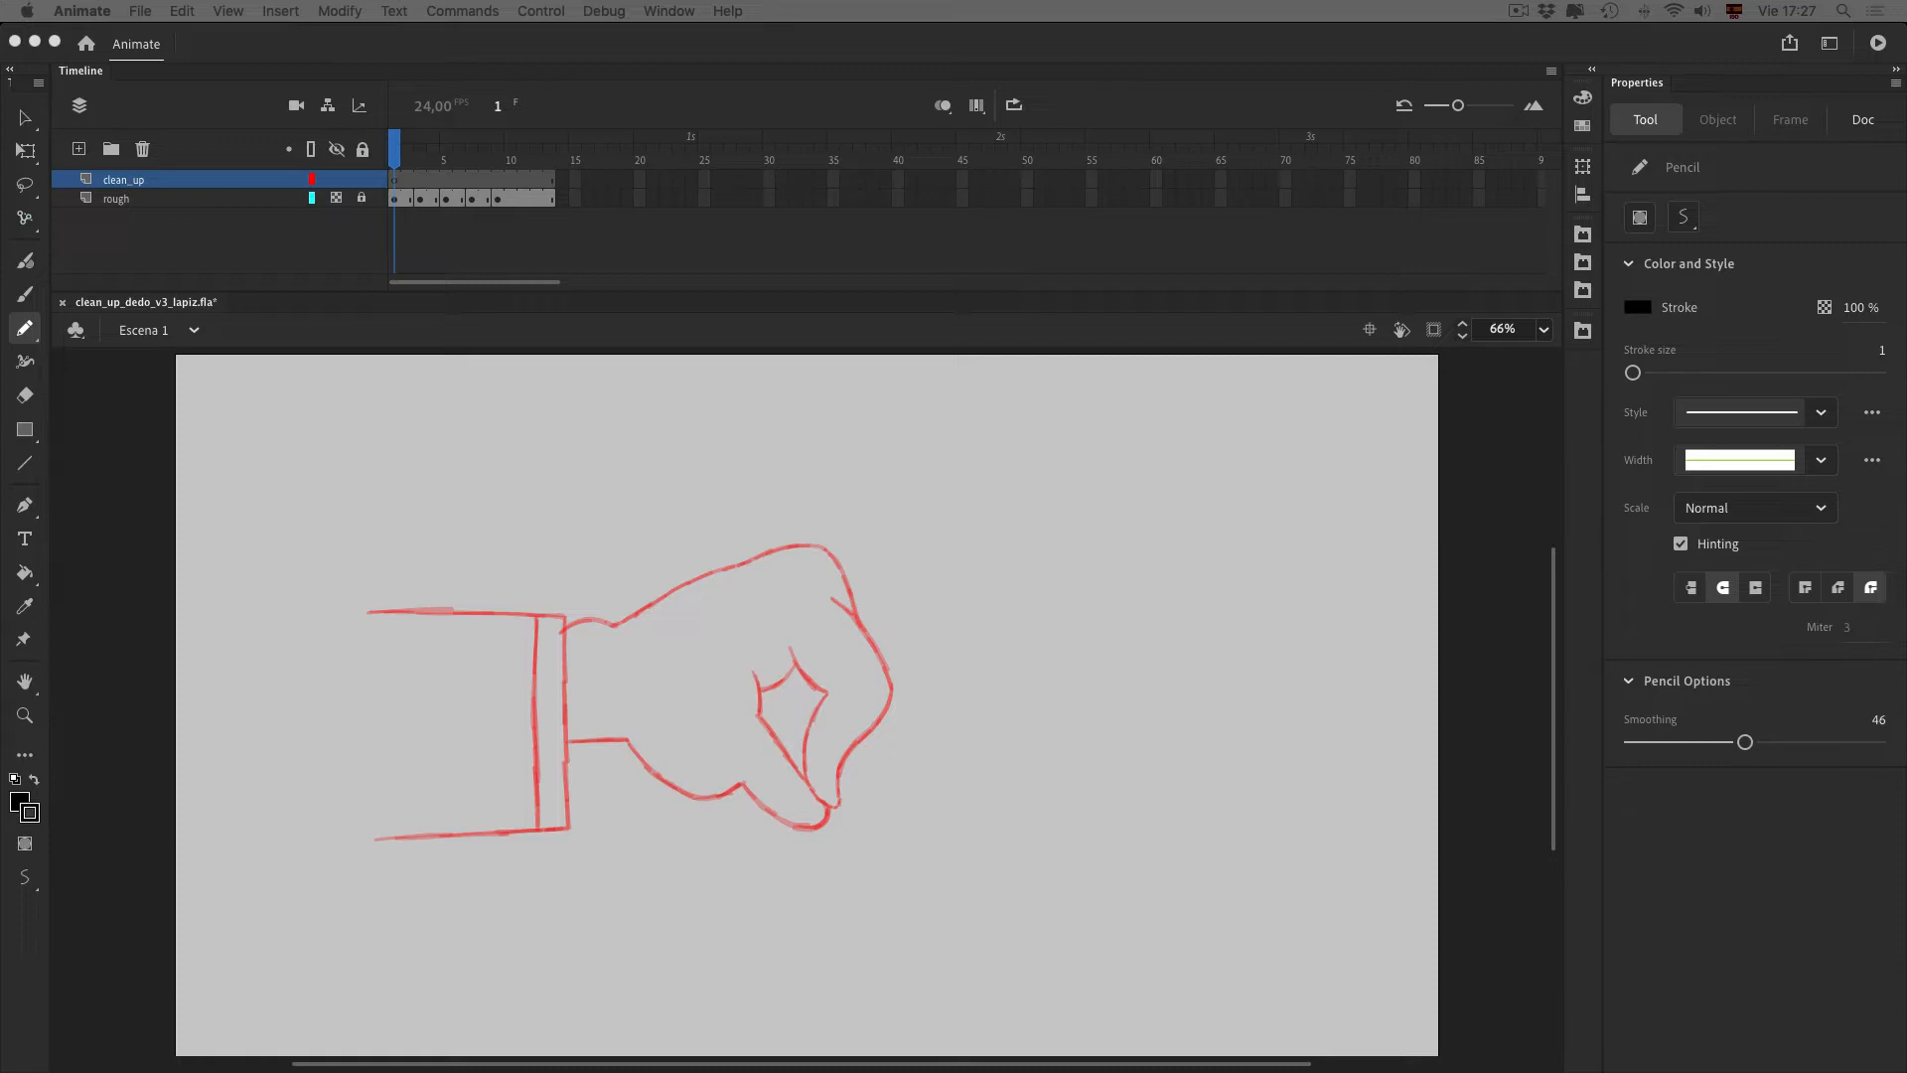
Set the Pencil mode to Smooth
click(25, 755)
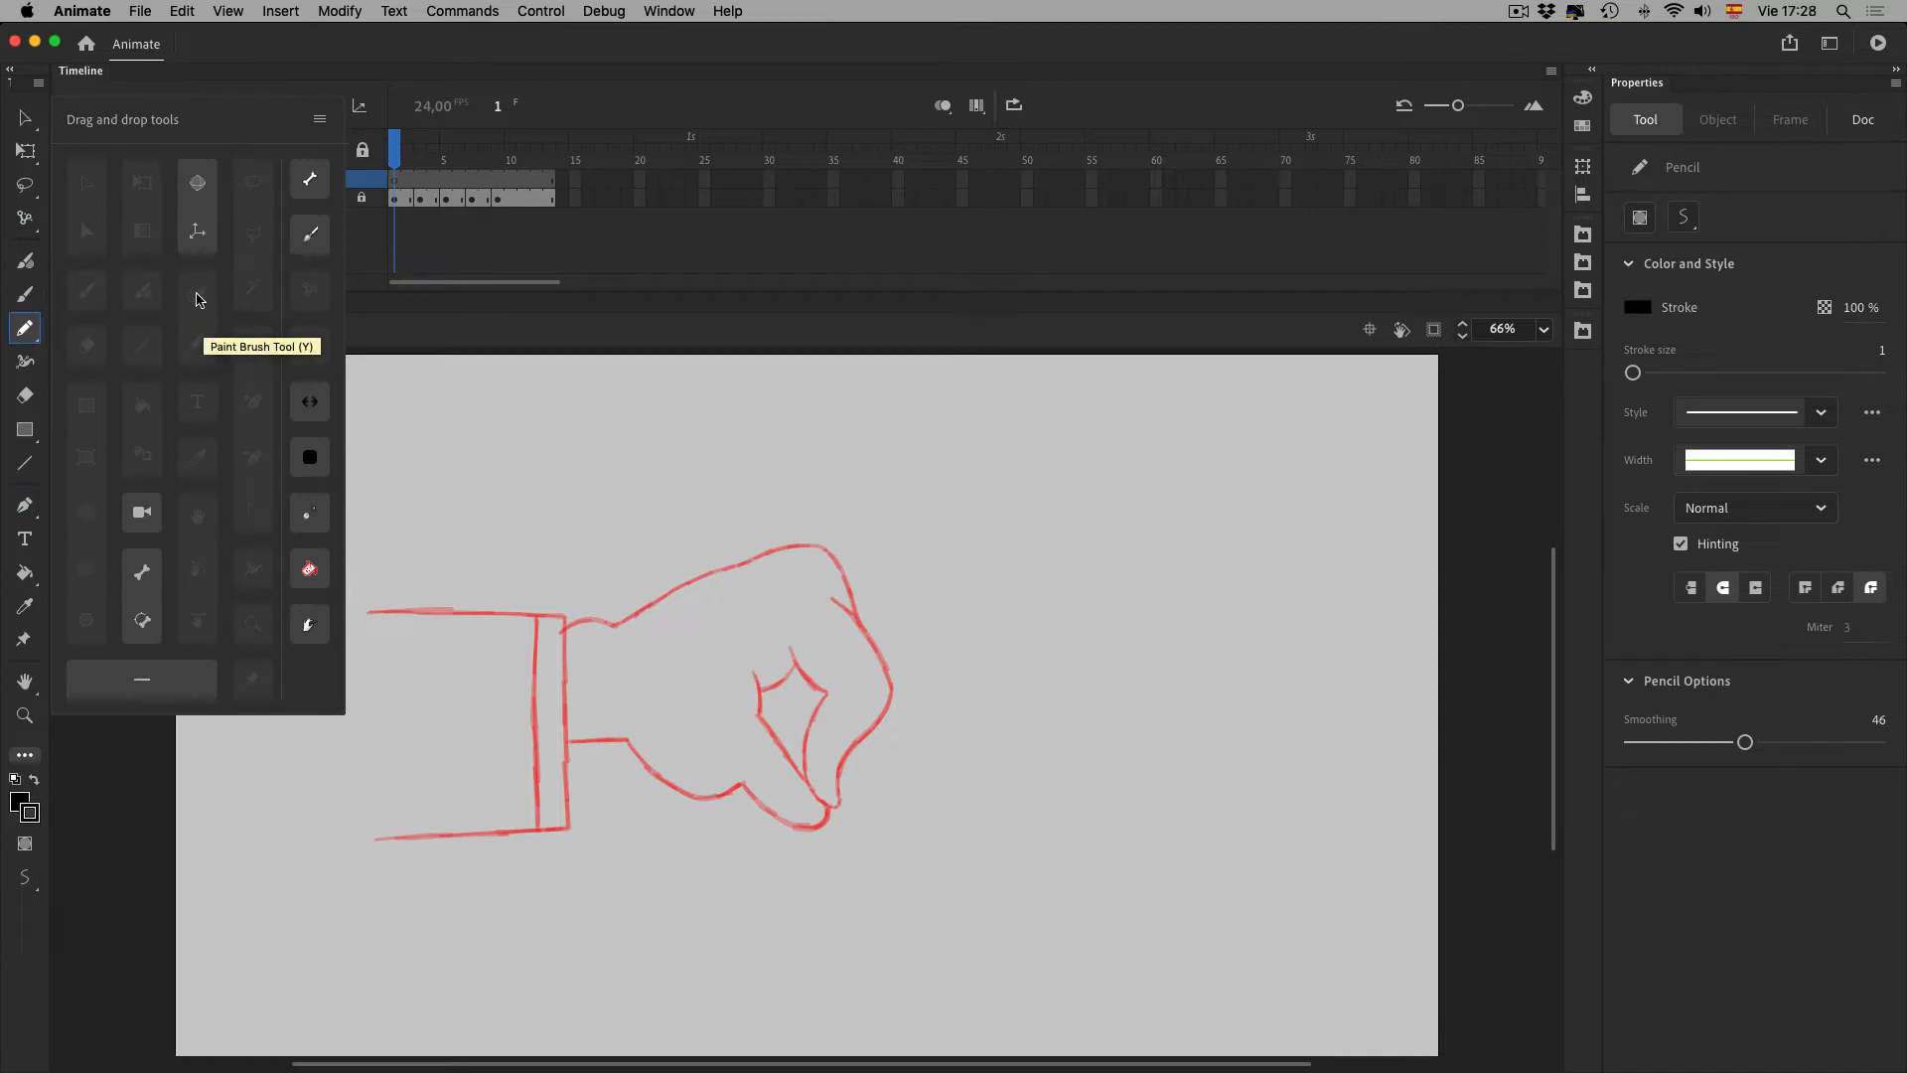
click(25, 756)
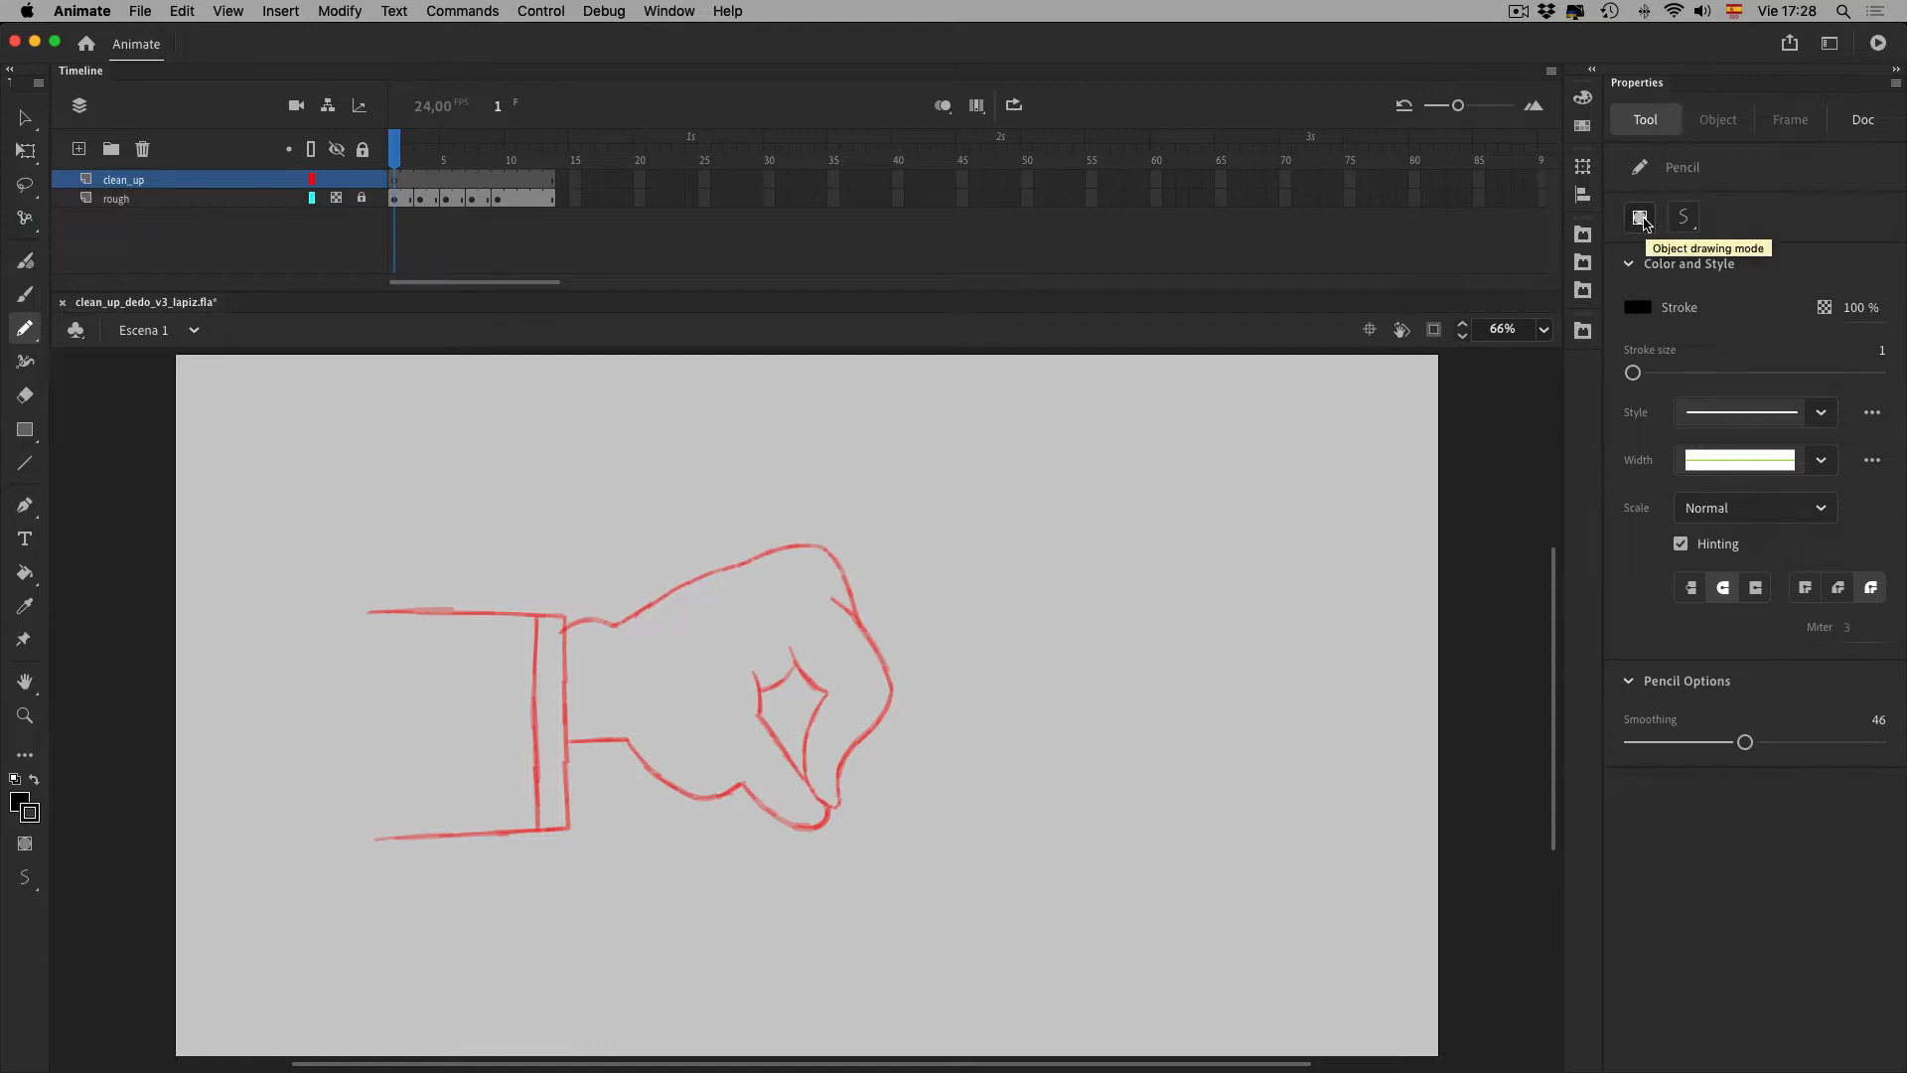
click(1683, 218)
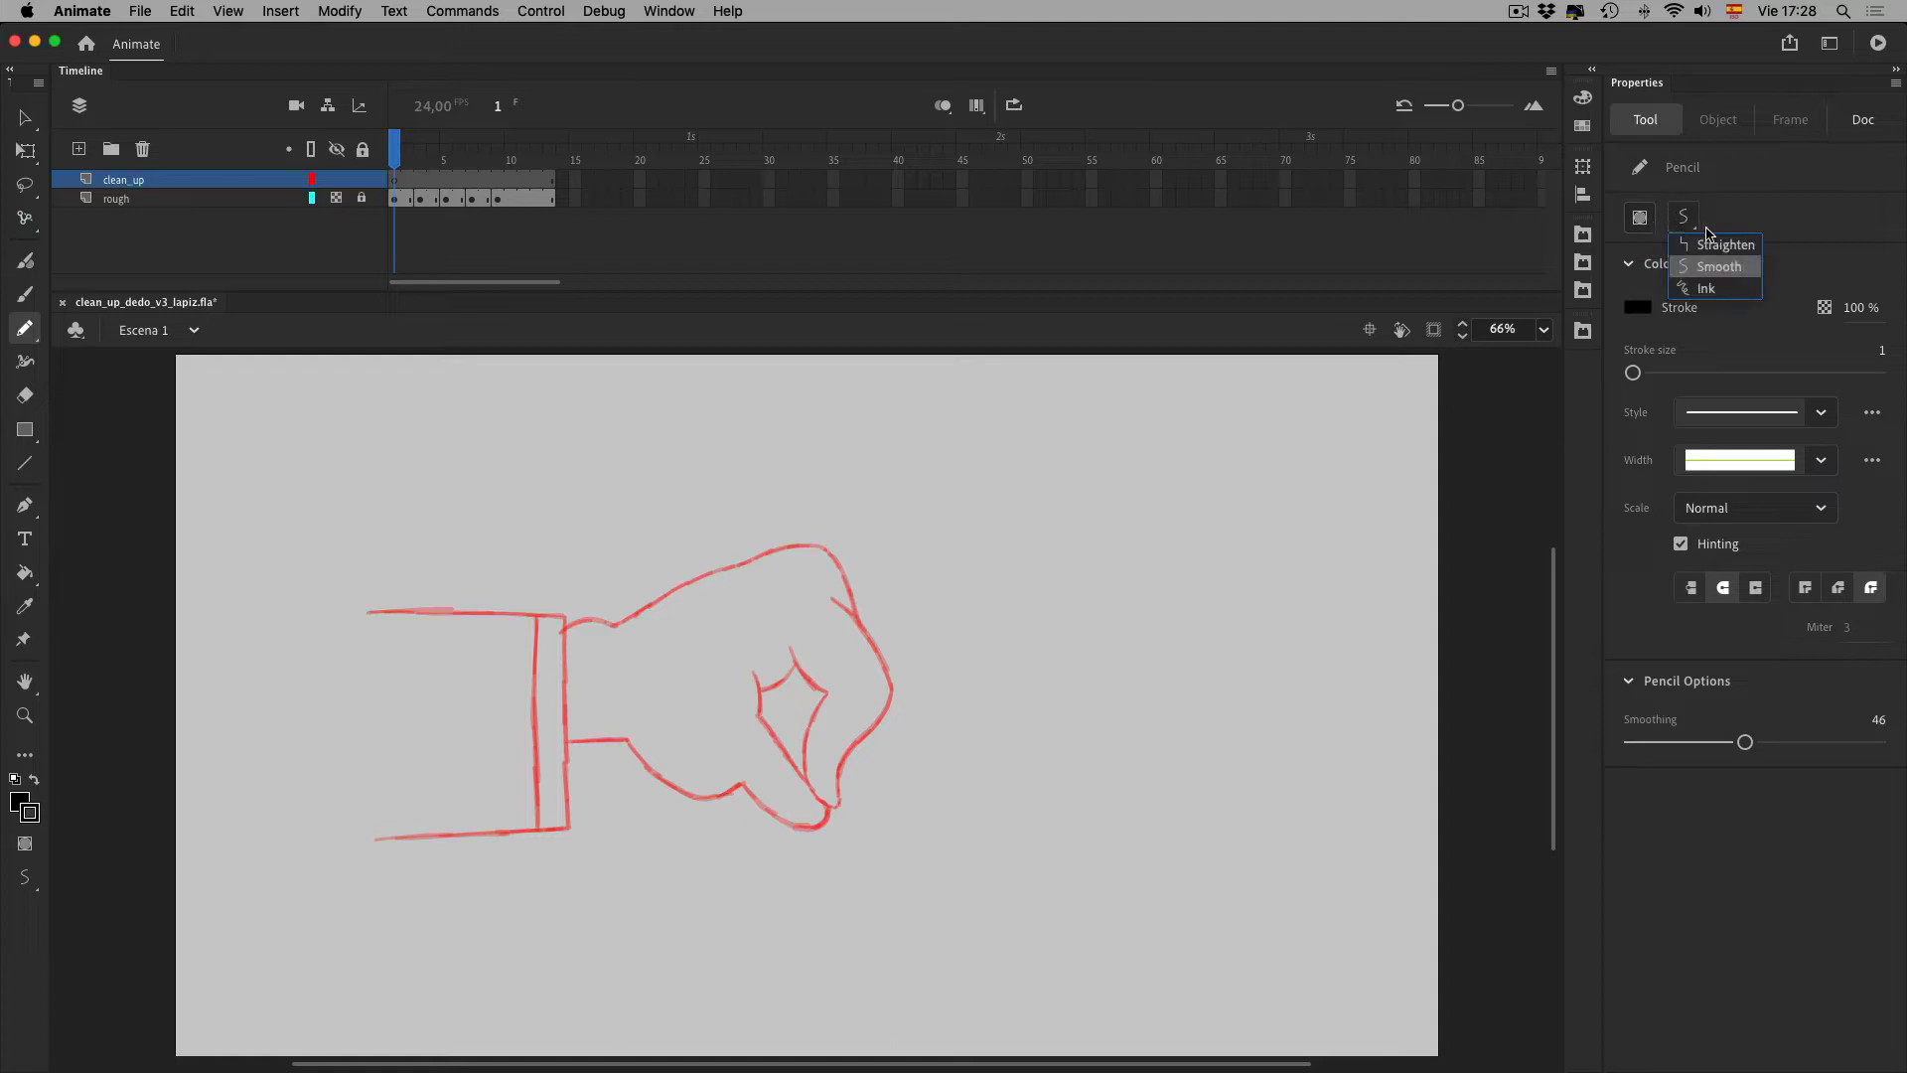
click(1736, 274)
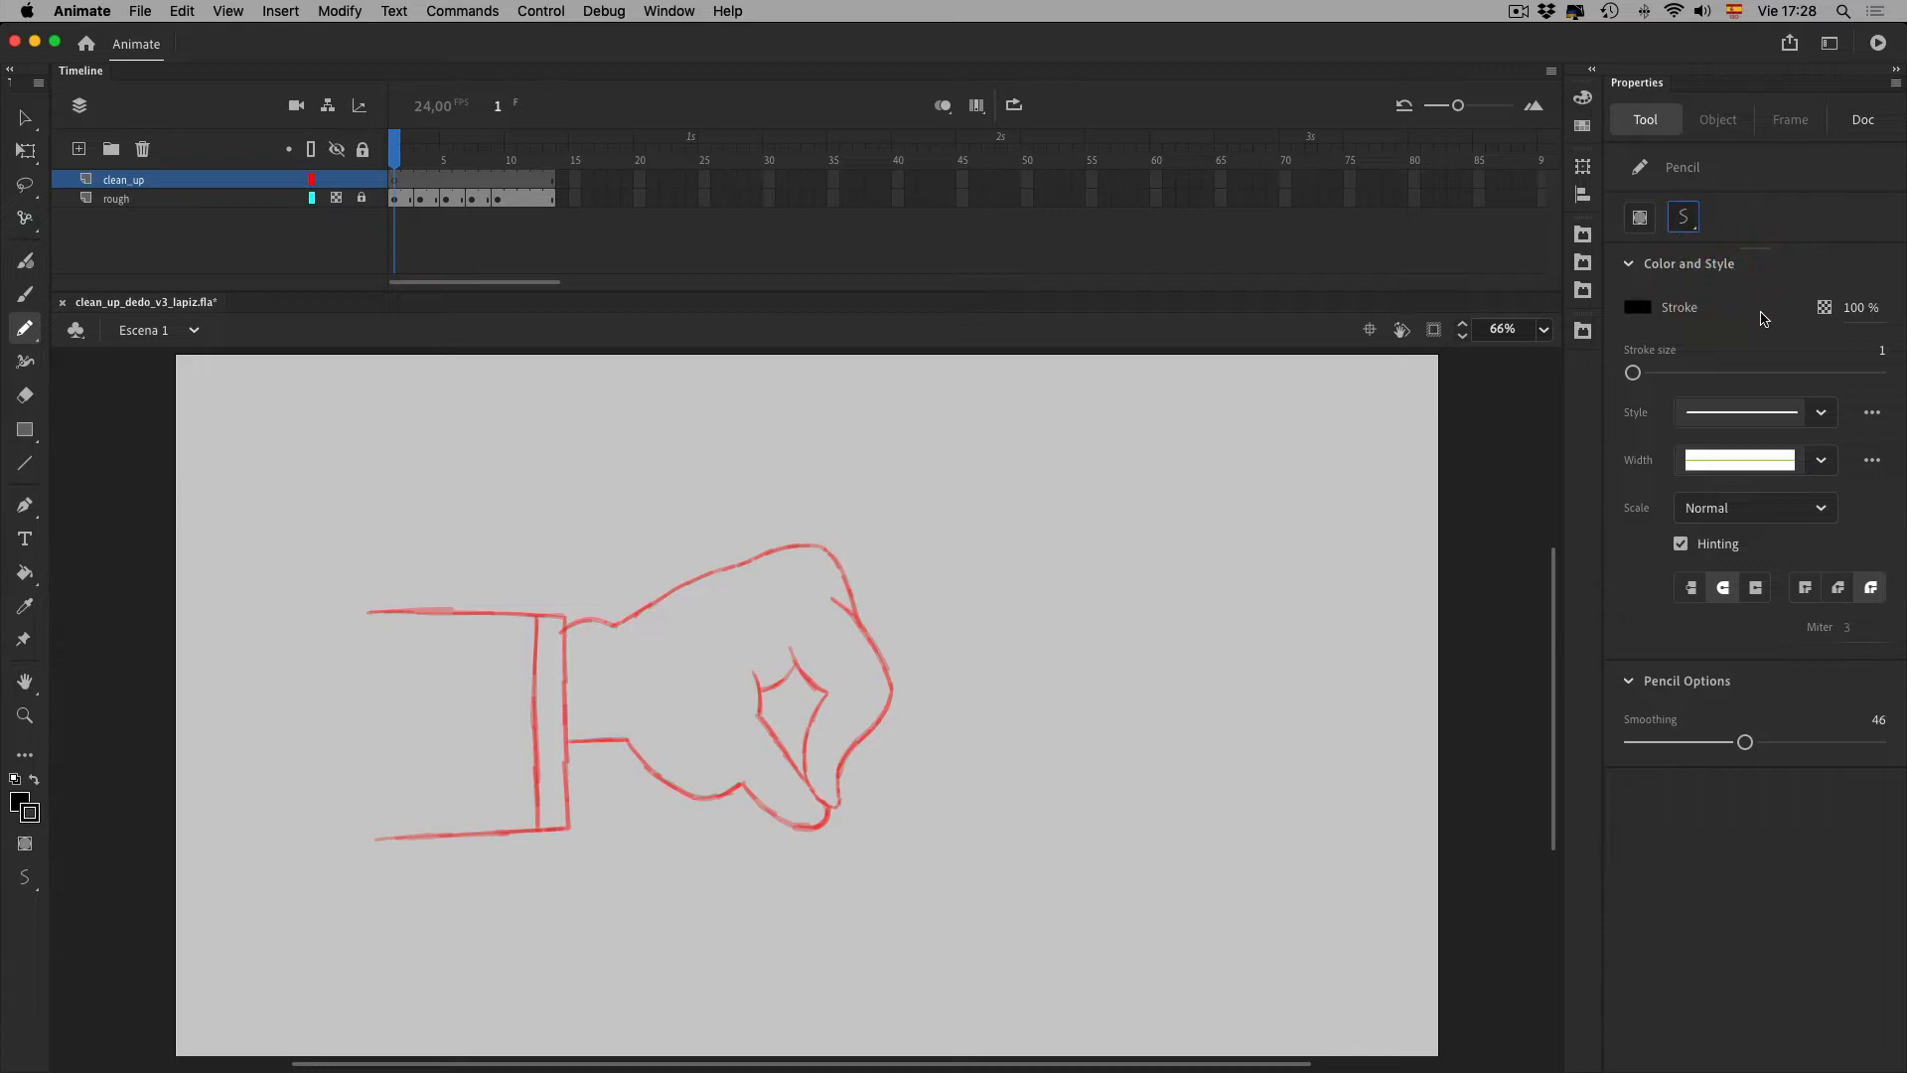
Set the pencil stroke size to 0.1 and choose the Hairline line style
mouse_move(1633, 374)
mouse_down()
mouse_move(1689, 374)
mouse_move(1644, 381)
mouse_up()
click(1842, 362)
click(1827, 412)
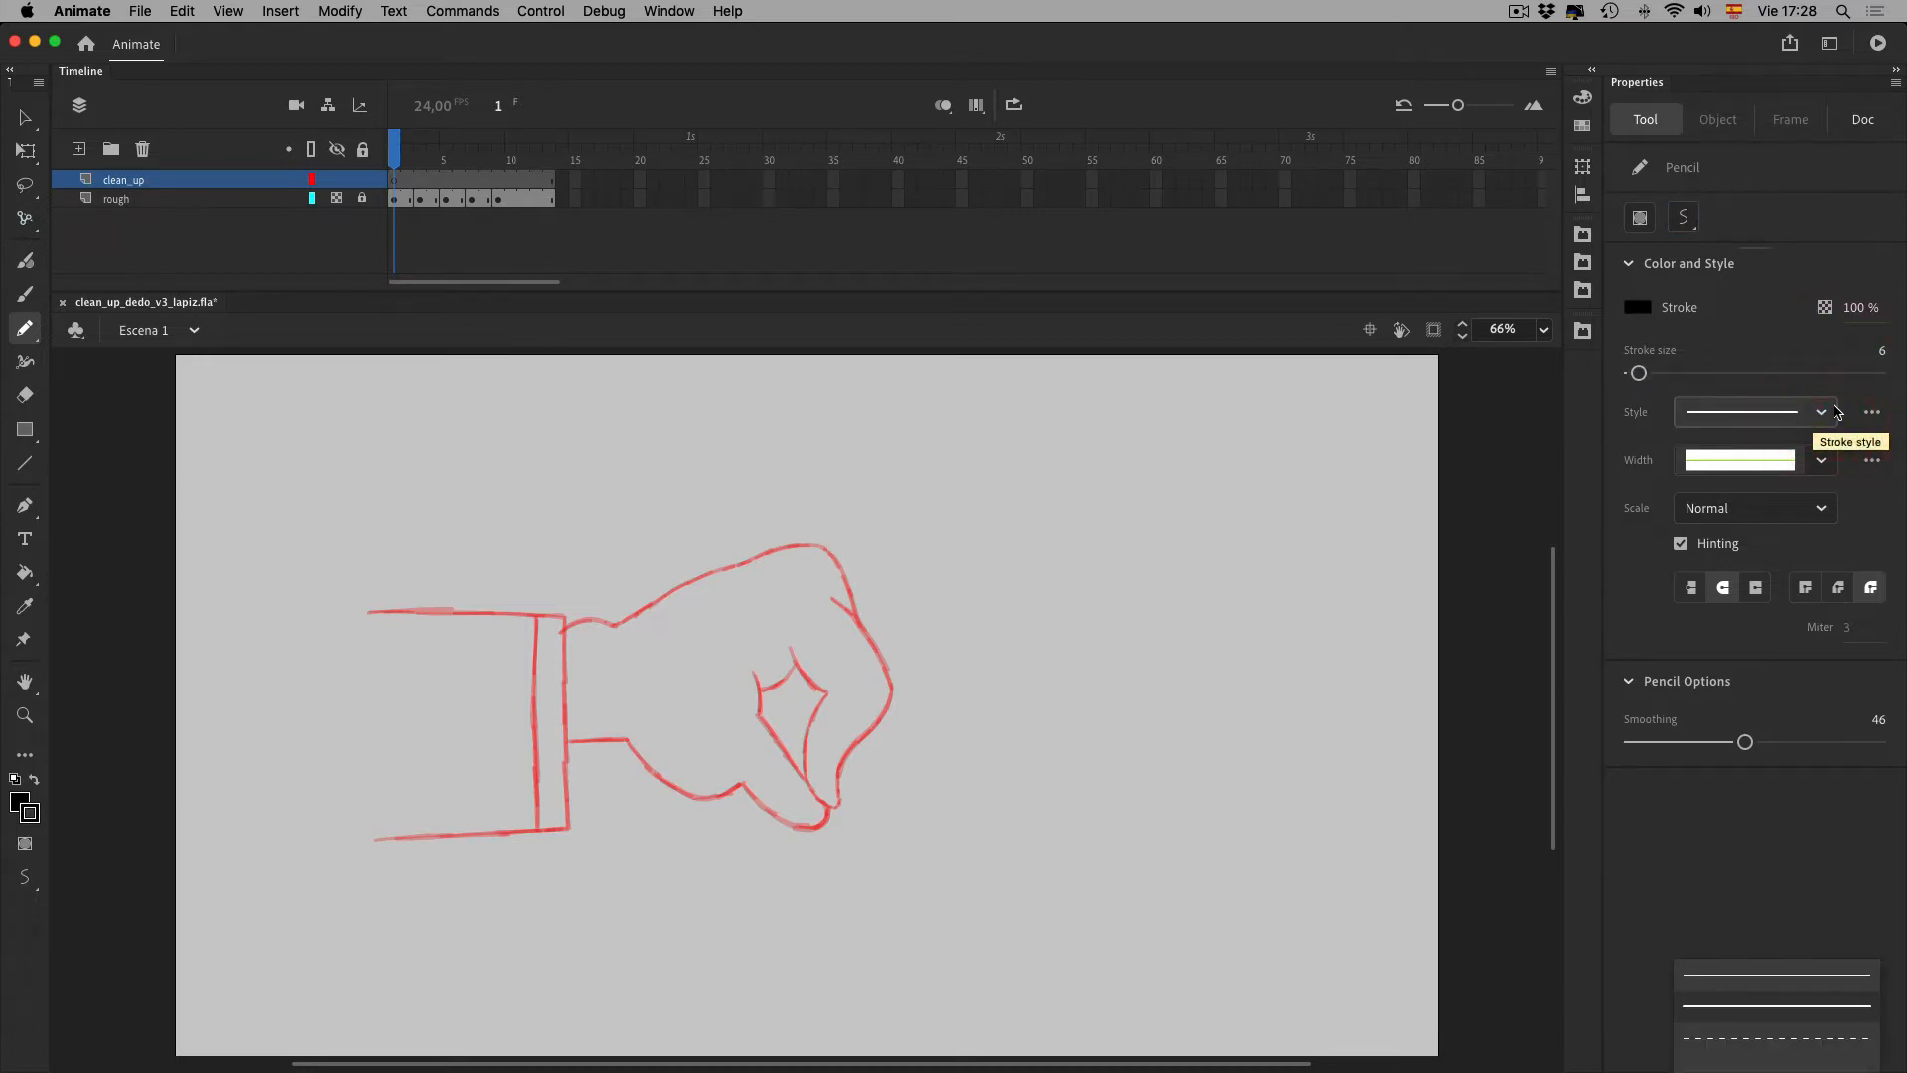
click(1829, 978)
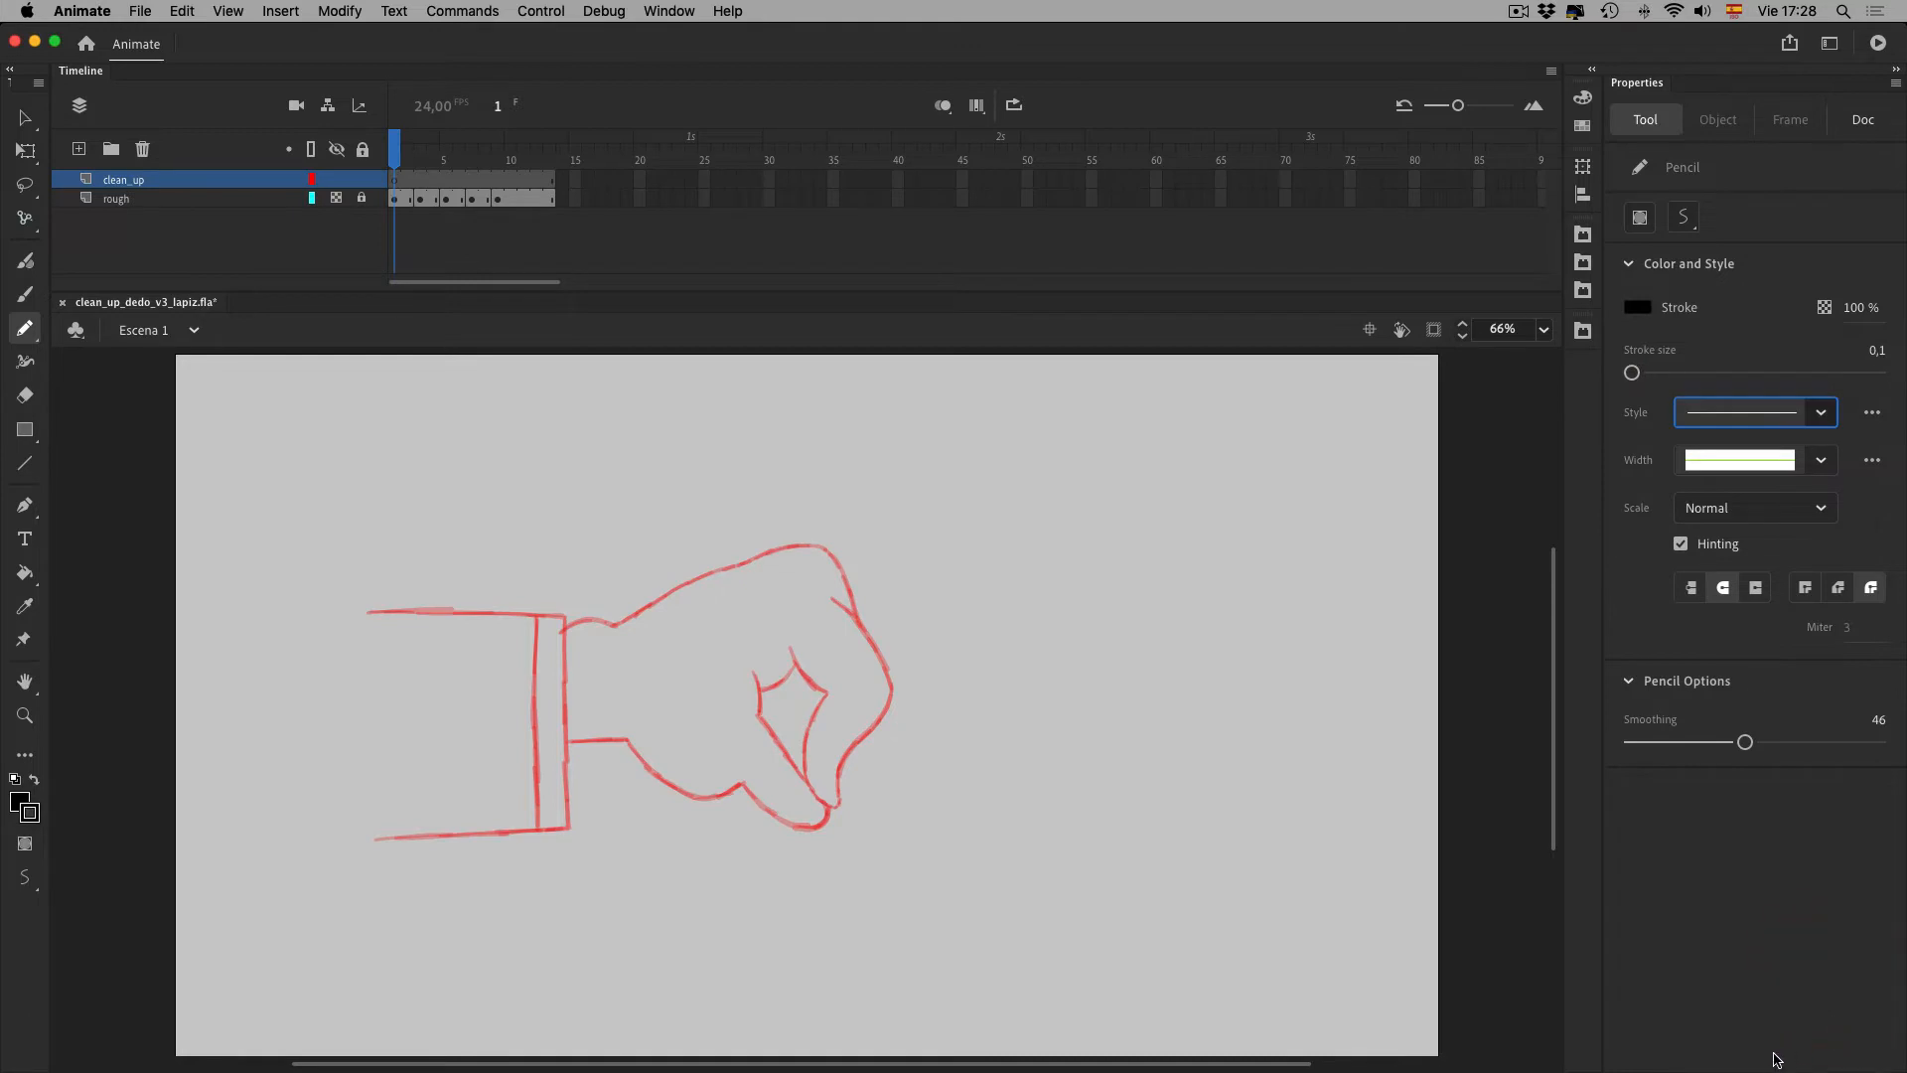
click(1517, 11)
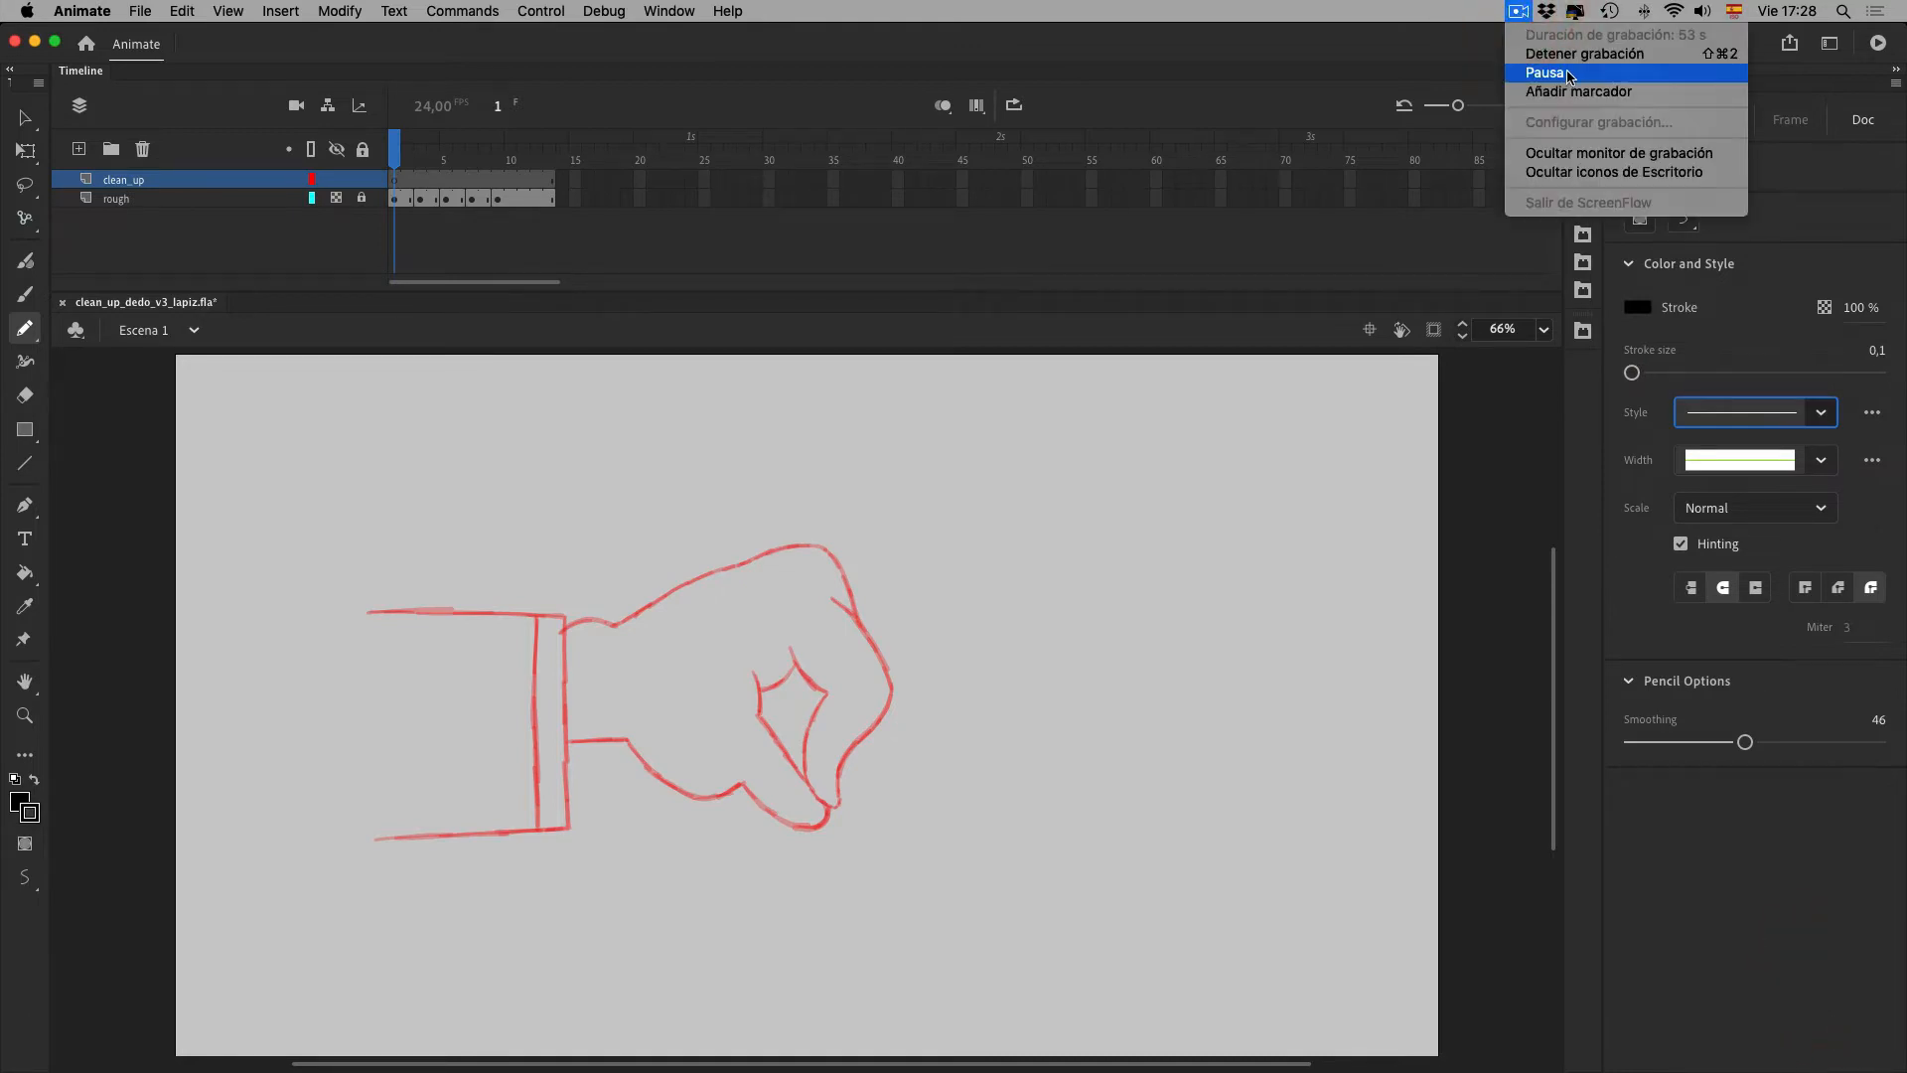
click(1573, 78)
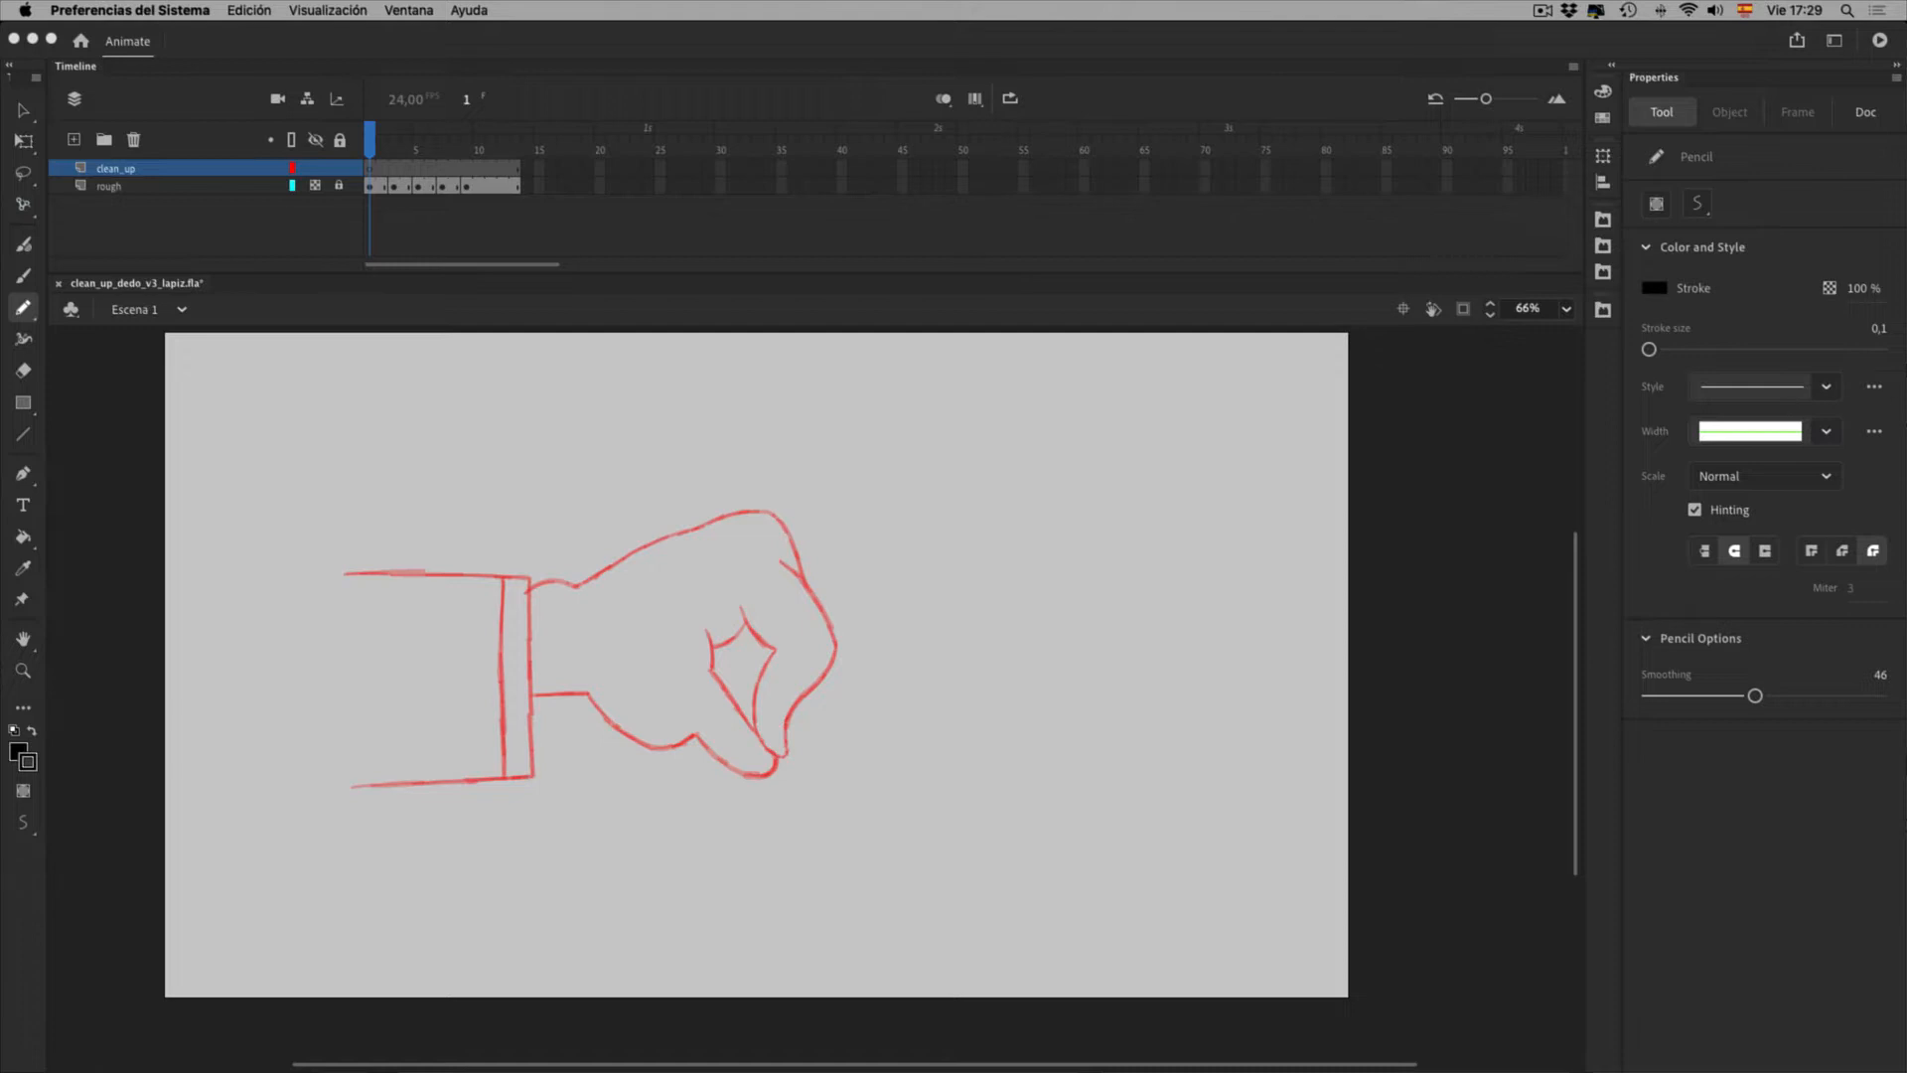
click(1772, 433)
click(1772, 433)
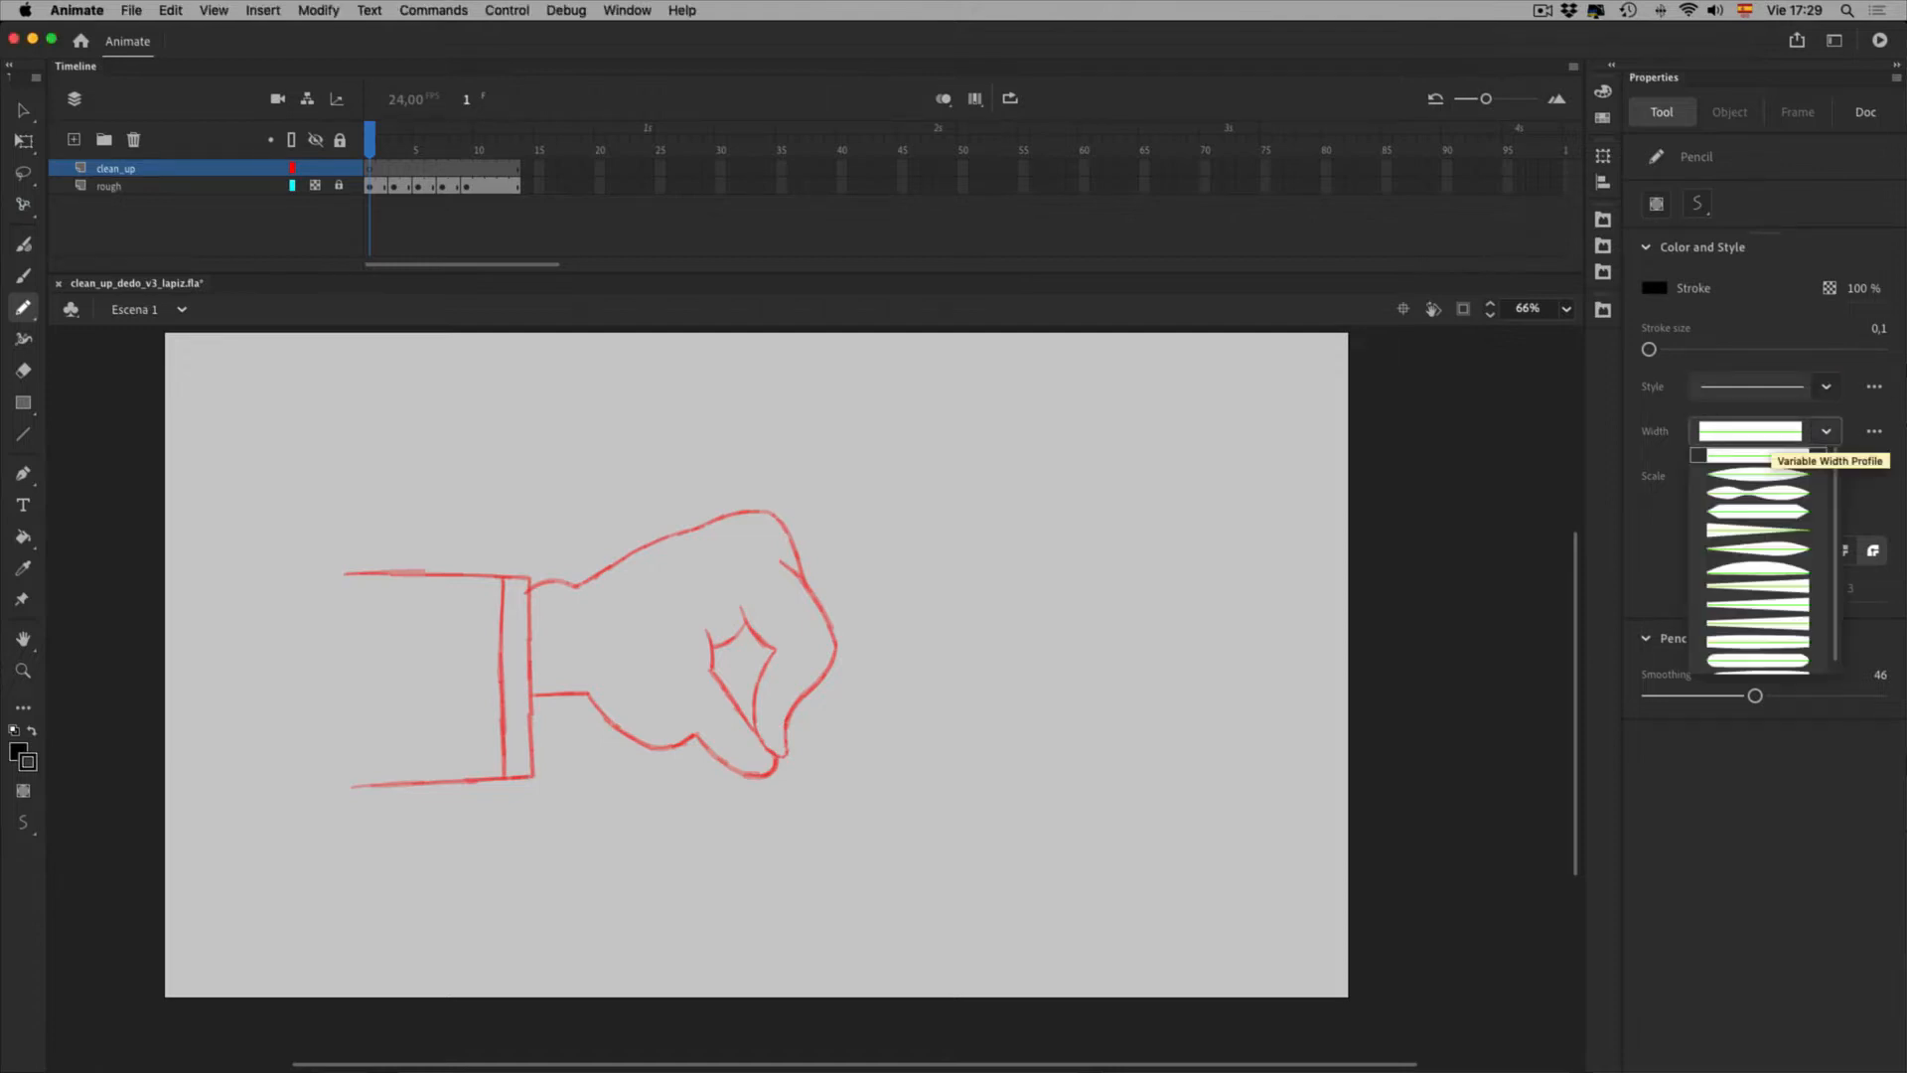
click(1772, 433)
click(1772, 388)
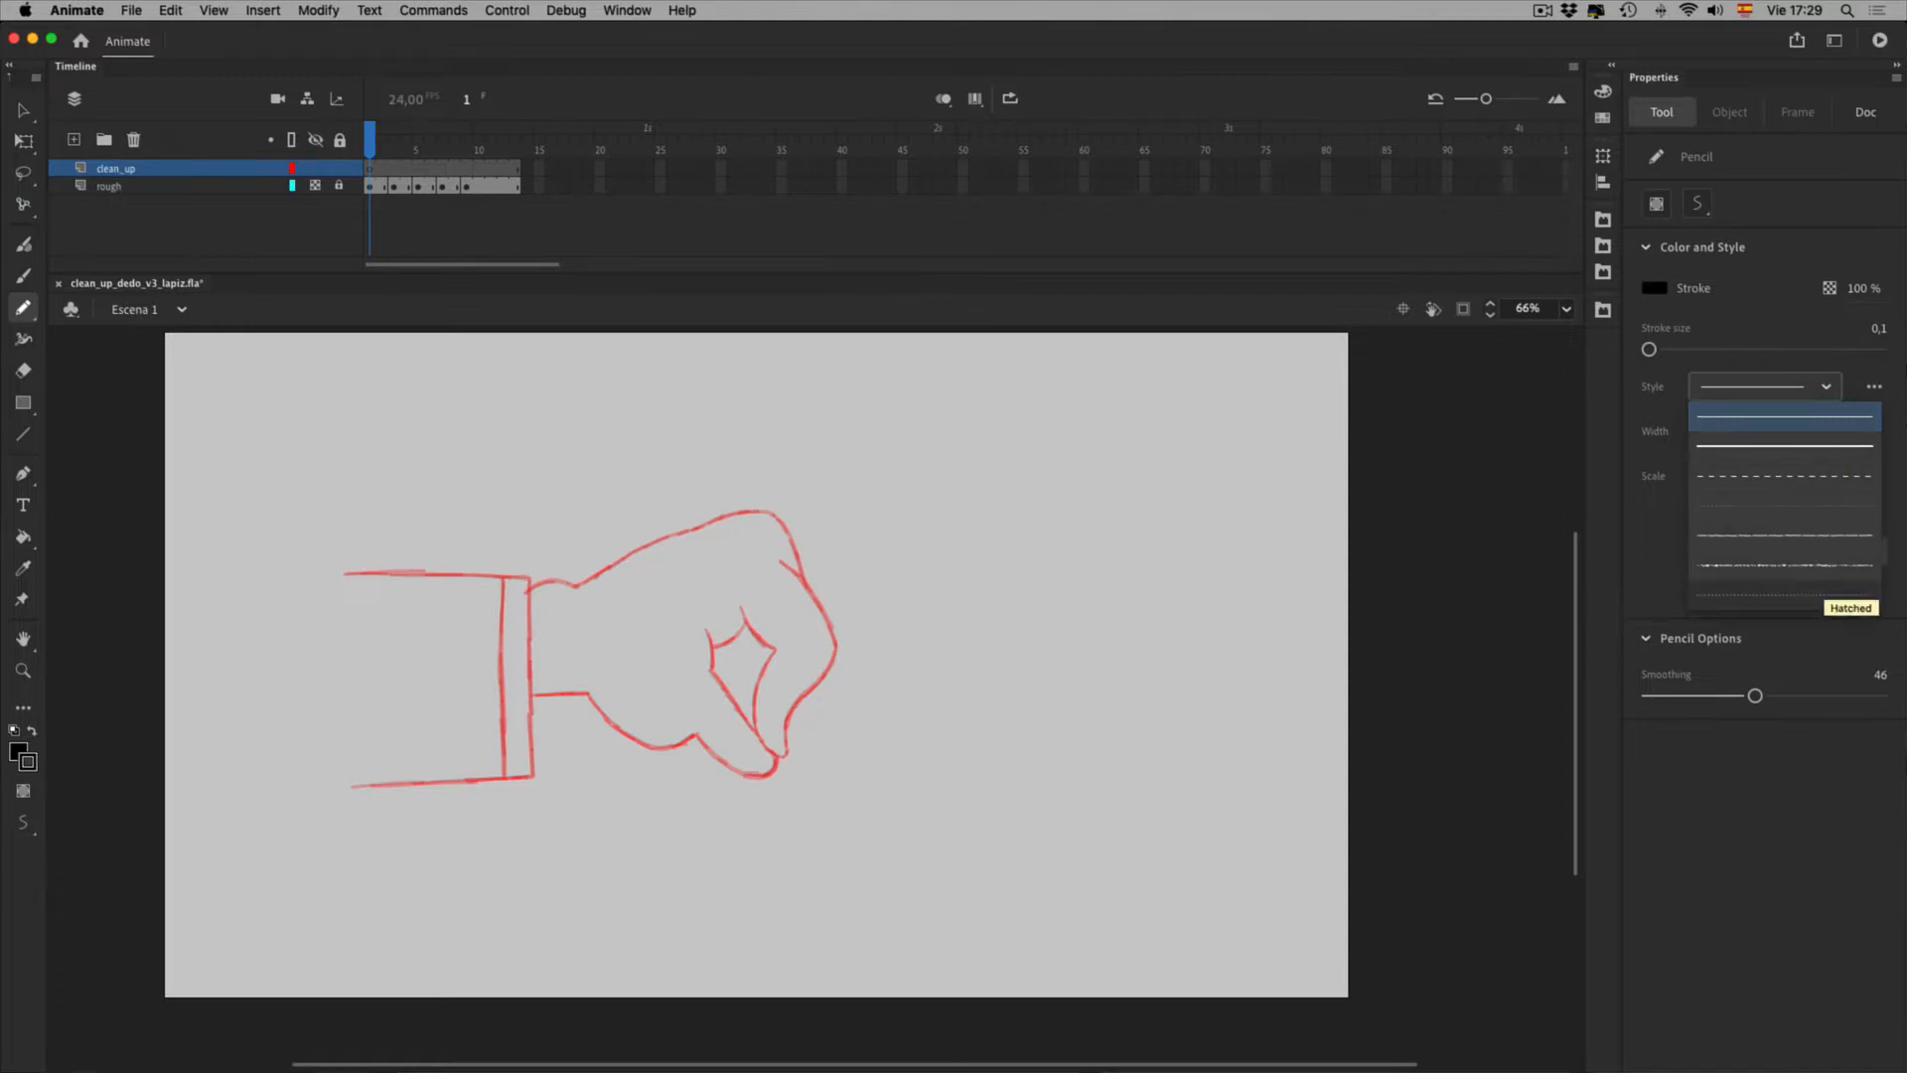
click(1788, 416)
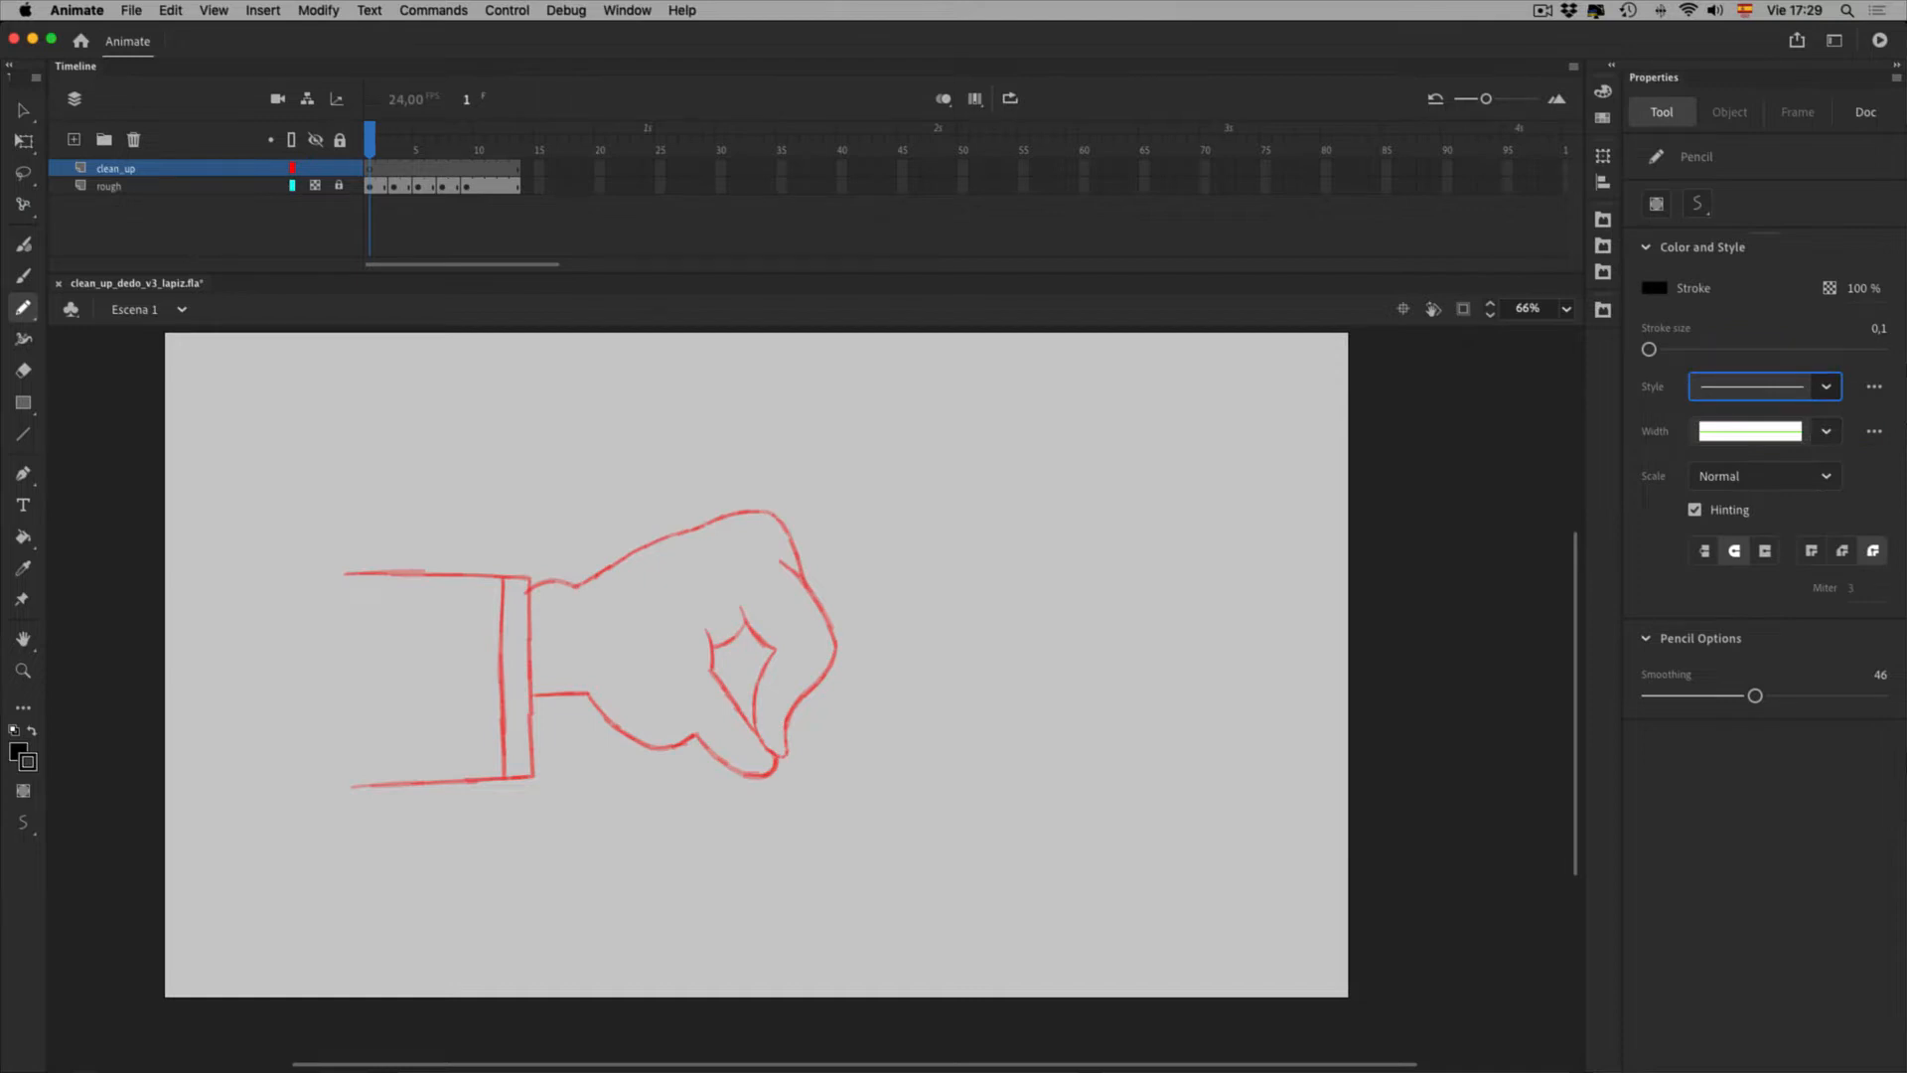
click(1826, 431)
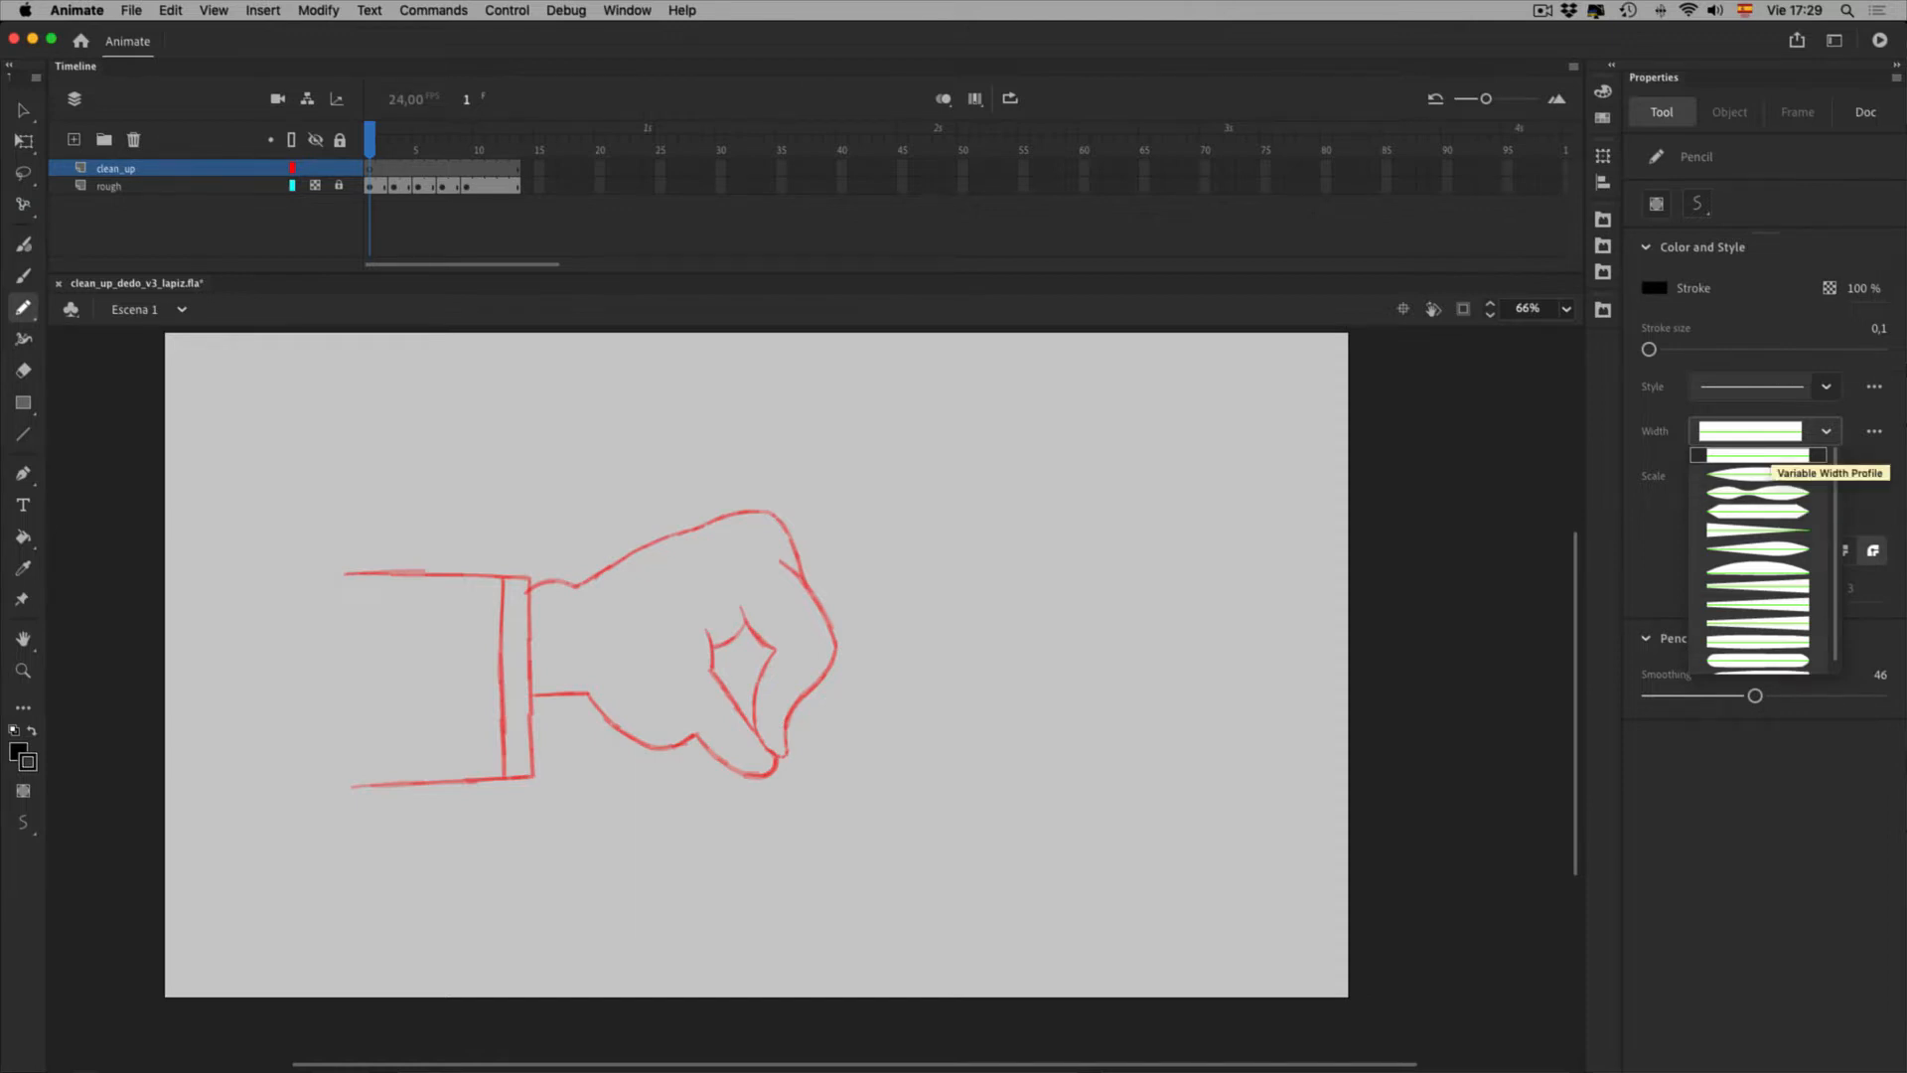
click(1768, 444)
click(1758, 475)
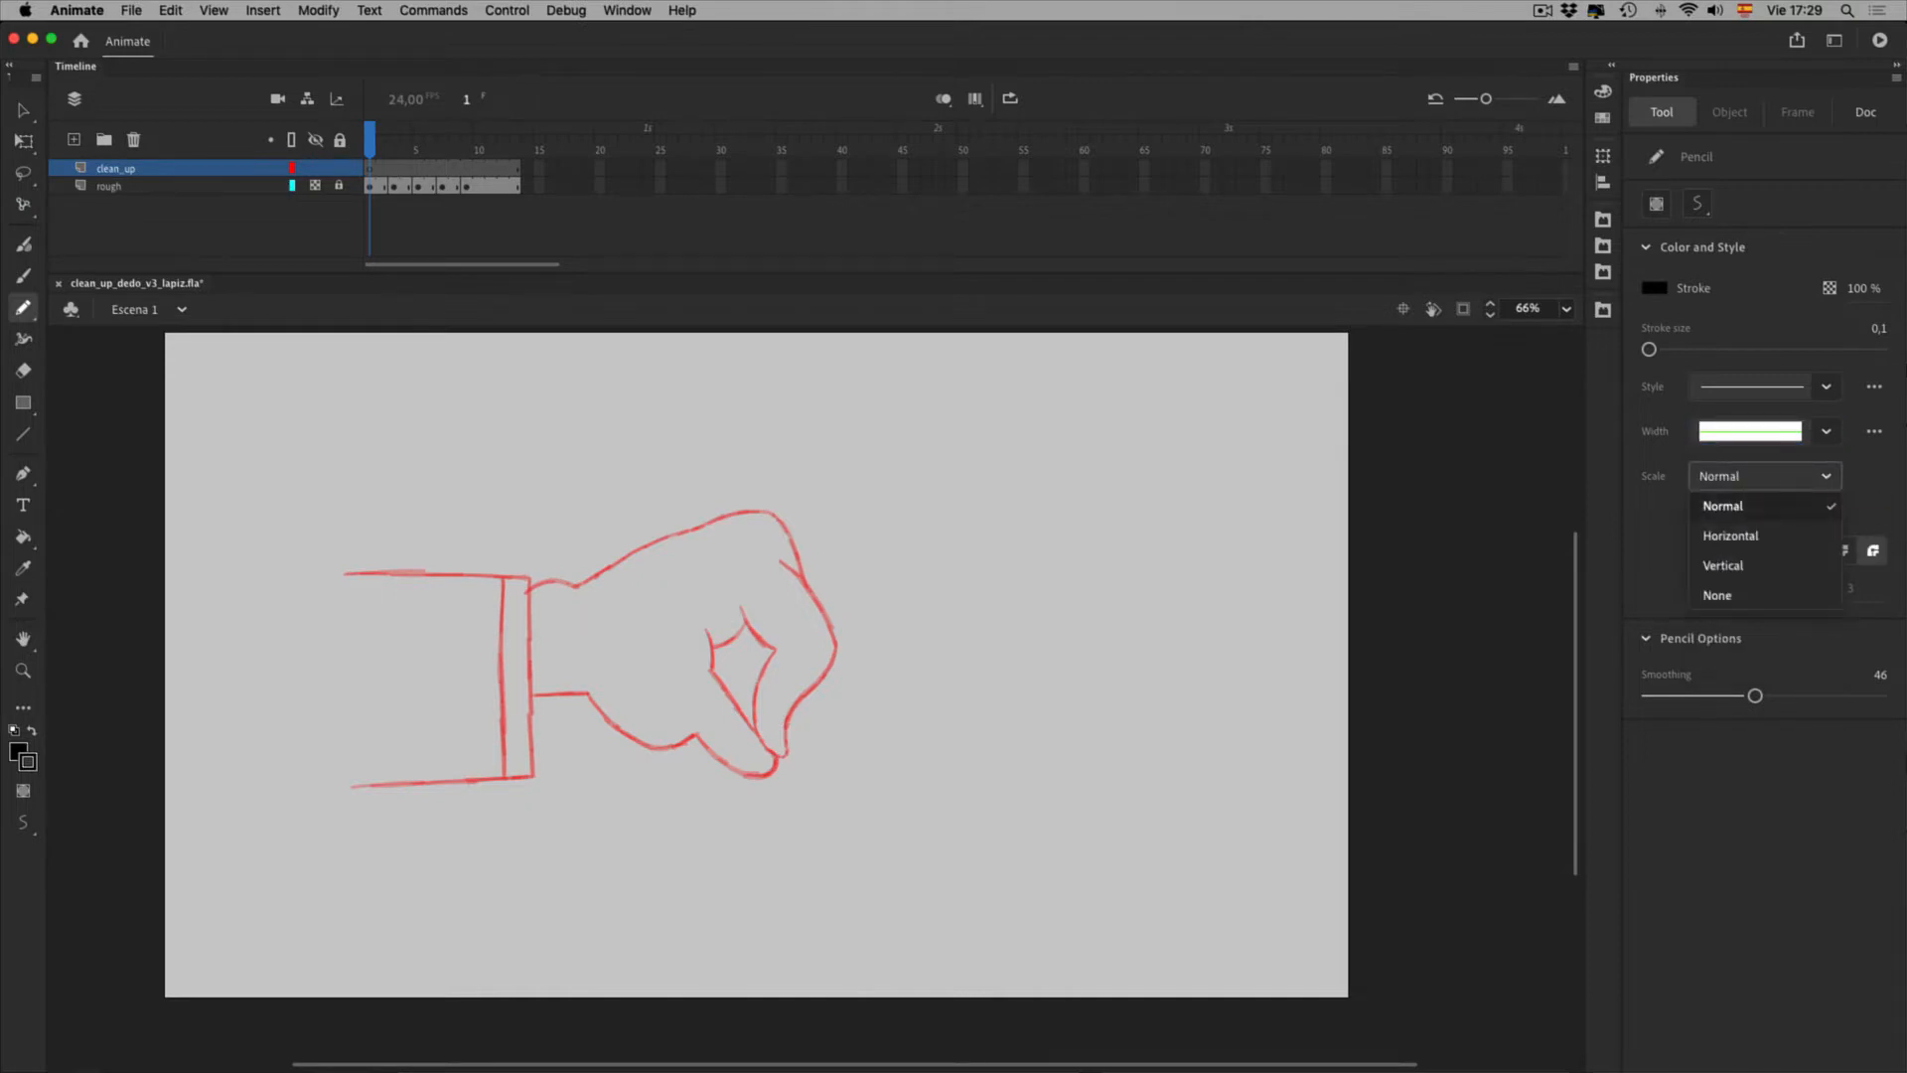
click(1738, 506)
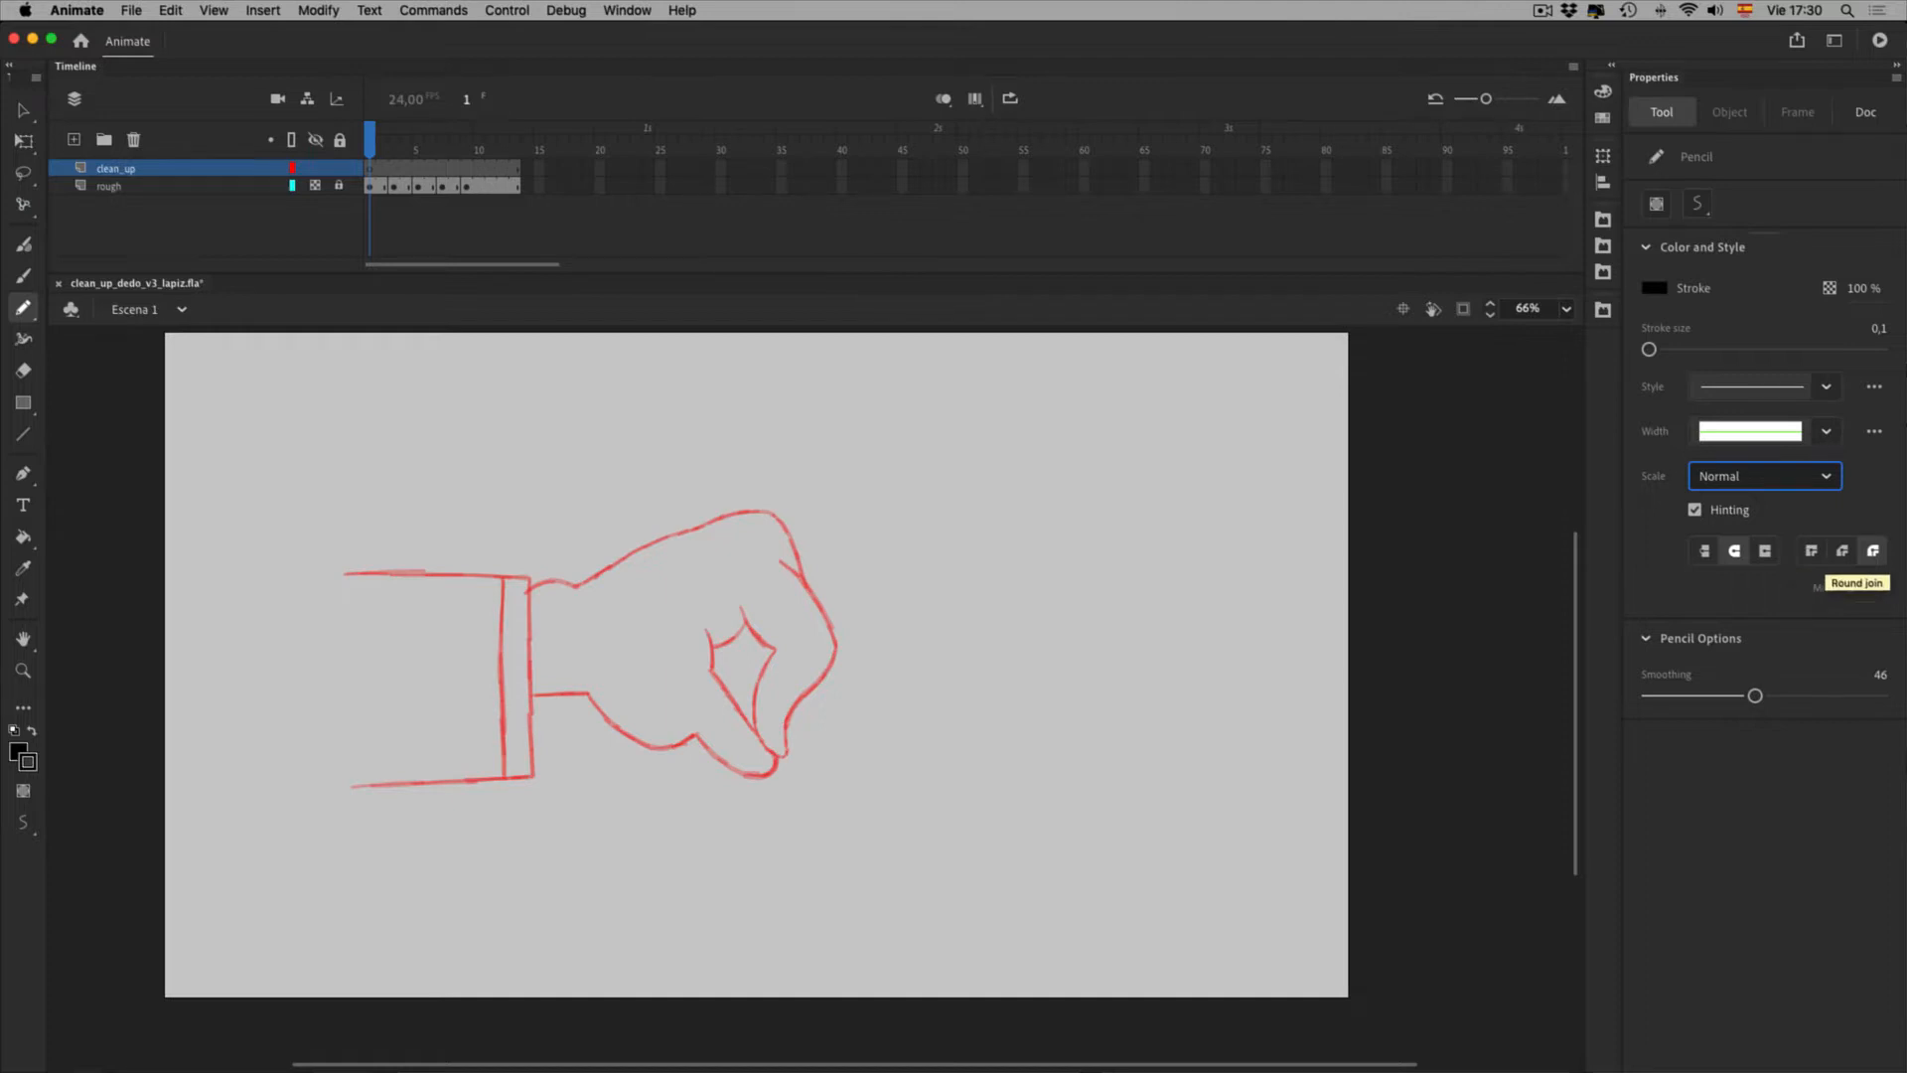
Set the pencil stroke size to 6 and draw a black test stroke inside the fist
mouse_move(1755, 697)
mouse_down()
mouse_move(1802, 697)
mouse_move(1768, 696)
mouse_up()
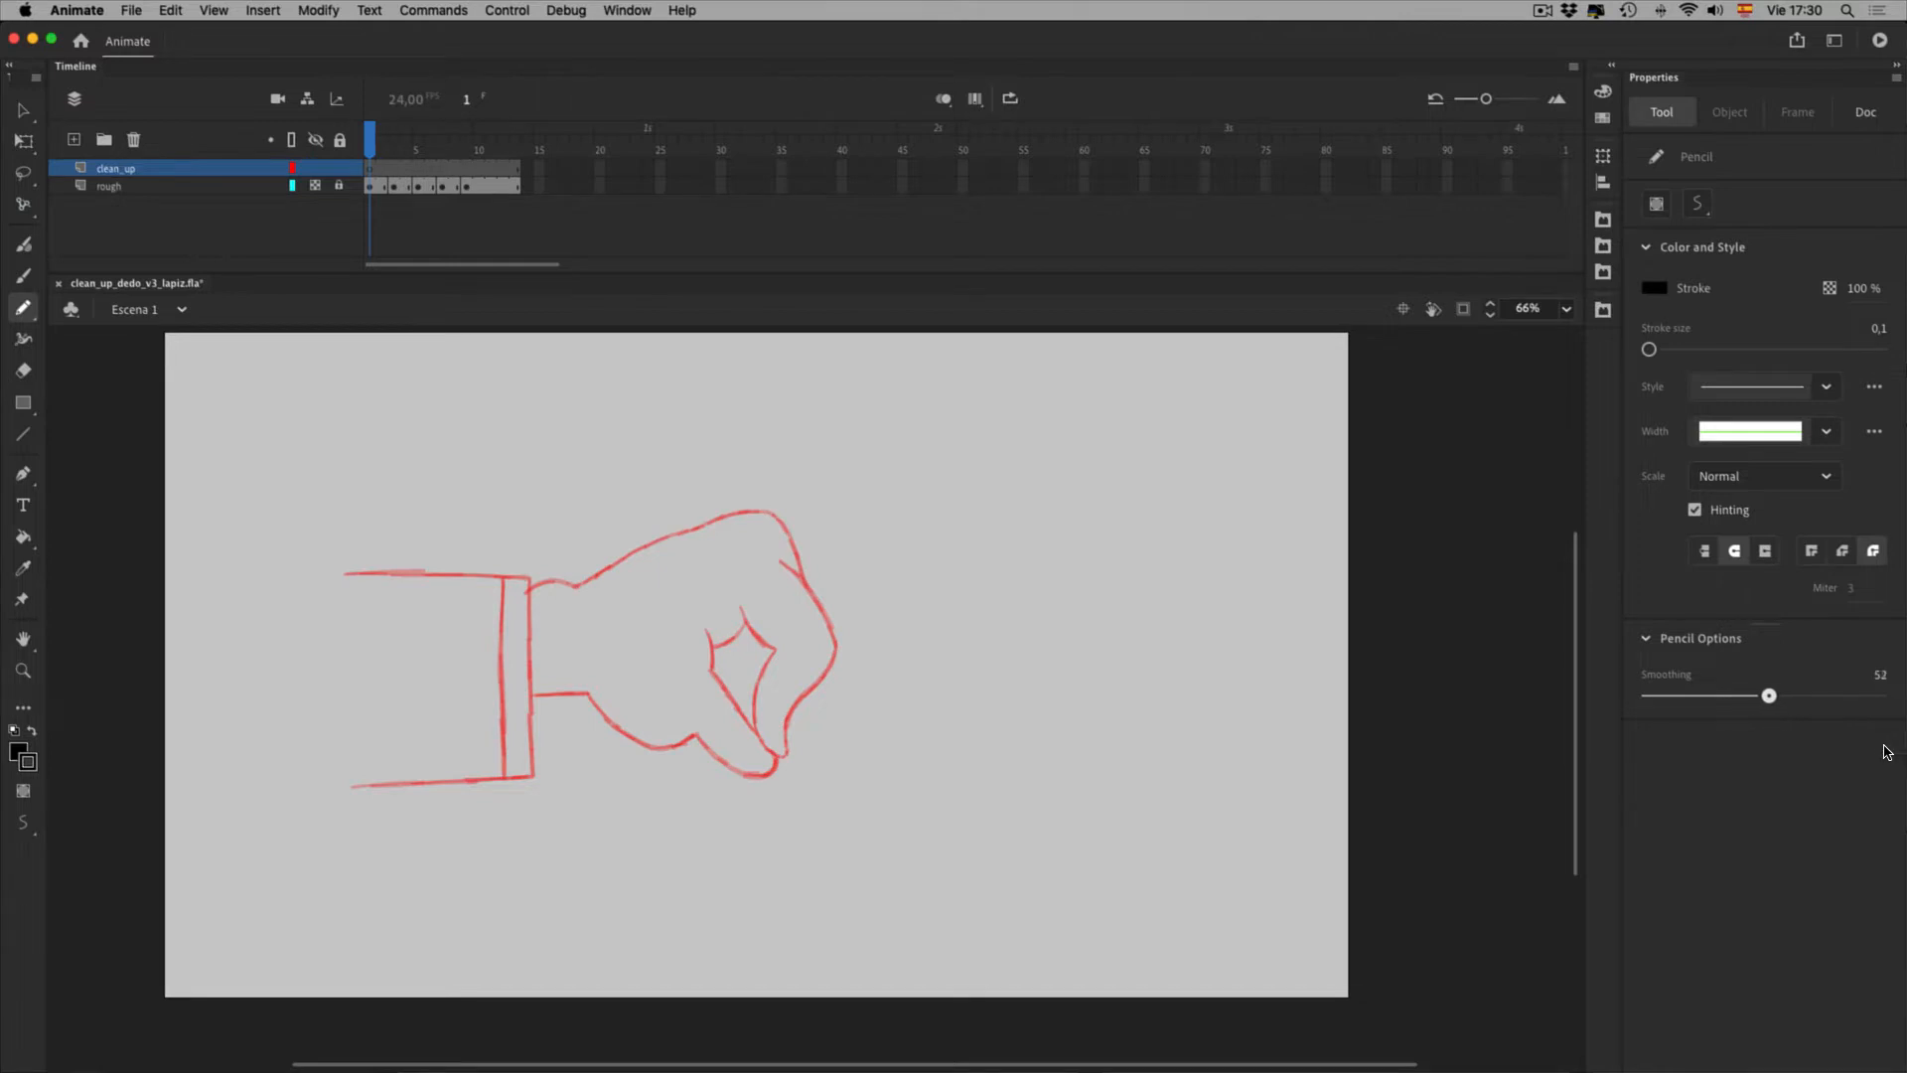
key(super+z)
text(6)
key(Return)
drag(786, 574, 862, 666)
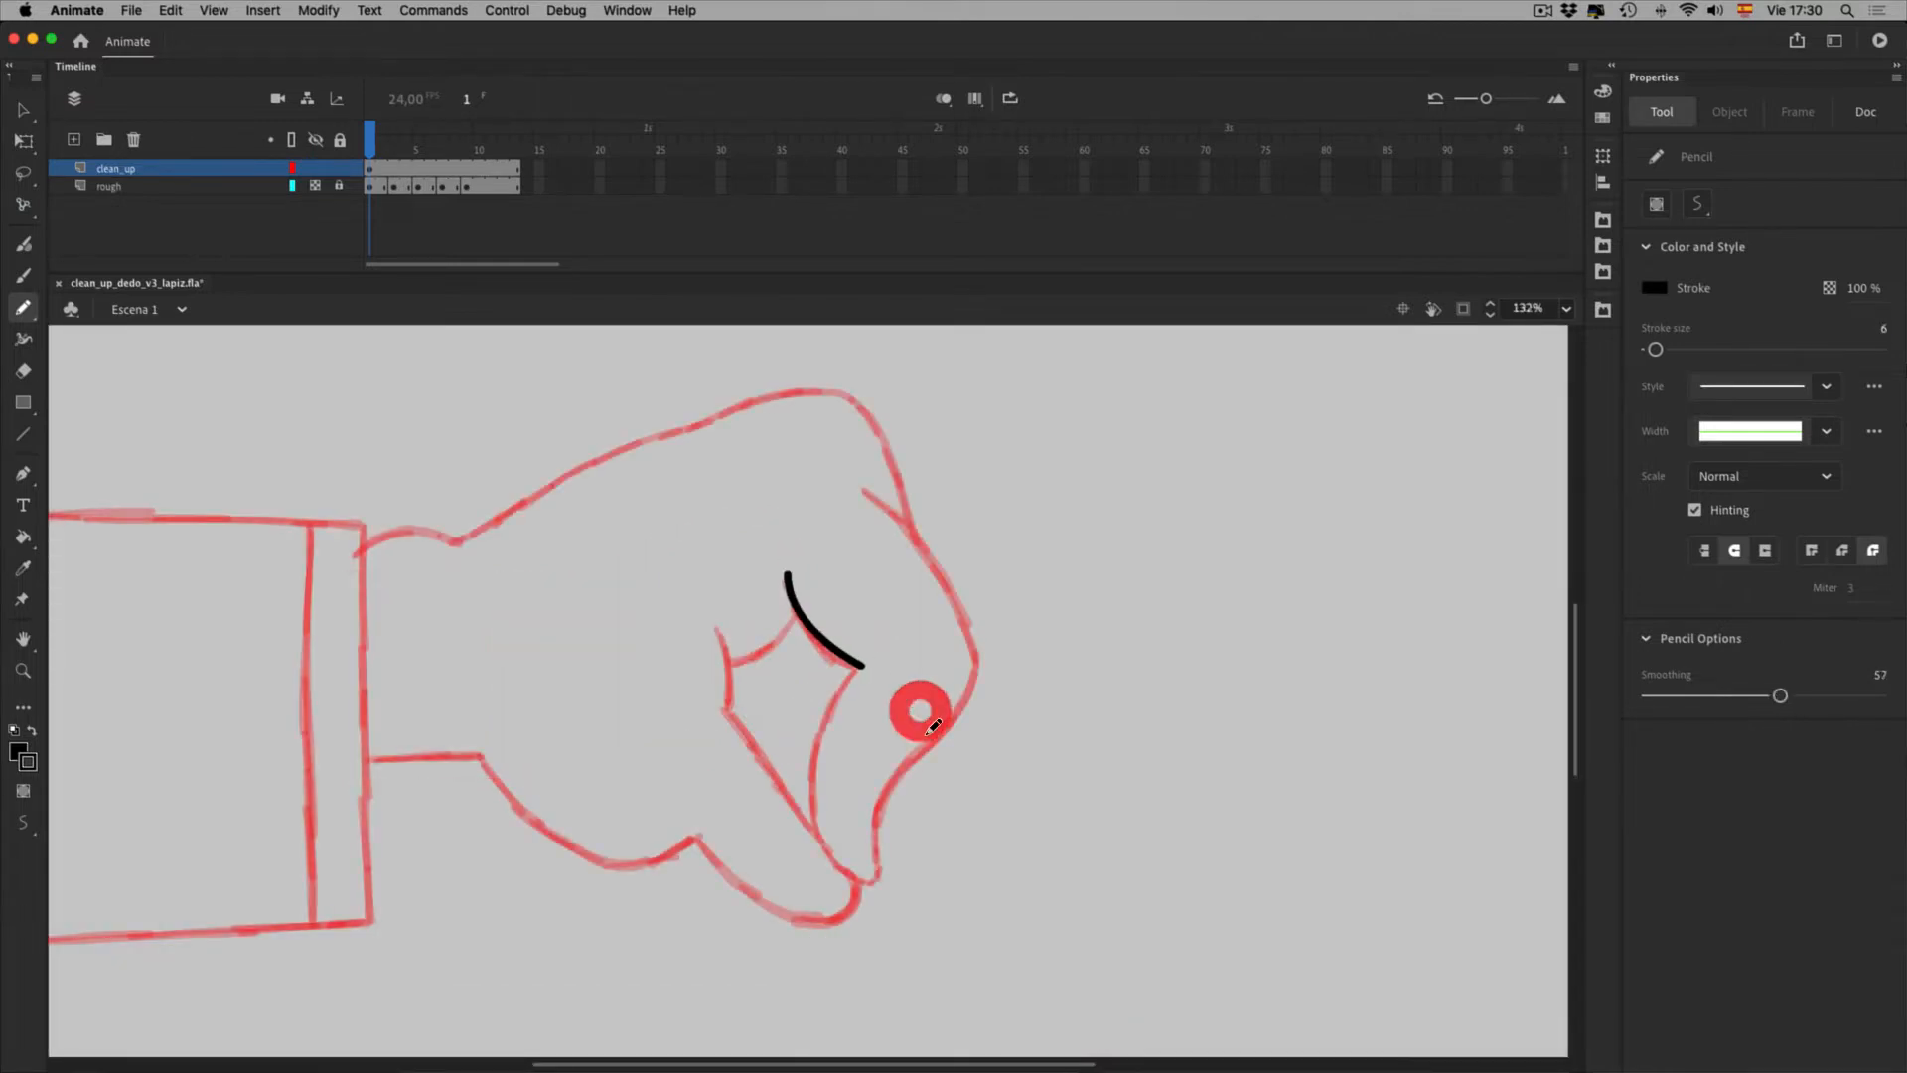
Change the stage colour to grey #999999 in document settings and return to the Pencil
click(1865, 111)
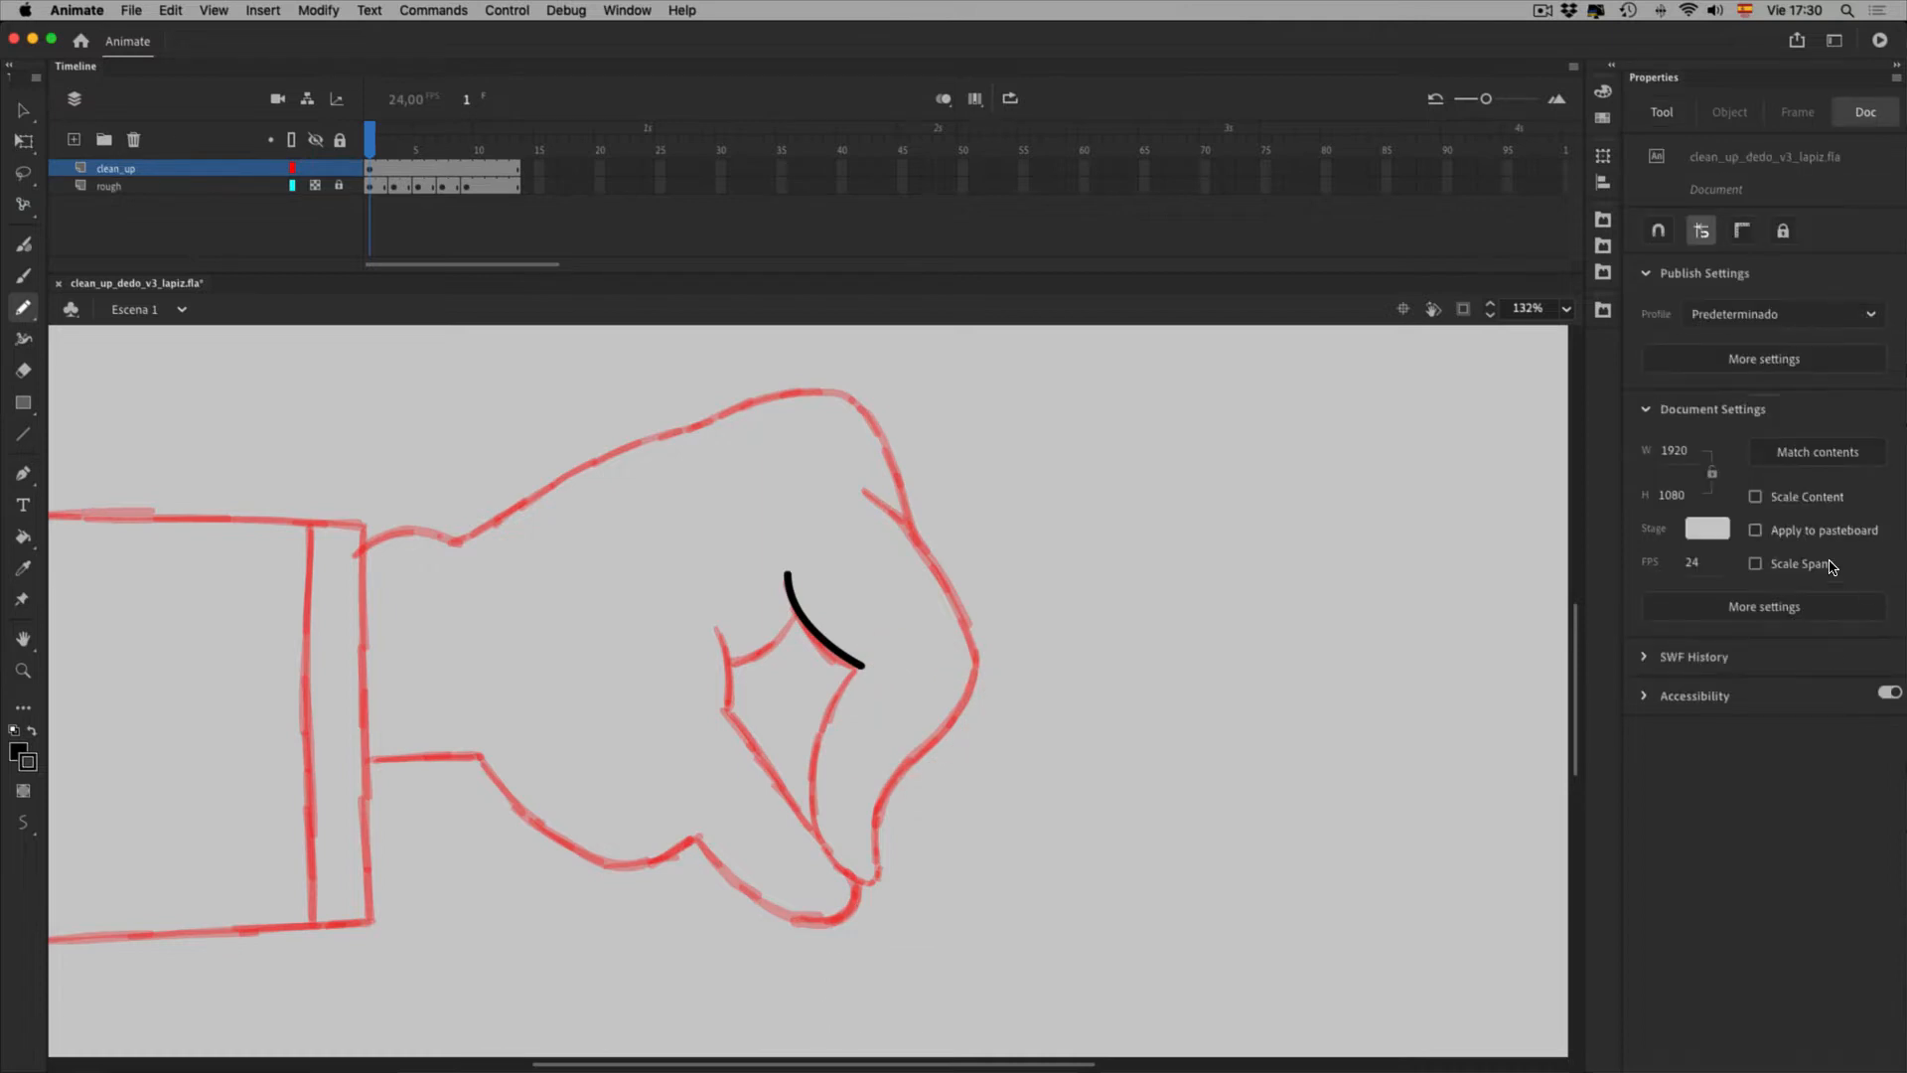
click(1707, 528)
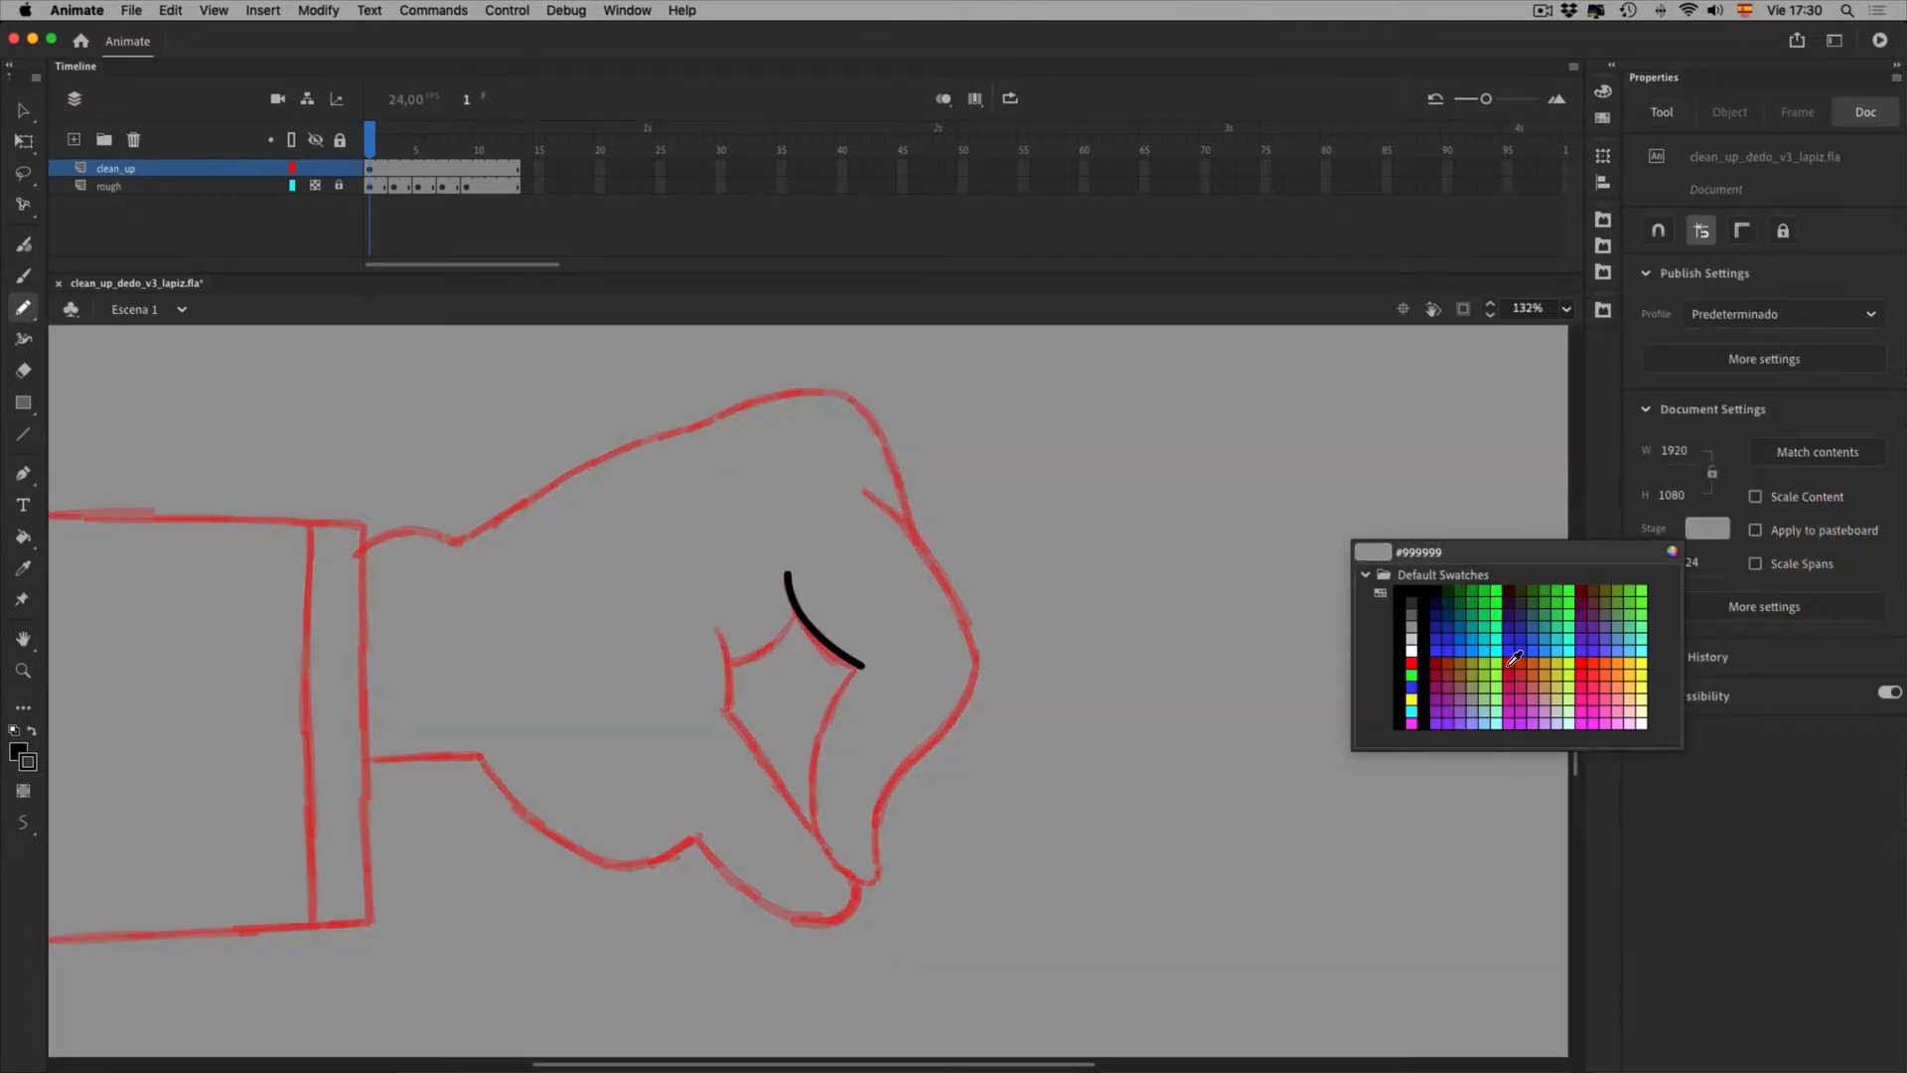
click(1504, 668)
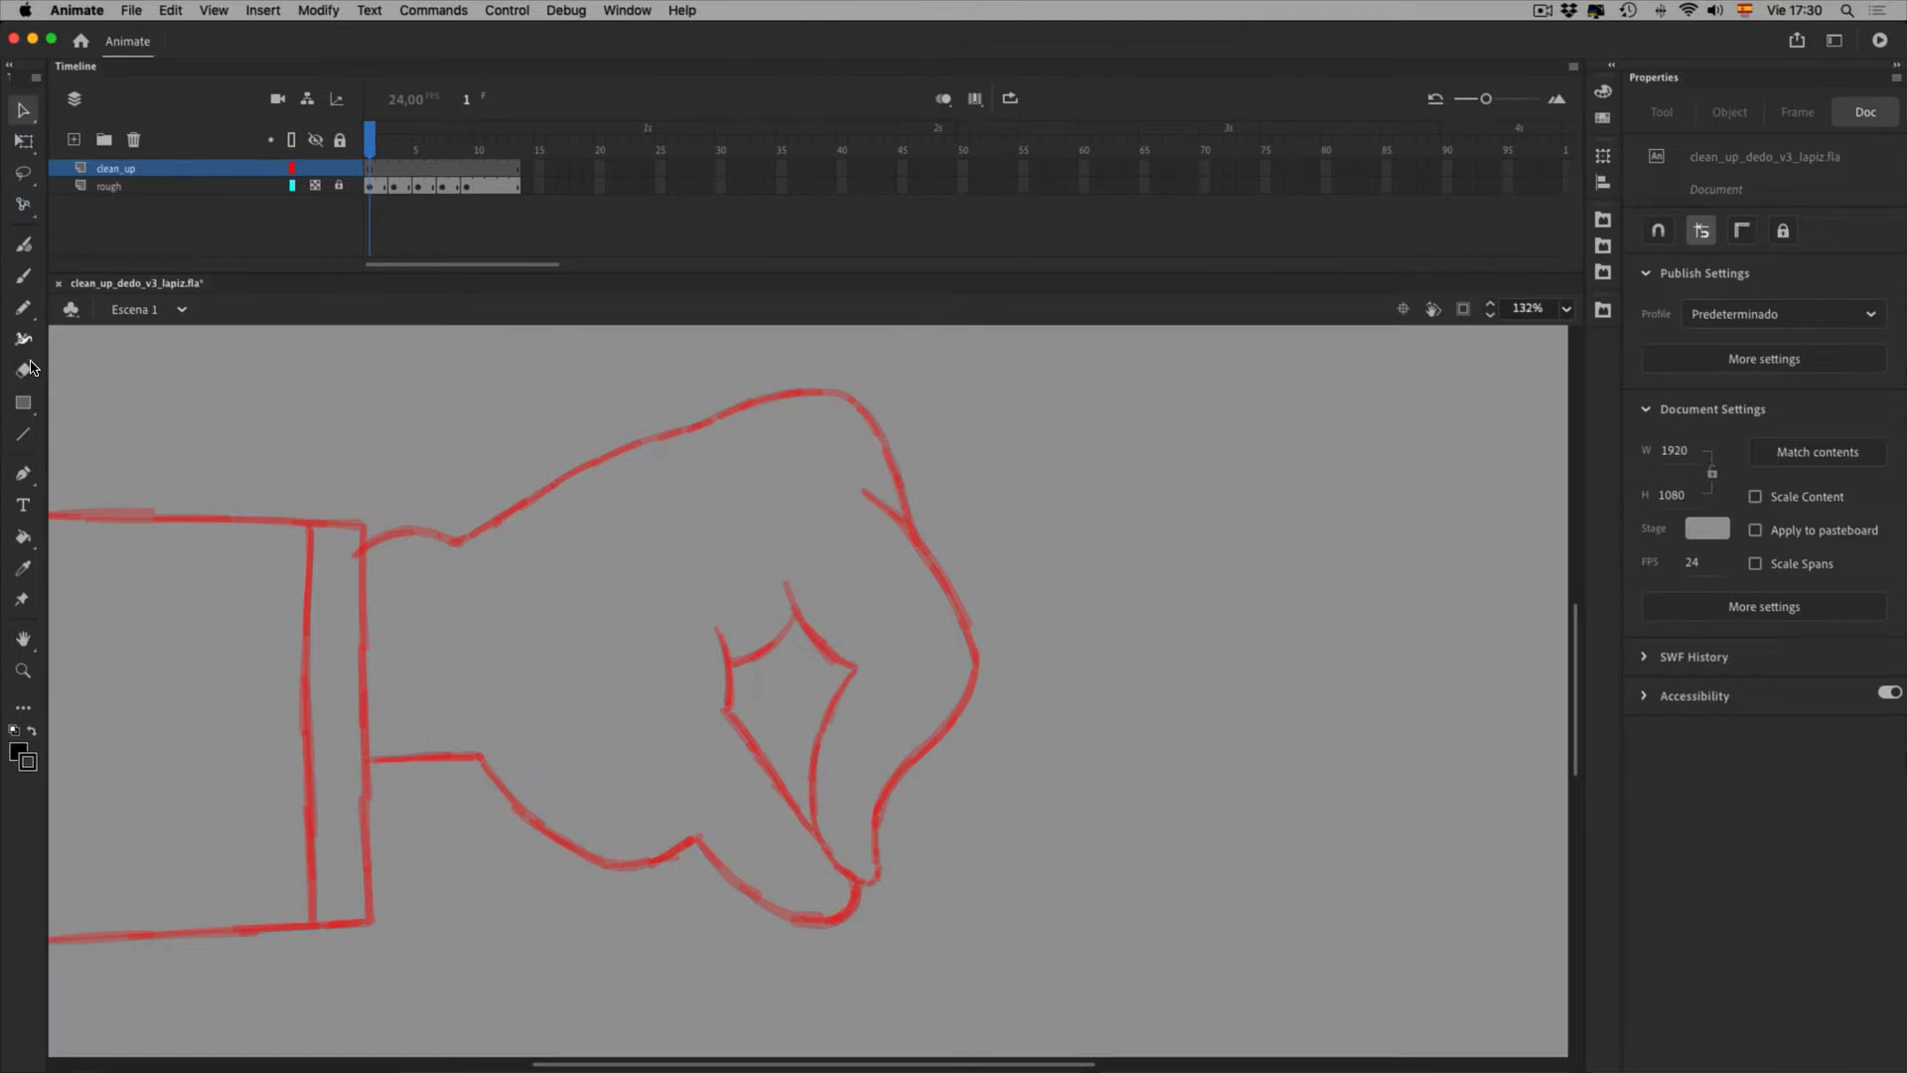
click(23, 307)
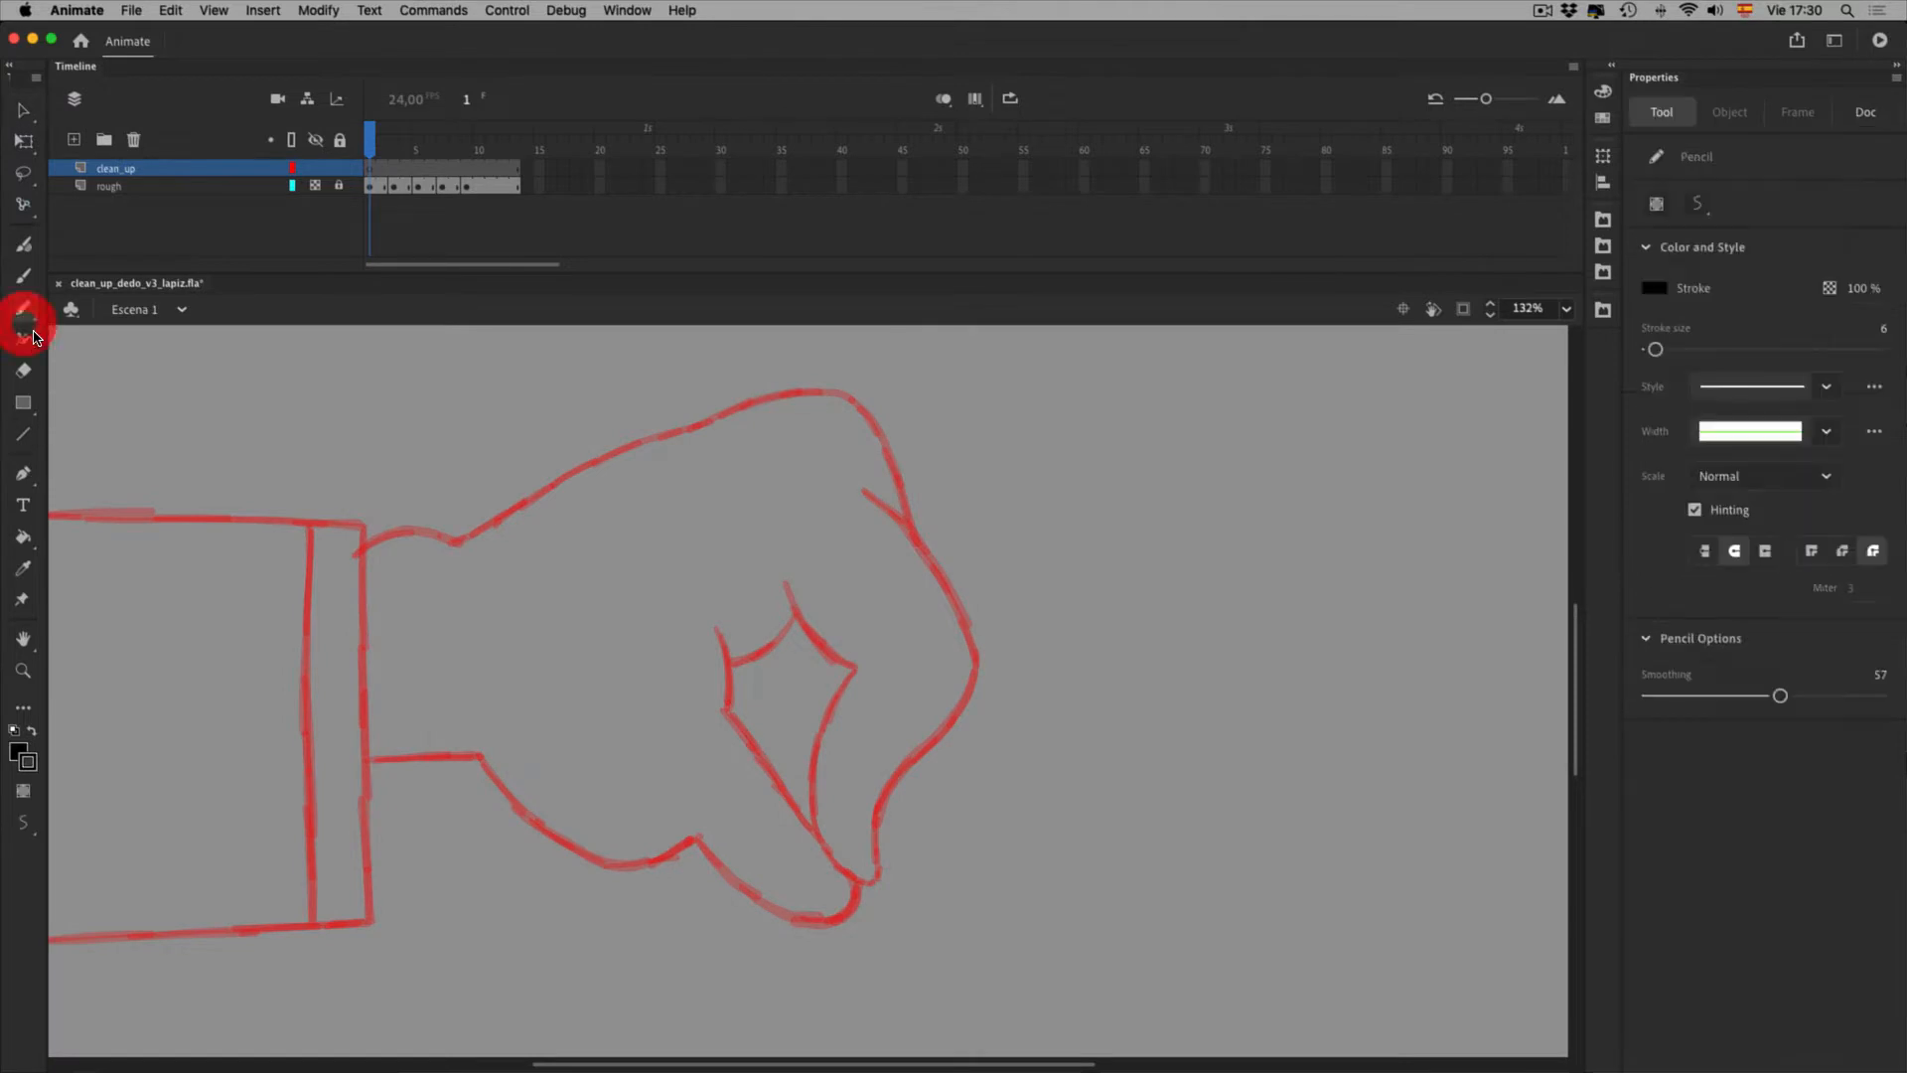
key(space)
Pan and tilt the view about 35° counterclockwise to line up the forearm
mouse_move(369, 623)
mouse_down()
mouse_move(782, 573)
mouse_move(573, 468)
mouse_move(569, 497)
mouse_move(520, 436)
mouse_move(531, 830)
mouse_up()
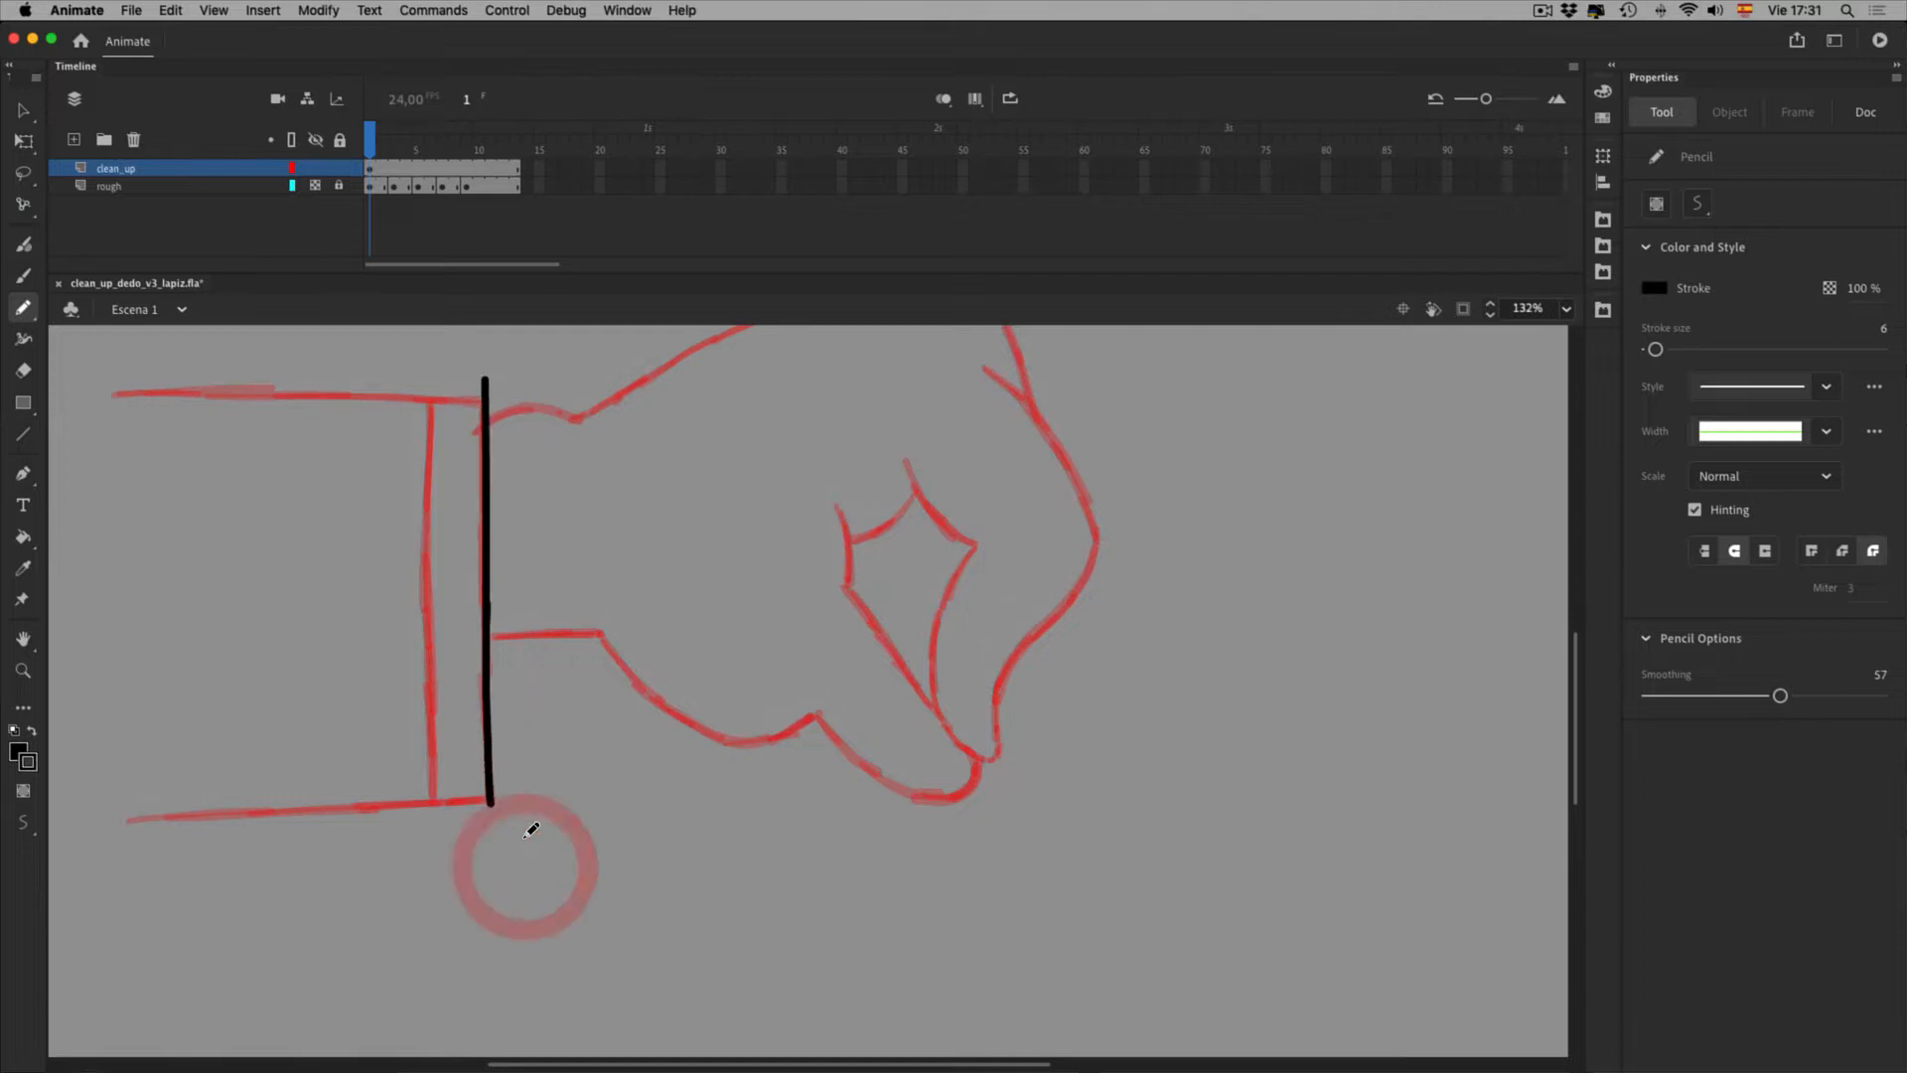
key(space)
drag(482, 718, 843, 818)
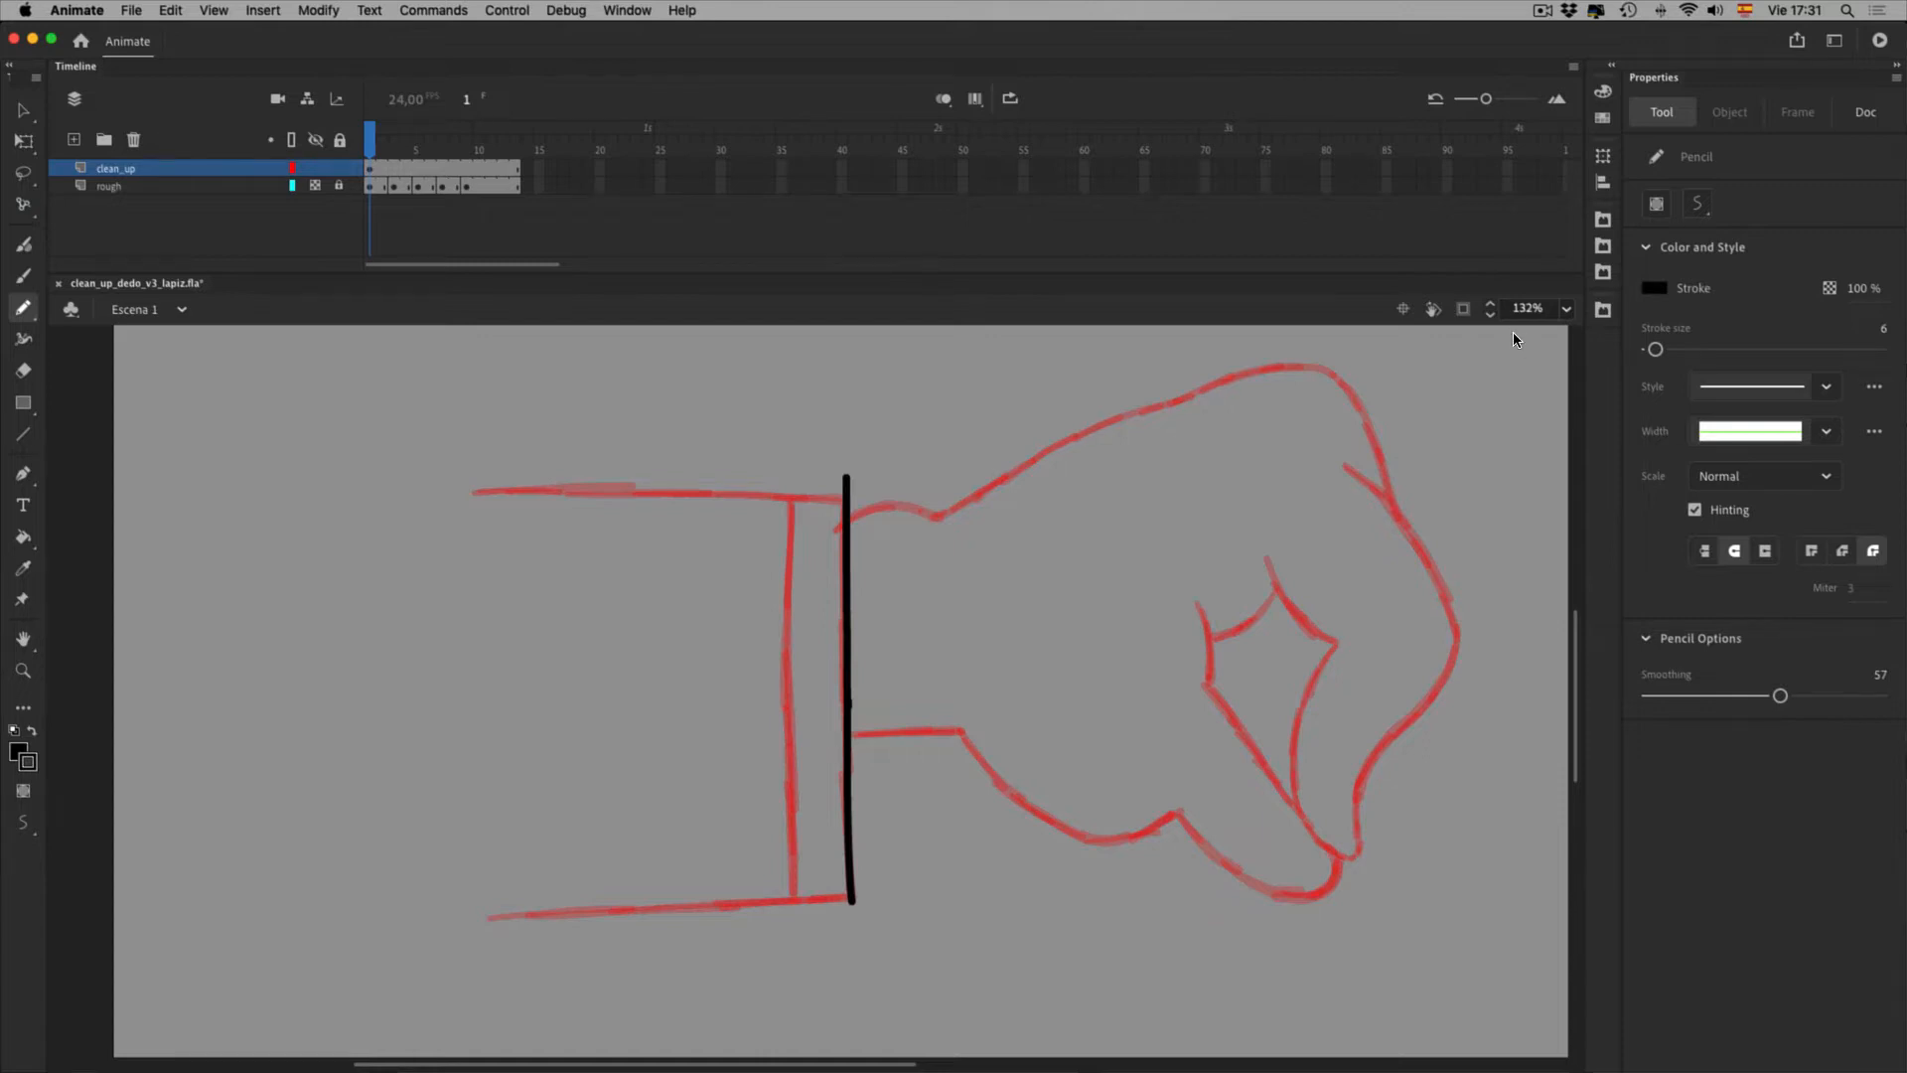
click(1433, 309)
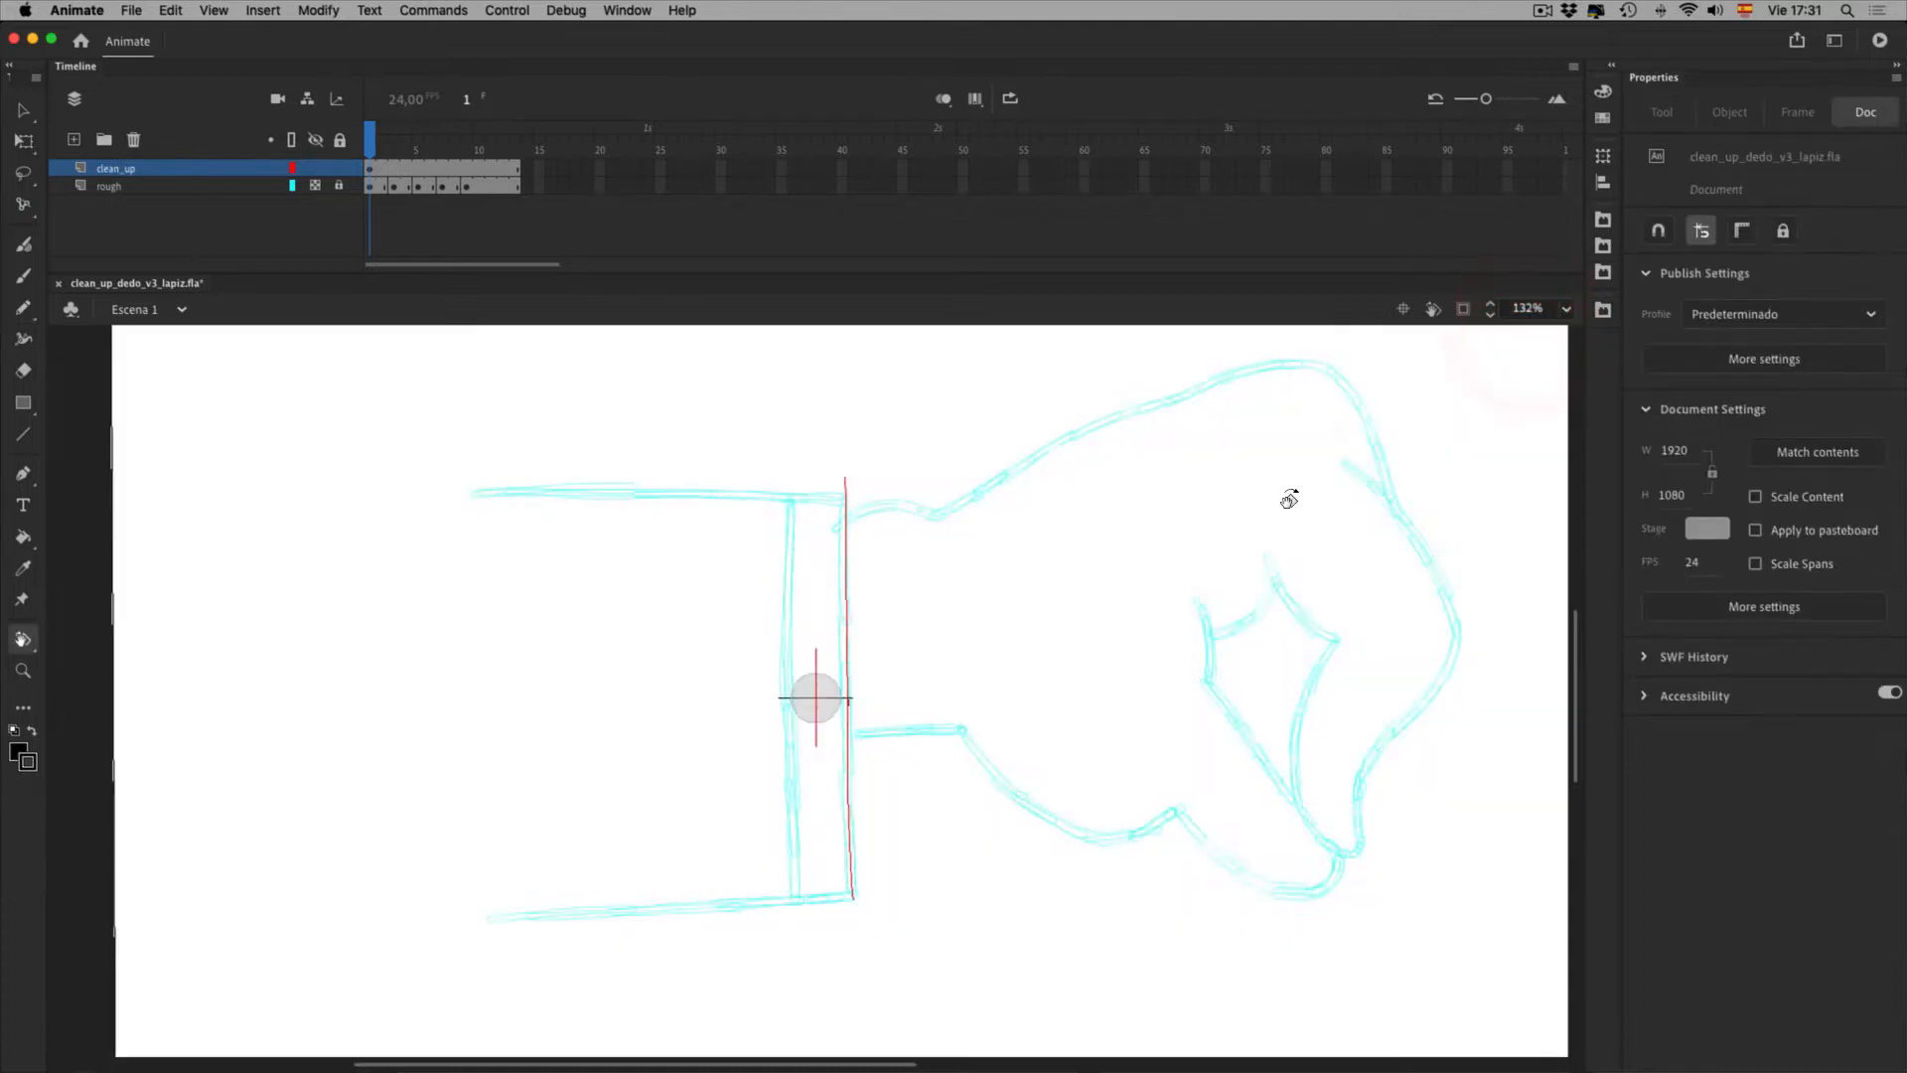
mouse_move(1285, 493)
mouse_down()
mouse_move(1089, 430)
mouse_move(1037, 439)
mouse_up()
key(space)
drag(818, 596, 943, 529)
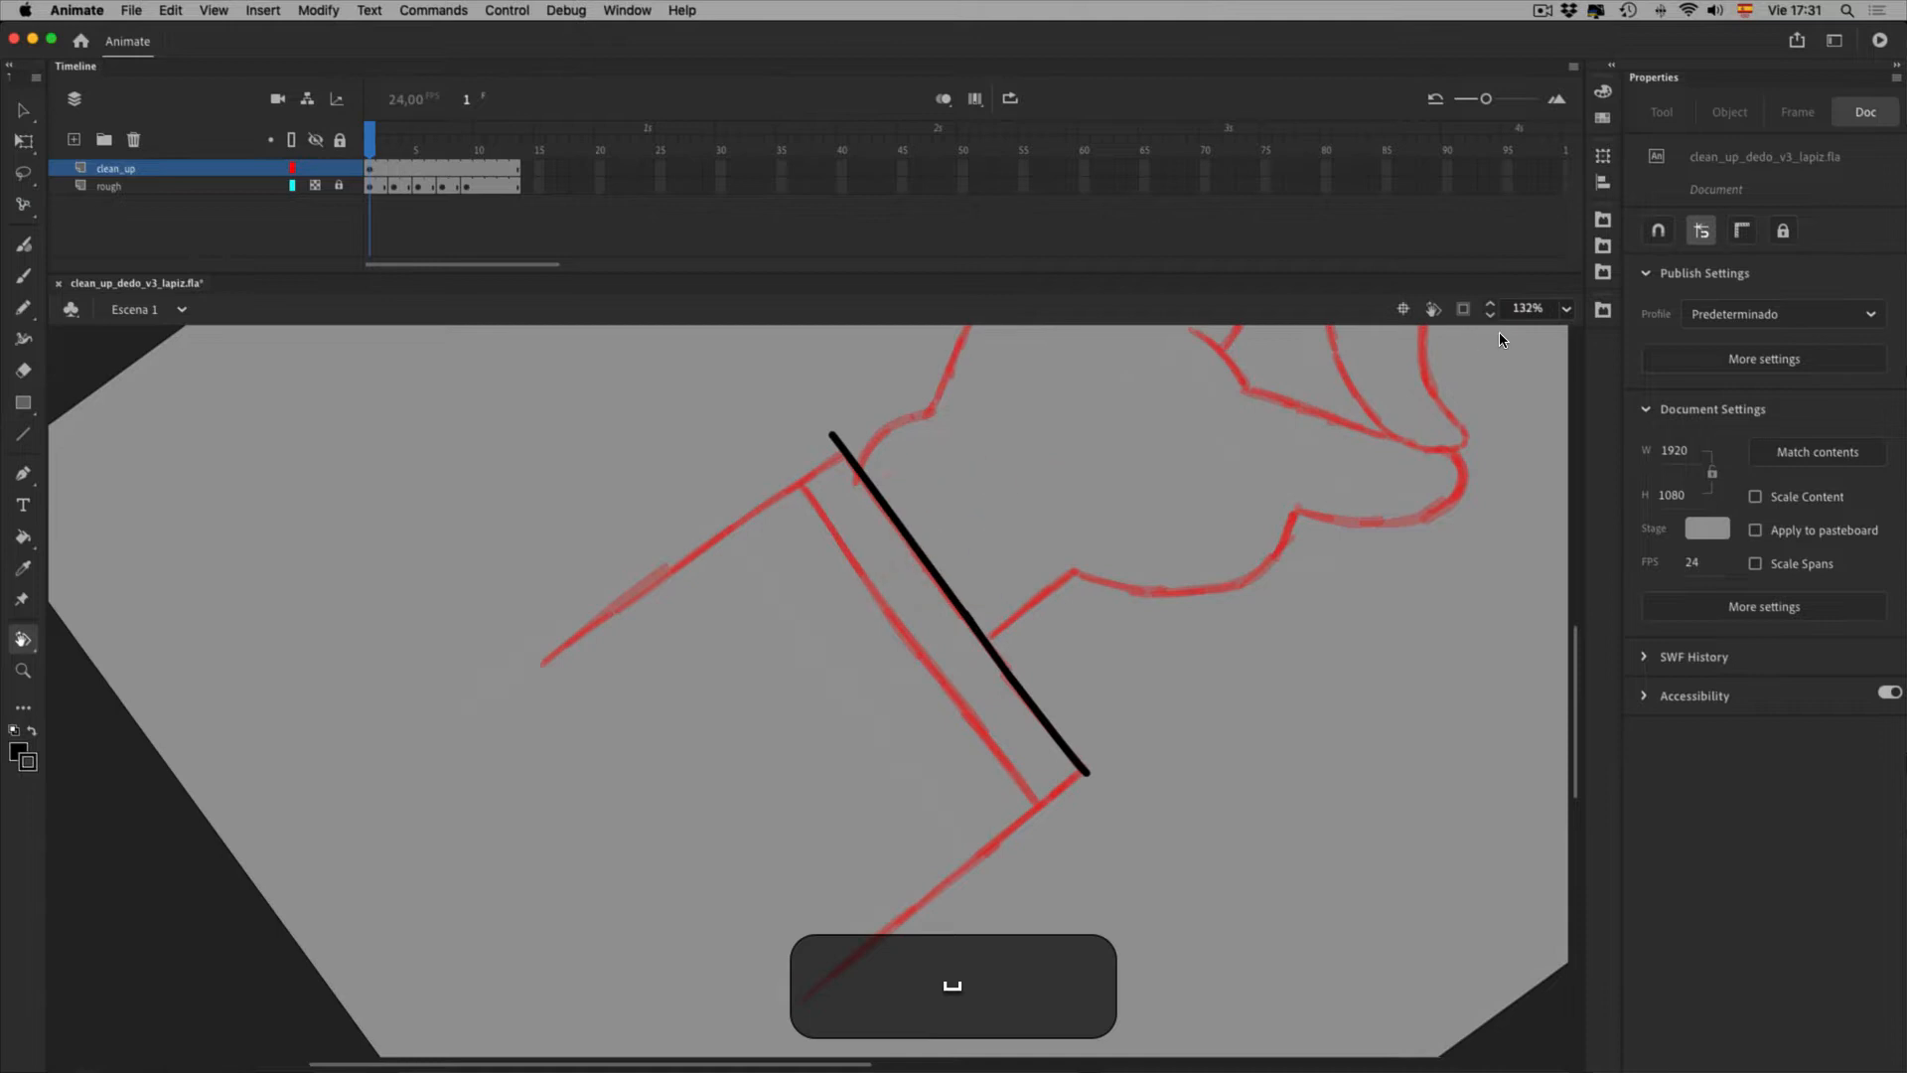
click(1403, 309)
drag(1535, 359, 924, 494)
key(space)
mouse_move(689, 666)
mouse_down()
mouse_move(1247, 396)
mouse_move(1232, 387)
mouse_up()
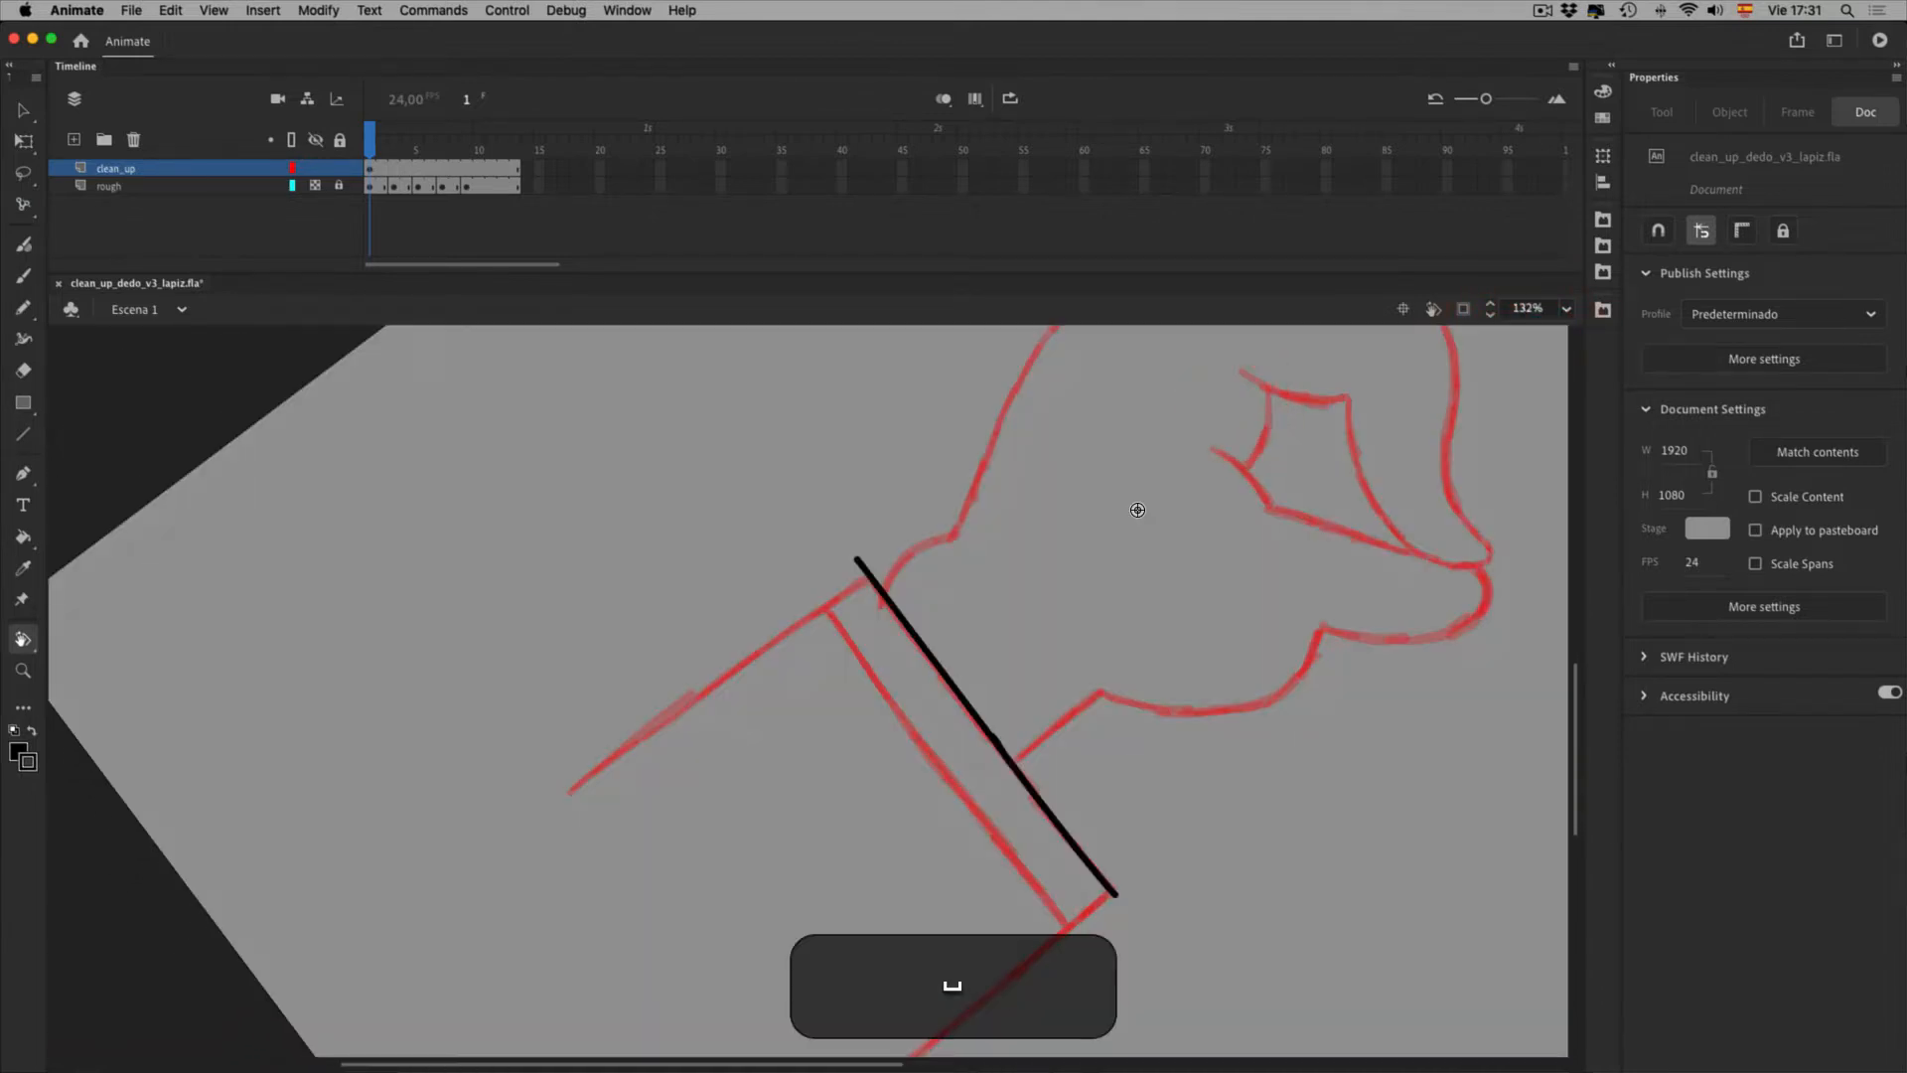
Trace the upper forearm edge in black, raising smoothing and redrawing it along the red guide
key(shift+y)
drag(564, 792, 949, 597)
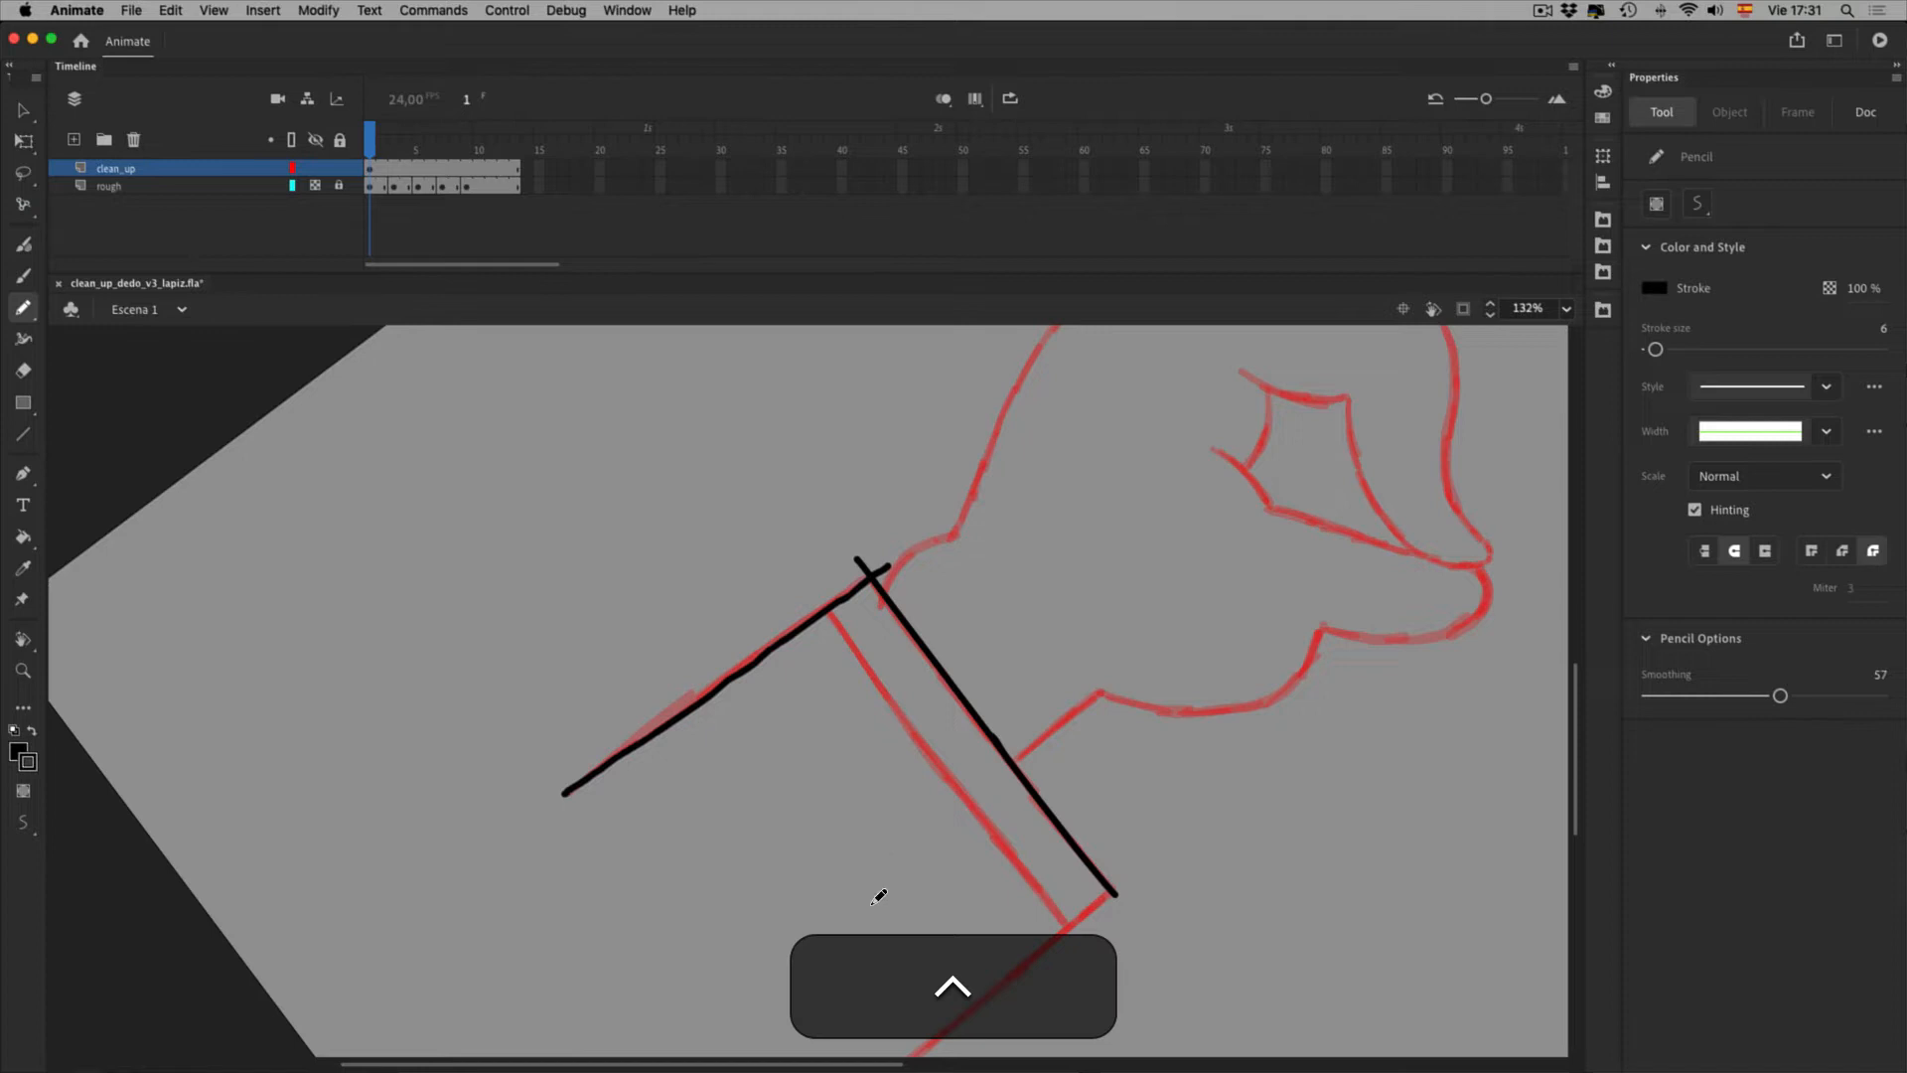
drag(1780, 695, 1829, 695)
key(ctrl)
key(ctrl+z)
key(super)
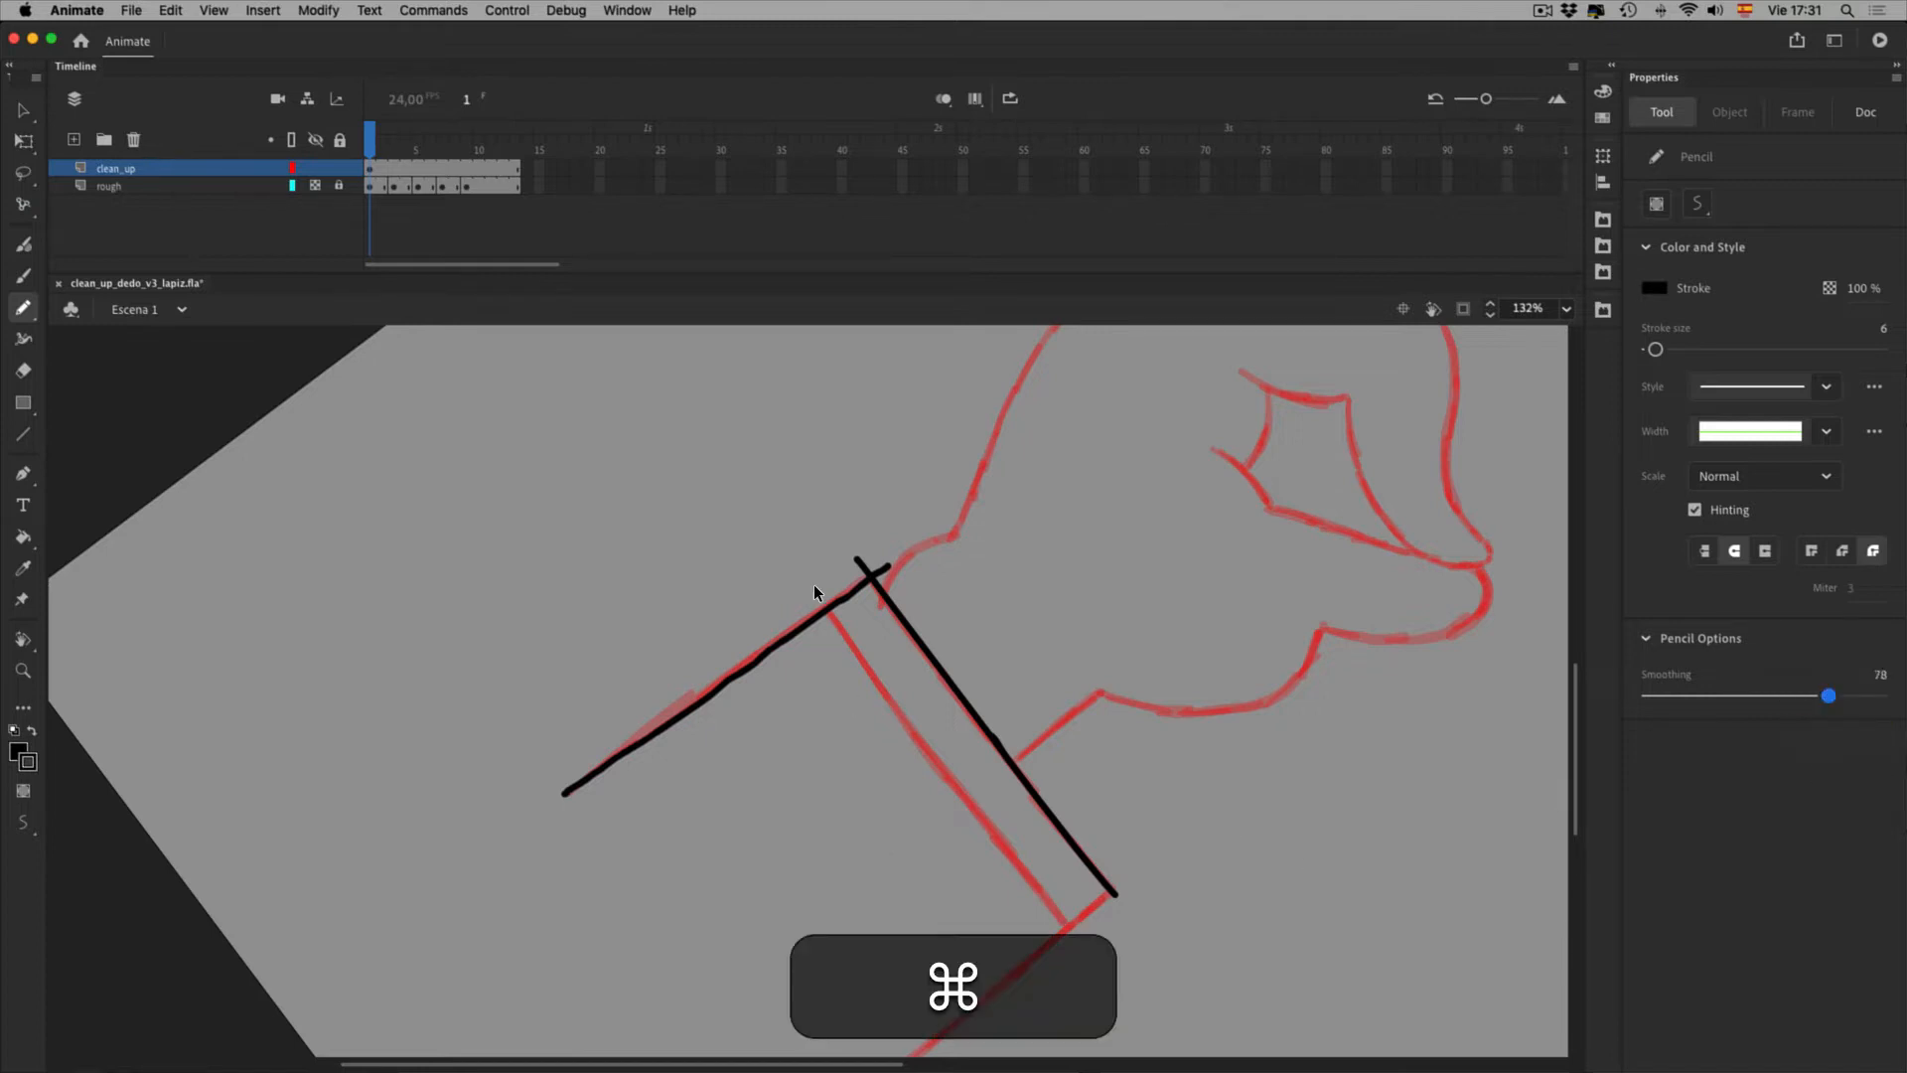
key(super+z)
drag(559, 793, 881, 570)
Extend the upper forearm line toward the cuff and trace the lower forearm edge
key(space)
drag(969, 816, 727, 446)
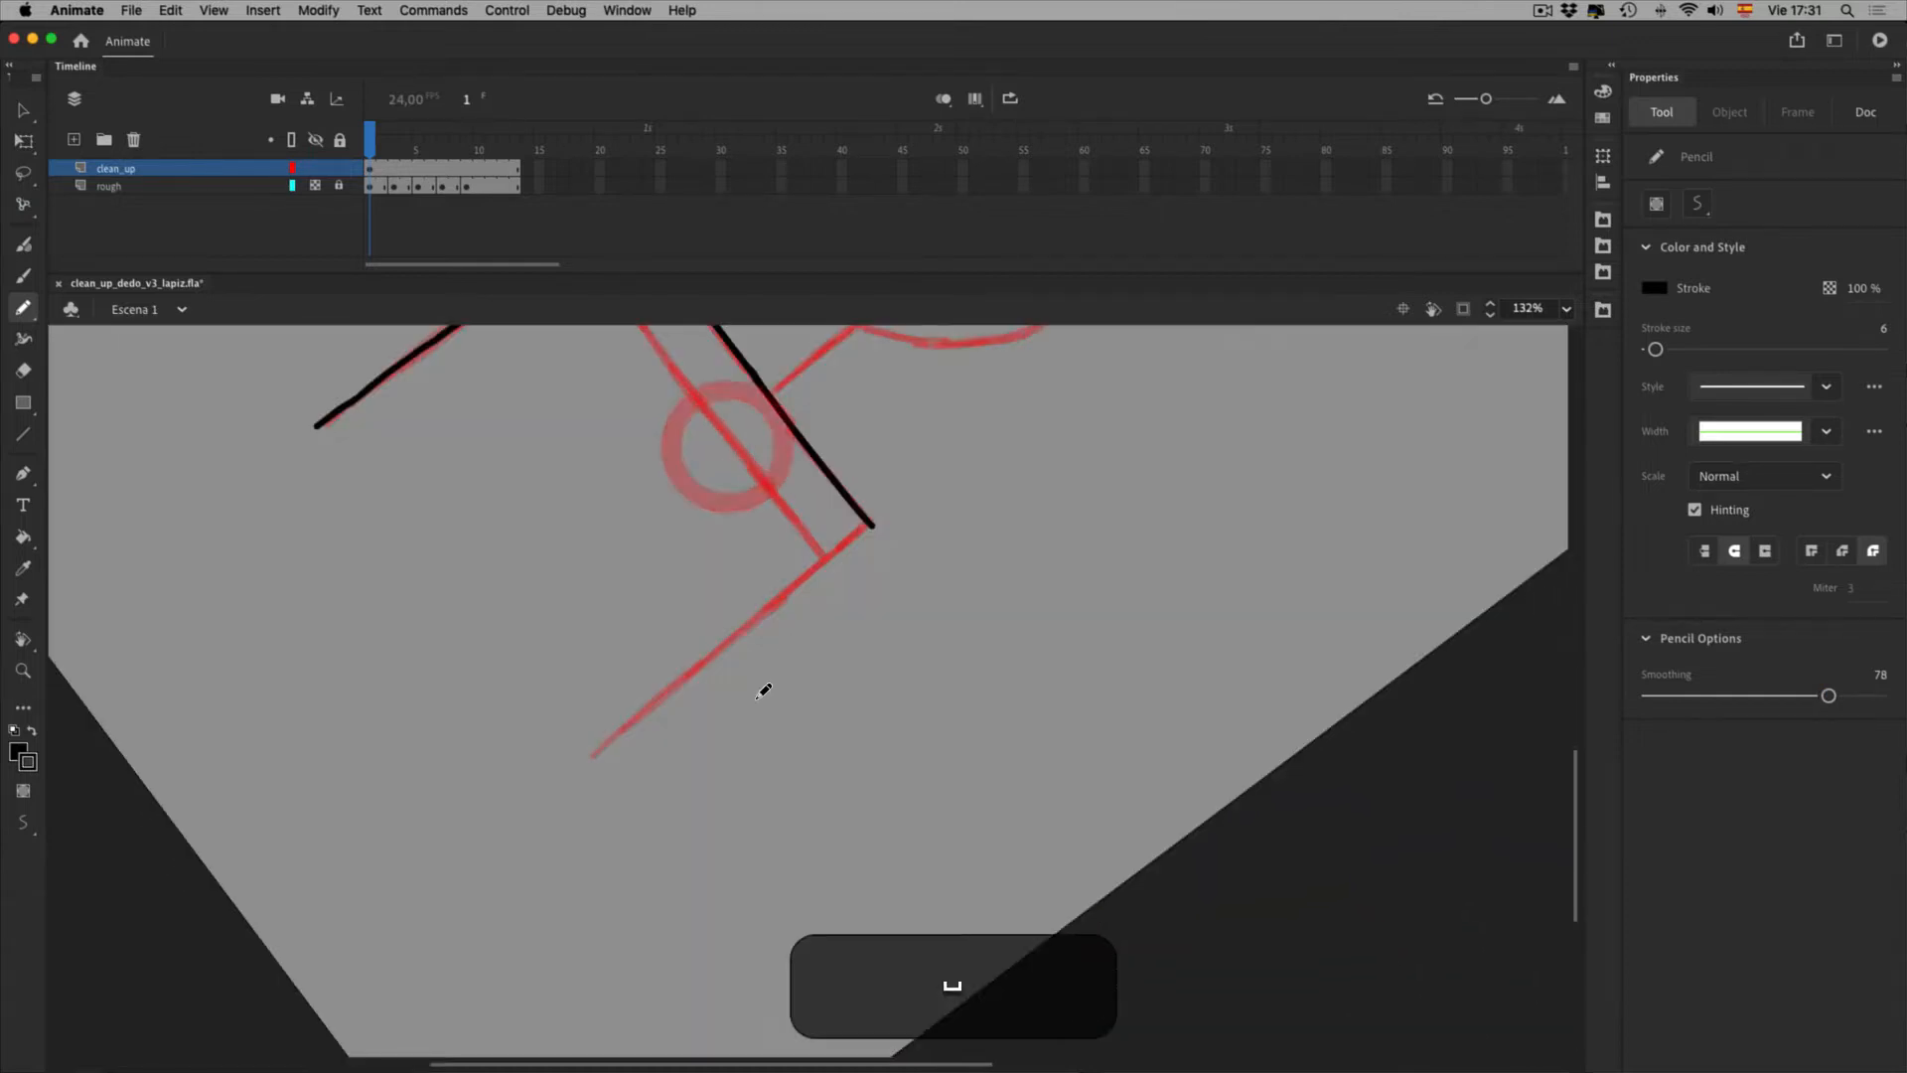
mouse_move(593, 753)
mouse_down()
mouse_move(881, 515)
mouse_move(958, 538)
mouse_up()
key(space)
drag(726, 594, 754, 819)
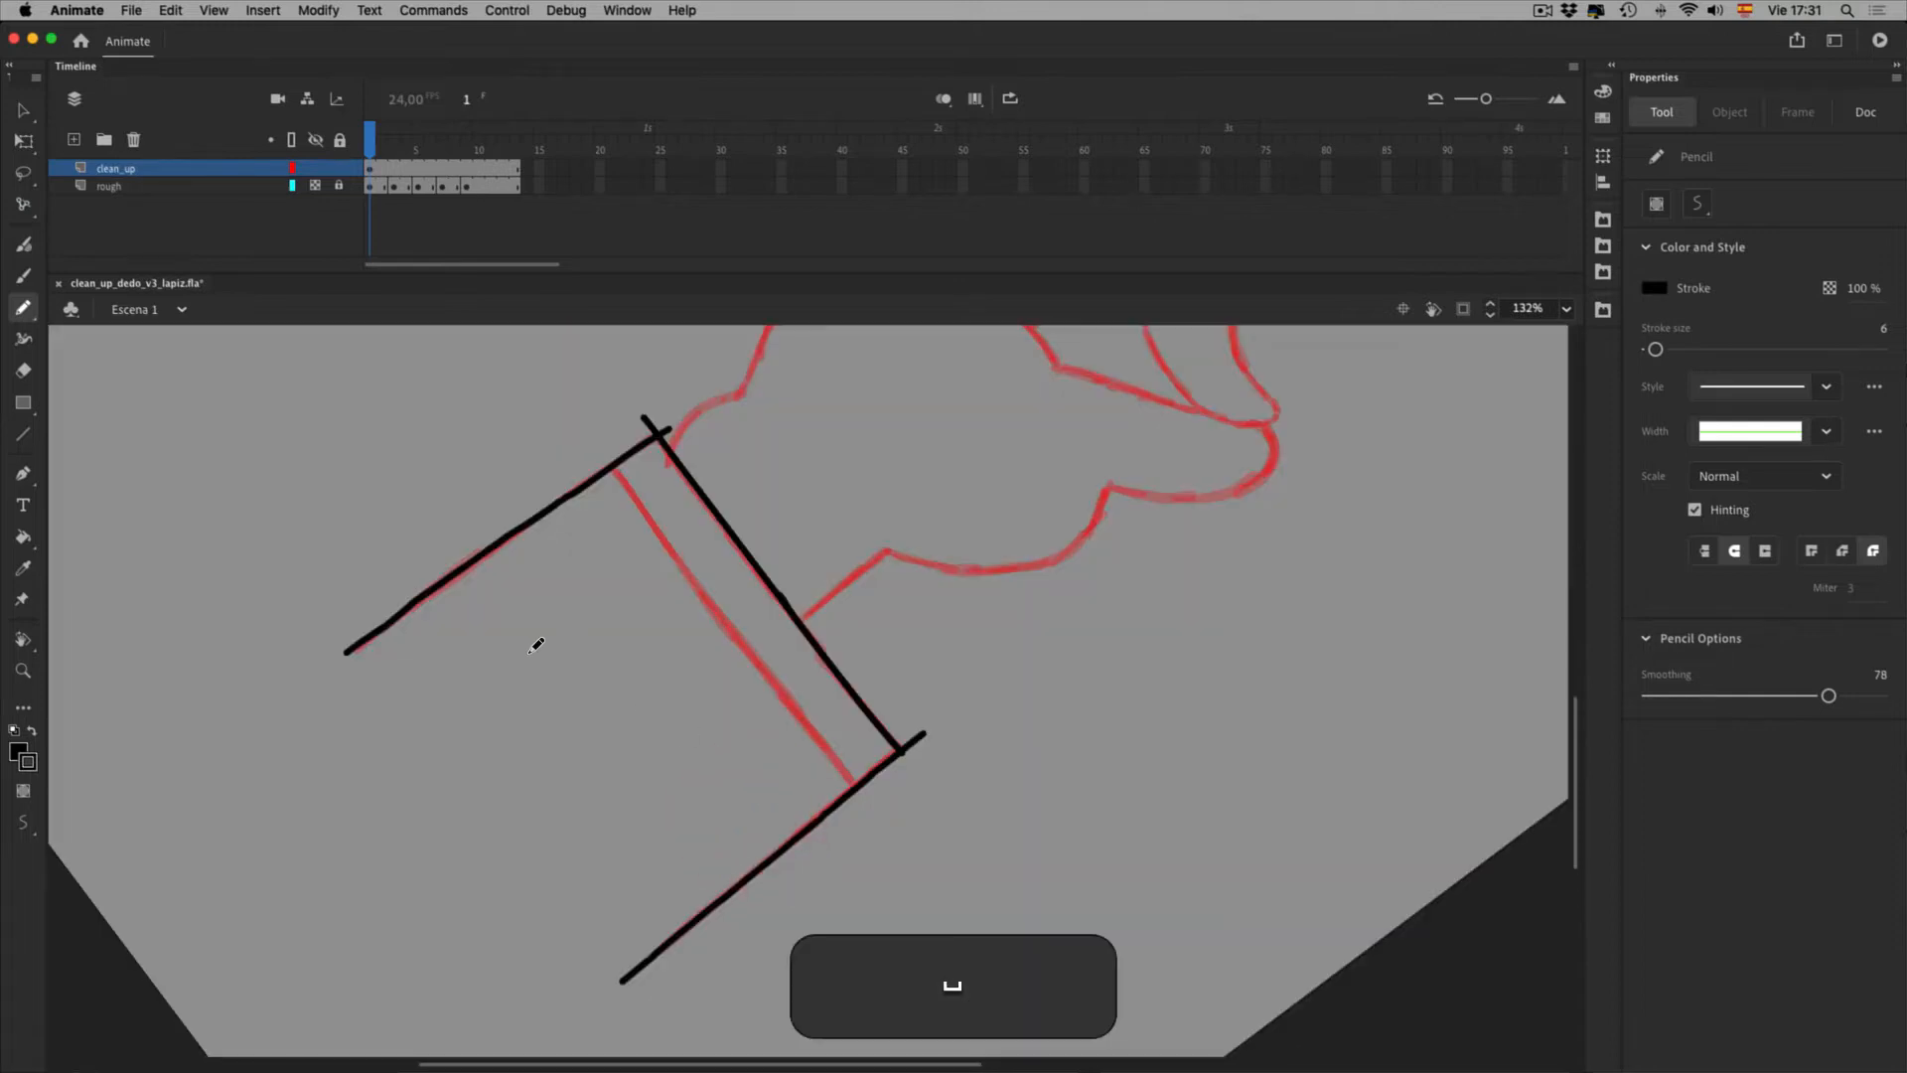
key(v)
click(529, 580)
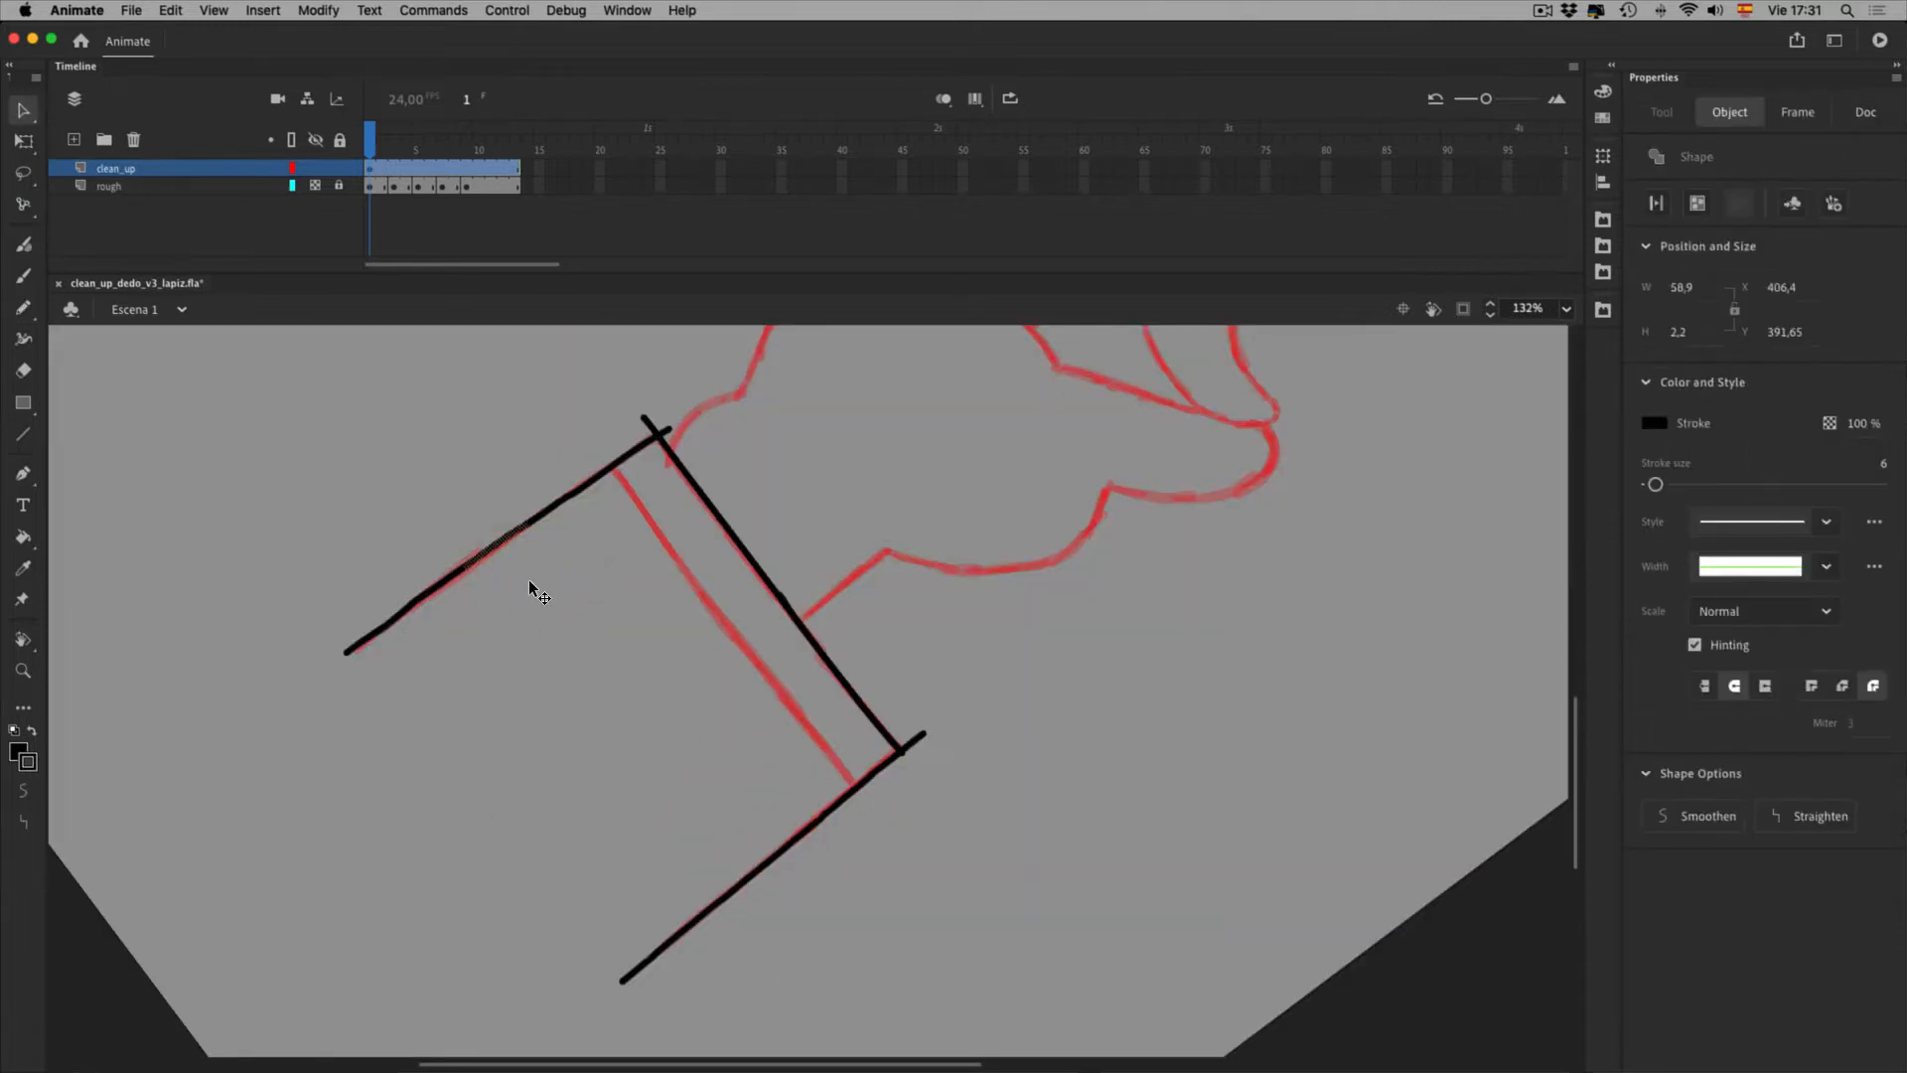
Select and deselect the black forearm lines to check them
click(489, 745)
click(423, 738)
key(l)
mouse_move(665, 463)
mouse_down()
mouse_move(393, 741)
mouse_move(663, 463)
mouse_up()
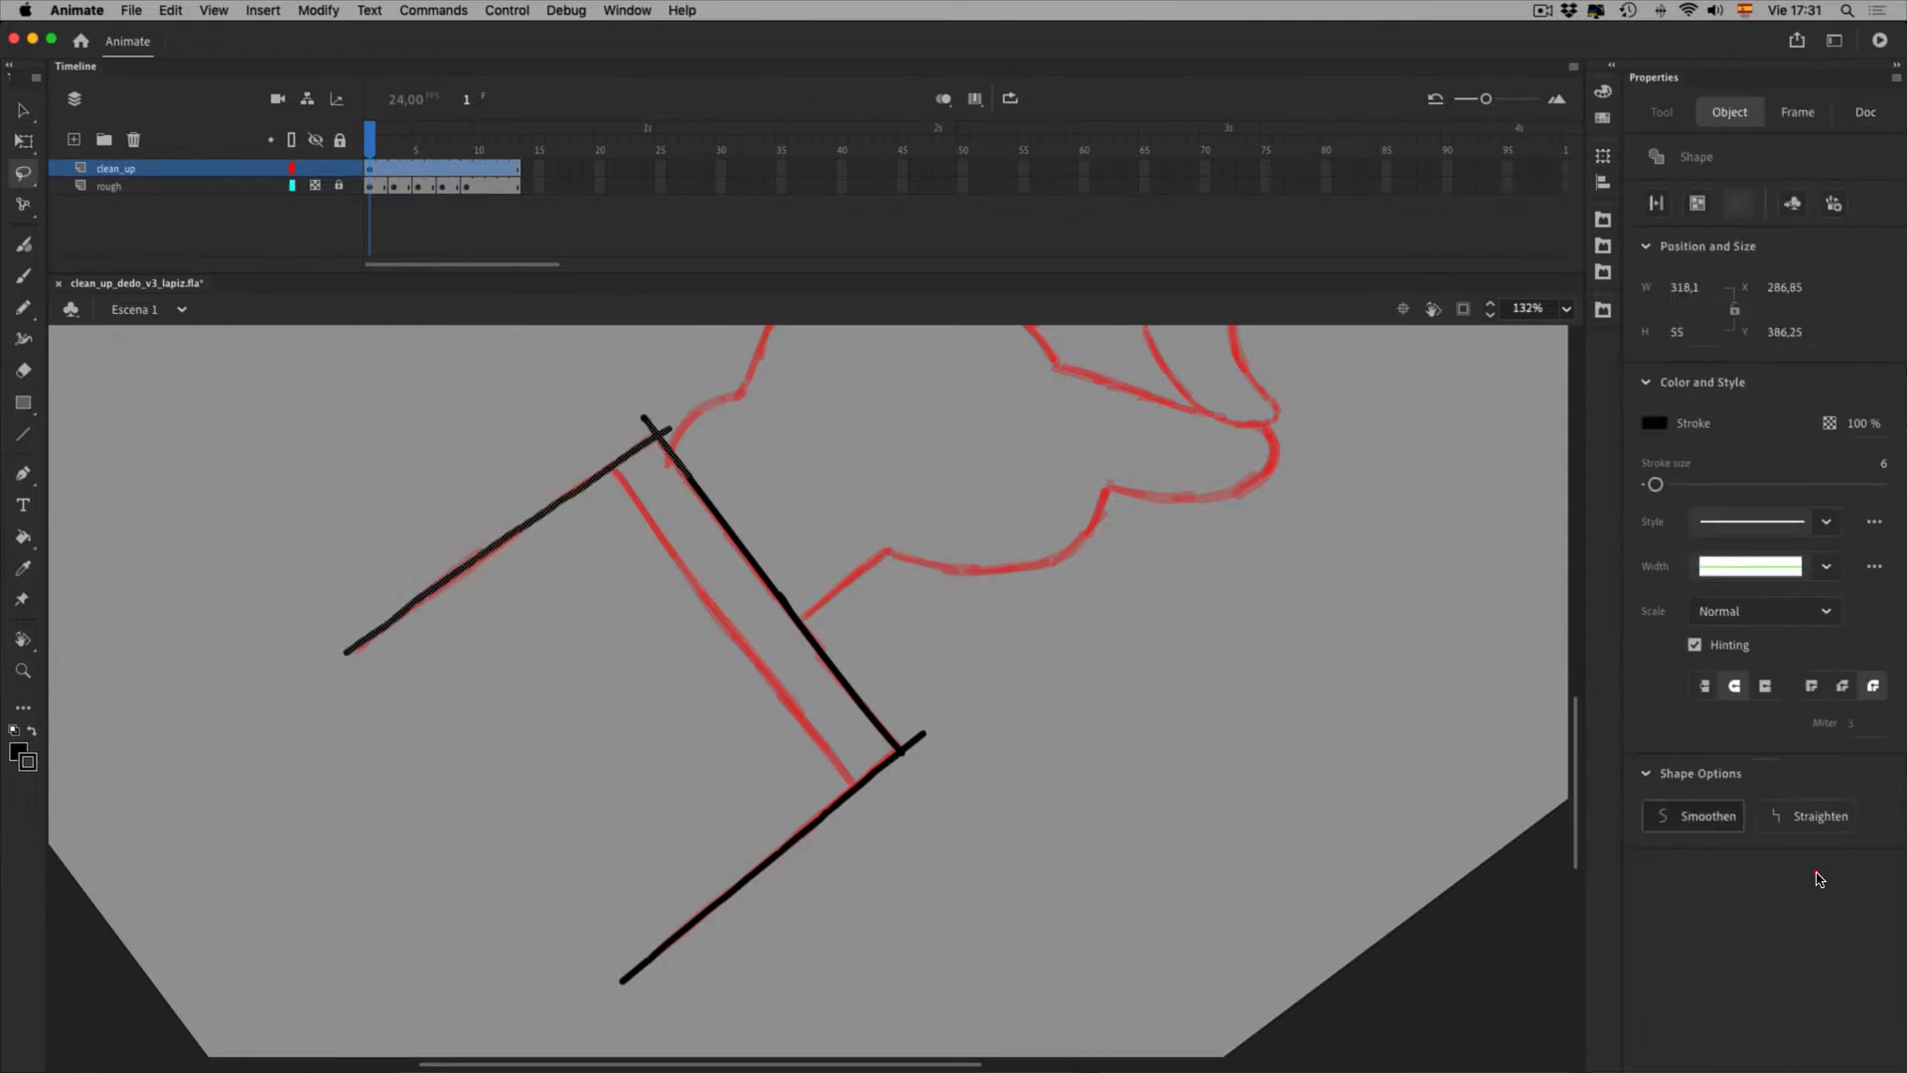
click(841, 502)
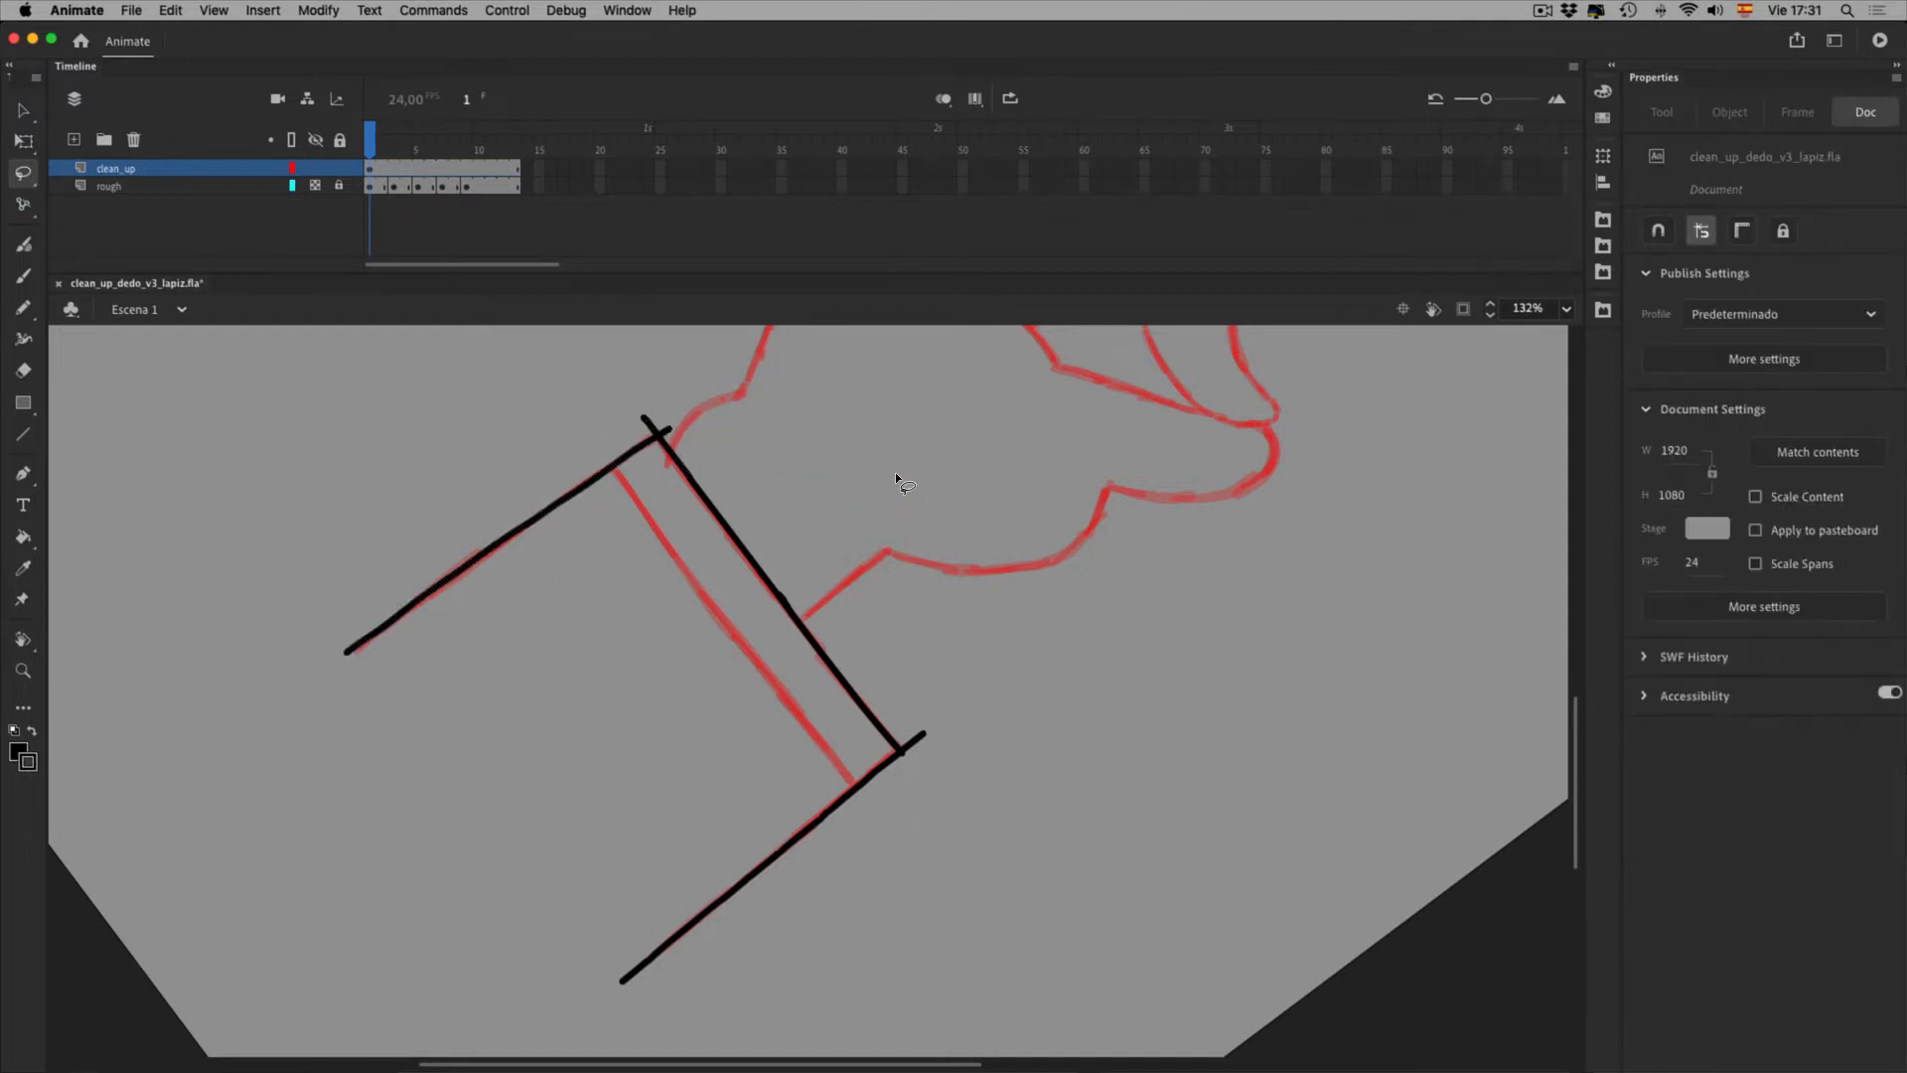
Reset the canvas rotation and pan to frame the fist and cuff
click(1403, 309)
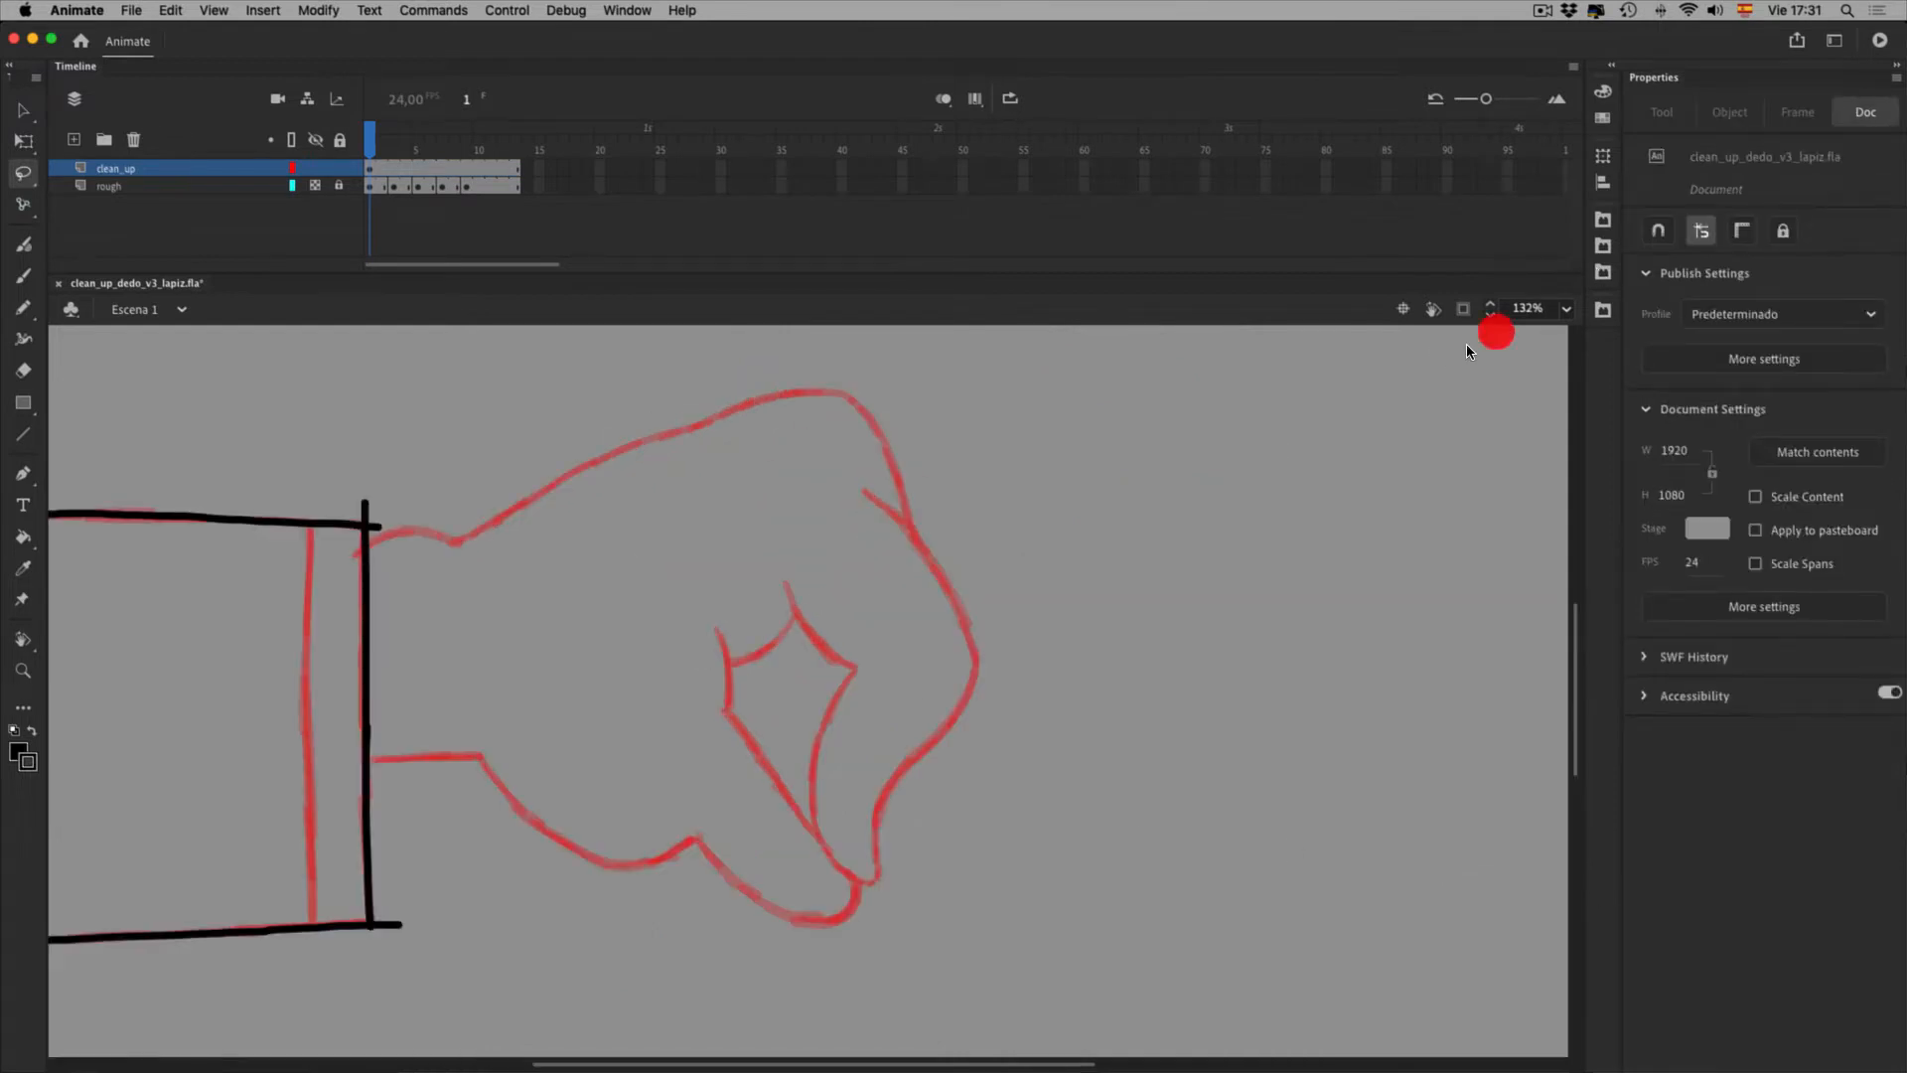
key(space)
drag(467, 616, 630, 577)
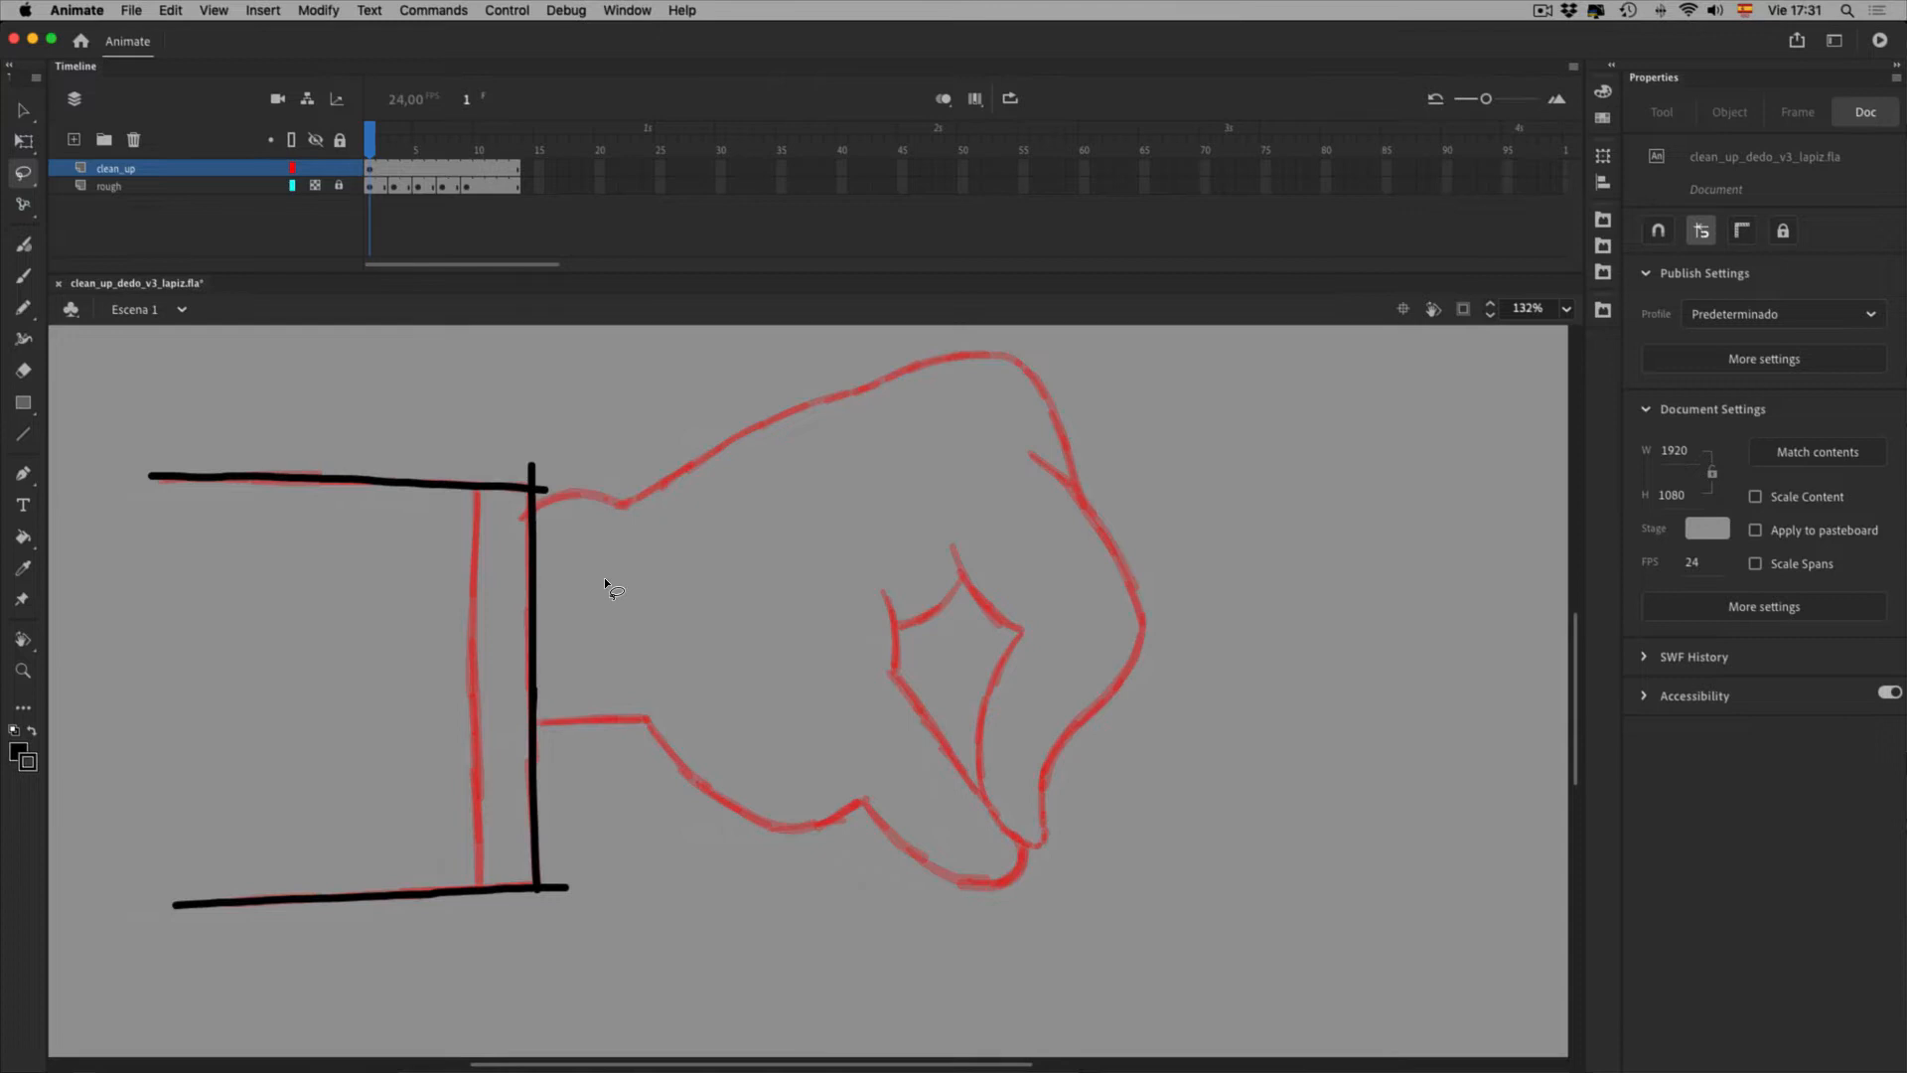
Draw a black vertical line down the cuff's inner left edge and bend it to match the rough
key(shift+y)
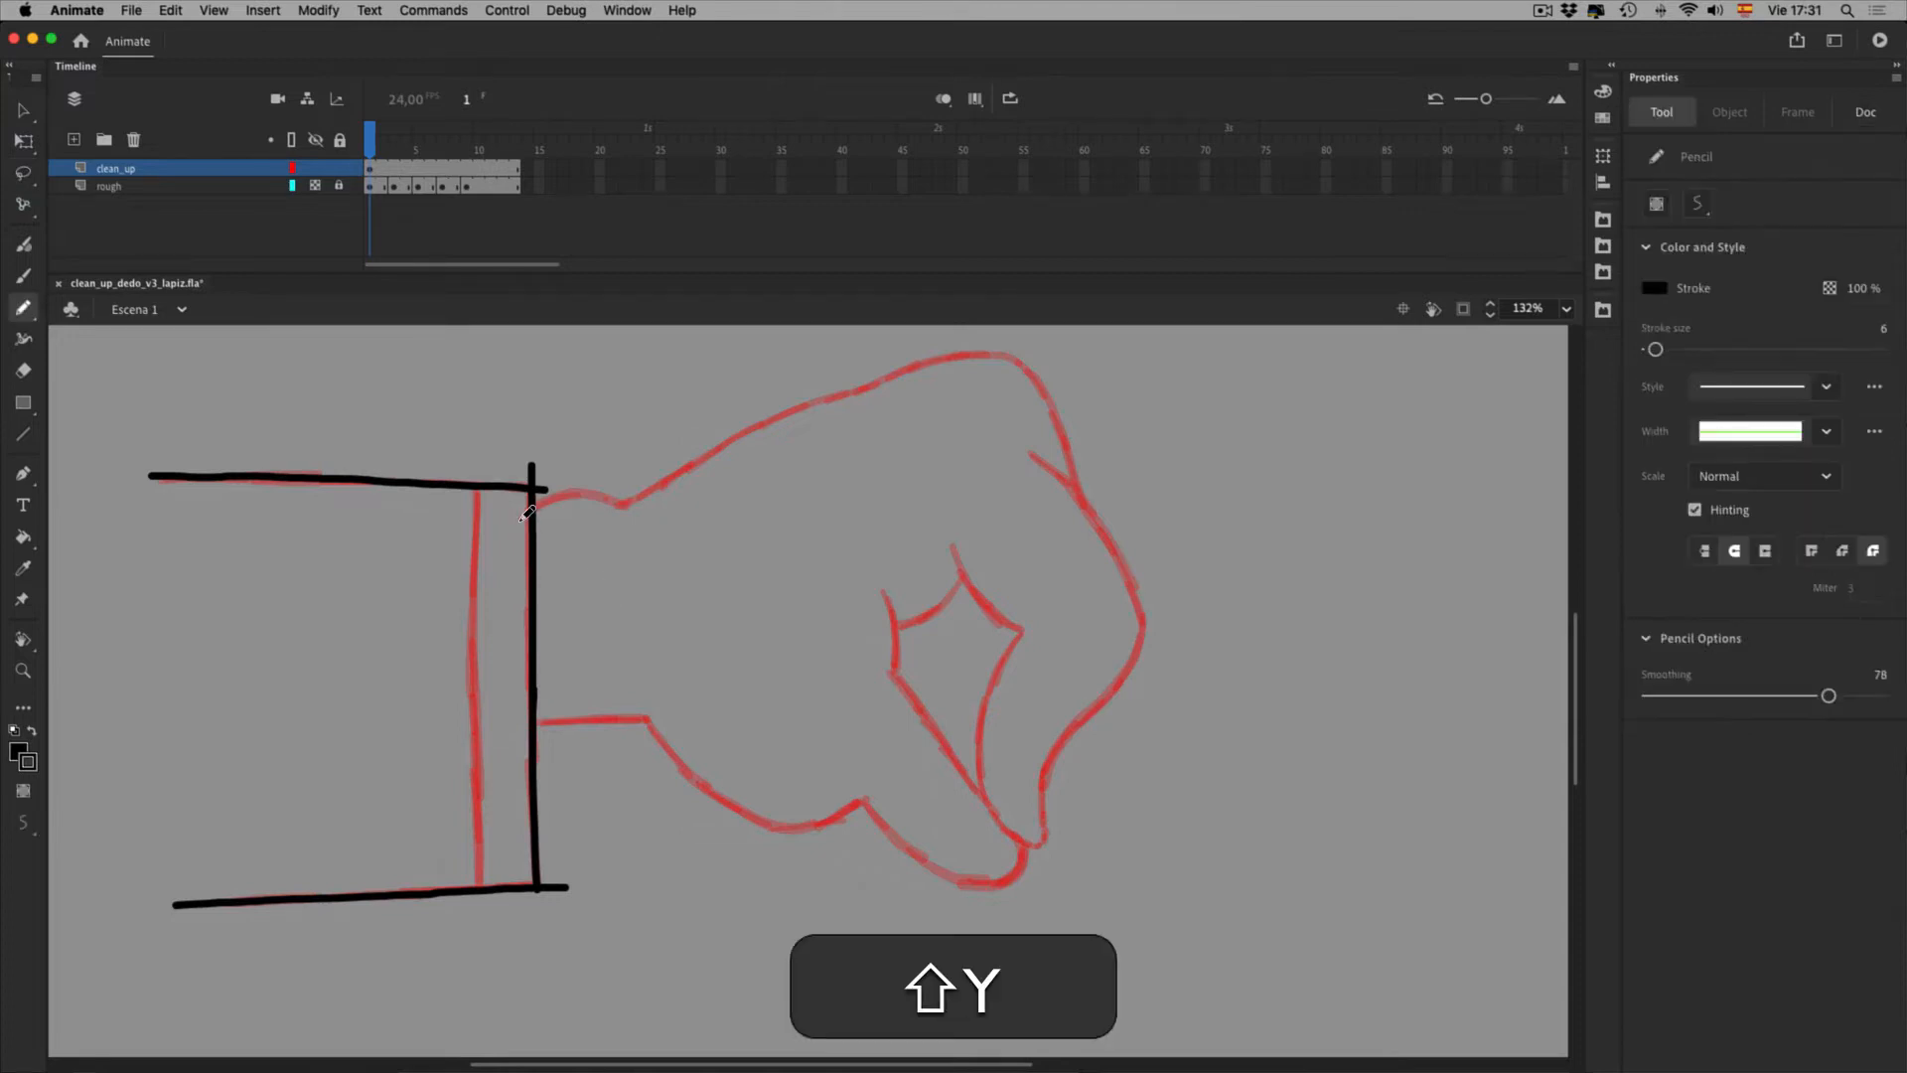
mouse_move(479, 451)
mouse_down()
mouse_move(474, 752)
mouse_move(523, 972)
mouse_up()
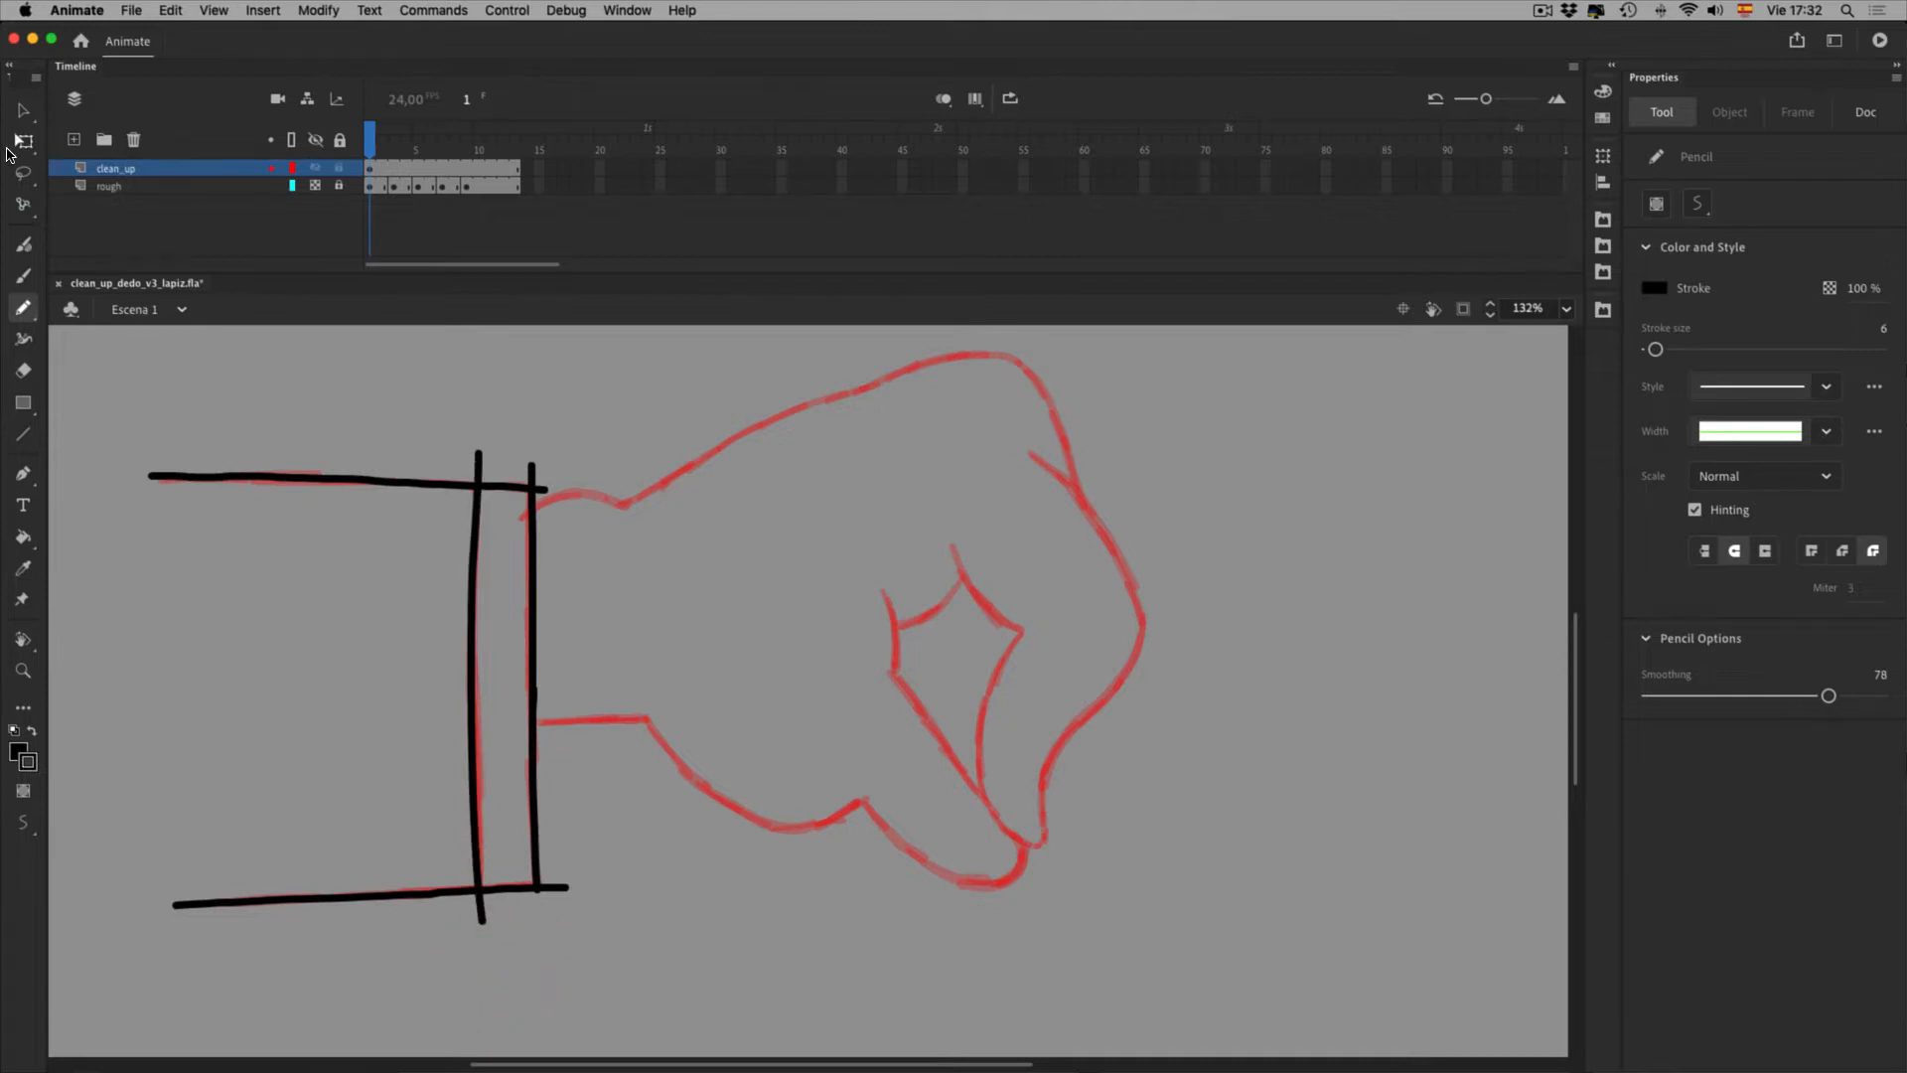
click(23, 111)
drag(511, 809, 509, 815)
drag(498, 694, 511, 694)
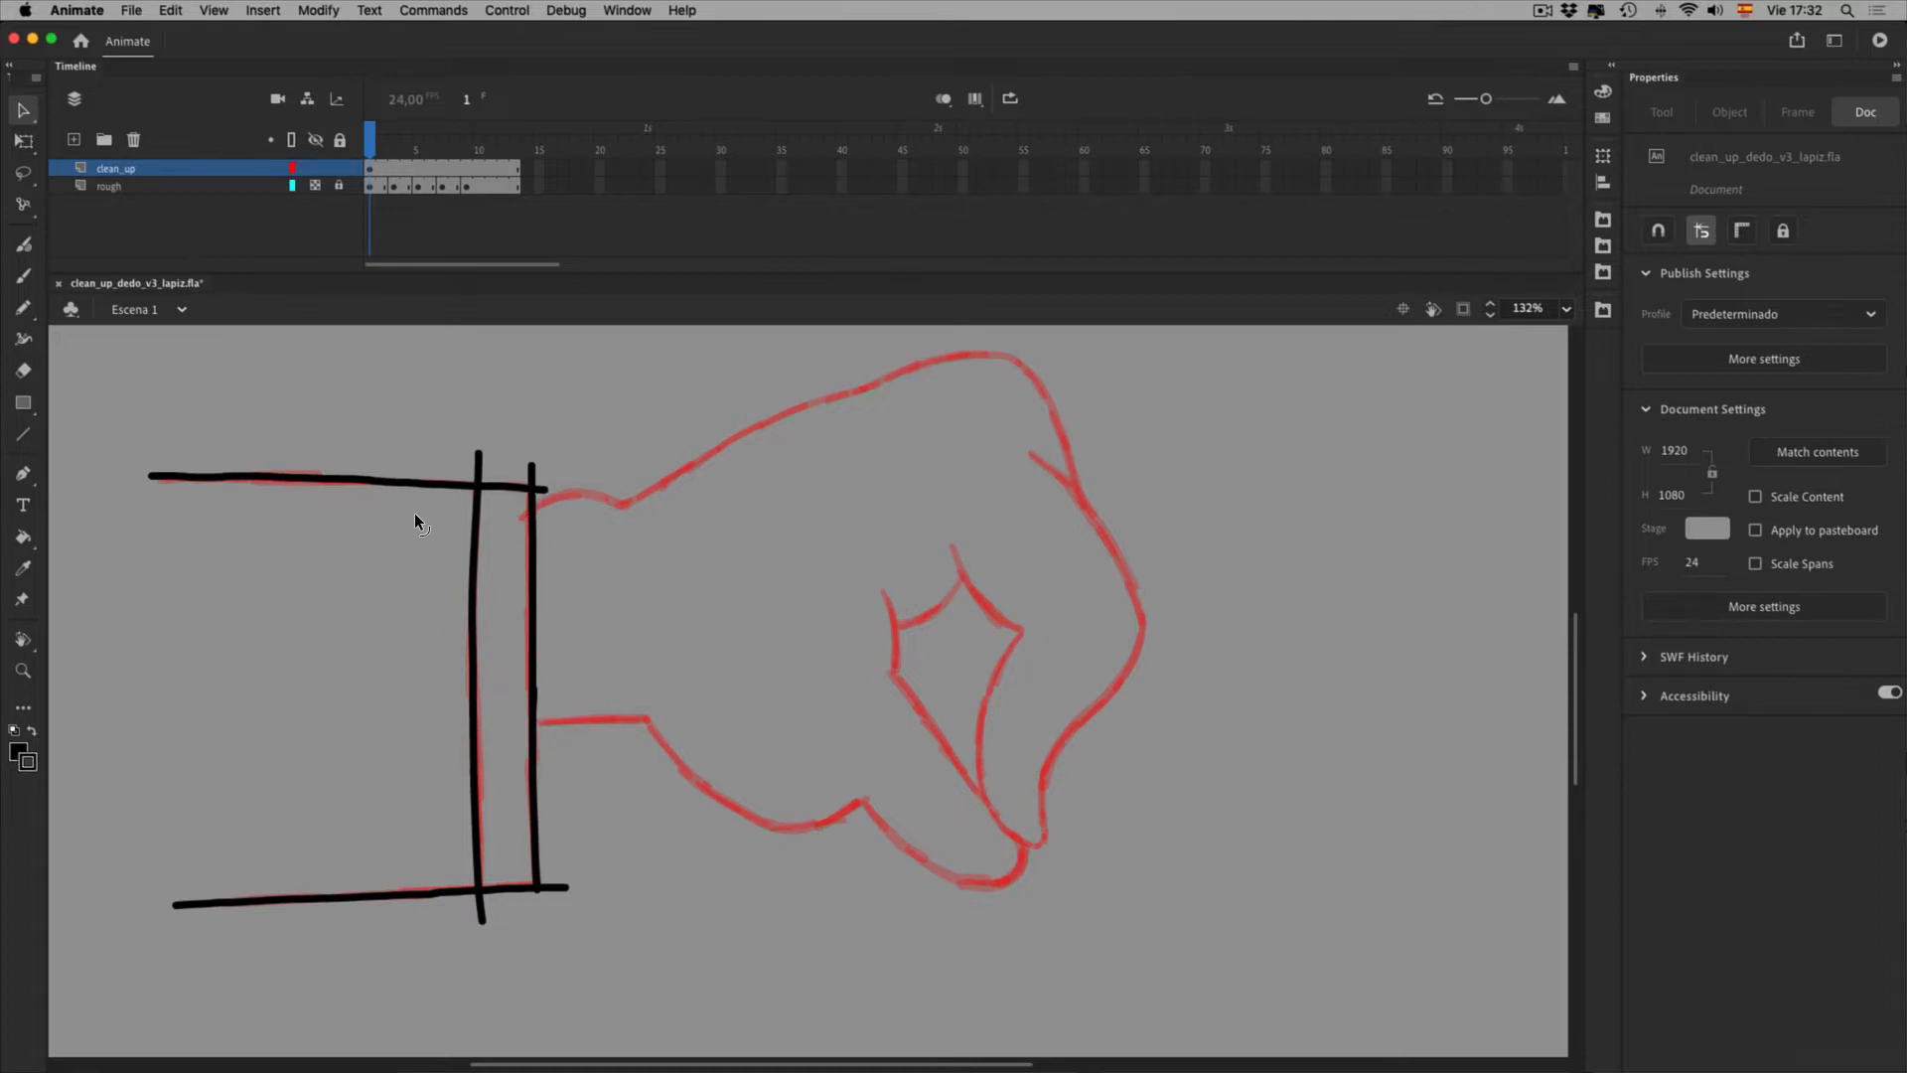
Select the top cuff line and then all the black cuff strokes to check them
click(392, 482)
mouse_move(91, 435)
mouse_down()
mouse_move(502, 603)
mouse_move(503, 536)
mouse_up()
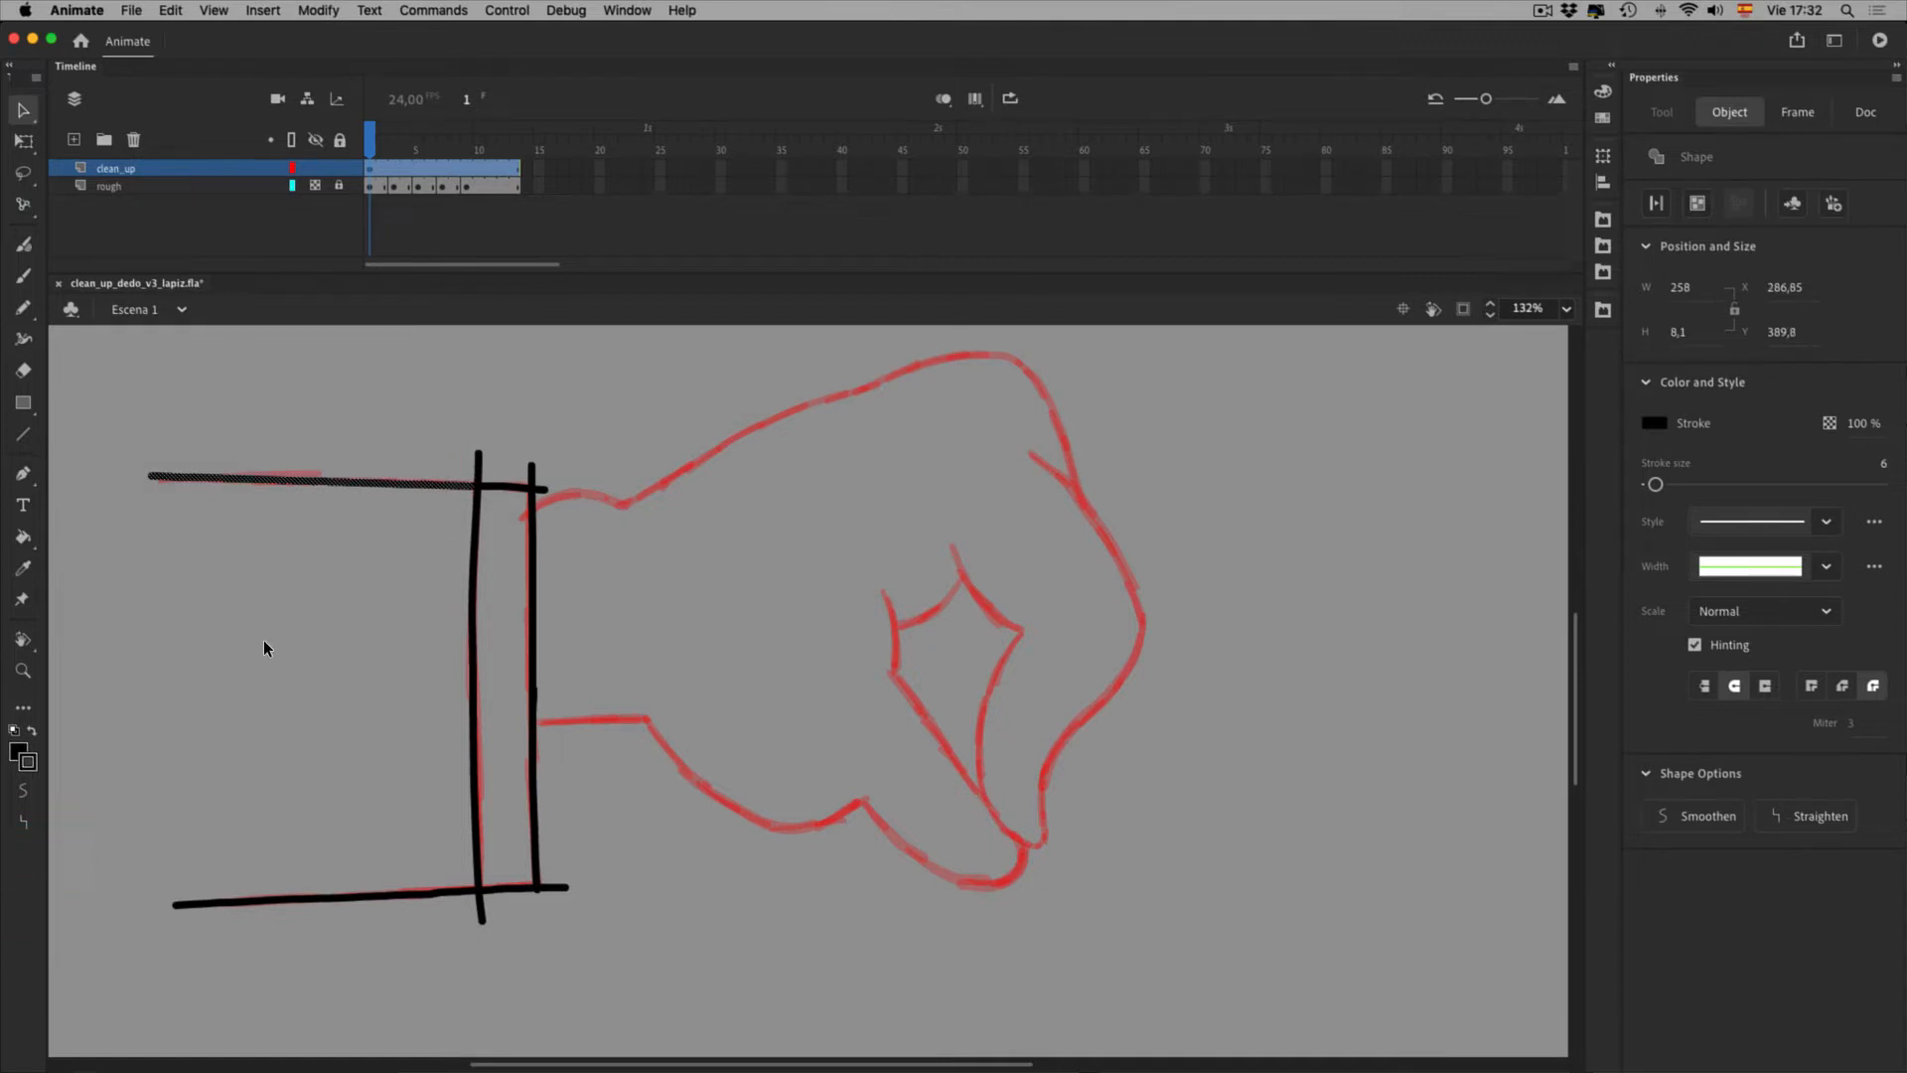
click(345, 536)
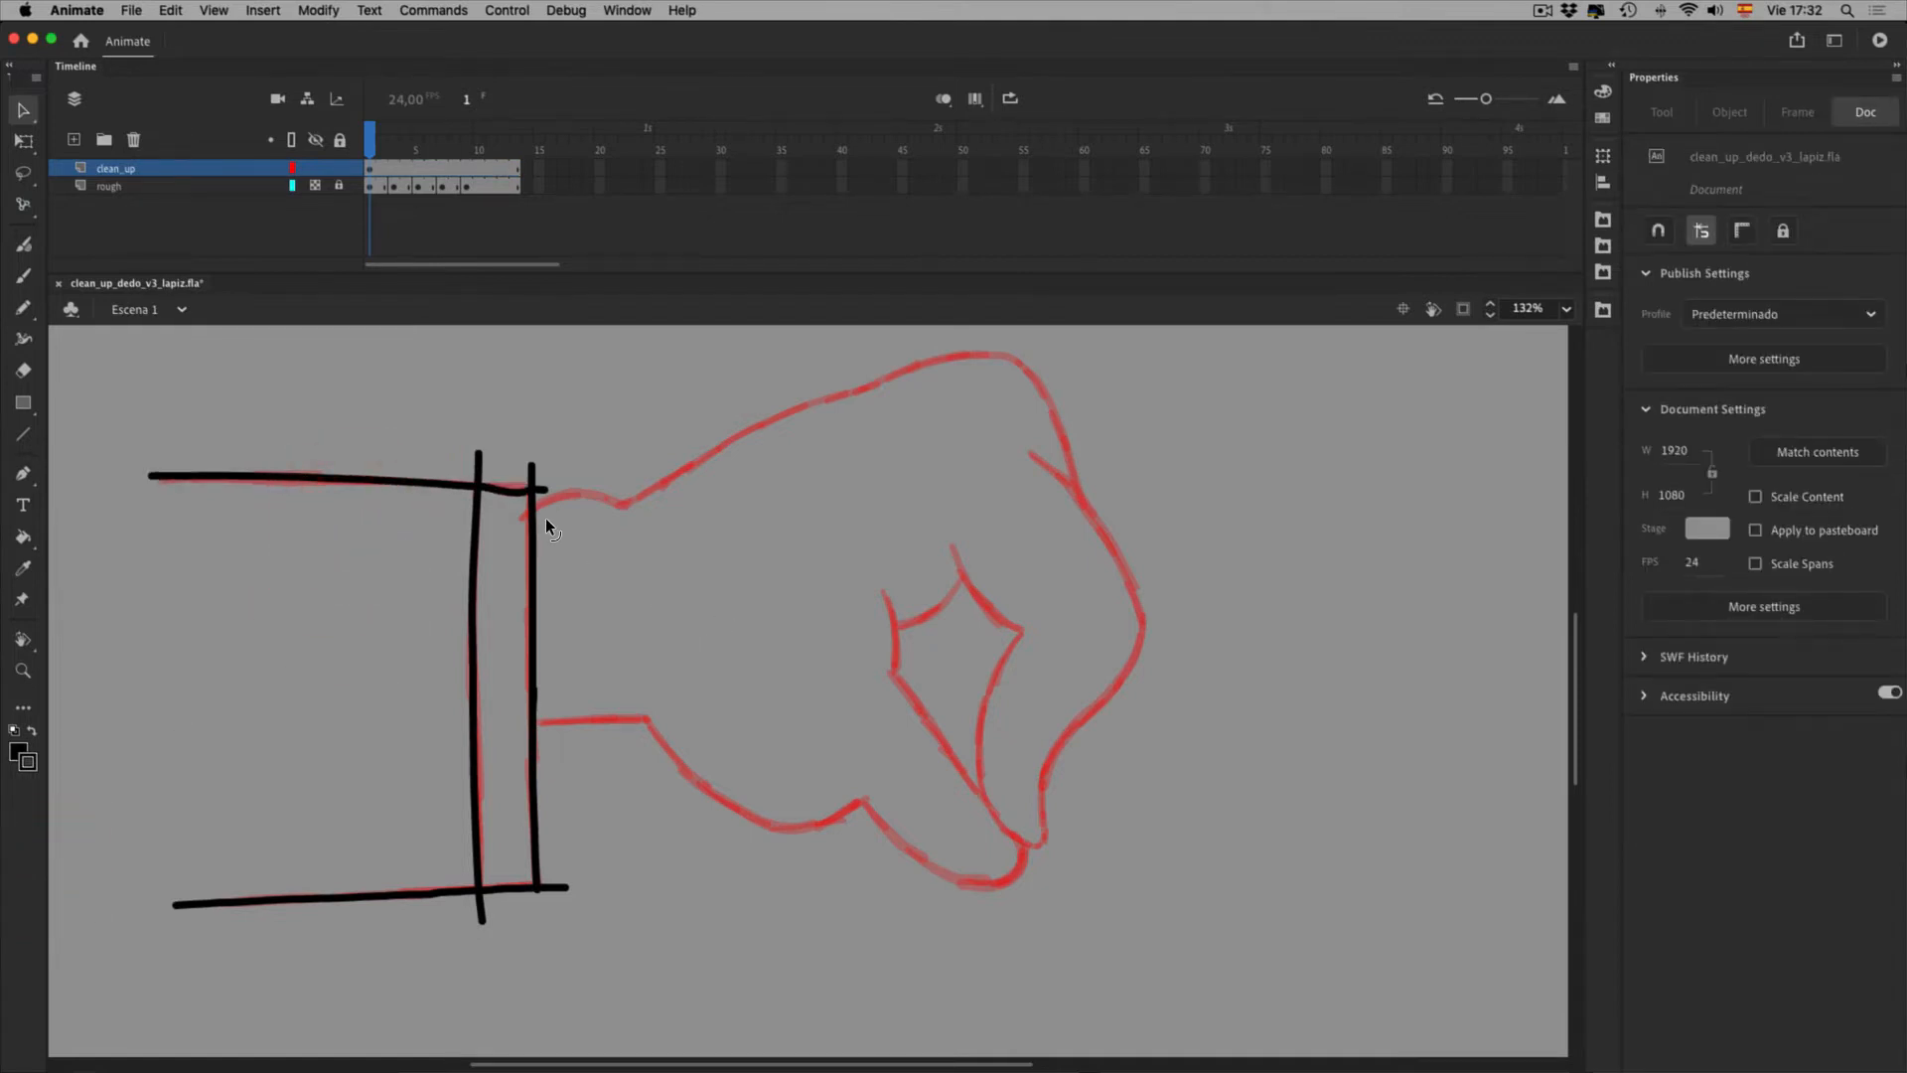
drag(113, 399, 747, 1011)
click(843, 808)
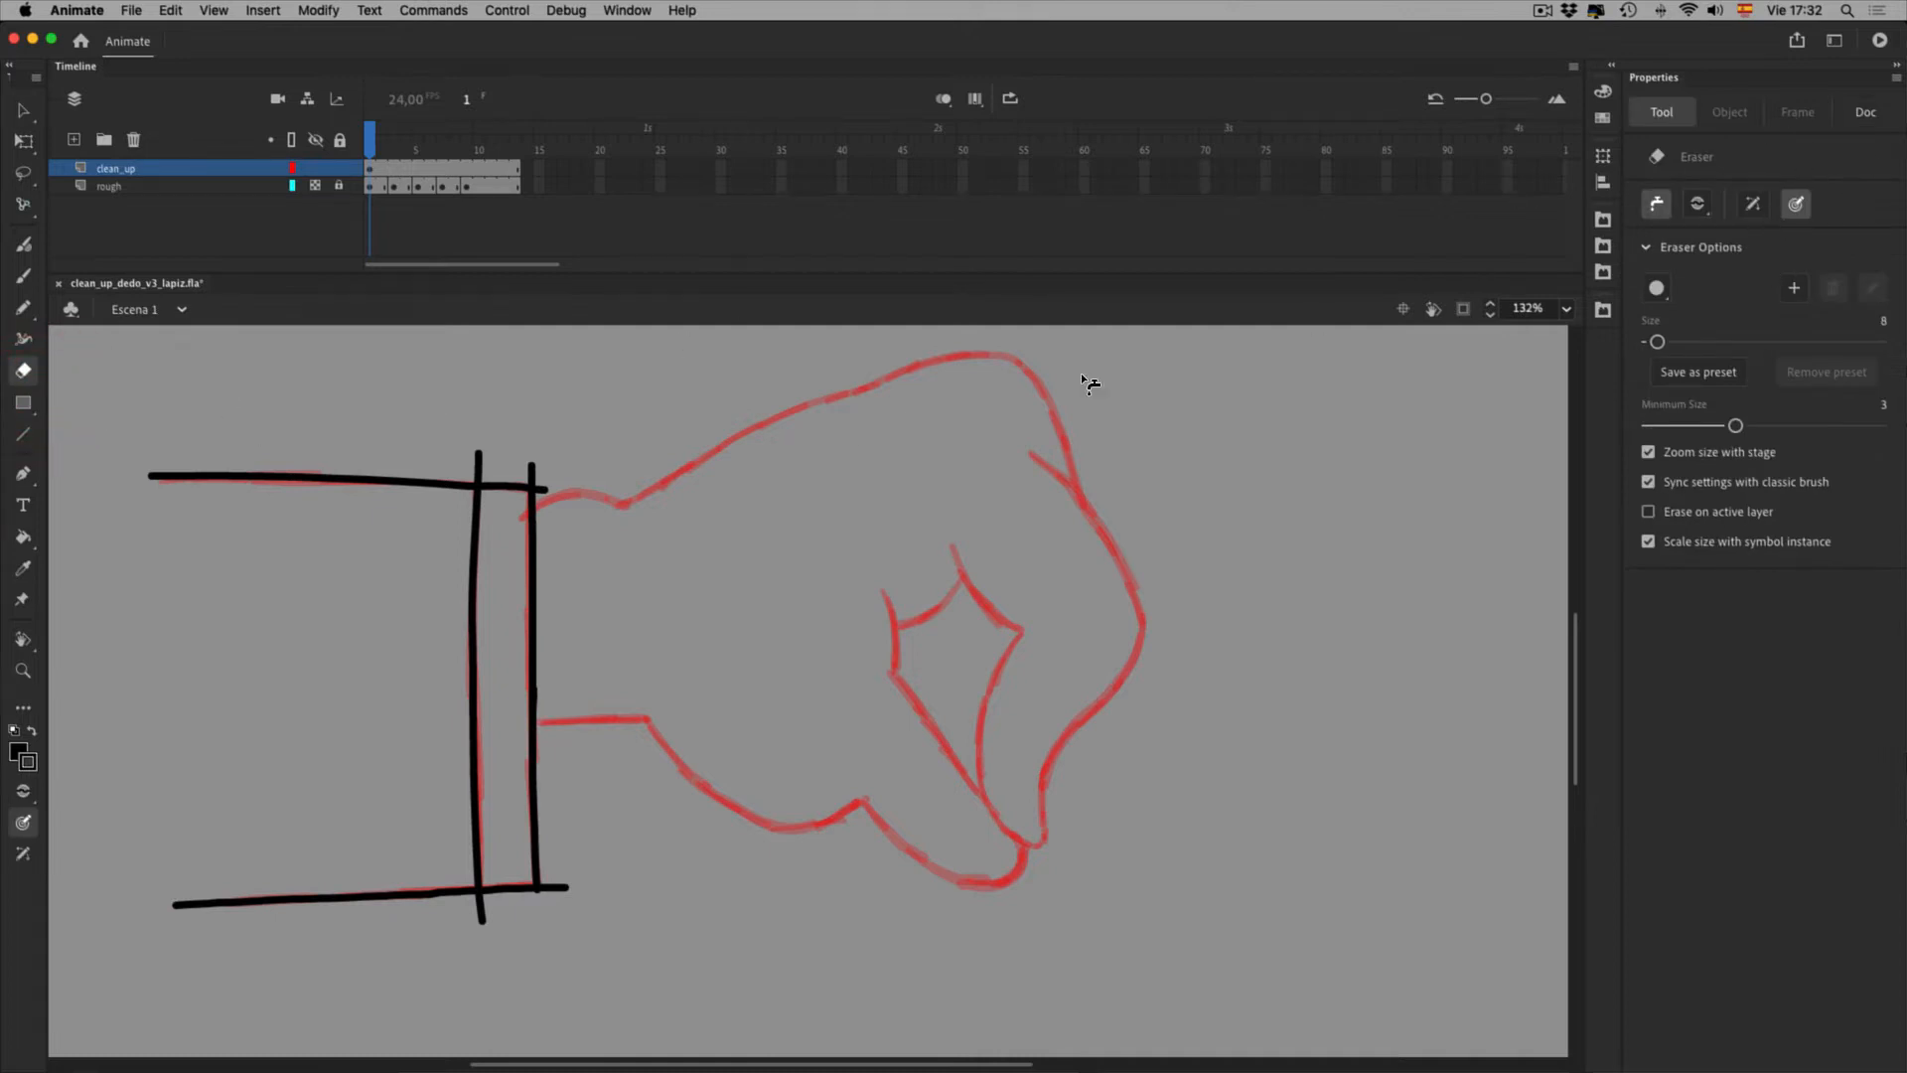
Erase the overshooting line ends at the cuff's top and bottom corners
click(514, 497)
click(571, 505)
click(577, 525)
click(580, 945)
click(507, 996)
Add a new layer, Layer_1, above clean_up and select its first frame
click(22, 113)
drag(119, 467, 707, 1006)
click(75, 140)
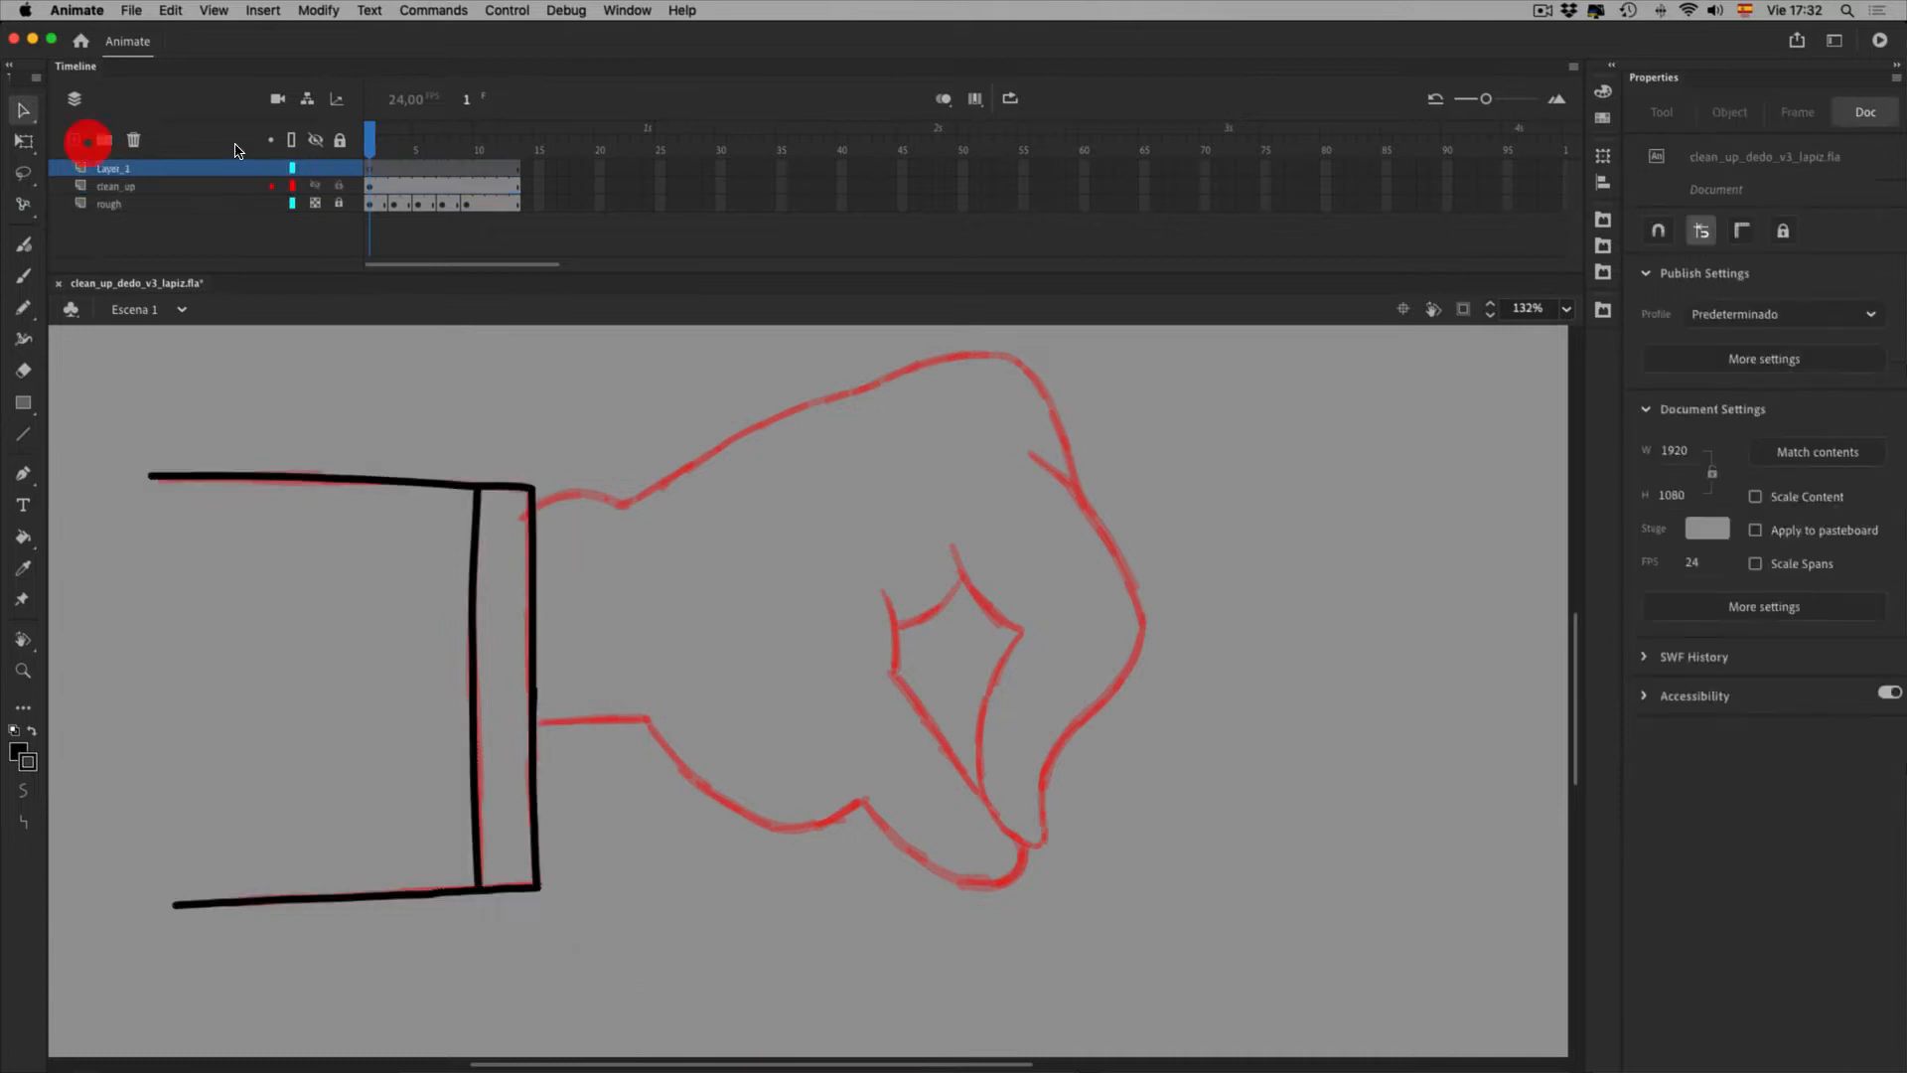
click(373, 192)
click(397, 181)
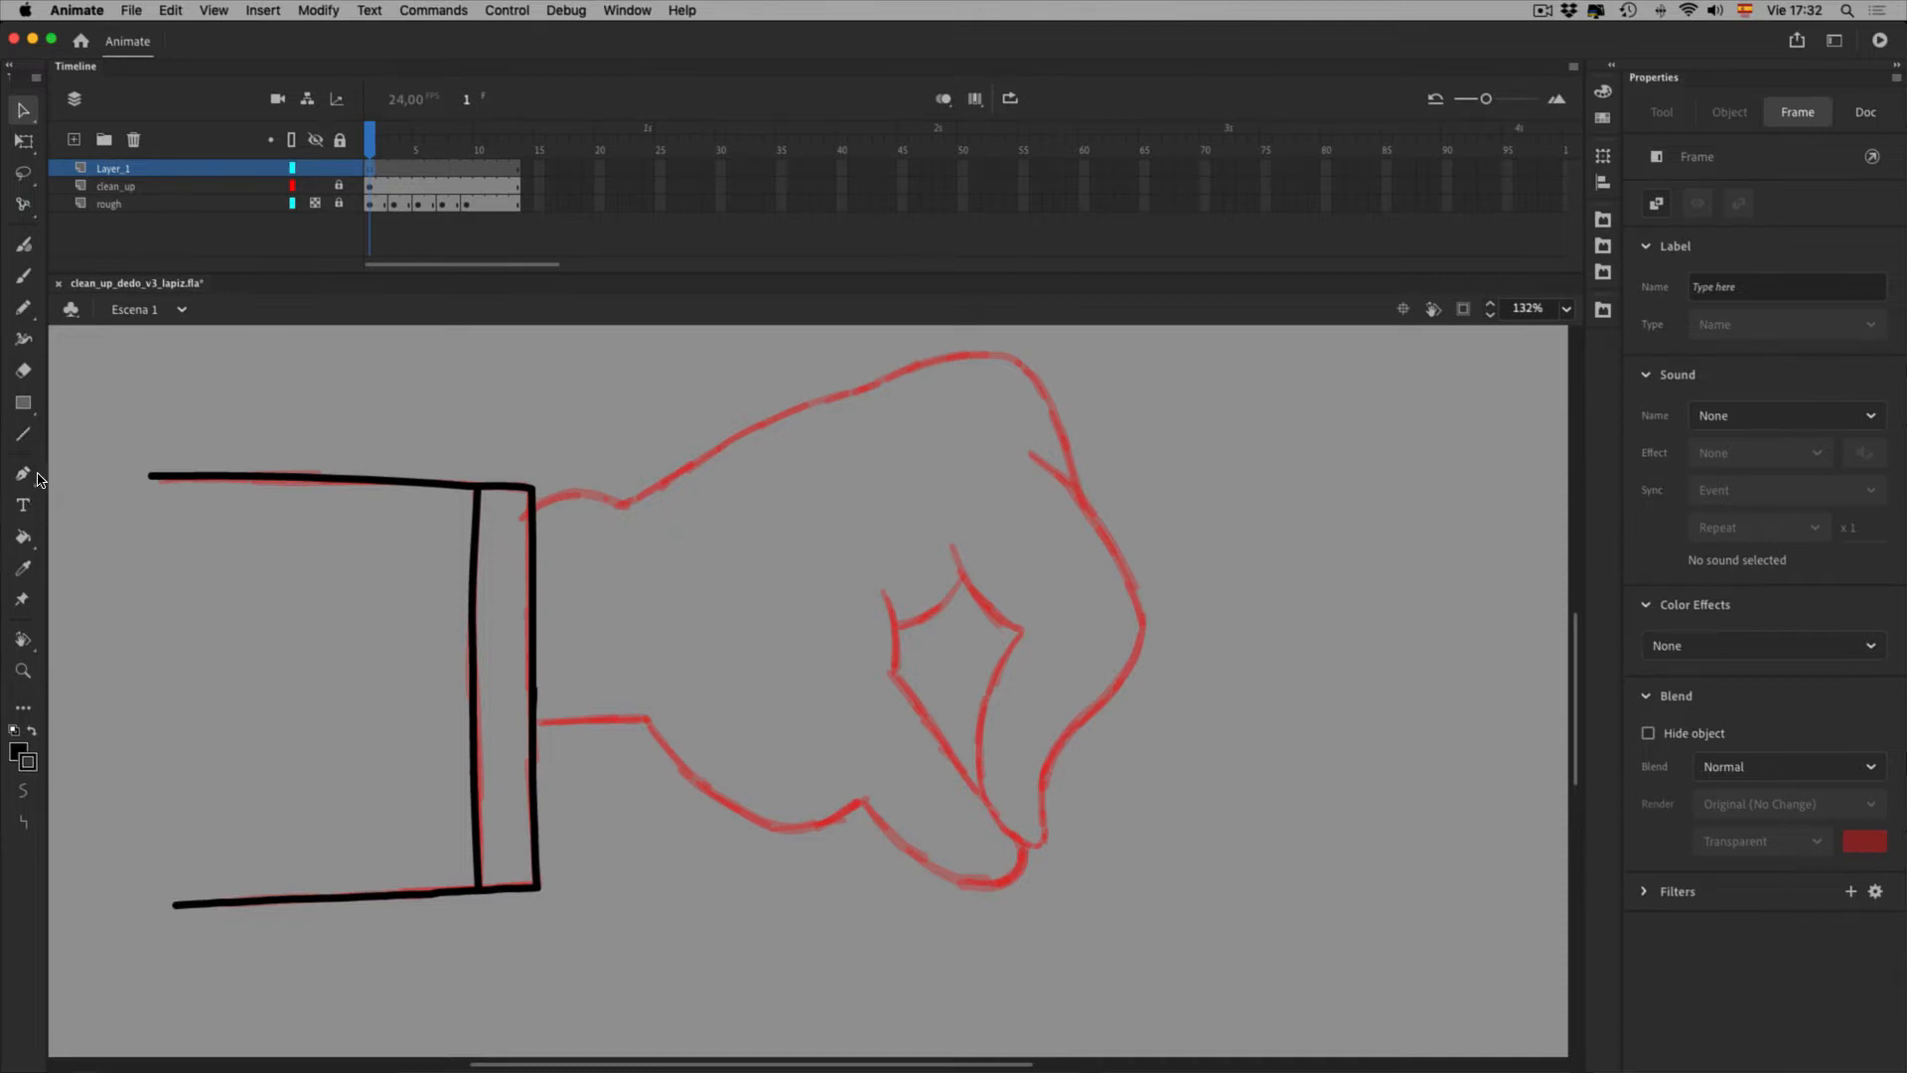
click(23, 306)
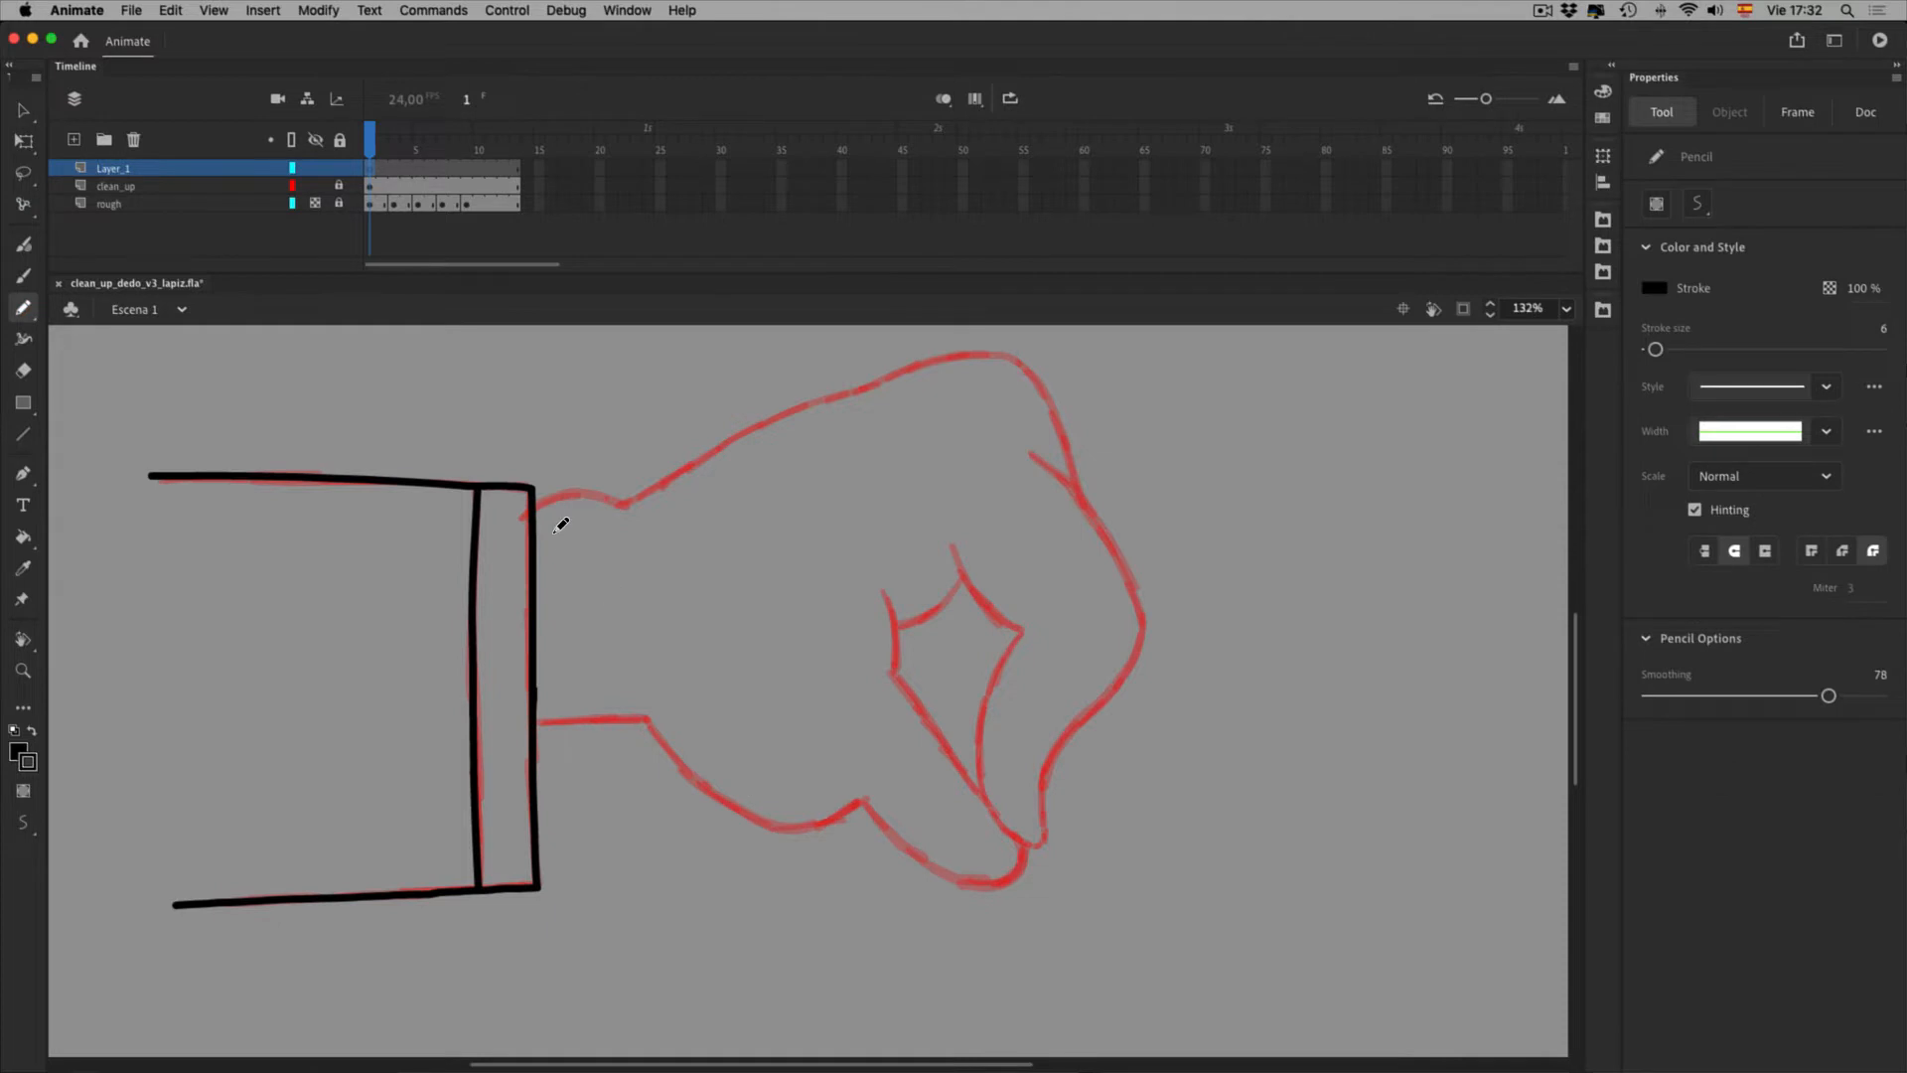
Raise pencil smoothing to 100 and redraw the wrist-to-hand curve
mouse_move(563, 549)
mouse_down()
mouse_move(607, 526)
mouse_move(649, 539)
mouse_up()
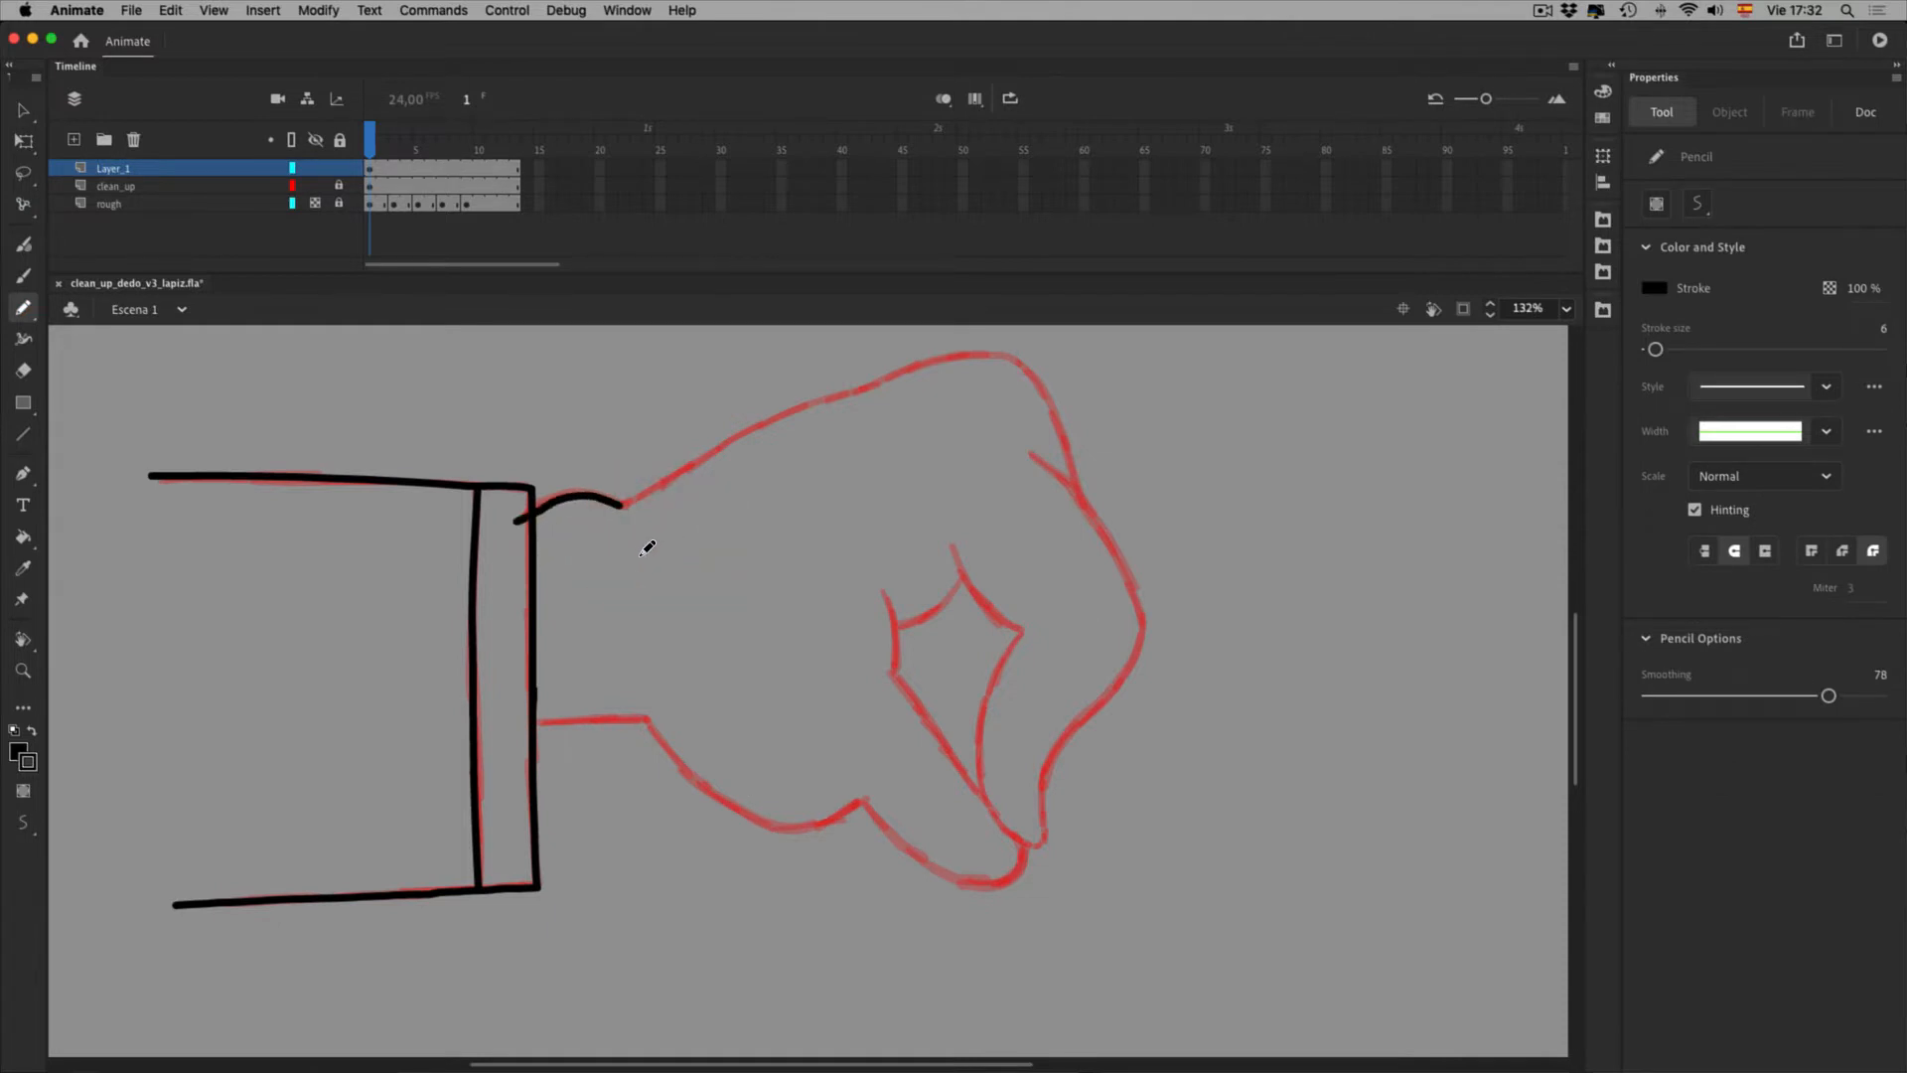
key(super+z)
drag(1828, 697, 1885, 697)
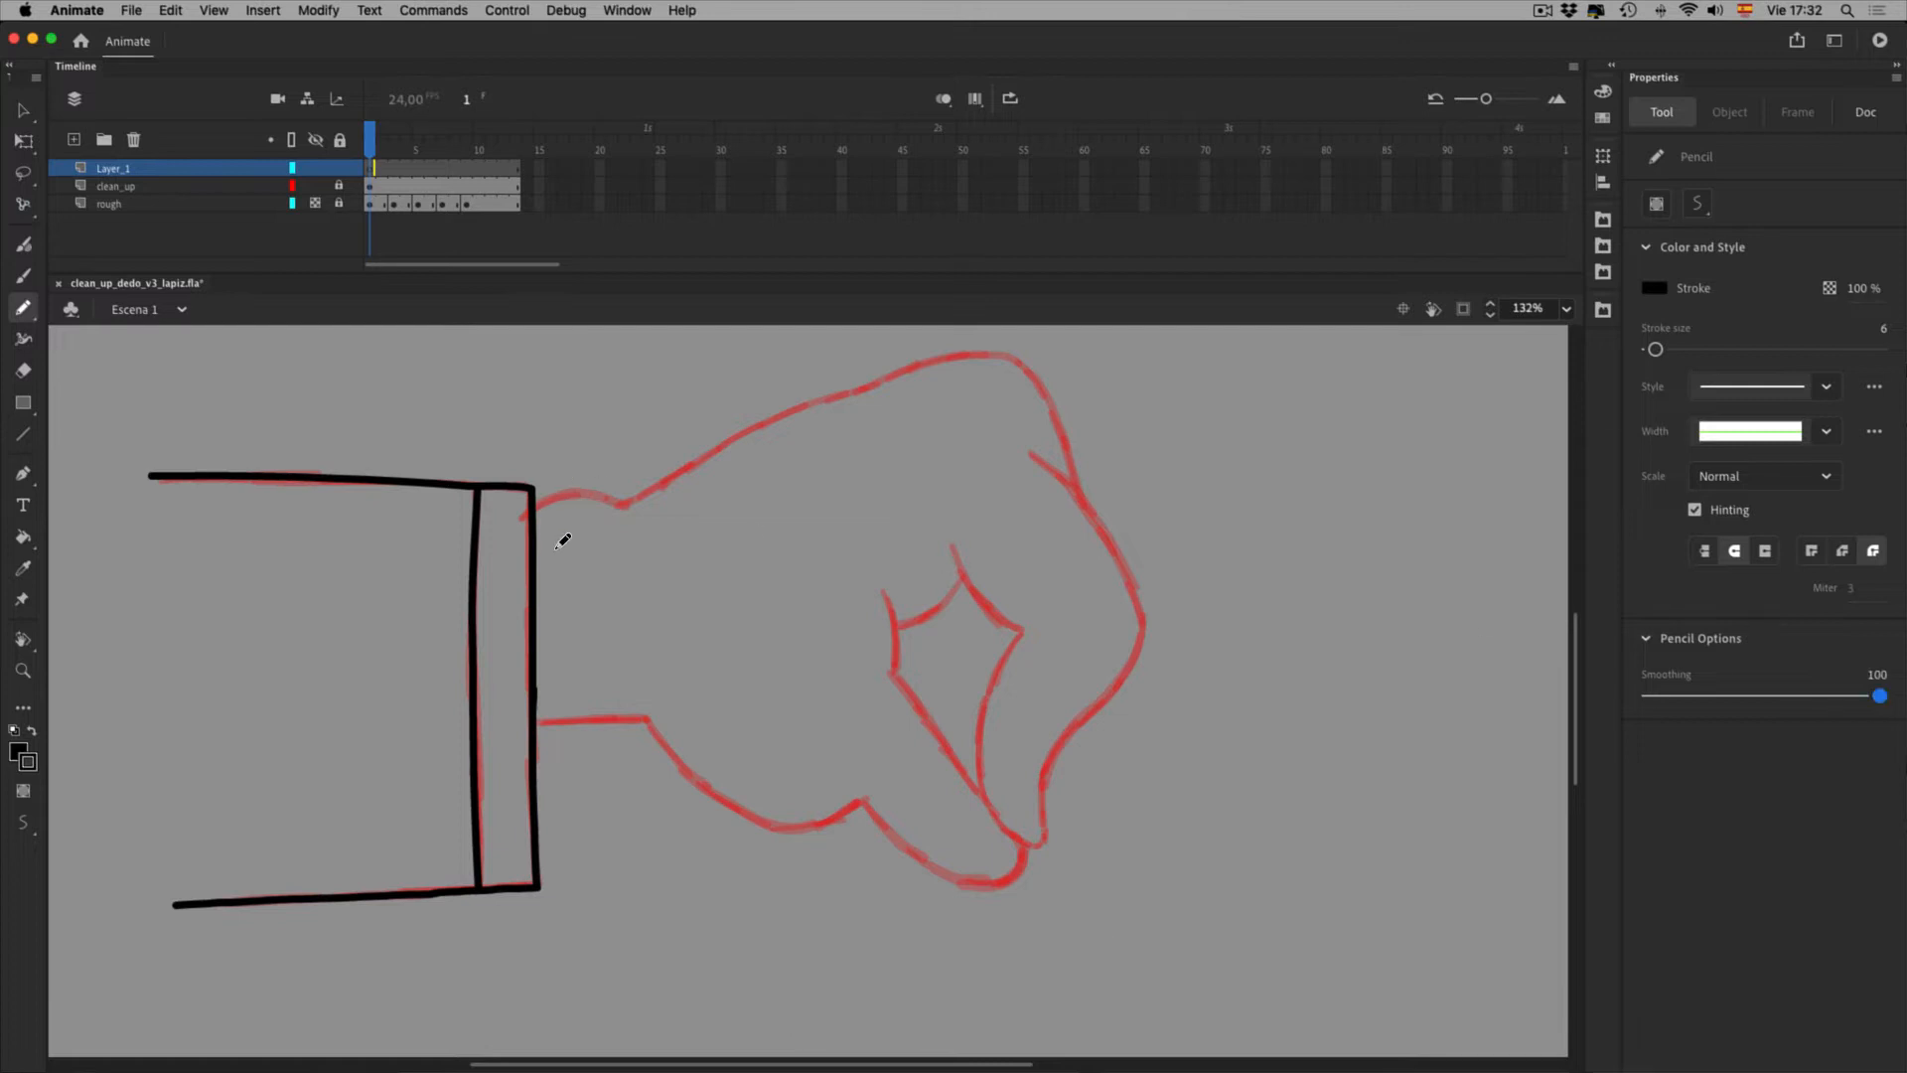
drag(516, 518, 626, 508)
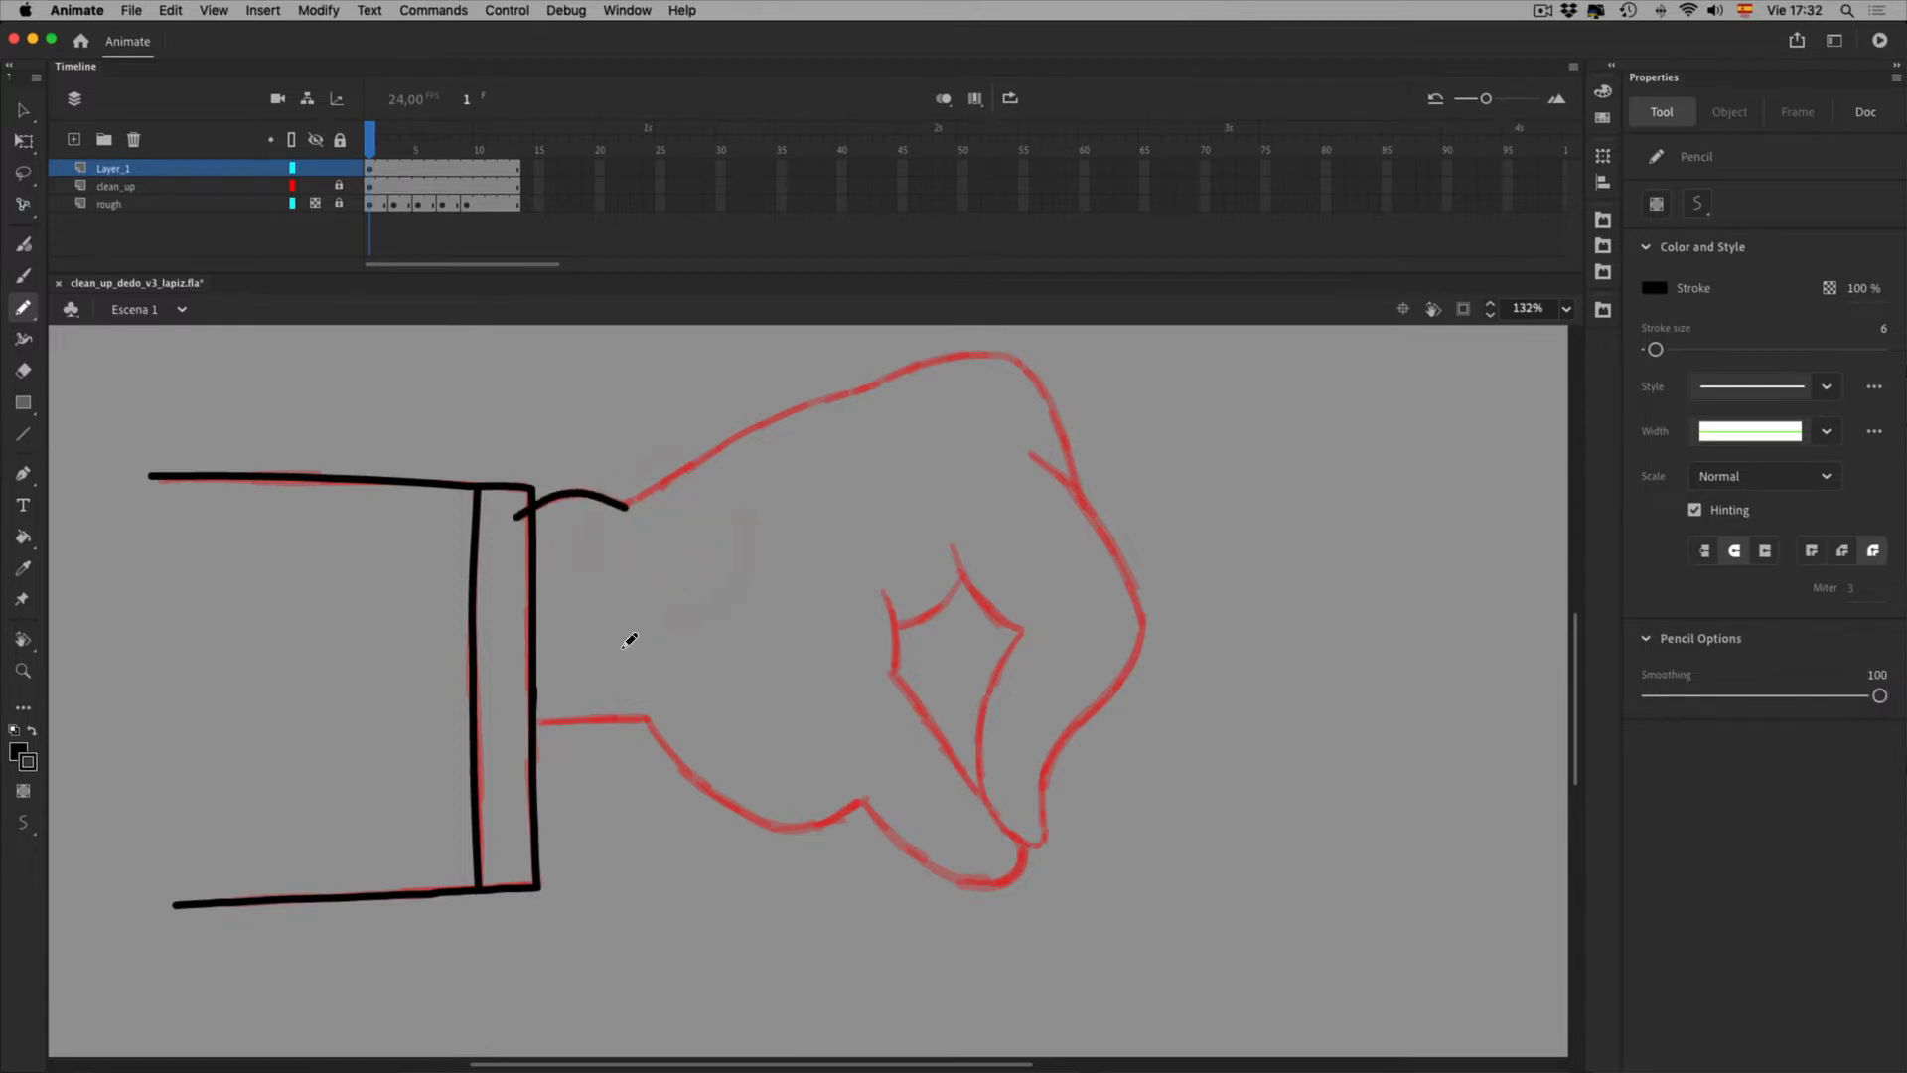
Try a stroke along the wrist and fist top, bend it, then undo it entirely
drag(860, 474, 692, 583)
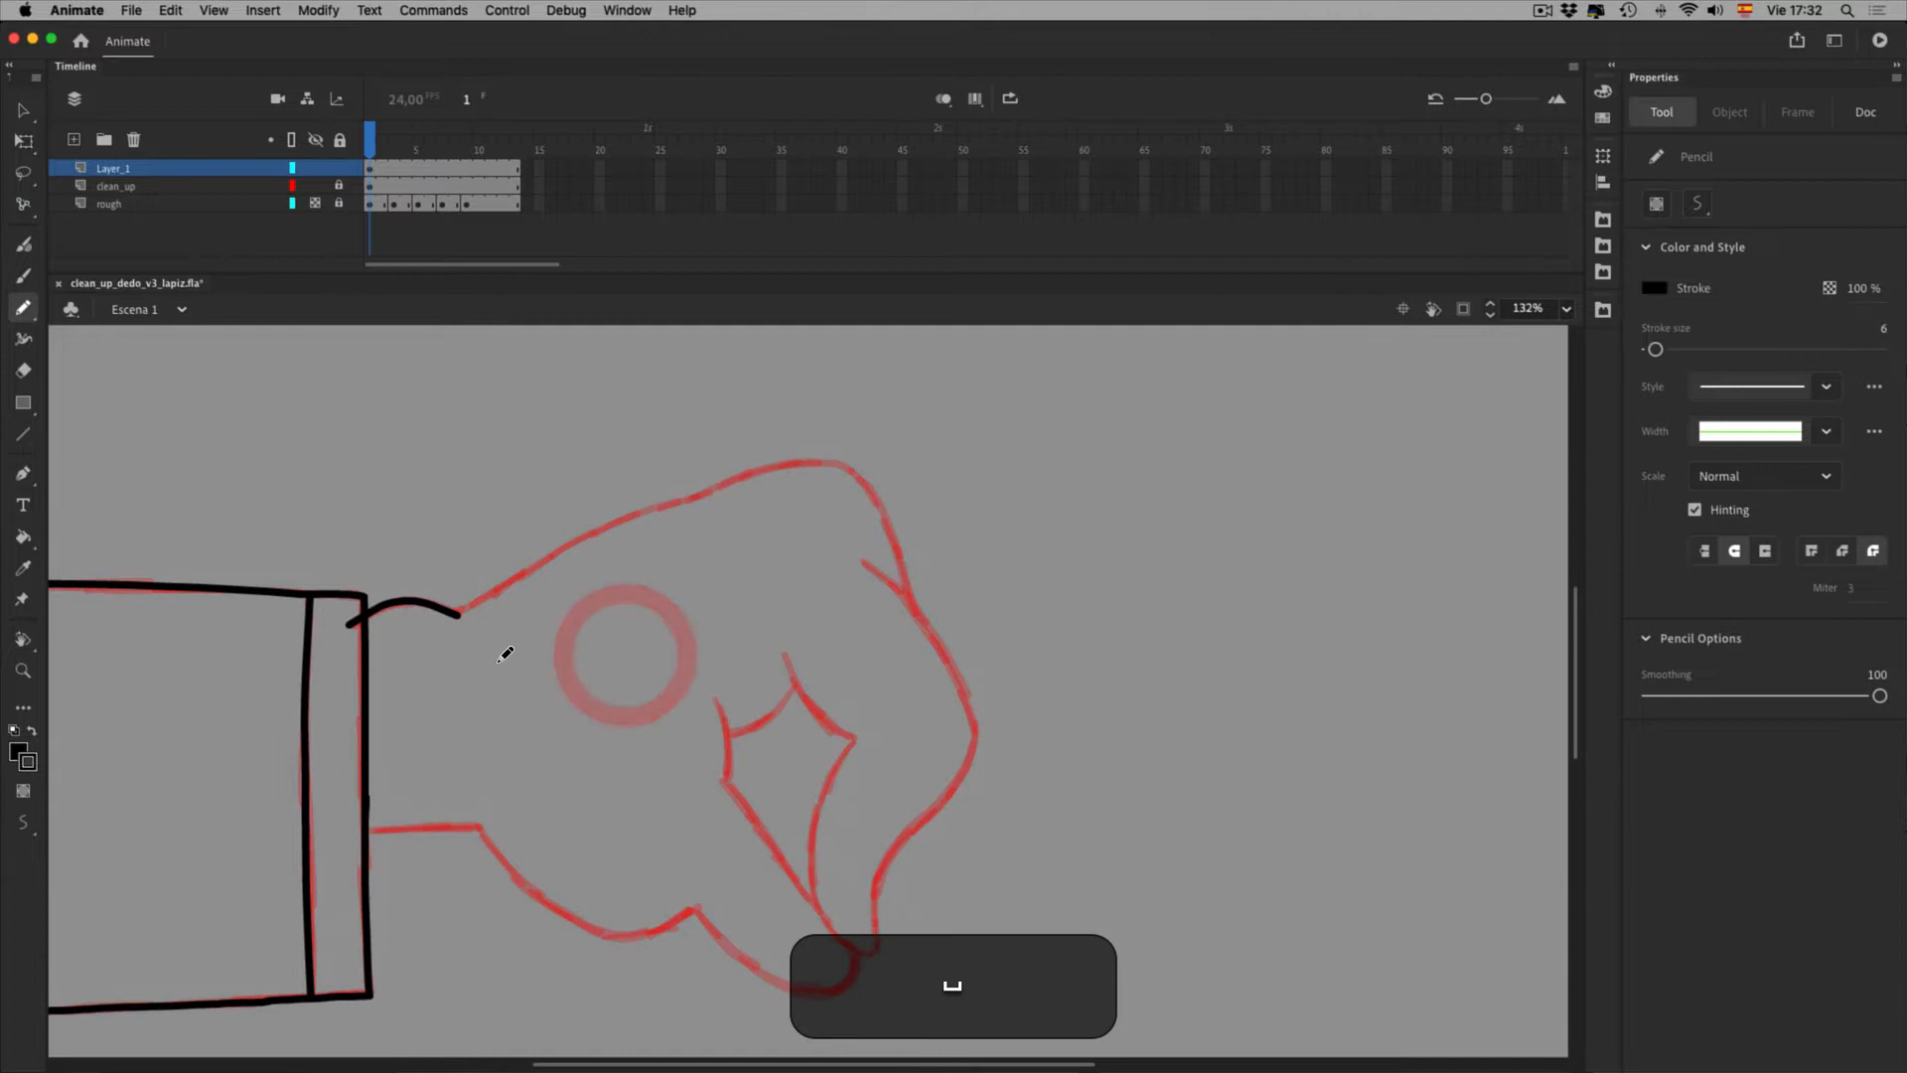
mouse_move(482, 652)
mouse_down()
mouse_move(672, 548)
mouse_move(933, 467)
mouse_up()
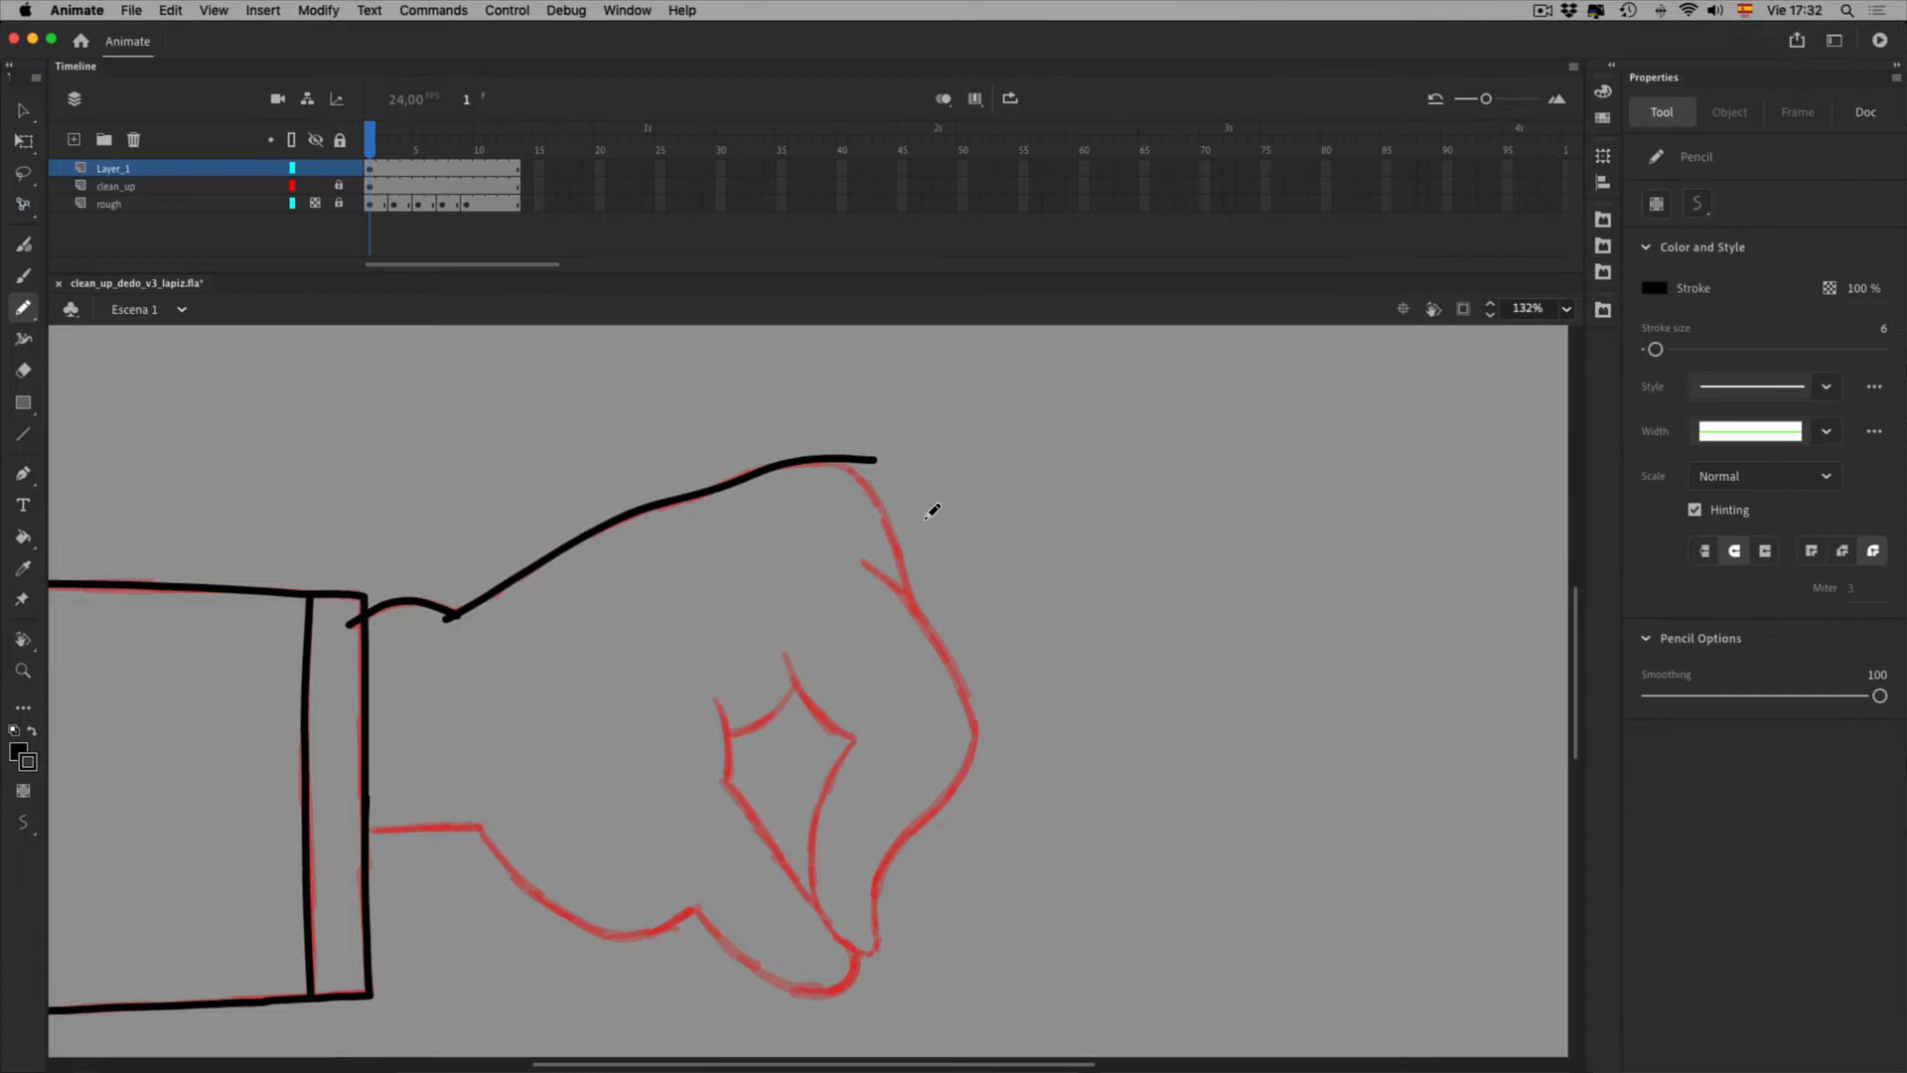
key(v)
mouse_move(931, 514)
mouse_down()
mouse_move(904, 499)
mouse_move(920, 506)
mouse_up()
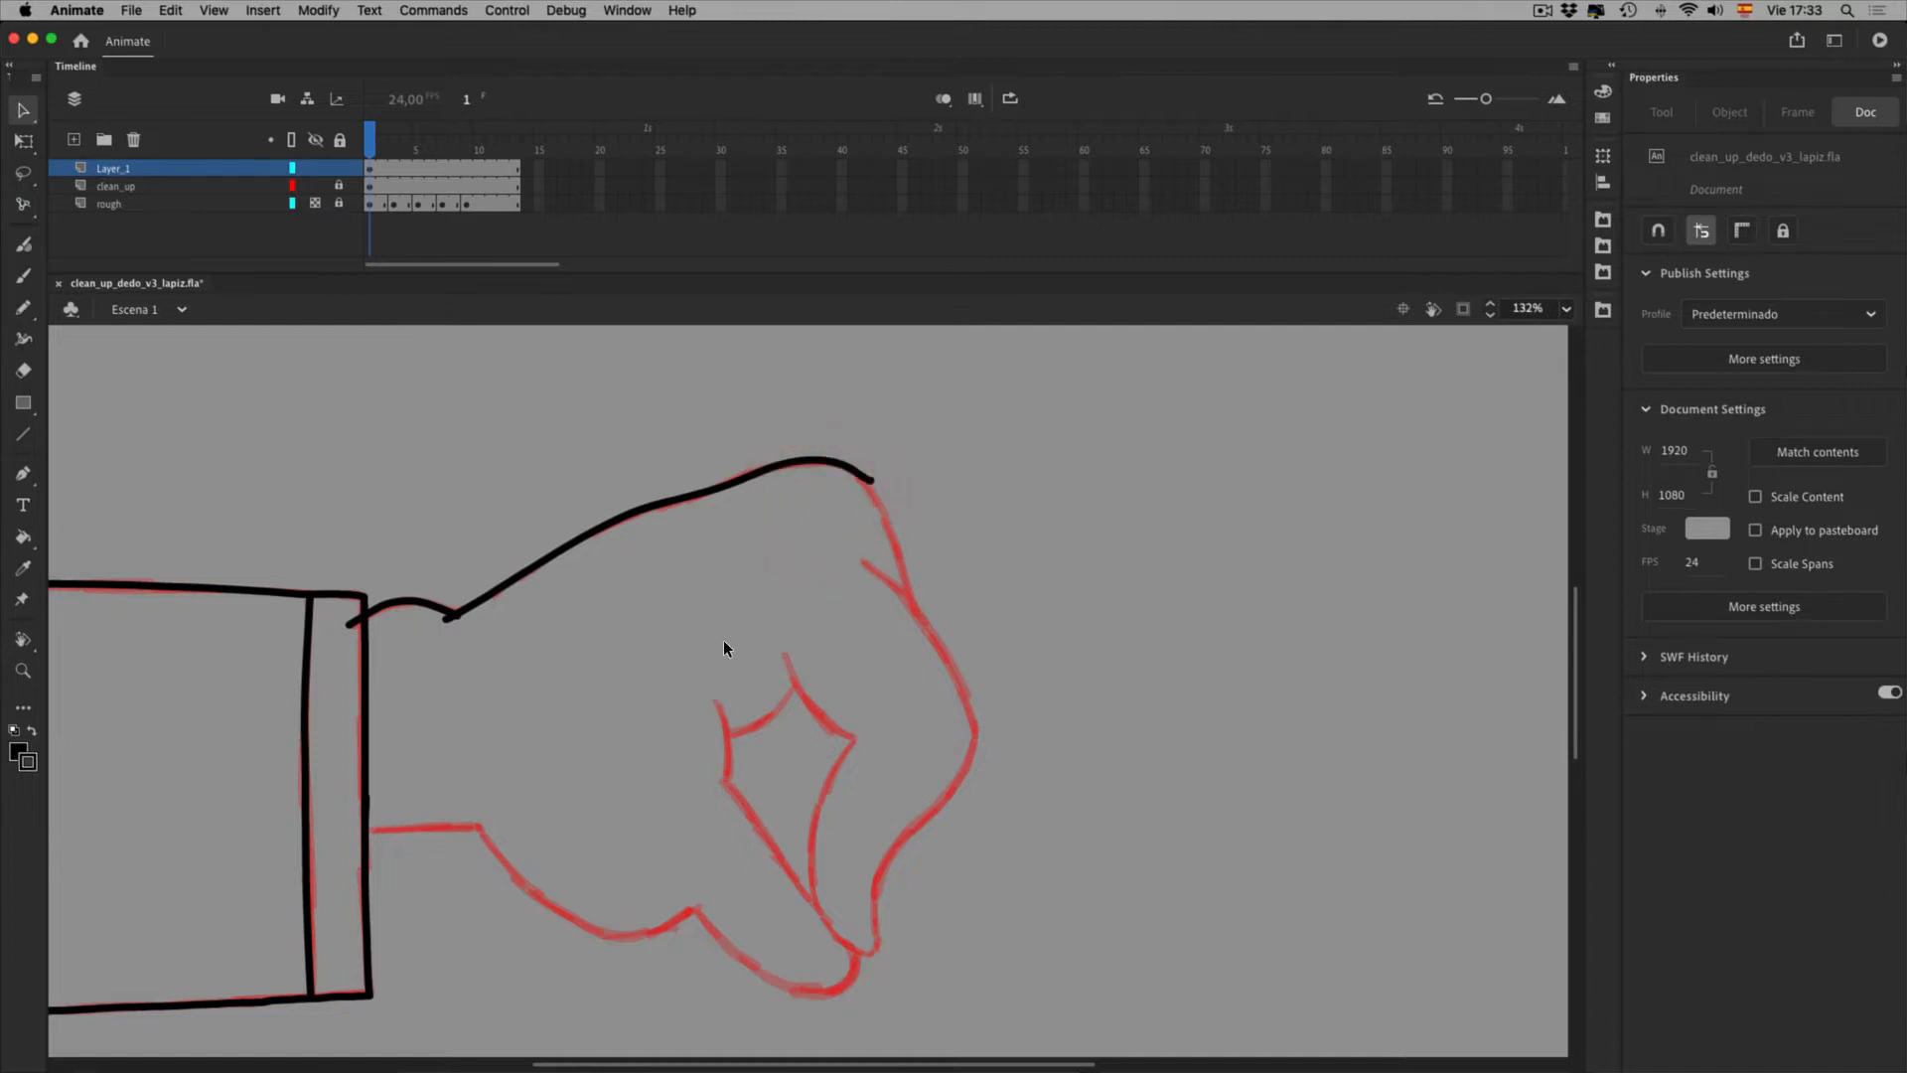
click(745, 522)
key(super+z)
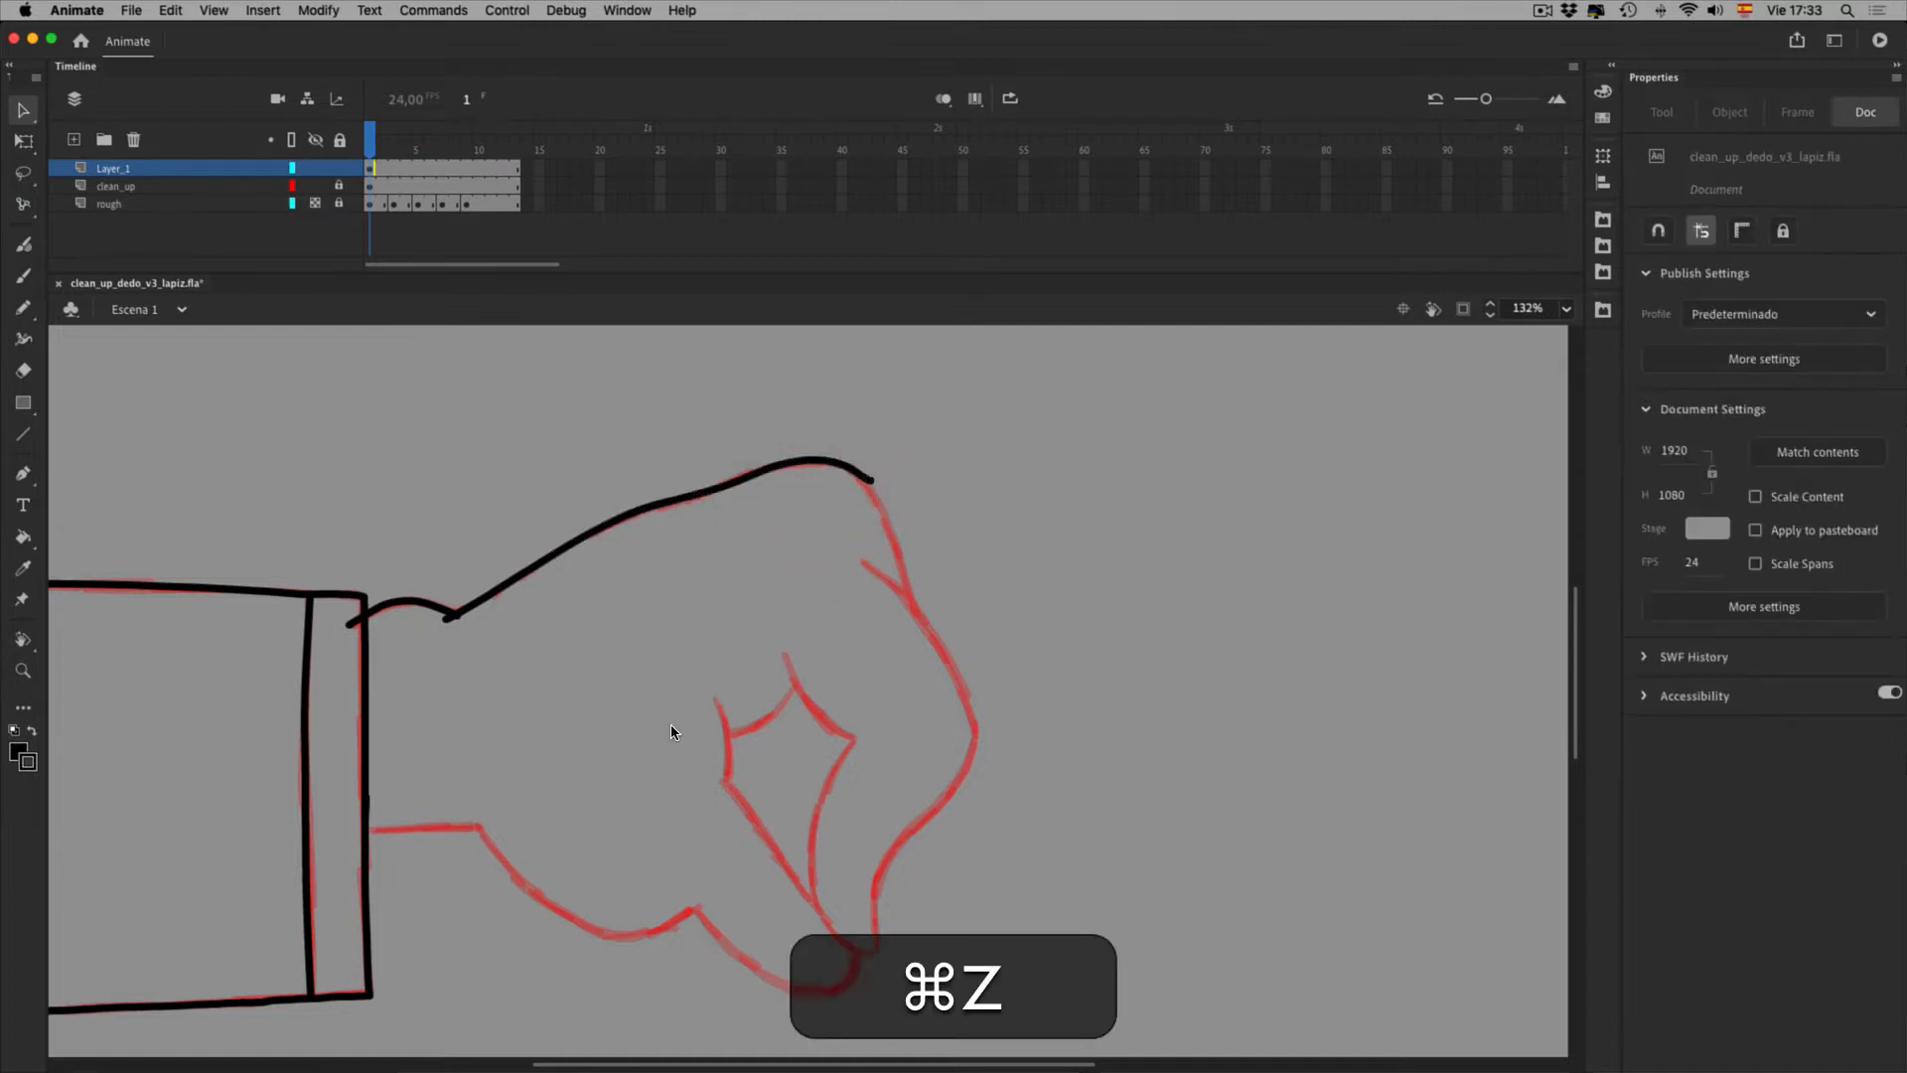
key(super+z)
key(super+z)
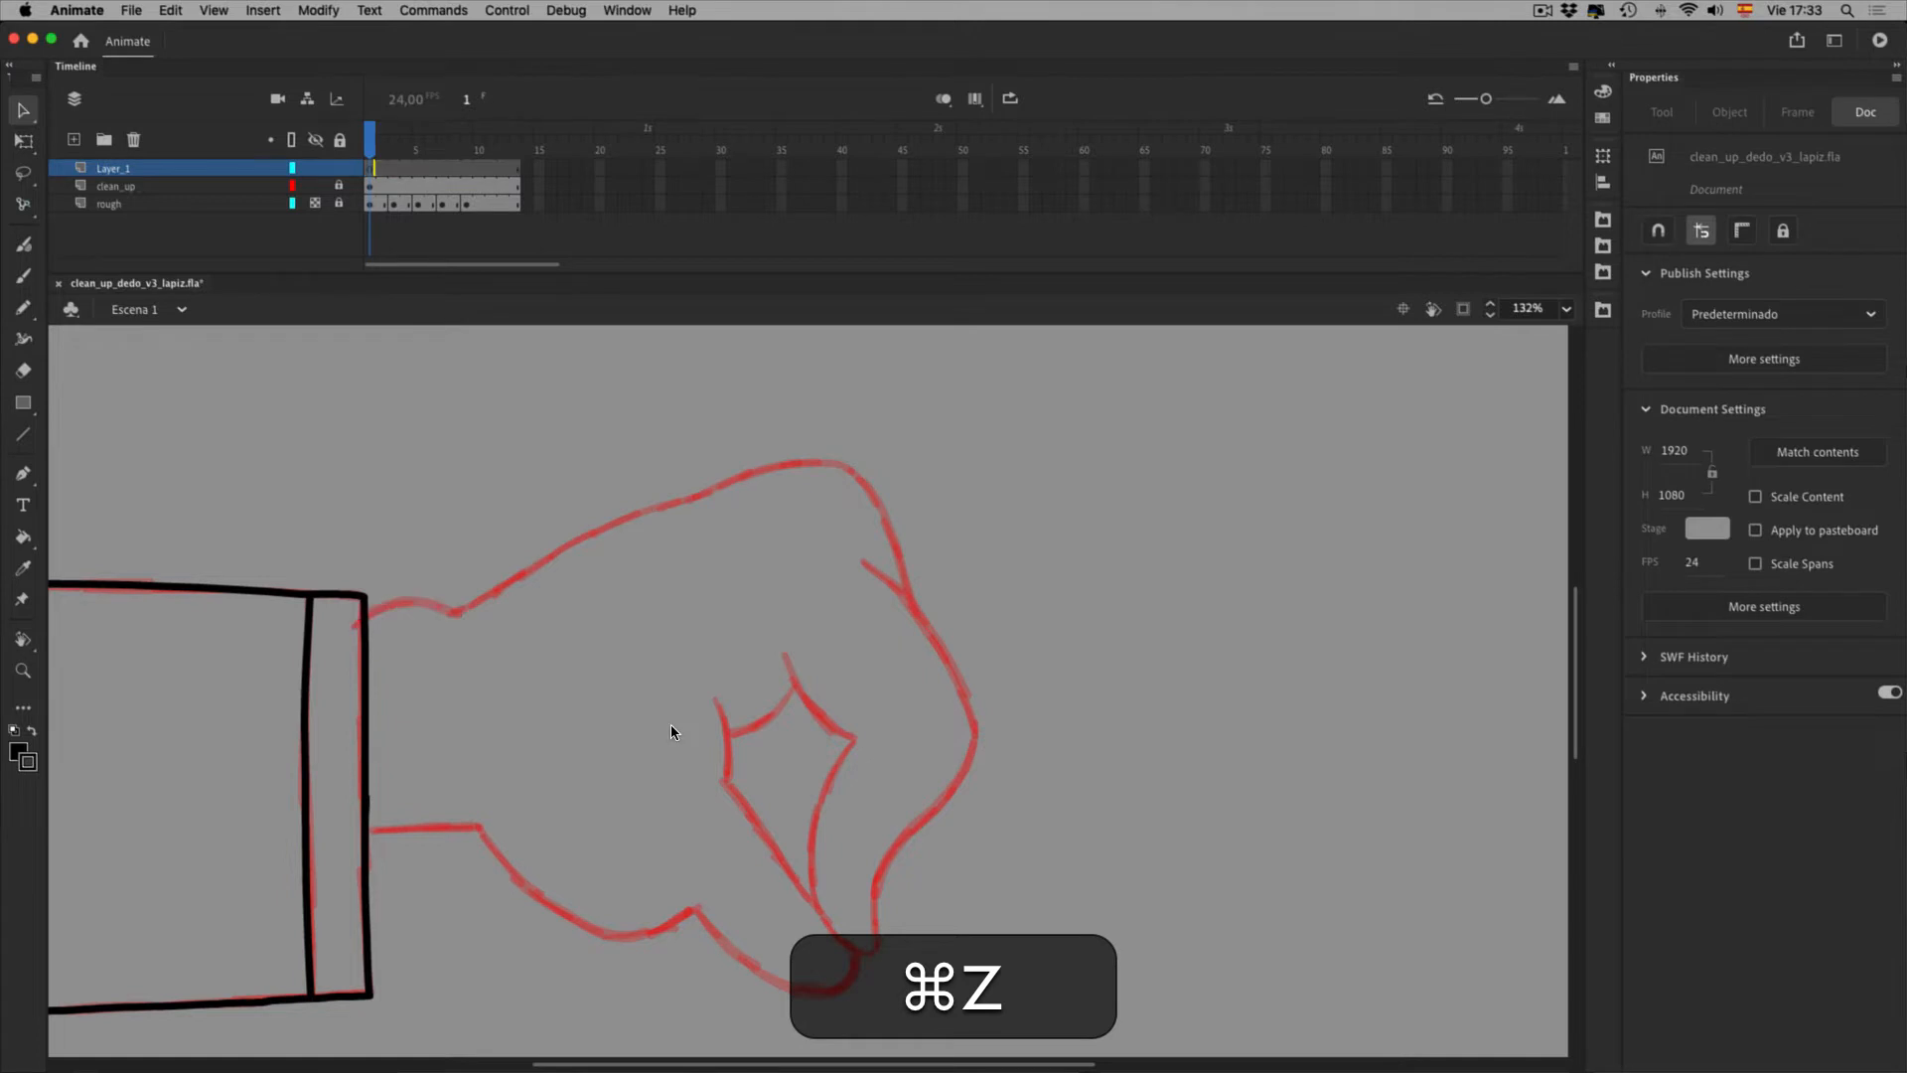
click(23, 307)
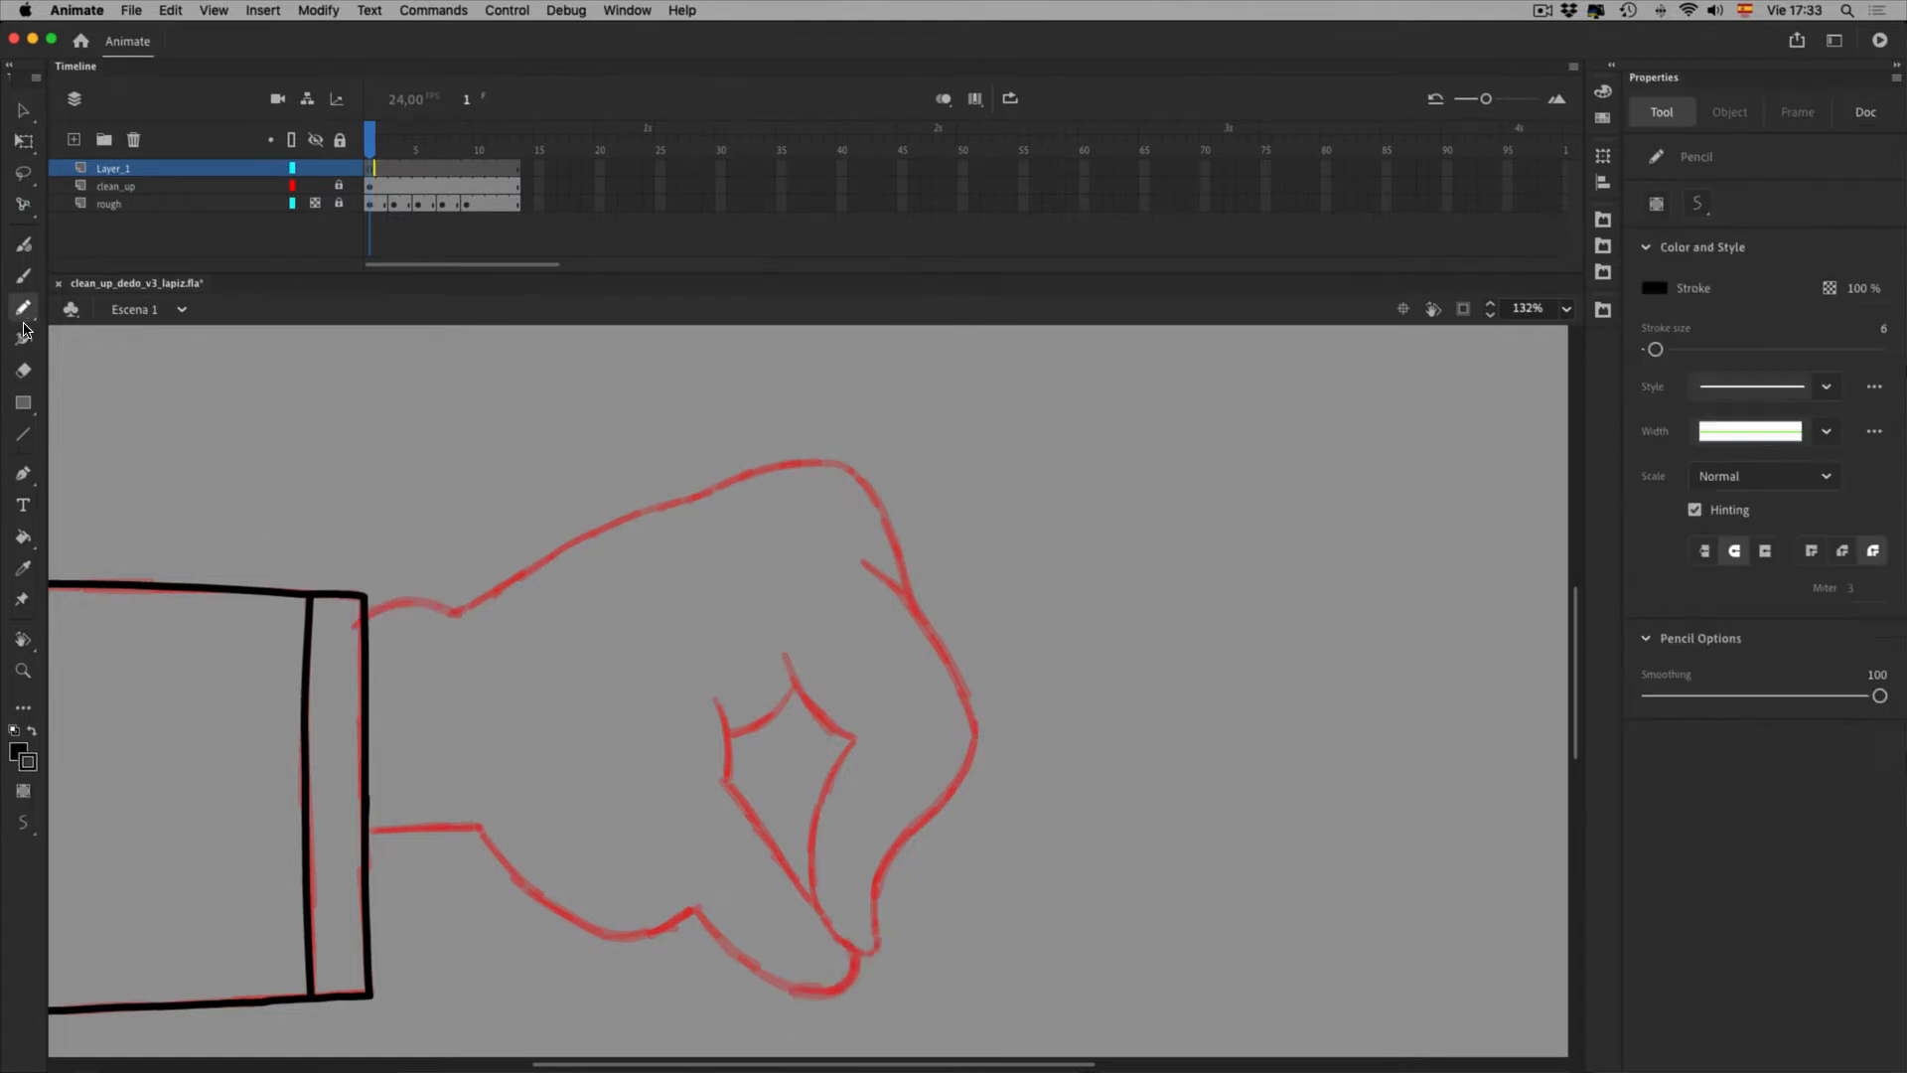
Turn on Object Drawing and trace the wrist and top of the fist in black
click(25, 844)
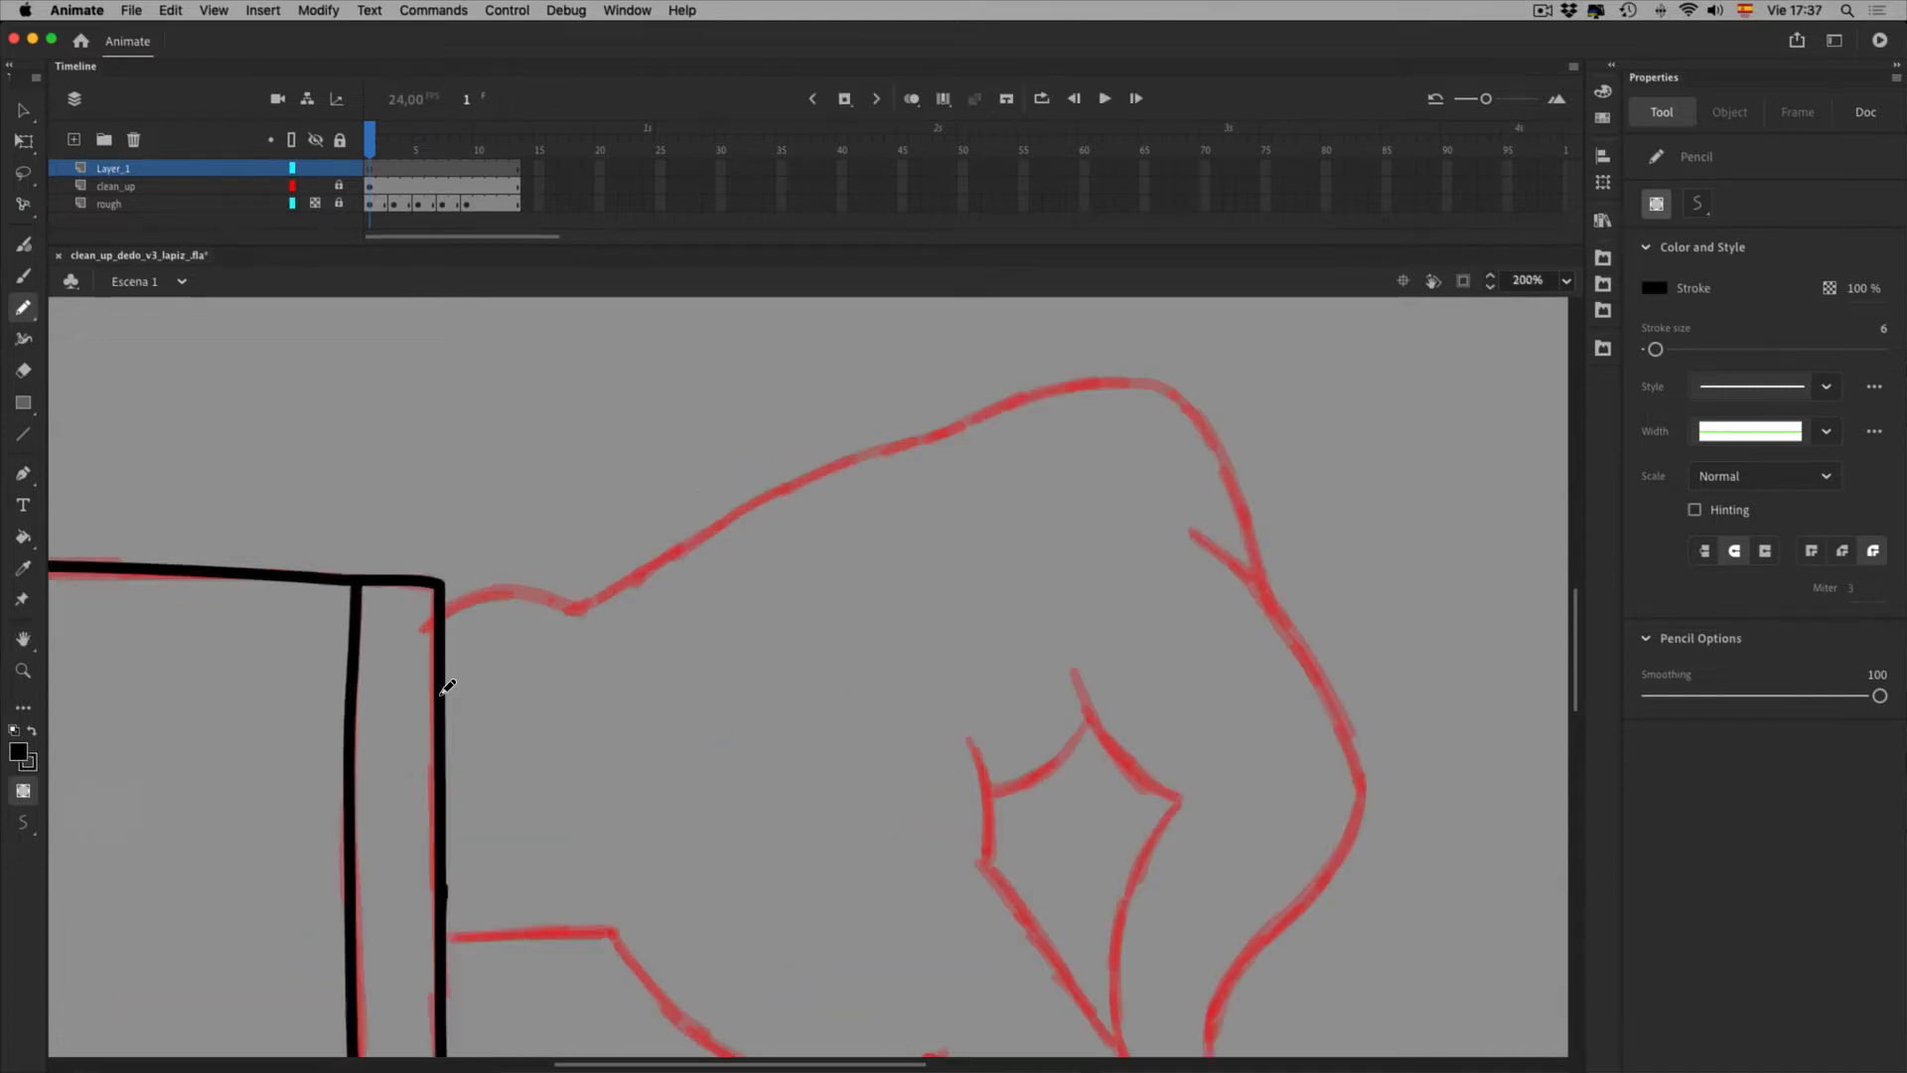
key(F4)
key(F4)
key(F4)
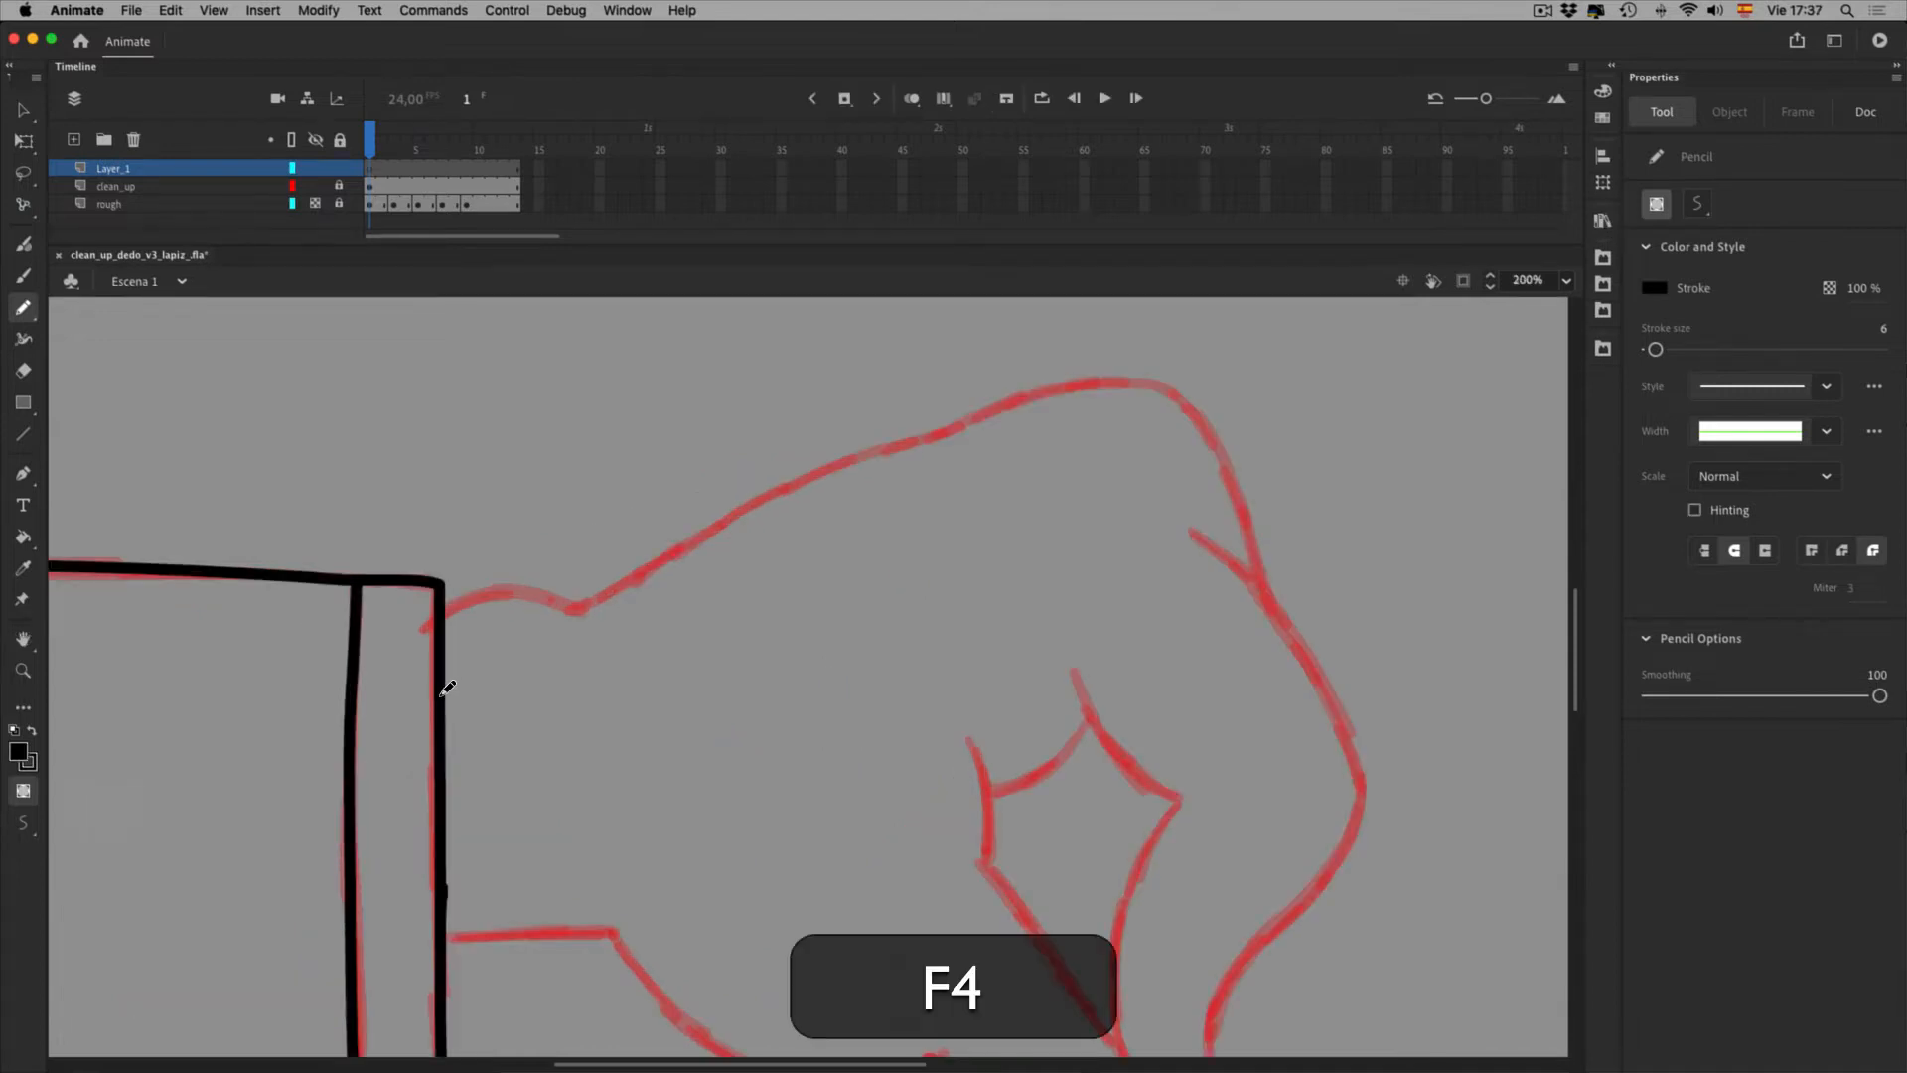
key(F4)
key(F4)
key(F4)
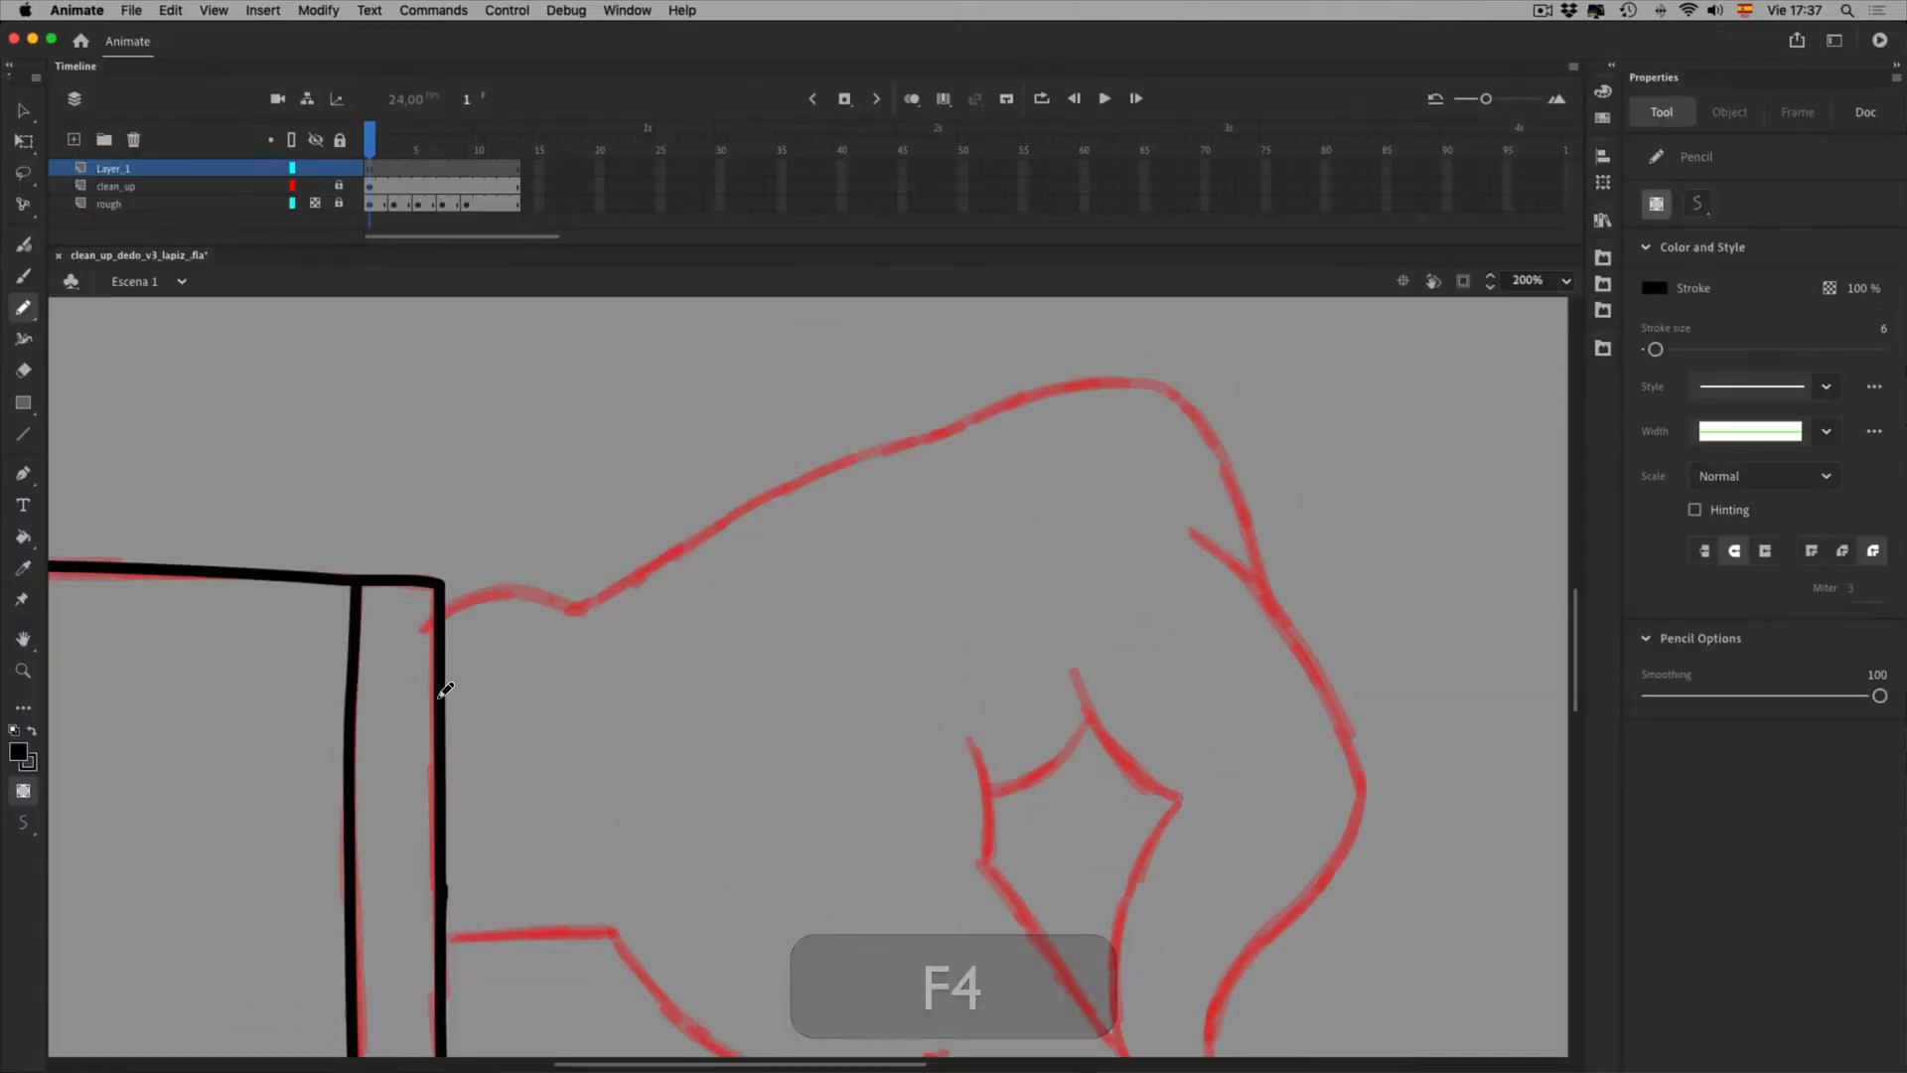
key(F4)
key(F4)
key(F4)
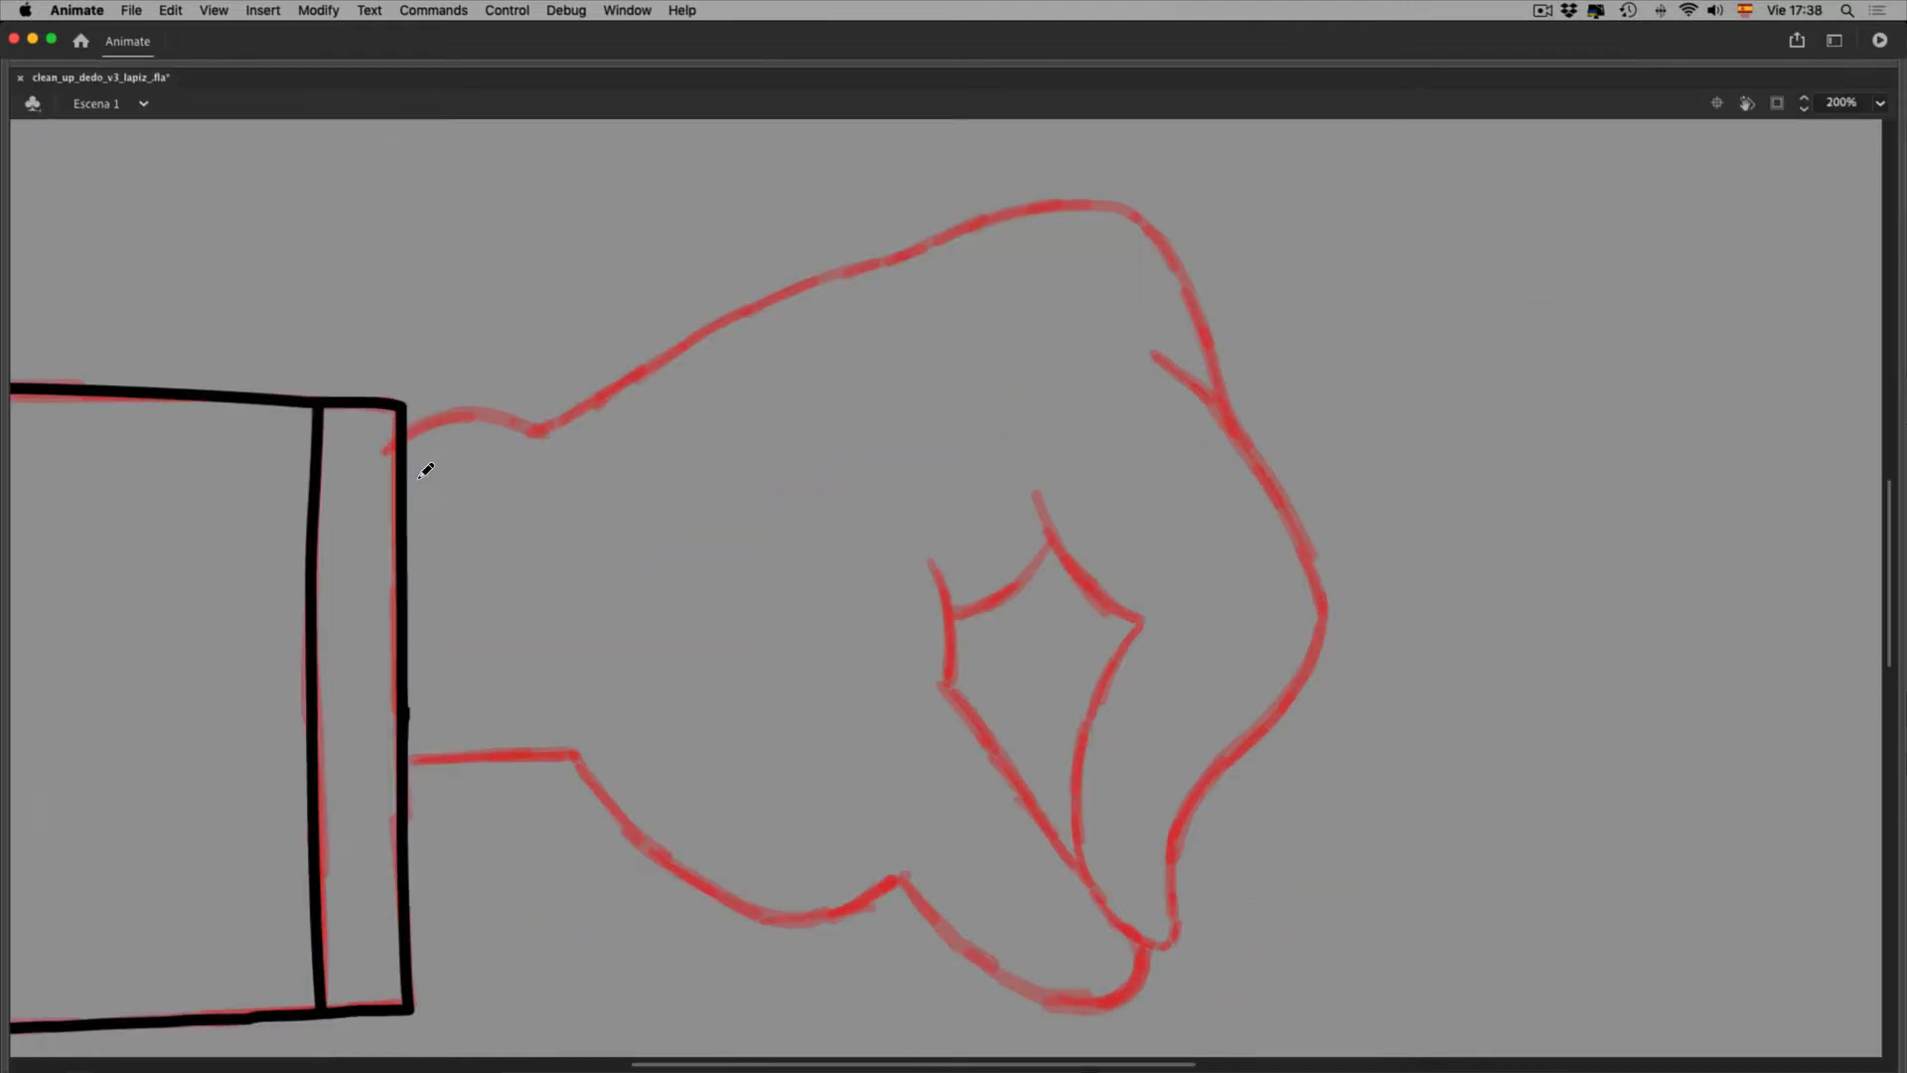
mouse_move(376, 457)
mouse_down()
mouse_move(488, 444)
mouse_move(580, 463)
mouse_move(556, 459)
mouse_move(808, 330)
mouse_move(1142, 218)
mouse_move(1191, 220)
mouse_move(1270, 284)
mouse_up()
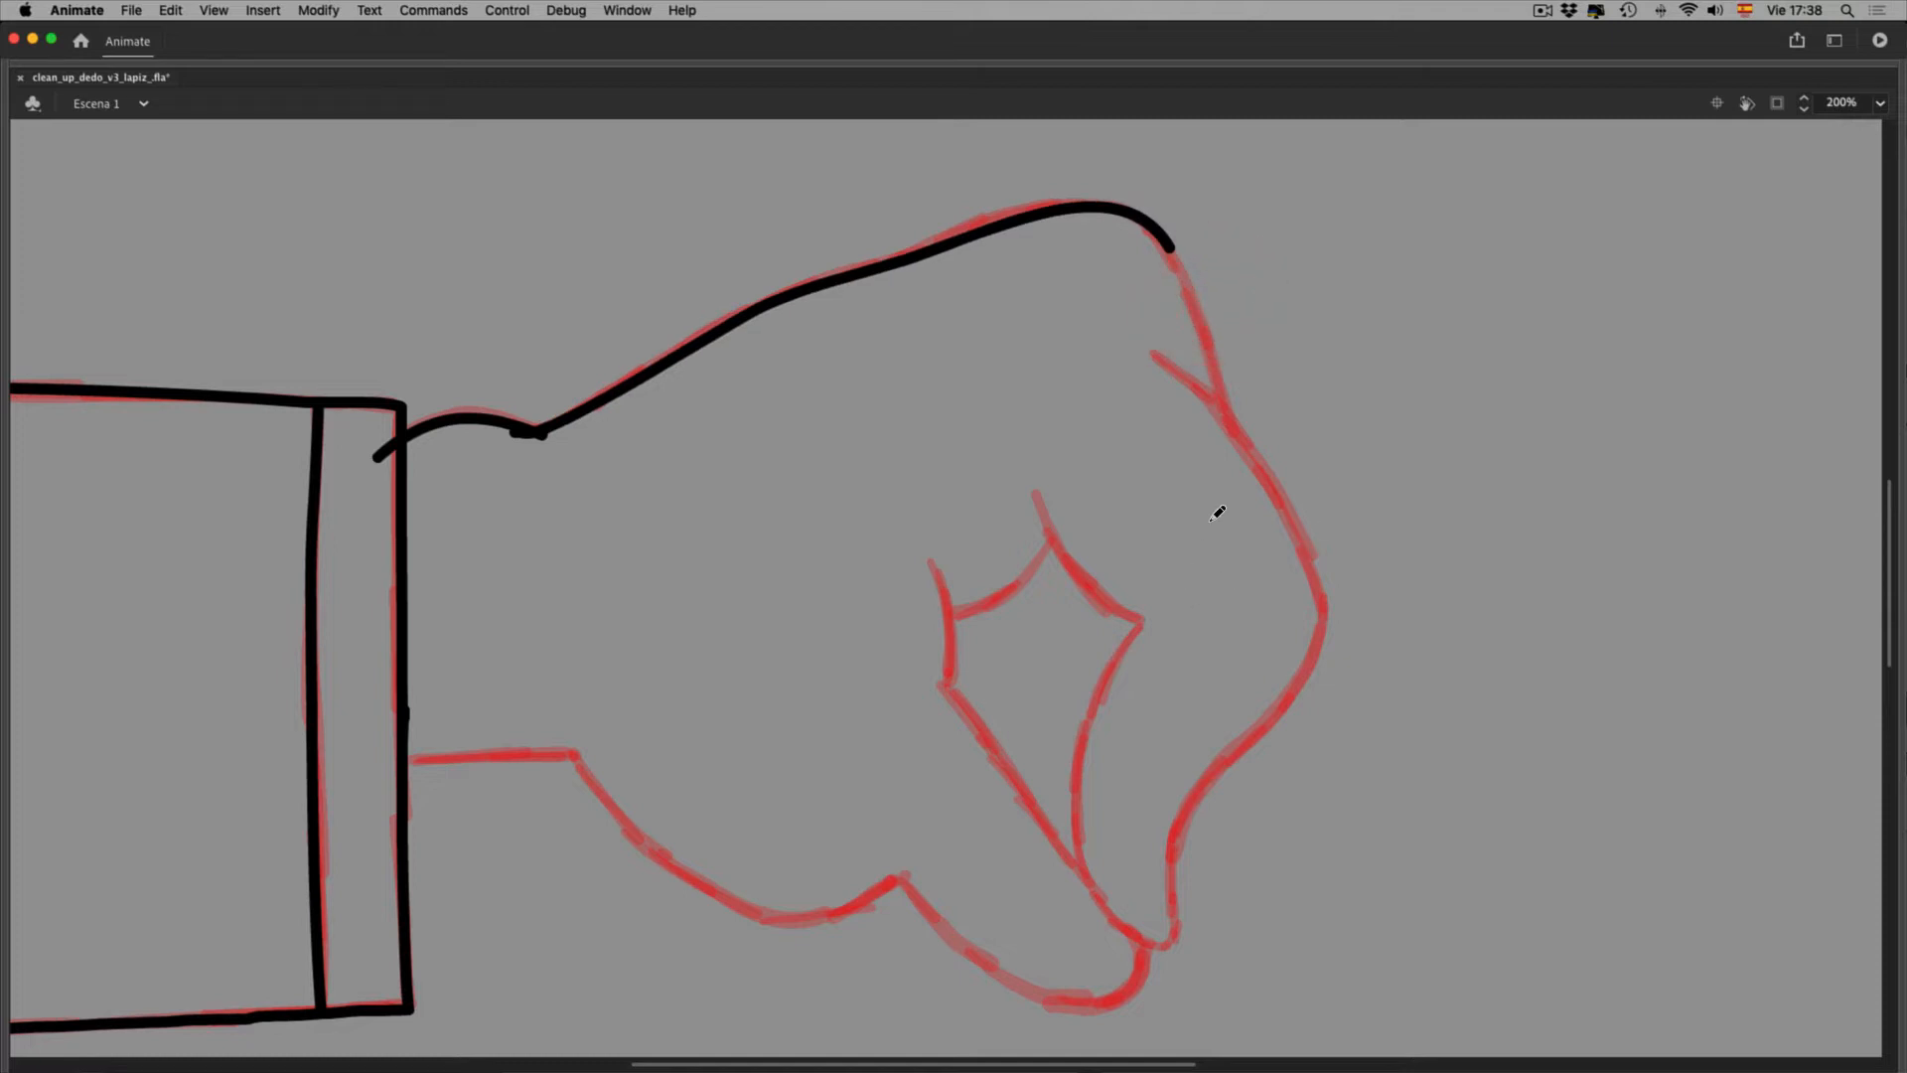
Trace the fist's right knuckle edge in black
key(F4)
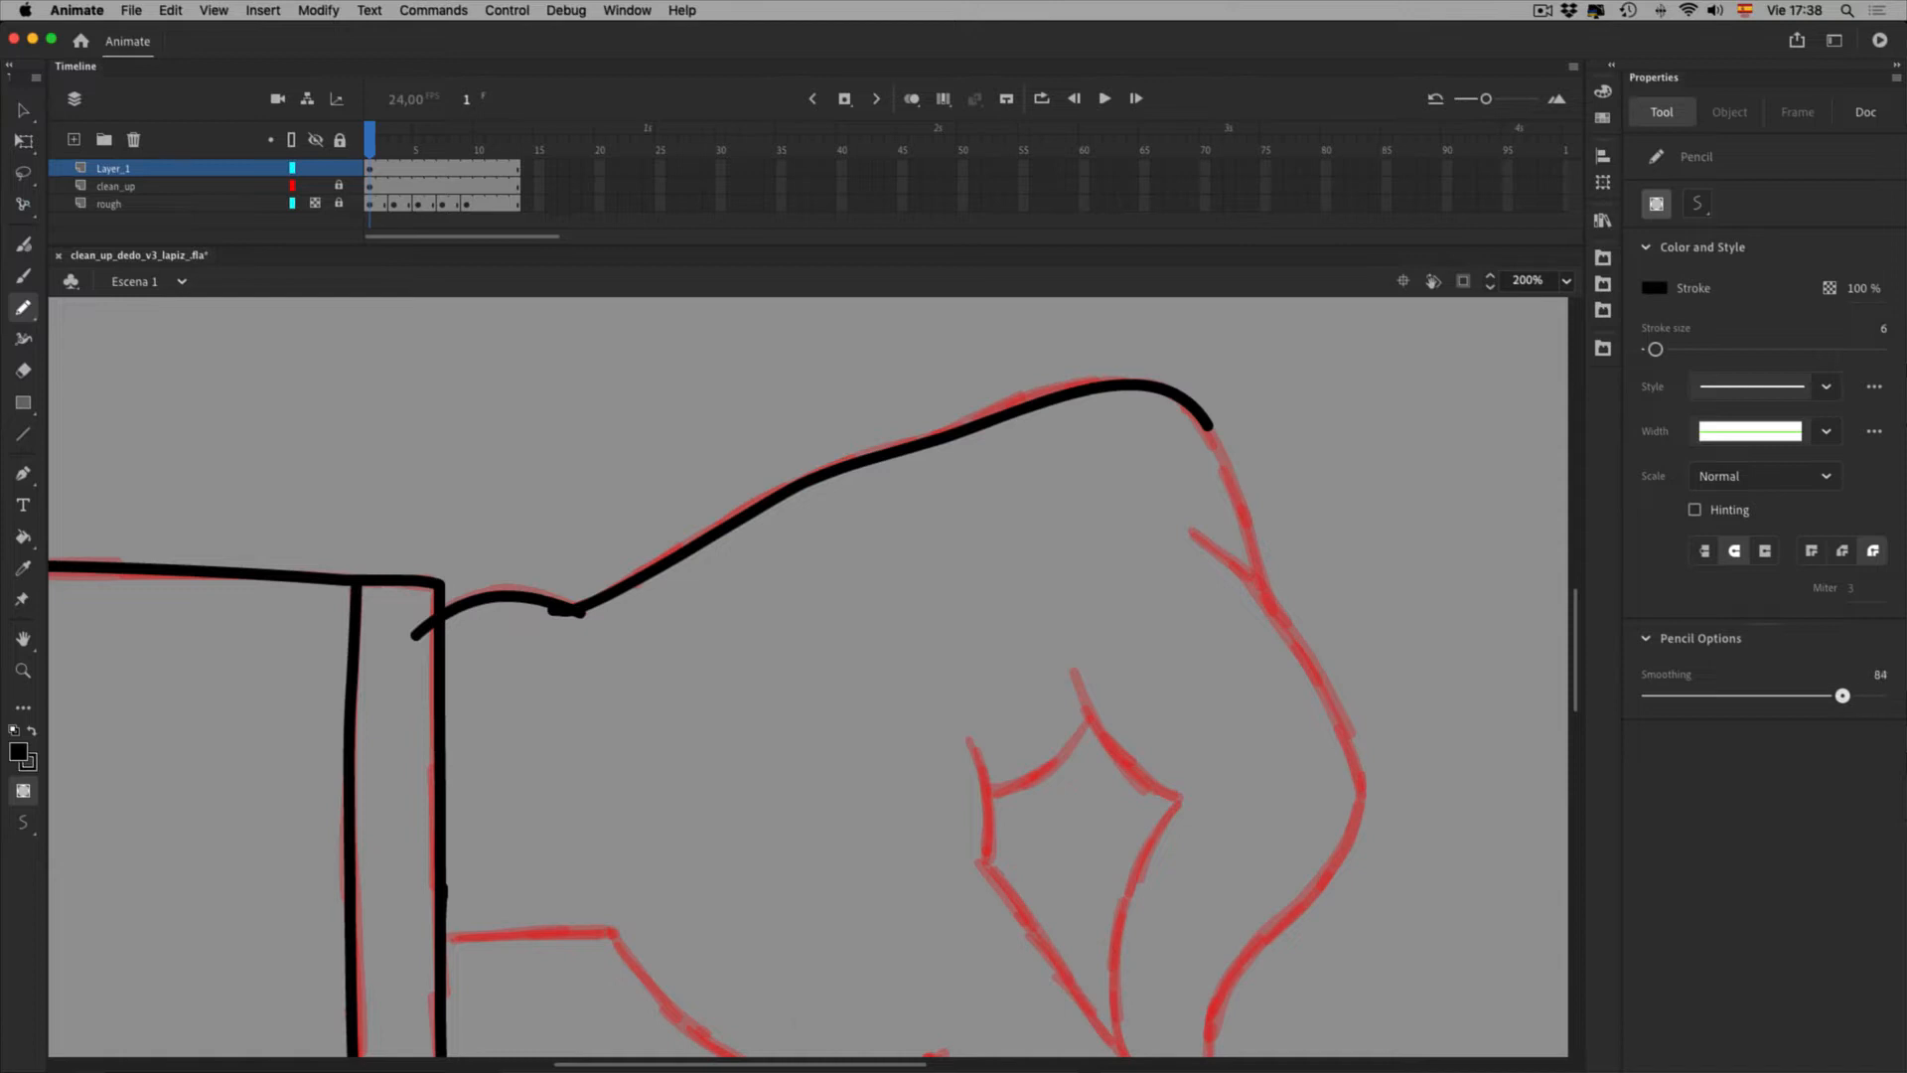
key(F4)
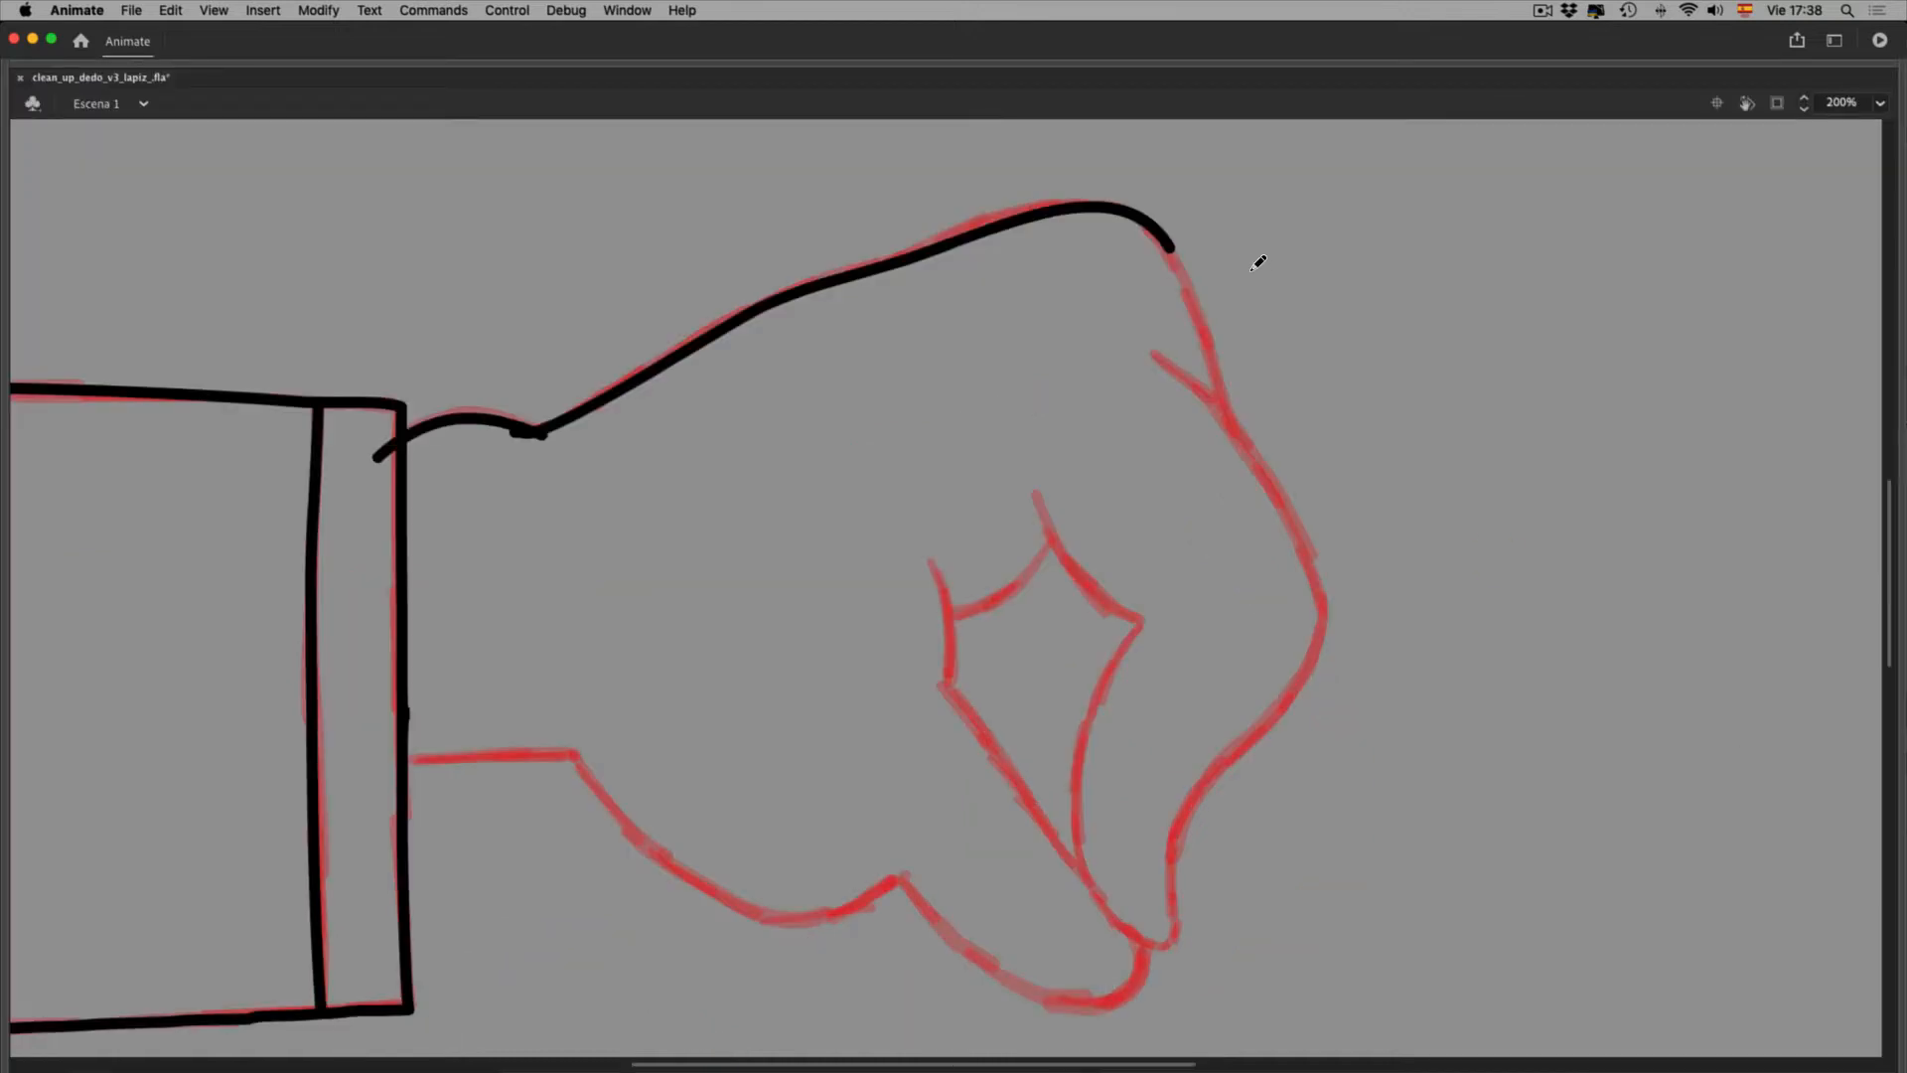
drag(1263, 274, 1313, 462)
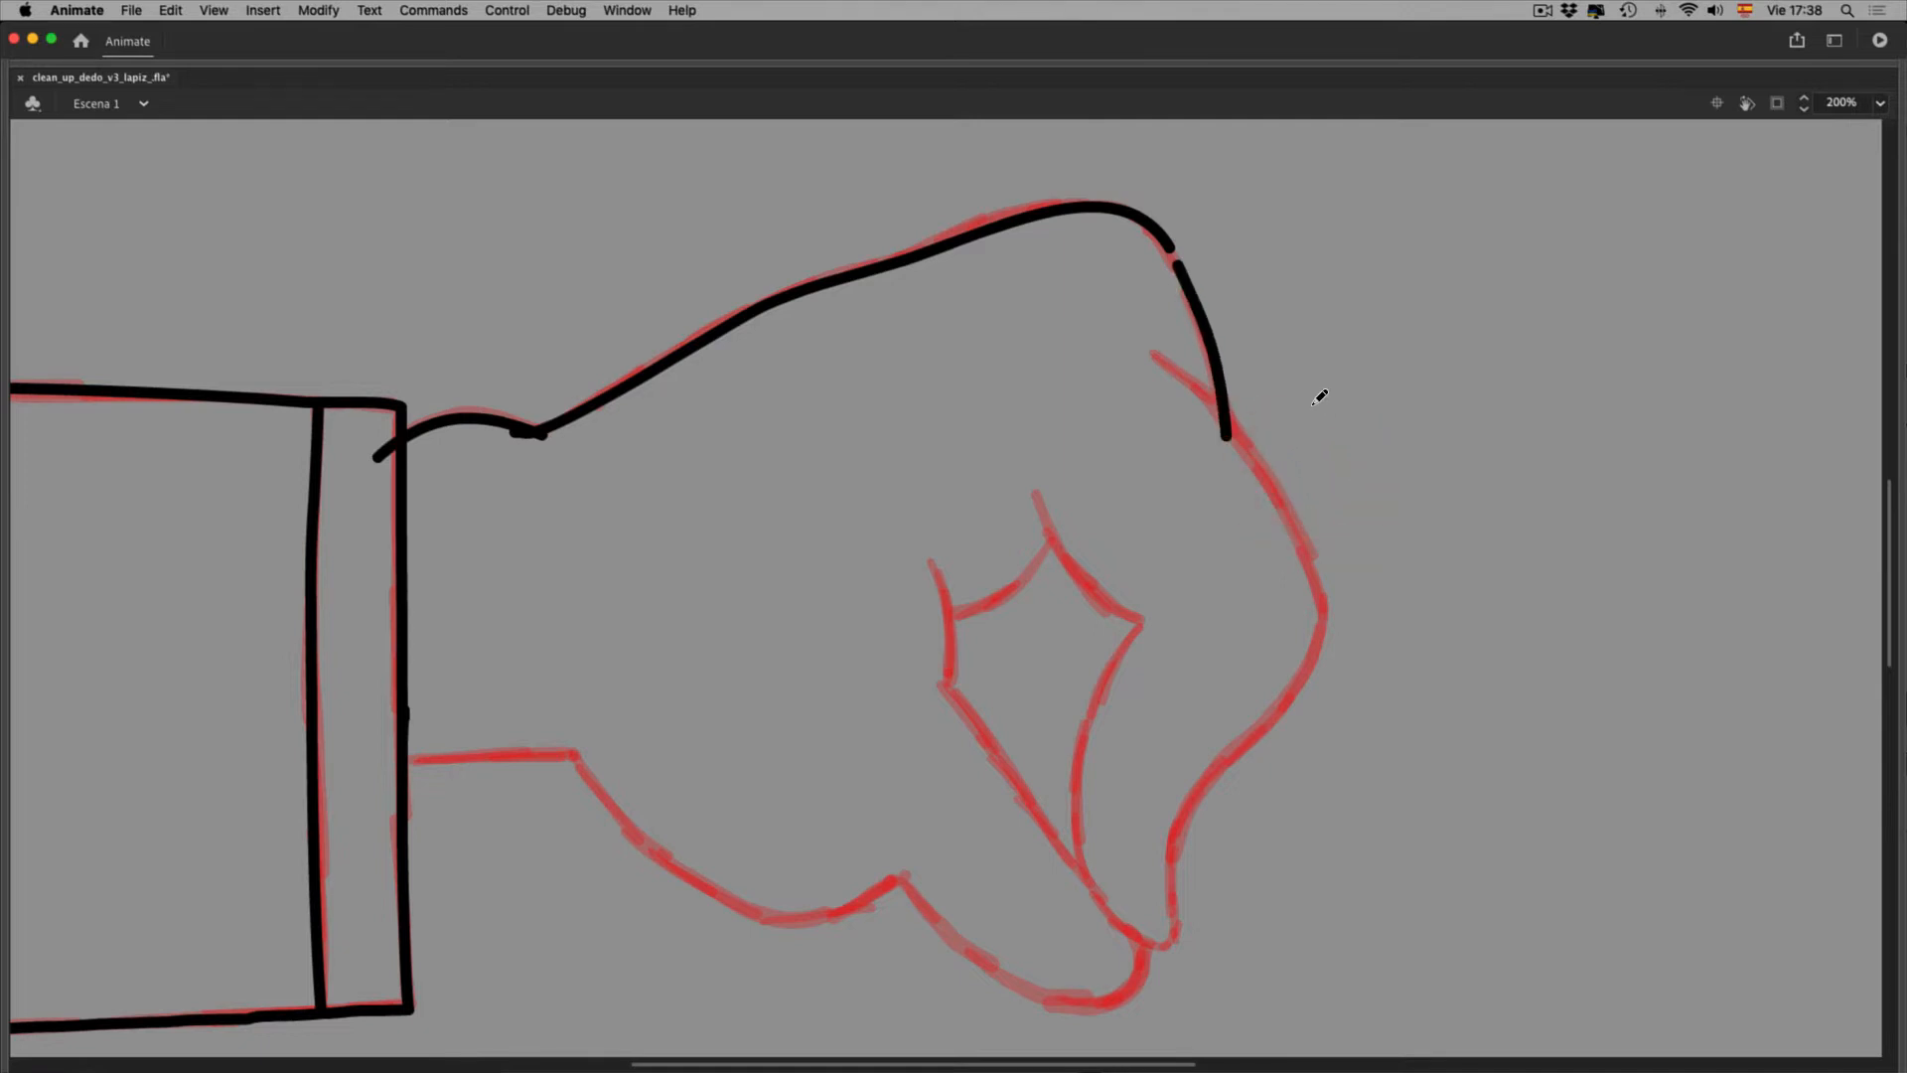
key(F4)
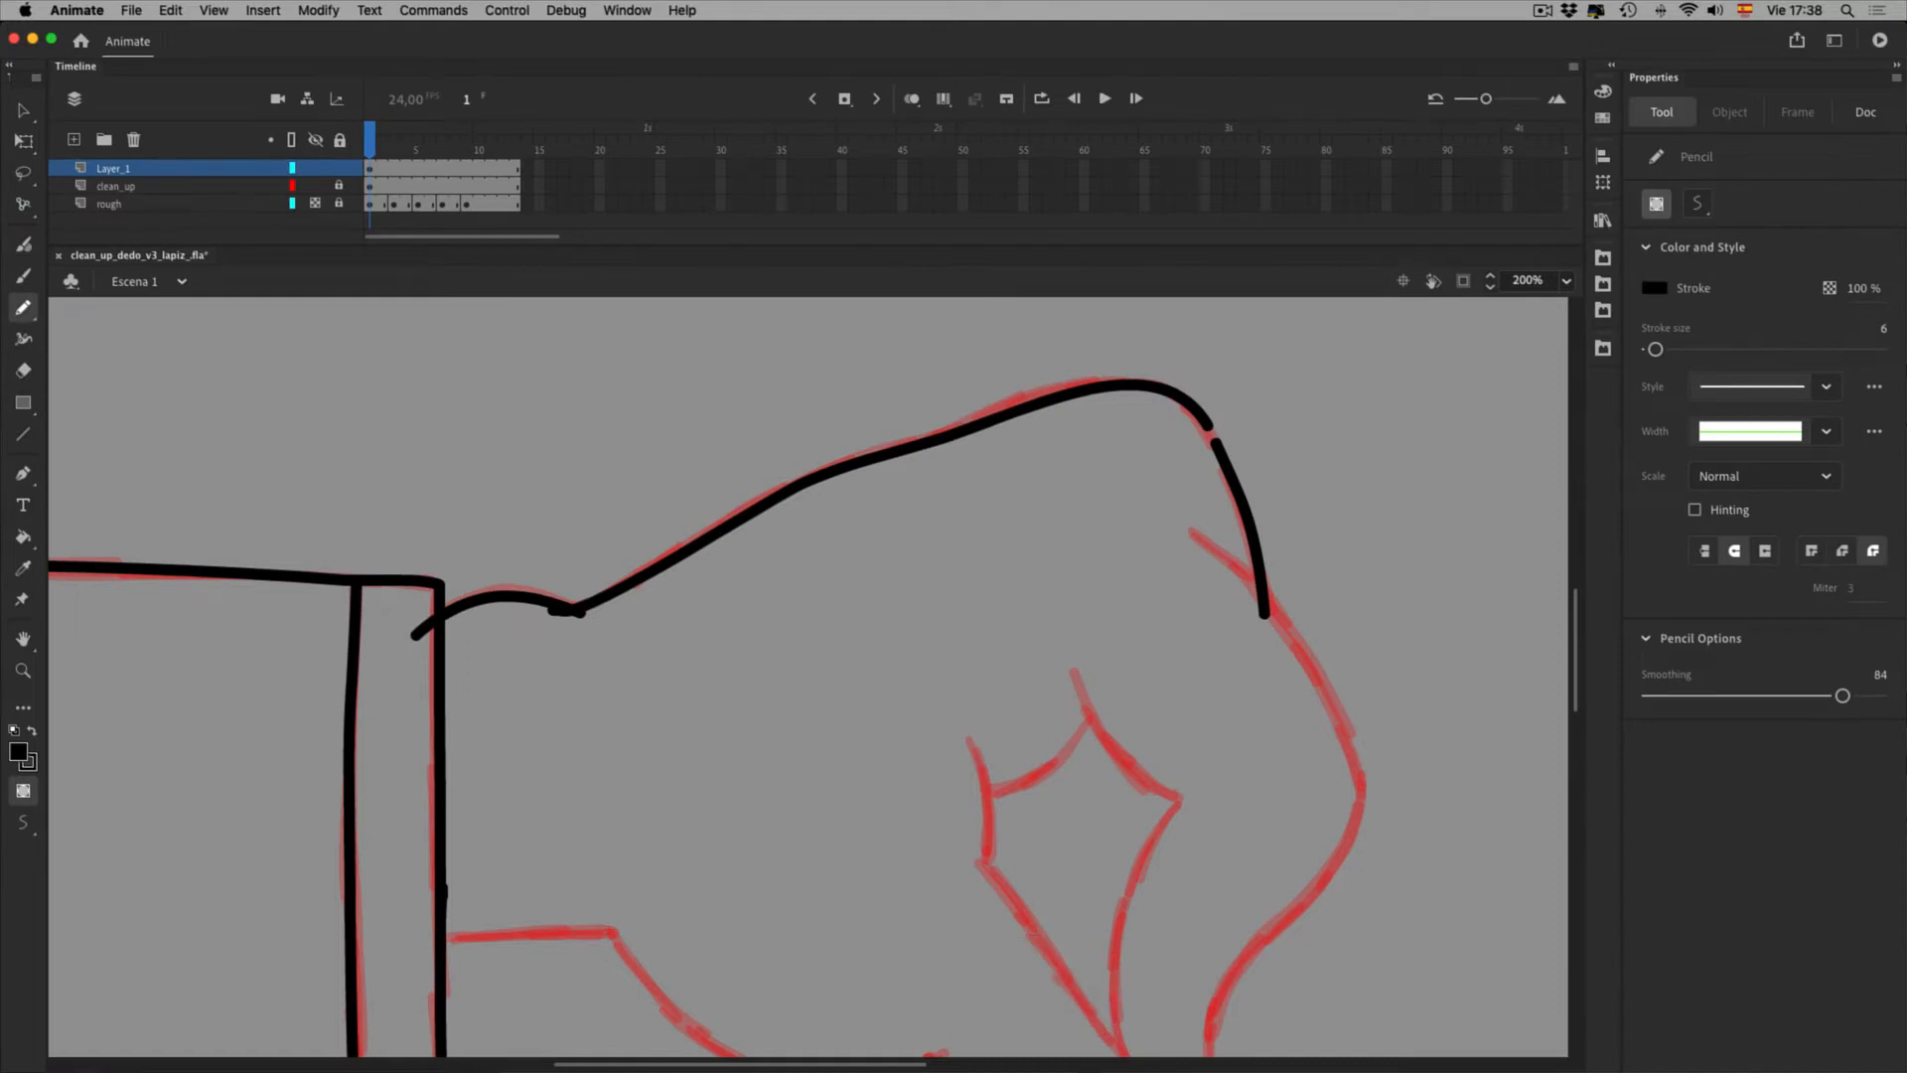
click(1865, 112)
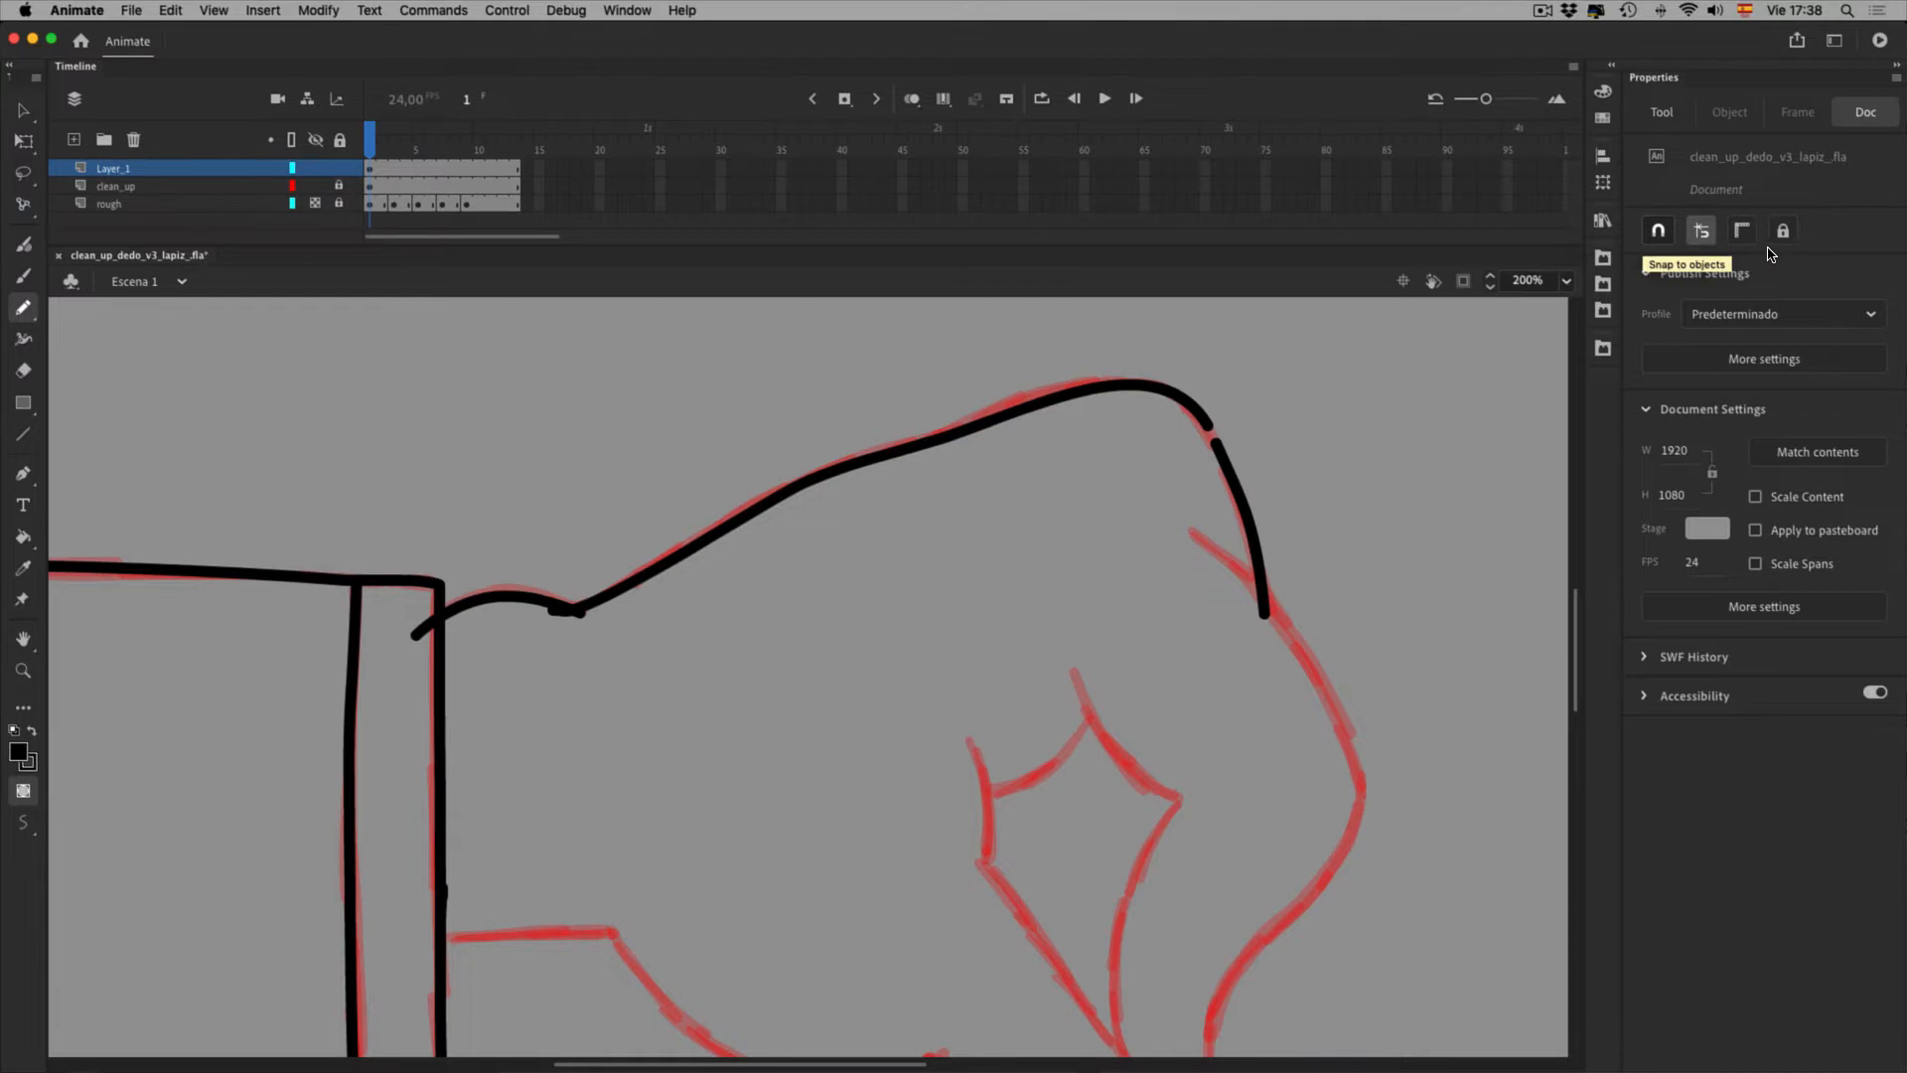
Turn on Snap to Objects and select the fist's outline strokes to inspect them
click(1658, 230)
key(v)
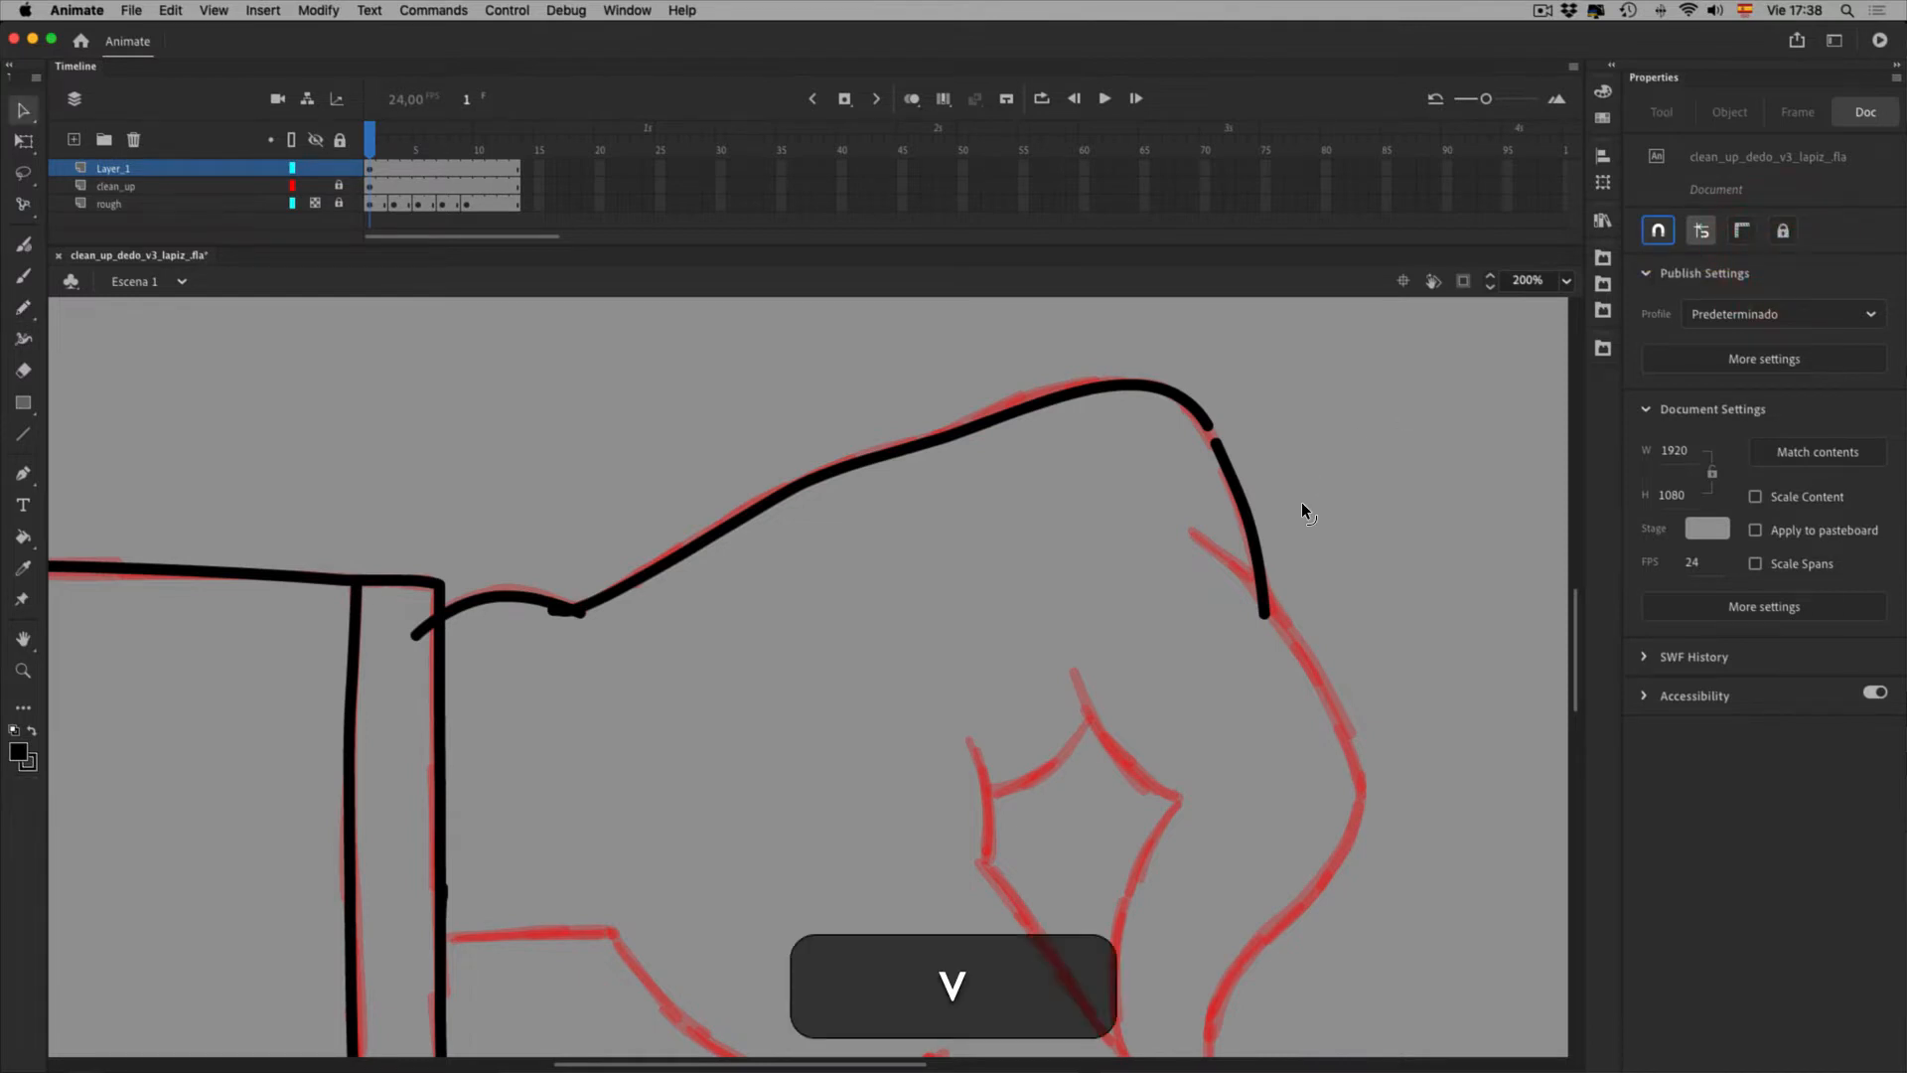
click(1335, 518)
click(1279, 443)
click(581, 663)
click(557, 625)
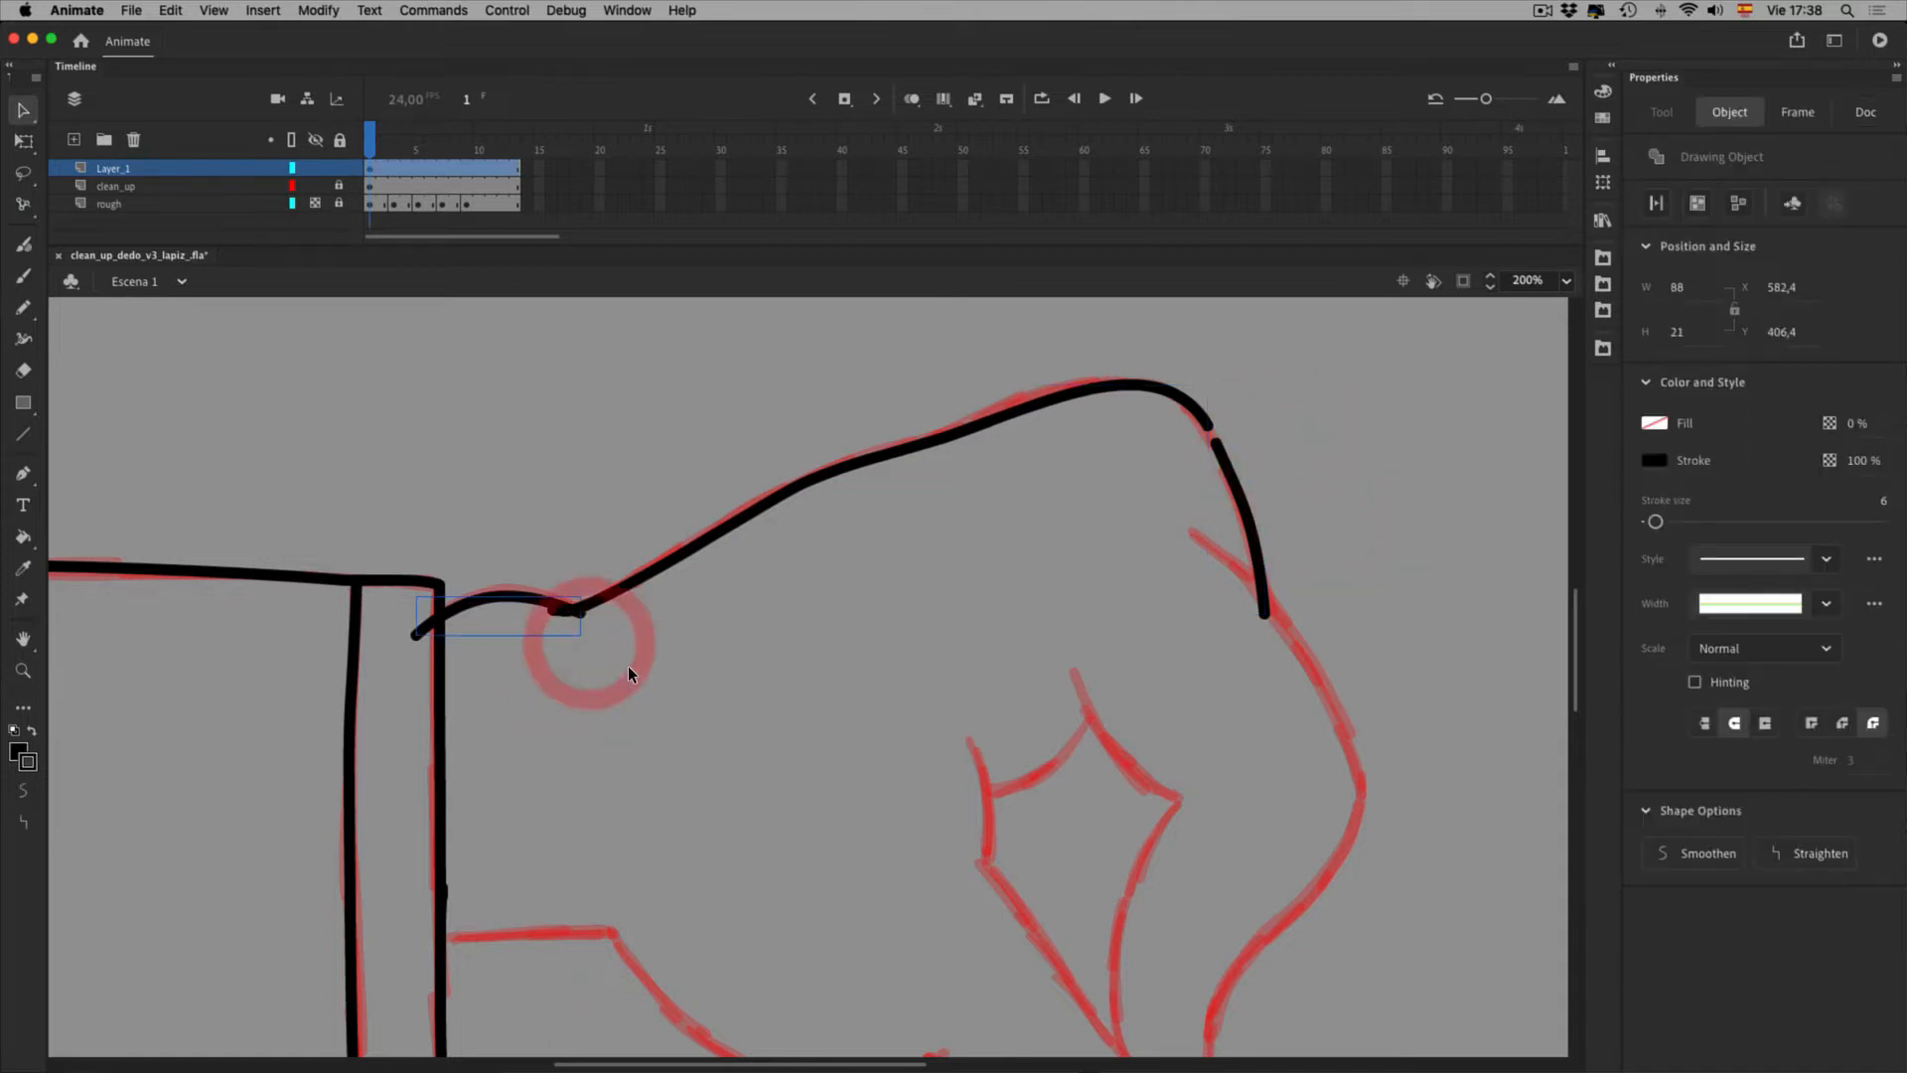
click(668, 621)
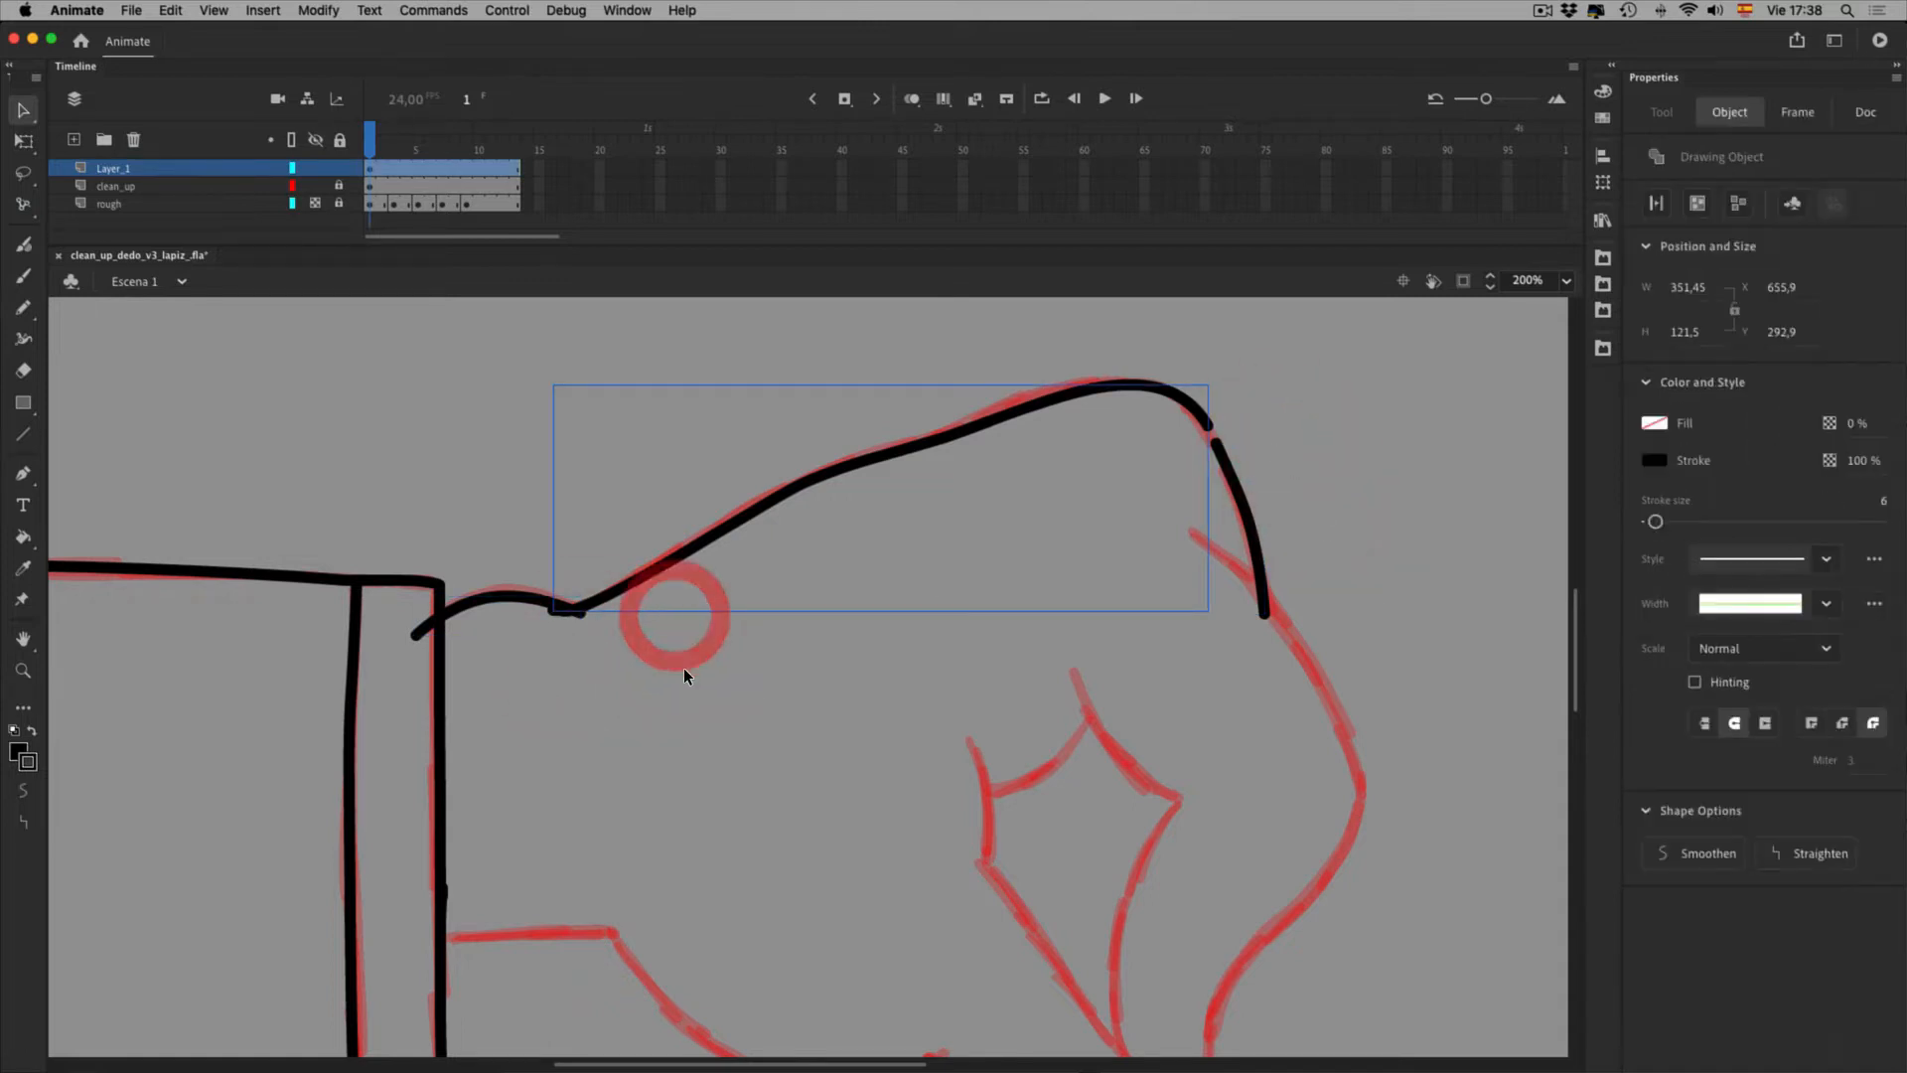
click(1385, 486)
Zoom in and join the lower stroke's end to the fist's top outline
key(super+equal)
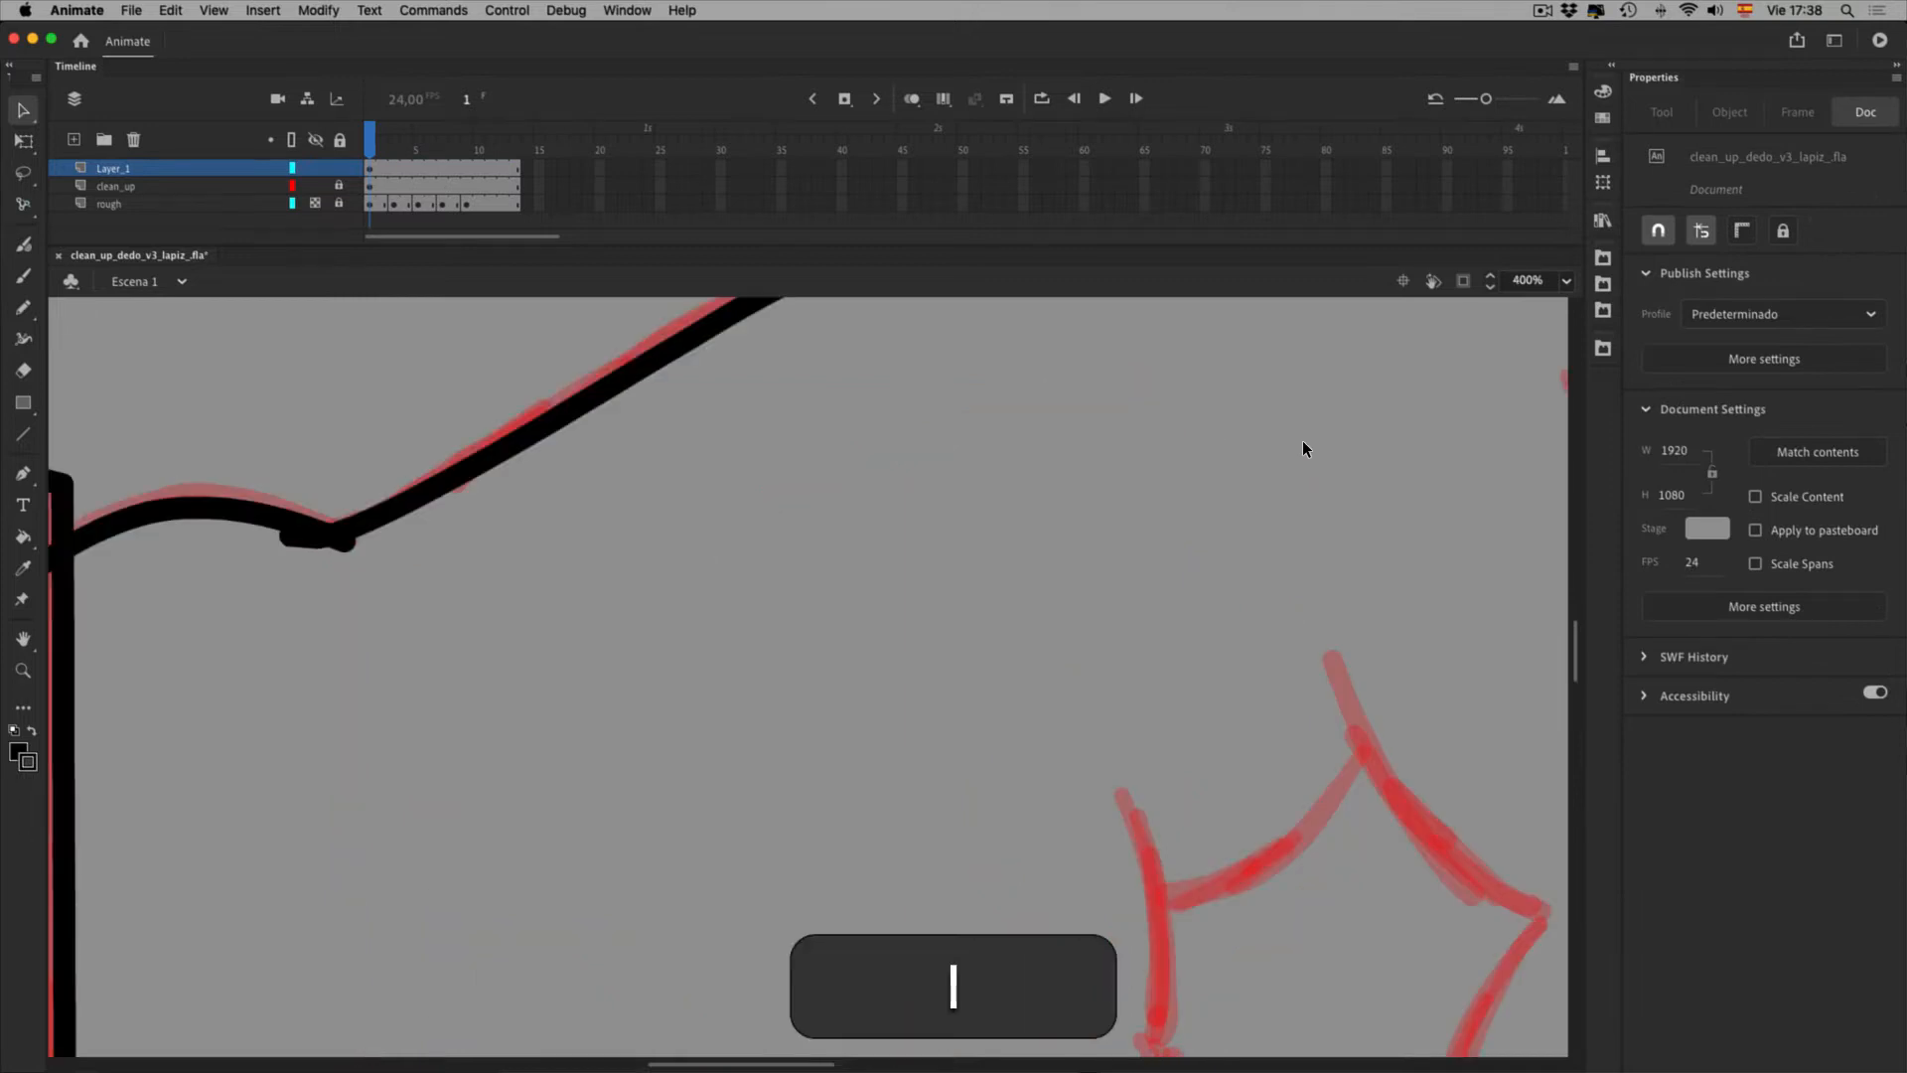
key(space)
drag(1412, 459, 737, 841)
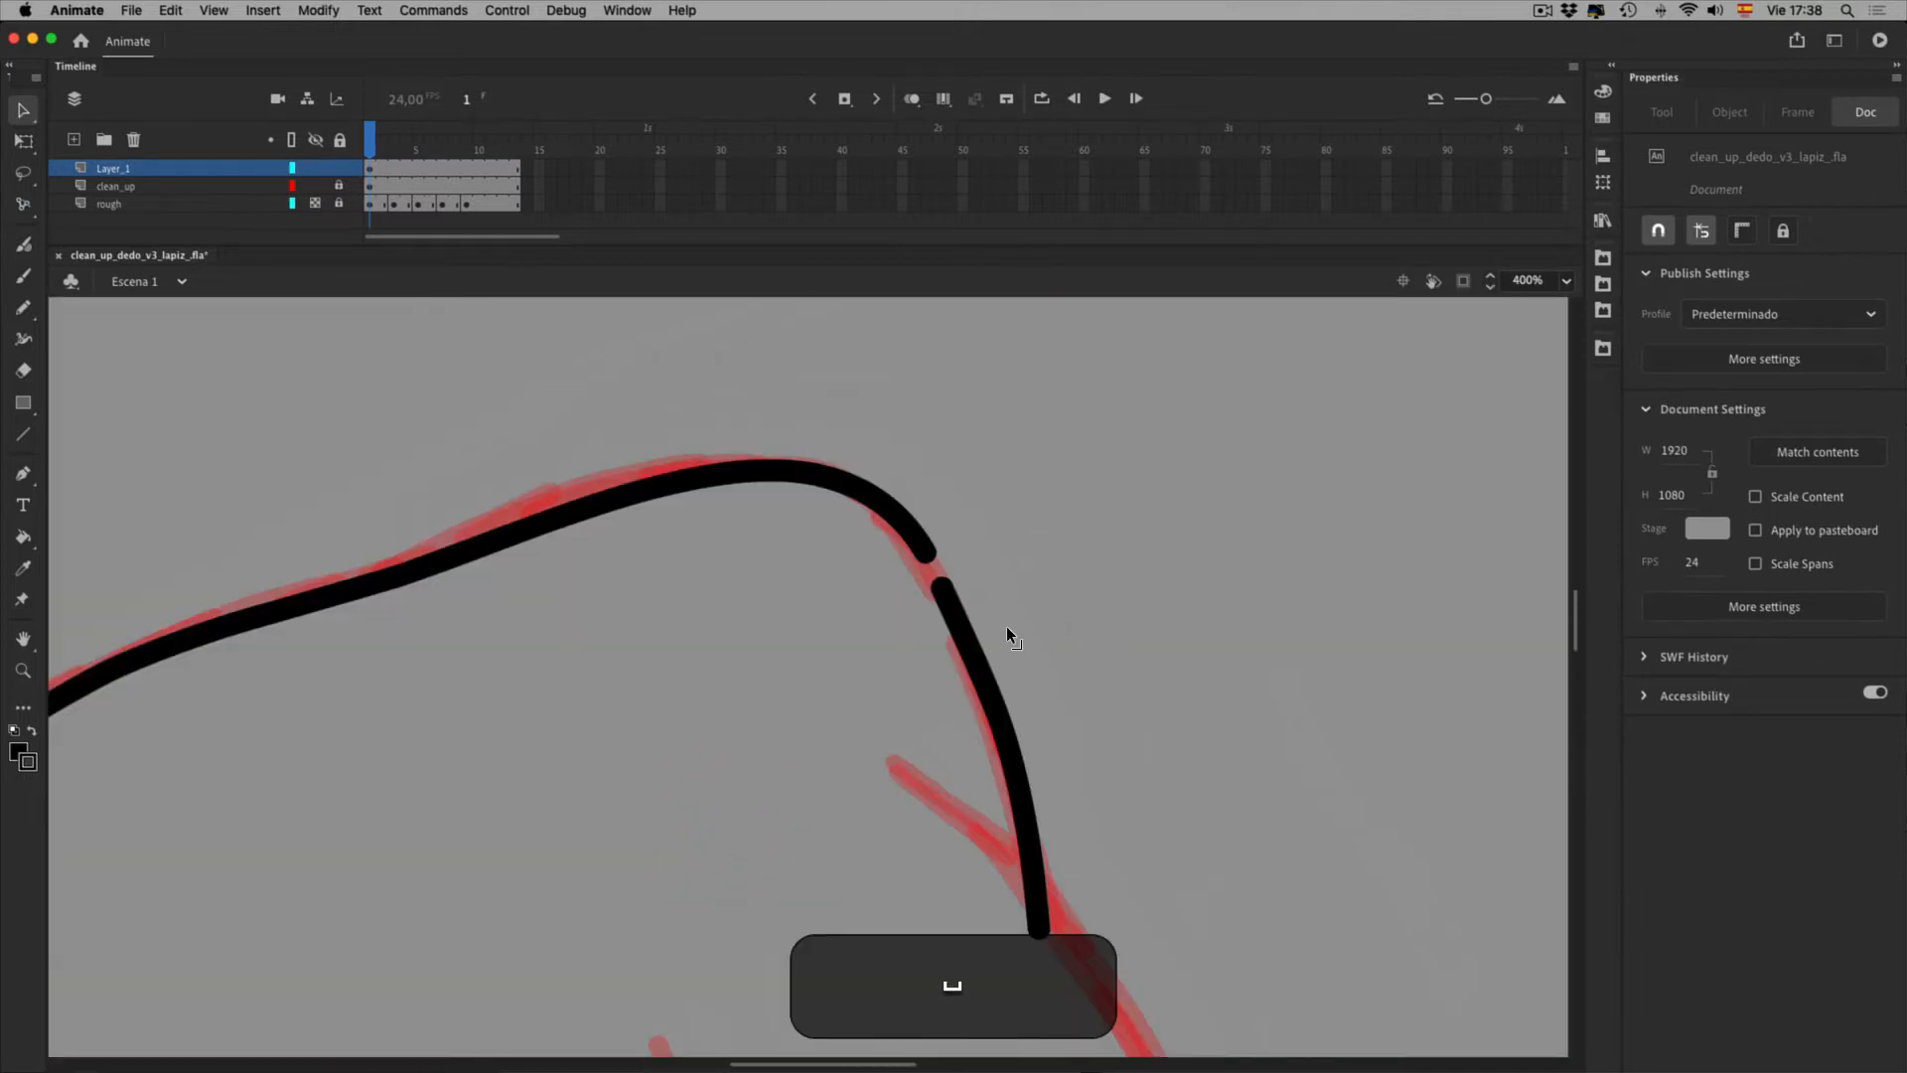
drag(1001, 612, 994, 583)
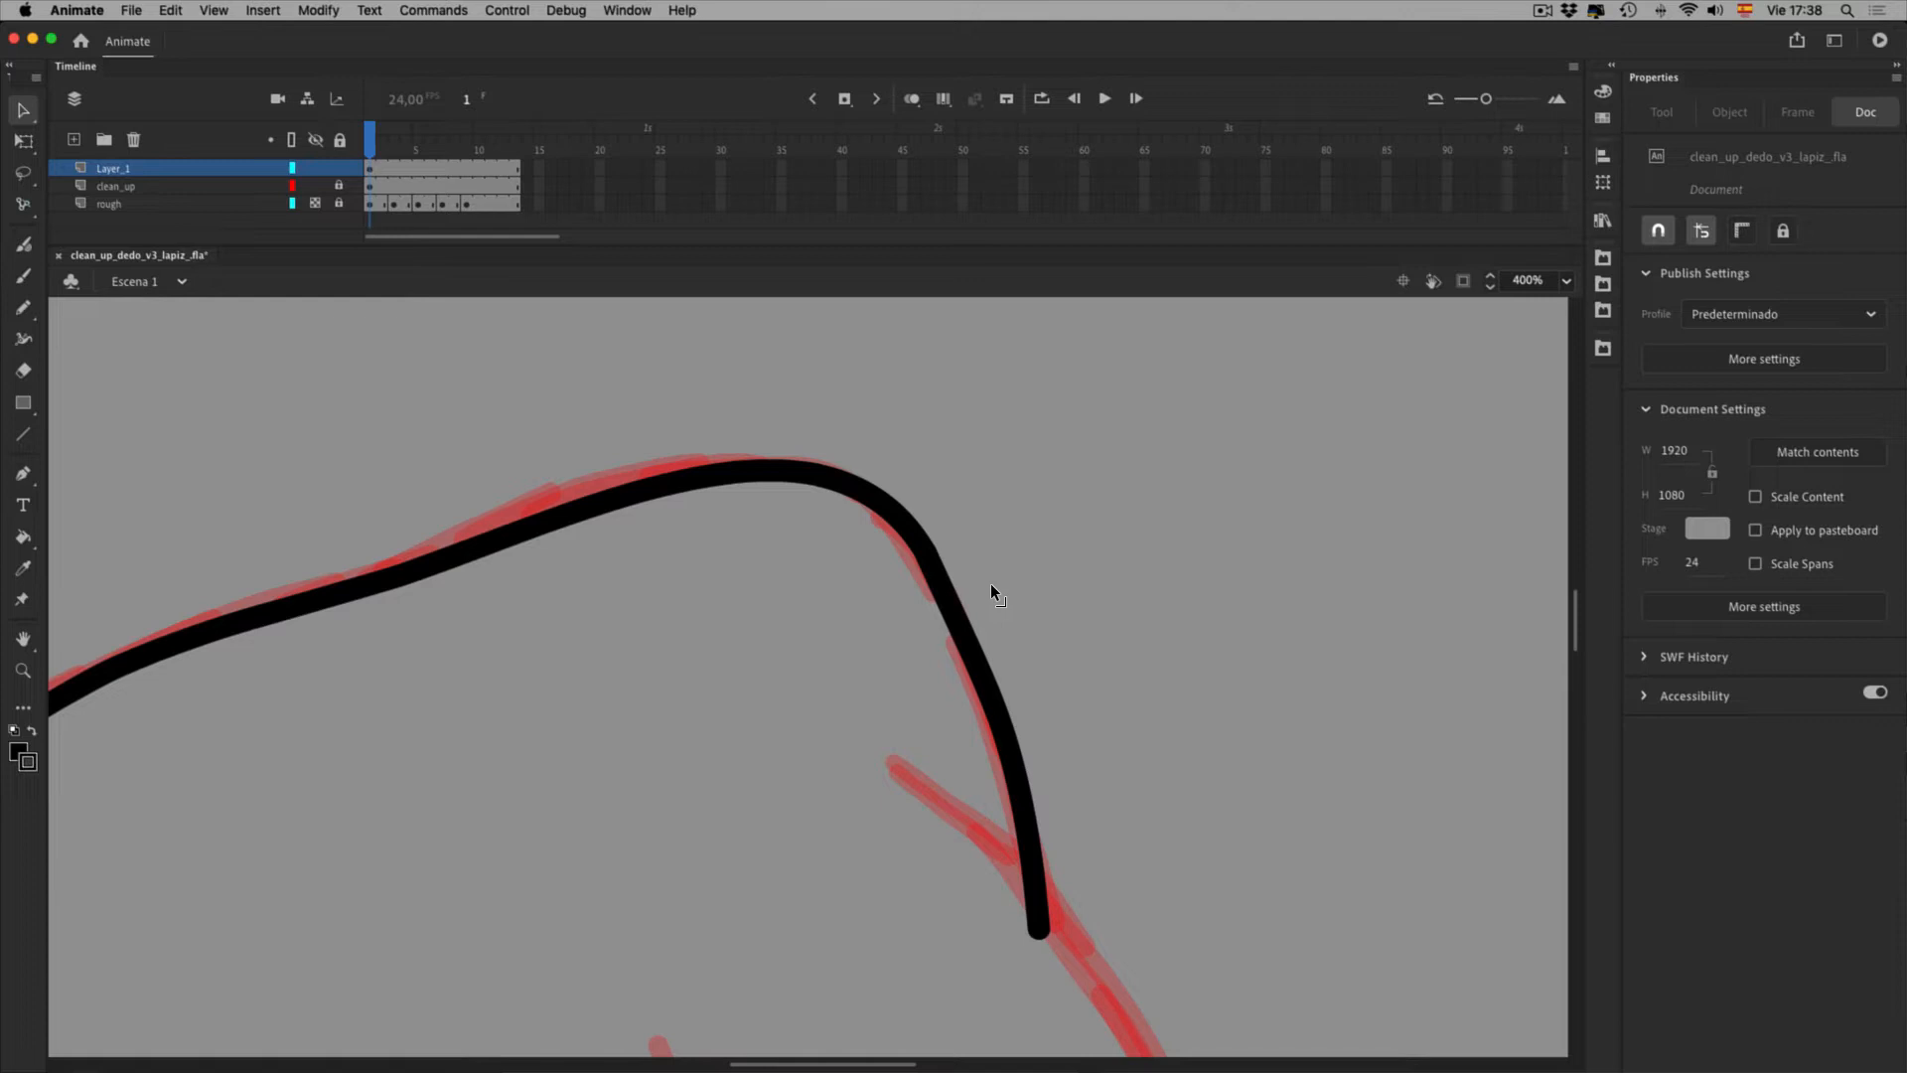
click(1013, 636)
Zoom back out to 200% and pan to the fist's right edge with the Pencil ready
key(0)
key(space)
drag(1096, 744, 1059, 427)
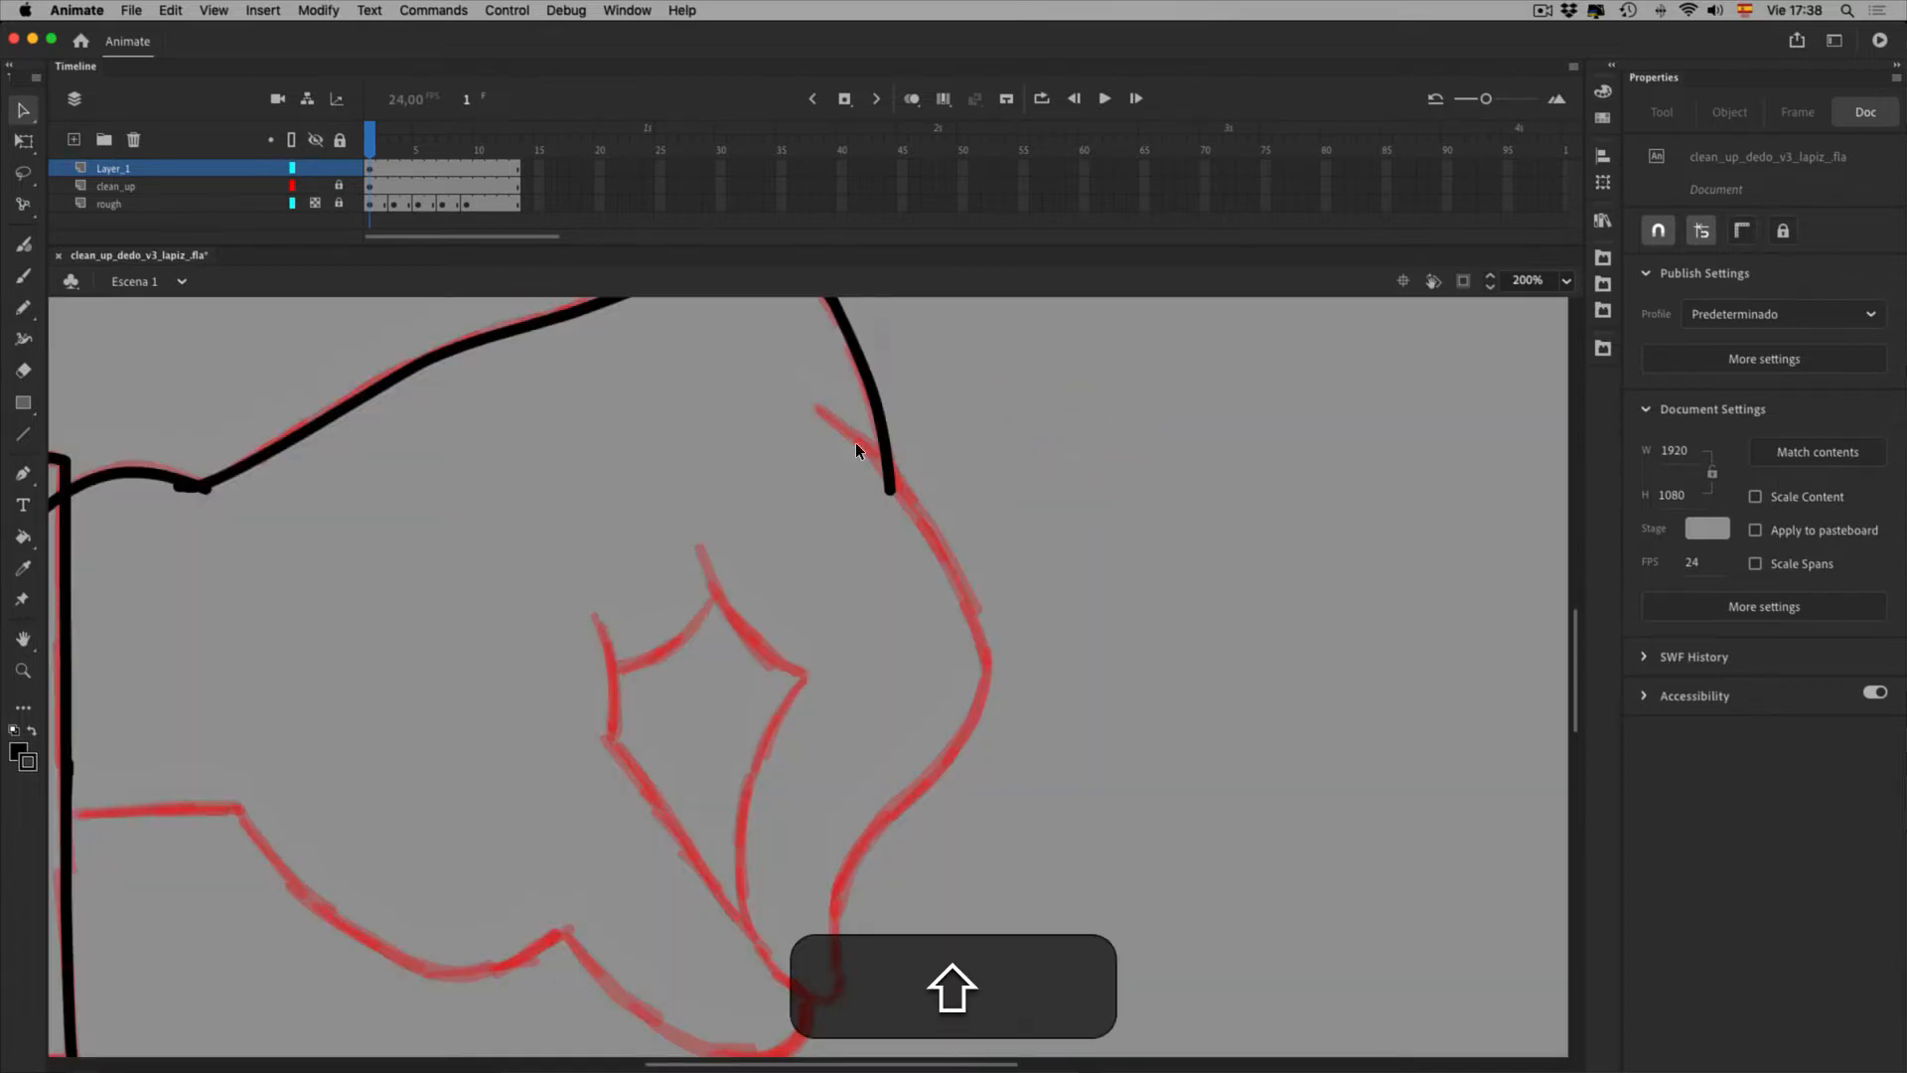
key(shift+y)
key(space)
mouse_move(1017, 506)
mouse_down()
mouse_move(880, 399)
mouse_move(866, 415)
mouse_move(949, 570)
mouse_move(956, 639)
mouse_move(928, 711)
mouse_move(814, 841)
mouse_move(784, 971)
mouse_up()
Trace the thumb's inner curve in black over the red rough and select it
key(space)
drag(759, 627, 779, 663)
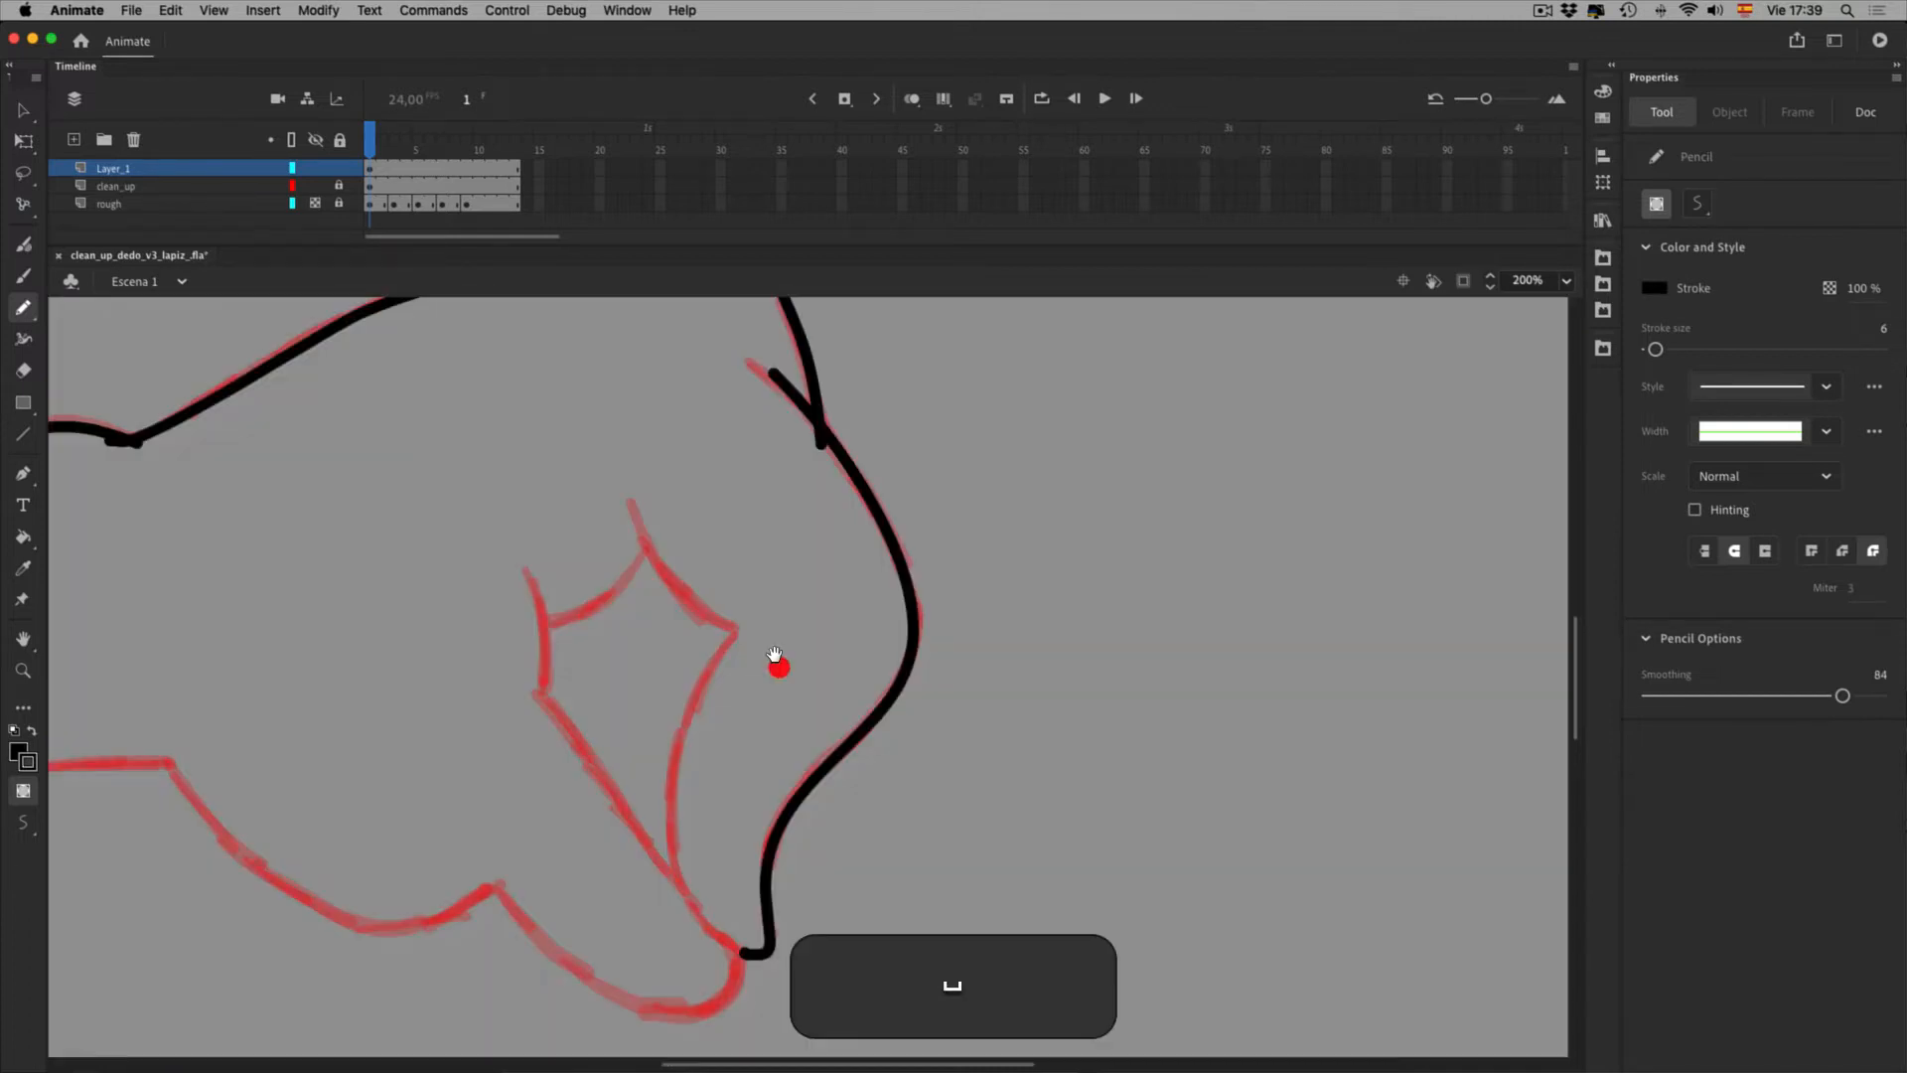
mouse_move(628, 490)
mouse_down()
mouse_move(702, 603)
mouse_move(752, 652)
mouse_move(795, 661)
mouse_move(749, 724)
mouse_move(728, 890)
mouse_move(771, 986)
mouse_move(794, 1005)
mouse_move(808, 979)
mouse_up()
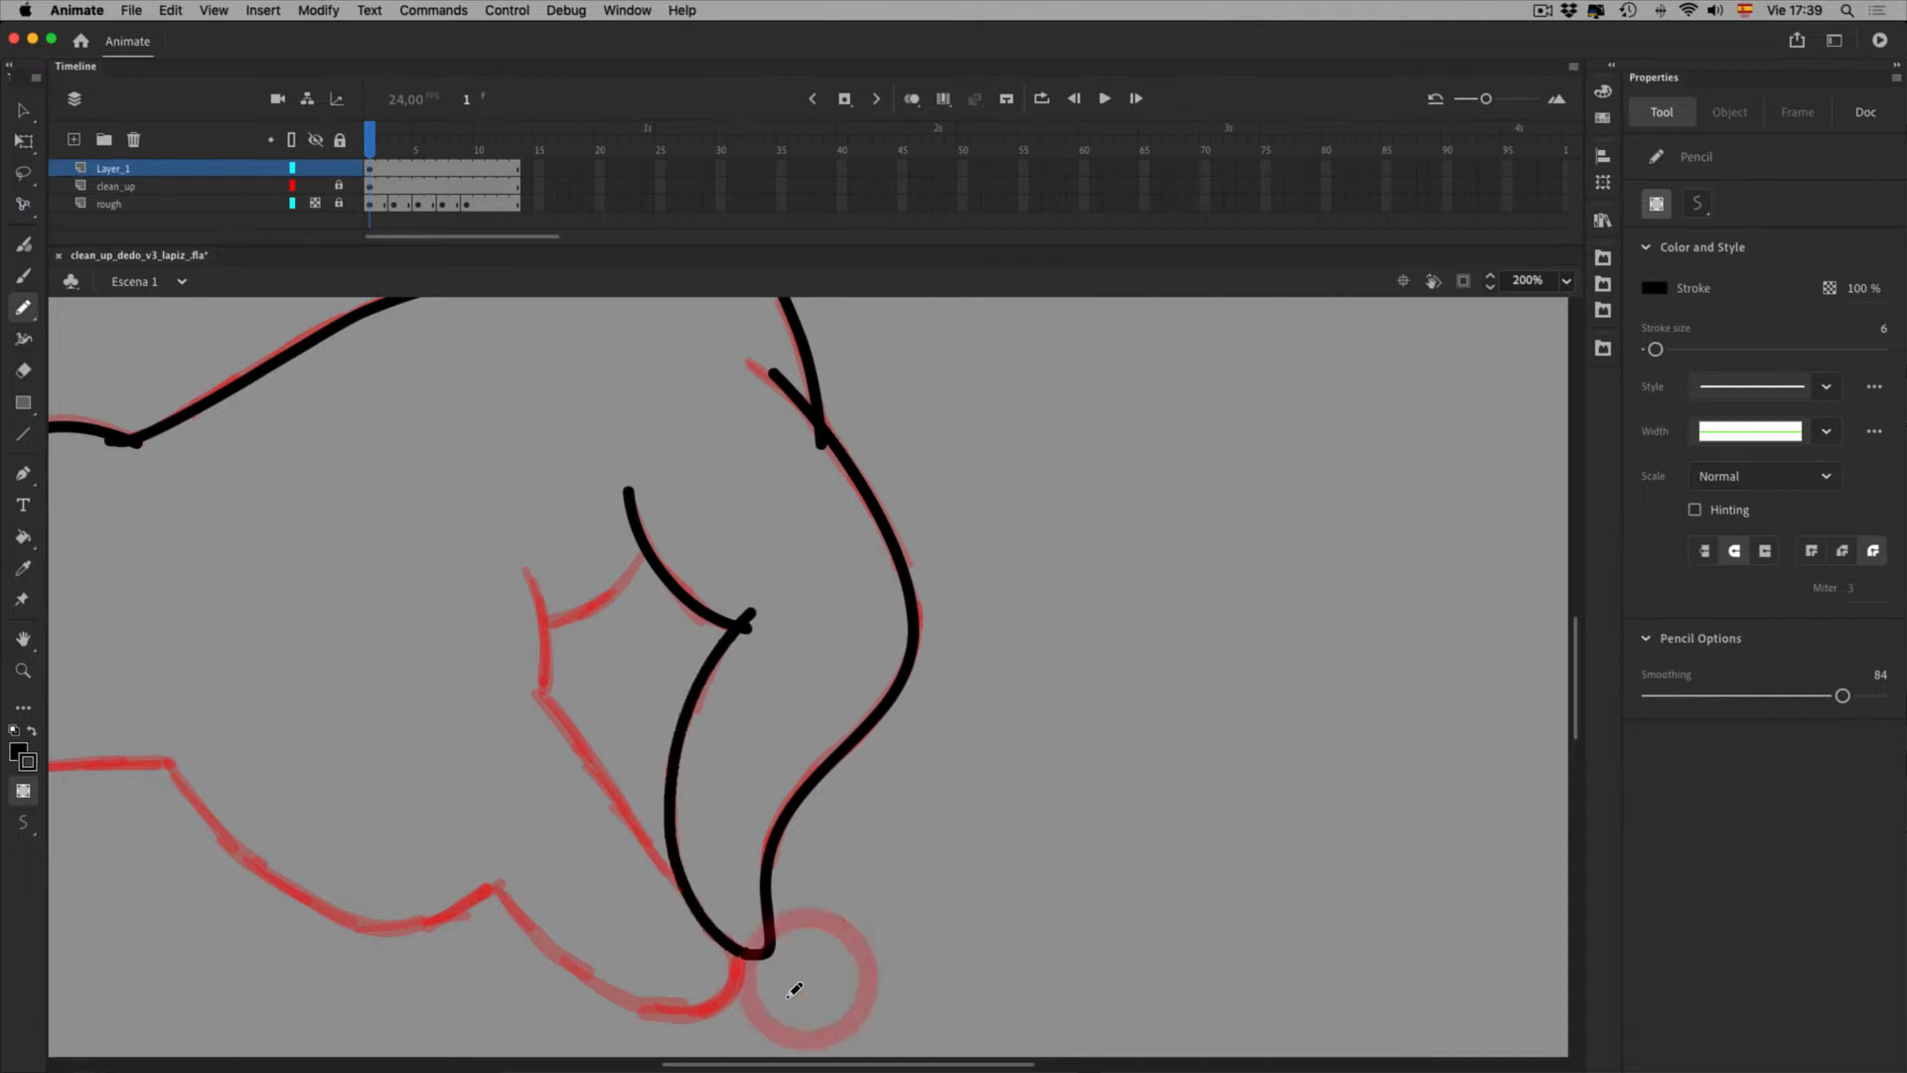
key(v)
click(834, 1047)
click(787, 1011)
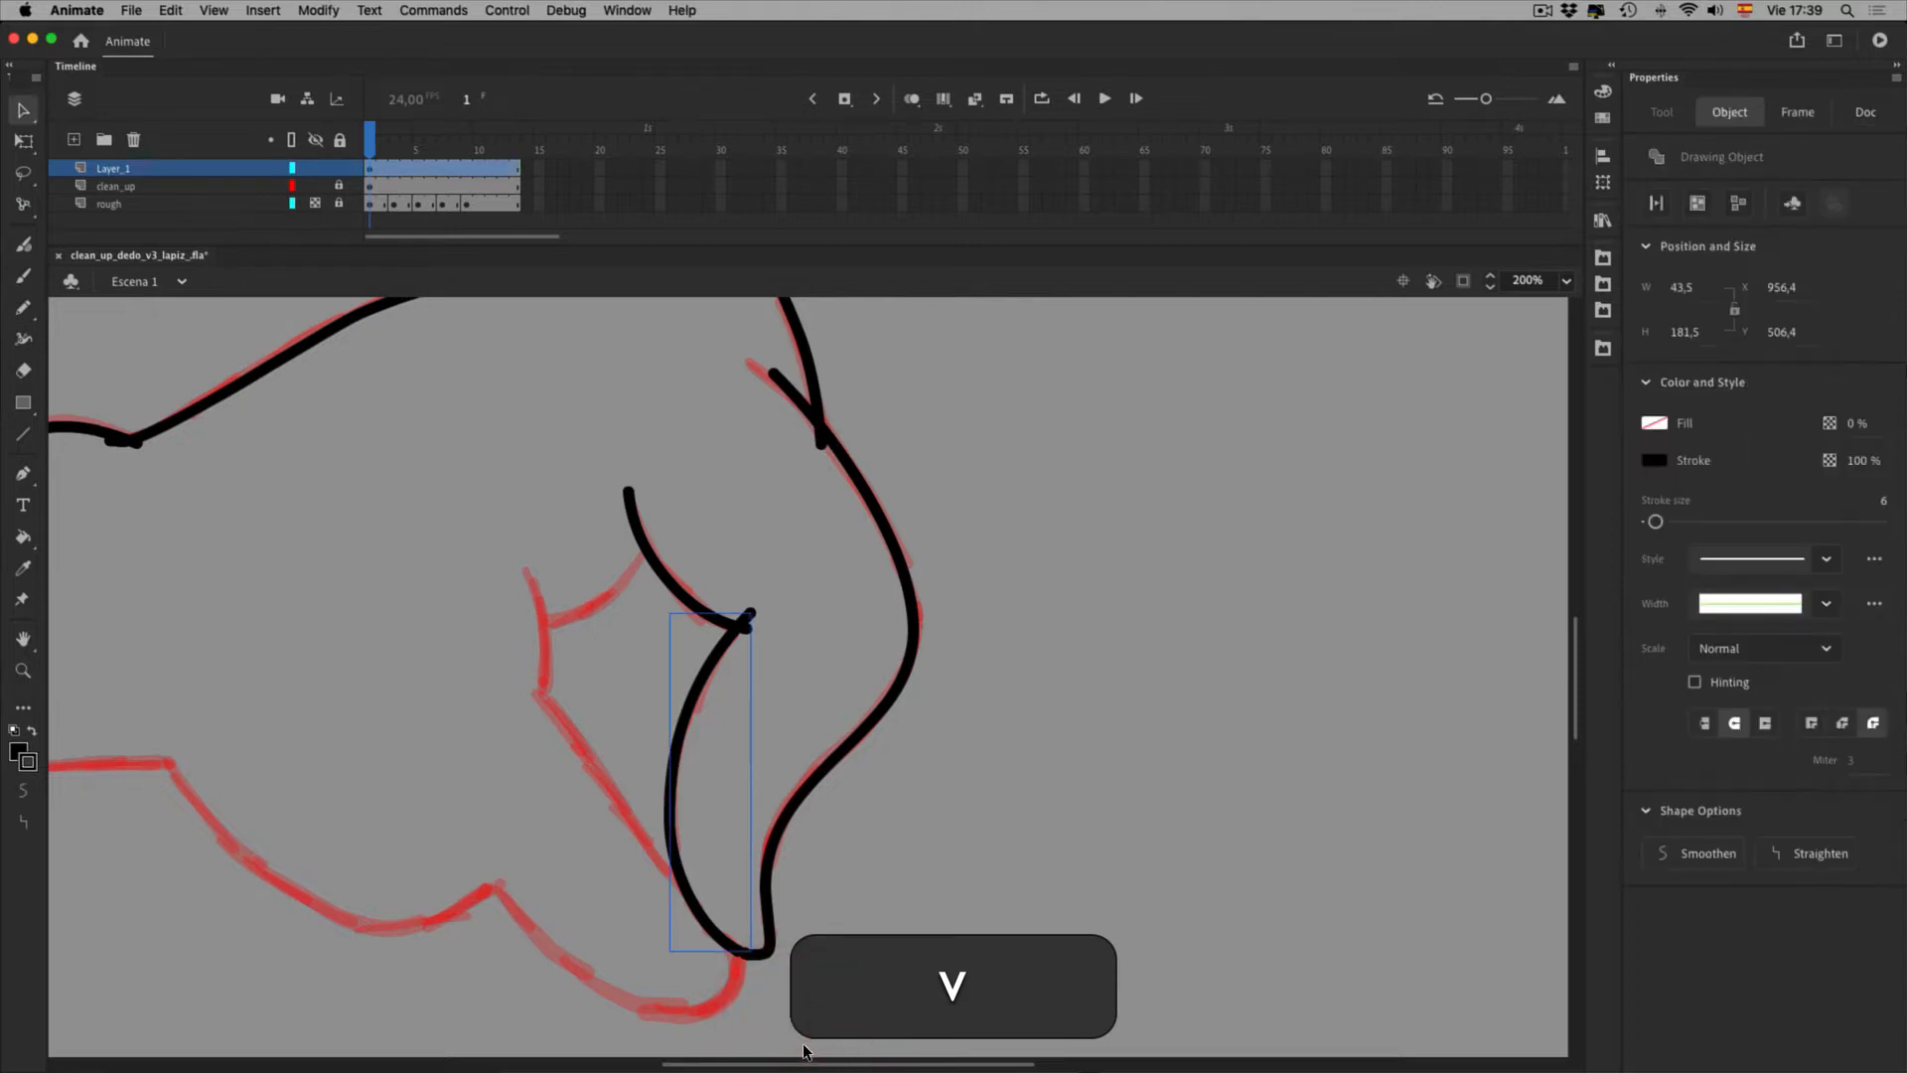
Zoom in on the thumb curve's bottom and delete its overlapping end inside the drawing object
key(l)
key(l)
key(space)
mouse_move(1123, 877)
mouse_down()
mouse_move(1077, 558)
mouse_move(1105, 345)
mouse_up()
click(1026, 973)
click(1021, 898)
double_click(1024, 899)
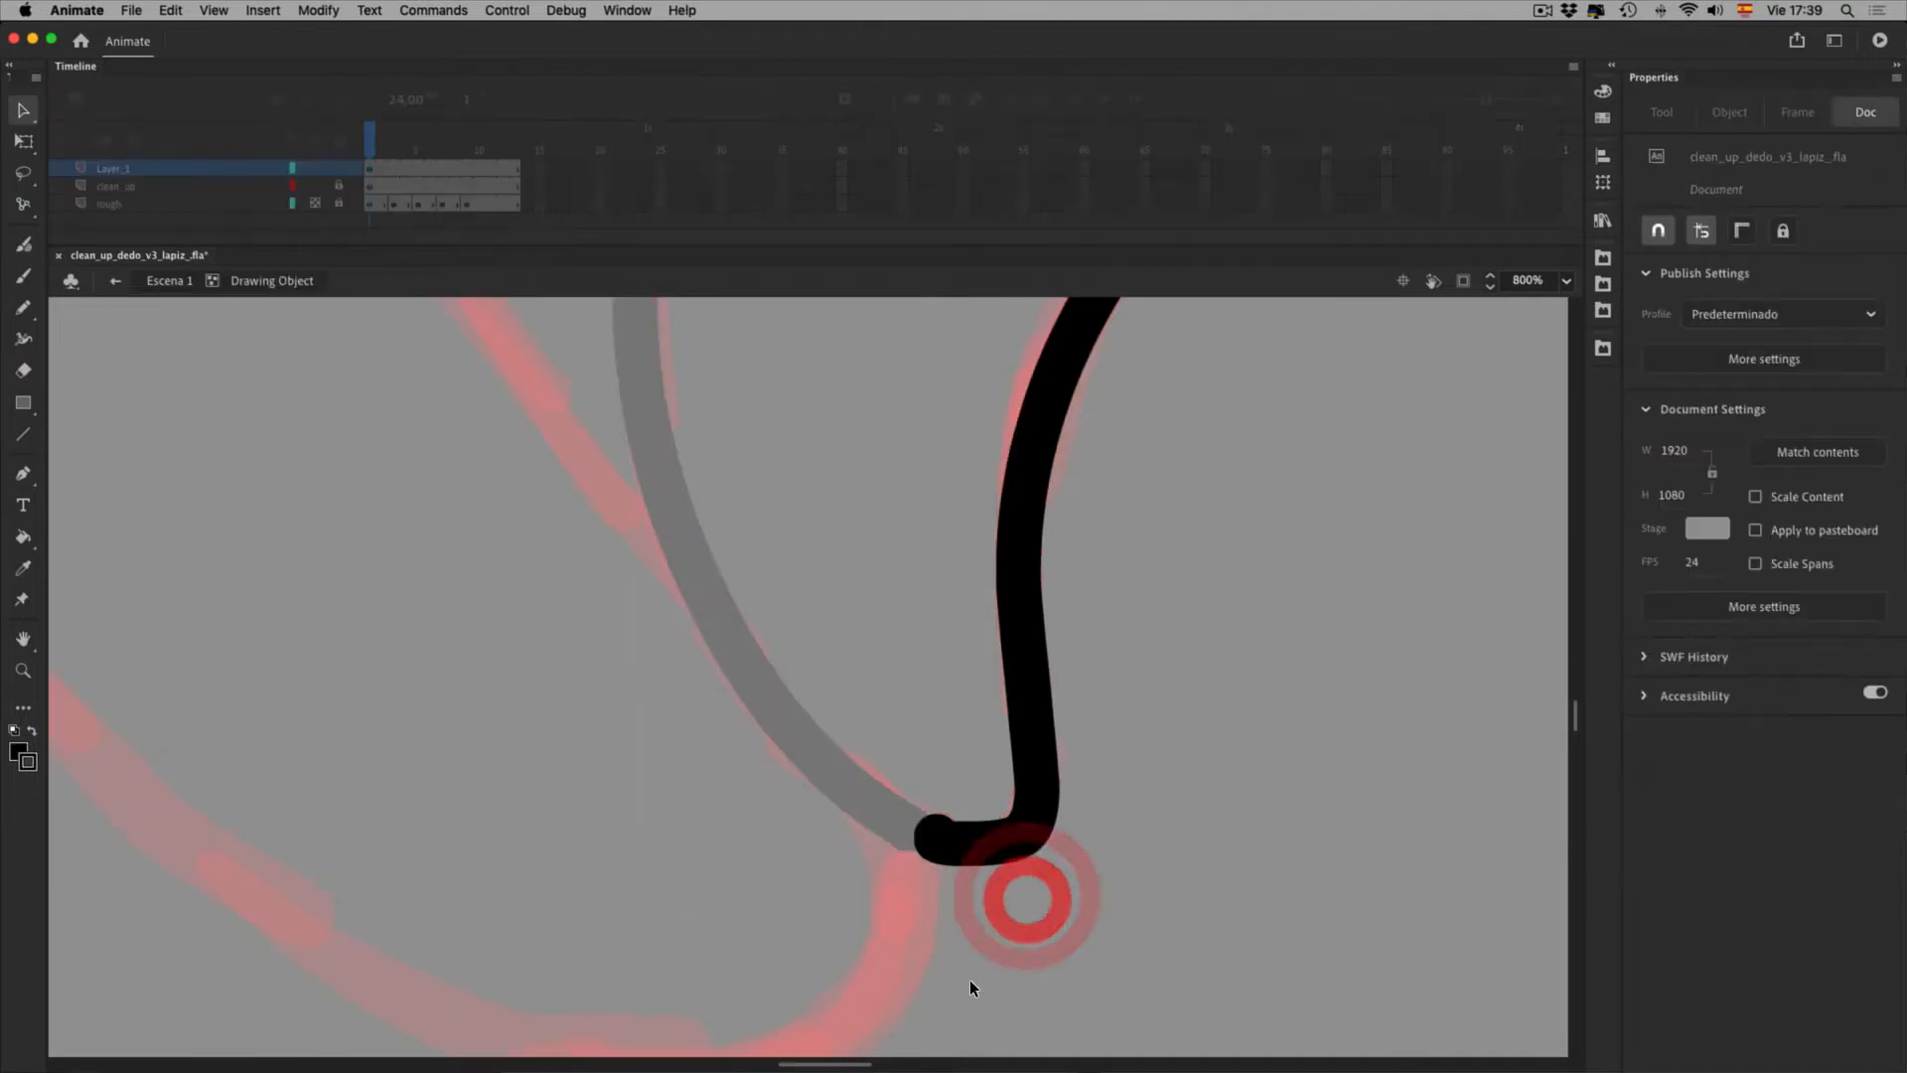
click(1029, 841)
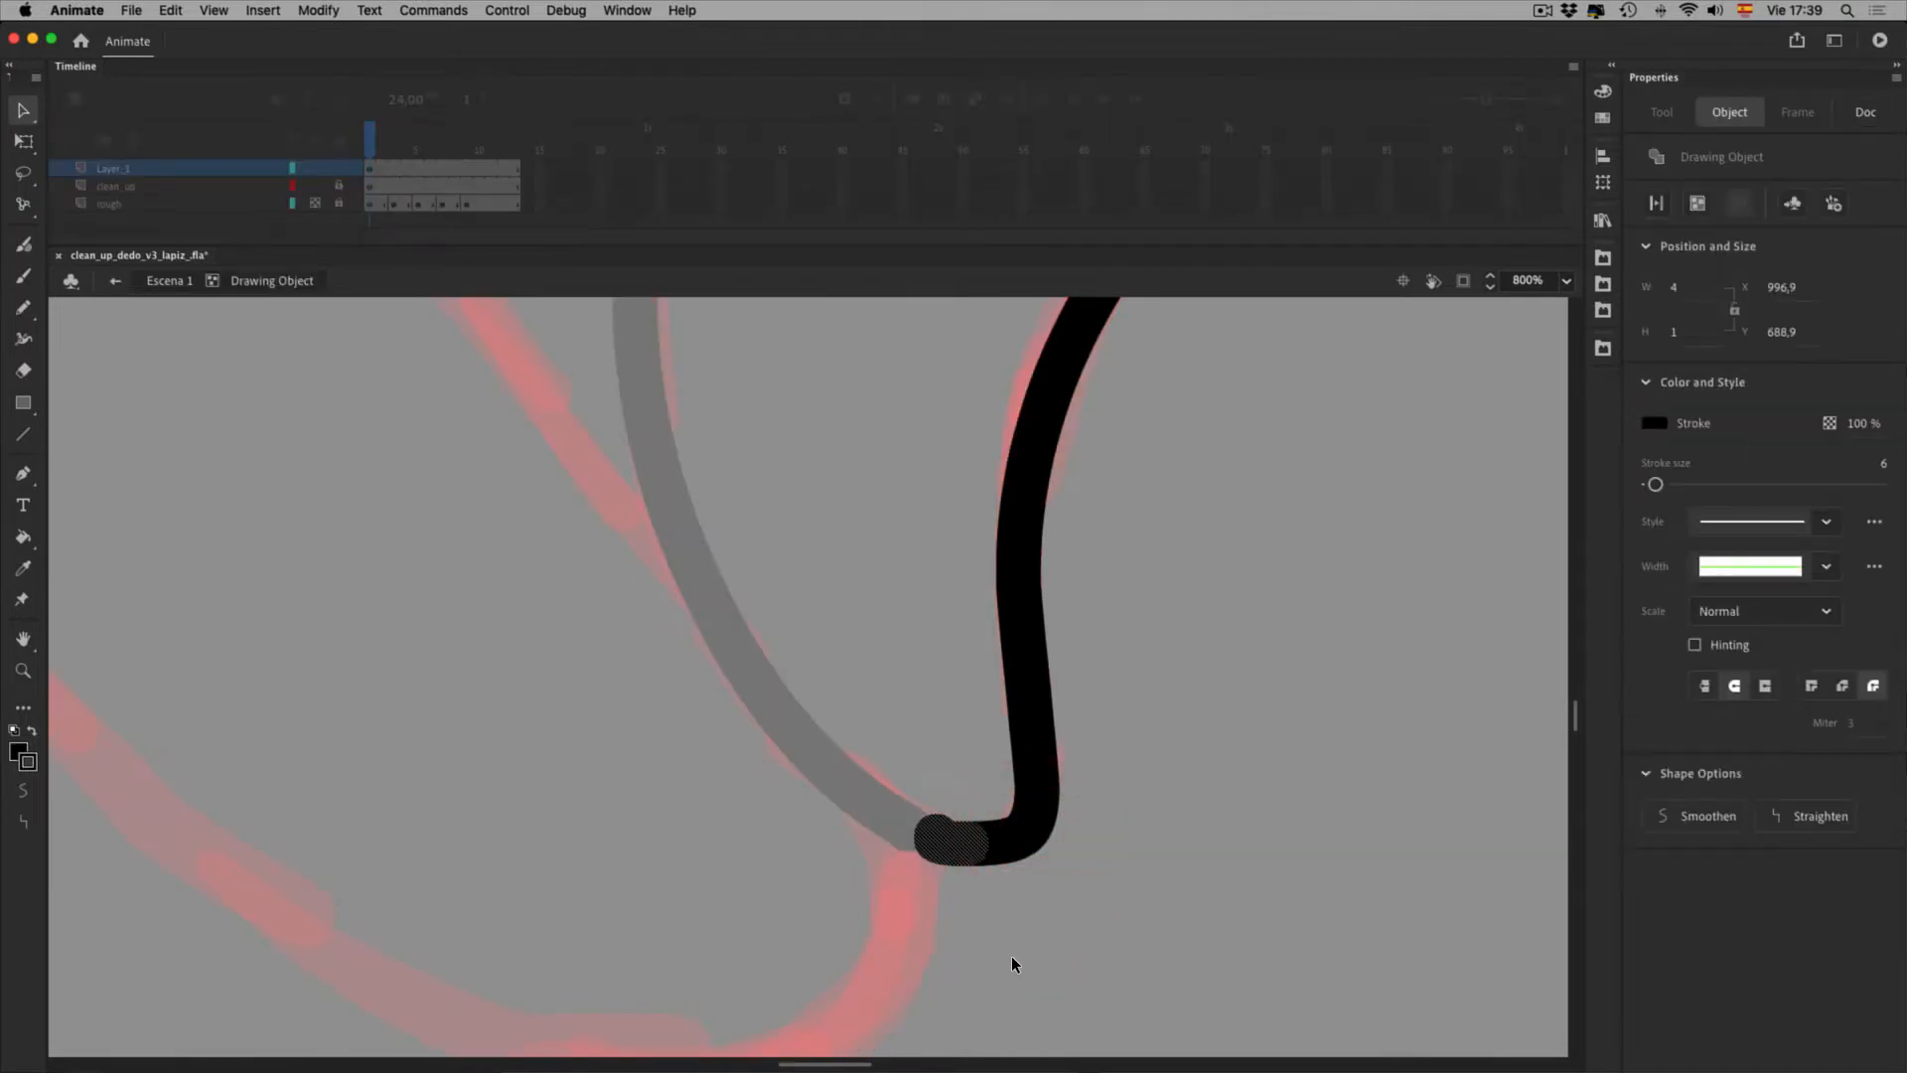
key(Delete)
Join the short stroke's end to the thumb curve for a smooth, rounded corner
double_click(1027, 961)
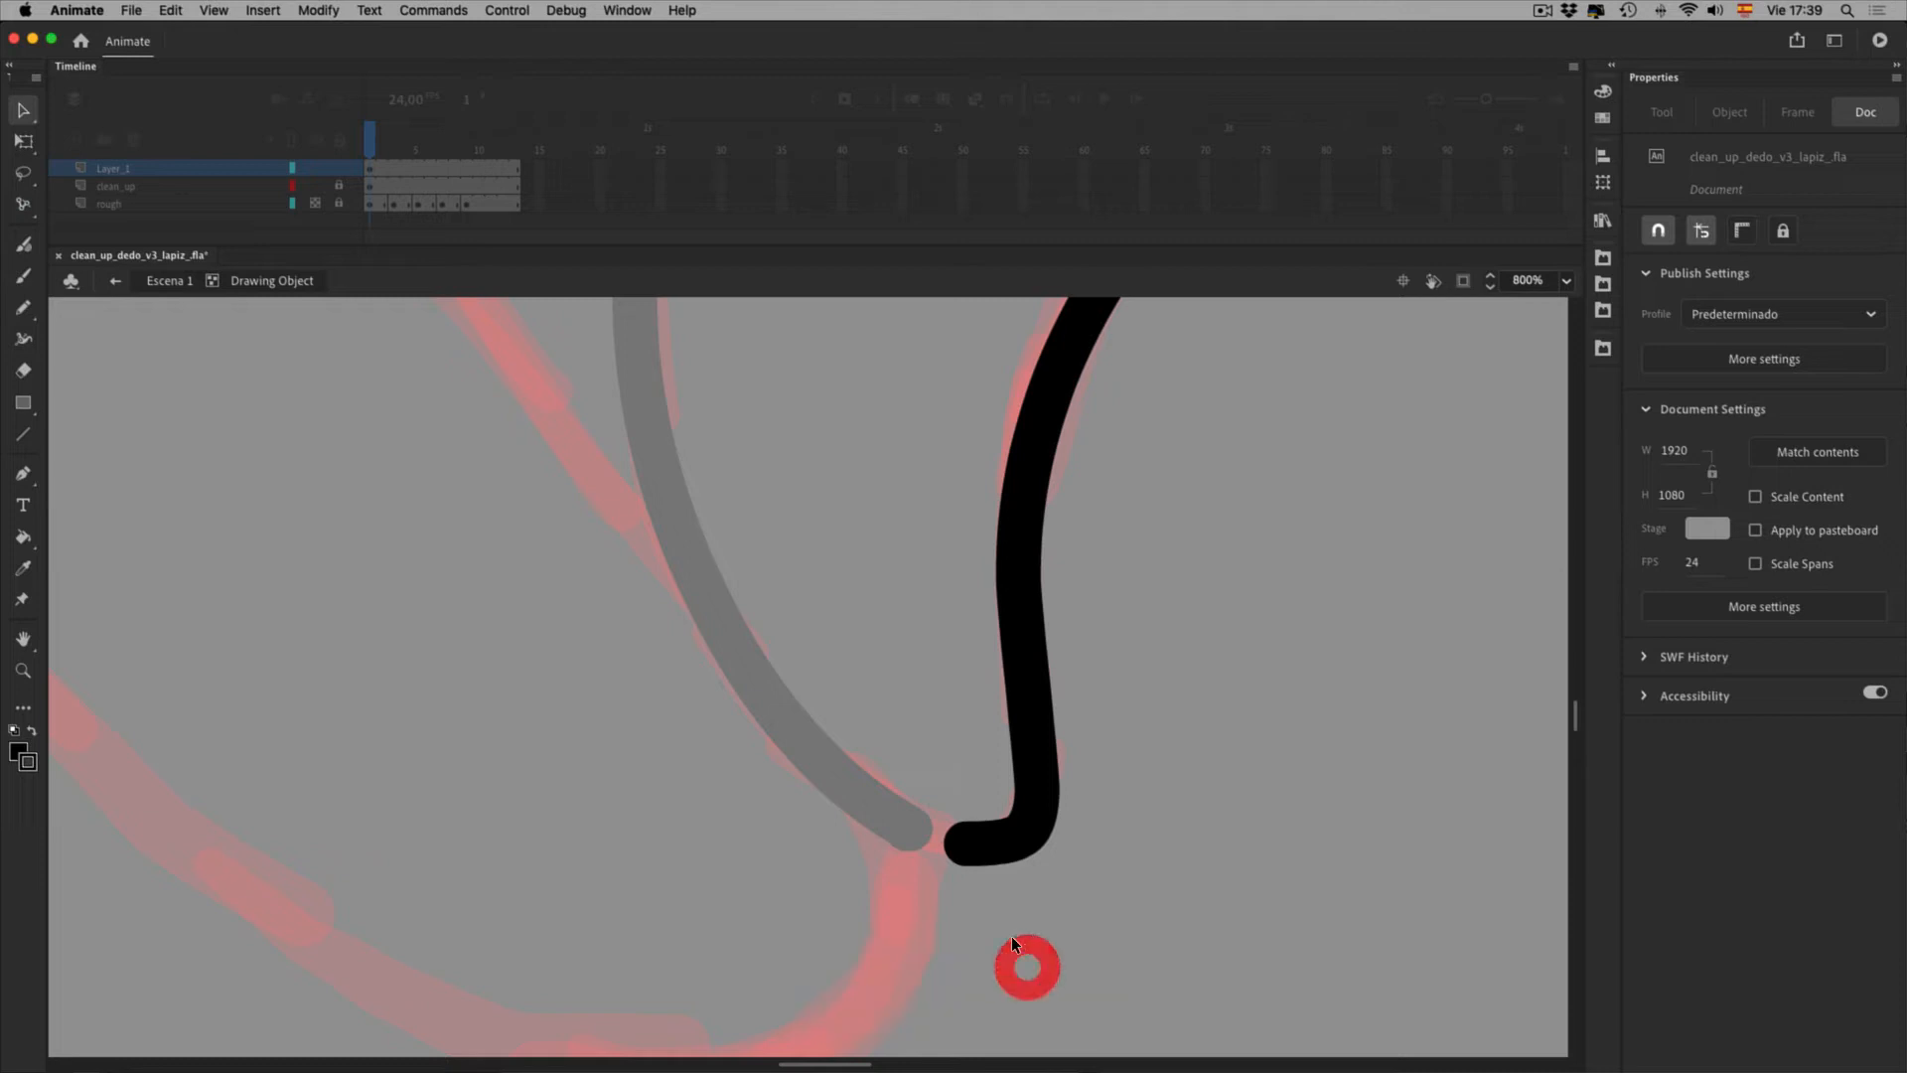
click(1009, 946)
mouse_move(1023, 901)
mouse_down()
mouse_move(975, 886)
mouse_move(1023, 931)
mouse_move(1023, 890)
mouse_move(1006, 900)
mouse_up()
click(1043, 969)
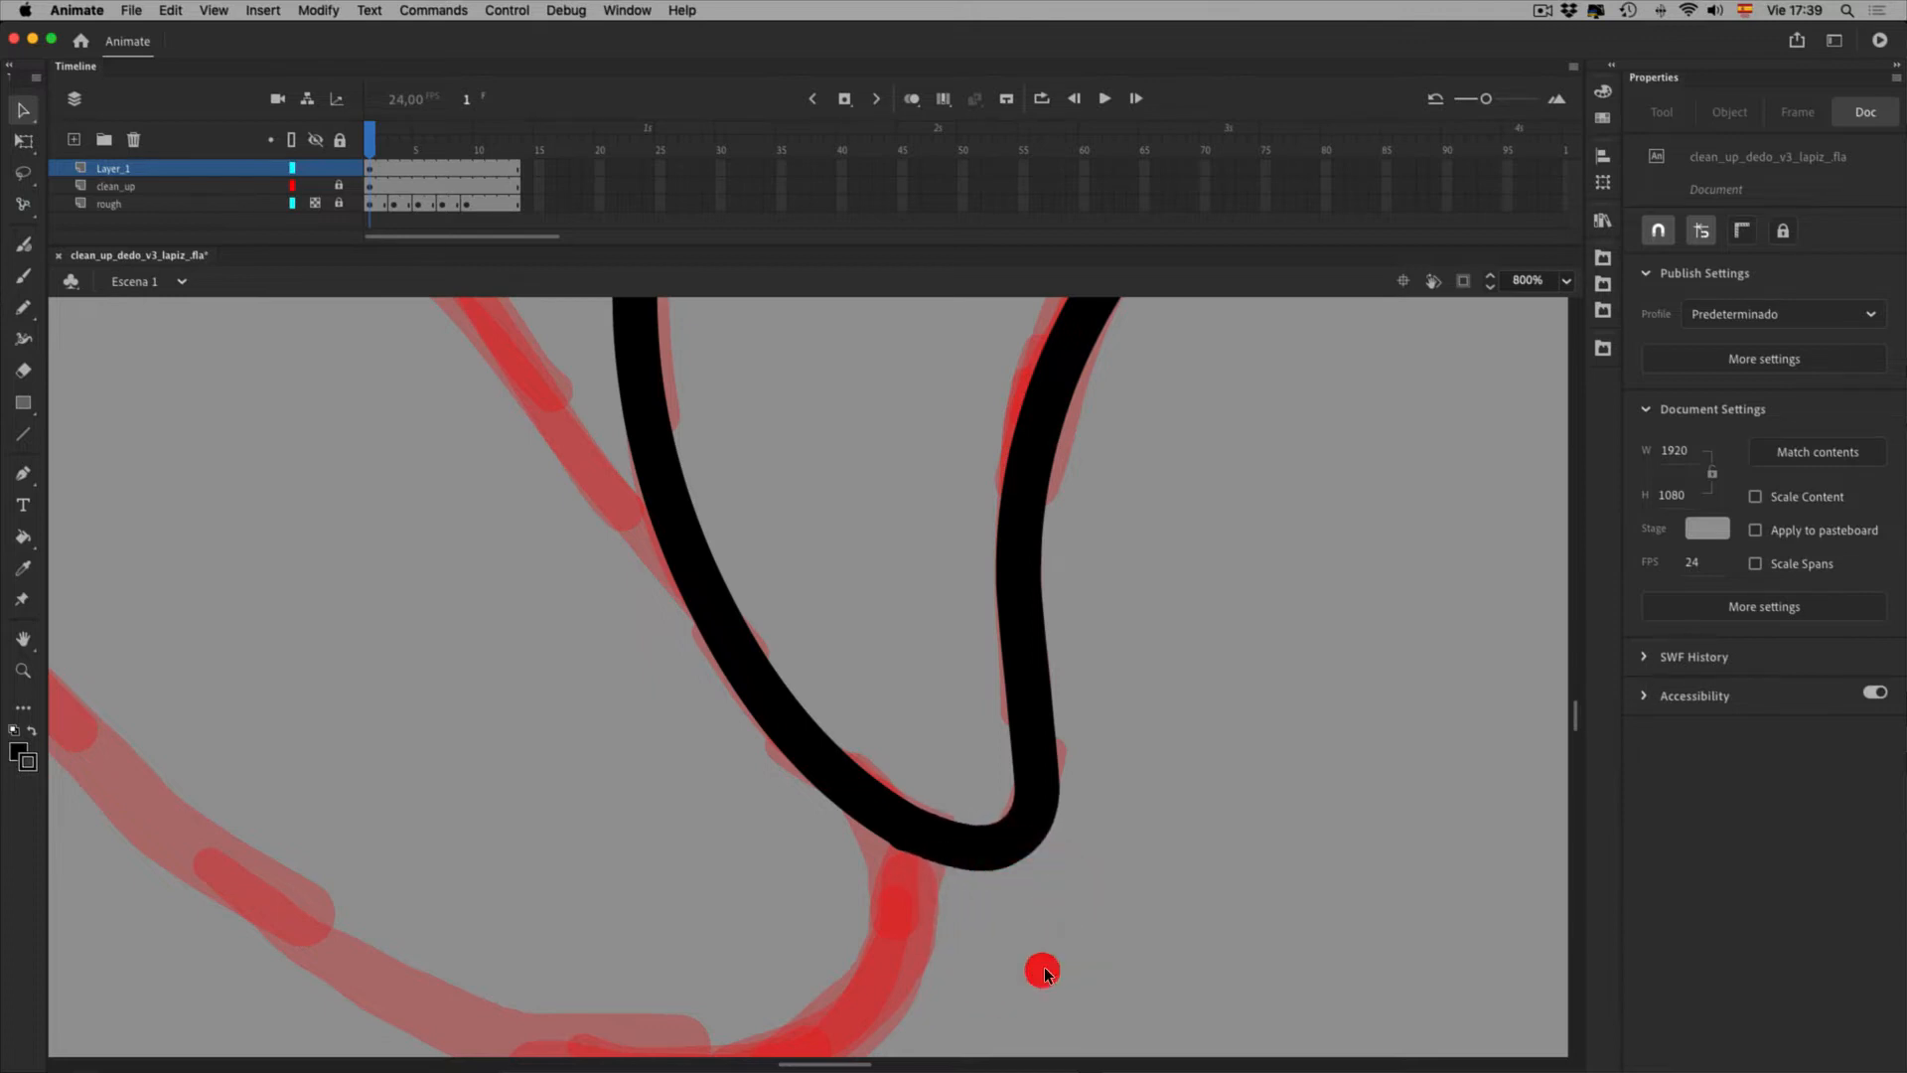
Erase the thumb's inner curve stroke in faucet mode, then undo to keep it
key(0)
key(0)
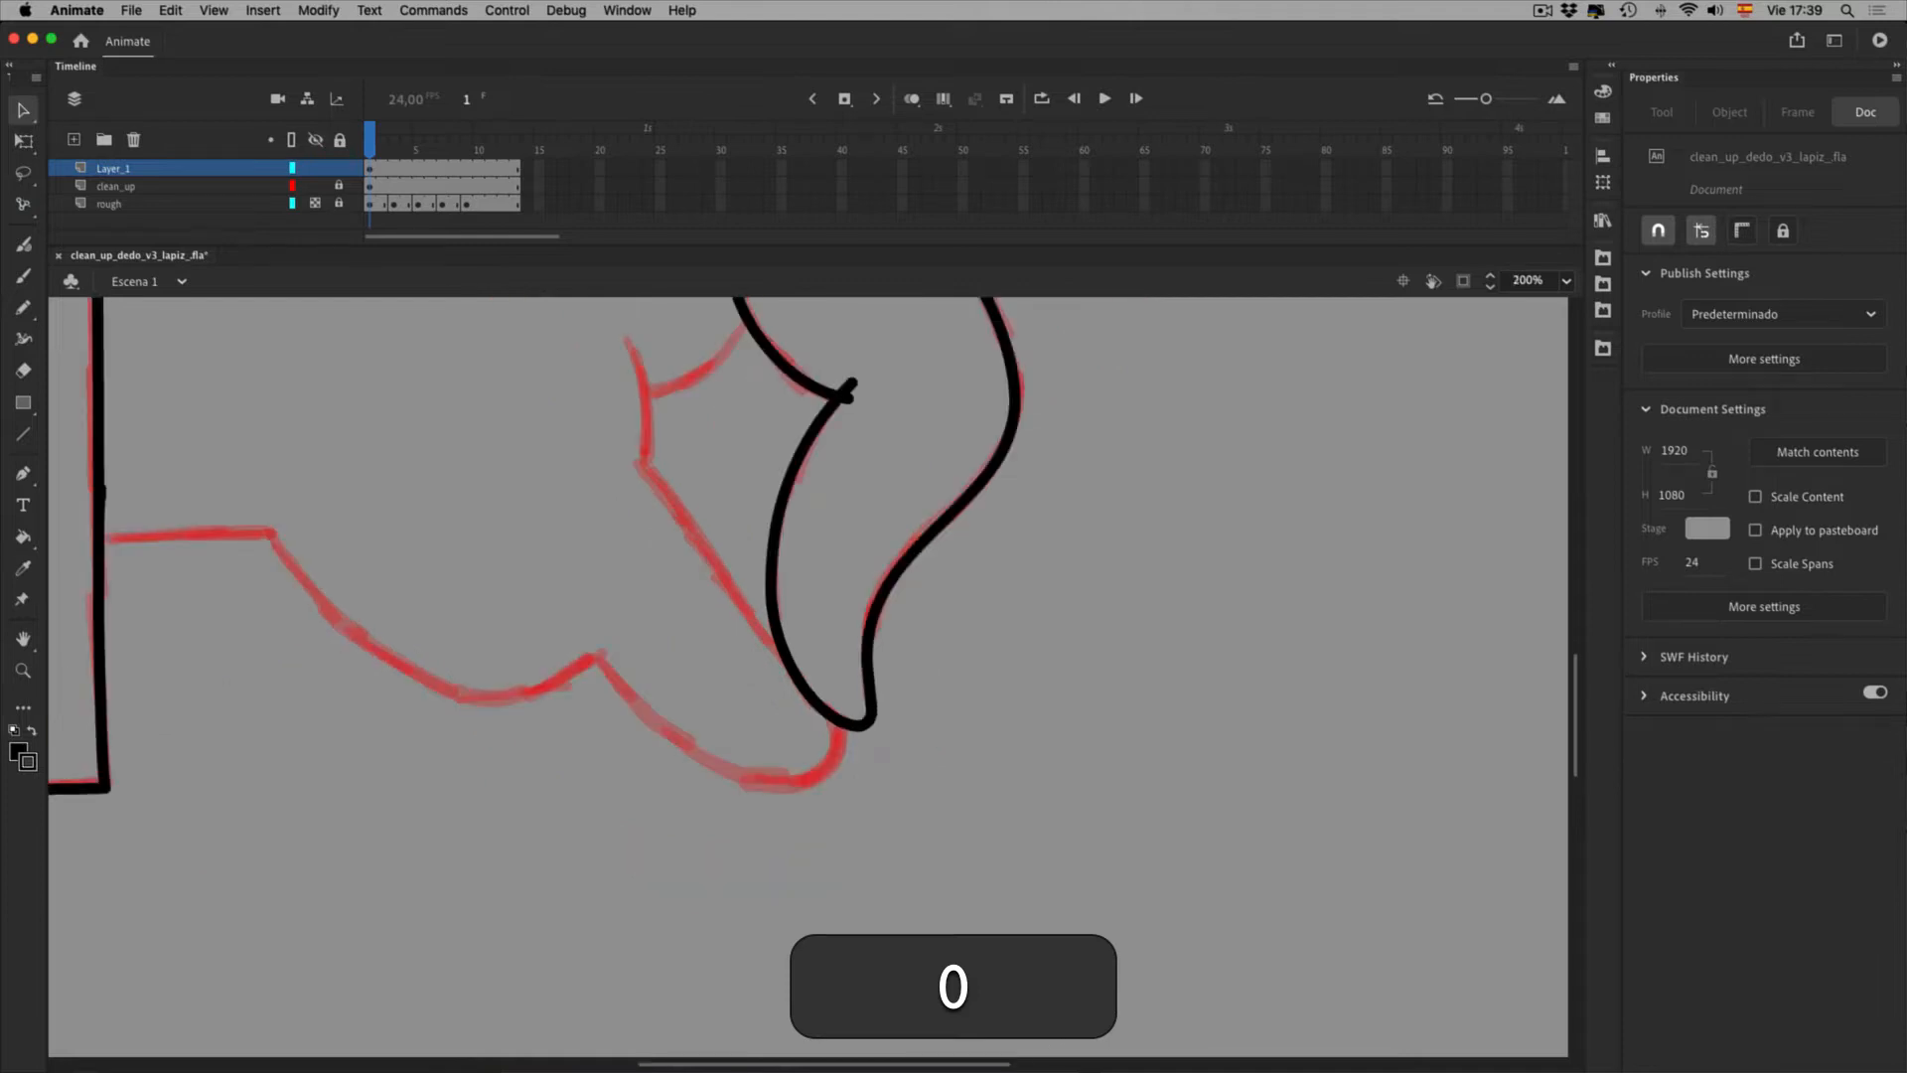
key(0)
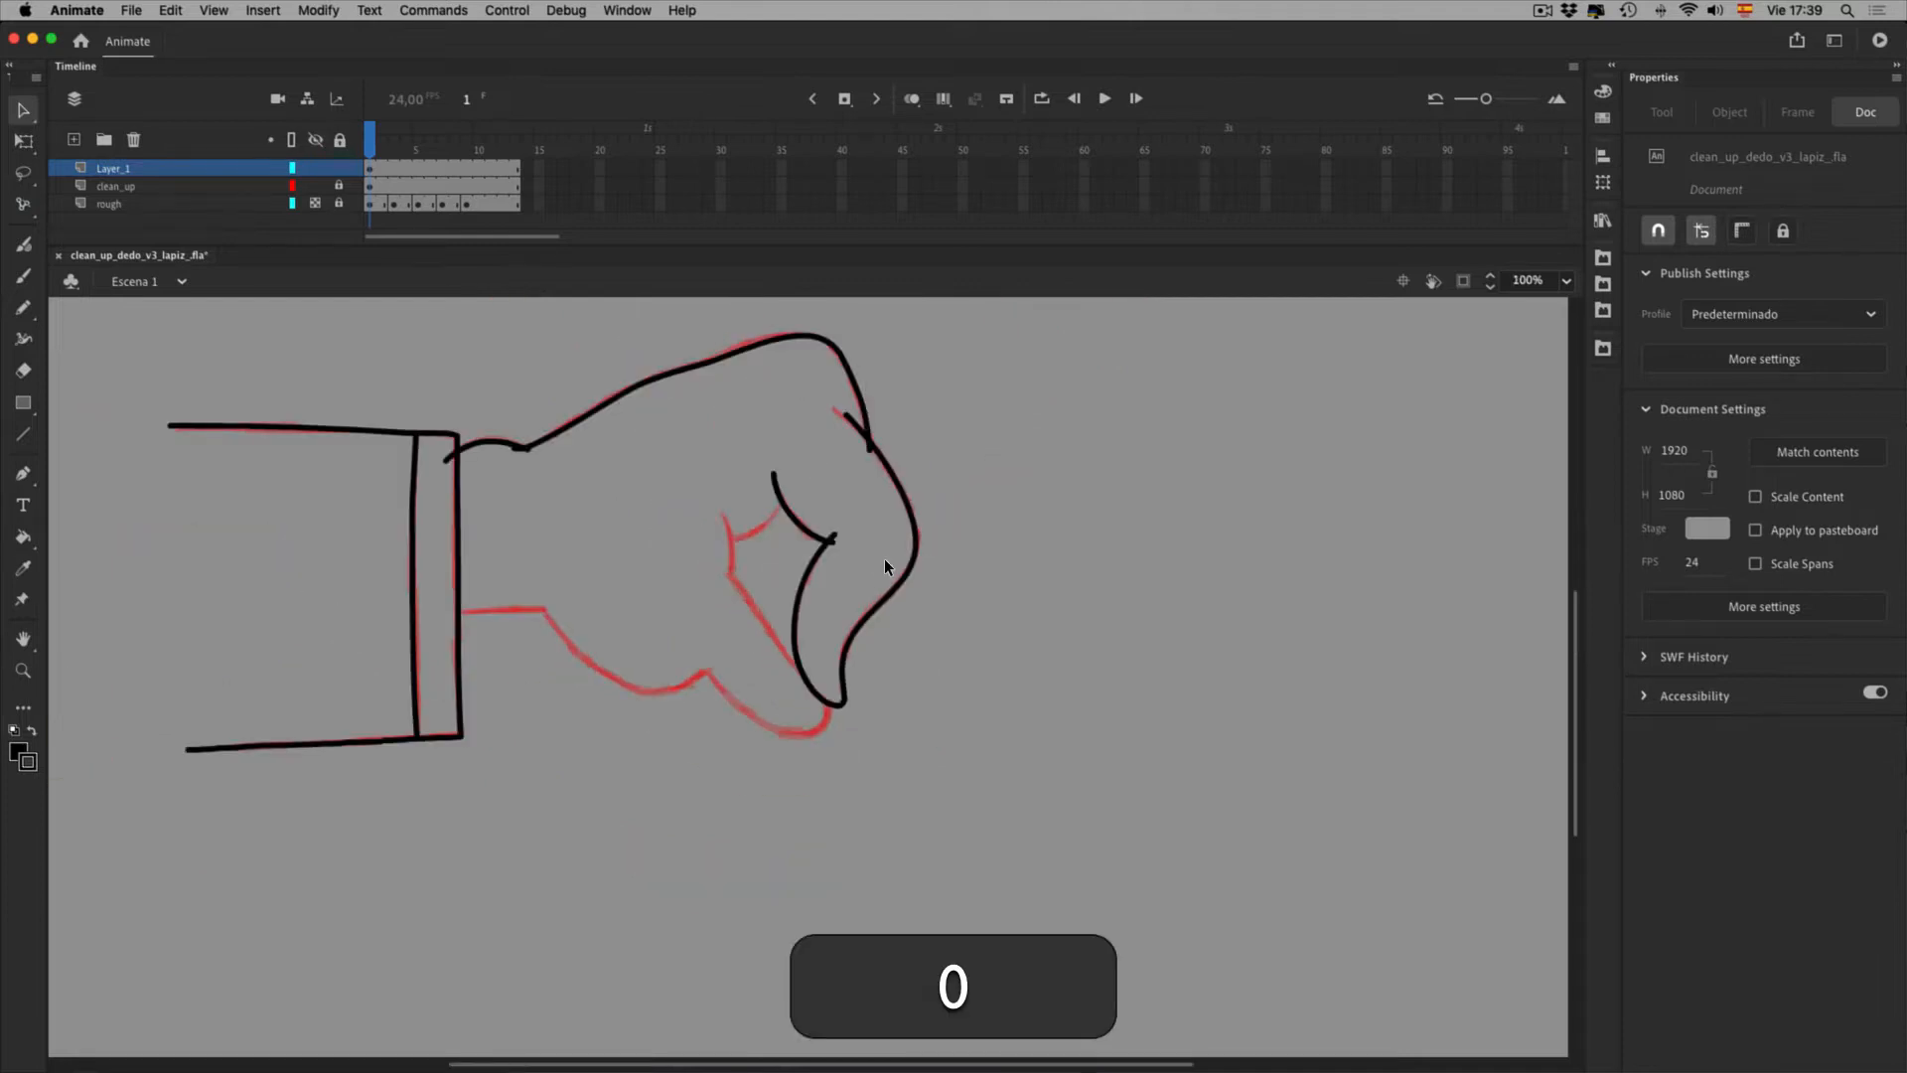
click(873, 586)
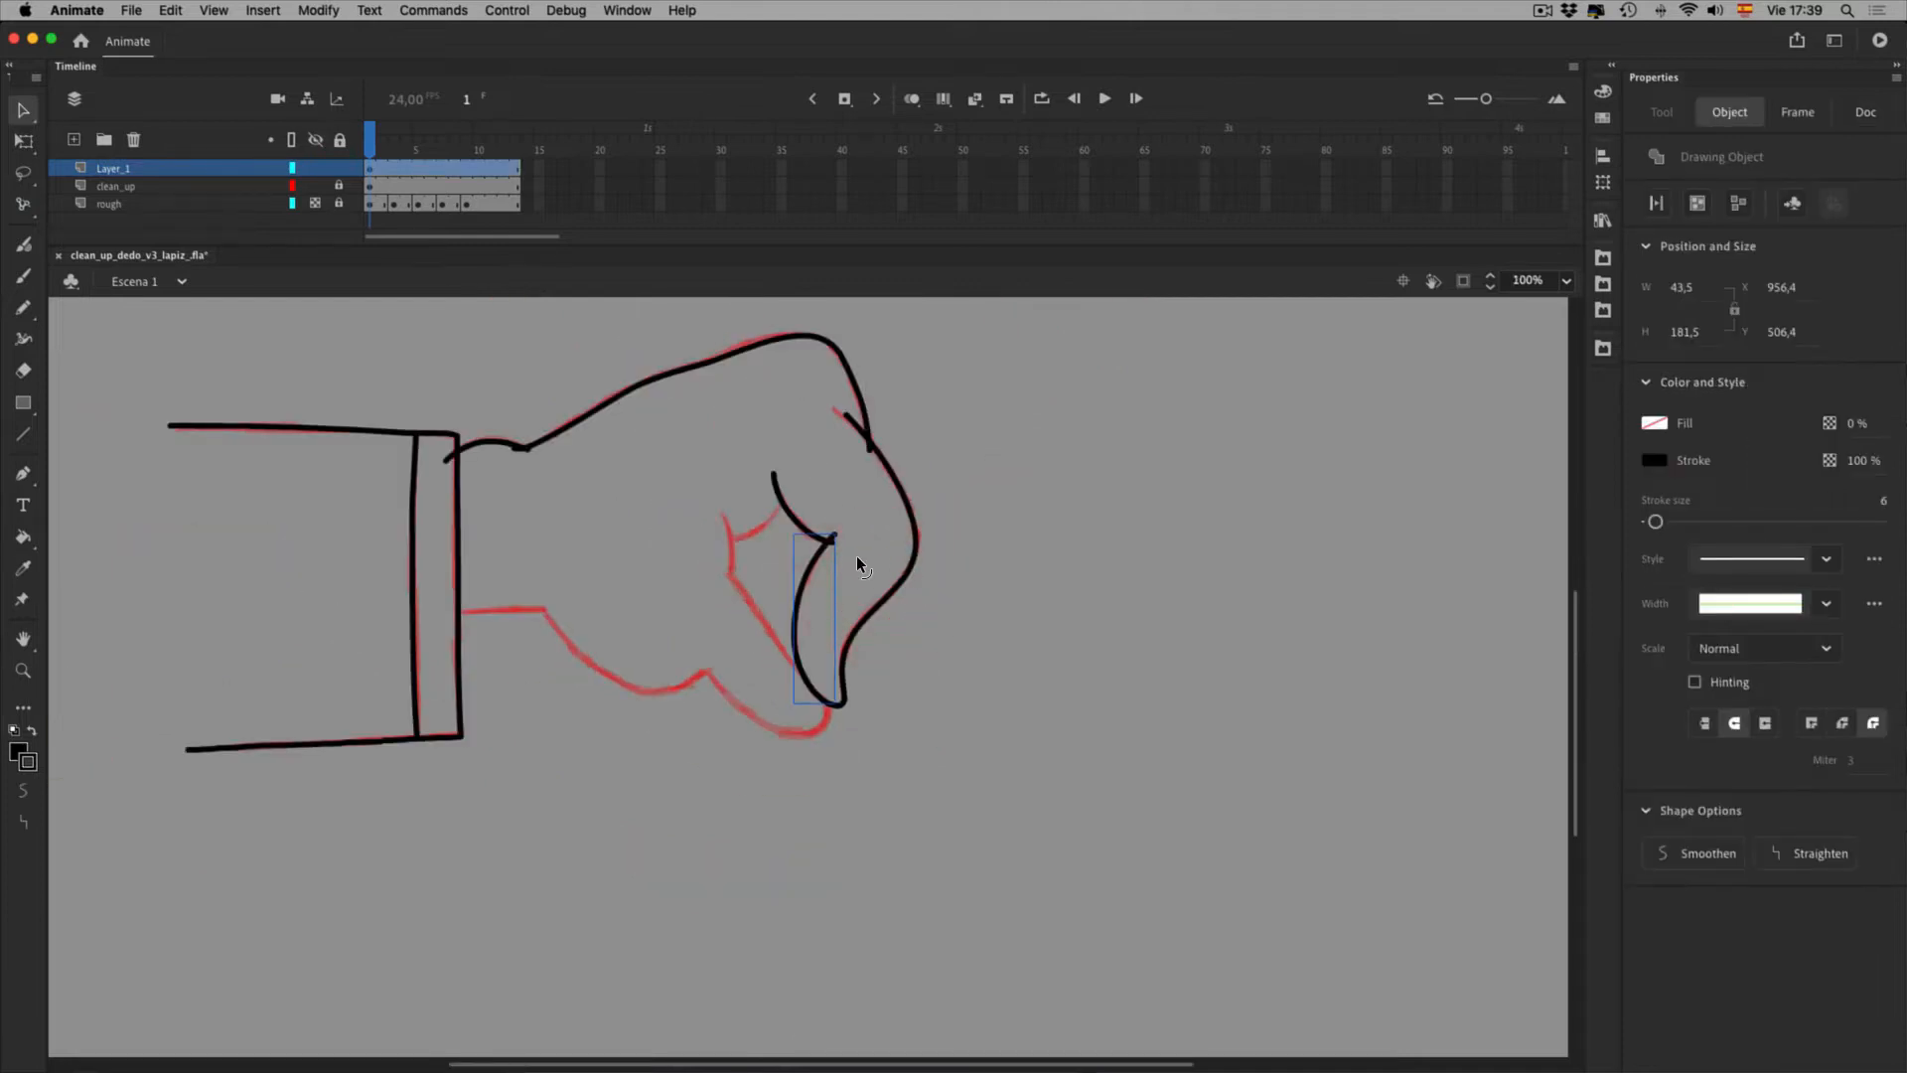
shift+click(926, 576)
key(1)
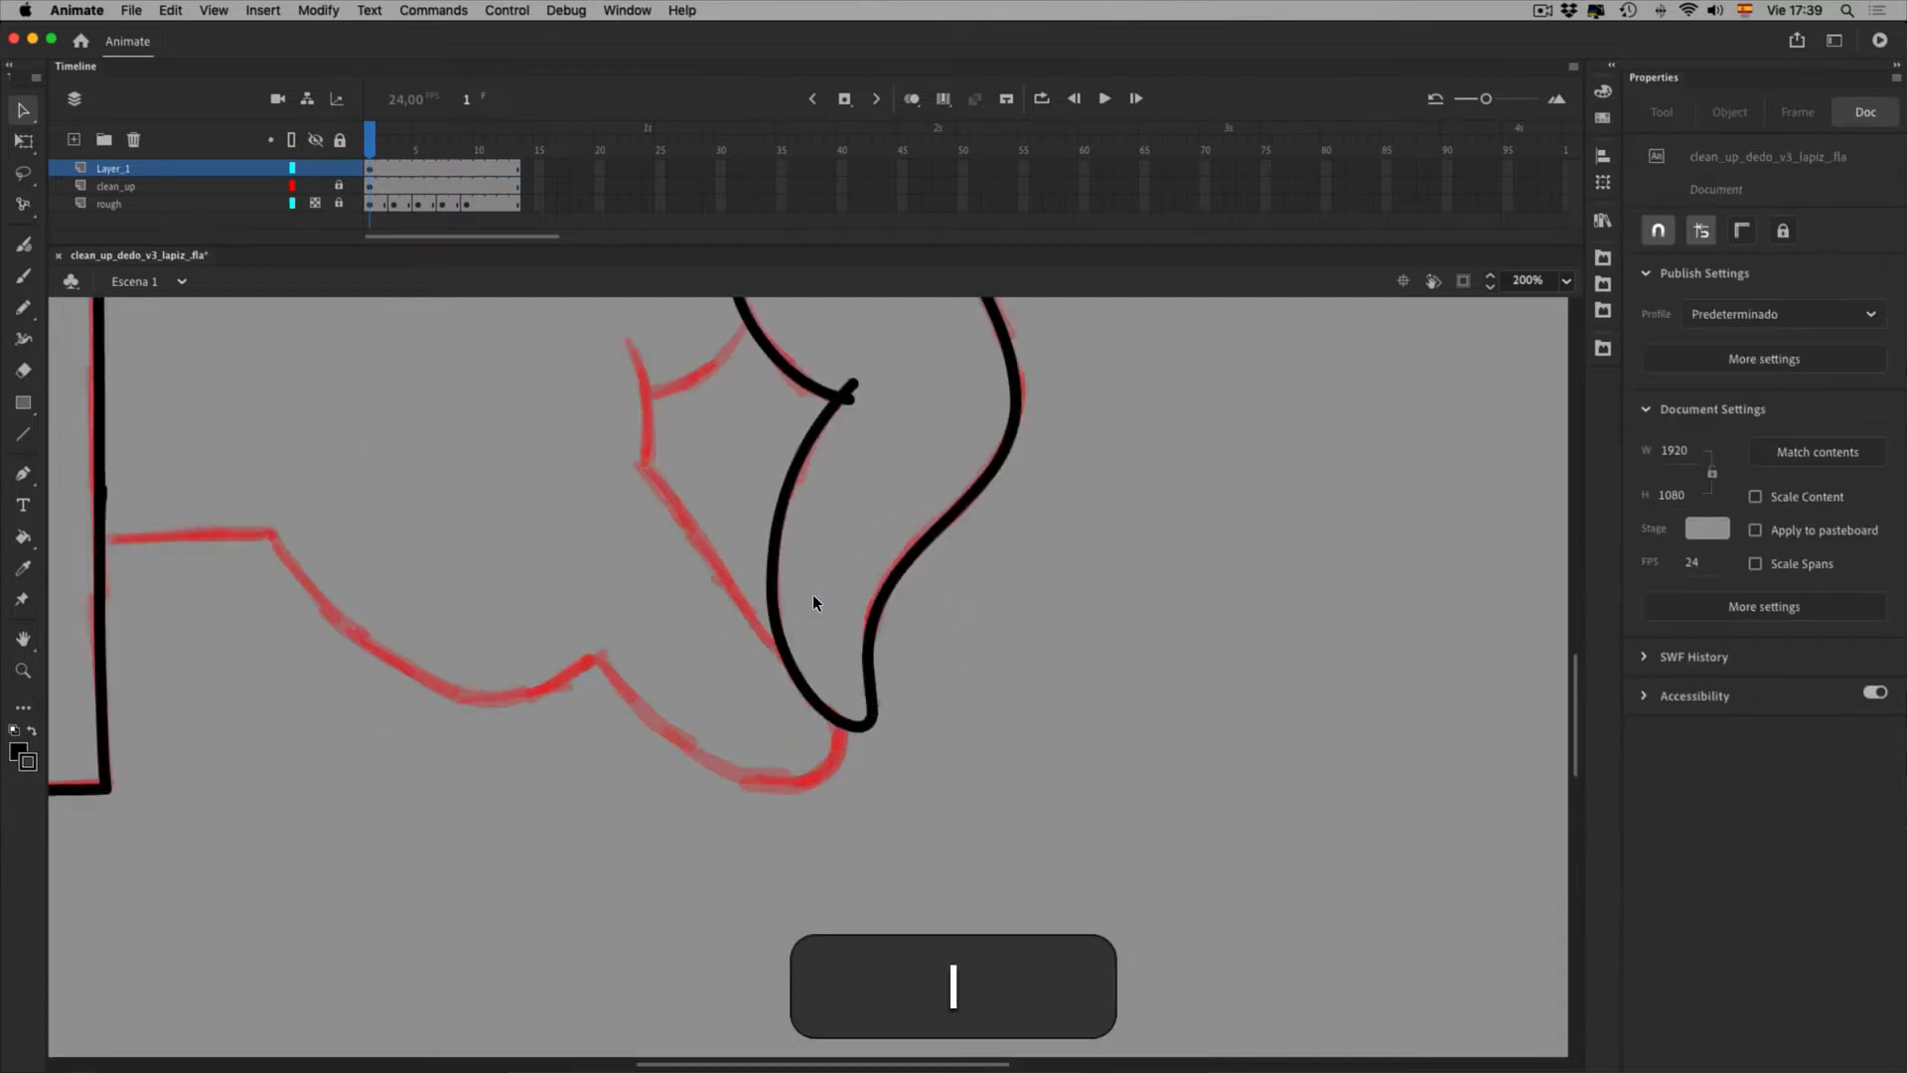
key(e)
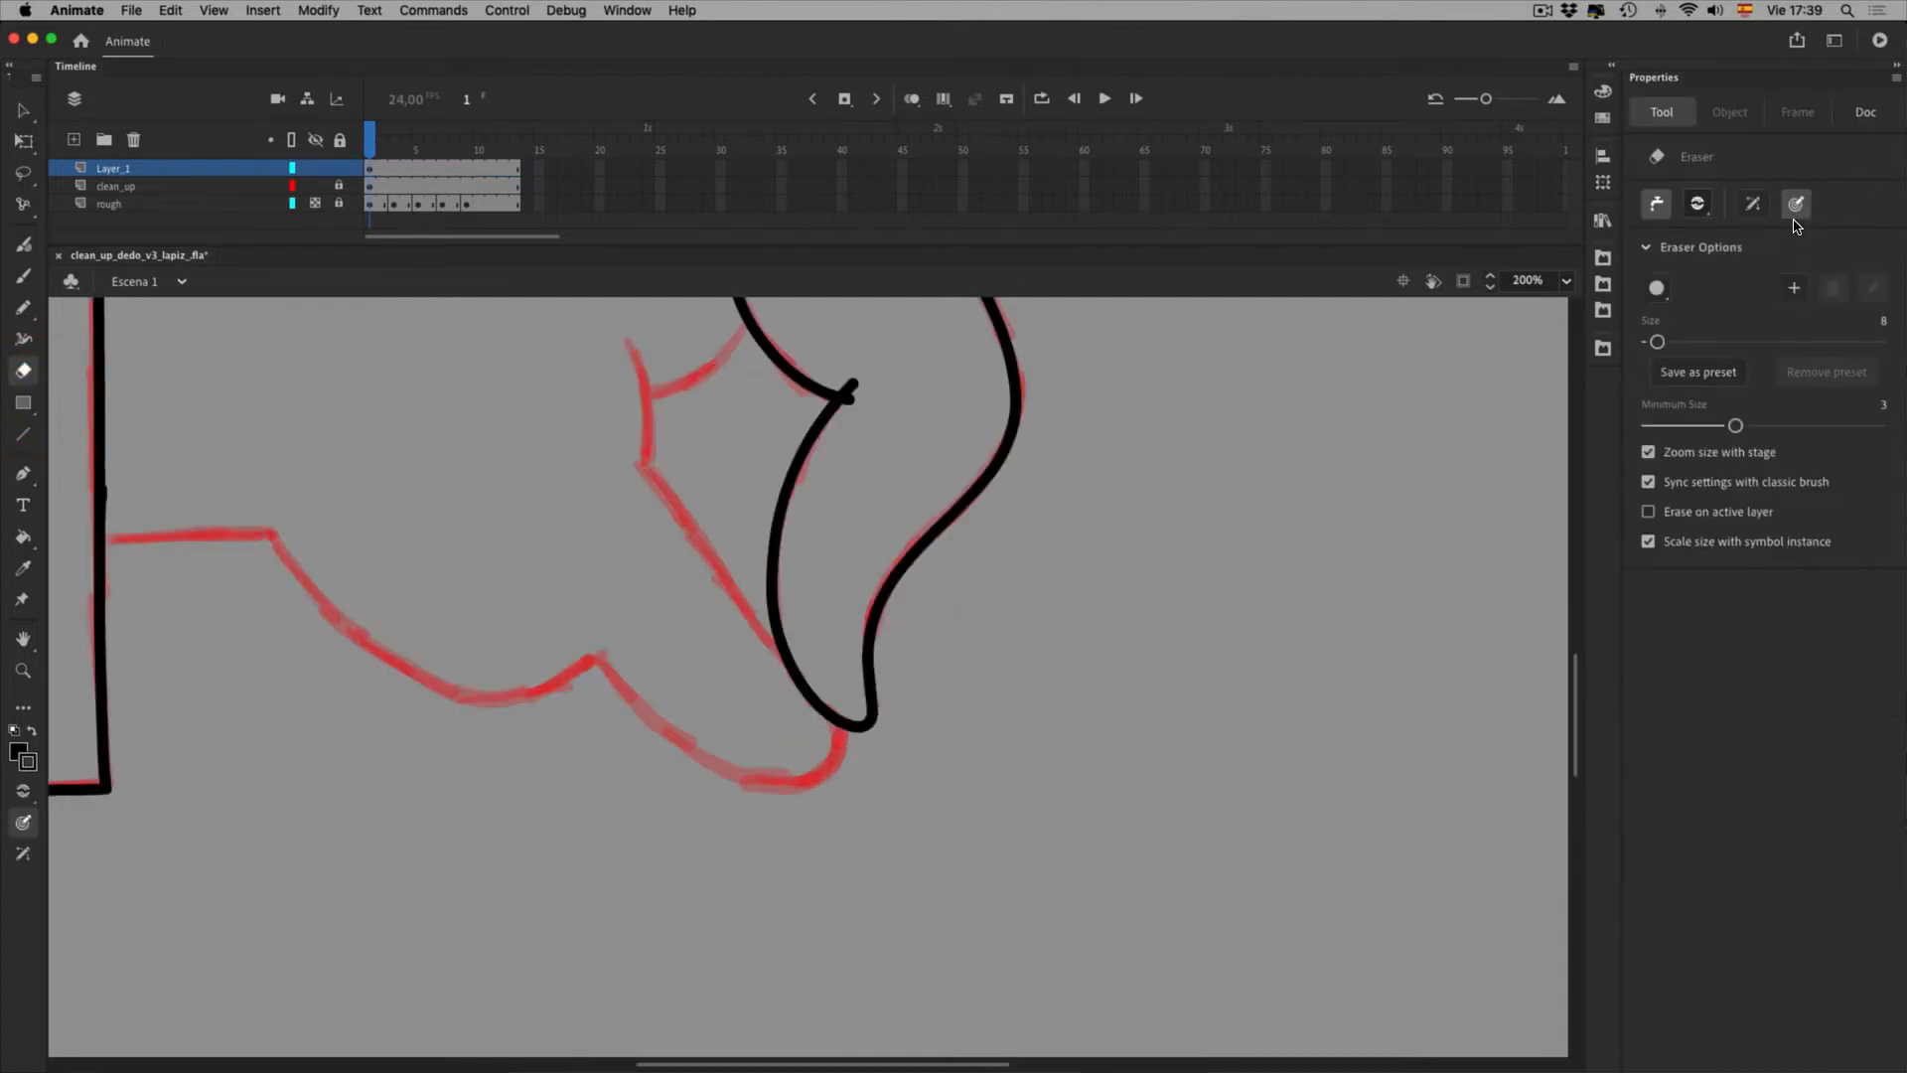
click(1657, 203)
click(909, 414)
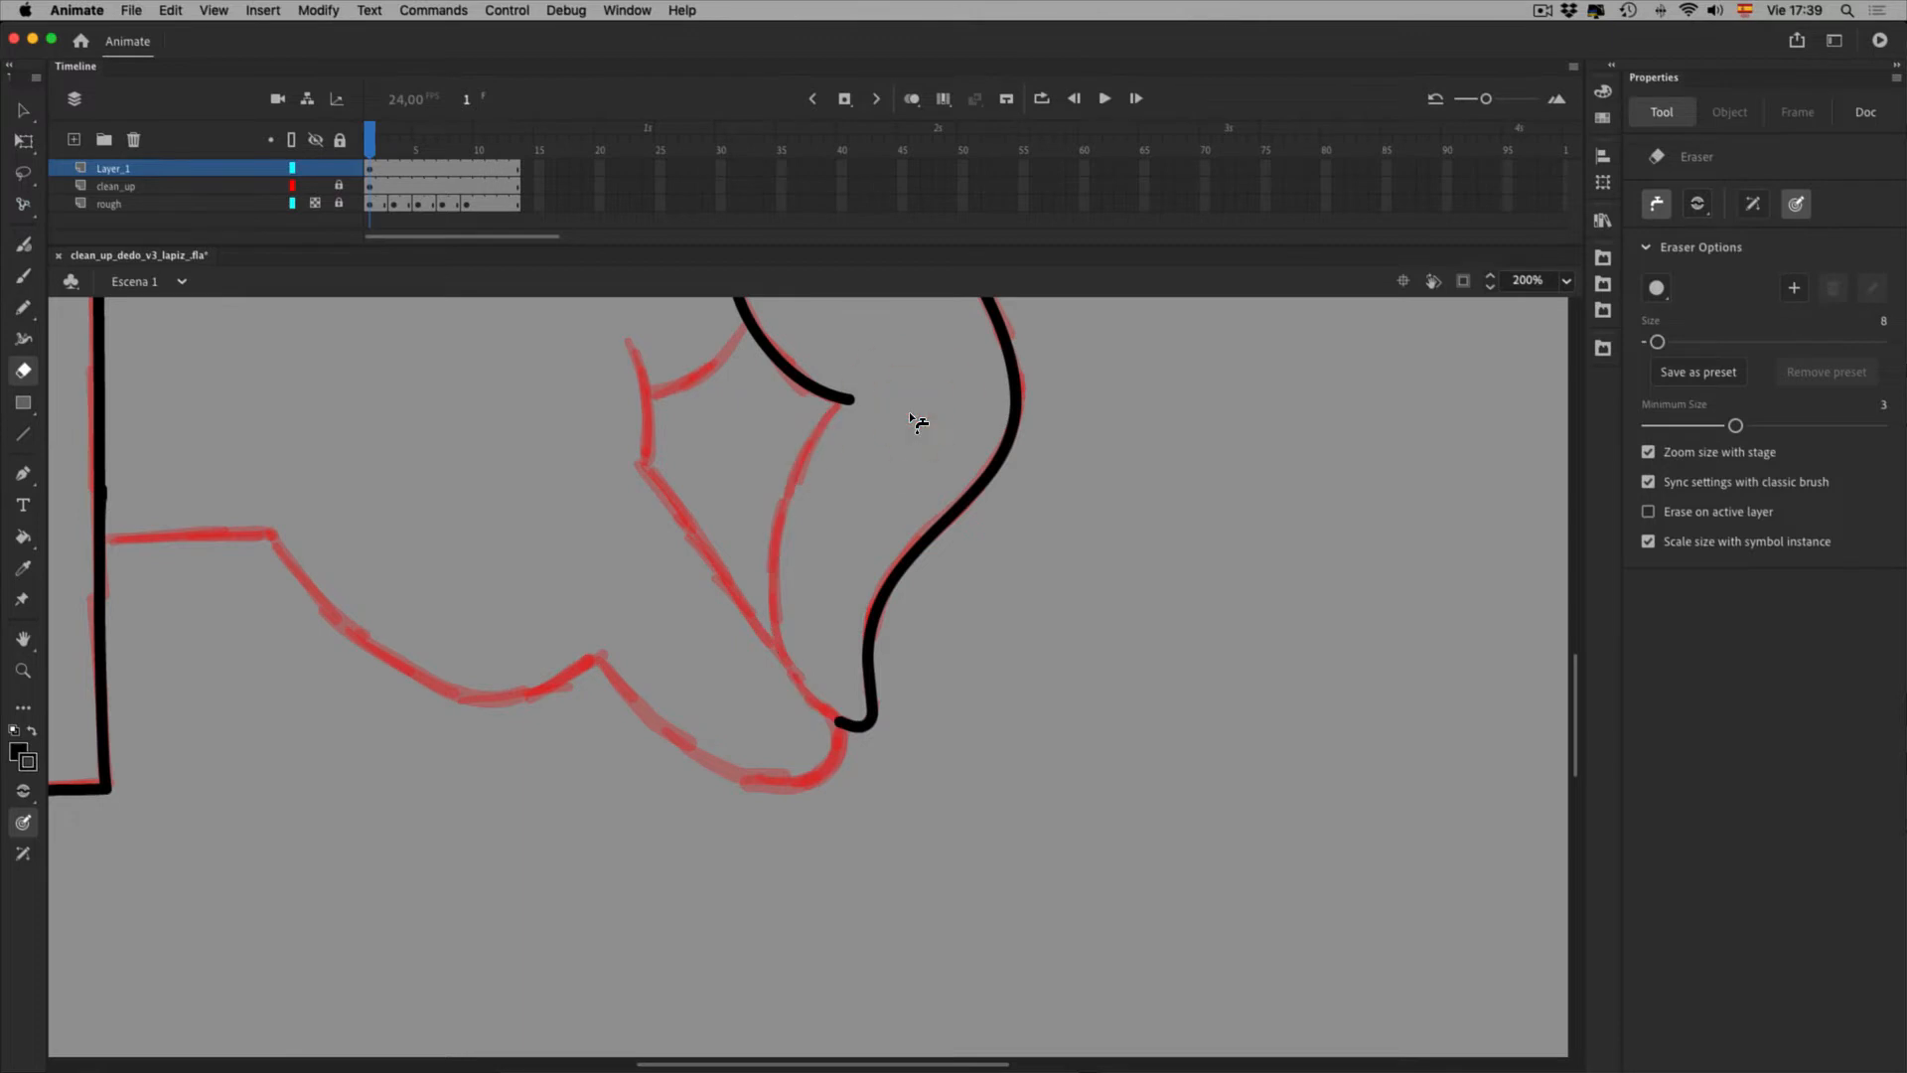
key(super+z)
Trace the finger fold's upper-left edge in black pencil over the red rough
key(space)
drag(934, 475, 1009, 556)
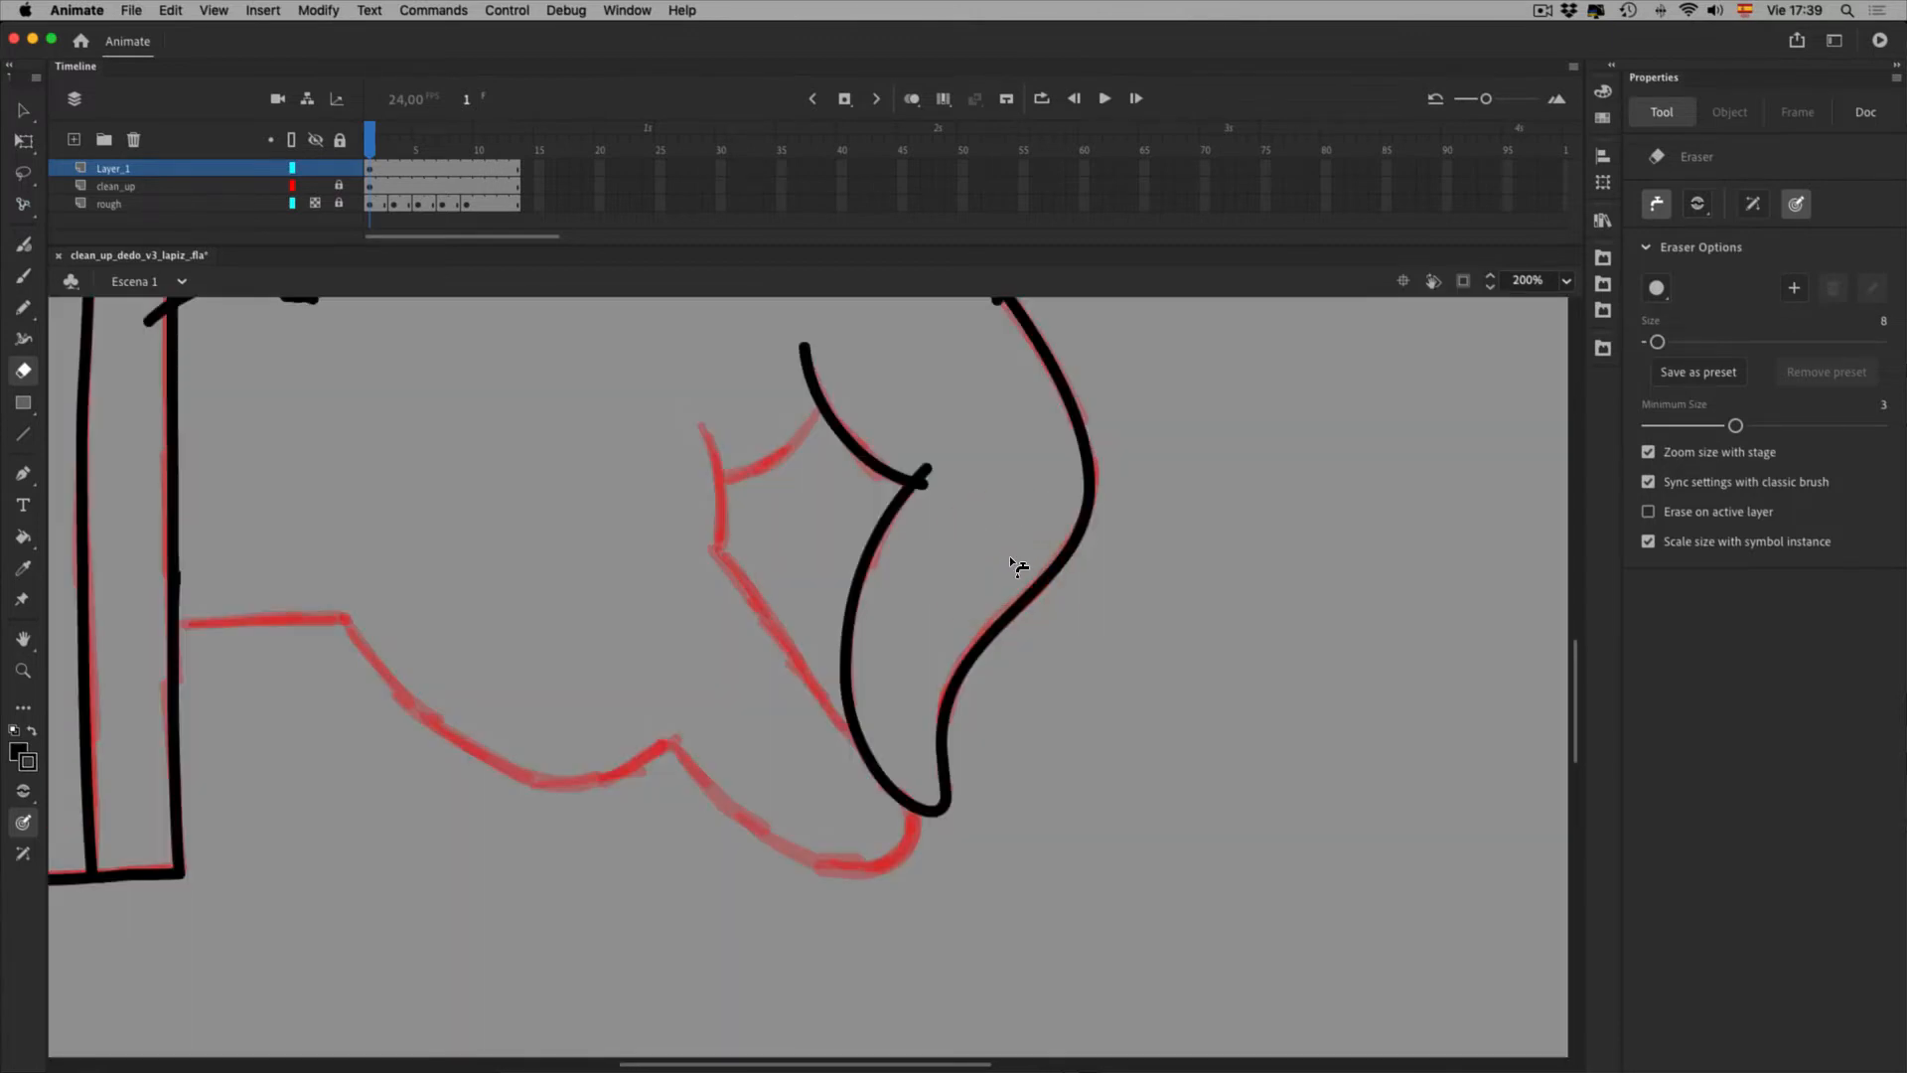
key(shift+y)
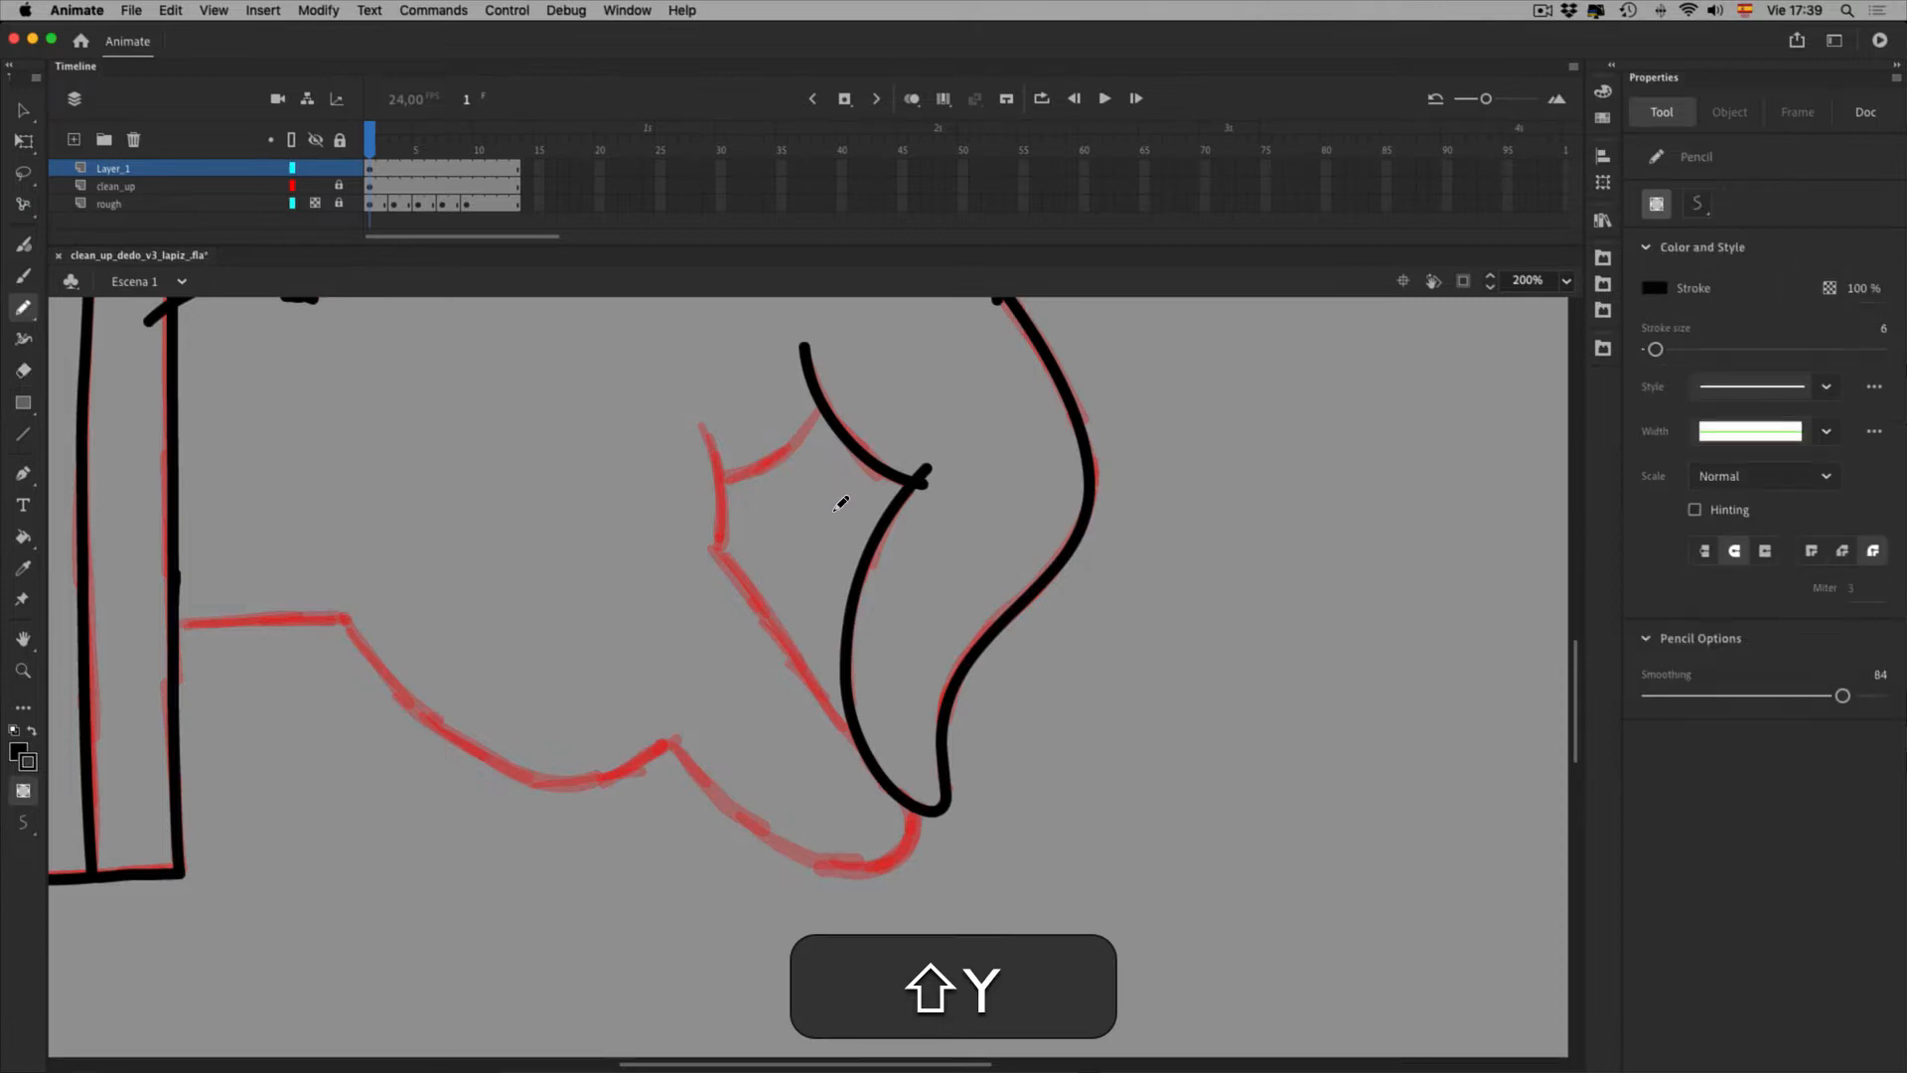
mouse_move(705, 478)
mouse_down()
mouse_move(775, 459)
mouse_move(832, 388)
mouse_up()
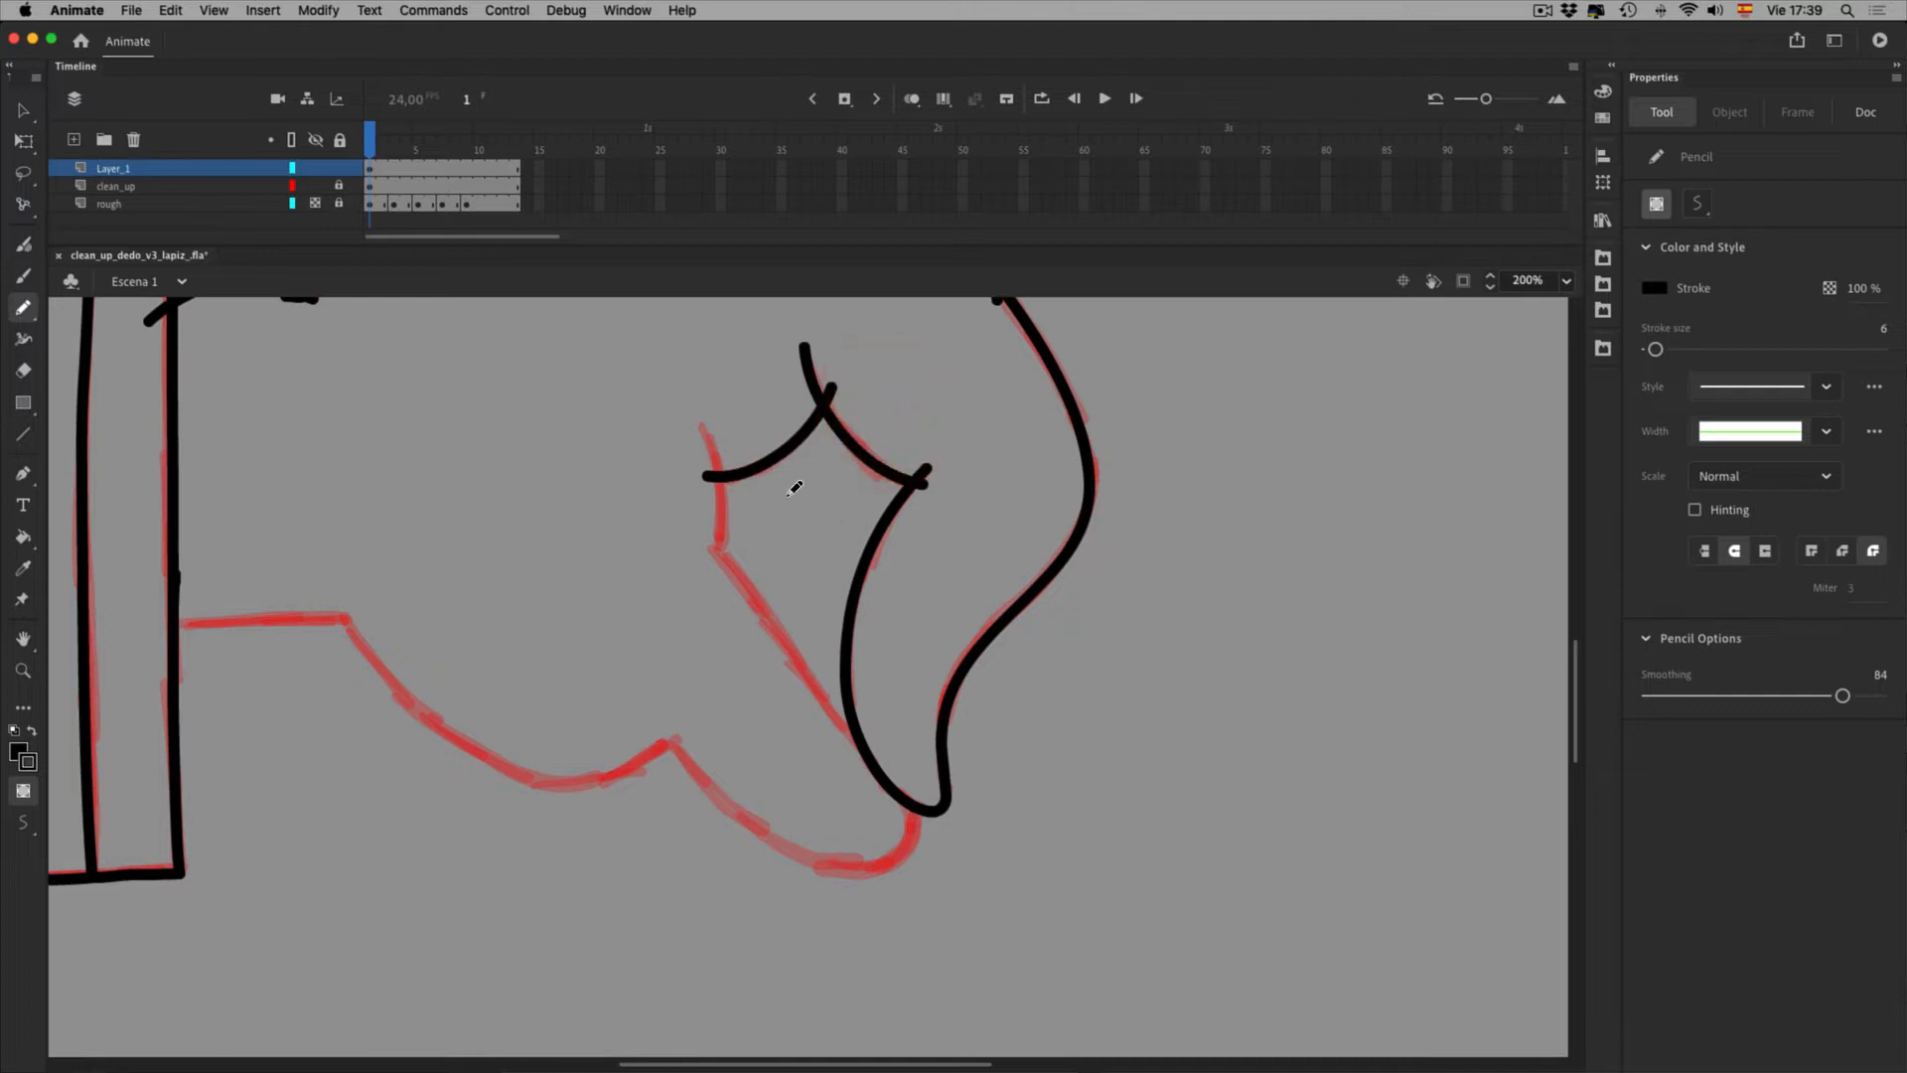
Trace another edge of the diamond finger fold in black pencil
drag(703, 409, 715, 565)
key(space)
drag(766, 657, 801, 501)
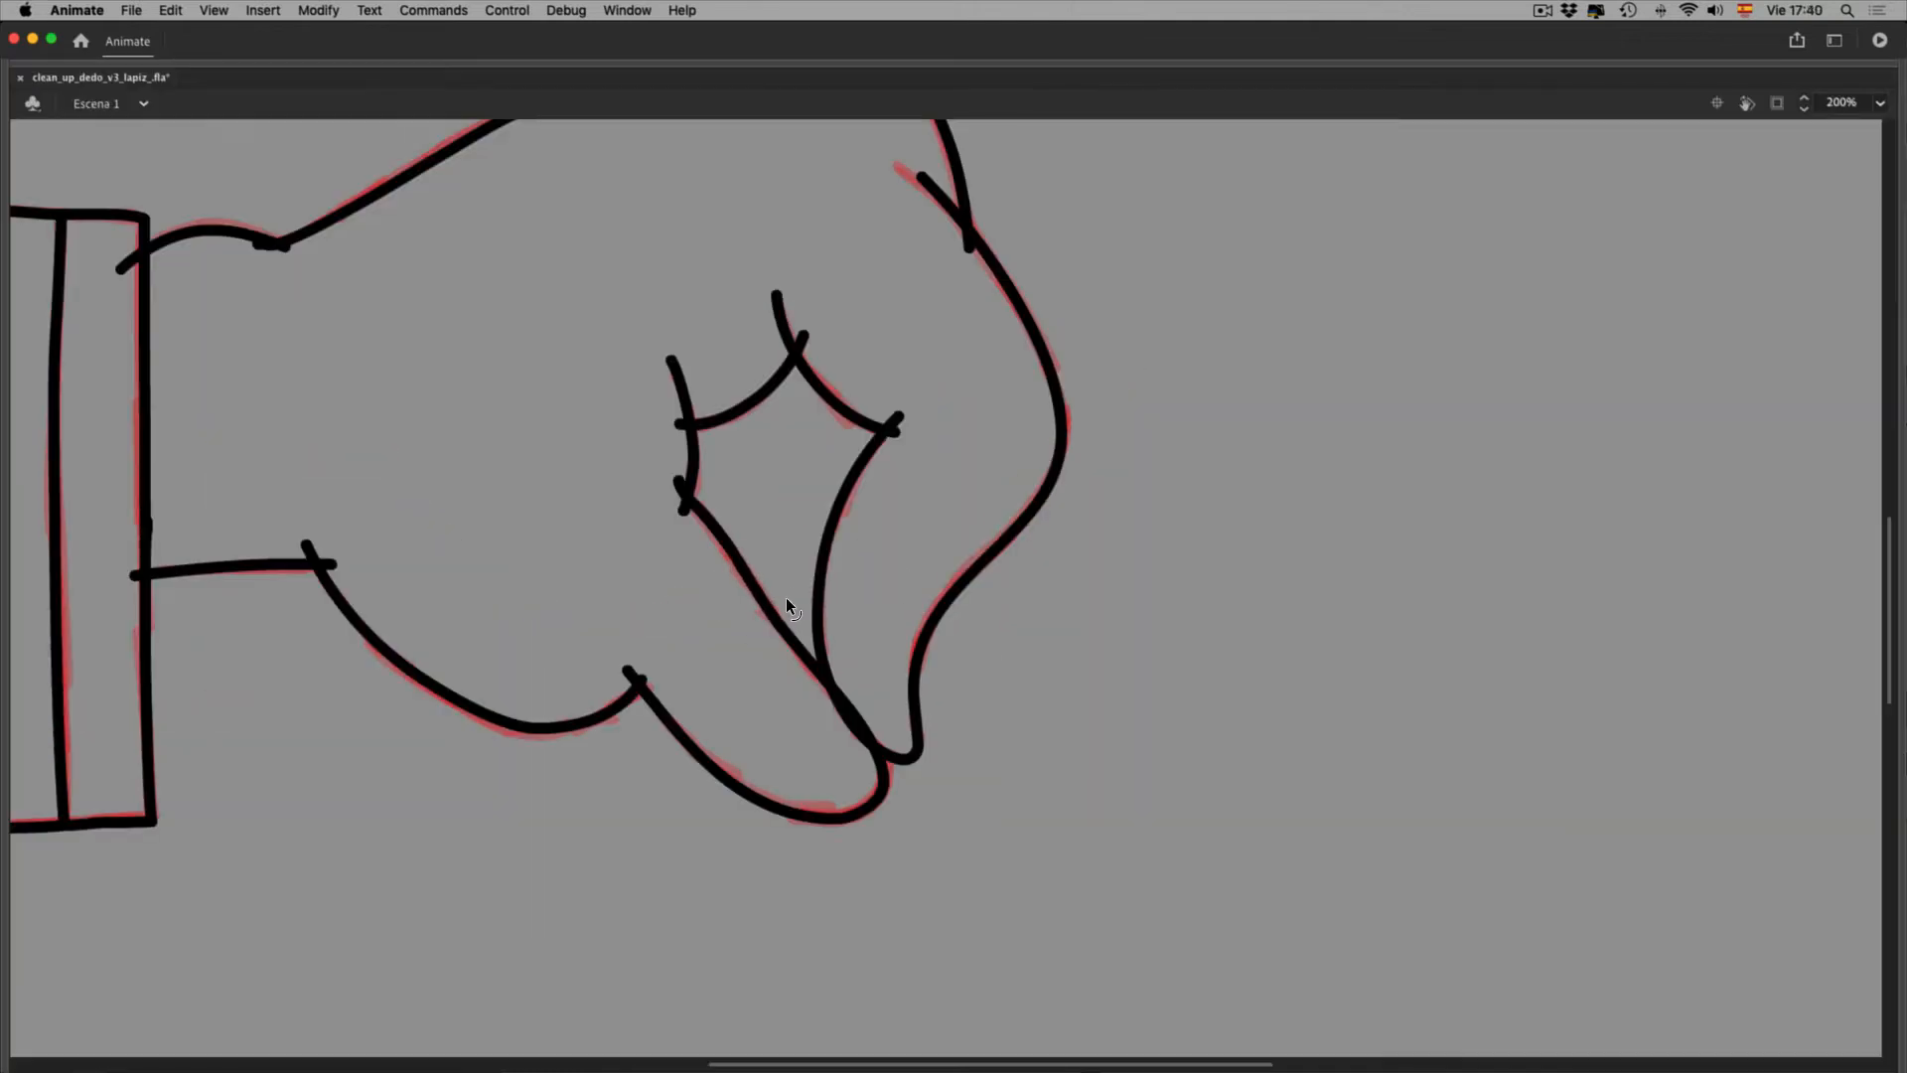
Delete four extra anchor points so the long diagonal fold stroke becomes straight
click(787, 600)
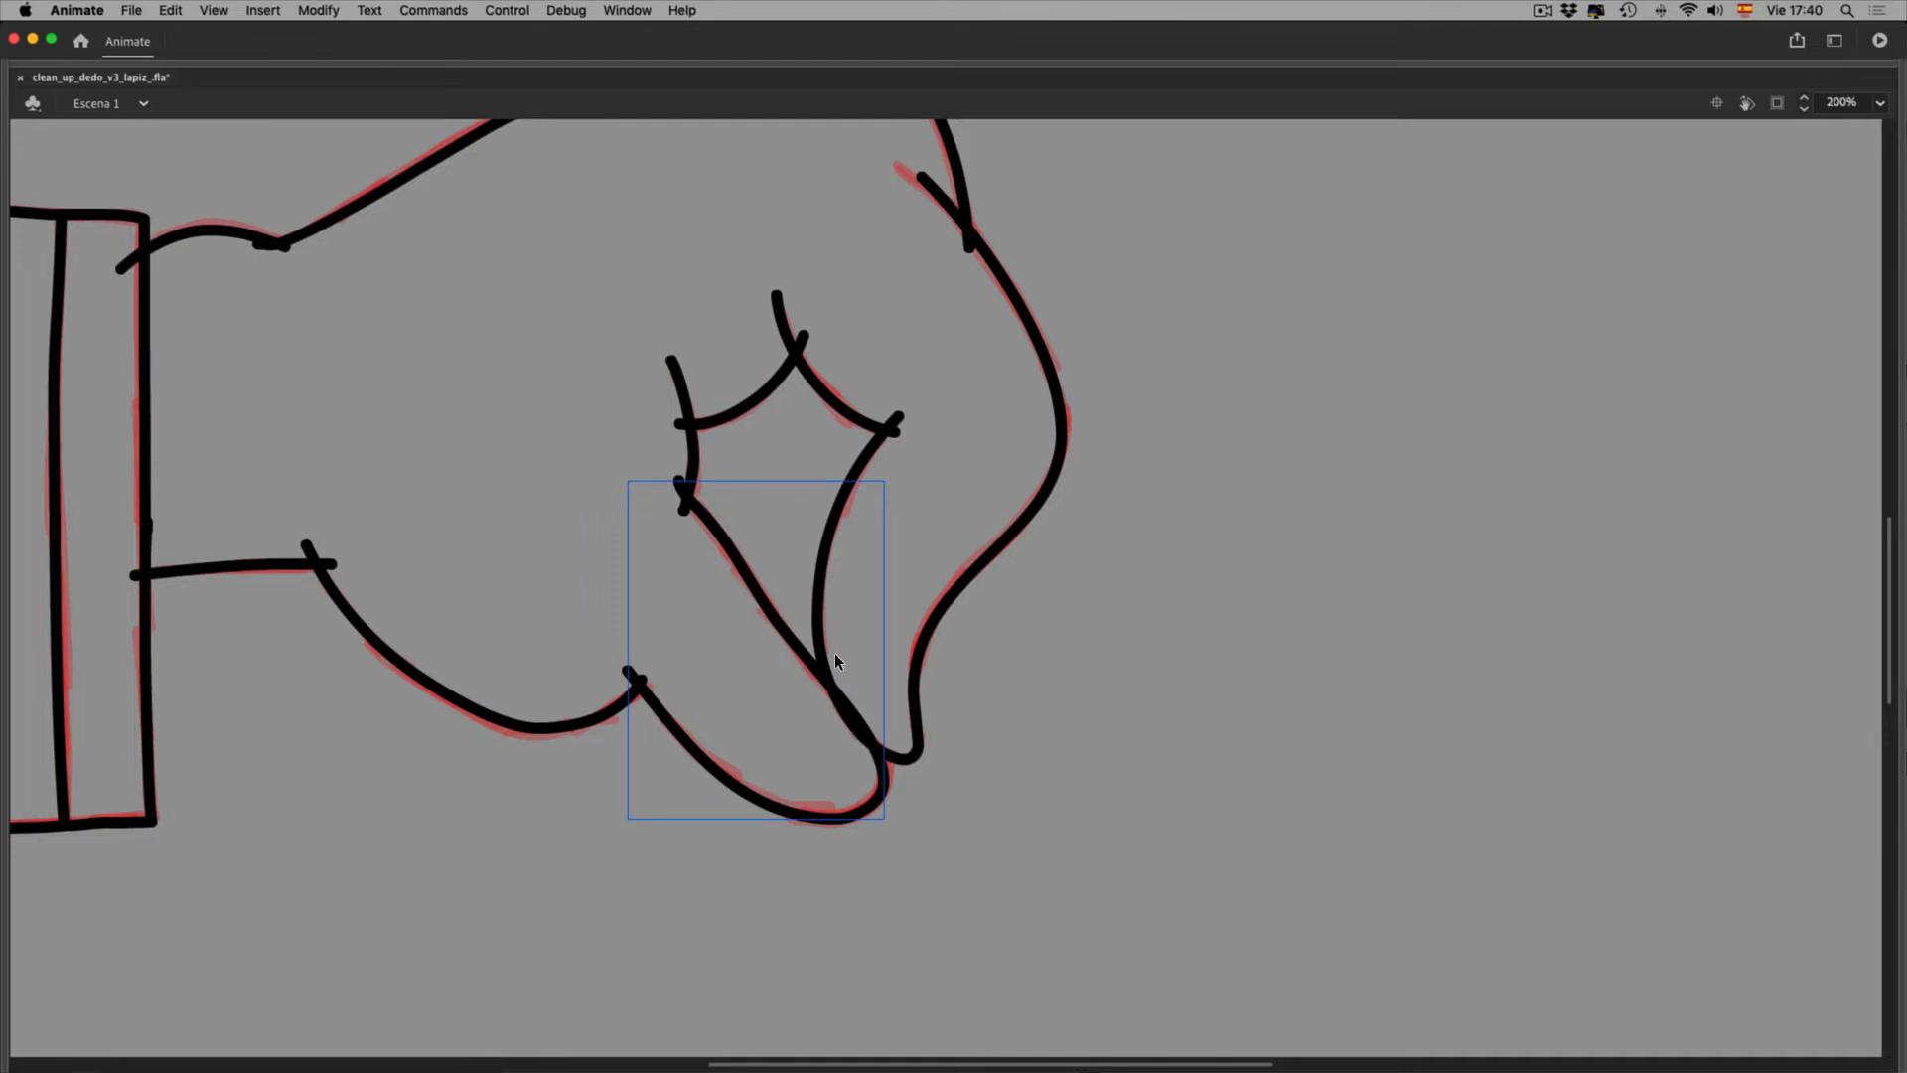
key(F4)
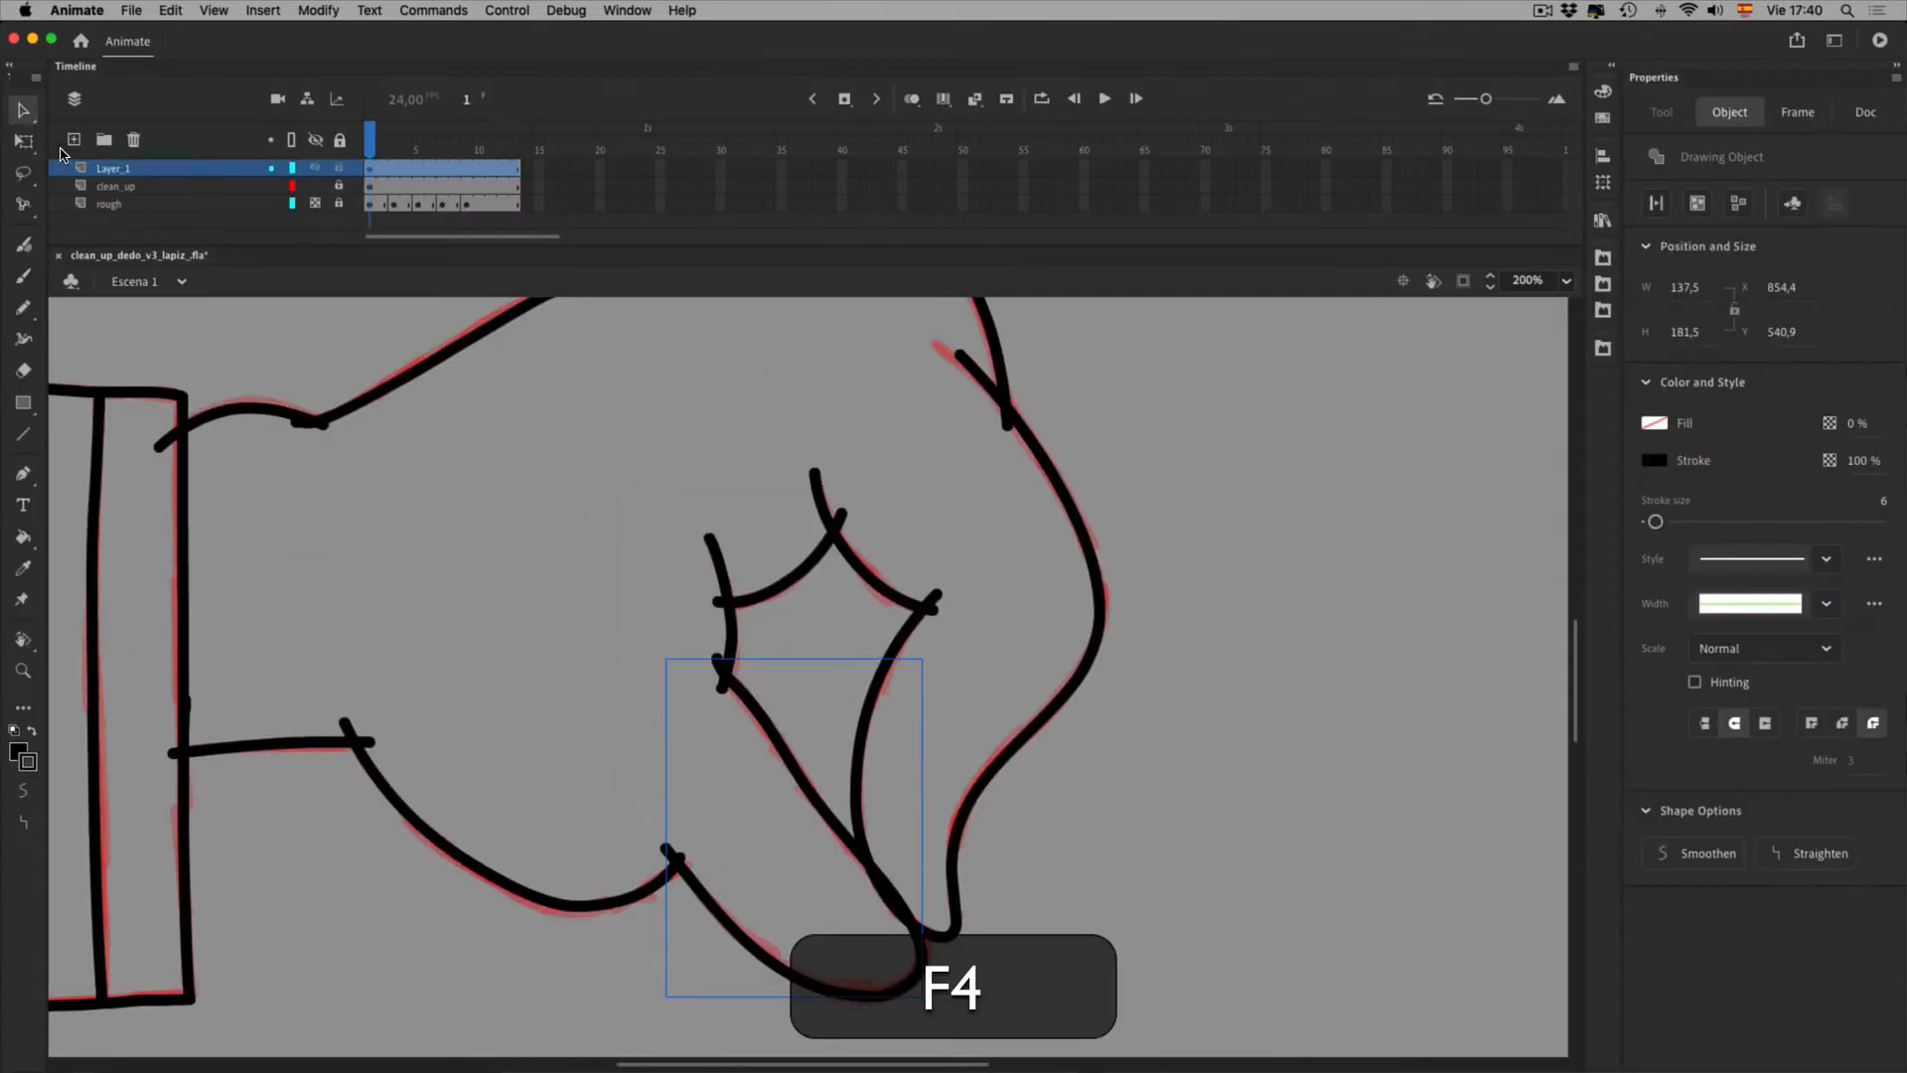
click(27, 120)
click(63, 140)
click(863, 842)
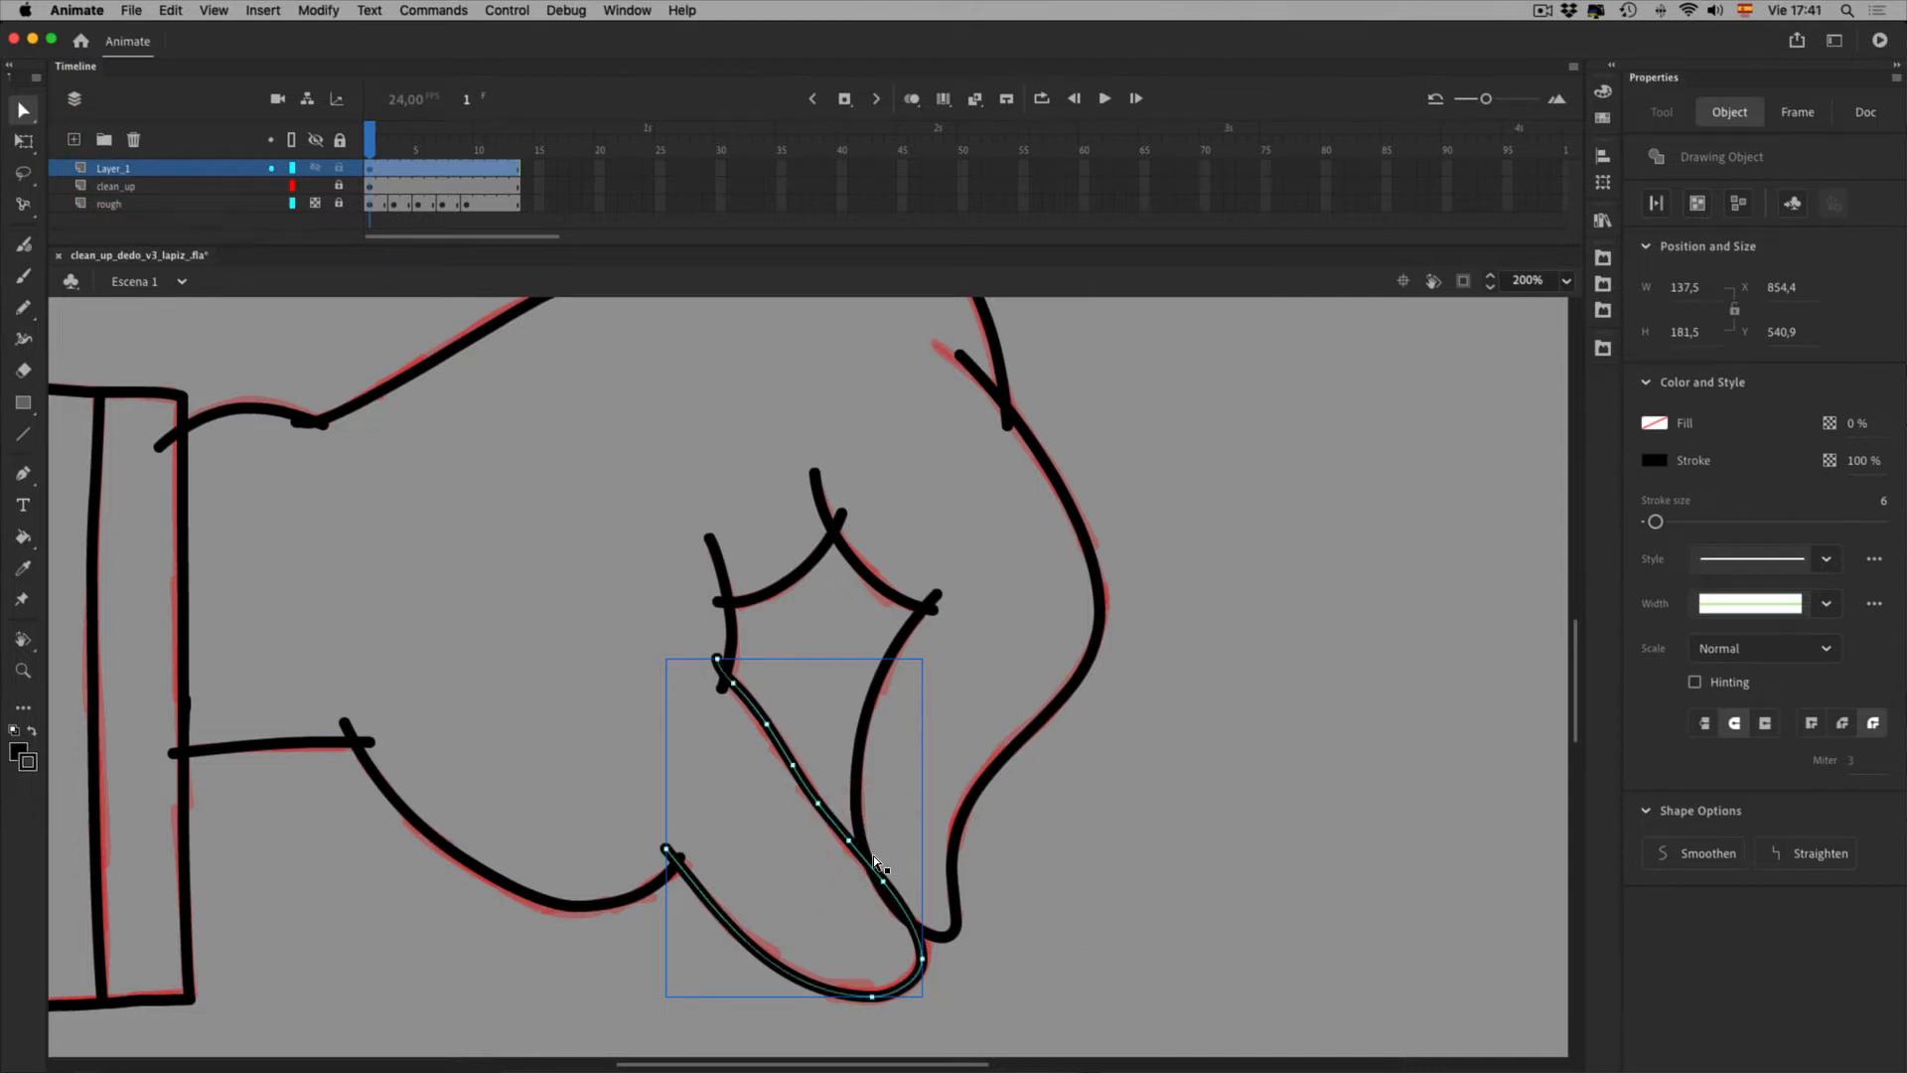
key(Delete)
click(851, 812)
key(Delete)
click(733, 682)
key(BackSpace)
click(849, 841)
key(BackSpace)
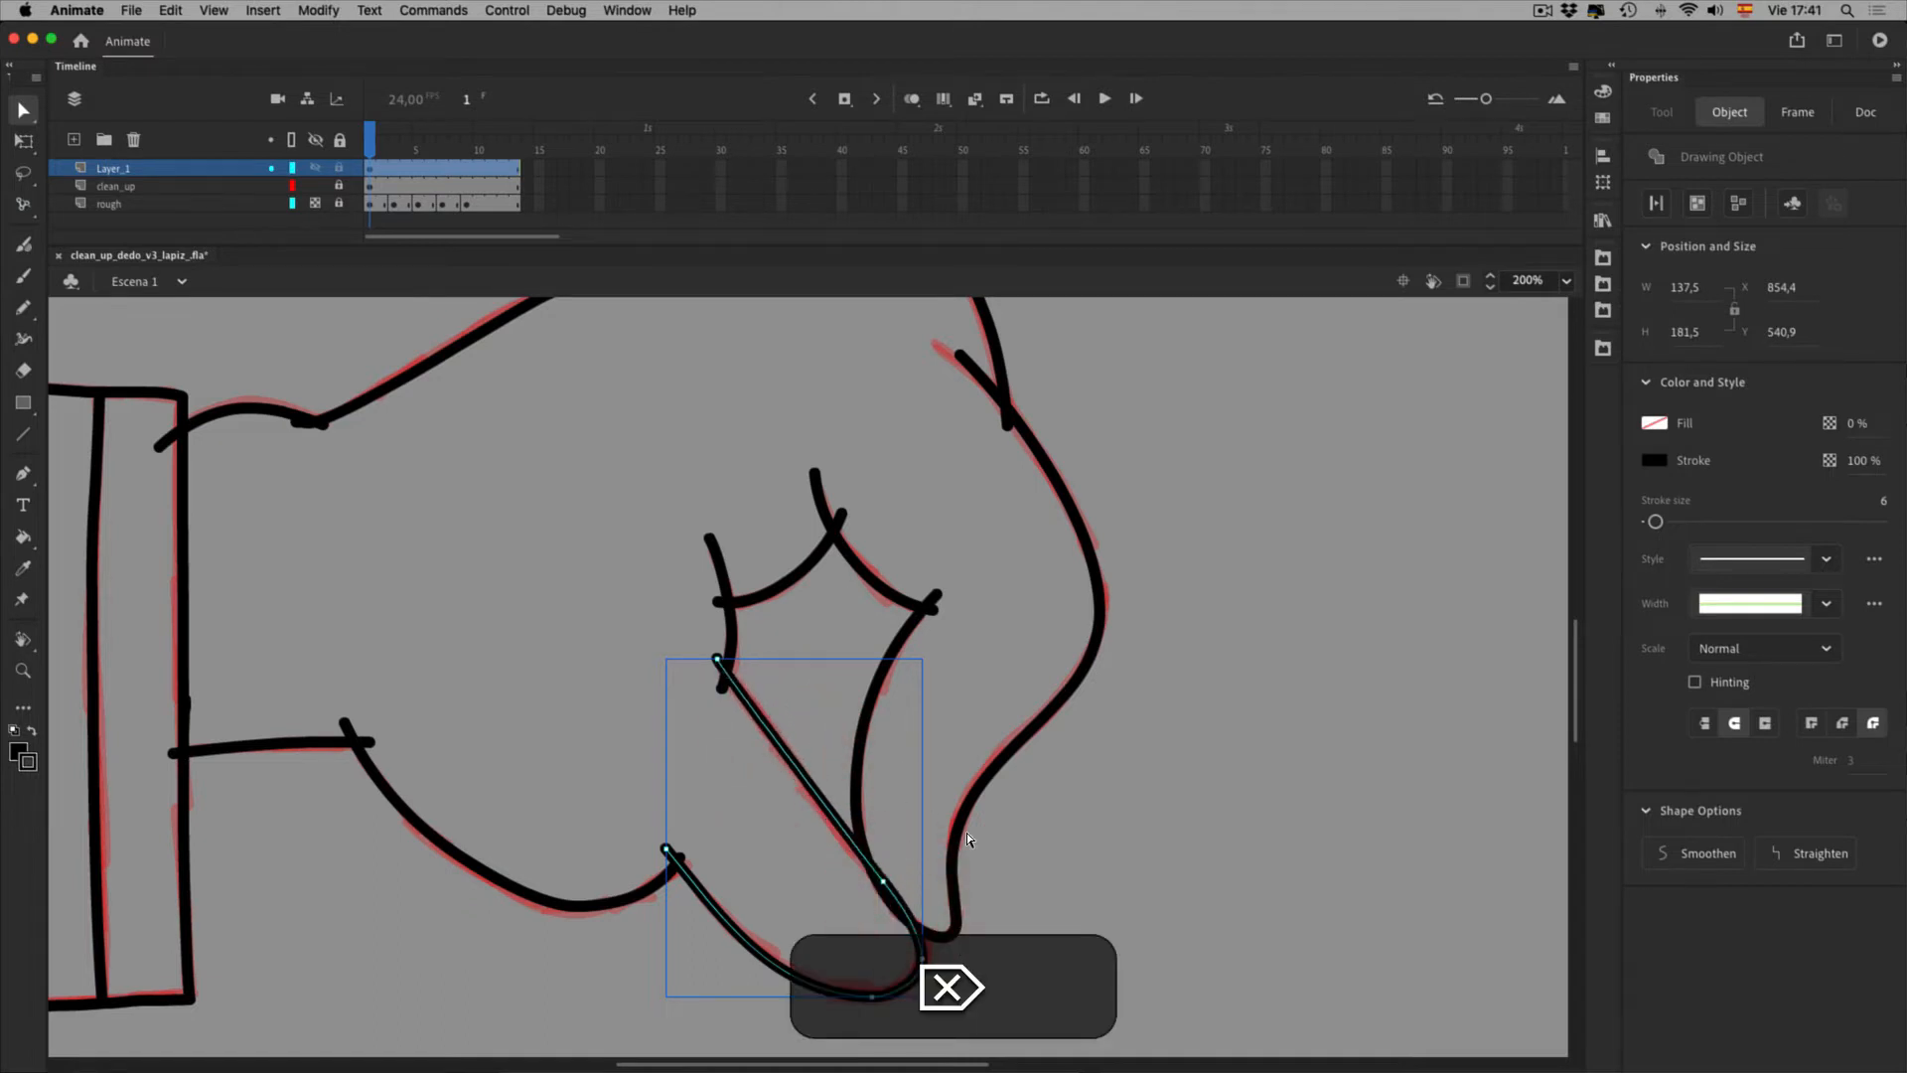
Adjust the bottom anchor's bend so the line meets the thumb tip cleanly
click(983, 1025)
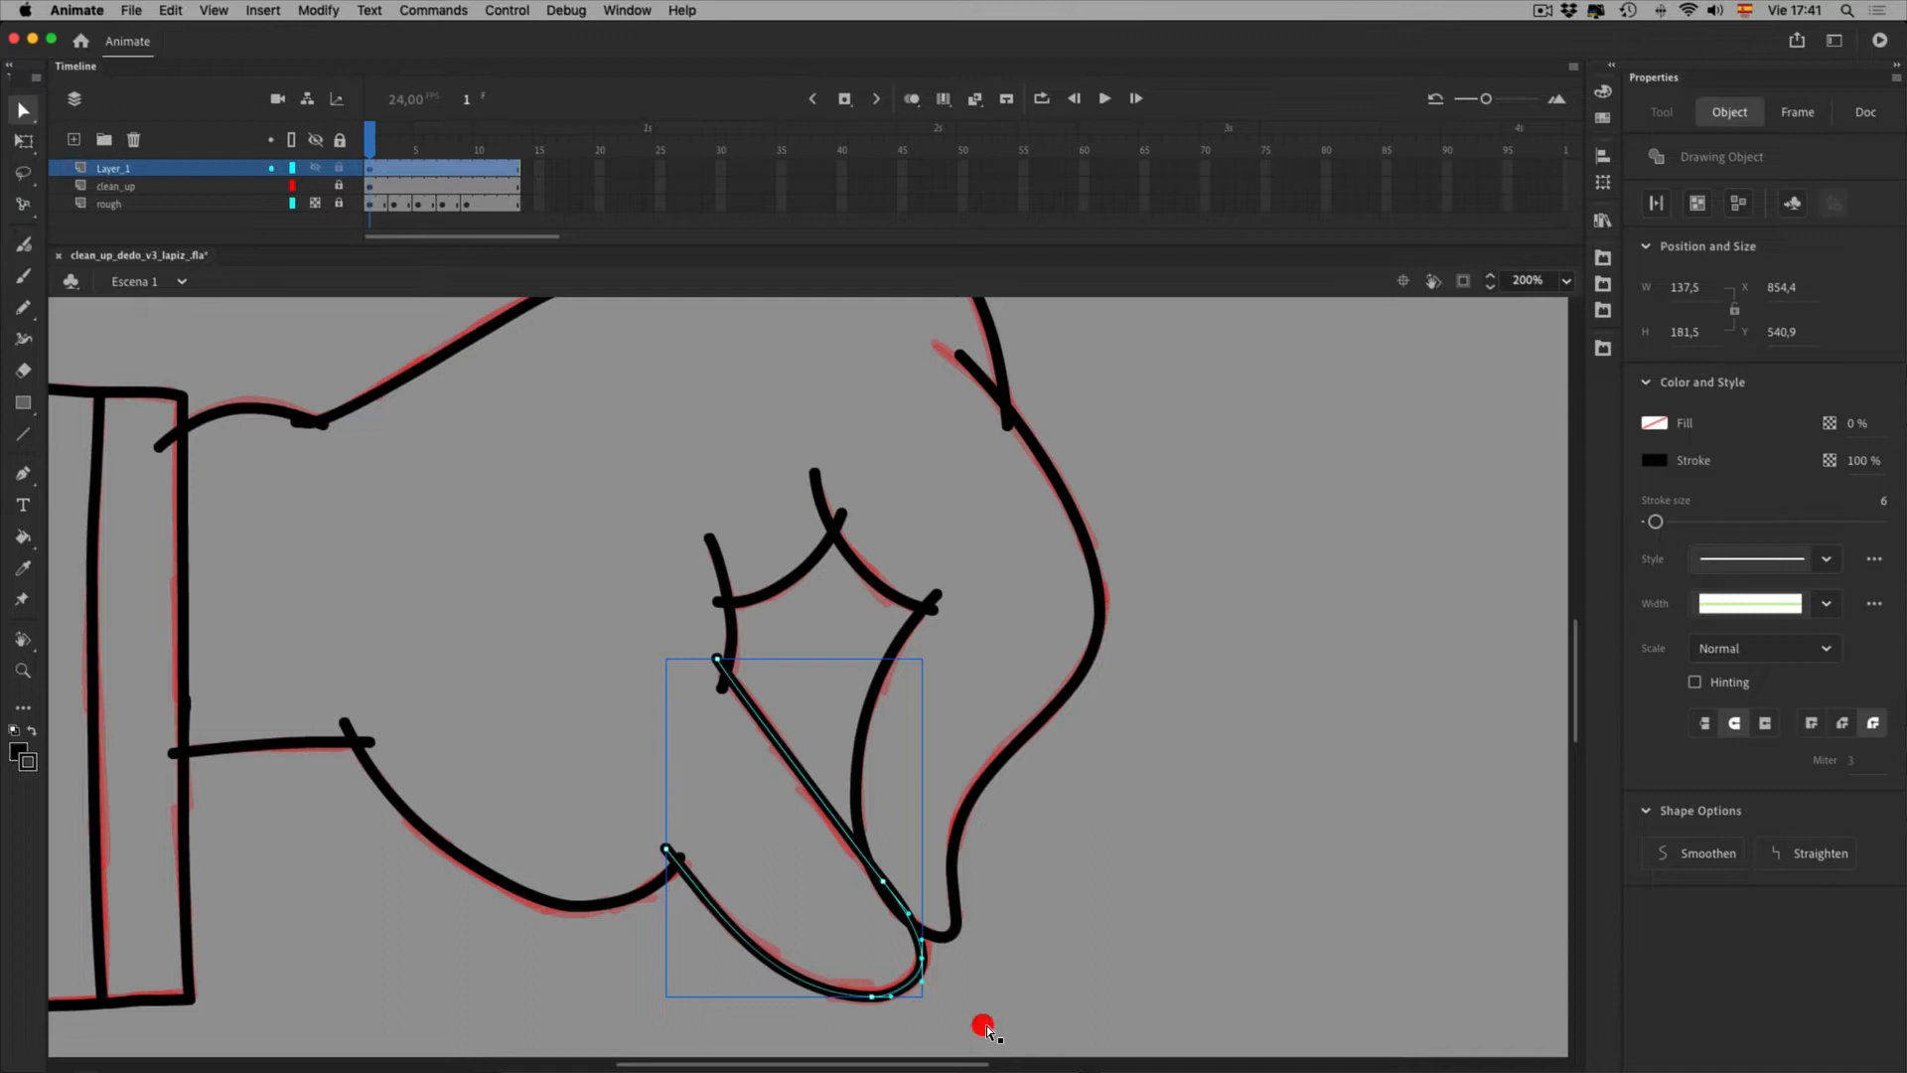
drag(989, 1000, 989, 1002)
key(v)
click(1177, 998)
drag(989, 1018, 986, 1014)
key(space)
drag(1265, 866, 1298, 892)
key(ctrl+2)
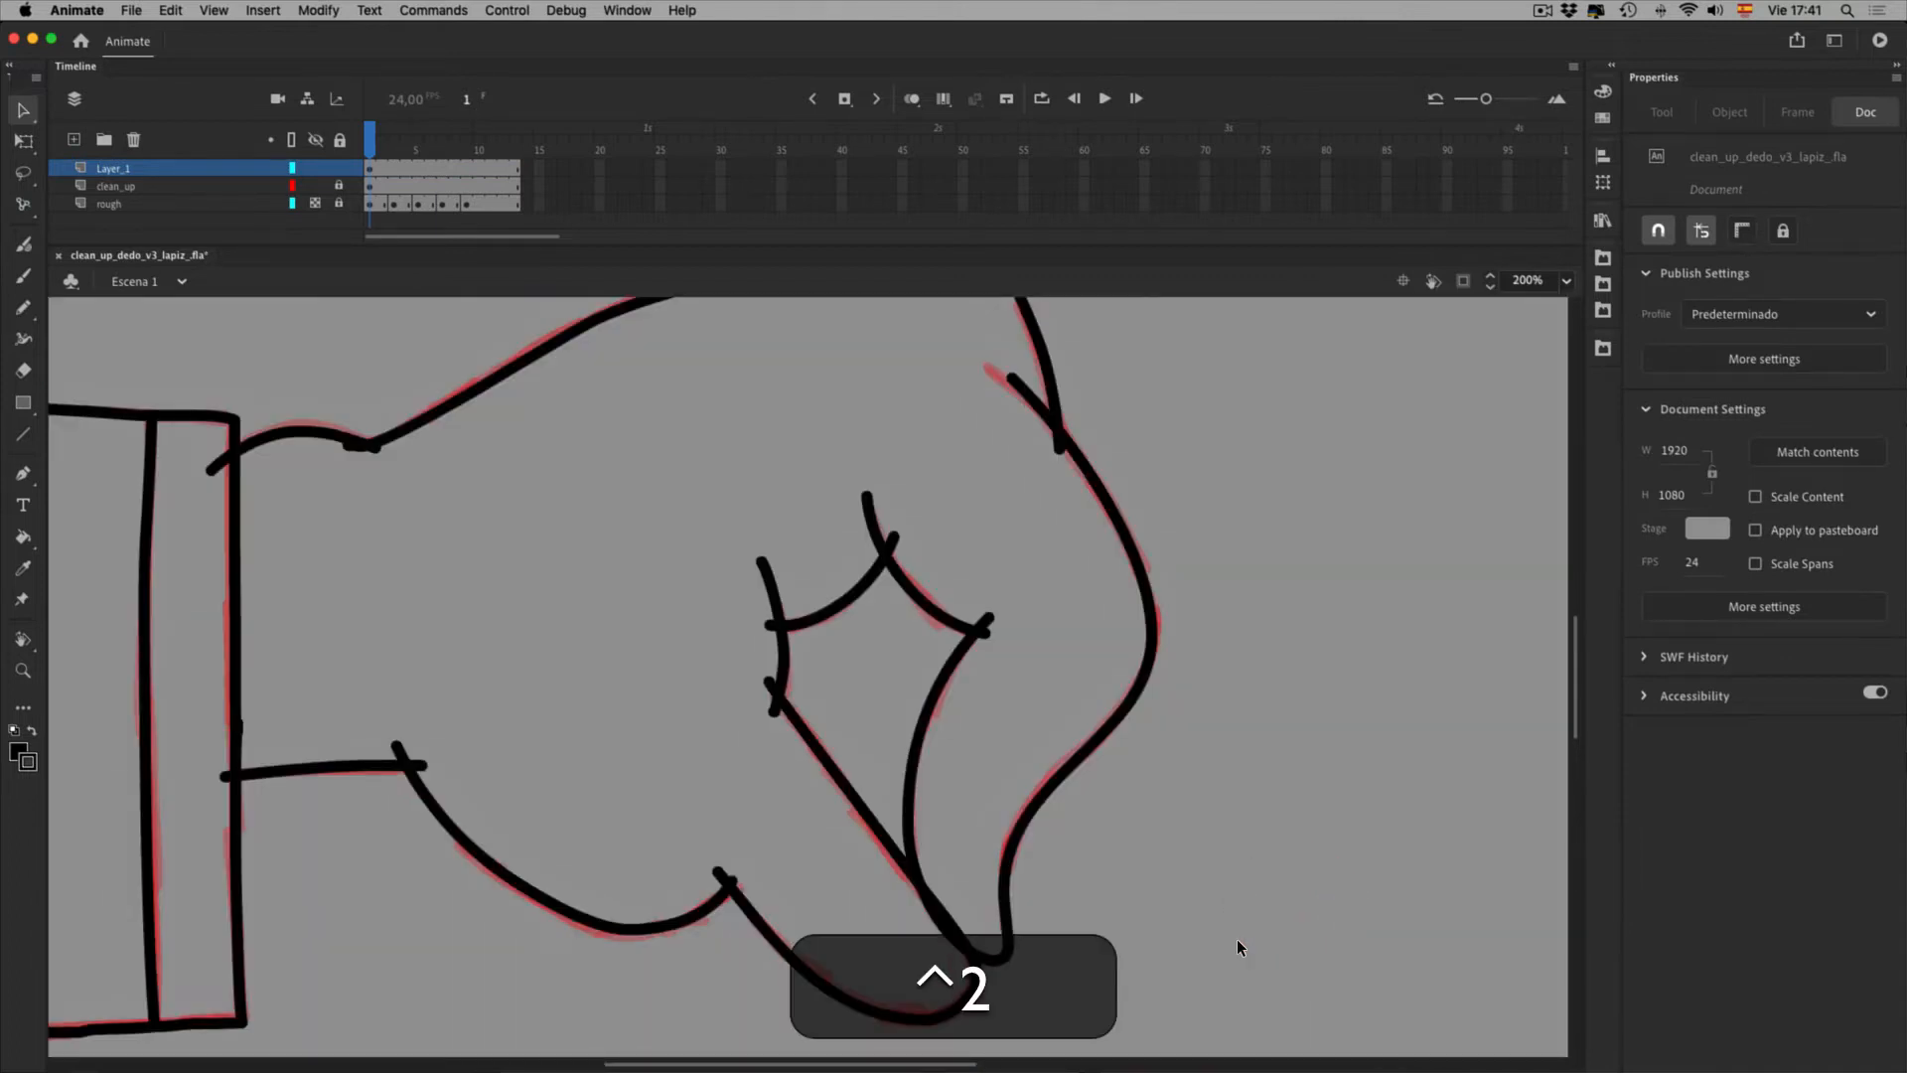
Fit the stage, set the red rough layer to faint, and marquee-select all black hand strokes
key(ctrl+0)
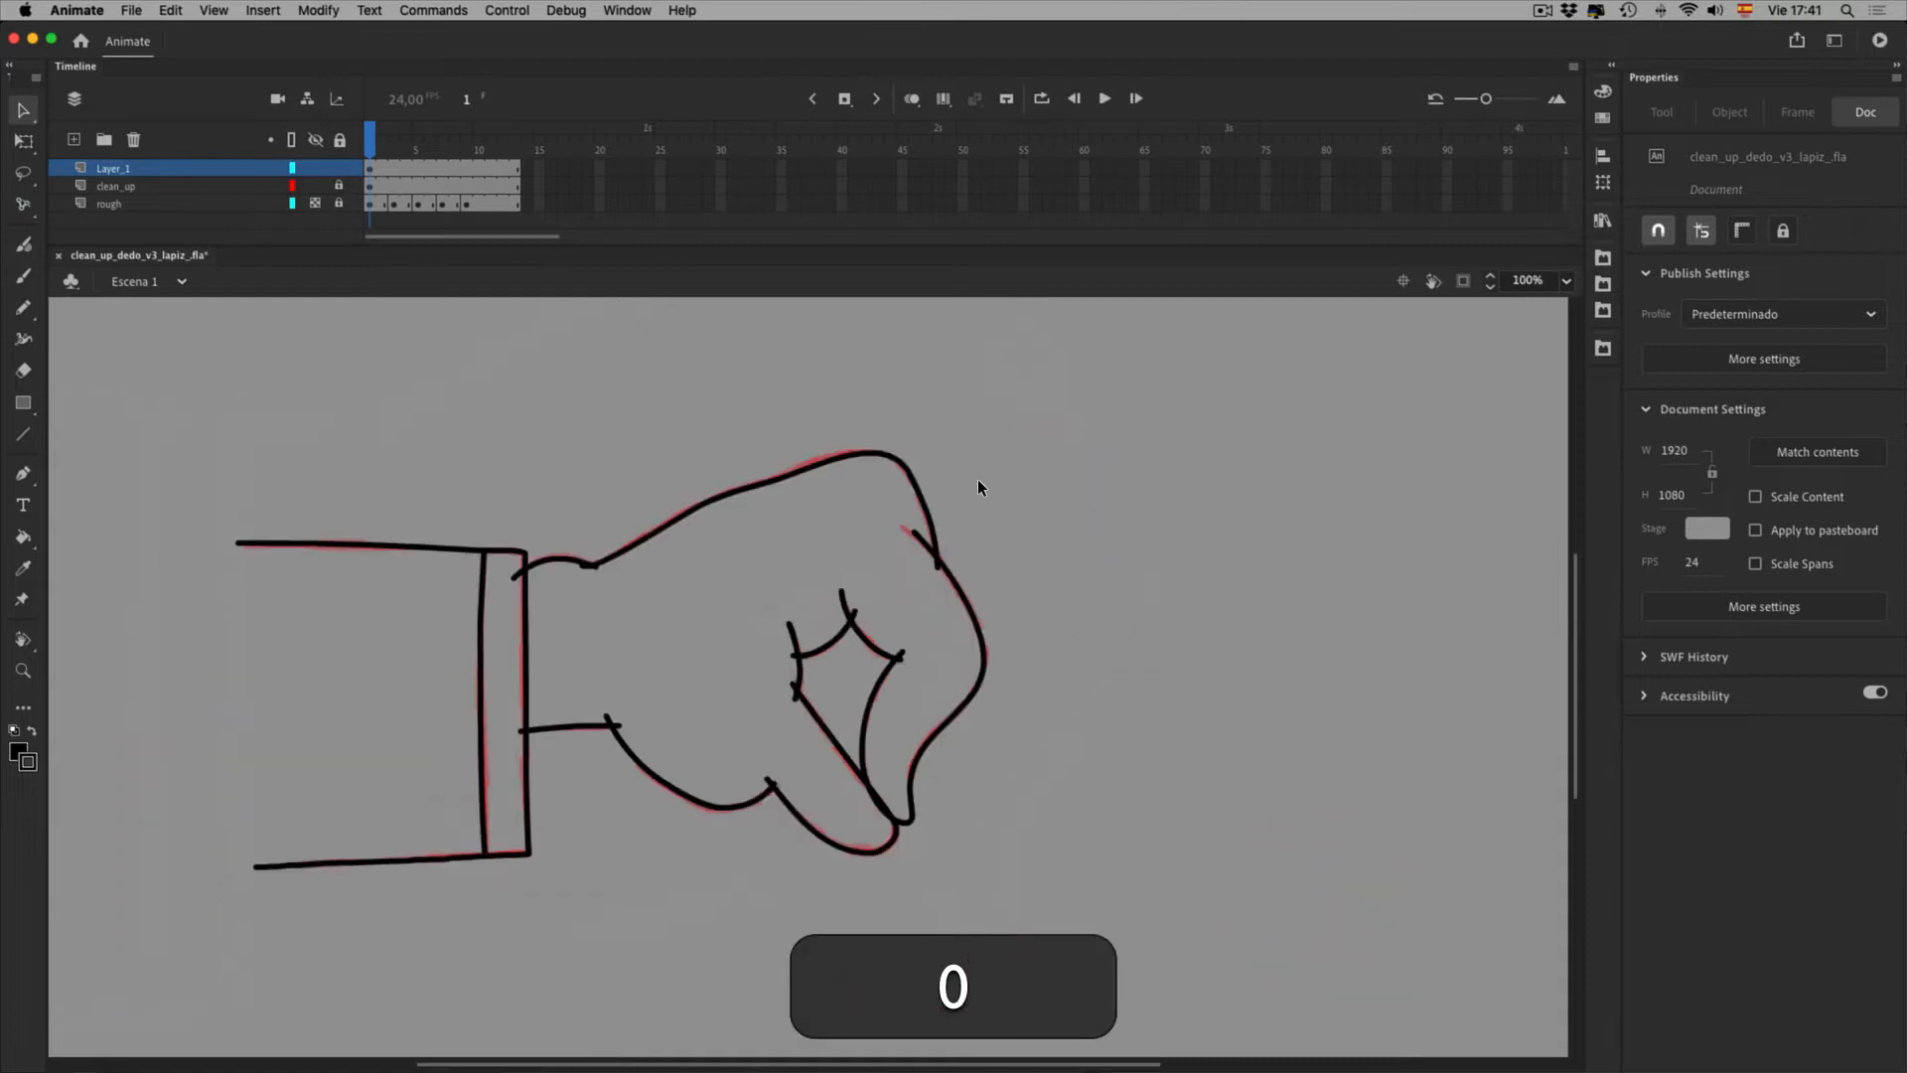
click(315, 204)
click(316, 204)
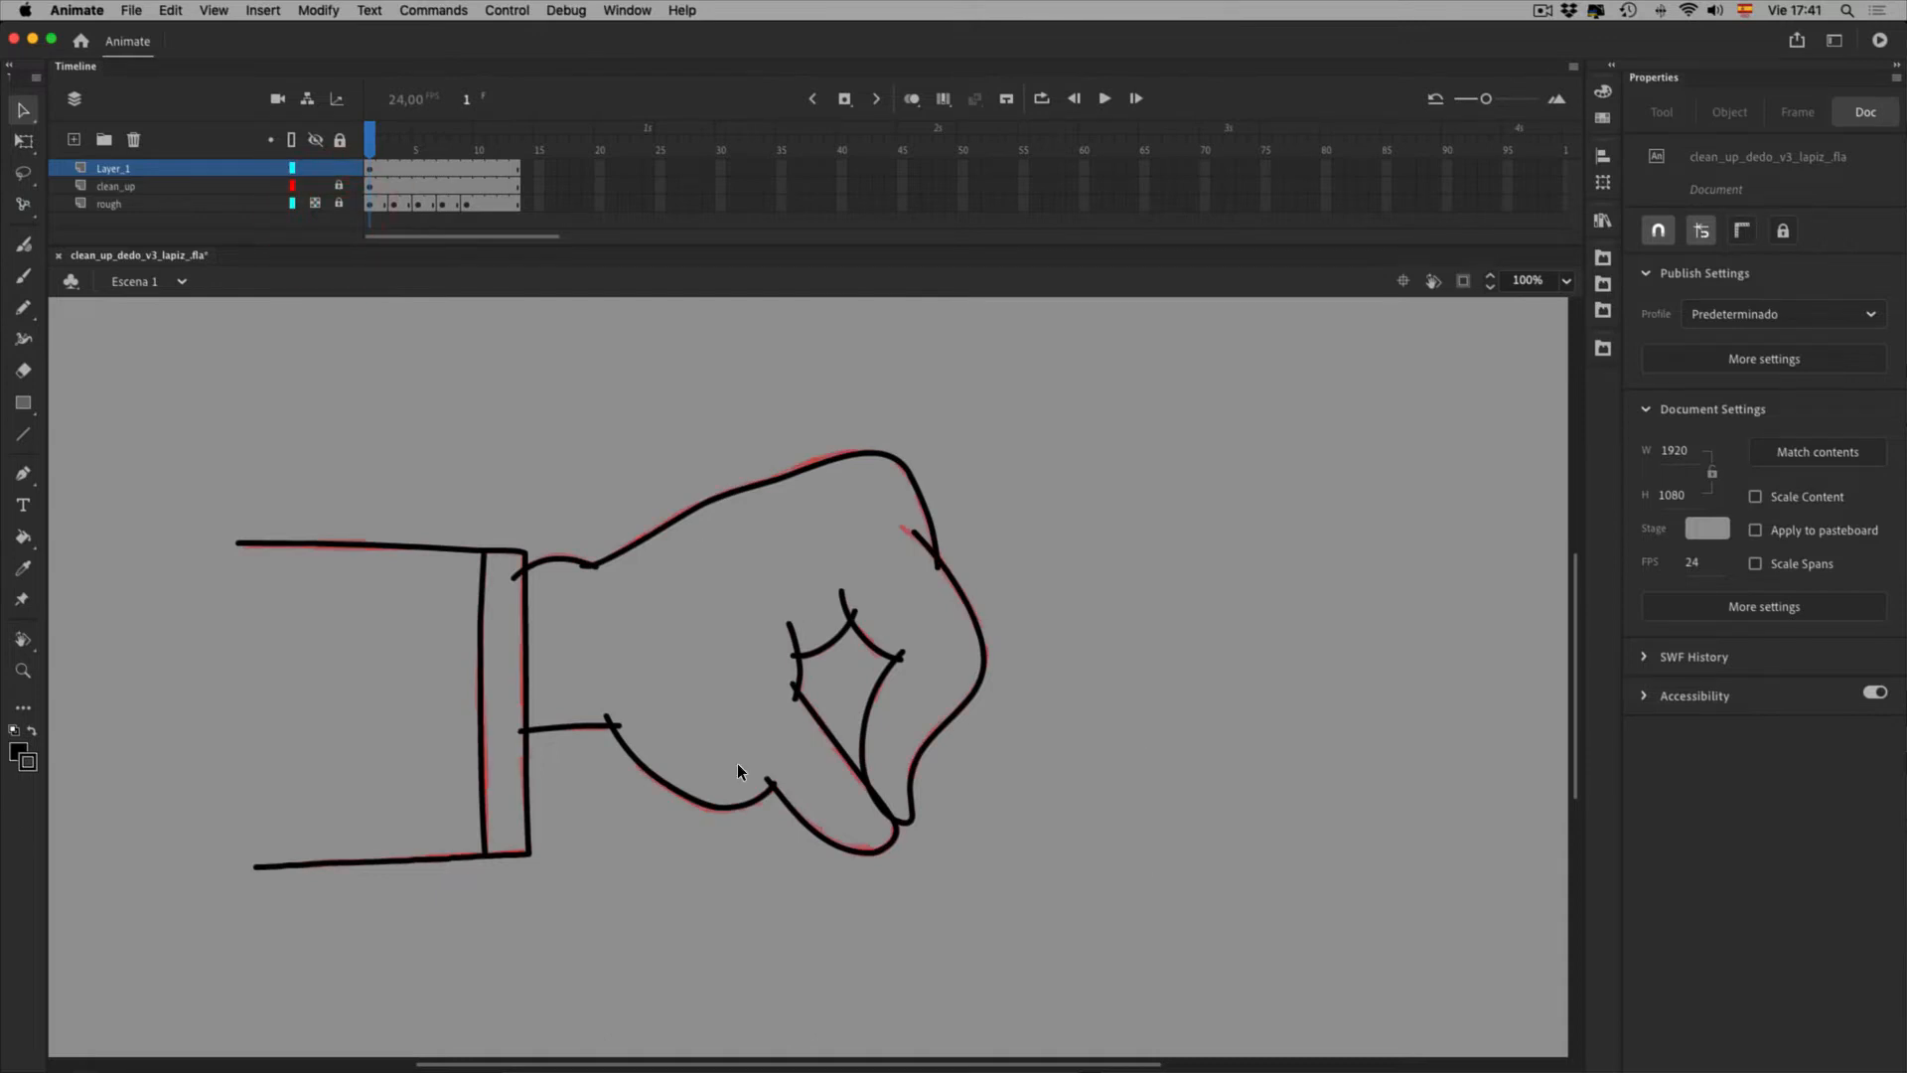
mouse_move(581, 413)
mouse_down()
mouse_move(969, 897)
mouse_move(1120, 955)
mouse_up()
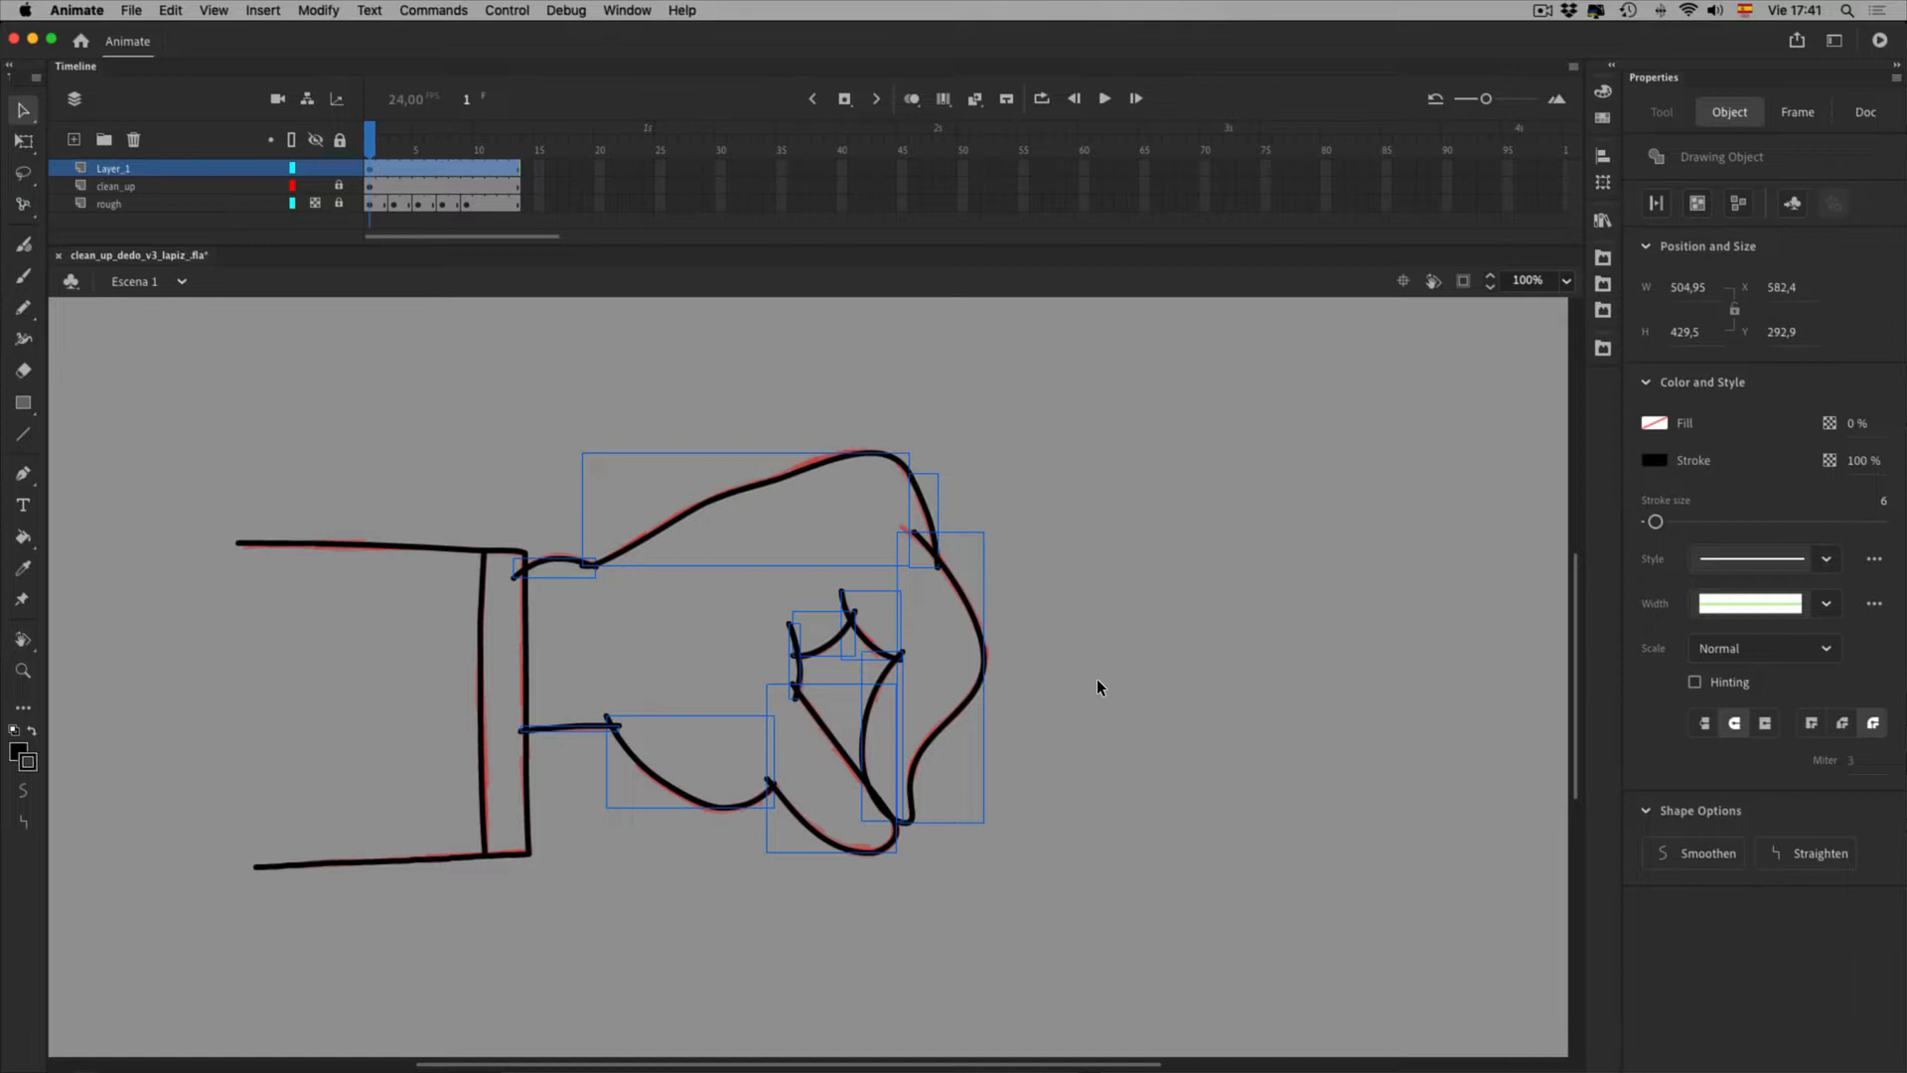
Scrub through the rough's frames and land on frame 9 with the pointing hand
click(497, 177)
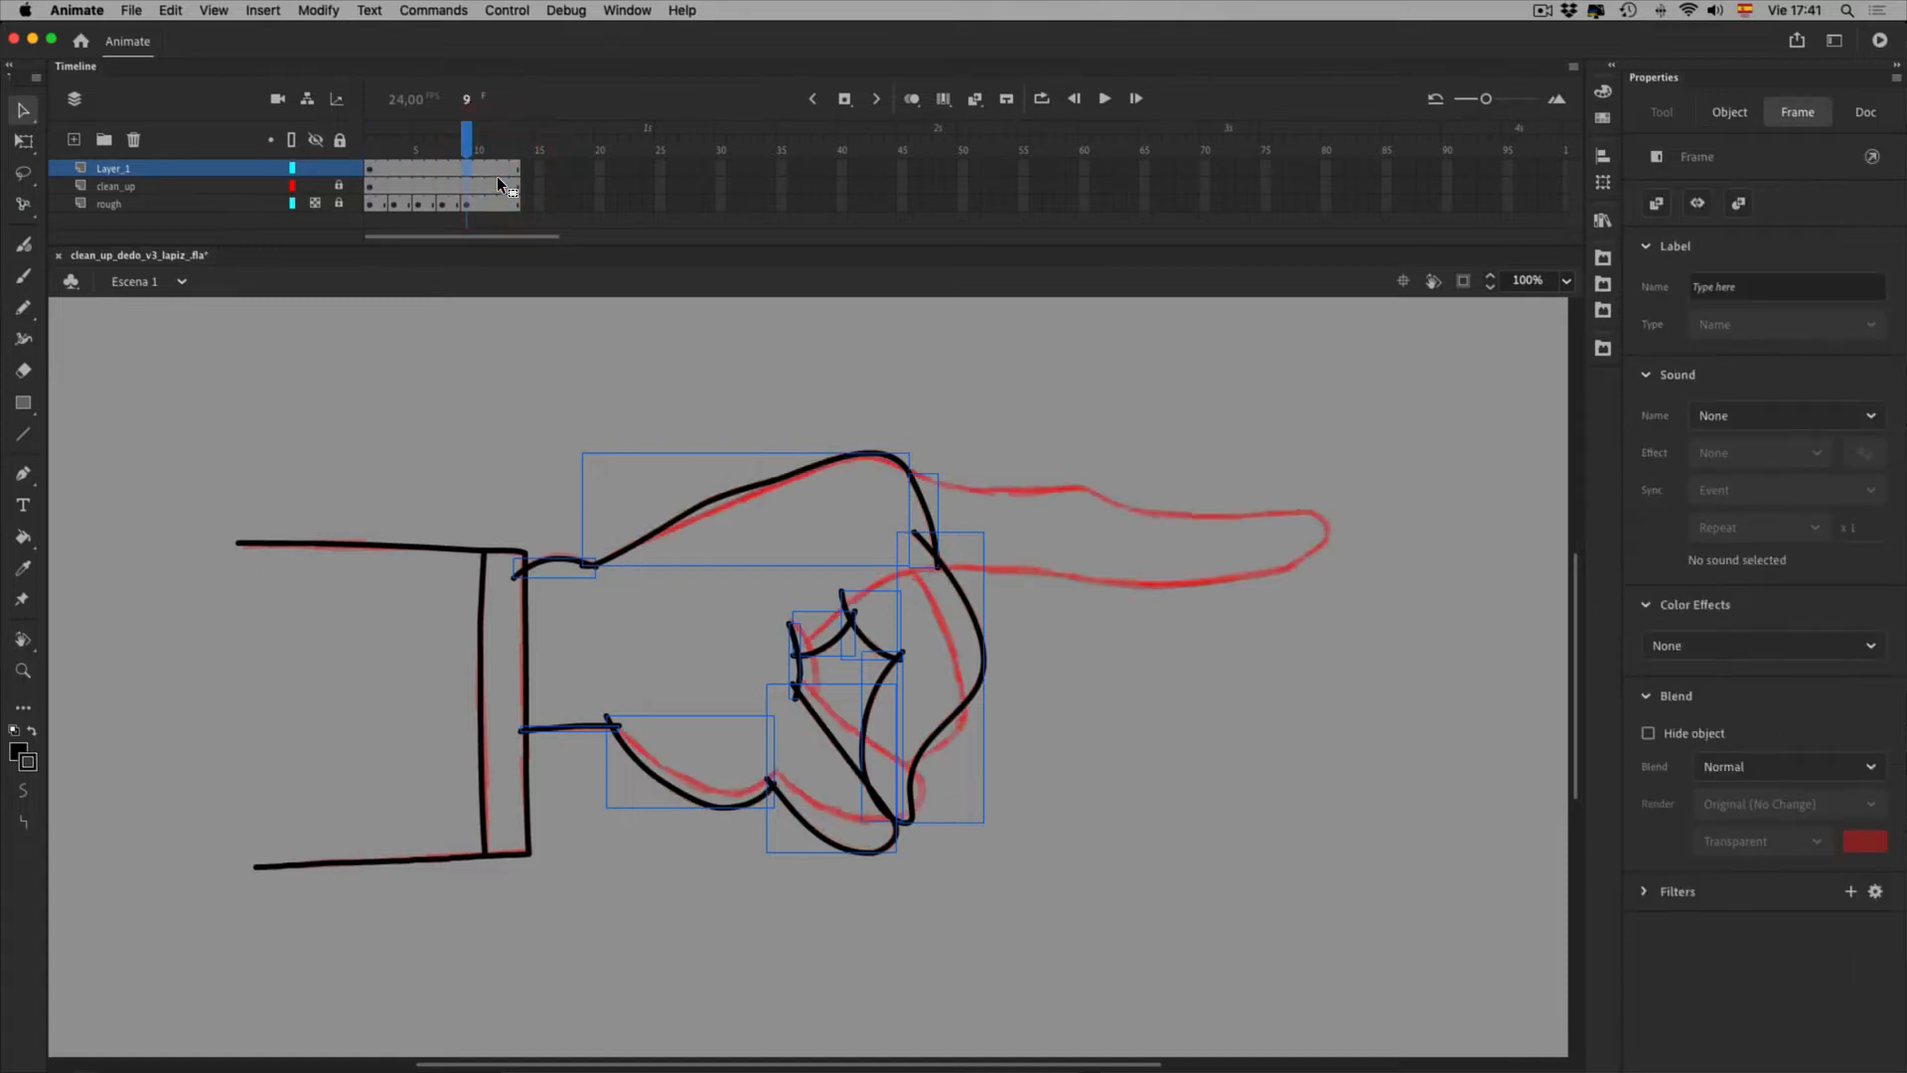
click(401, 180)
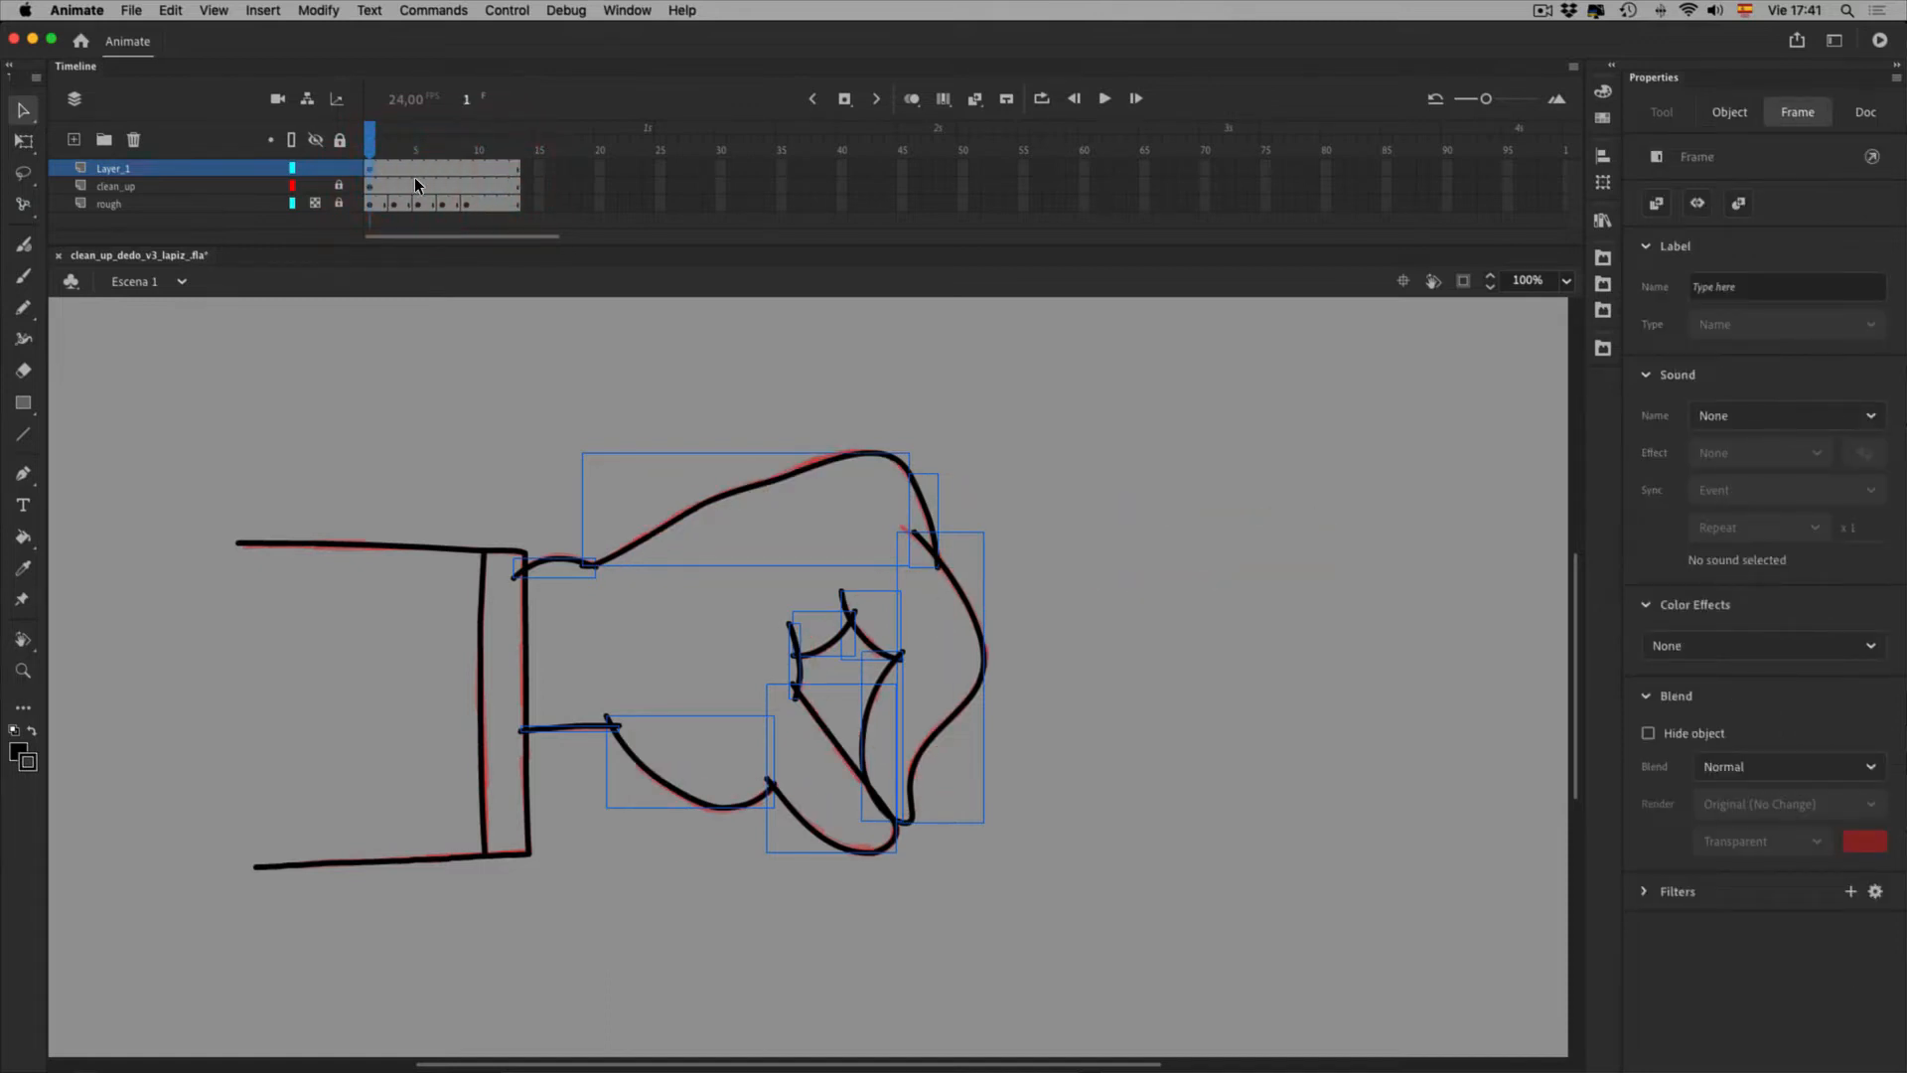
click(421, 180)
click(447, 178)
click(471, 179)
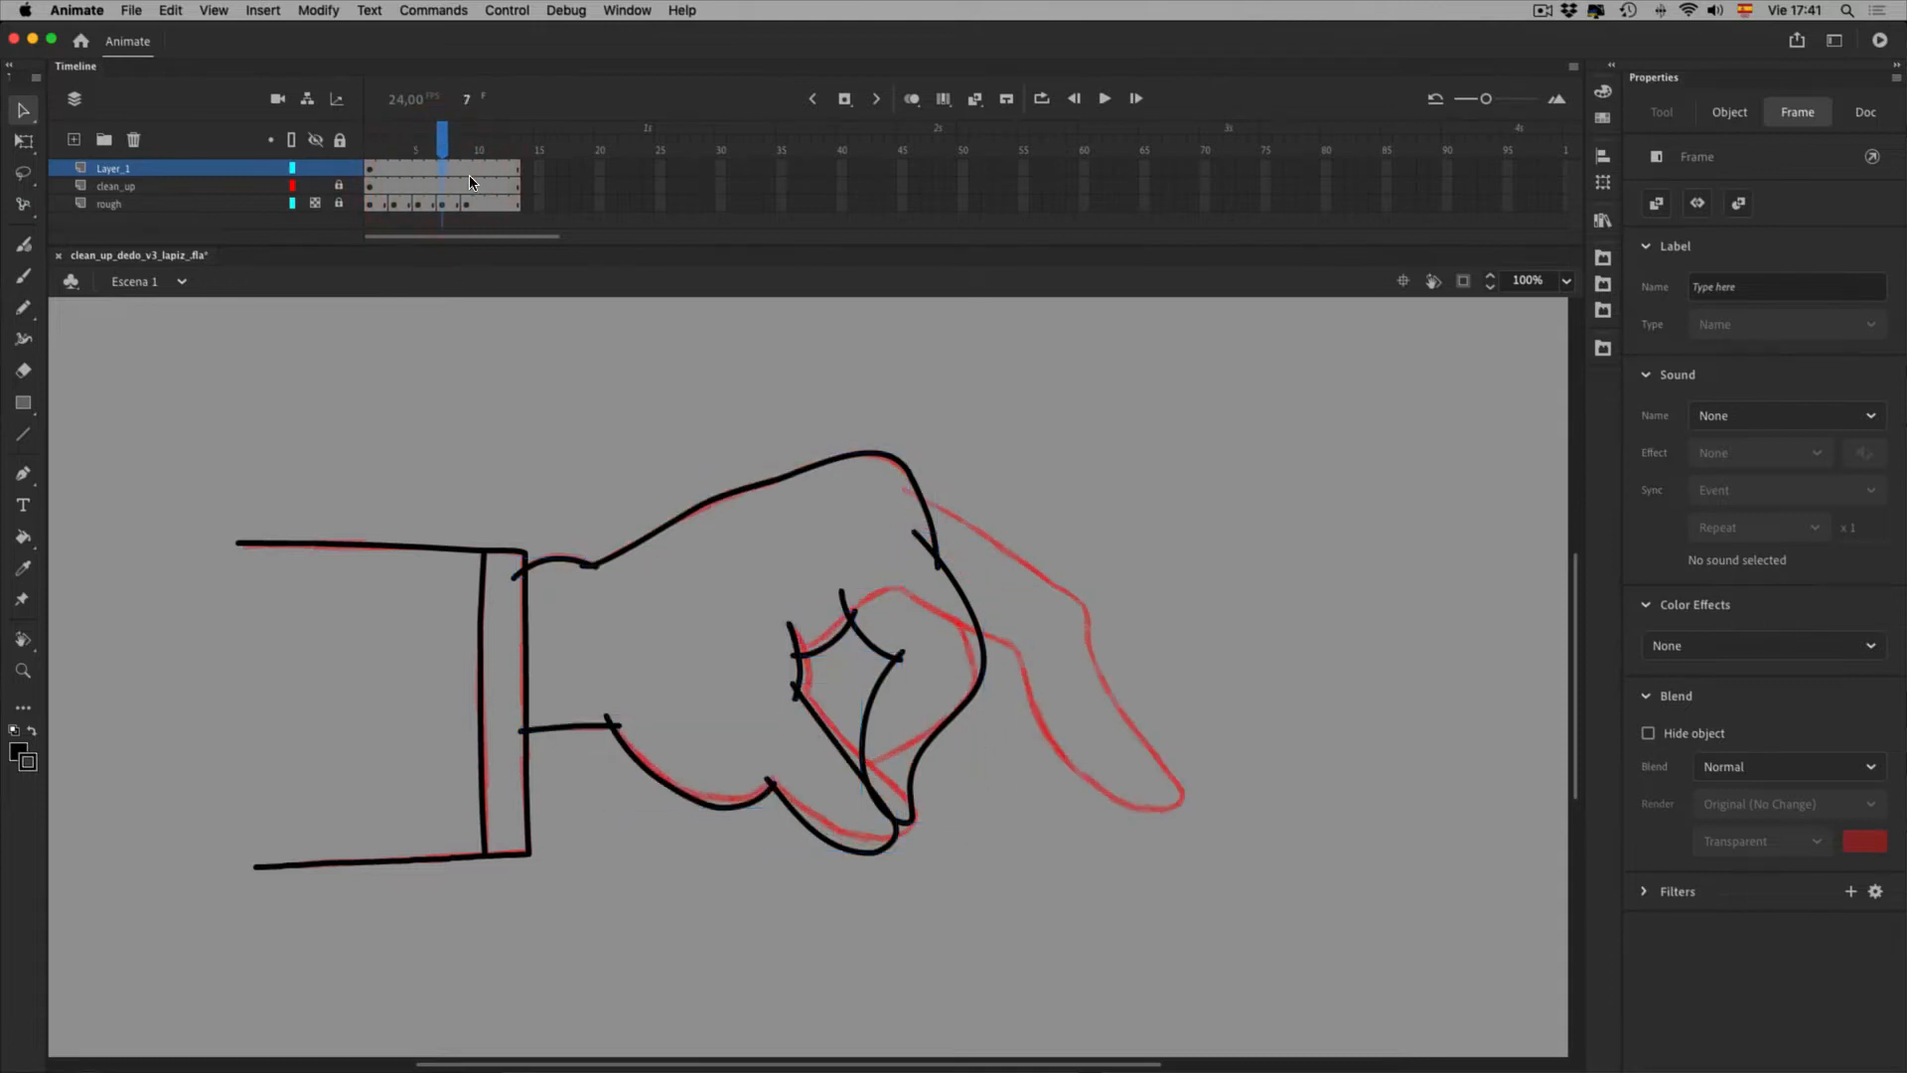
click(497, 179)
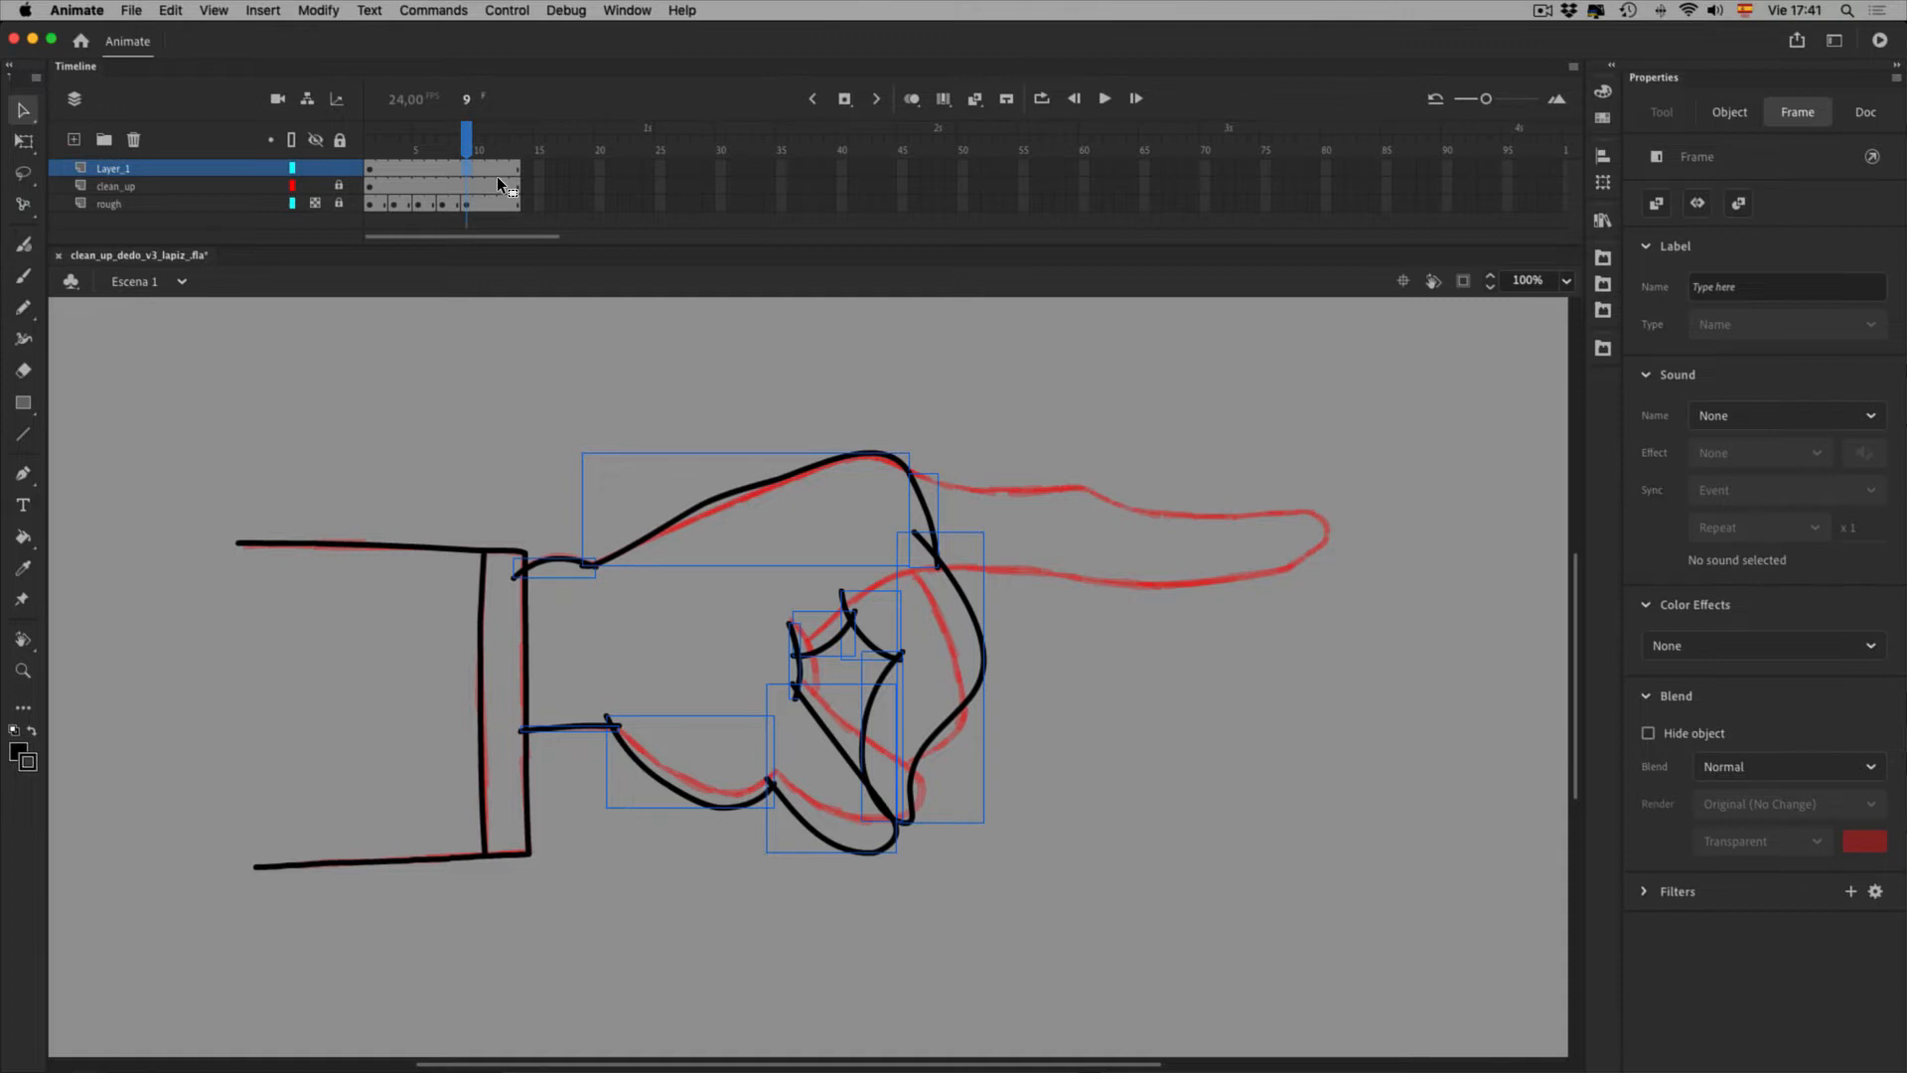
Insert a keyframe at frame 9 on Layer_1 and delete its top hand outline stroke
key(F6)
click(872, 437)
click(914, 476)
key(BackSpace)
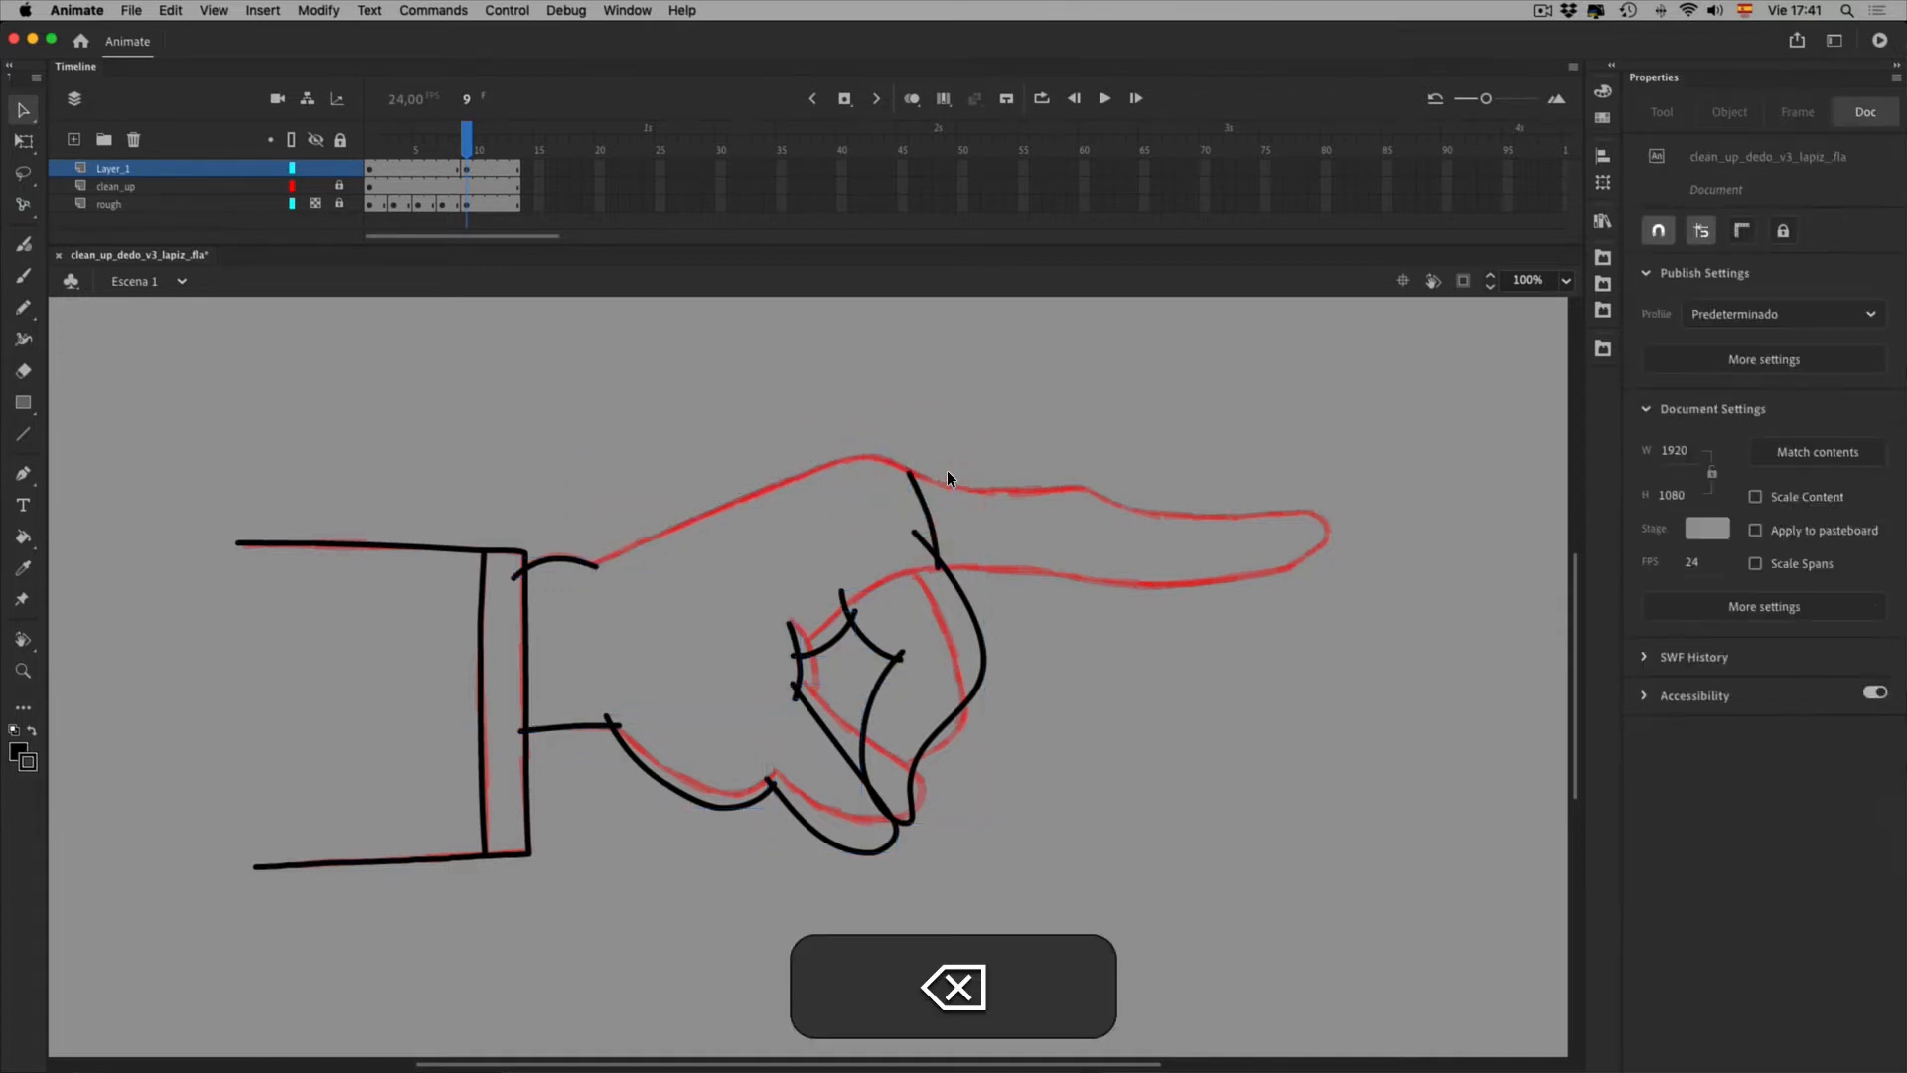
Delete the knuckle stroke and all folded-finger strokes from frame 9
click(860, 698)
key(BackSpace)
drag(839, 469, 1085, 733)
key(BackSpace)
Rotate the thumb and palm strokes counter-clockwise around a pivot snapped to the wrist
drag(743, 661, 943, 902)
shift+click(765, 856)
key(q)
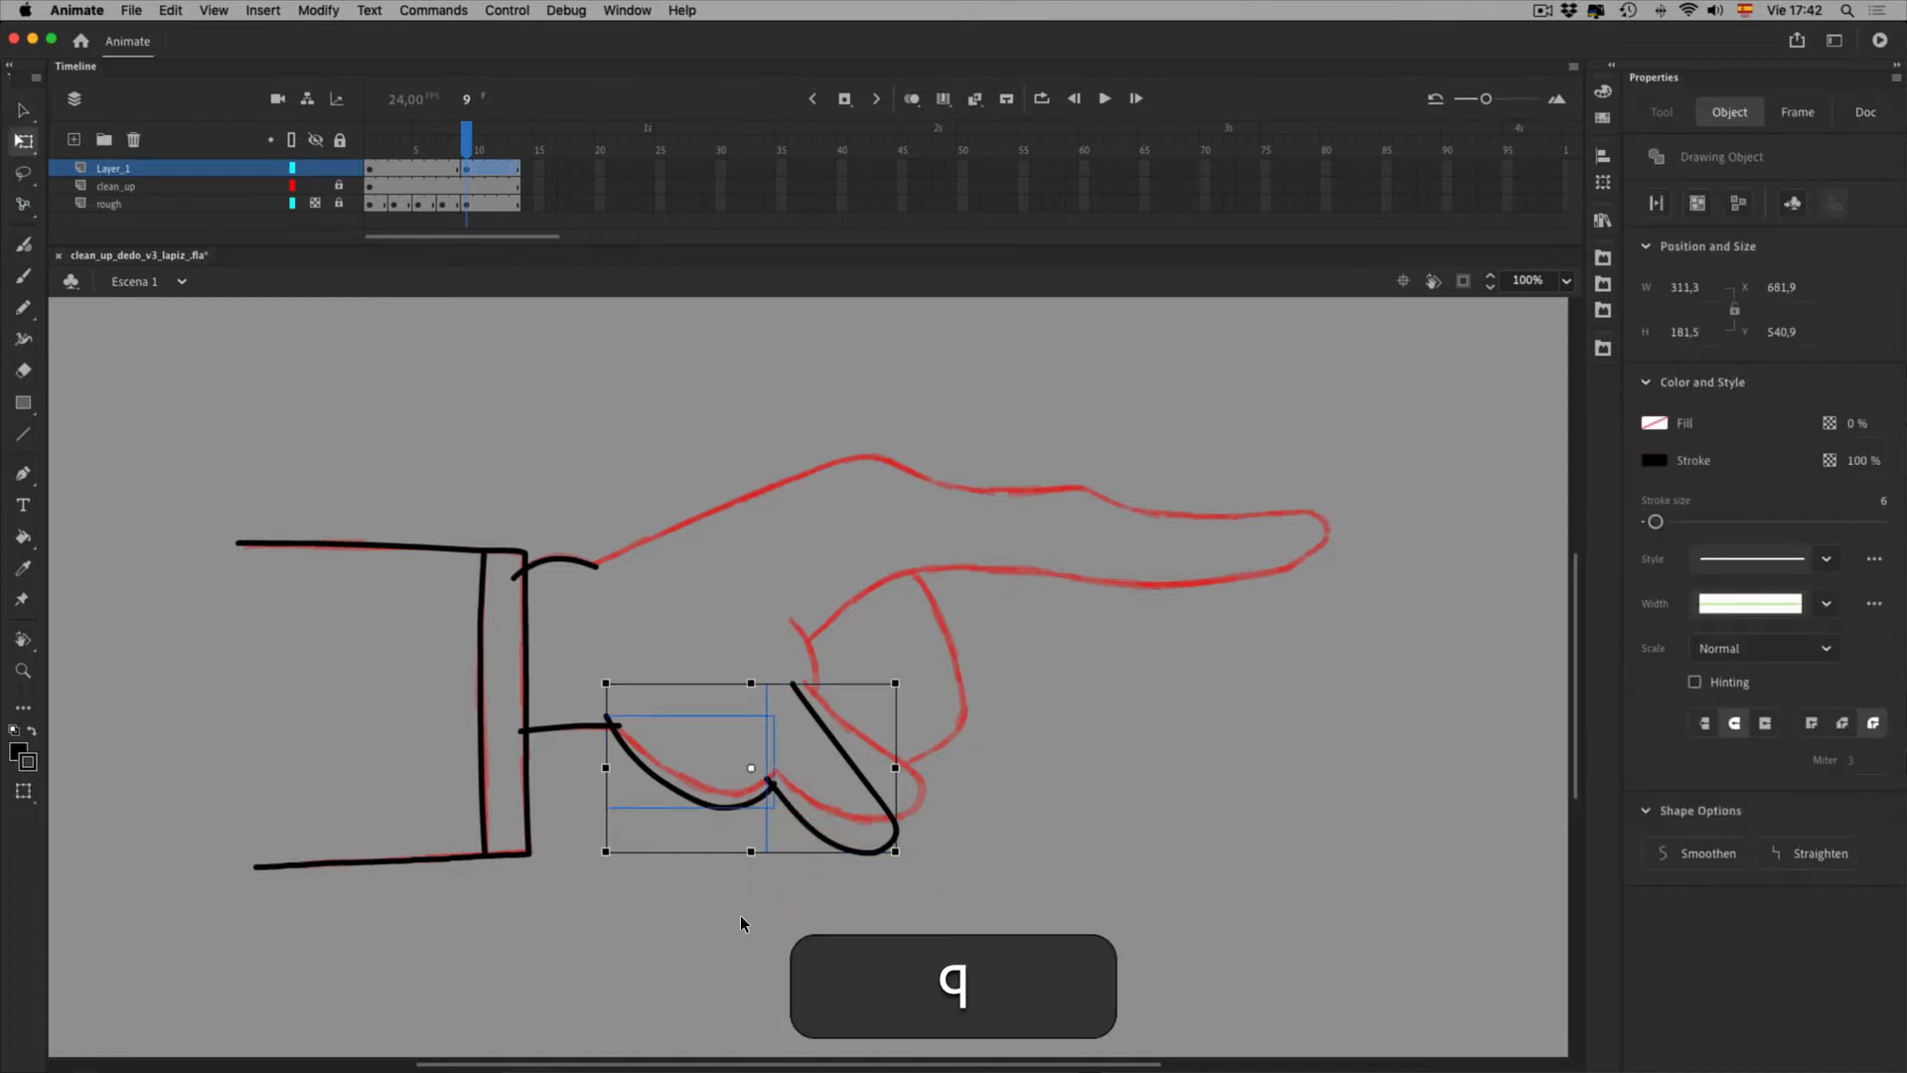
drag(795, 820, 654, 775)
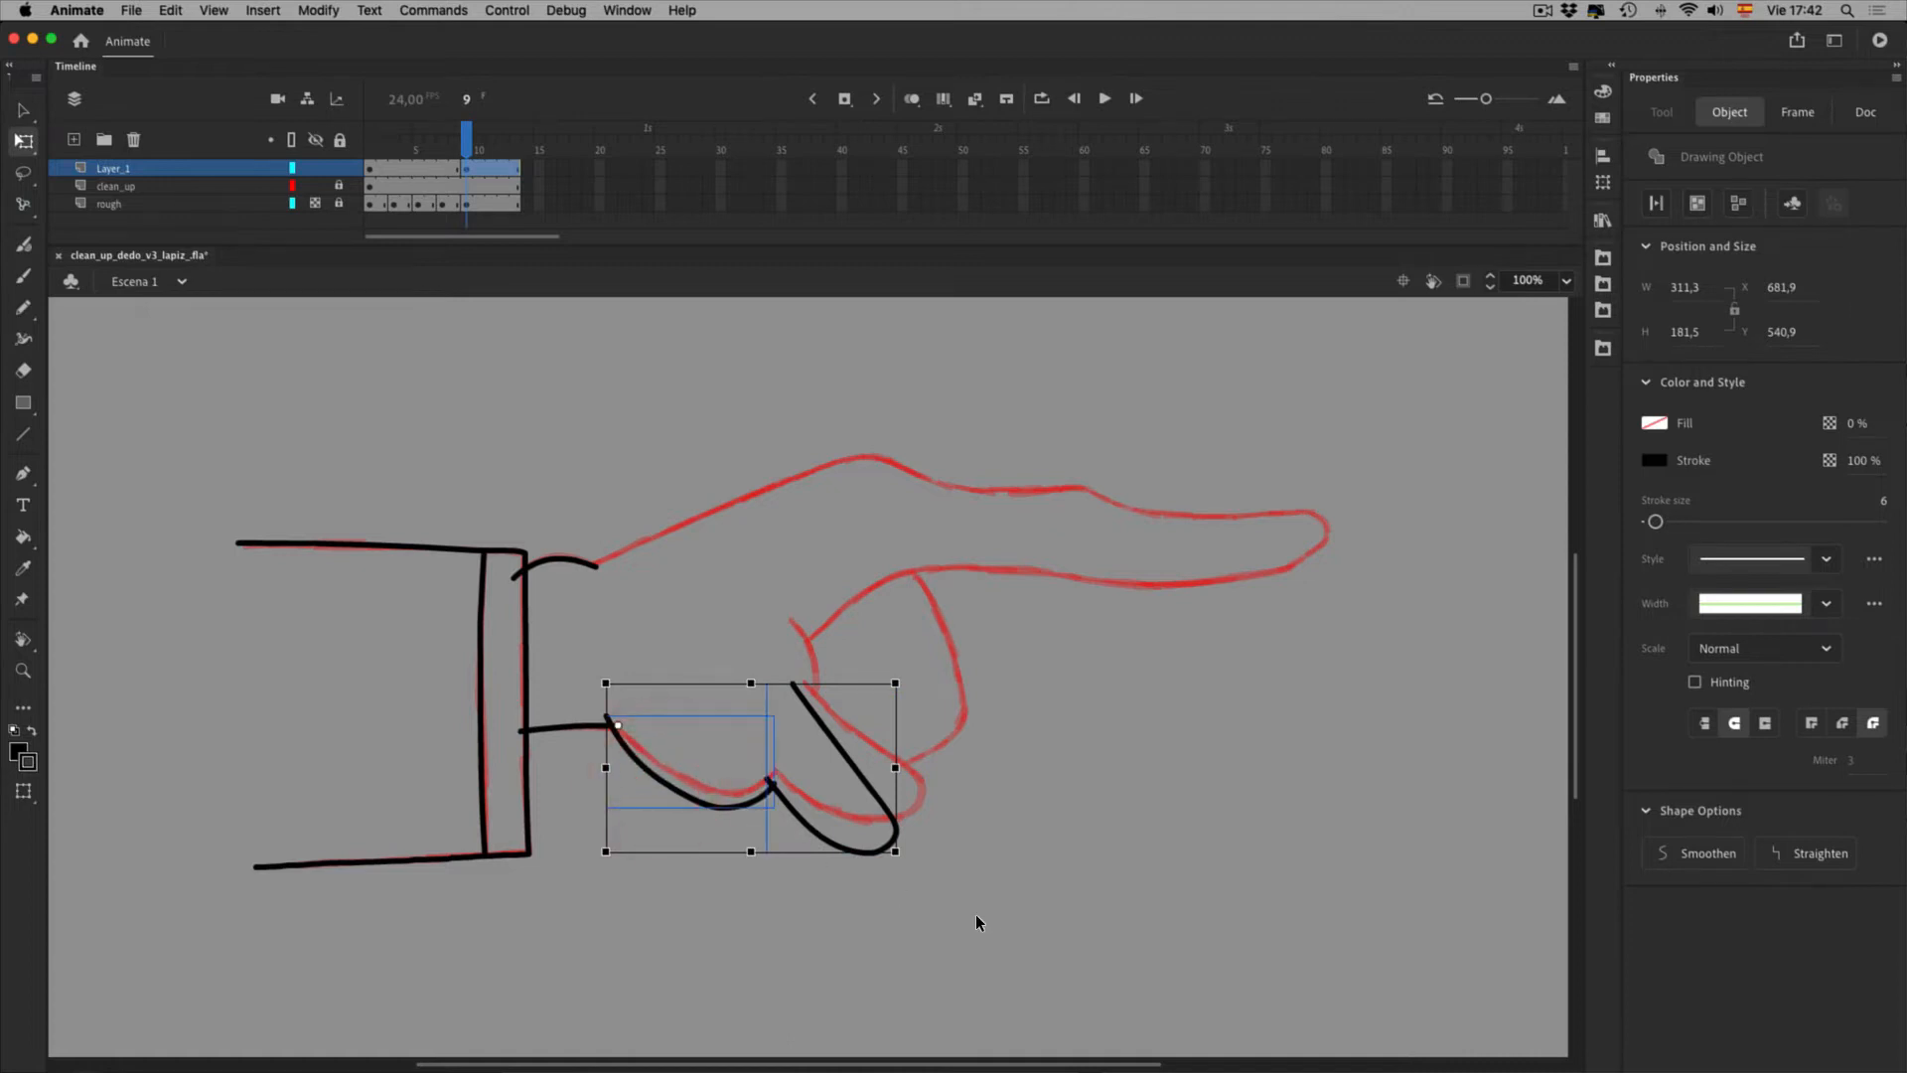
click(1865, 112)
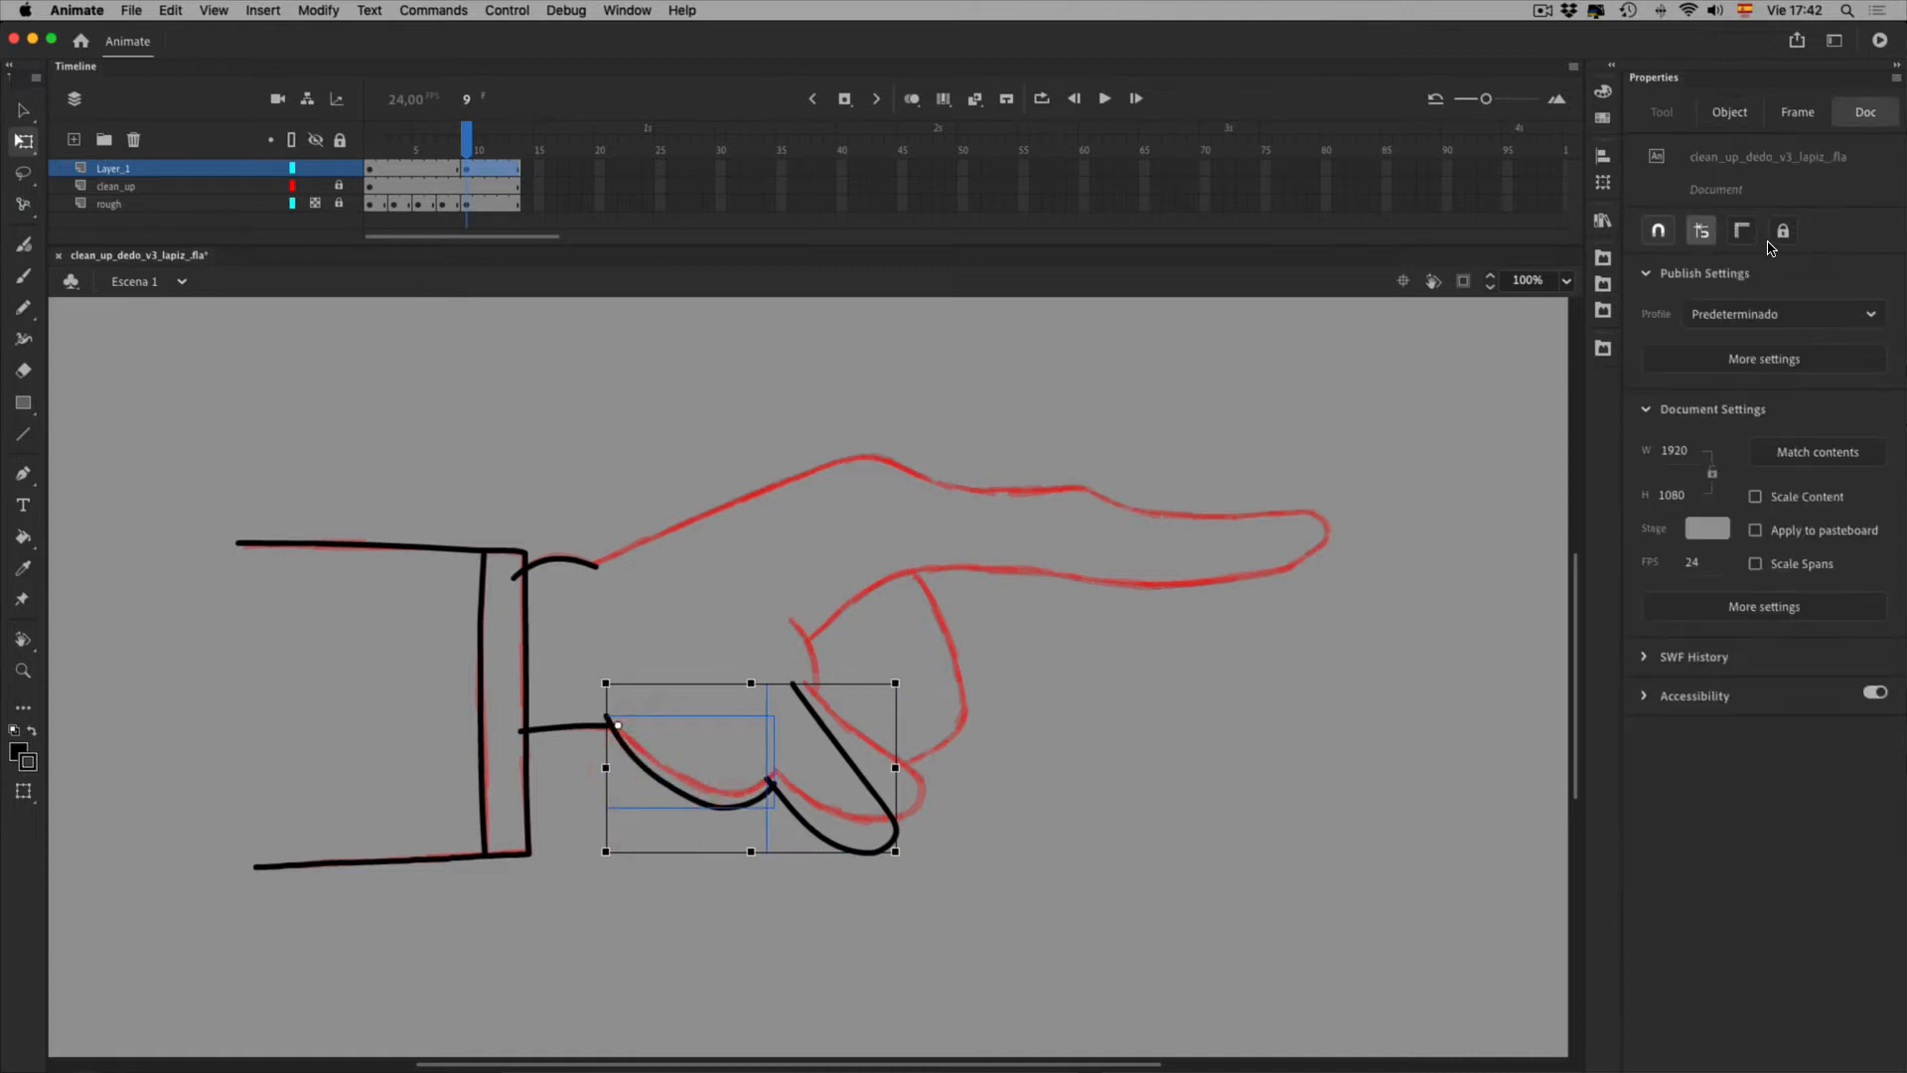
click(1659, 230)
drag(655, 776, 653, 778)
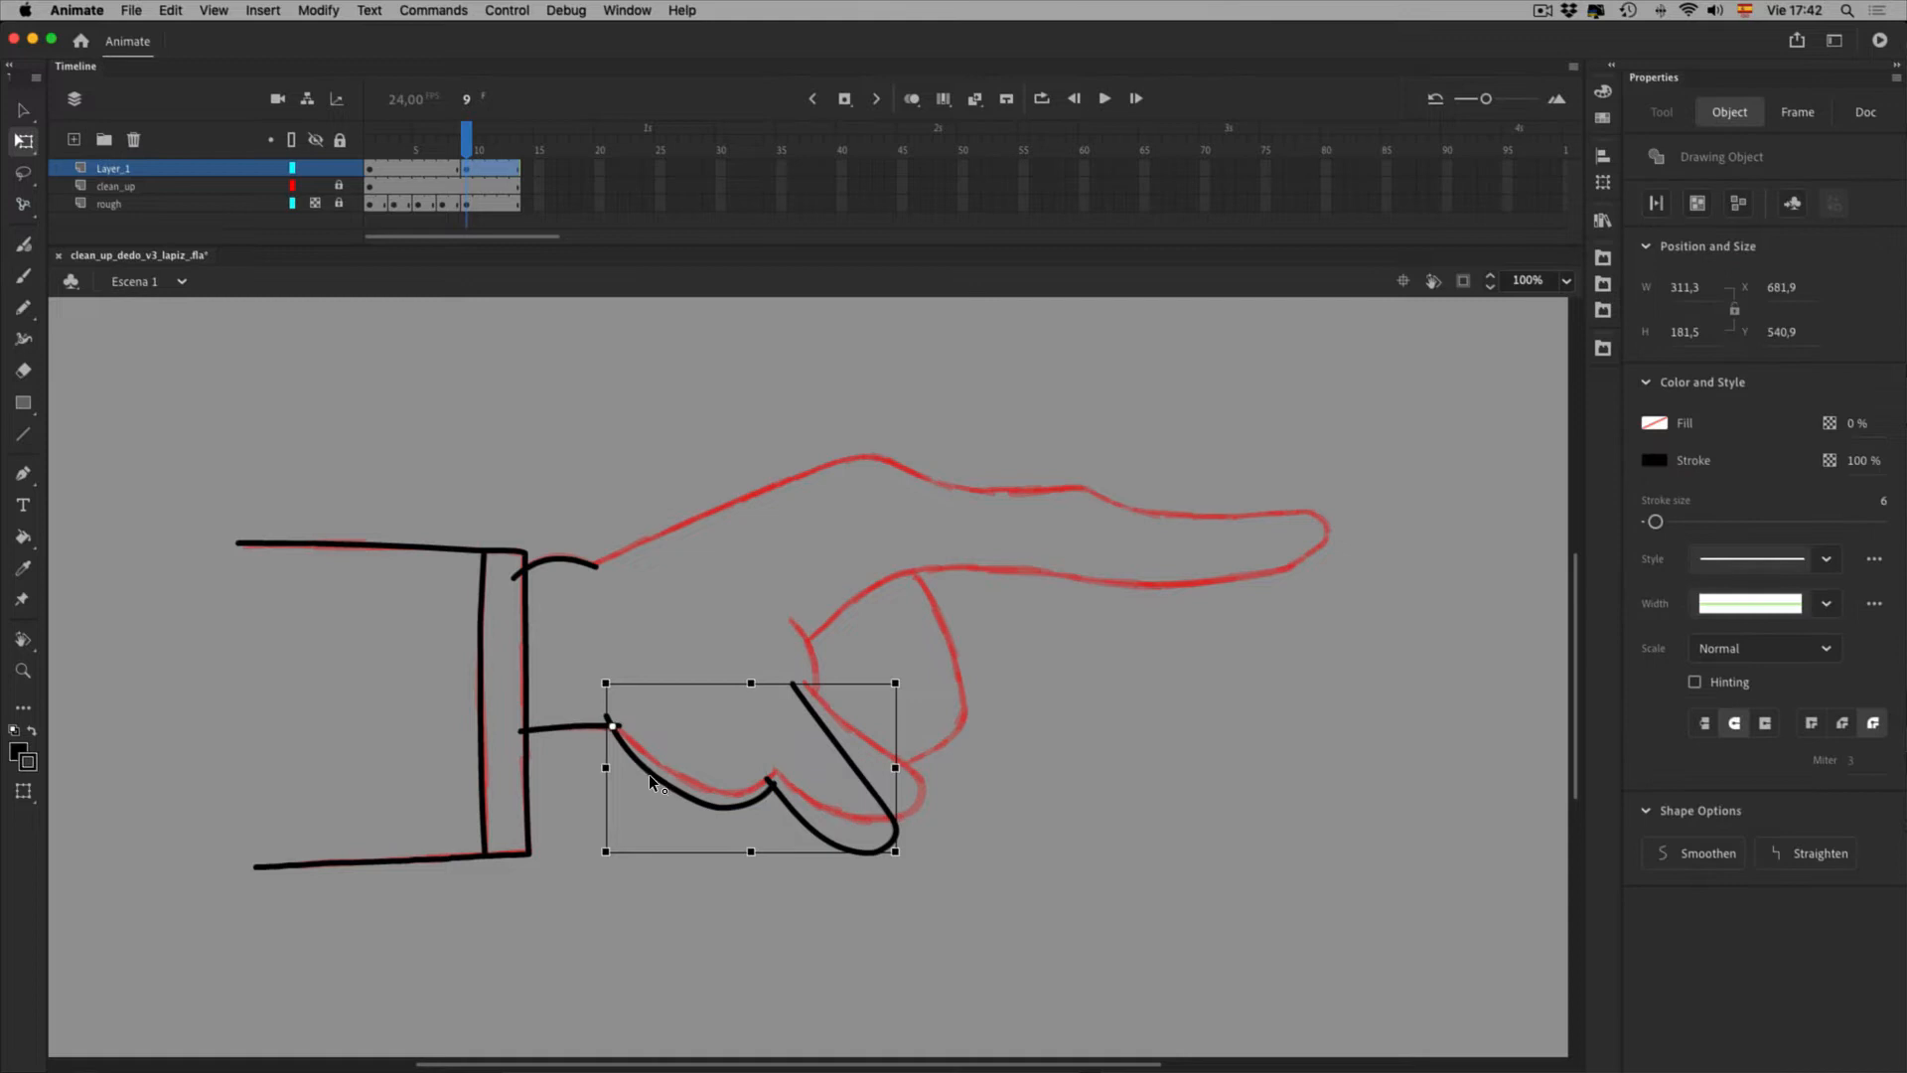
drag(962, 918, 996, 890)
key(Right)
key(Right)
key(Up)
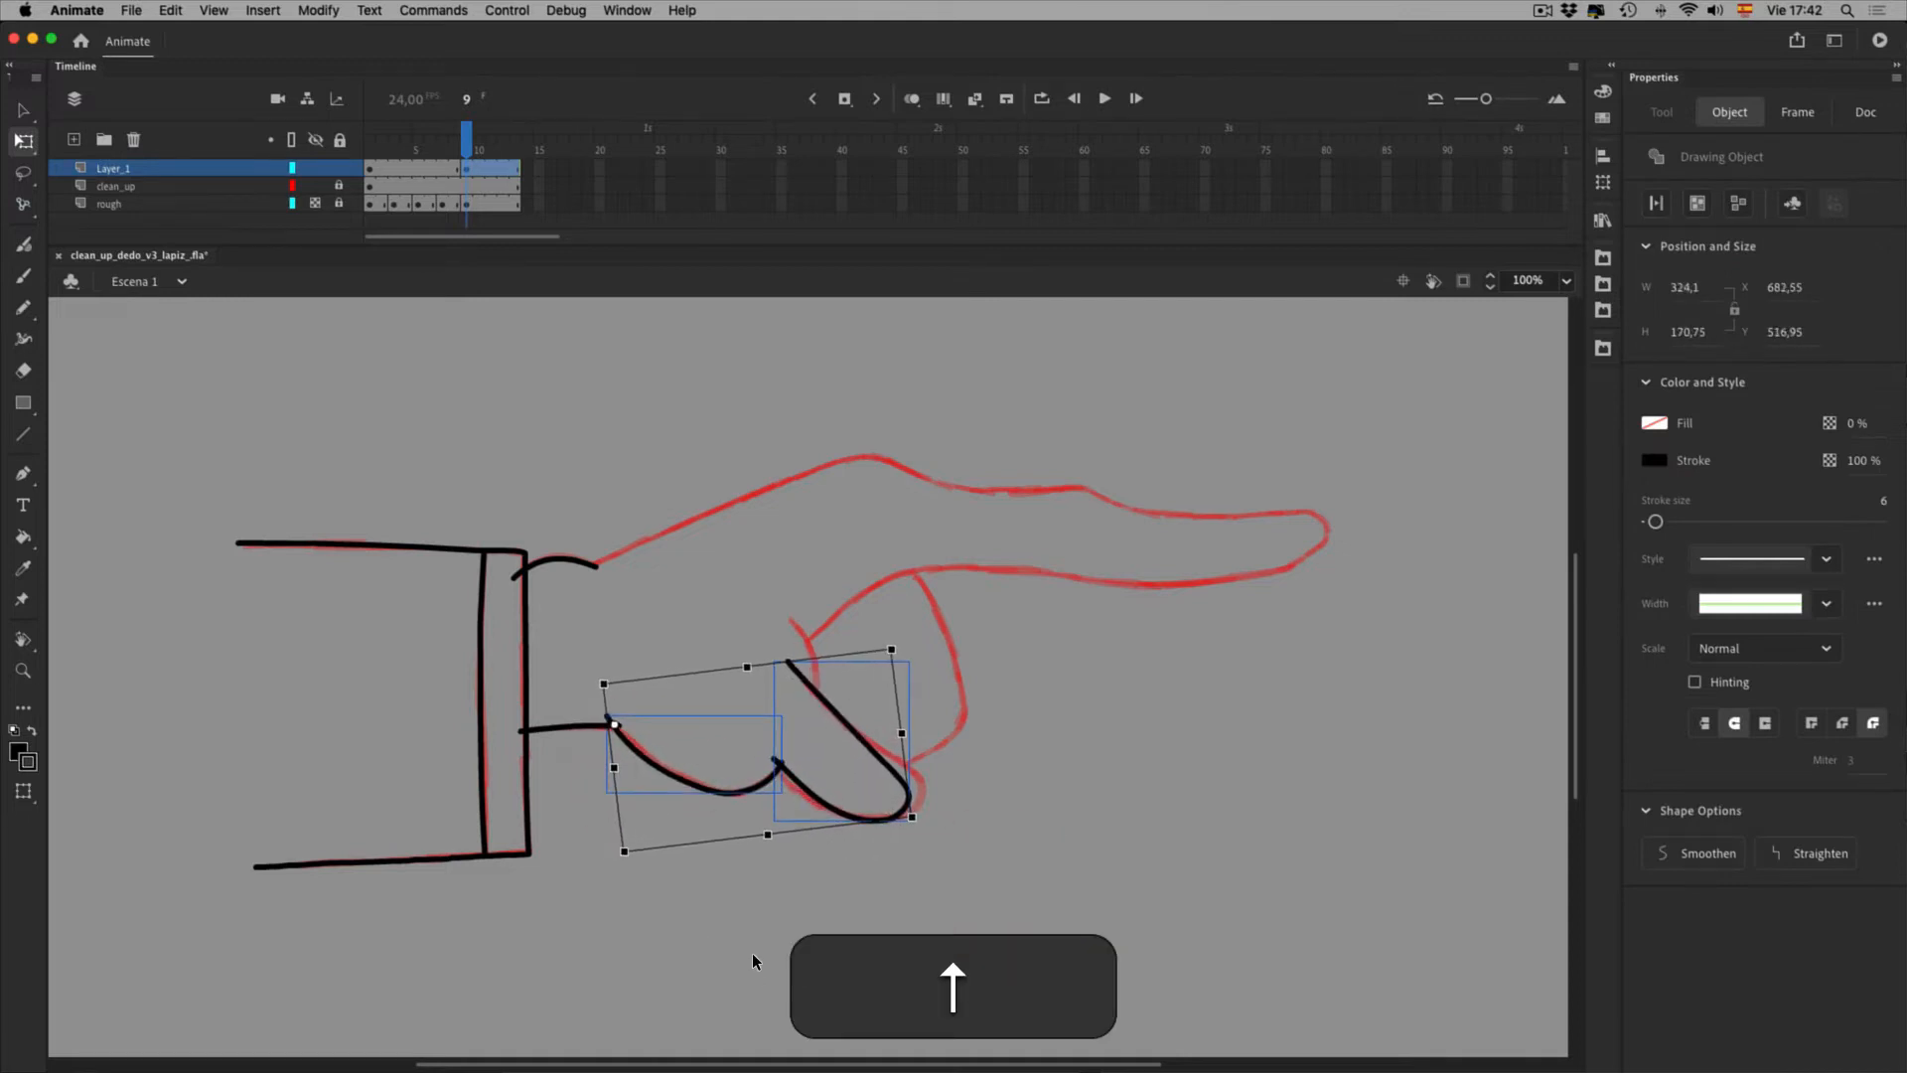
Select only the lower thumb stroke and zoom in closely on it
click(753, 952)
click(897, 814)
click(977, 902)
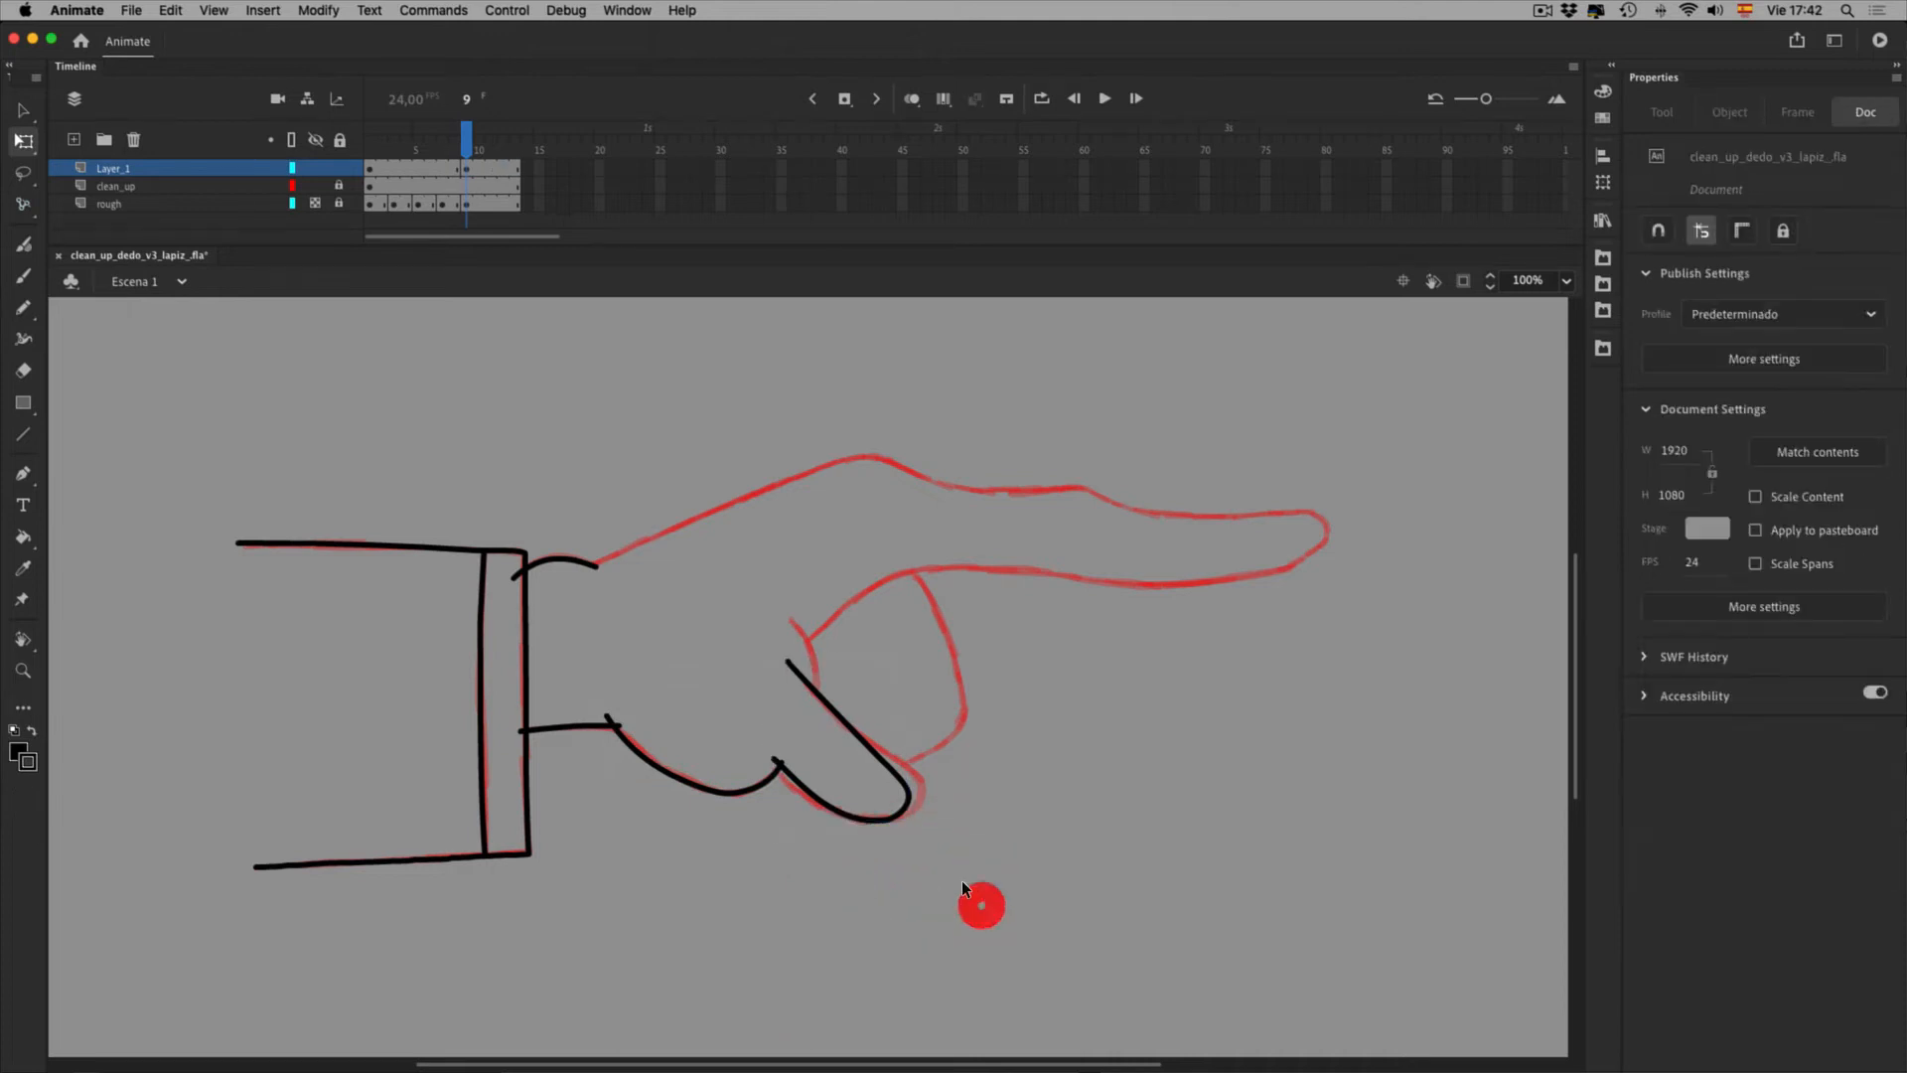
click(902, 810)
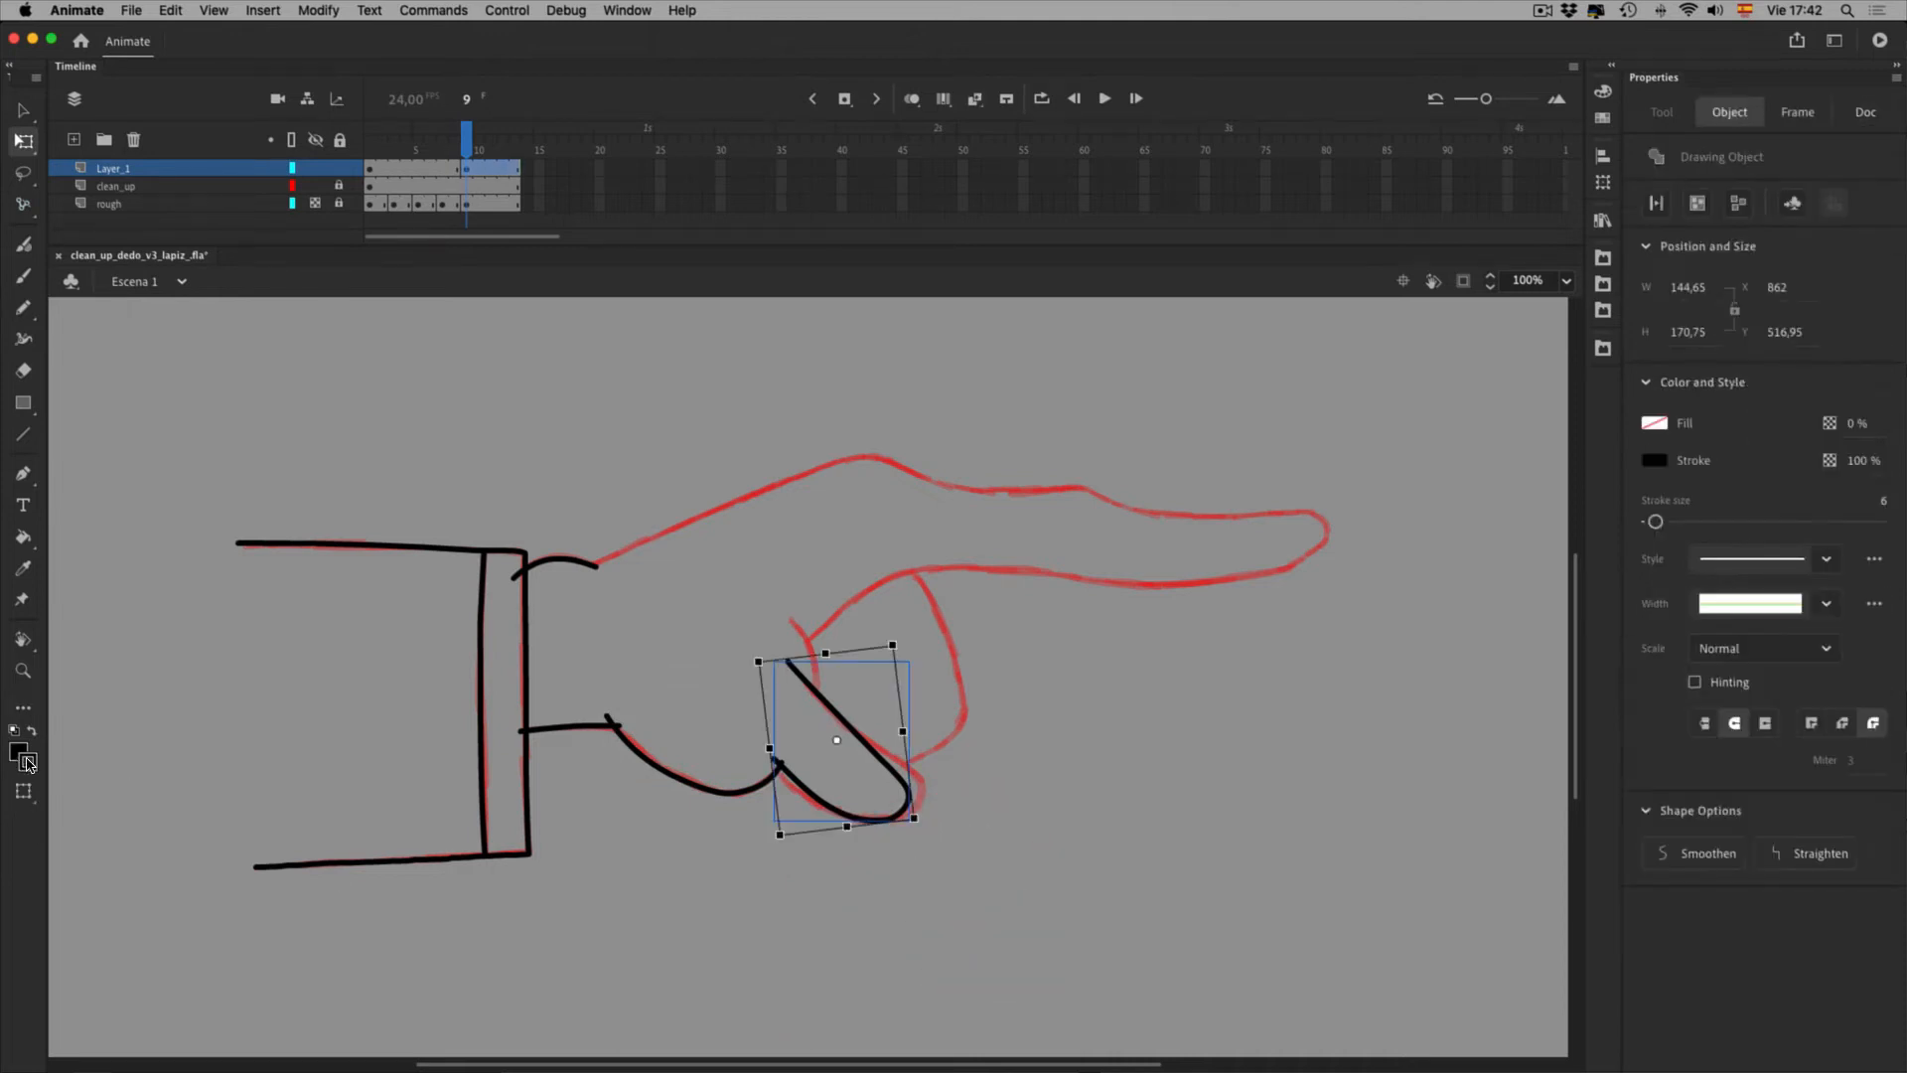
click(24, 671)
drag(719, 622, 1146, 967)
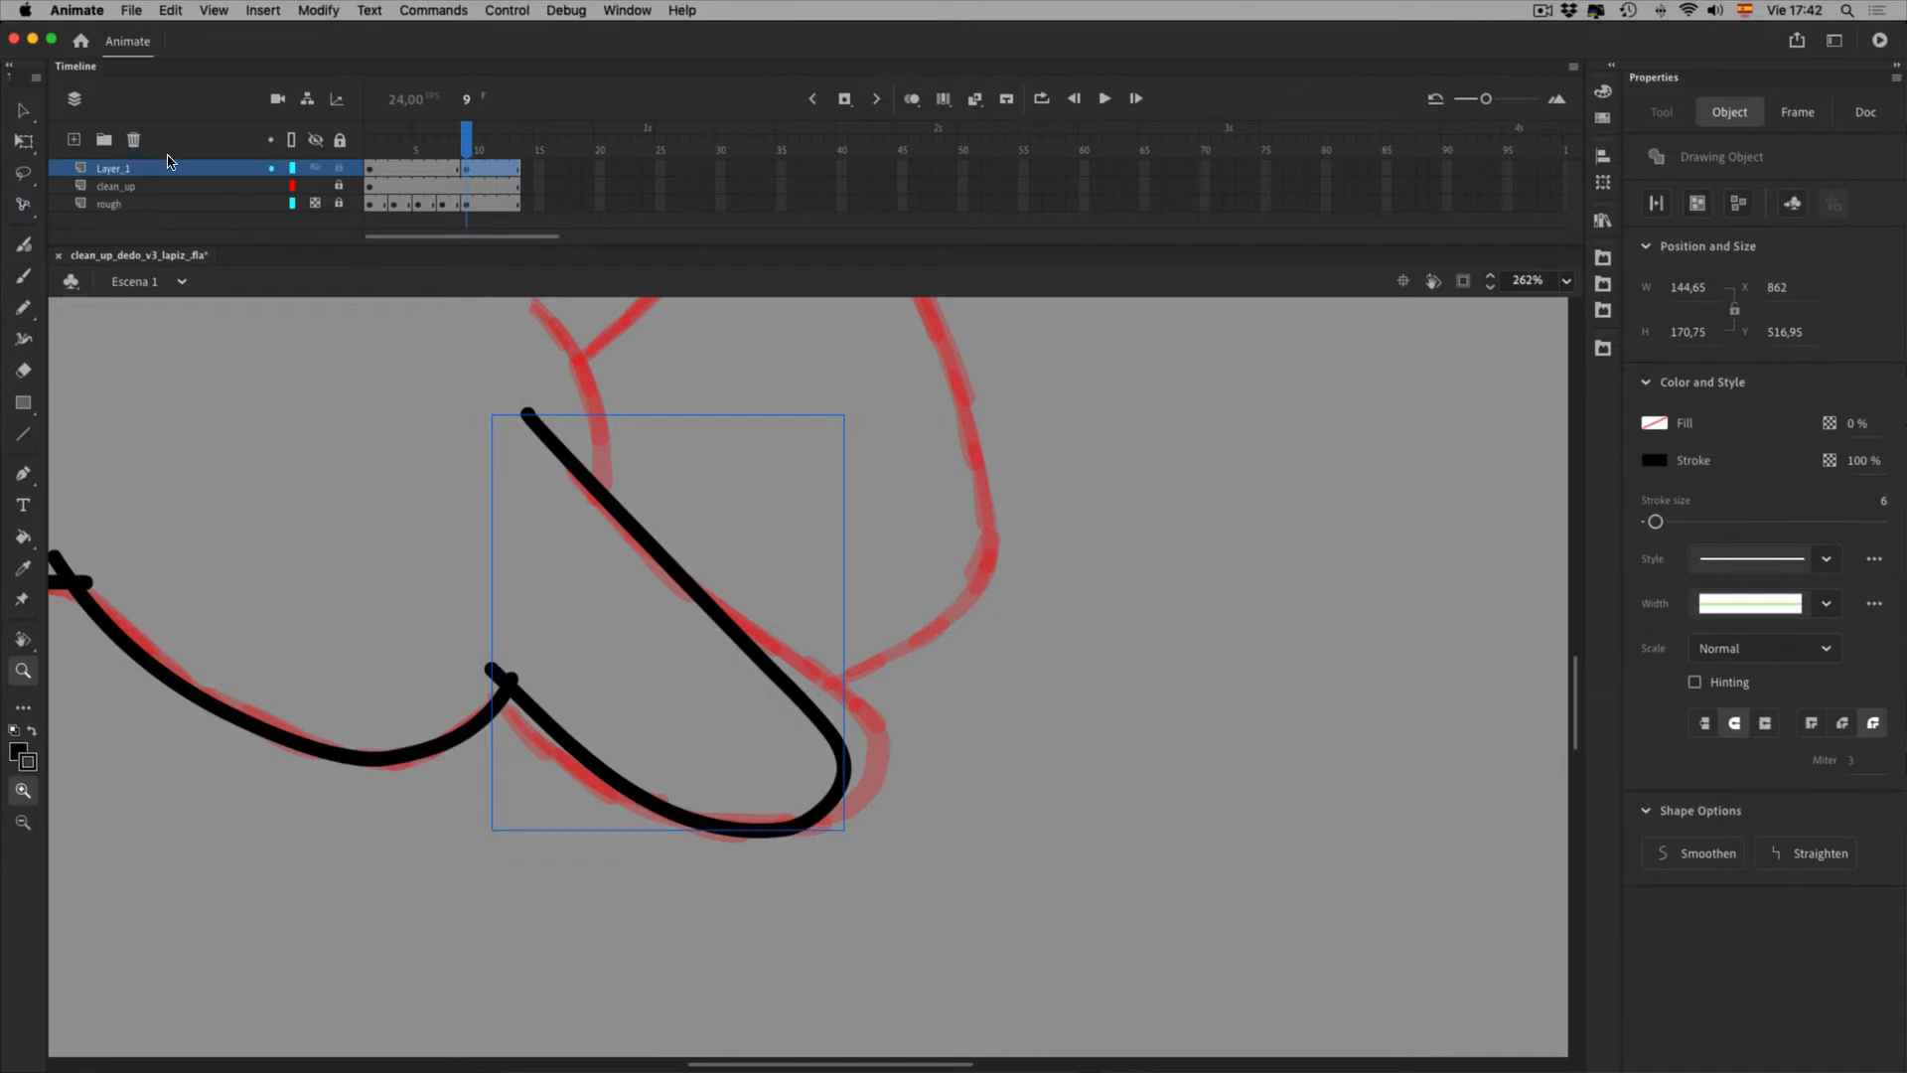
Skew the thumb stroke vertically and widen it symmetrically with Free Transform
key(v)
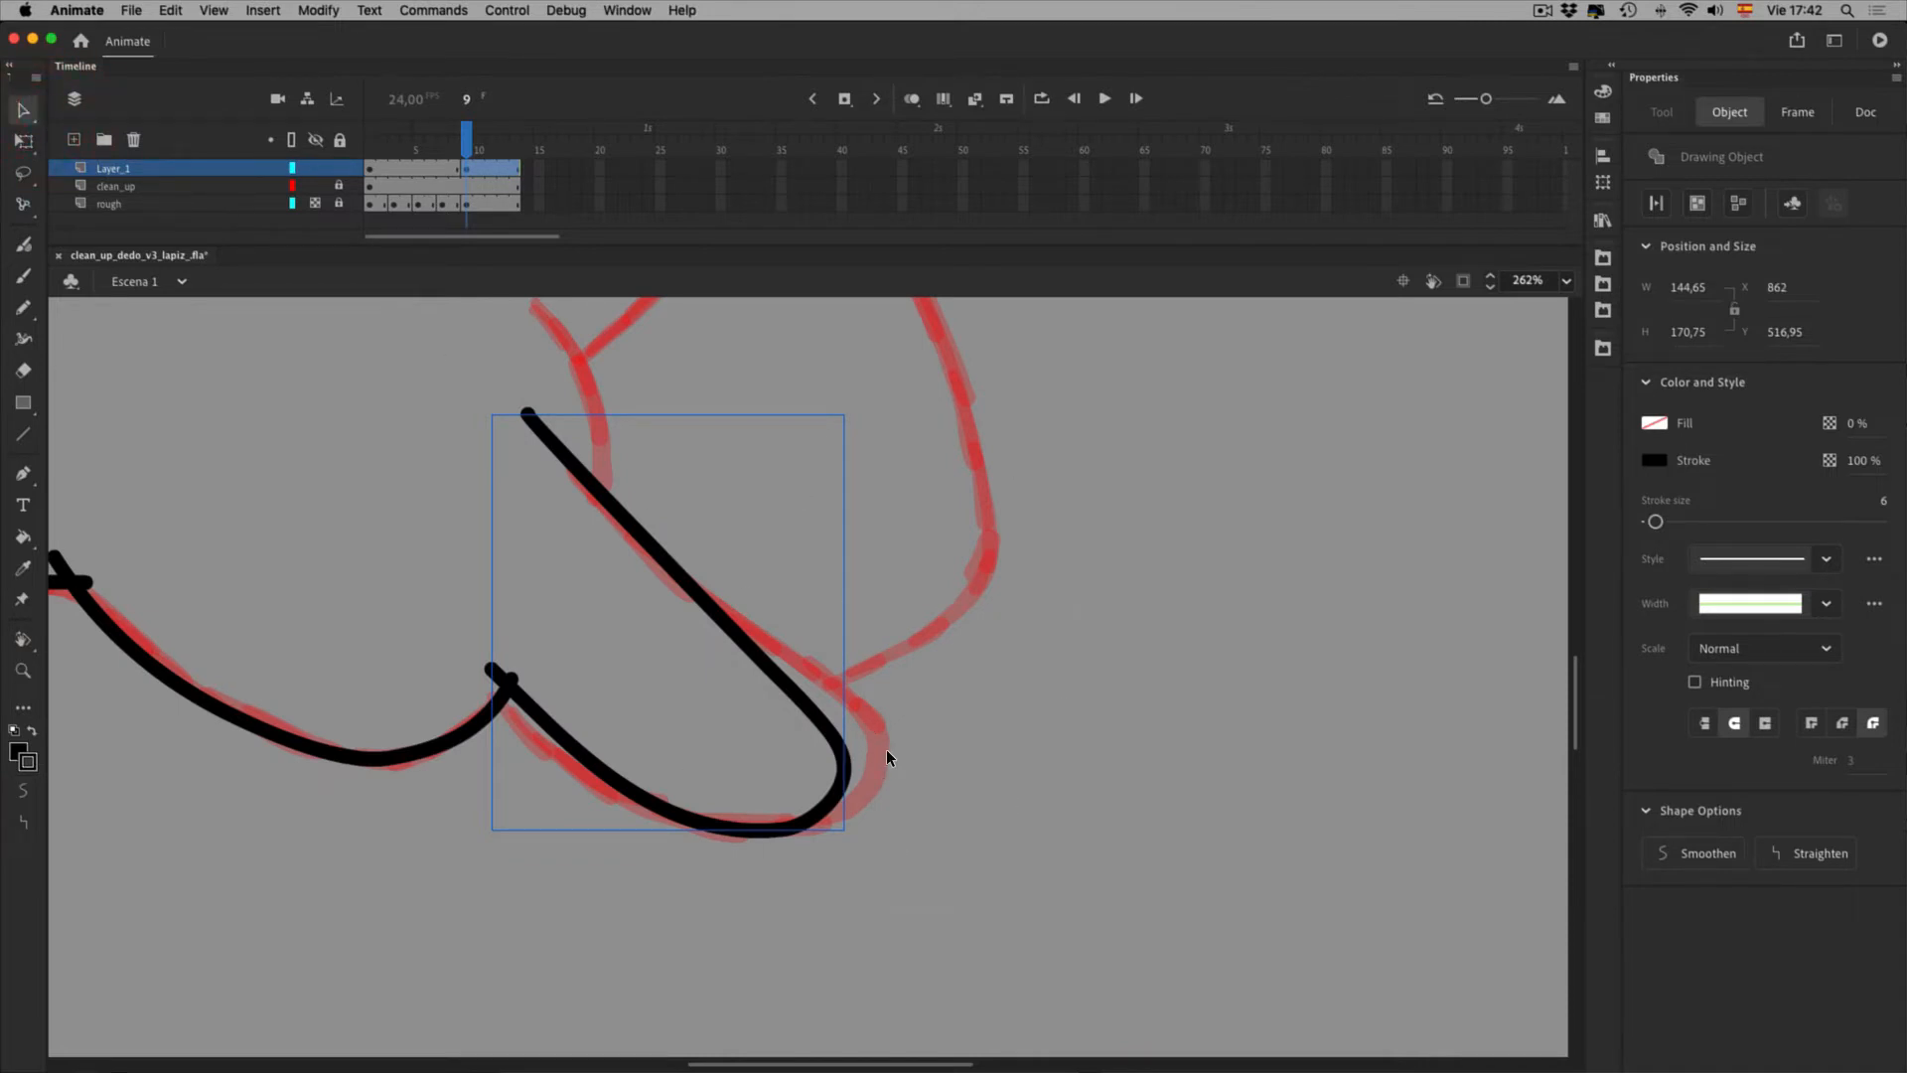
click(23, 141)
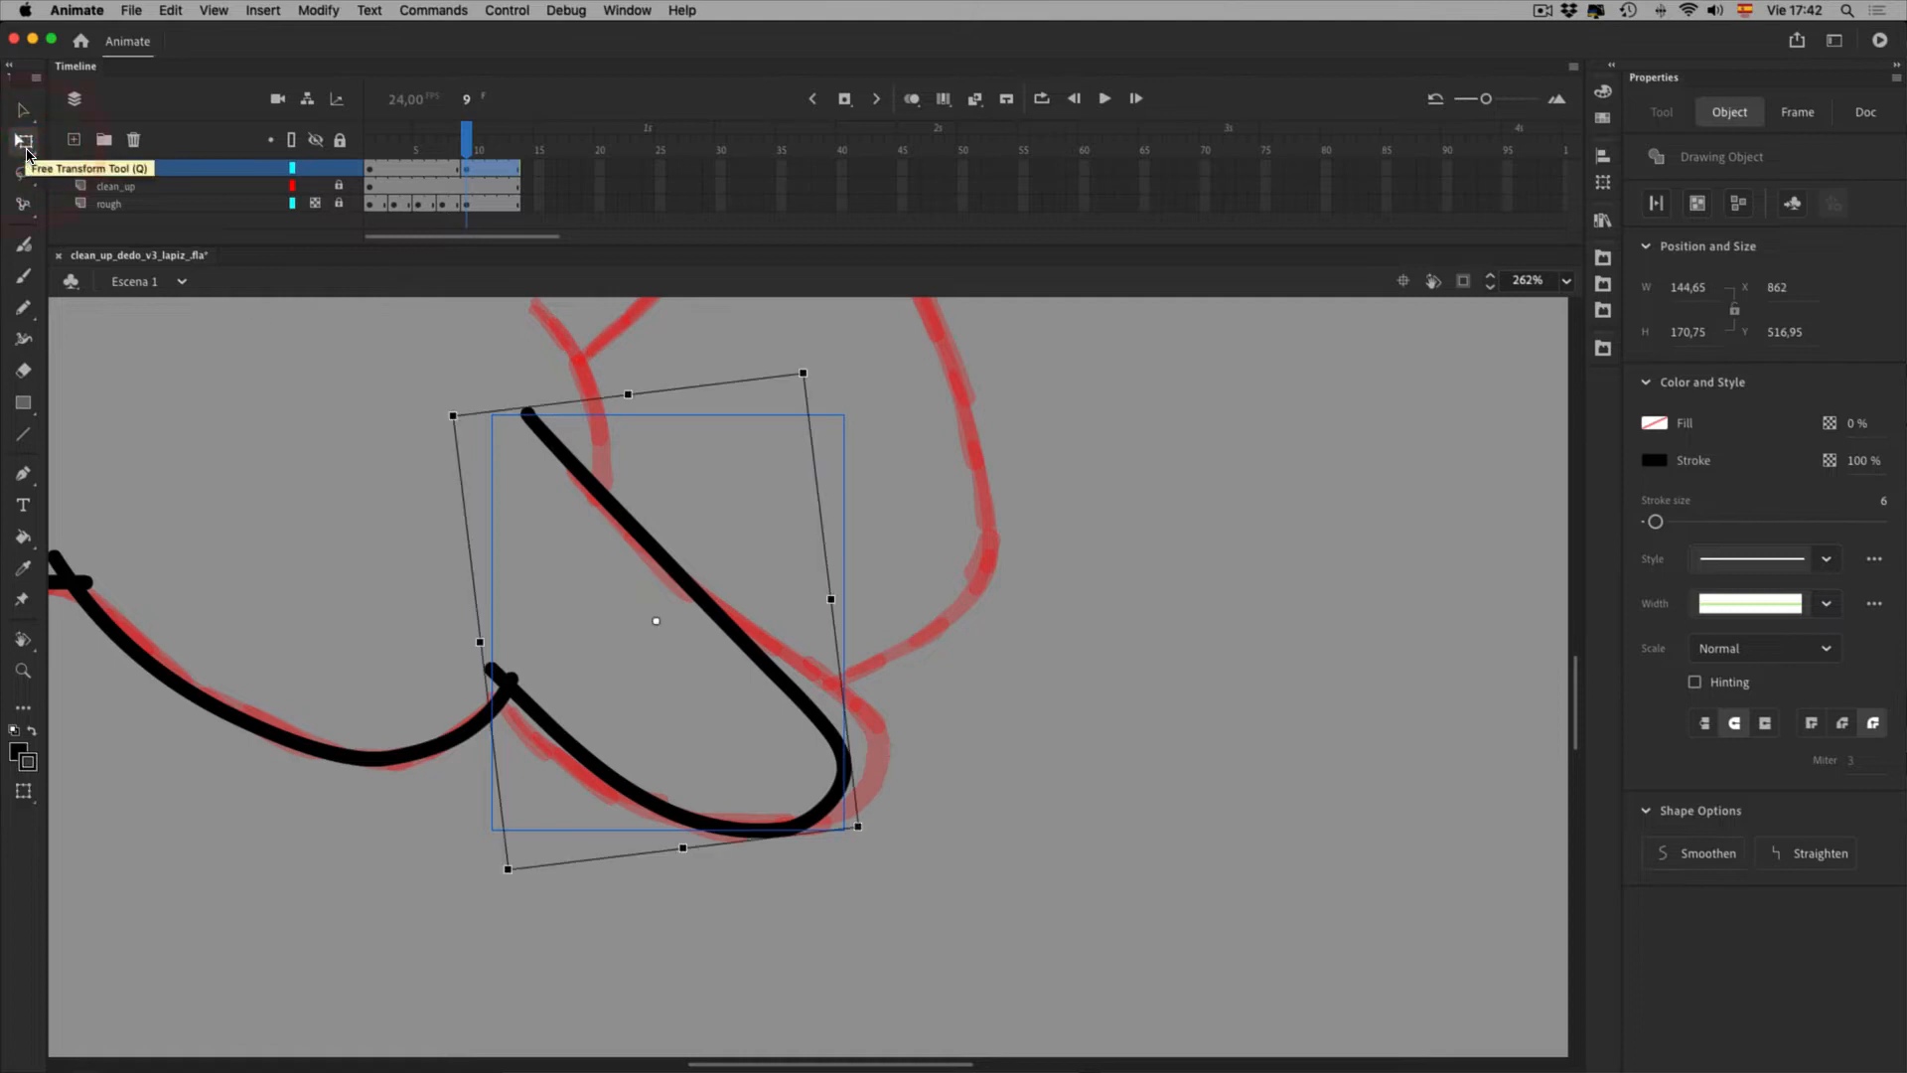
mouse_move(897, 696)
mouse_down()
mouse_move(925, 574)
mouse_move(931, 627)
mouse_up()
key(alt)
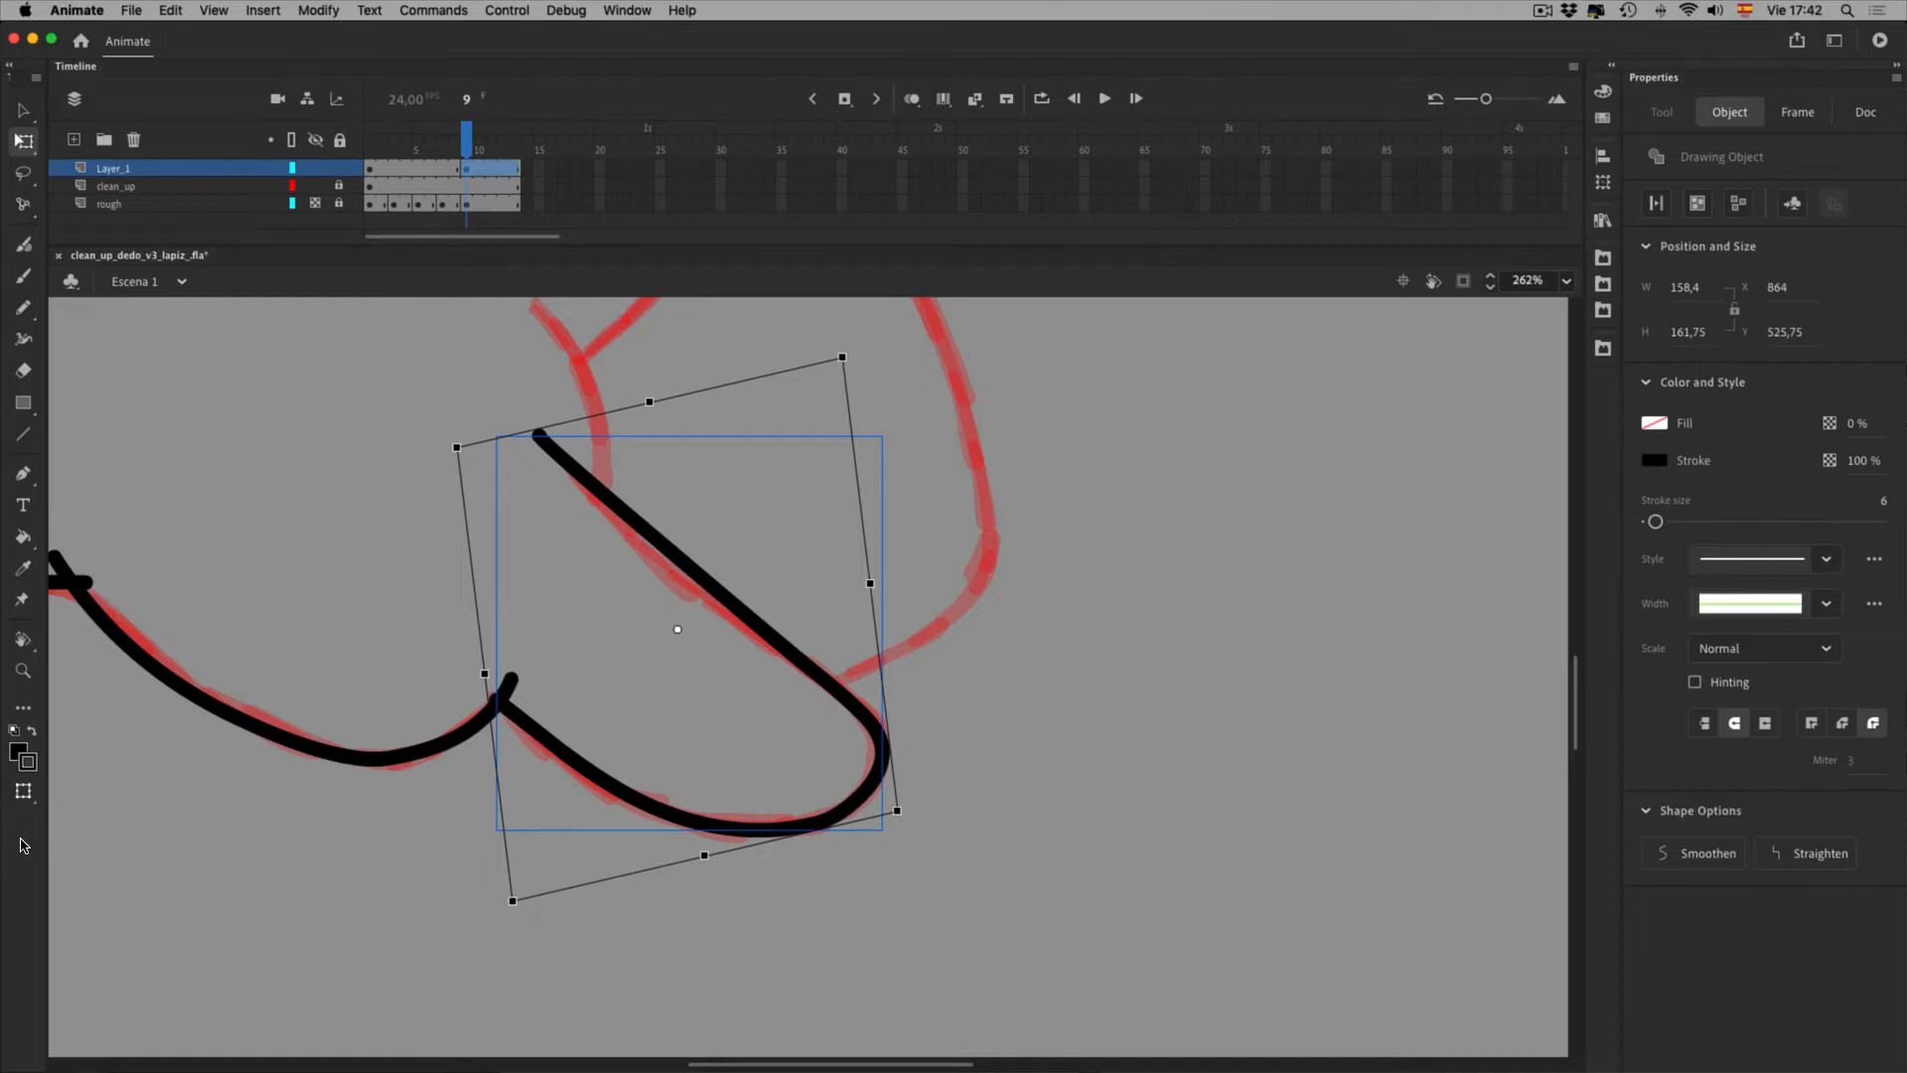
Try an extra skew from the stroke's top, then undo it
click(23, 790)
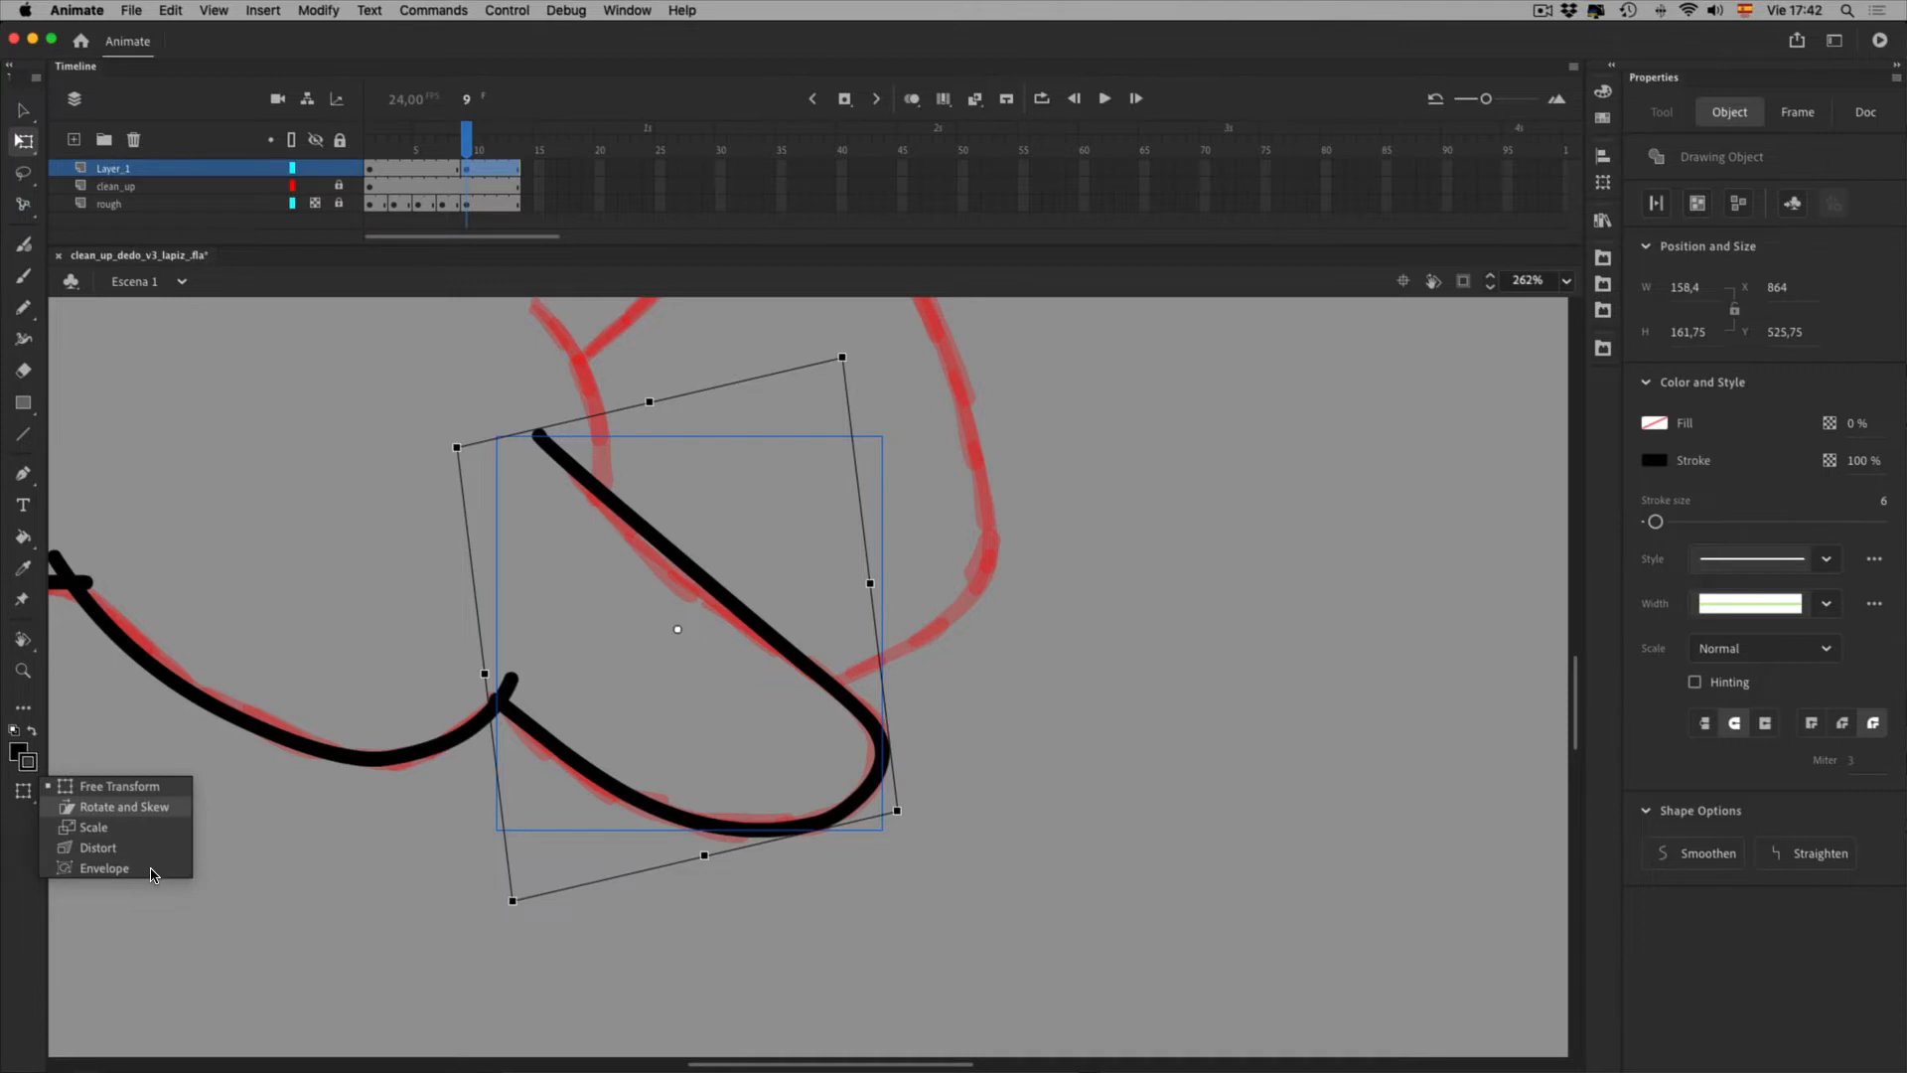
click(236, 968)
click(636, 535)
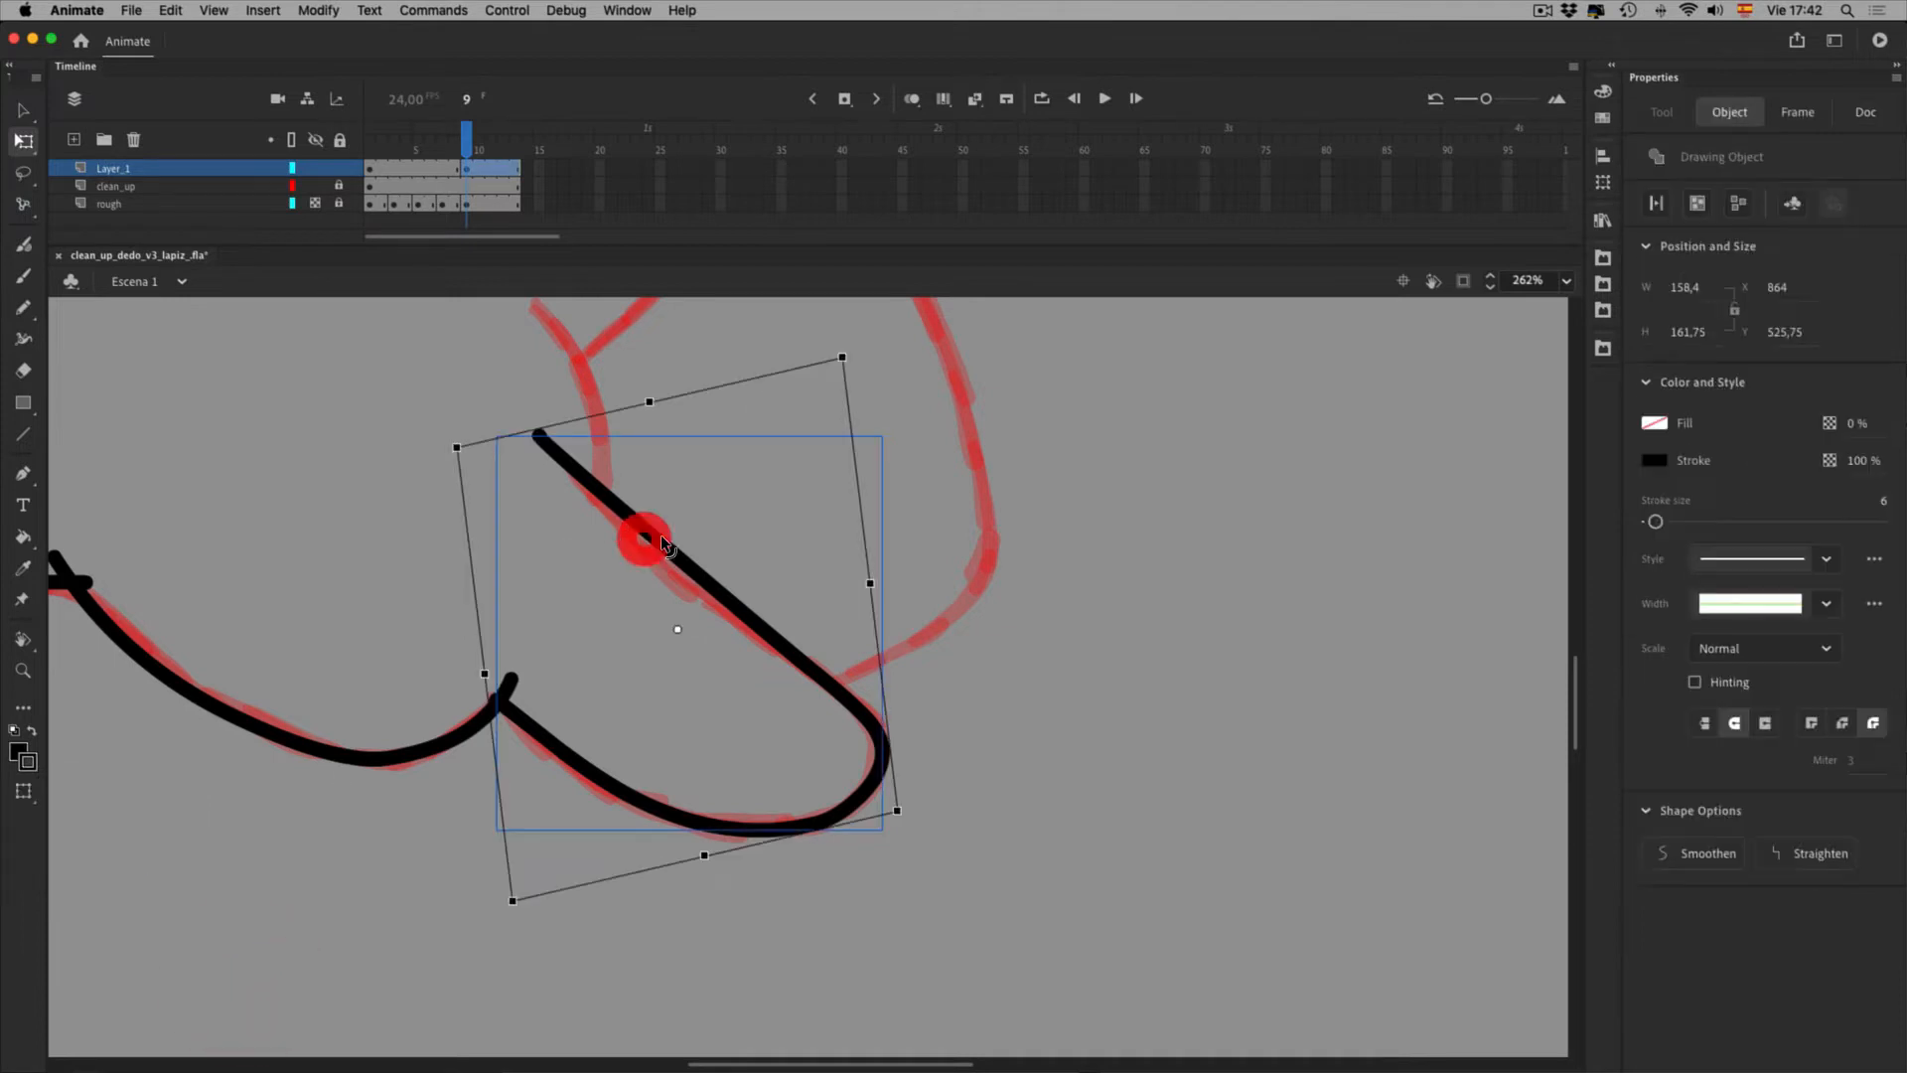
drag(750, 413, 758, 415)
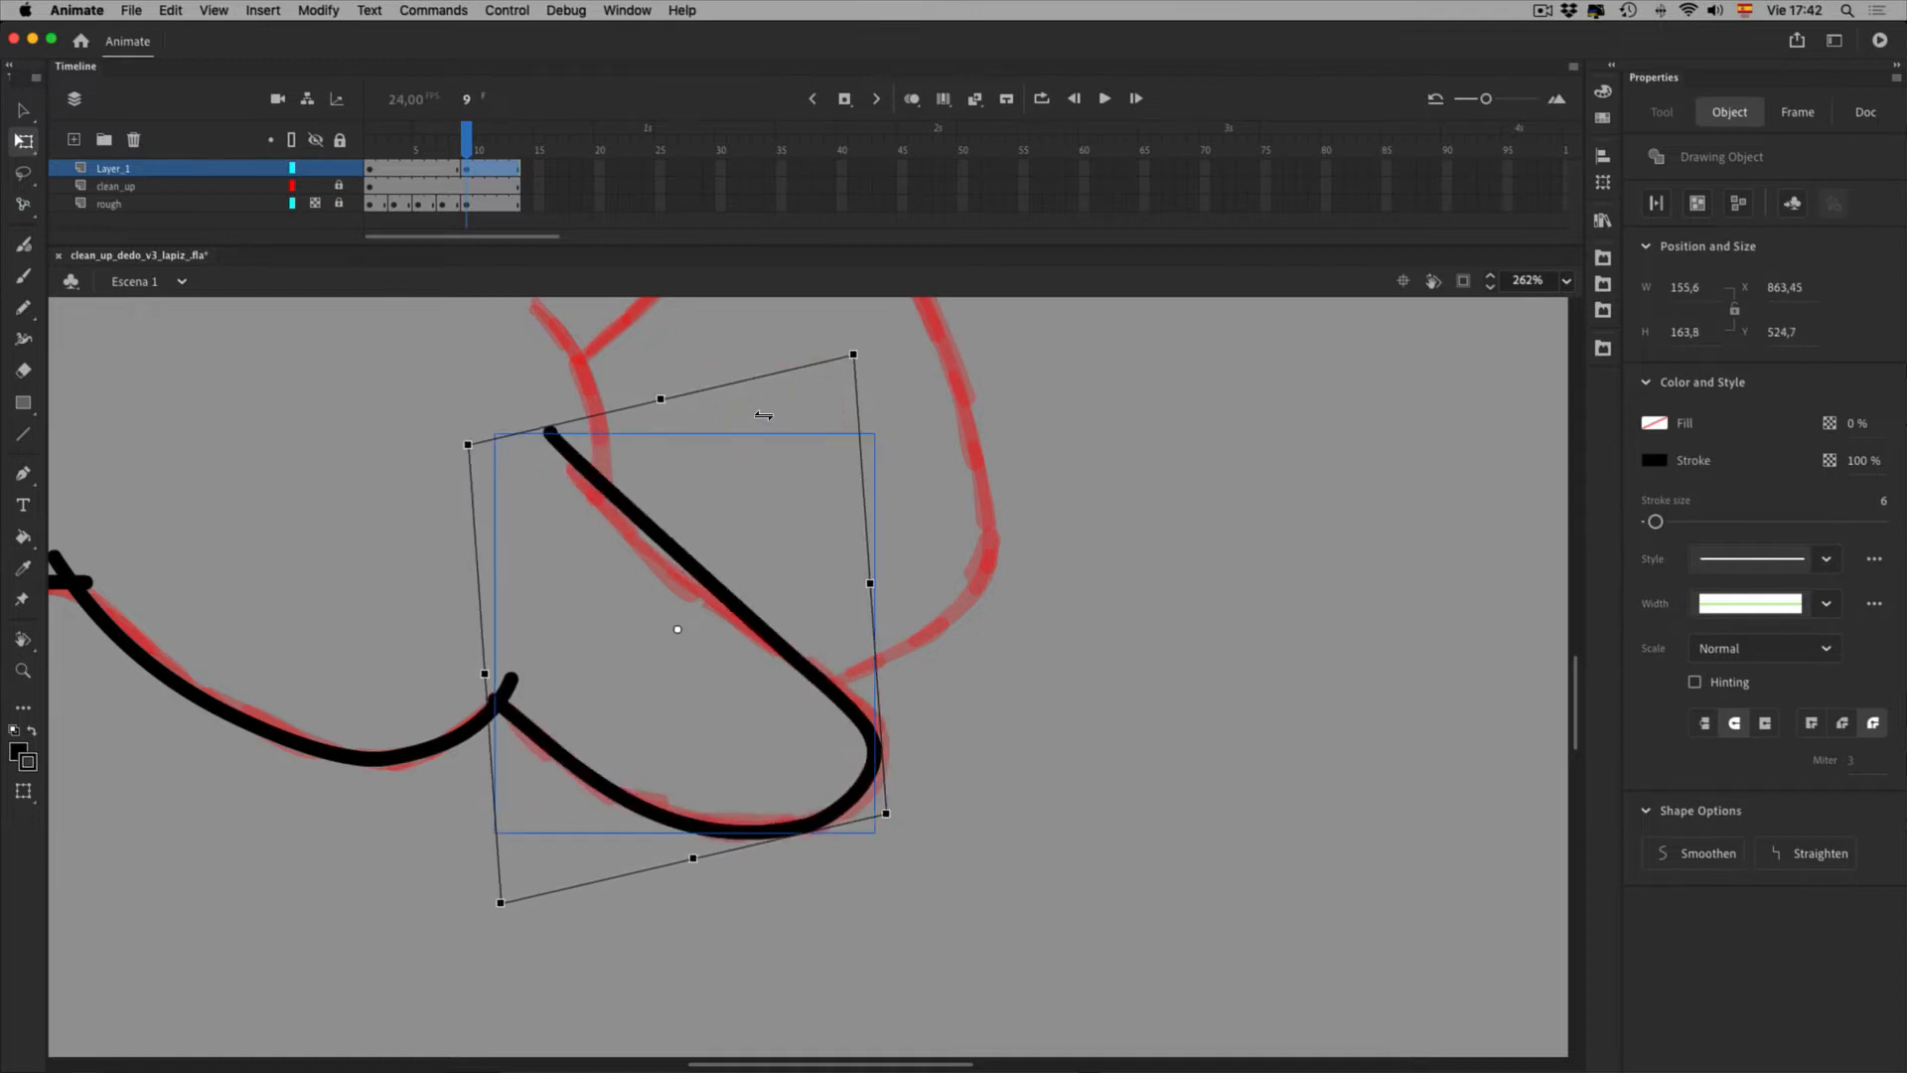
key(super+z)
click(23, 791)
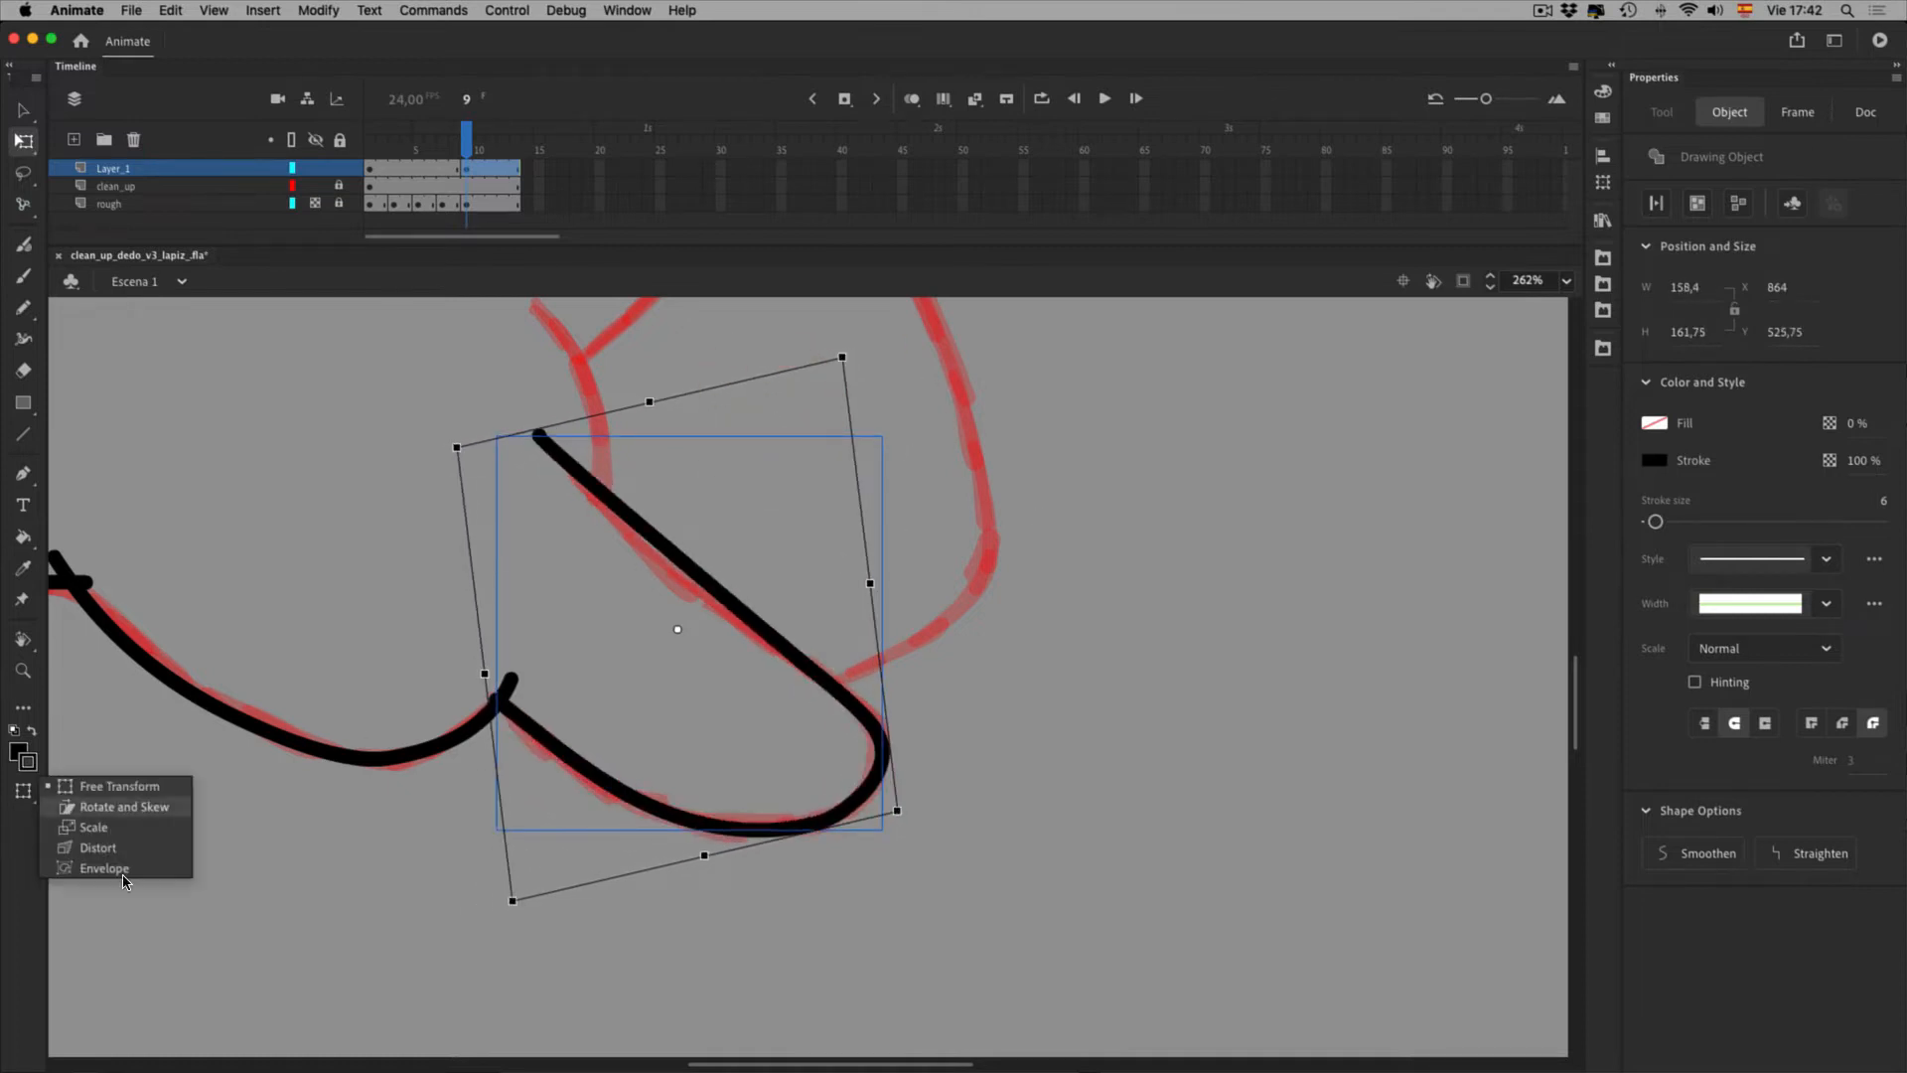
Distort the thumb stroke by pulling its lower-right and top-right corners
click(120, 849)
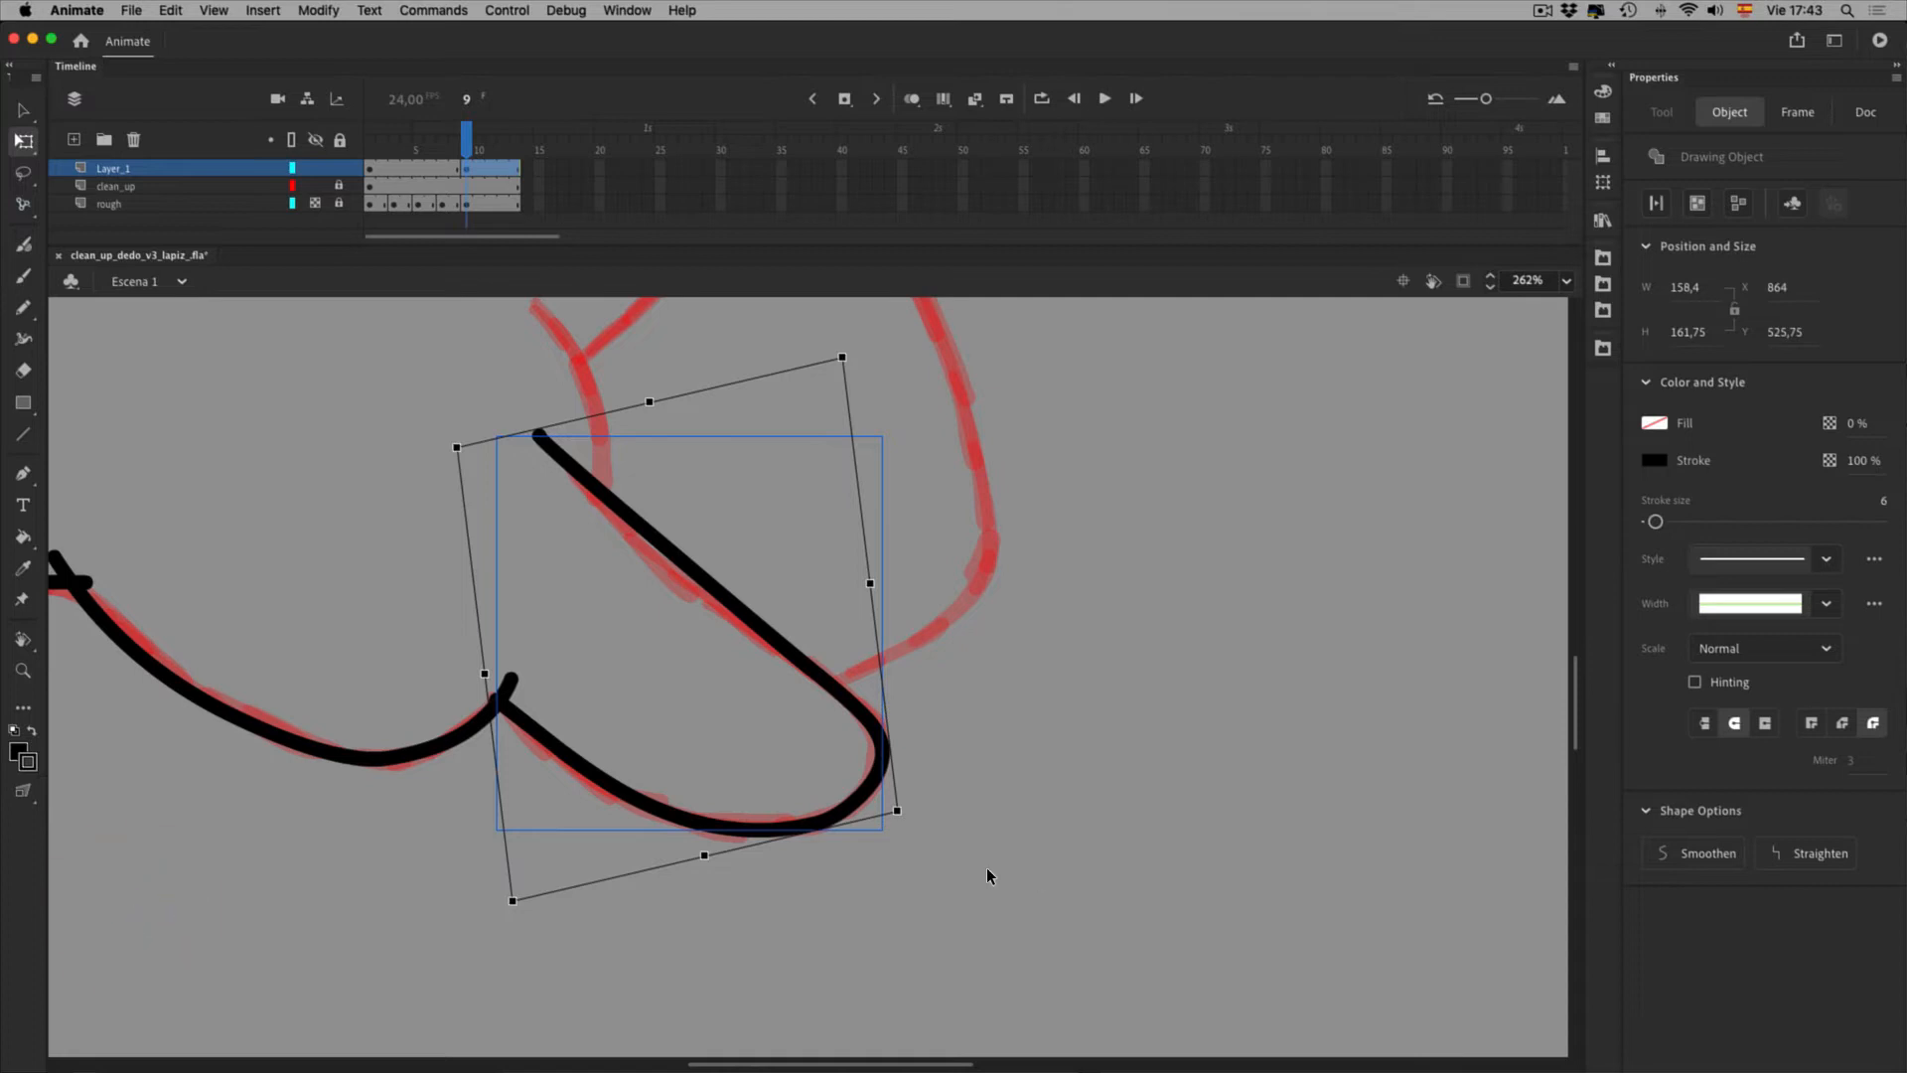
mouse_move(897, 812)
mouse_down()
mouse_move(906, 859)
mouse_move(891, 810)
mouse_up()
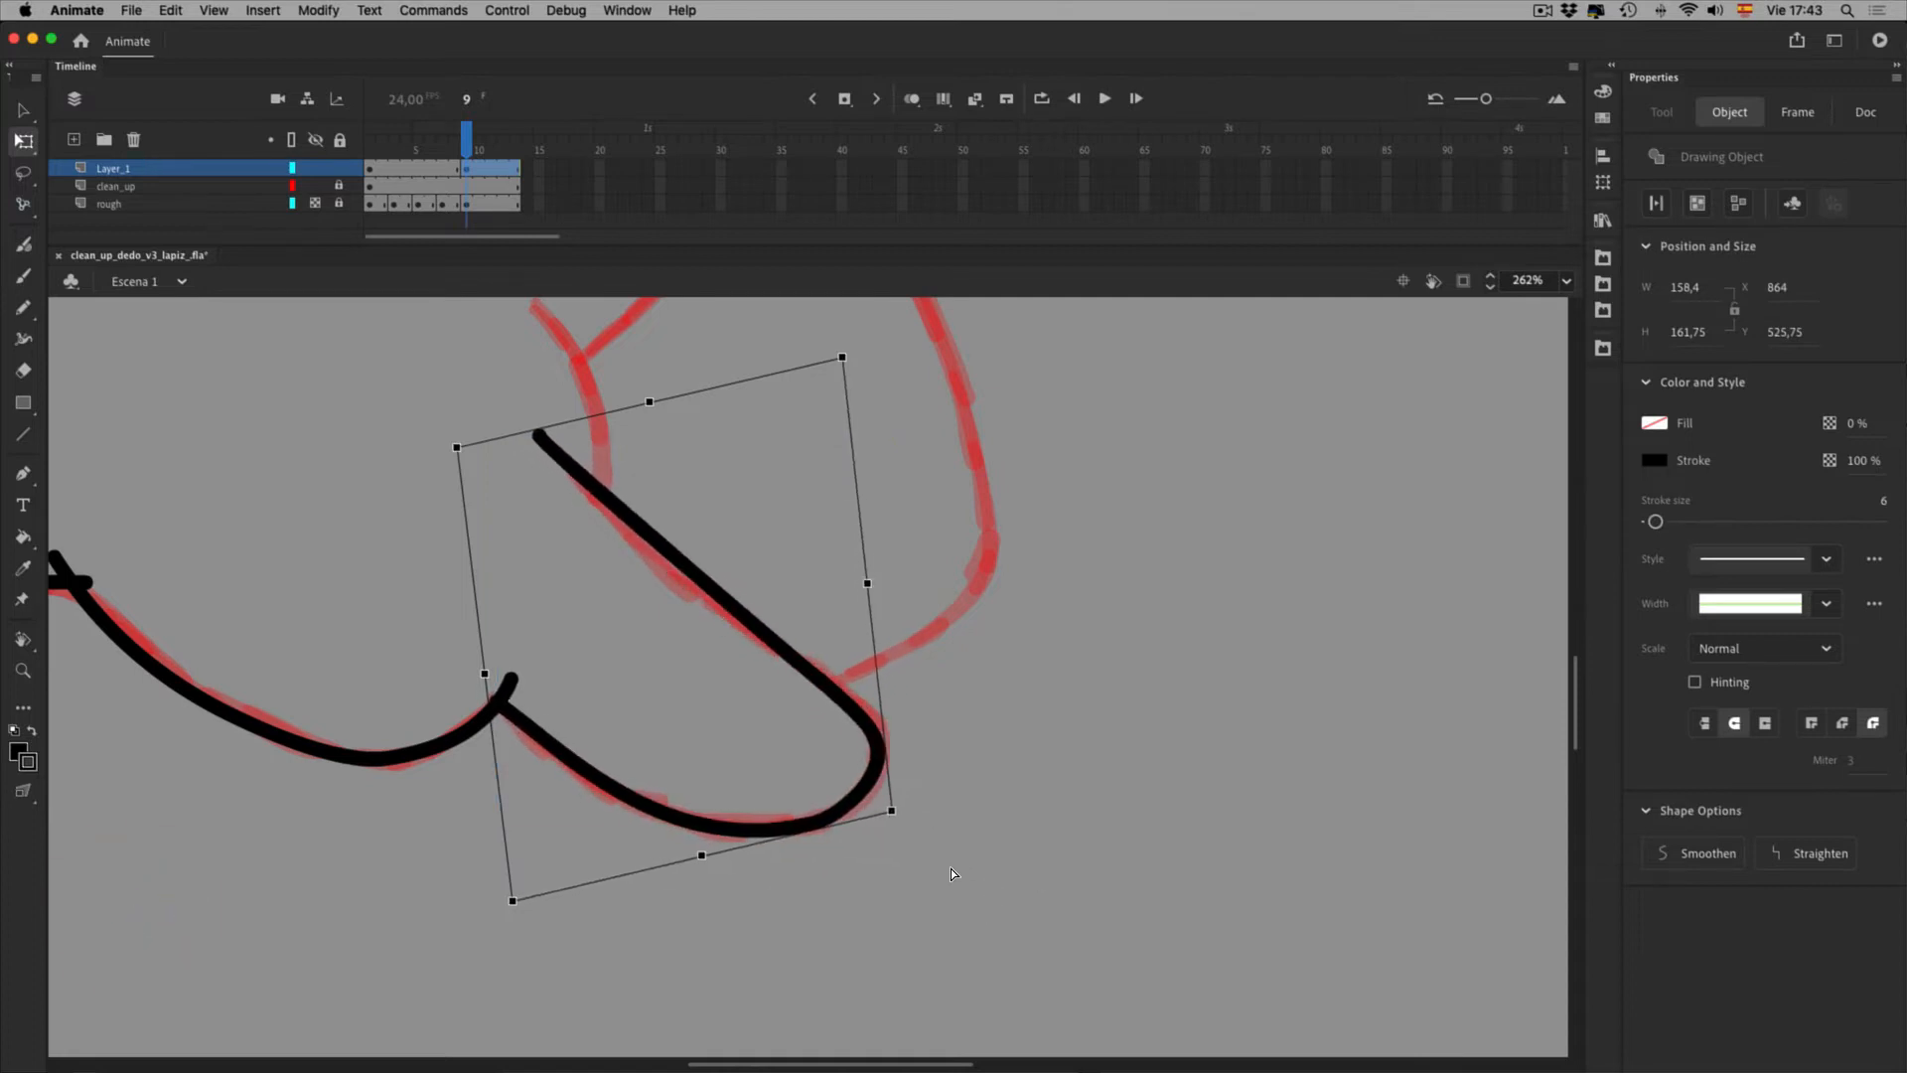
drag(896, 388, 896, 398)
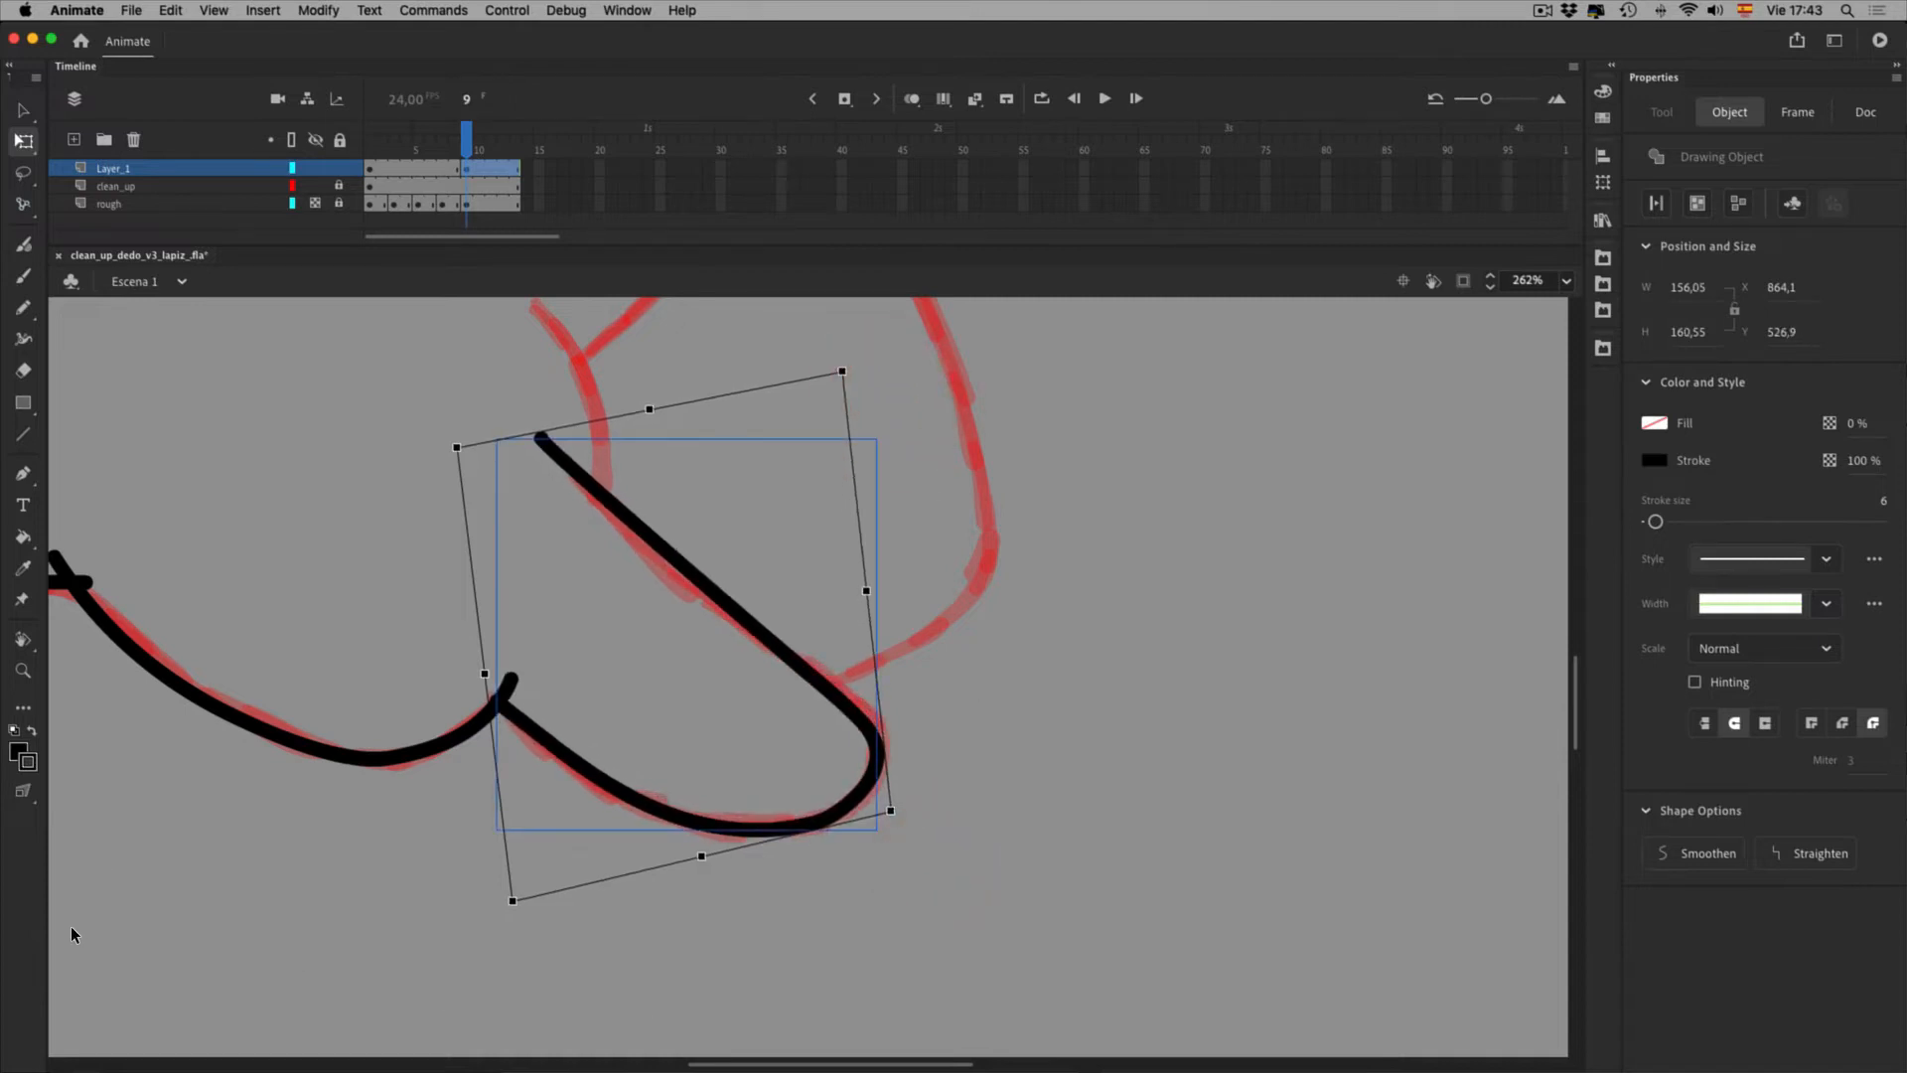
click(187, 879)
click(704, 849)
Bend the thumb curve with Envelope handles so it follows the red rough
drag(23, 791, 109, 864)
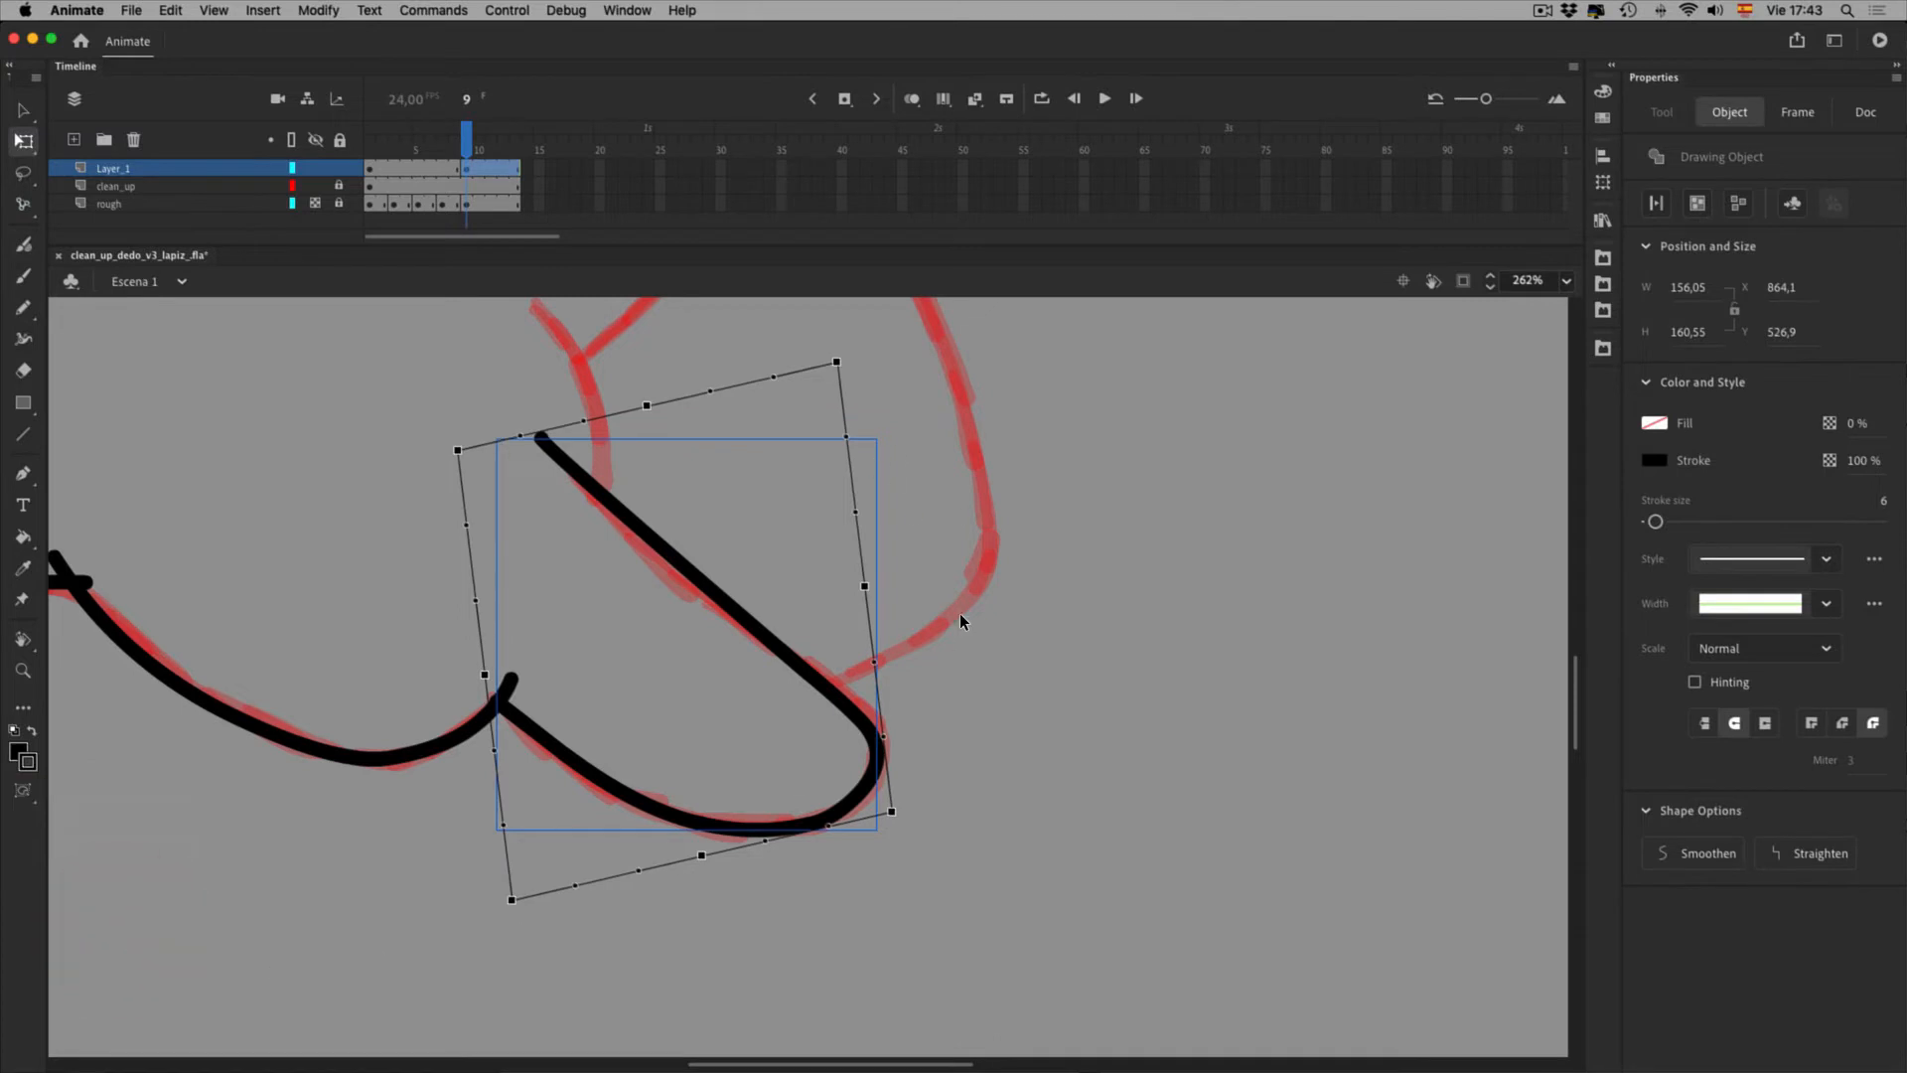
click(23, 790)
click(119, 868)
mouse_move(864, 586)
mouse_down()
mouse_move(903, 576)
mouse_move(874, 584)
mouse_up()
mouse_move(846, 436)
mouse_down()
mouse_move(835, 417)
mouse_move(871, 463)
mouse_move(870, 506)
mouse_up()
mouse_move(837, 362)
mouse_down()
mouse_move(822, 400)
mouse_move(874, 332)
mouse_move(908, 378)
mouse_up()
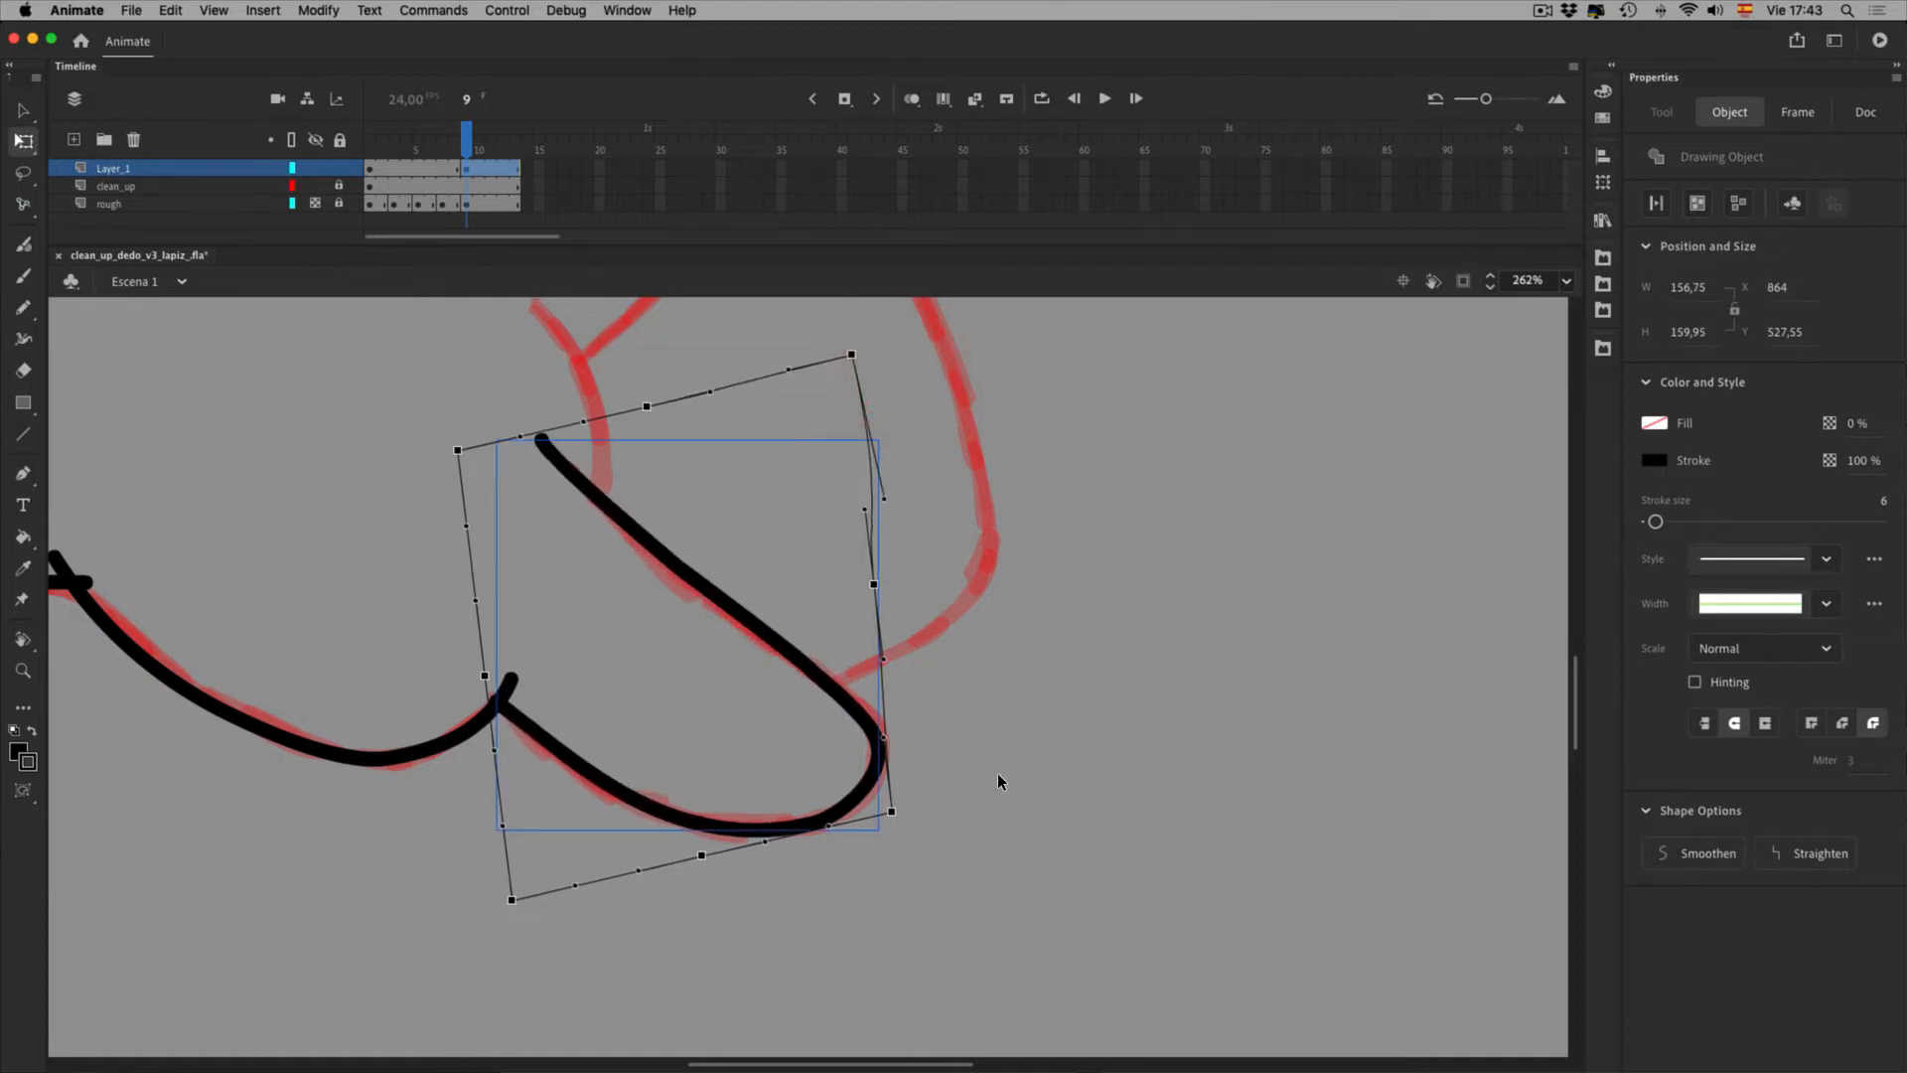
key(v)
click(1155, 715)
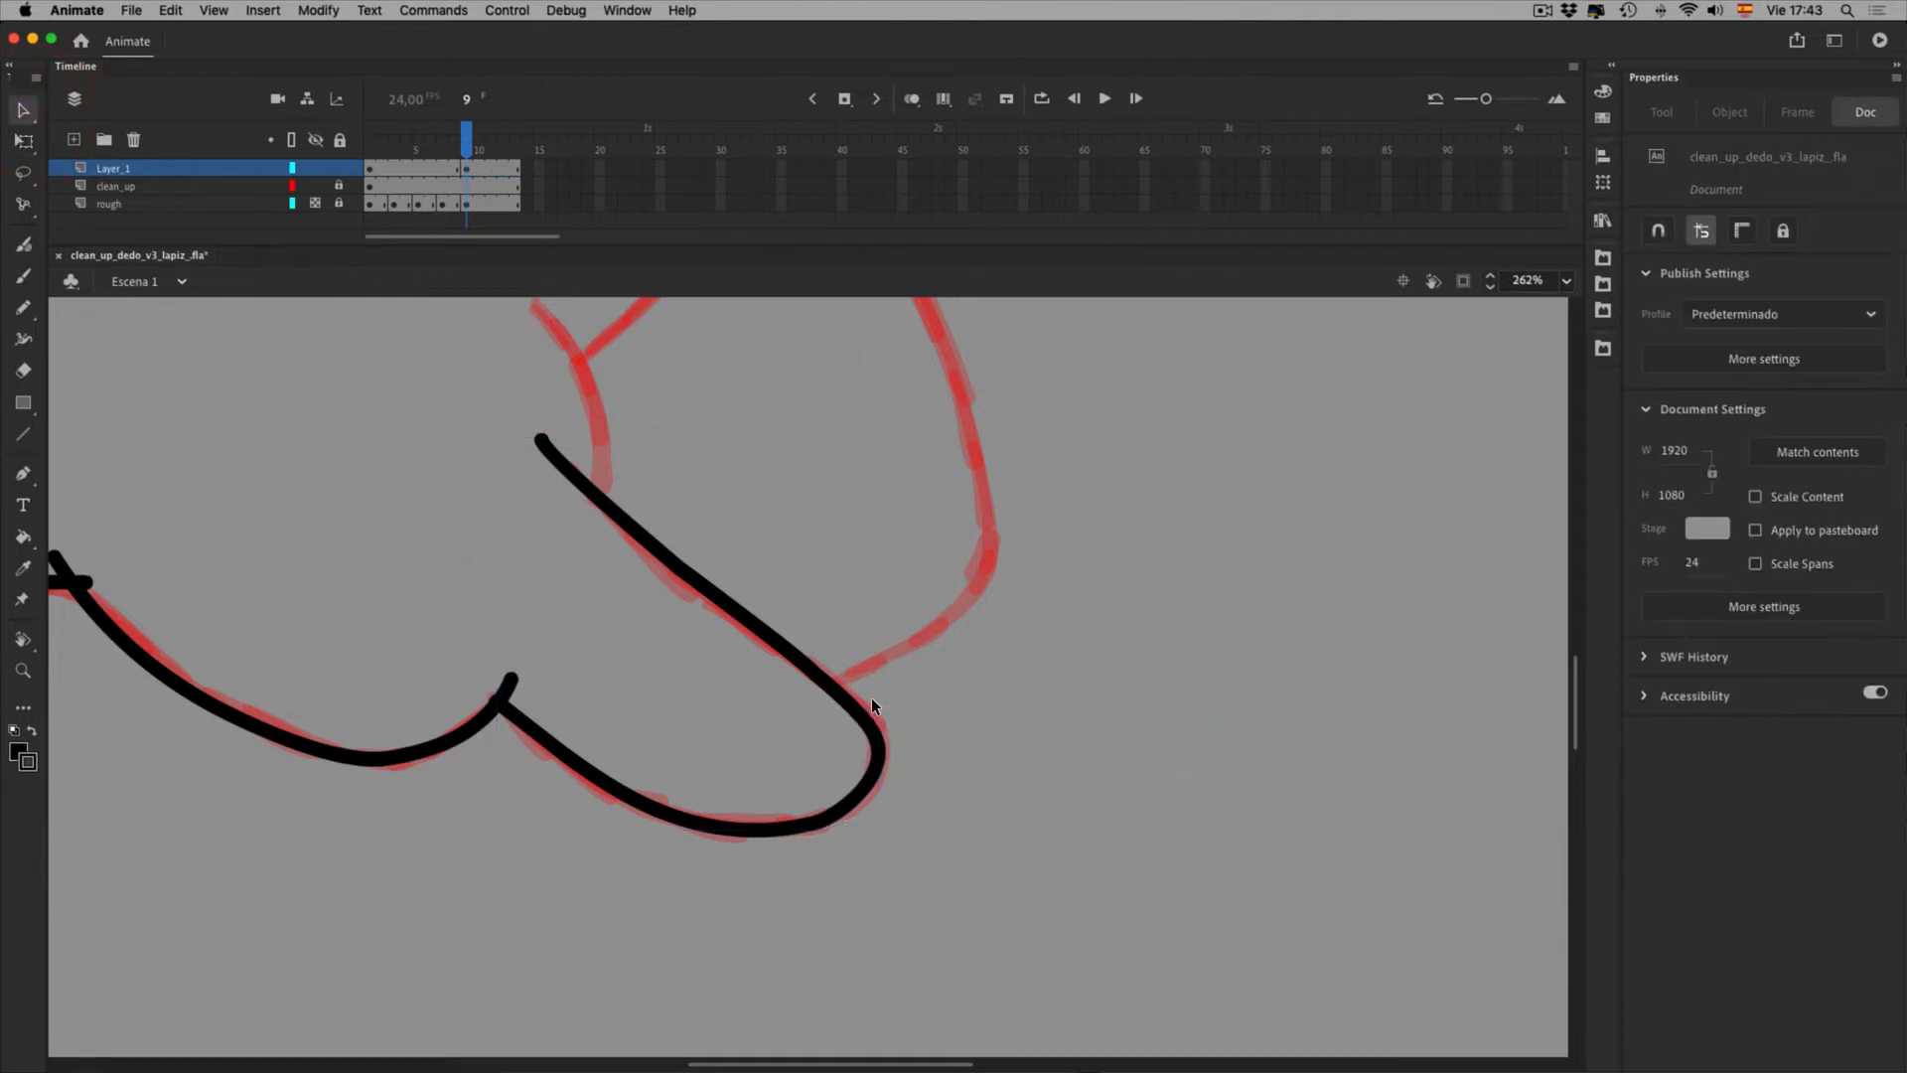
Delete the top tip of the thumb stroke inside its drawing object
double_click(735, 613)
drag(536, 432, 635, 574)
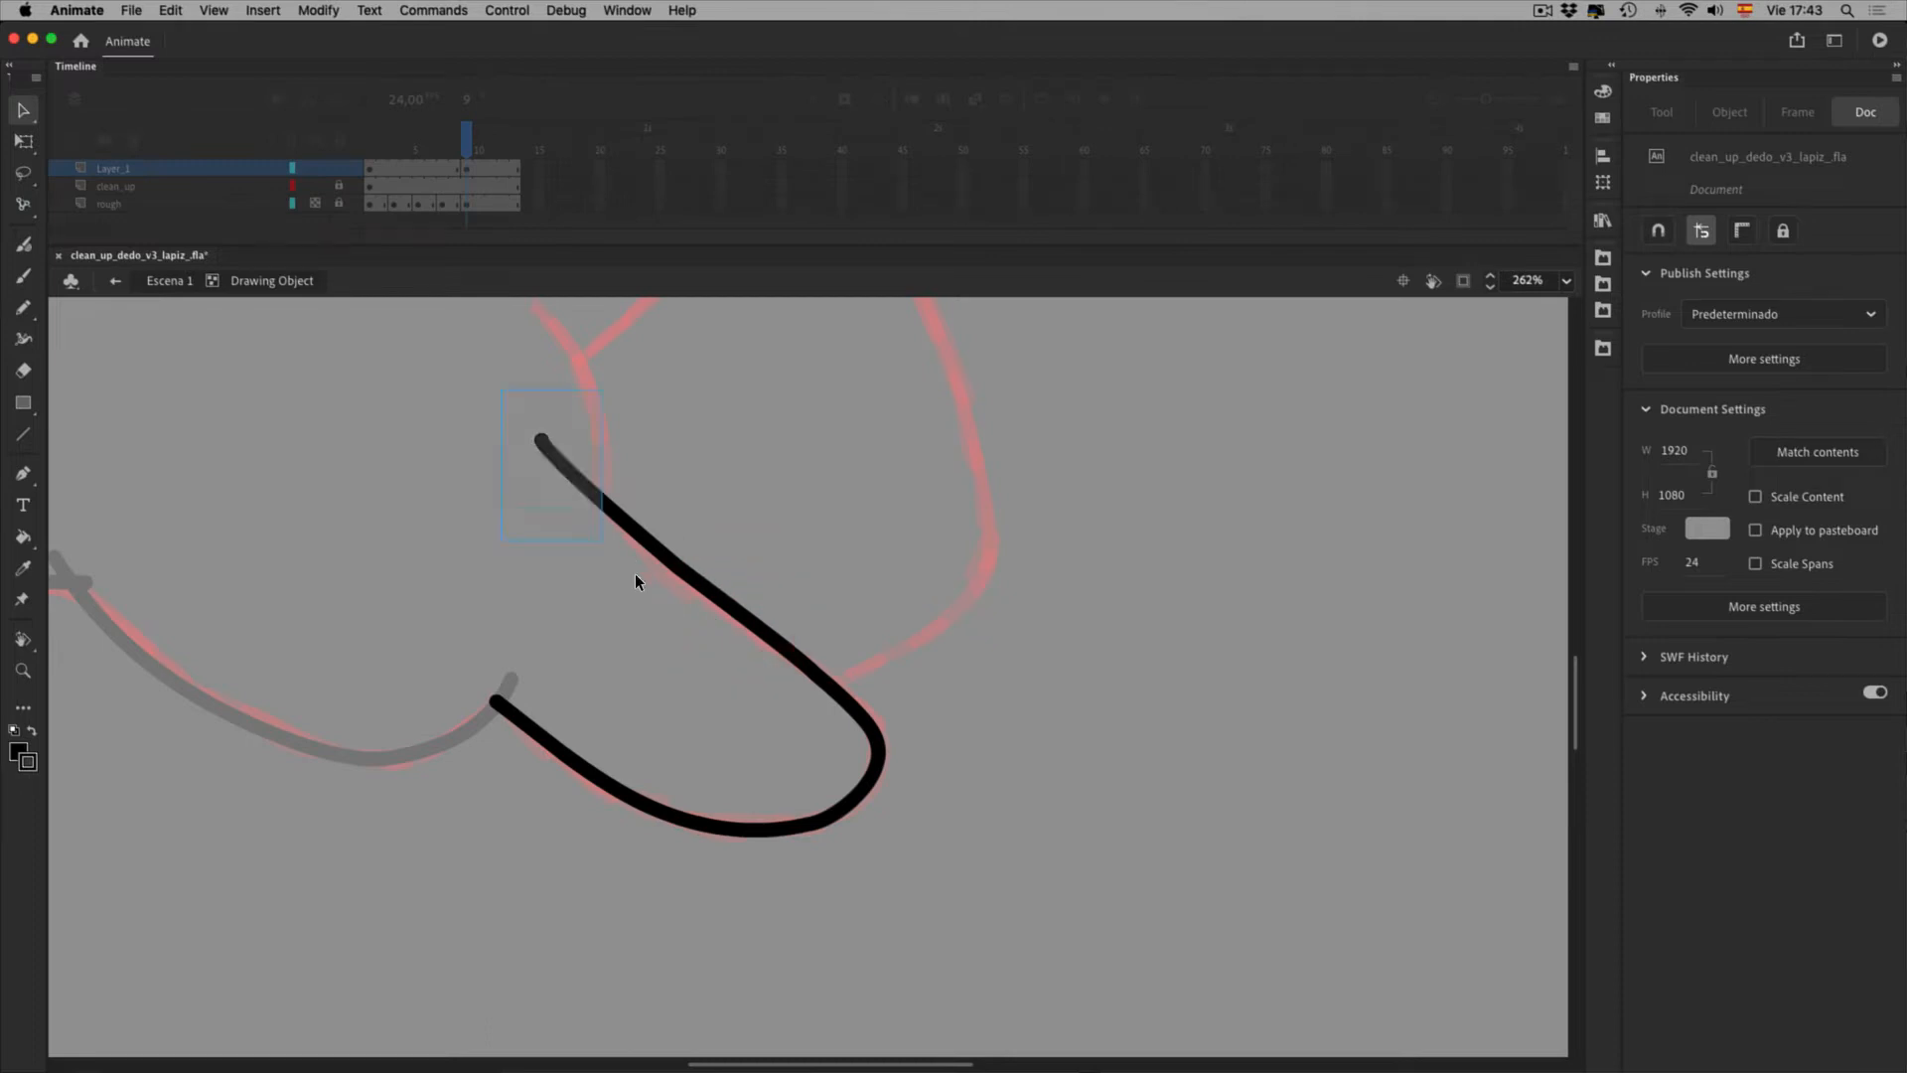
key(Delete)
double_click(1073, 854)
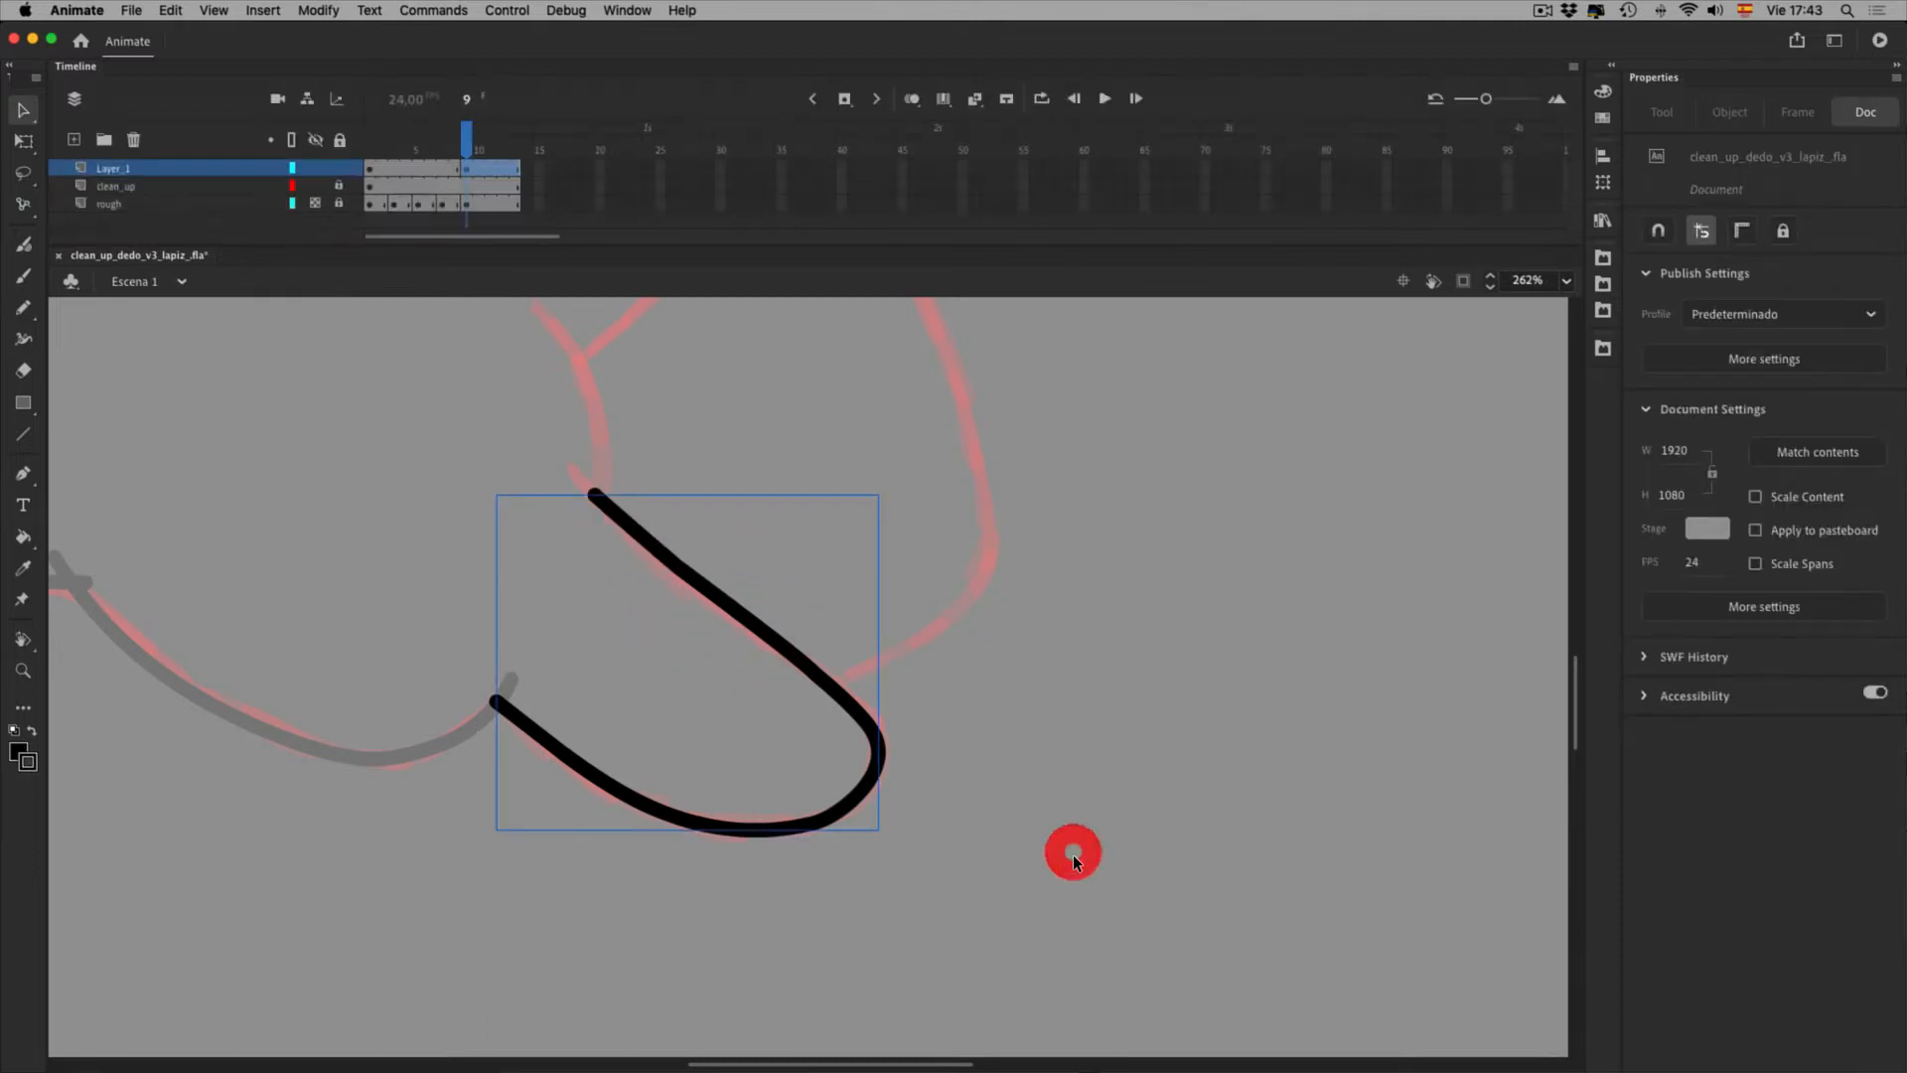
click(1807, 916)
click(1017, 914)
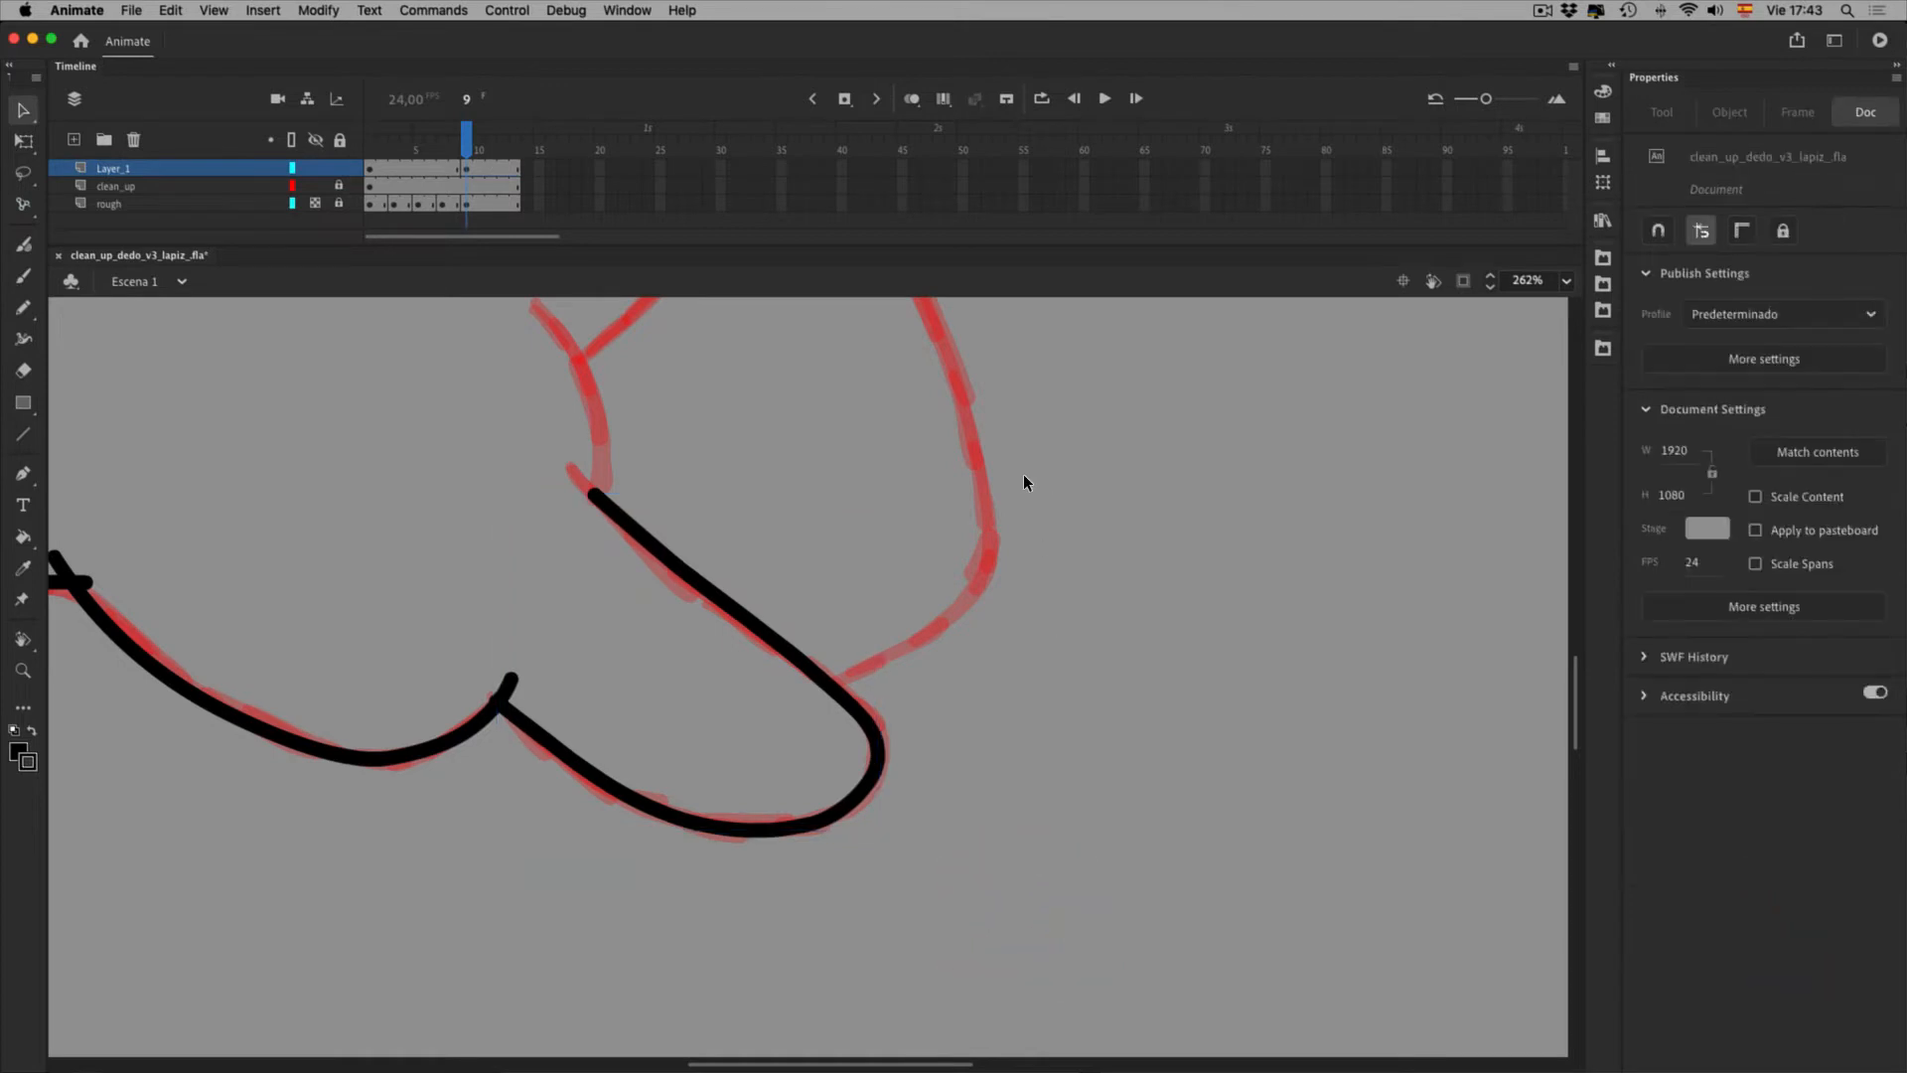
Check frame 9 by scrubbing the timeline and toggling the red rough layer
key(space)
drag(948, 561, 961, 818)
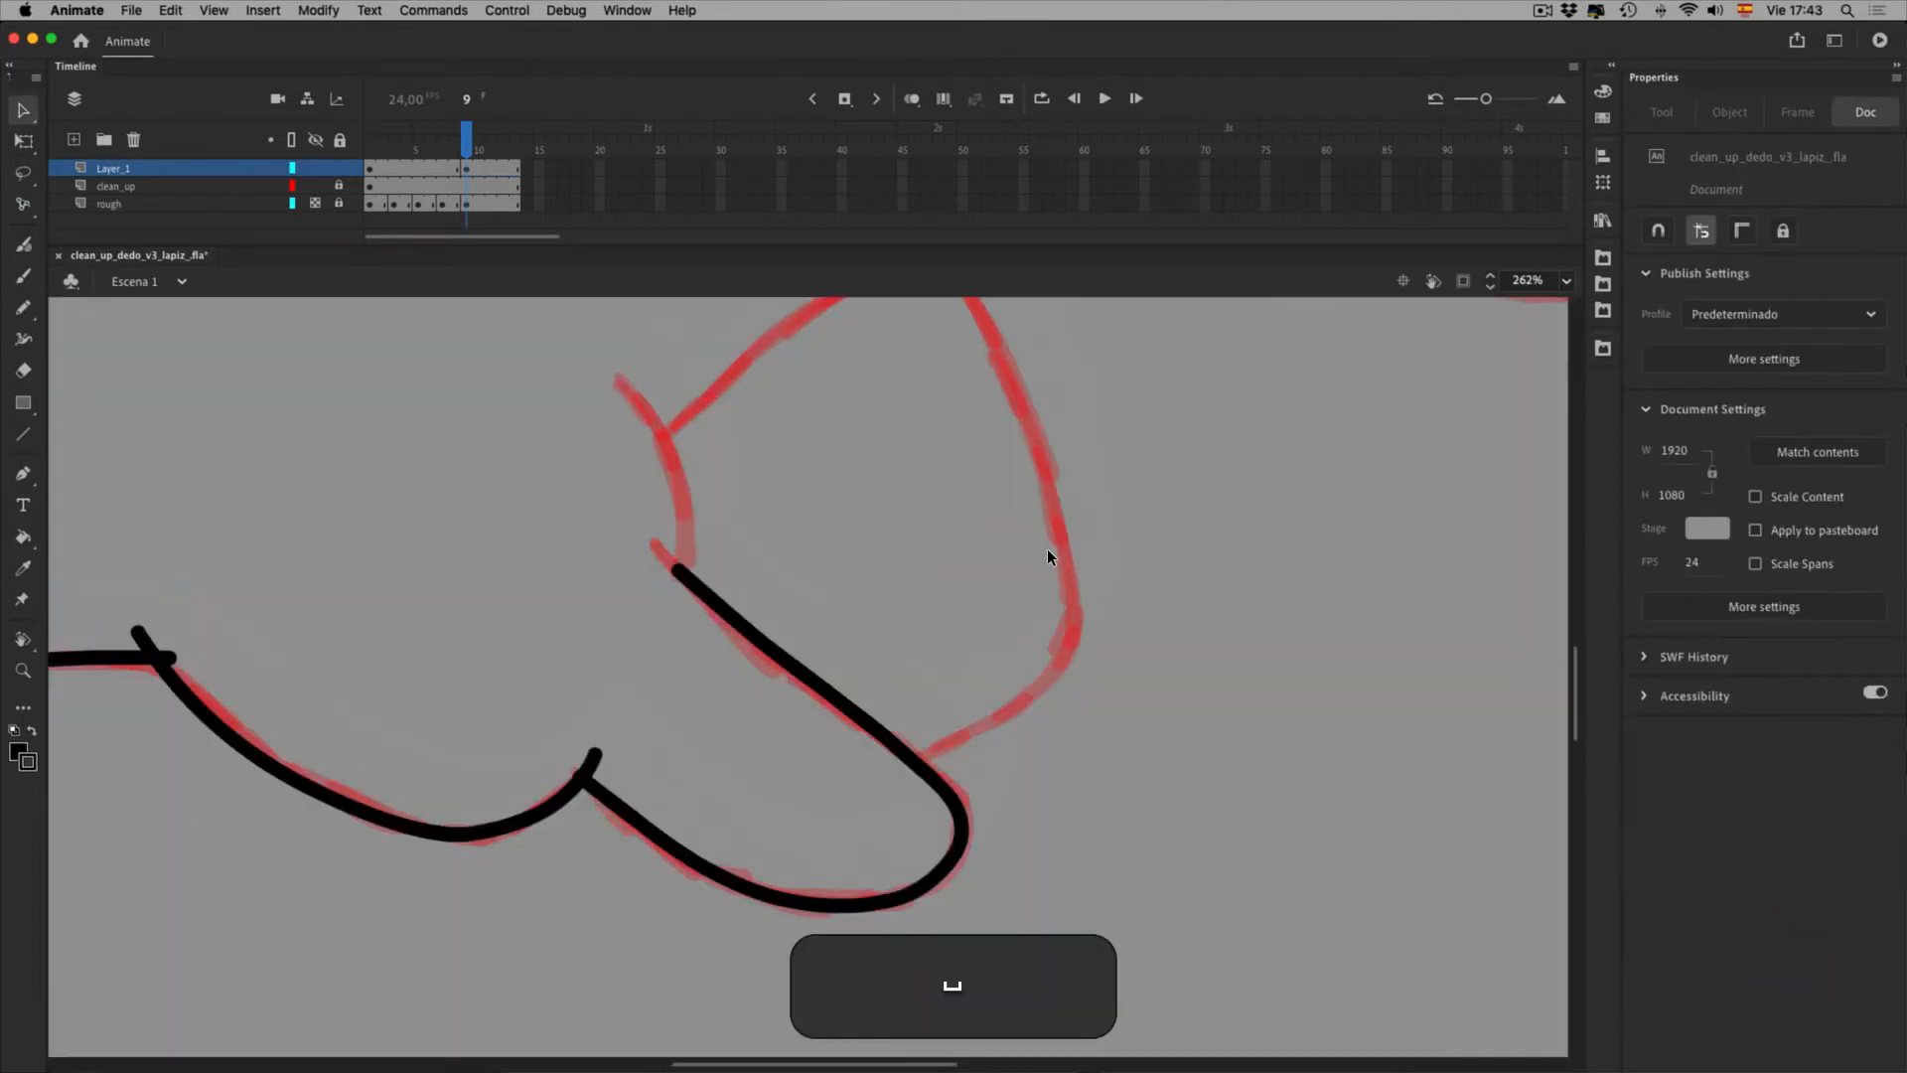
key(super+0)
mouse_move(488, 147)
mouse_down()
mouse_move(504, 147)
mouse_move(451, 155)
mouse_move(502, 152)
mouse_up()
click(463, 152)
click(315, 202)
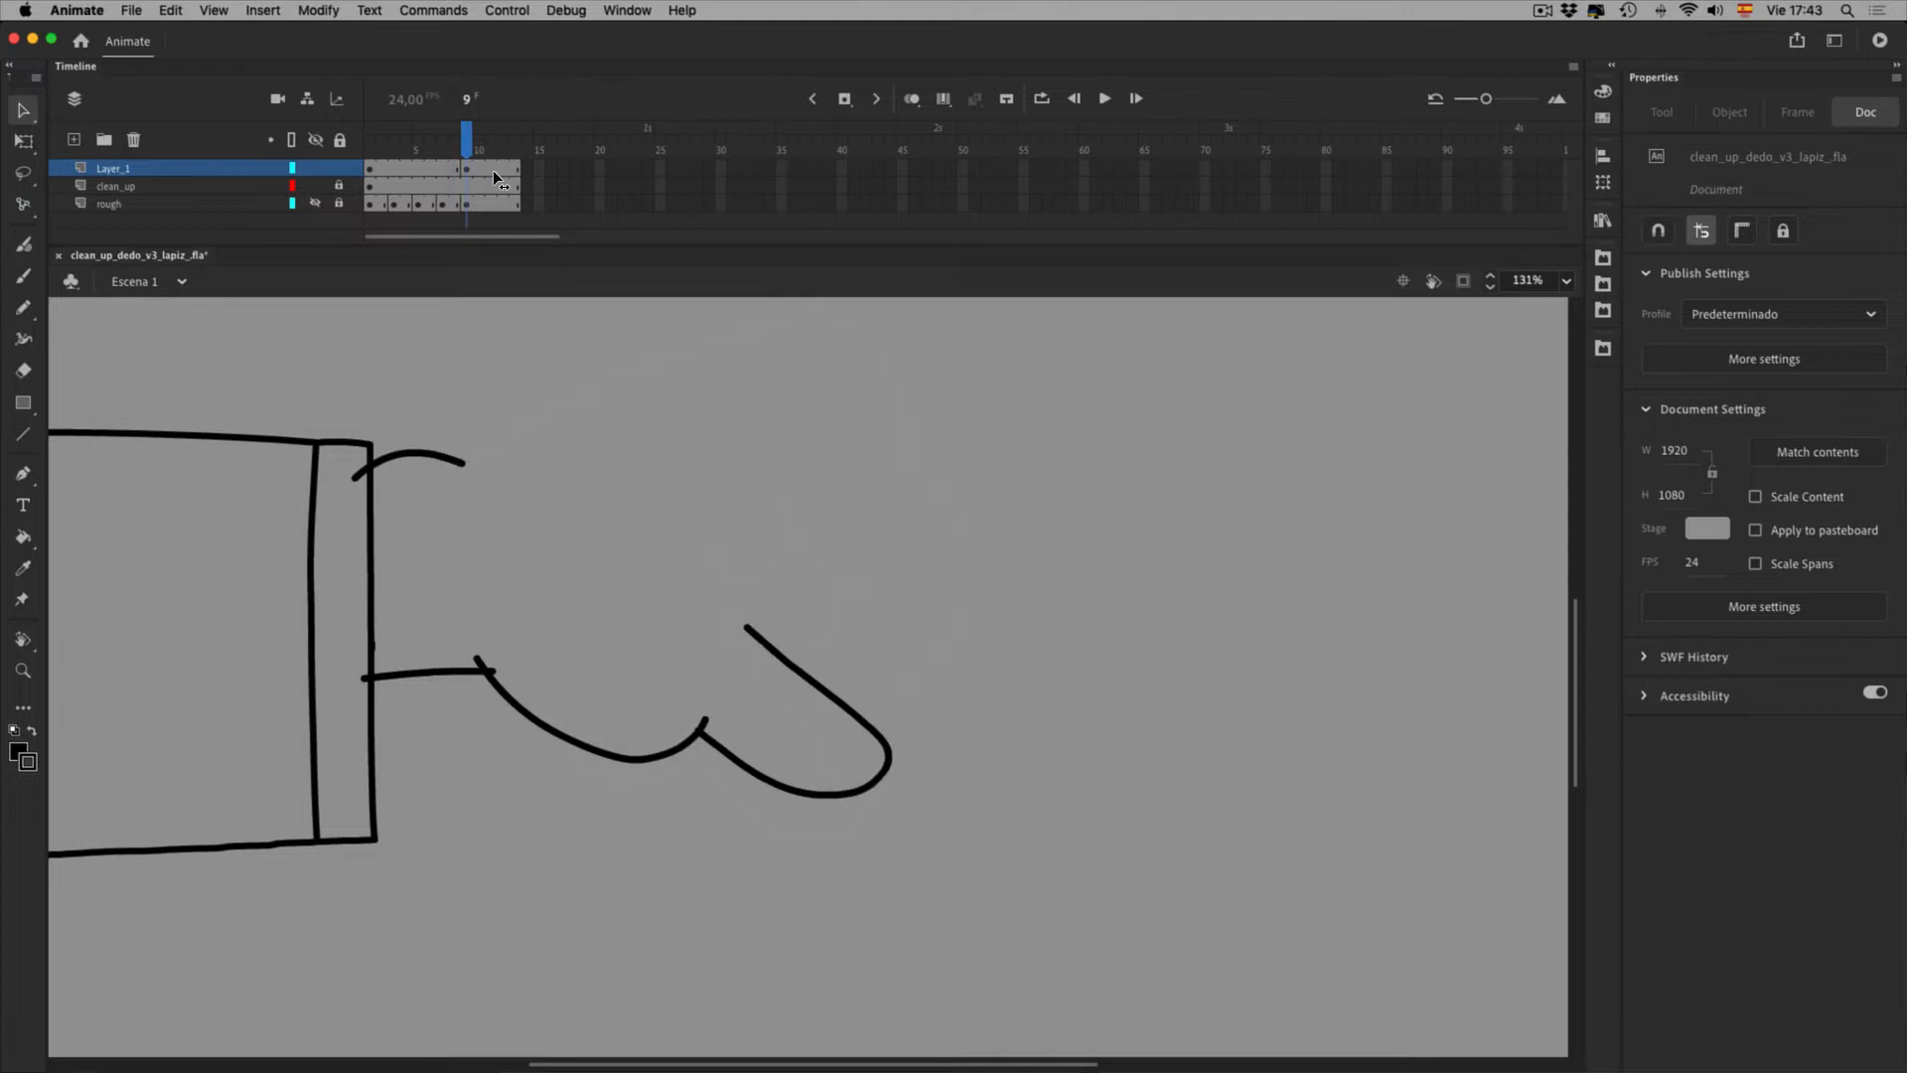
click(316, 203)
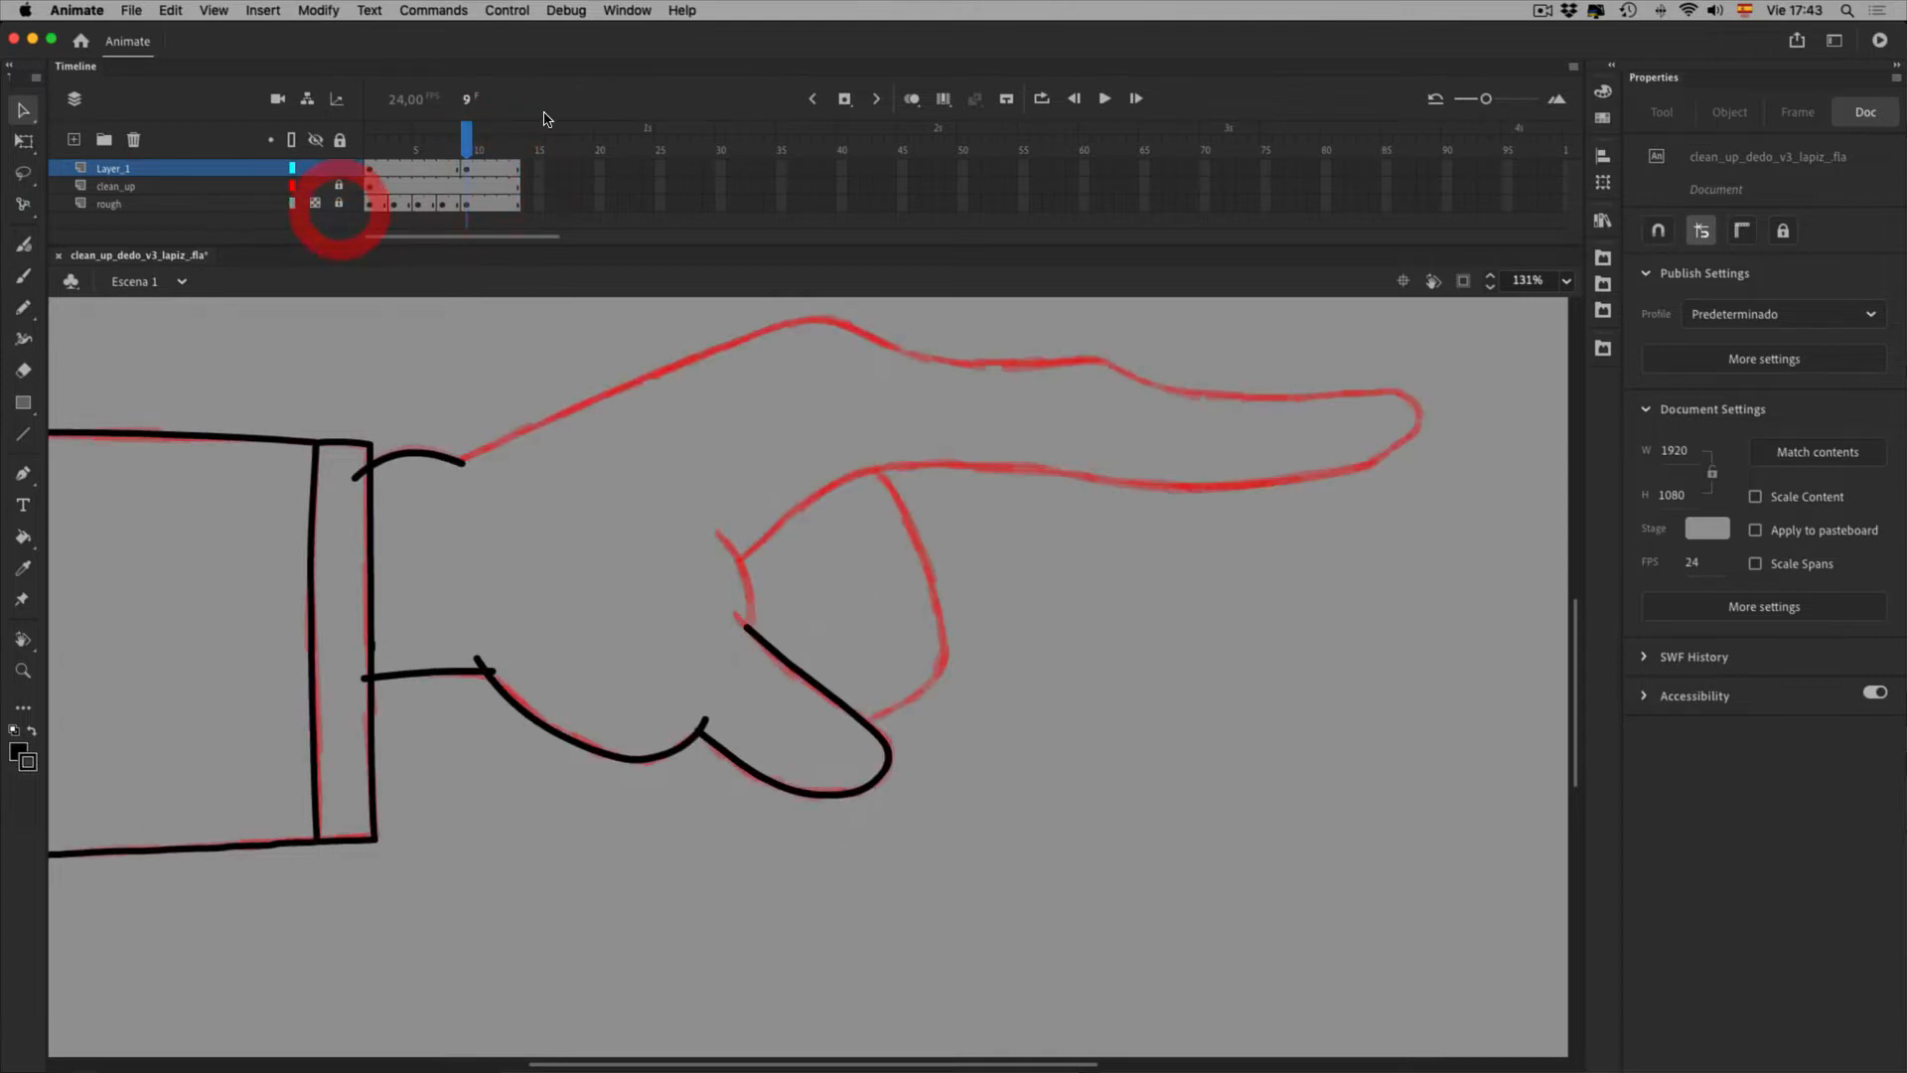
drag(779, 508, 651, 553)
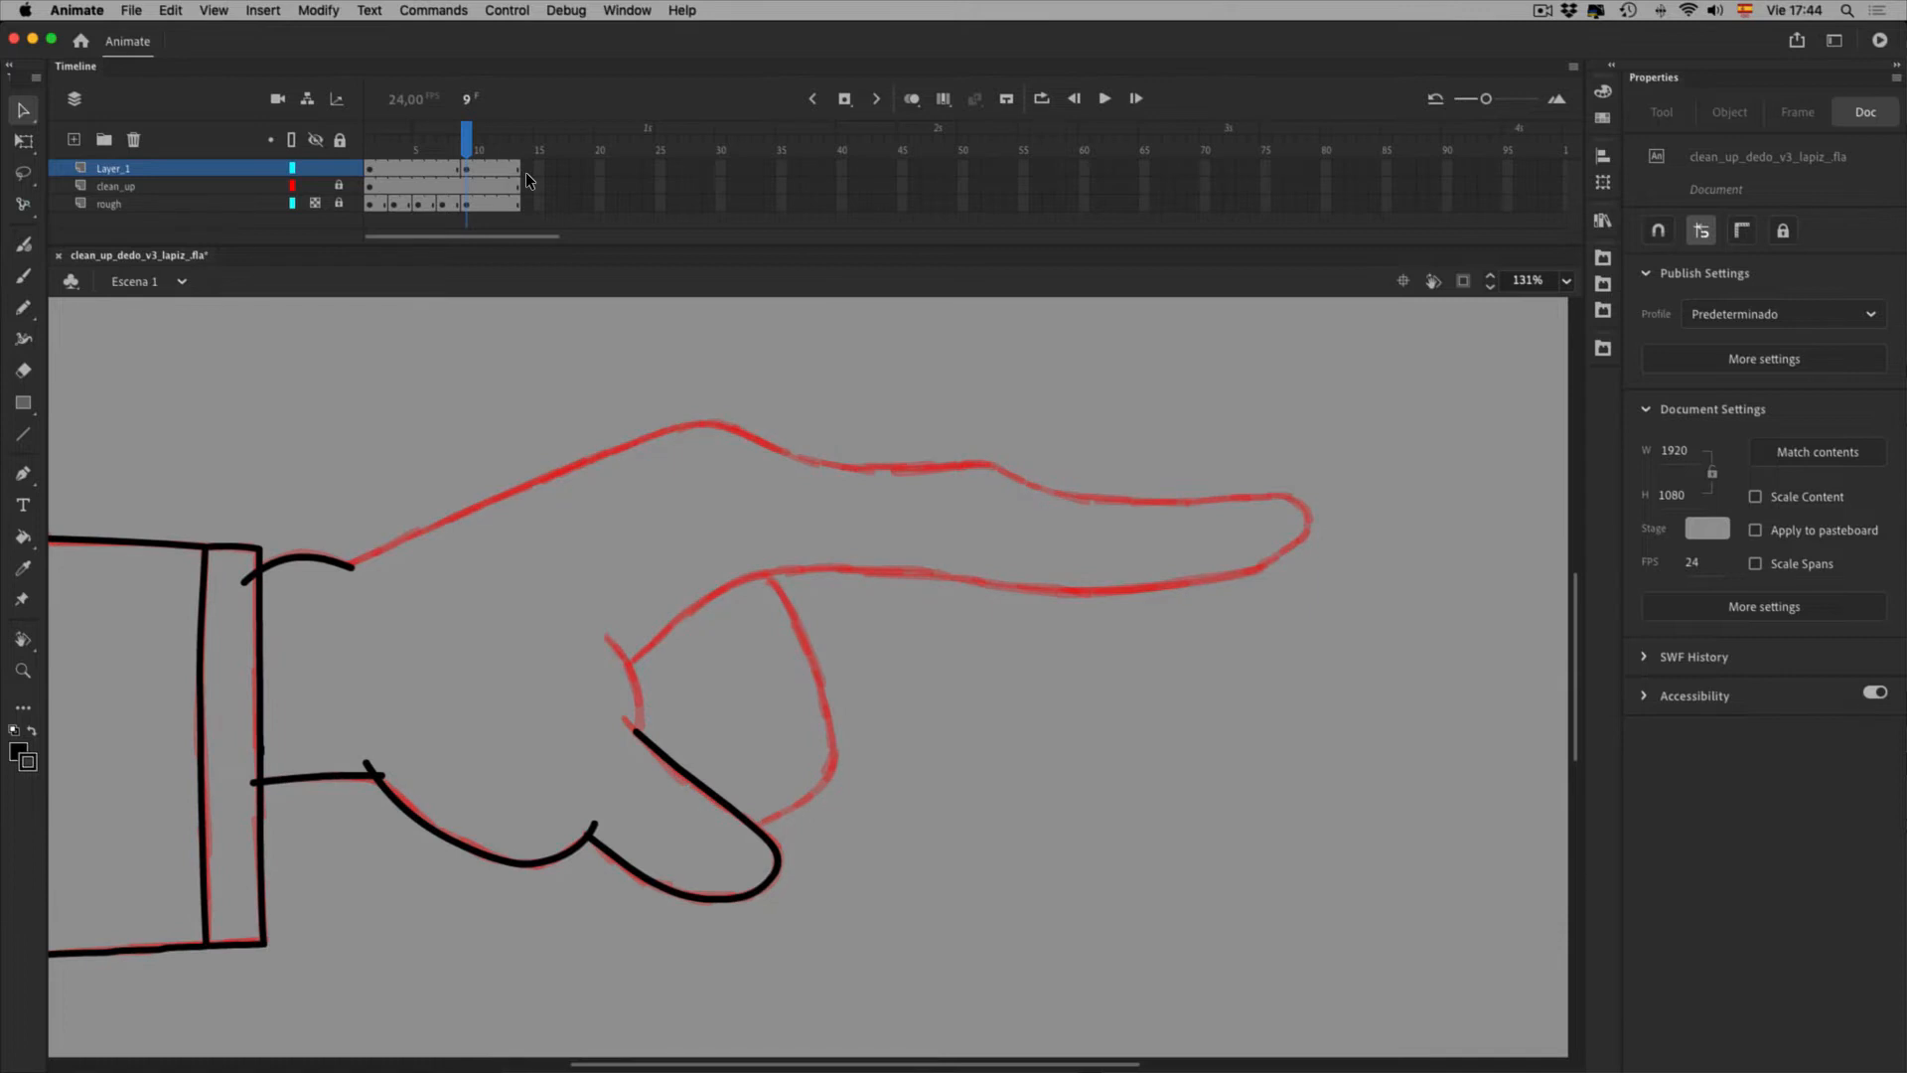
Ink black pencil lines for the knuckle curves and the pointing finger's underside
key(super+equal)
key(space)
drag(714, 704, 743, 558)
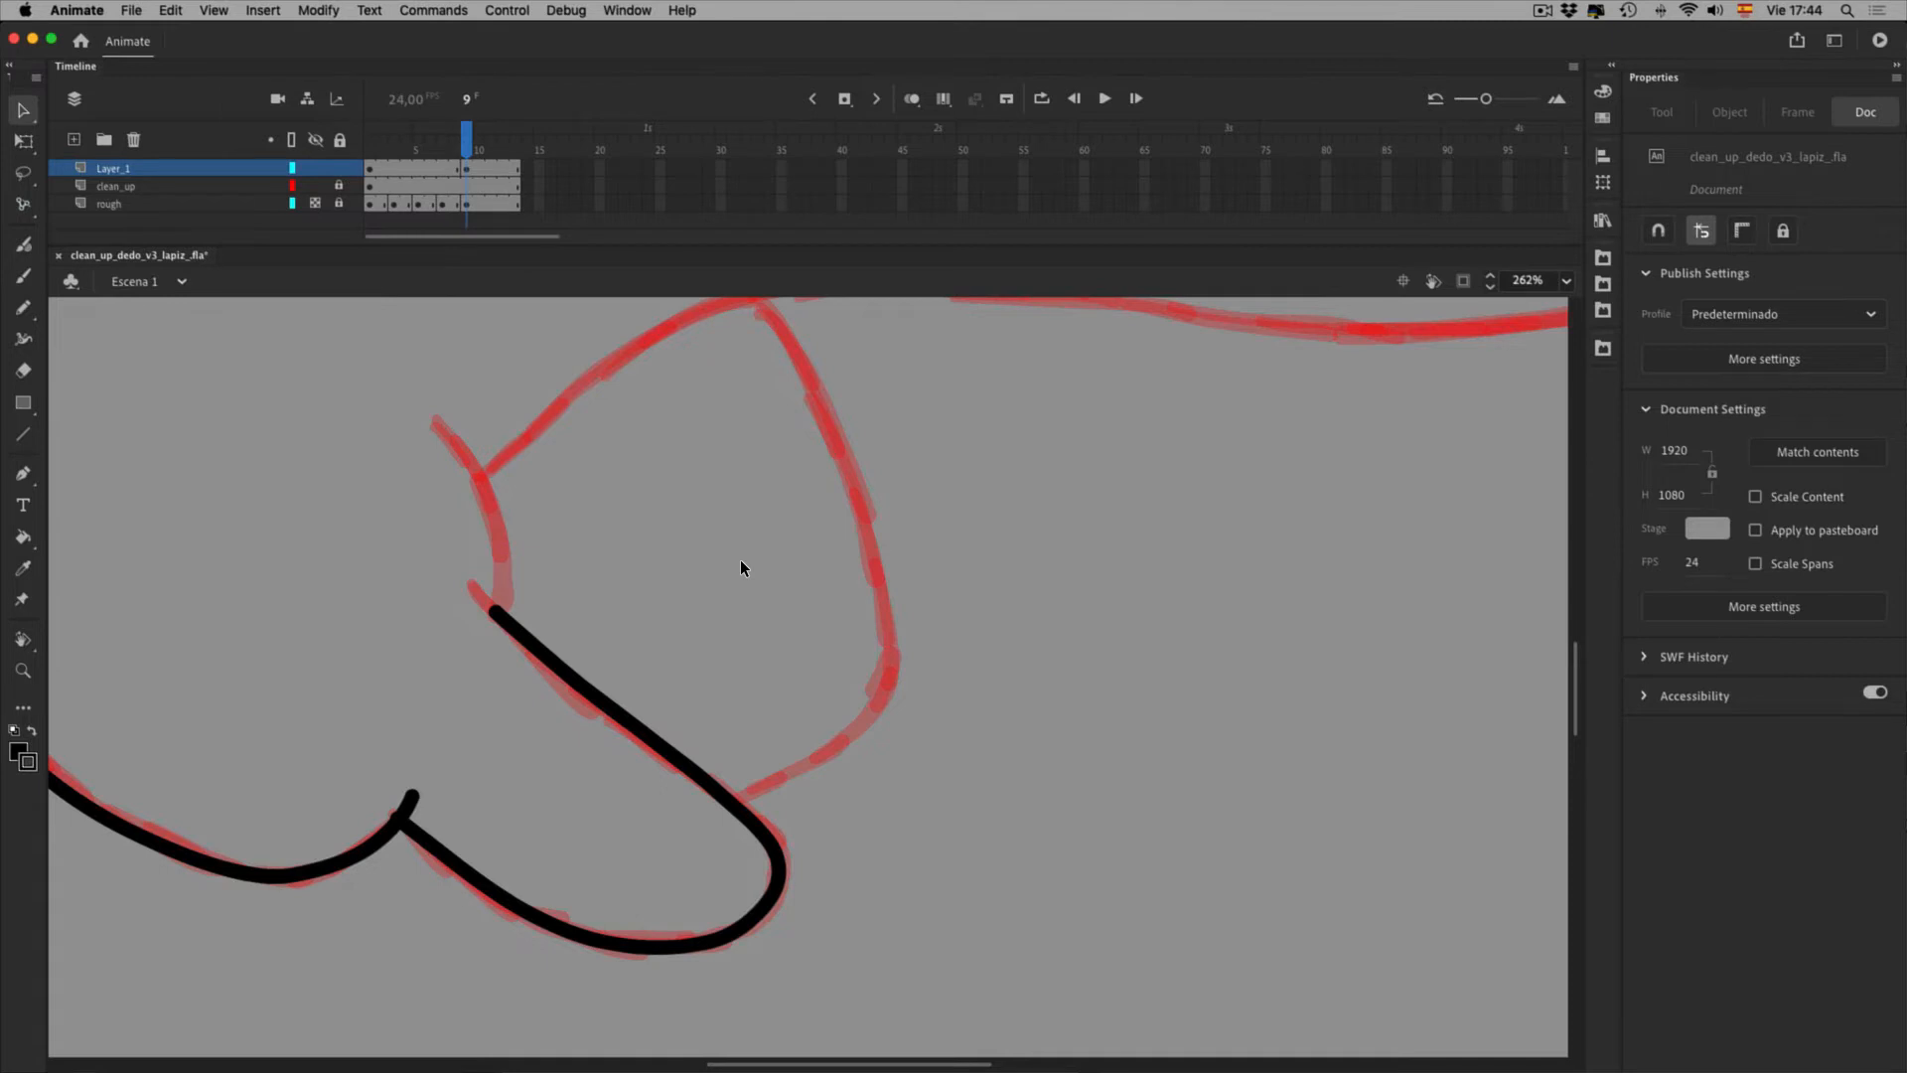
key(shift+y)
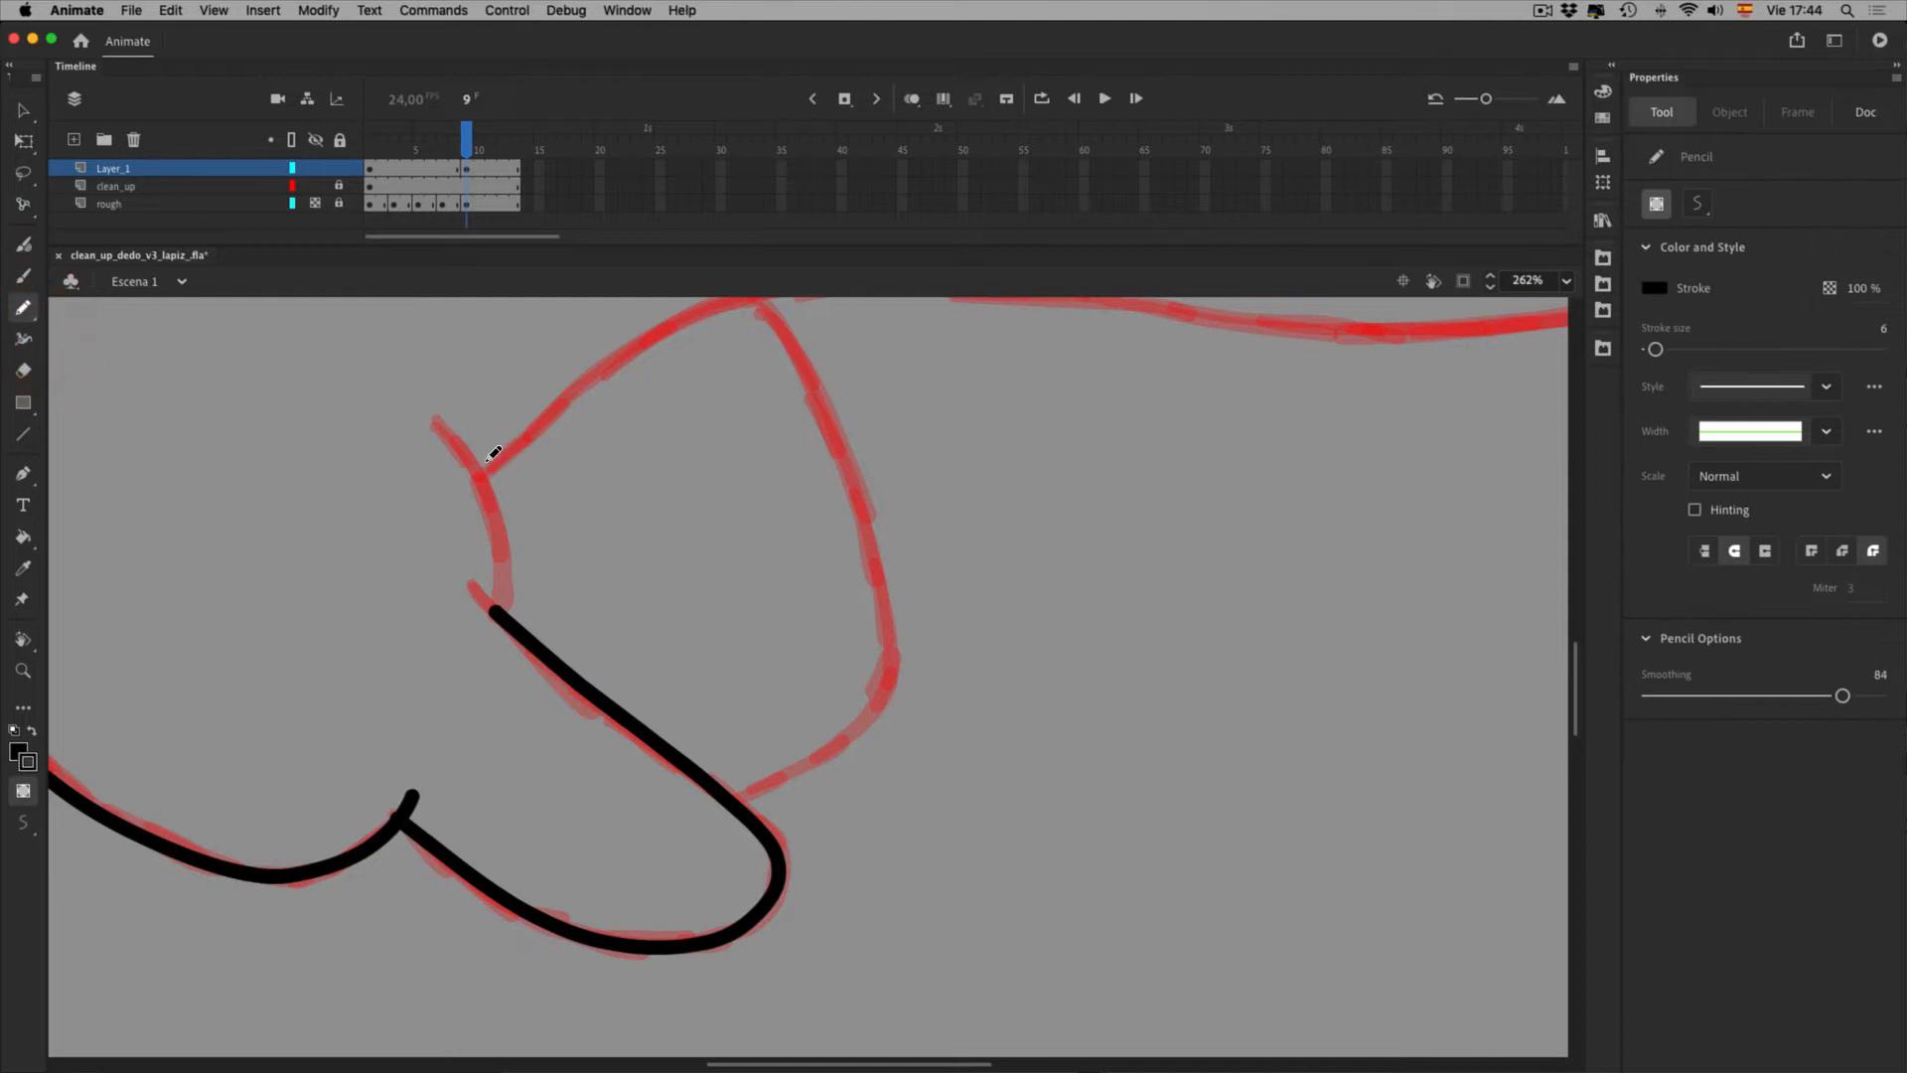
mouse_move(435, 419)
mouse_down()
mouse_move(502, 521)
mouse_move(496, 611)
mouse_up()
key(space)
drag(987, 668, 652, 517)
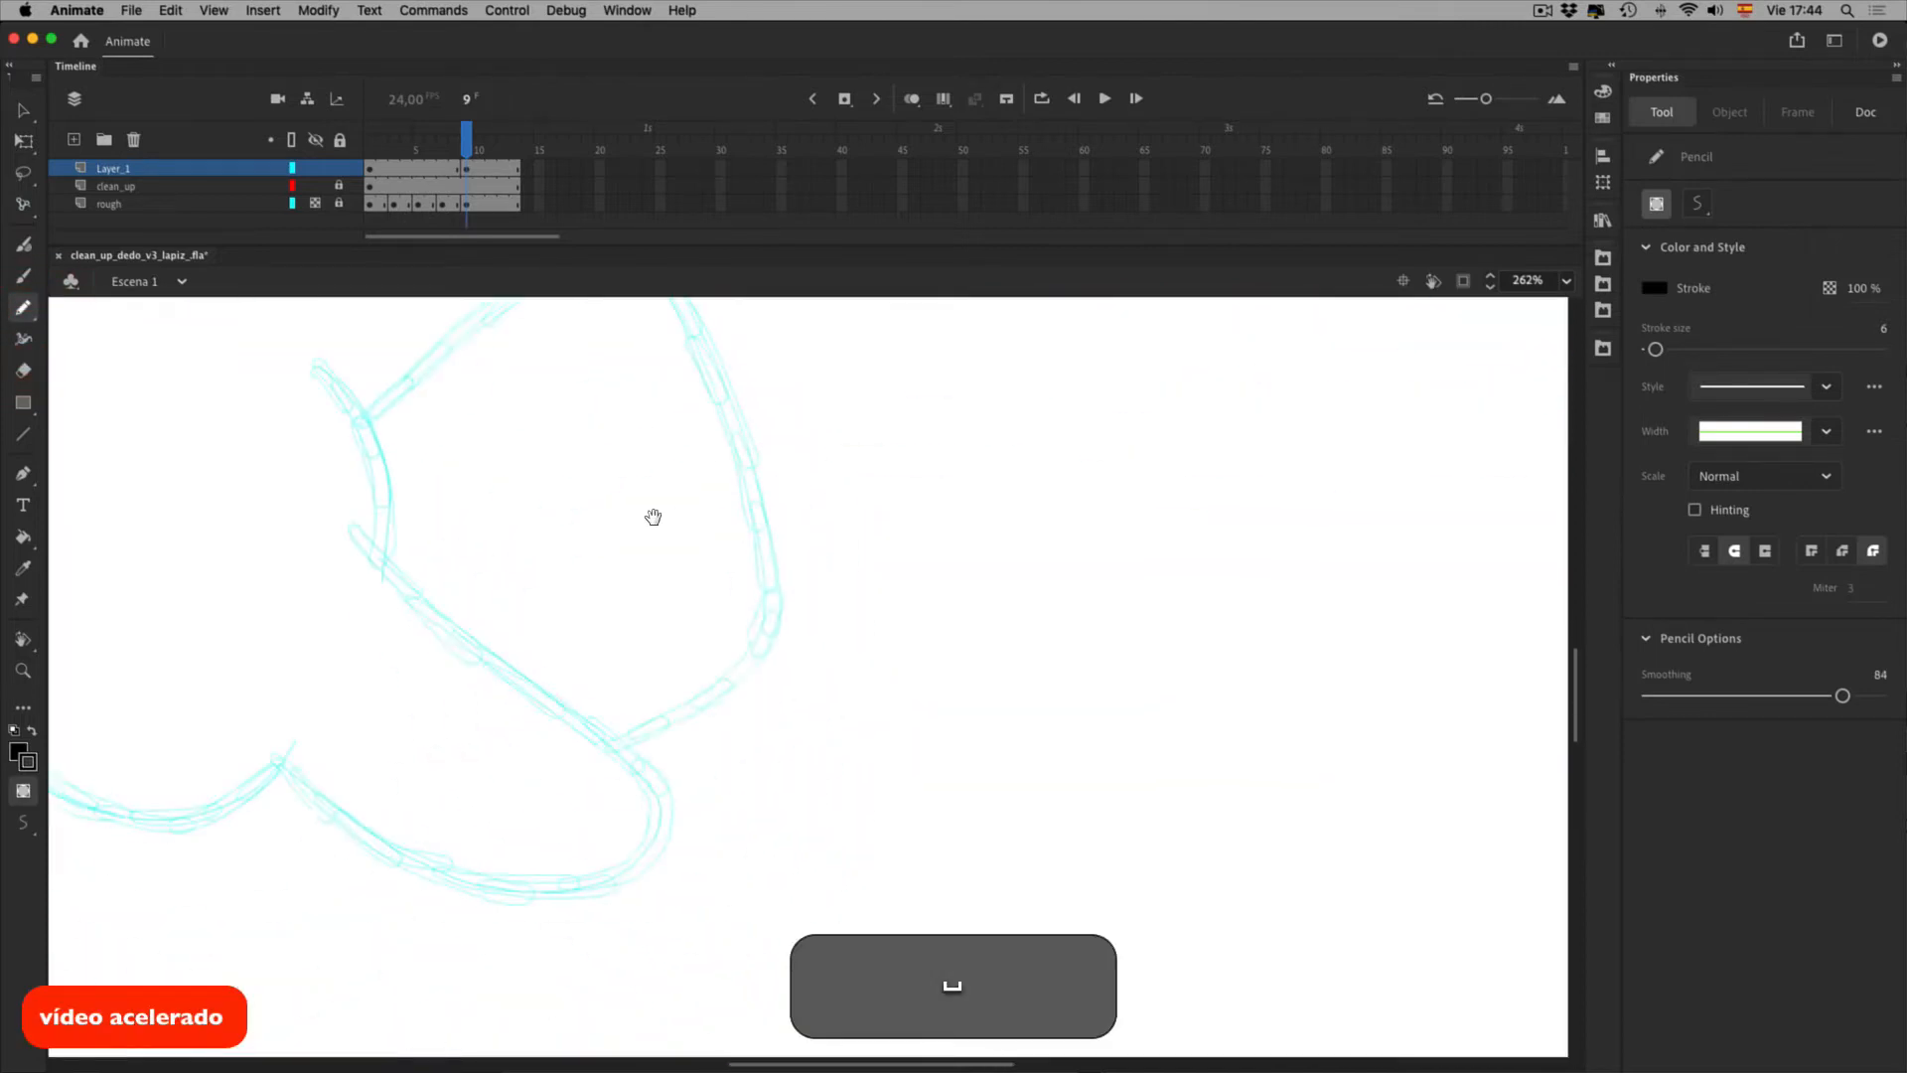
mouse_move(616, 392)
mouse_down()
mouse_move(724, 497)
mouse_move(809, 762)
mouse_move(701, 863)
mouse_up()
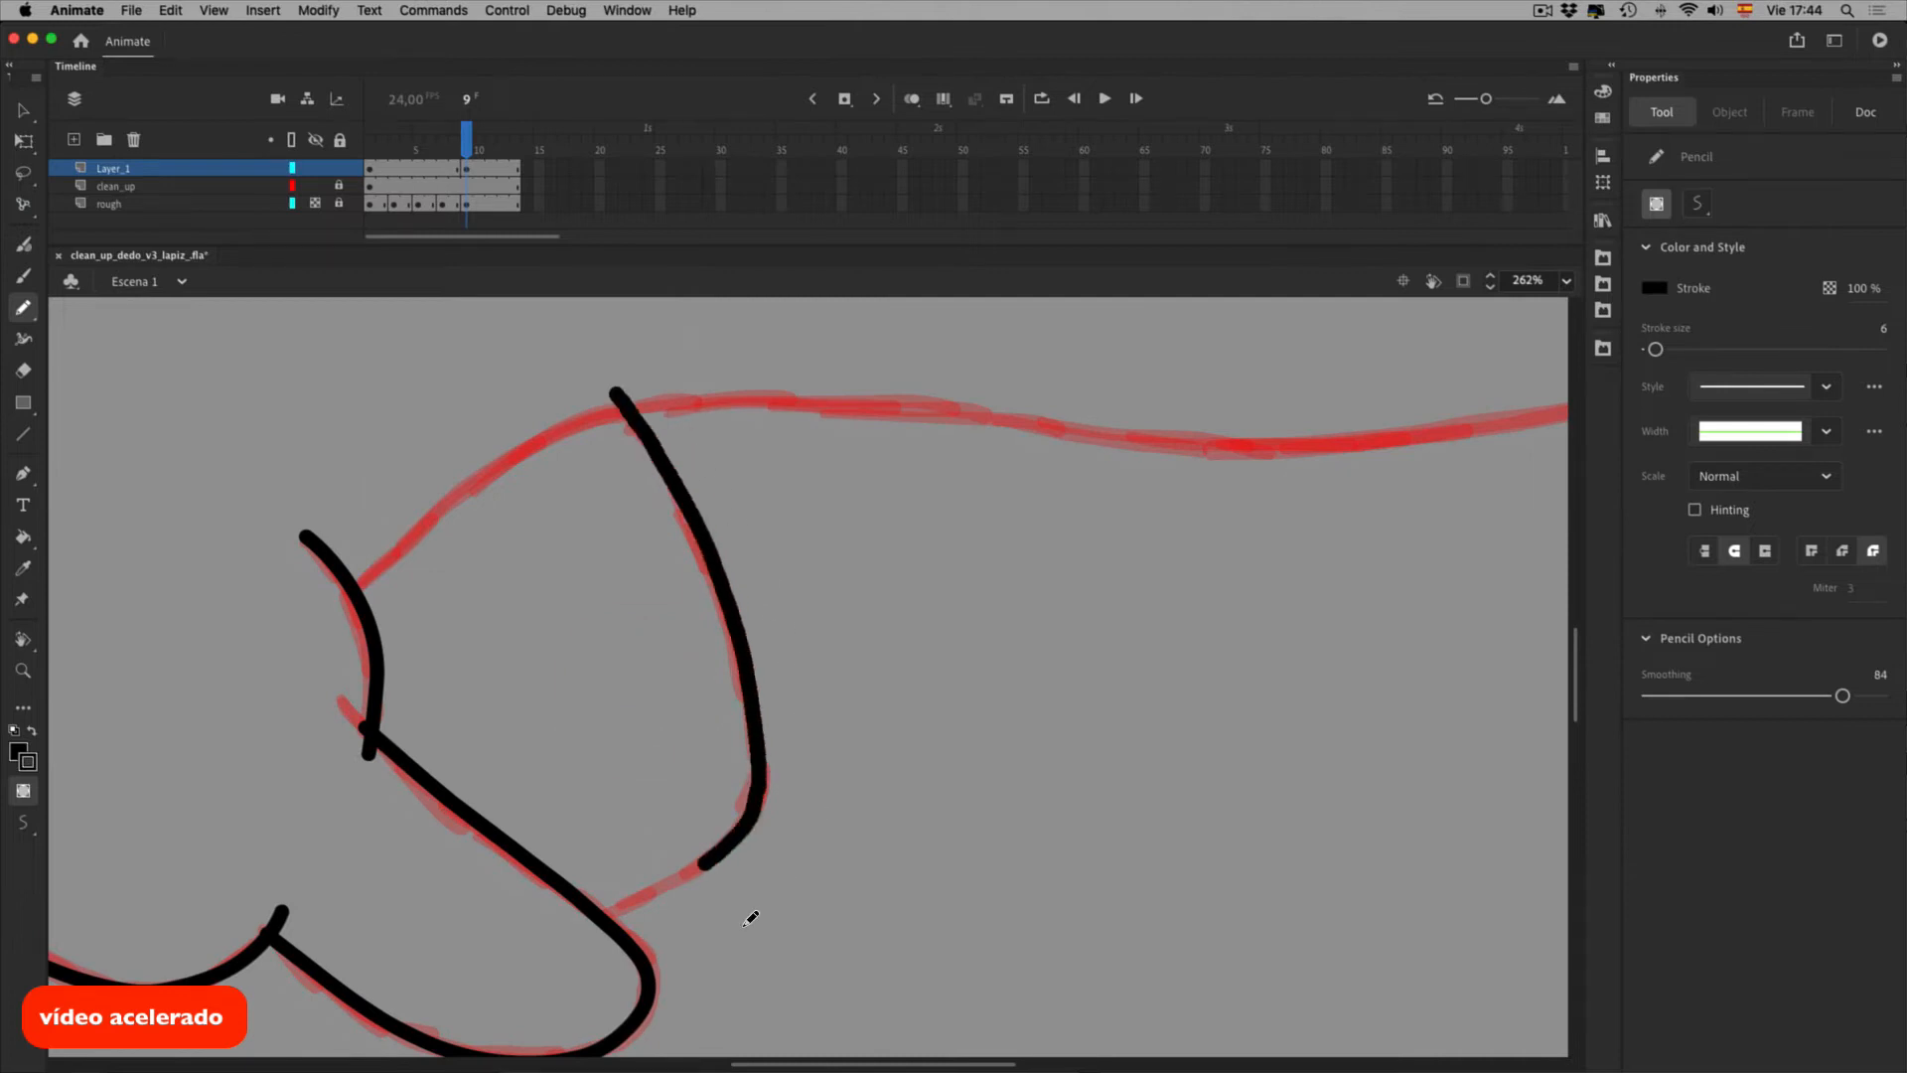
key(super+minus)
mouse_move(508, 737)
mouse_down()
mouse_move(747, 654)
mouse_move(1122, 689)
mouse_move(1268, 626)
mouse_move(1241, 588)
mouse_up()
Delete the stray underside piece and snap the two finger strokes' ends together
key(v)
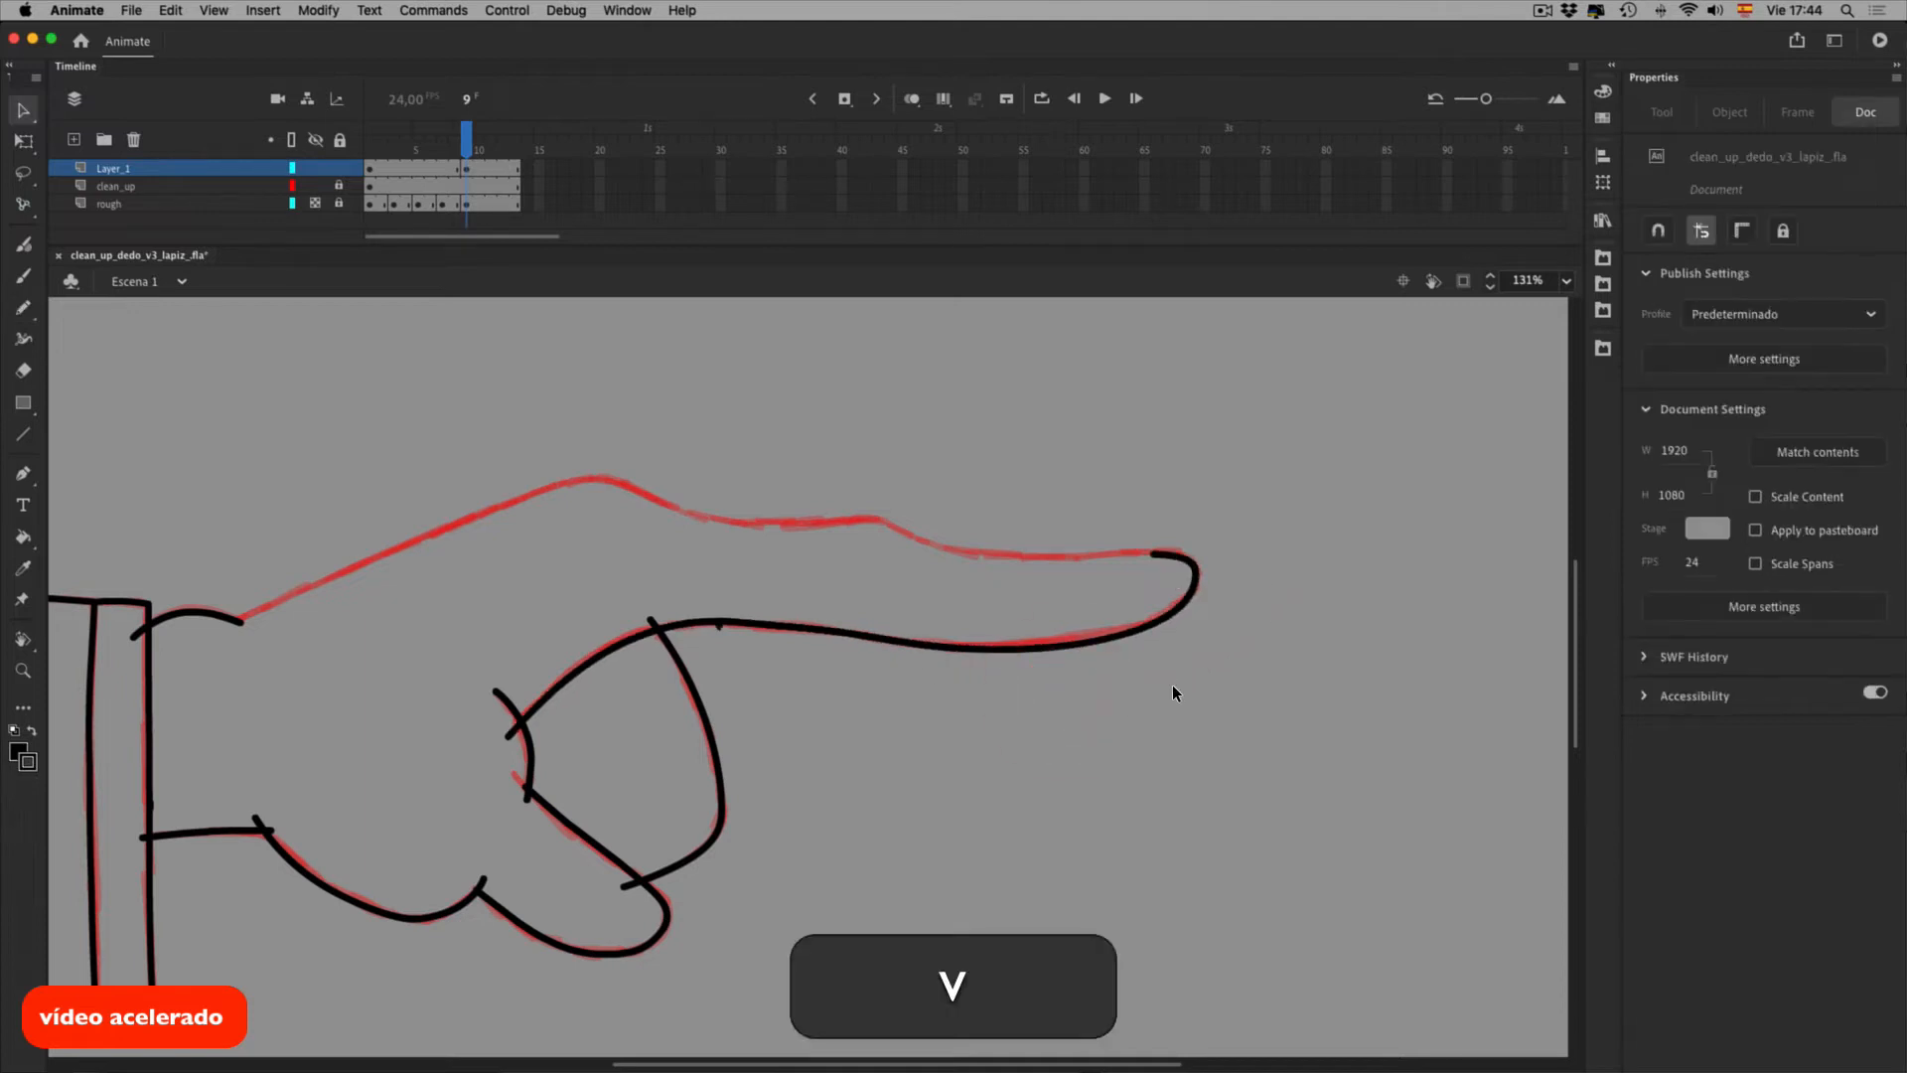
double_click(771, 666)
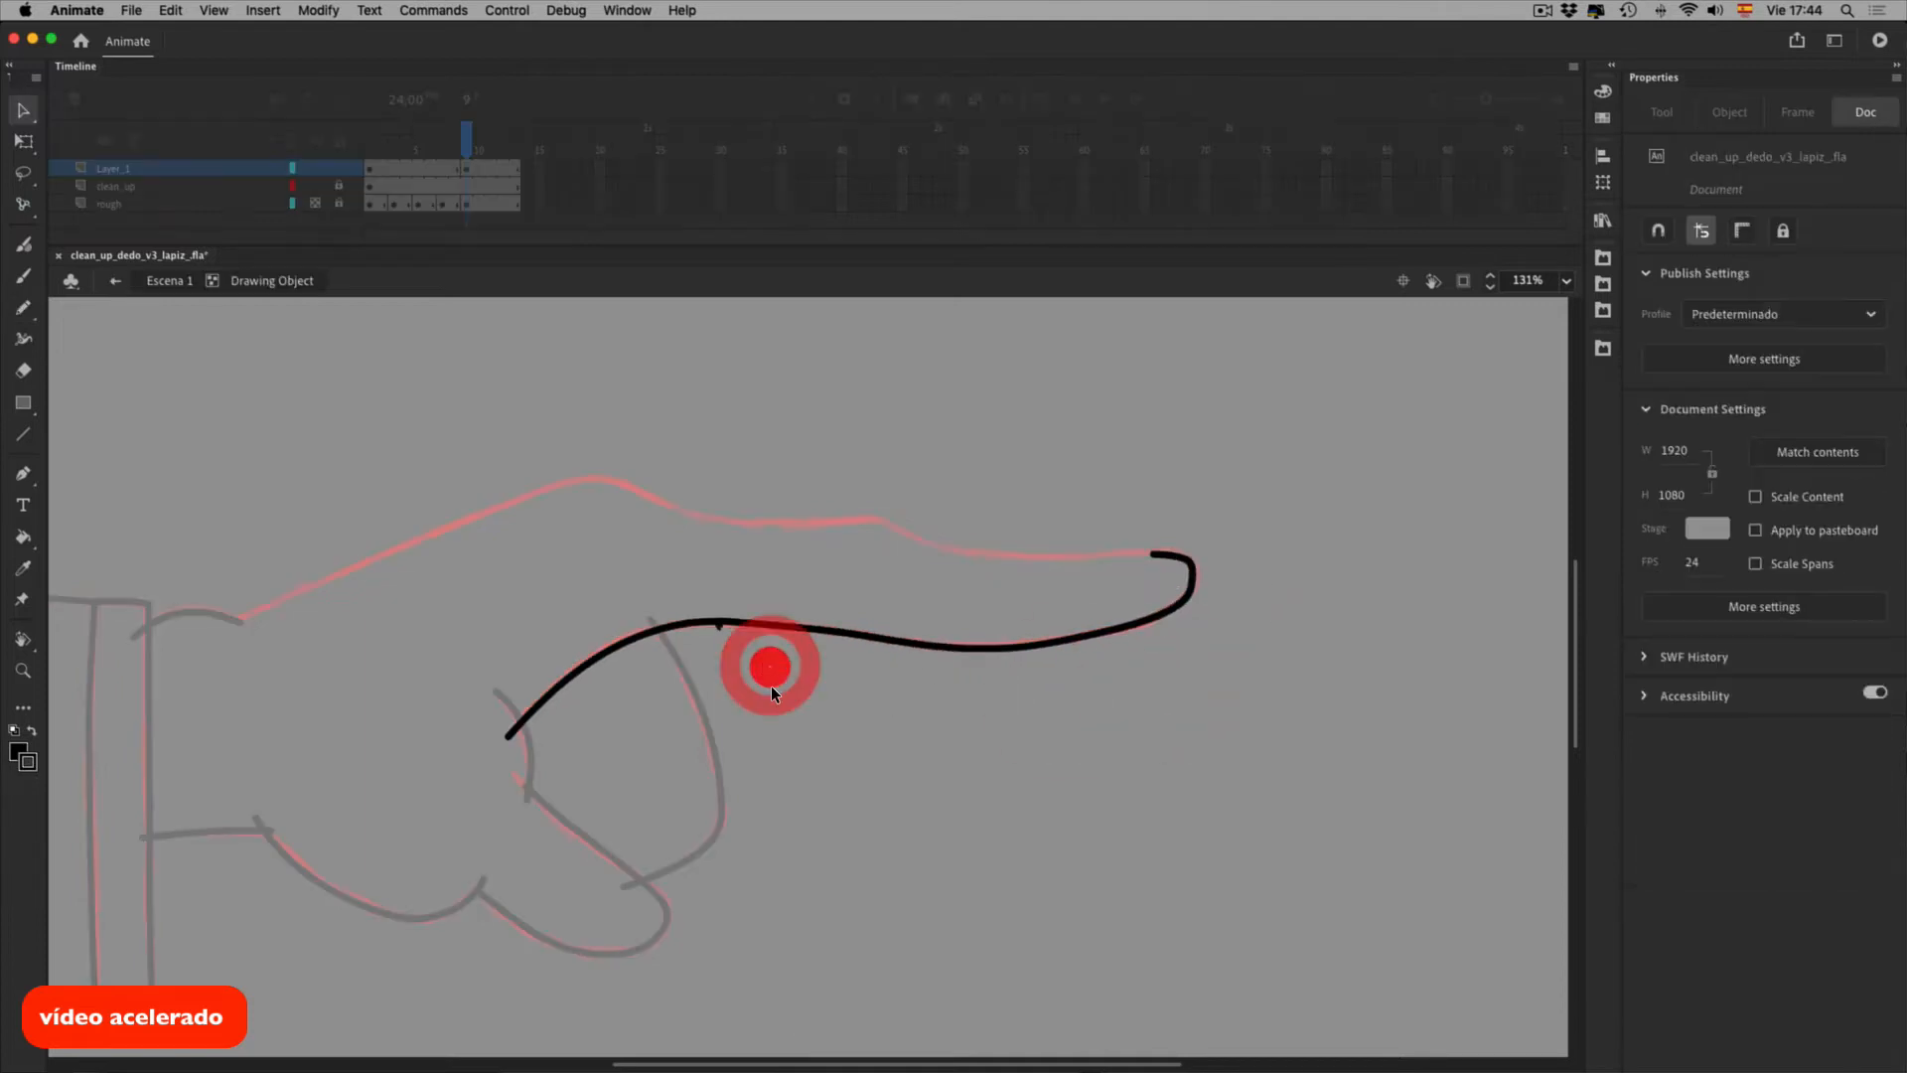
key(Delete)
click(1658, 230)
key(i)
drag(601, 558, 674, 560)
Reshape the joined underside stroke's curve to match the red rough
click(719, 601)
drag(398, 618, 392, 608)
drag(332, 663, 379, 620)
click(596, 599)
drag(759, 566, 757, 569)
click(817, 727)
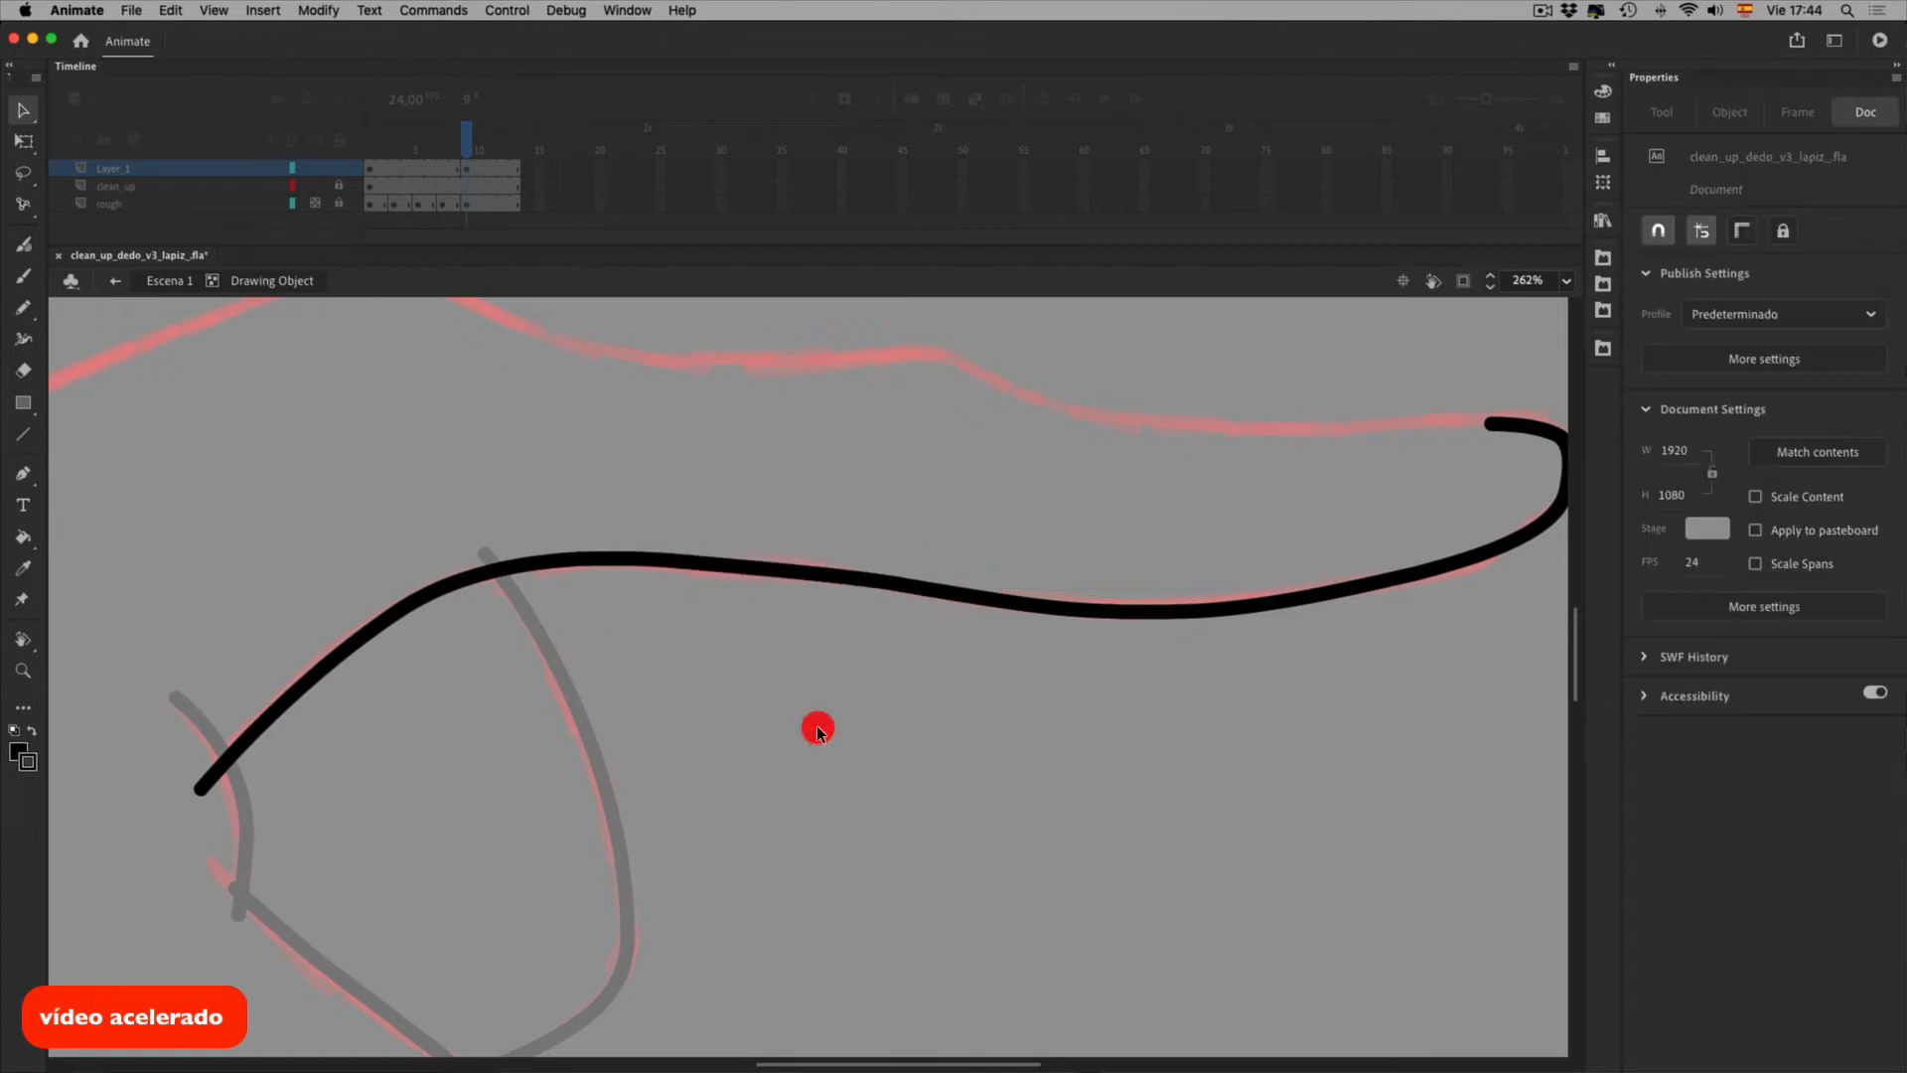
double_click(817, 727)
key(o)
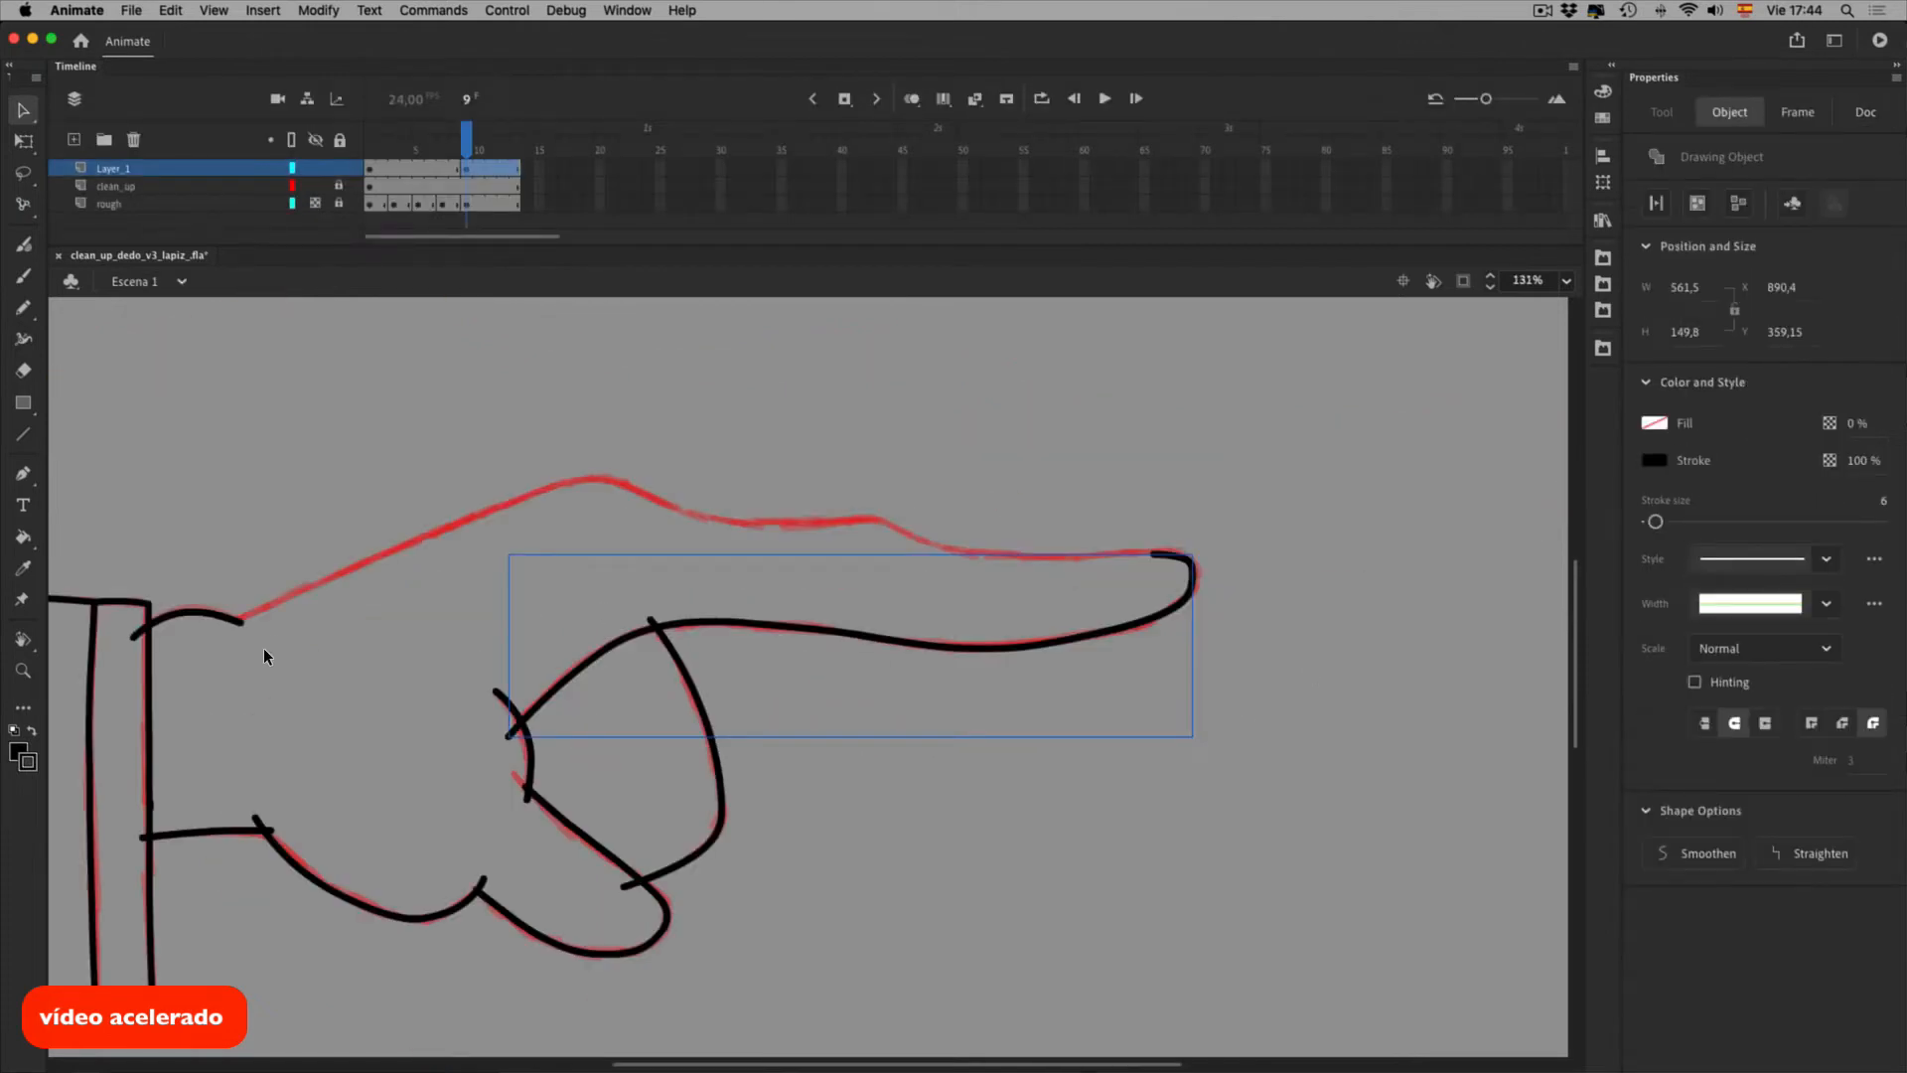
Ink the hand's top outline along the rough out to the pointing finger's tip
key(shift+y)
mouse_move(226, 624)
mouse_down()
mouse_move(477, 516)
mouse_move(620, 484)
mouse_up()
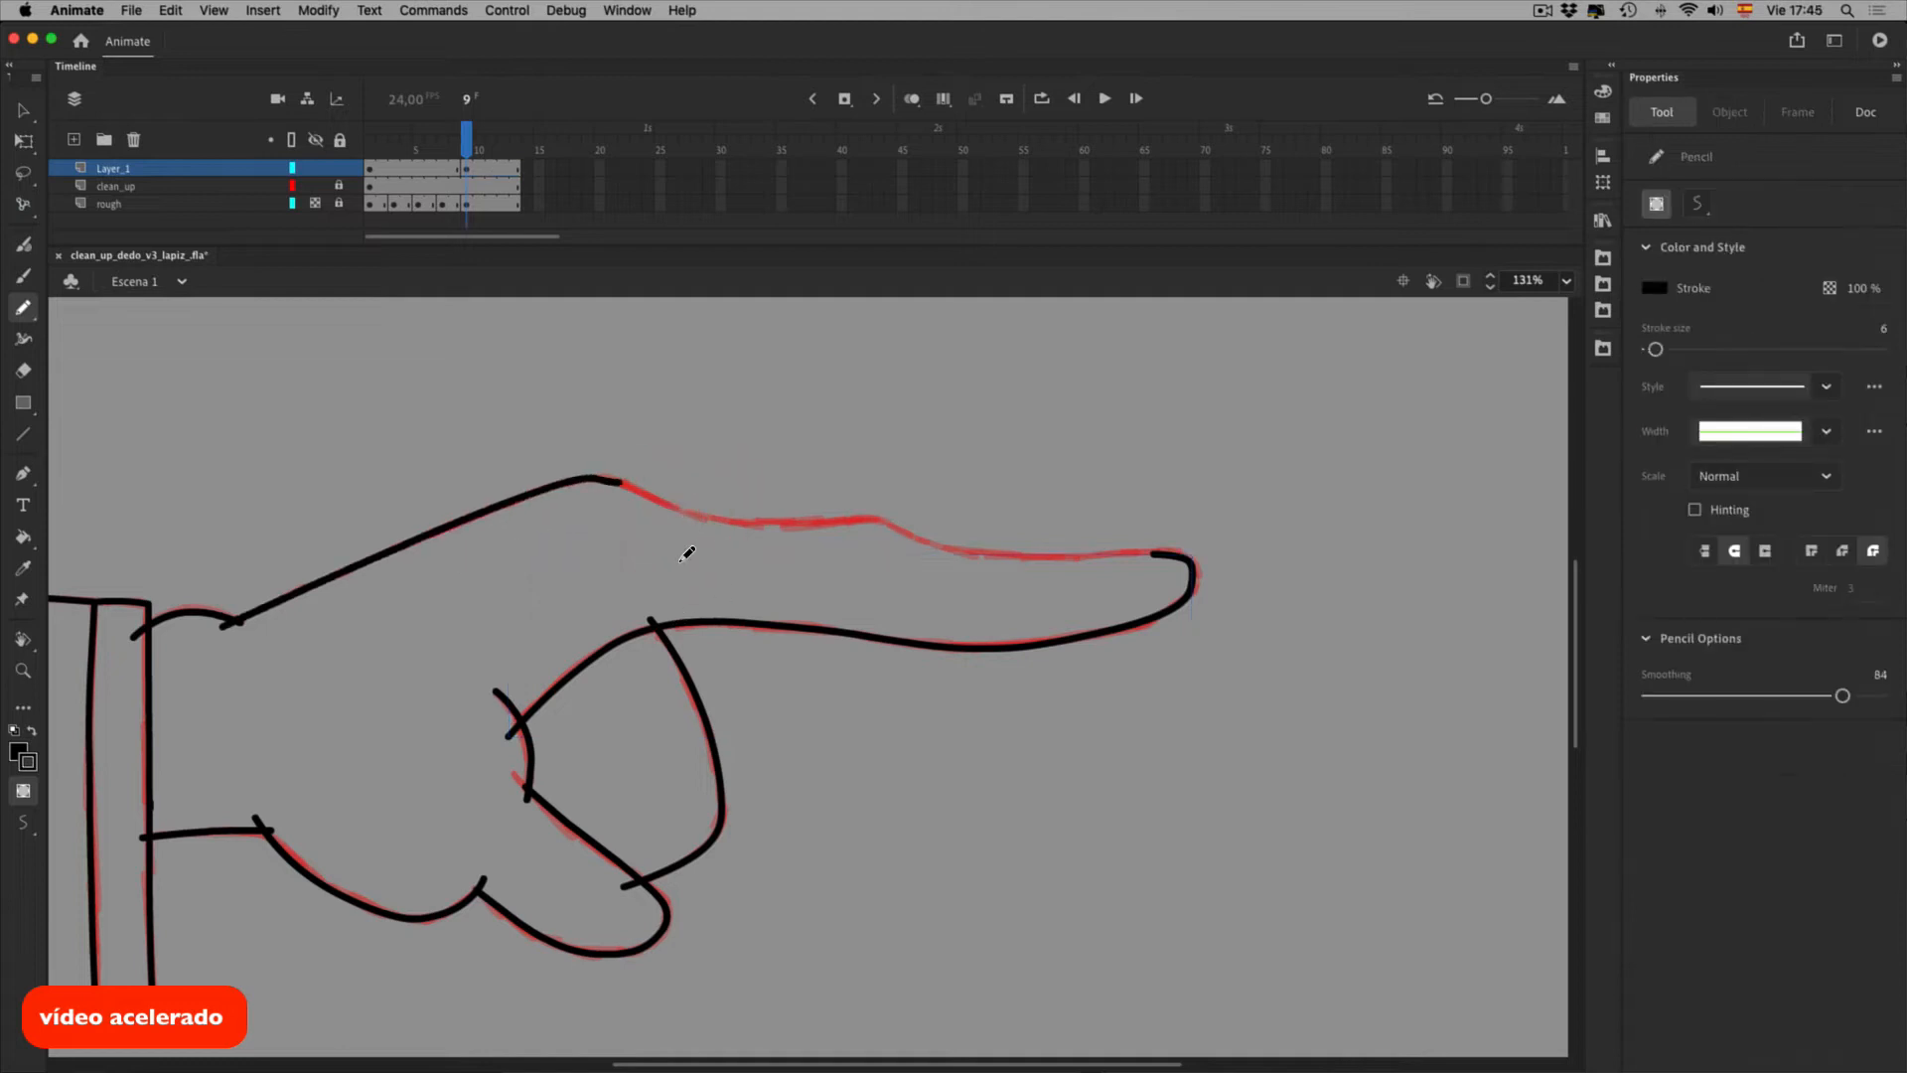
key(v)
click(680, 526)
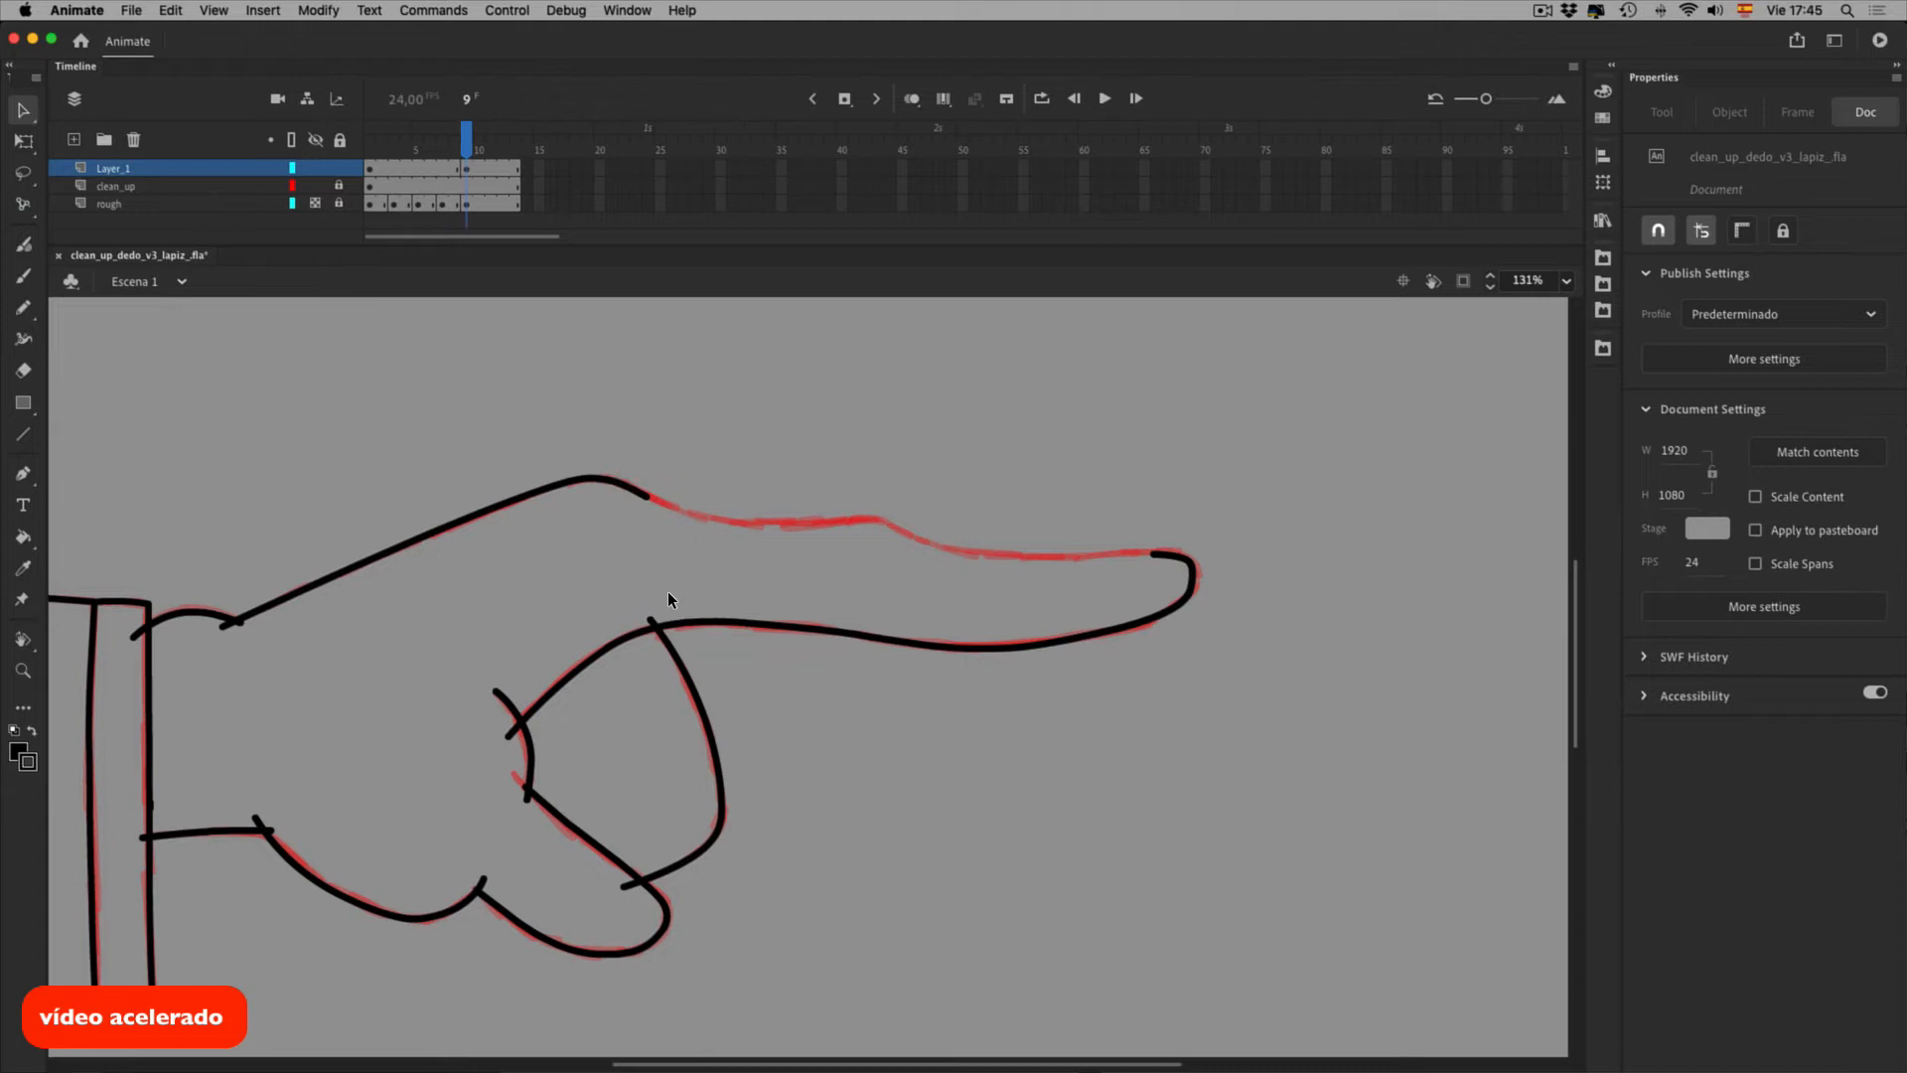
key(shift+y)
mouse_move(648, 495)
mouse_down()
mouse_move(930, 551)
mouse_move(1048, 586)
mouse_move(1261, 593)
mouse_up()
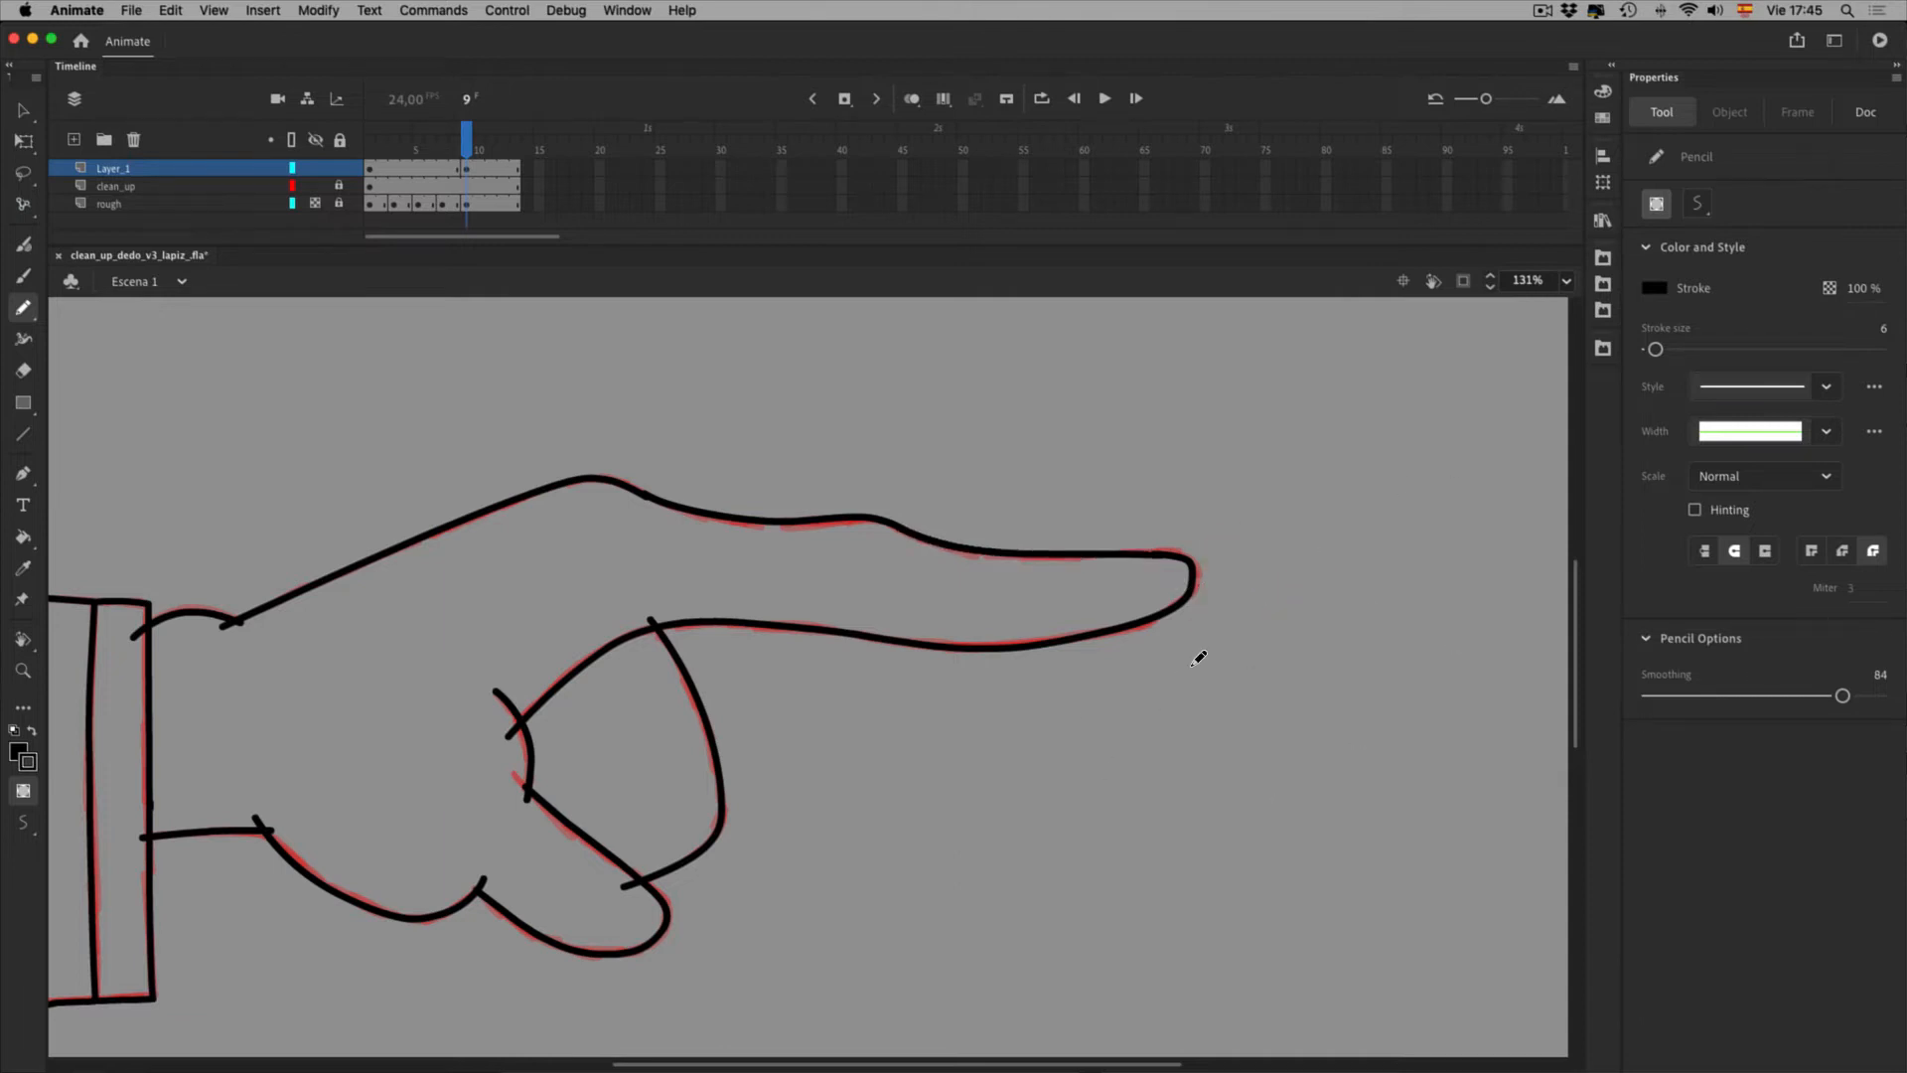
key(v)
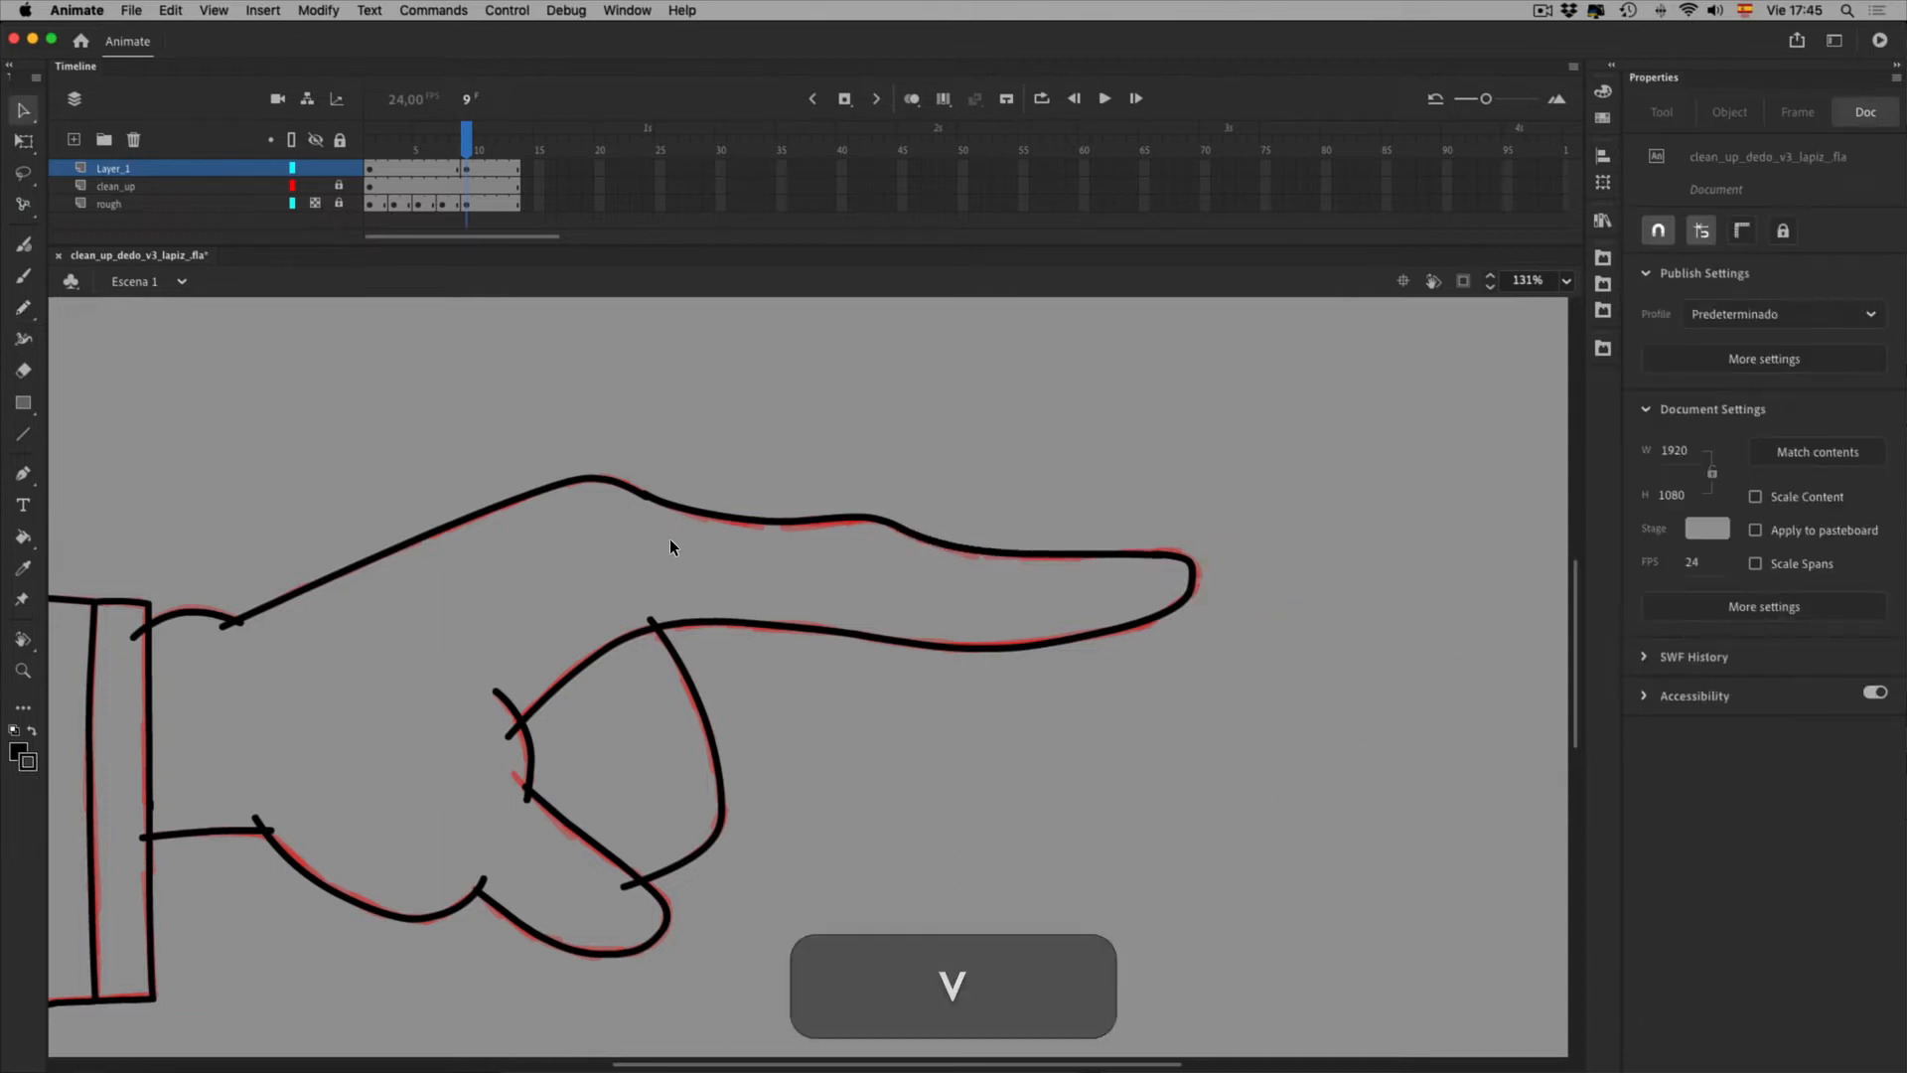
Zoom in on the finger and inspect the top stroke's drawing object, undoing an accidental move
key(super+equal)
scroll(596, 496, up, 3)
double_click(661, 524)
click(695, 480)
click(858, 453)
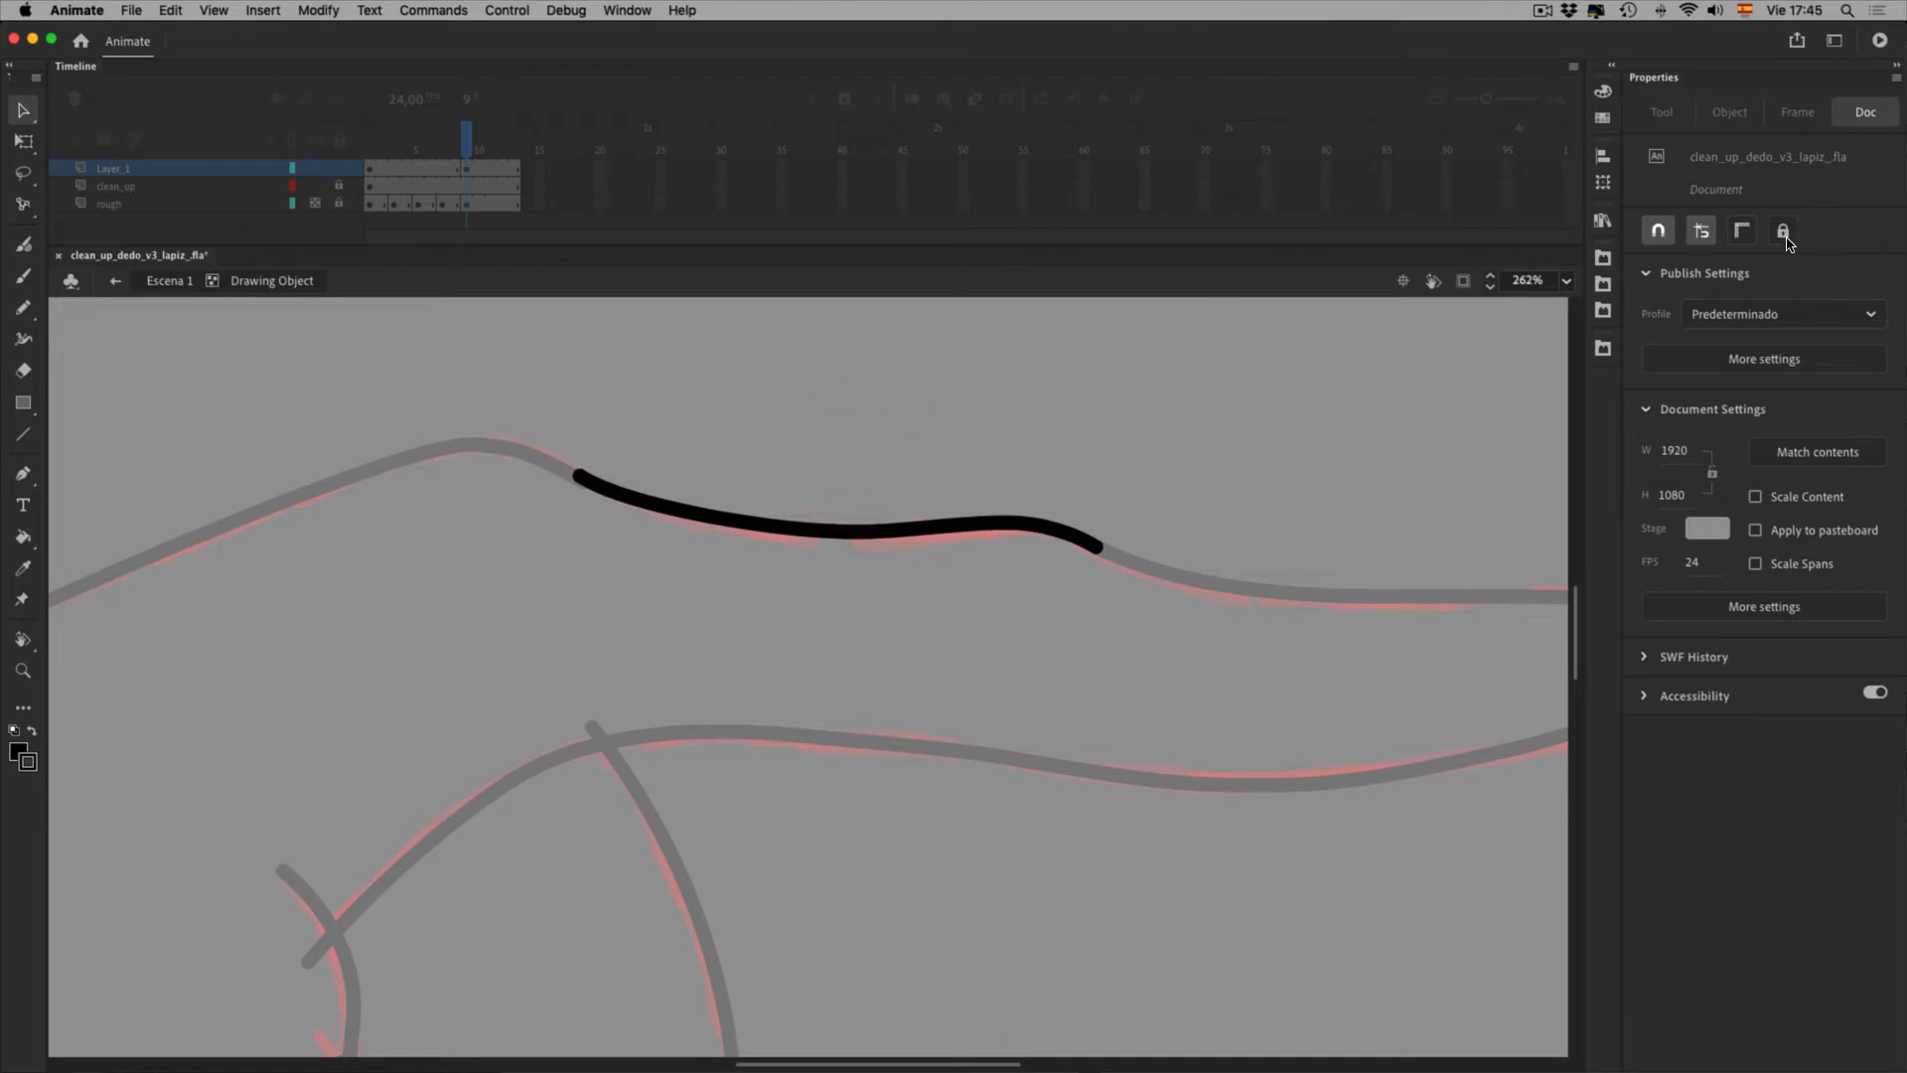
double_click(702, 460)
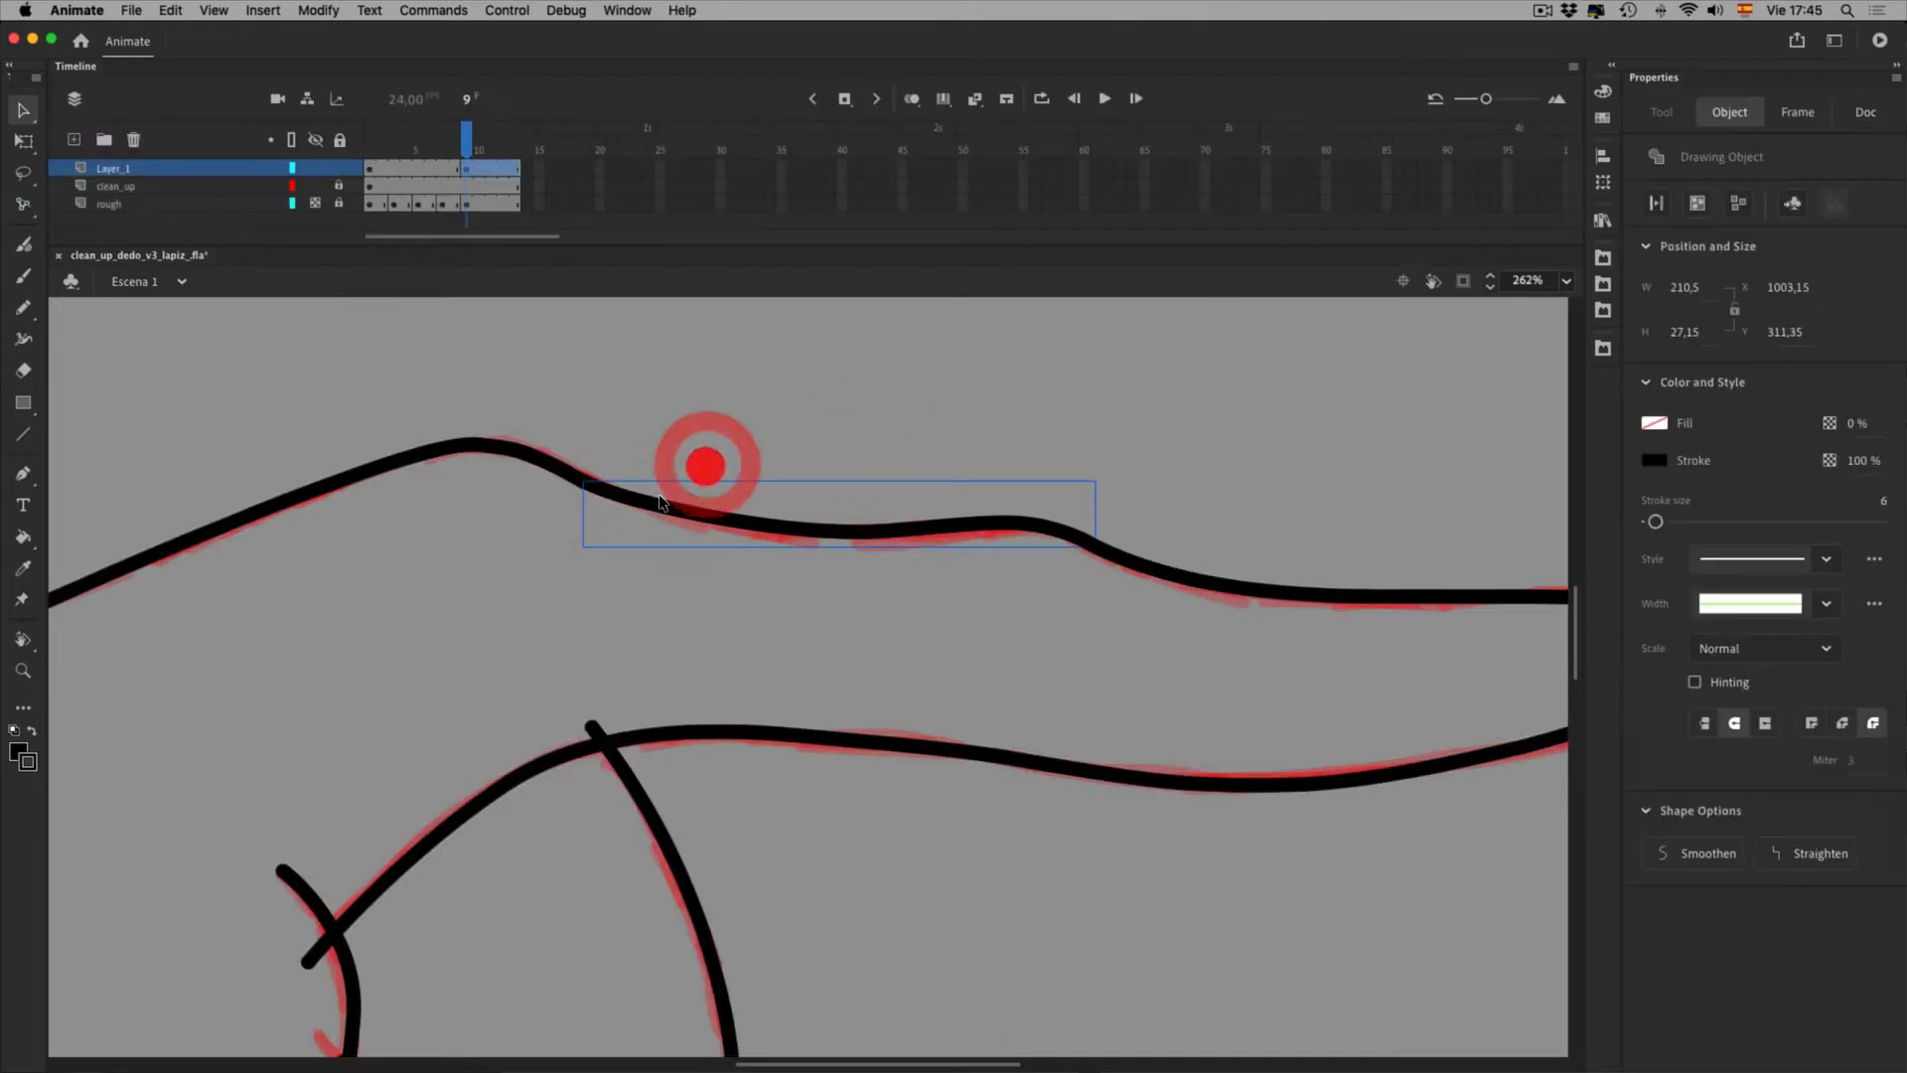
drag(629, 515, 629, 519)
key(super+z)
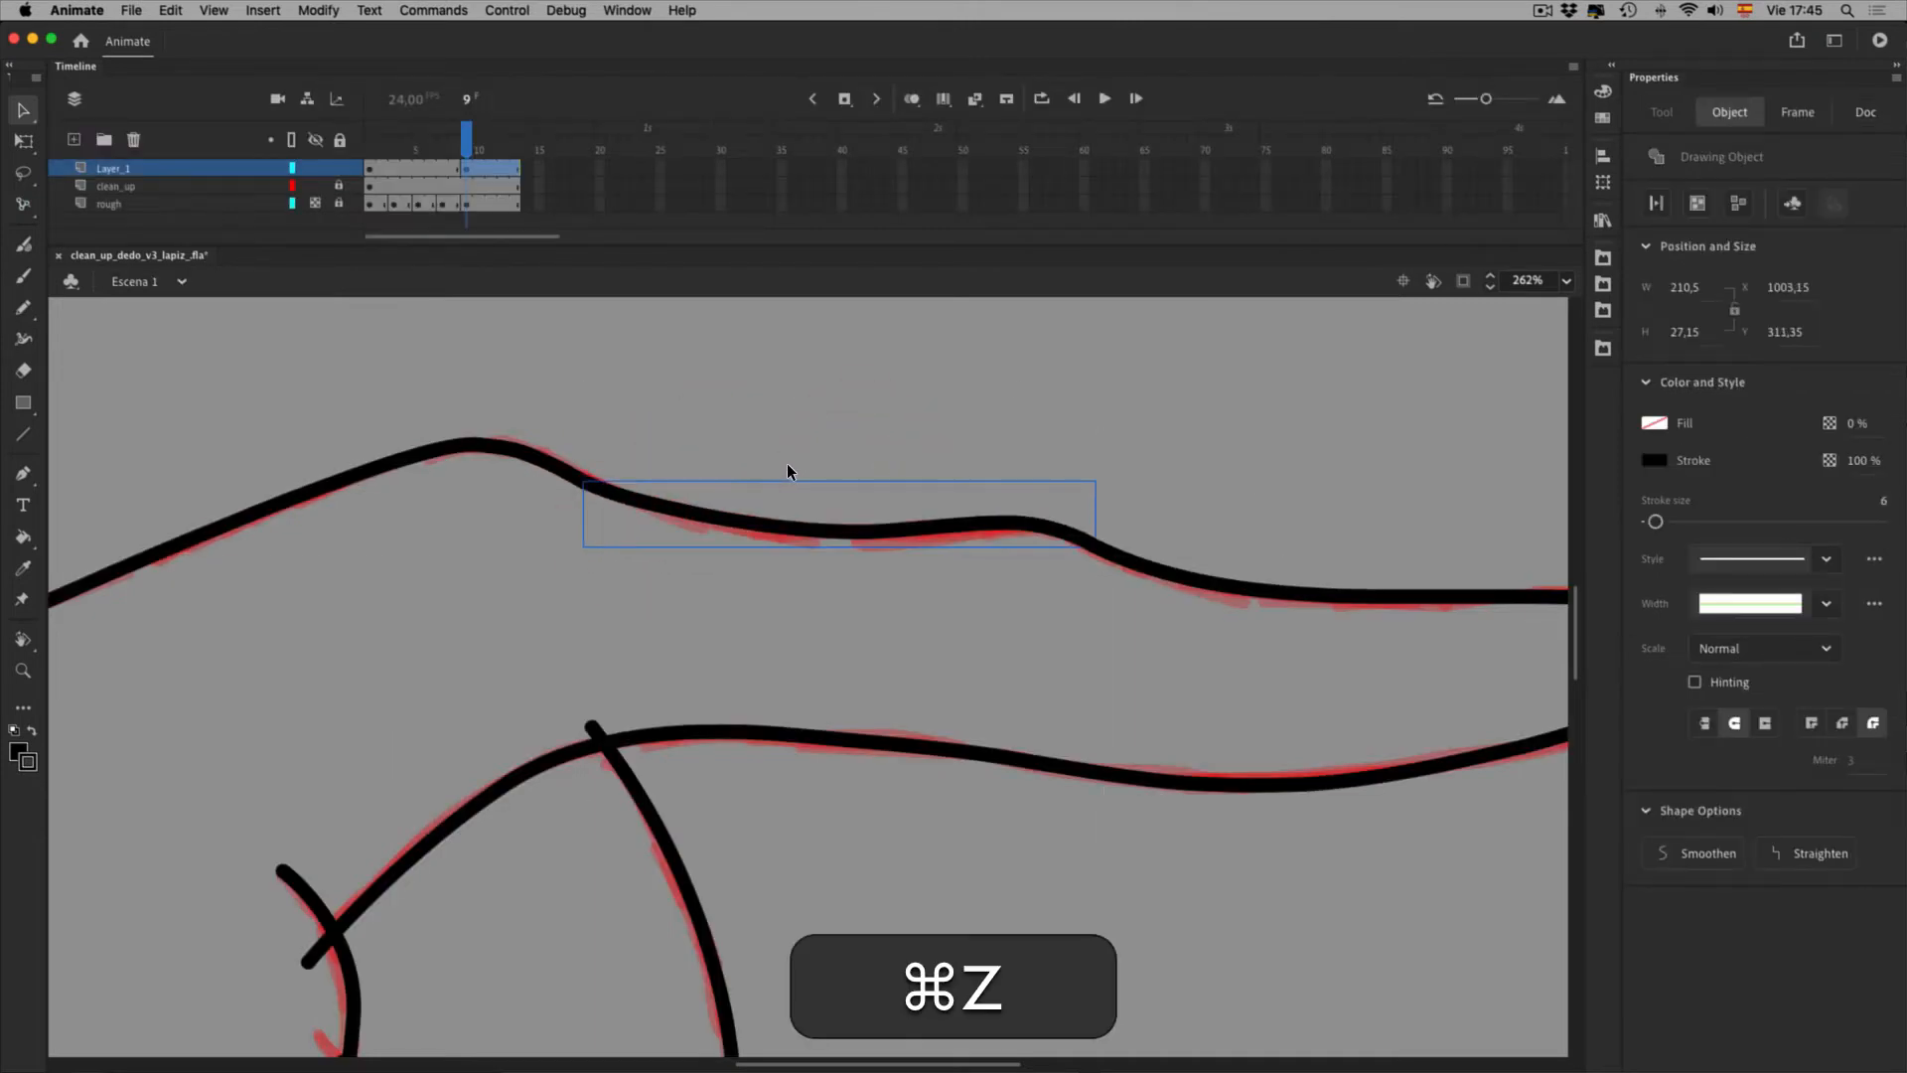
click(786, 460)
click(628, 517)
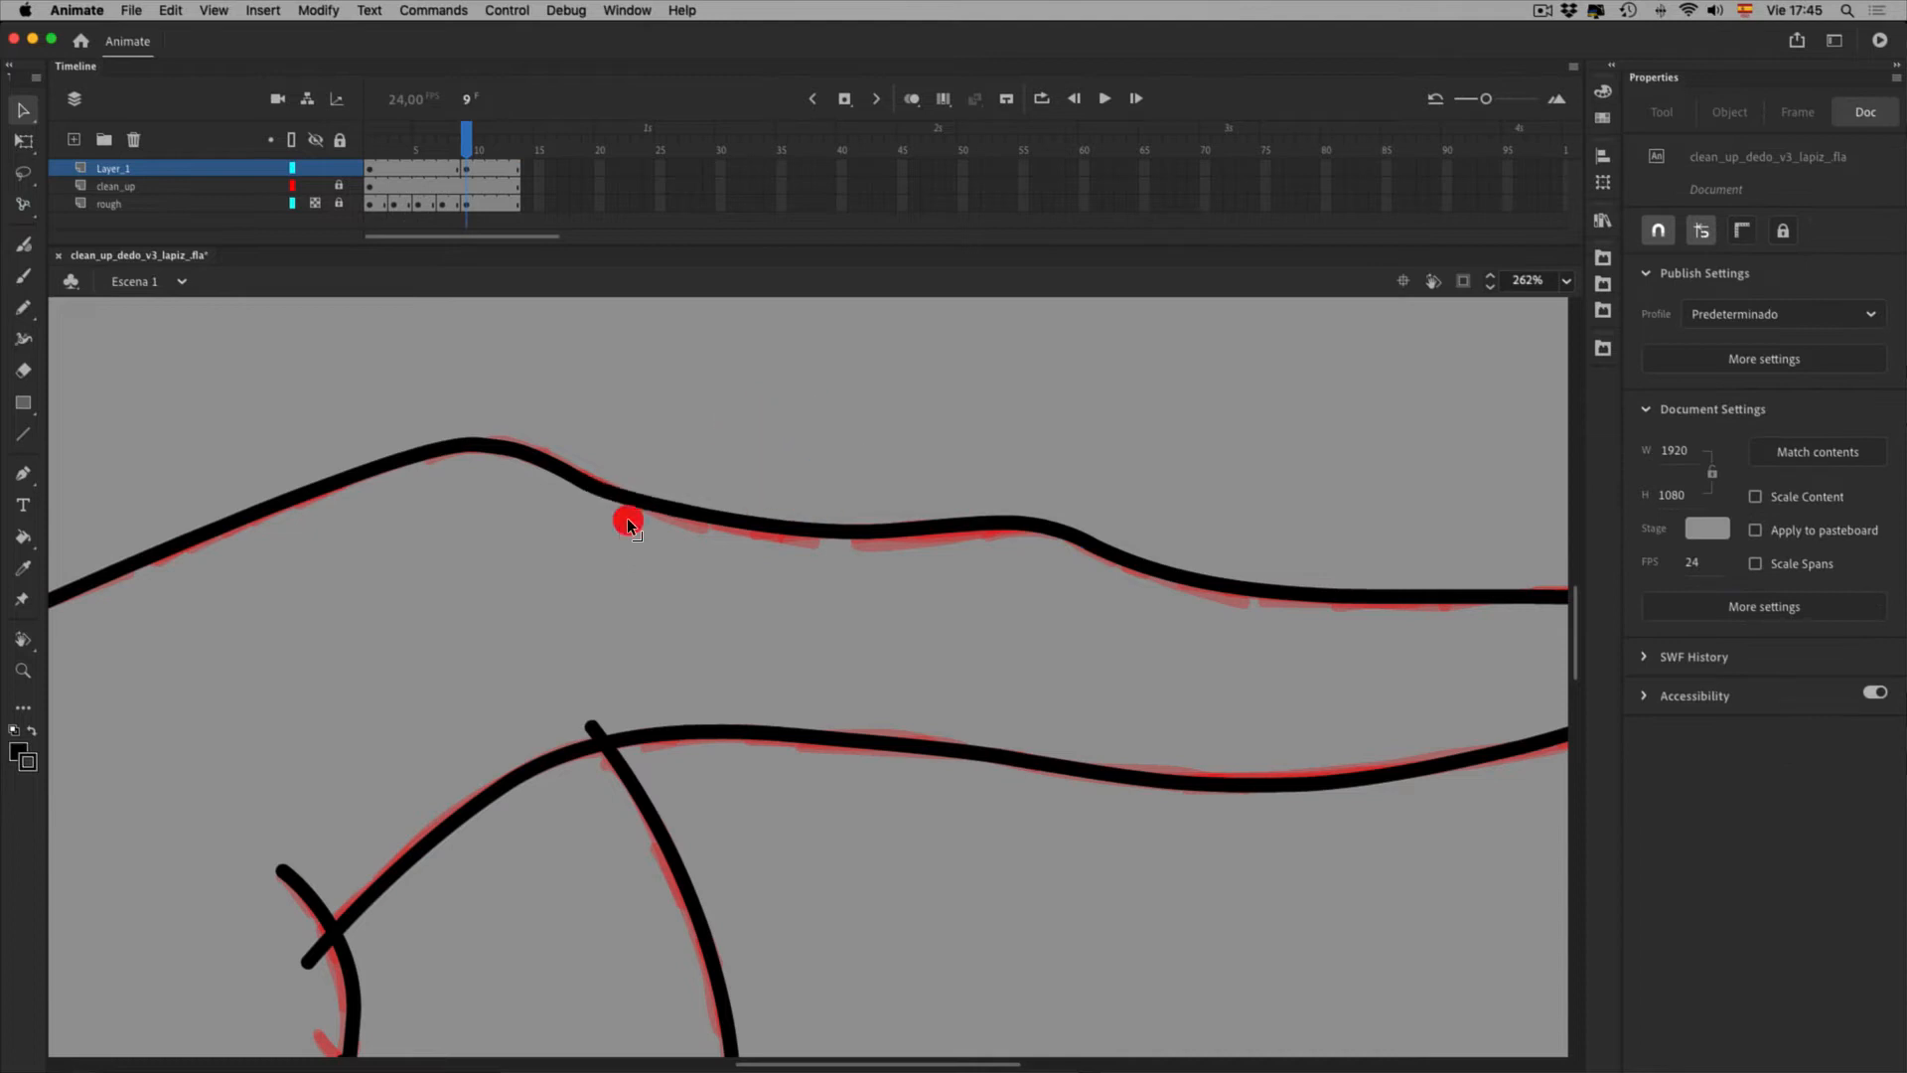
Toggle Layer_1's outline view, then drag the fingertip curve to match the red rough
key(space)
drag(1265, 671, 968, 636)
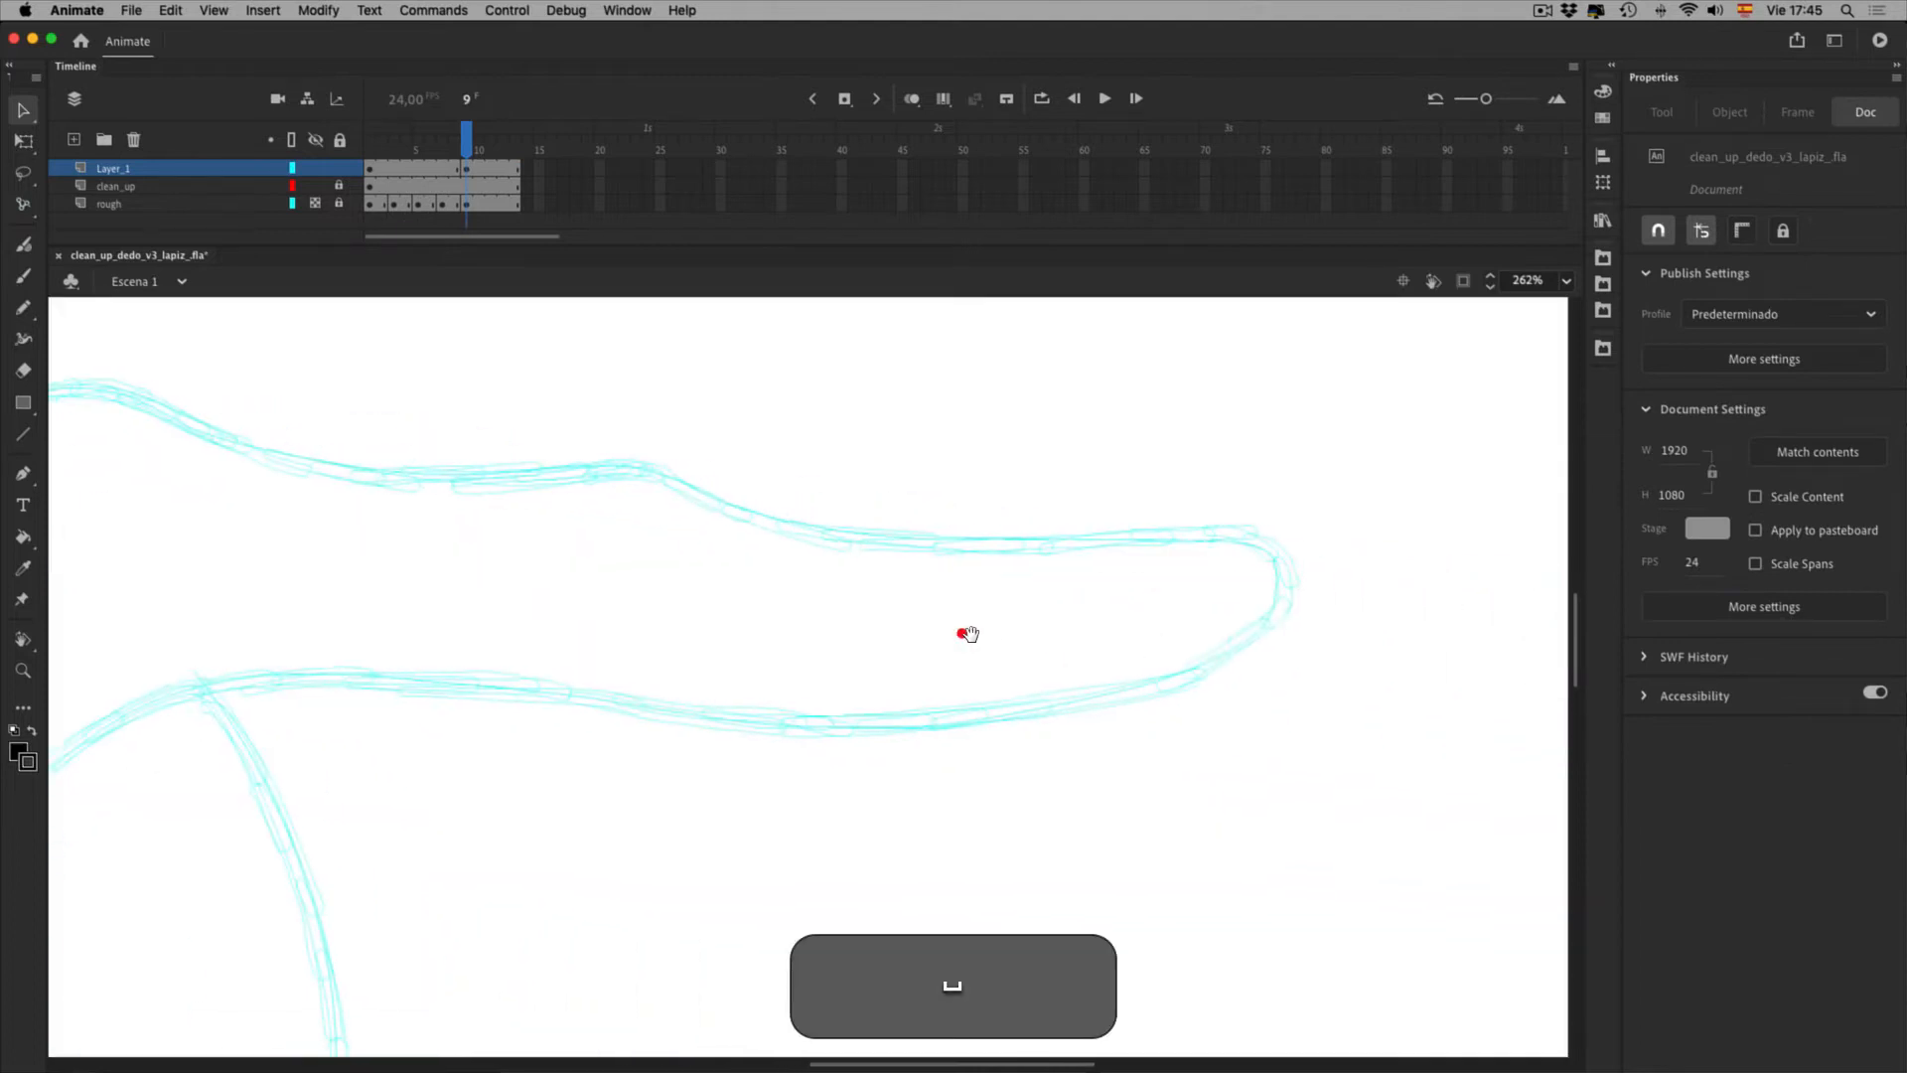
click(292, 169)
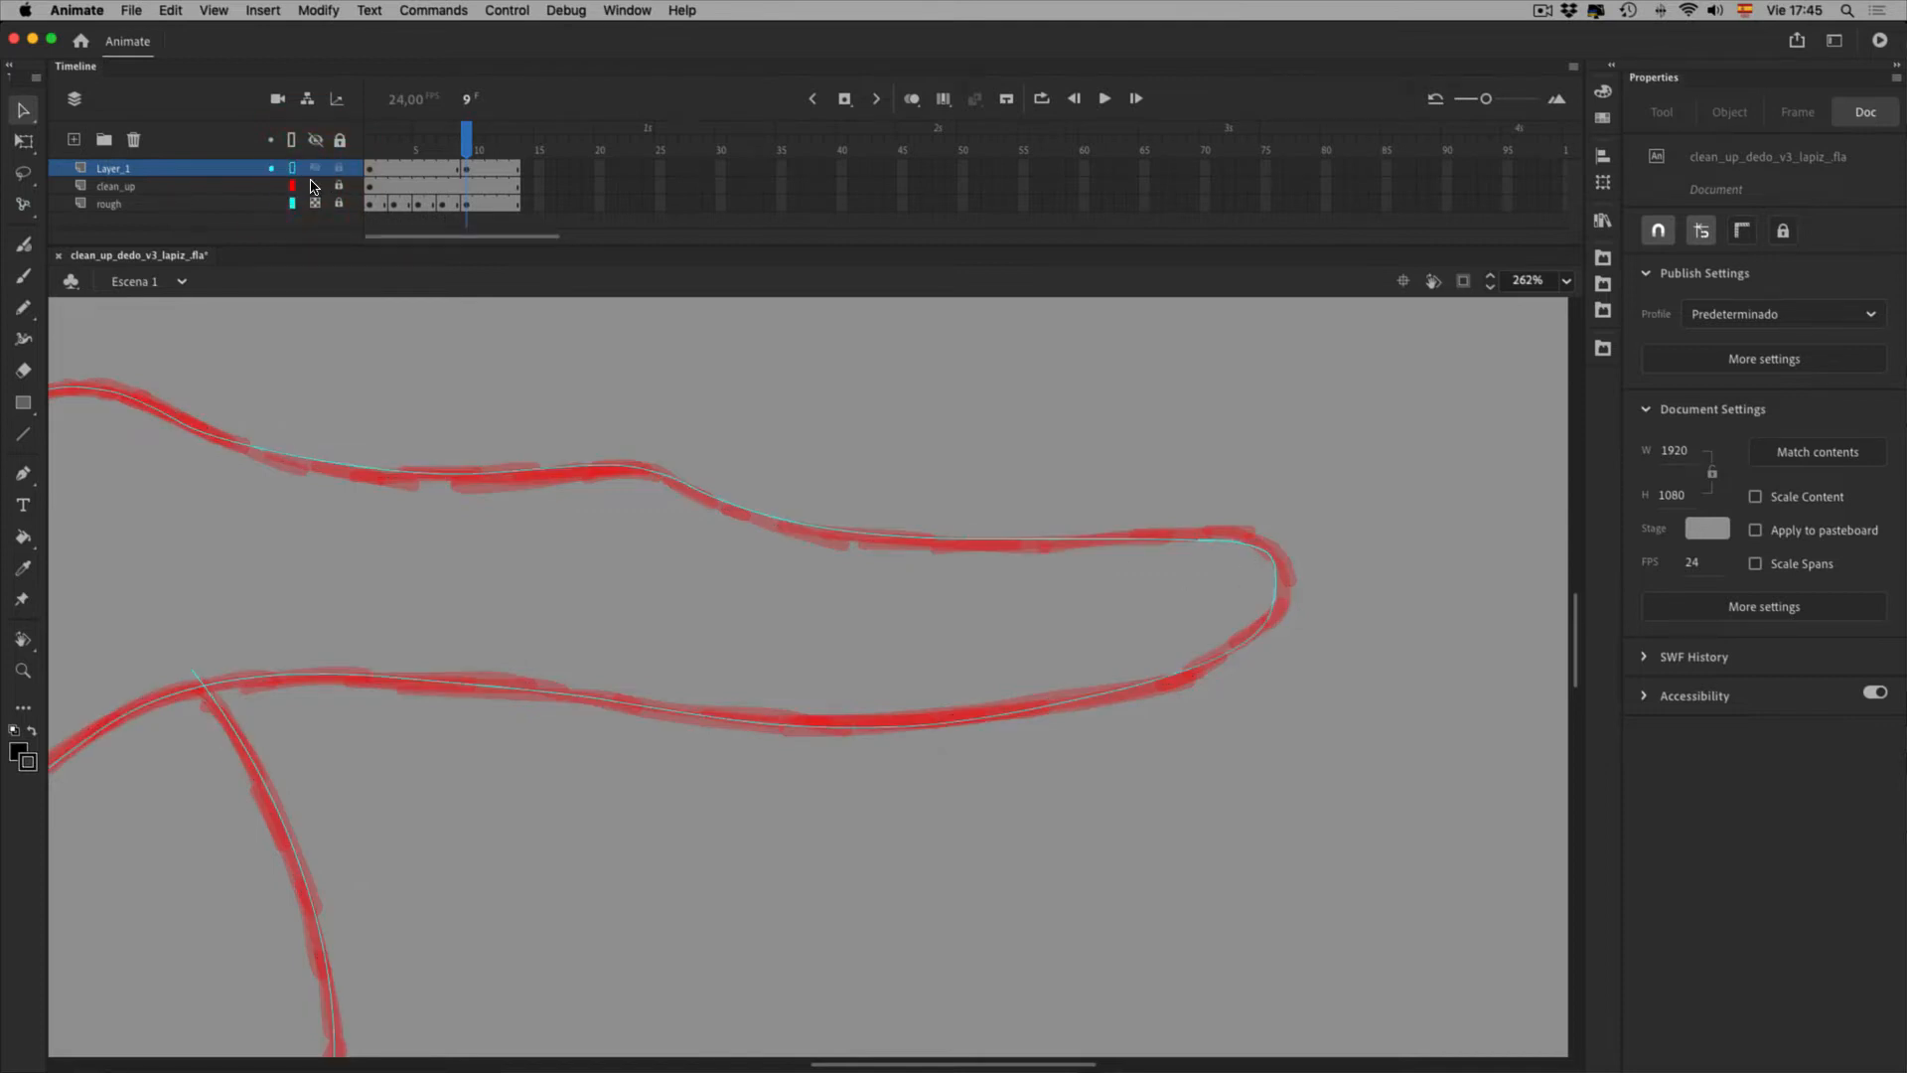
click(292, 169)
click(1276, 581)
drag(1361, 630, 1351, 669)
Set the view zoom to 100%
click(1567, 282)
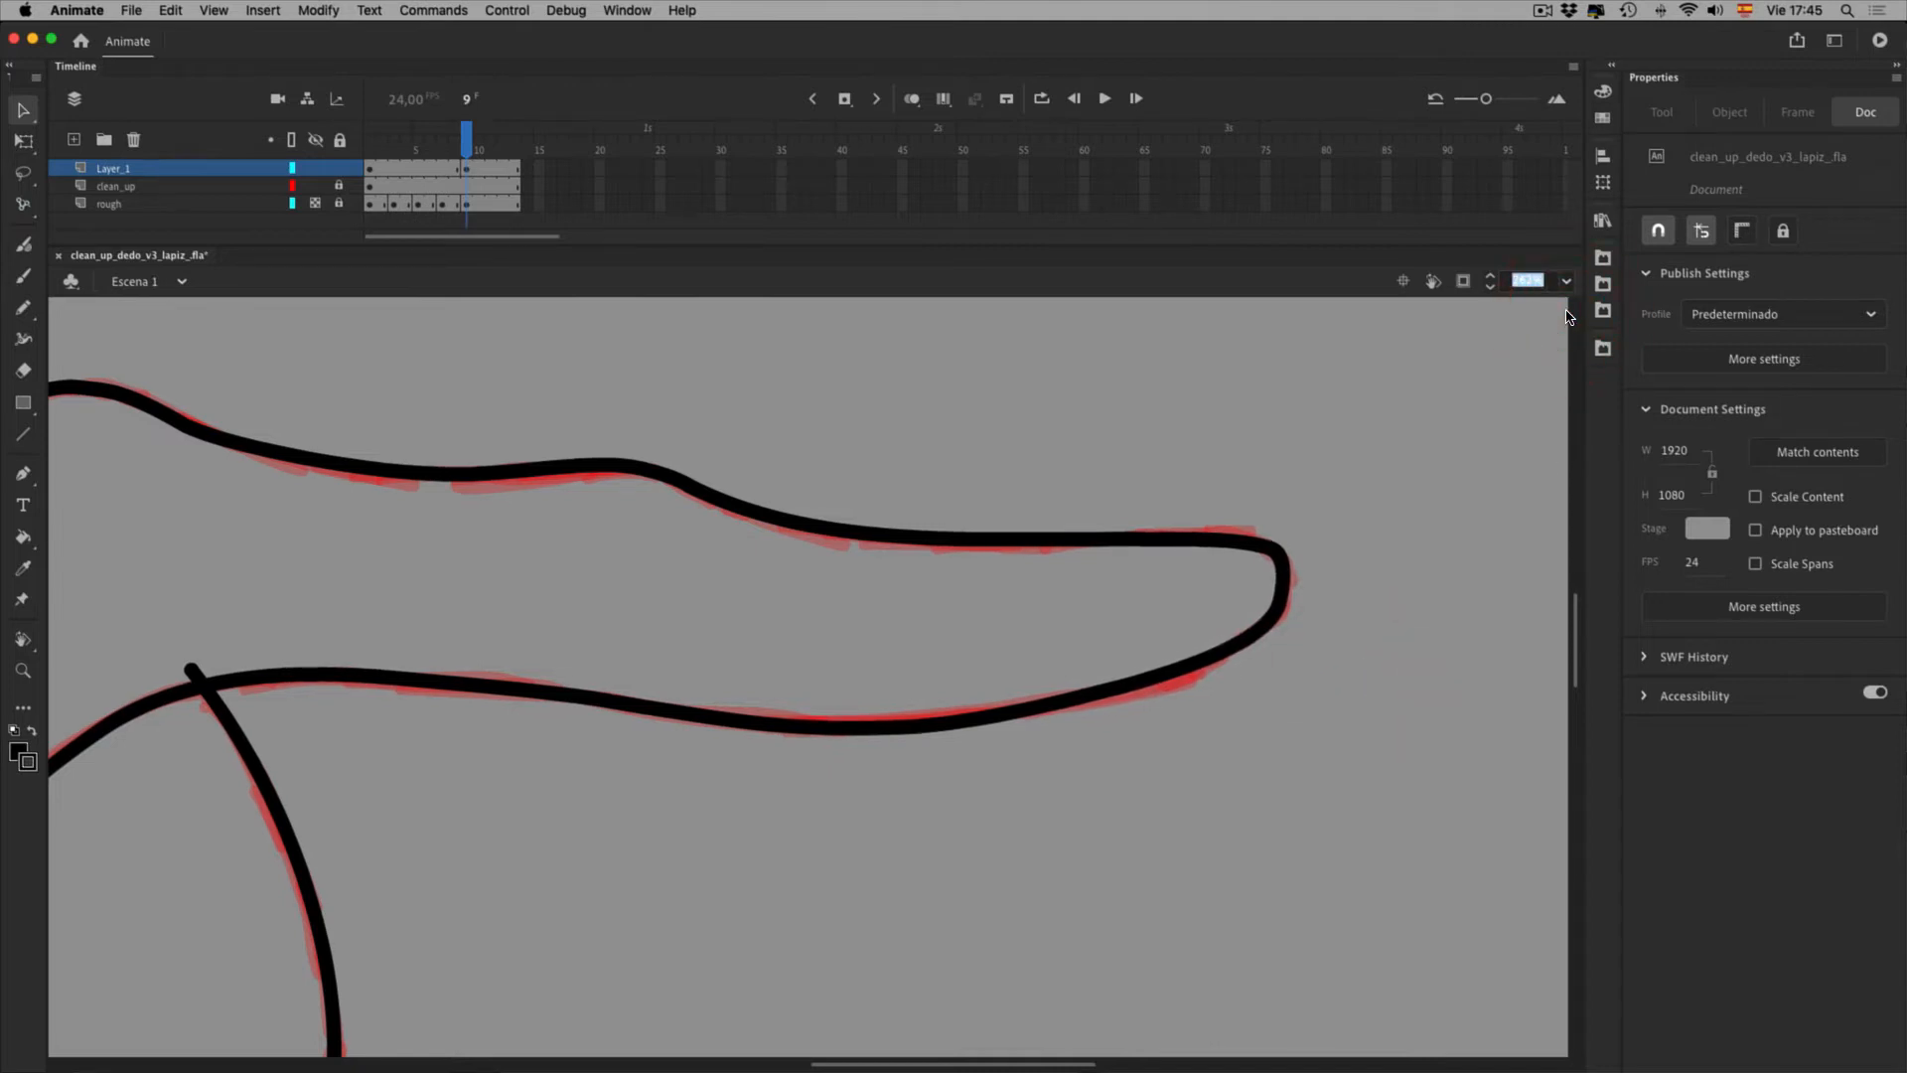
text(100)
key(Return)
key(space)
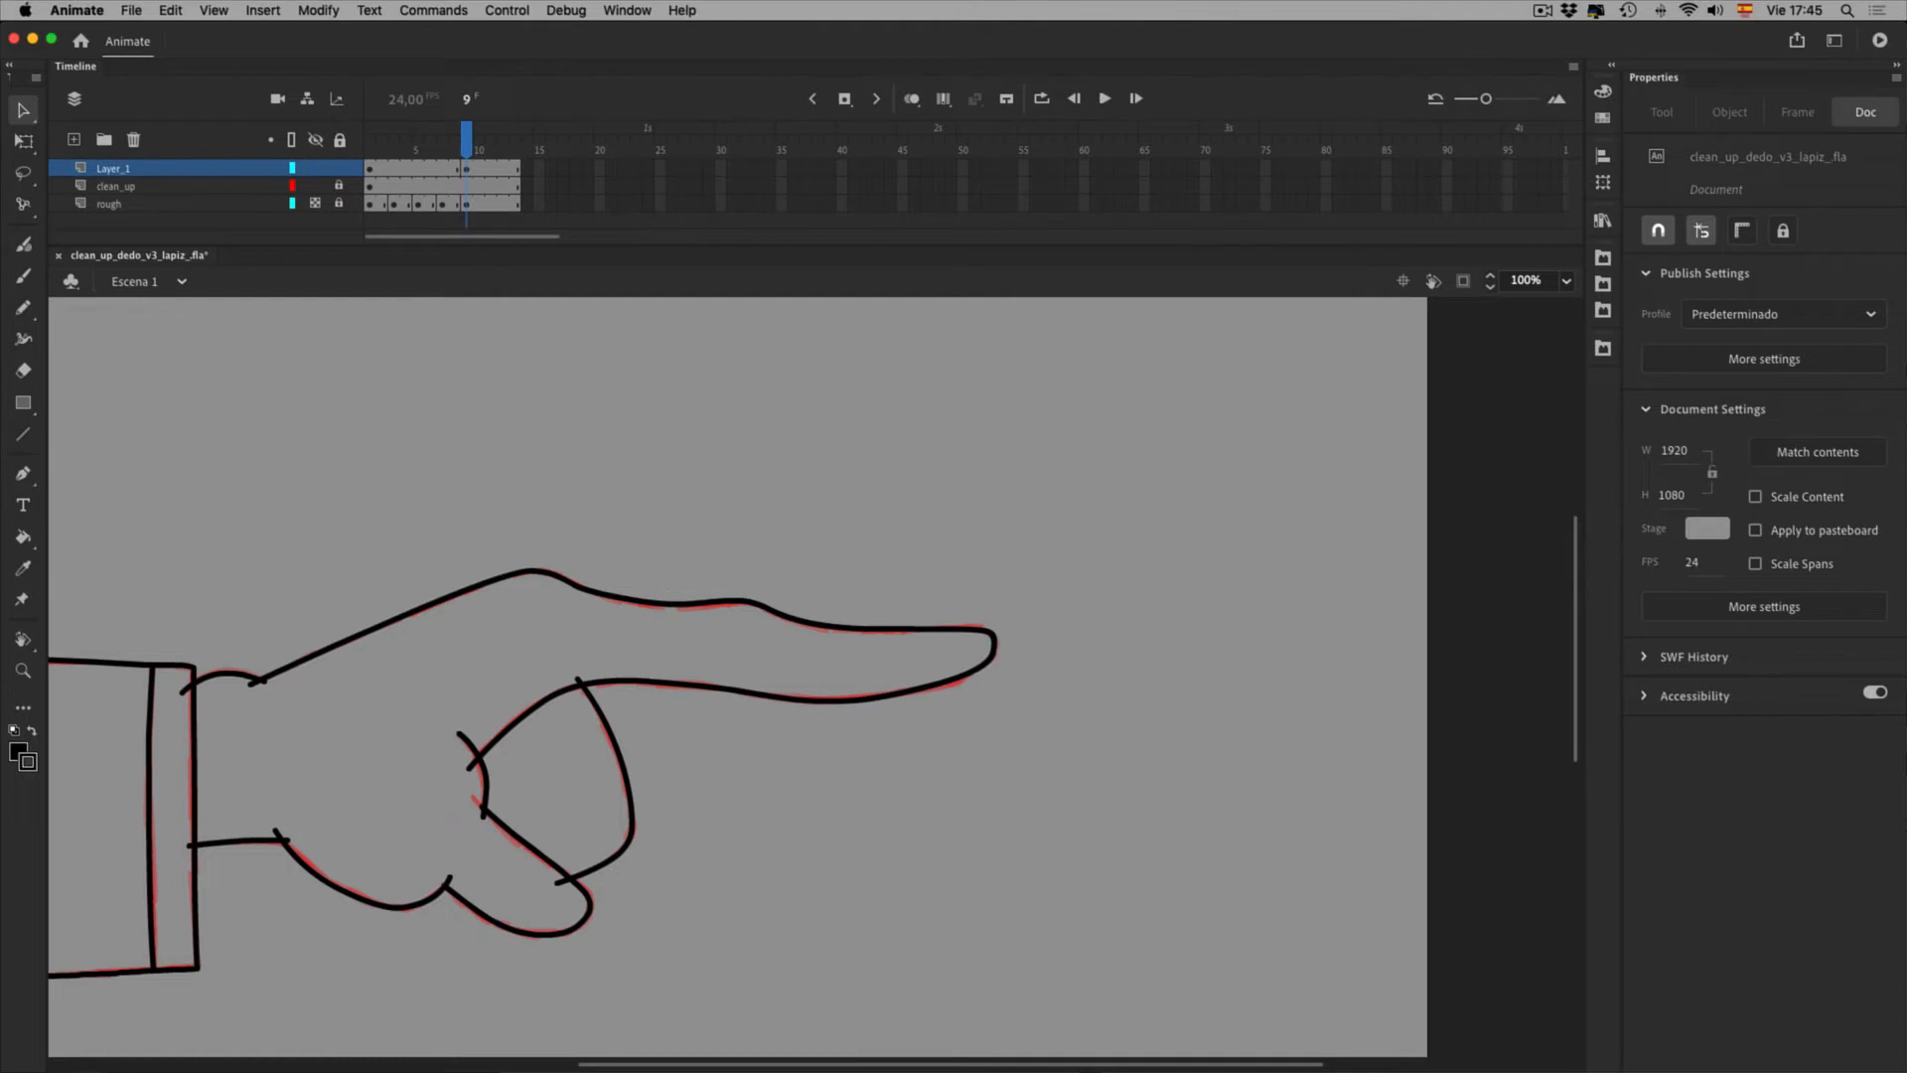
Hide the red rough layer and step between frames to compare the drawings
click(315, 203)
mouse_move(467, 141)
mouse_down()
mouse_move(442, 141)
mouse_move(467, 140)
mouse_up()
key(comma)
key(period)
key(comma)
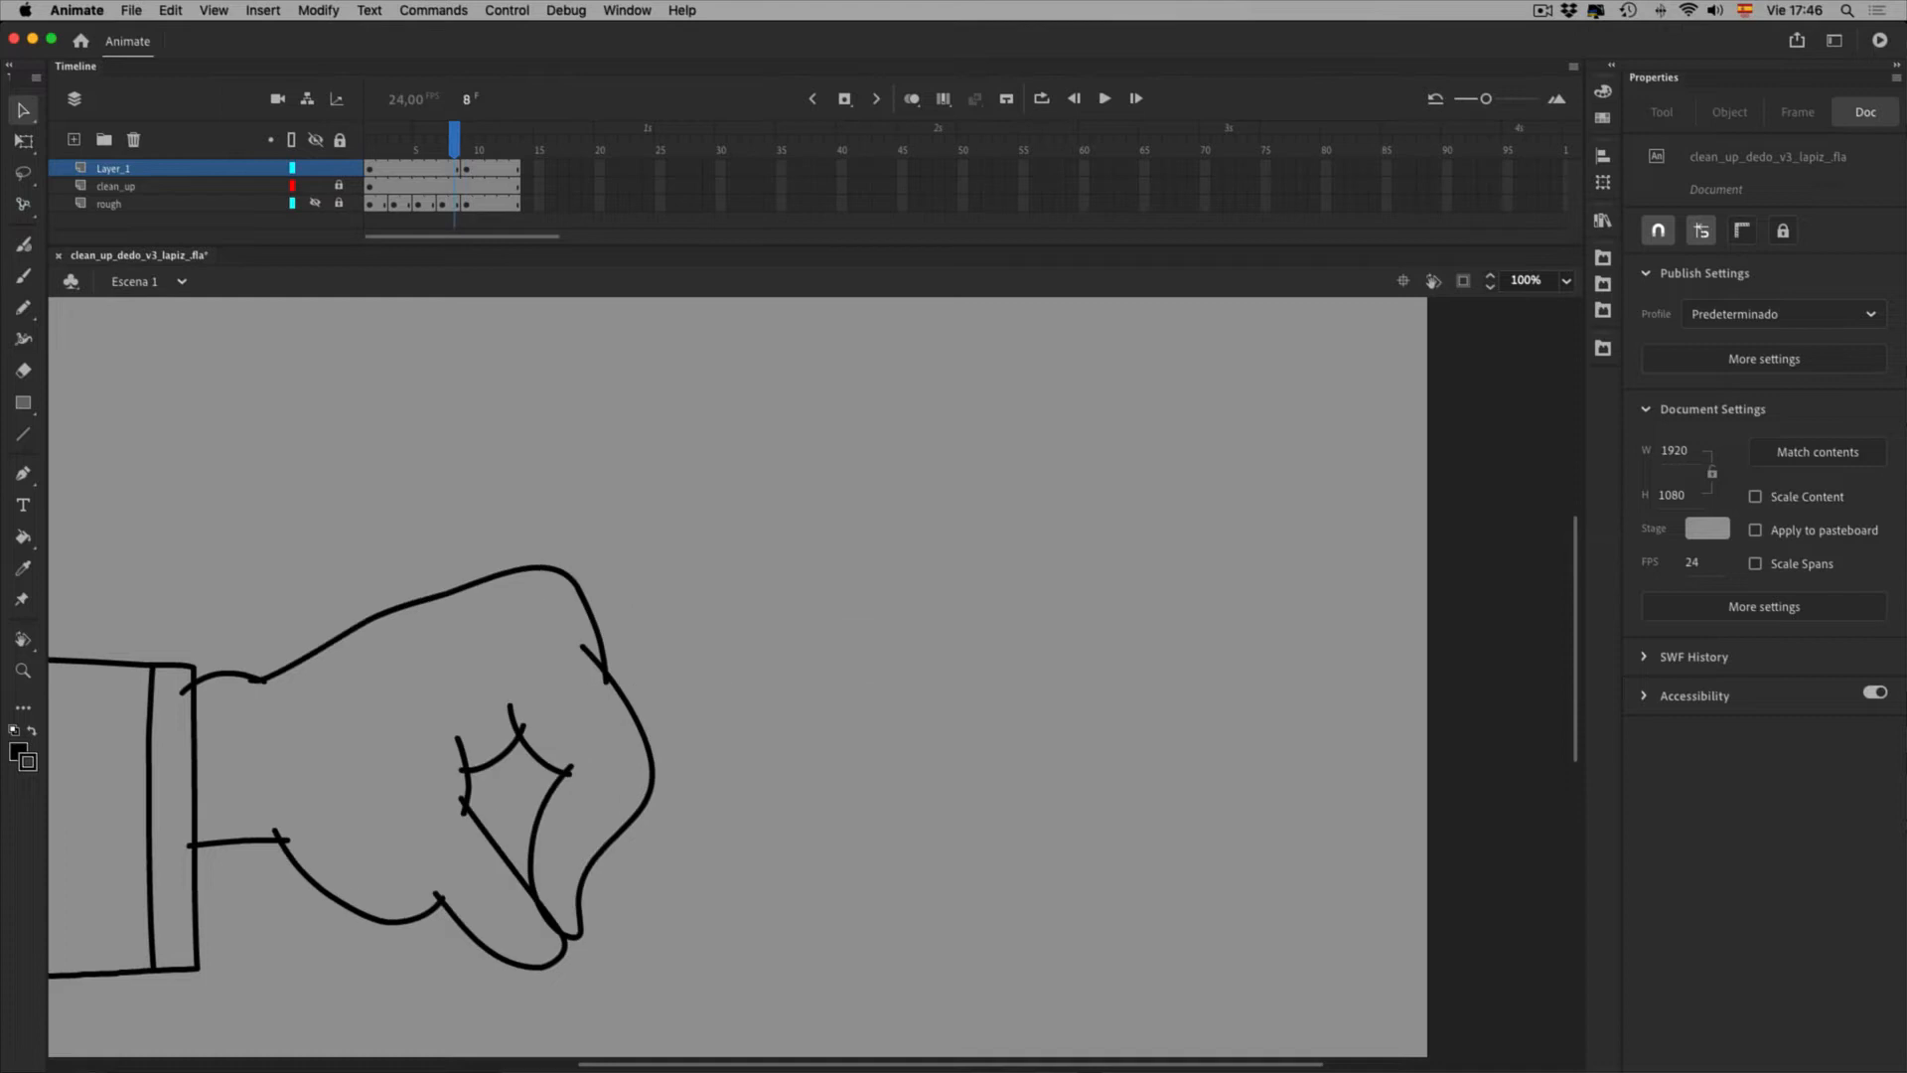
Insert a Layer_1 keyframe at frame 5 holding the fist
click(419, 186)
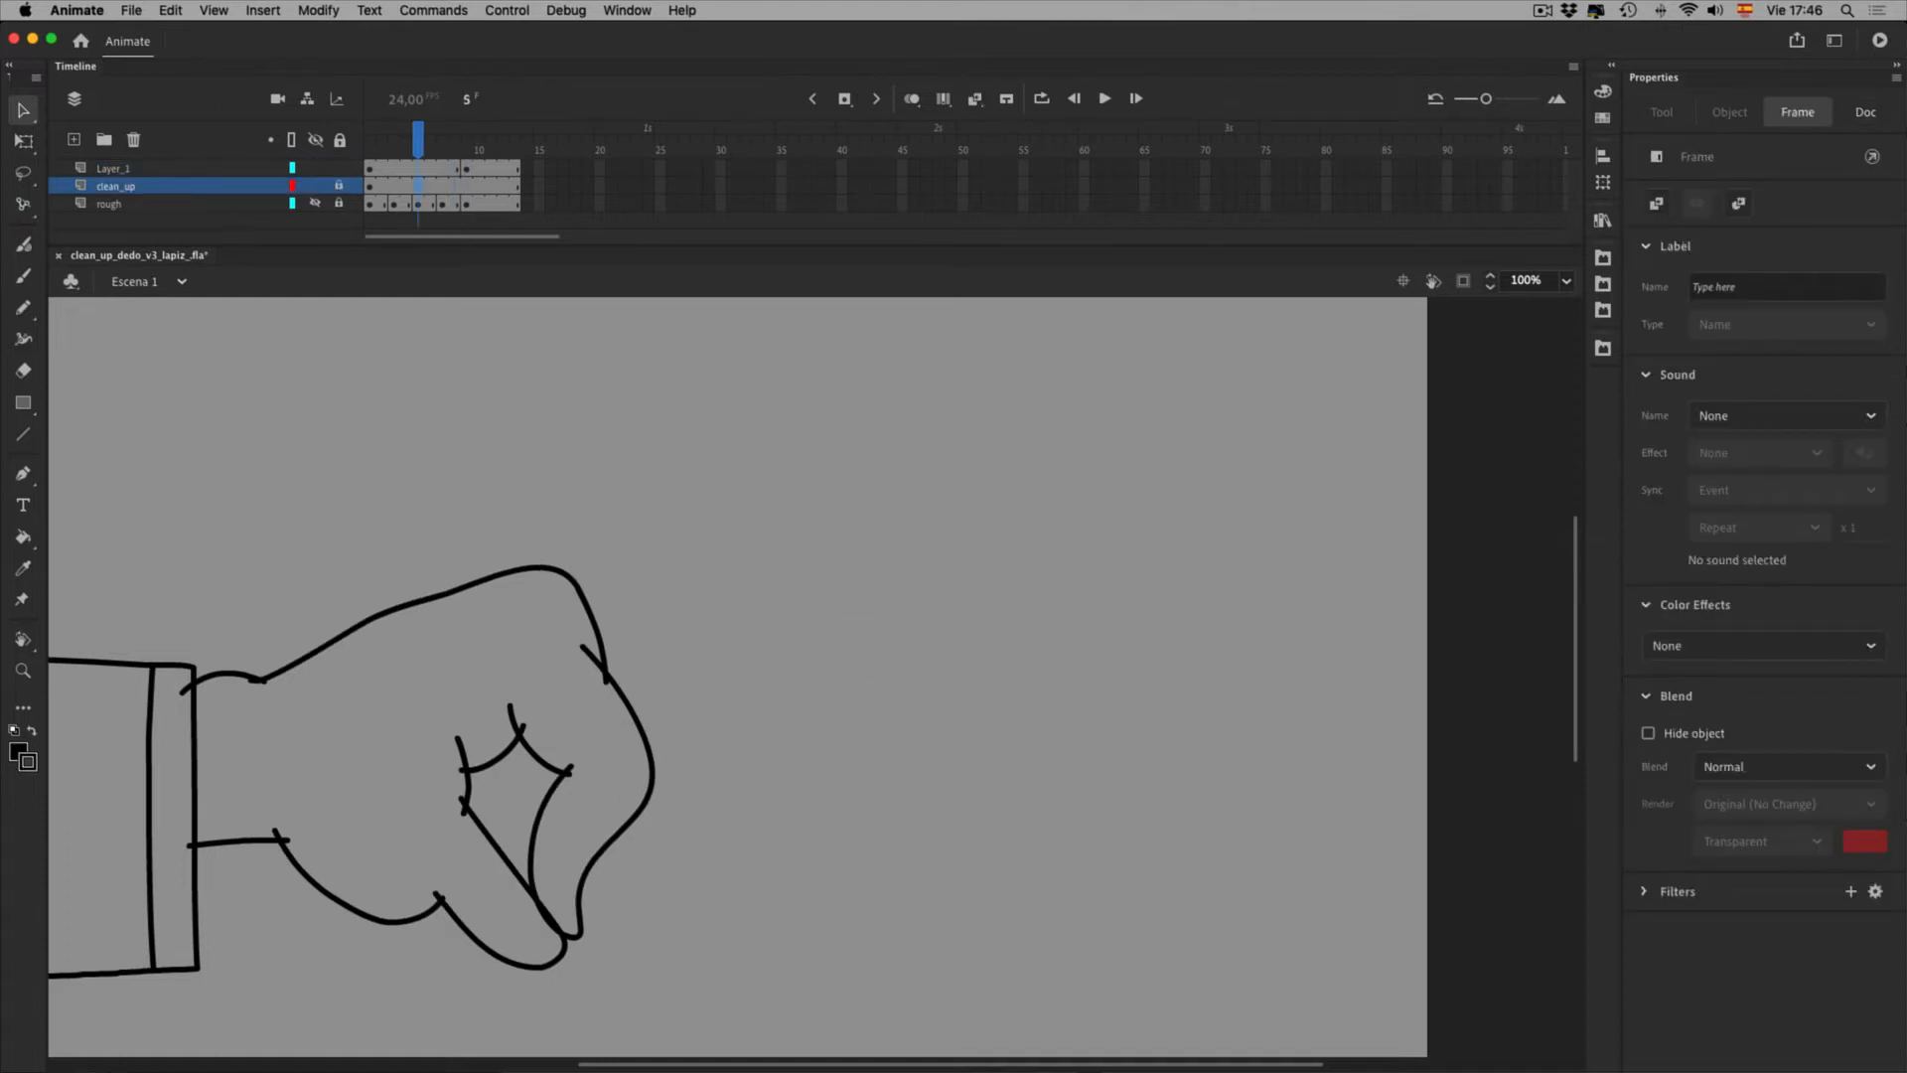
click(418, 169)
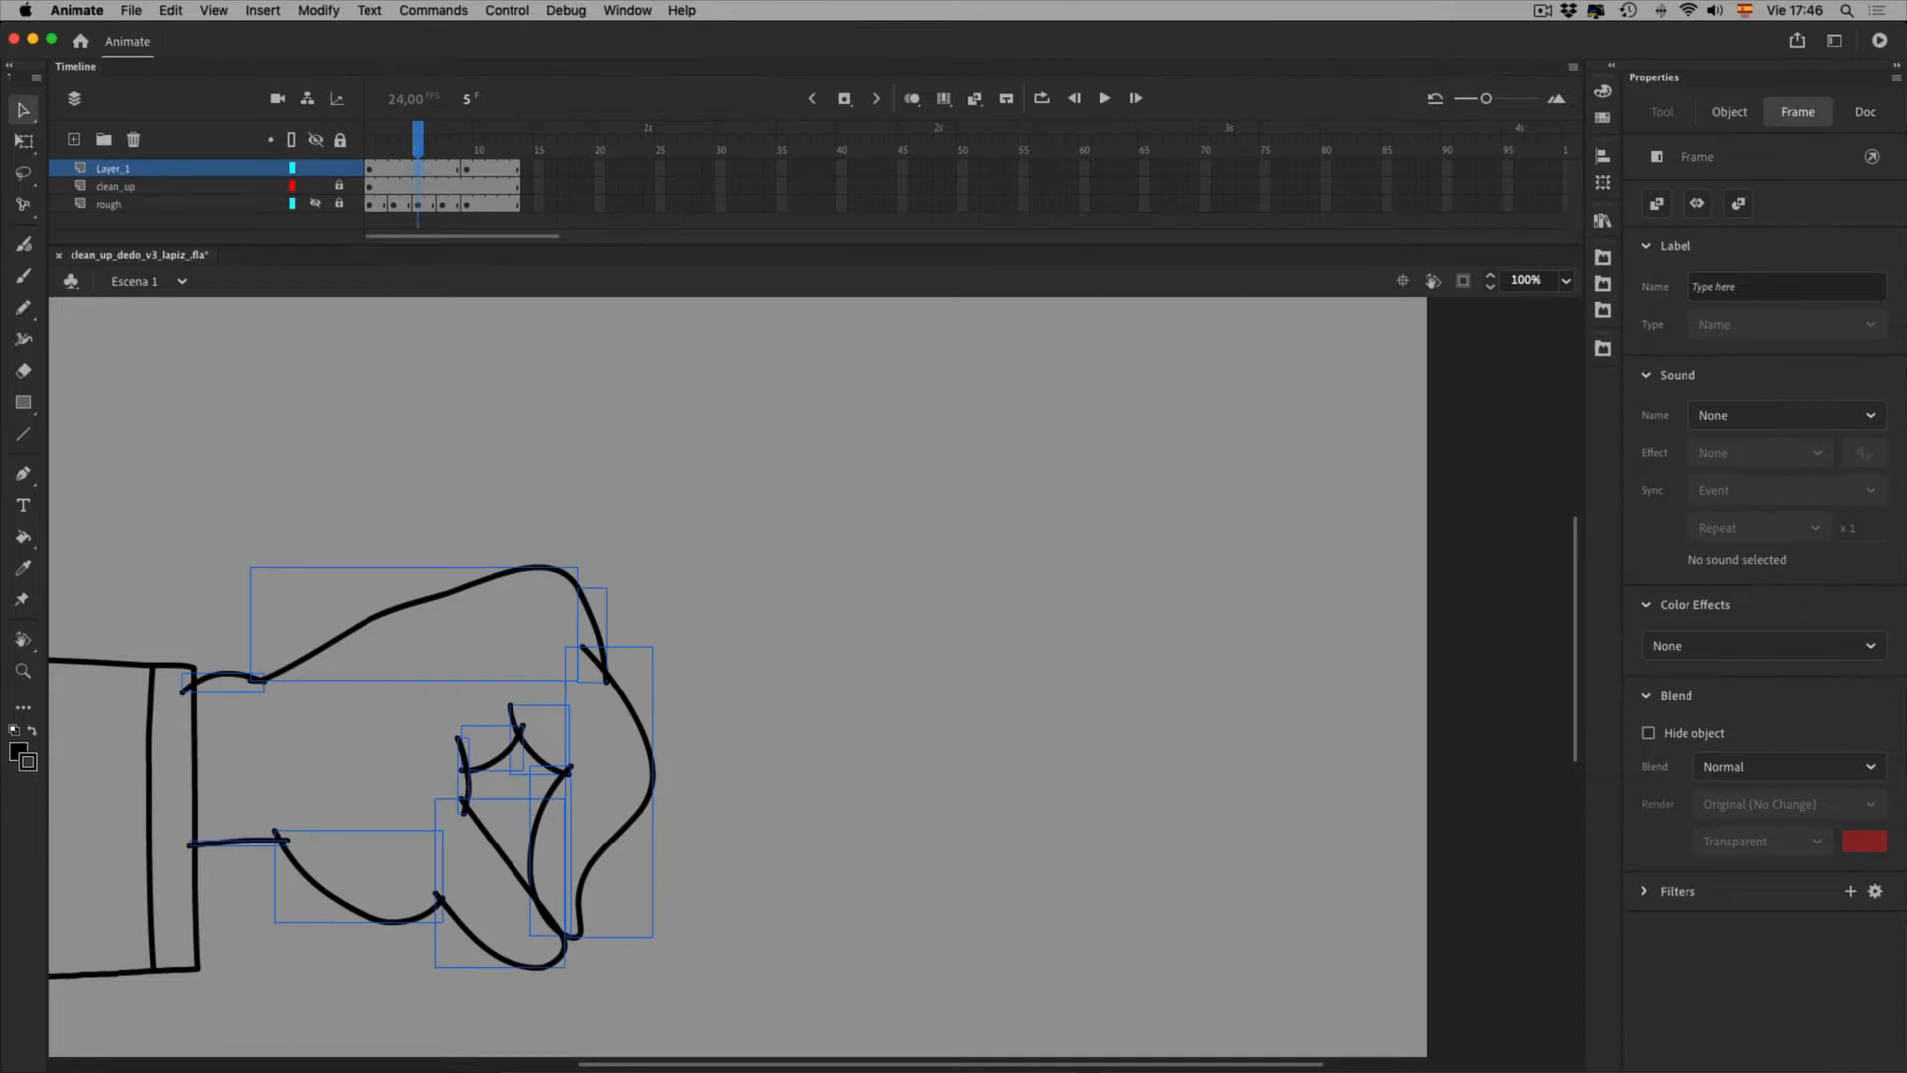
key(F6)
Turn on onion skinning extended to frame 10 and bring the hand into view
click(911, 98)
drag(447, 147, 482, 147)
key(space)
drag(715, 695, 939, 548)
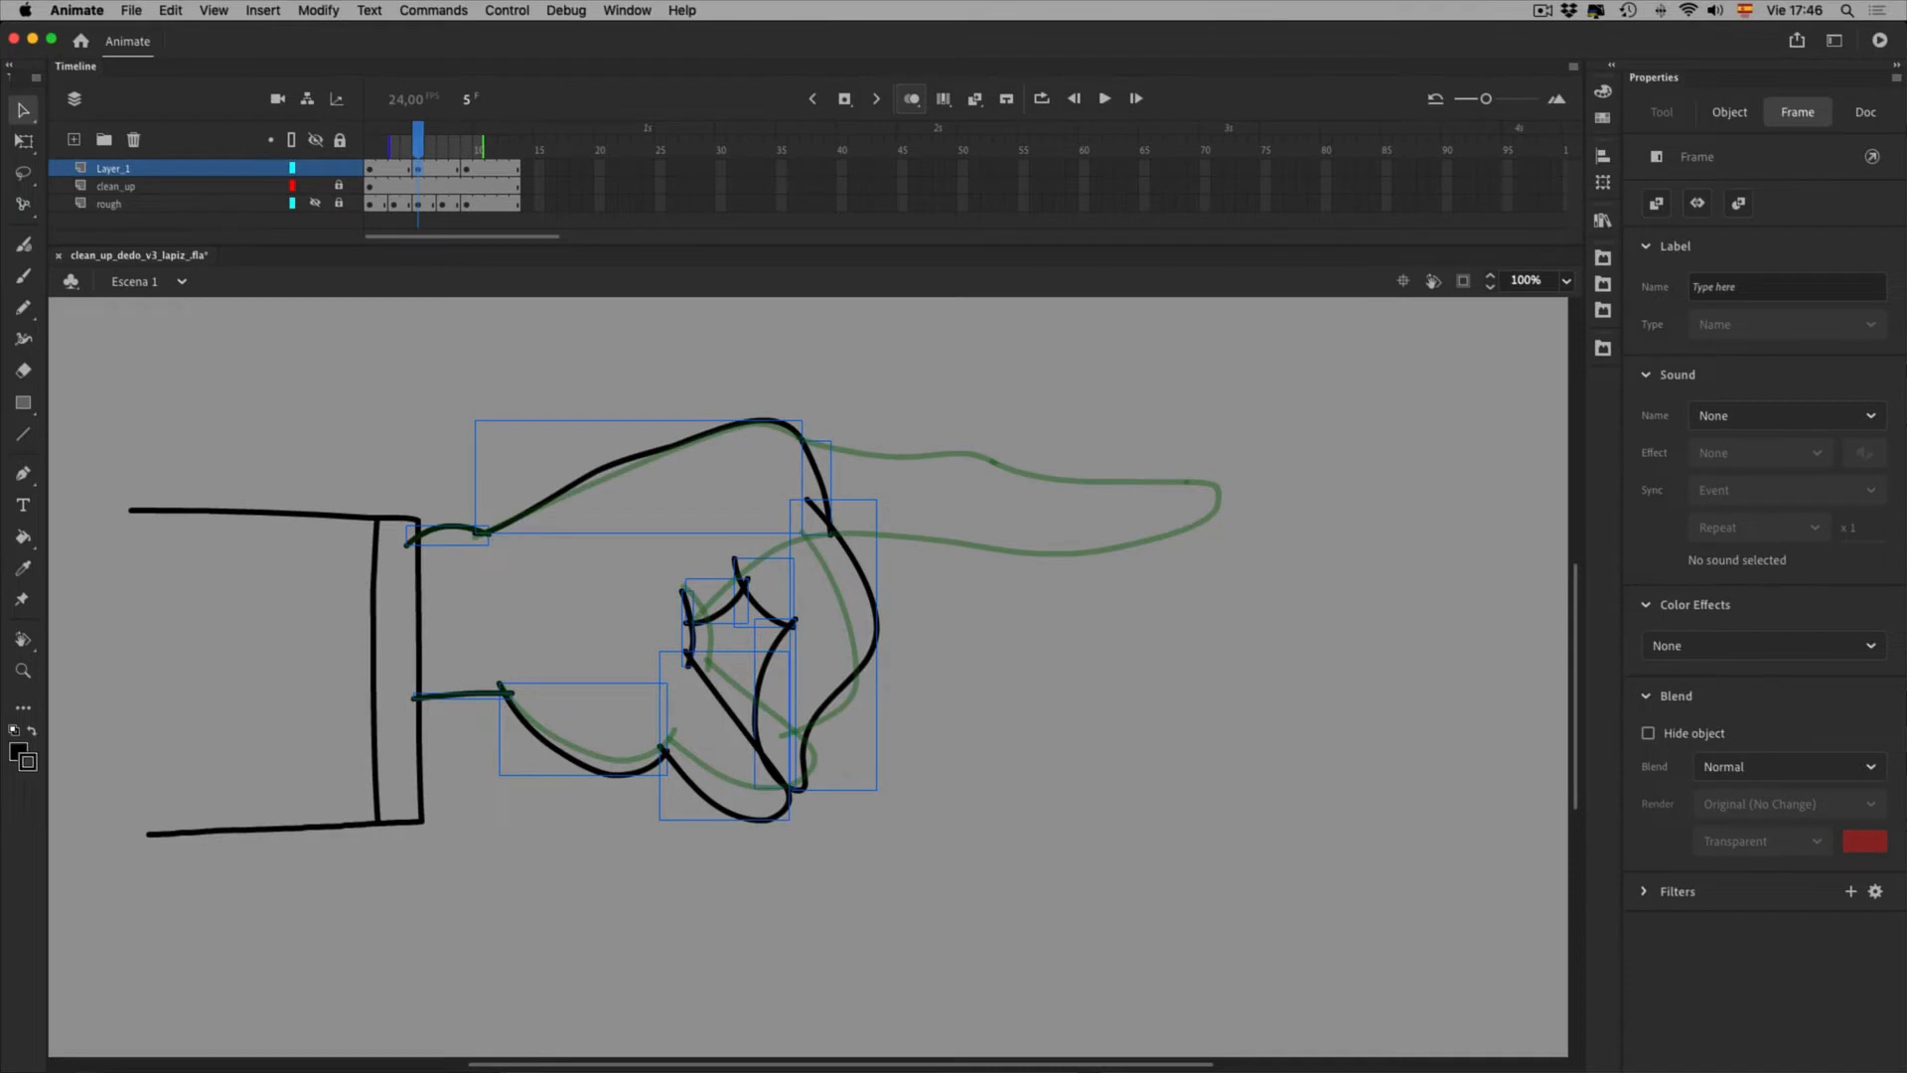
Test bending the fist's top outline, undo it, and open Modify > Shape
key(Escape)
drag(612, 464, 615, 470)
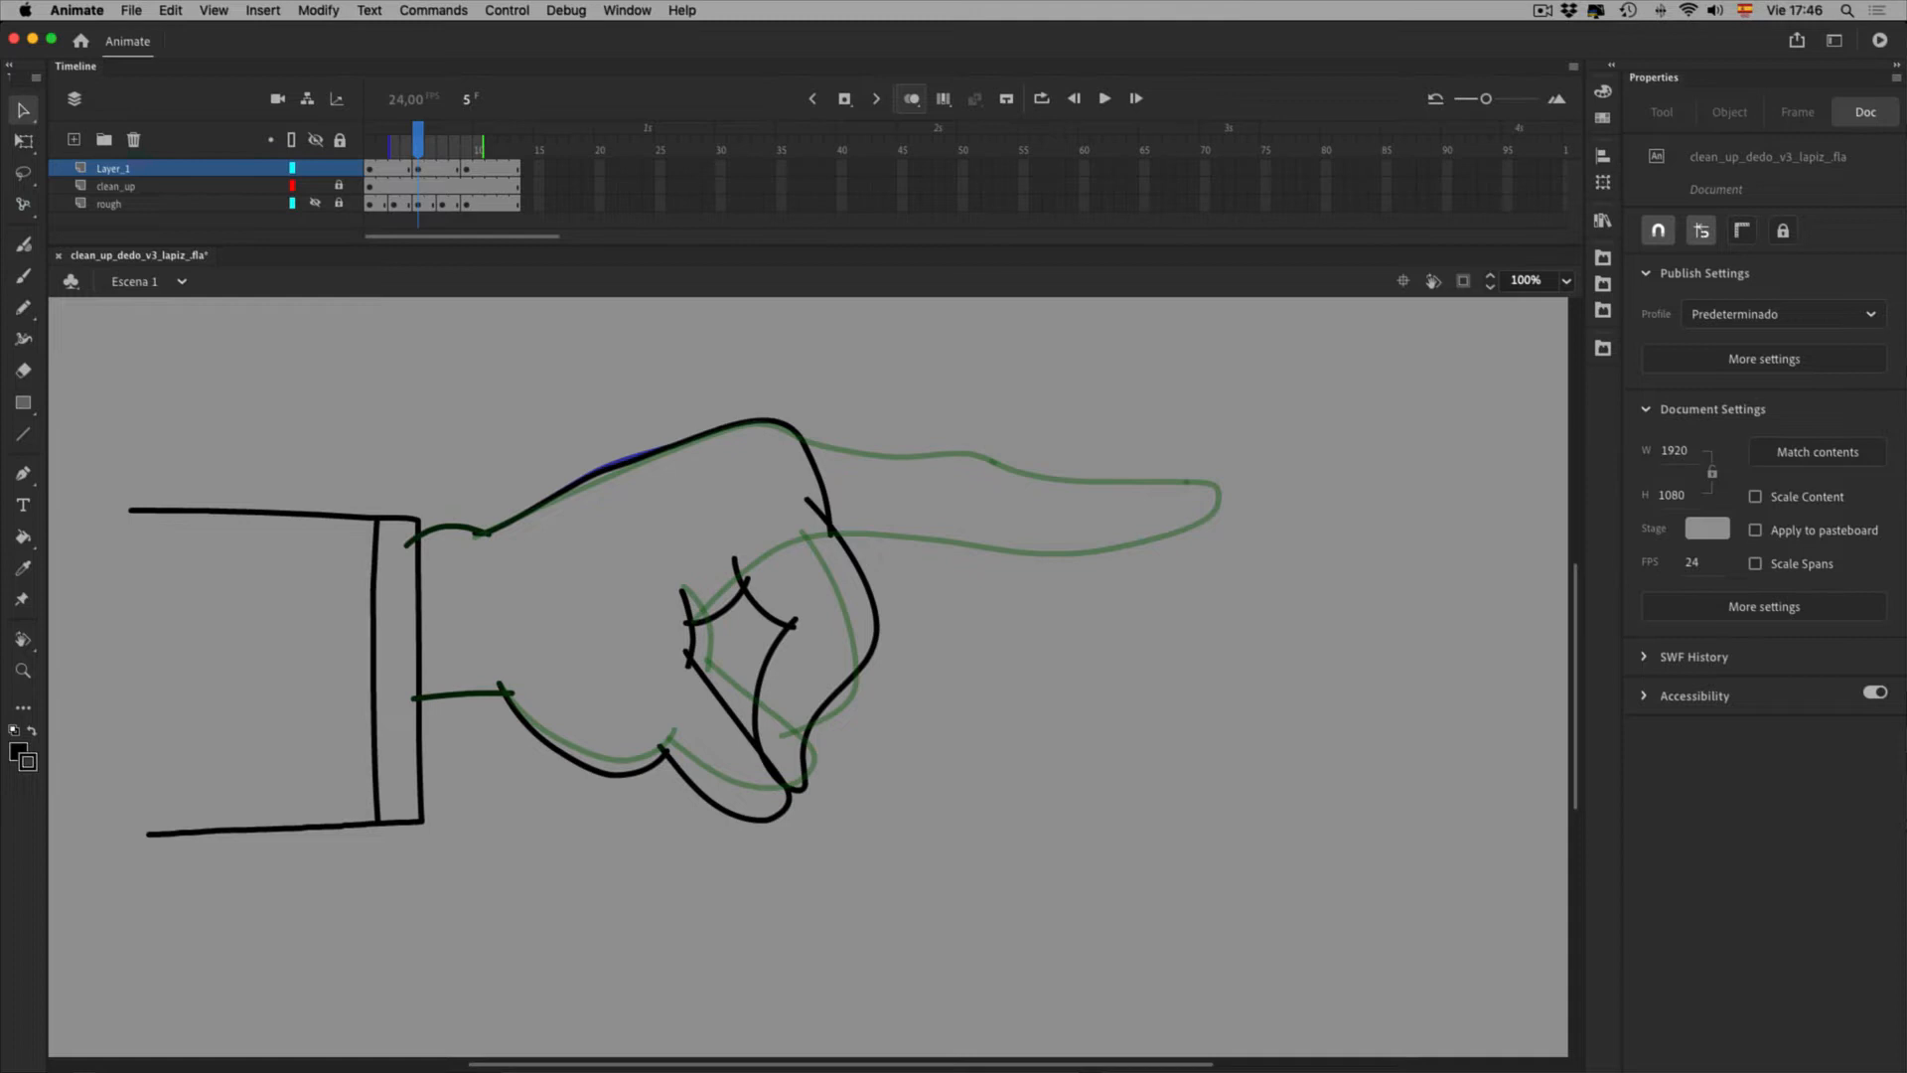
key(super+z)
key(a)
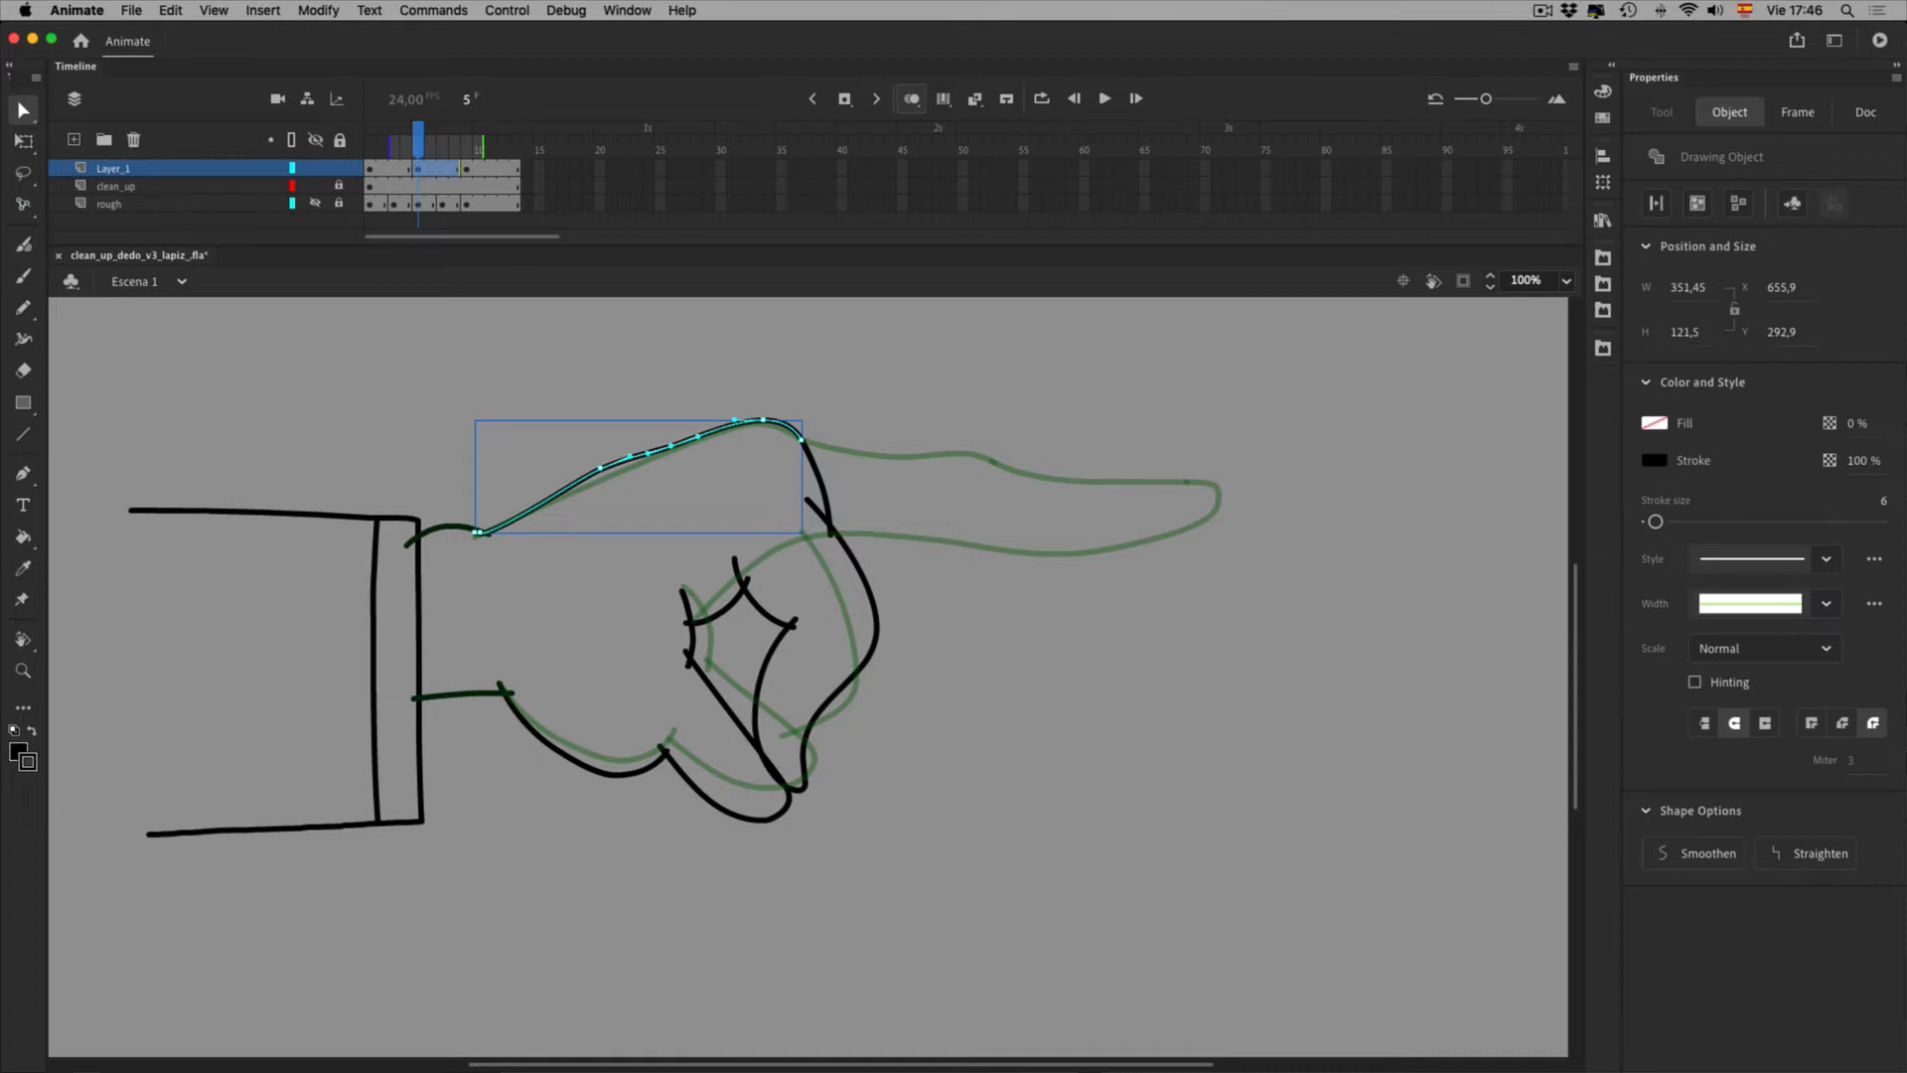
key(v)
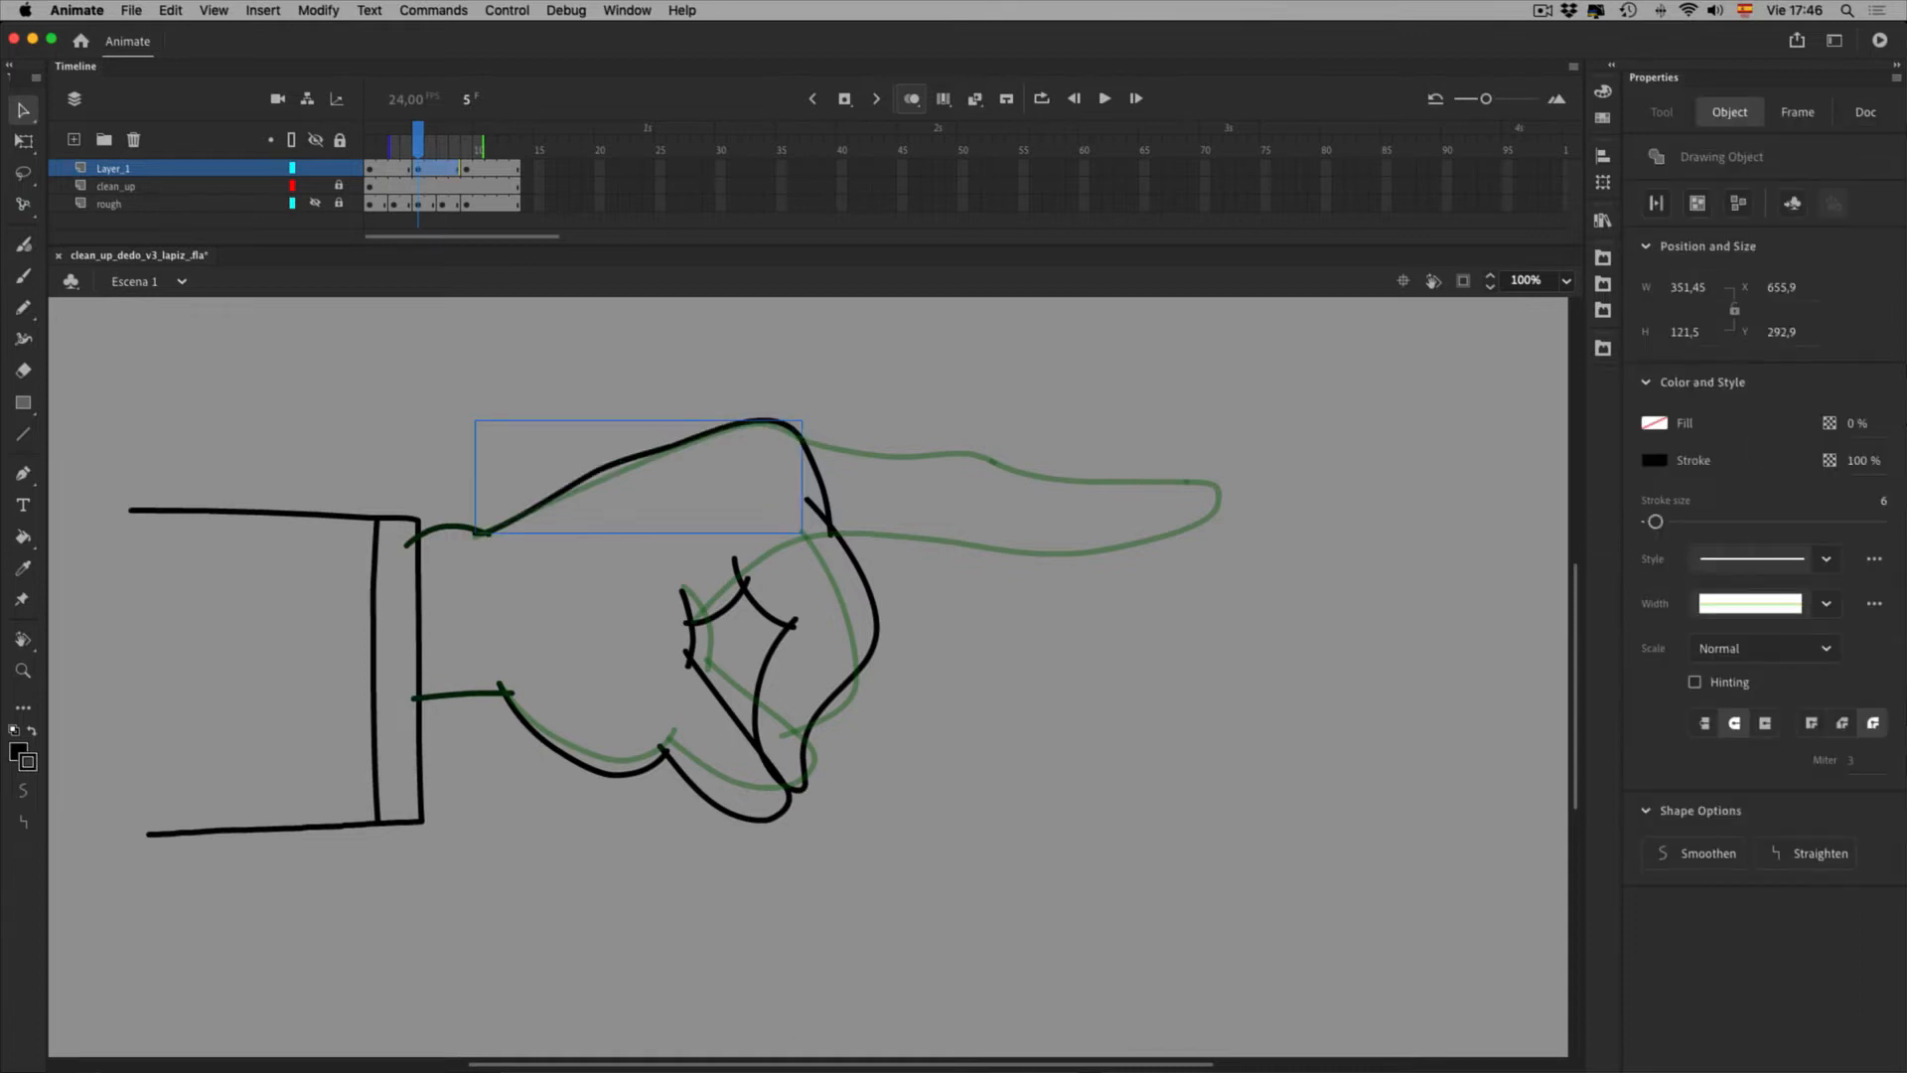
click(318, 10)
mouse_move(449, 181)
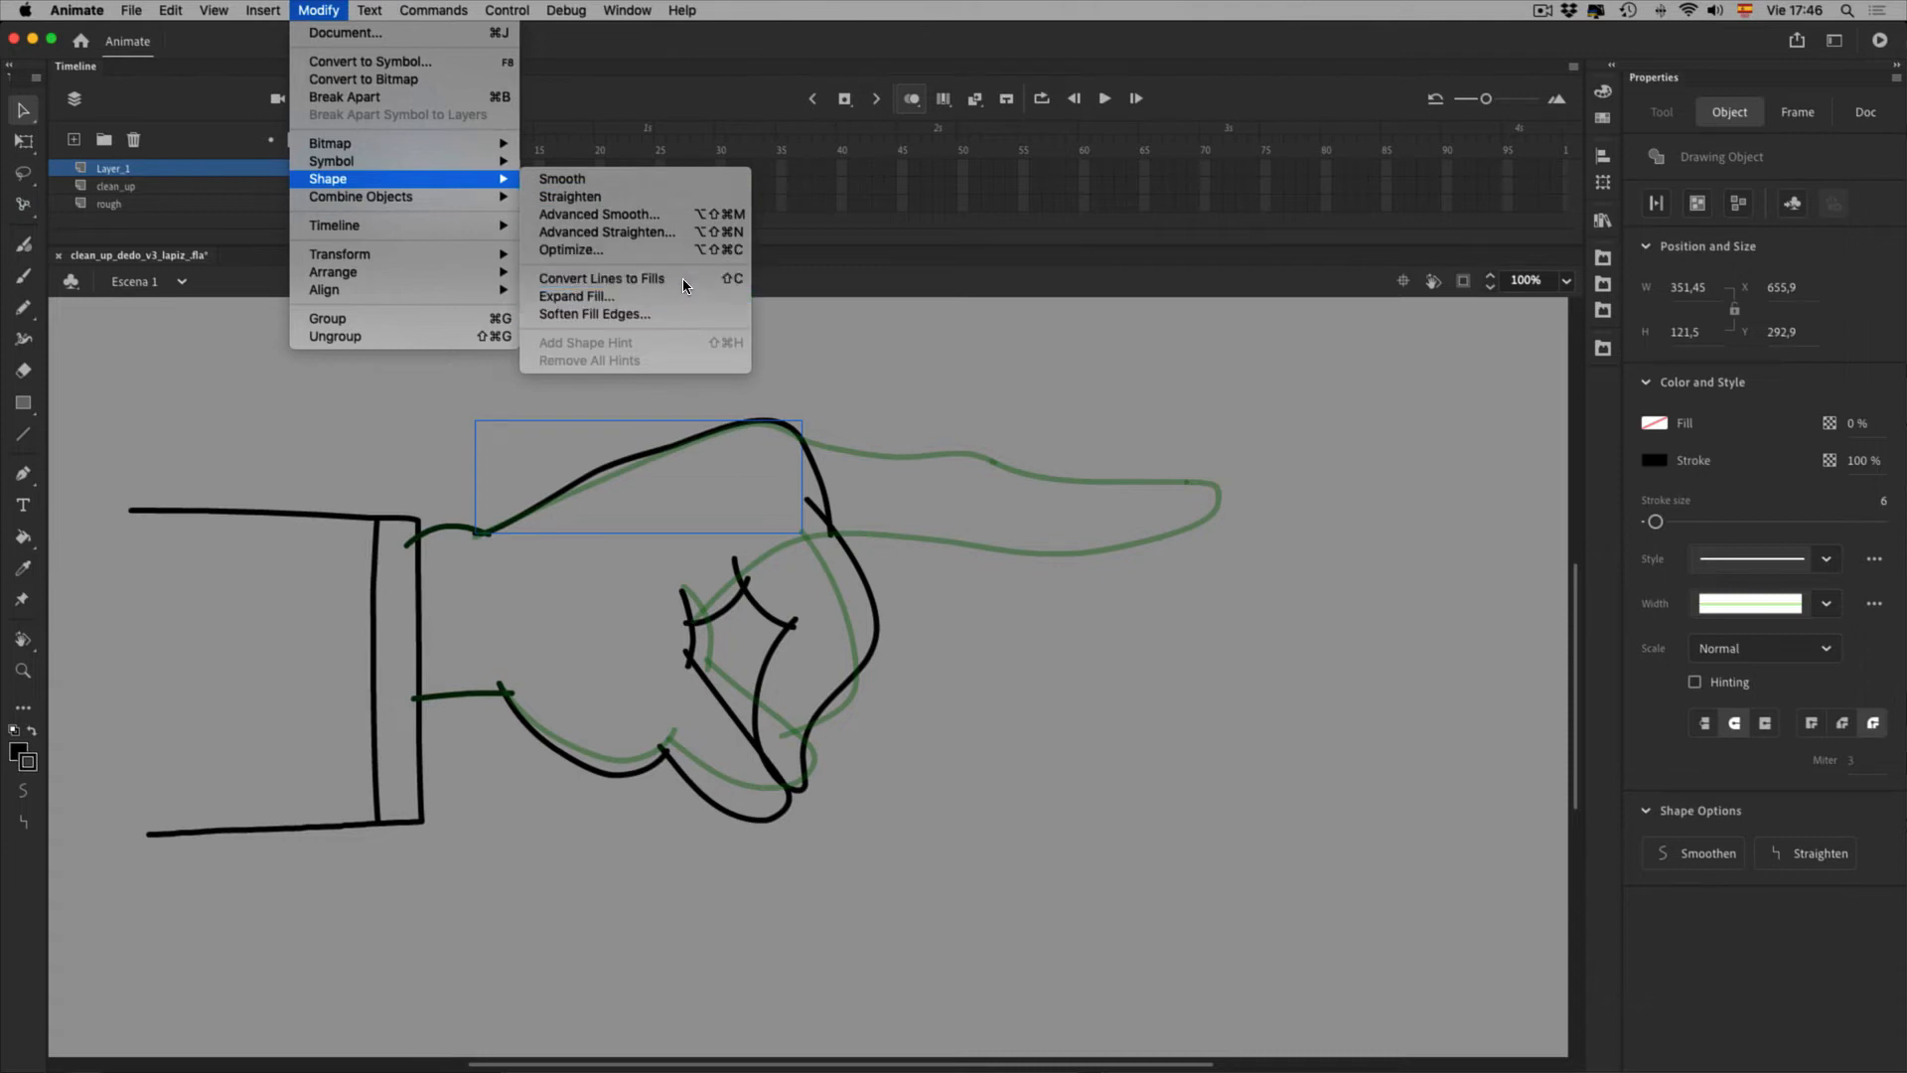
Optimize the fist's top stroke at strength 77, which leaves 5 curves with 0% reduction
click(685, 249)
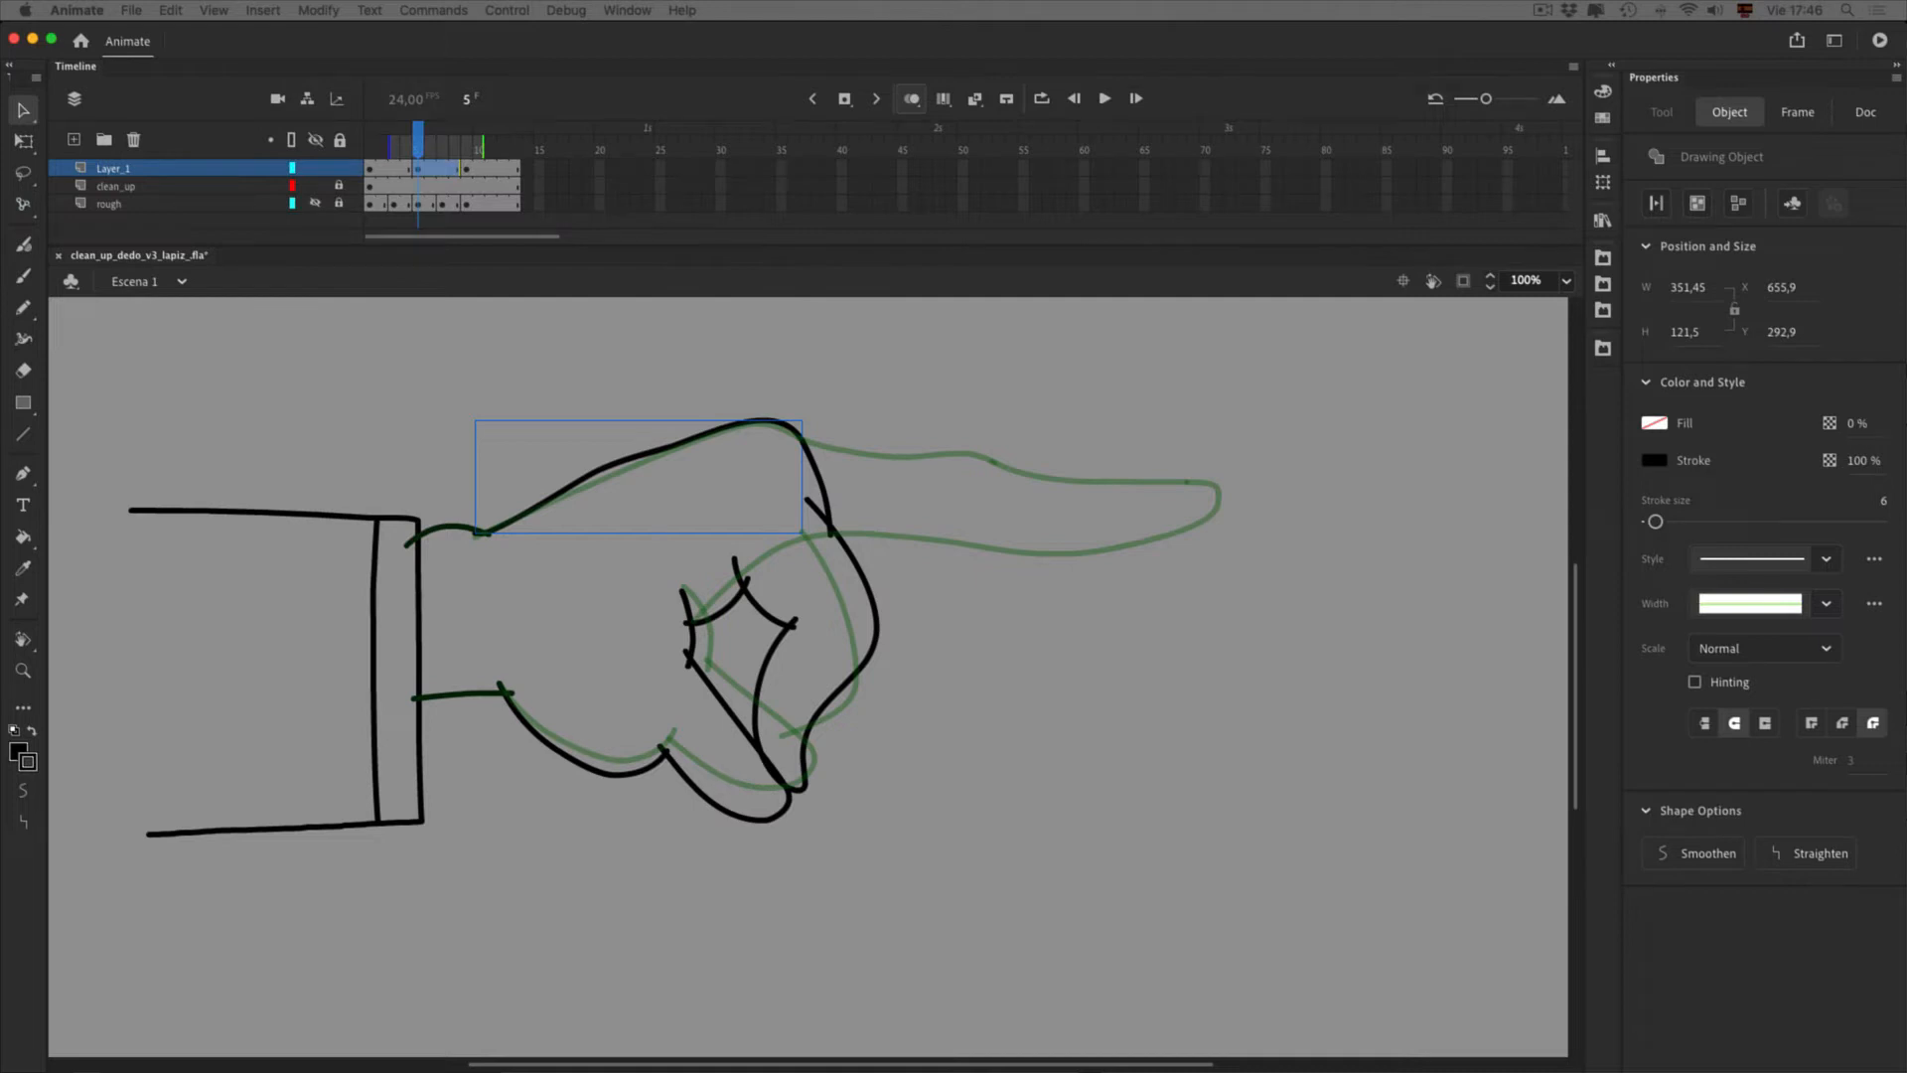
drag(502, 640, 1213, 395)
click(1213, 397)
drag(1328, 435, 1404, 434)
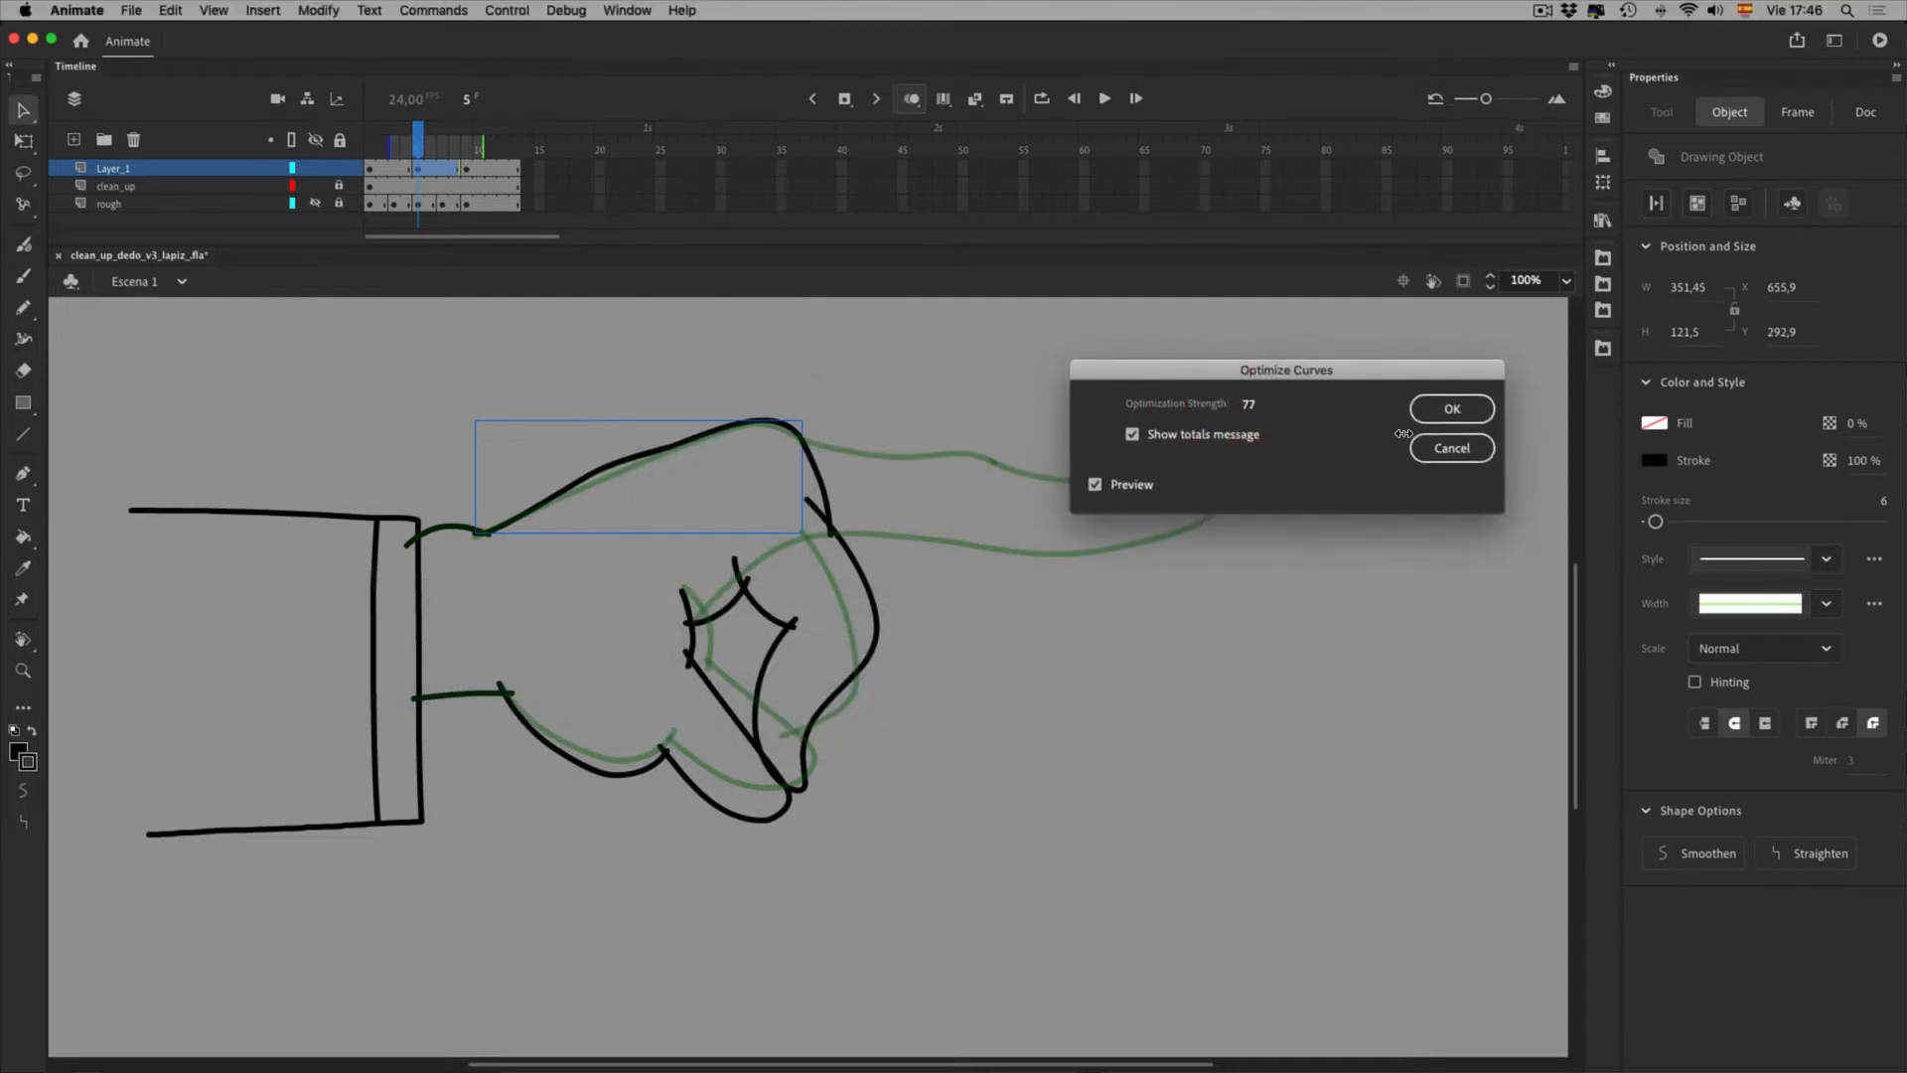
click(1452, 409)
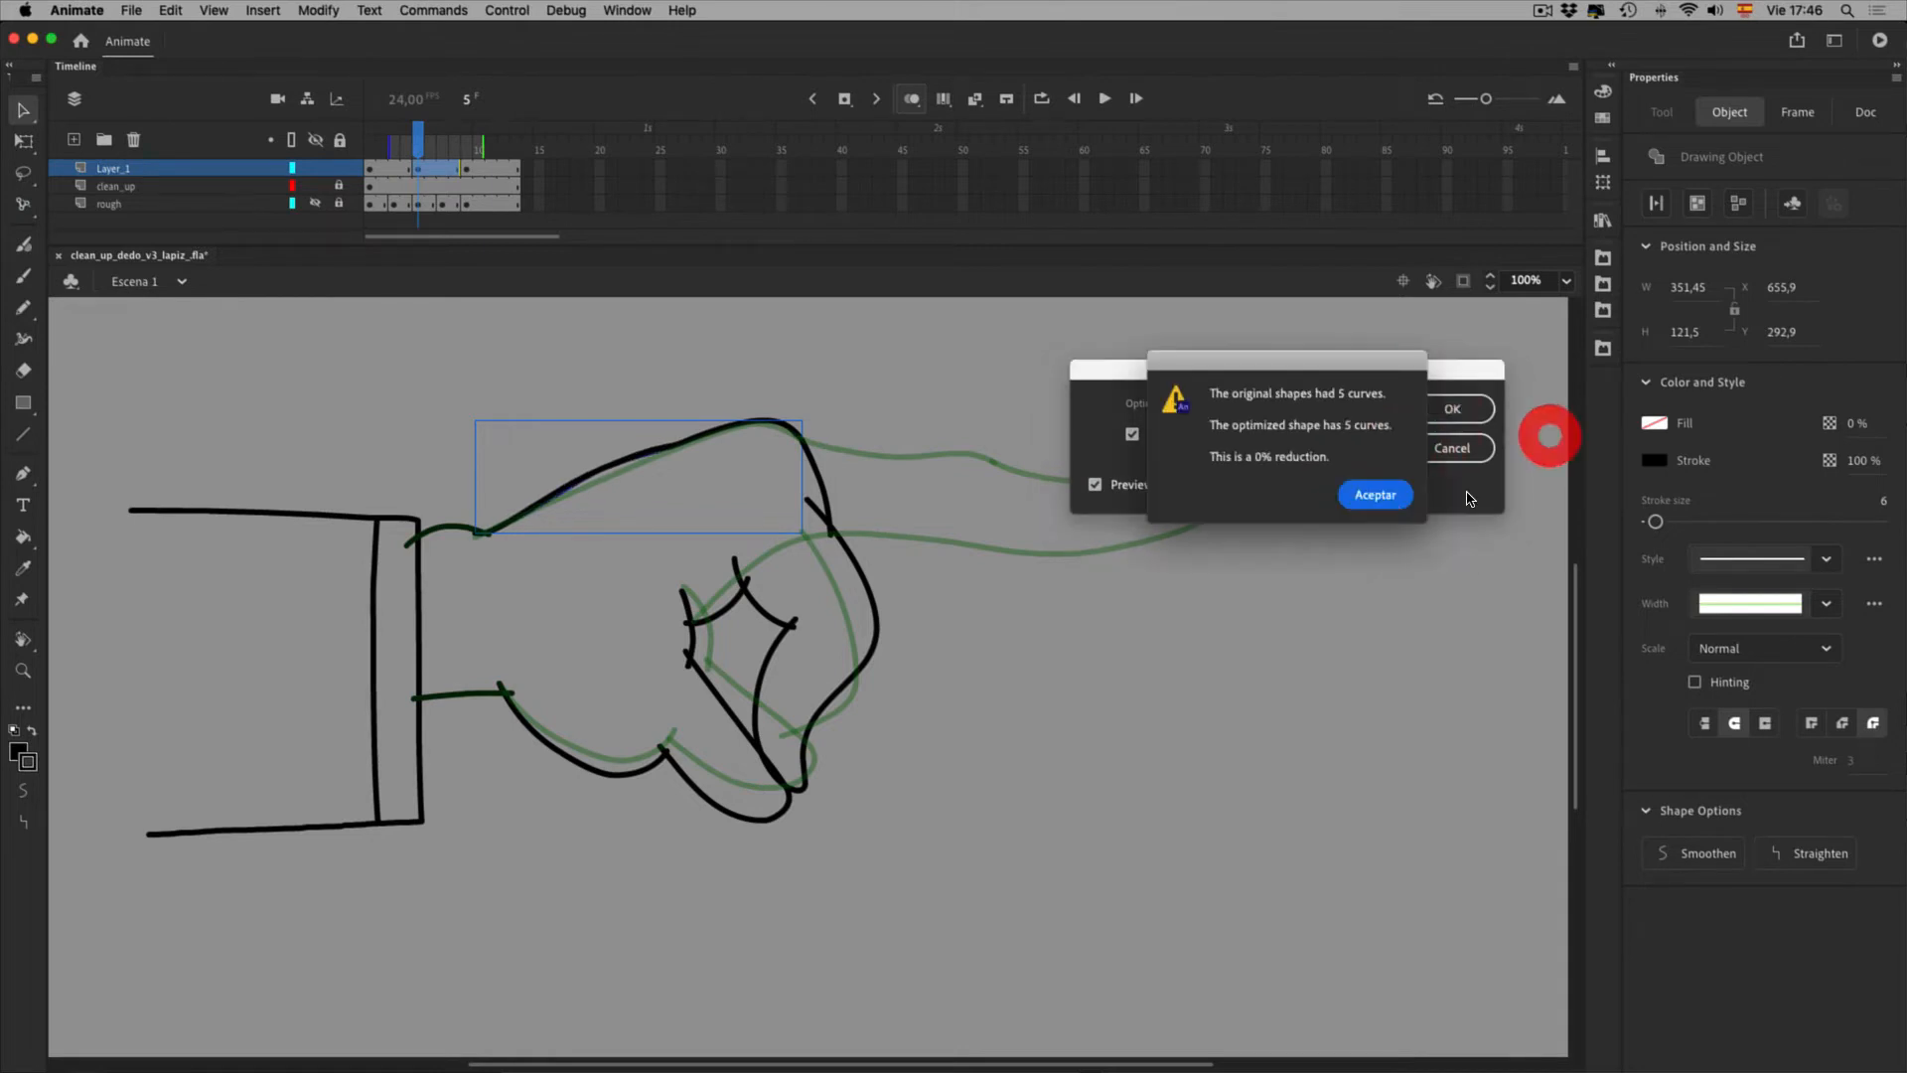
click(1376, 494)
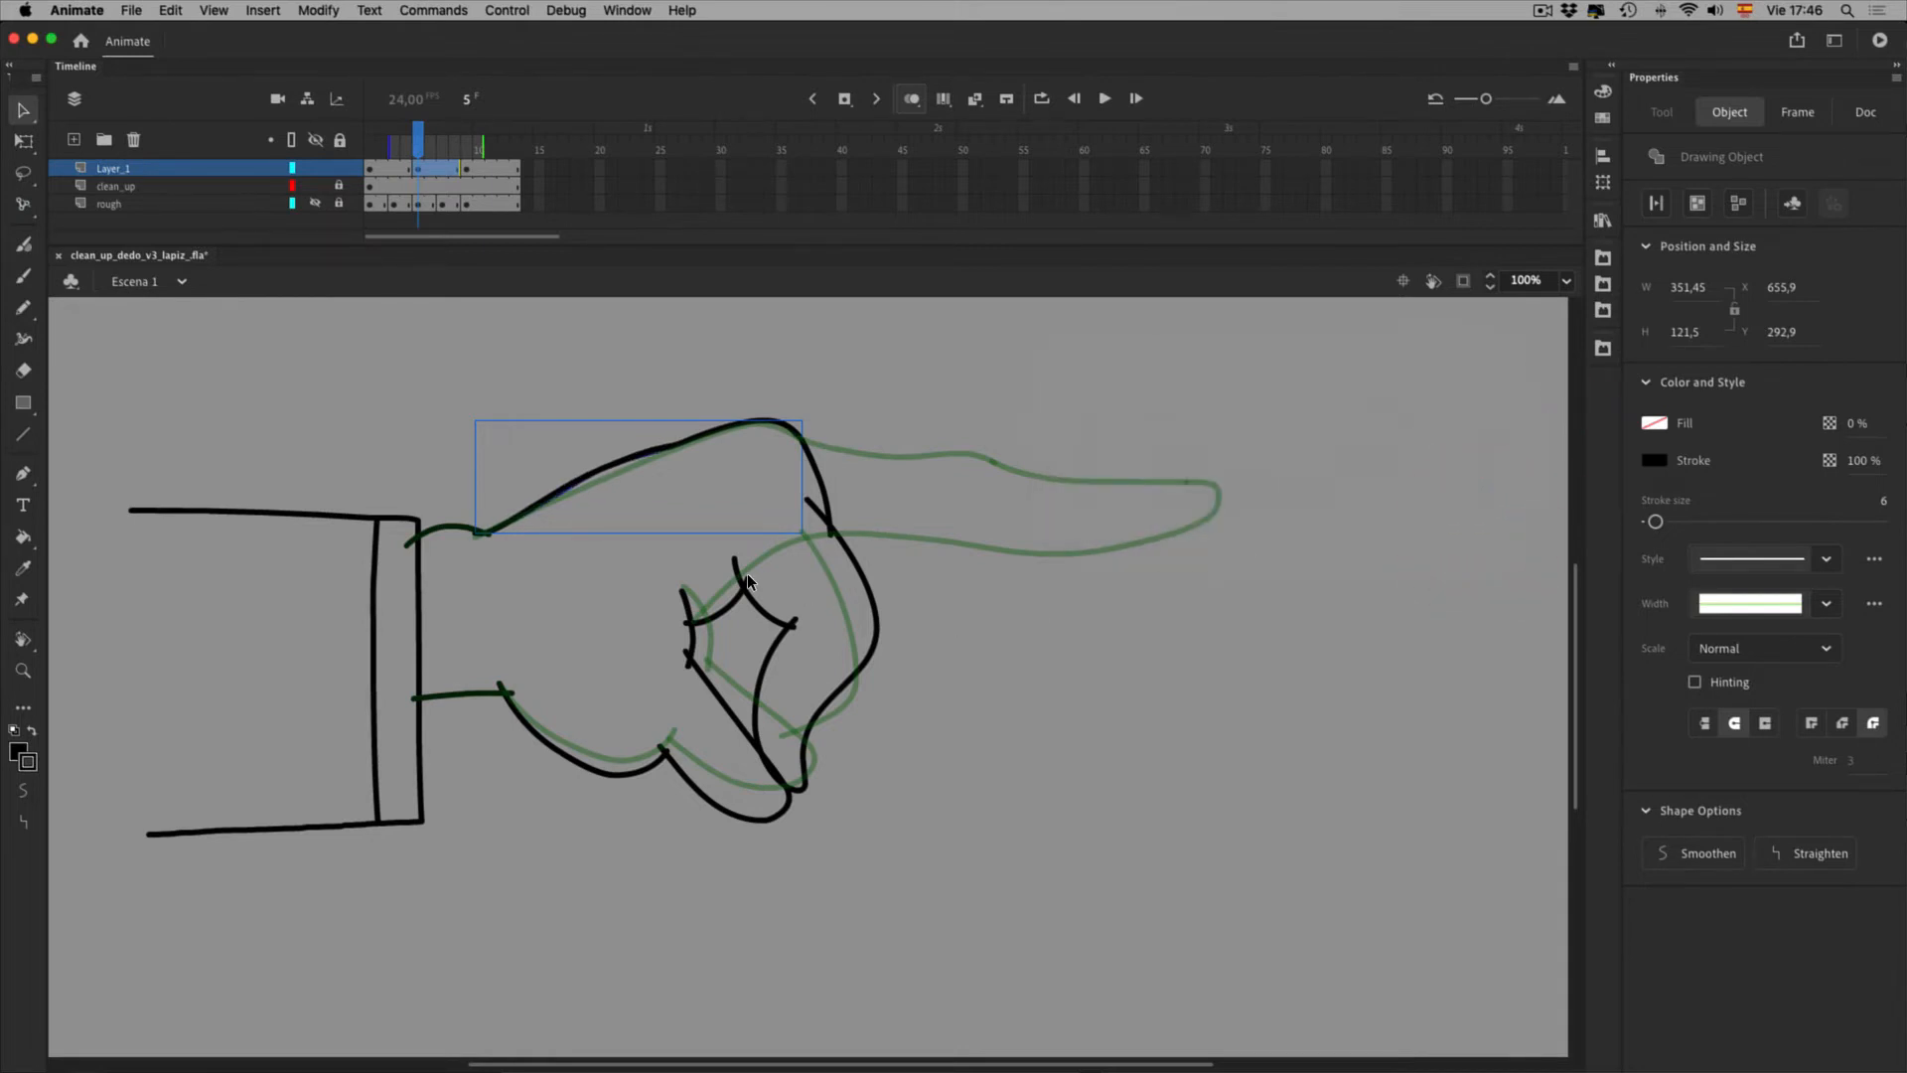
Select and delete an anchor point on the upper fist stroke, then undo it
key(a)
click(703, 483)
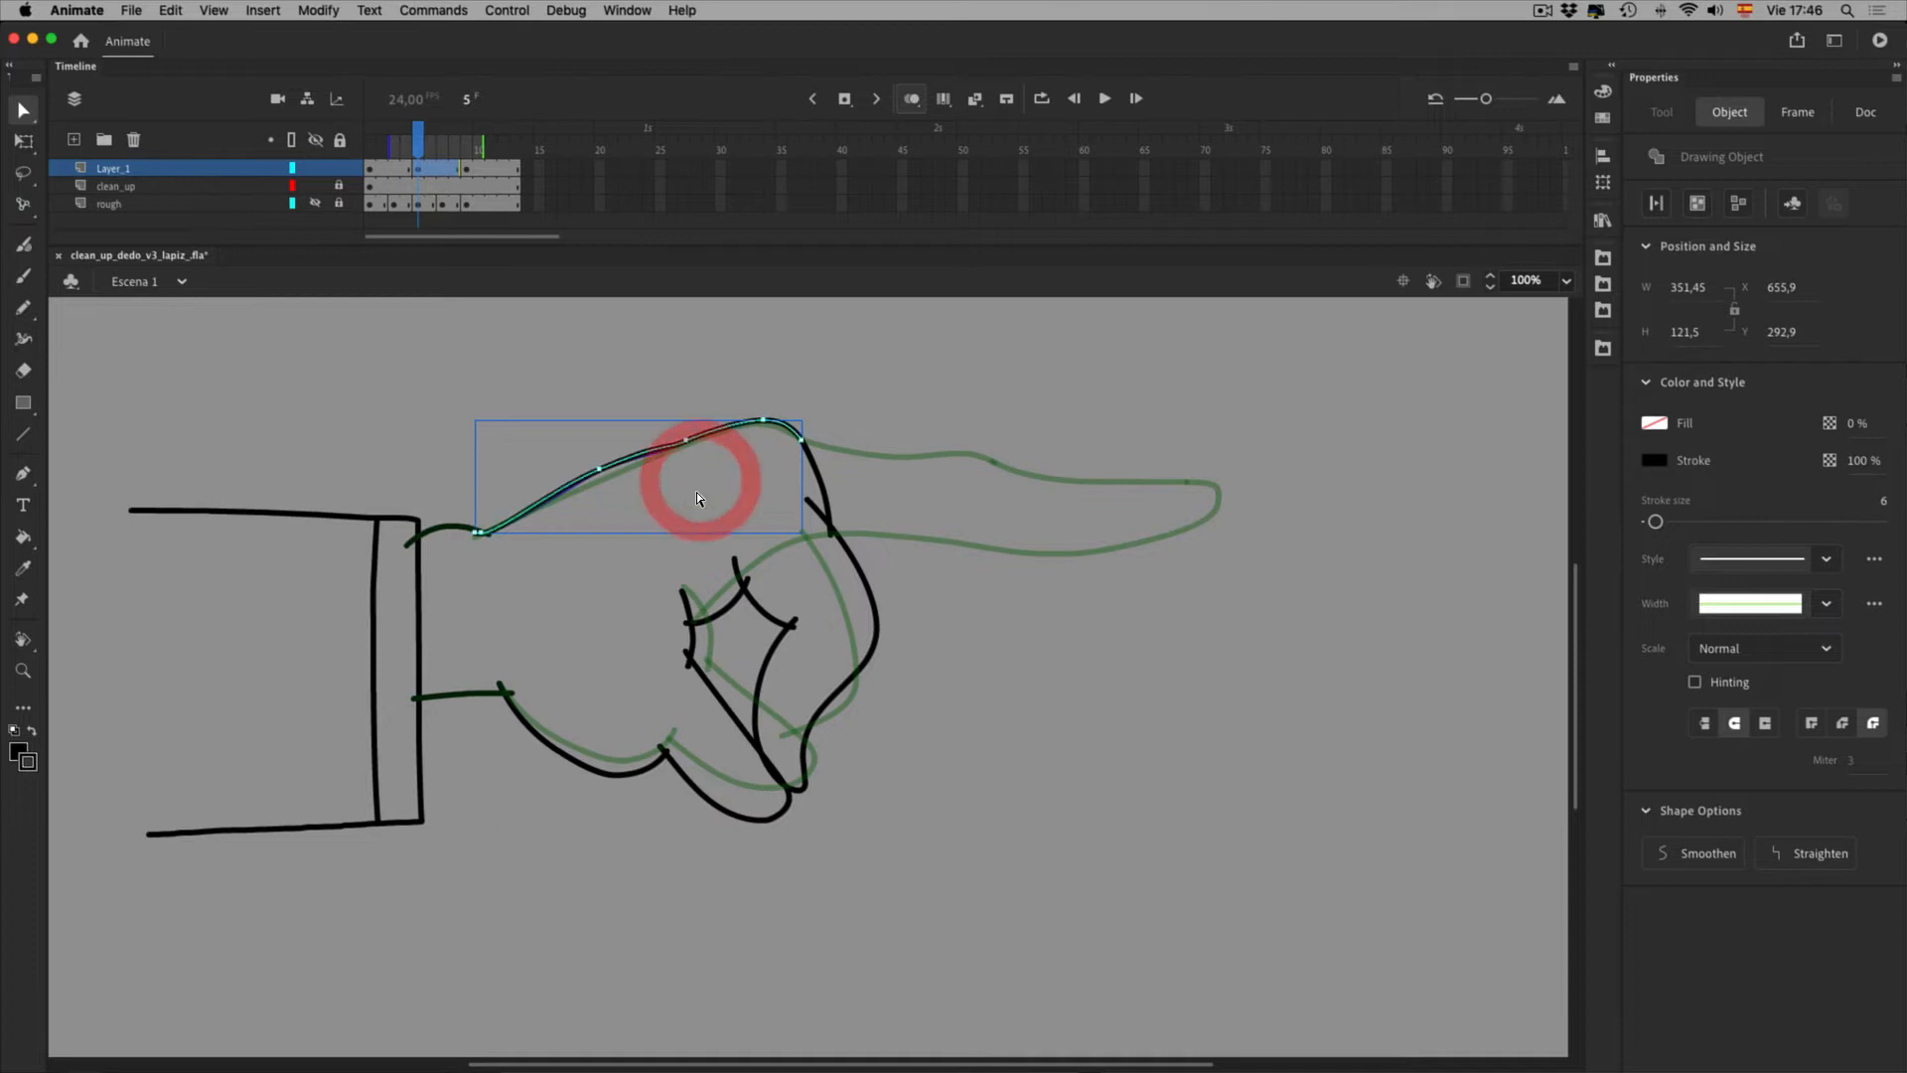
click(736, 466)
click(733, 468)
key(Delete)
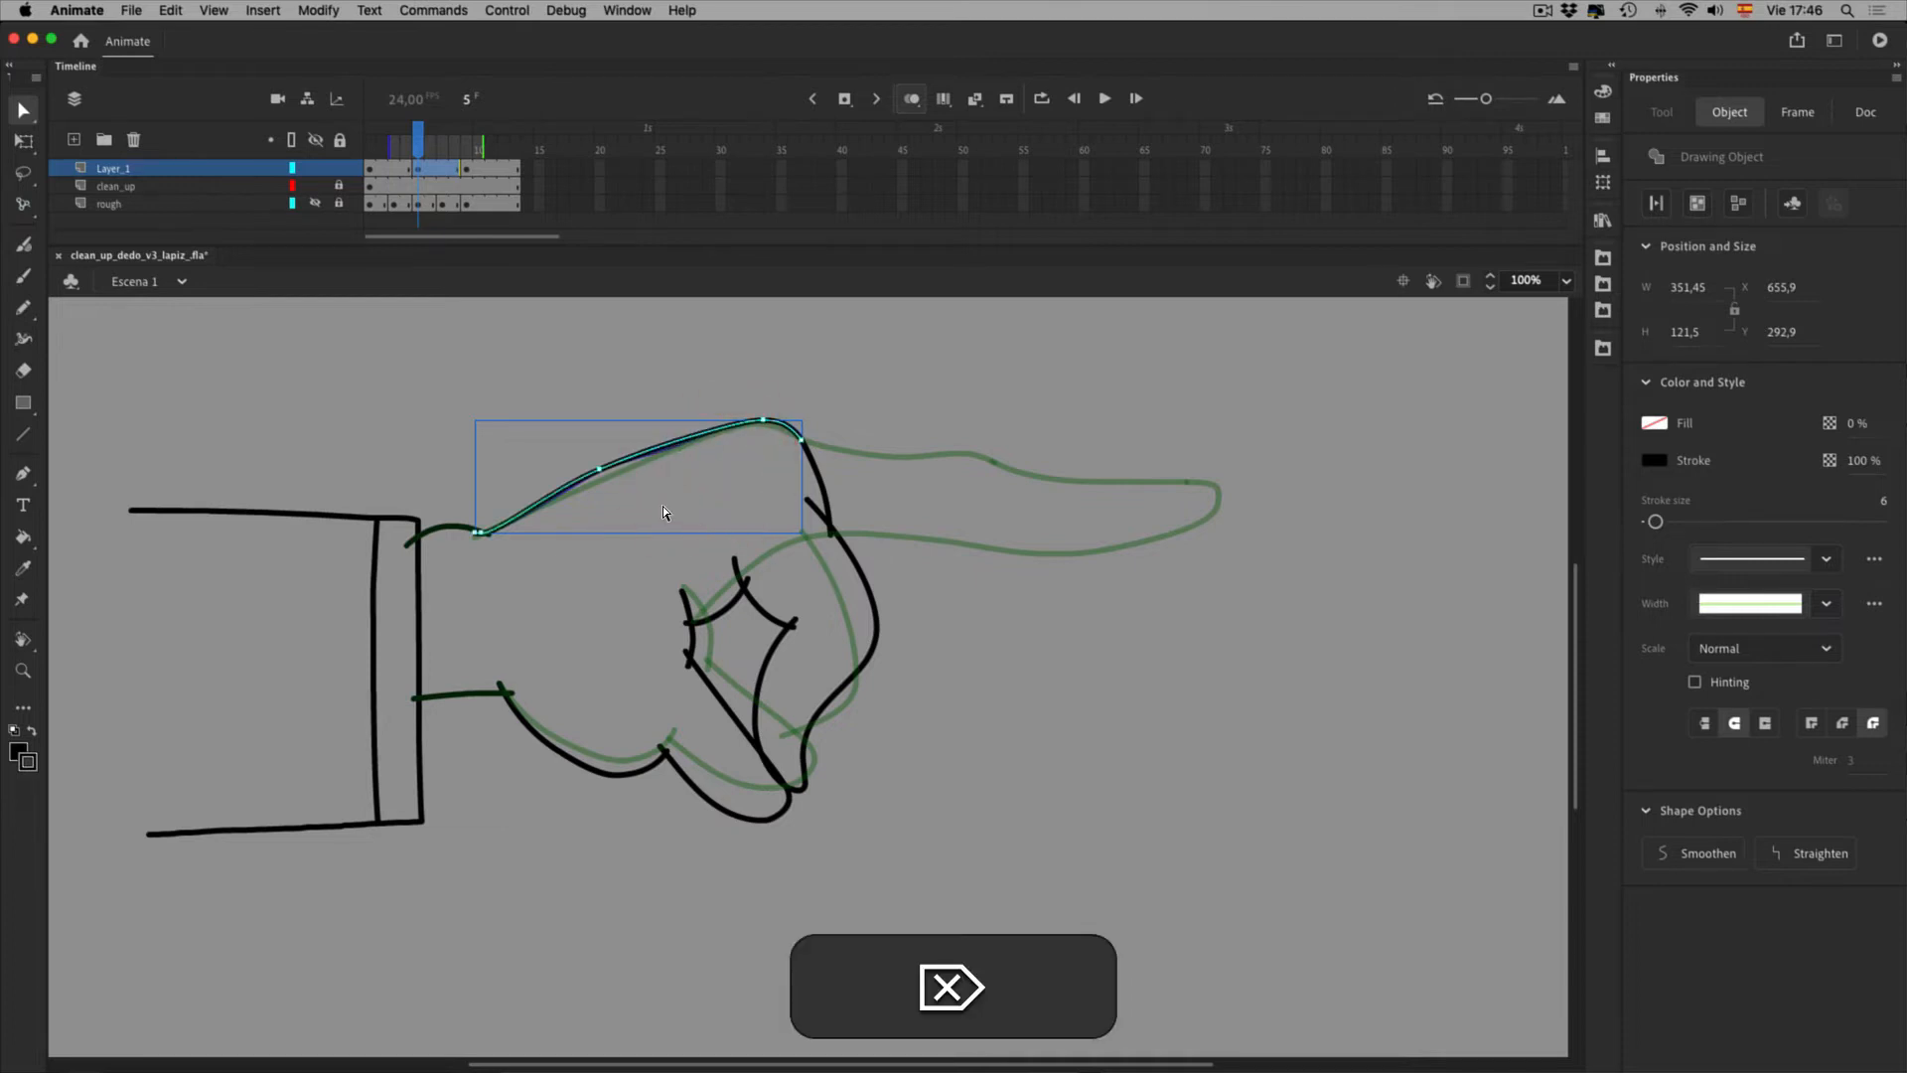
click(640, 509)
key(super+z)
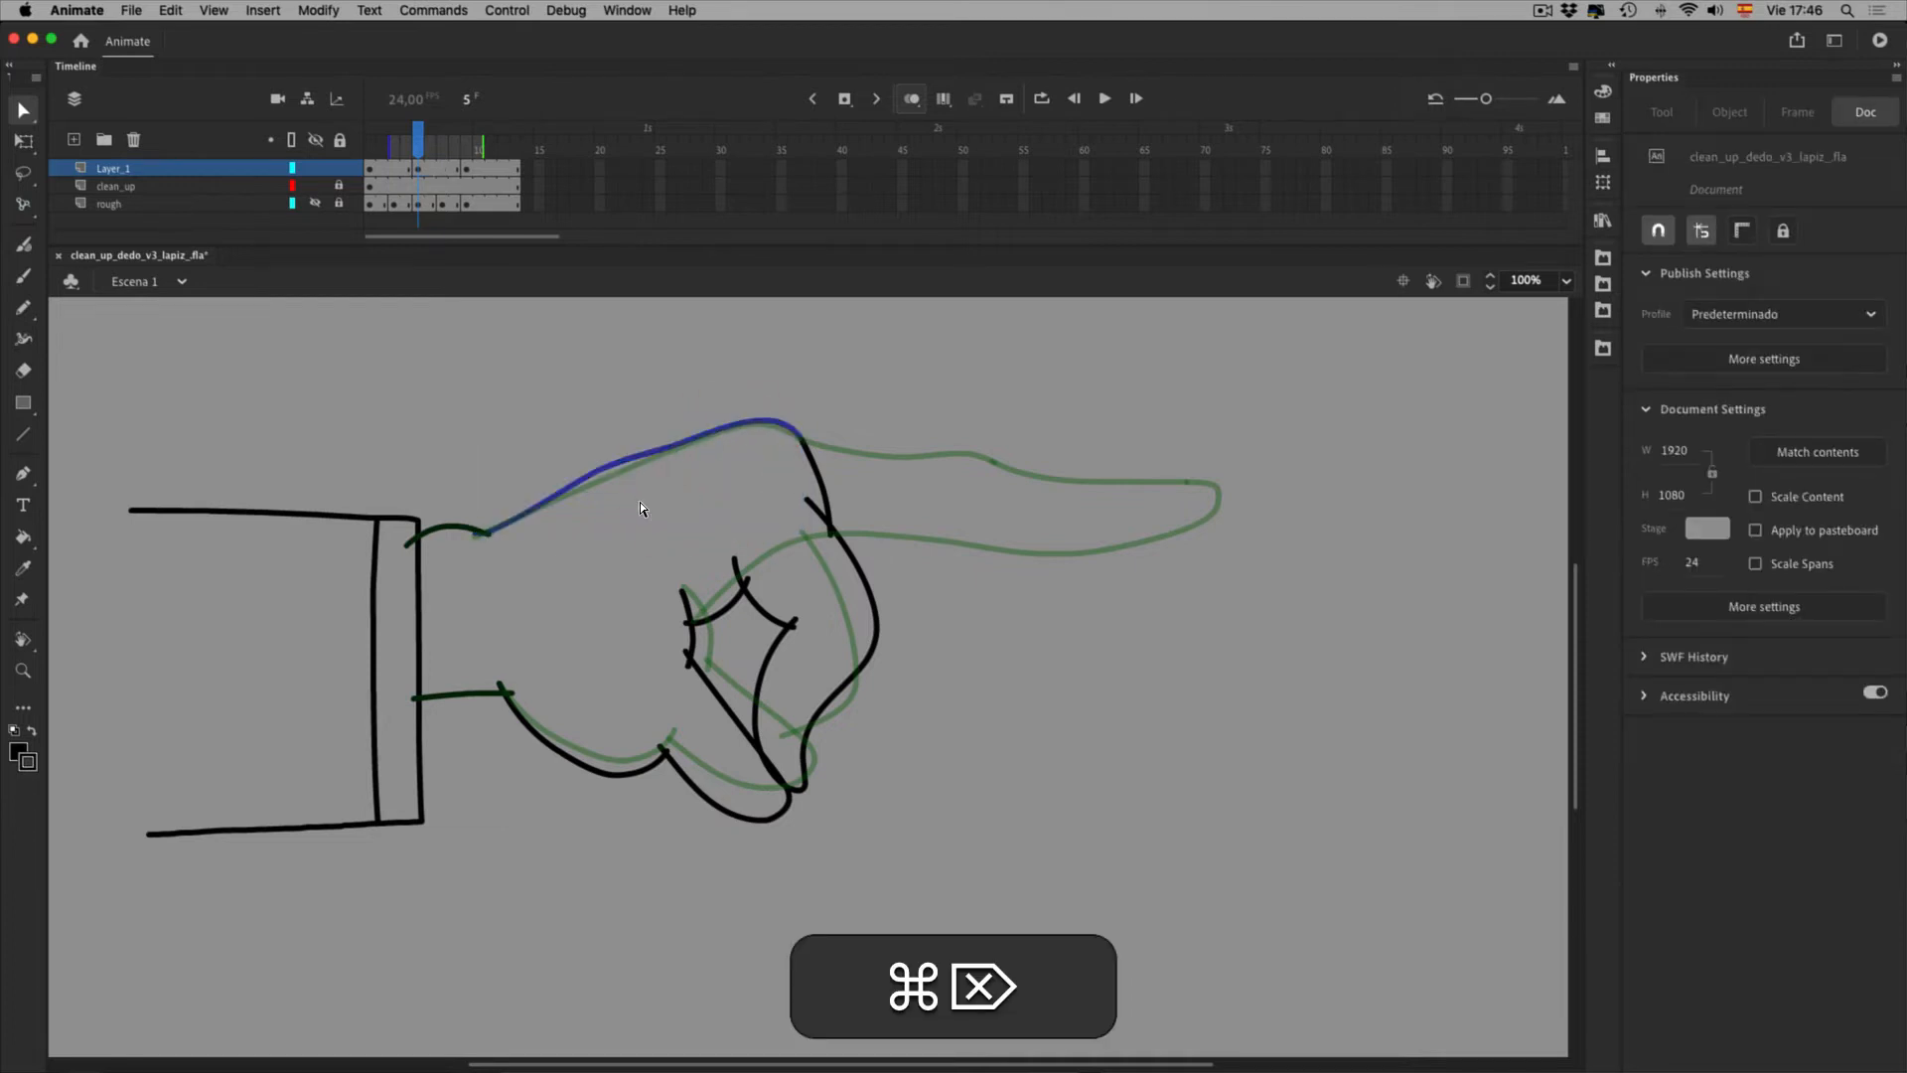
Restore the curve's anchor points, then delete the selected anchors on the curve
click(652, 499)
key(ctrl+super+z)
click(676, 544)
key(super+z)
click(670, 545)
key(super+z)
click(642, 503)
key(BackSpace)
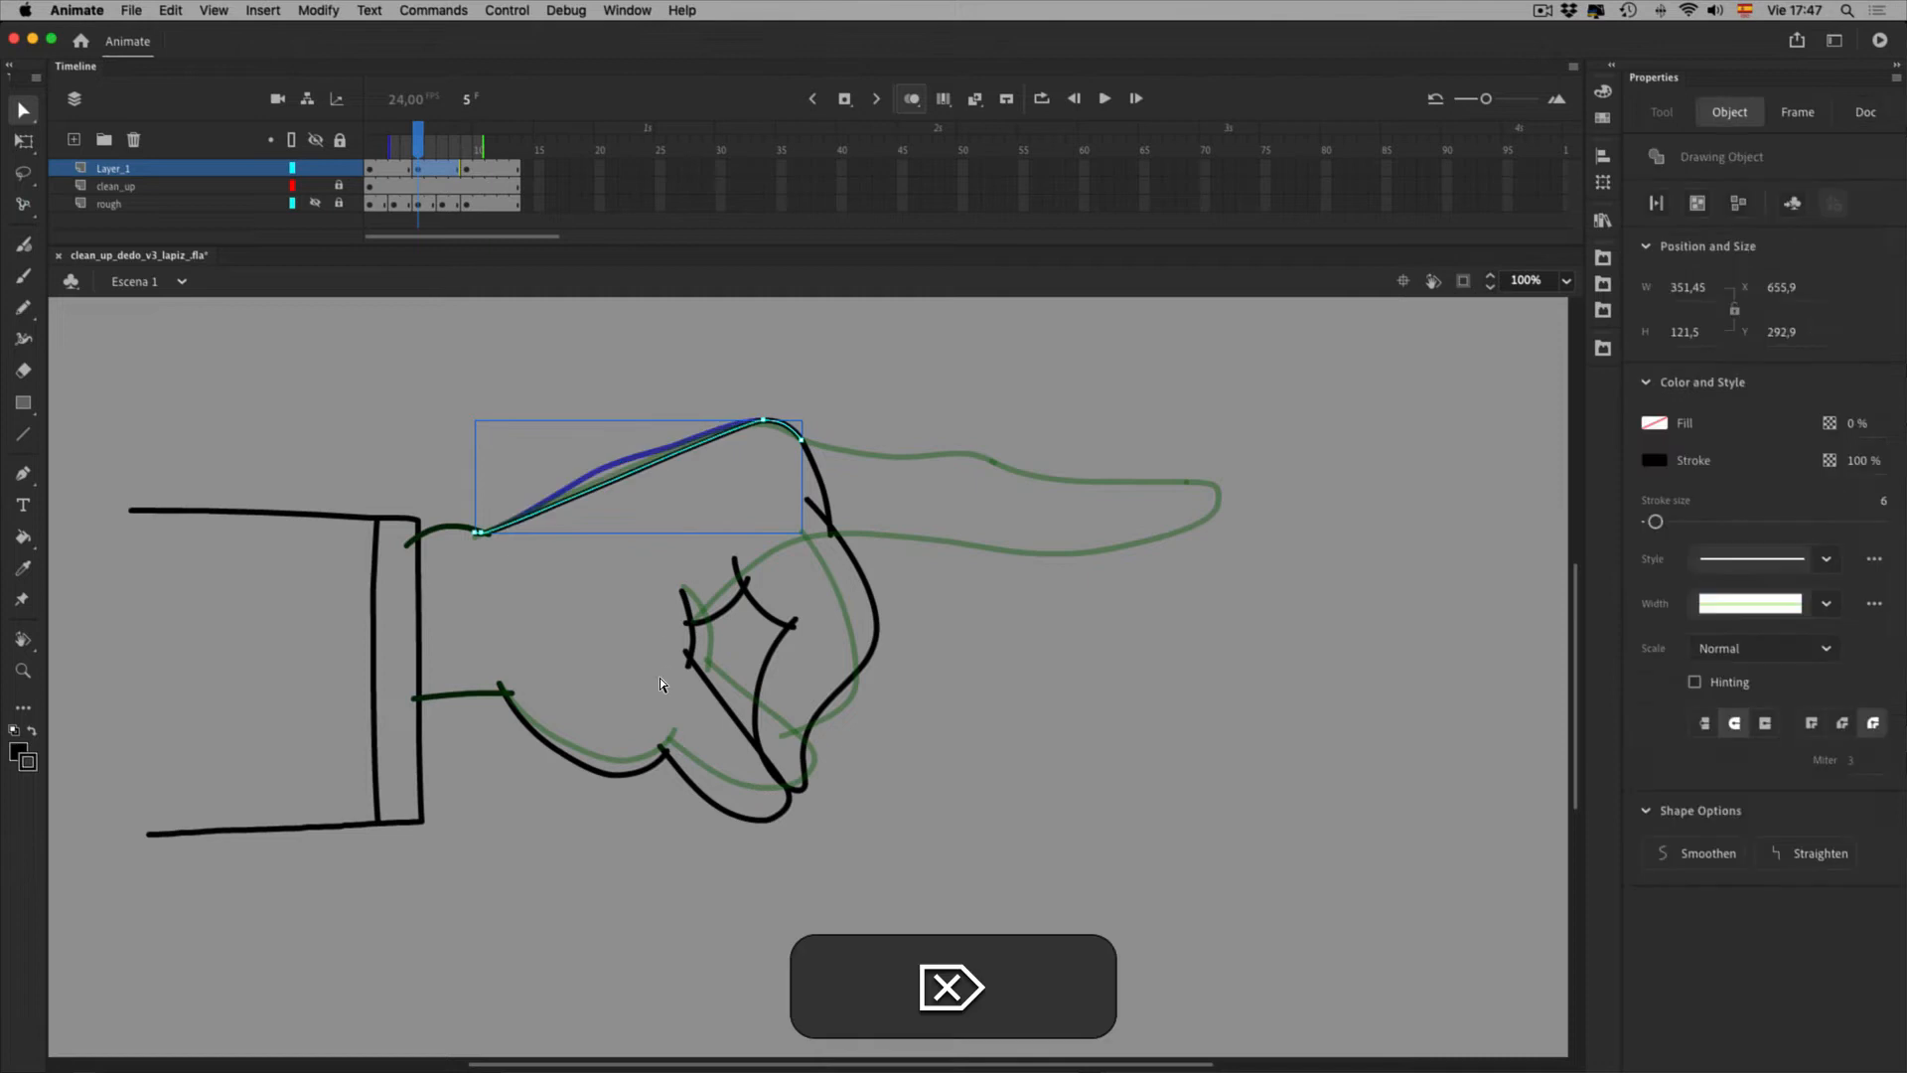
click(23, 110)
click(695, 581)
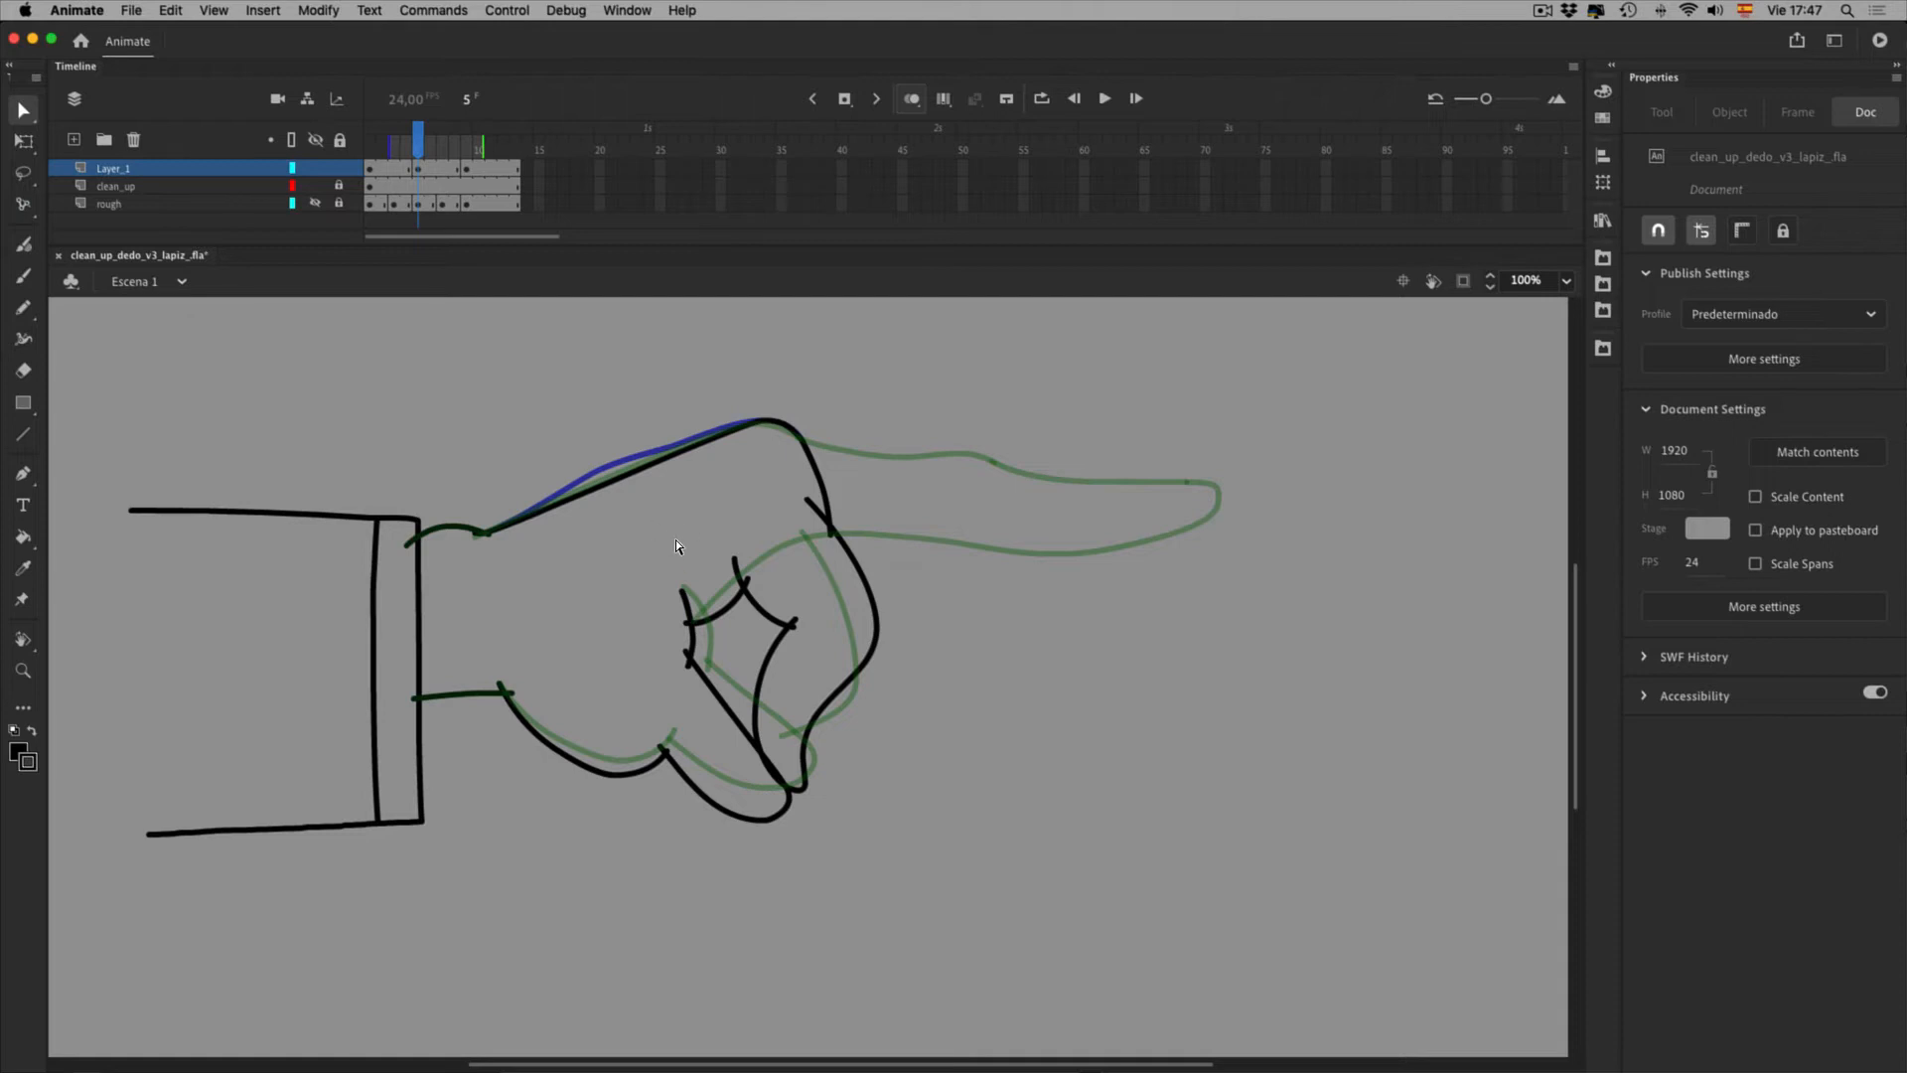
Zoom to 200% on the fist top and bend the upper stroke toward the guide line
key(l)
key(space)
drag(491, 431, 596, 699)
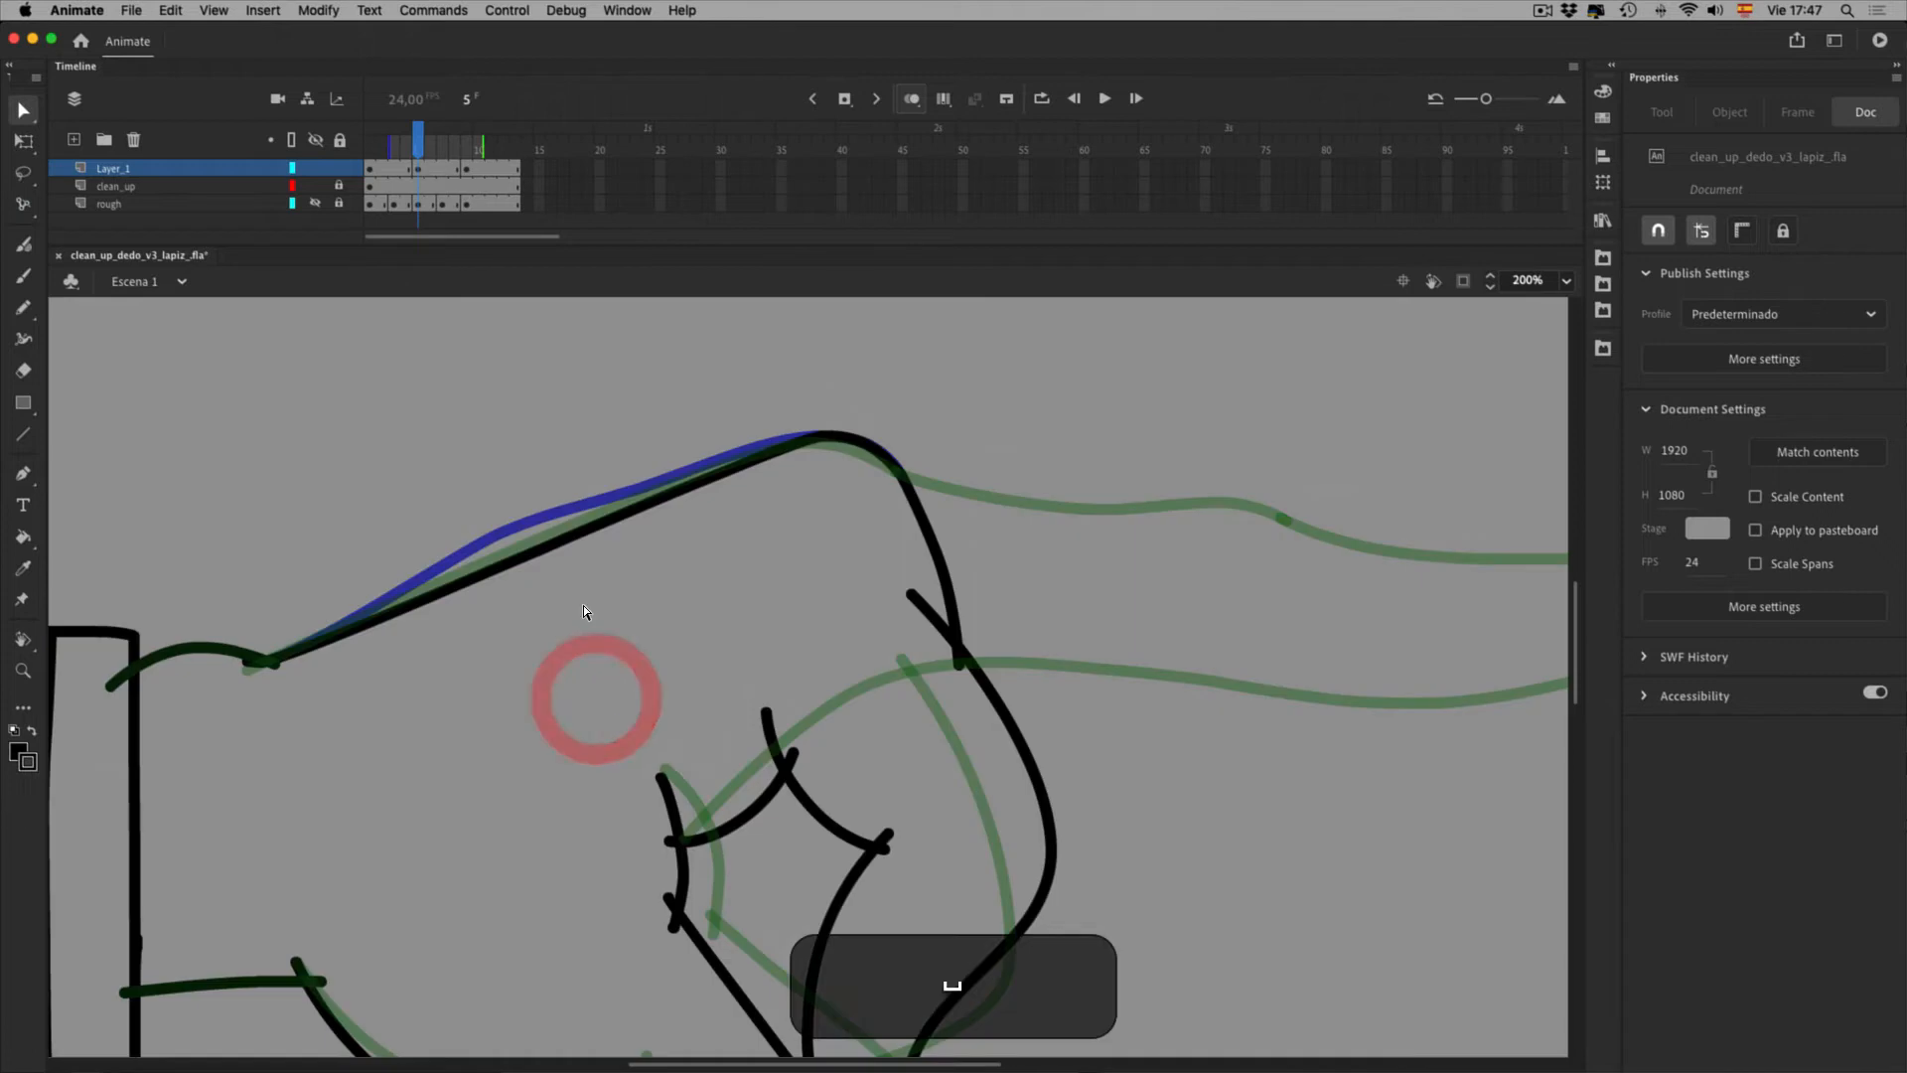
key(v)
mouse_move(569, 586)
mouse_down()
mouse_move(575, 564)
mouse_move(580, 587)
mouse_up()
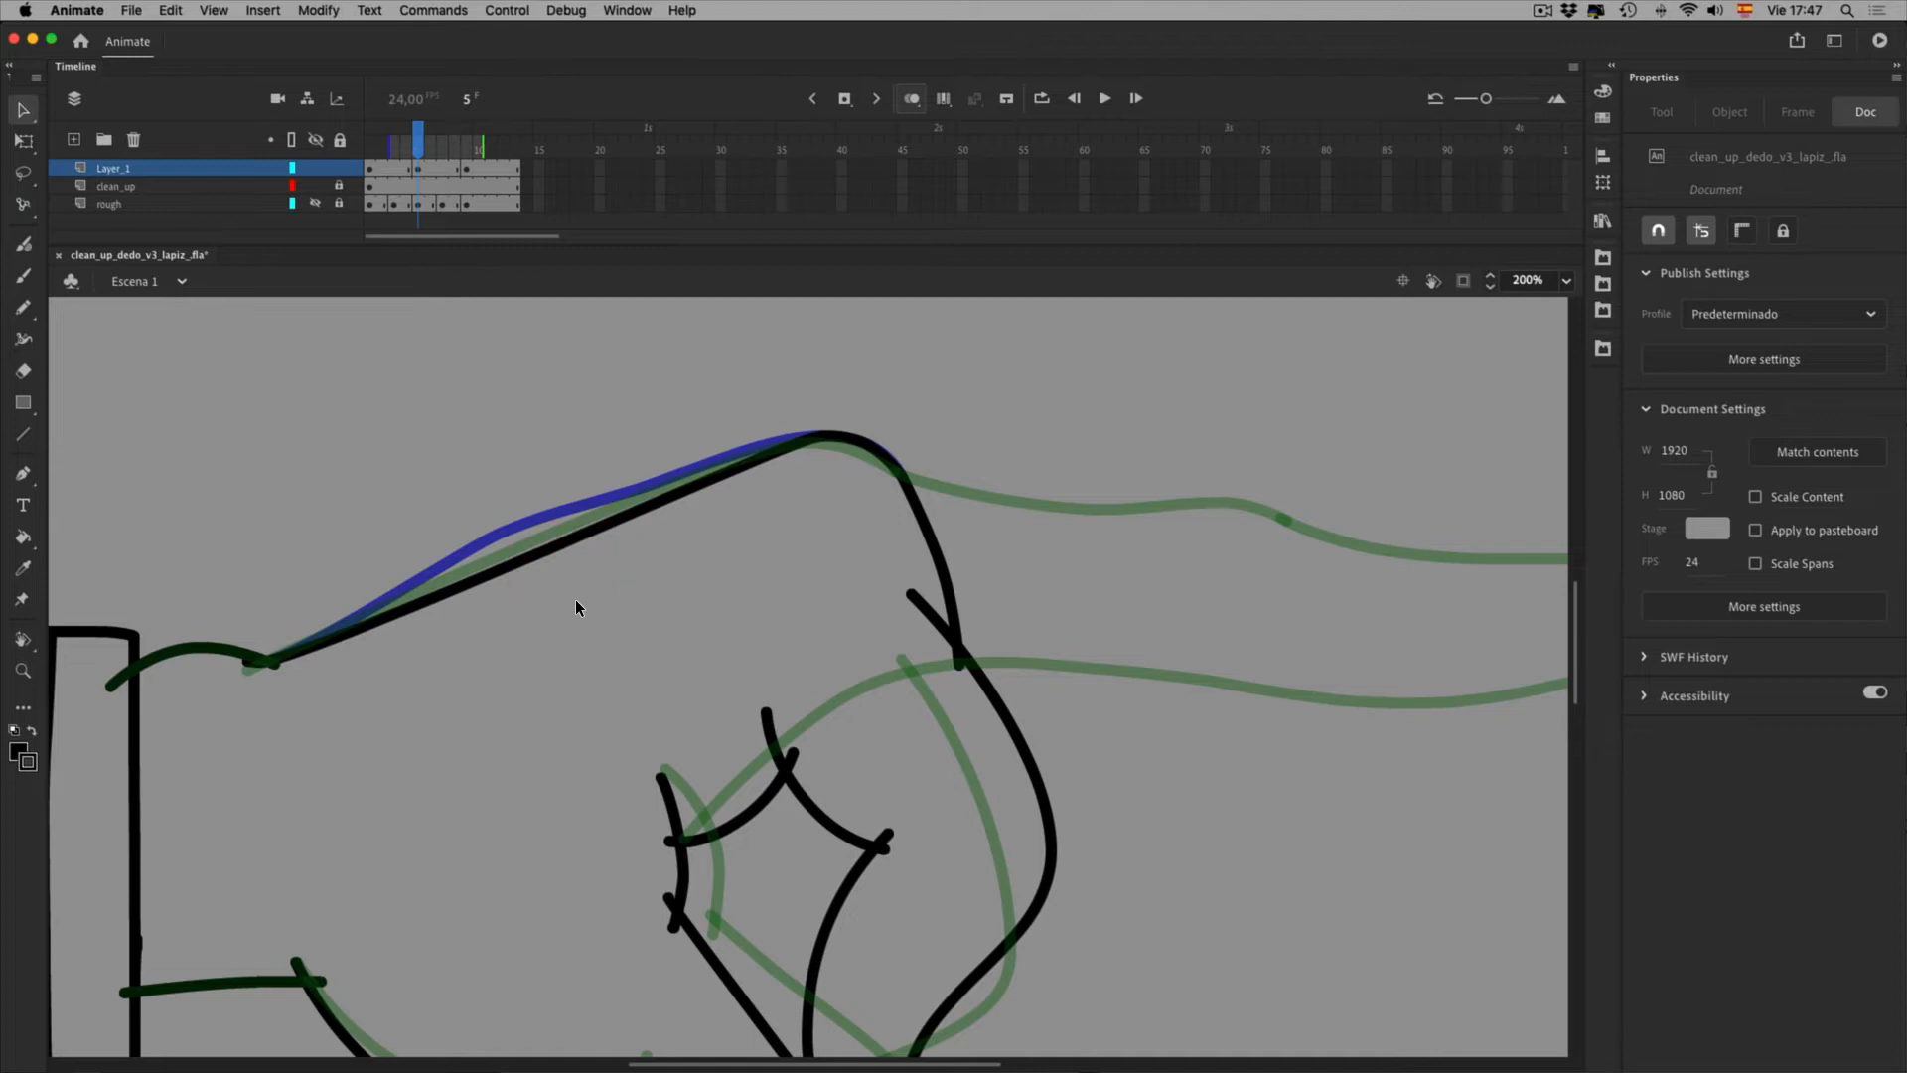
key(alt)
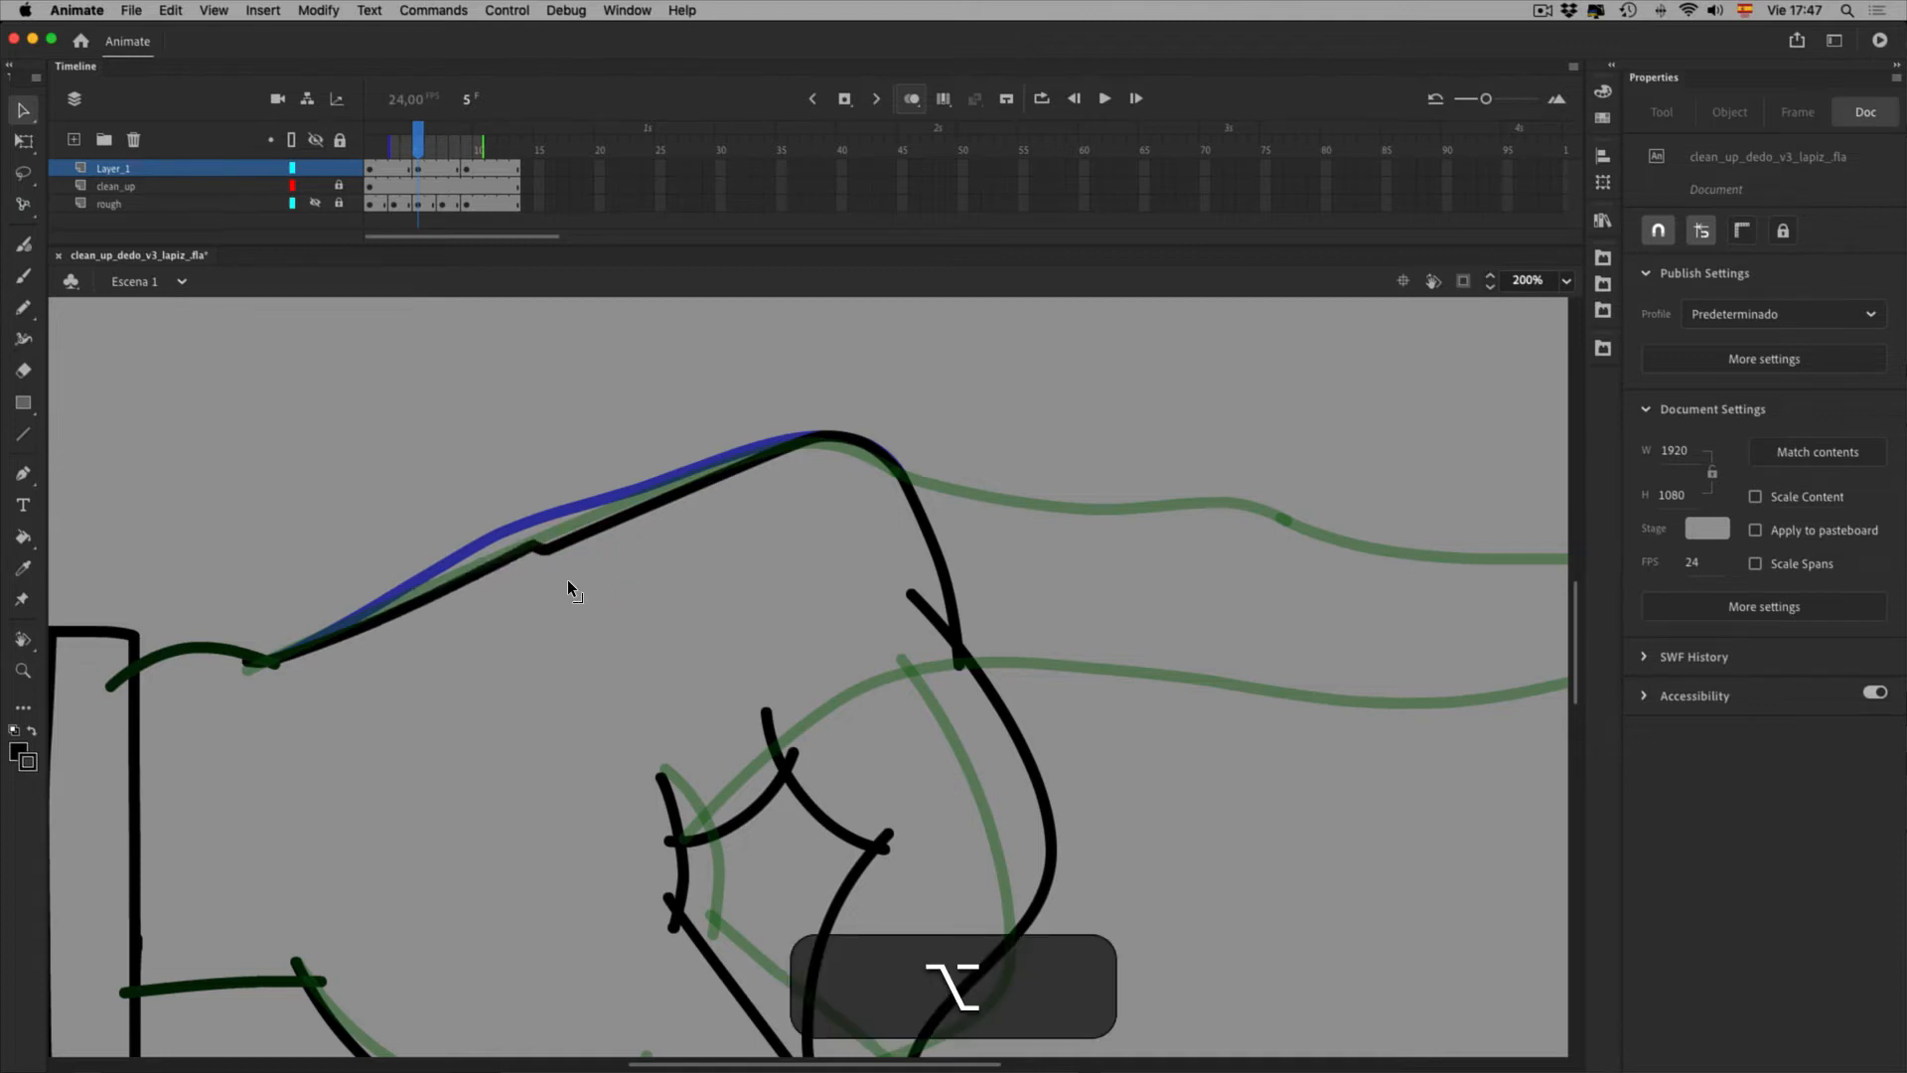
mouse_move(550, 598)
mouse_down()
mouse_move(544, 570)
mouse_move(545, 596)
mouse_up()
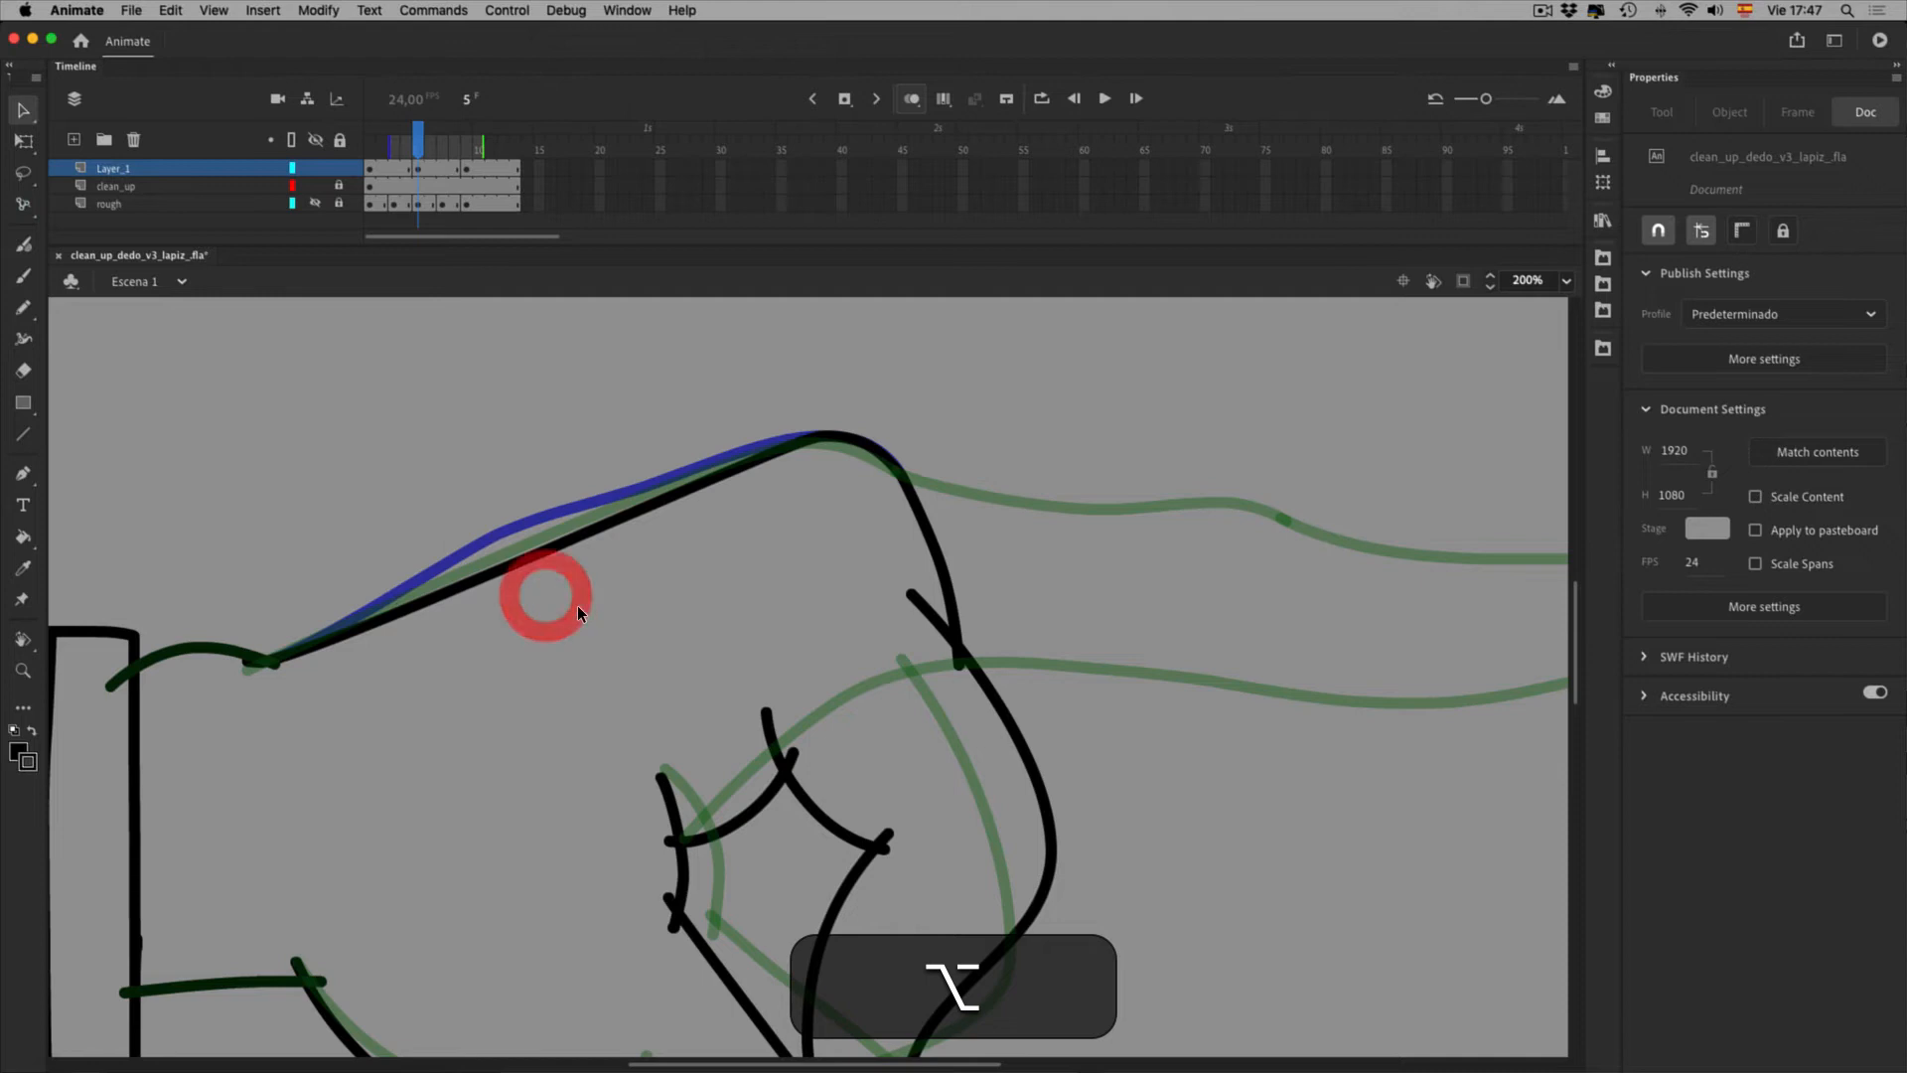
Delete anchor points and move one to smooth the upper curve
key(a)
click(587, 593)
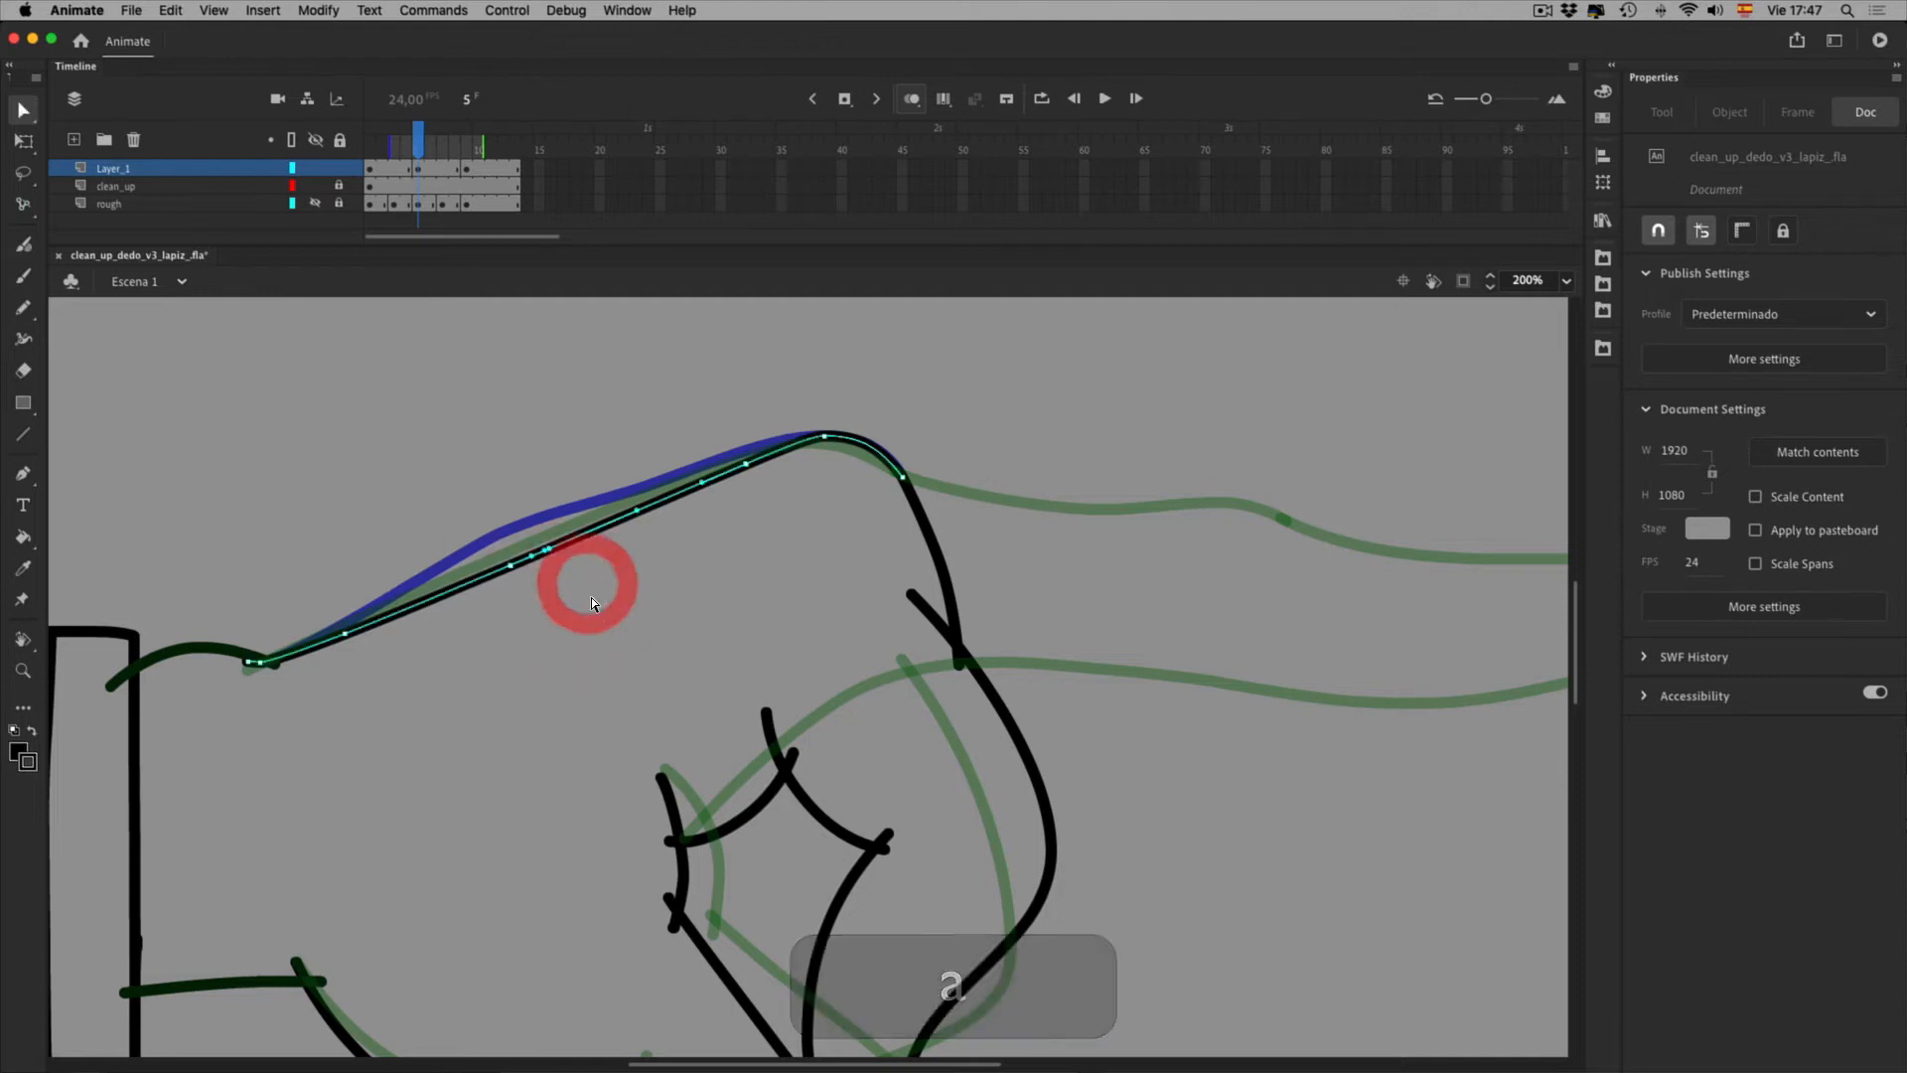
key(End)
key(BackSpace)
click(543, 605)
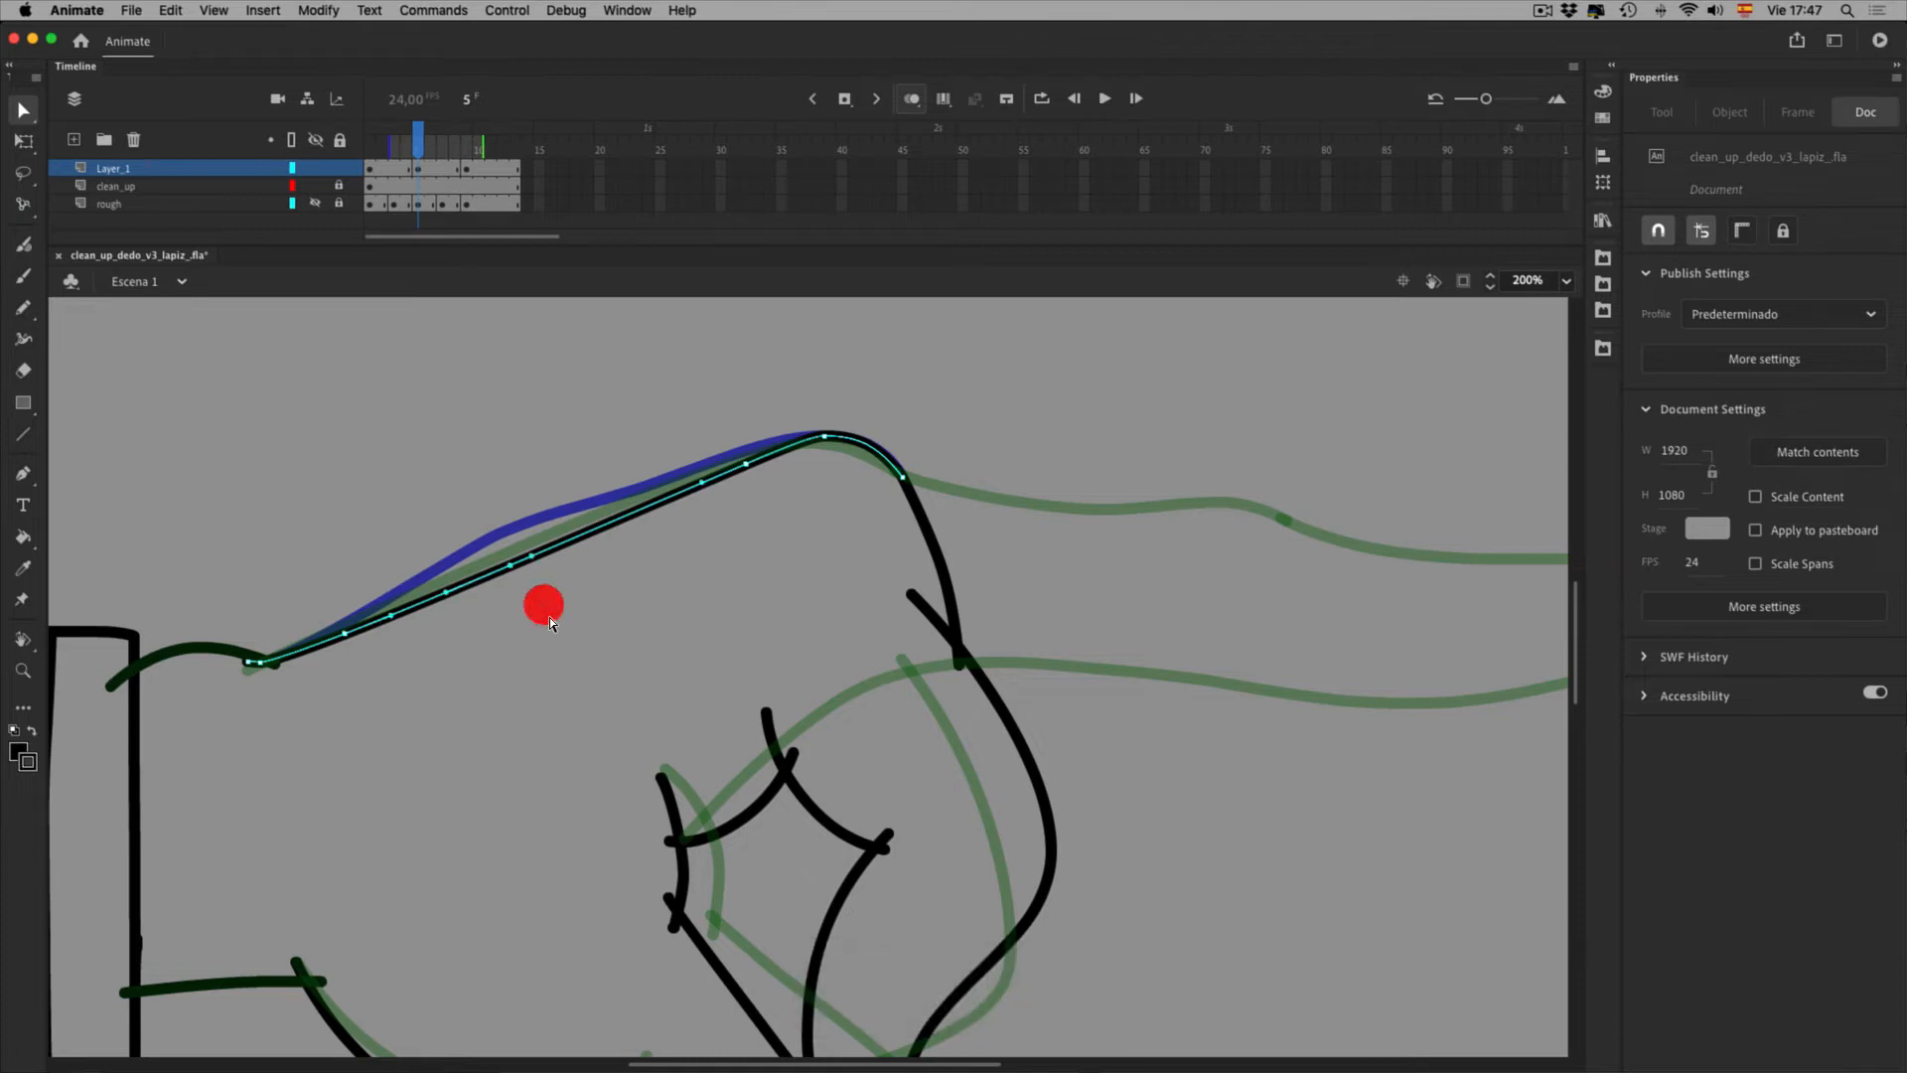
drag(546, 575, 547, 576)
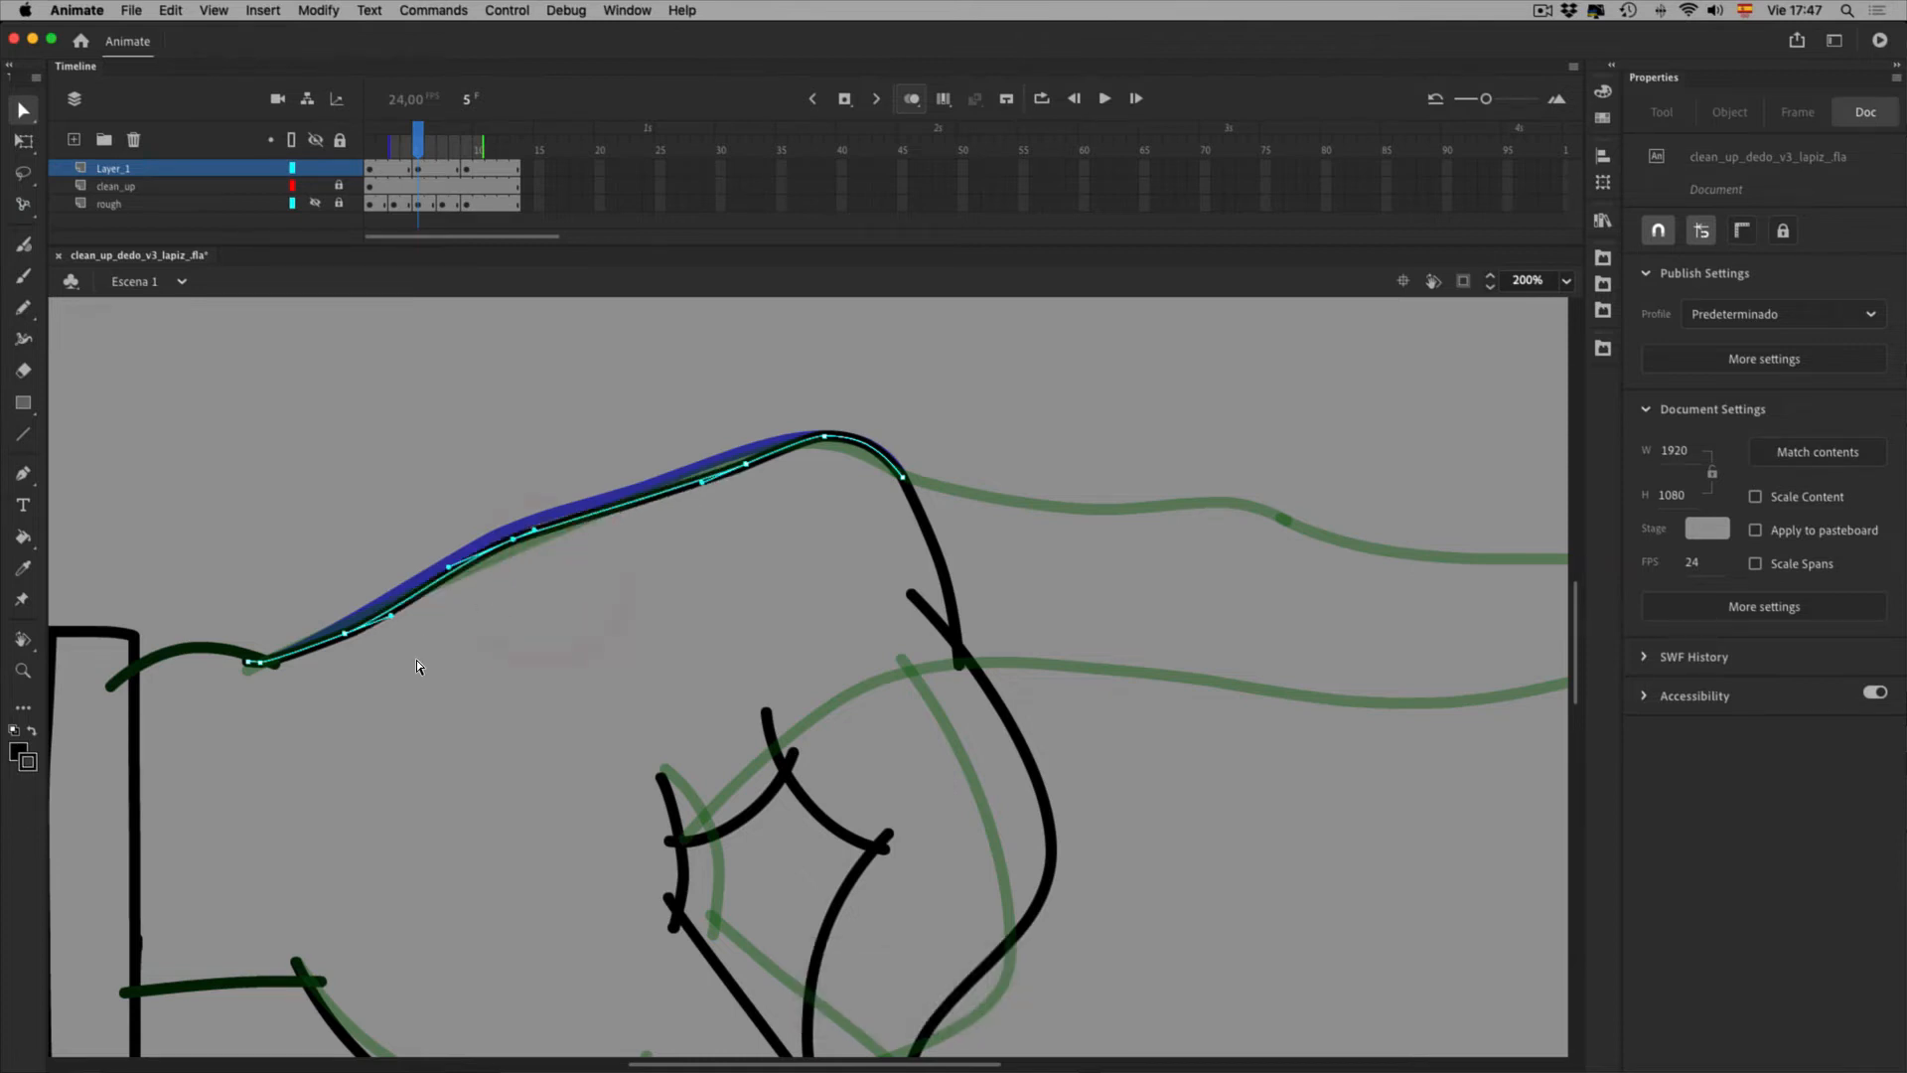
click(366, 671)
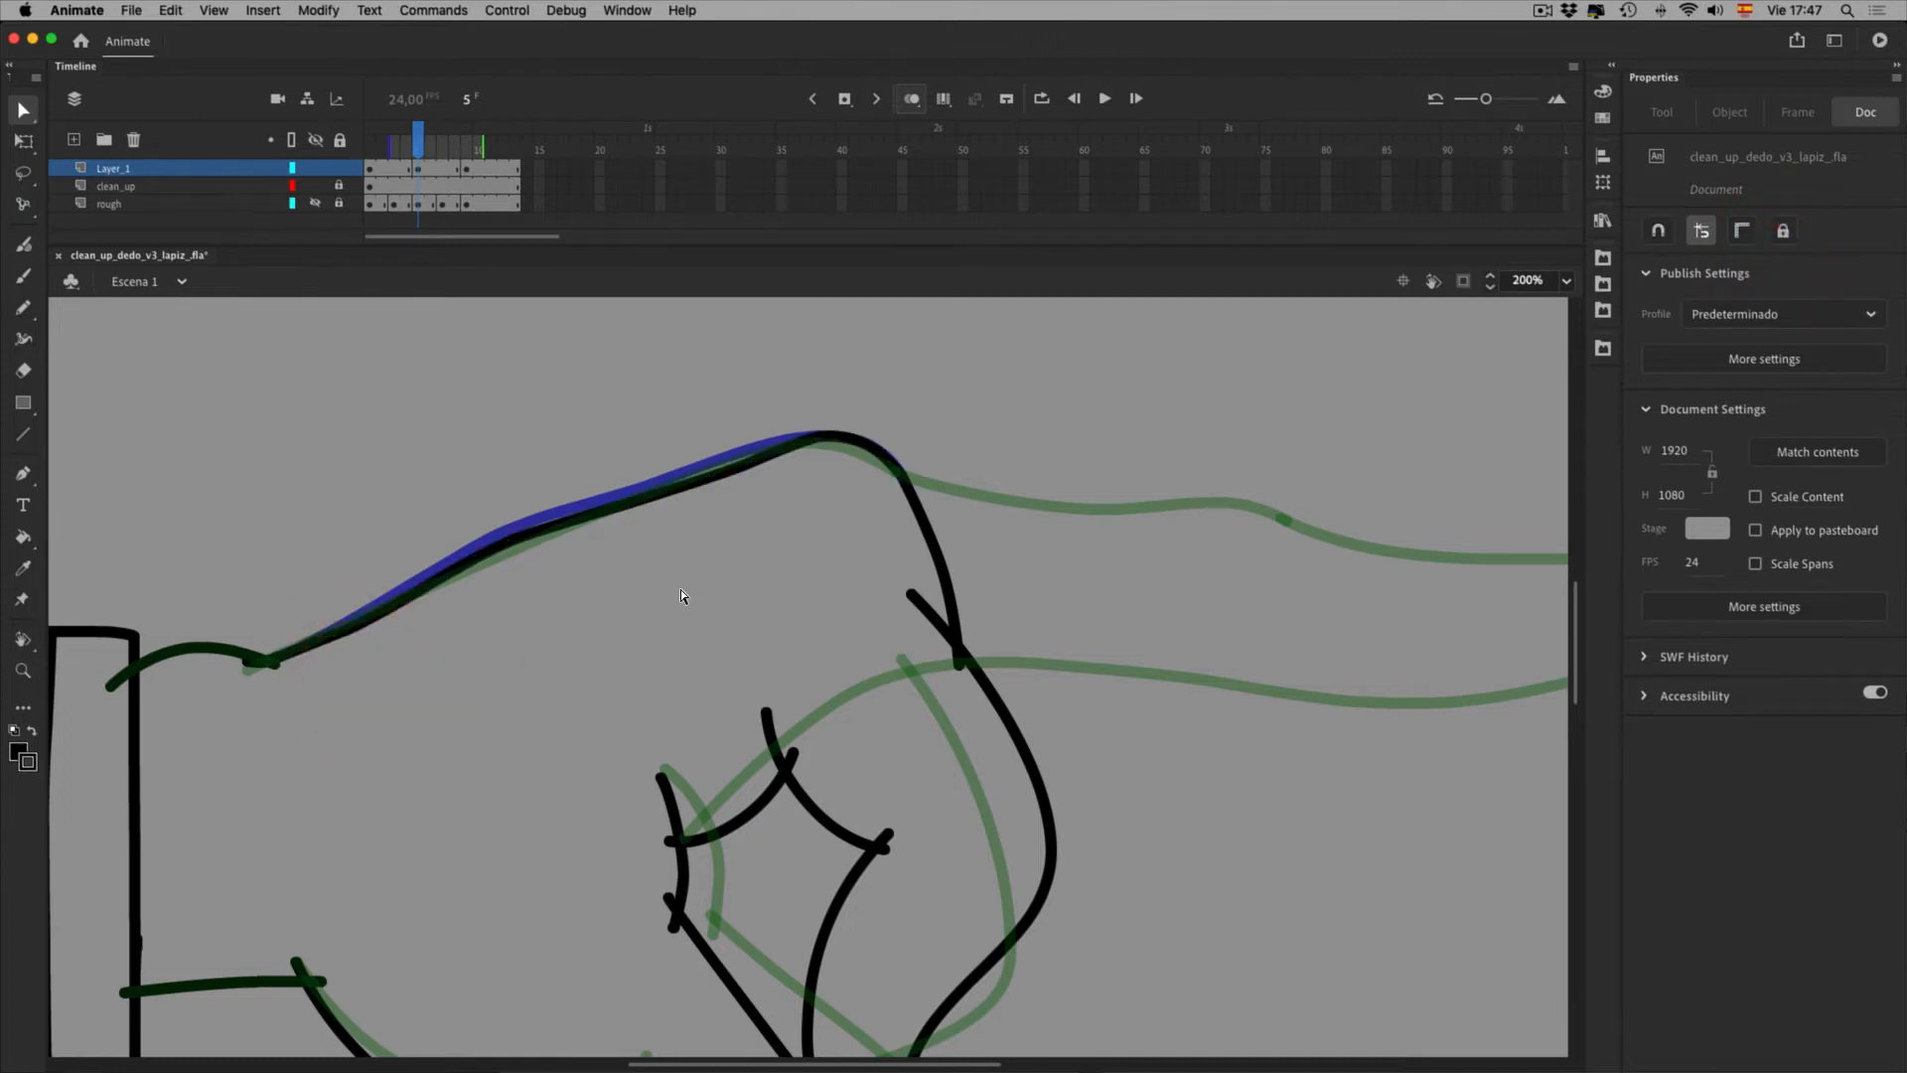
Pull the top bend slightly down-left with the Selection tool
key(v)
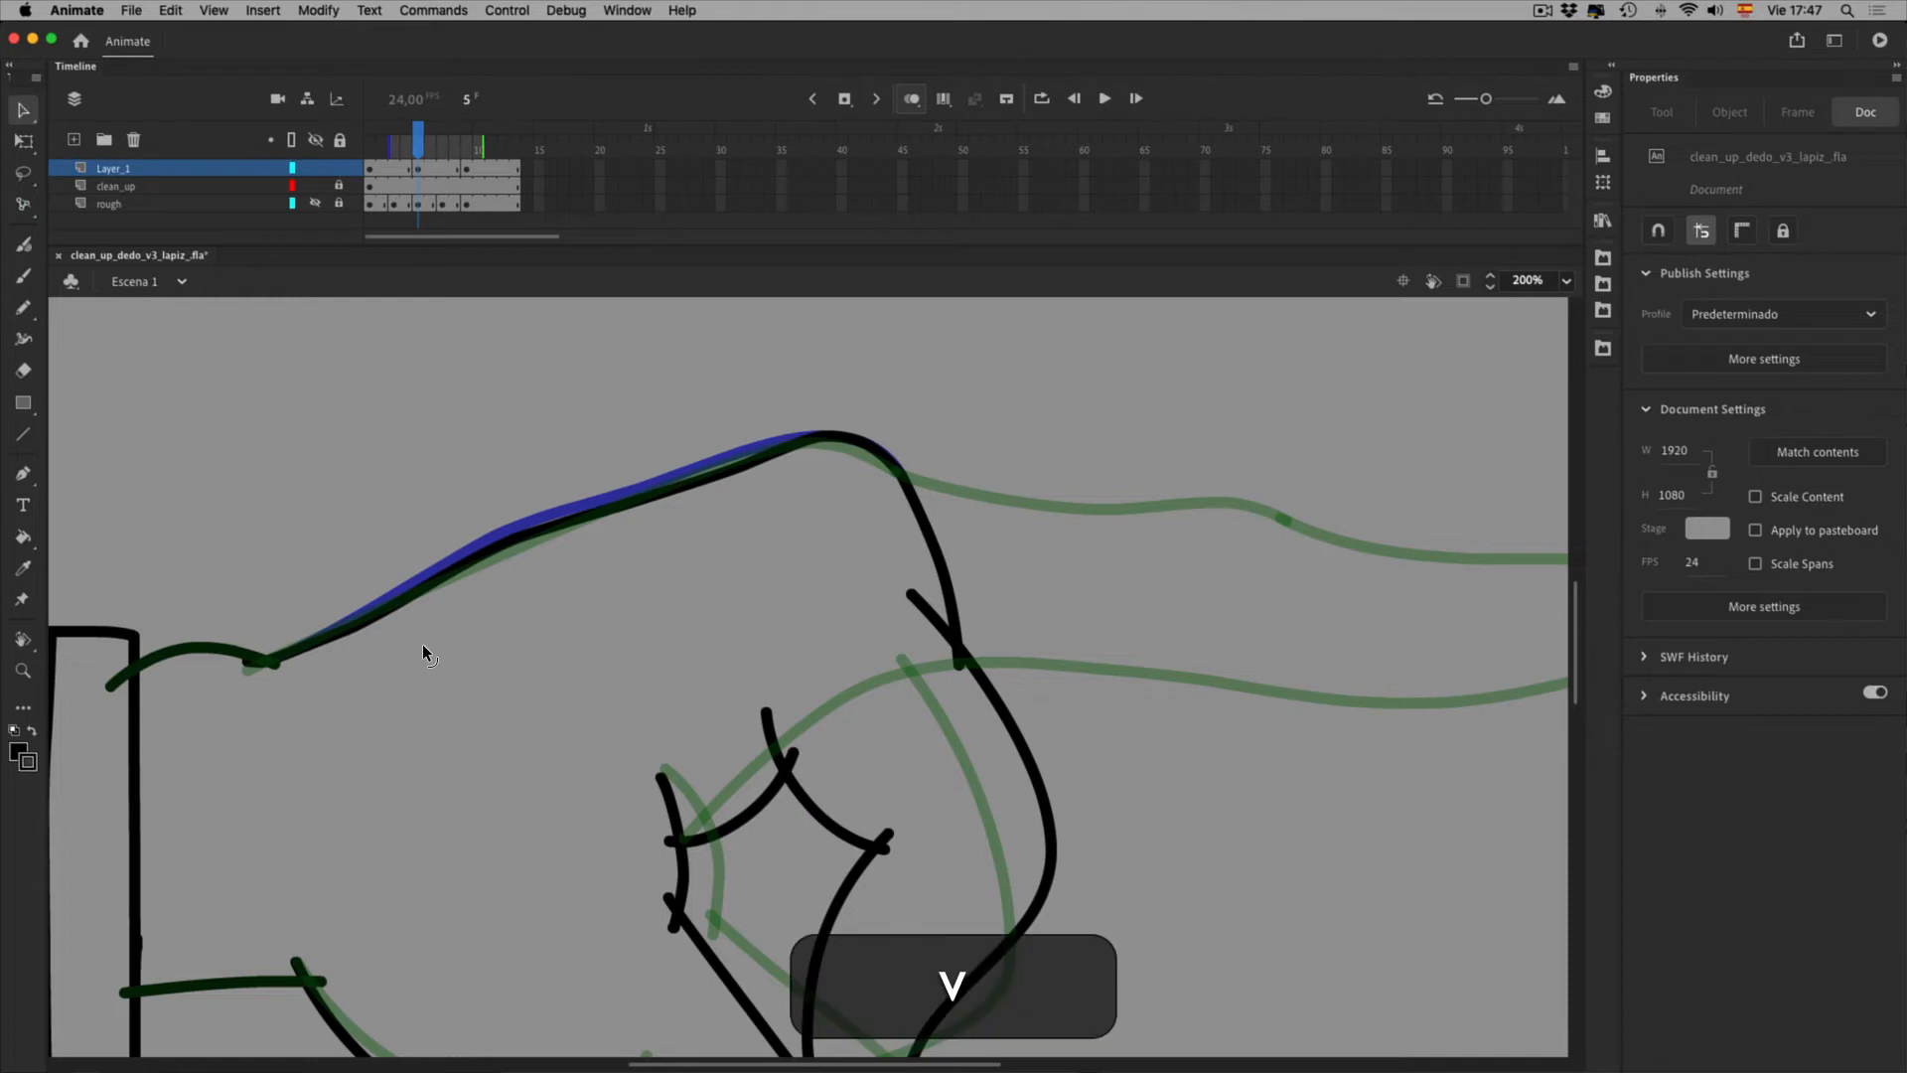
click(425, 640)
click(368, 670)
click(722, 519)
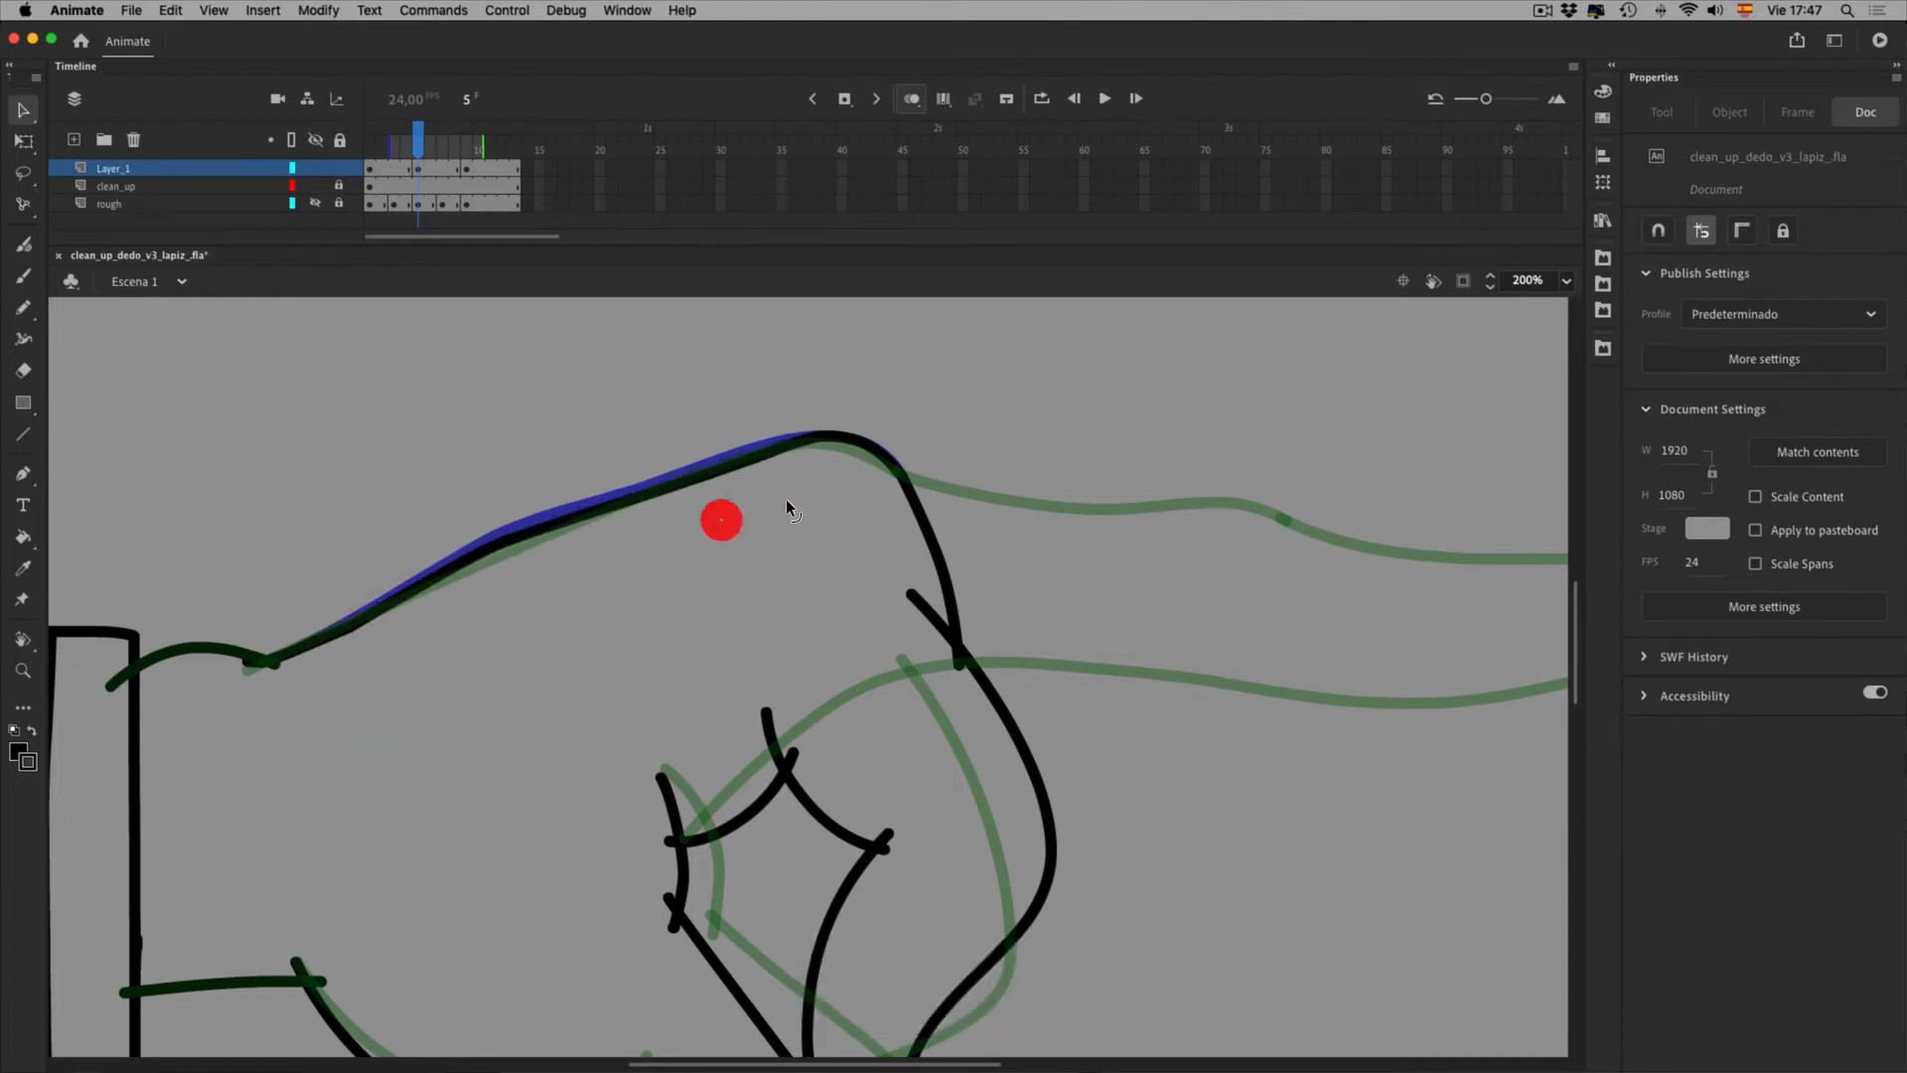
drag(901, 464, 898, 465)
click(919, 473)
Delete the stray black strokes on the hand's right side
key(0)
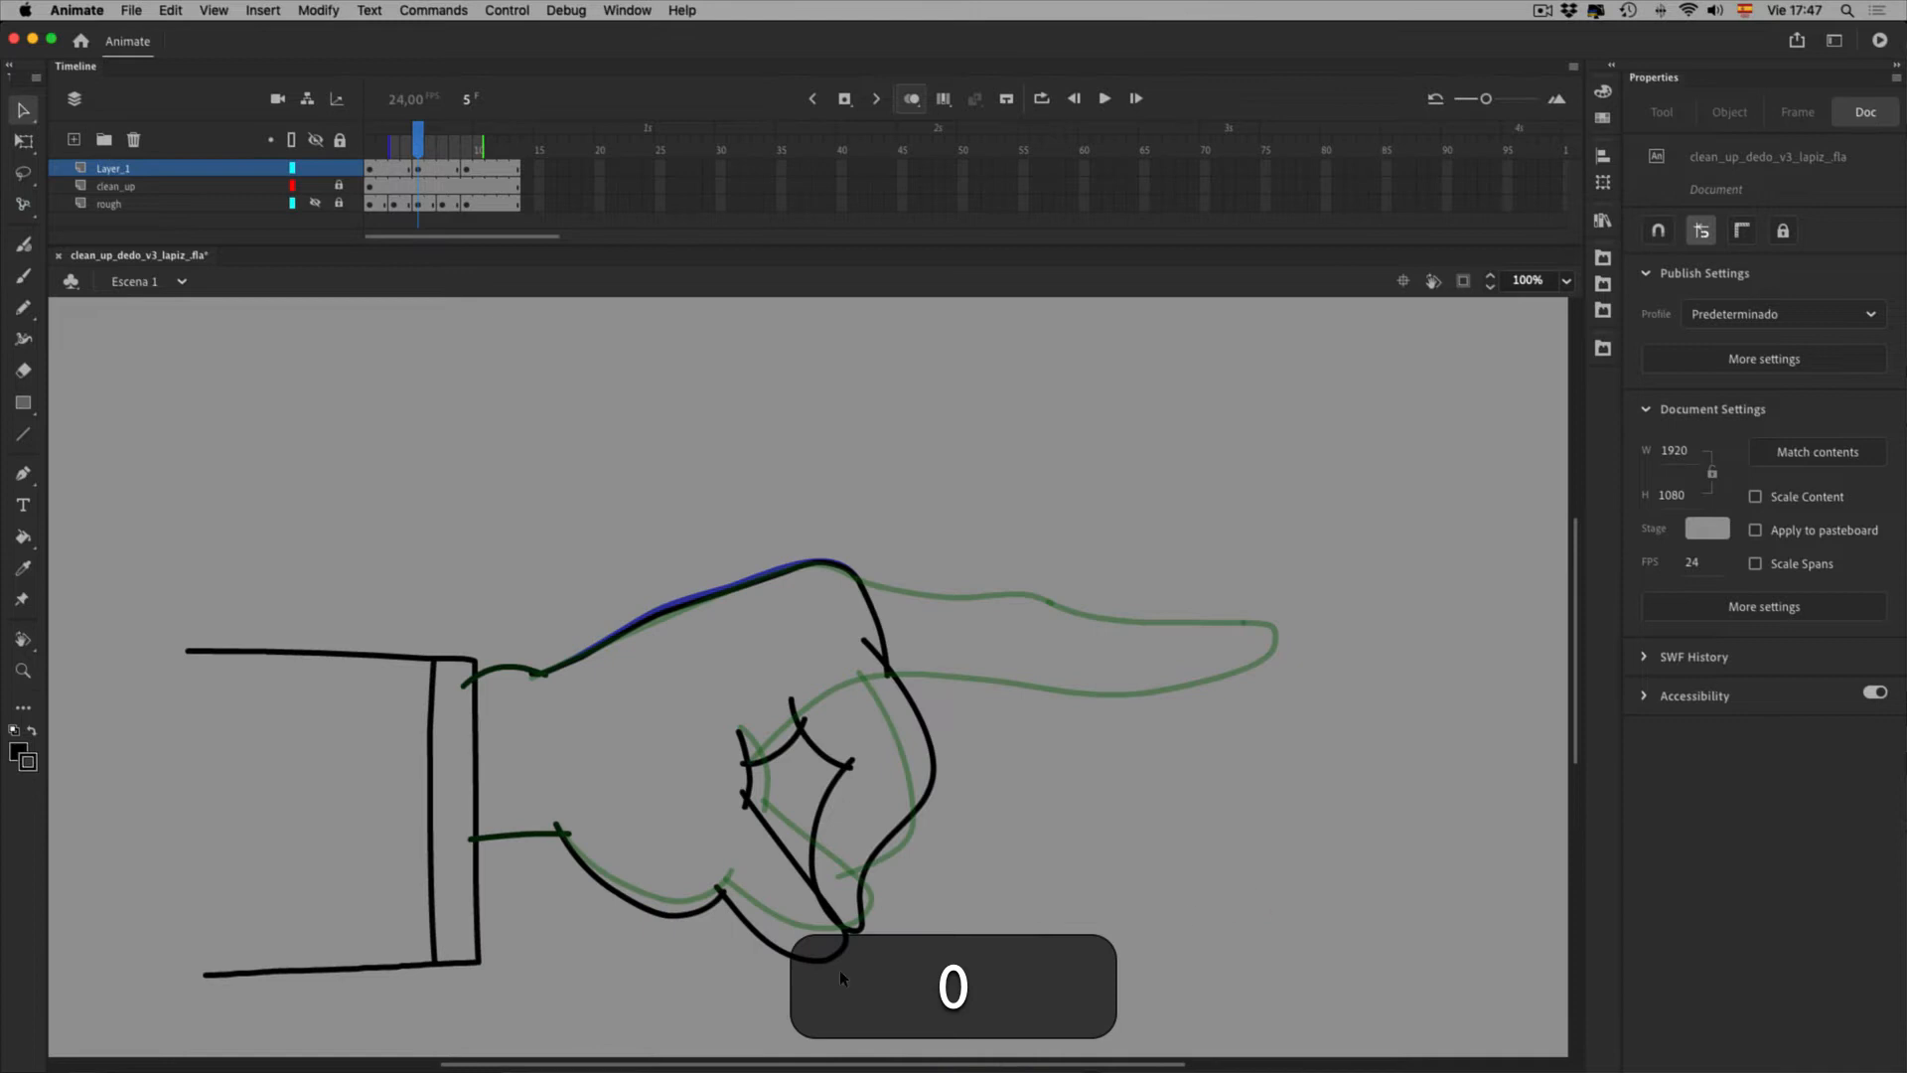
drag(748, 694, 1009, 819)
key(Delete)
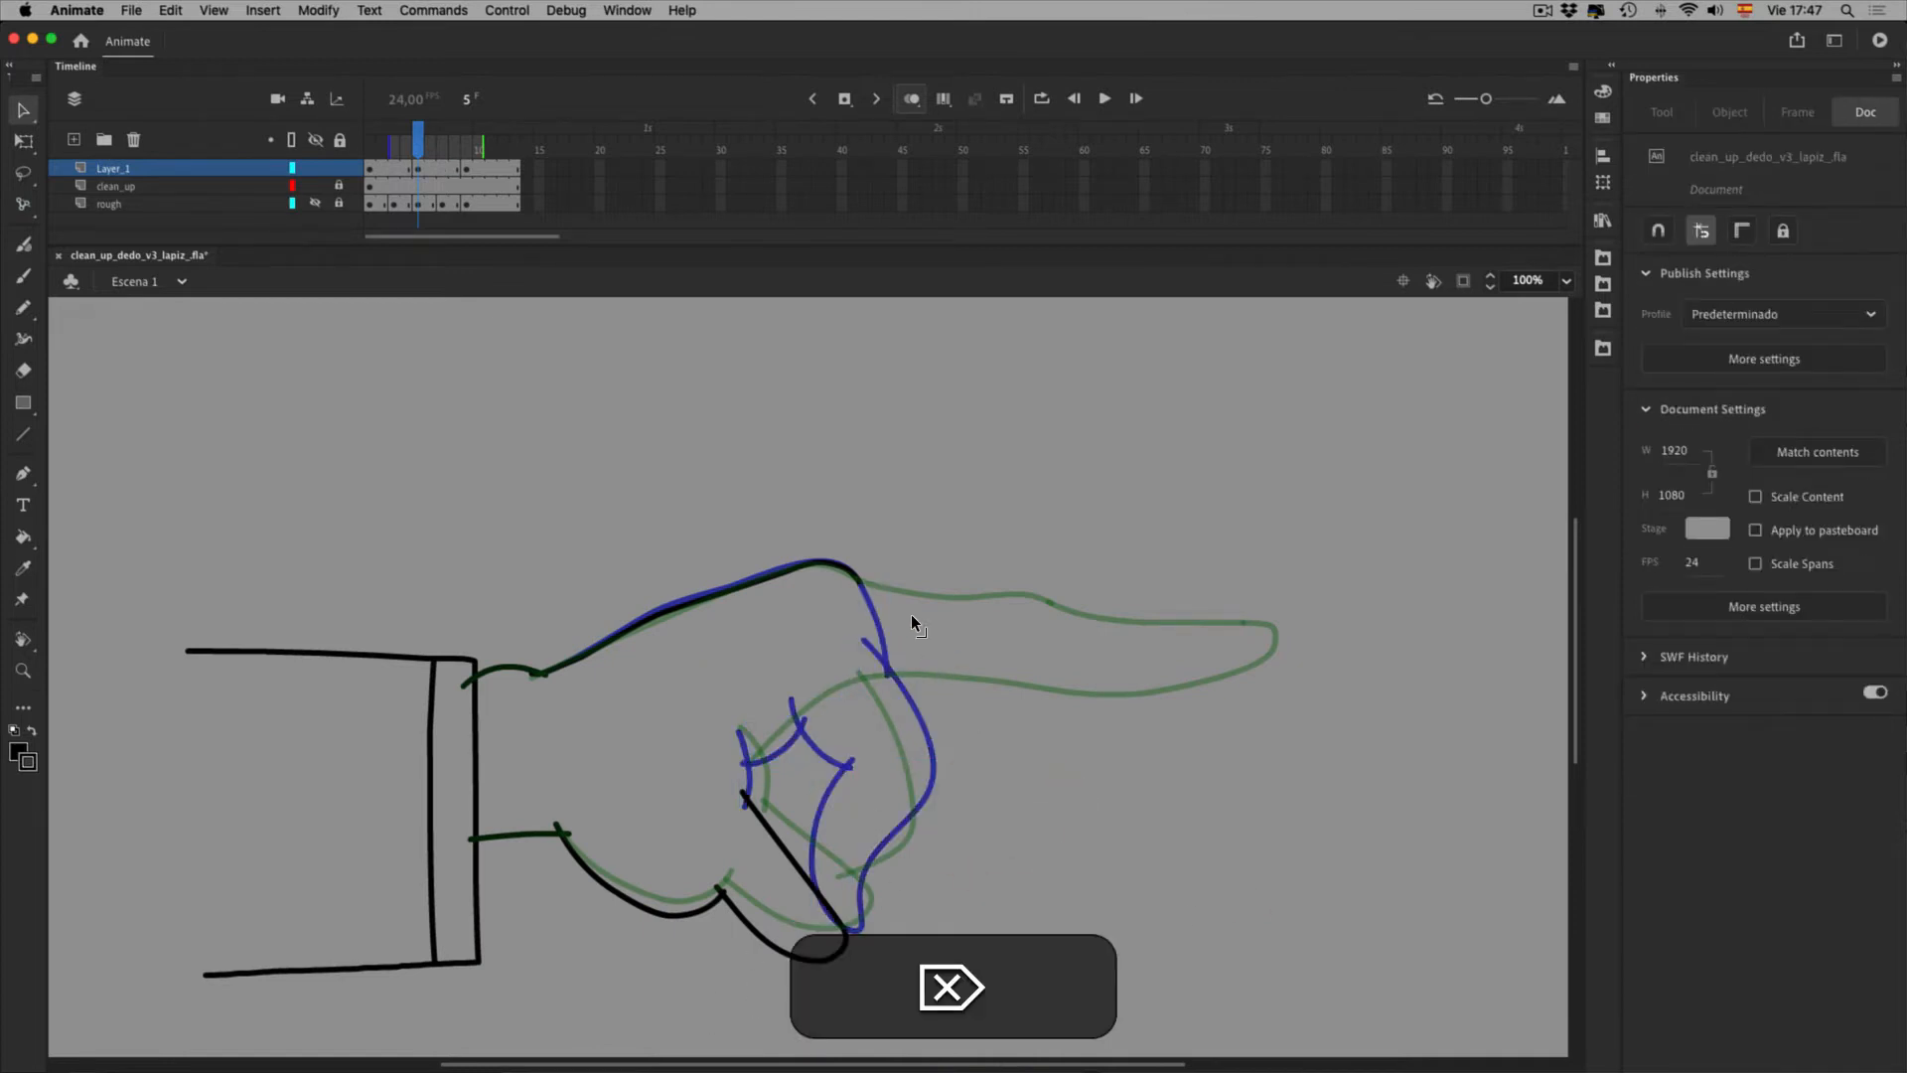
Trim the curled right end off the hand's upper stroke
click(857, 578)
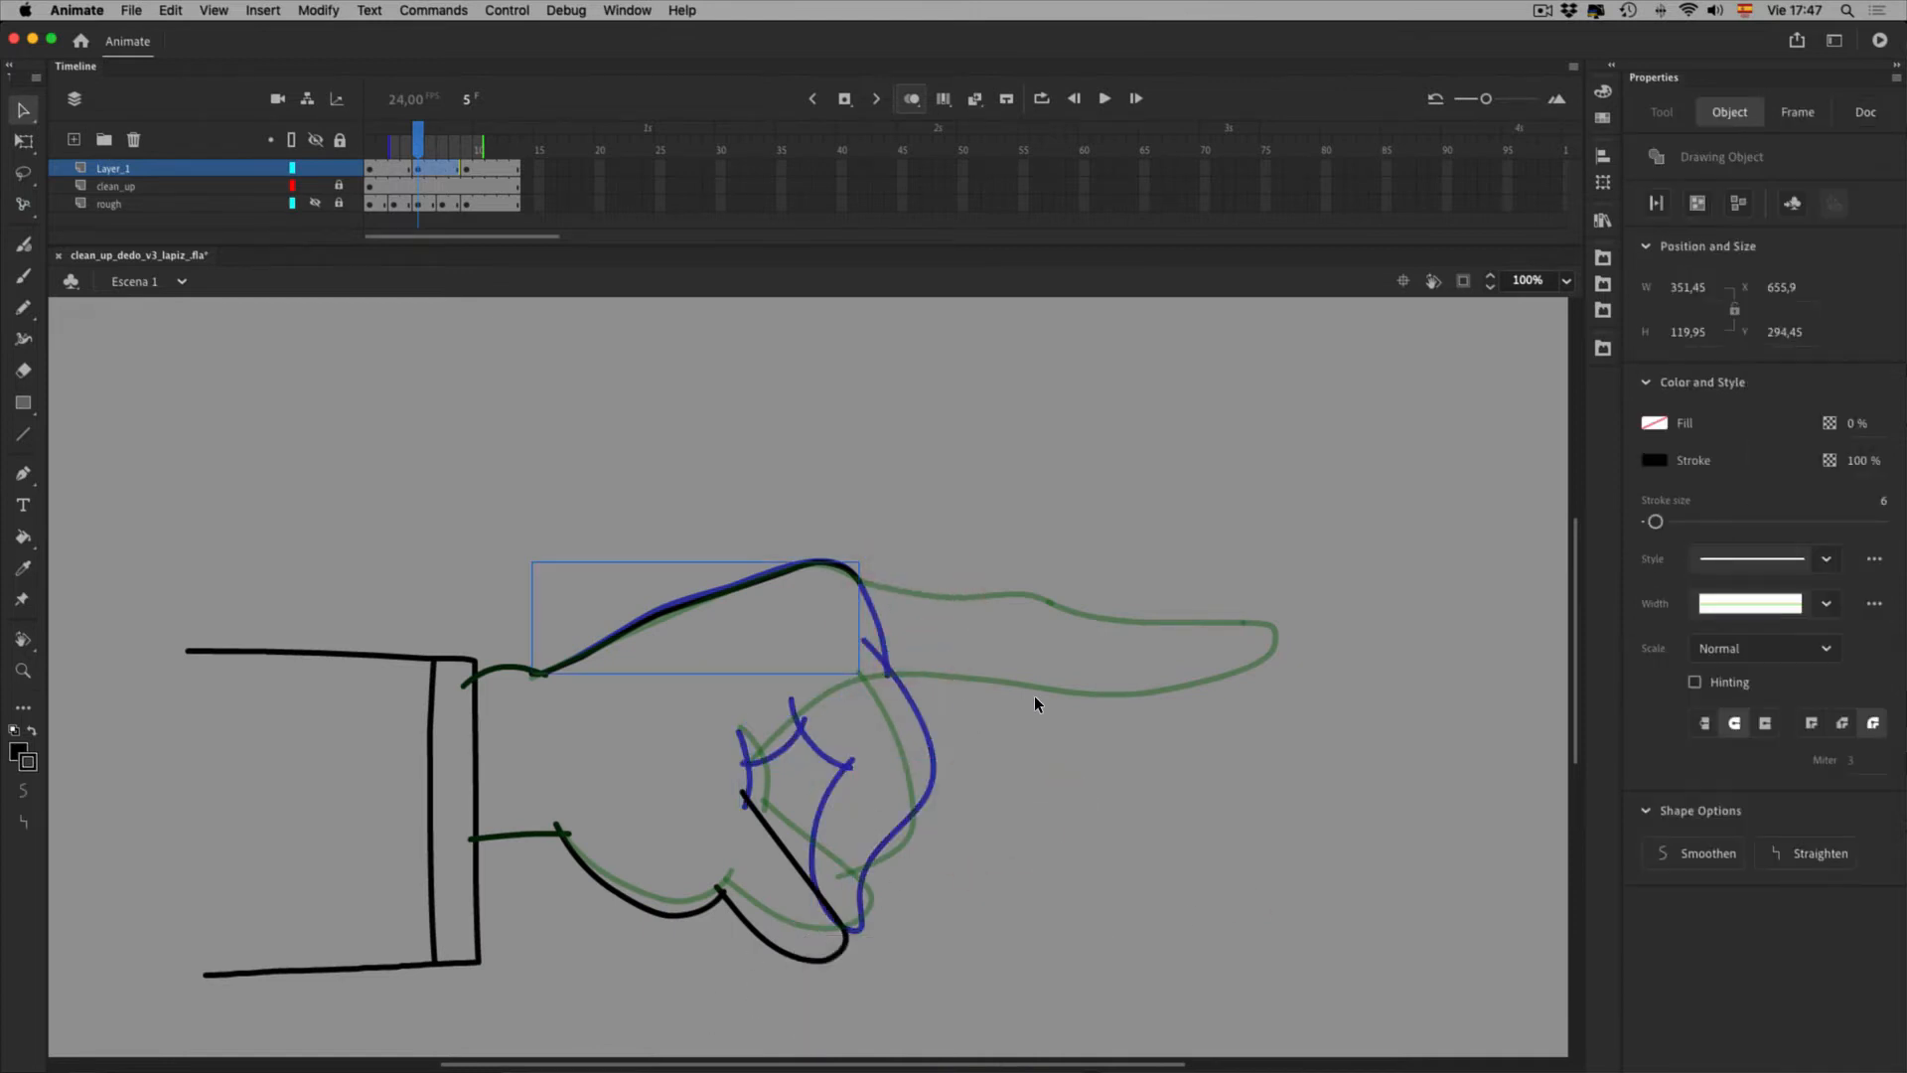
double_click(905, 609)
click(874, 570)
key(Delete)
double_click(961, 745)
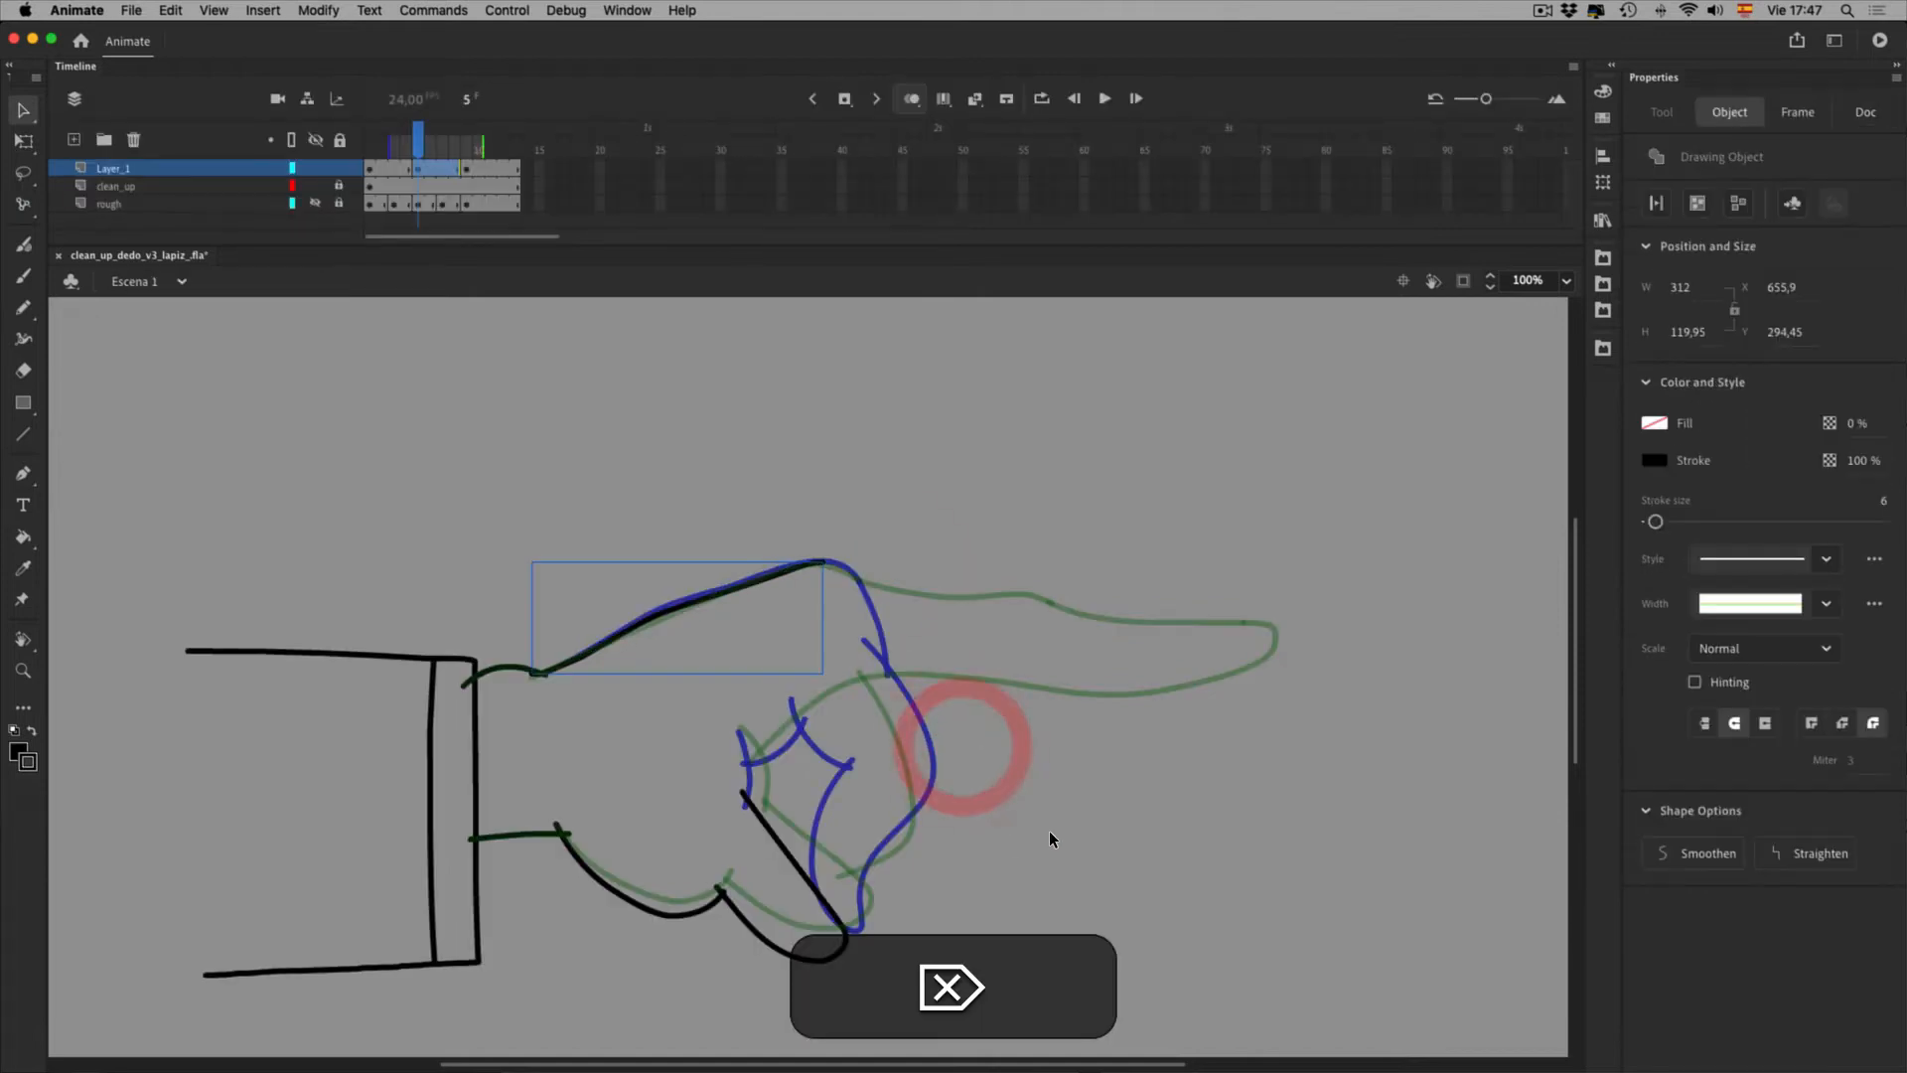
Rotate the thumb and lower palm strokes clockwise around their left joint to match the rough
click(899, 1001)
shift+click(735, 969)
key(shift+i)
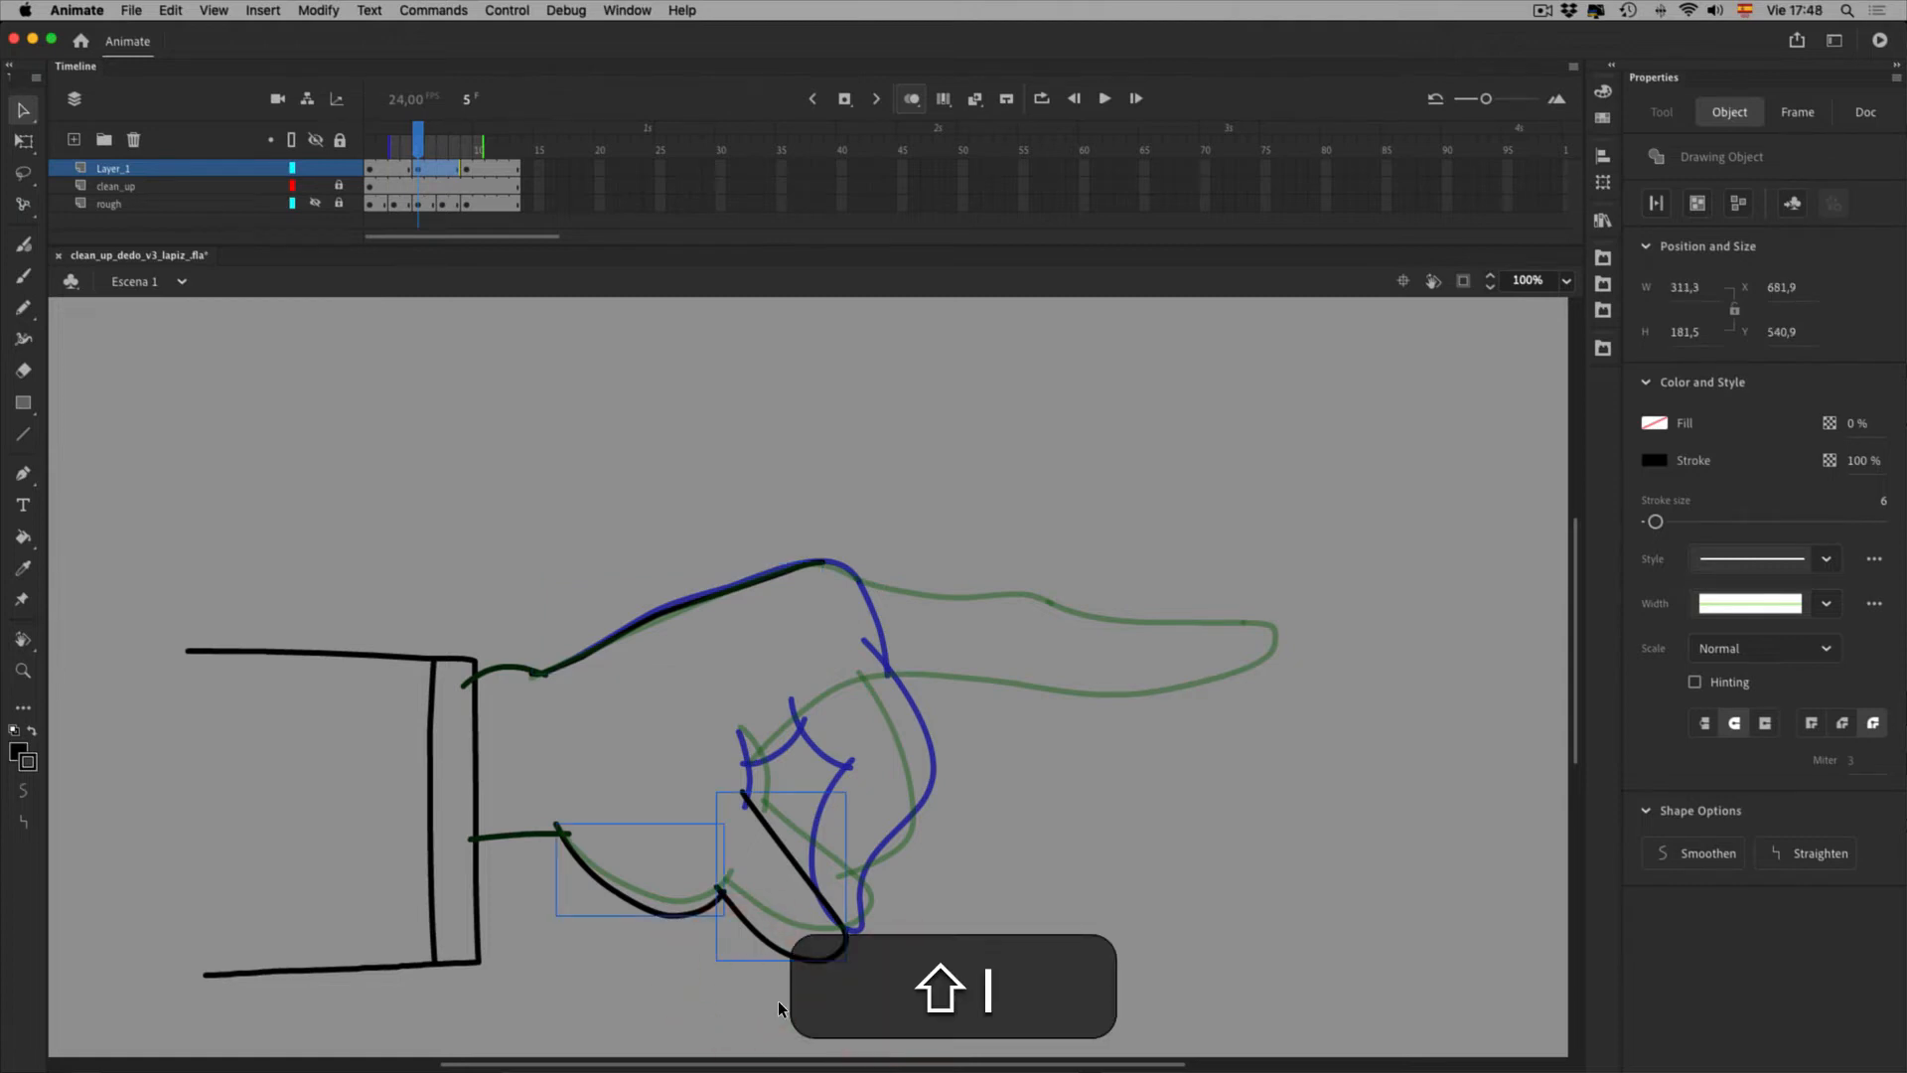
key(i)
key(q)
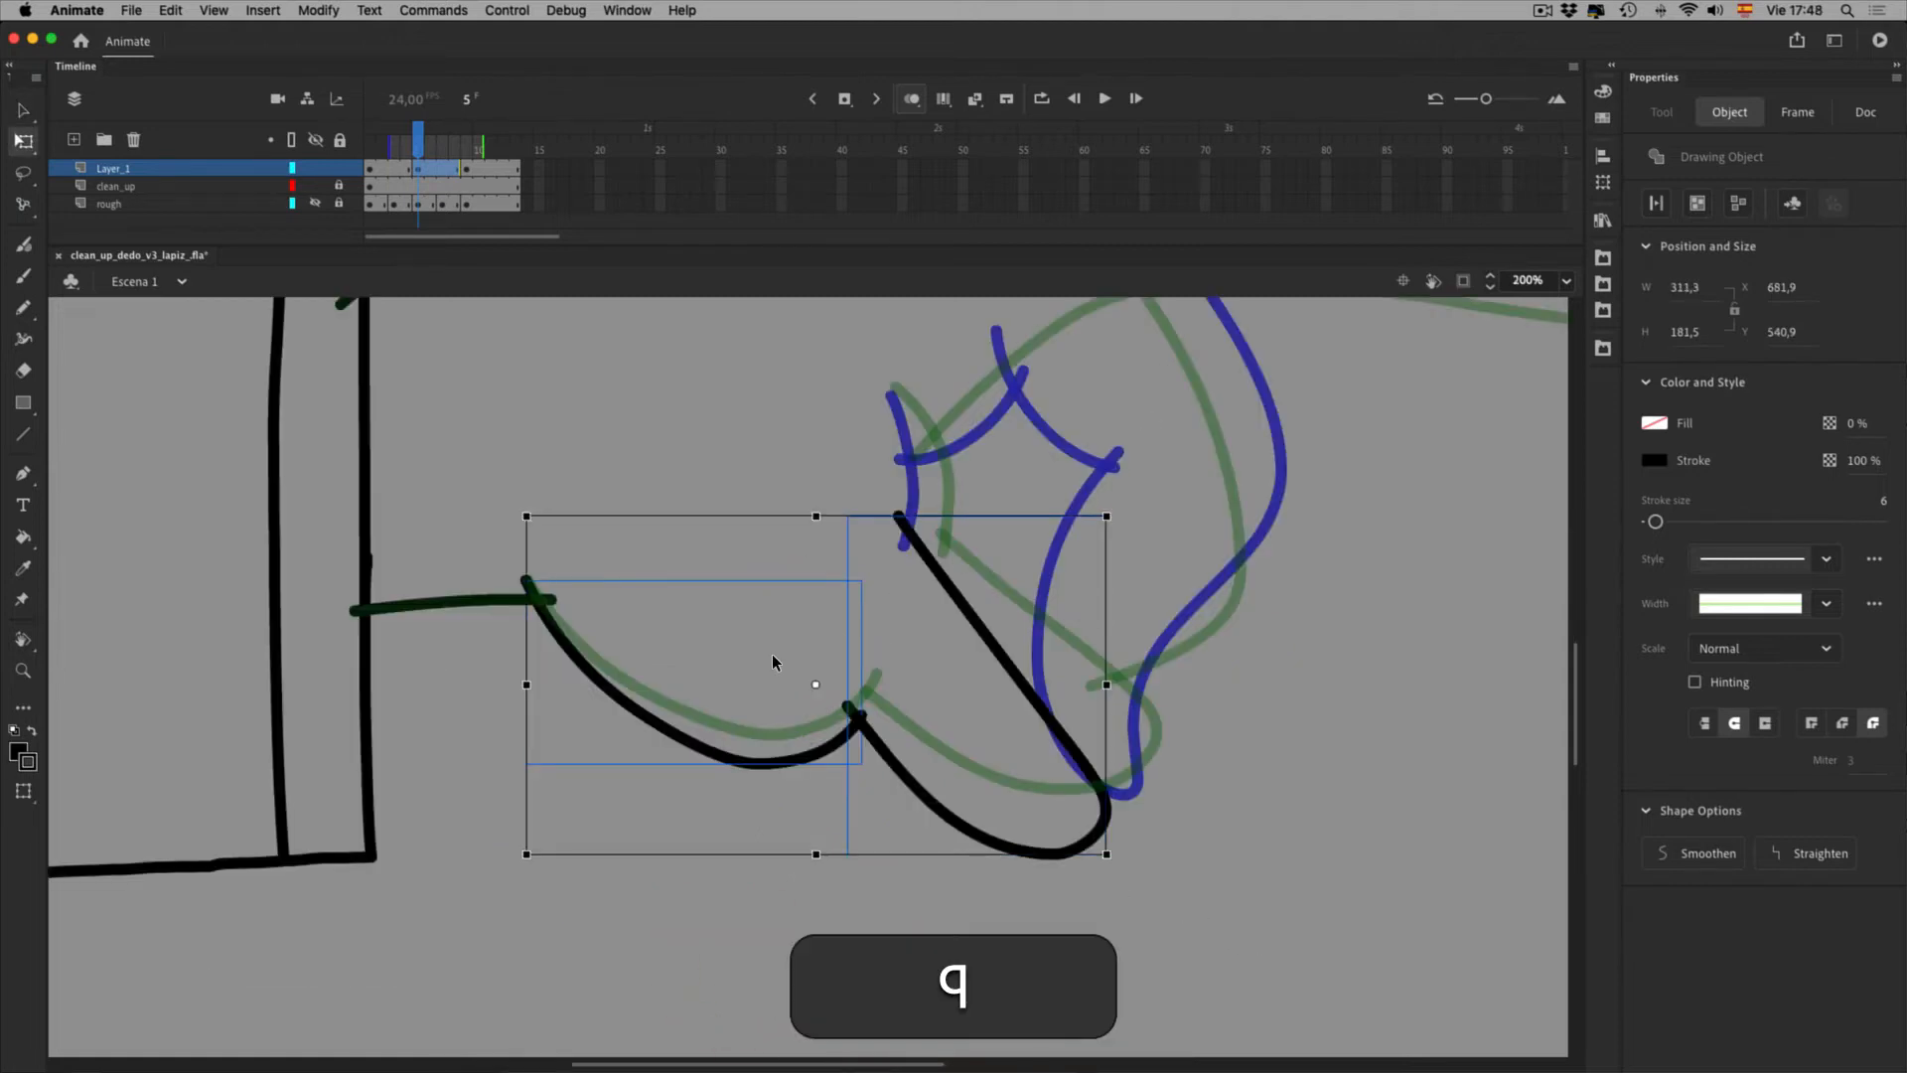
click(575, 639)
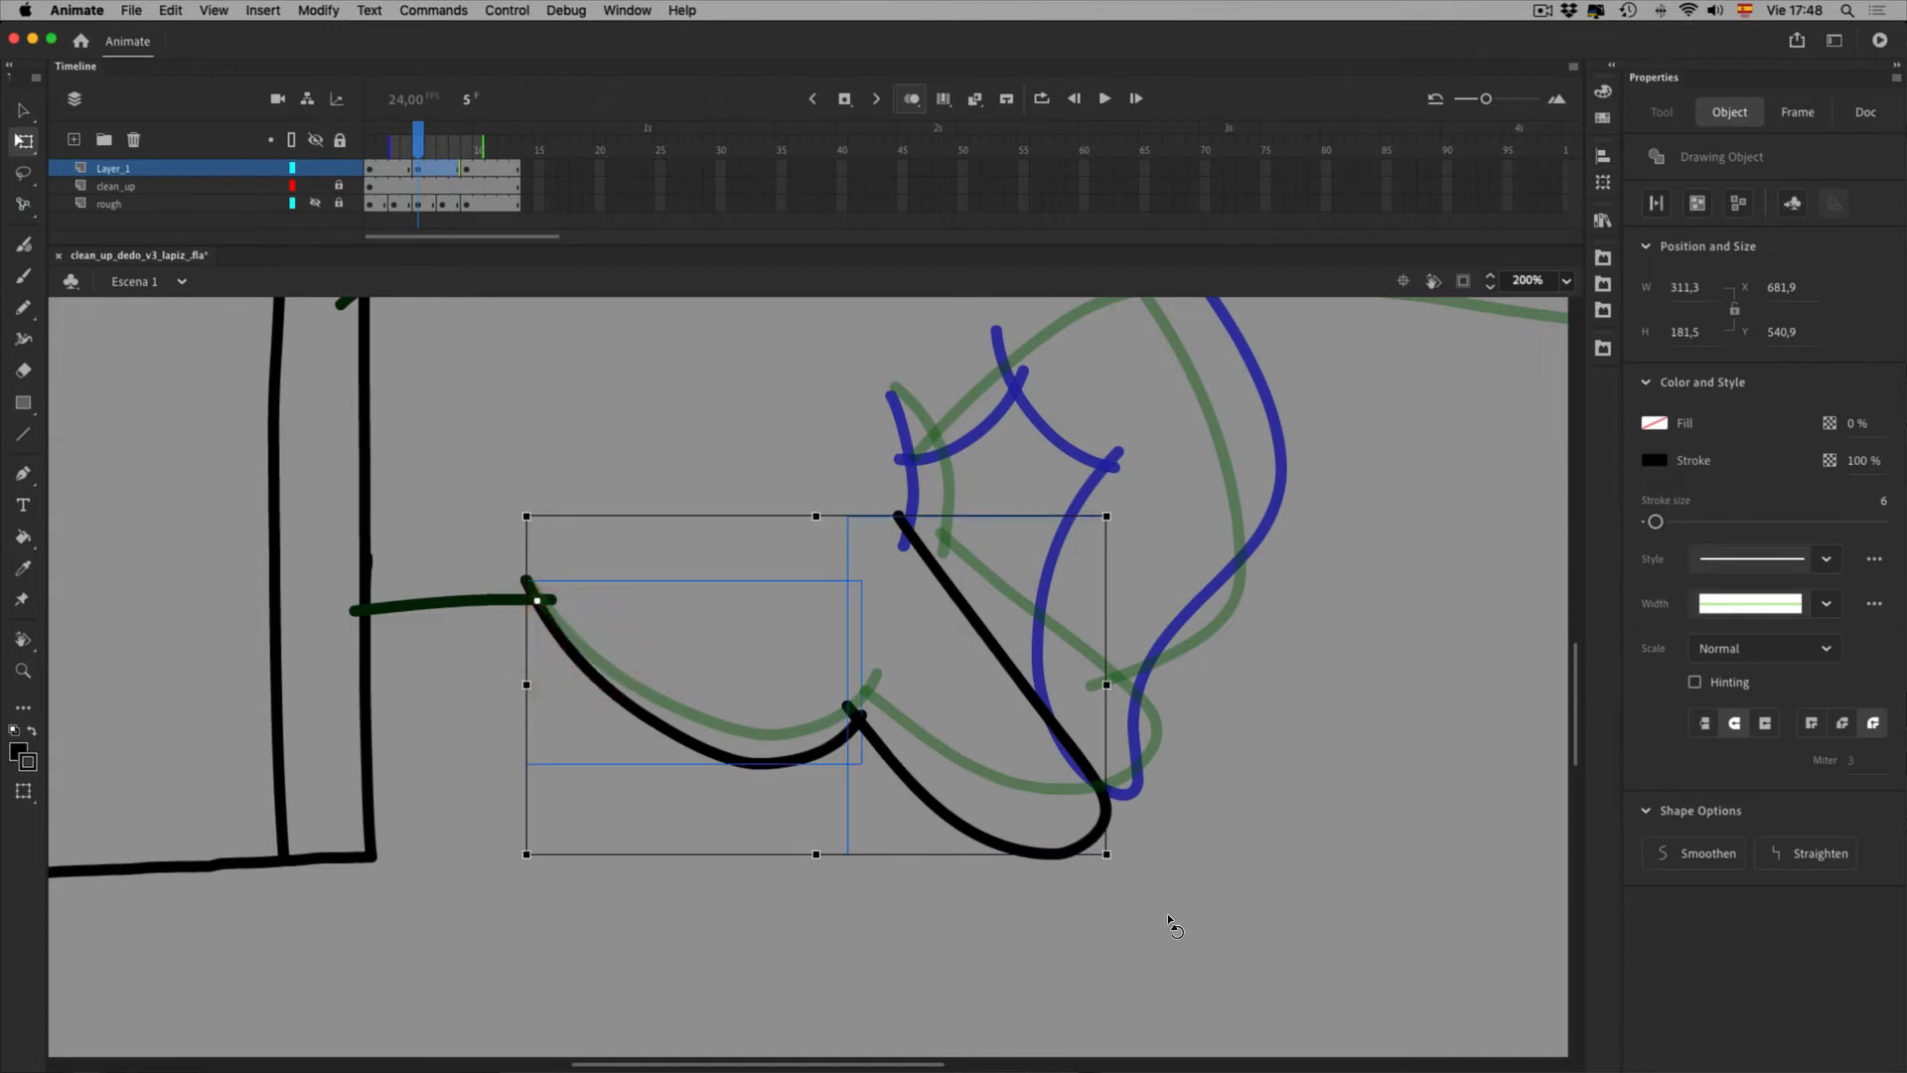
click(315, 203)
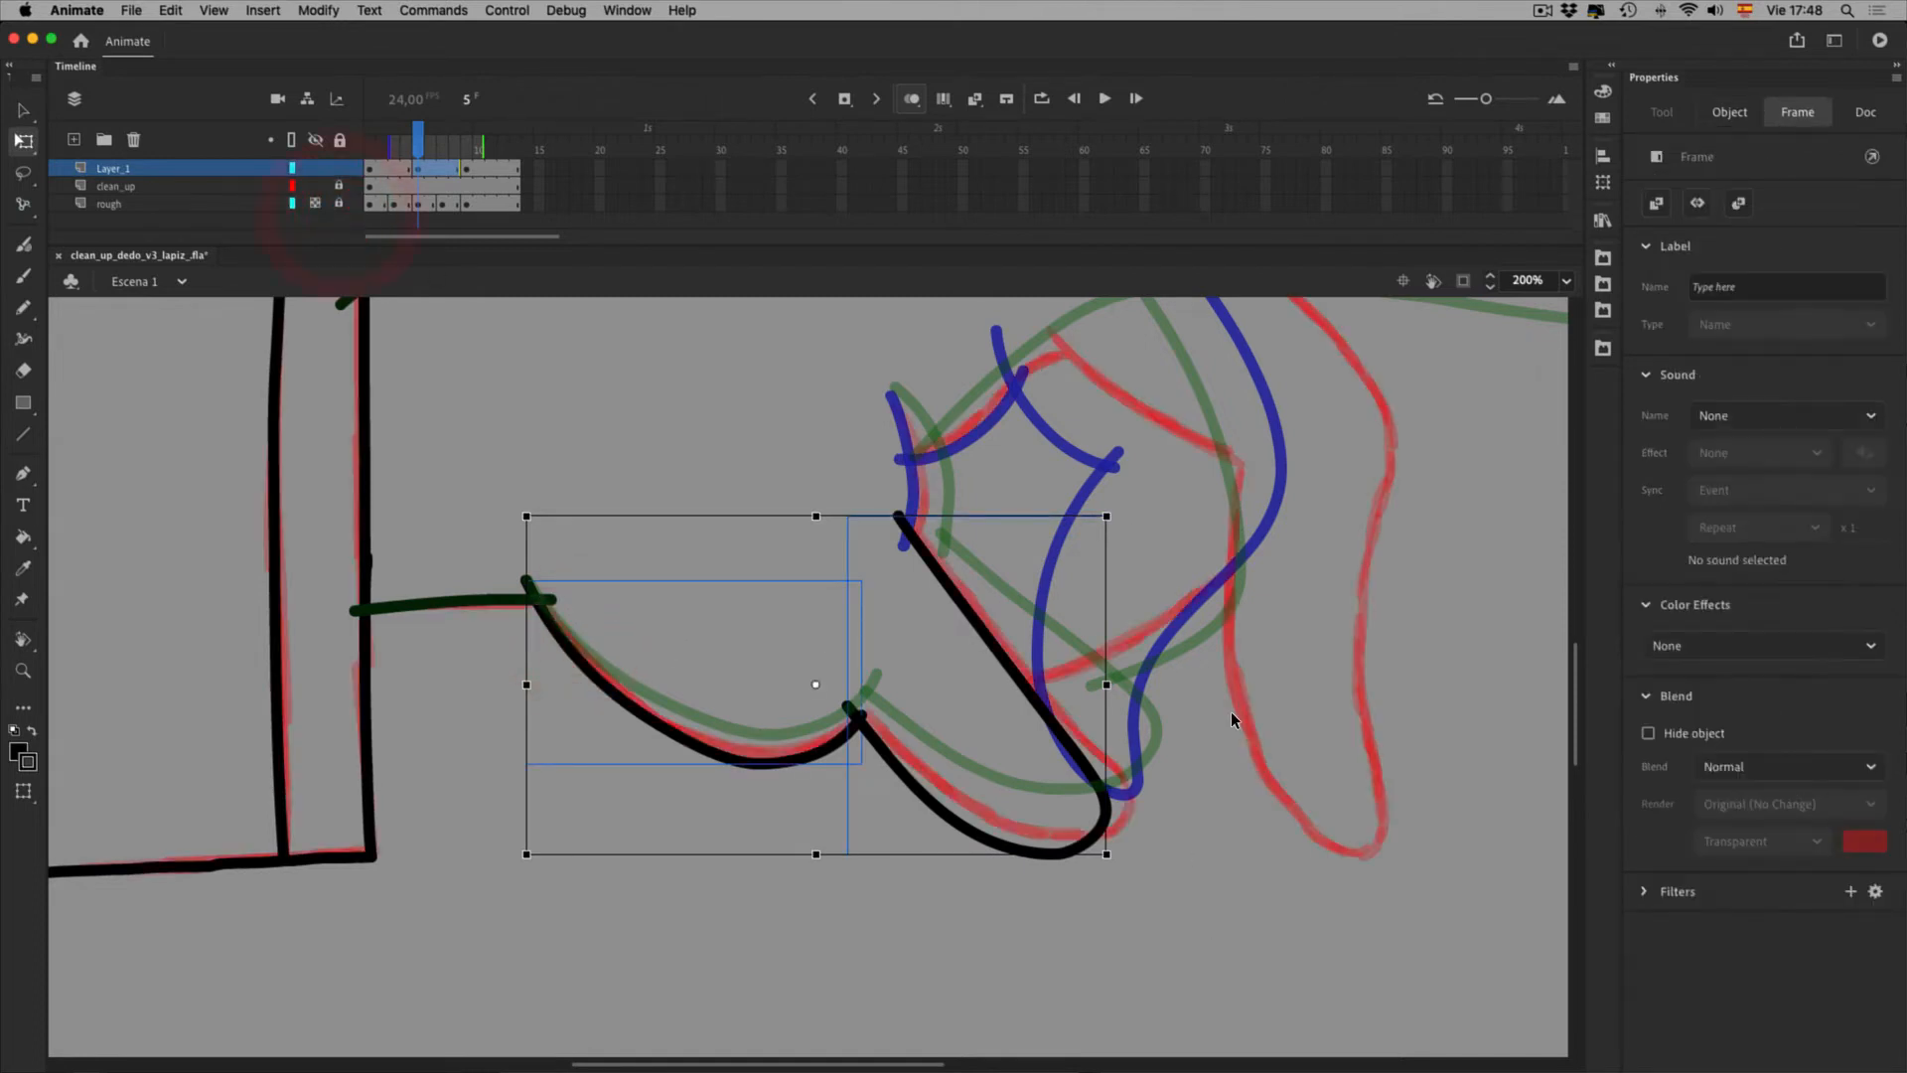
drag(1188, 916, 1206, 902)
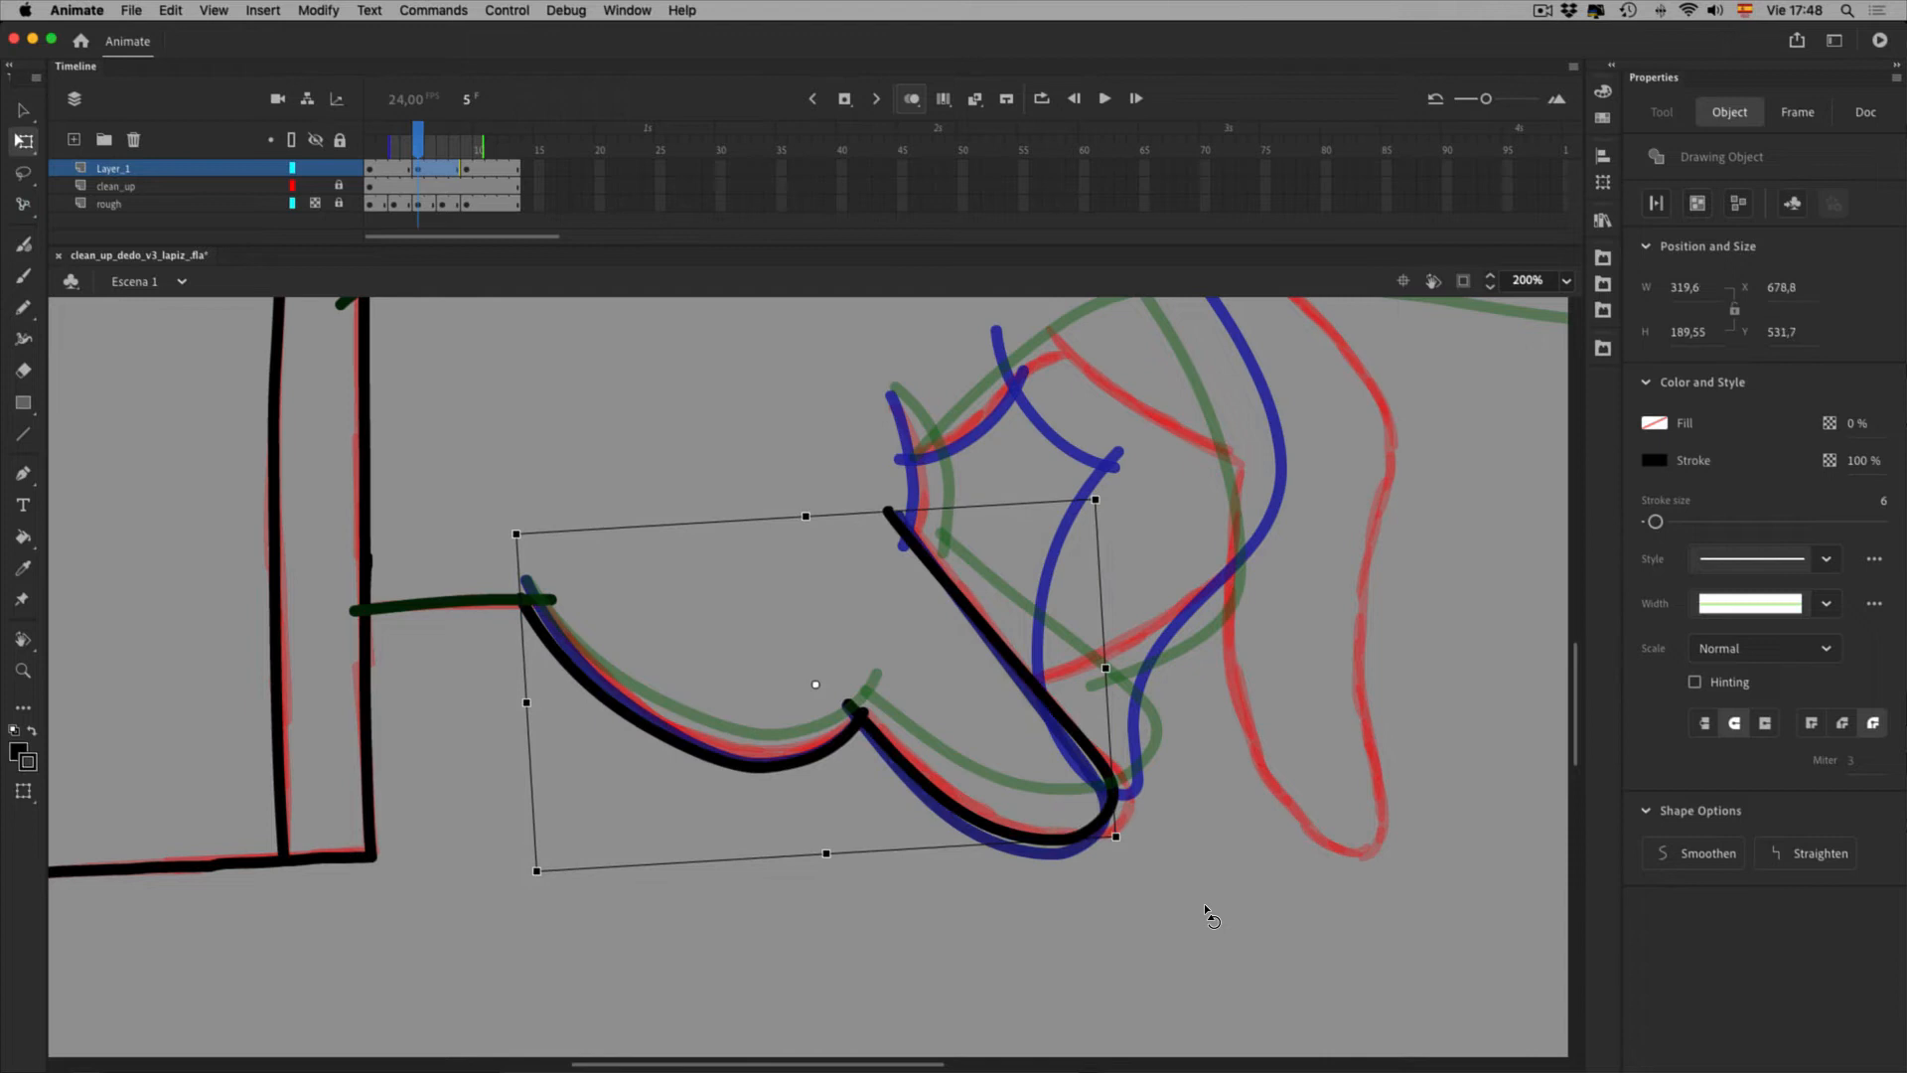
key(super+z)
drag(816, 684, 537, 602)
mouse_move(1184, 920)
mouse_down()
mouse_move(1223, 879)
mouse_move(1209, 900)
mouse_up()
click(1247, 941)
Skew the finger stroke to lower its right side, then turn off onion skinning
click(1117, 796)
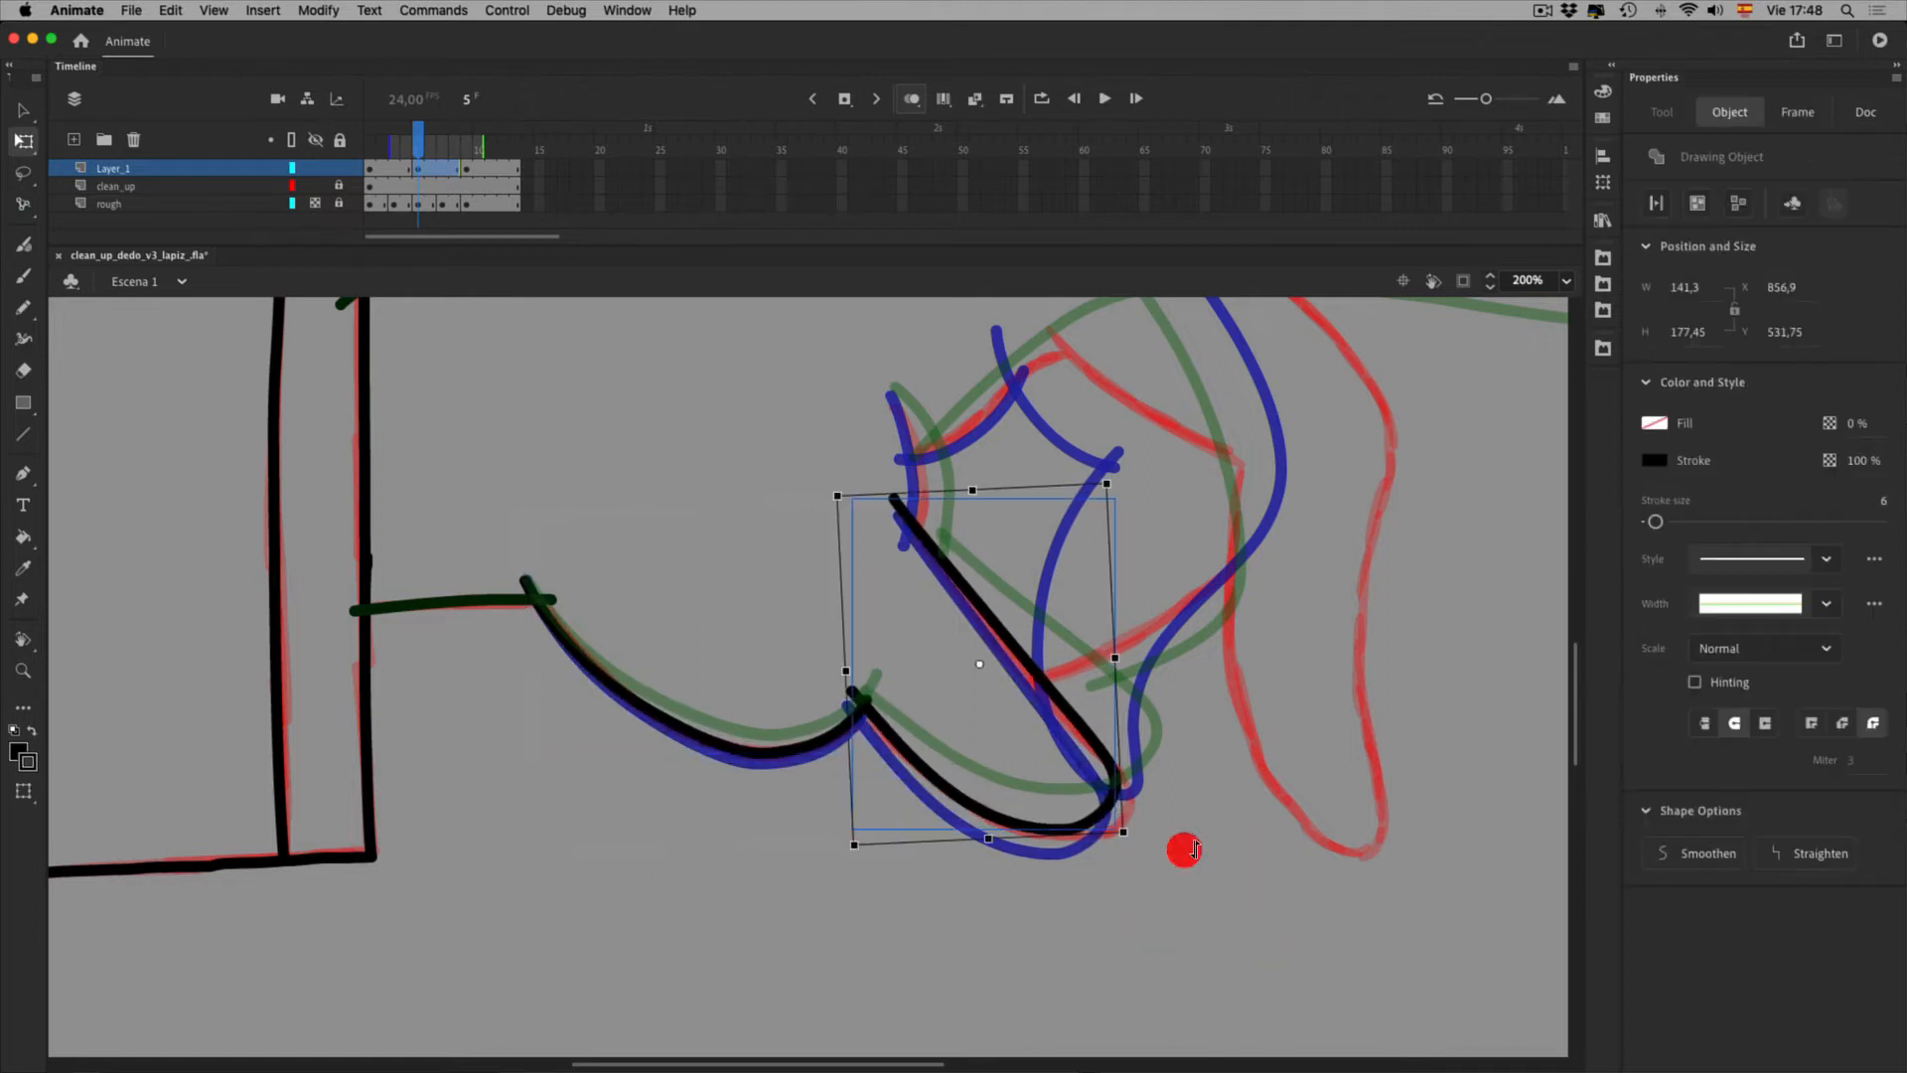
mouse_move(1188, 665)
mouse_down()
mouse_move(1205, 715)
mouse_move(1197, 663)
mouse_up()
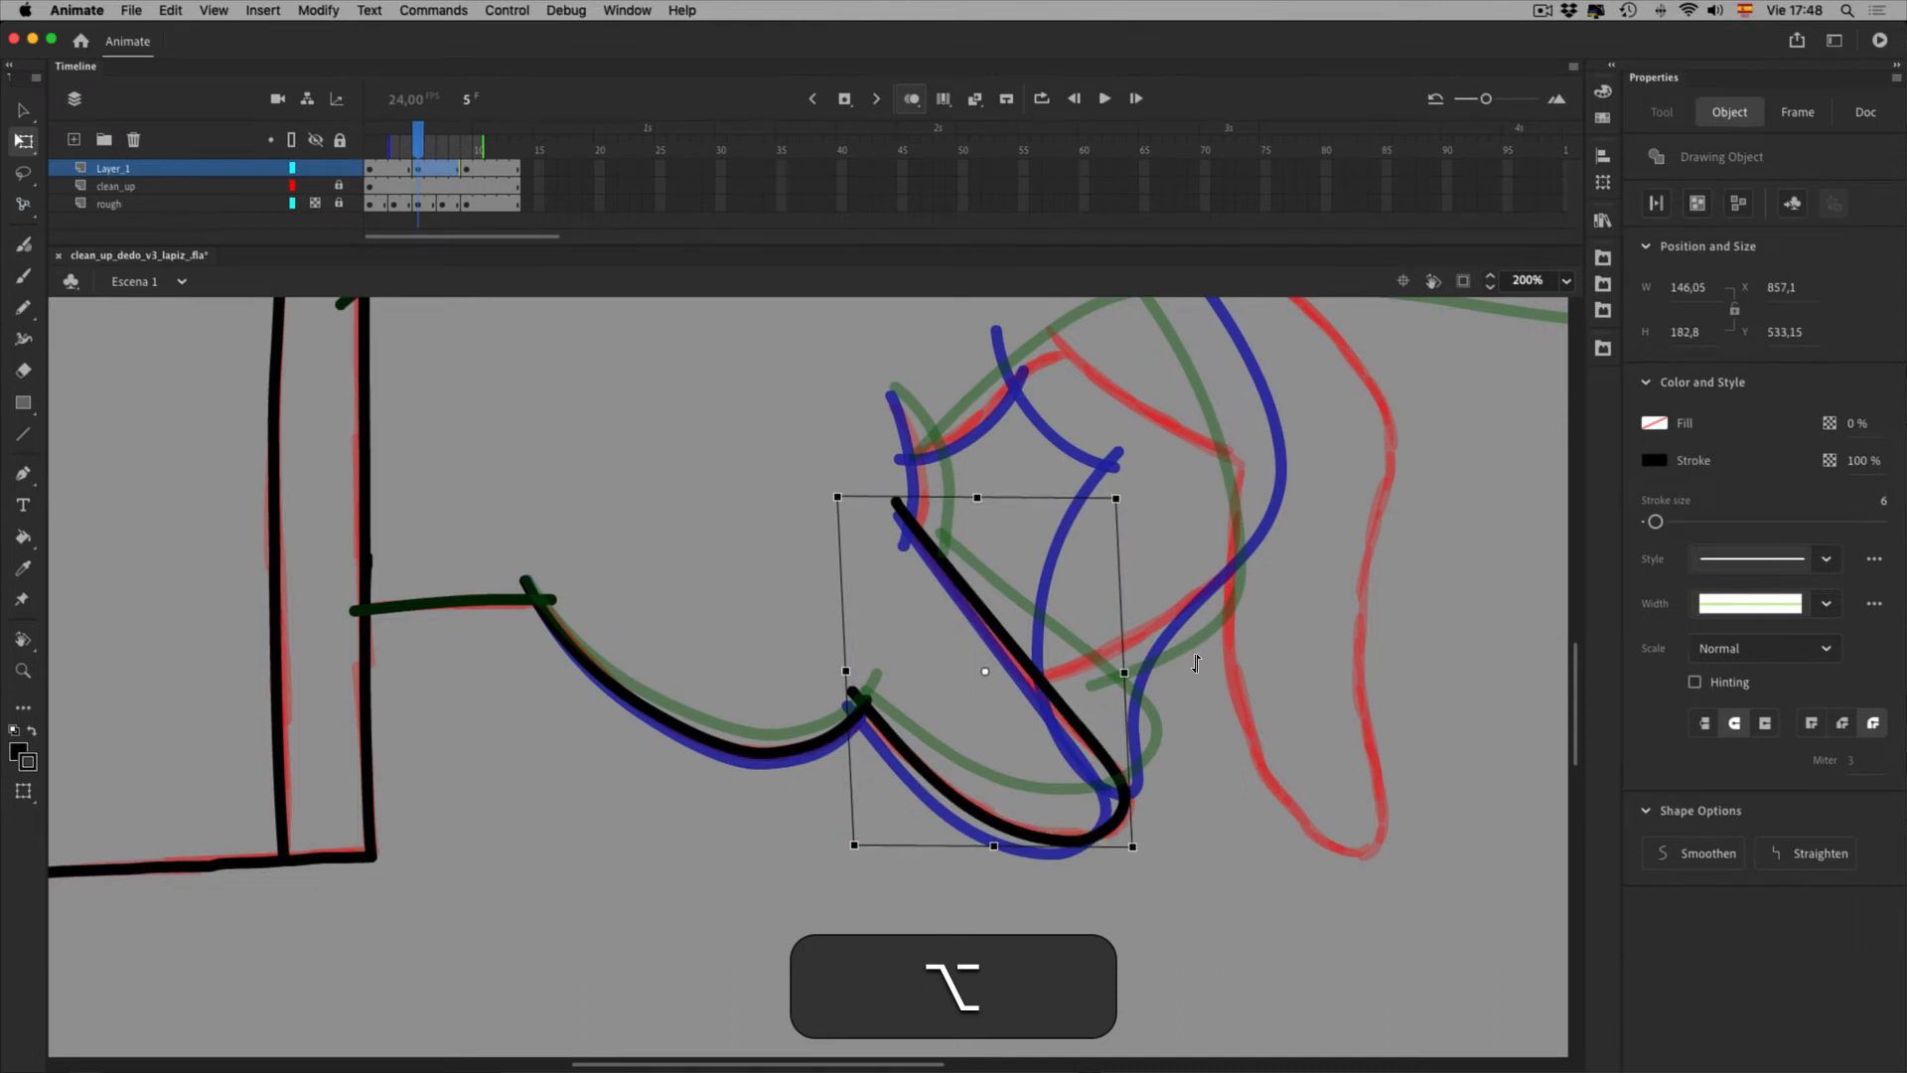
click(1256, 982)
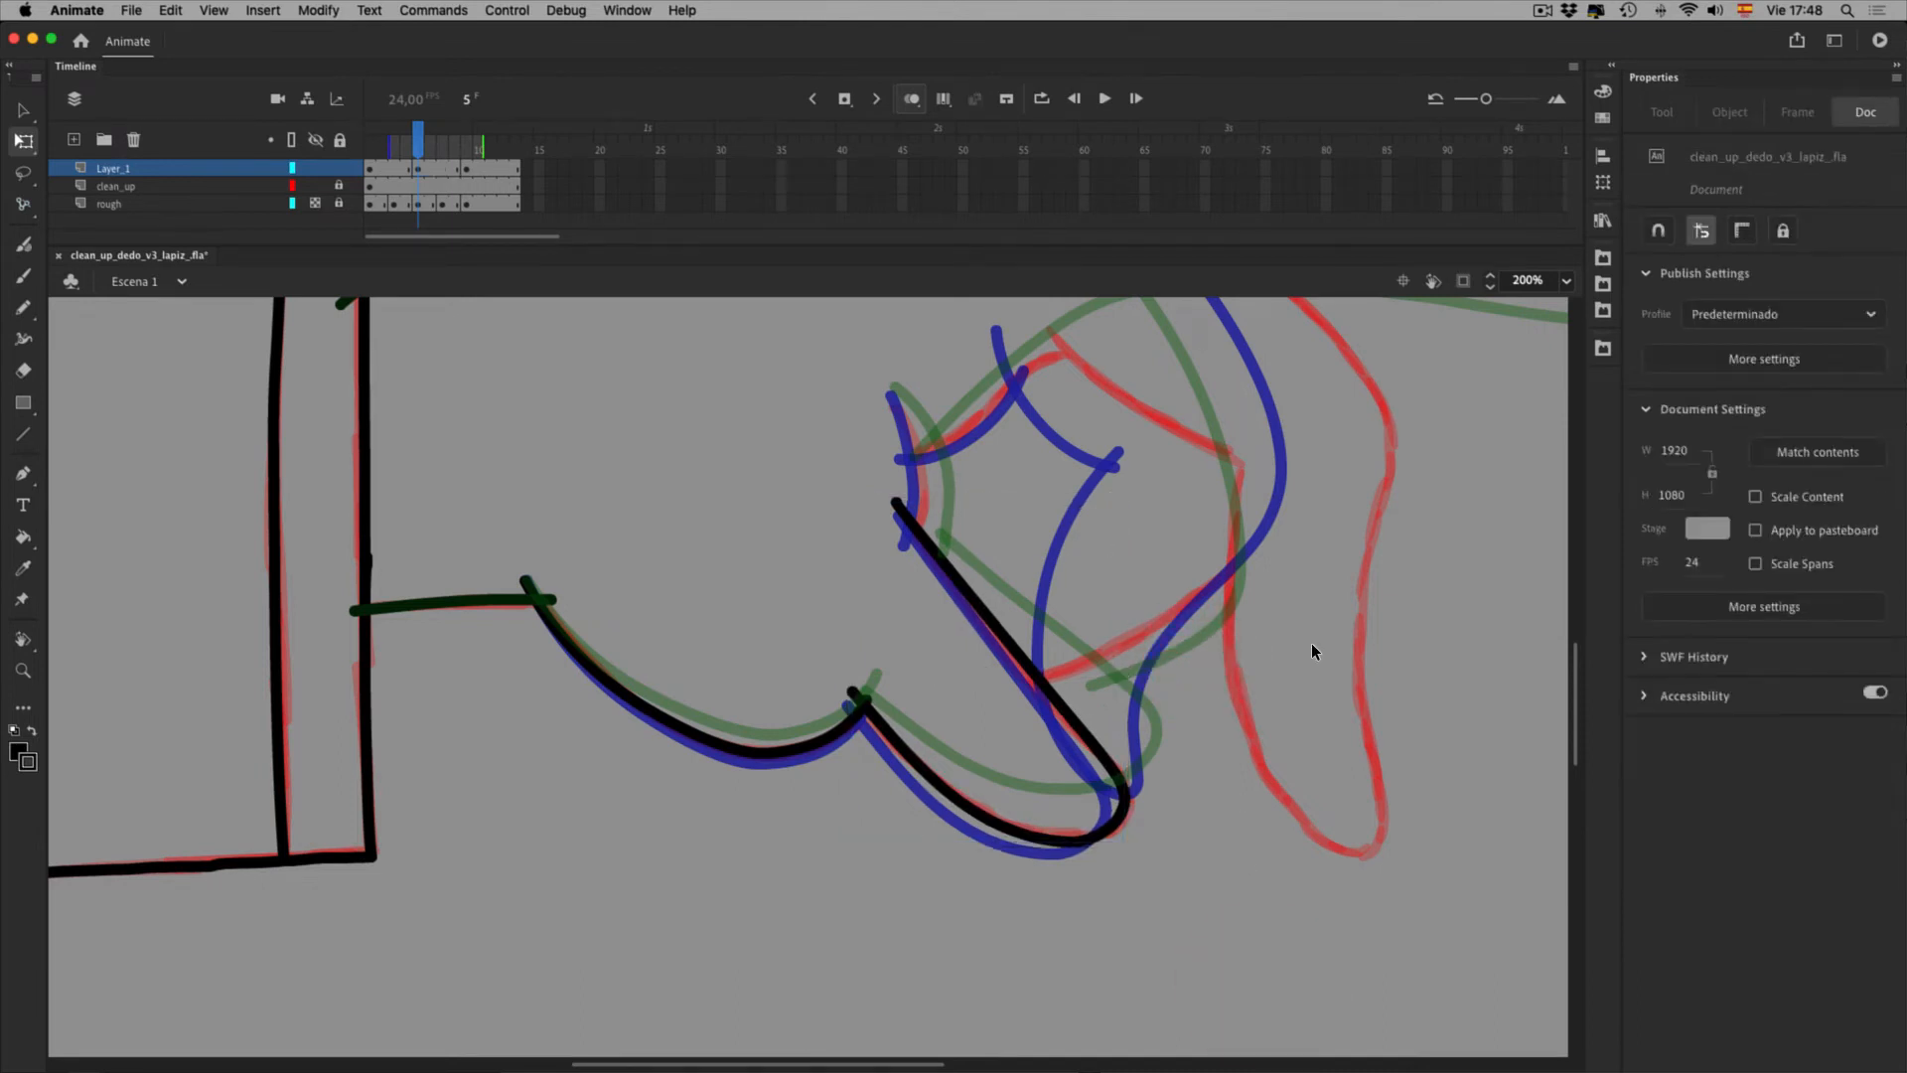
key(space)
click(912, 99)
mouse_move(423, 147)
mouse_down()
mouse_move(491, 148)
mouse_move(430, 169)
mouse_up()
Select the black finger stroke on frame 5 and try a nudge, undoing it
click(565, 296)
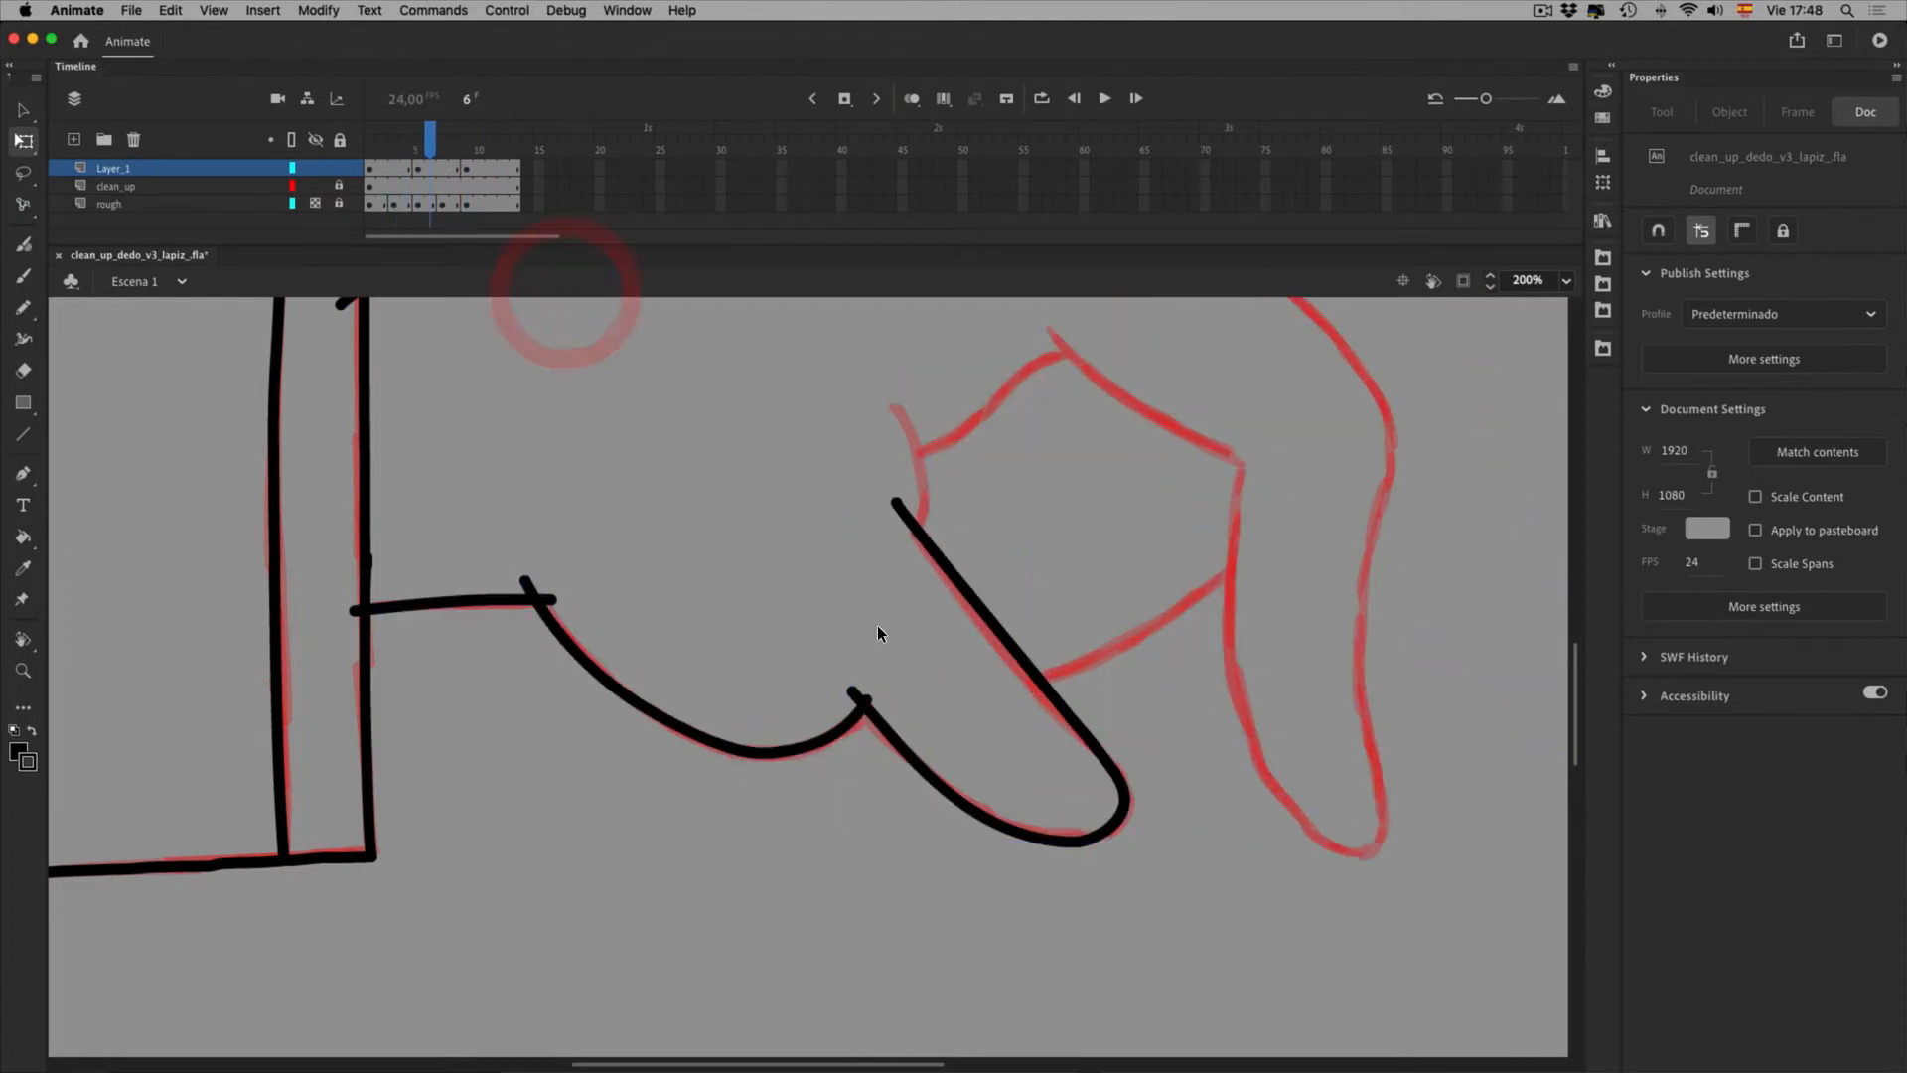
key(space)
drag(762, 560, 701, 975)
key(space)
drag(1072, 704, 740, 588)
click(712, 382)
key(super+z)
click(708, 383)
double_click(708, 383)
click(712, 386)
double_click(777, 401)
click(778, 402)
drag(560, 415, 558, 413)
key(super+z)
Compare with frame 3, then bend the finger stroke segment upward inside its drawing object
click(419, 161)
click(444, 167)
double_click(558, 425)
drag(562, 424, 556, 417)
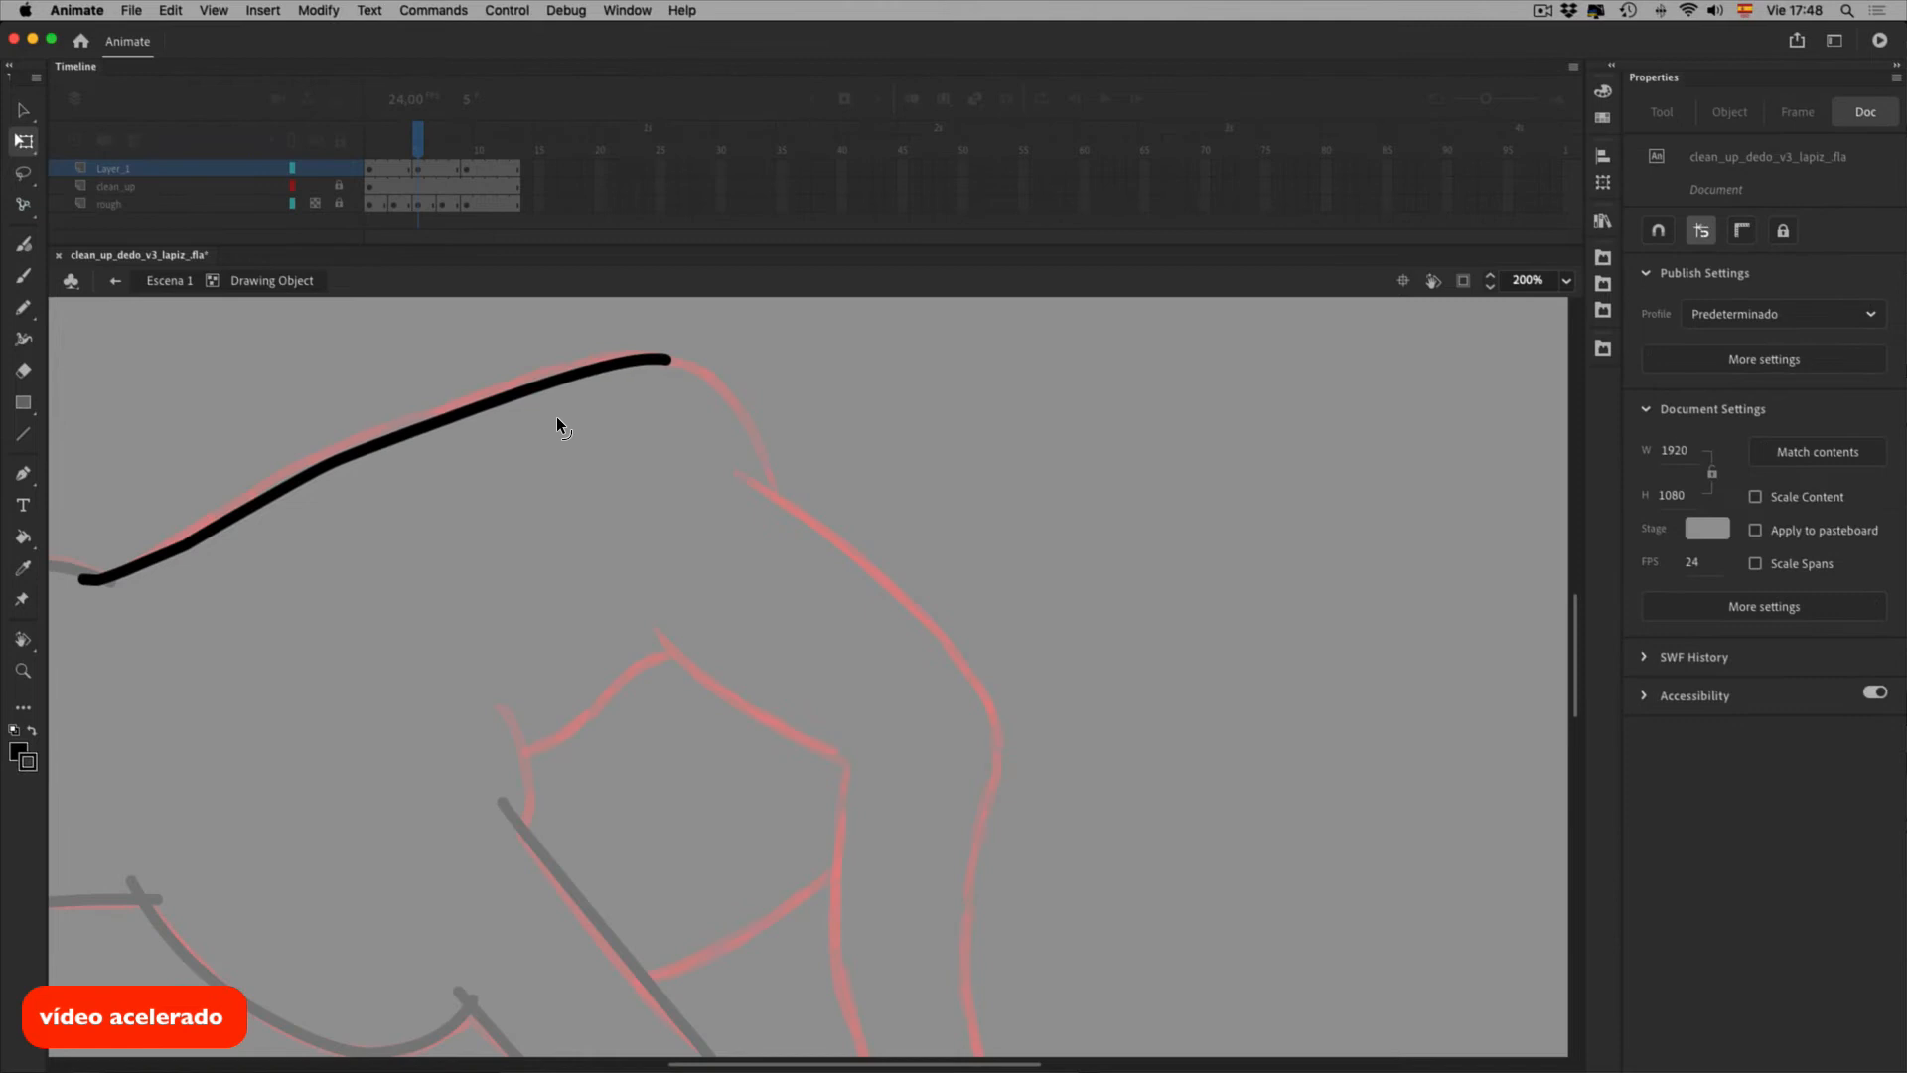
double_click(732, 428)
key(space)
drag(937, 579, 798, 545)
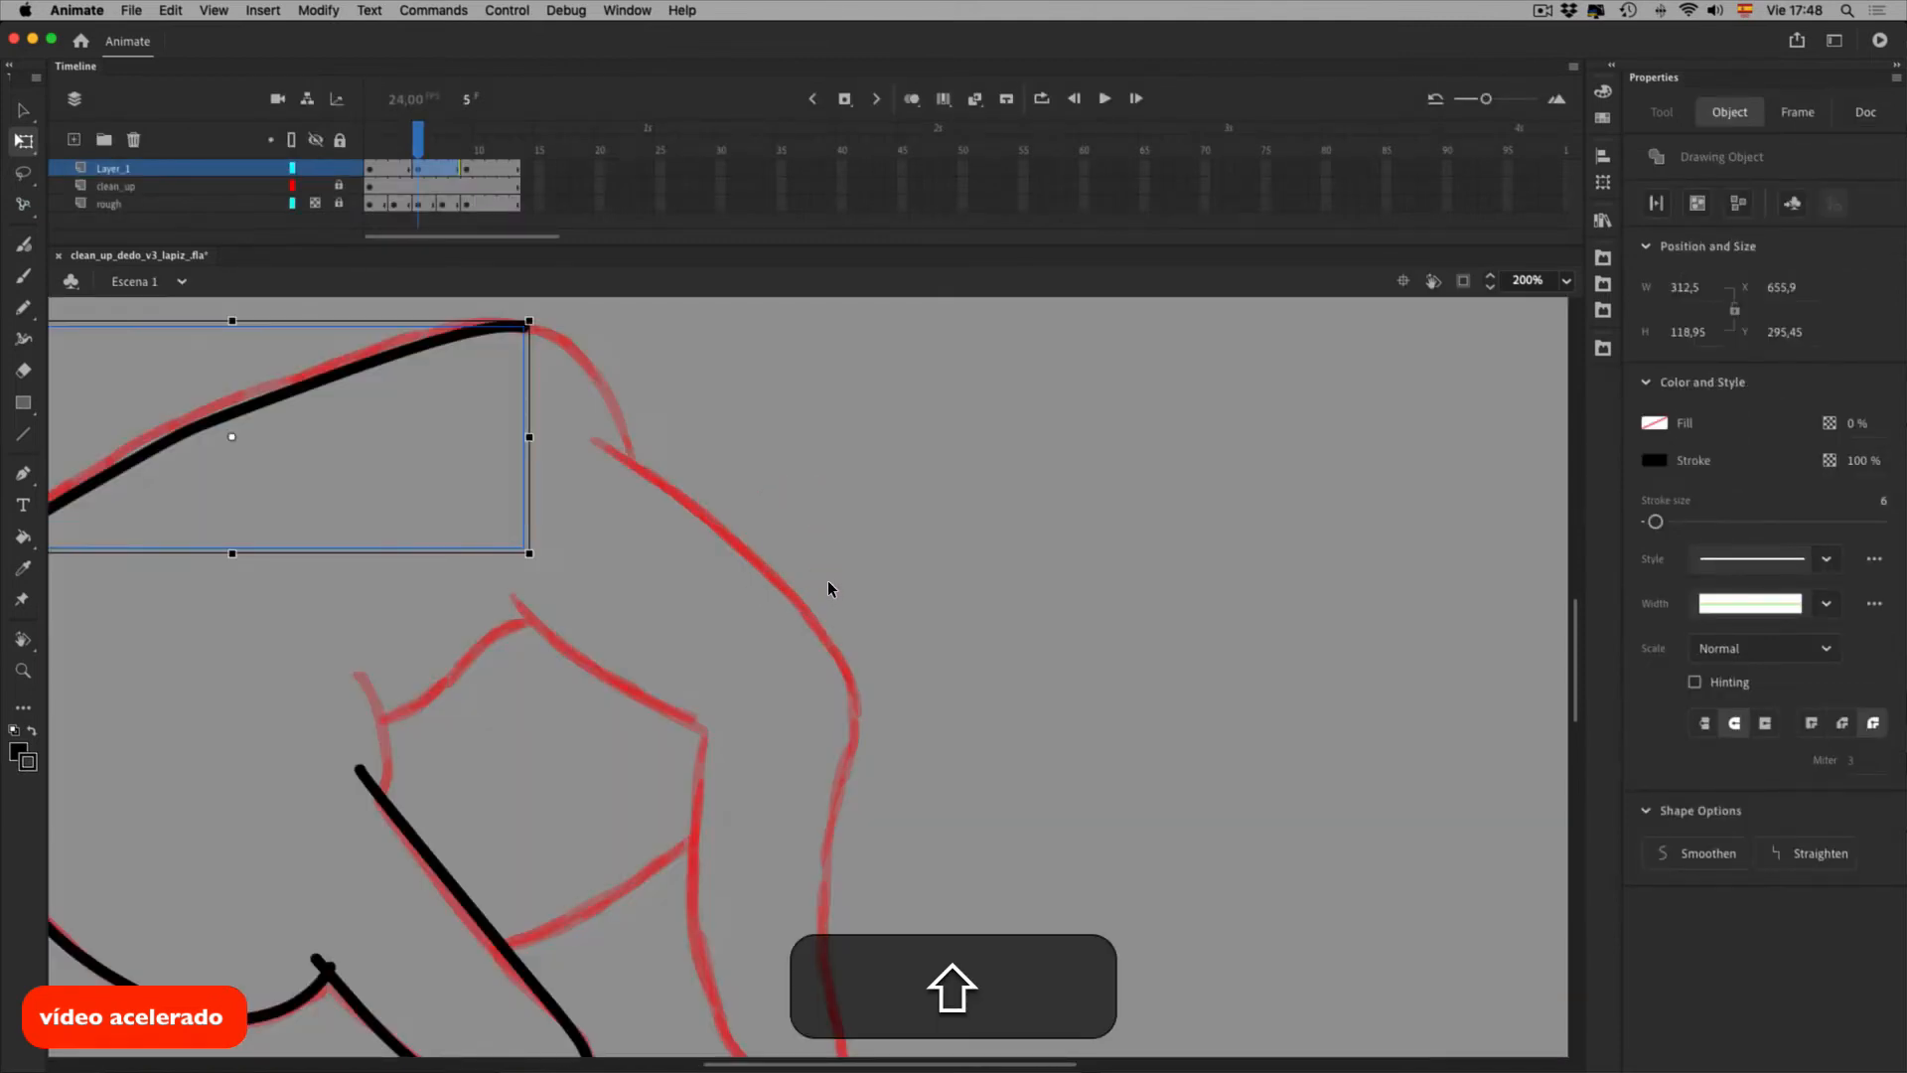
Pencil a new black stroke along the finger's edge over the red rough
key(shift+y)
drag(592, 368, 629, 459)
key(super+z)
mouse_move(527, 326)
mouse_down()
mouse_move(593, 356)
mouse_move(633, 465)
mouse_up()
key(super+z)
key(space)
drag(826, 642, 603, 561)
mouse_move(375, 362)
mouse_down()
mouse_move(581, 526)
mouse_move(661, 637)
mouse_move(643, 973)
mouse_move(610, 1036)
mouse_up()
Bend the finger's upper curve toward the red rough
key(space)
drag(673, 864, 724, 630)
key(v)
click(694, 624)
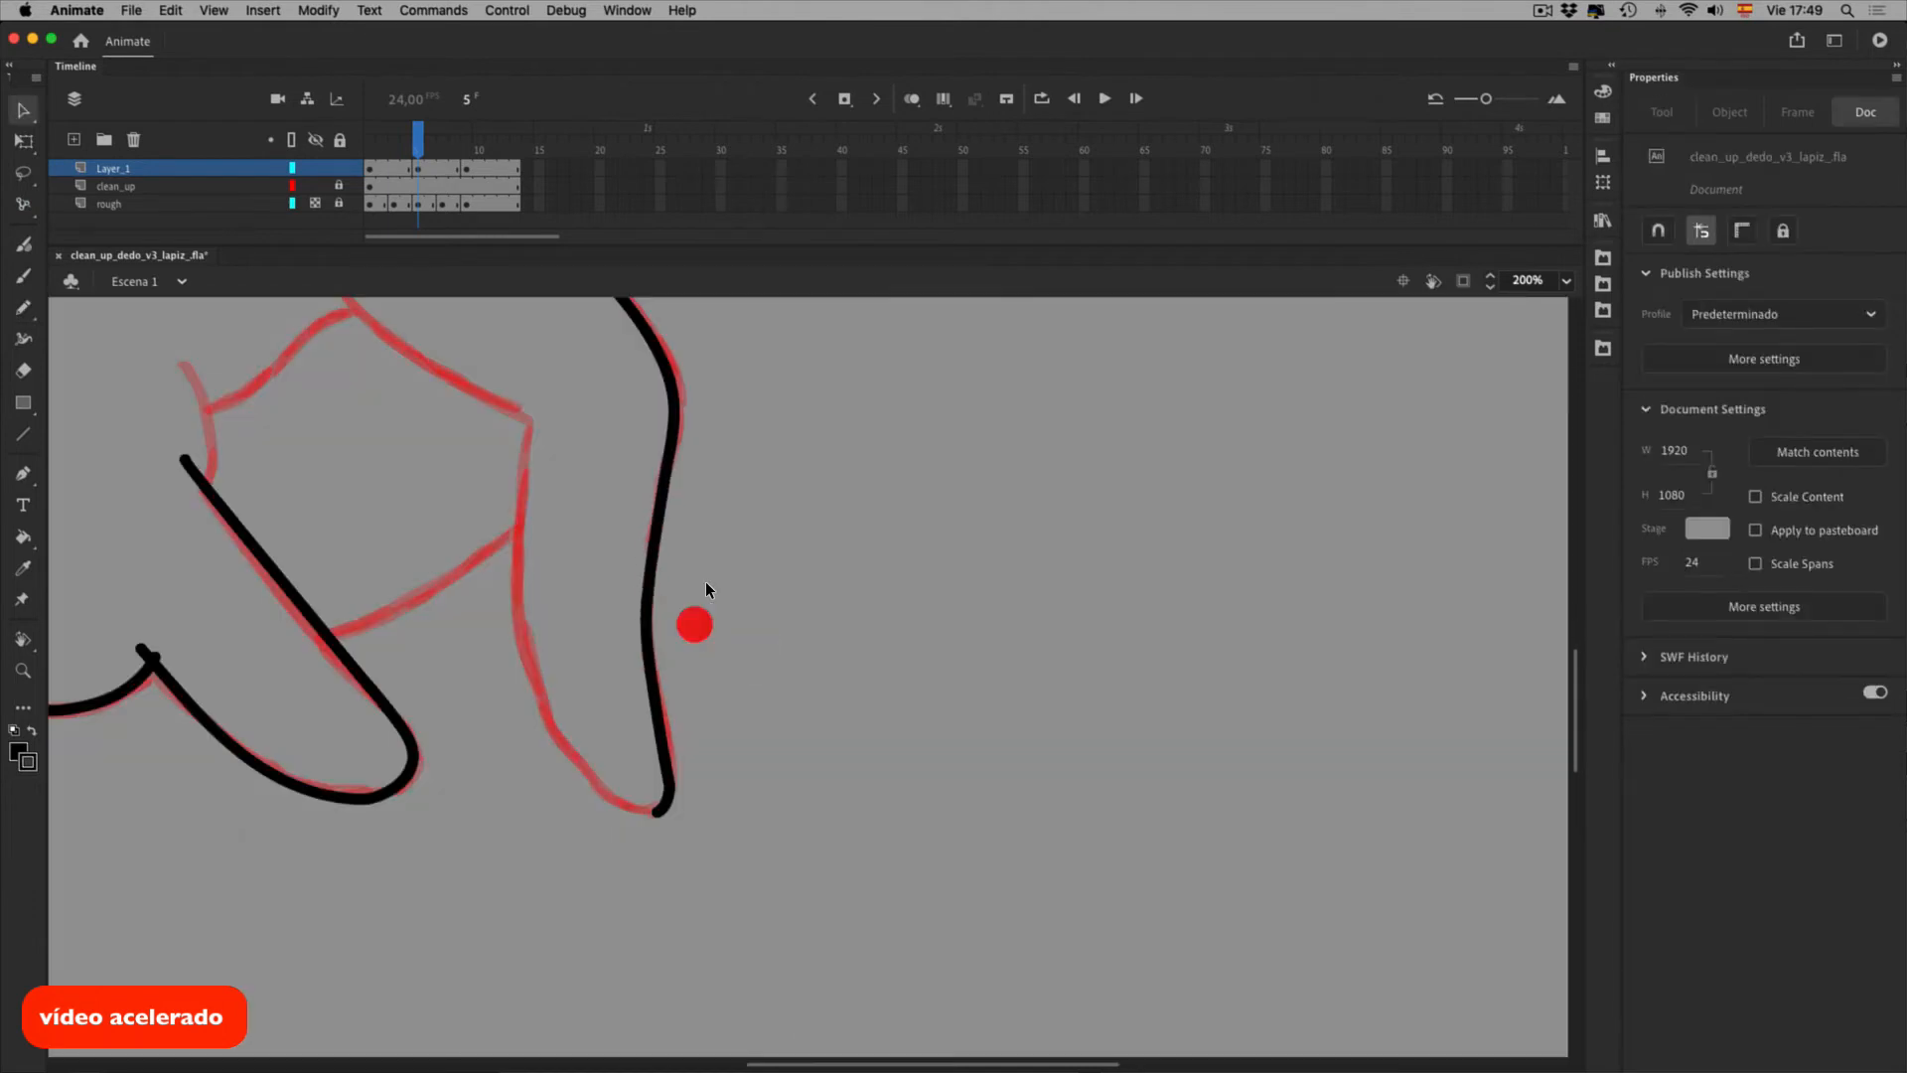
key(space)
drag(741, 423, 754, 542)
drag(636, 427, 647, 417)
key(space)
drag(762, 765, 784, 639)
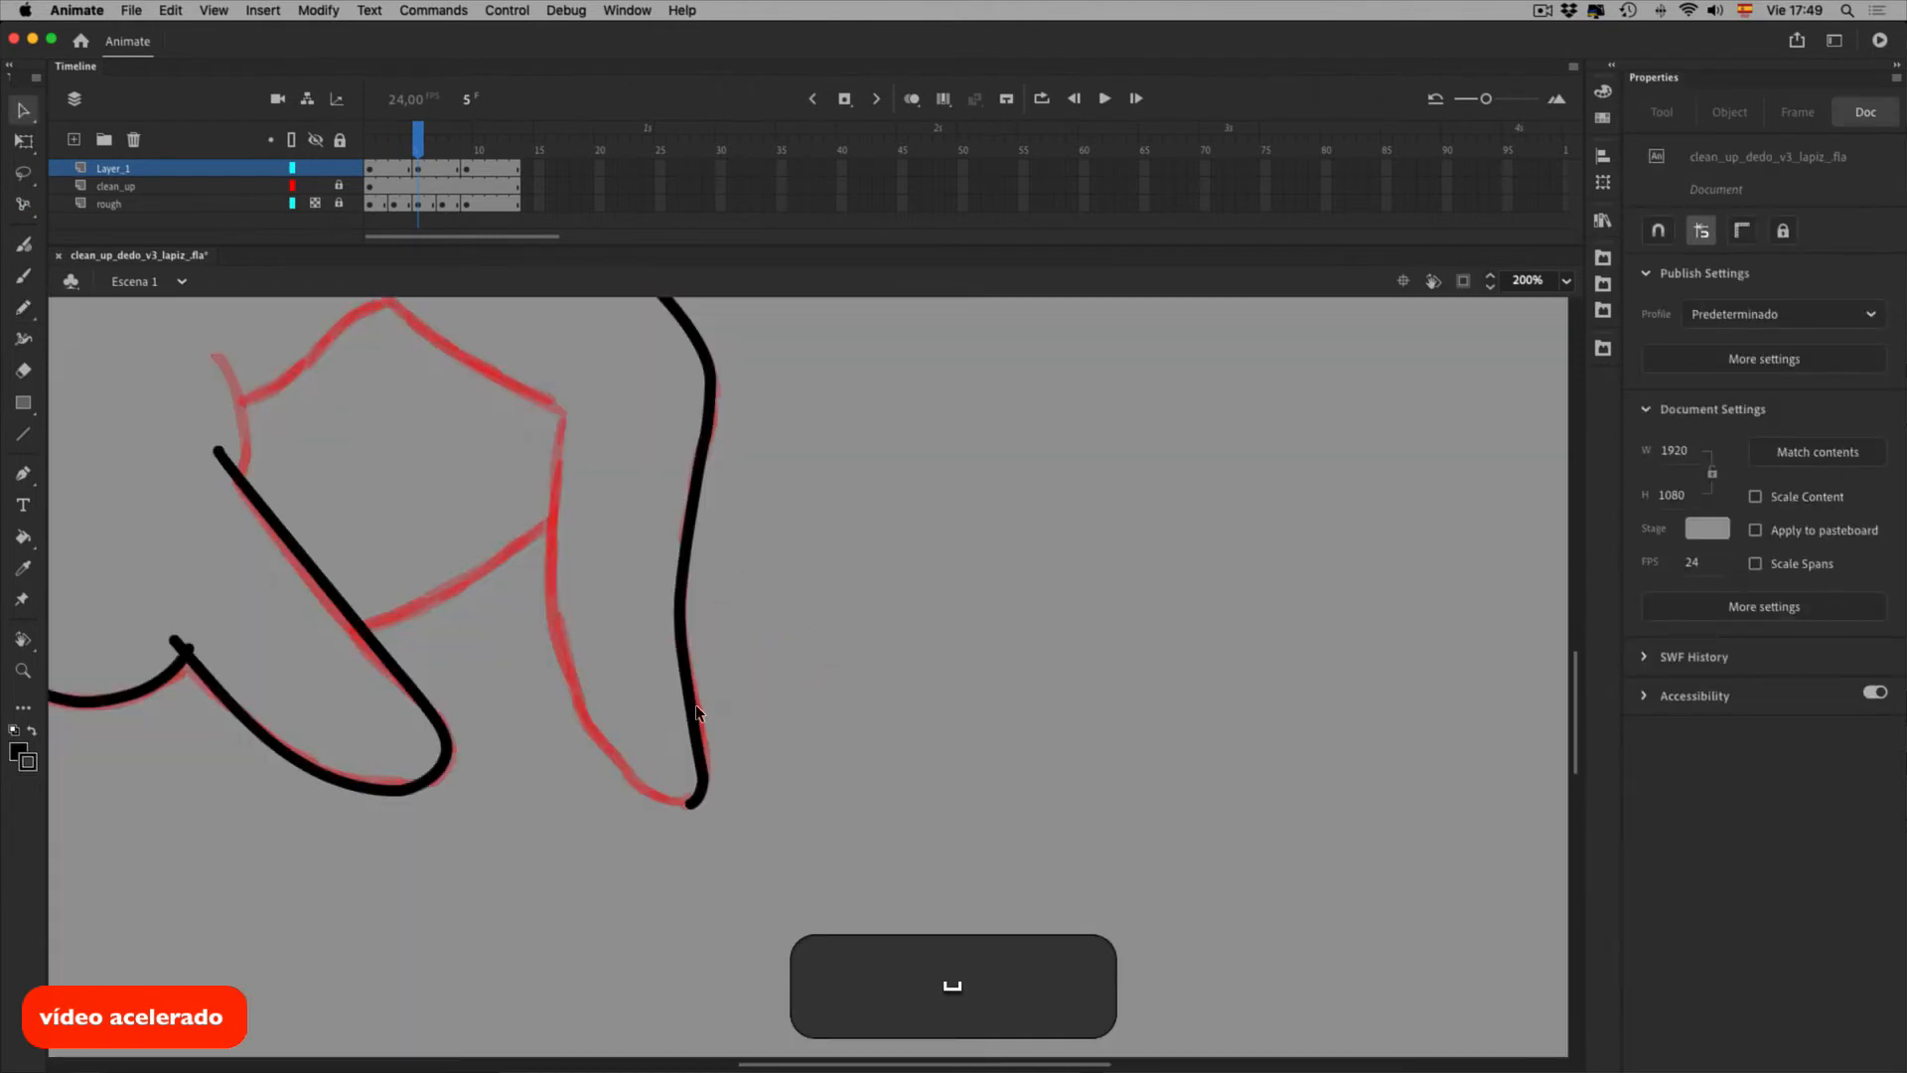
Pencil a short line and lower curve, then delete the left stroke's overhanging end
key(shift+y)
drag(569, 393, 558, 445)
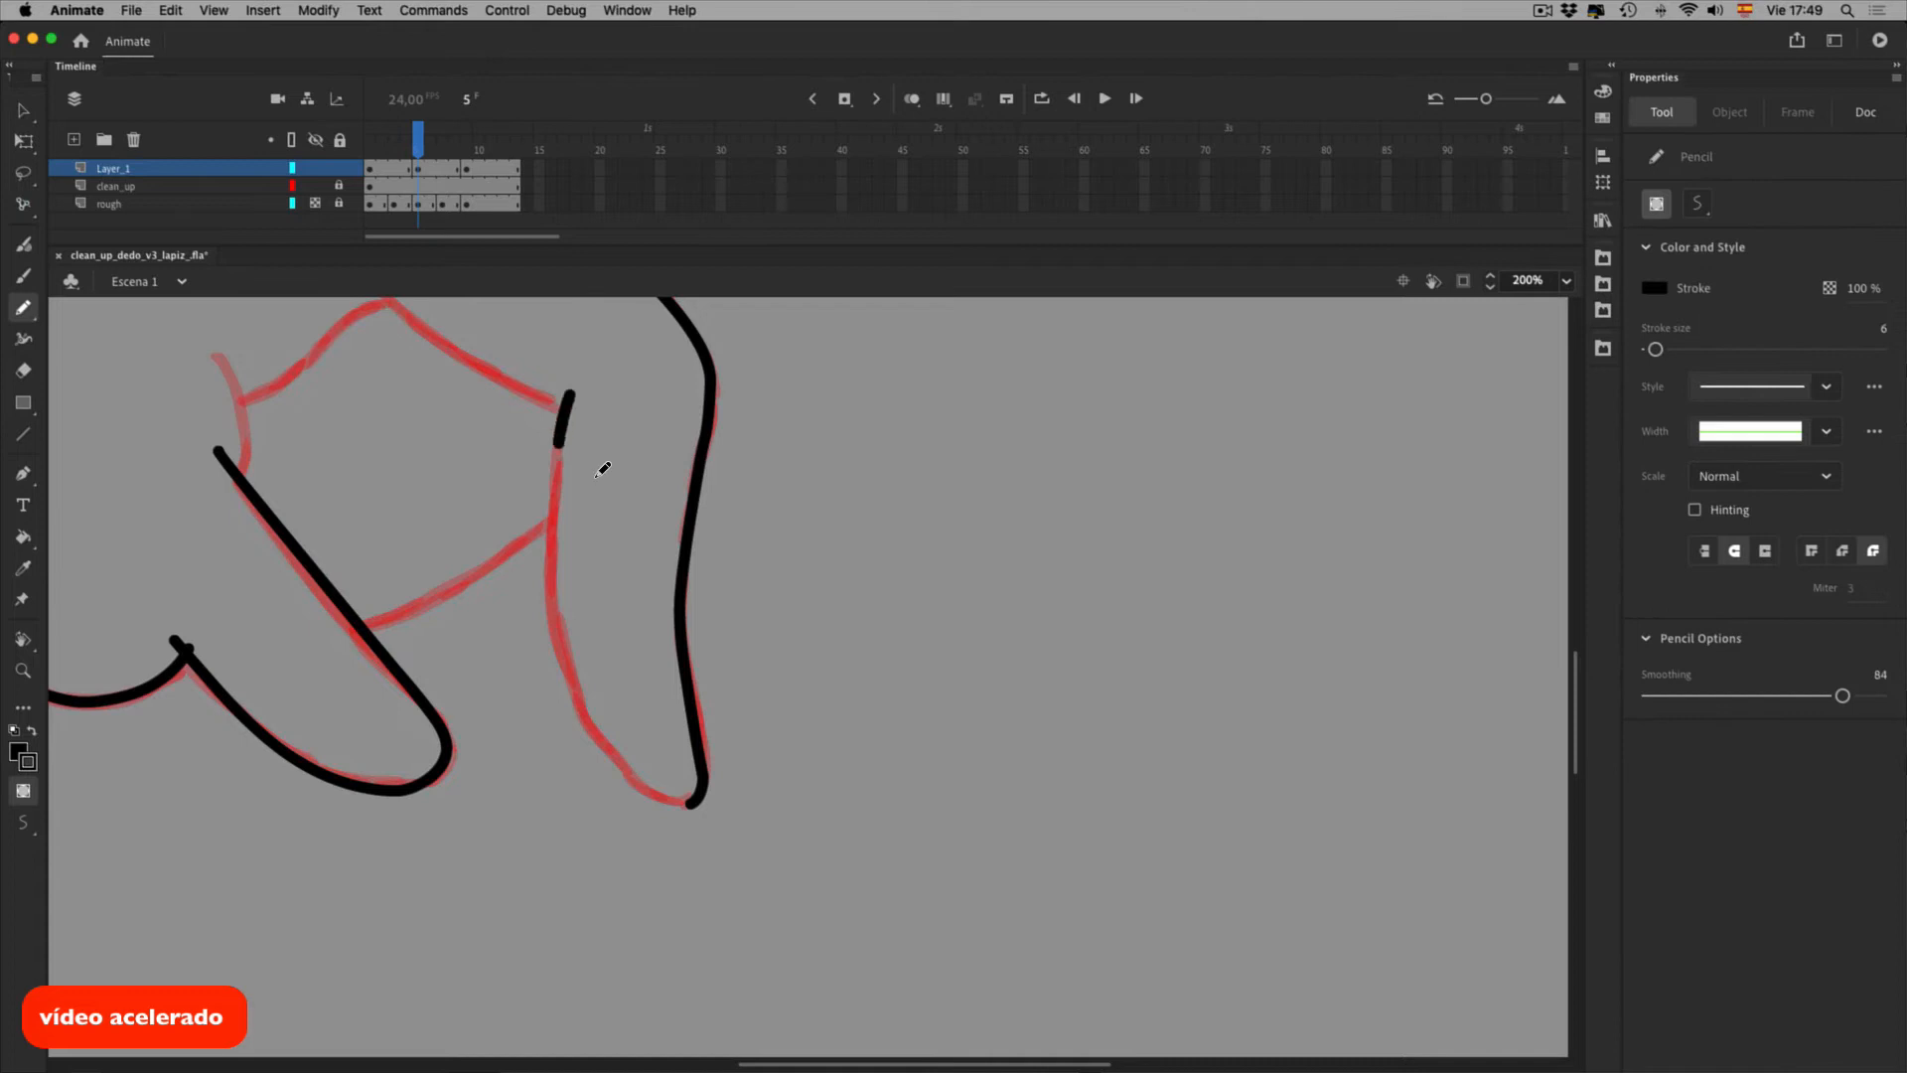
drag(588, 732, 693, 804)
key(v)
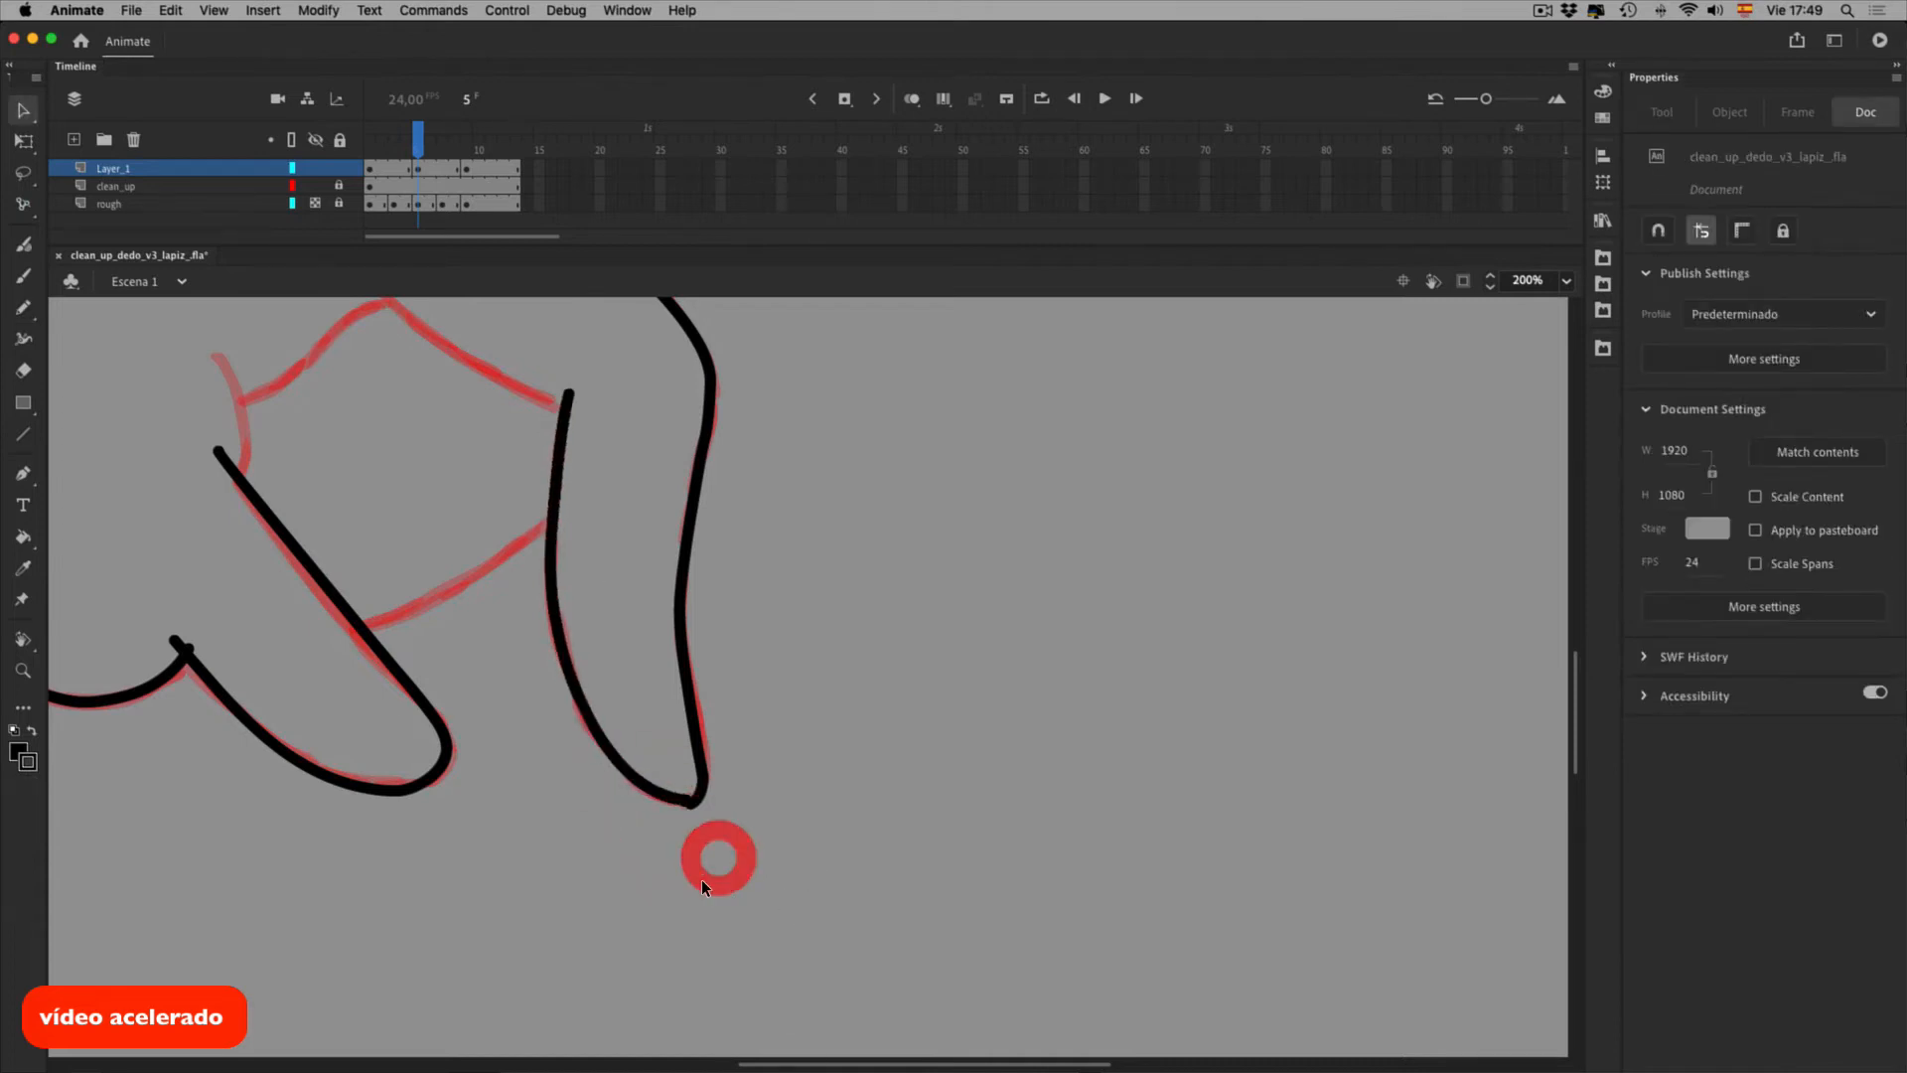
double_click(684, 799)
click(679, 799)
key(BackSpace)
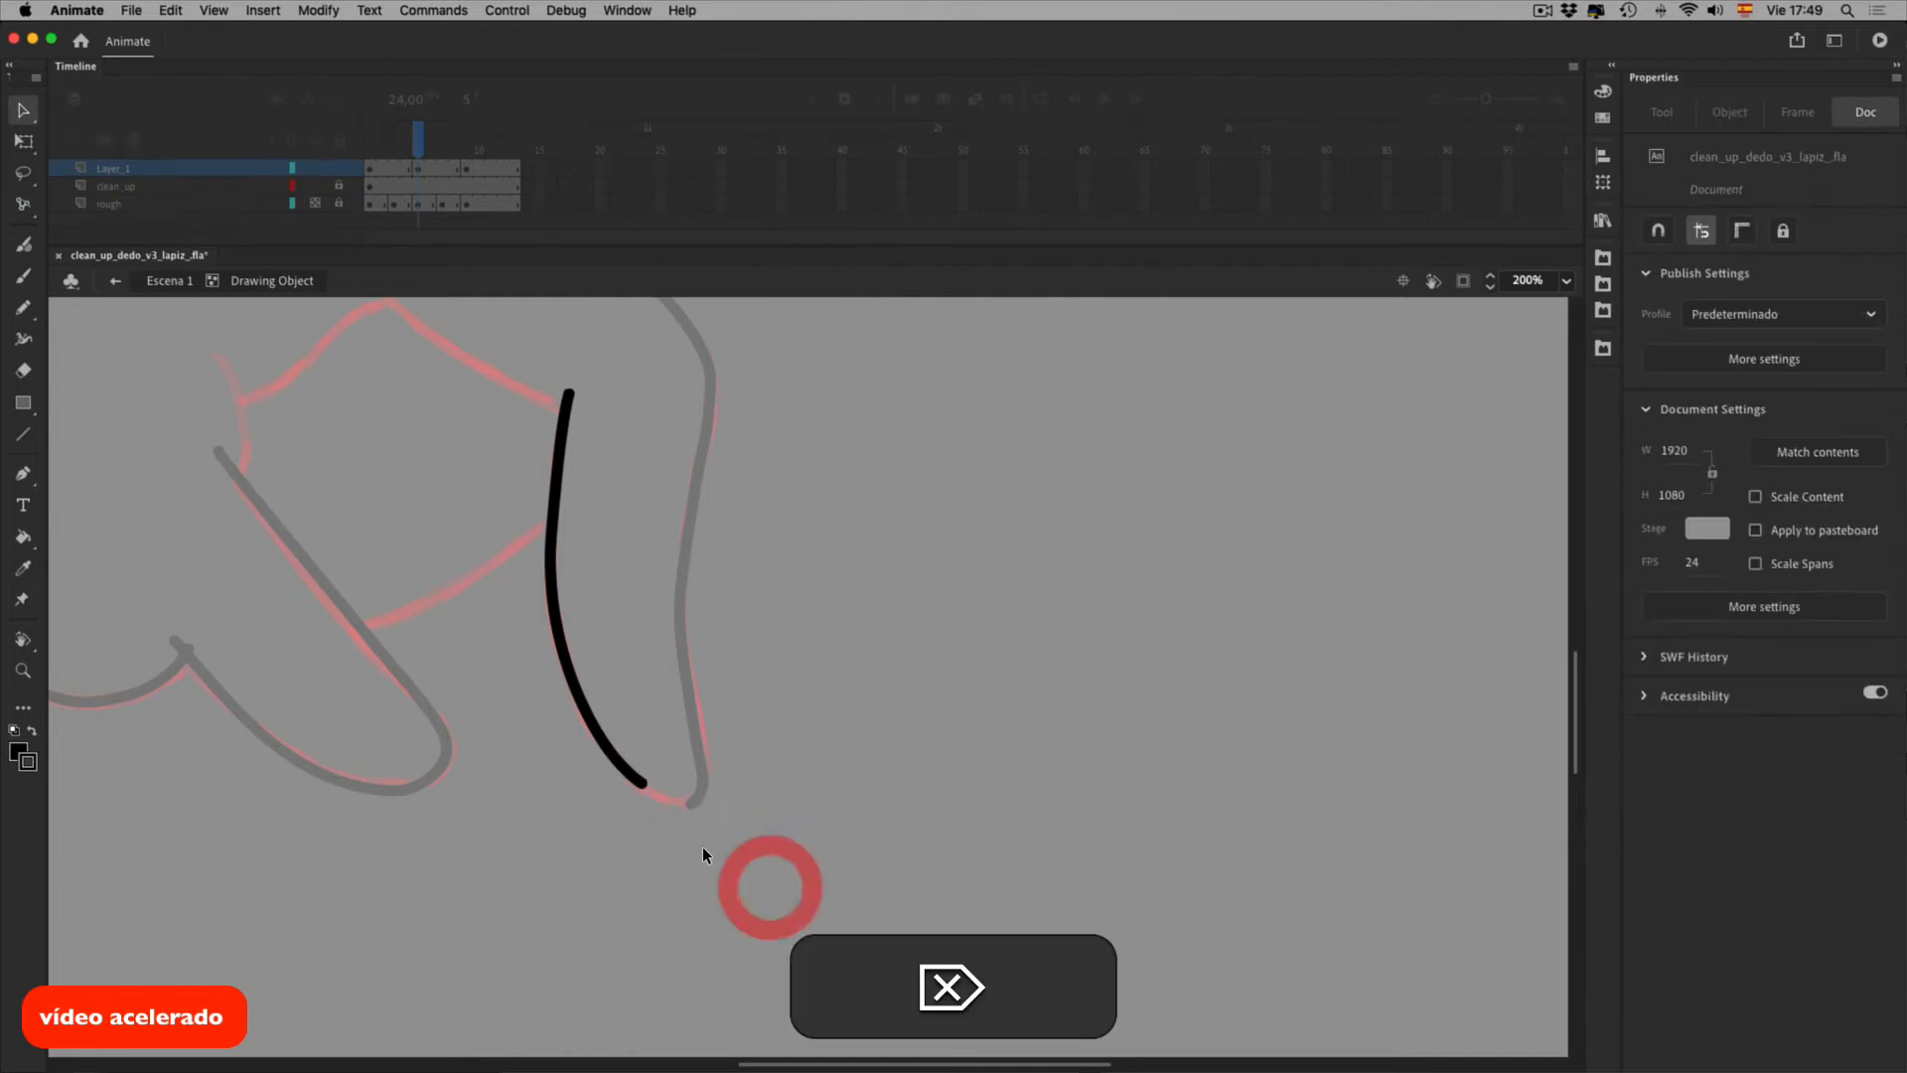
double_click(702, 846)
With Snap to Objects on, join the left stroke to the right stroke and round its curve
click(1658, 231)
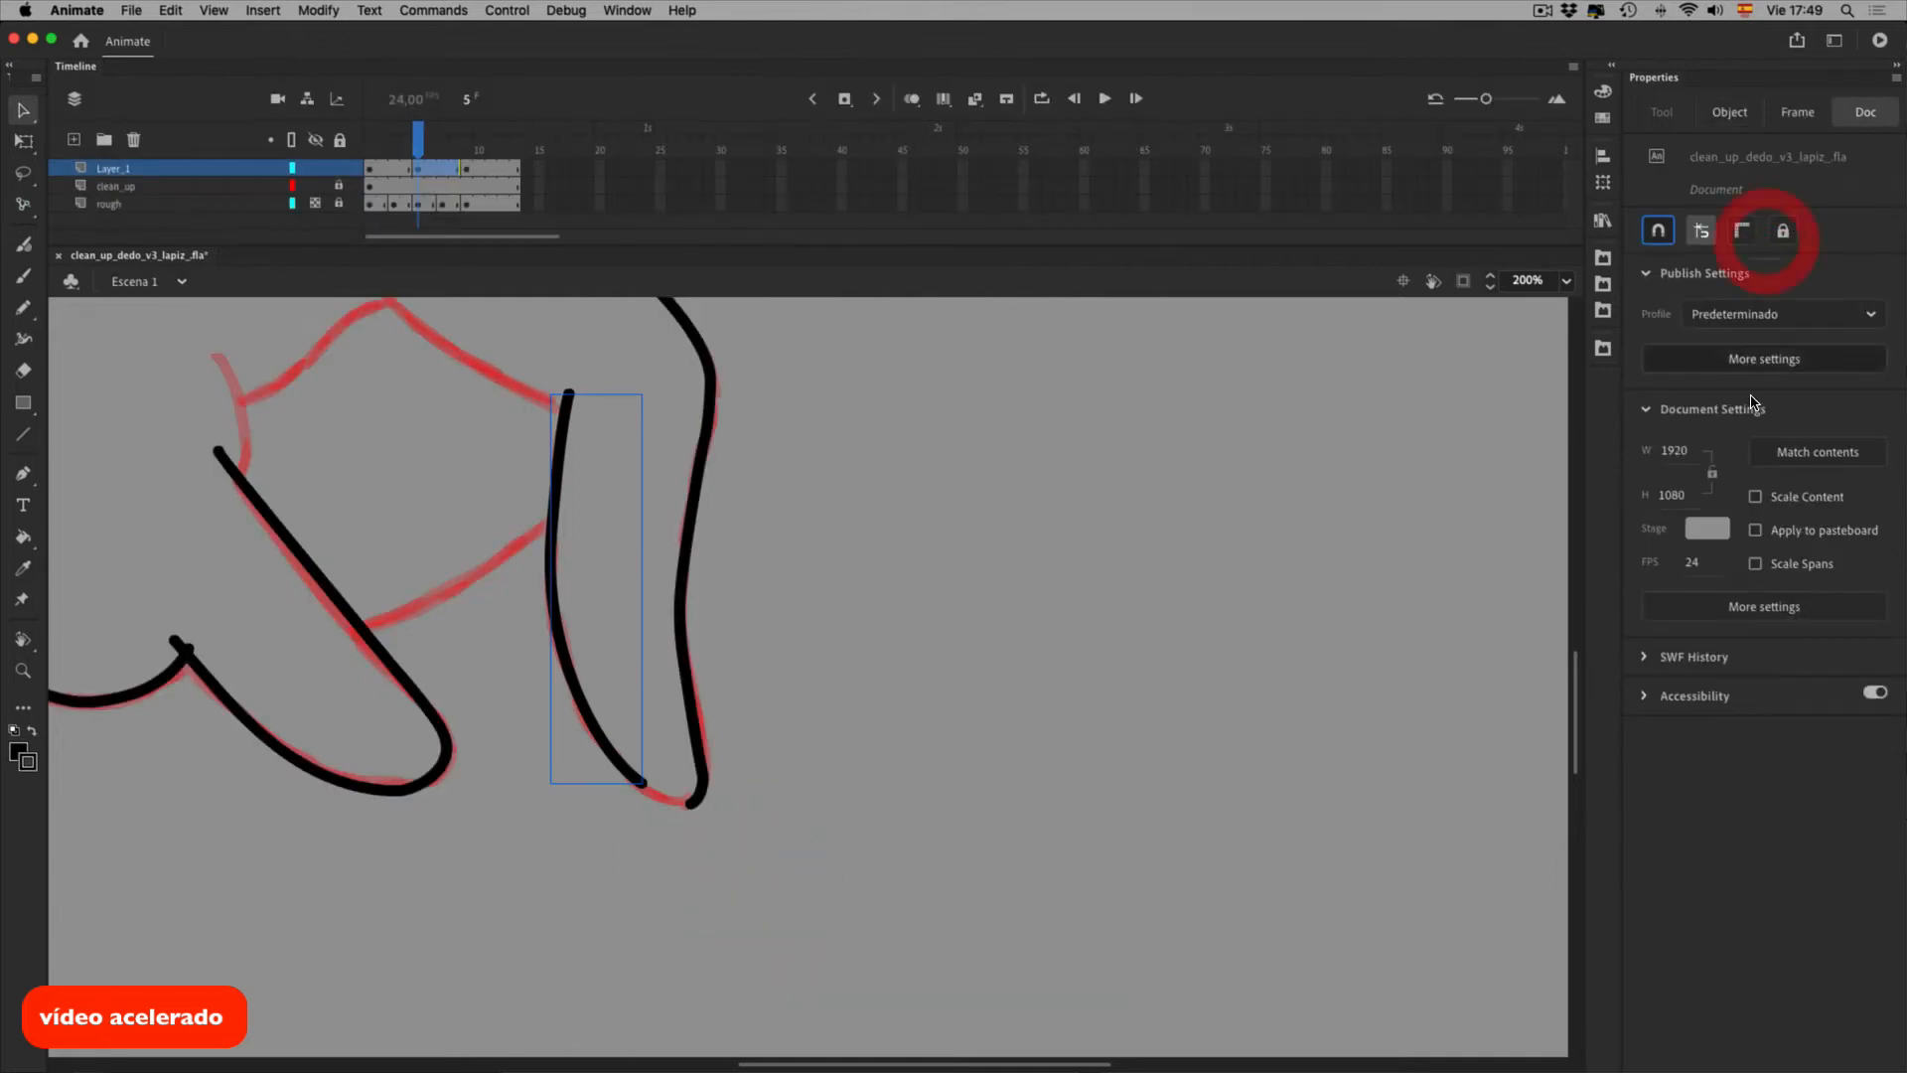
click(736, 828)
mouse_move(642, 784)
mouse_down()
mouse_move(690, 802)
mouse_move(651, 809)
mouse_move(690, 803)
mouse_up()
click(702, 864)
click(1658, 230)
mouse_move(616, 751)
mouse_down()
mouse_move(616, 767)
mouse_move(584, 714)
mouse_up()
Pencil the knuckle curve over the rough, then show frame 3 with onion skinning
drag(882, 602, 963, 779)
key(shift+y)
drag(474, 486, 678, 628)
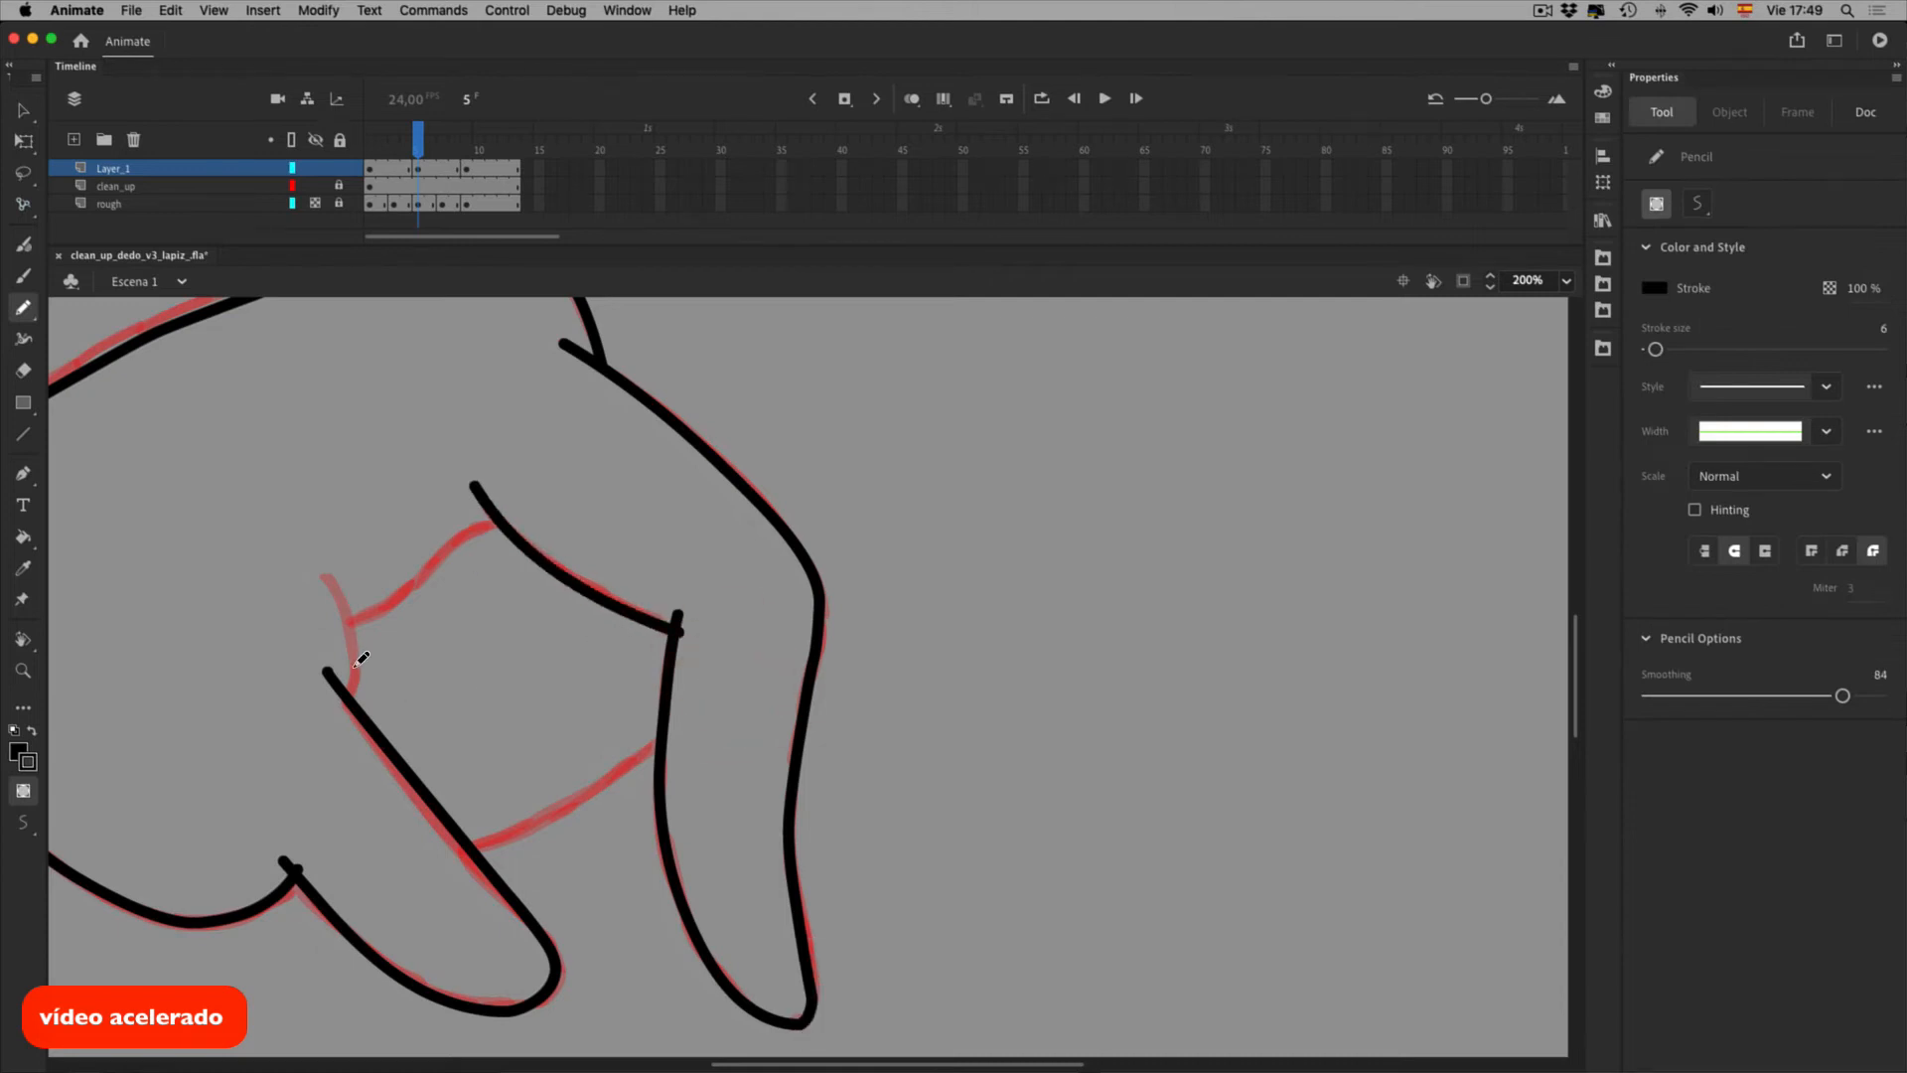
drag(417, 576, 534, 517)
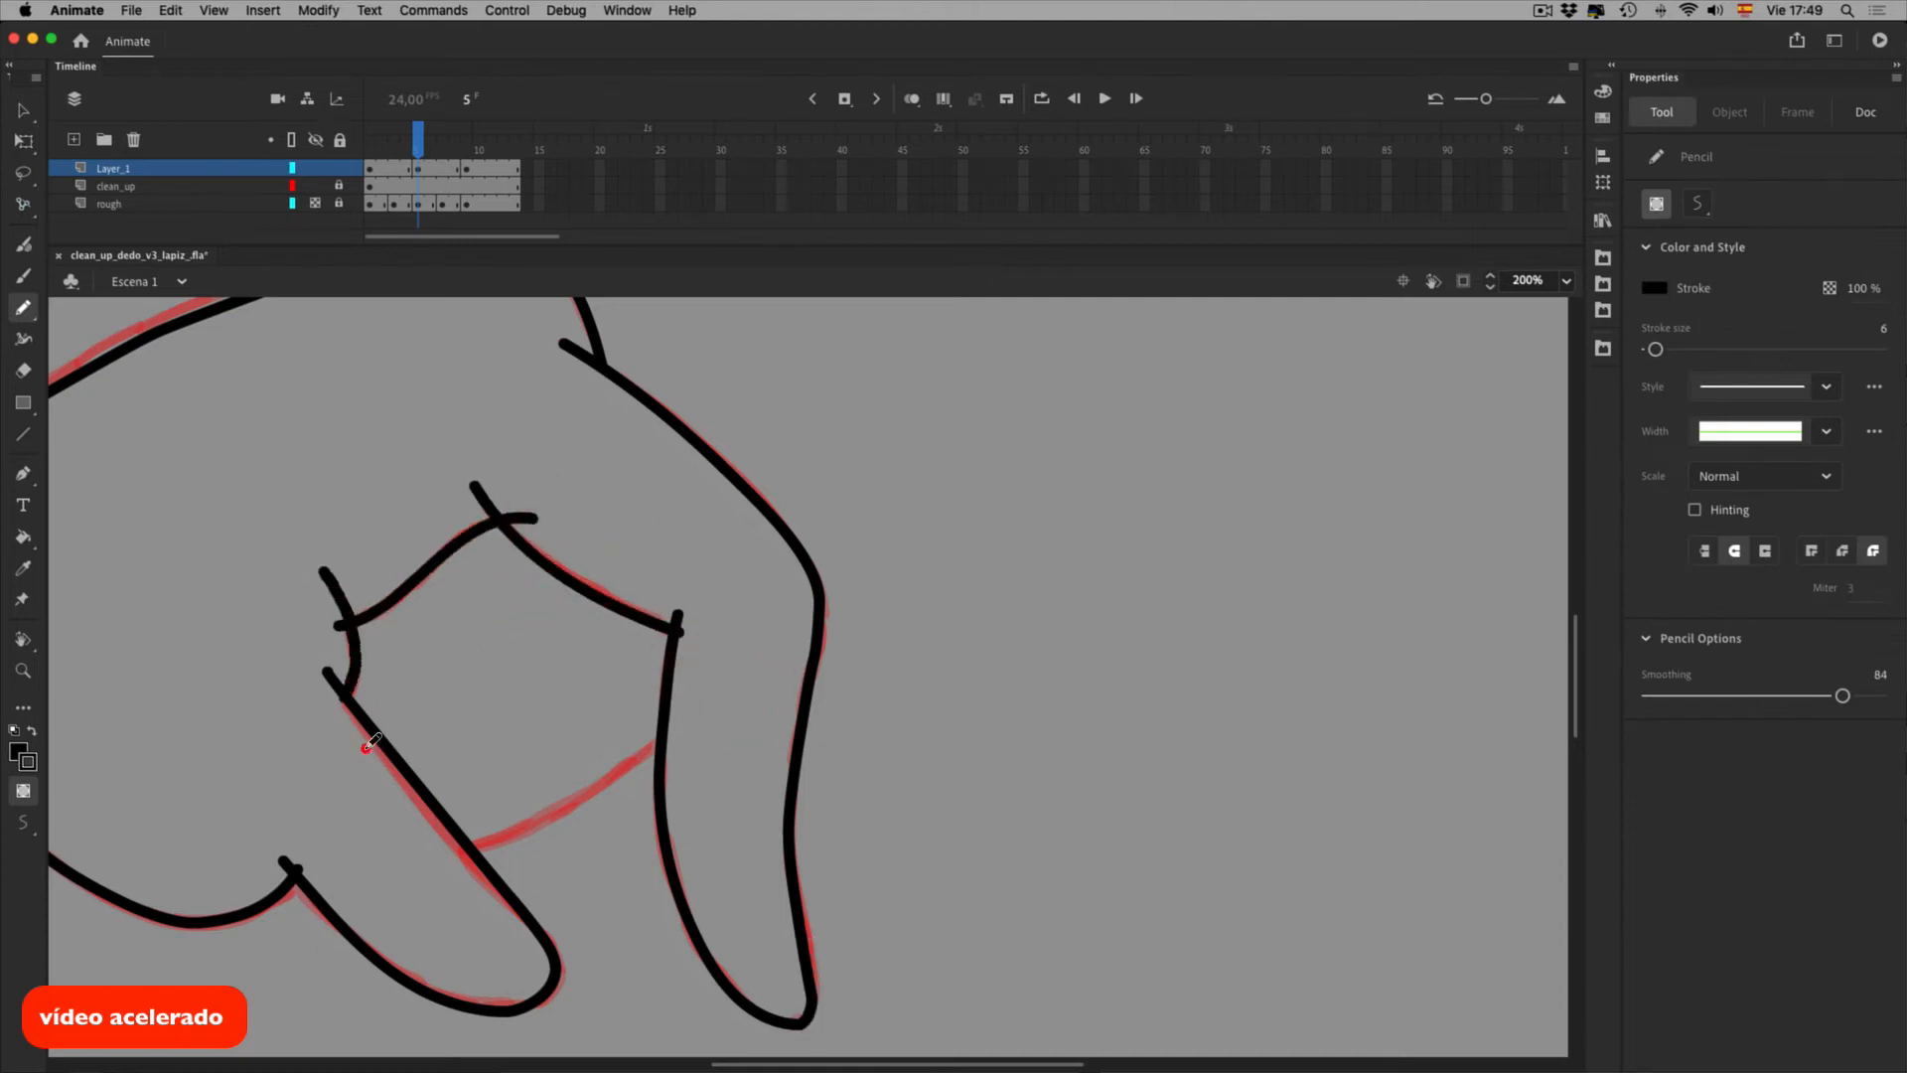
drag(589, 868, 728, 772)
mouse_move(951, 583)
mouse_down()
mouse_move(1166, 665)
mouse_move(1194, 601)
mouse_up()
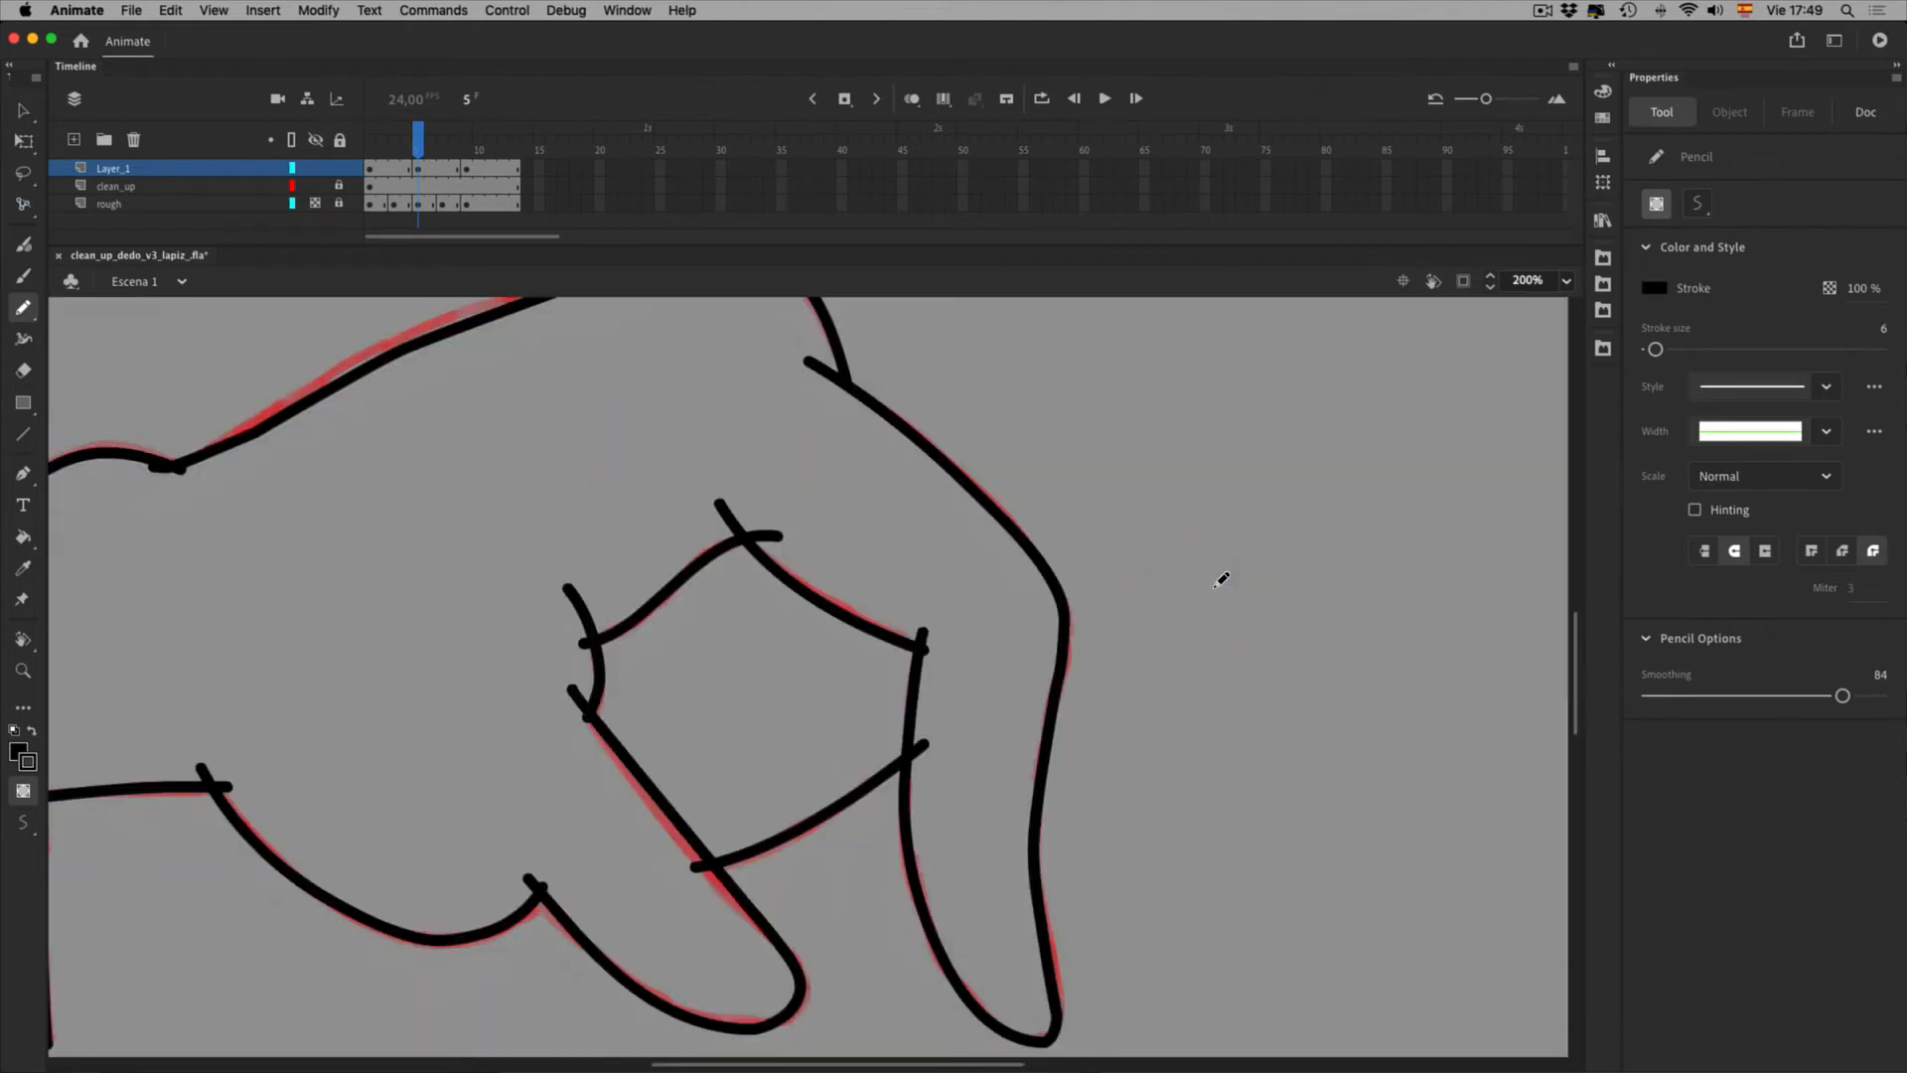
click(416, 175)
click(973, 98)
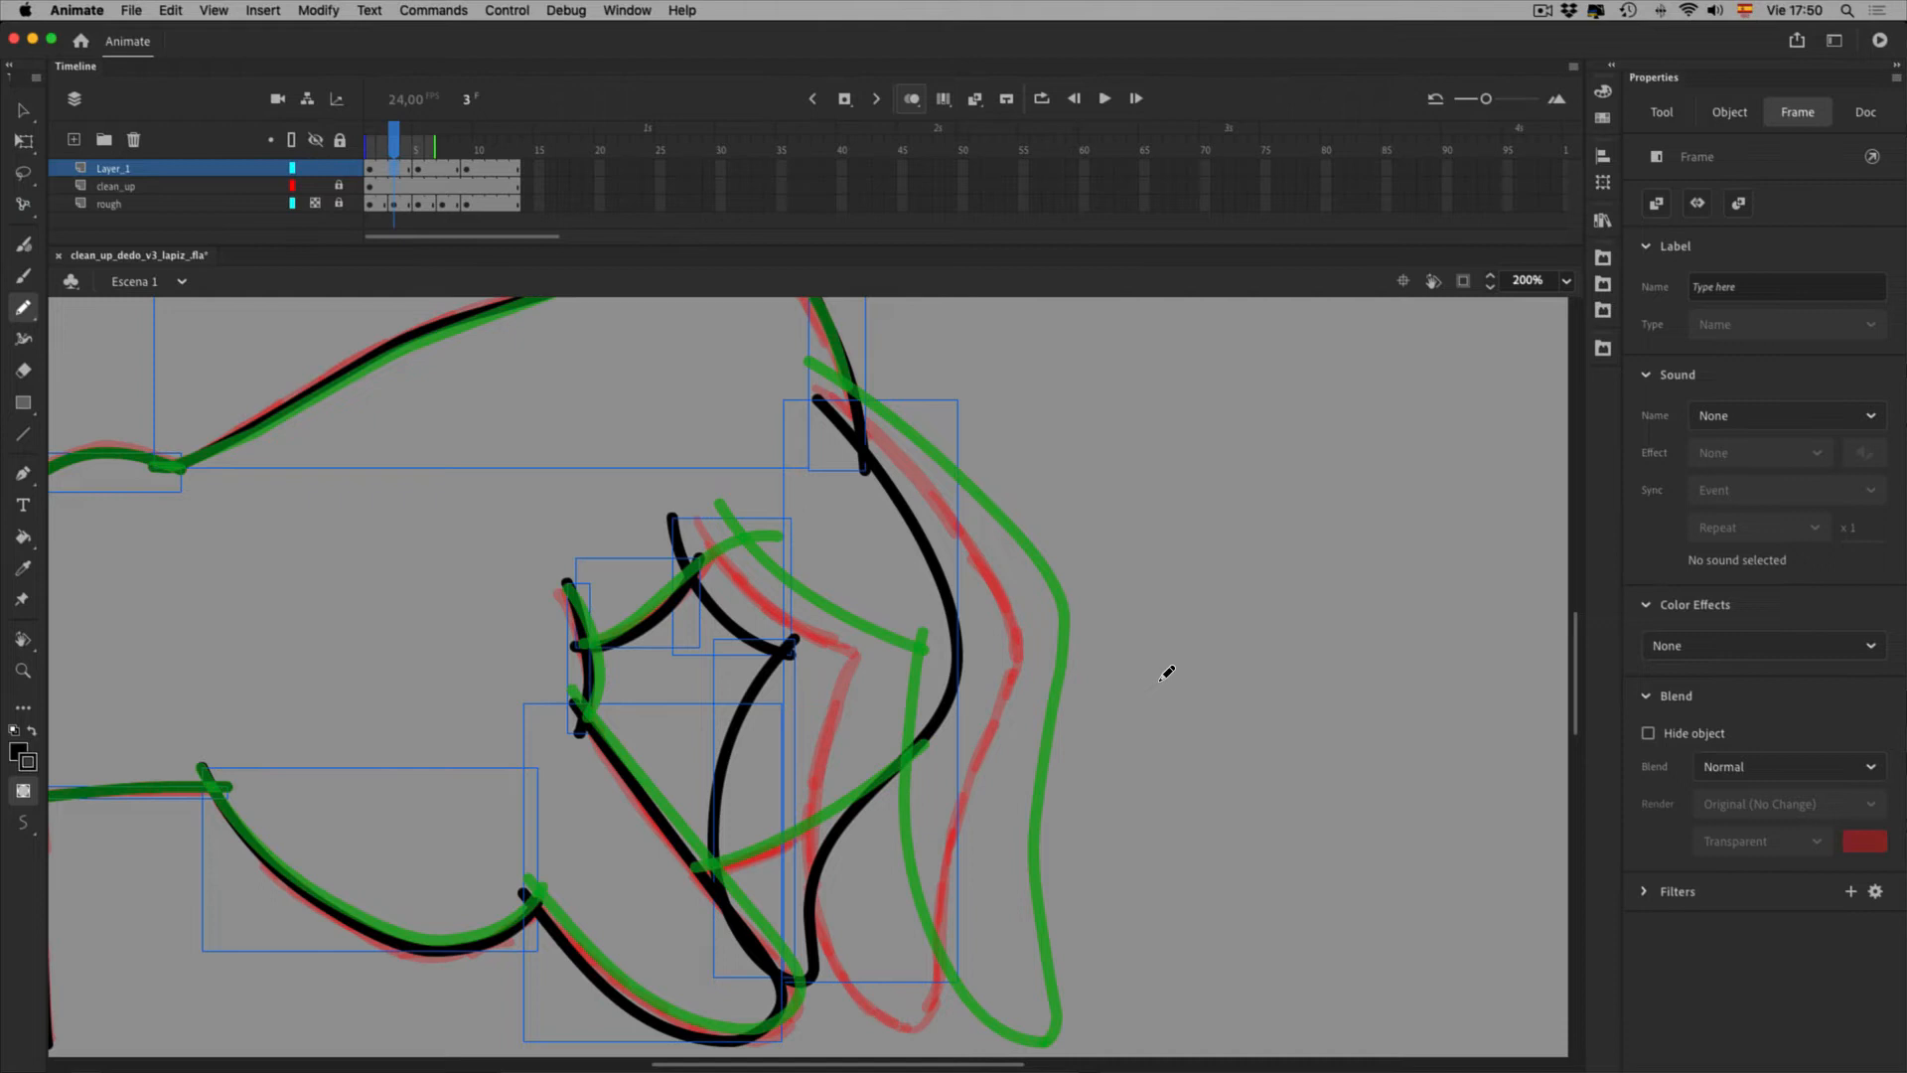
Insert a keyframe on frame 3, hide the red rough layer, and check frames 1 and 5
key(F6)
drag(1200, 661, 1259, 536)
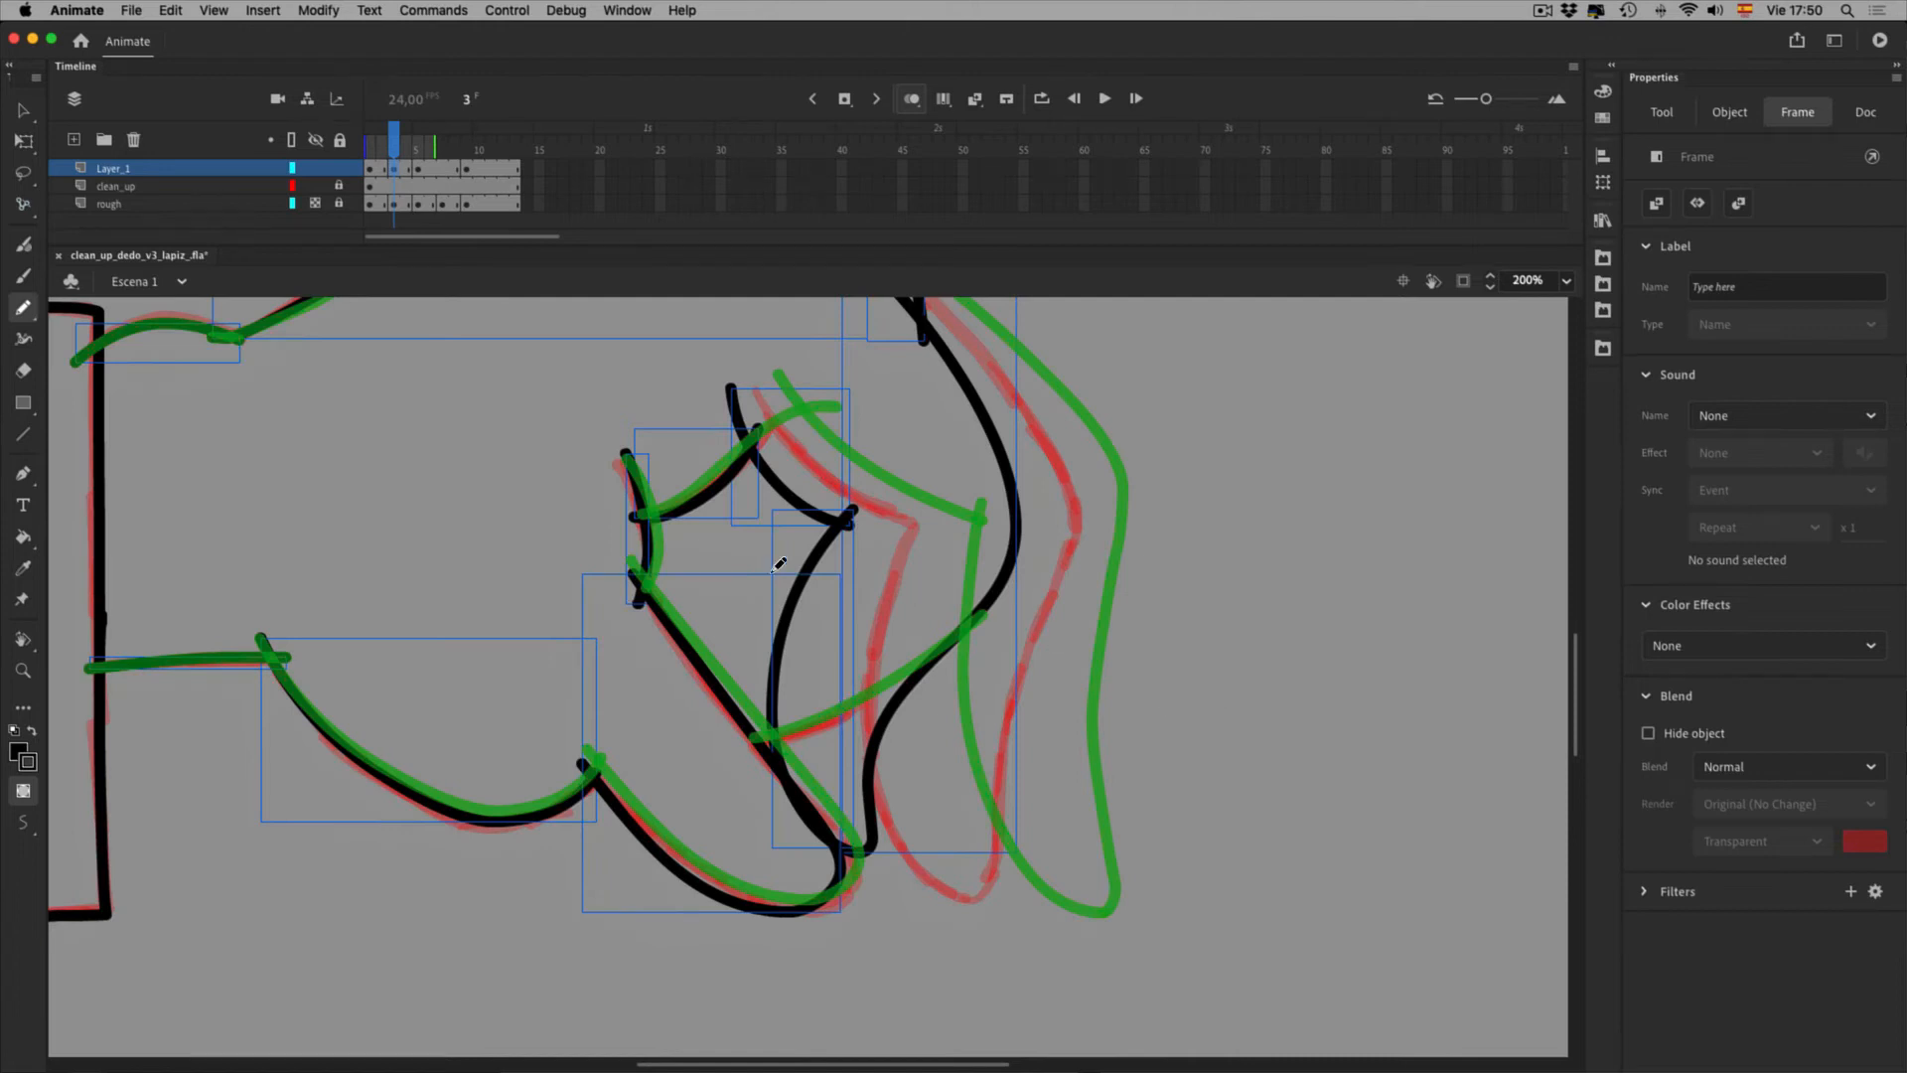
click(315, 204)
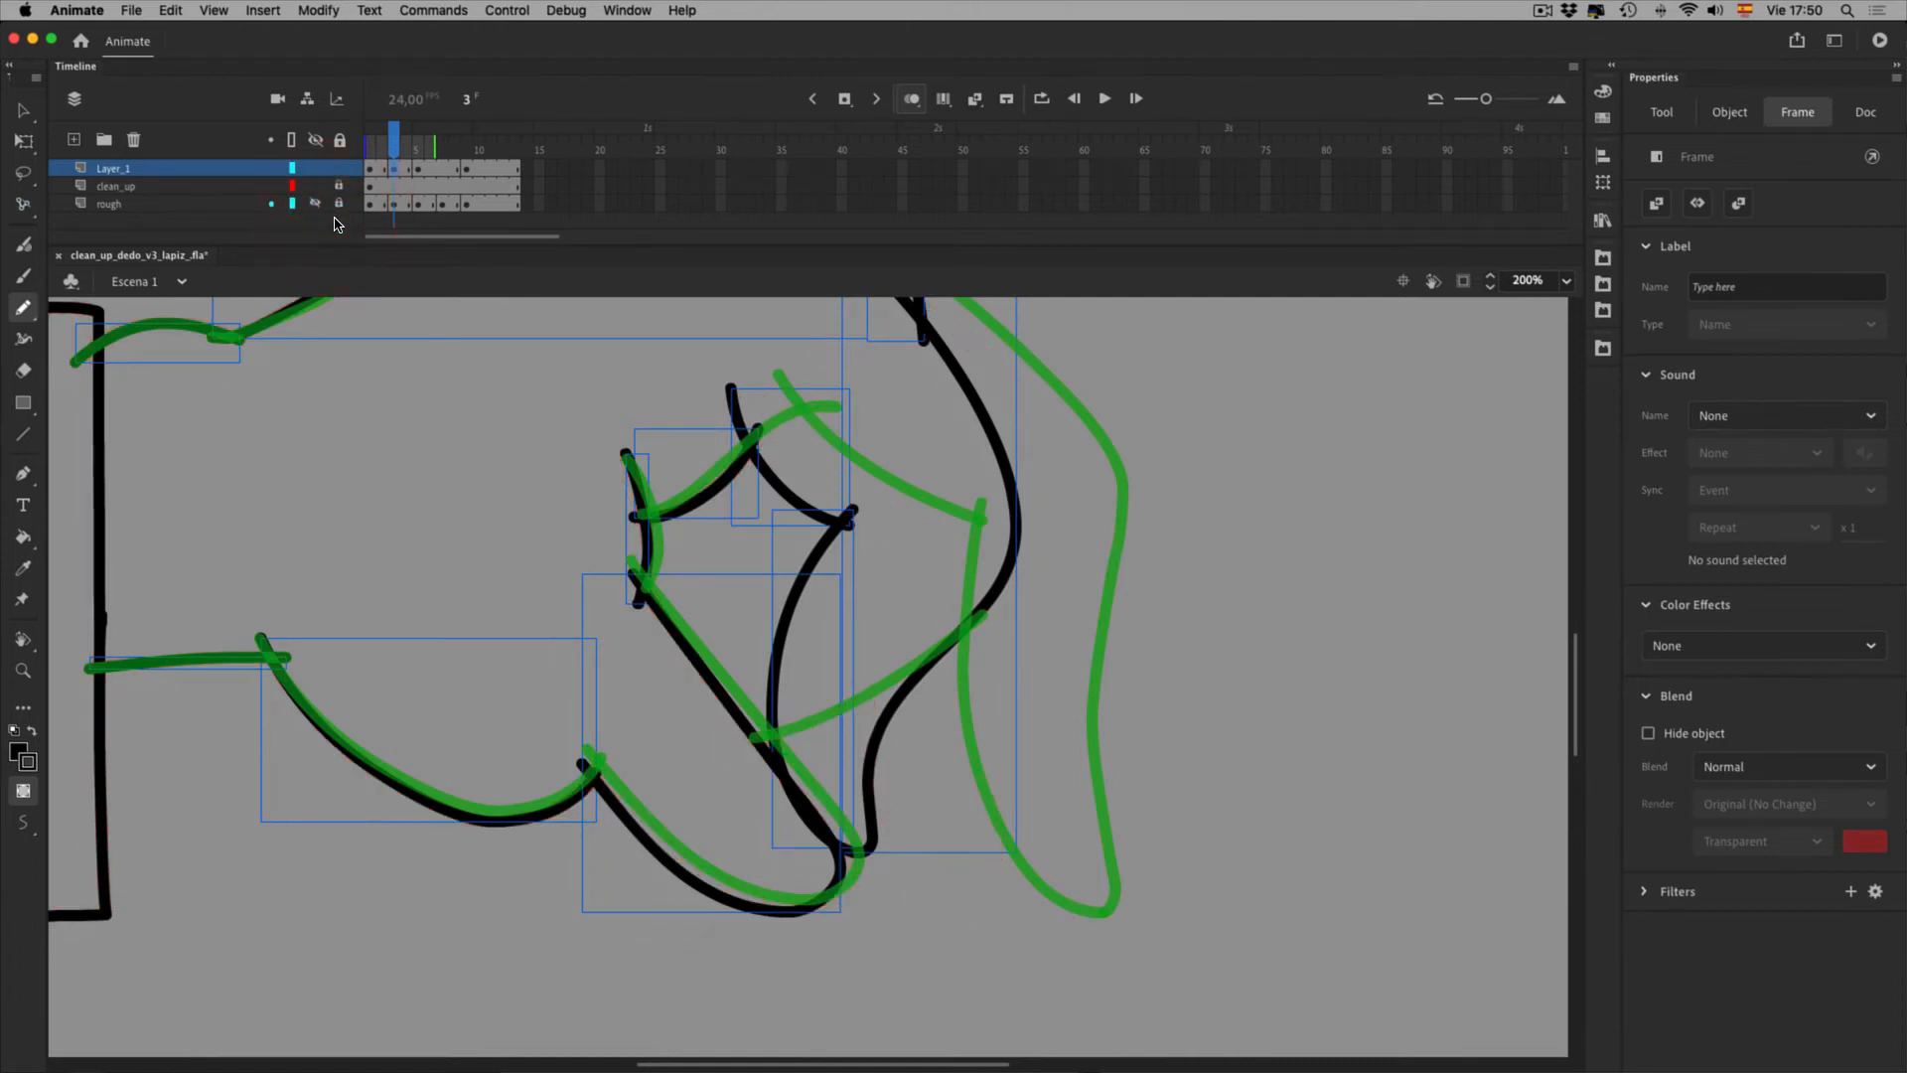
click(625, 1054)
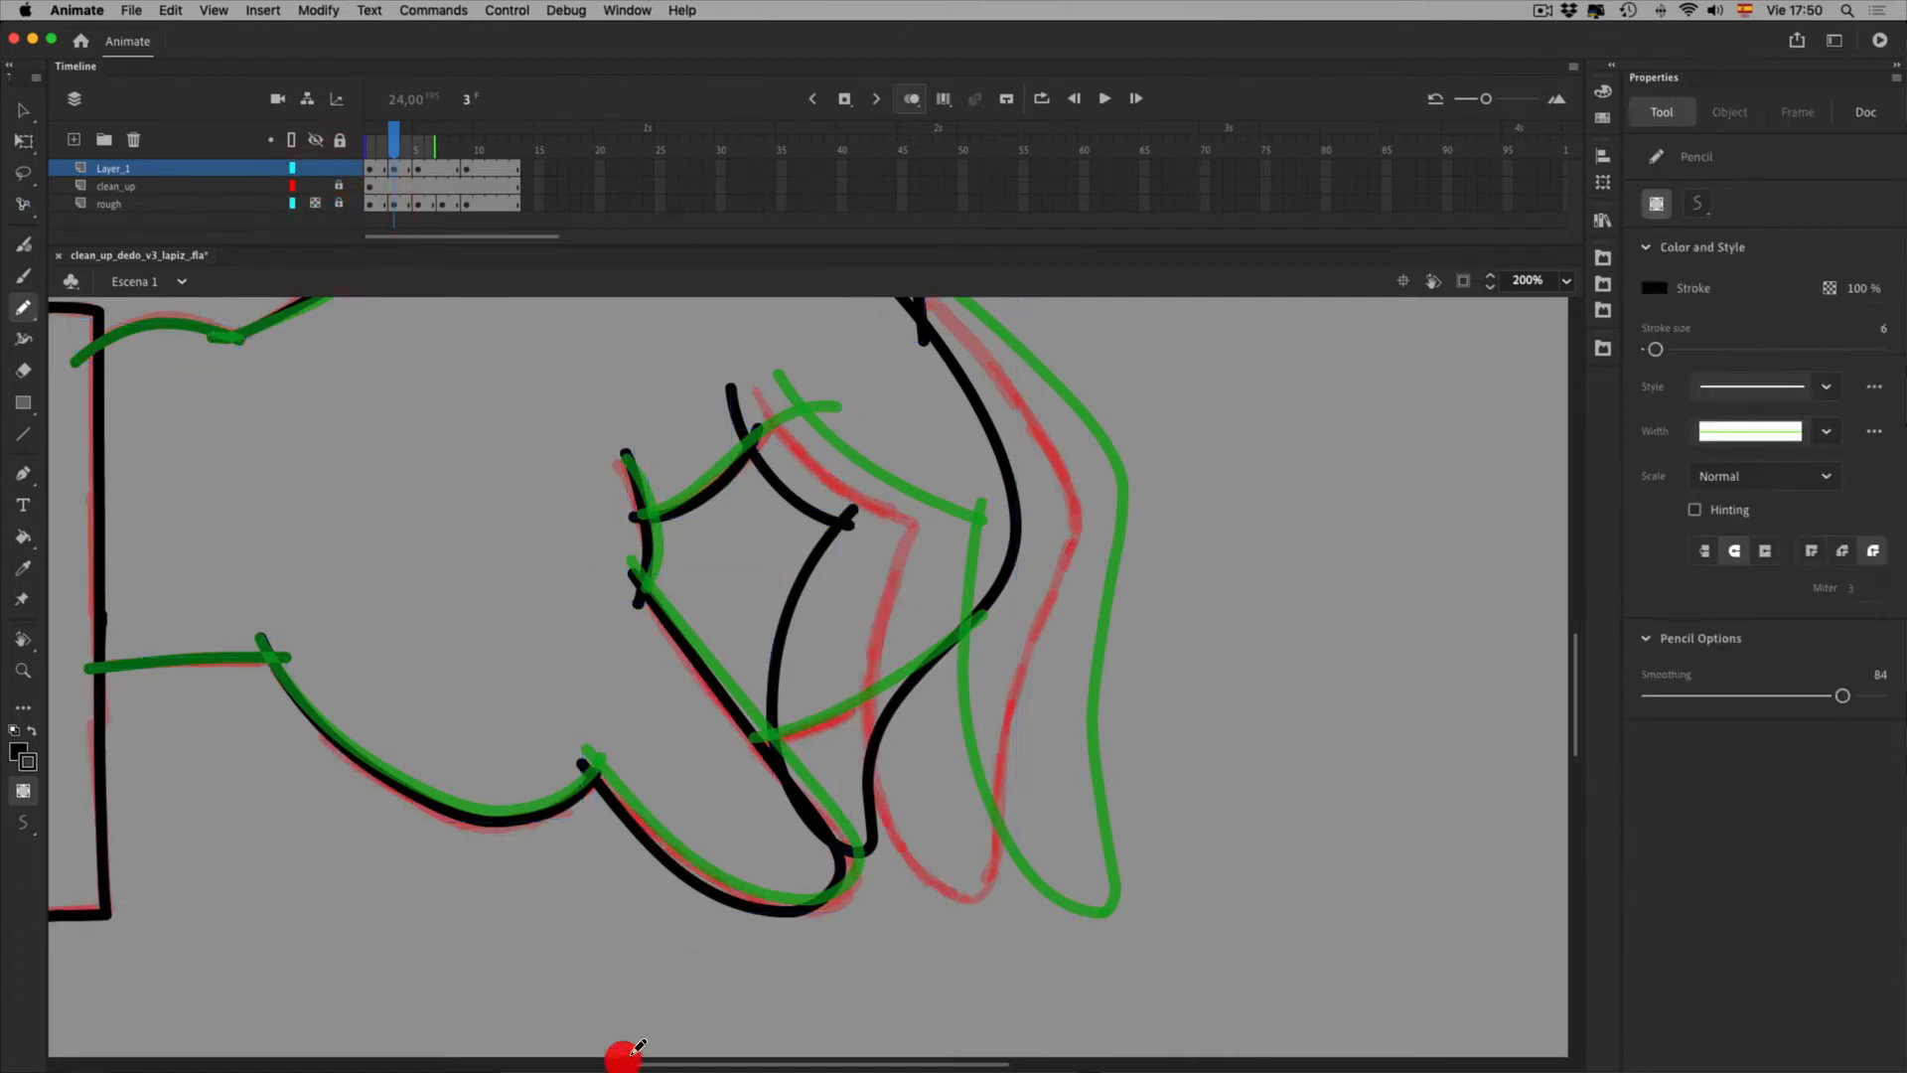
click(405, 185)
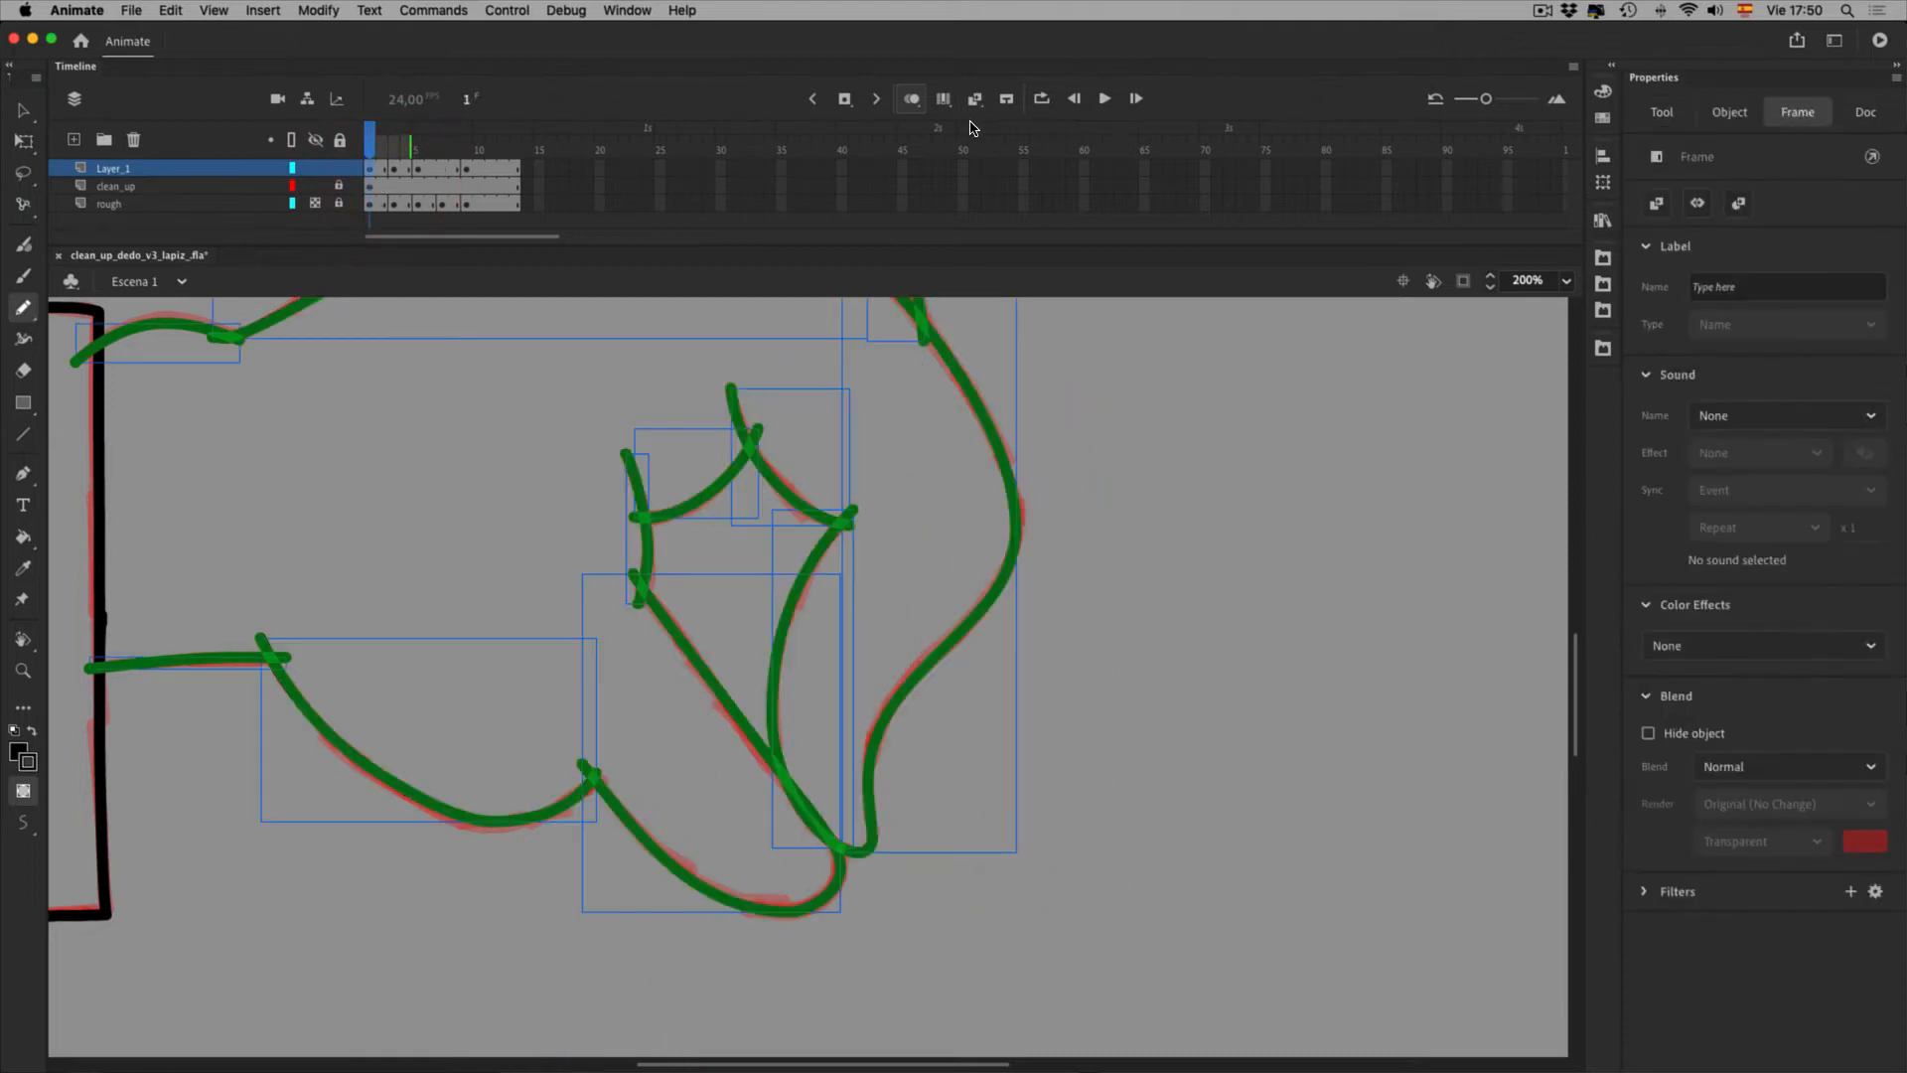
click(415, 182)
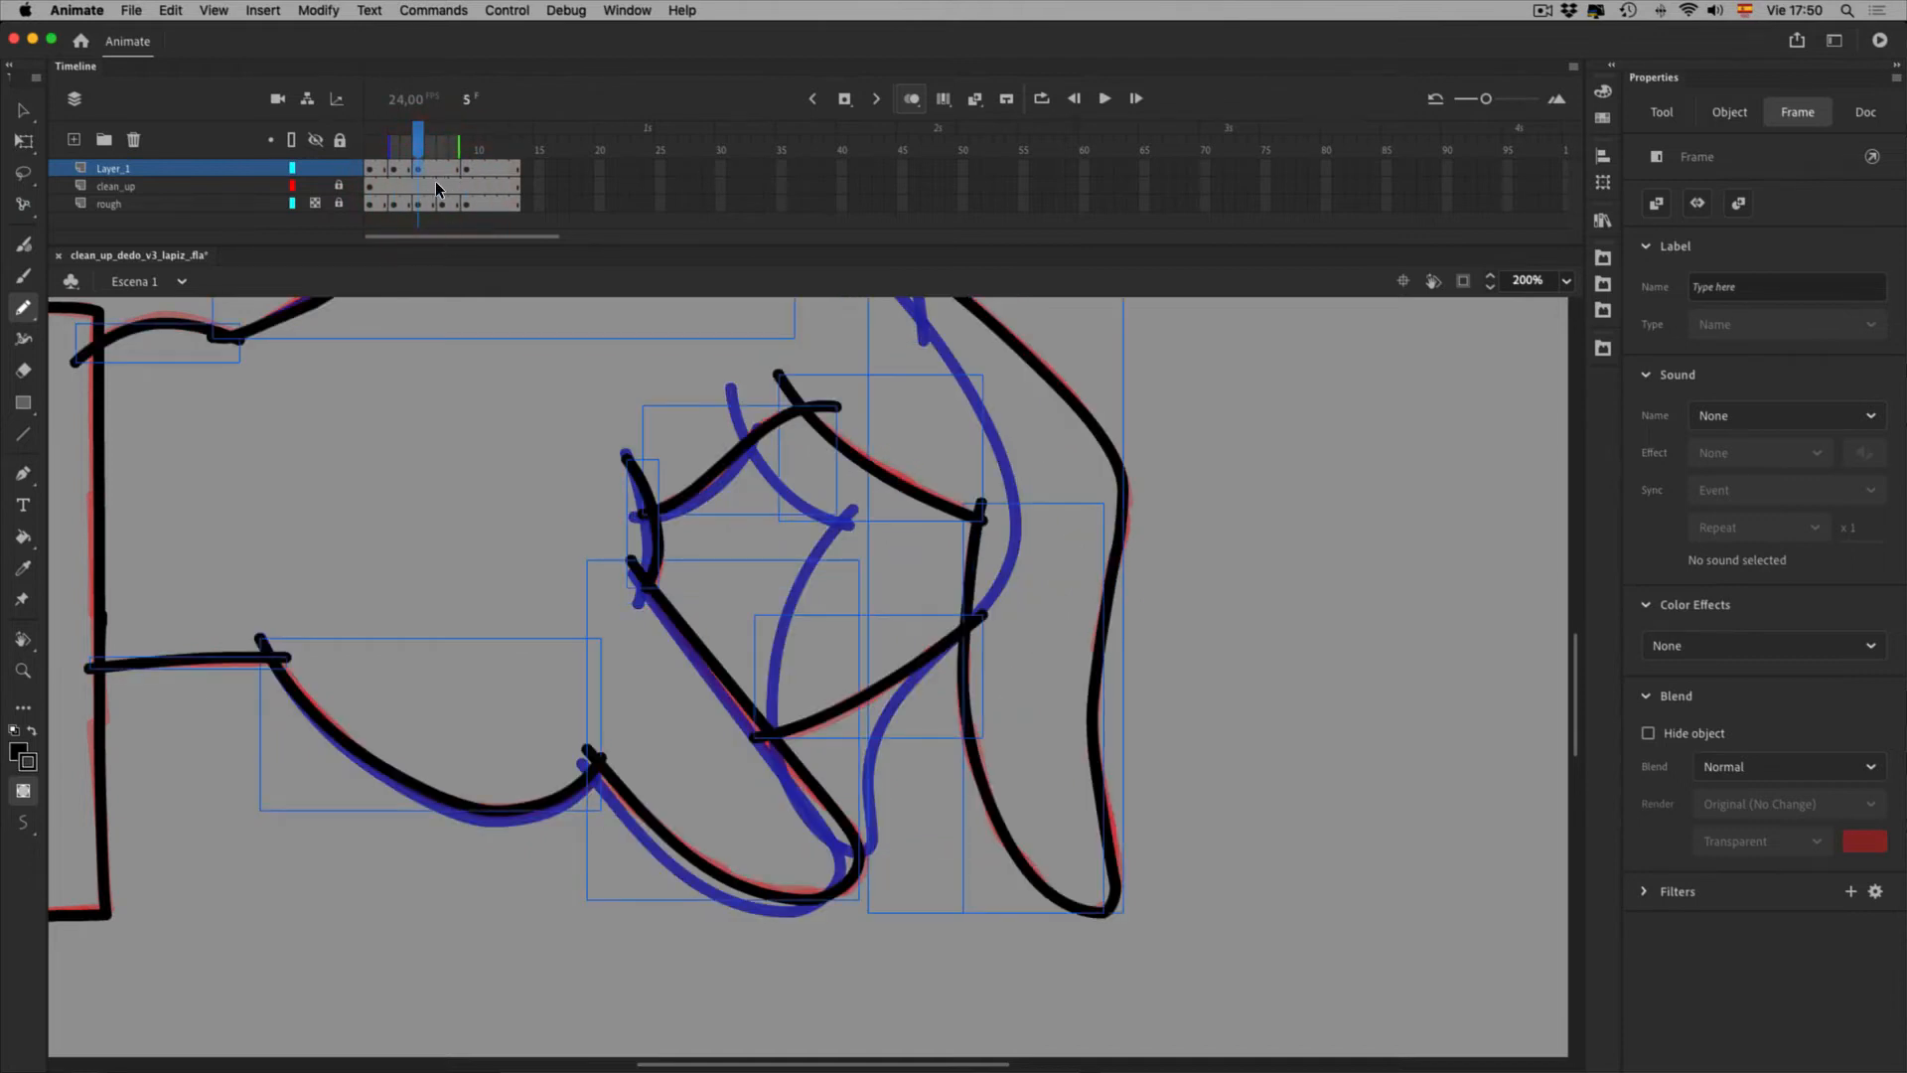
click(1067, 908)
Marquee-delete several black strokes on frame 5, then undo the deletion
key(space)
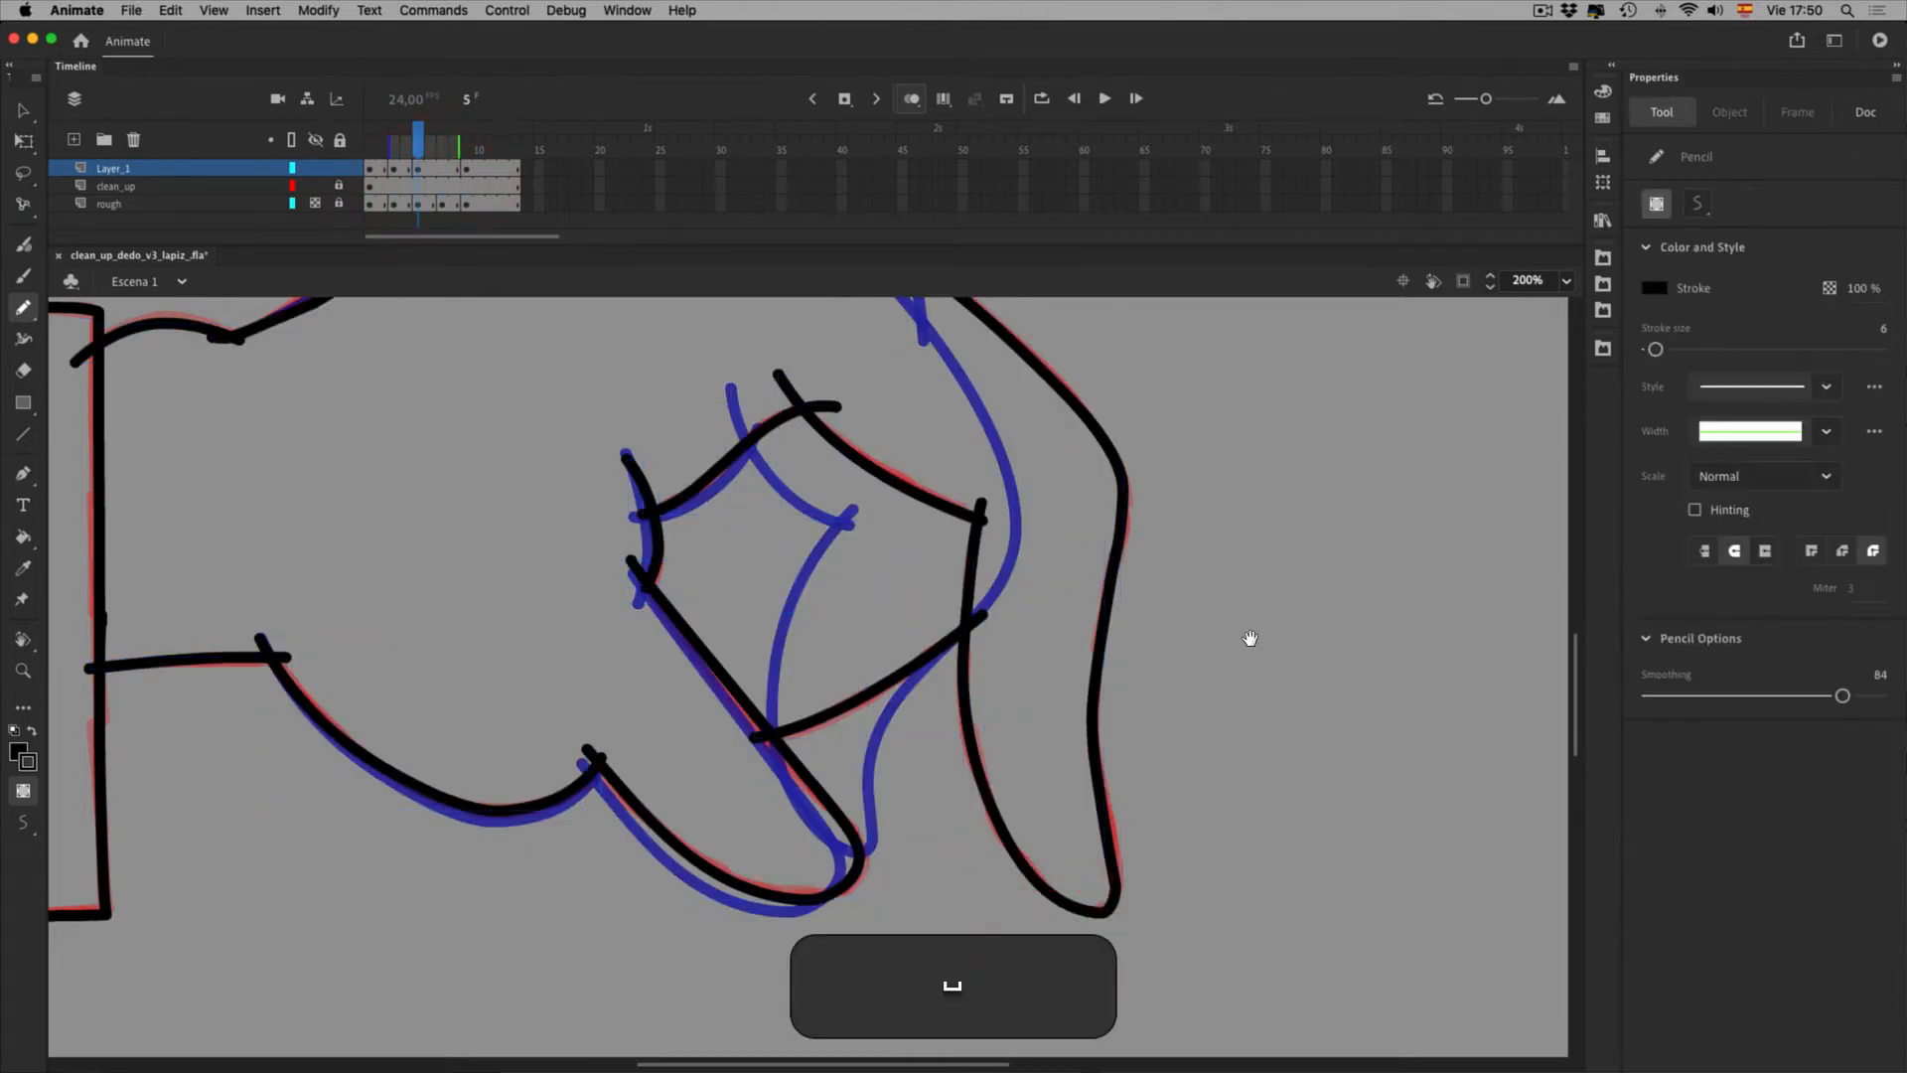
drag(1247, 639, 1248, 873)
click(23, 109)
drag(727, 488, 1242, 852)
key(BackSpace)
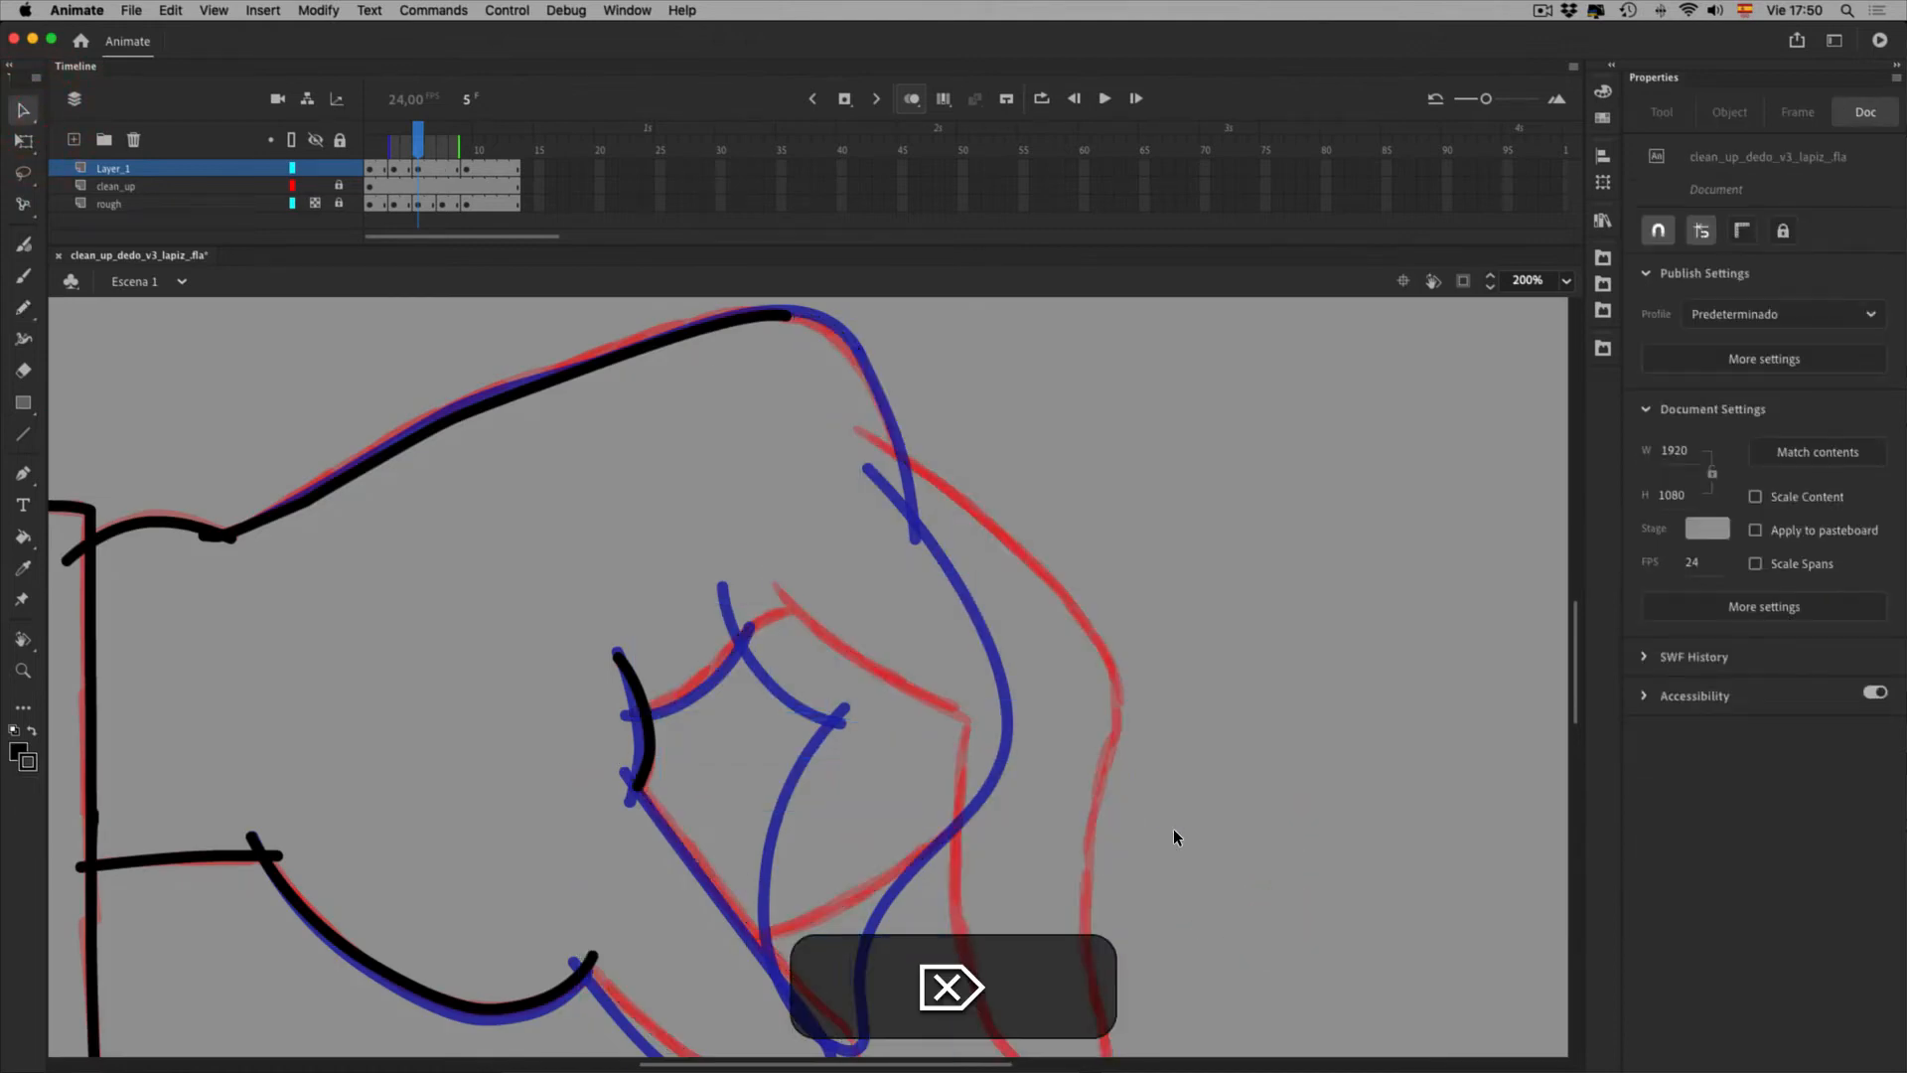
click(693, 756)
key(super+z)
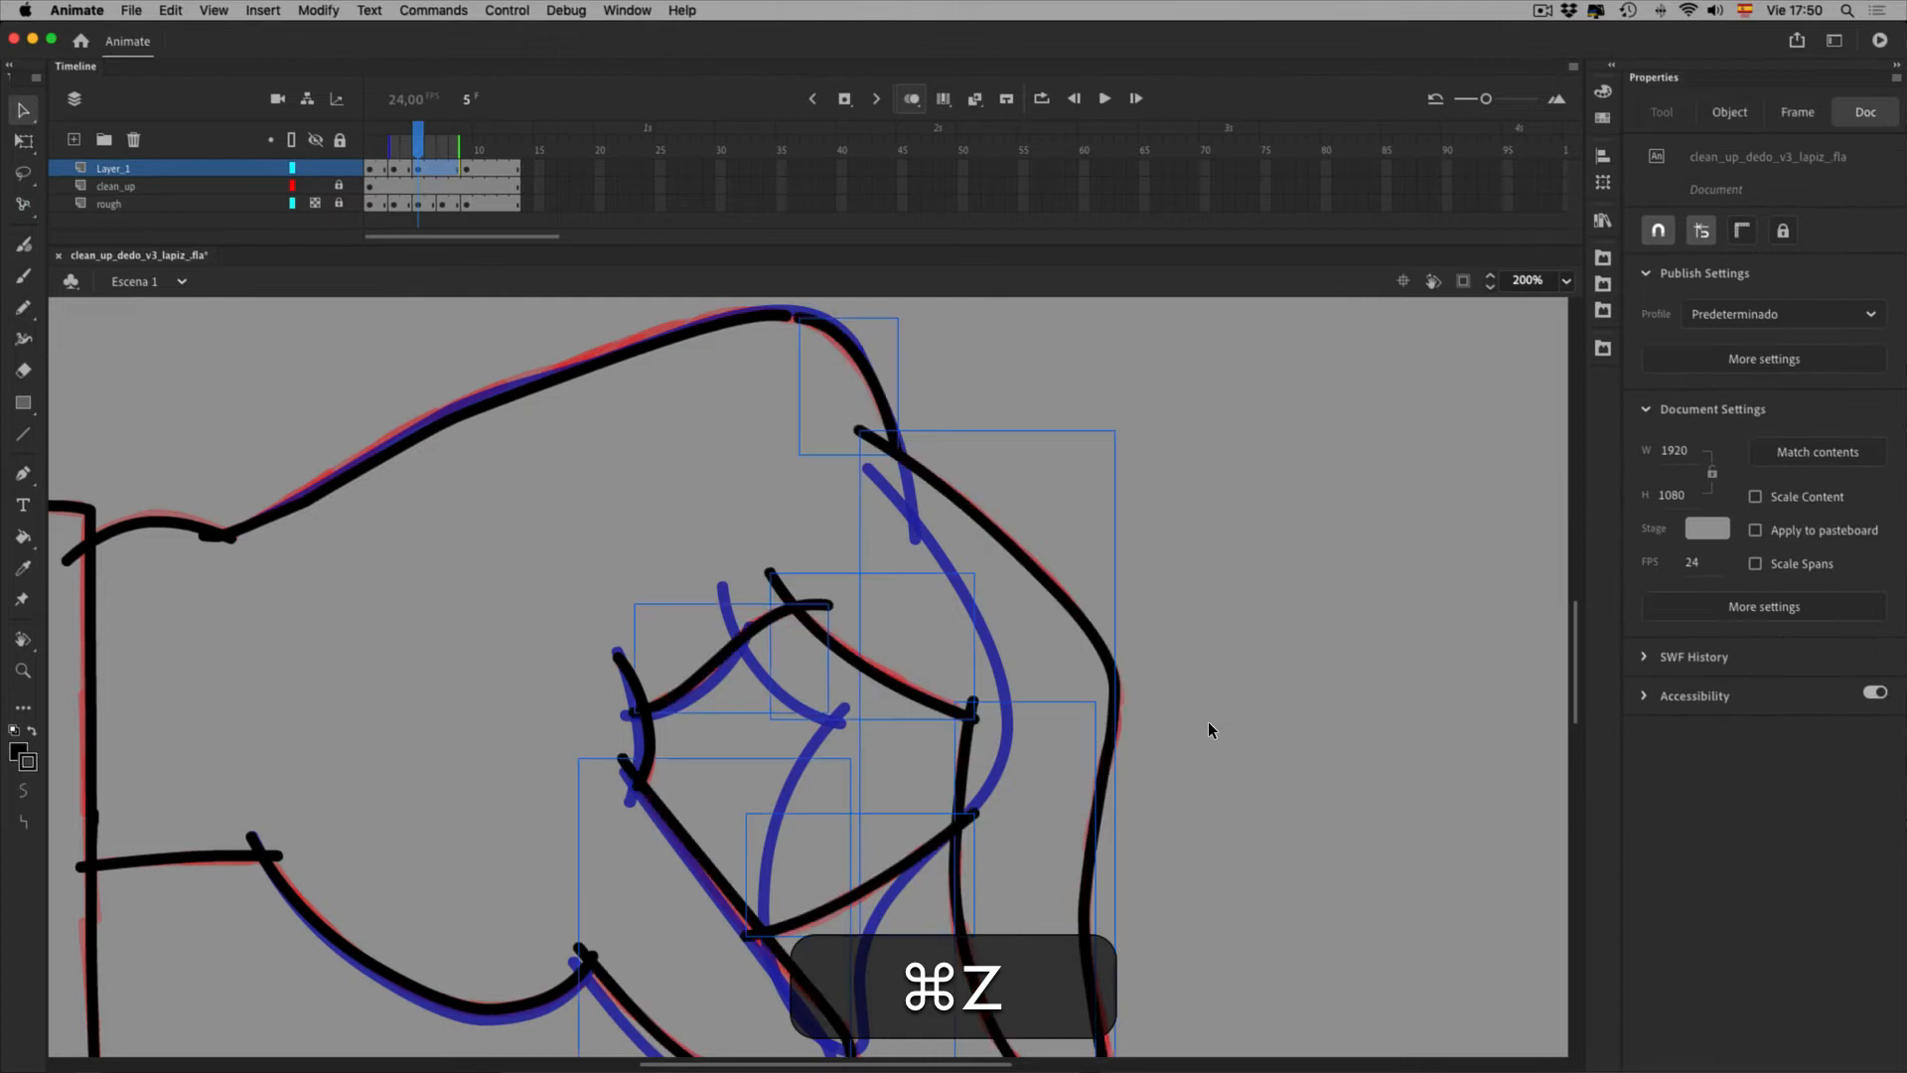
Delete two more strokes, then undo to restore frame 5's line-art
shift+click(715, 889)
shift+click(665, 711)
key(shift+BackSpace)
key(space)
drag(1034, 864, 1114, 455)
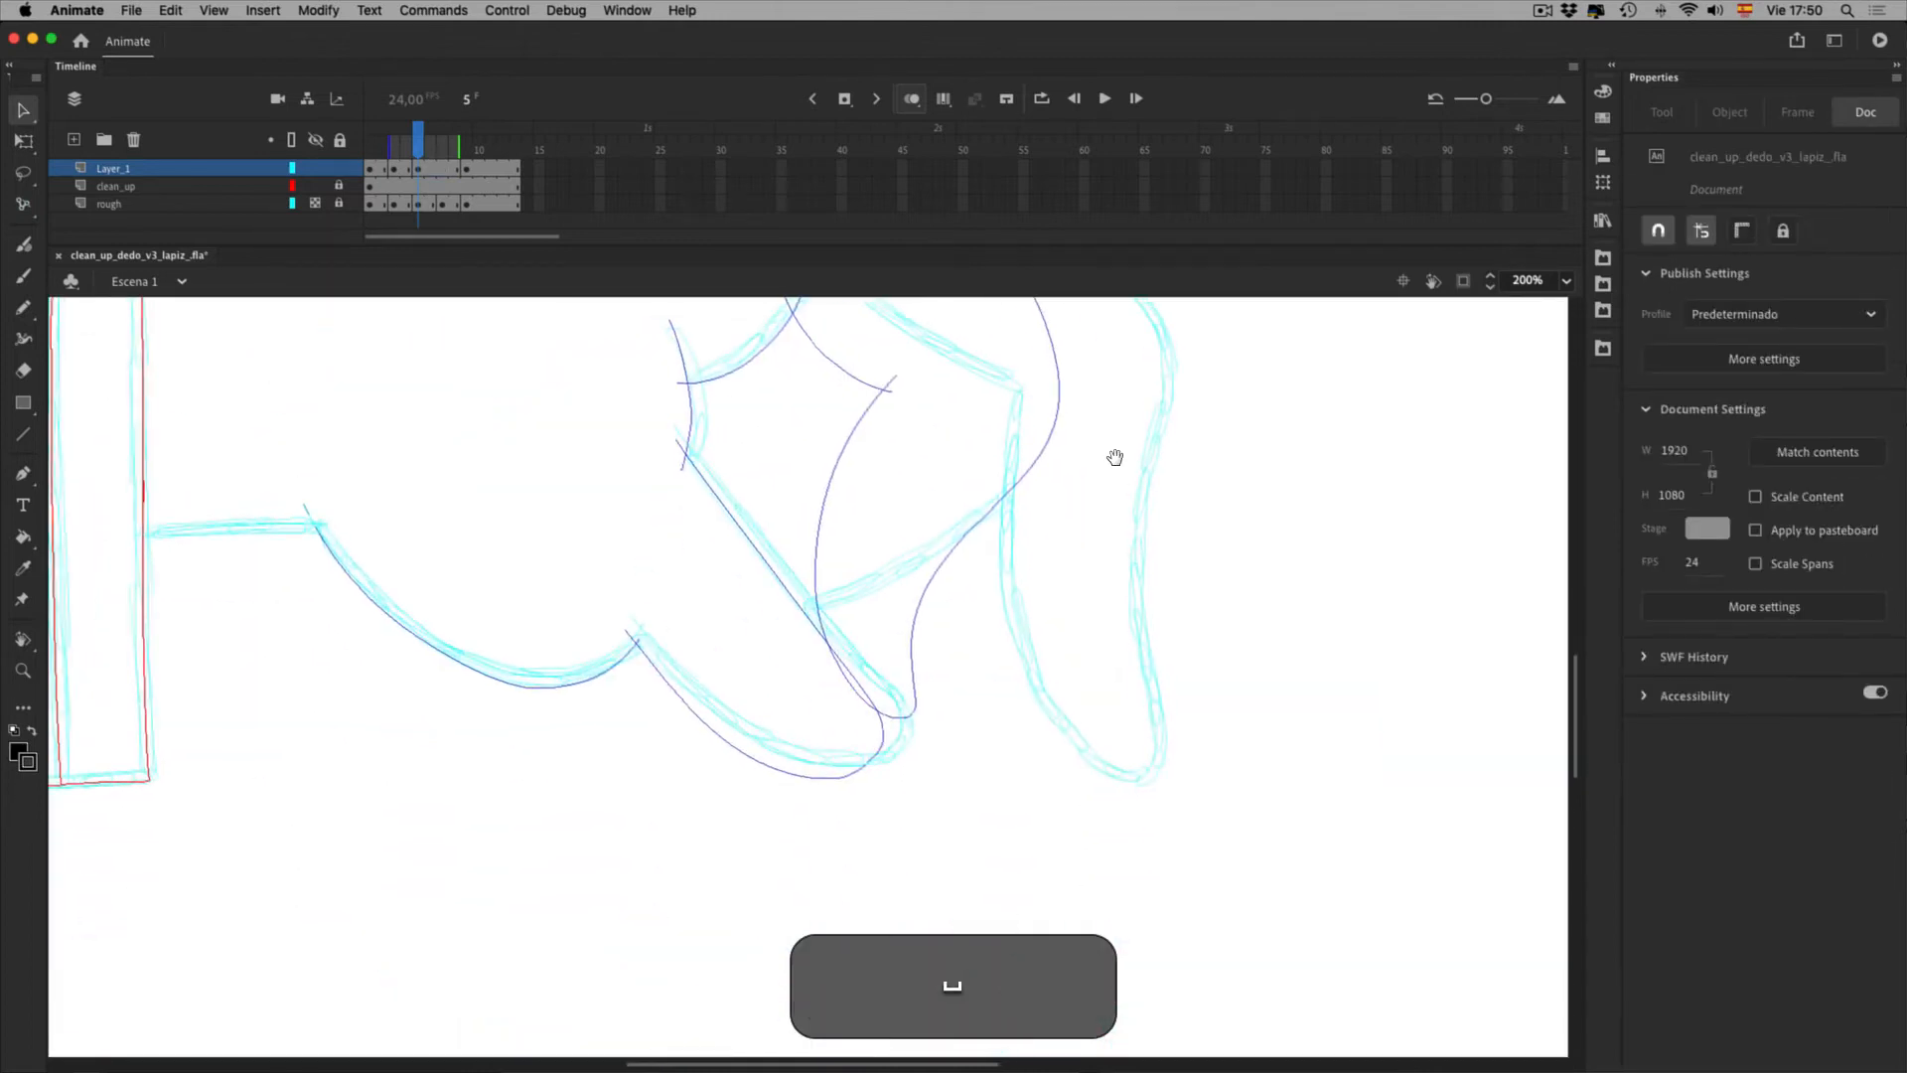
click(892, 752)
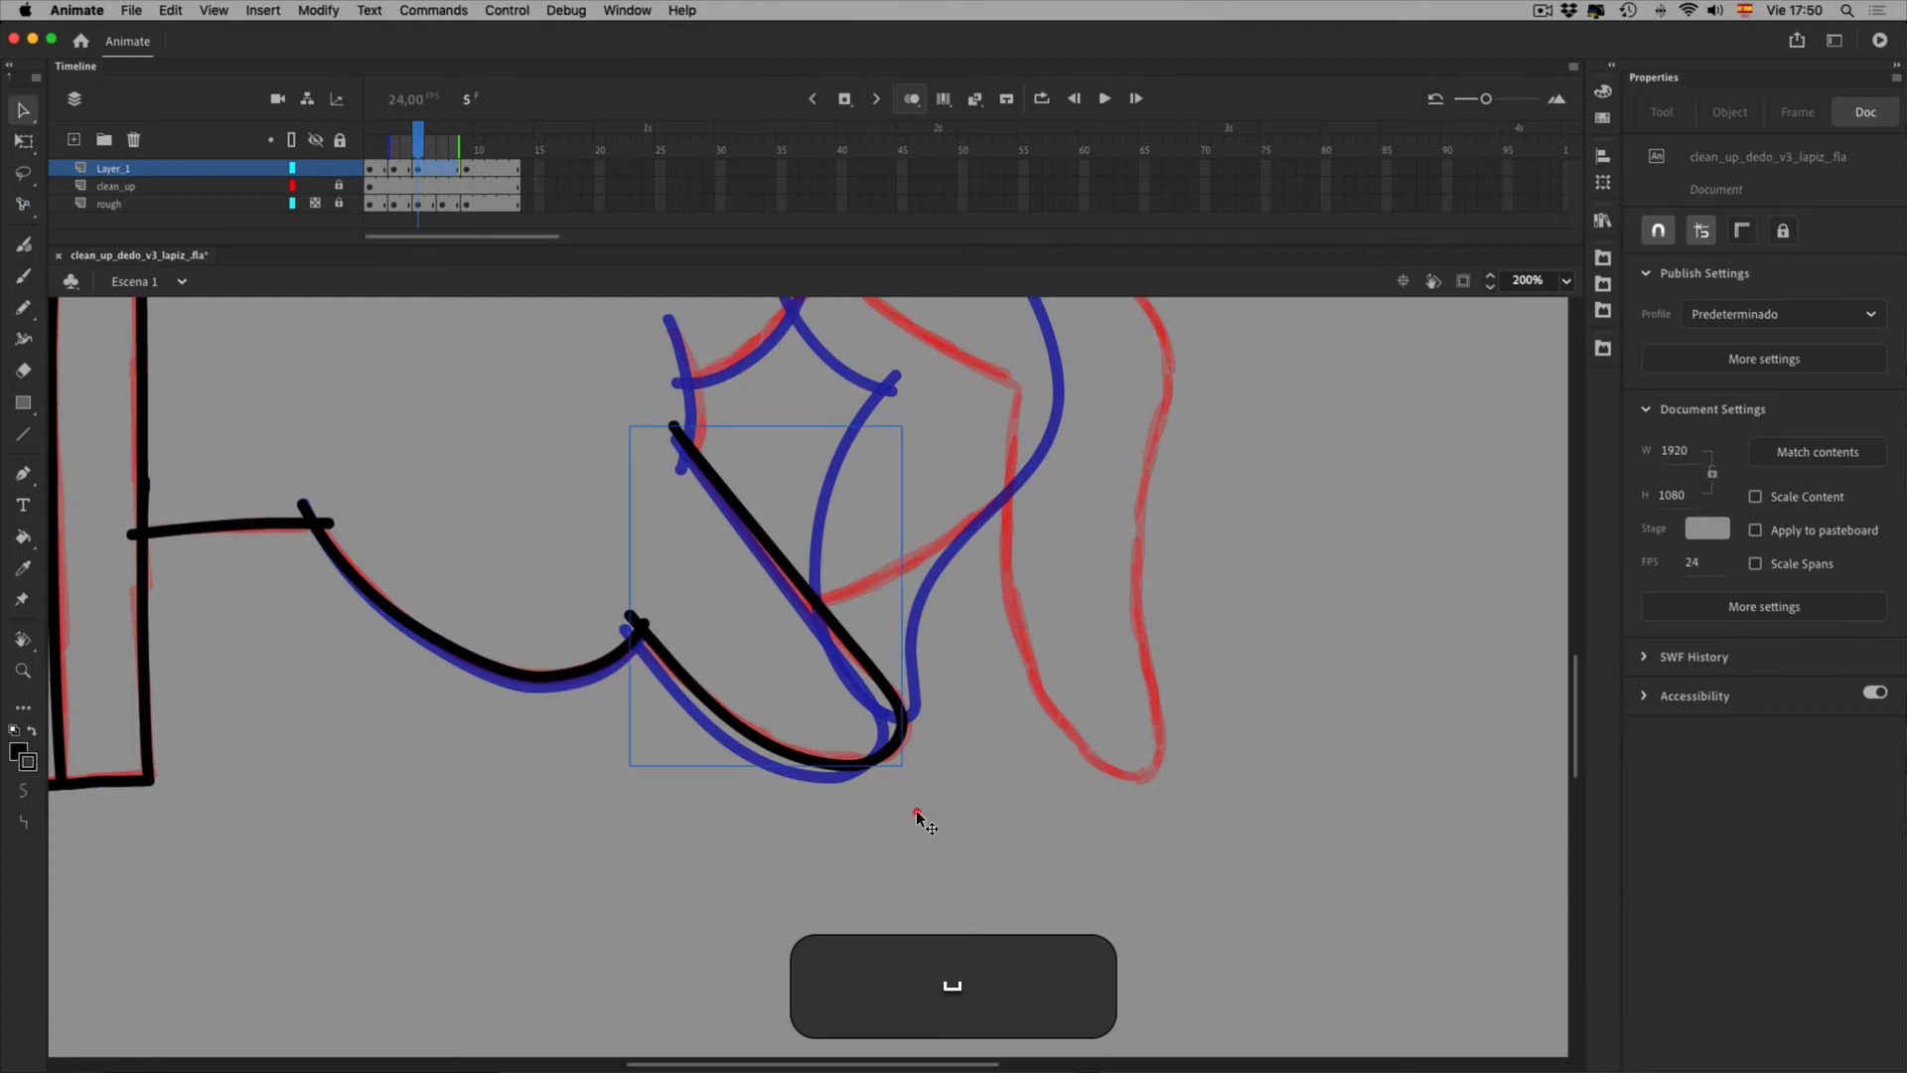
shift+click(603, 713)
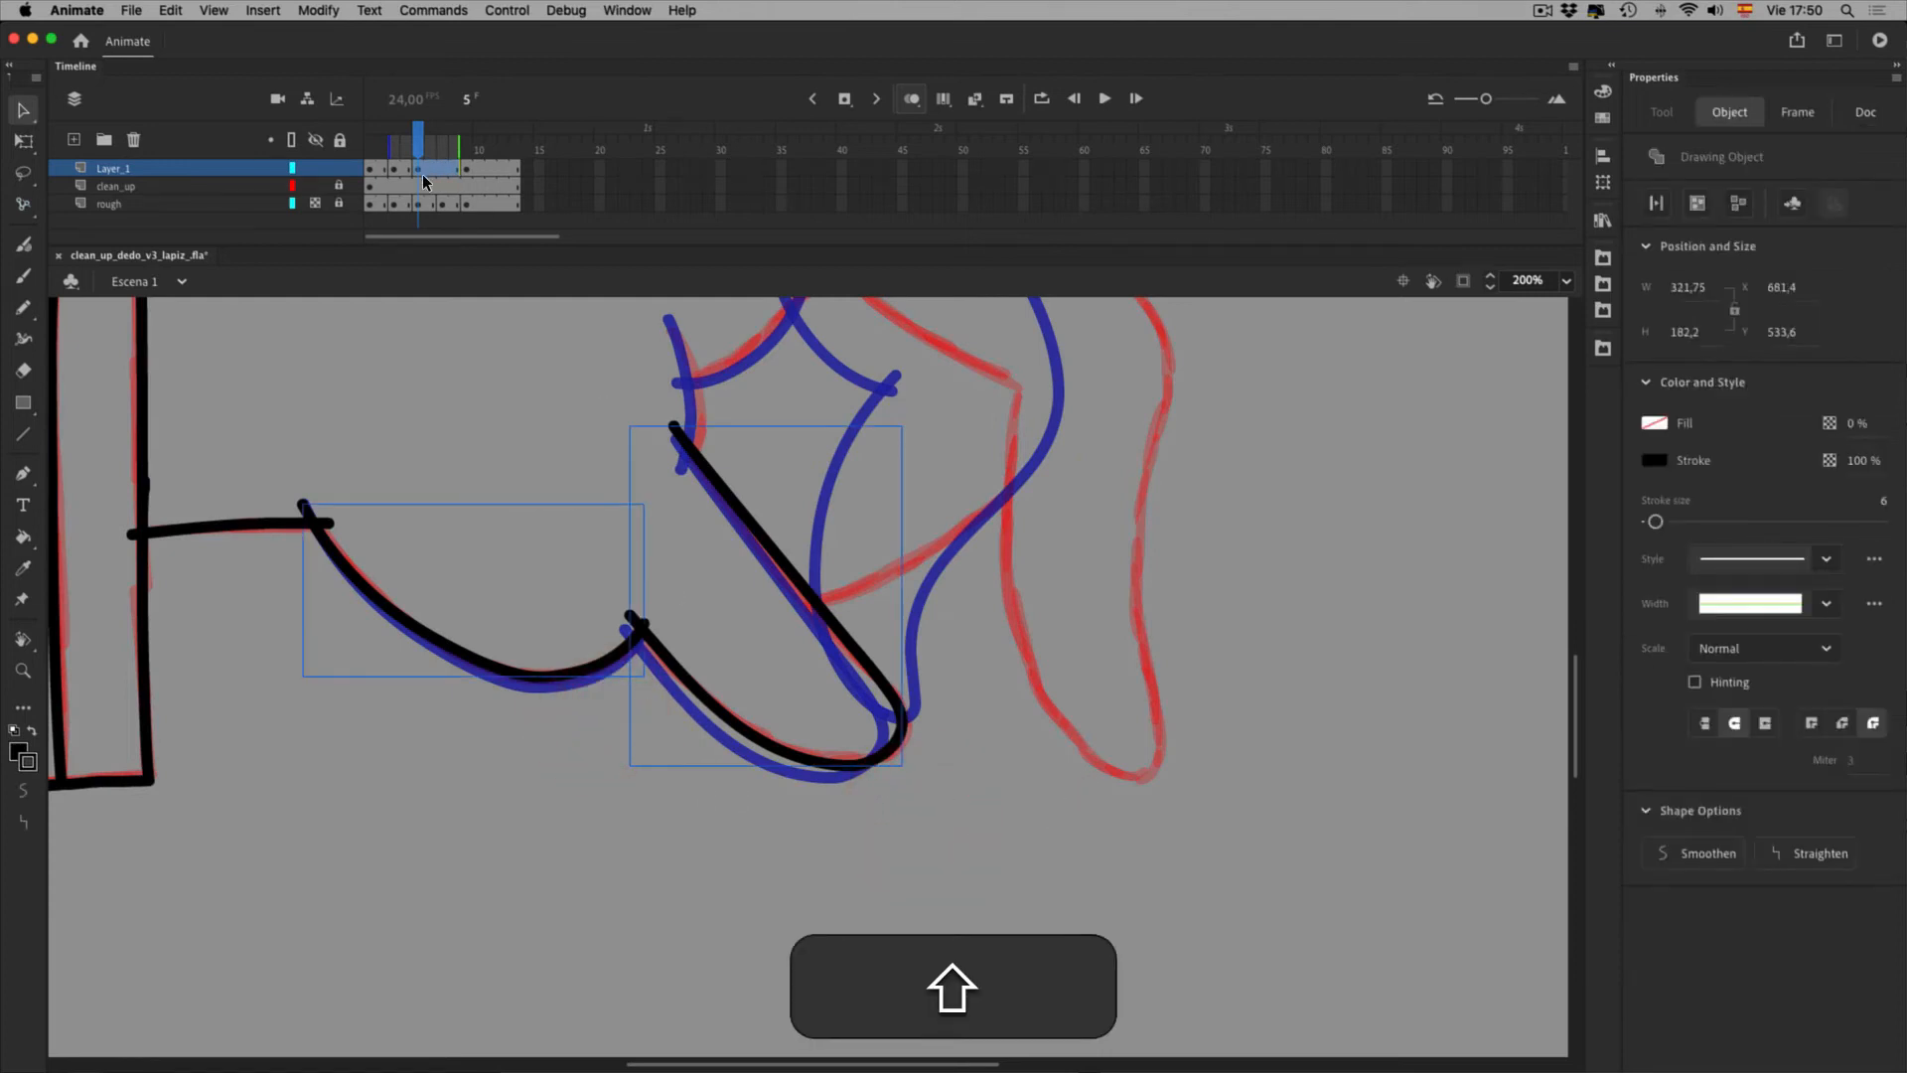
key(super+z)
key(super+z)
key(super+z)
key(super+z)
key(super+z)
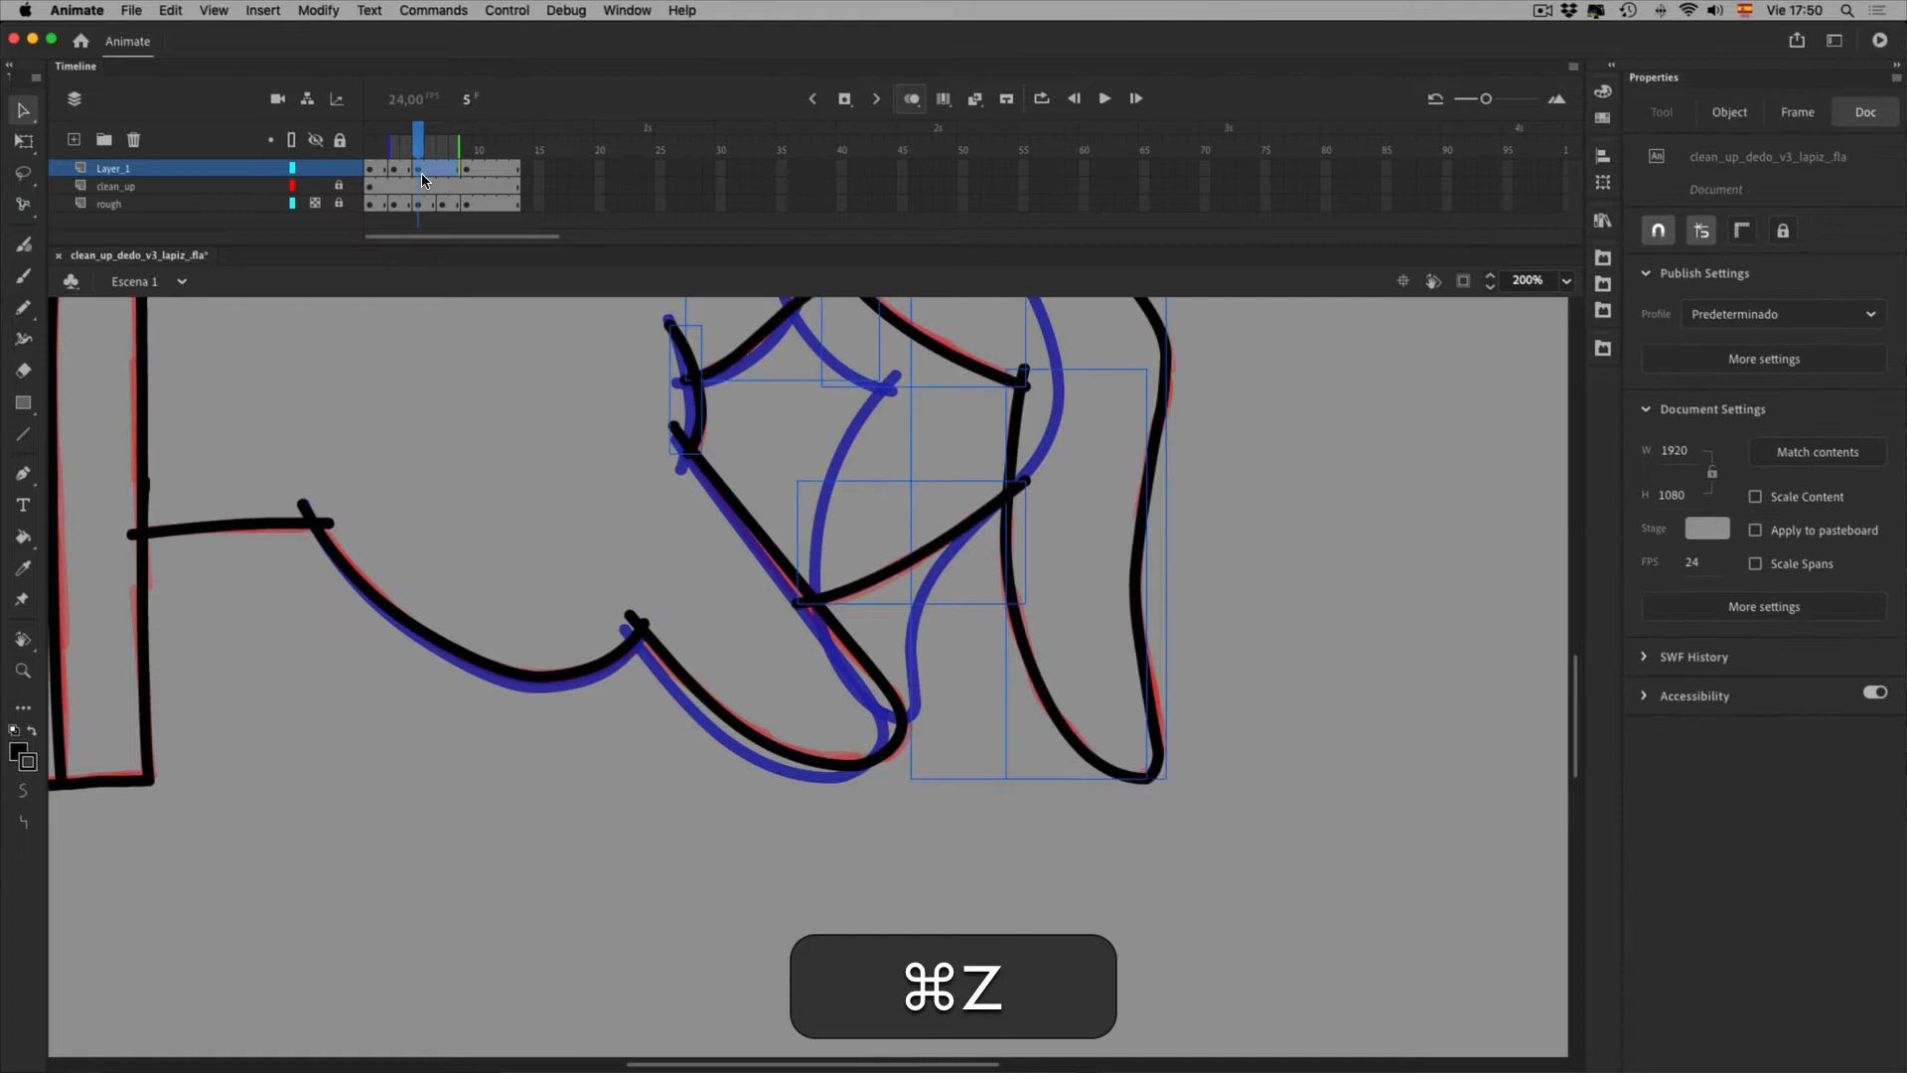
drag(1180, 597, 1120, 814)
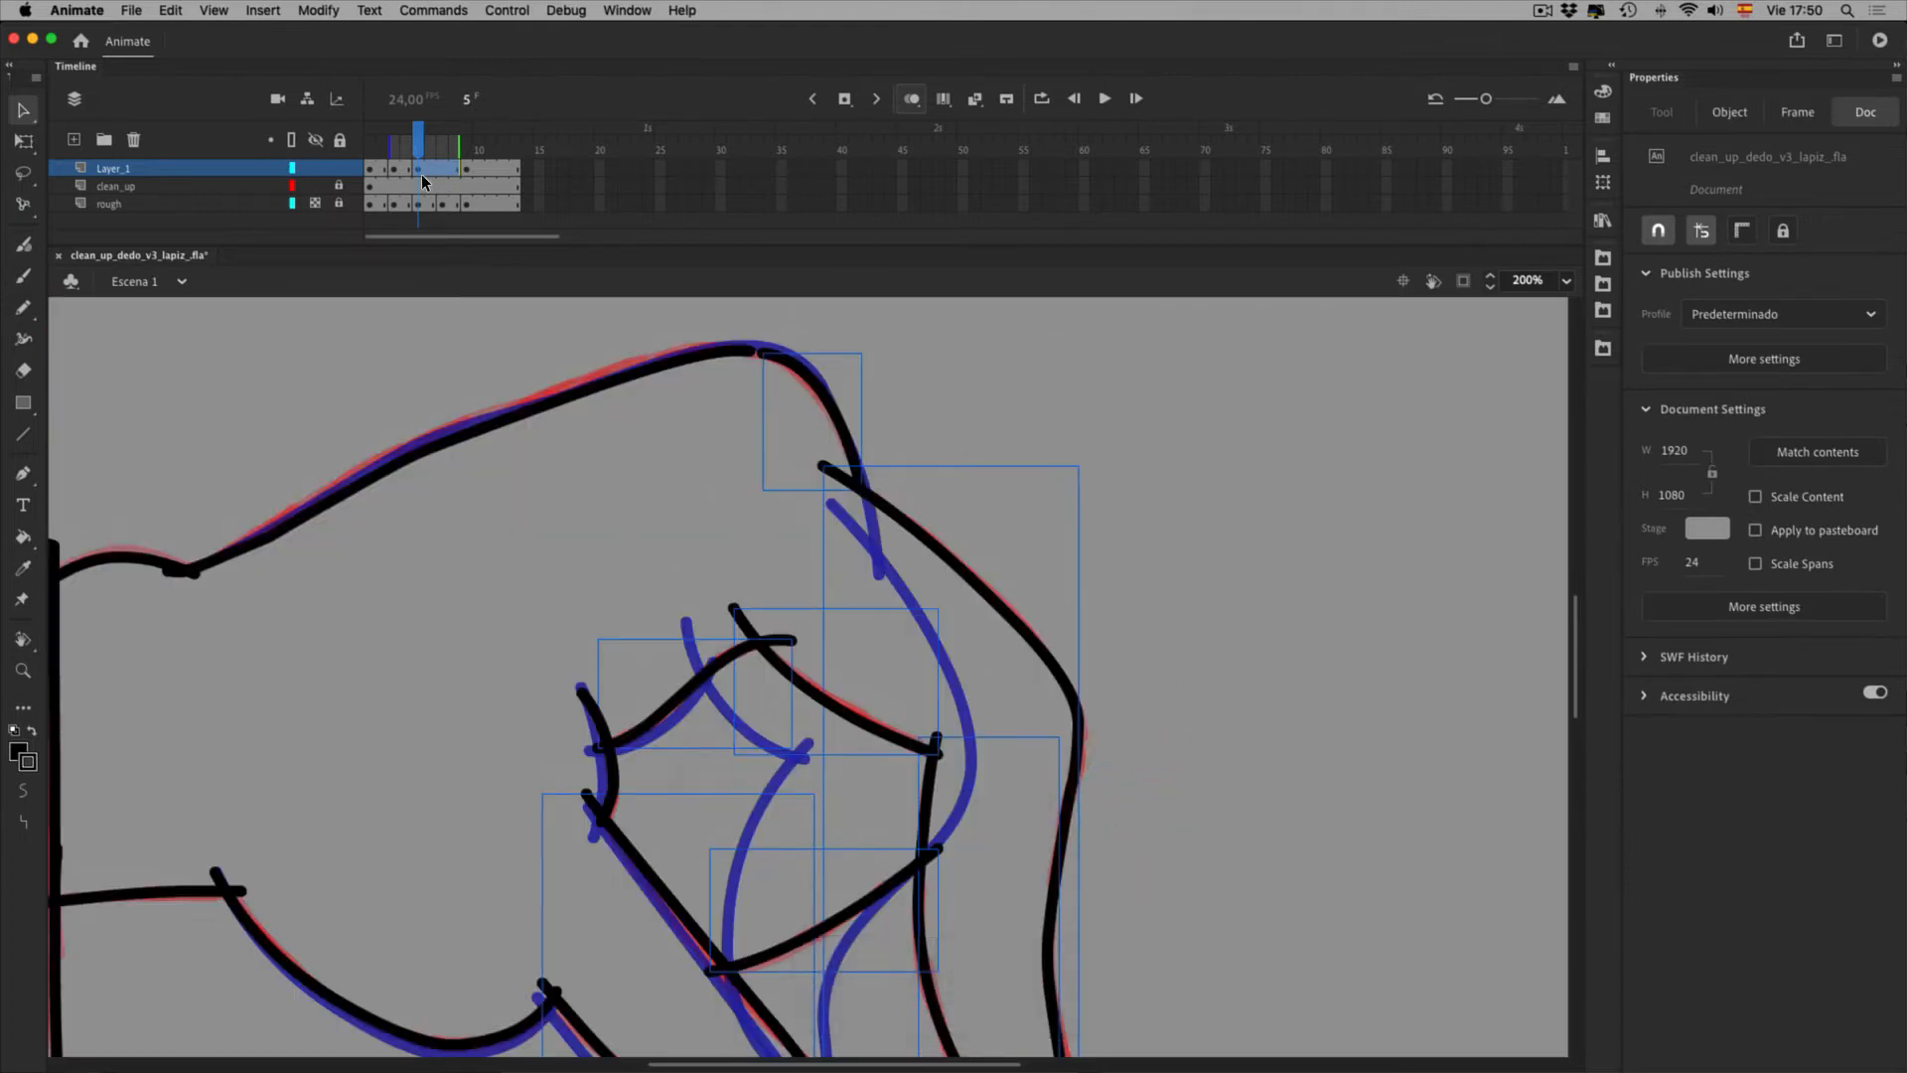
On frame 3, delete five extra black strokes and the short curved stroke
click(395, 167)
click(1236, 647)
drag(675, 640, 1094, 827)
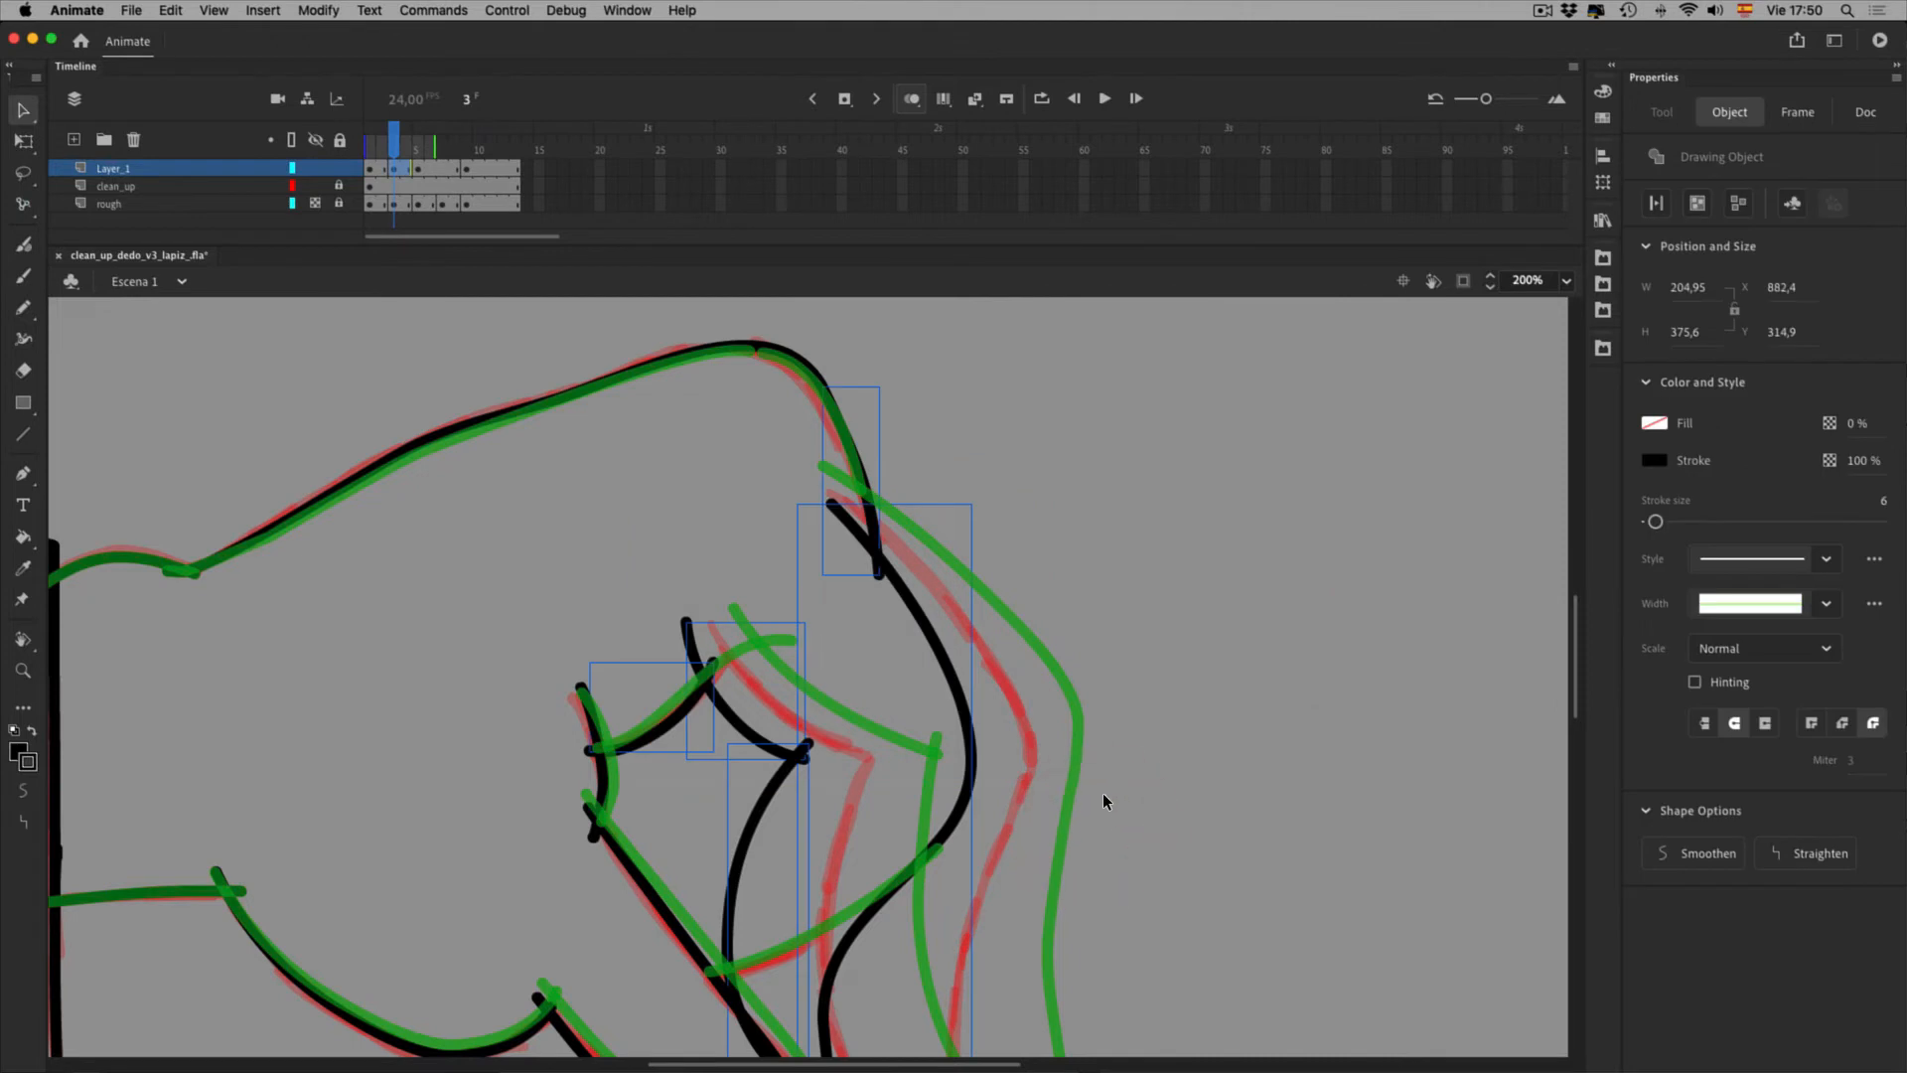
key(Delete)
click(943, 98)
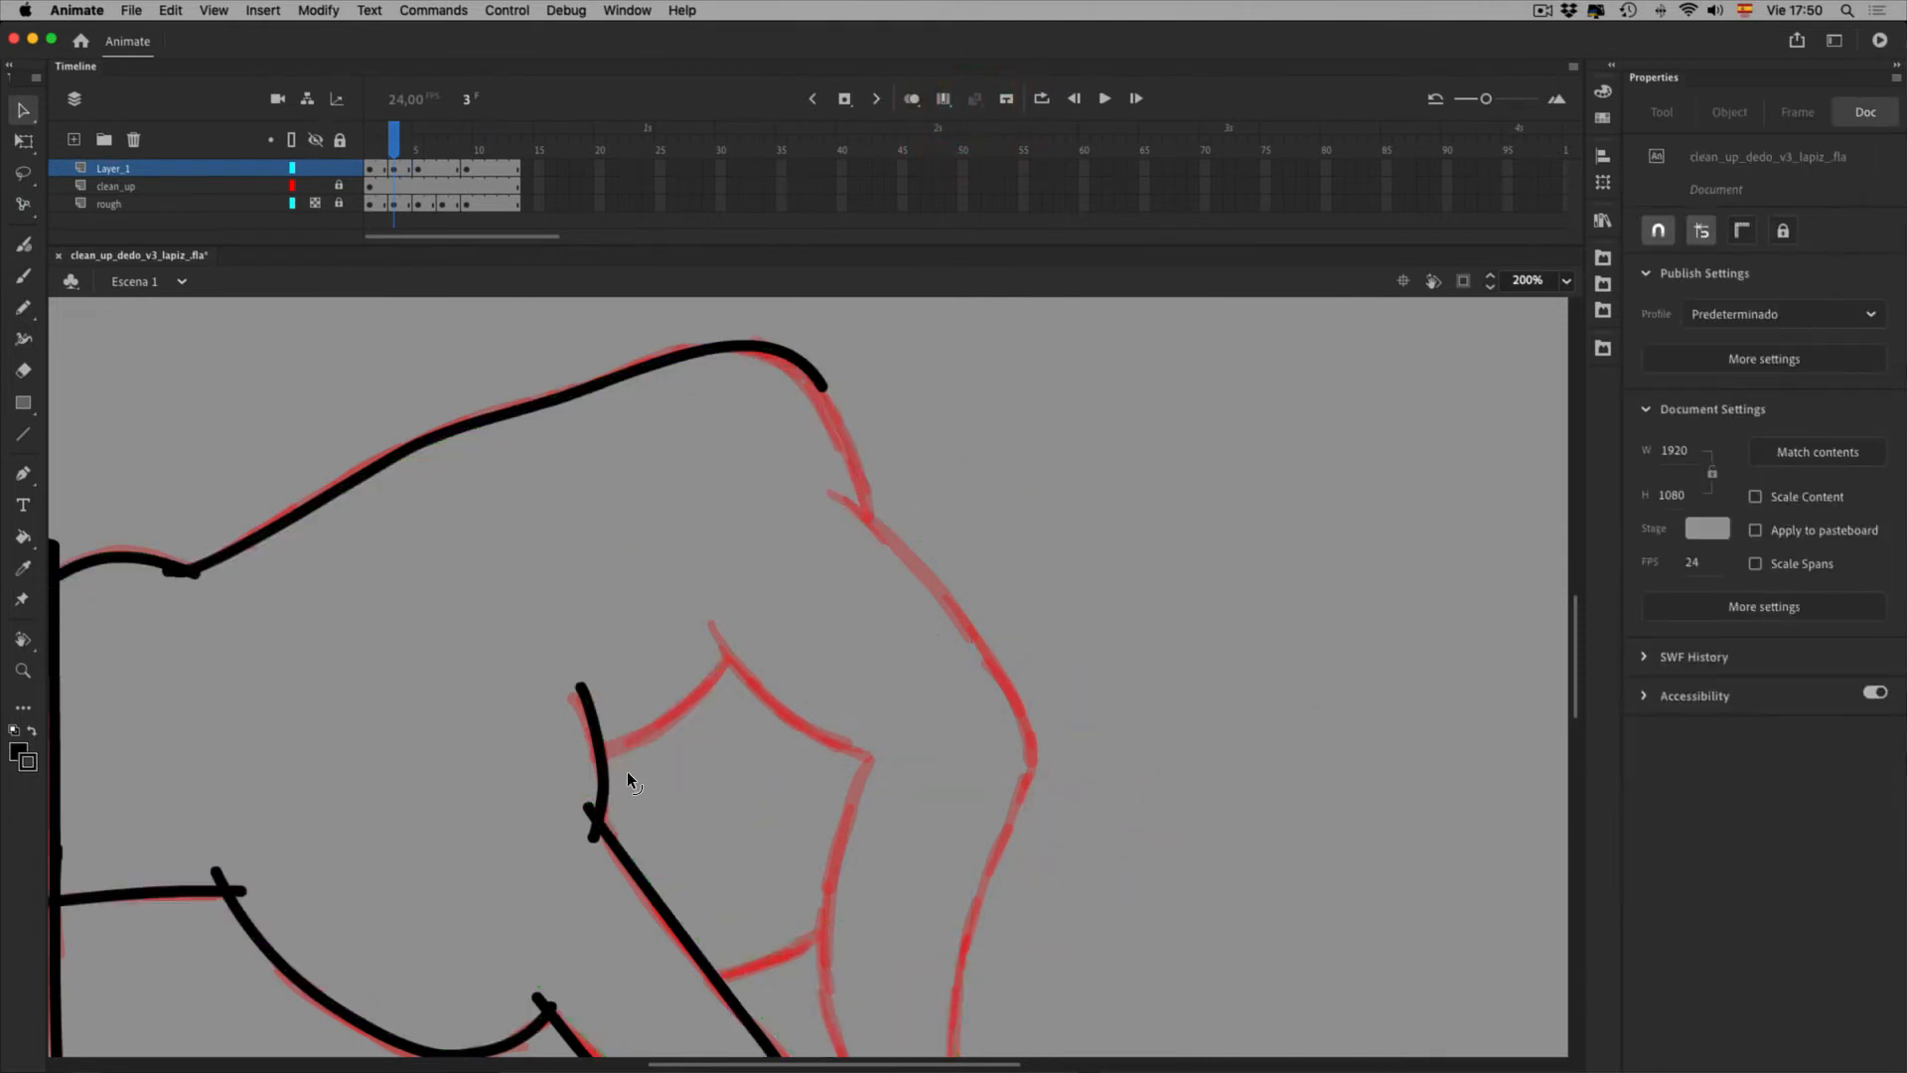
click(606, 772)
key(Delete)
click(871, 402)
click(974, 449)
Compare the two remaining finger curves across frames 1, 3 and 5 with onion skinning
key(space)
drag(996, 817, 1073, 515)
click(972, 100)
click(982, 101)
drag(950, 918, 572, 557)
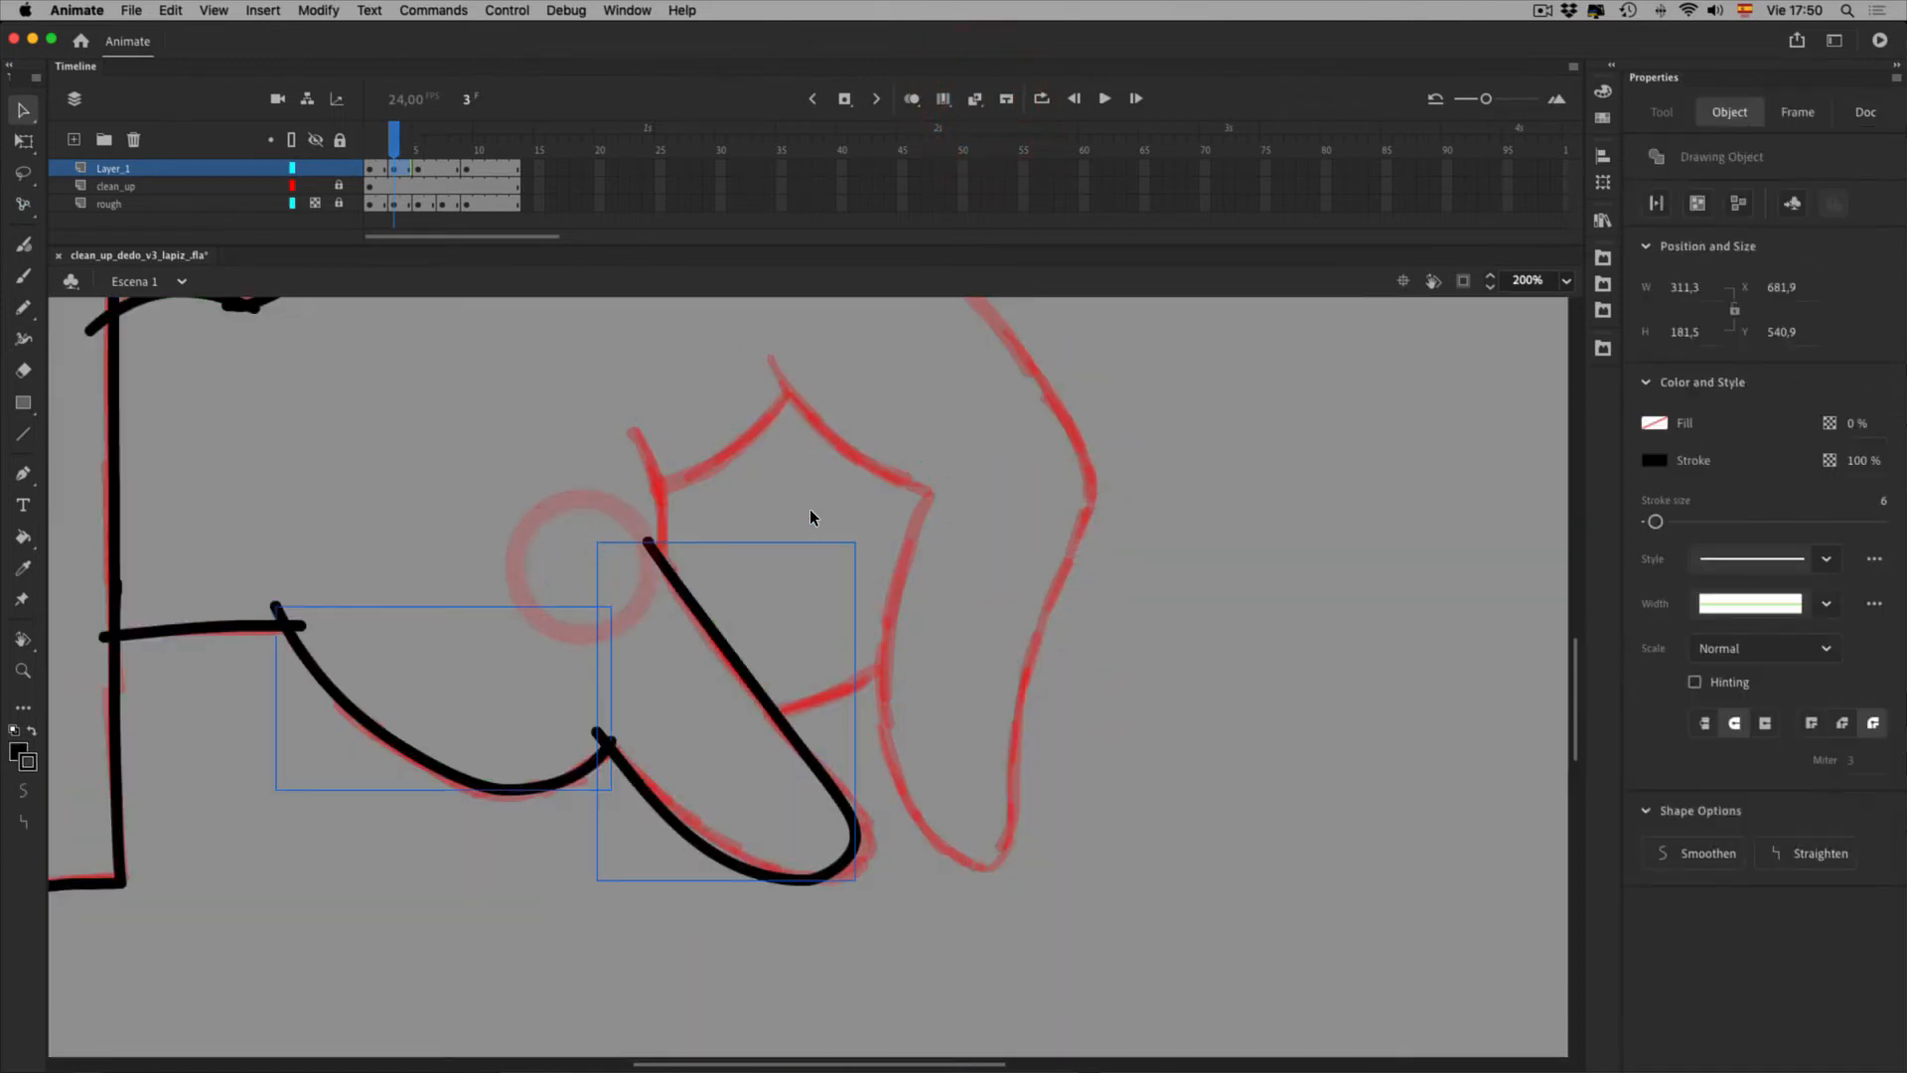
click(370, 170)
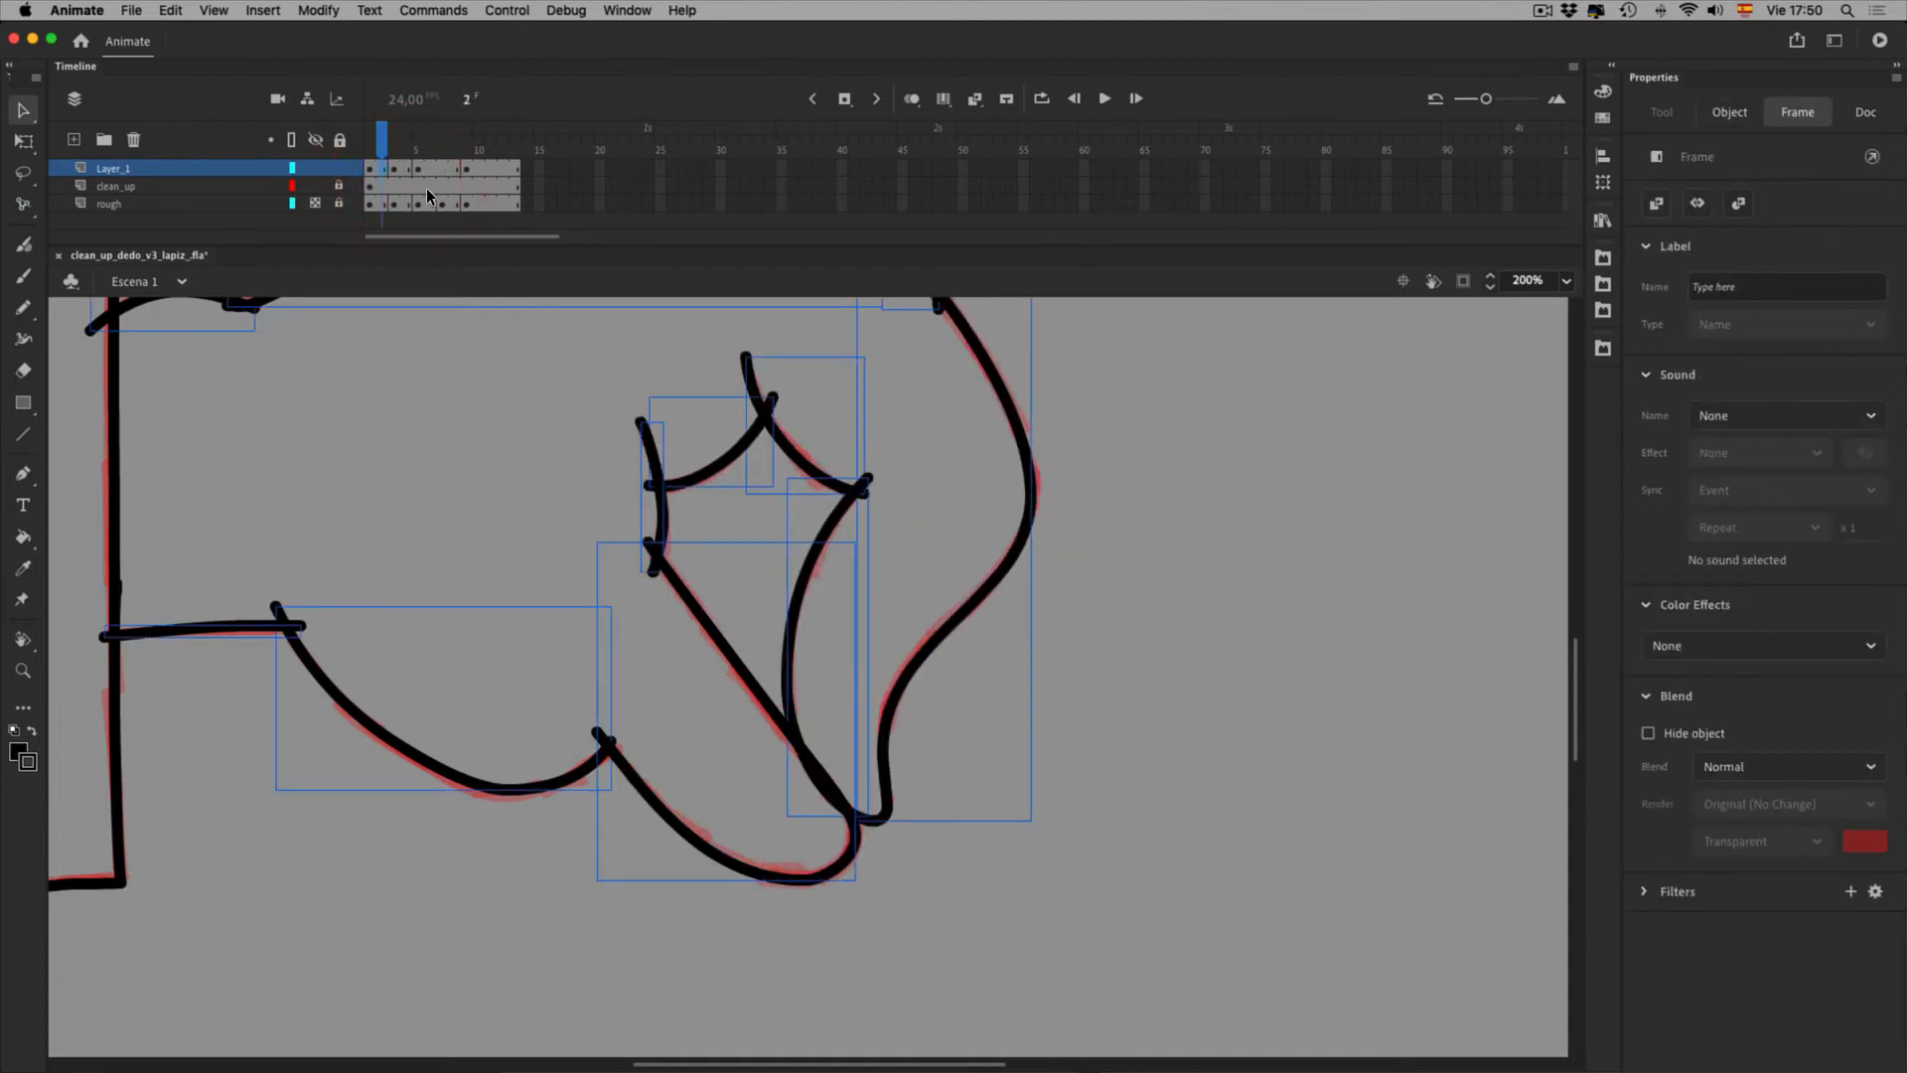
key(period)
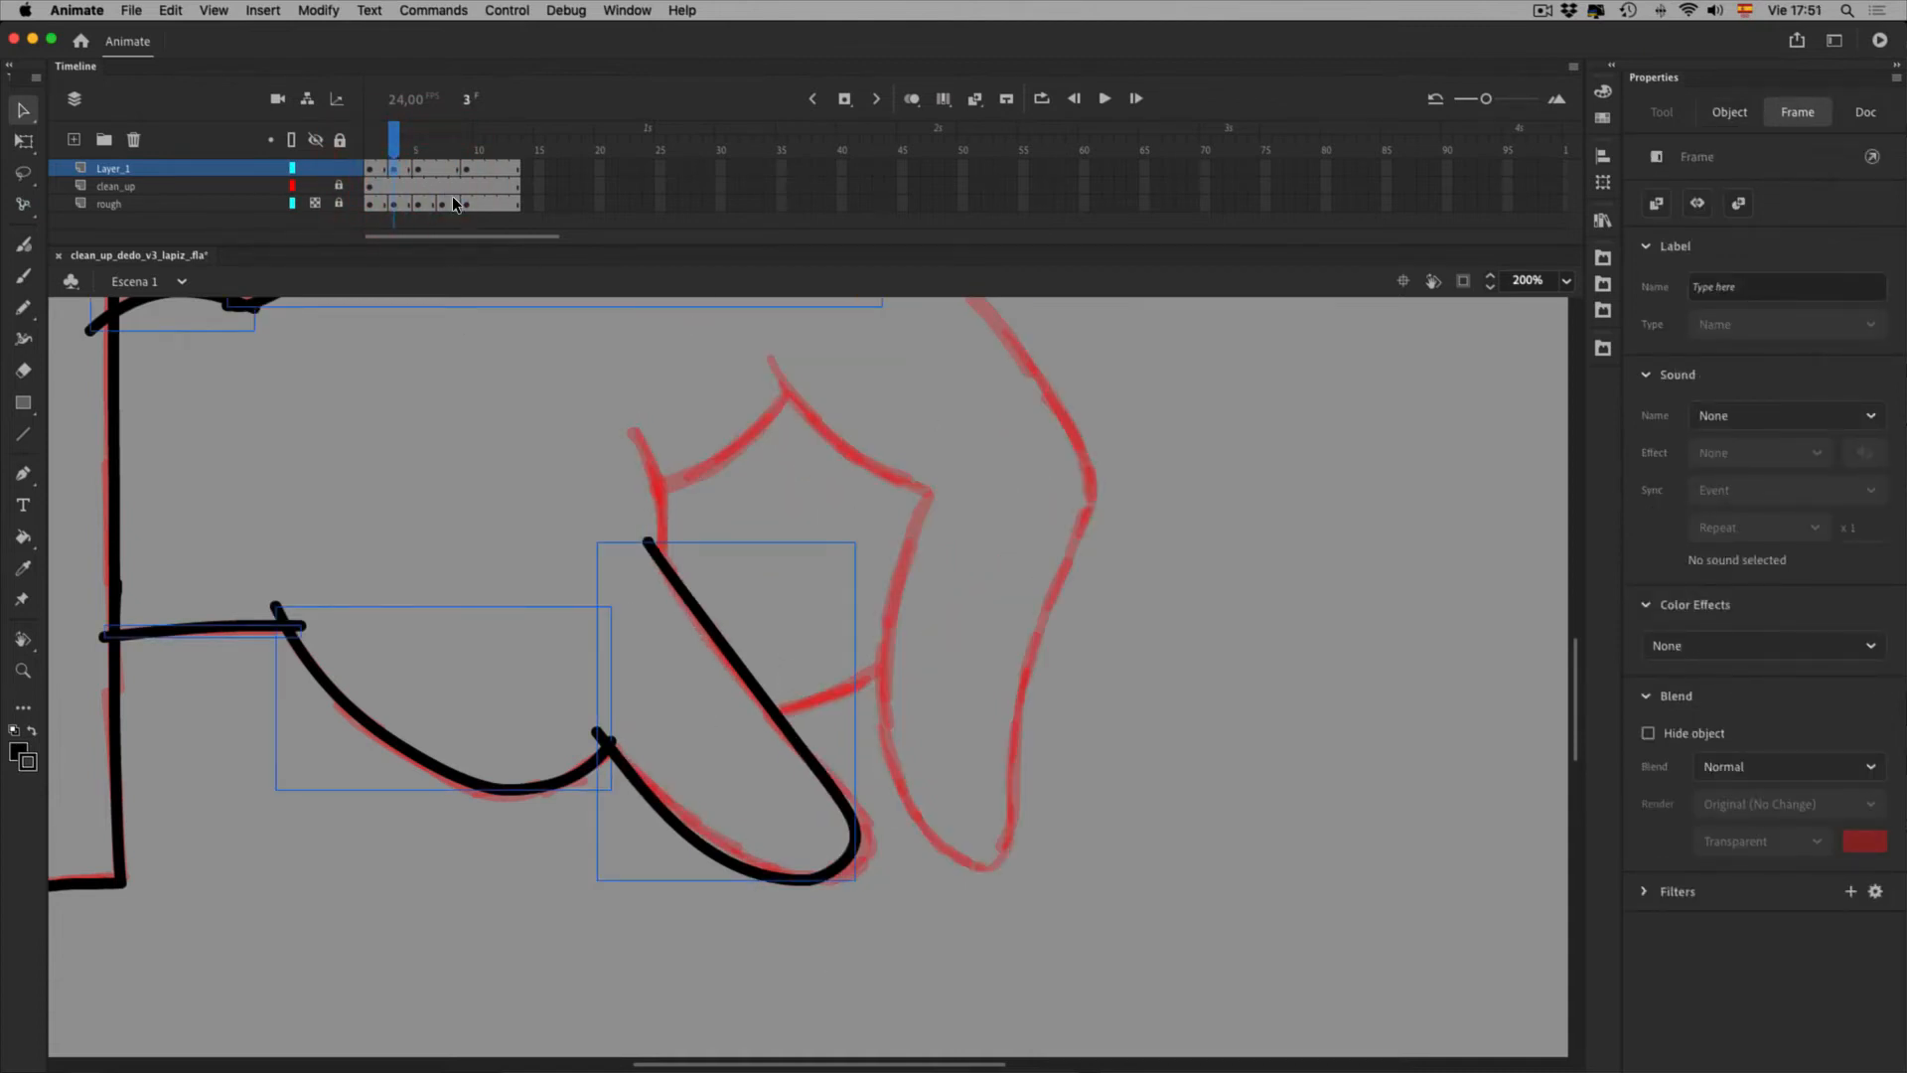
key(period)
key(period)
click(445, 176)
click(394, 171)
click(911, 101)
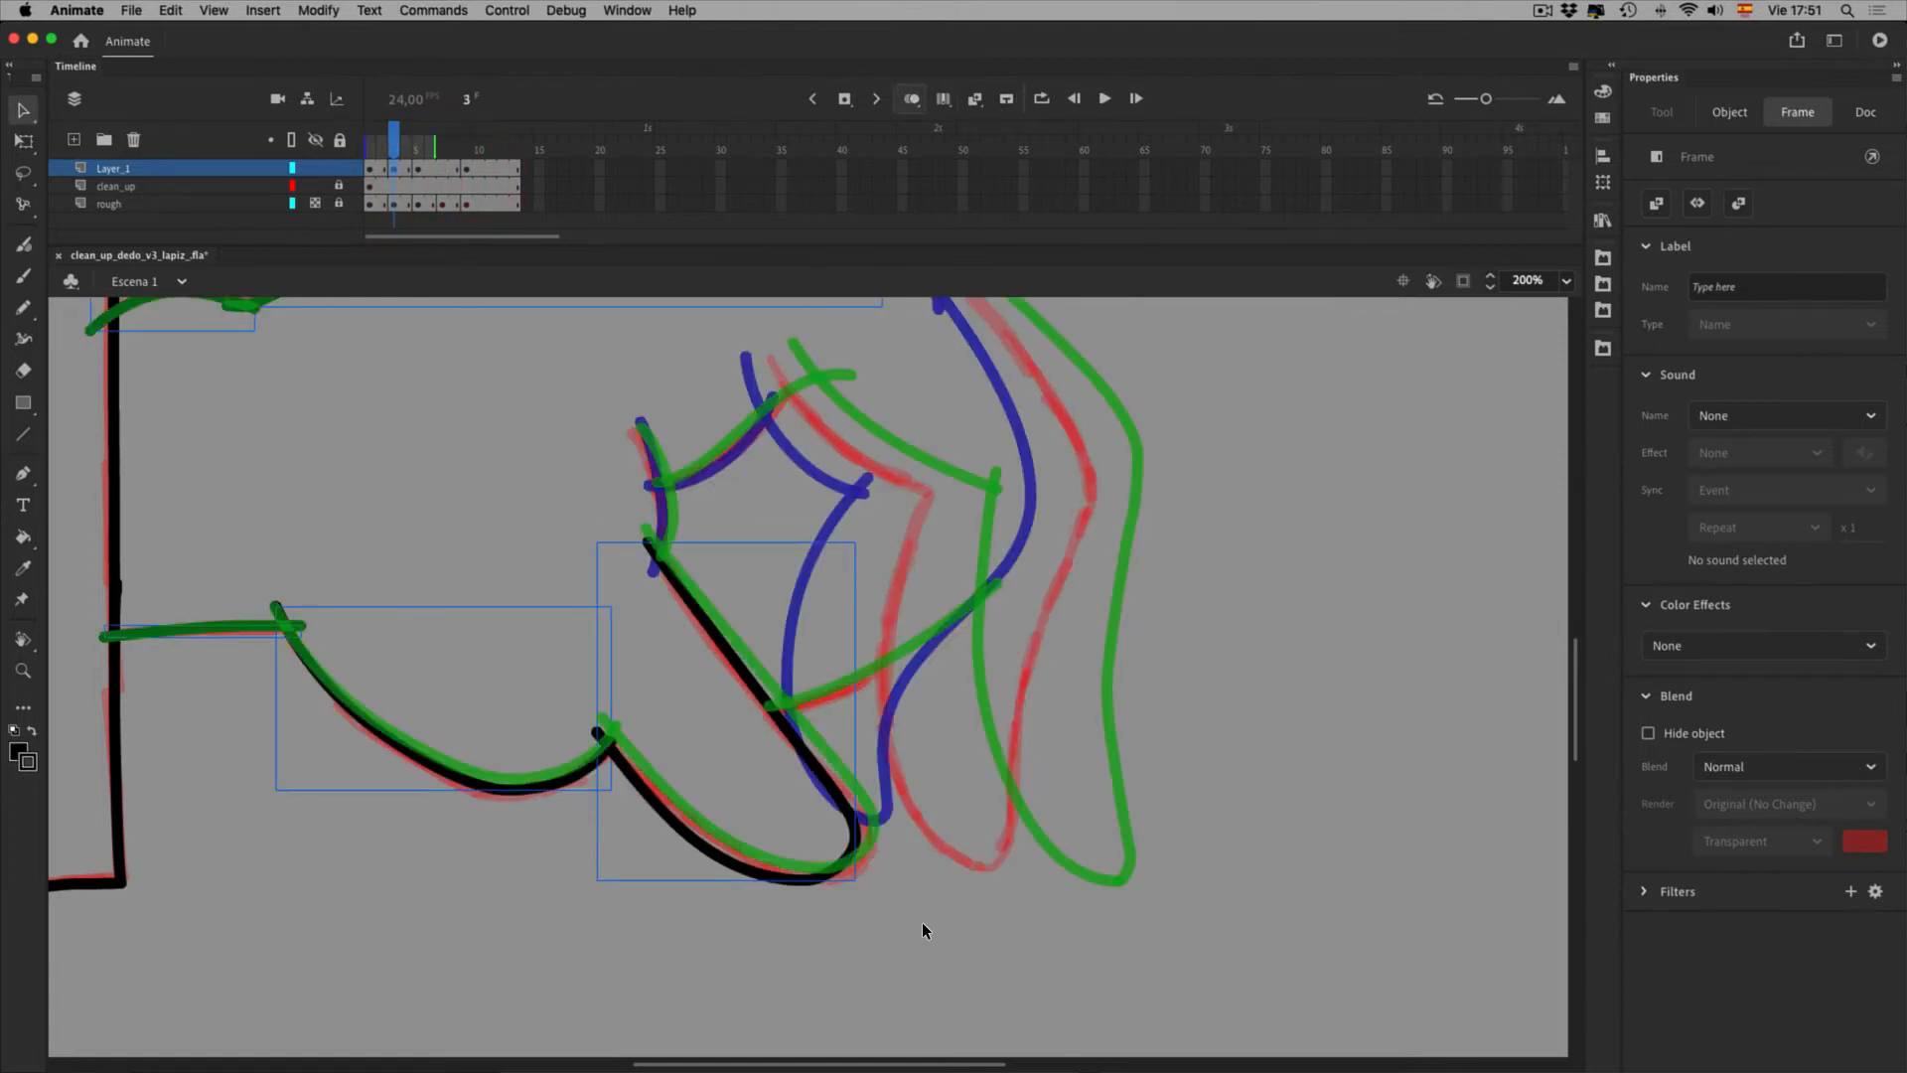
click(736, 731)
Free Transform the lower finger stroke: rotate it slightly clockwise about the junction and narrow it
key(q)
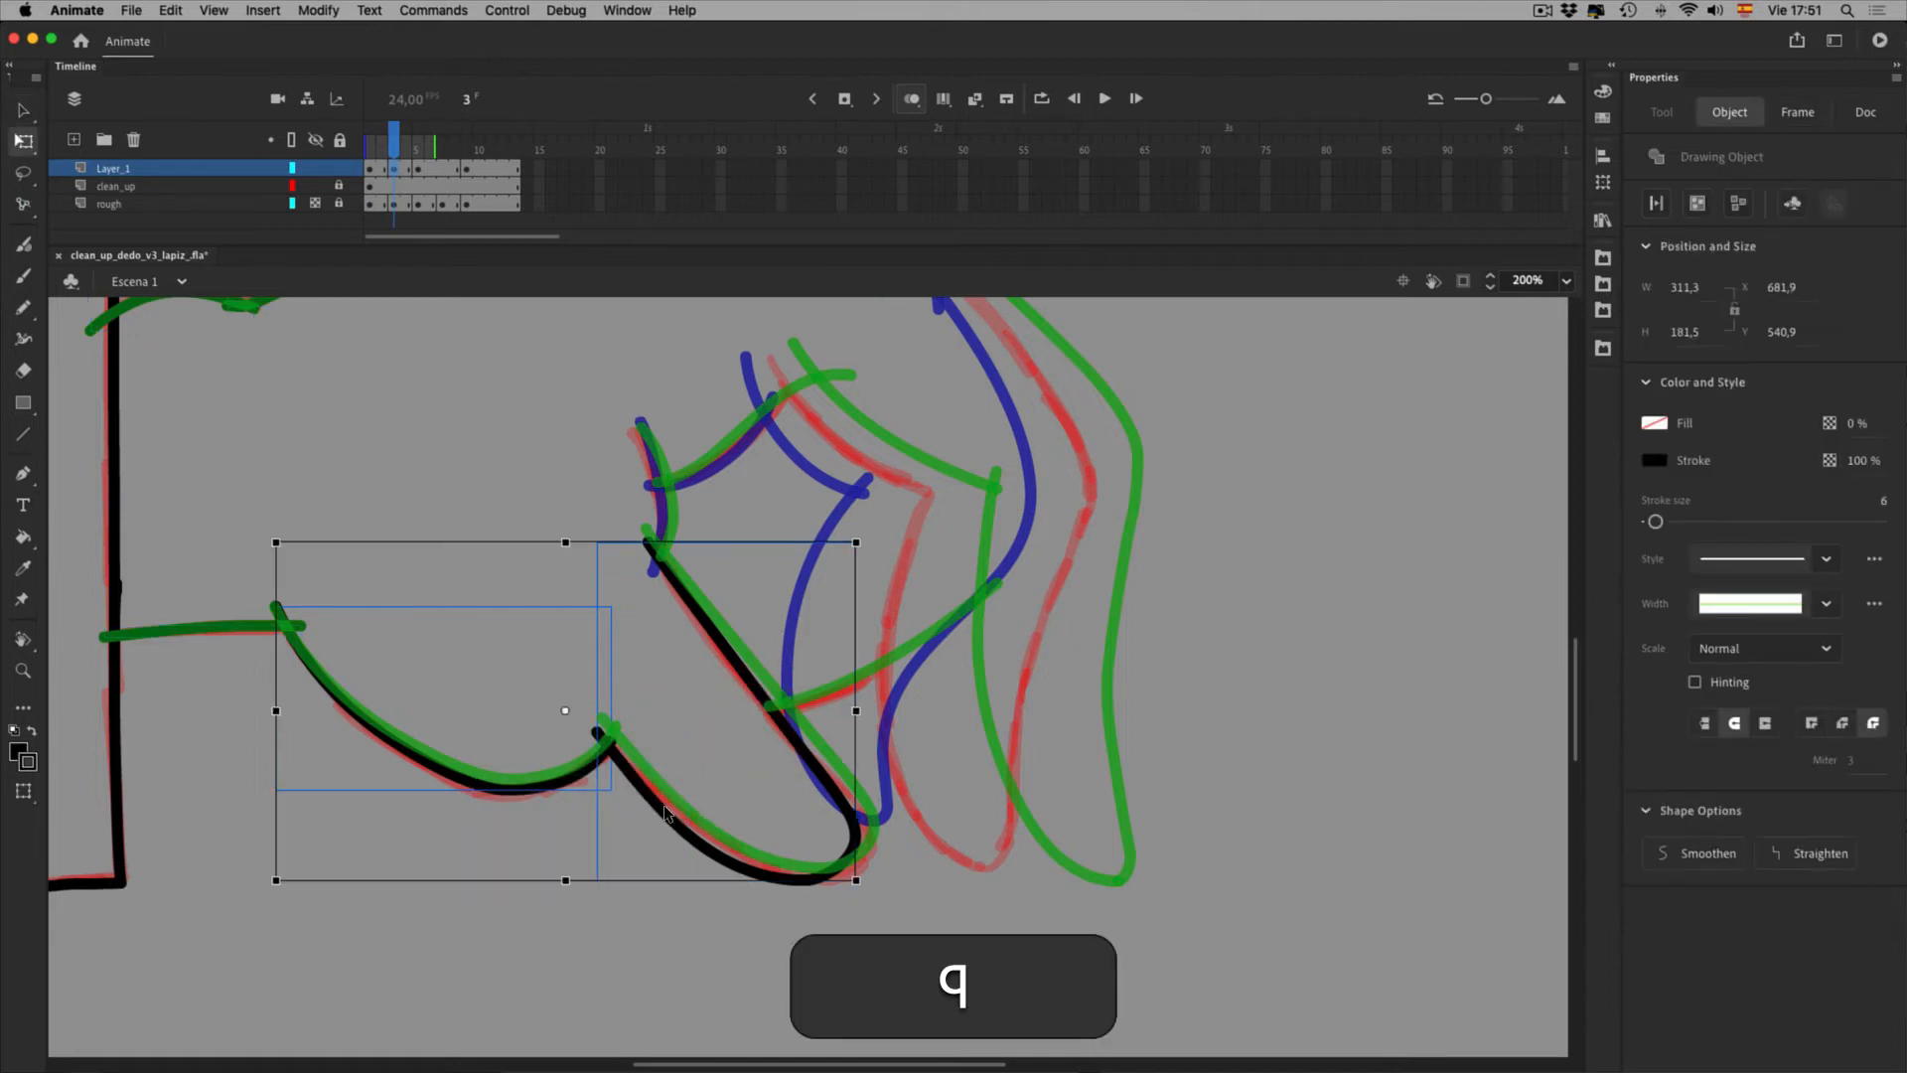
drag(566, 712, 286, 627)
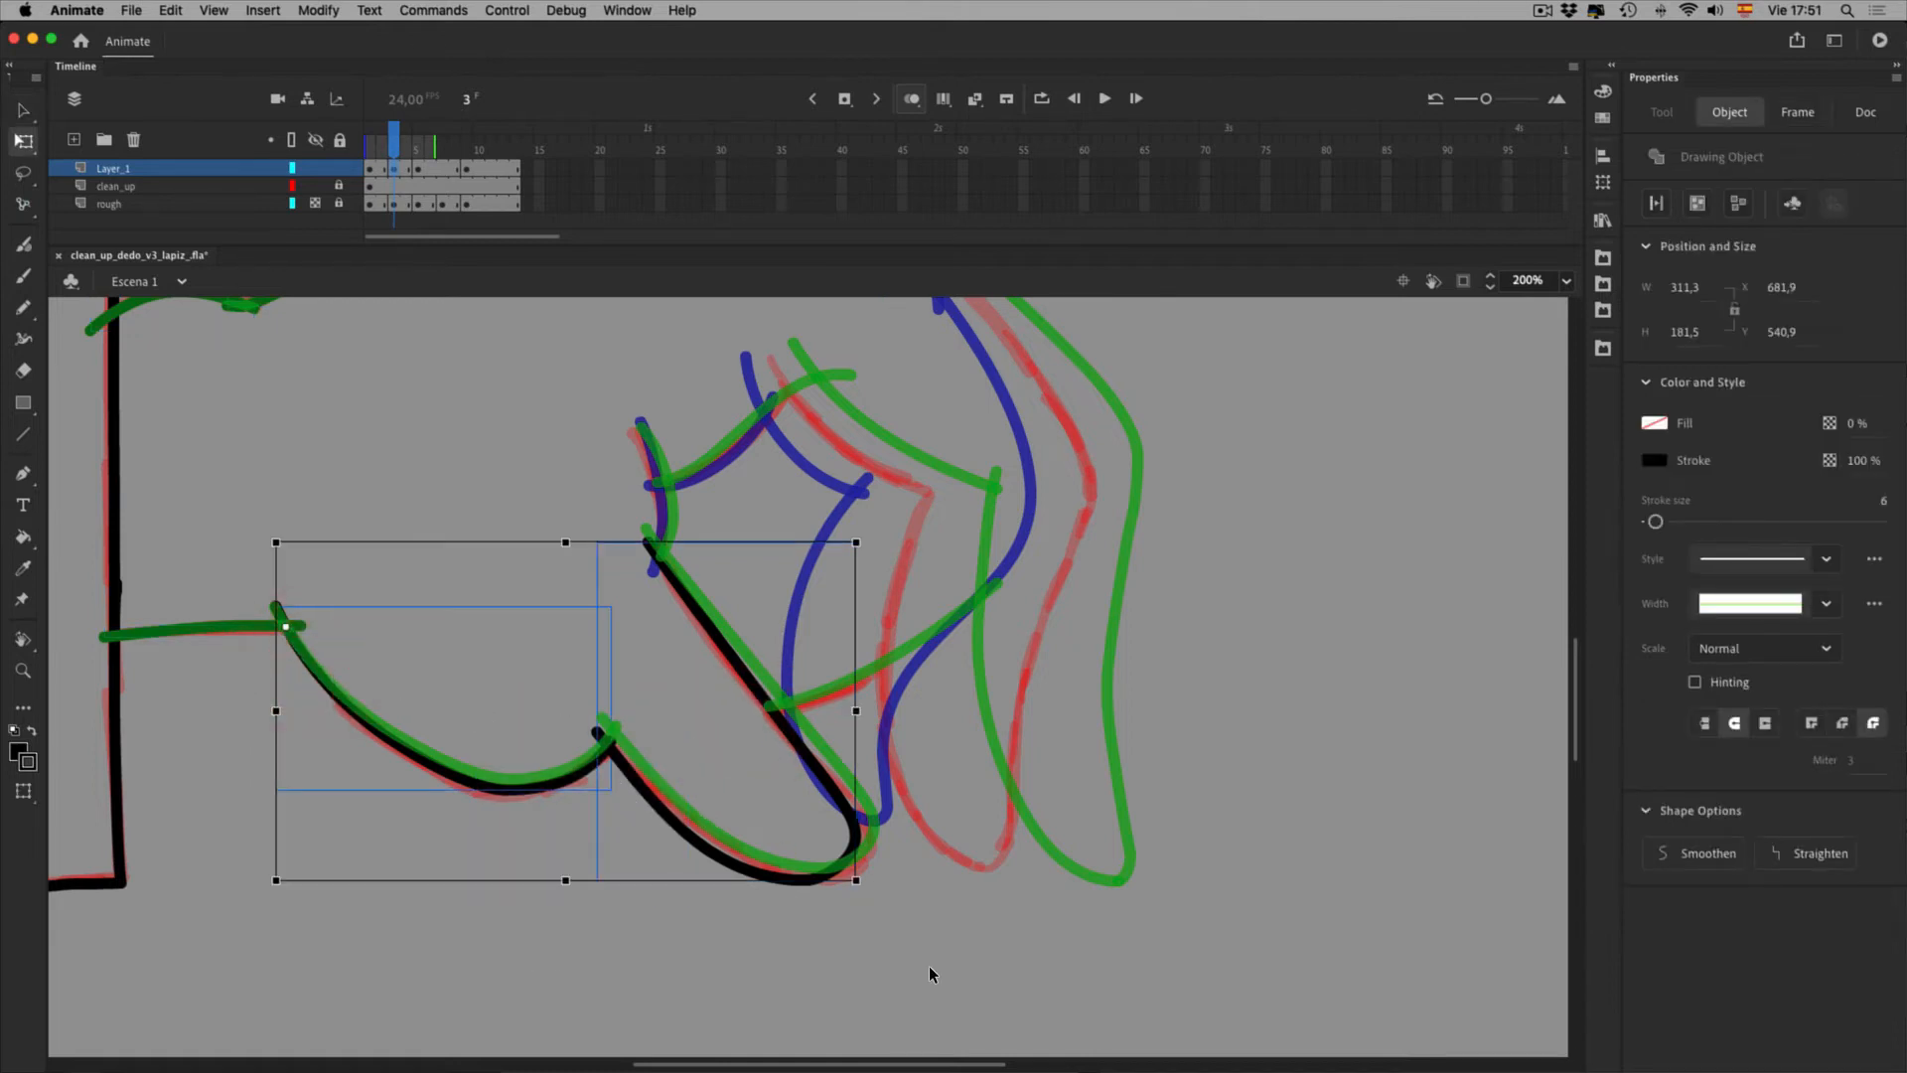
drag(916, 945, 931, 931)
click(947, 944)
click(907, 891)
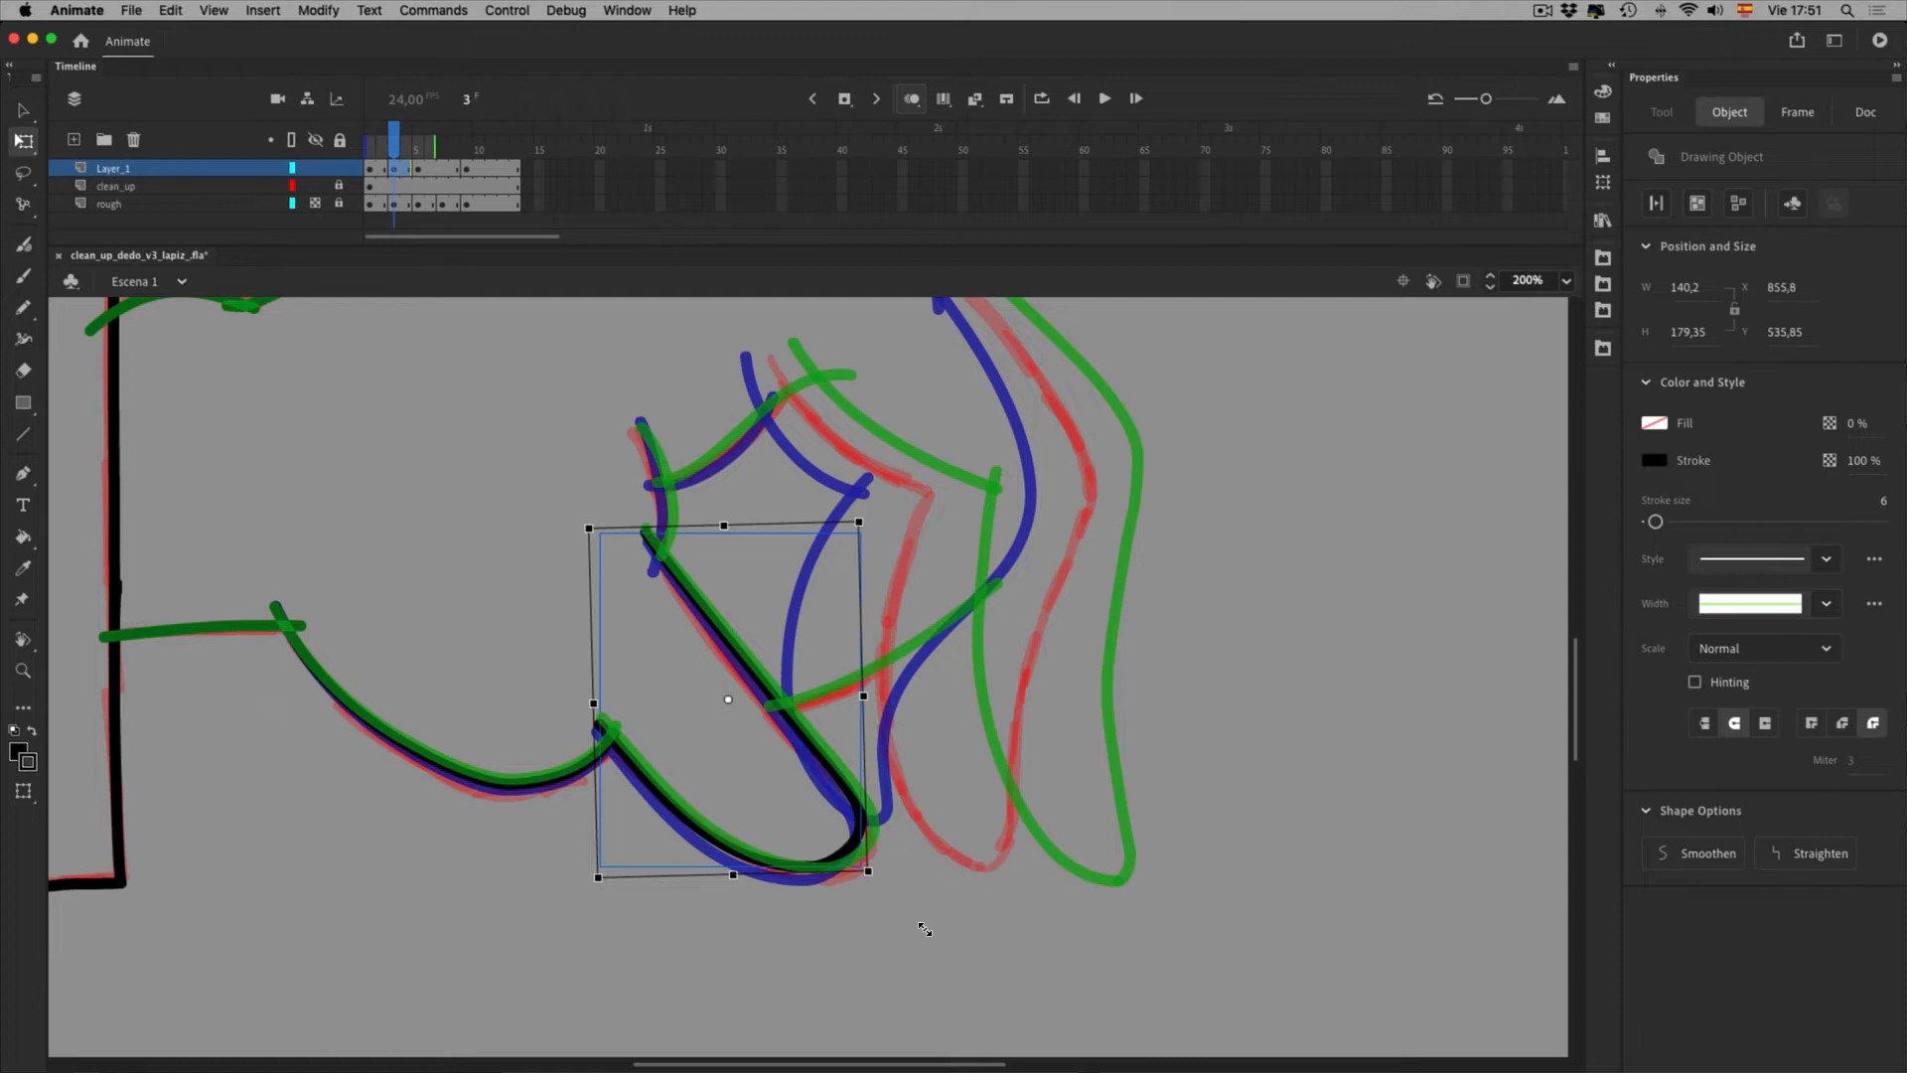
drag(927, 934, 927, 890)
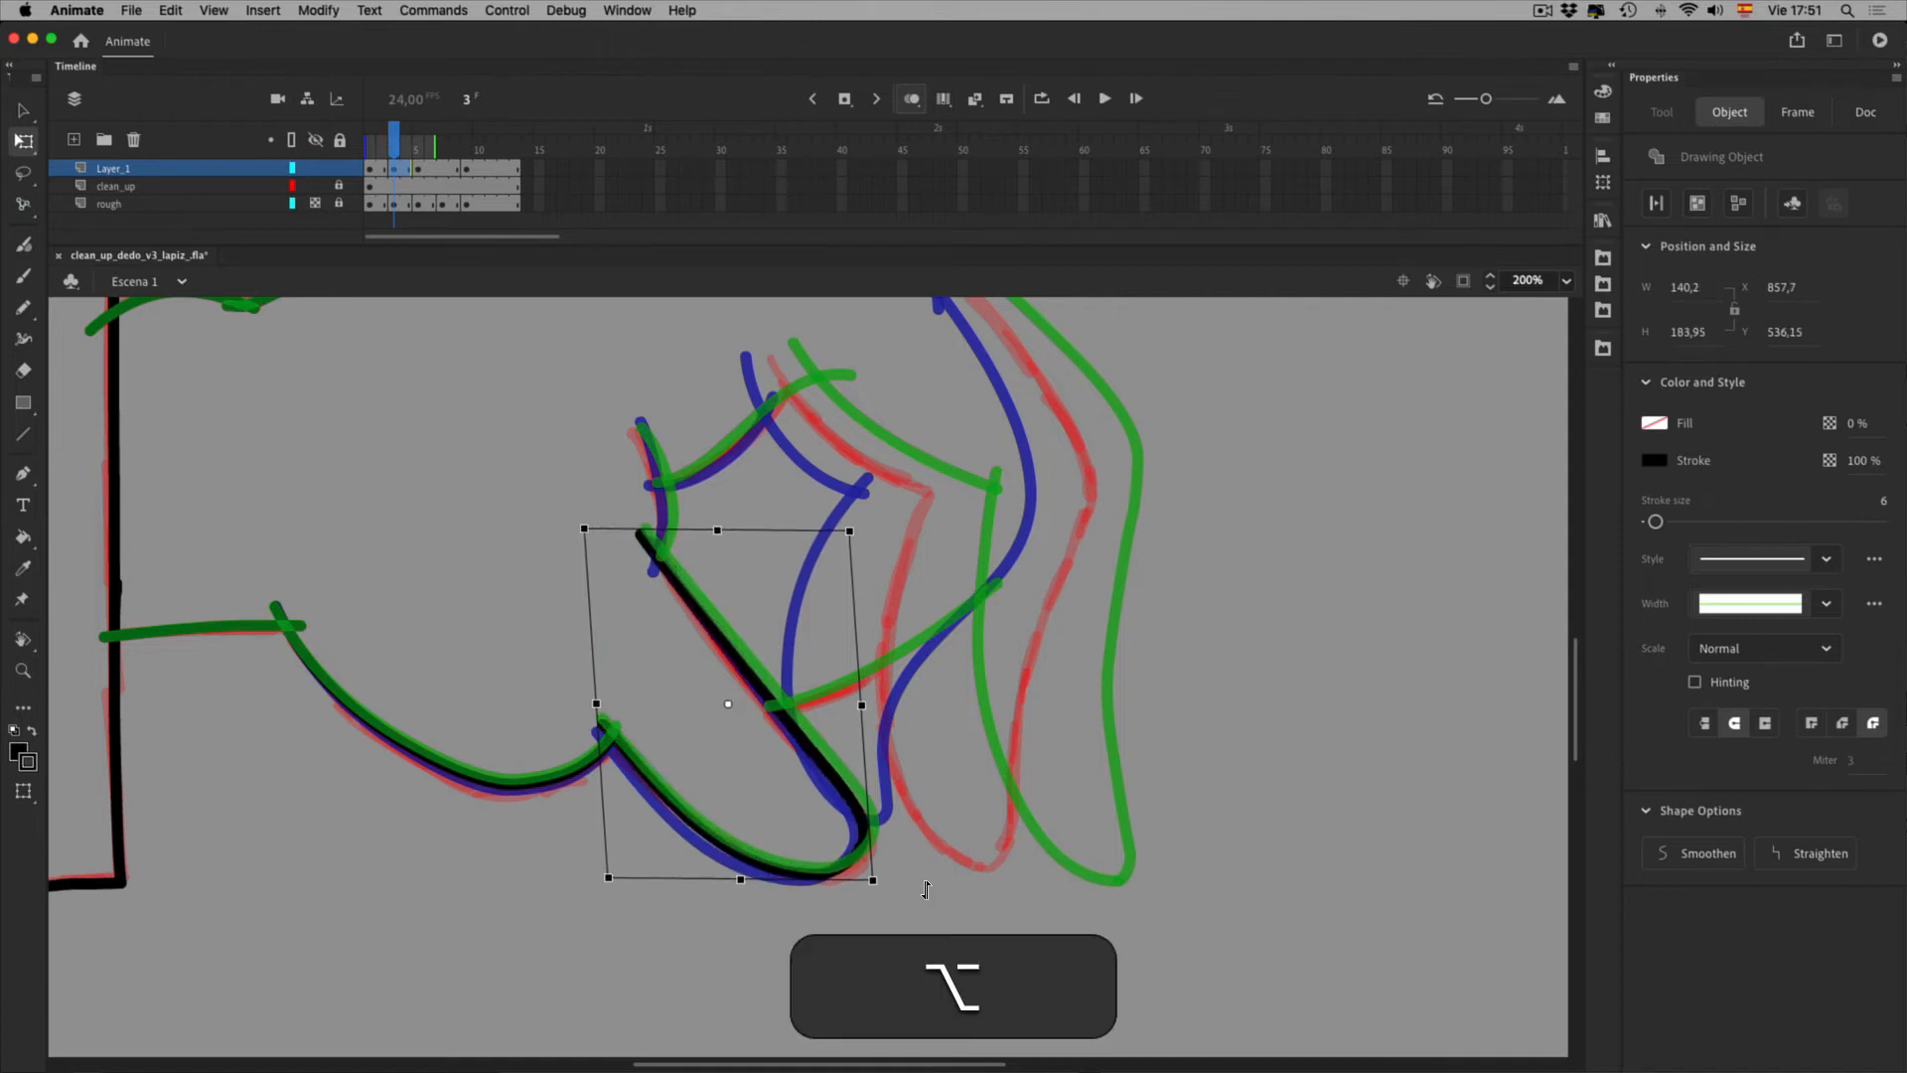
click(1020, 963)
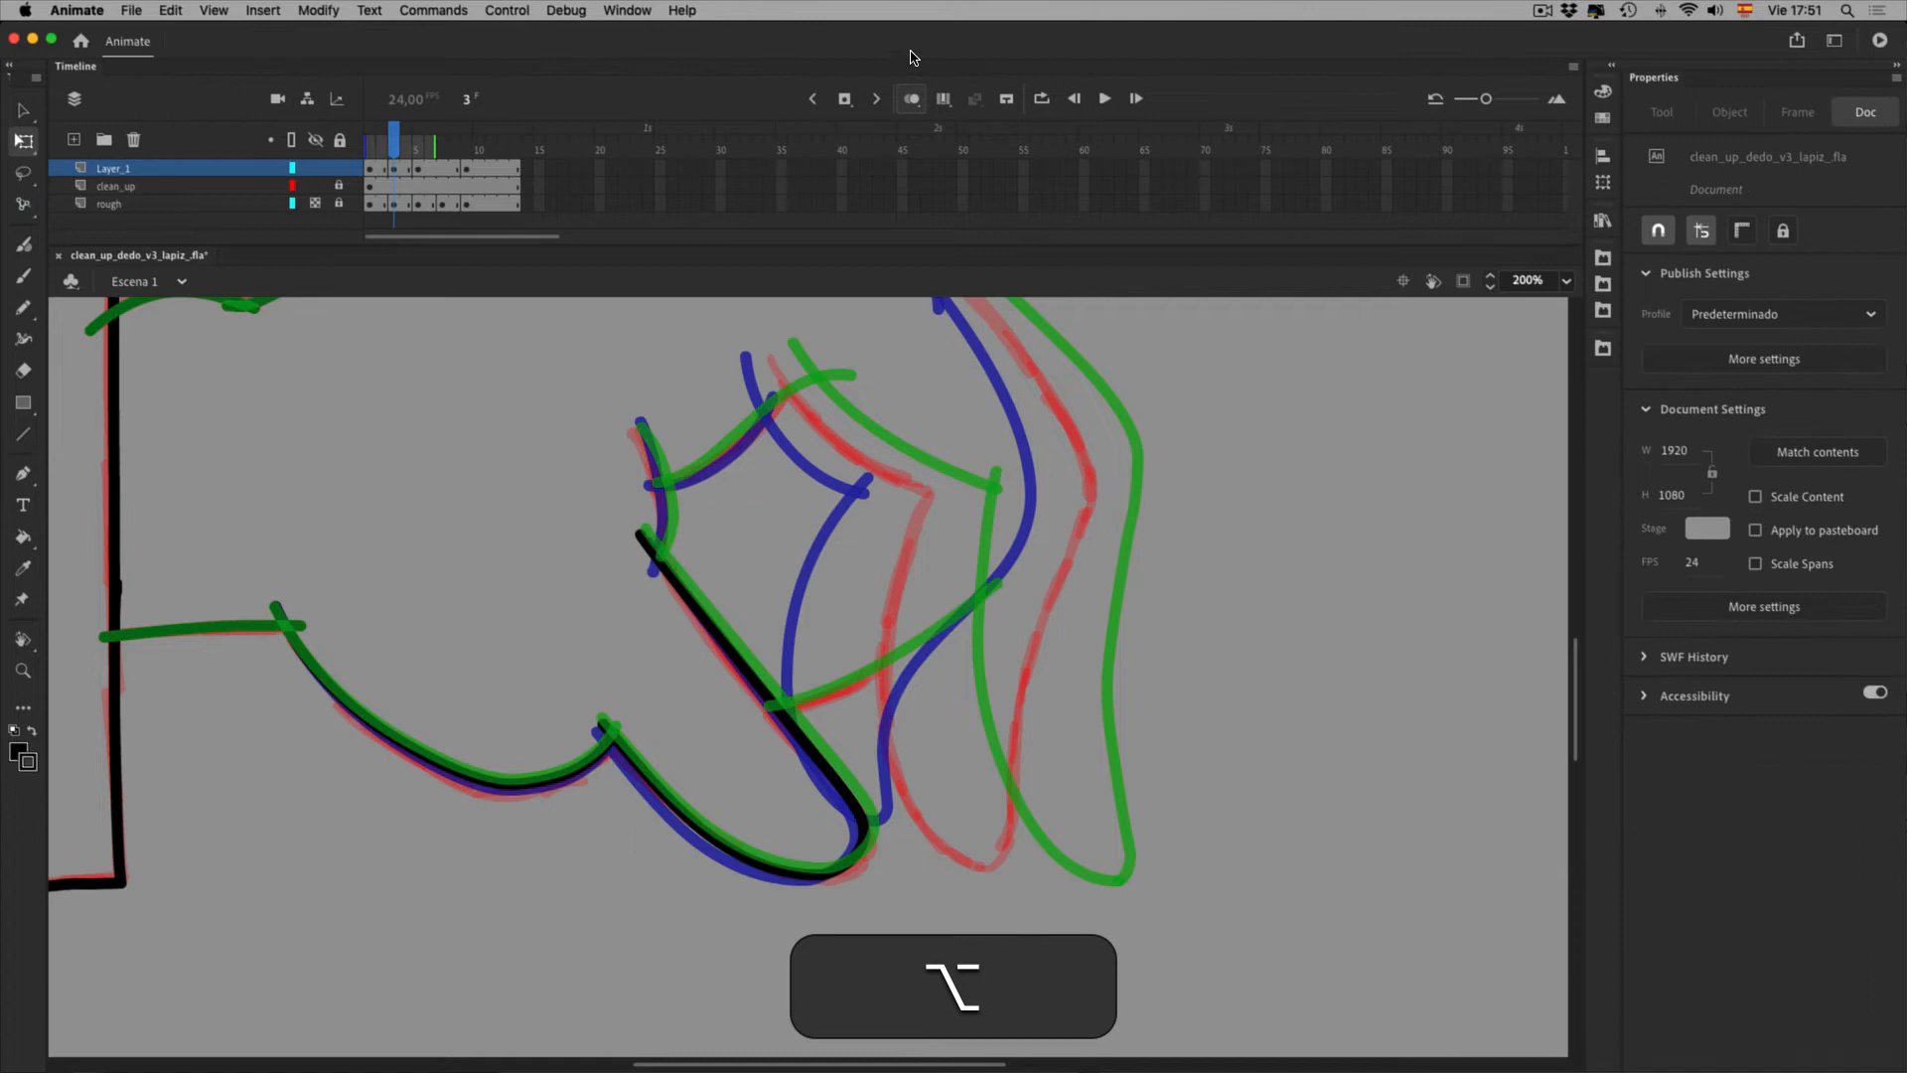
Turn off onion skinning and scrub between frames 3 and 5 to preview the motion
click(911, 100)
mouse_move(400, 152)
mouse_down()
mouse_move(445, 152)
mouse_move(397, 159)
mouse_move(447, 164)
mouse_move(421, 165)
mouse_up()
click(425, 171)
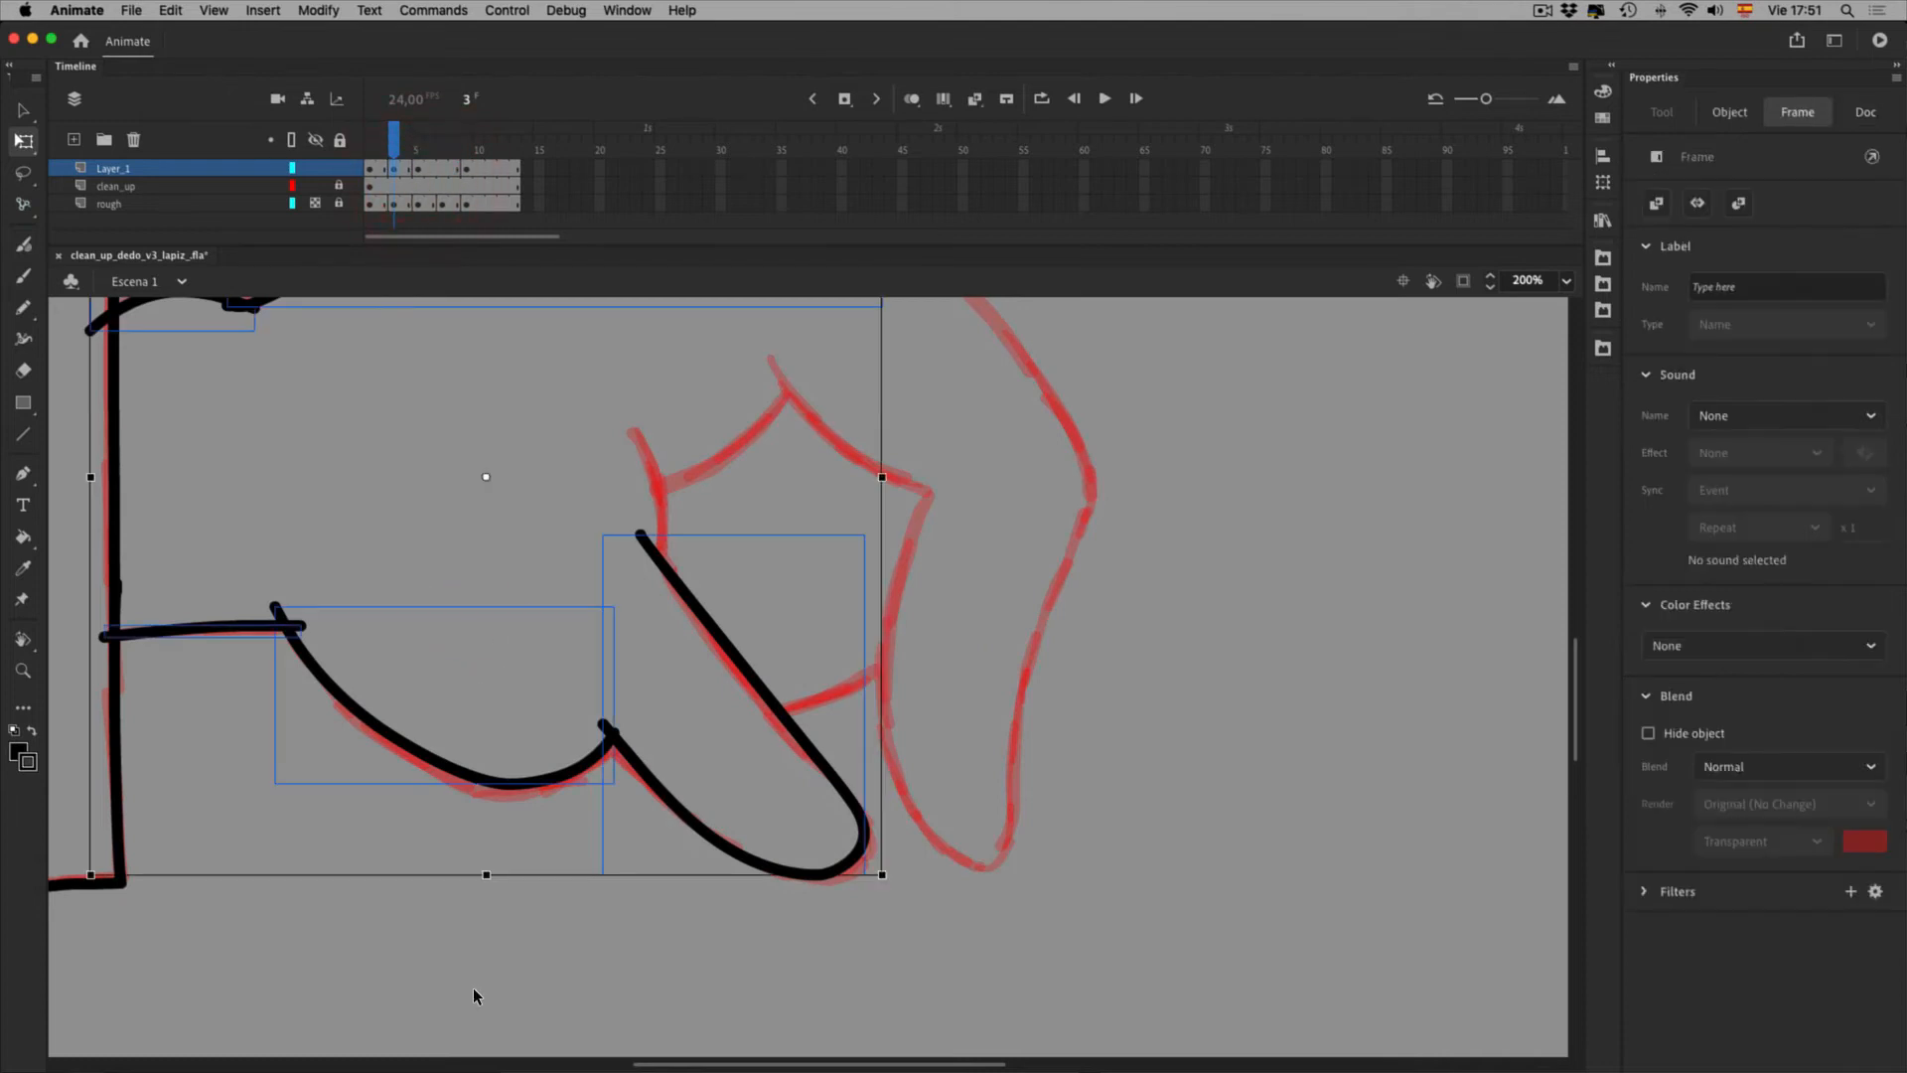
click(1168, 573)
key(space)
mouse_move(864, 459)
mouse_down()
mouse_move(852, 655)
mouse_move(826, 608)
mouse_move(730, 601)
mouse_up()
key(space)
drag(794, 485, 733, 576)
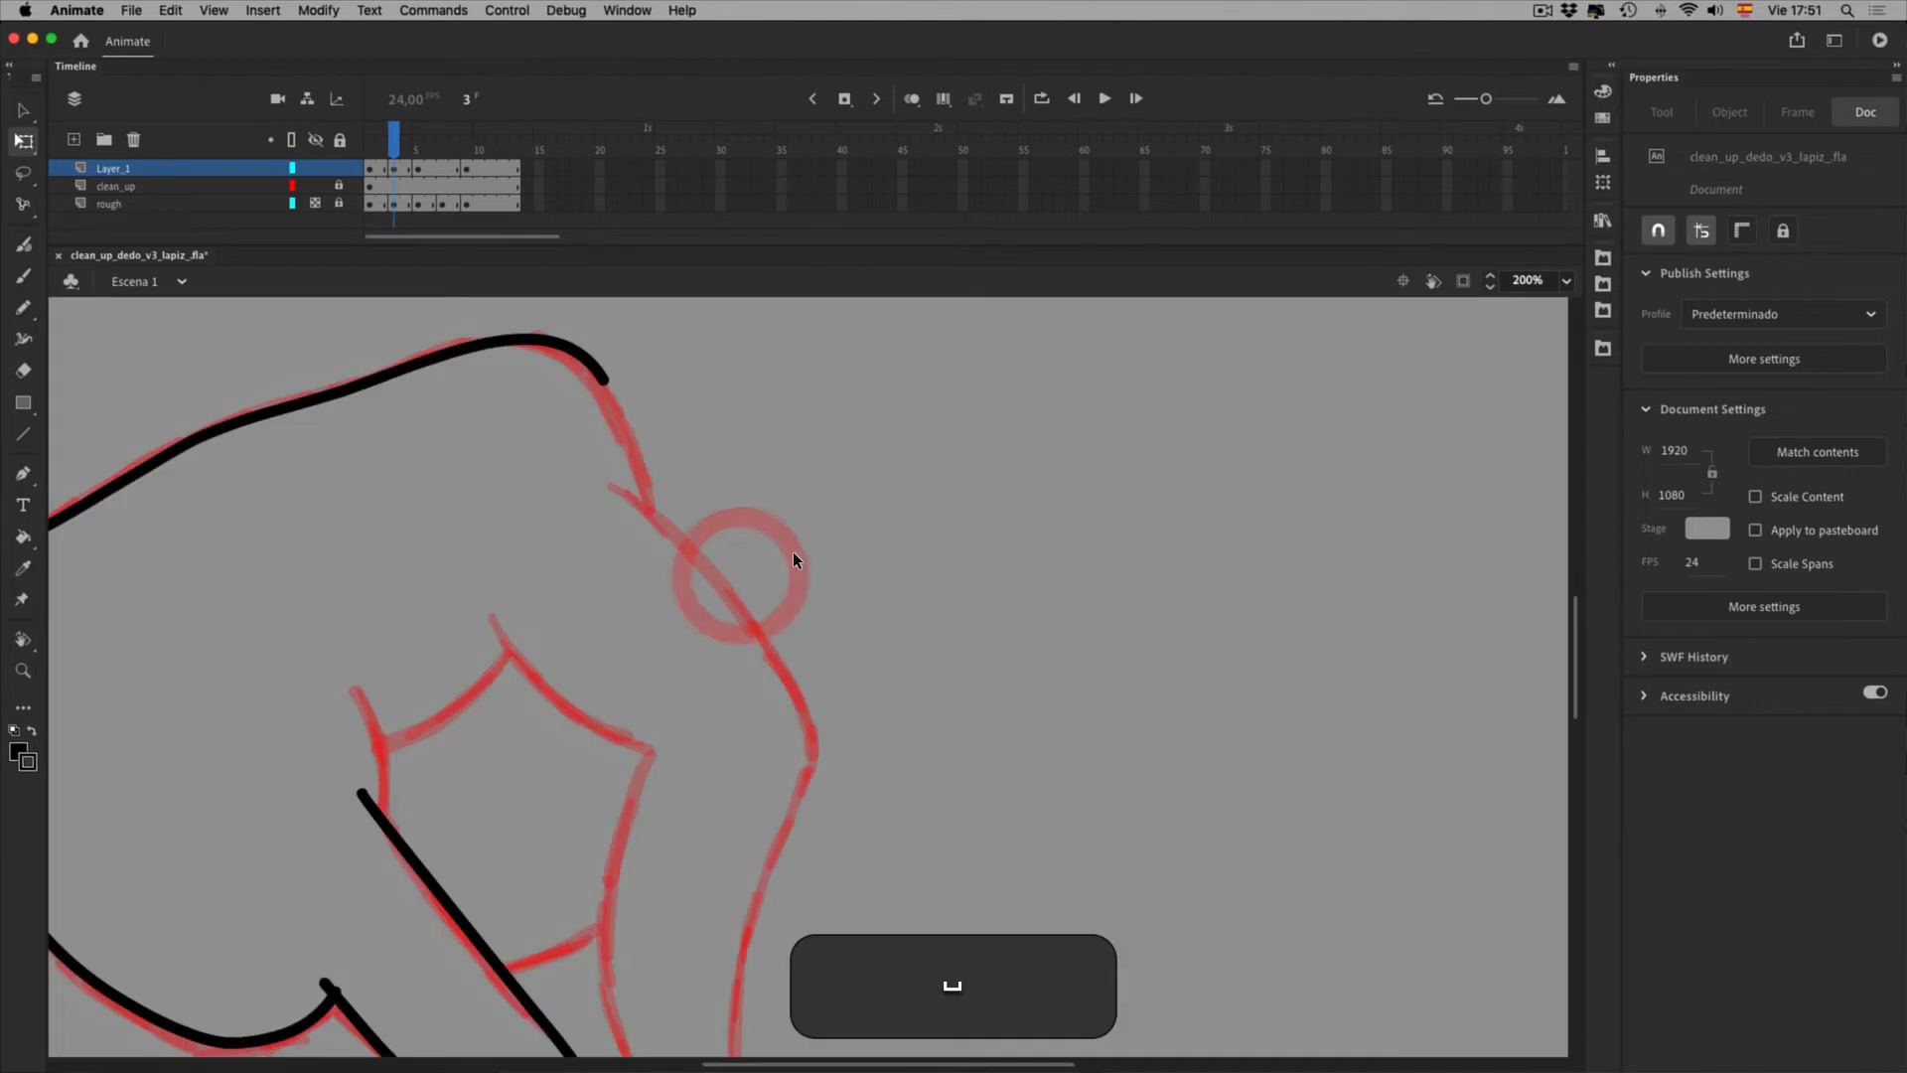
Undo the accidental edits to the black knuckle stroke and clear the selection
click(637, 398)
click(635, 395)
key(super+z)
click(700, 426)
click(636, 415)
key(super+z)
click(700, 415)
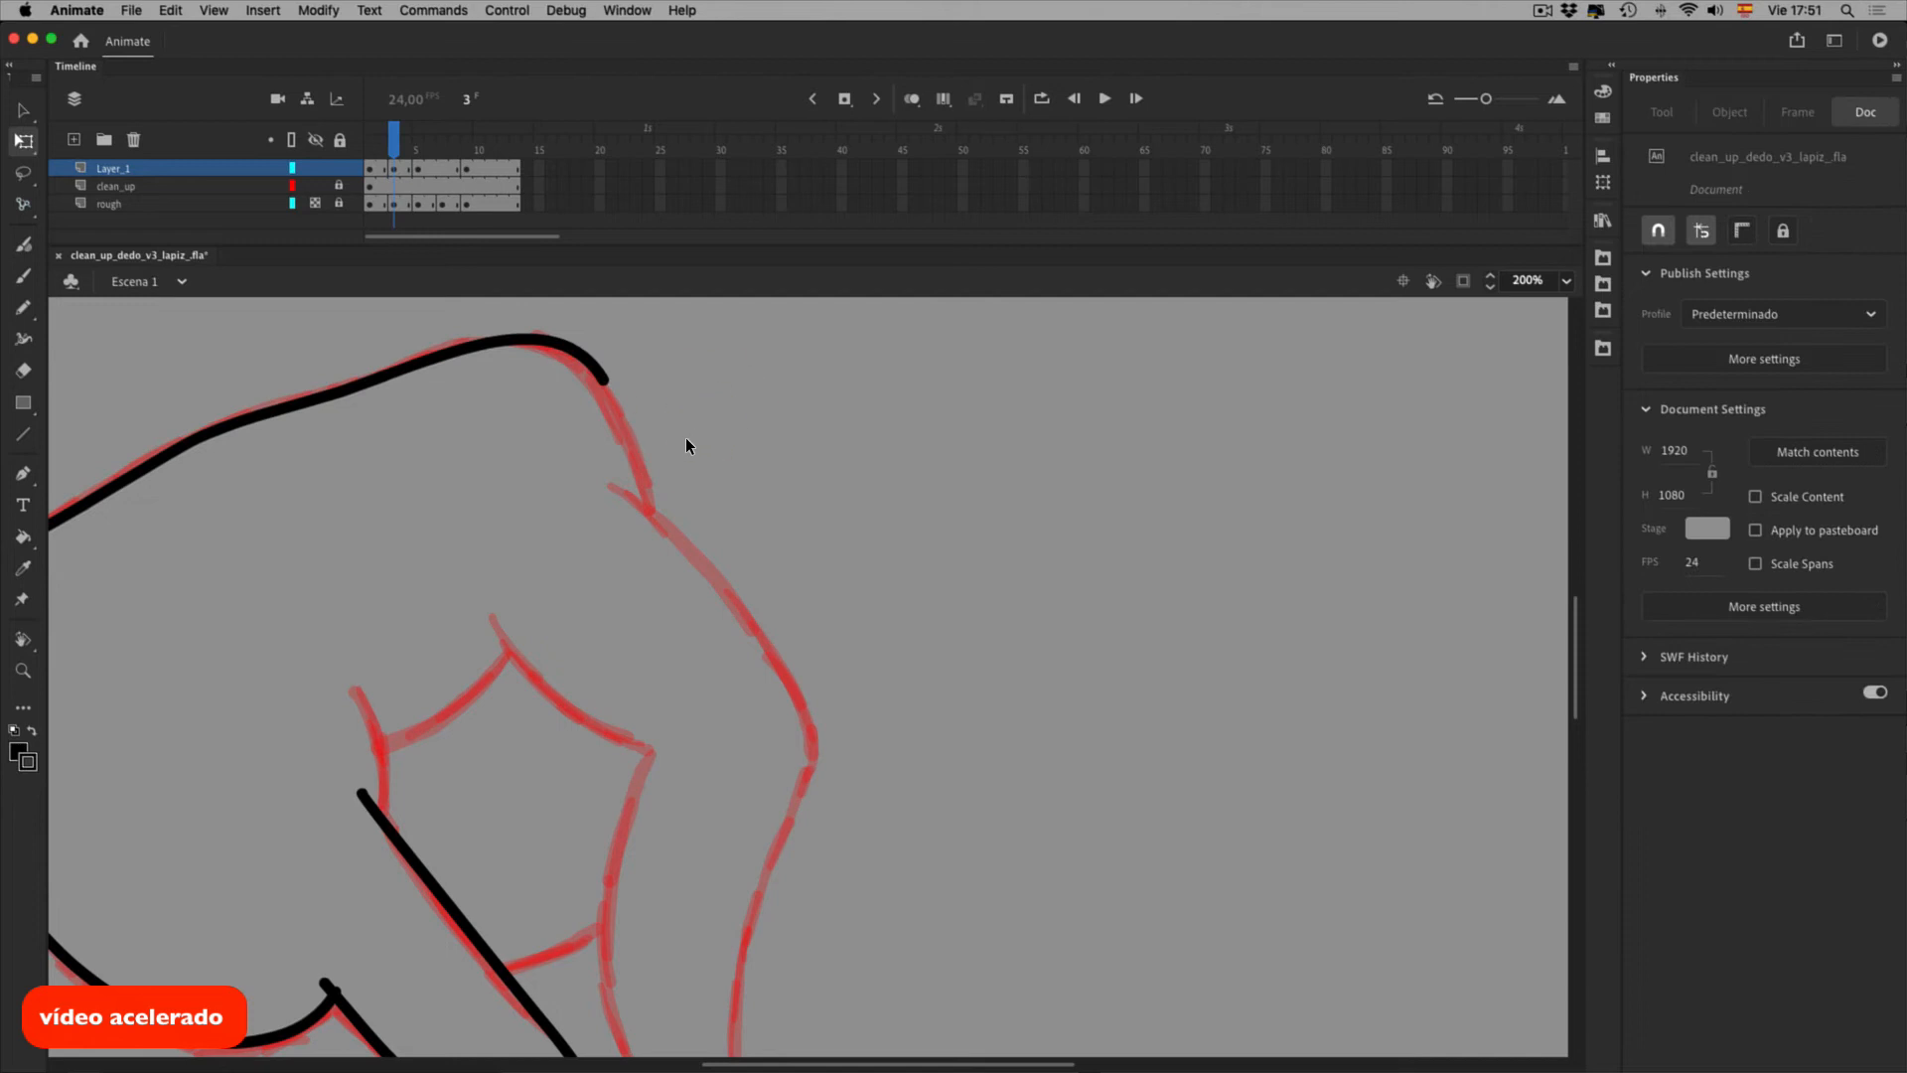
key(v)
click(638, 399)
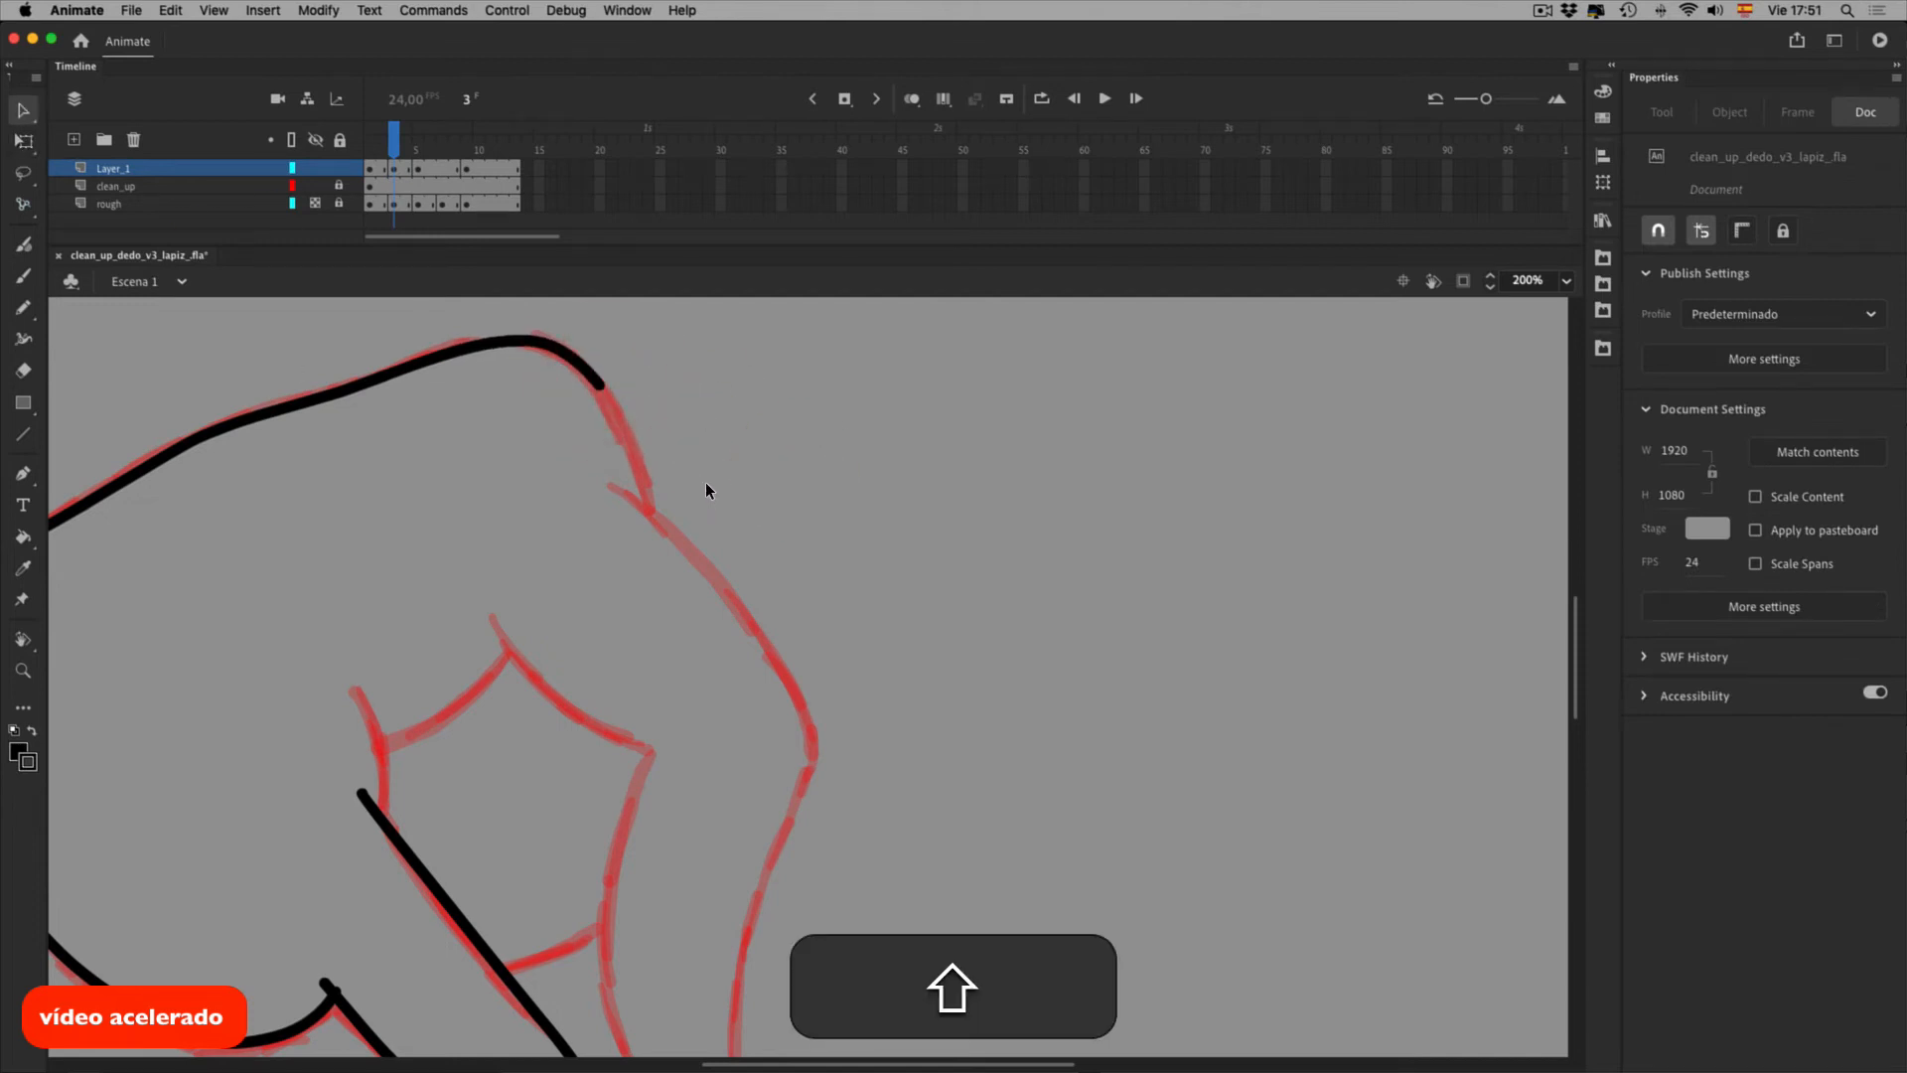
Trace the finger's outer outline in black pencil down the red rough
key(shift+y)
drag(688, 498, 694, 546)
key(super+z)
drag(650, 425, 691, 545)
key(space)
drag(759, 632, 436, 431)
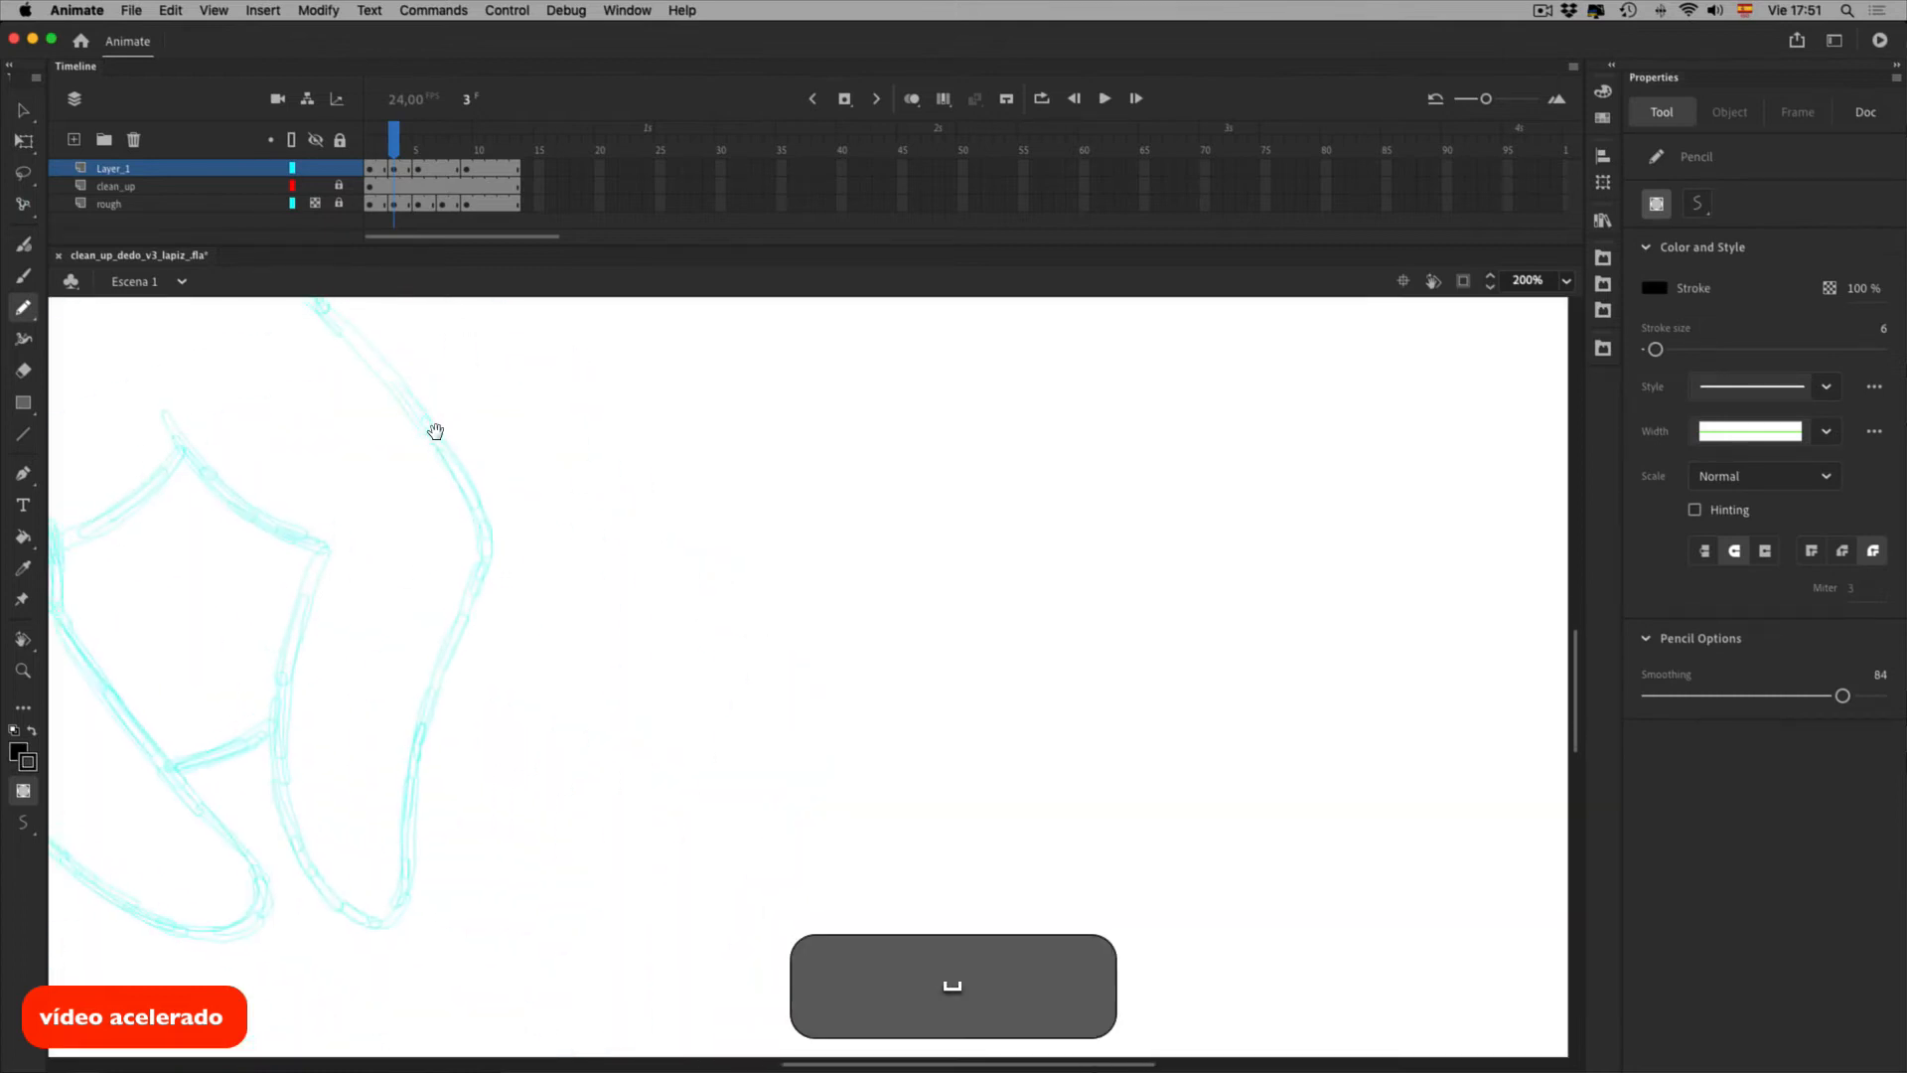
key(F4)
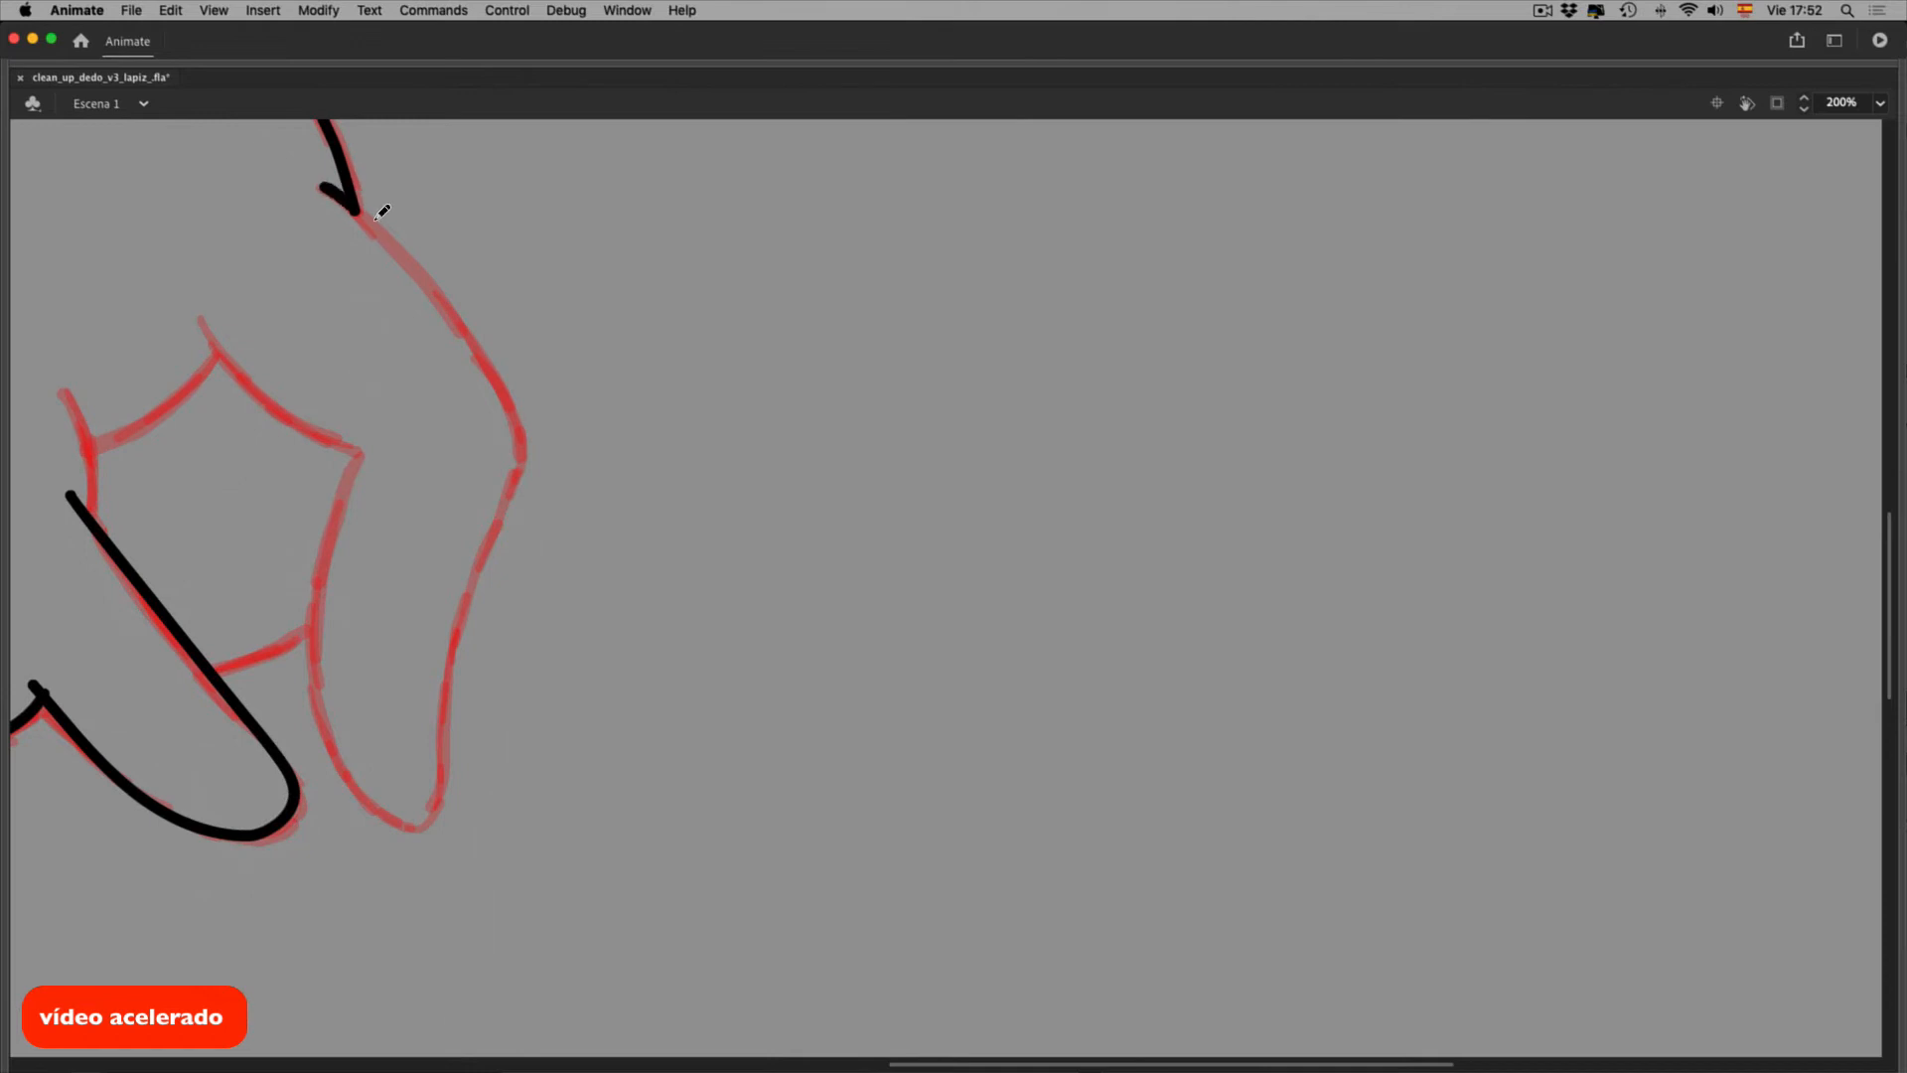
drag(356, 210, 469, 345)
drag(553, 451, 478, 768)
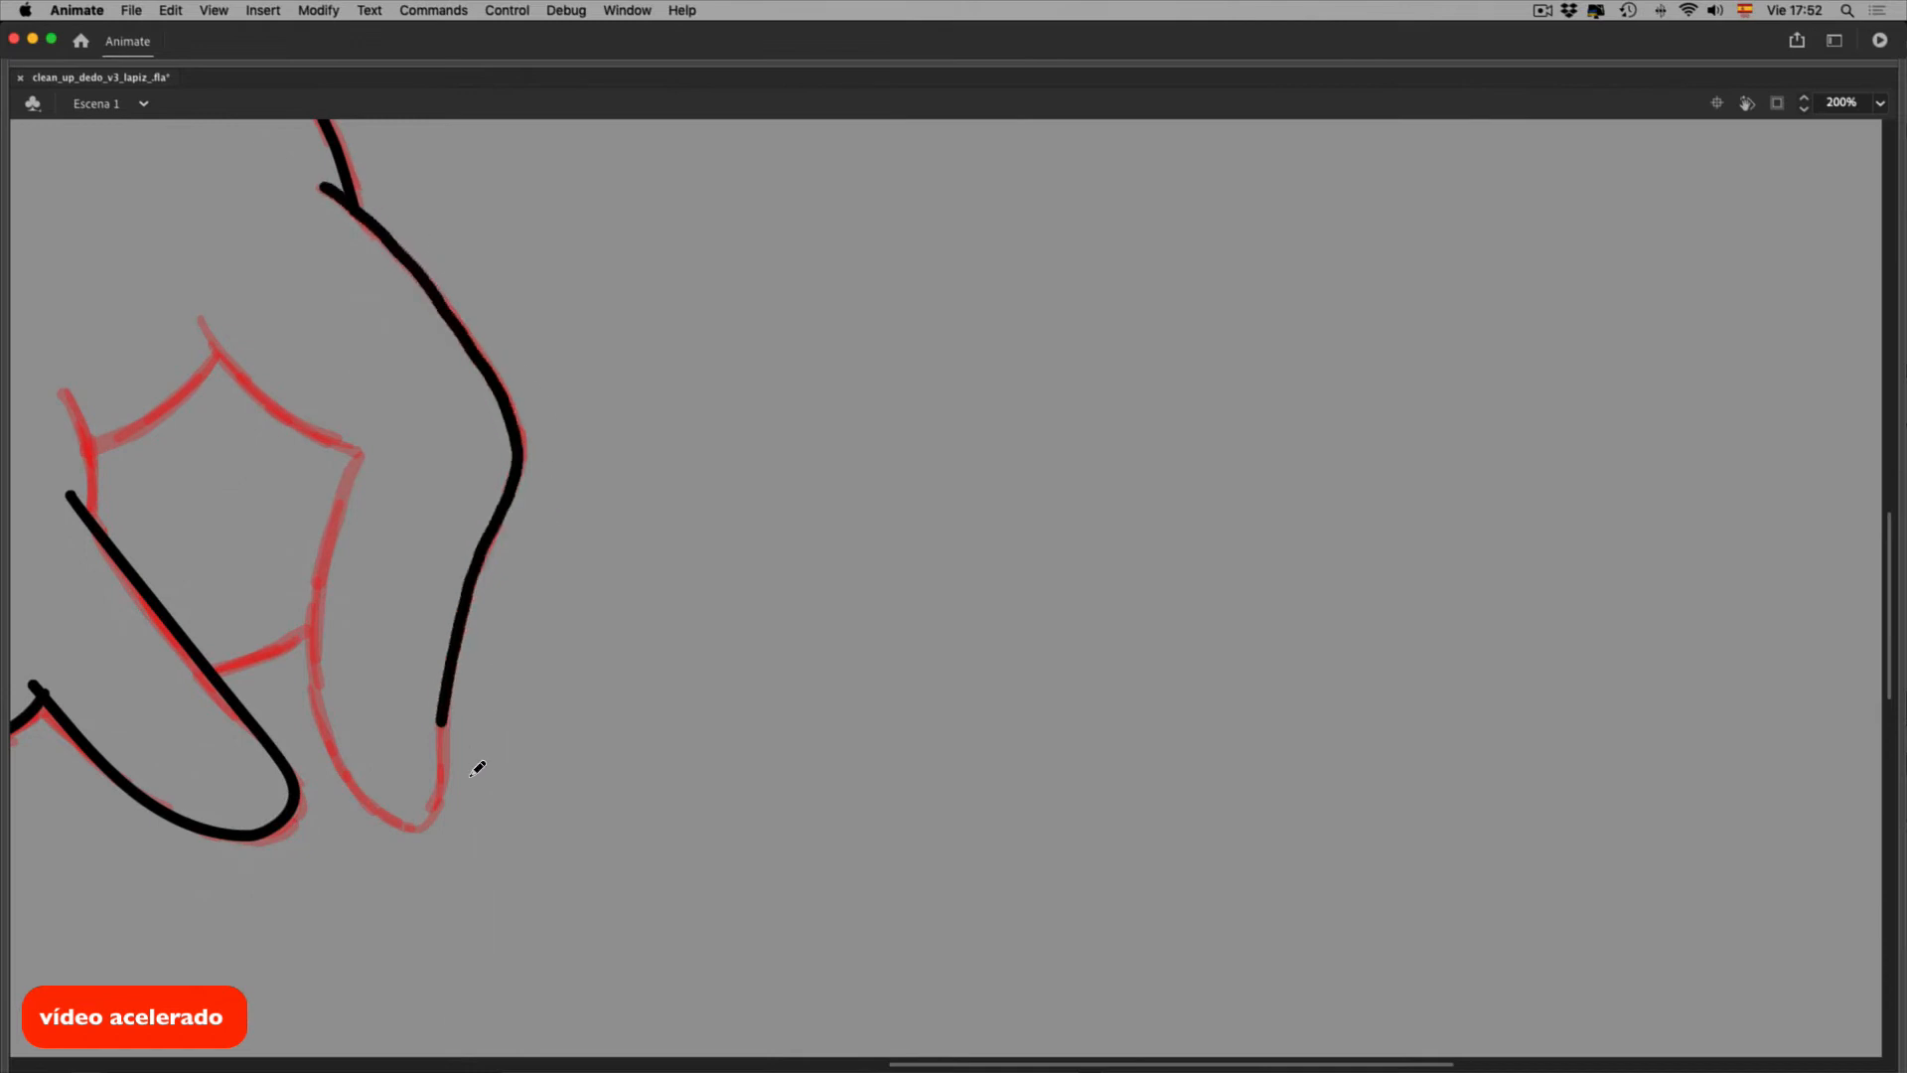
Smooth the new finger stroke and bend its bulge outward onto the sketch
key(v)
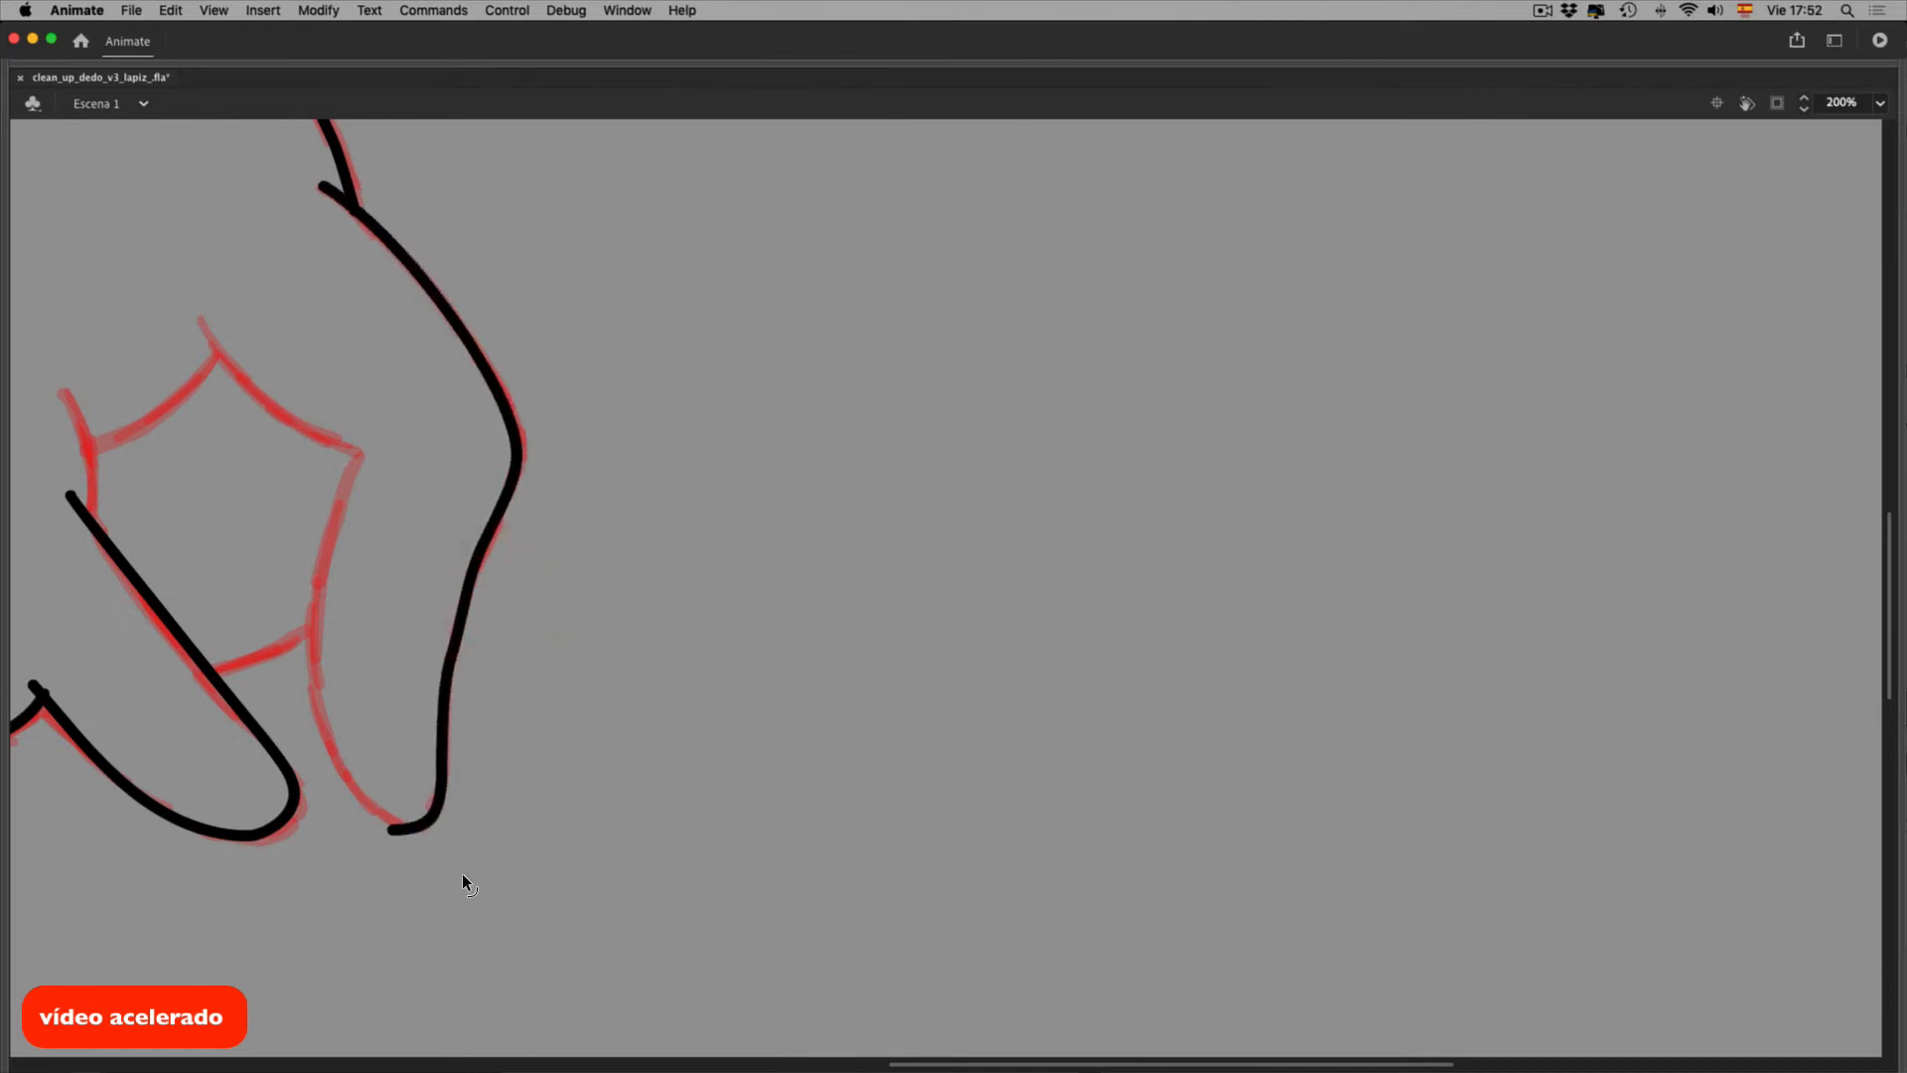
click(486, 656)
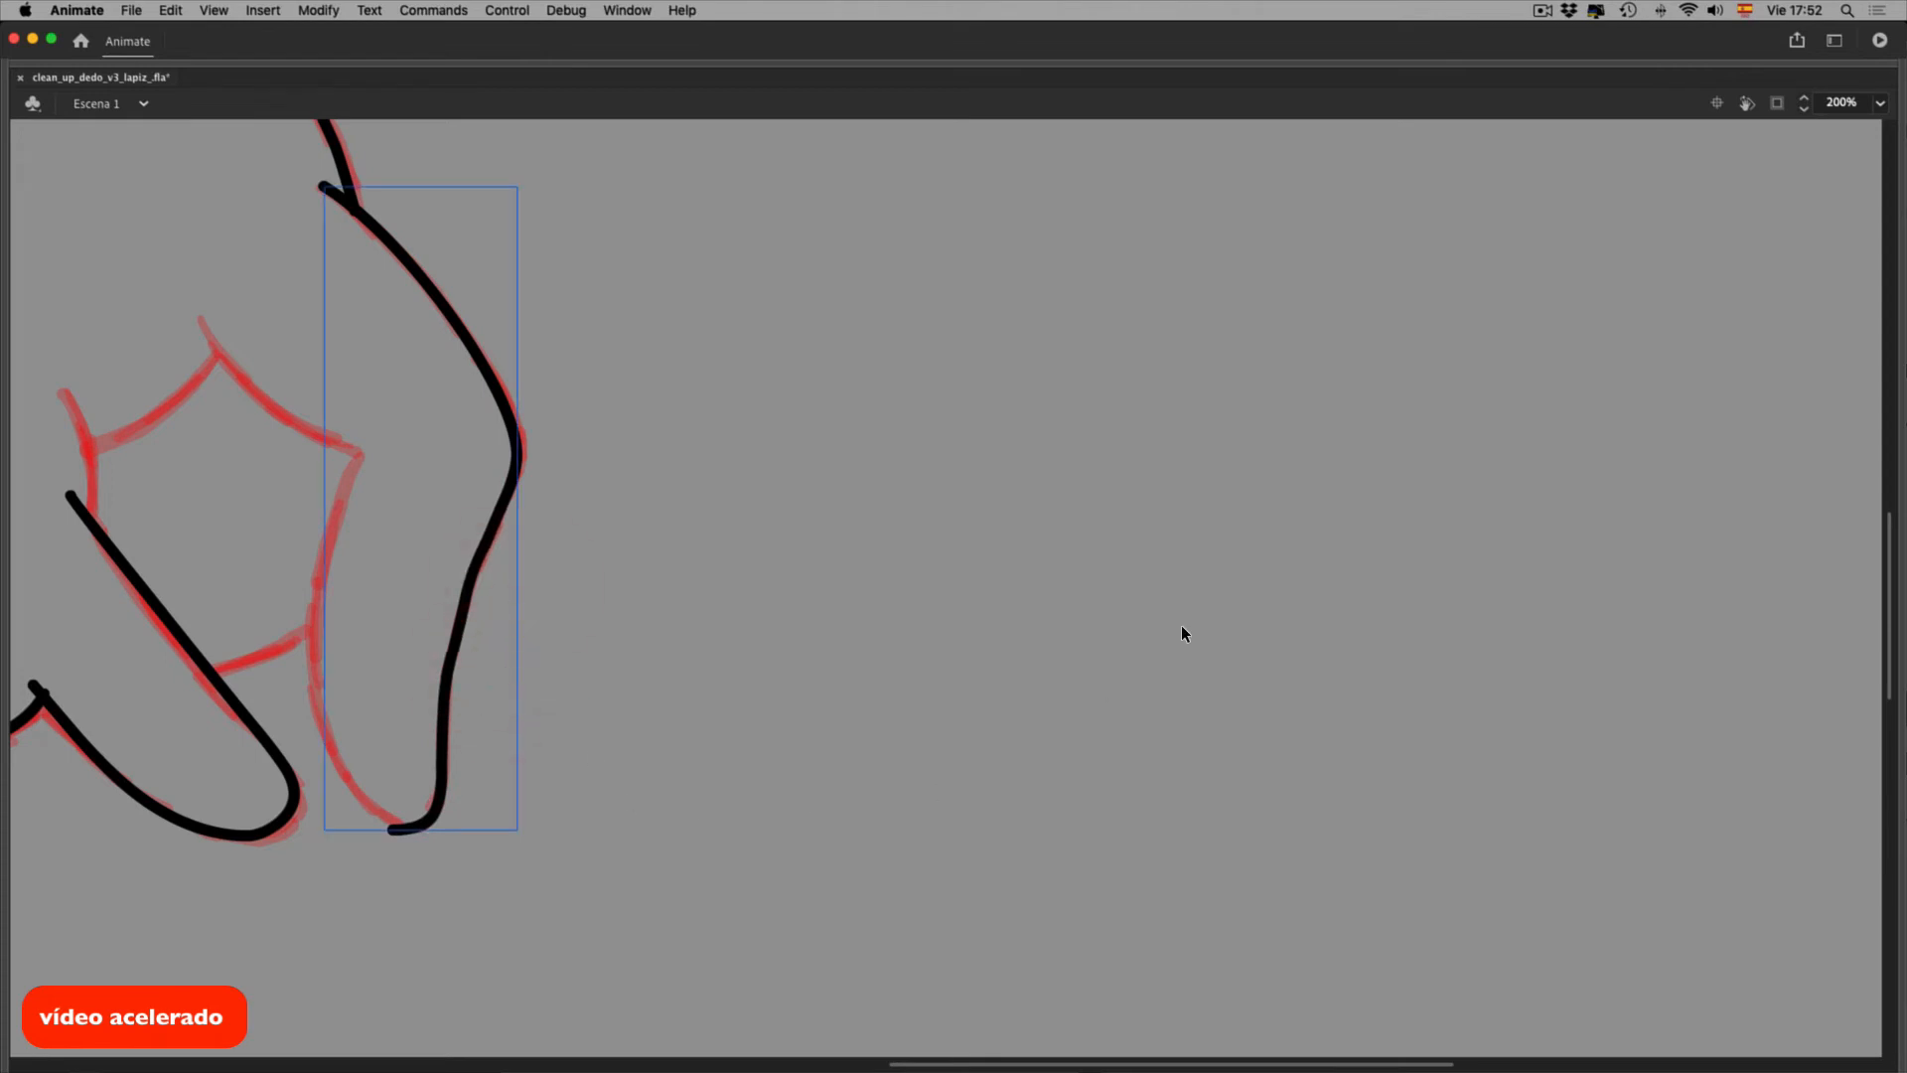
key(F4)
click(1693, 852)
click(616, 658)
drag(579, 641, 596, 660)
key(space)
drag(640, 721, 753, 563)
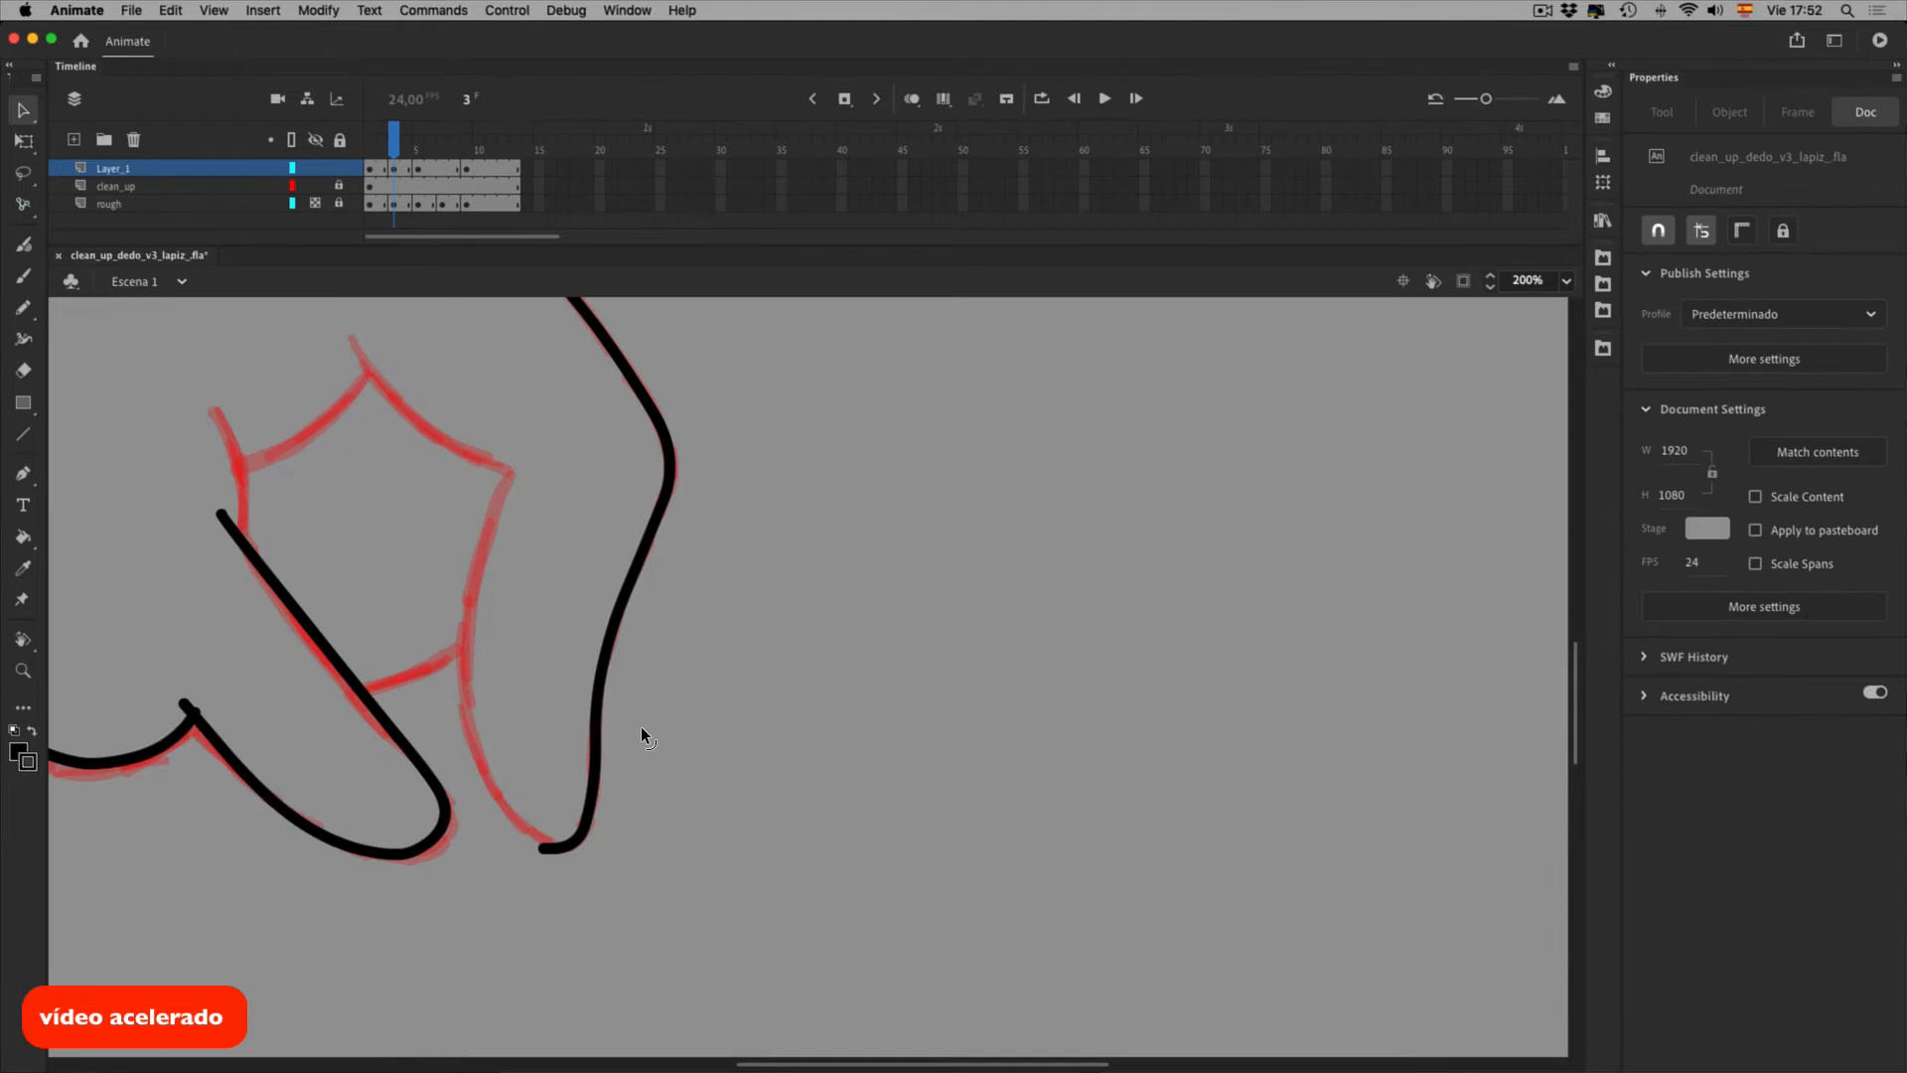
Trace the inner finger line and pull its bottom end into the outer line
key(shift+t)
key(shift+y)
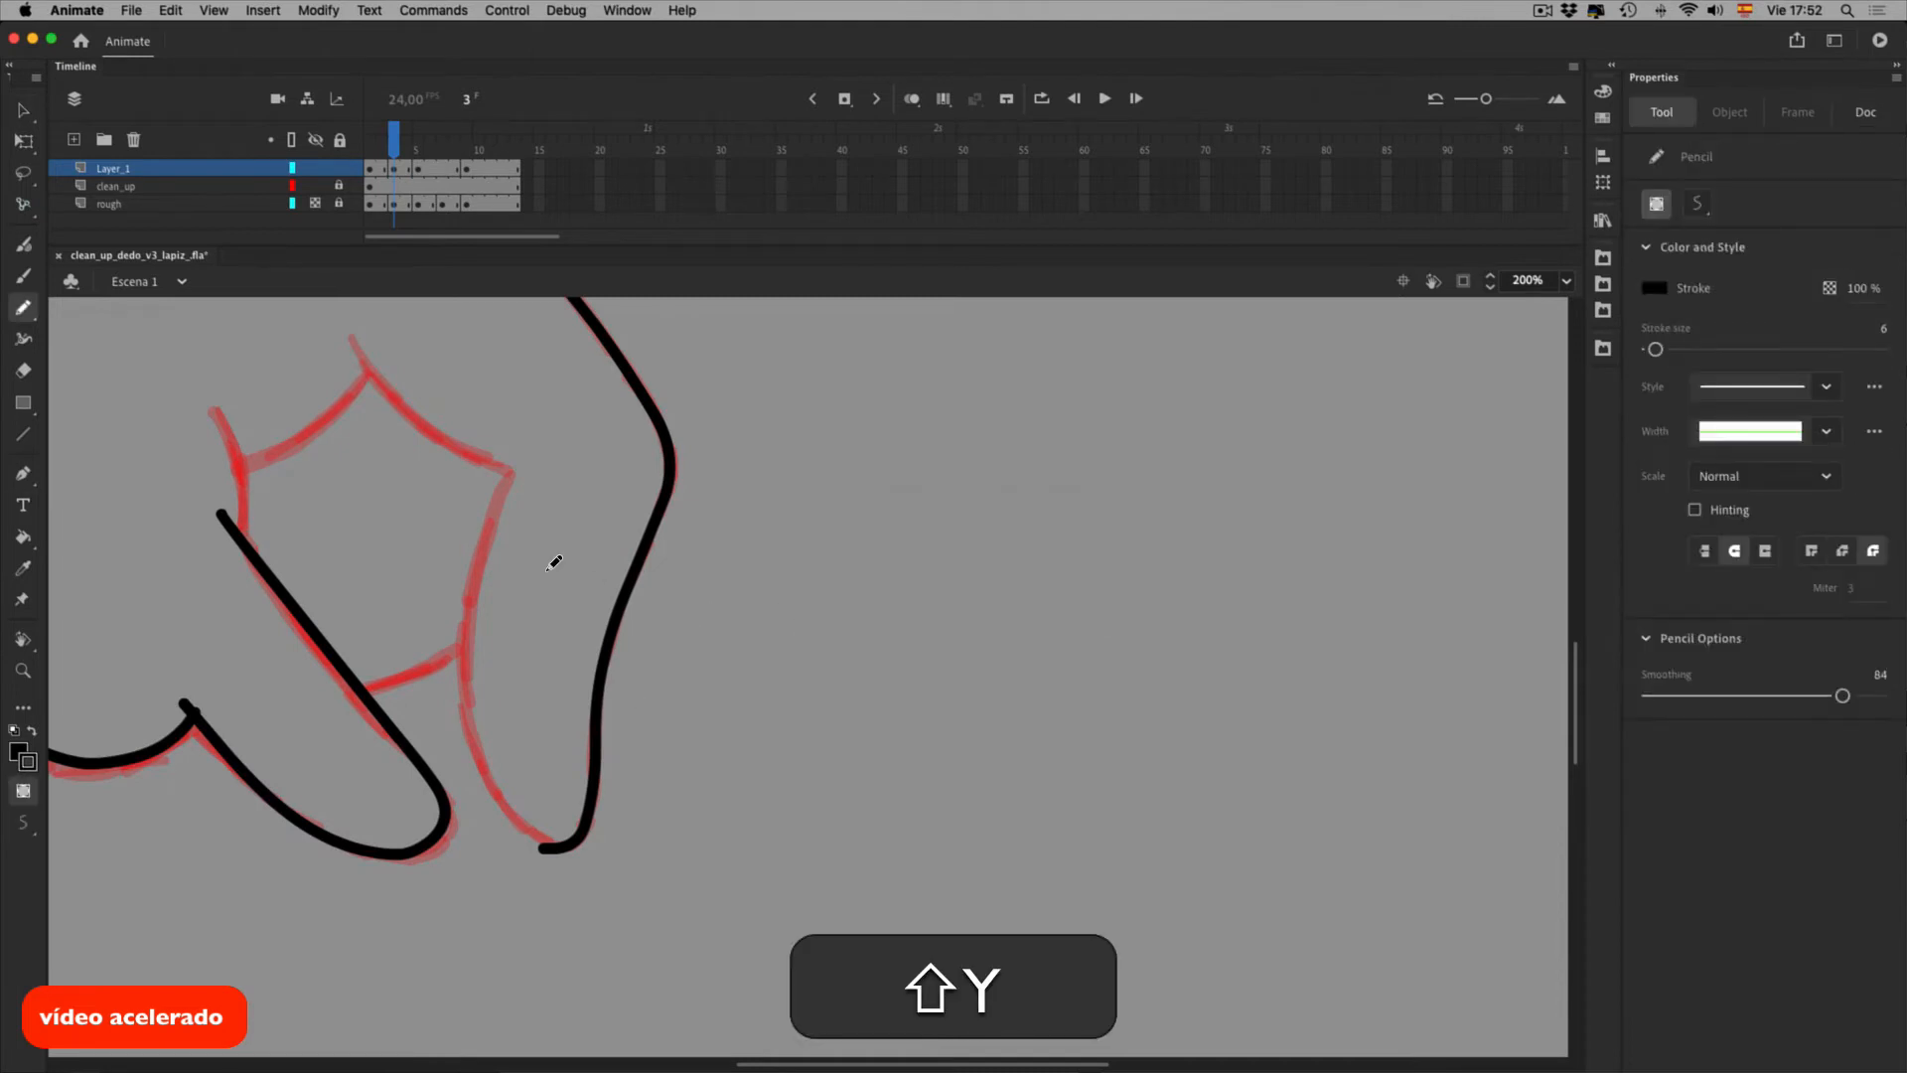
mouse_move(511, 600)
mouse_down()
mouse_move(506, 758)
mouse_move(566, 862)
mouse_up()
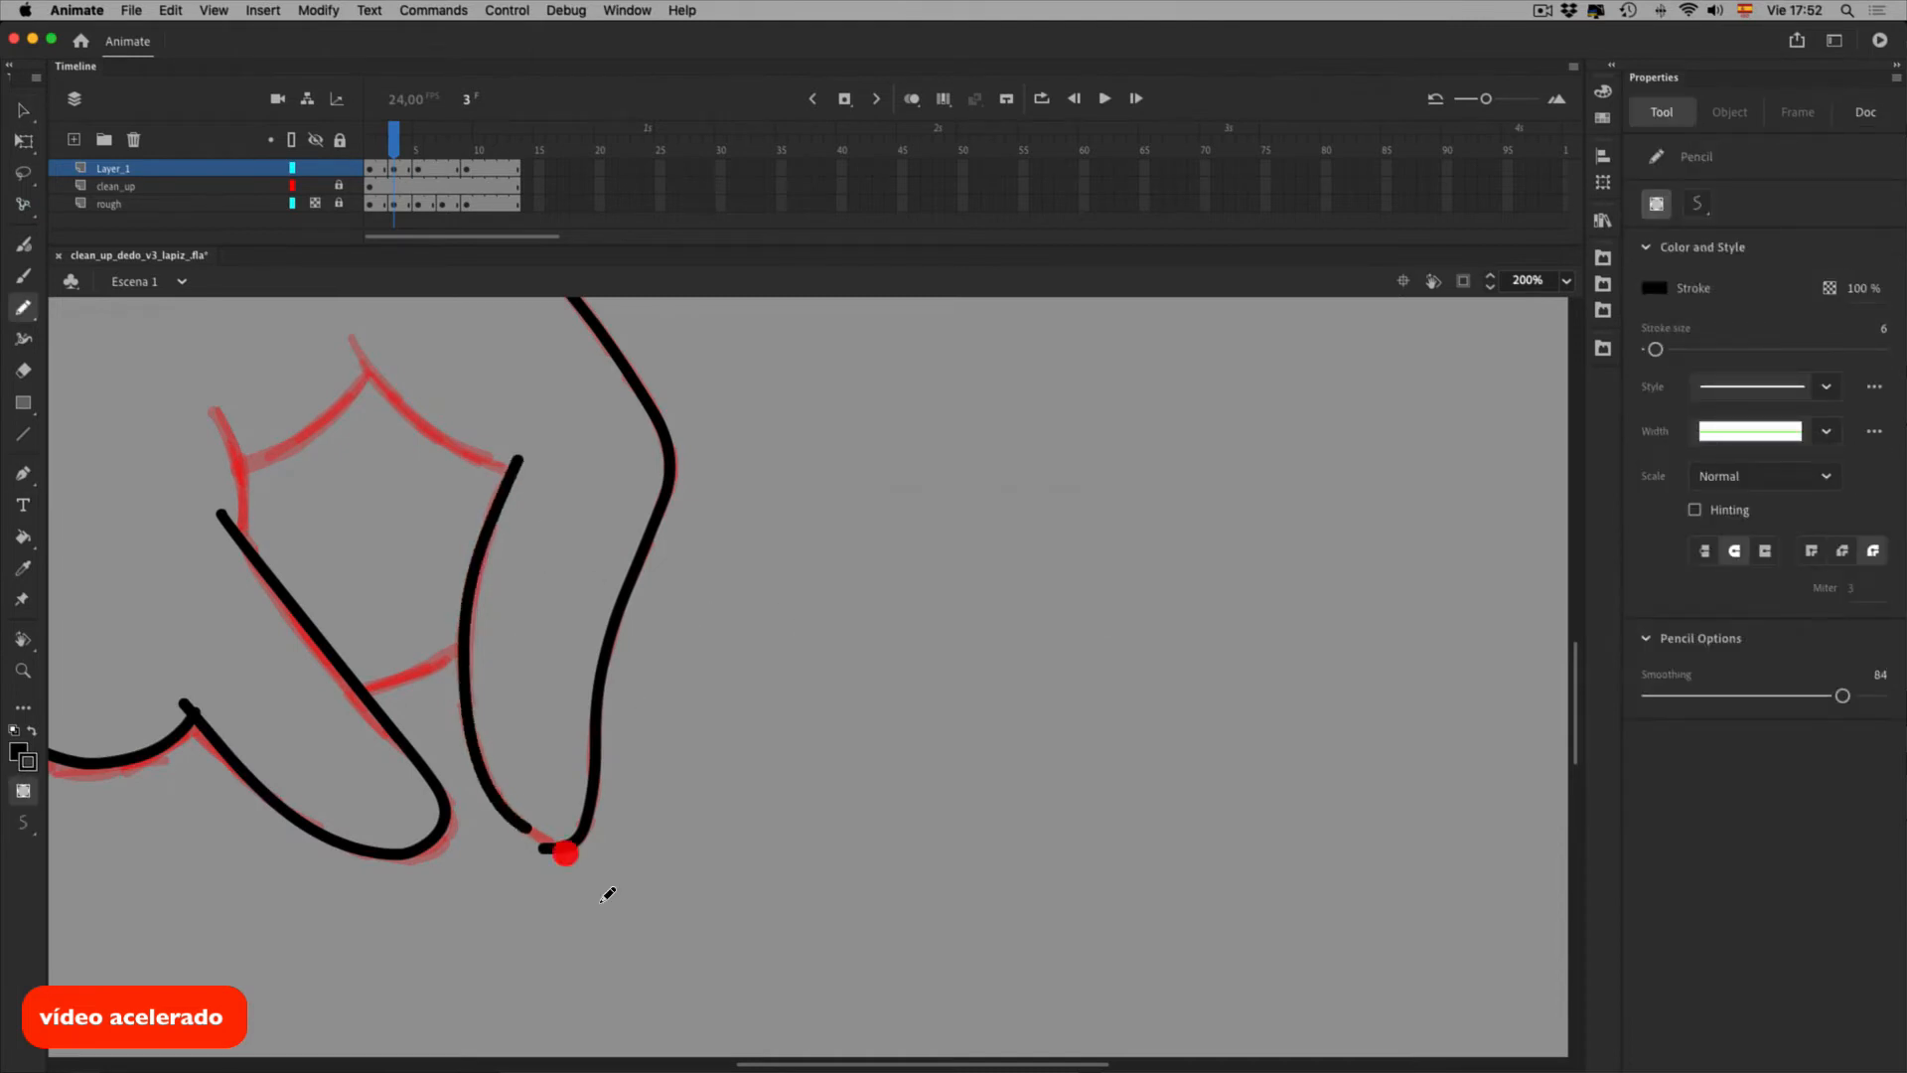
key(v)
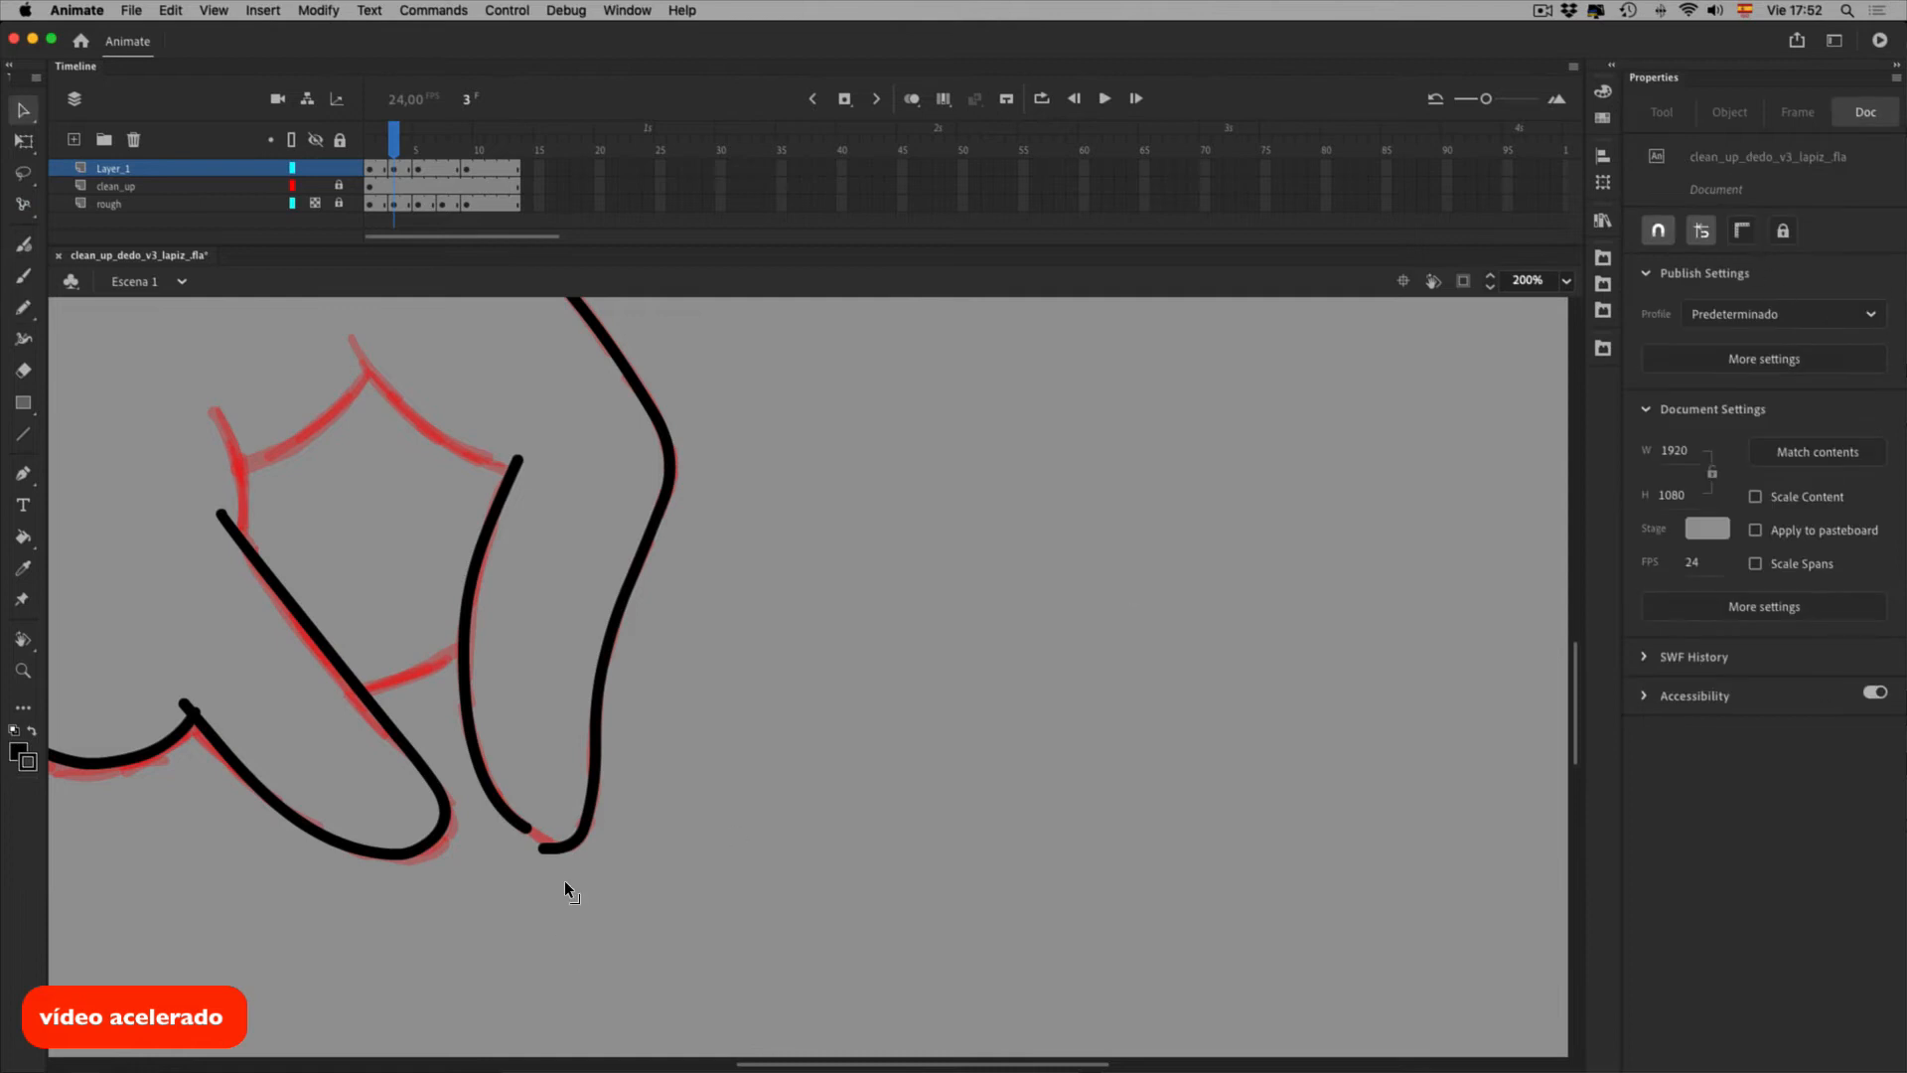
drag(566, 891, 590, 909)
drag(594, 904, 599, 882)
Attempt a knuckle line over the rough and delete the stray stroke left behind
key(space)
drag(526, 552, 666, 700)
key(shift+y)
mouse_move(483, 468)
mouse_down()
mouse_move(596, 594)
mouse_move(664, 632)
mouse_up()
key(ctrl+z)
key(super+x)
super+click(600, 564)
super+click(593, 561)
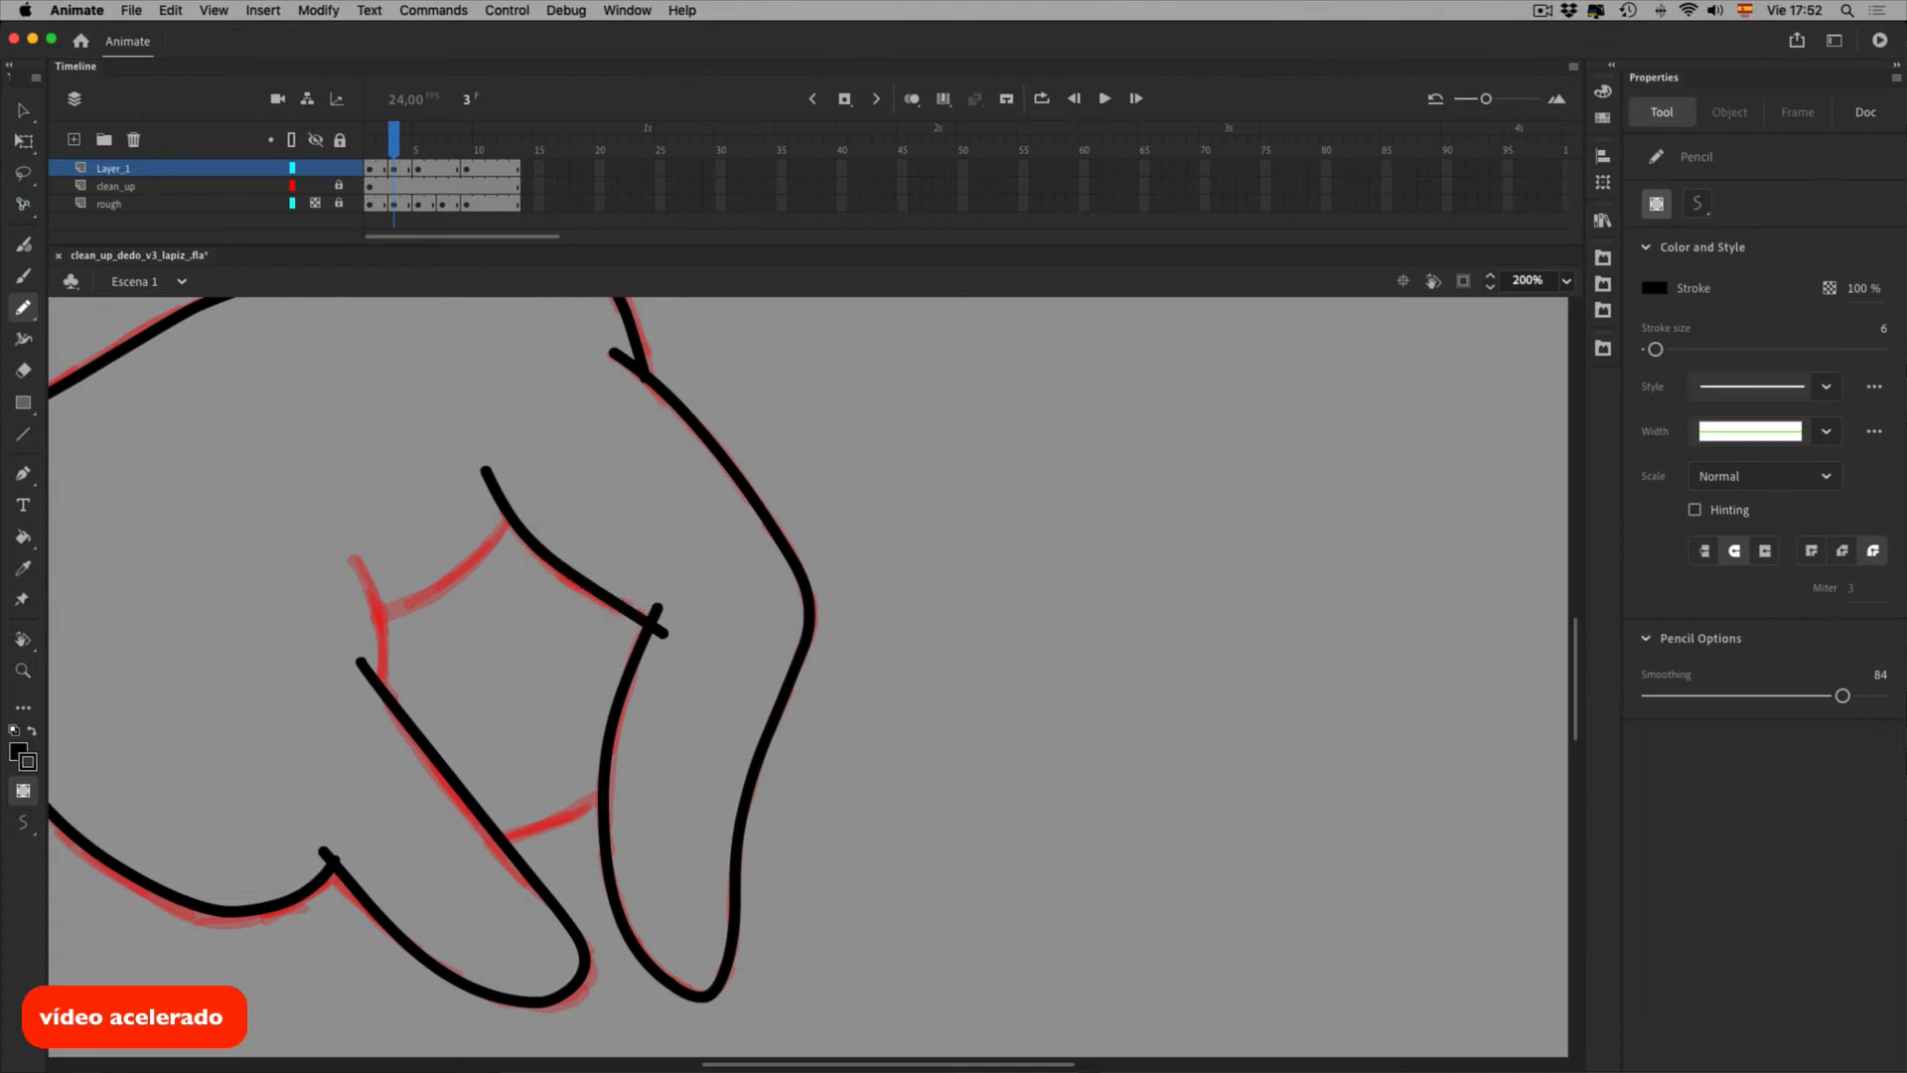
key(v)
click(629, 625)
key(BackSpace)
key(ctrl+y)
Ink the knuckle tick, lower knuckle line, left knuckle edge and lower finger crease
key(shift+y)
mouse_move(488, 475)
mouse_down()
mouse_move(594, 590)
mouse_move(663, 616)
mouse_up()
mouse_move(358, 620)
mouse_down()
mouse_move(413, 601)
mouse_move(522, 507)
mouse_up()
mouse_move(350, 543)
mouse_down()
mouse_move(373, 584)
mouse_move(377, 695)
mouse_up()
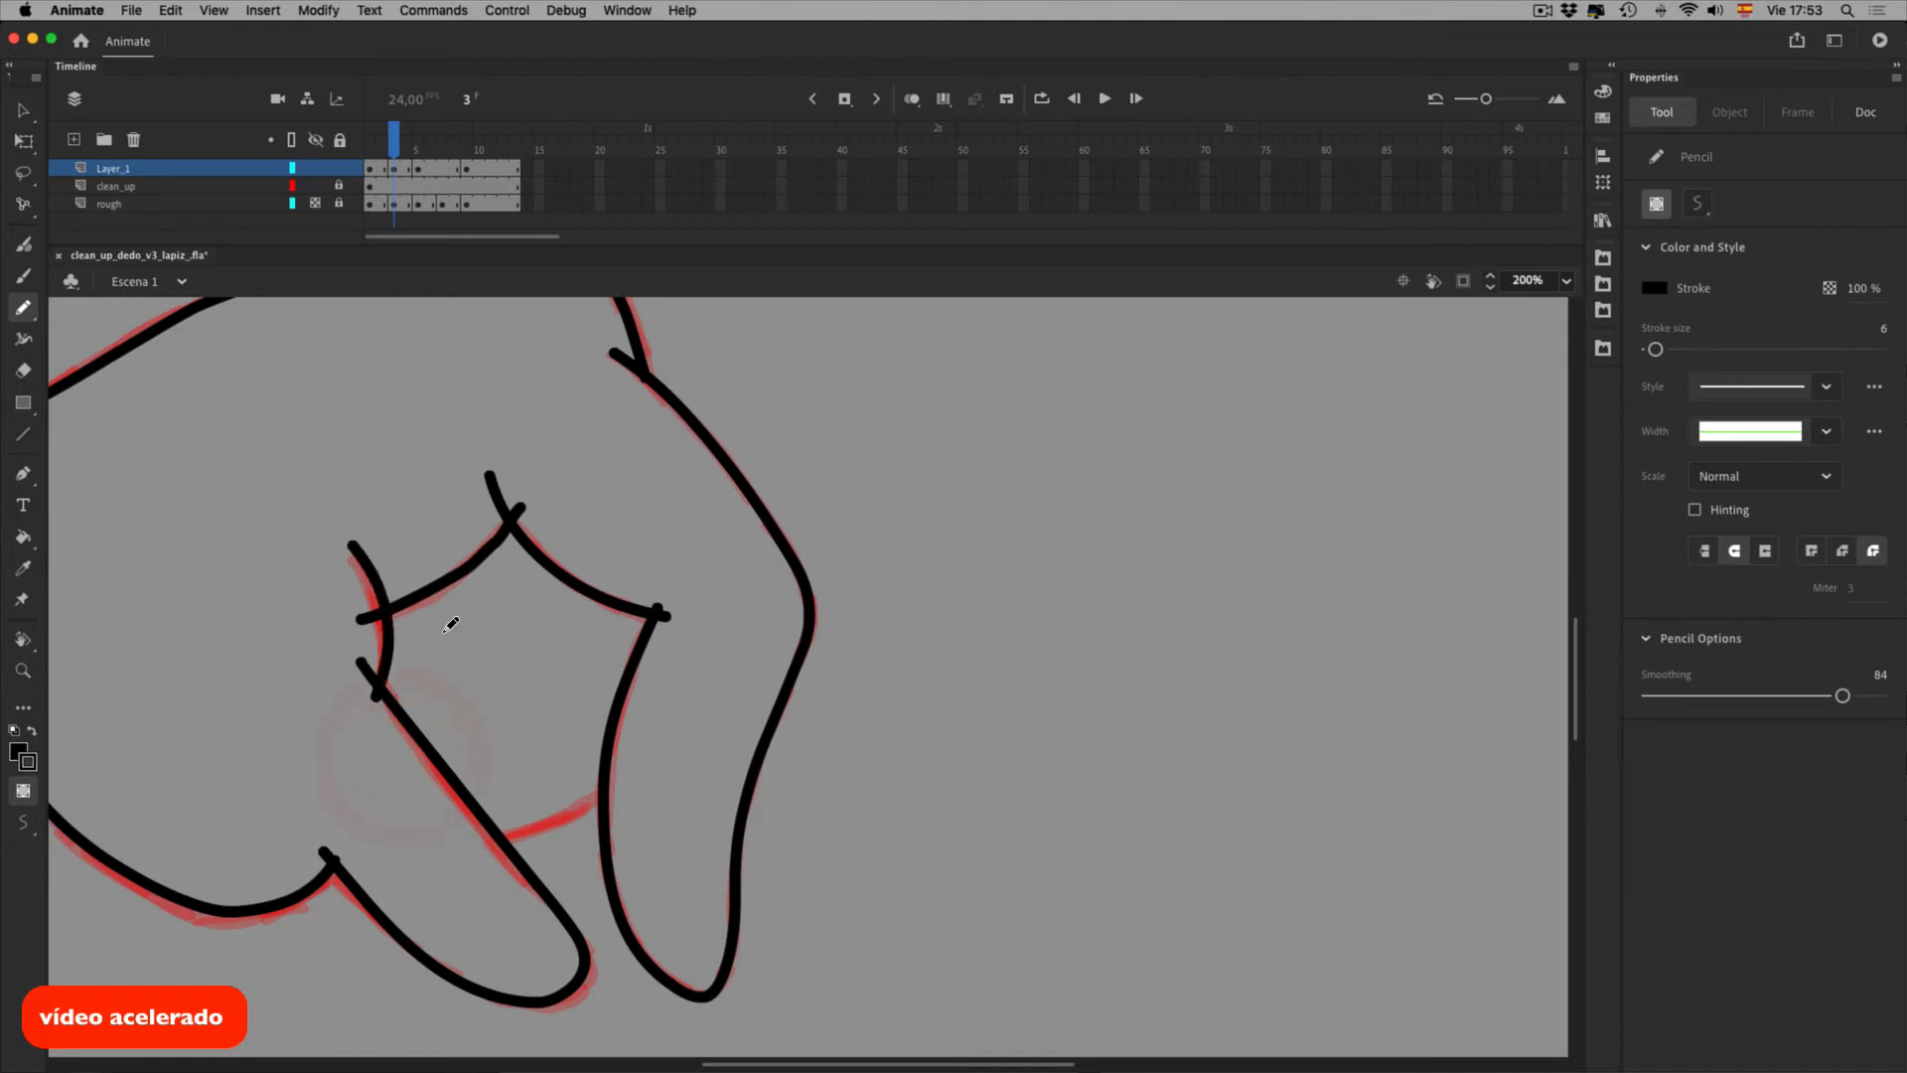
key(super+z)
drag(345, 550, 381, 690)
key(space)
drag(482, 837, 596, 794)
key(super+z)
key(super+z)
drag(481, 838, 611, 787)
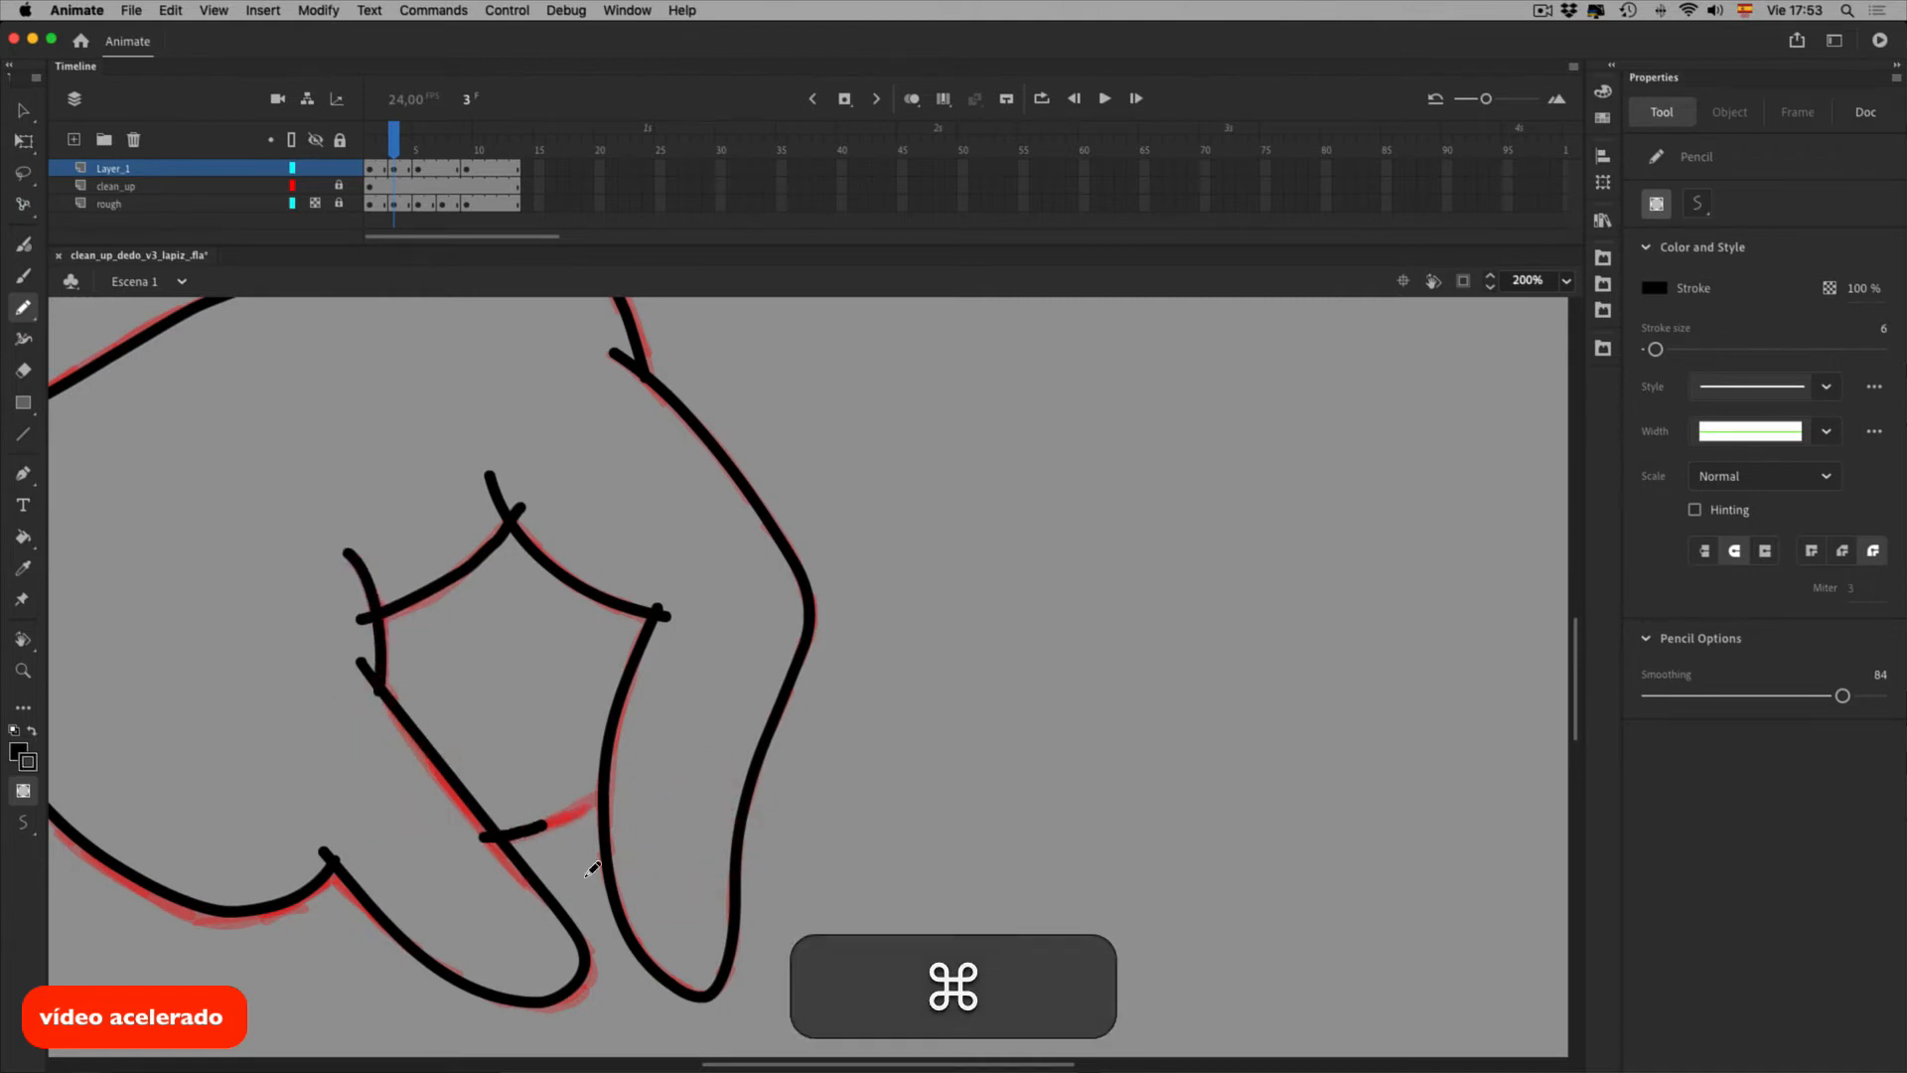
Compare frames with onion skinning, scrub from frame 2 to preview motion, and view at 100%
click(911, 100)
click(912, 99)
click(382, 148)
drag(402, 157, 463, 152)
key(super+1)
On frame 7, select the outer and inner lower-finger strokes
click(468, 179)
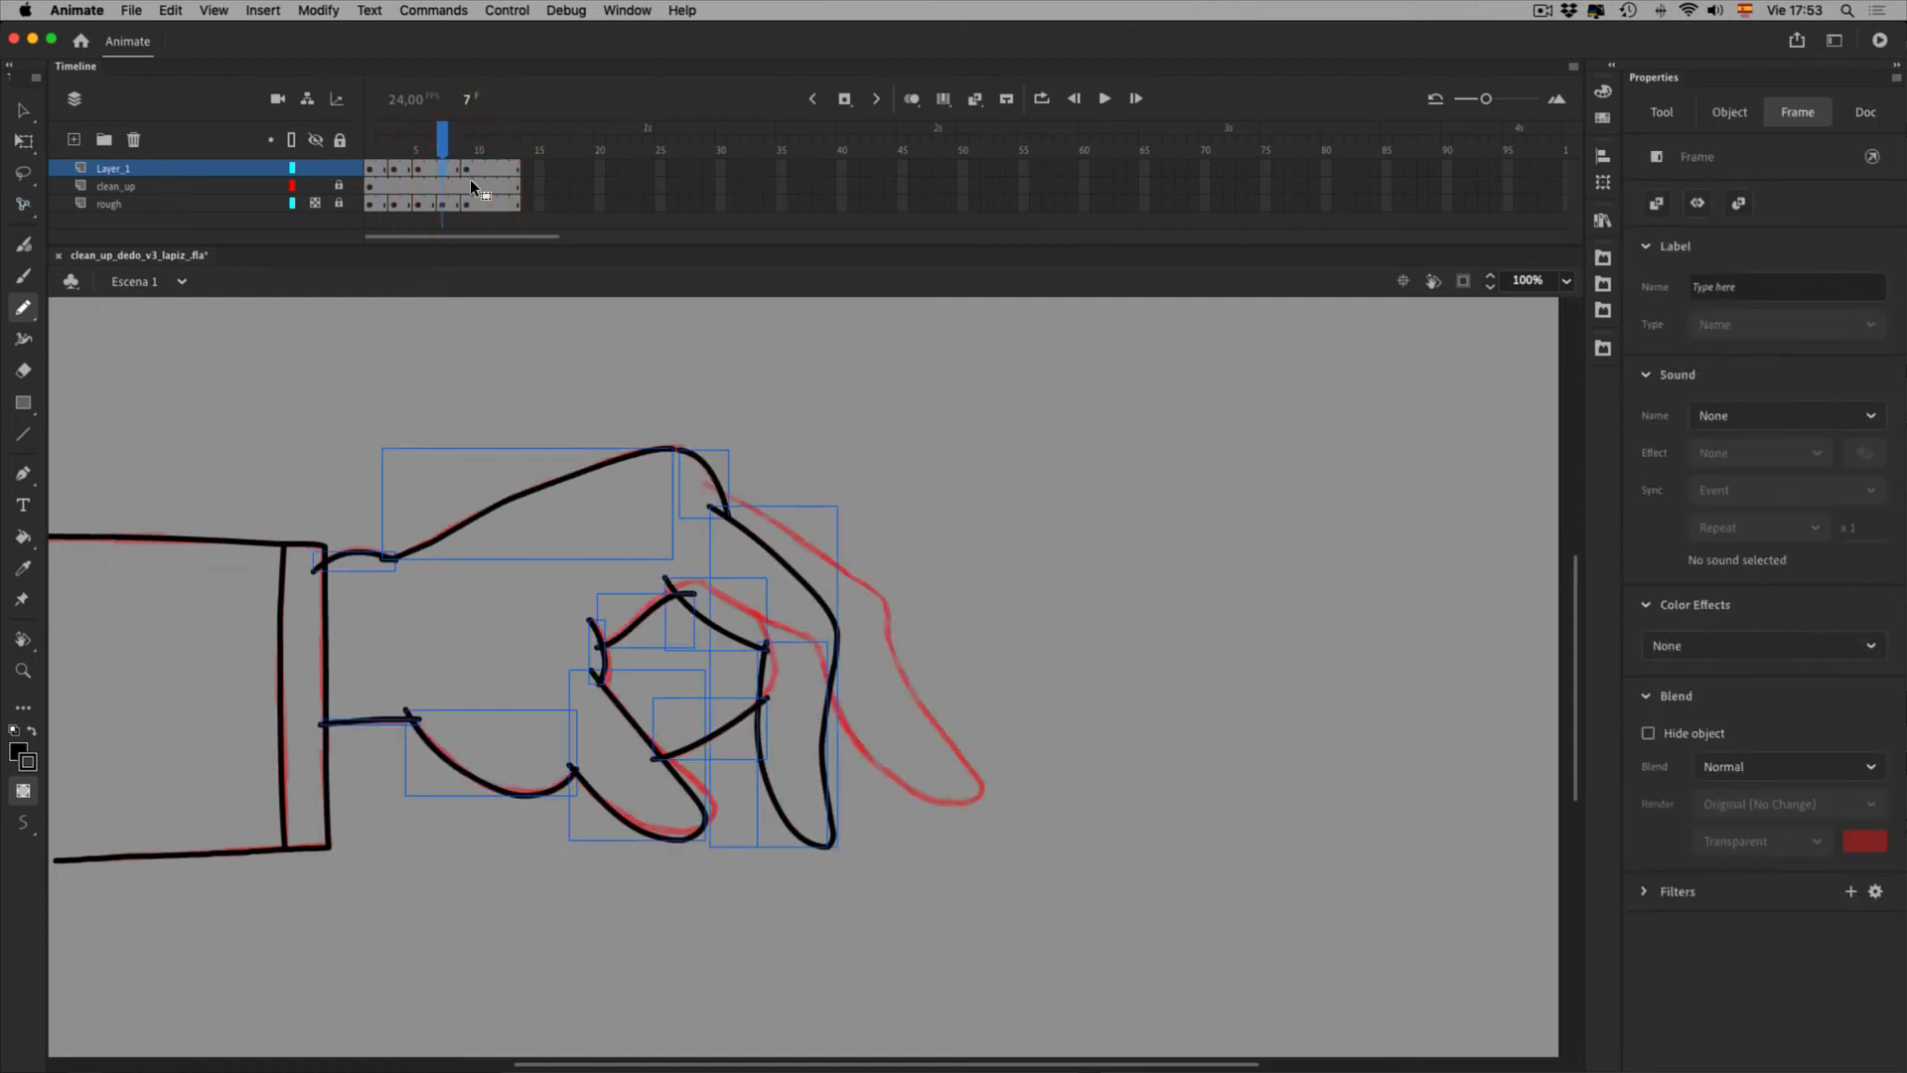
key(F6)
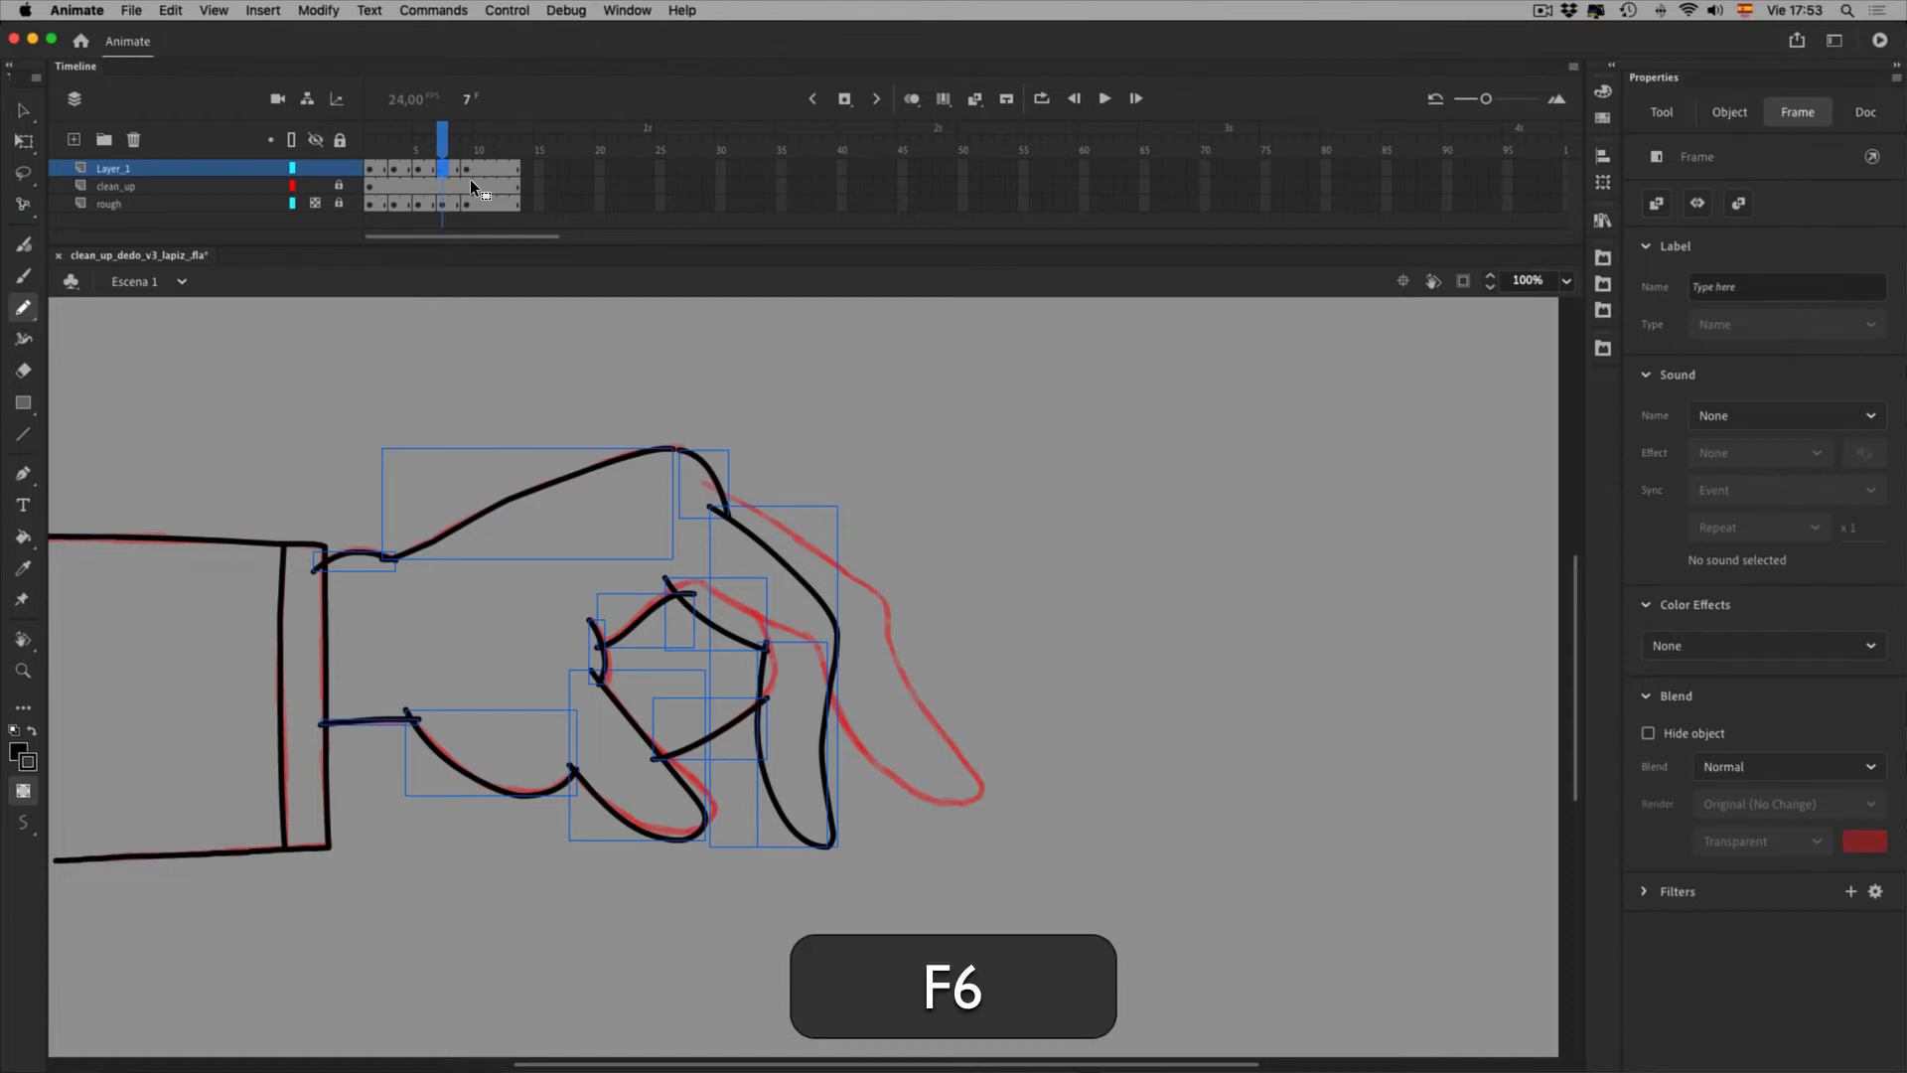
click(1067, 830)
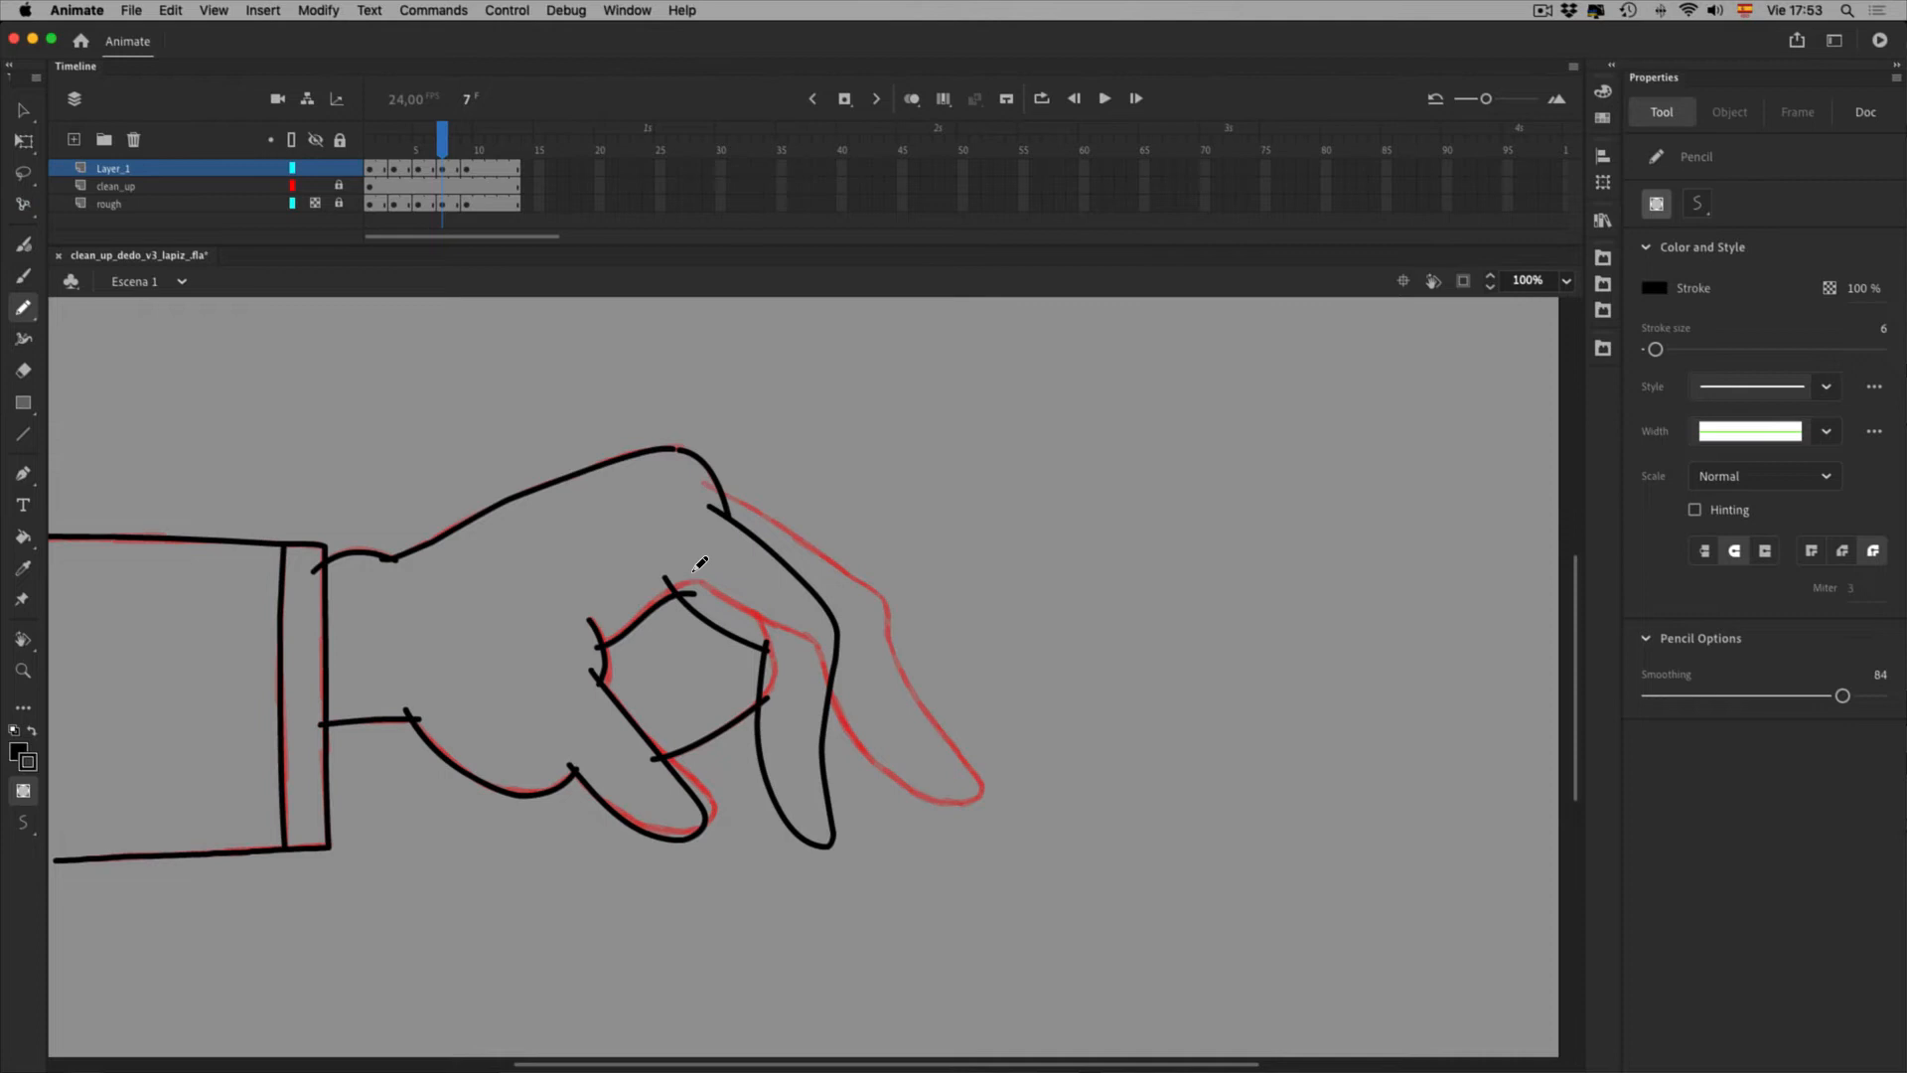
key(v)
drag(701, 576, 908, 699)
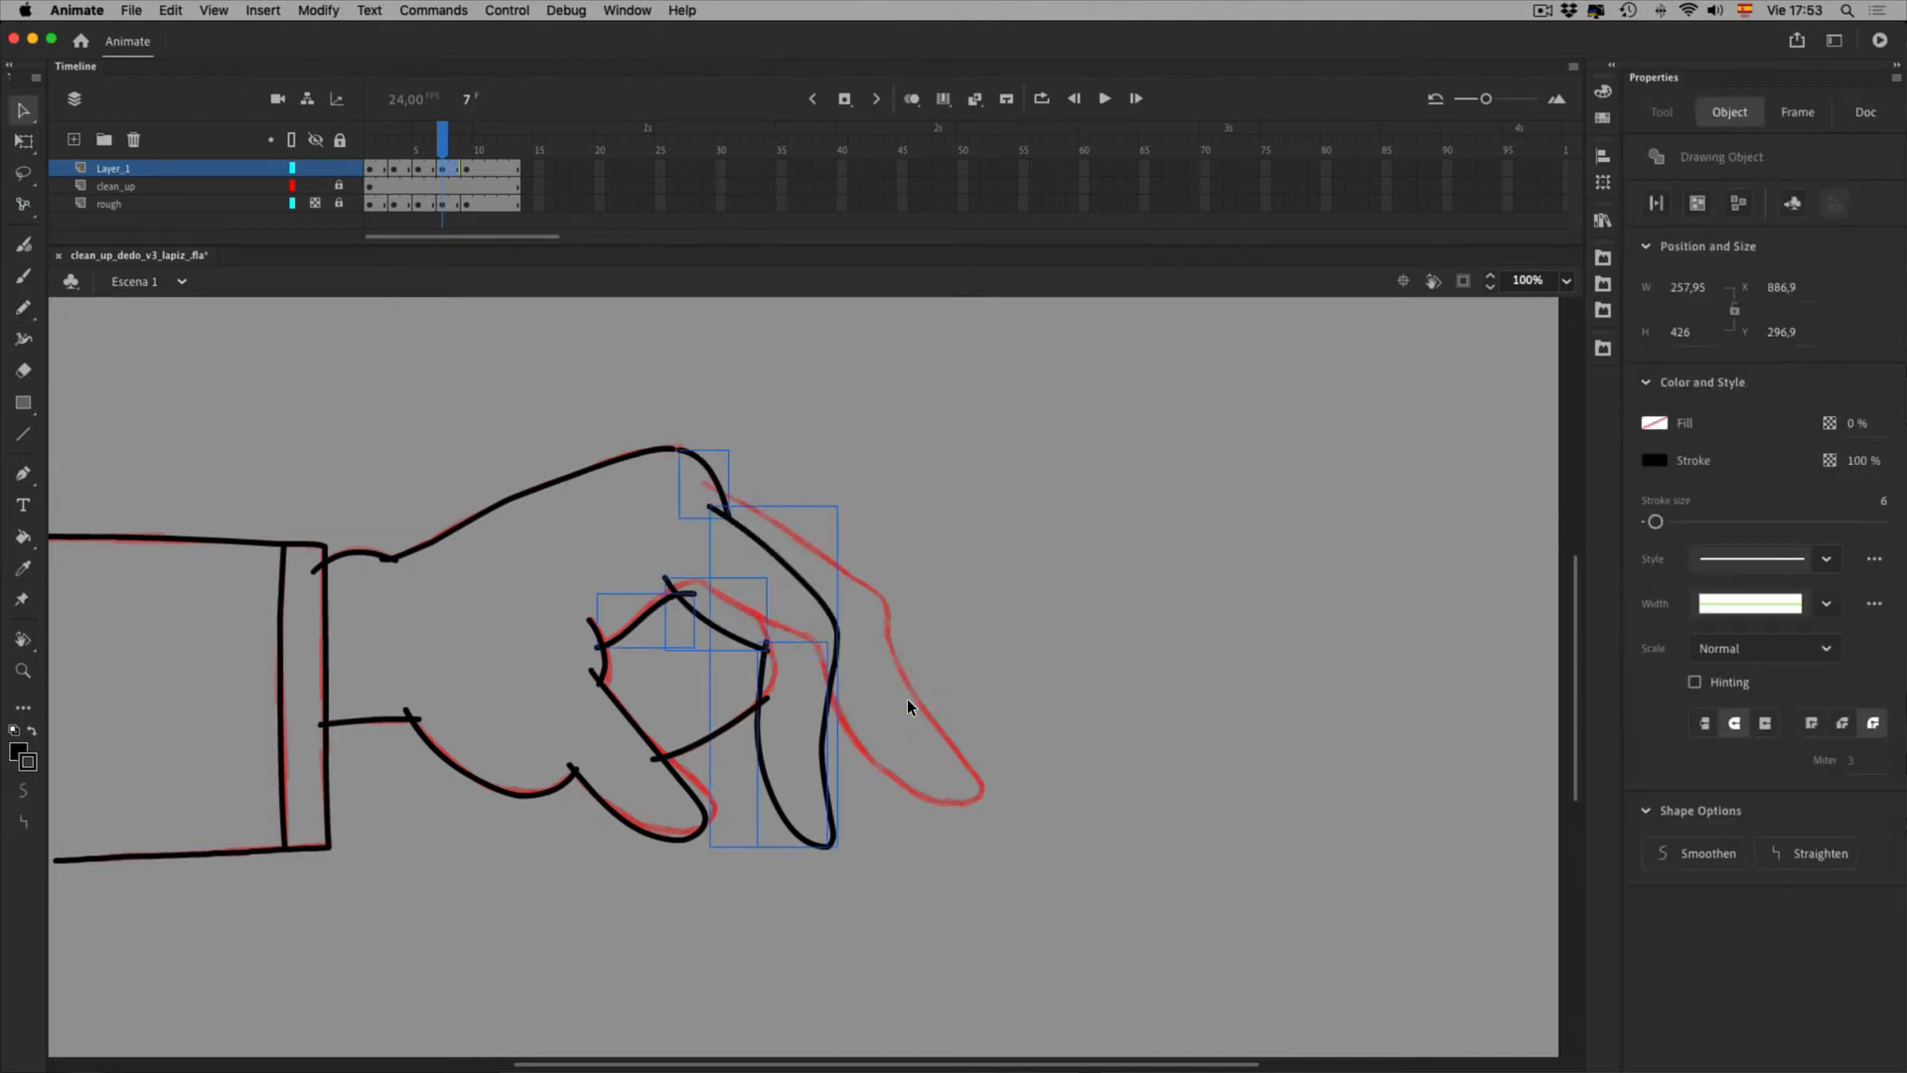
click(958, 890)
click(881, 885)
drag(831, 823, 886, 900)
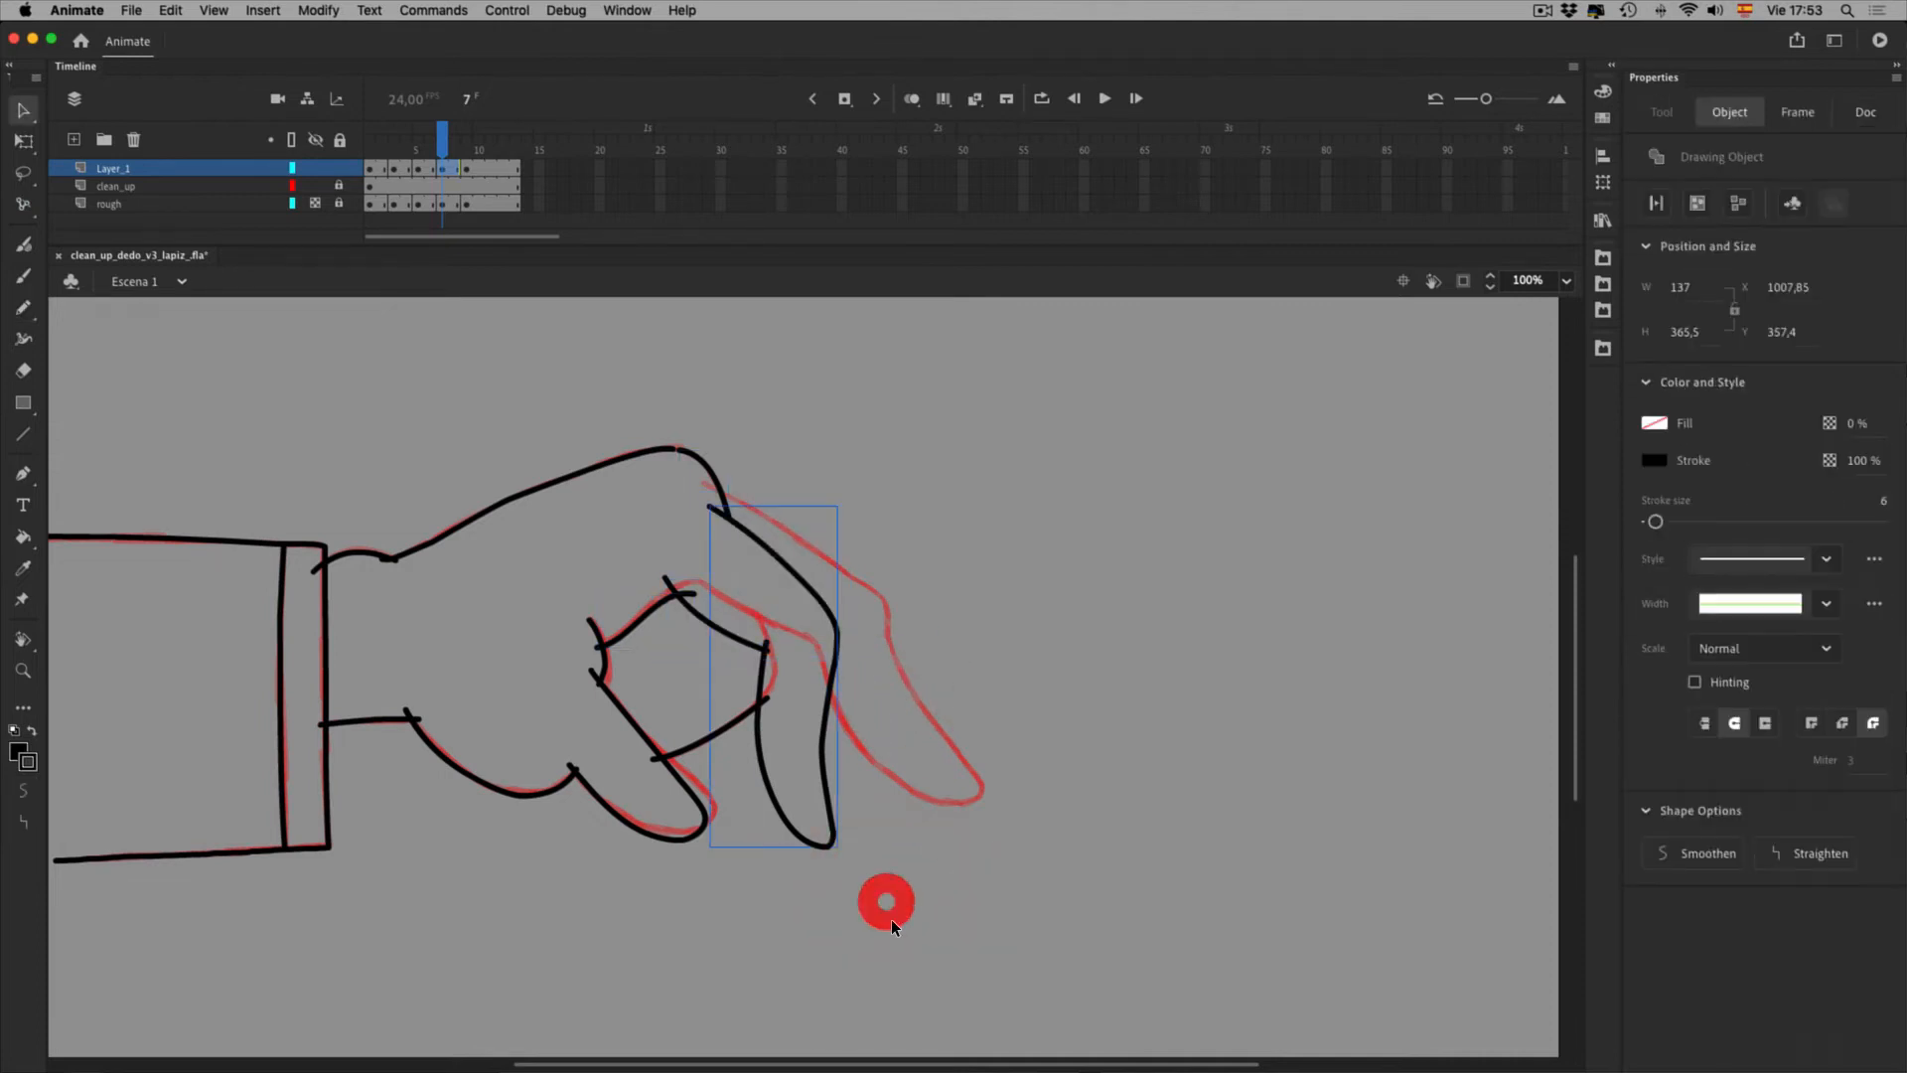
key(super+z)
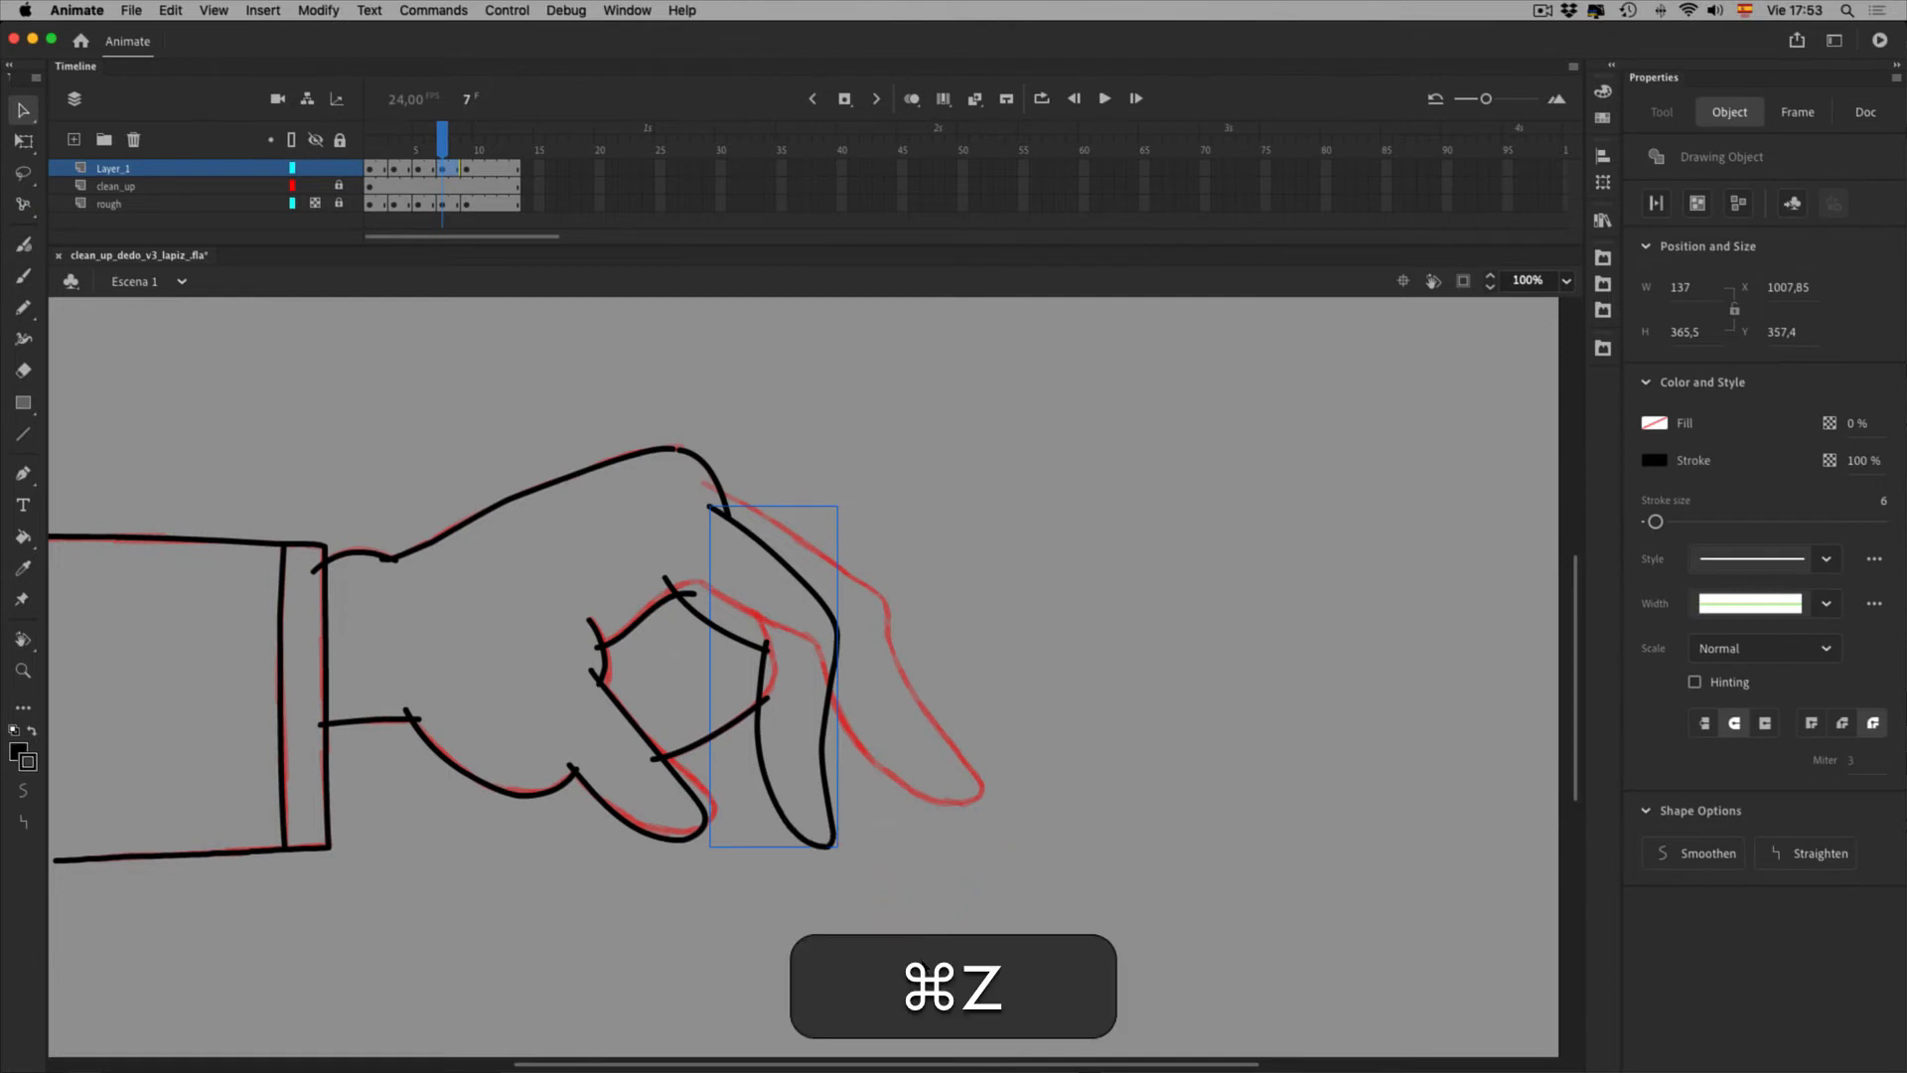
Rotate the finger strokes counter-clockwise and nudge them right and down onto the rough
key(q)
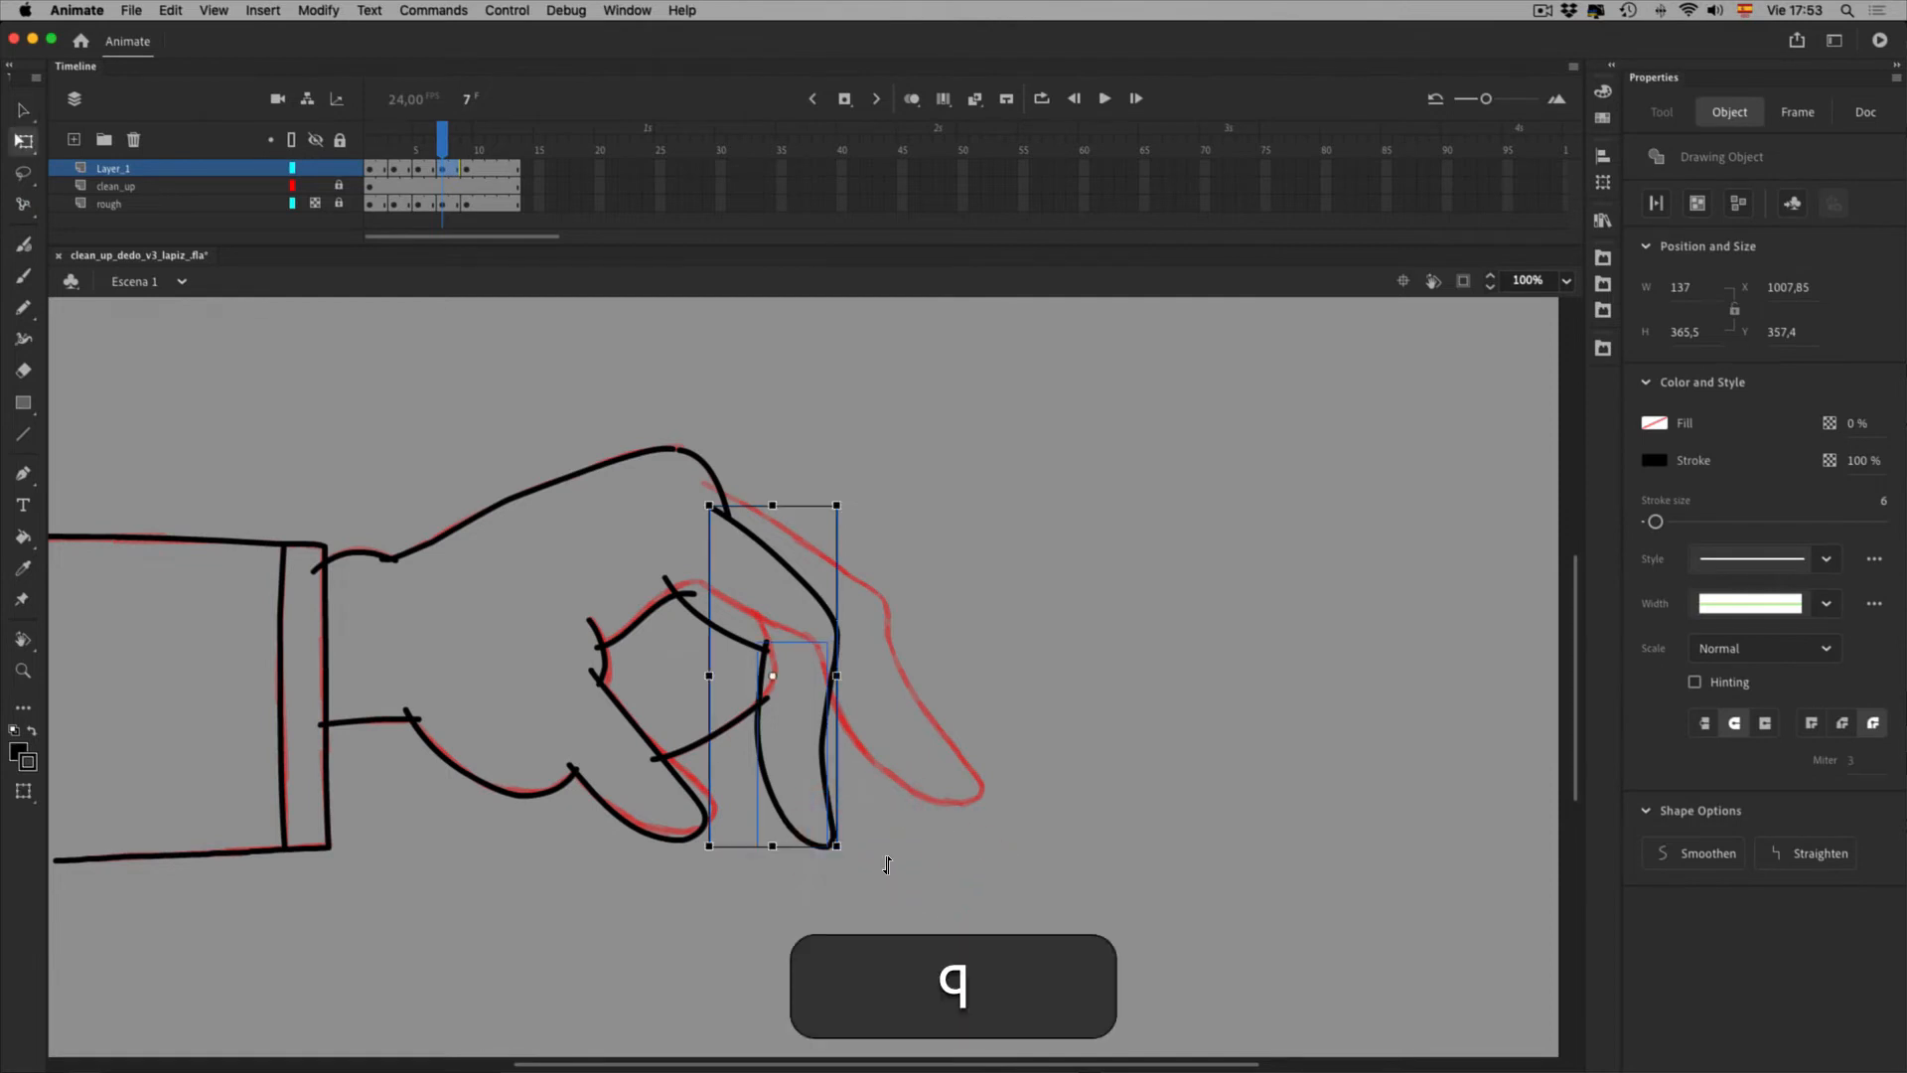
drag(899, 920, 991, 846)
key(shift+Right)
key(shift+Right)
key(shift+Right)
key(shift+Right)
key(shift+Right)
key(shift+Right)
key(shift+Right)
key(shift+Right)
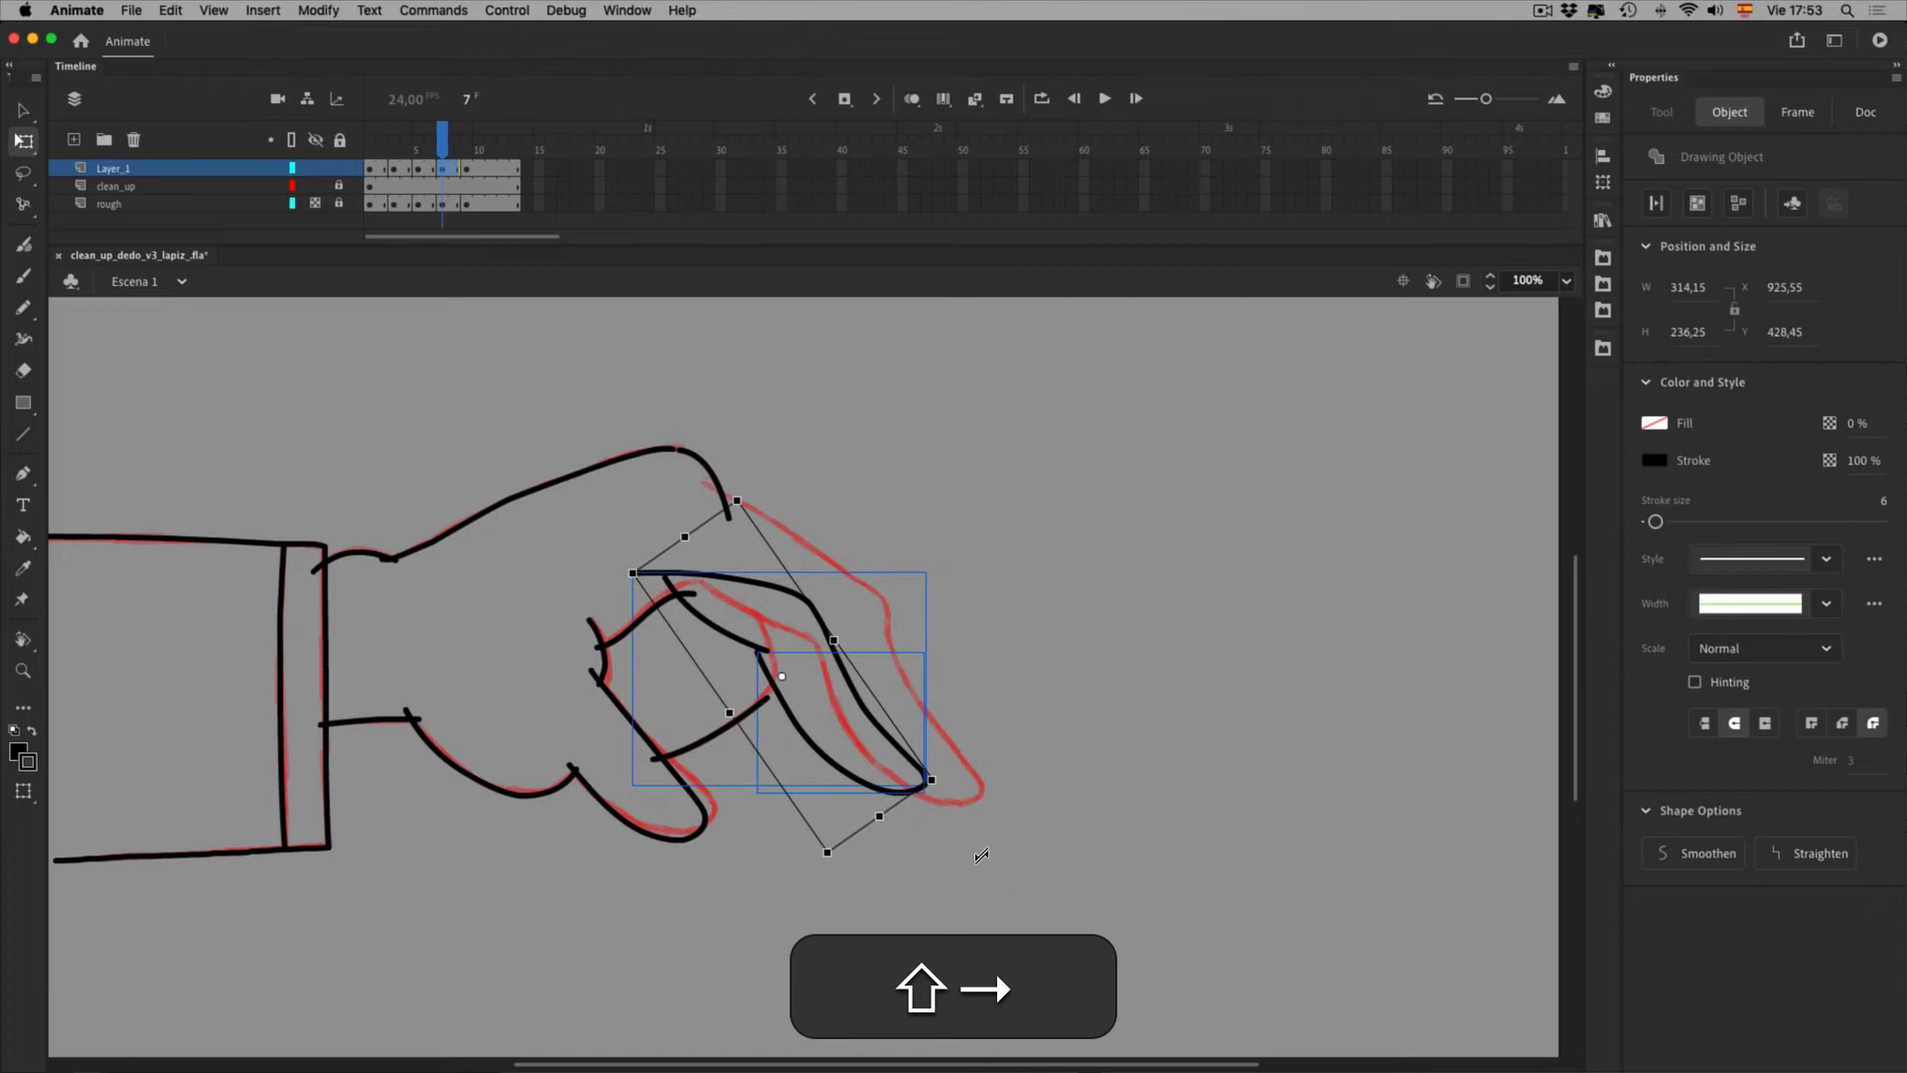
key(shift+Left)
key(shift+Down)
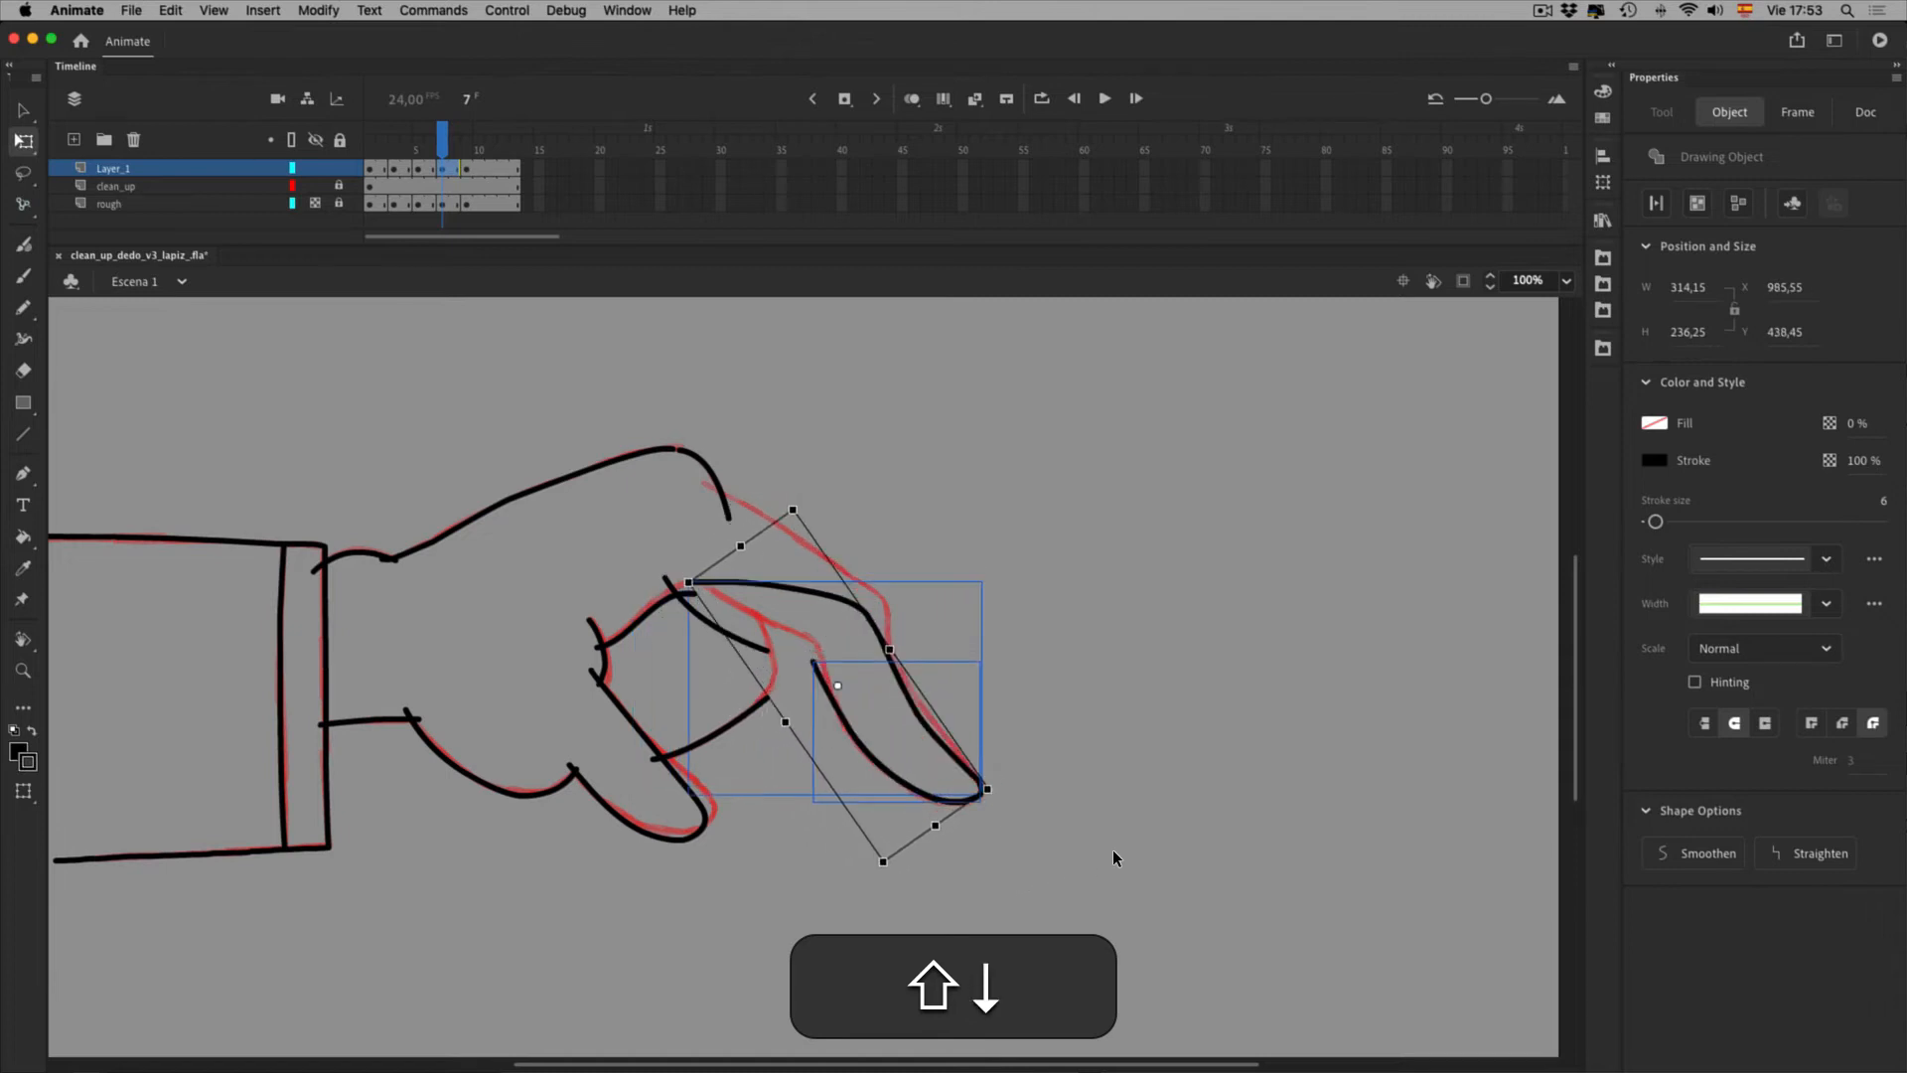
key(Up)
key(Up)
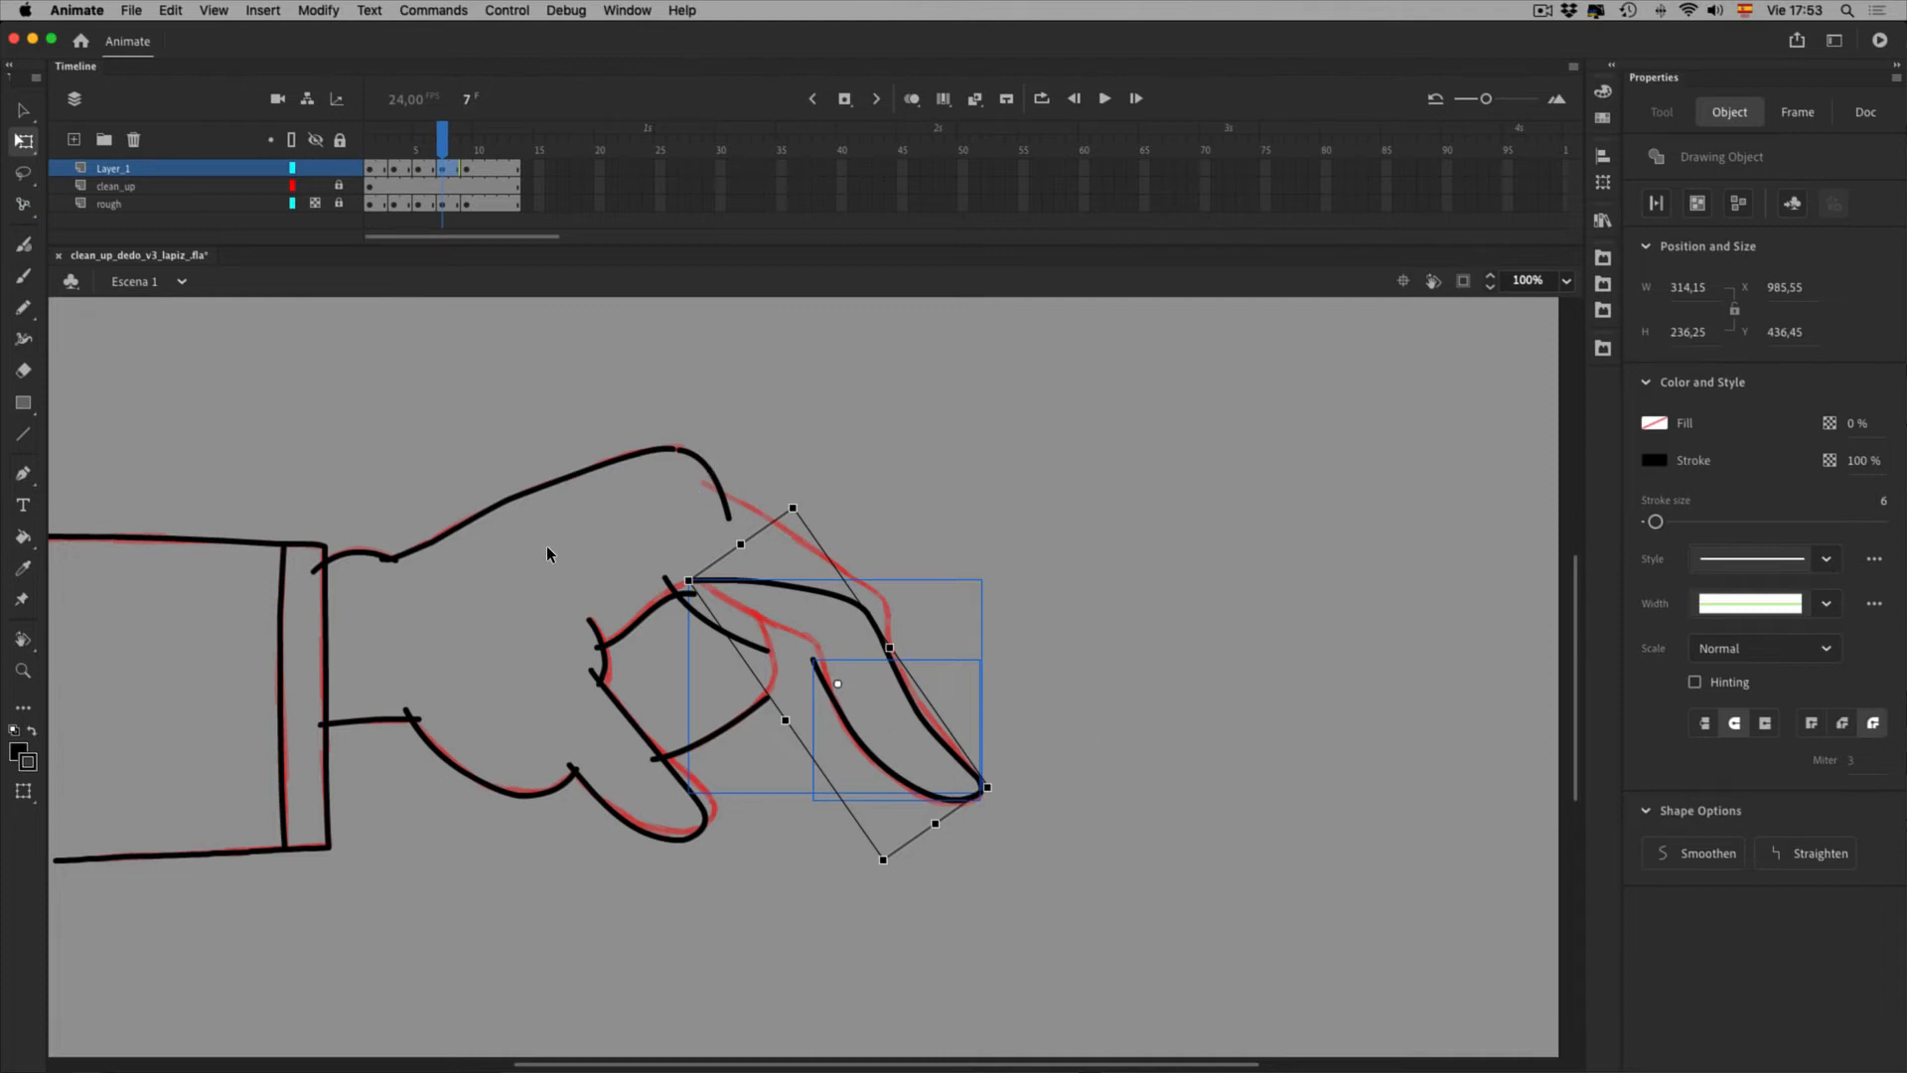
Delete the stray black finger arcs and the lower finger stroke on frame 7, then turn on onion skinning
key(Delete)
click(677, 603)
key(Delete)
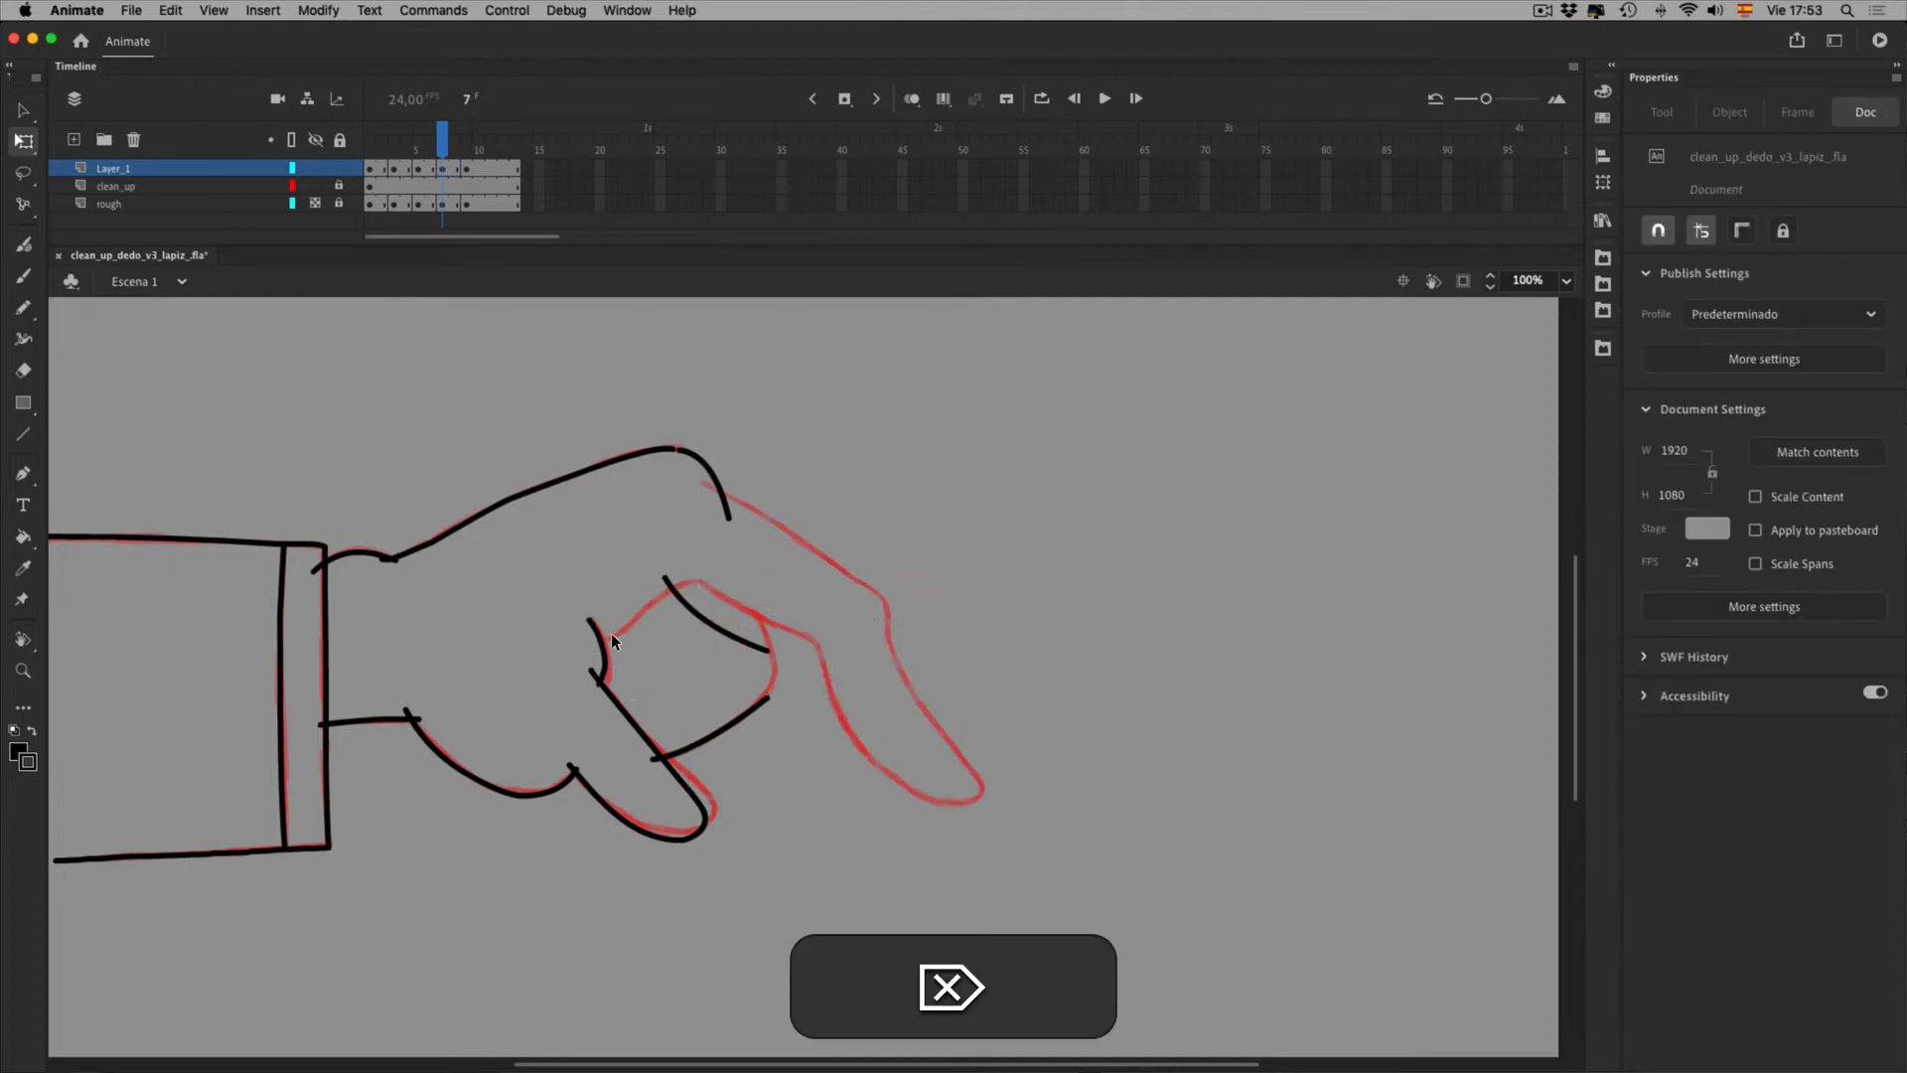
key(Delete)
click(728, 632)
key(Delete)
click(801, 759)
key(Delete)
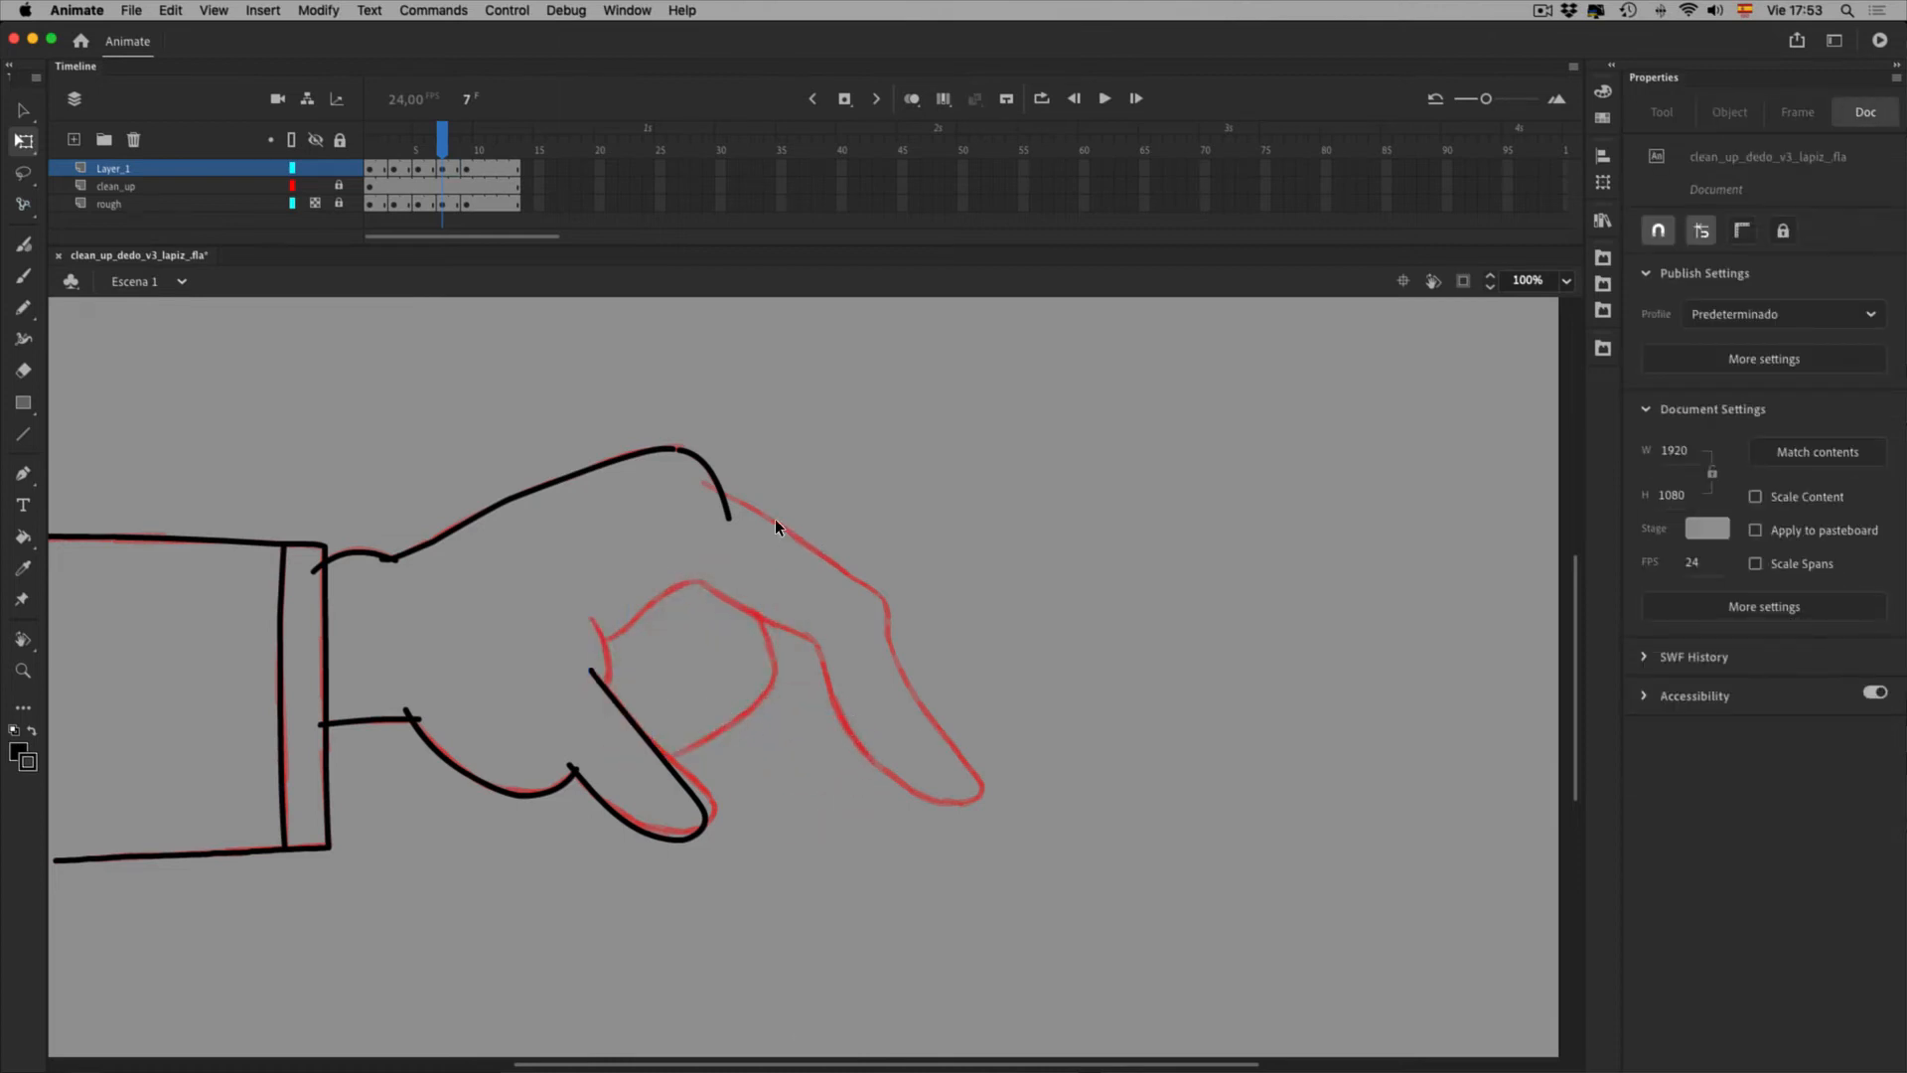
click(911, 98)
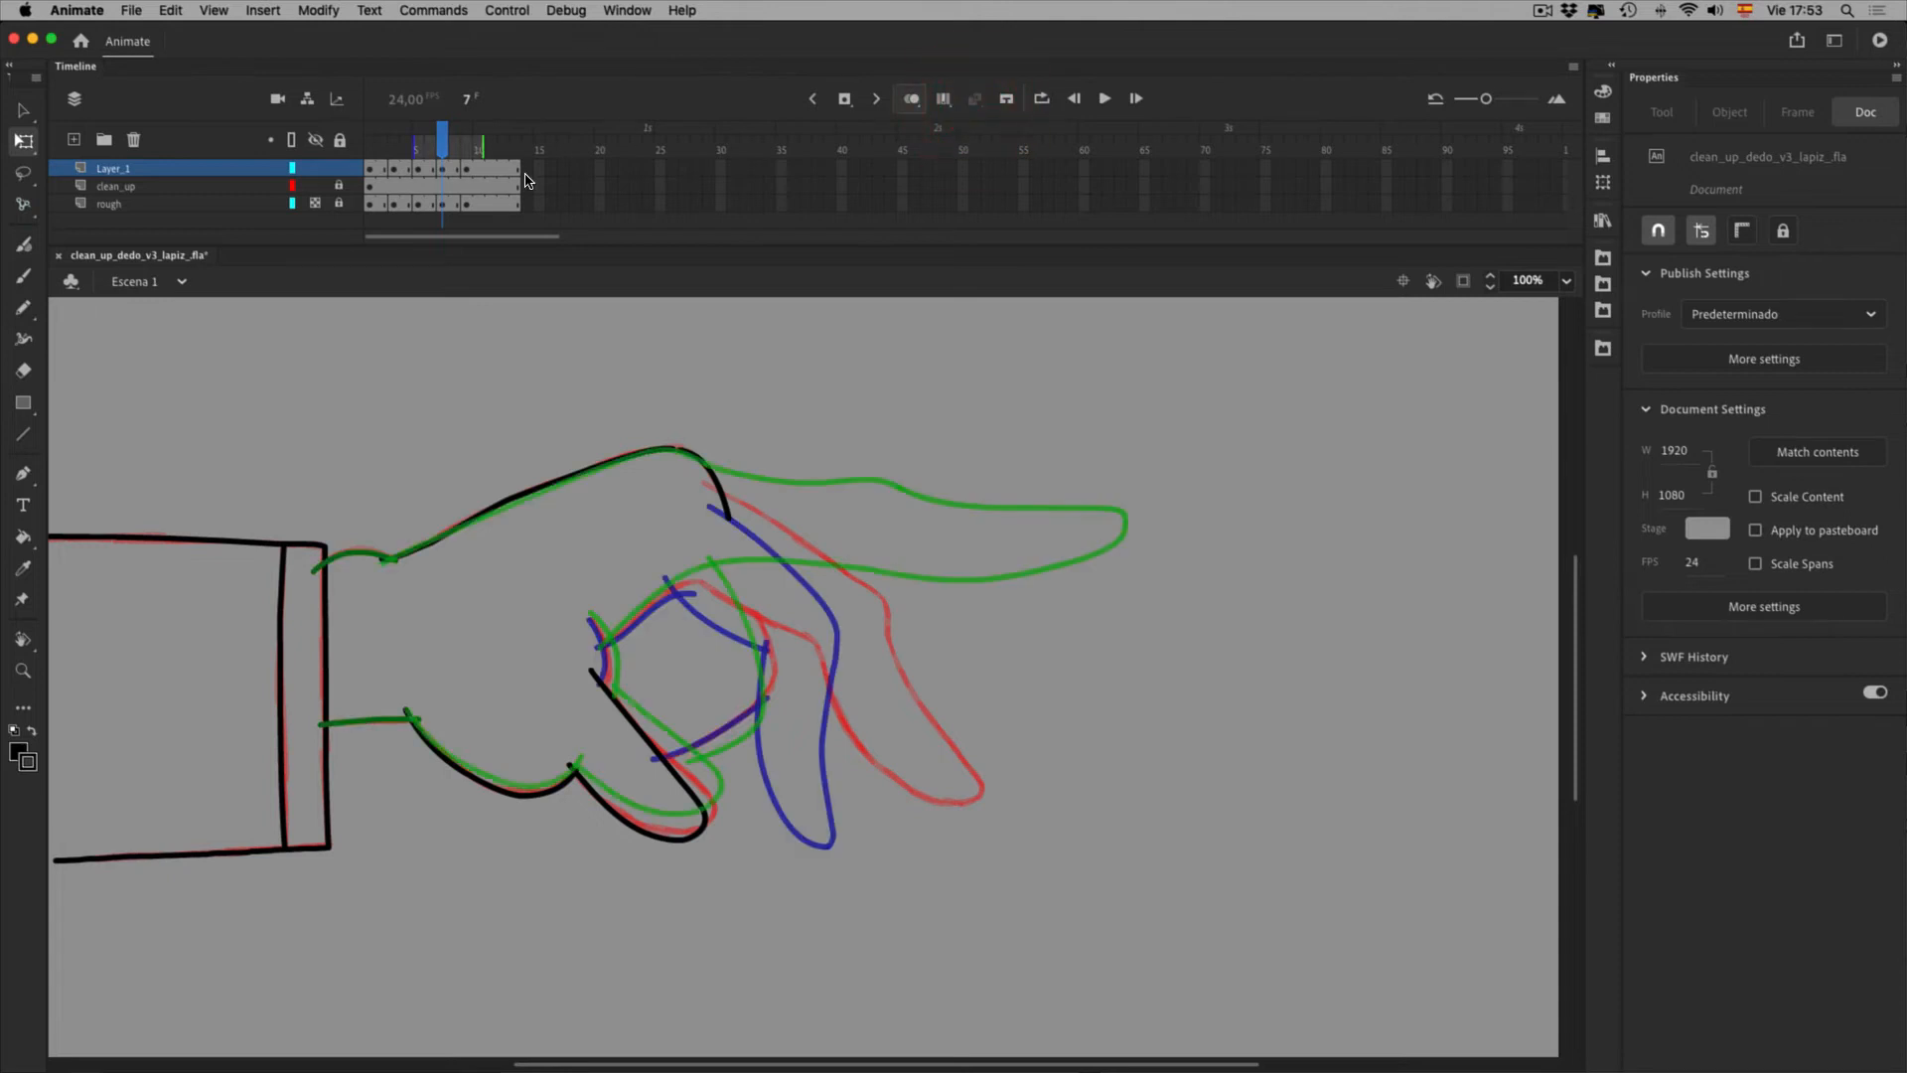
Rotate the thumb and palm strokes slightly around a pivot moved toward the thumb tip
click(749, 882)
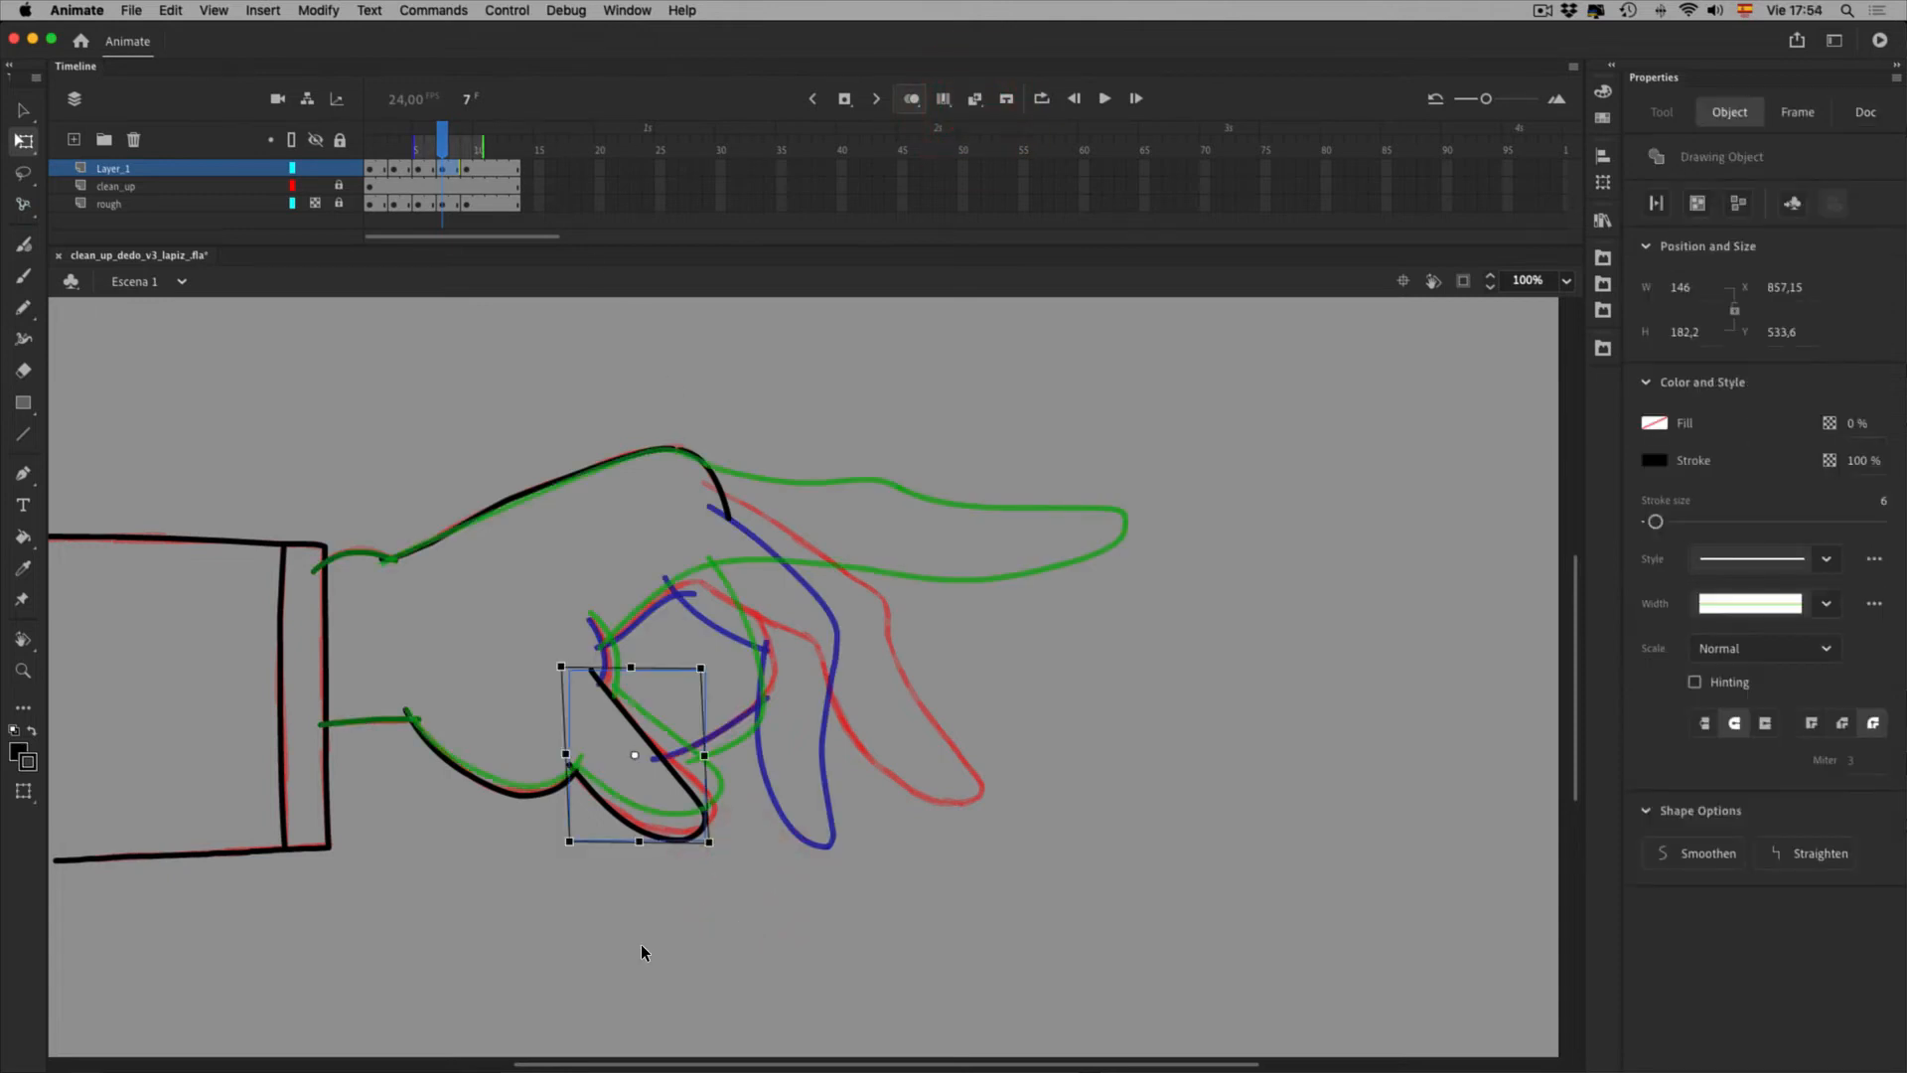
shift+click(570, 845)
key(i)
drag(815, 684, 524, 614)
mouse_move(1192, 924)
mouse_down()
mouse_move(1225, 892)
mouse_move(1202, 900)
mouse_move(1210, 882)
mouse_up()
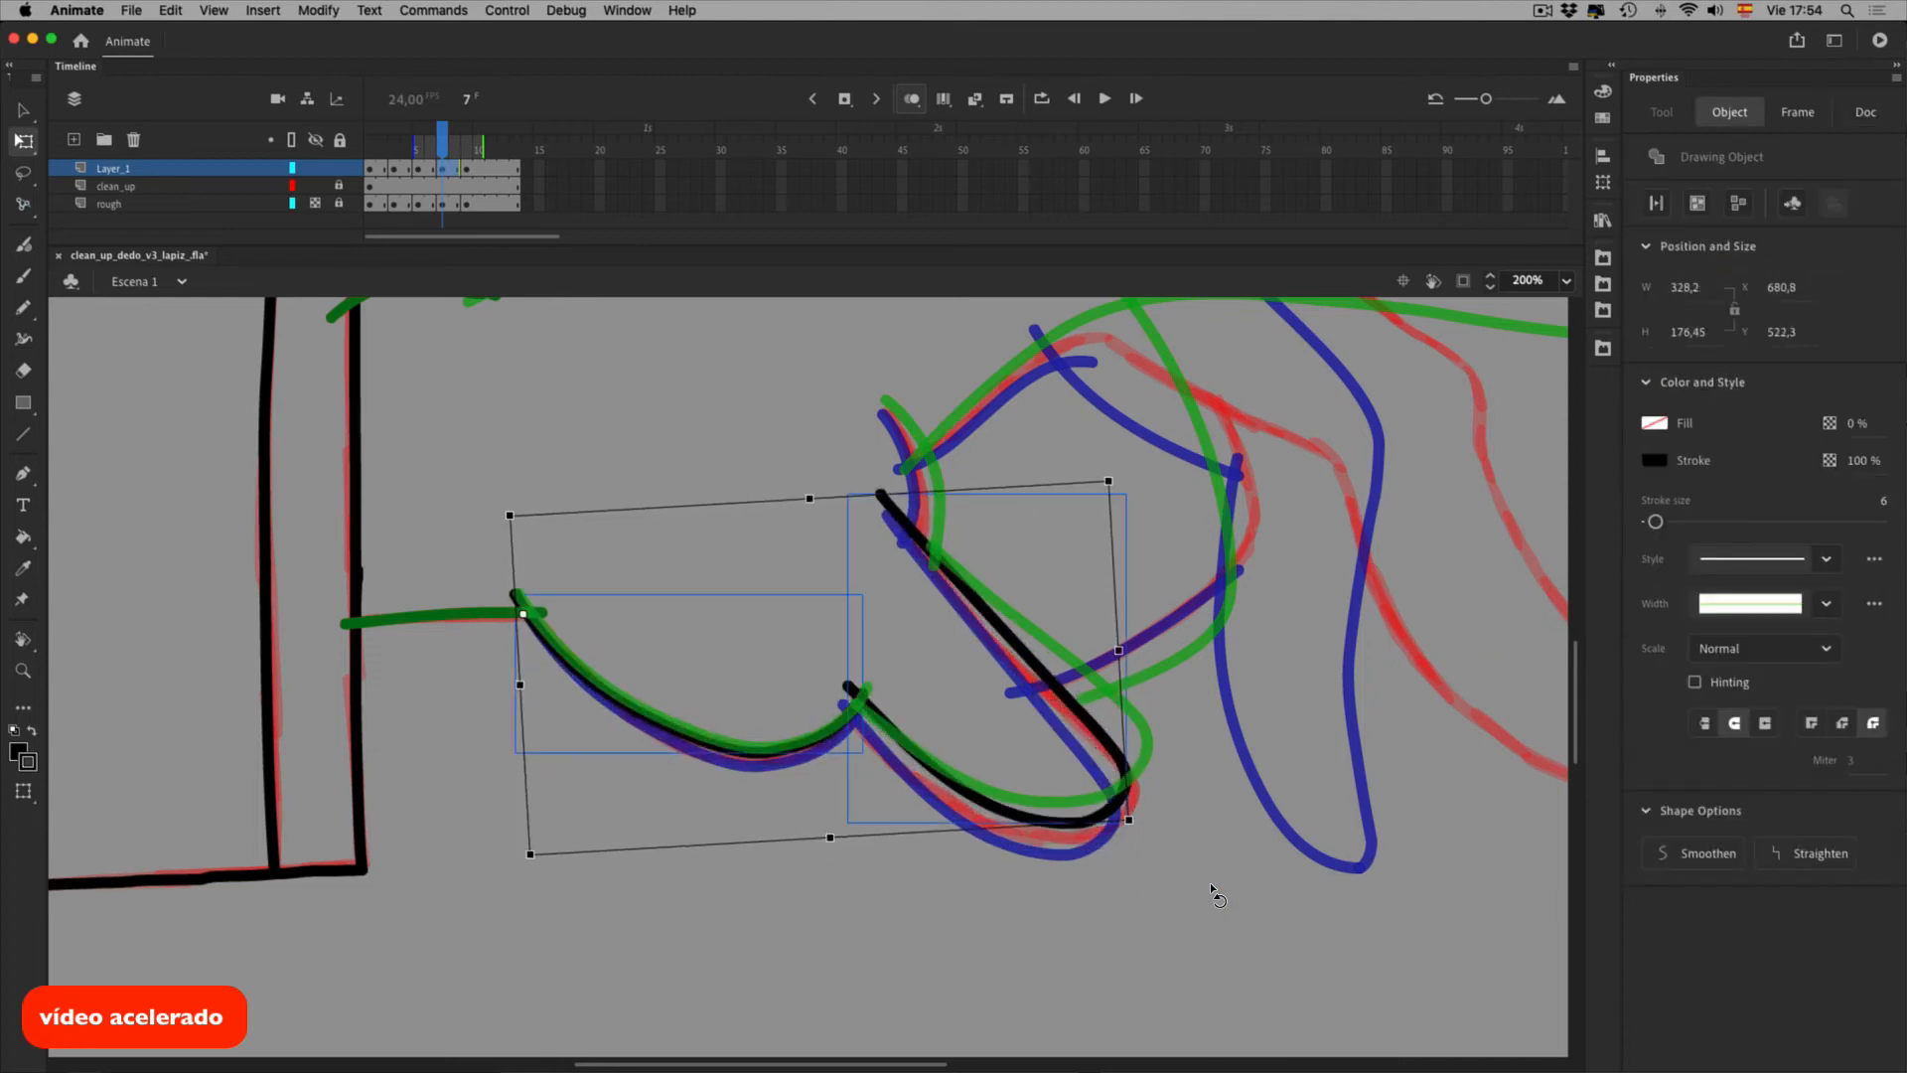
click(1284, 879)
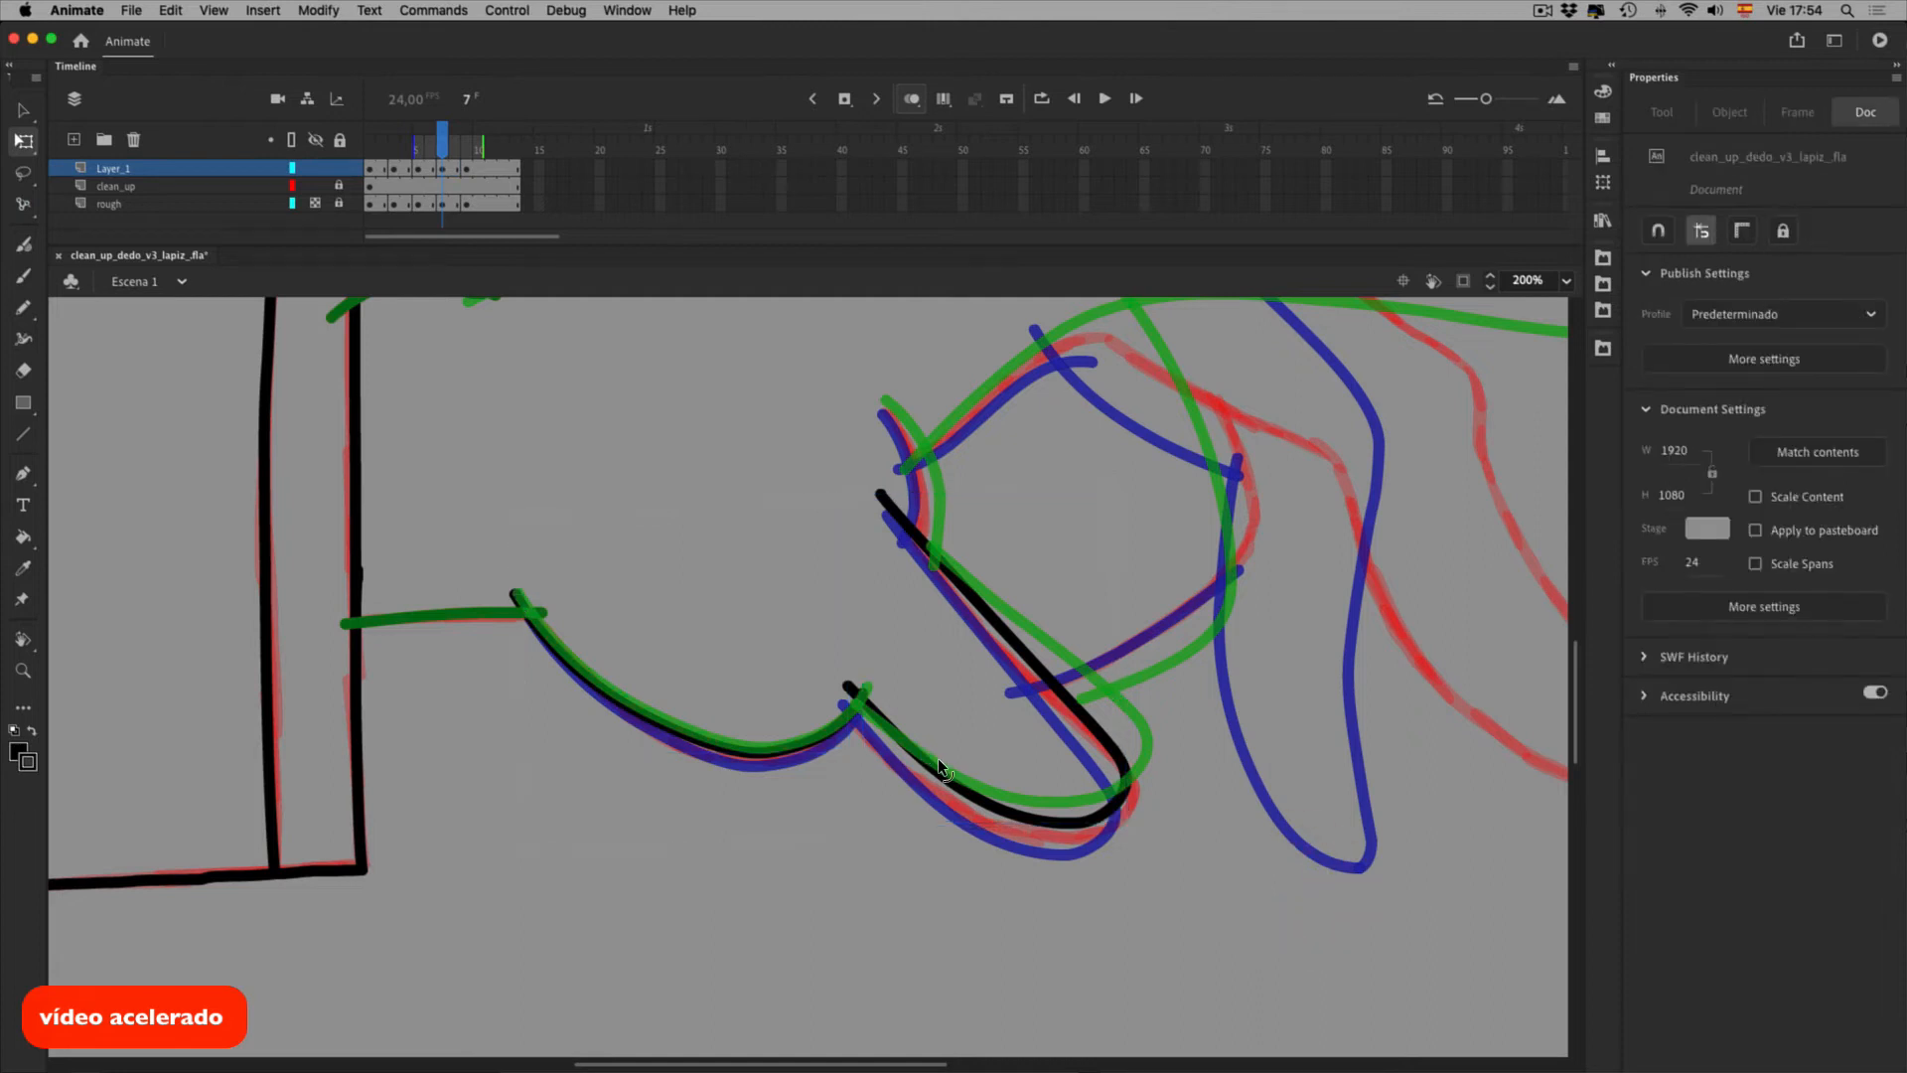
Nudge the black thumb stroke down and left, shift it up slightly, and widen it rightward
click(937, 759)
key(shift+Down)
key(Left)
drag(1209, 839, 1208, 828)
drag(1188, 688, 1201, 688)
click(1263, 951)
Hide onion skins, scrub and play frames 7 to 10, check frame 9, and return to frame 7
click(912, 99)
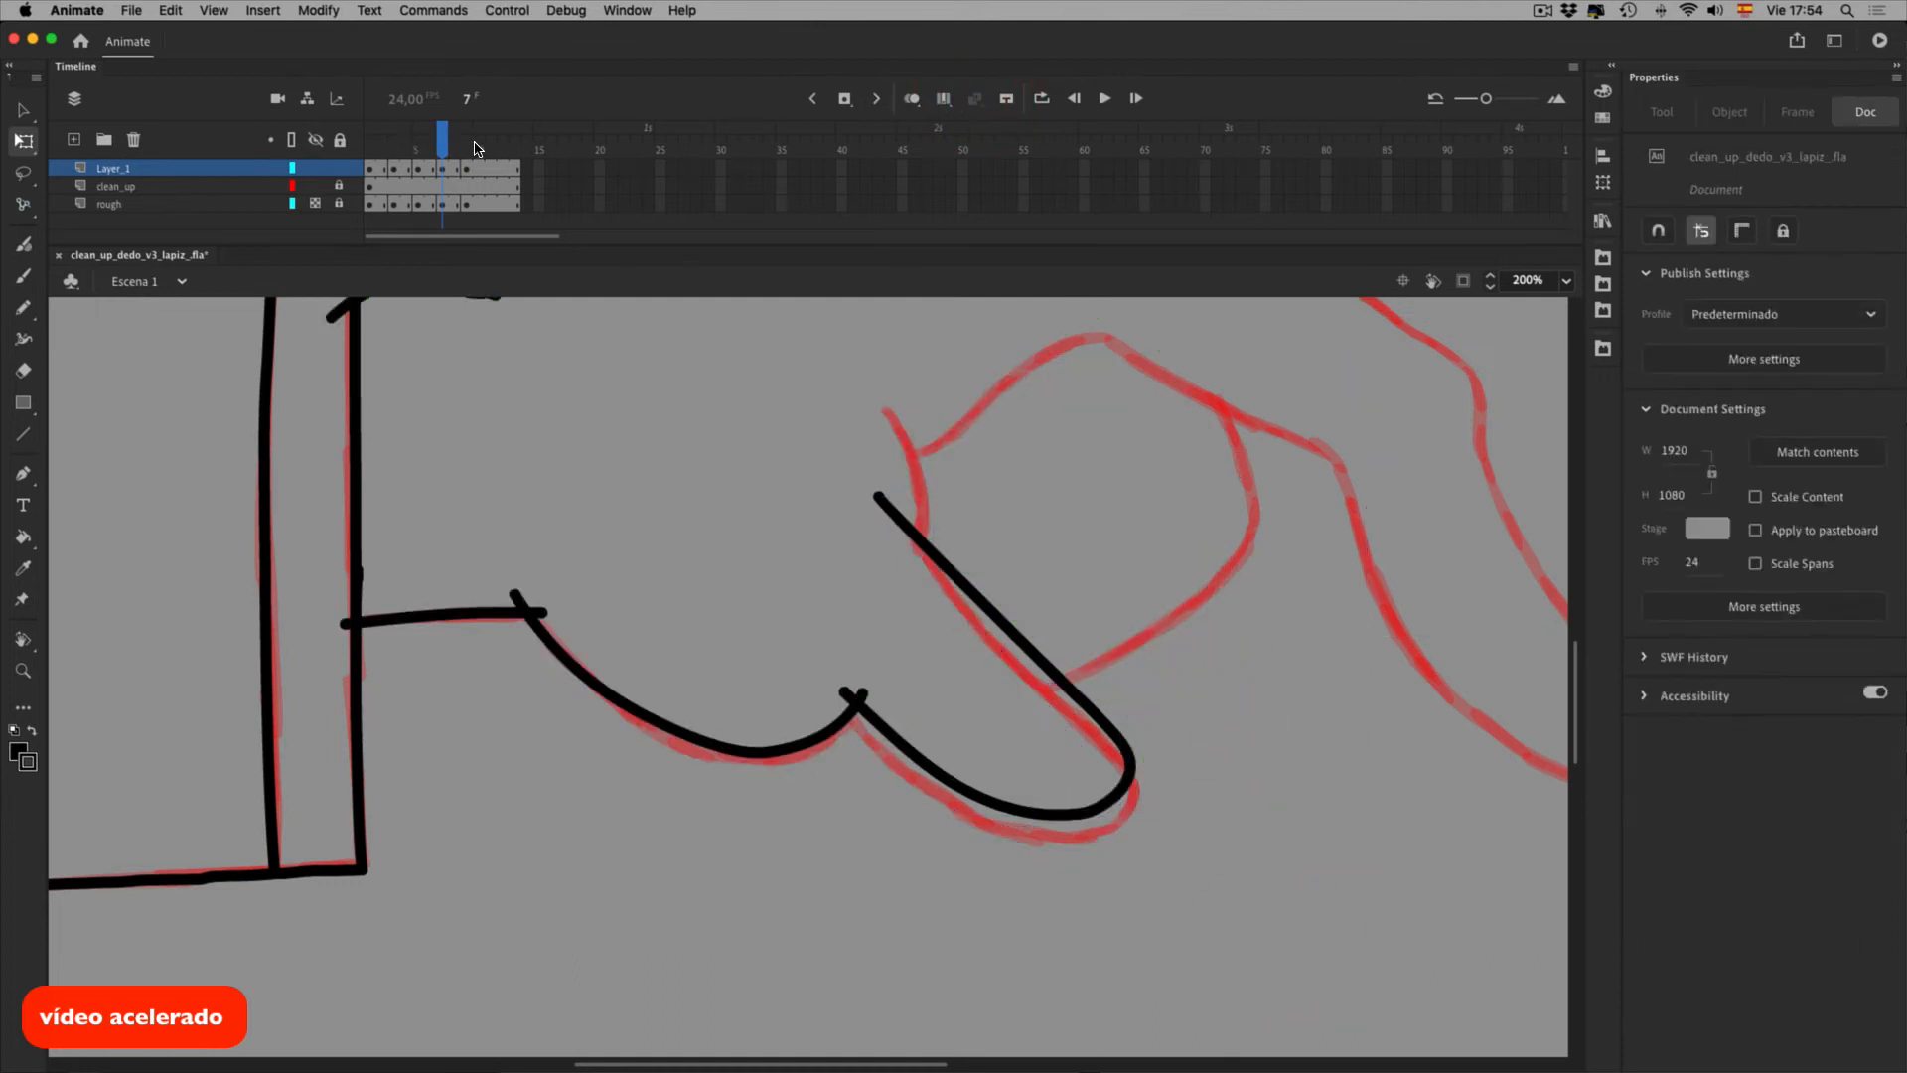
drag(443, 146, 509, 163)
key(Return)
click(466, 168)
key(space)
drag(1402, 624, 1115, 811)
click(443, 168)
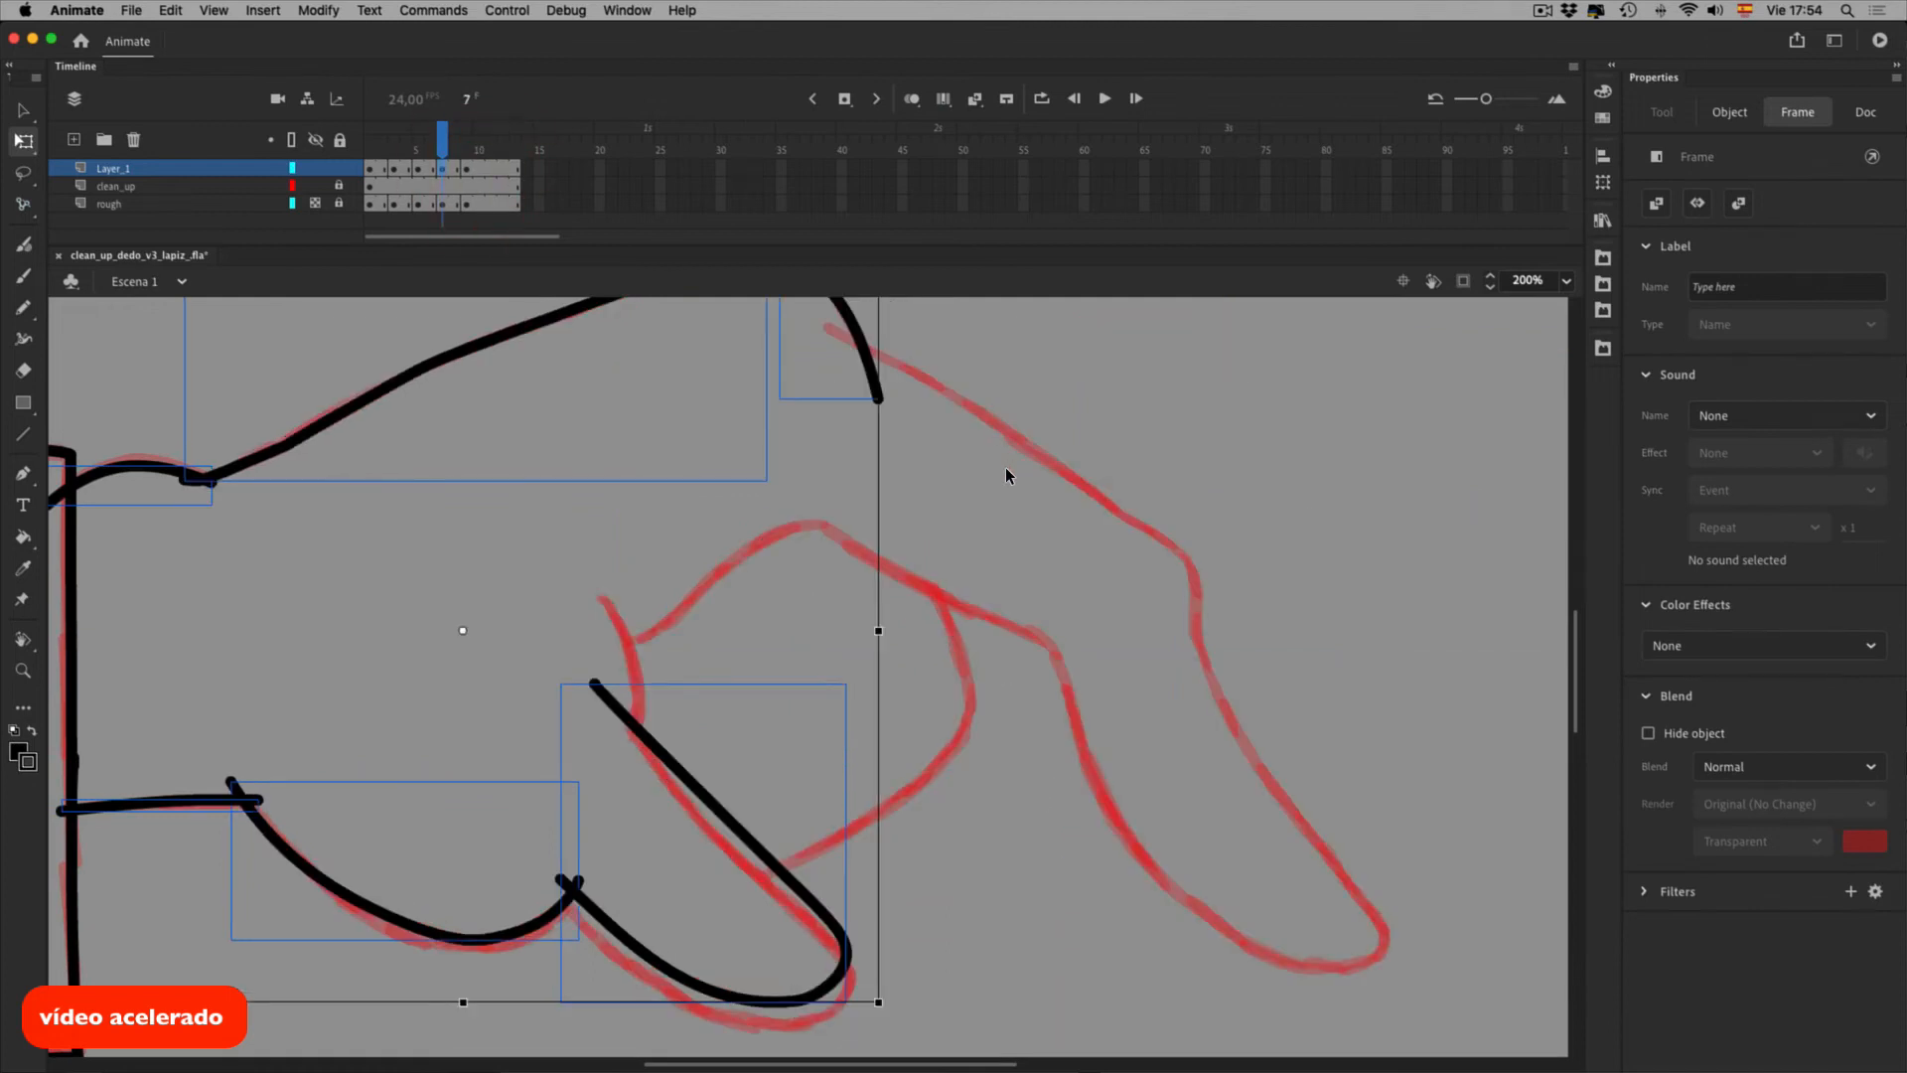
Turn onion skins back on and bring the top of the hand into view
click(998, 522)
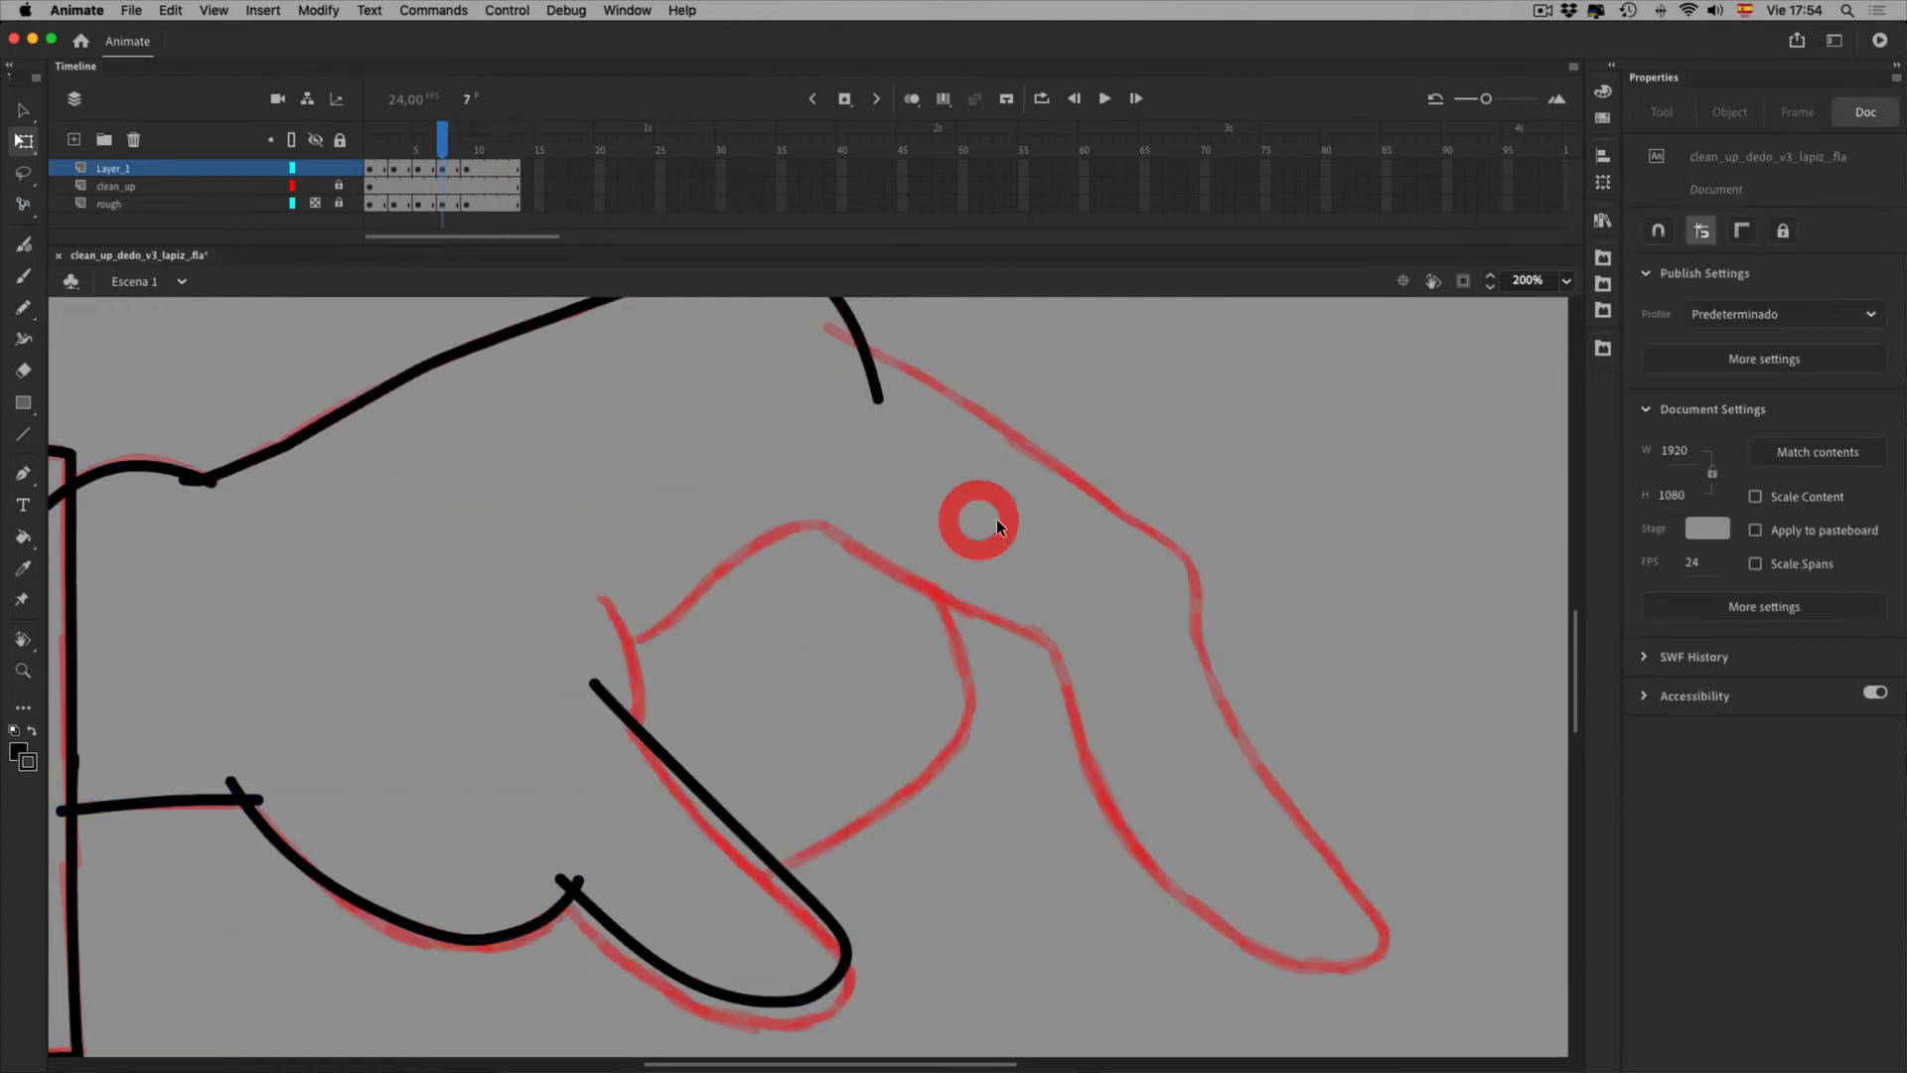
click(971, 101)
key(space)
drag(797, 469, 818, 684)
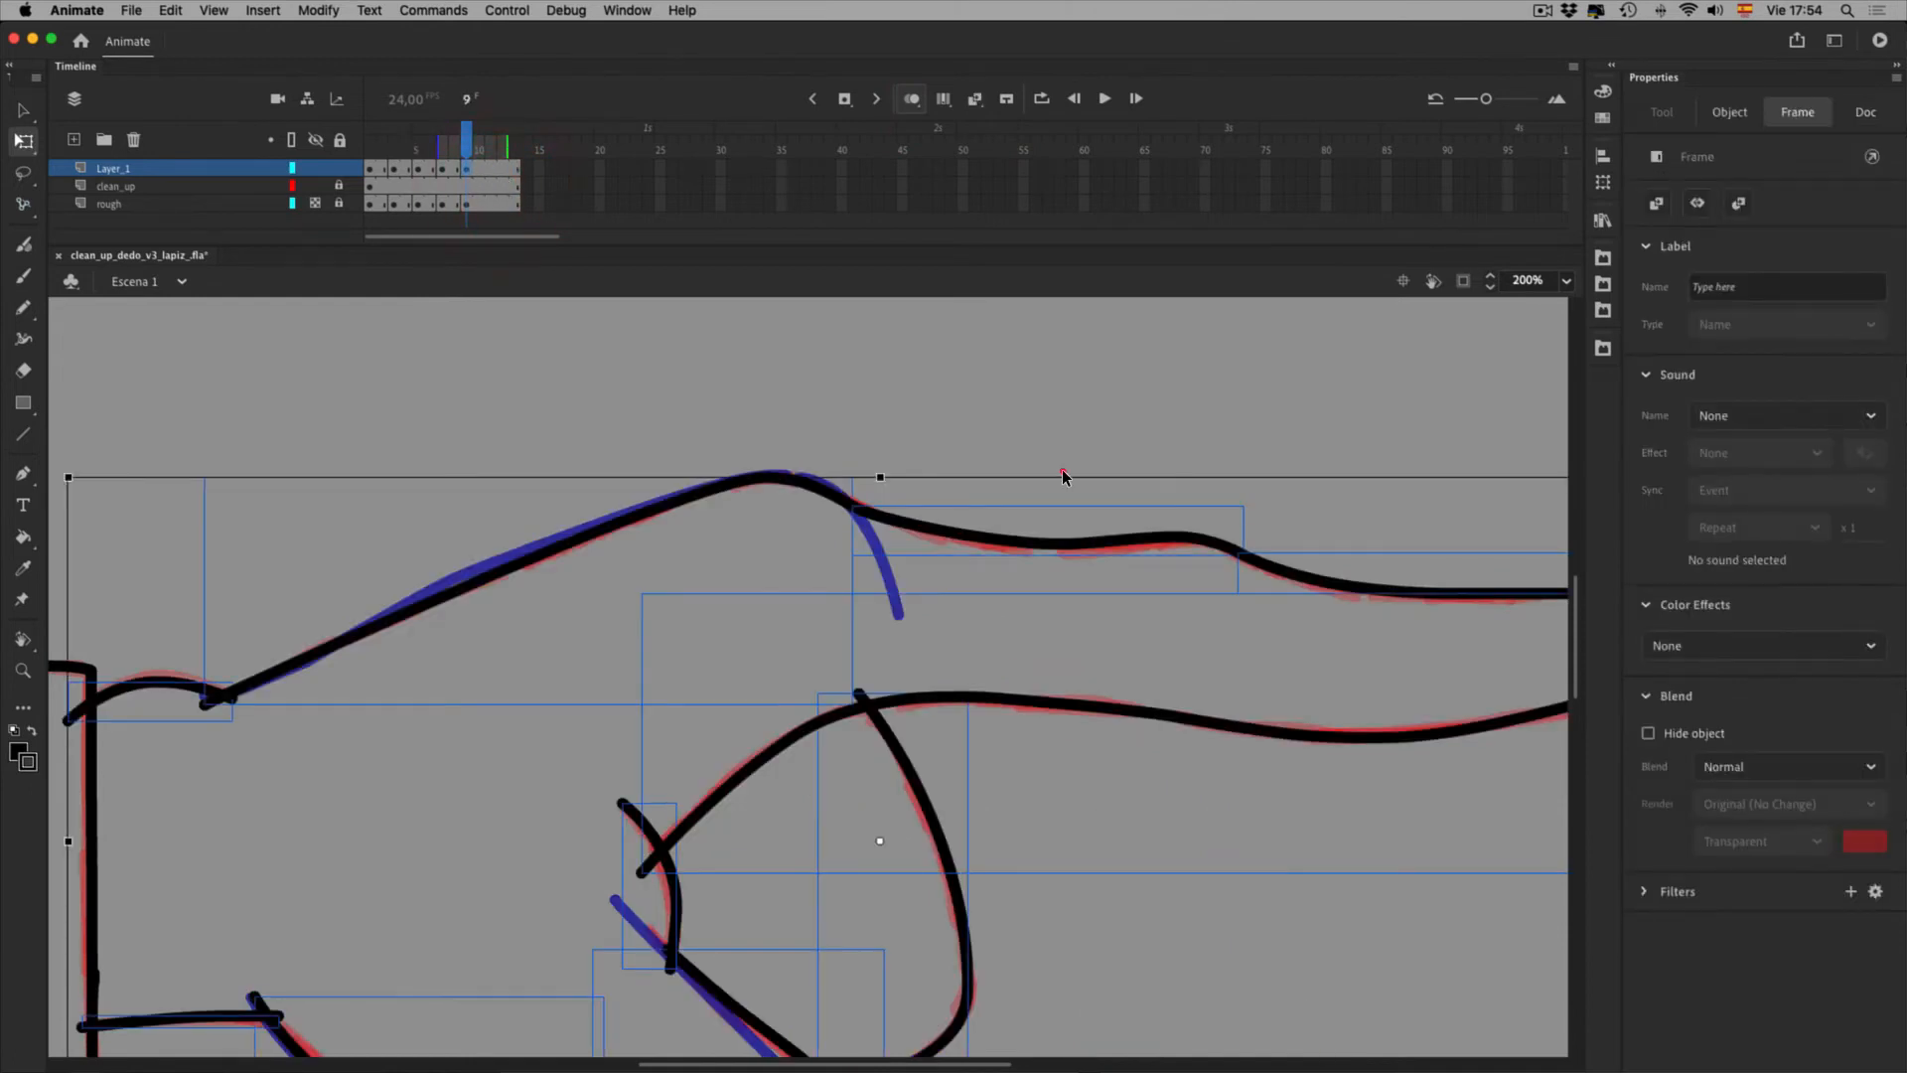
Copy frame 9's top-of-hand stroke
click(1062, 476)
click(848, 516)
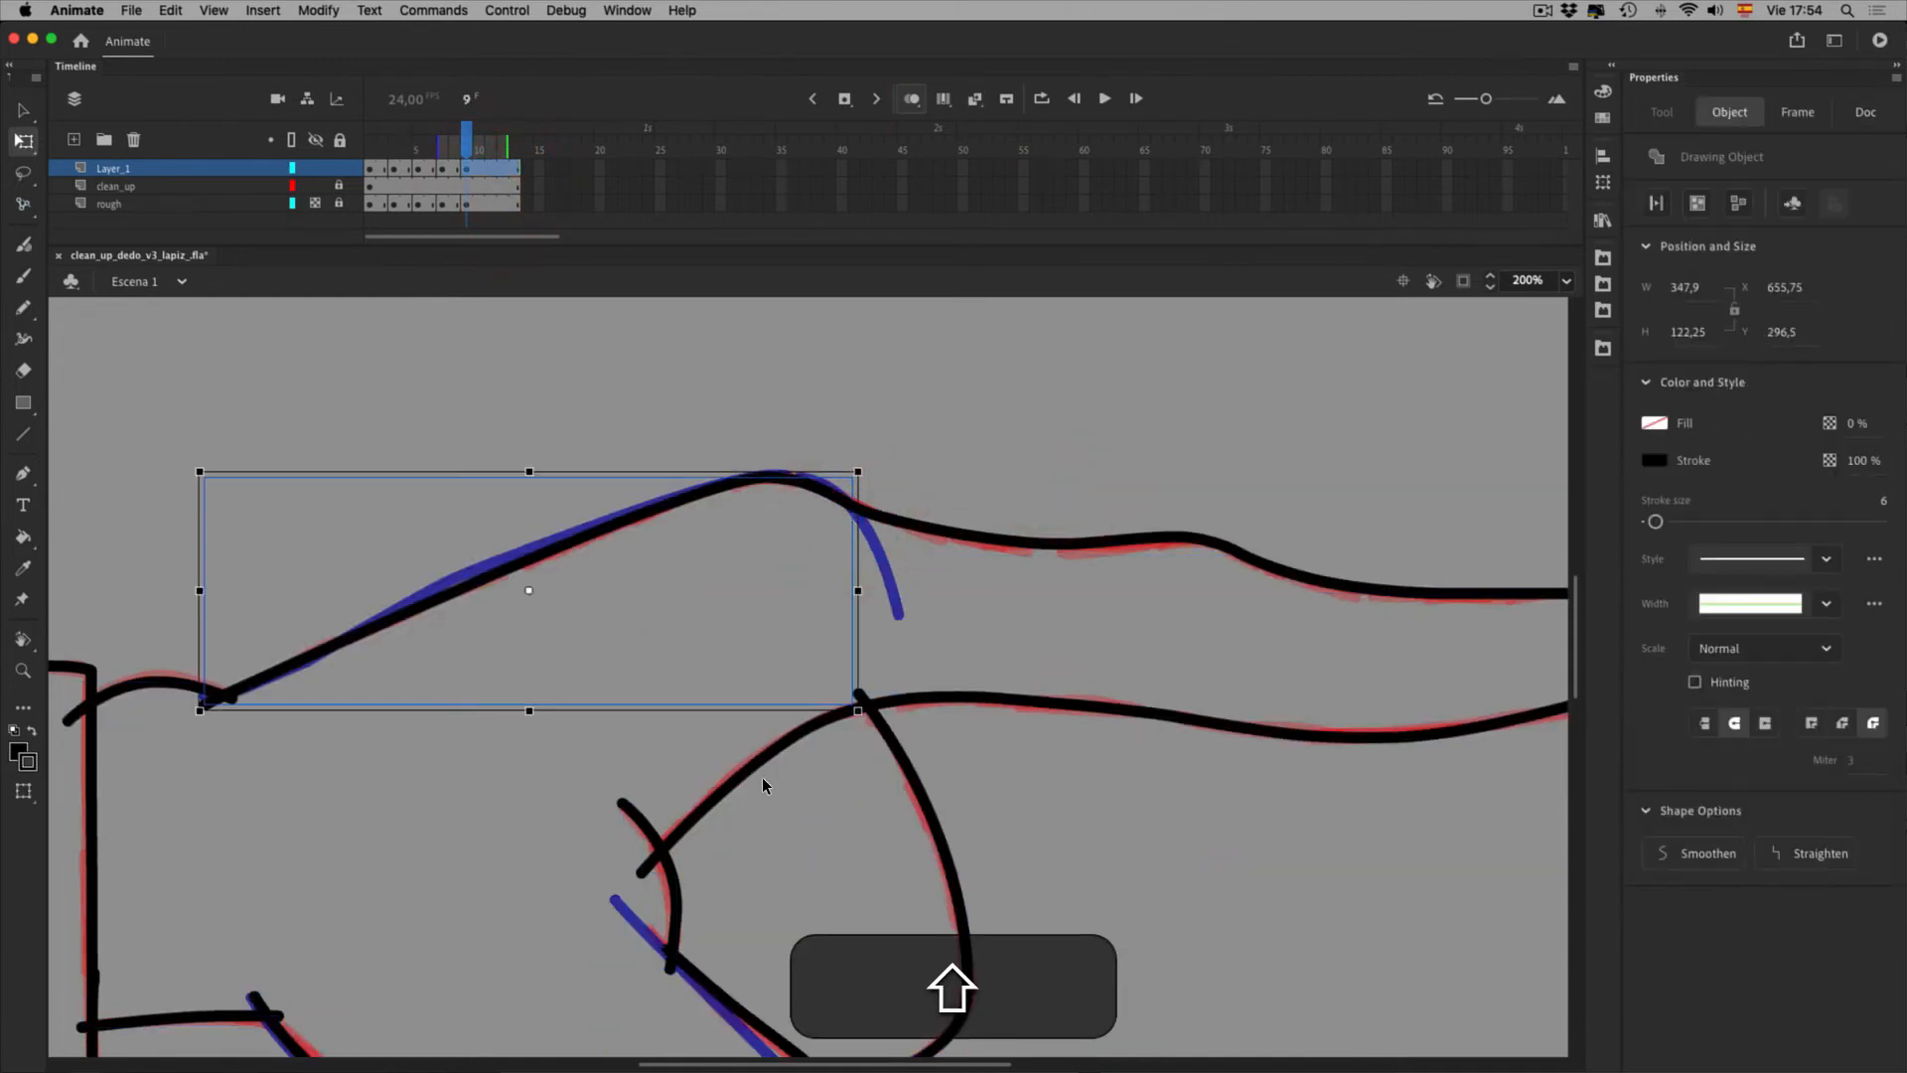
key(super+c)
On frame 7, delete the black top-of-hand stroke and the knuckle stroke
click(442, 170)
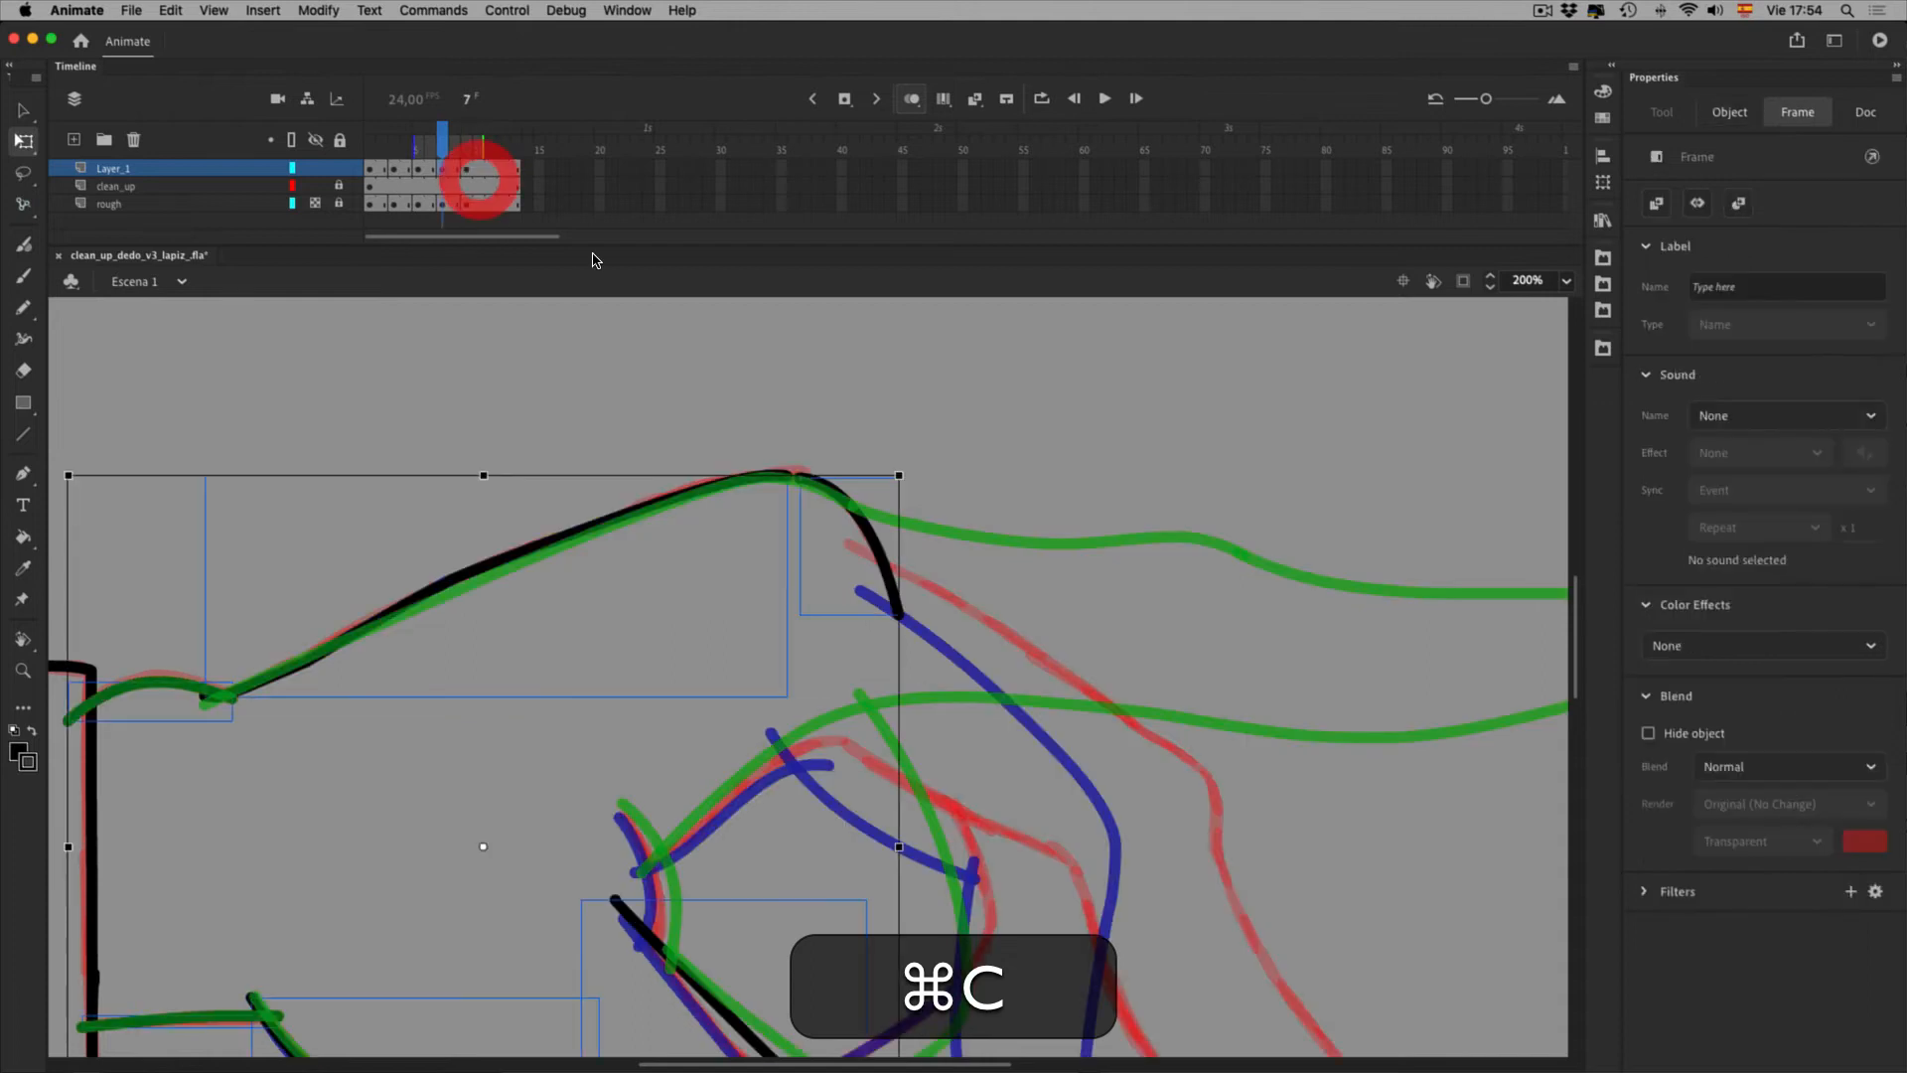
click(851, 449)
click(648, 639)
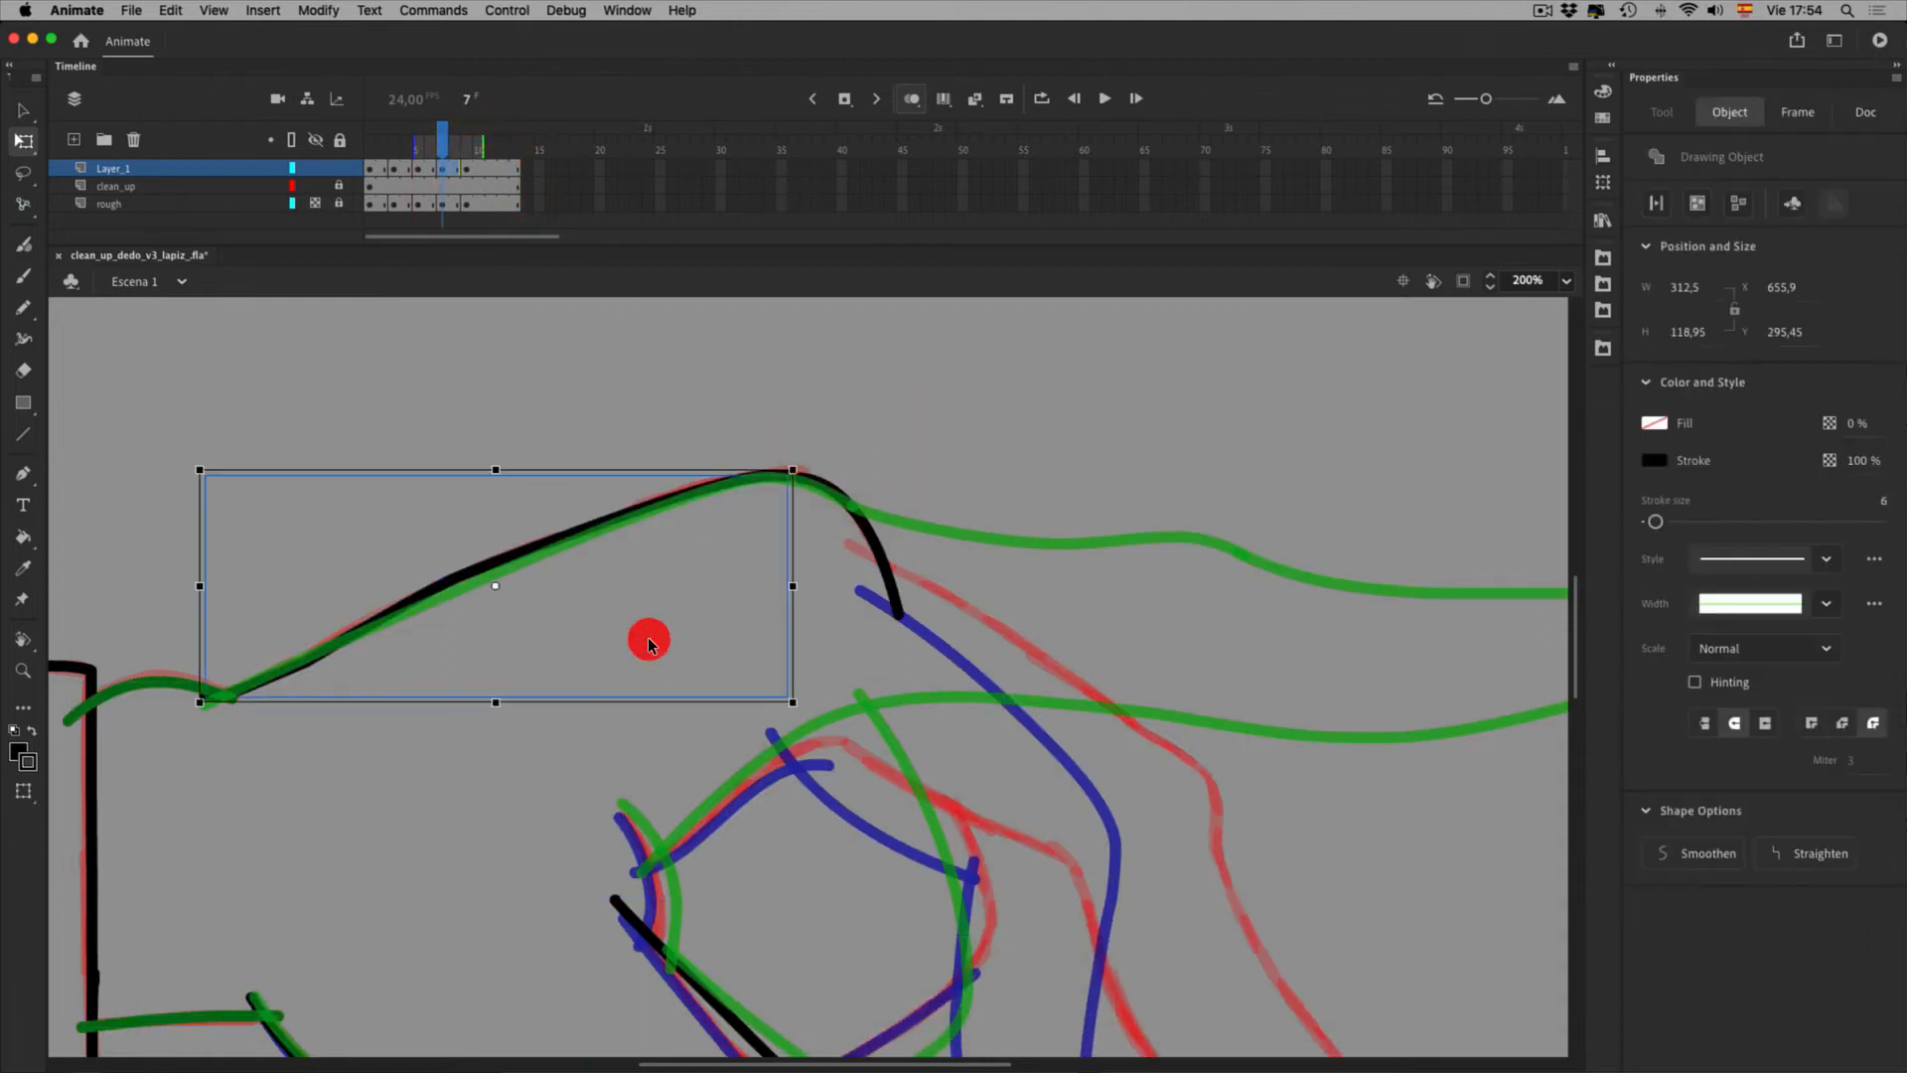
key(Delete)
click(941, 583)
key(Delete)
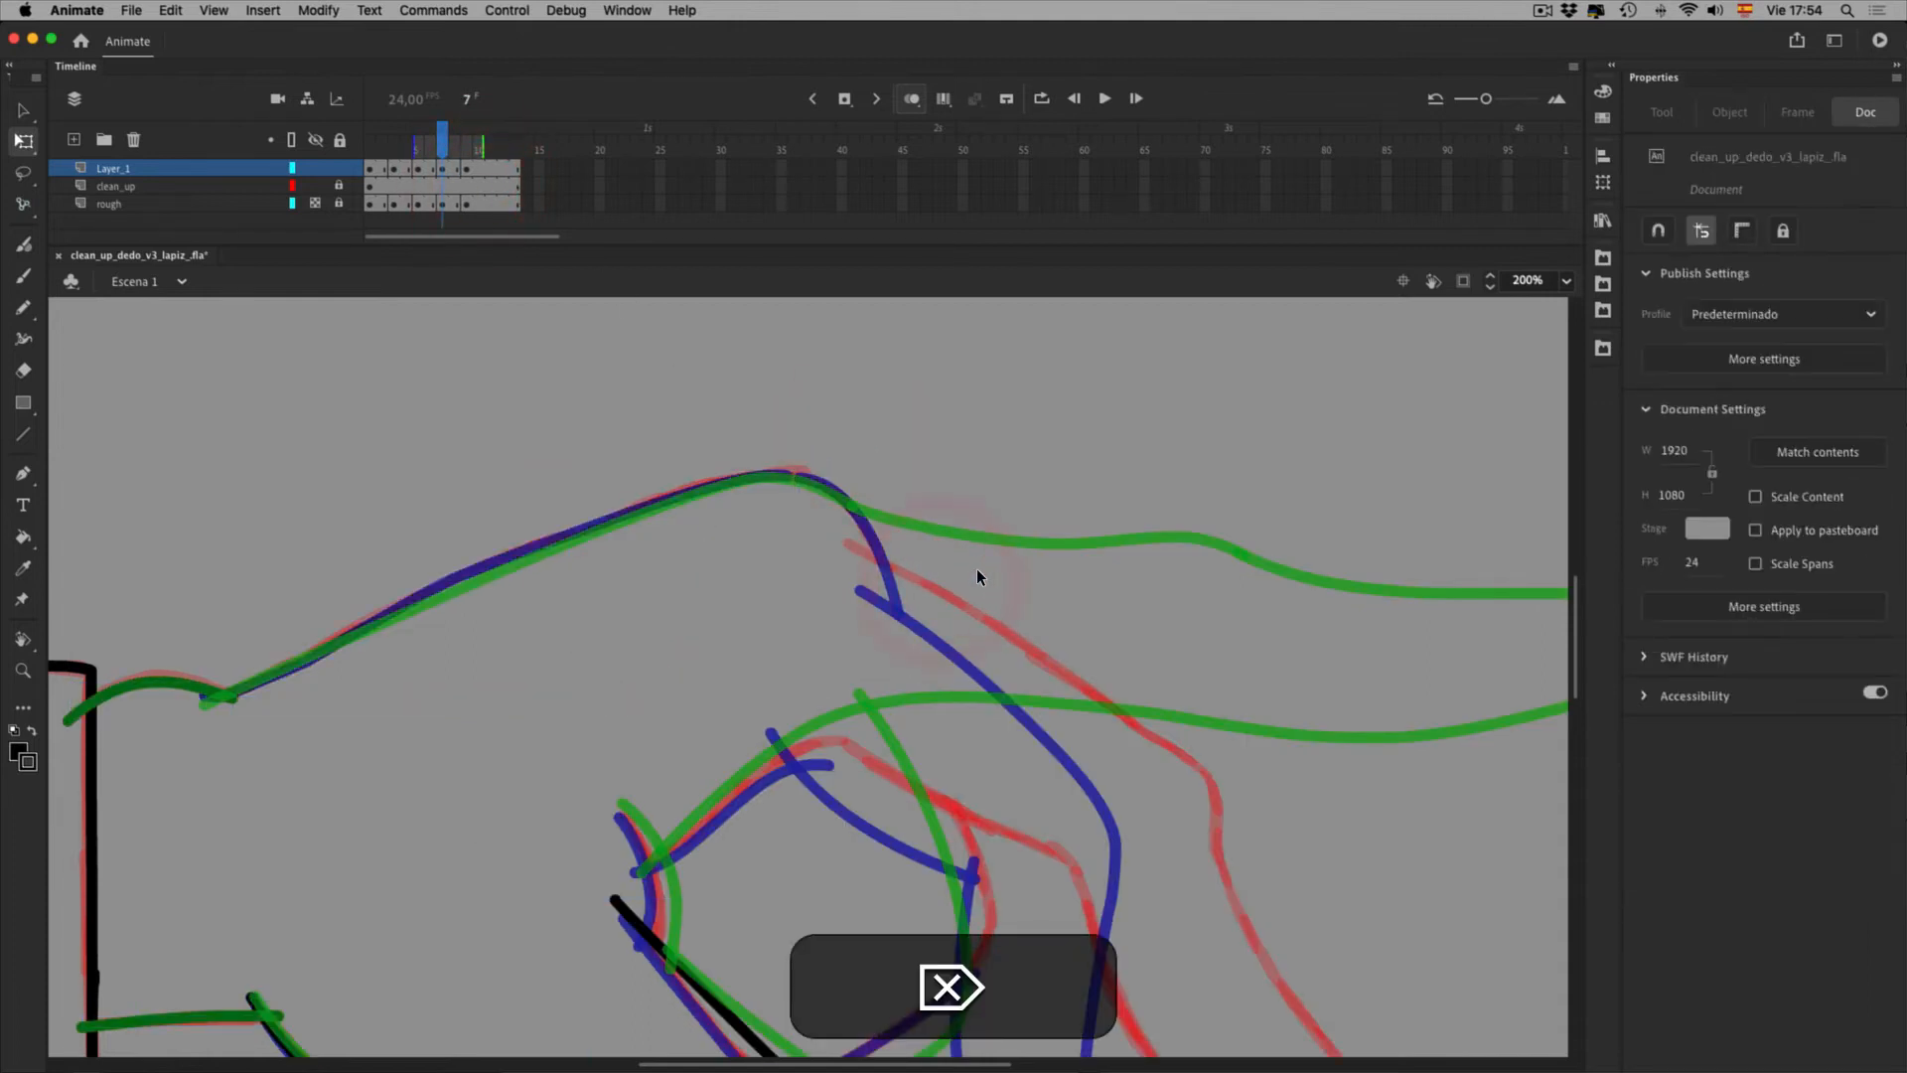
Paste the copied stroke in place on frame 7, keeping frame 6's ghost, and skew its right side up slightly
key(shift)
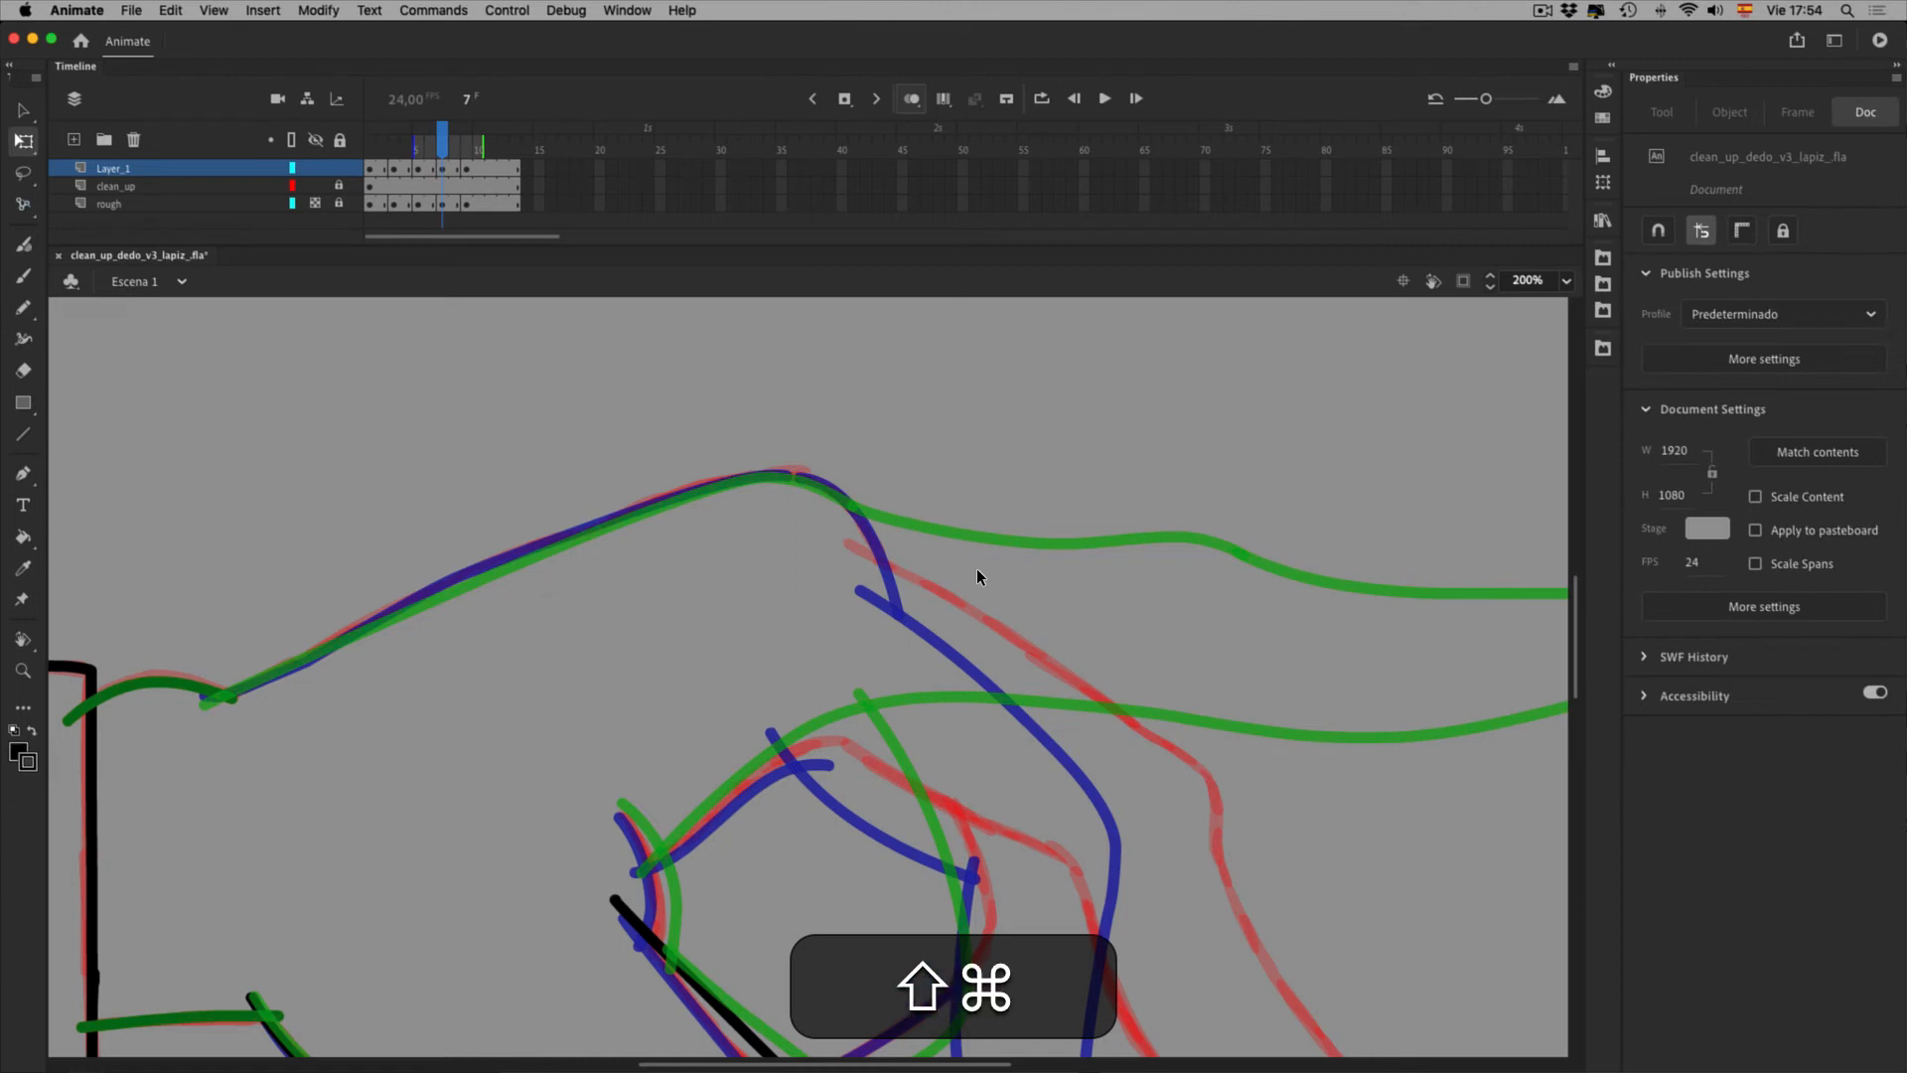
key(shift+super+v)
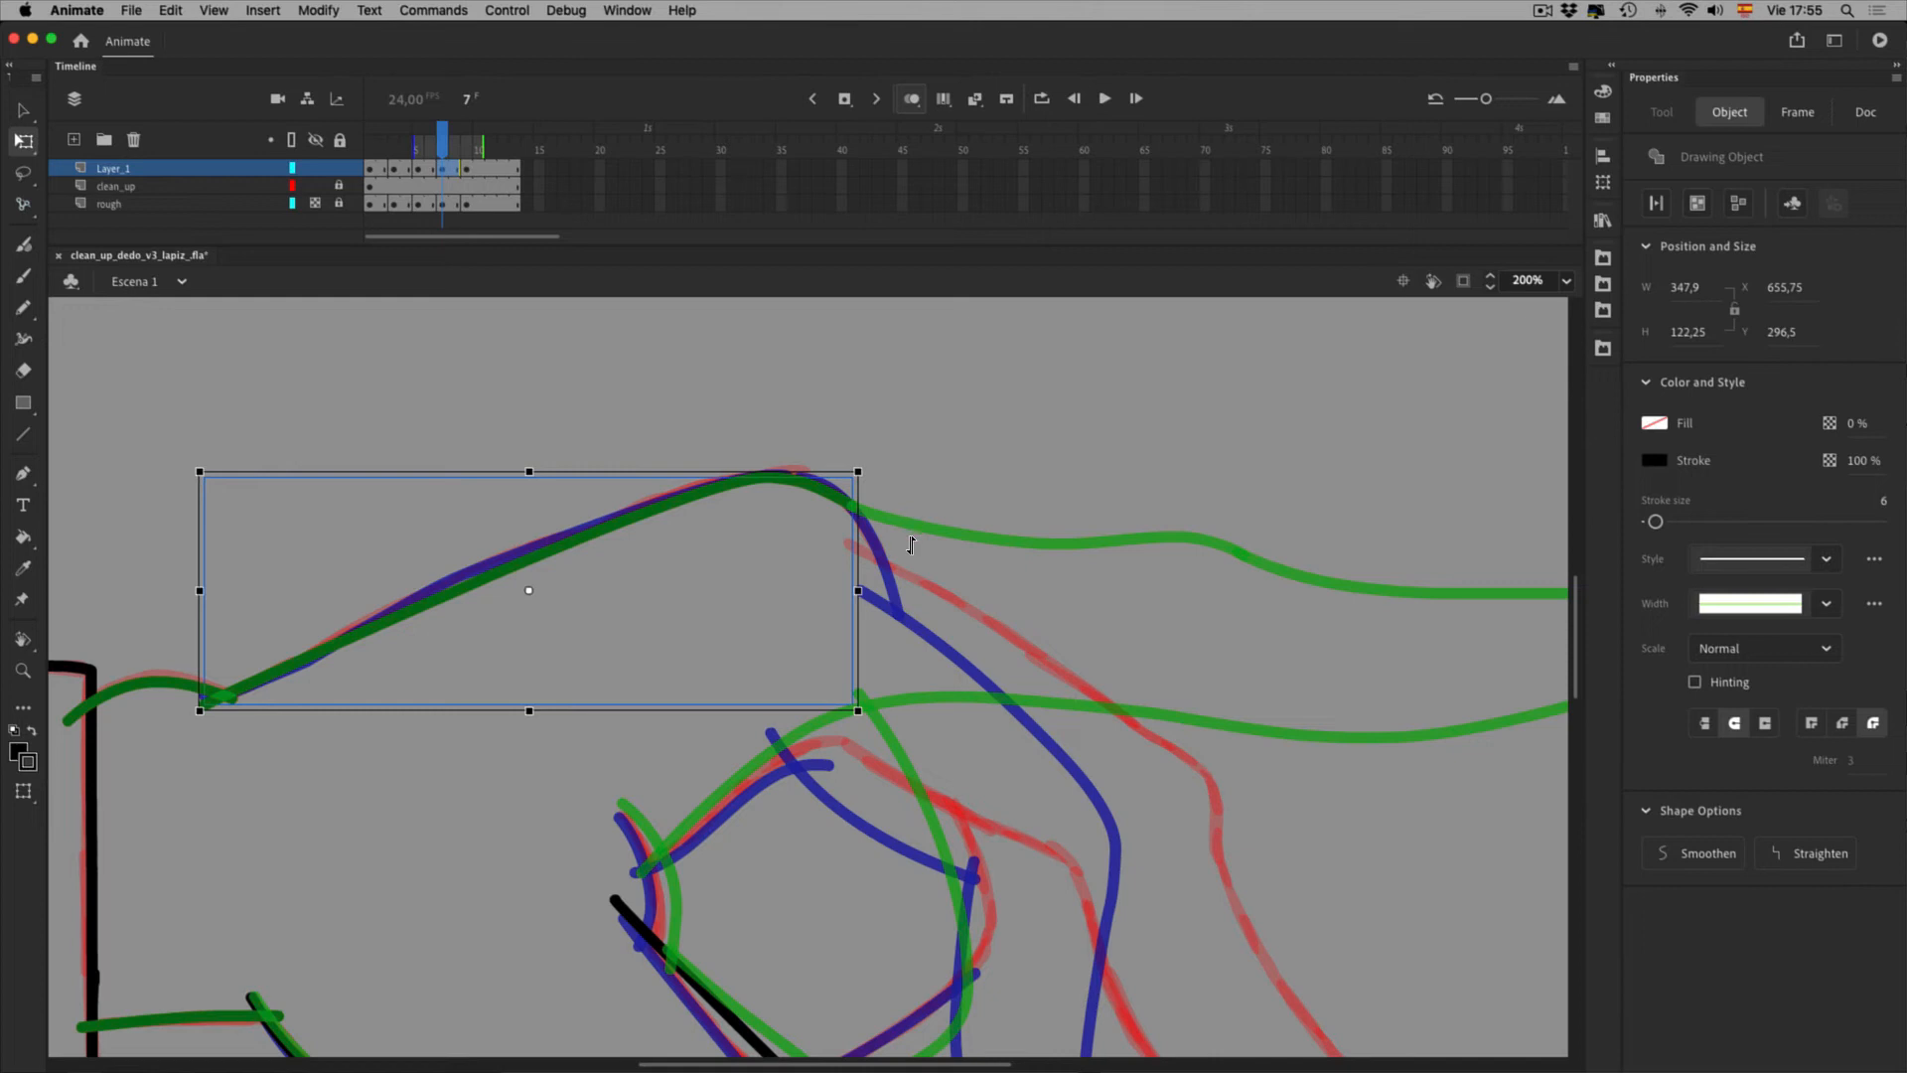
drag(415, 147, 478, 152)
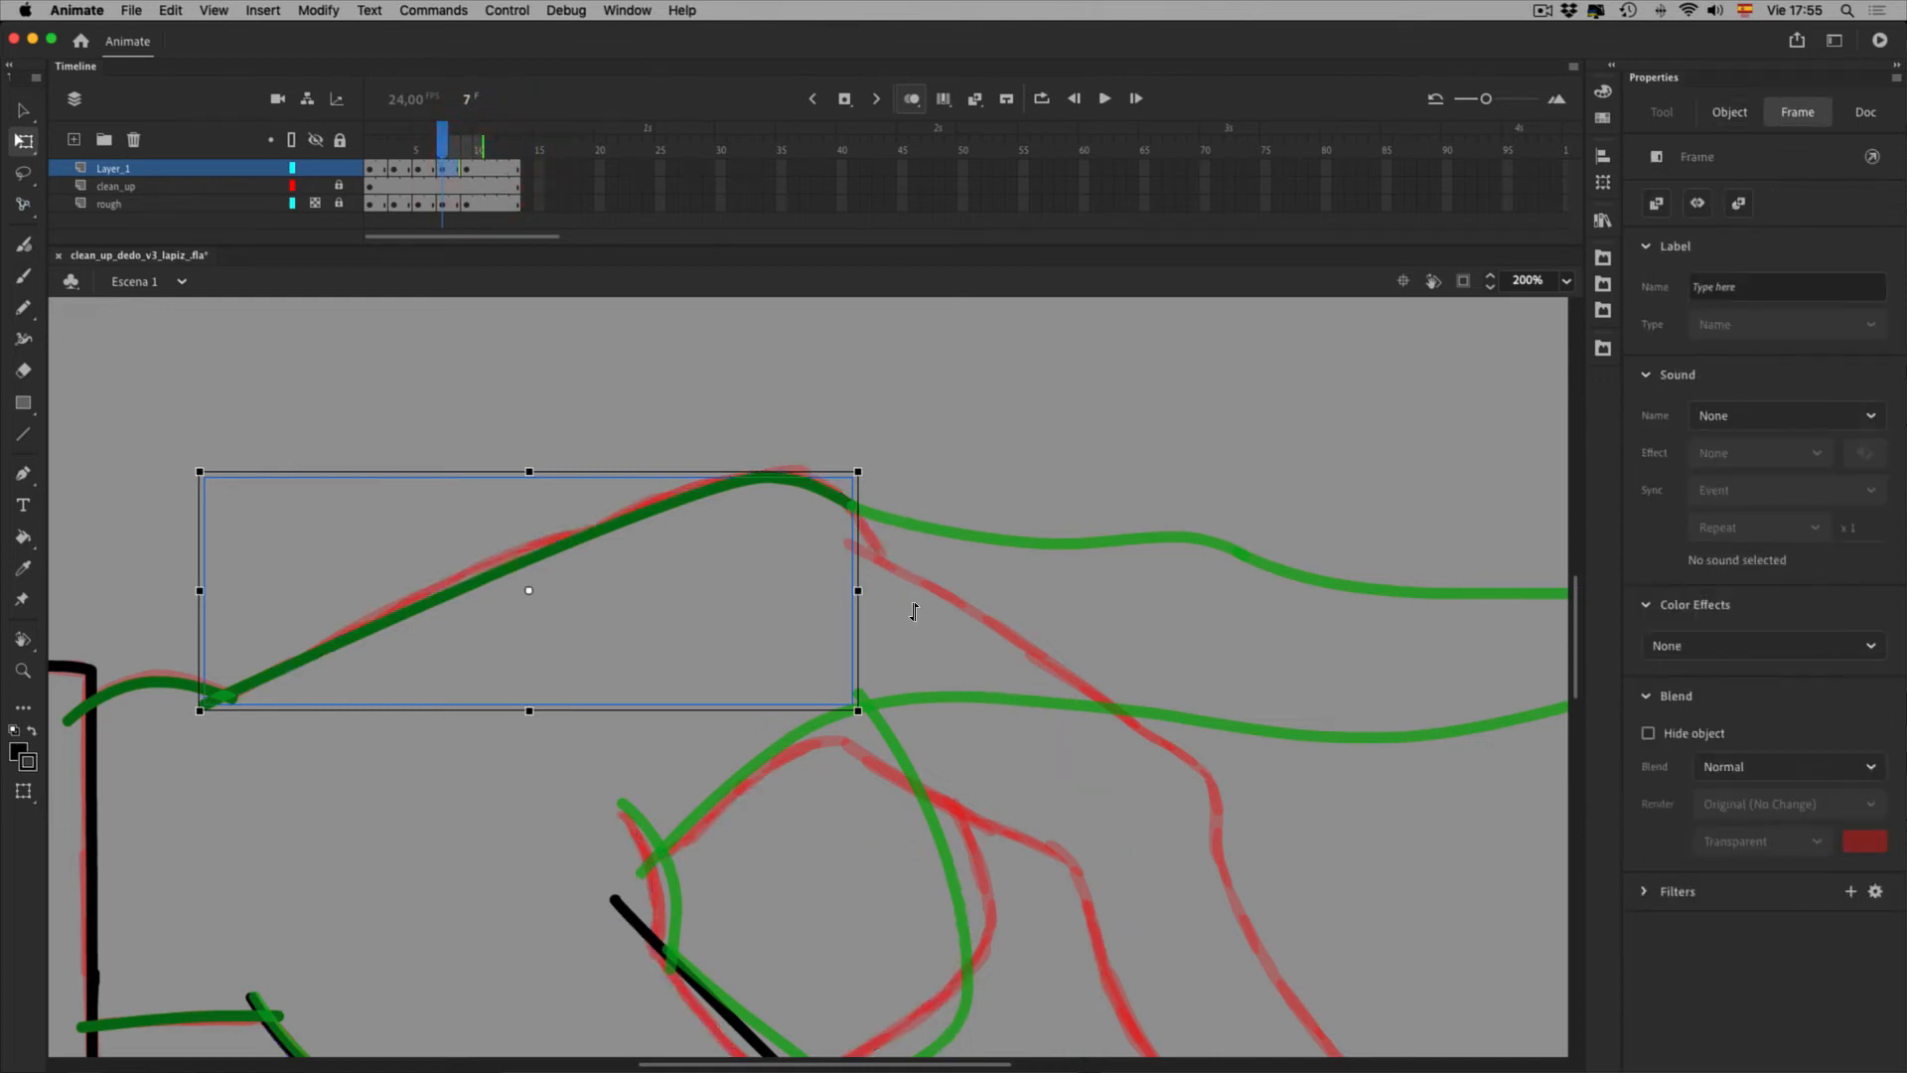
drag(439, 154, 427, 154)
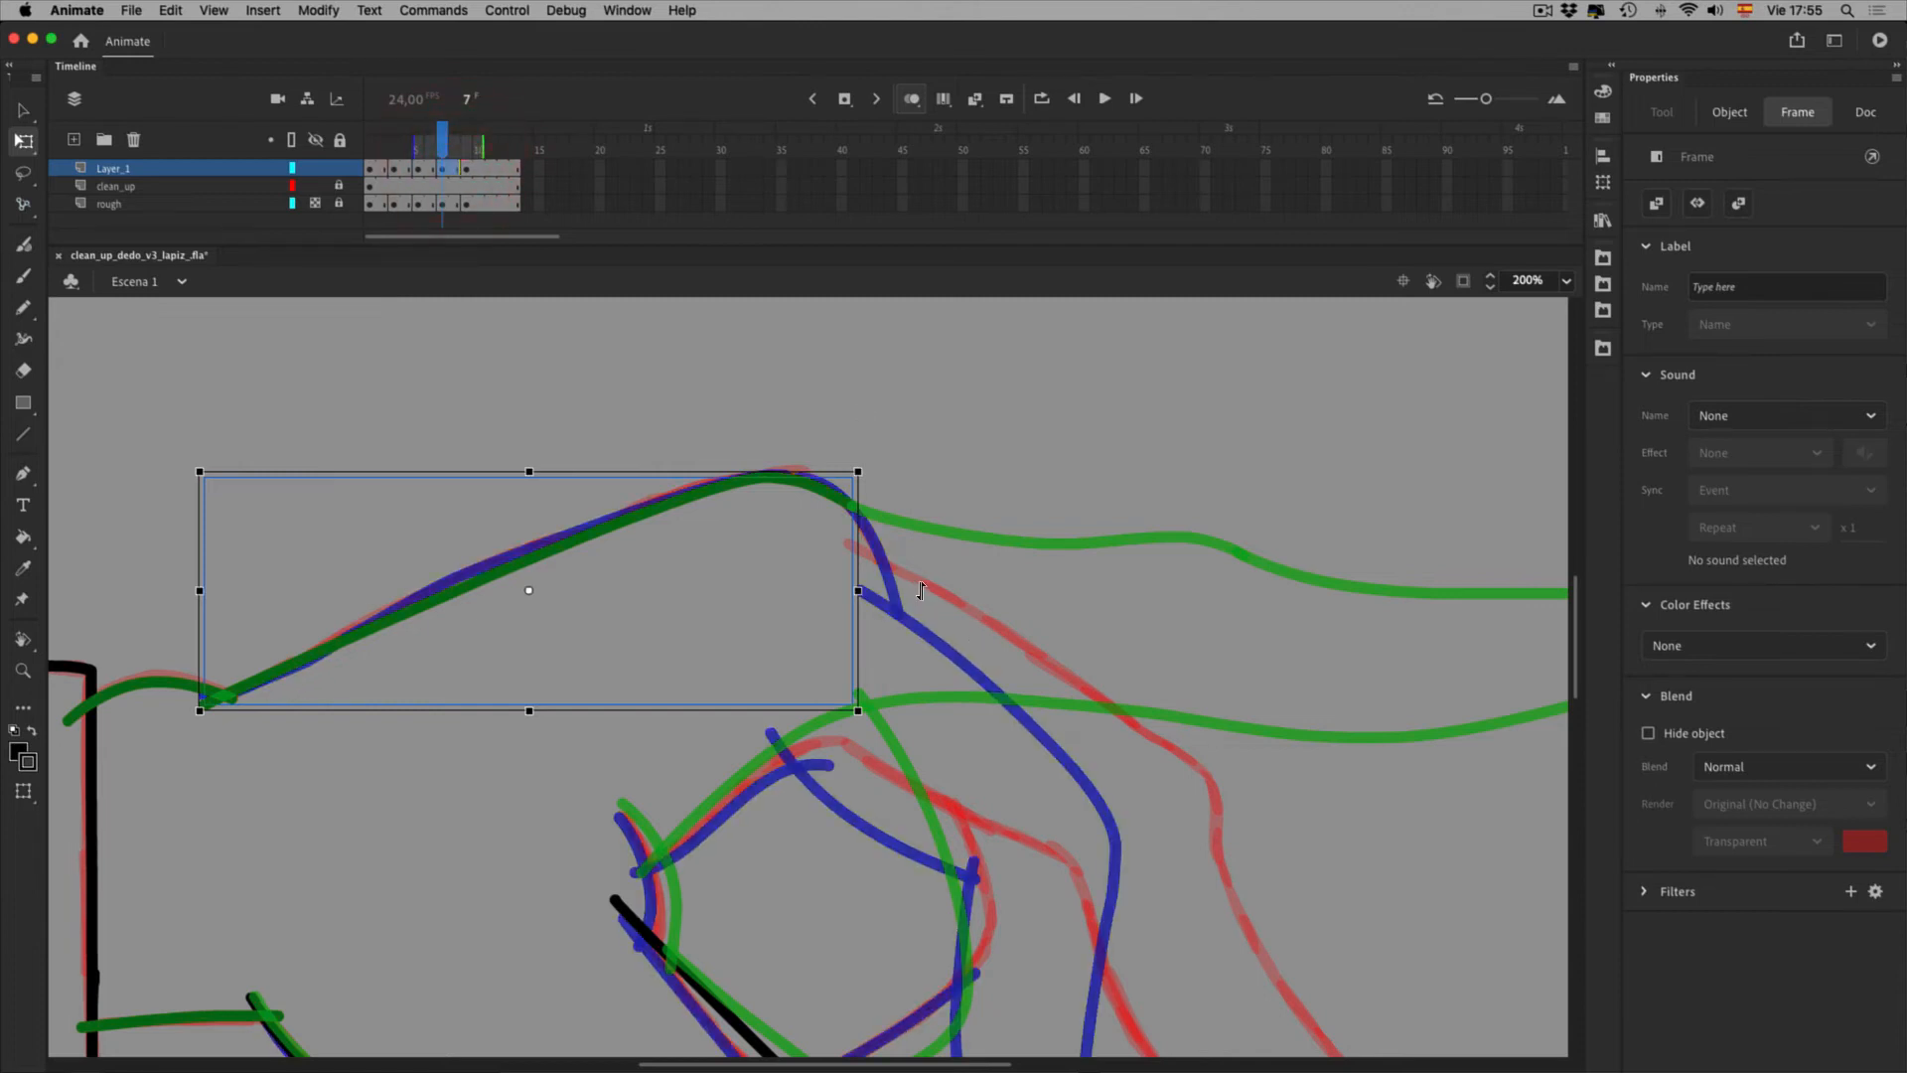
drag(916, 592, 915, 589)
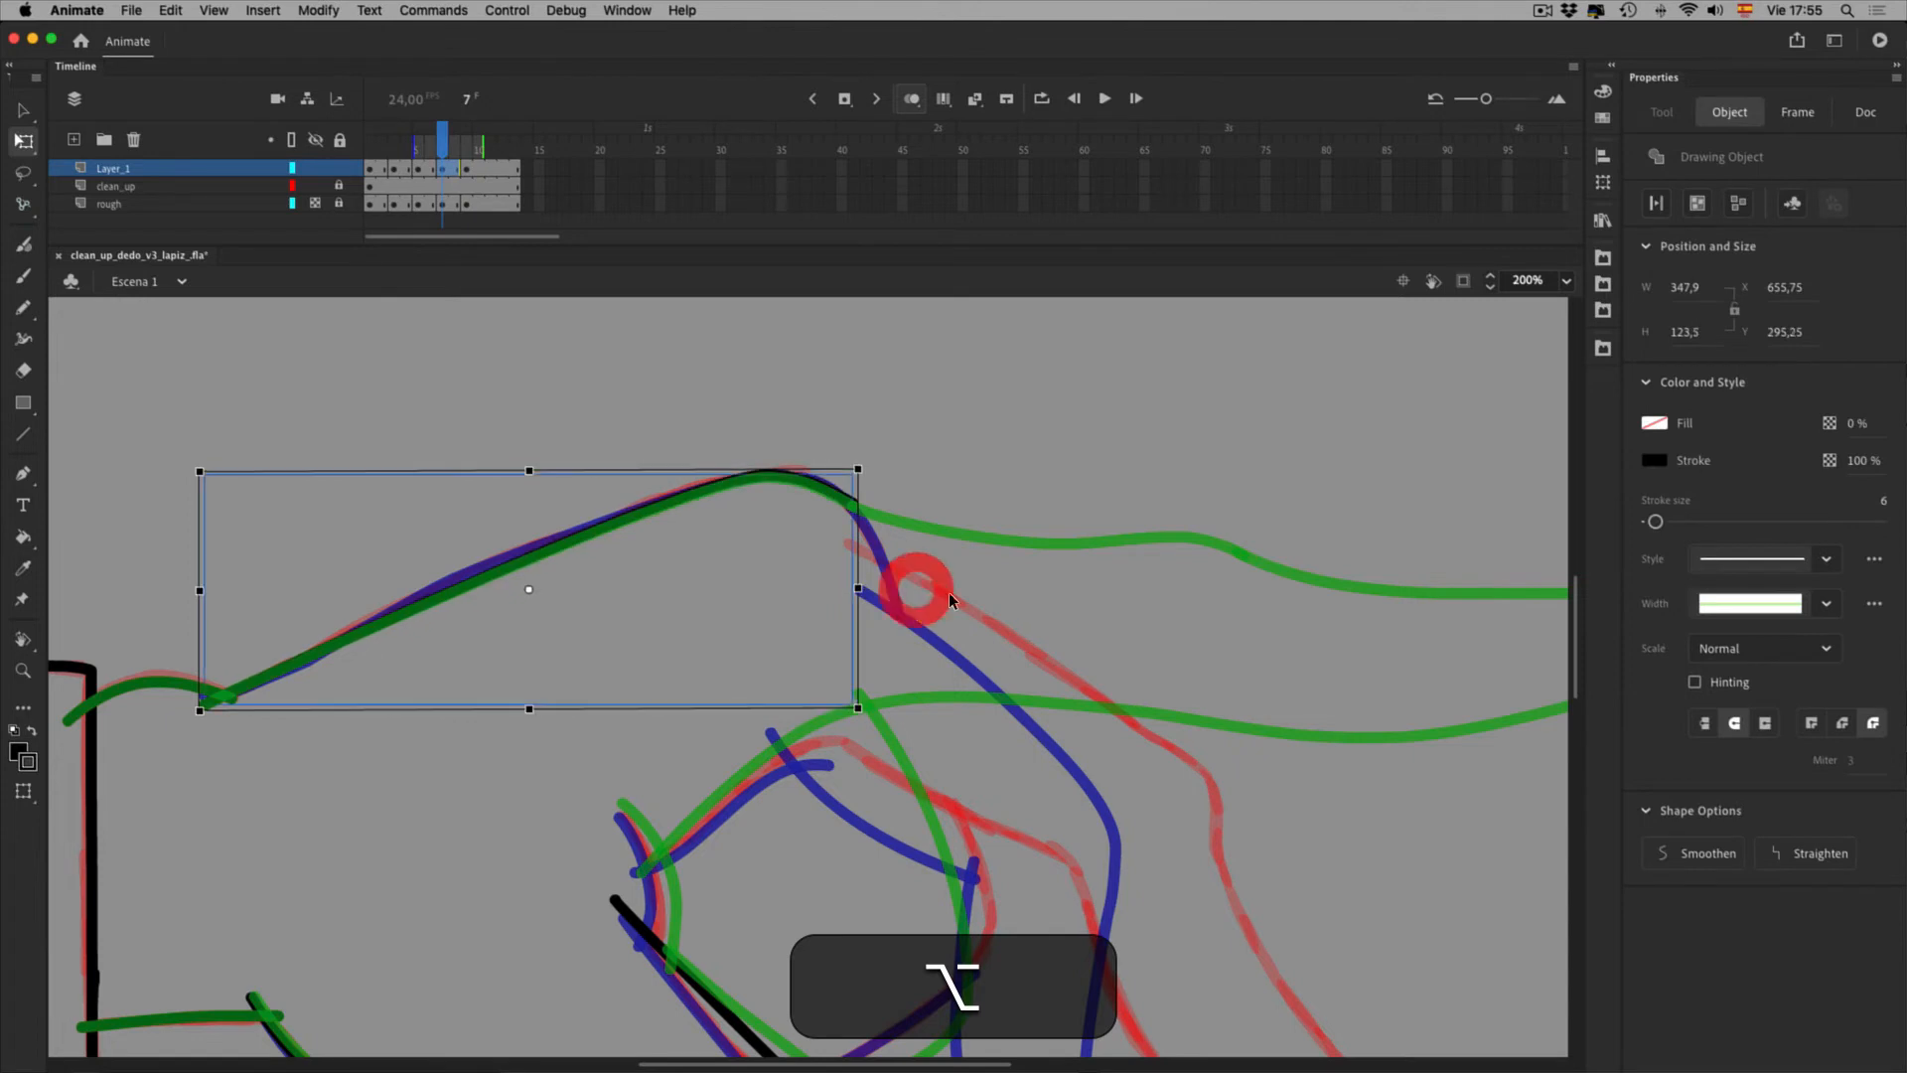
click(1180, 580)
key(space)
mouse_move(1221, 680)
mouse_down()
mouse_move(1106, 562)
mouse_move(1077, 566)
mouse_up()
Flip between neighbouring frames, turn off onion skins, and scrub to check the motion
drag(1022, 750, 1024, 582)
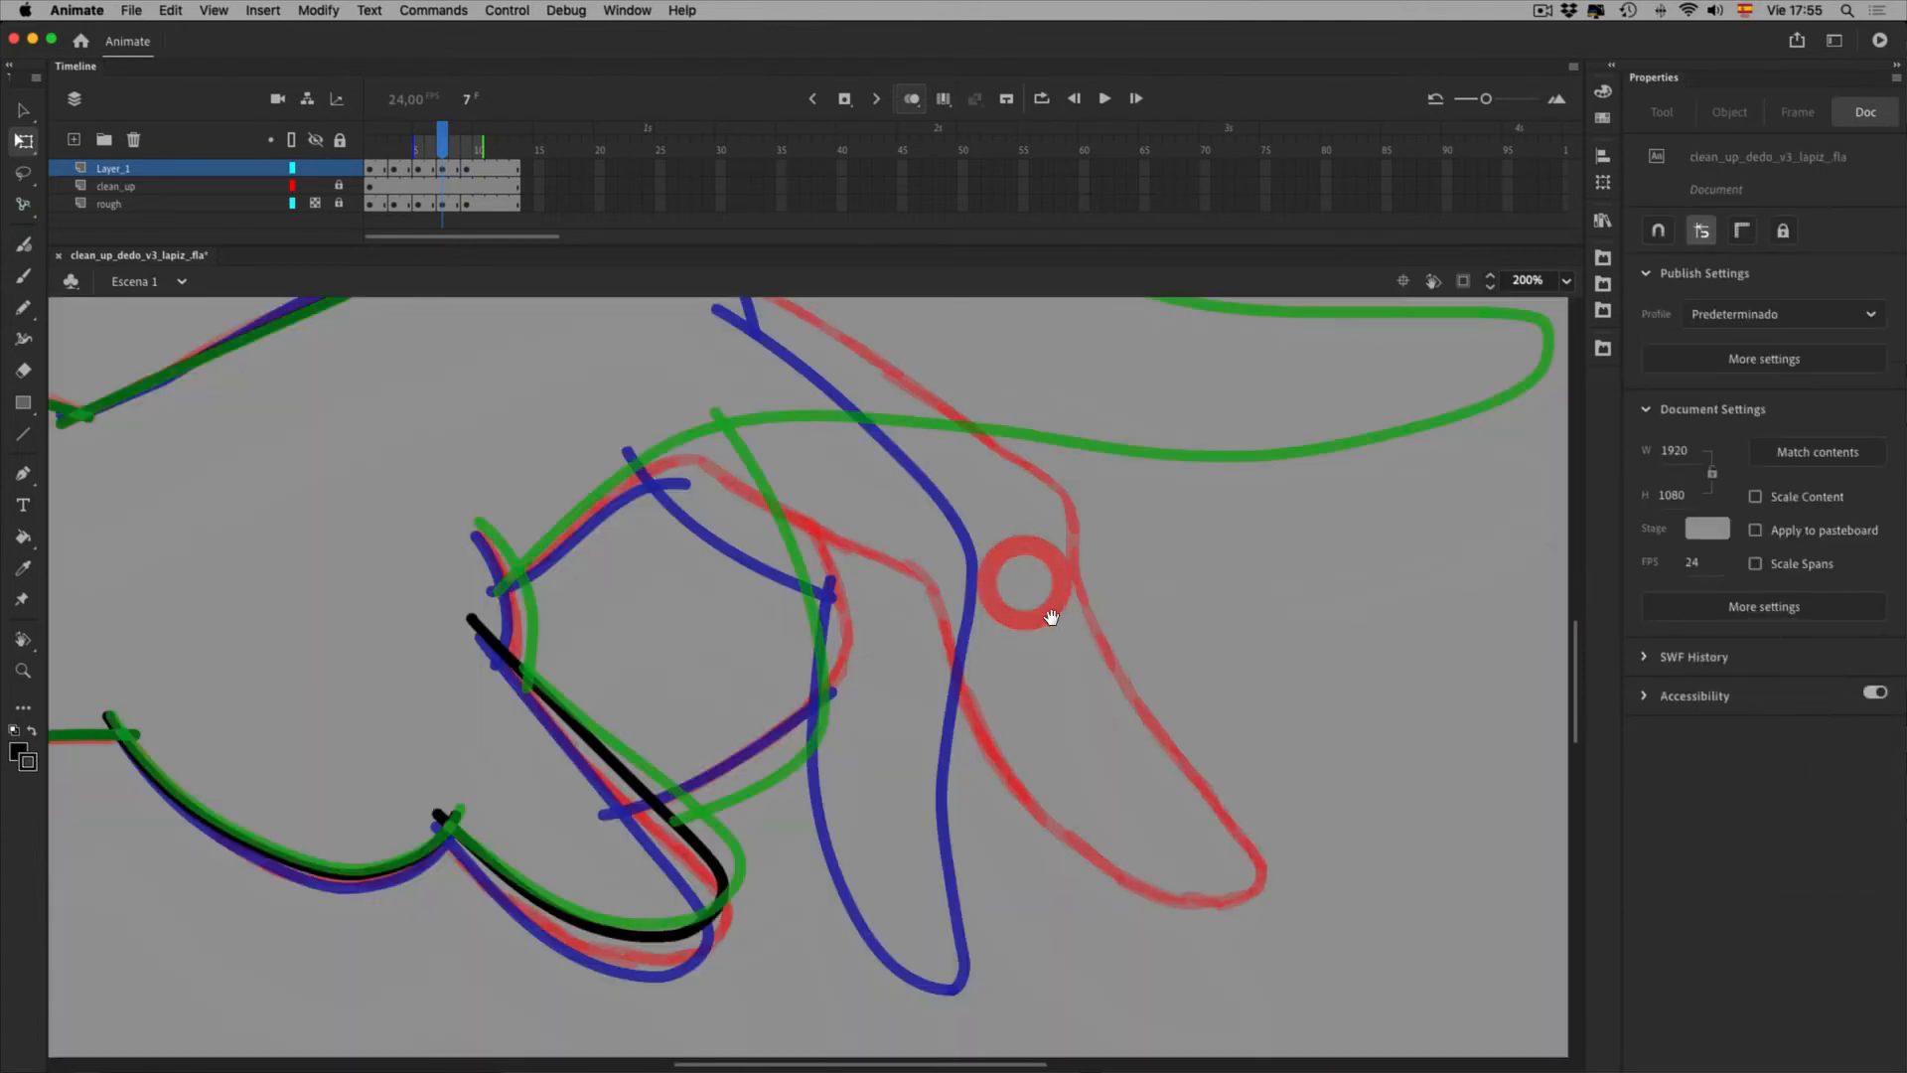
key(o)
key(i)
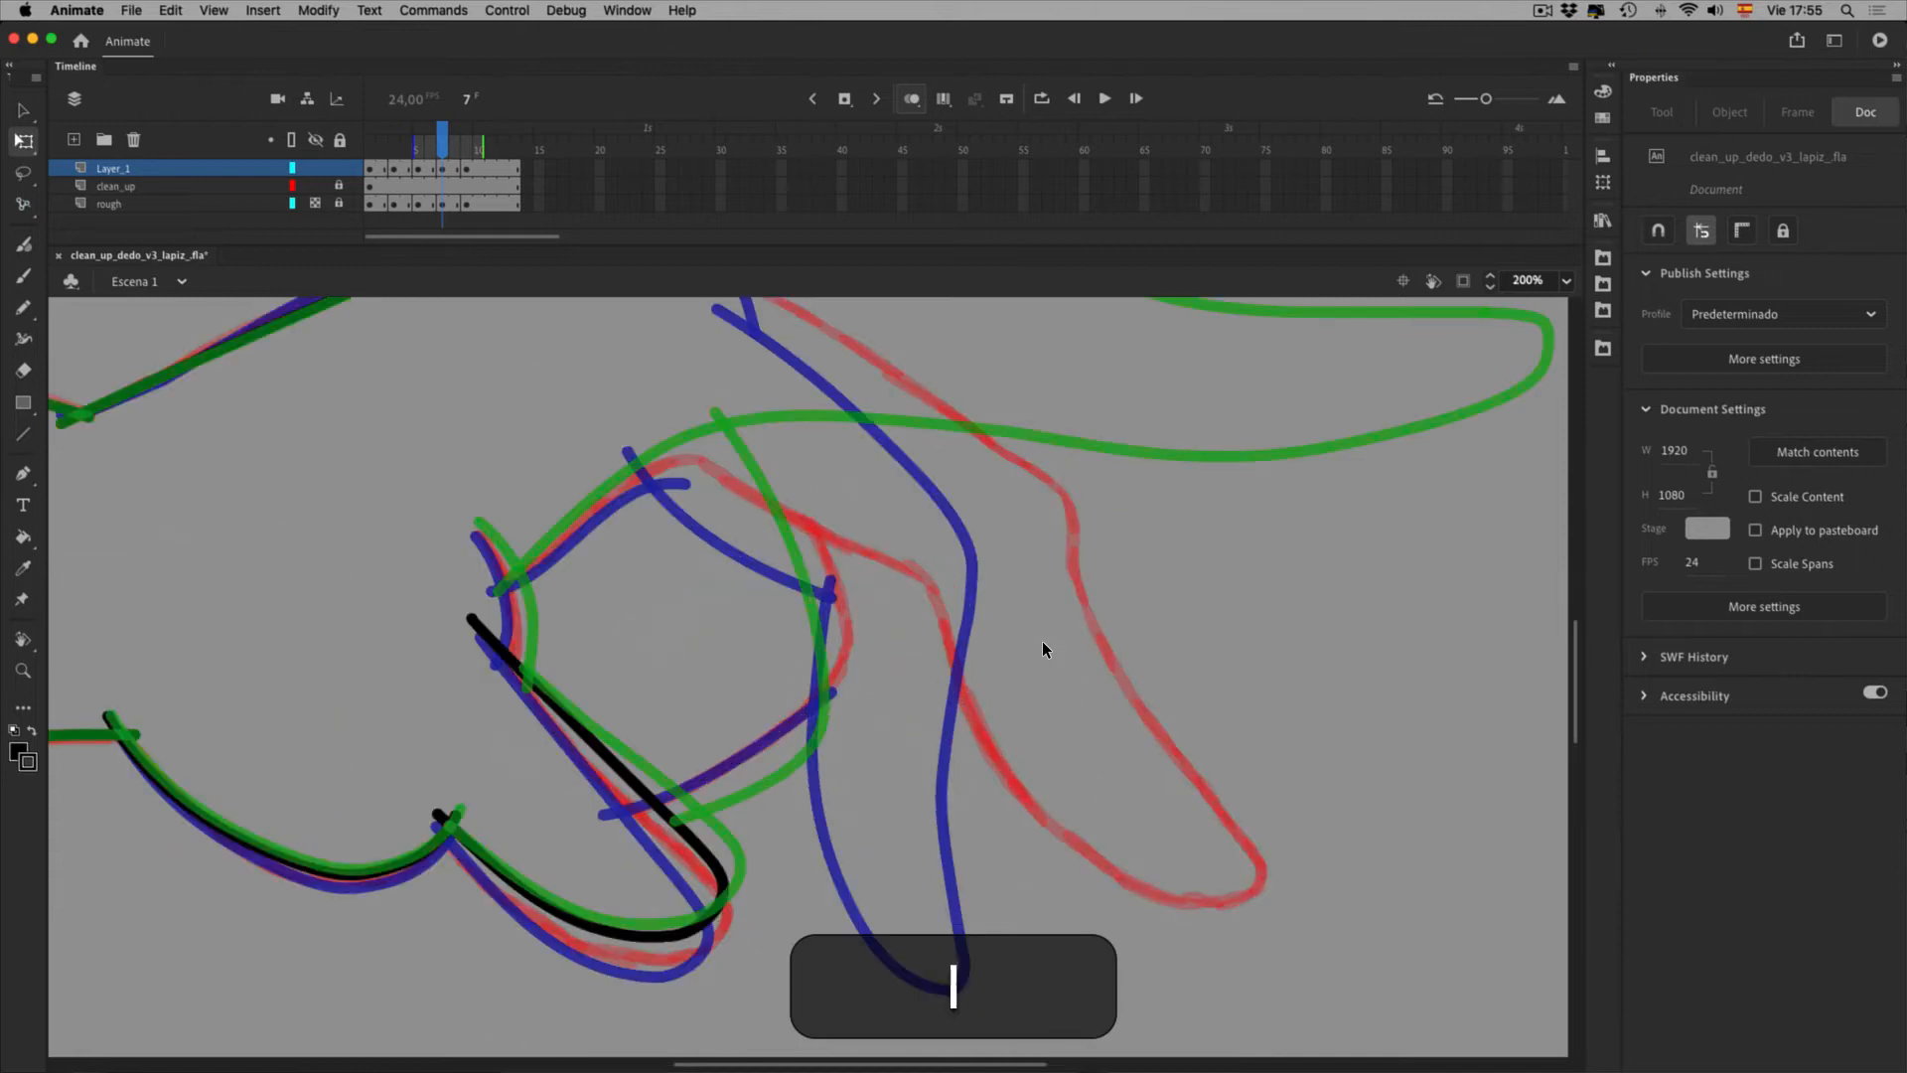
click(971, 105)
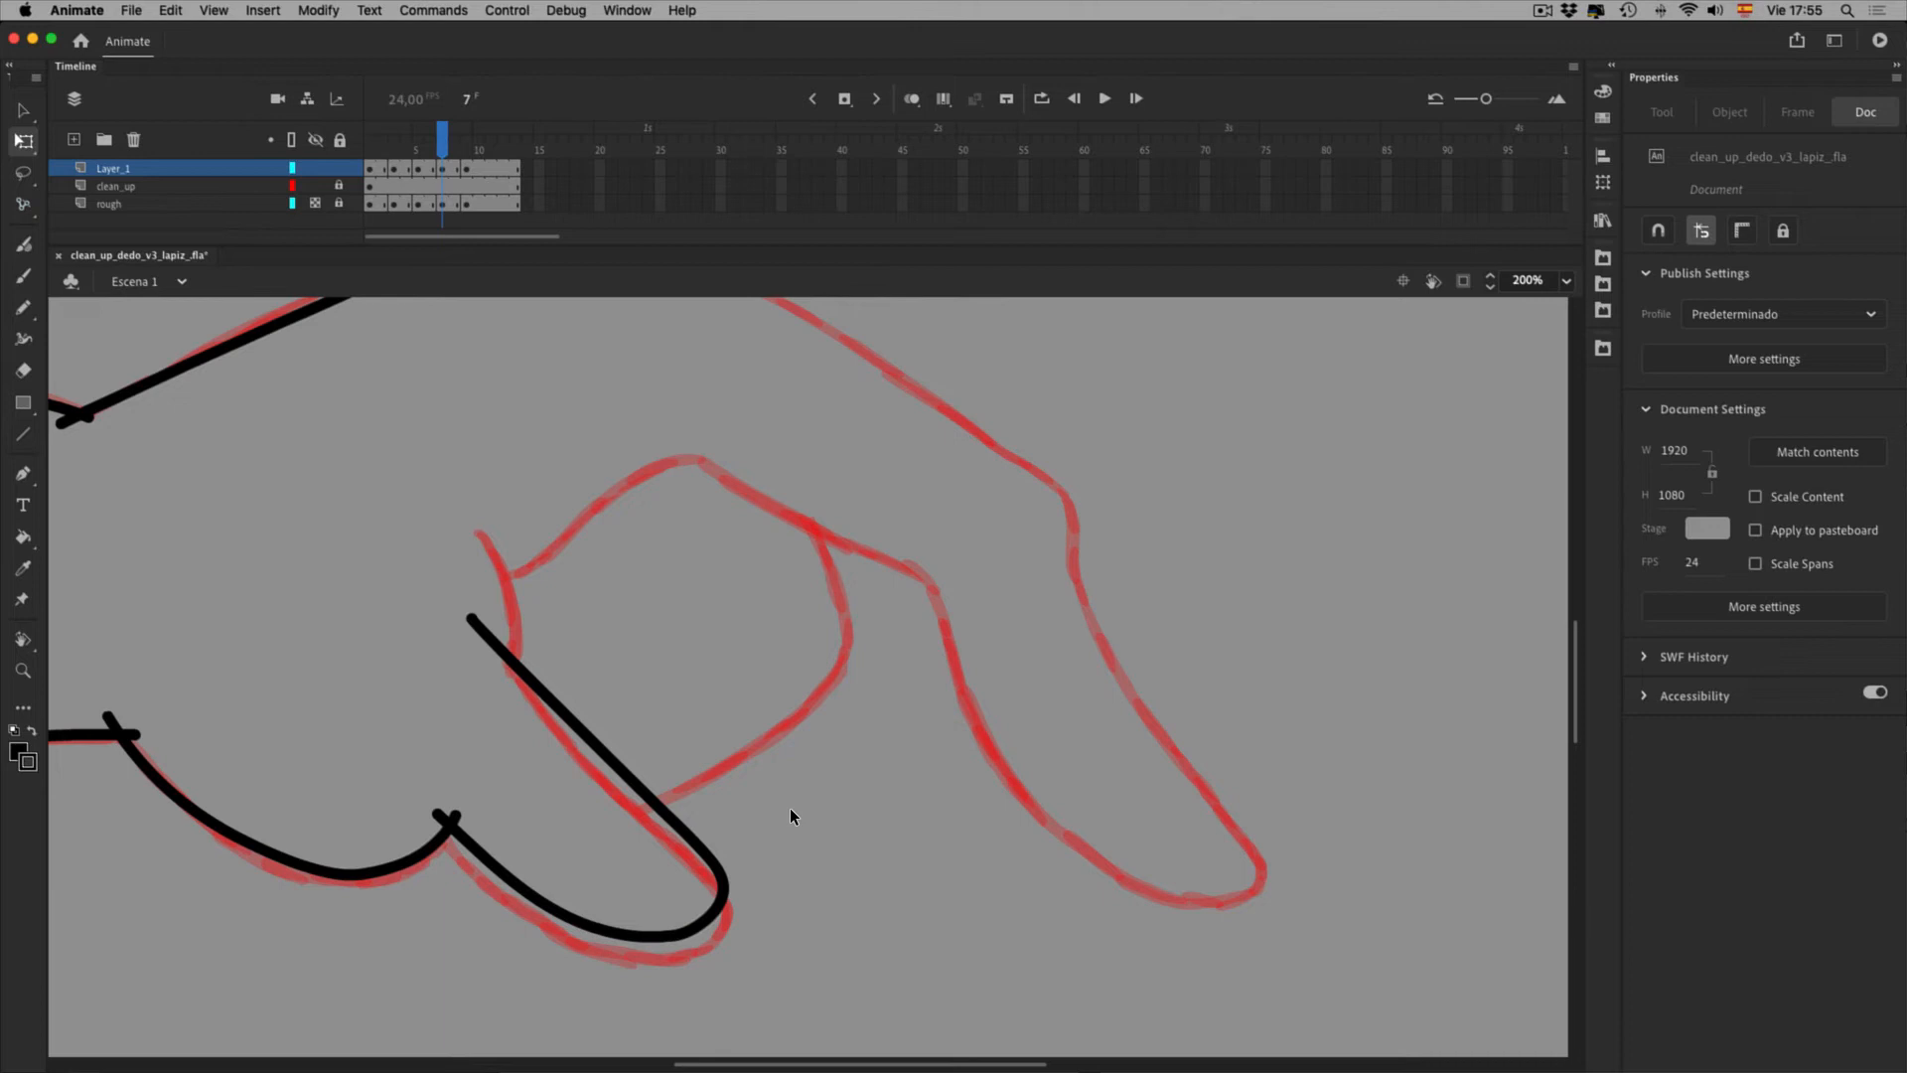
mouse_move(445, 150)
mouse_down()
mouse_move(504, 155)
mouse_move(452, 157)
mouse_move(470, 153)
mouse_up()
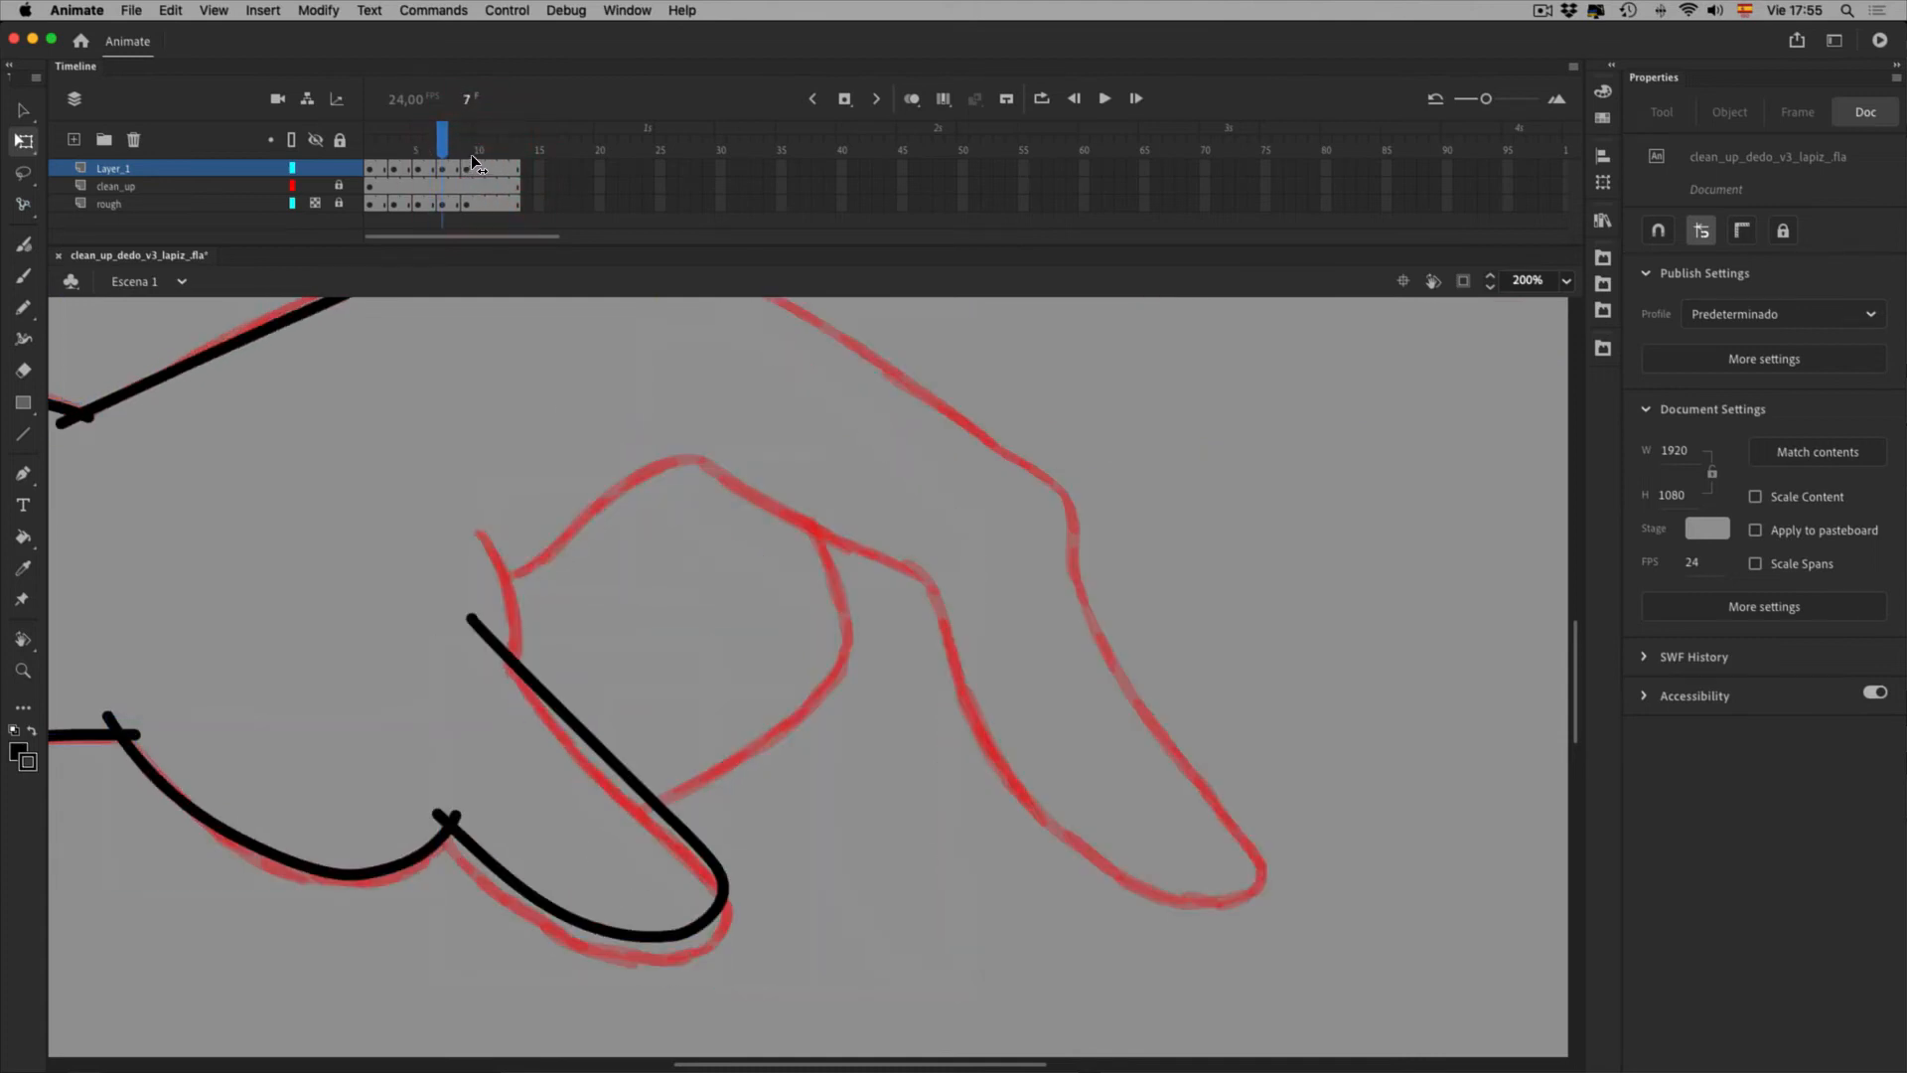
Skew the curled finger stroke's right edge down to 154.25 × 175.9, then review the frames
double_click(761, 962)
double_click(829, 977)
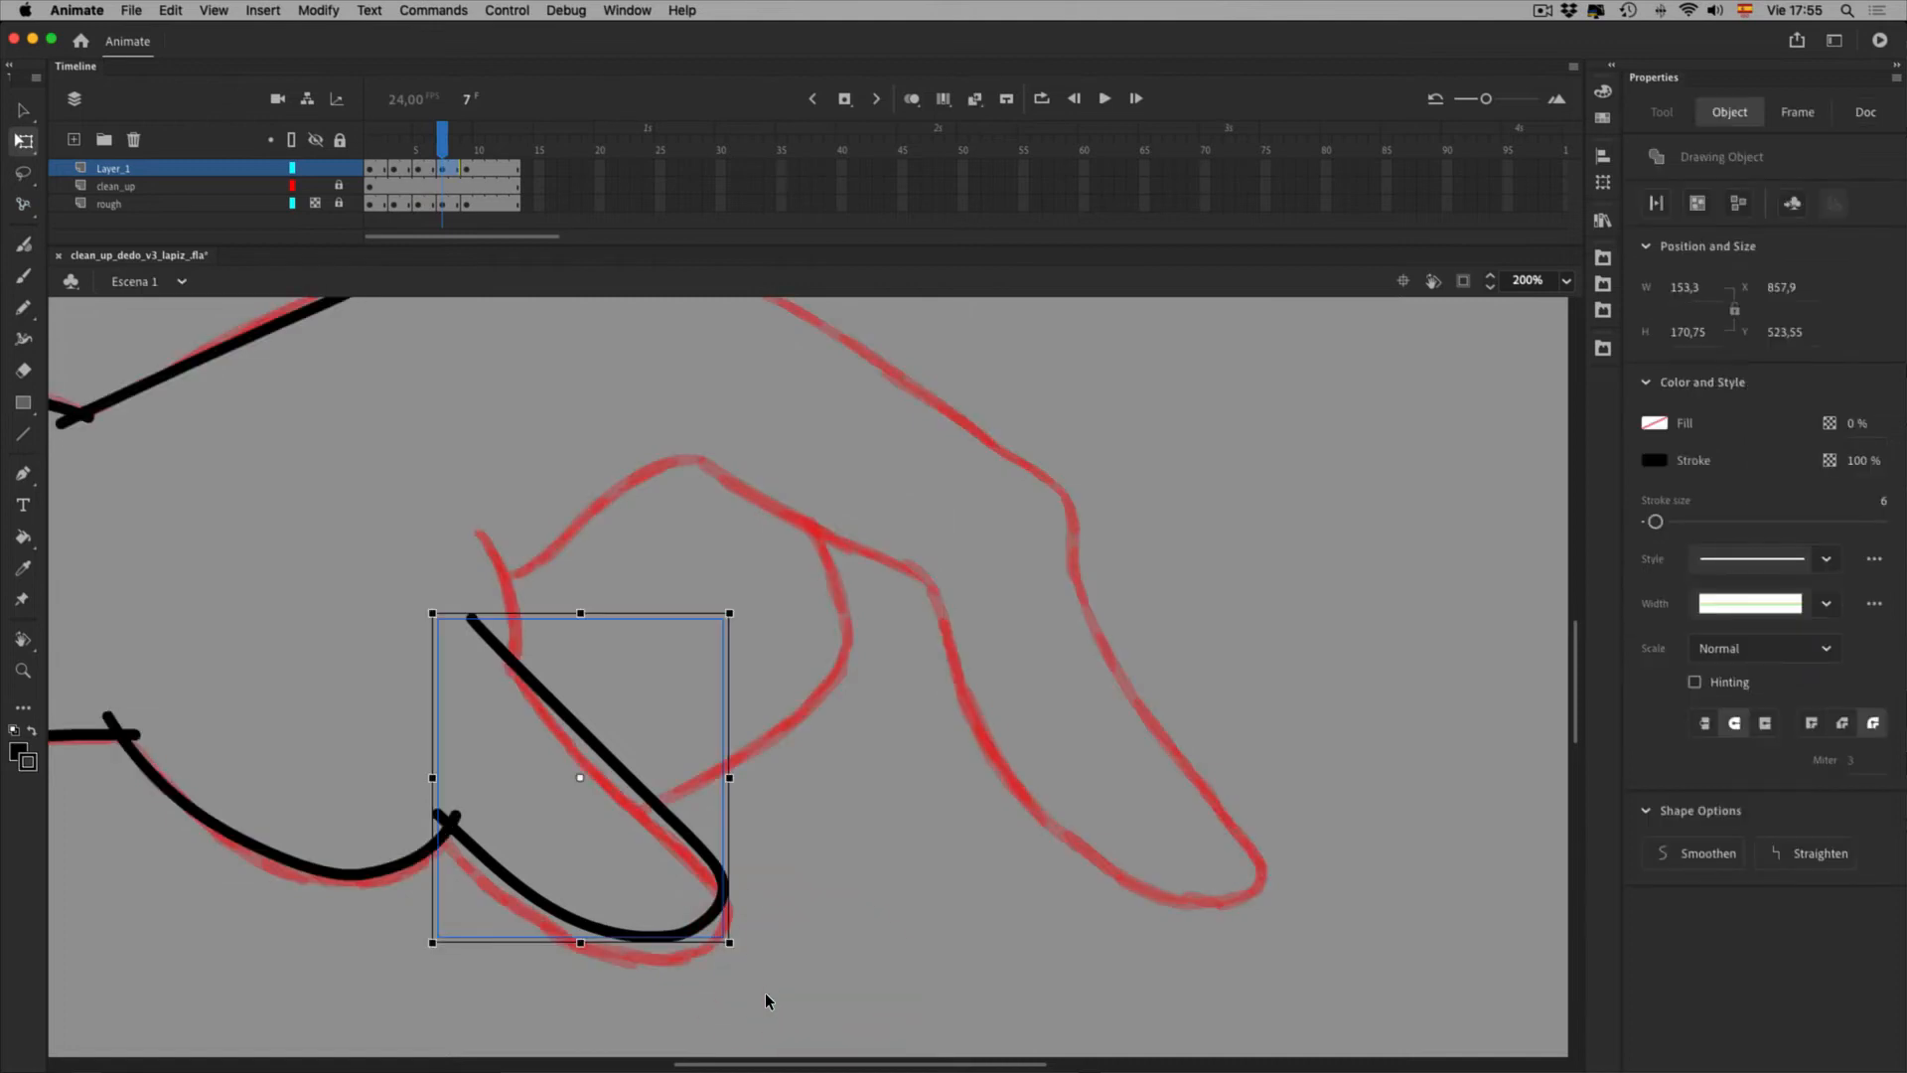
click(817, 977)
click(719, 912)
click(703, 1050)
click(756, 976)
drag(776, 942, 752, 1014)
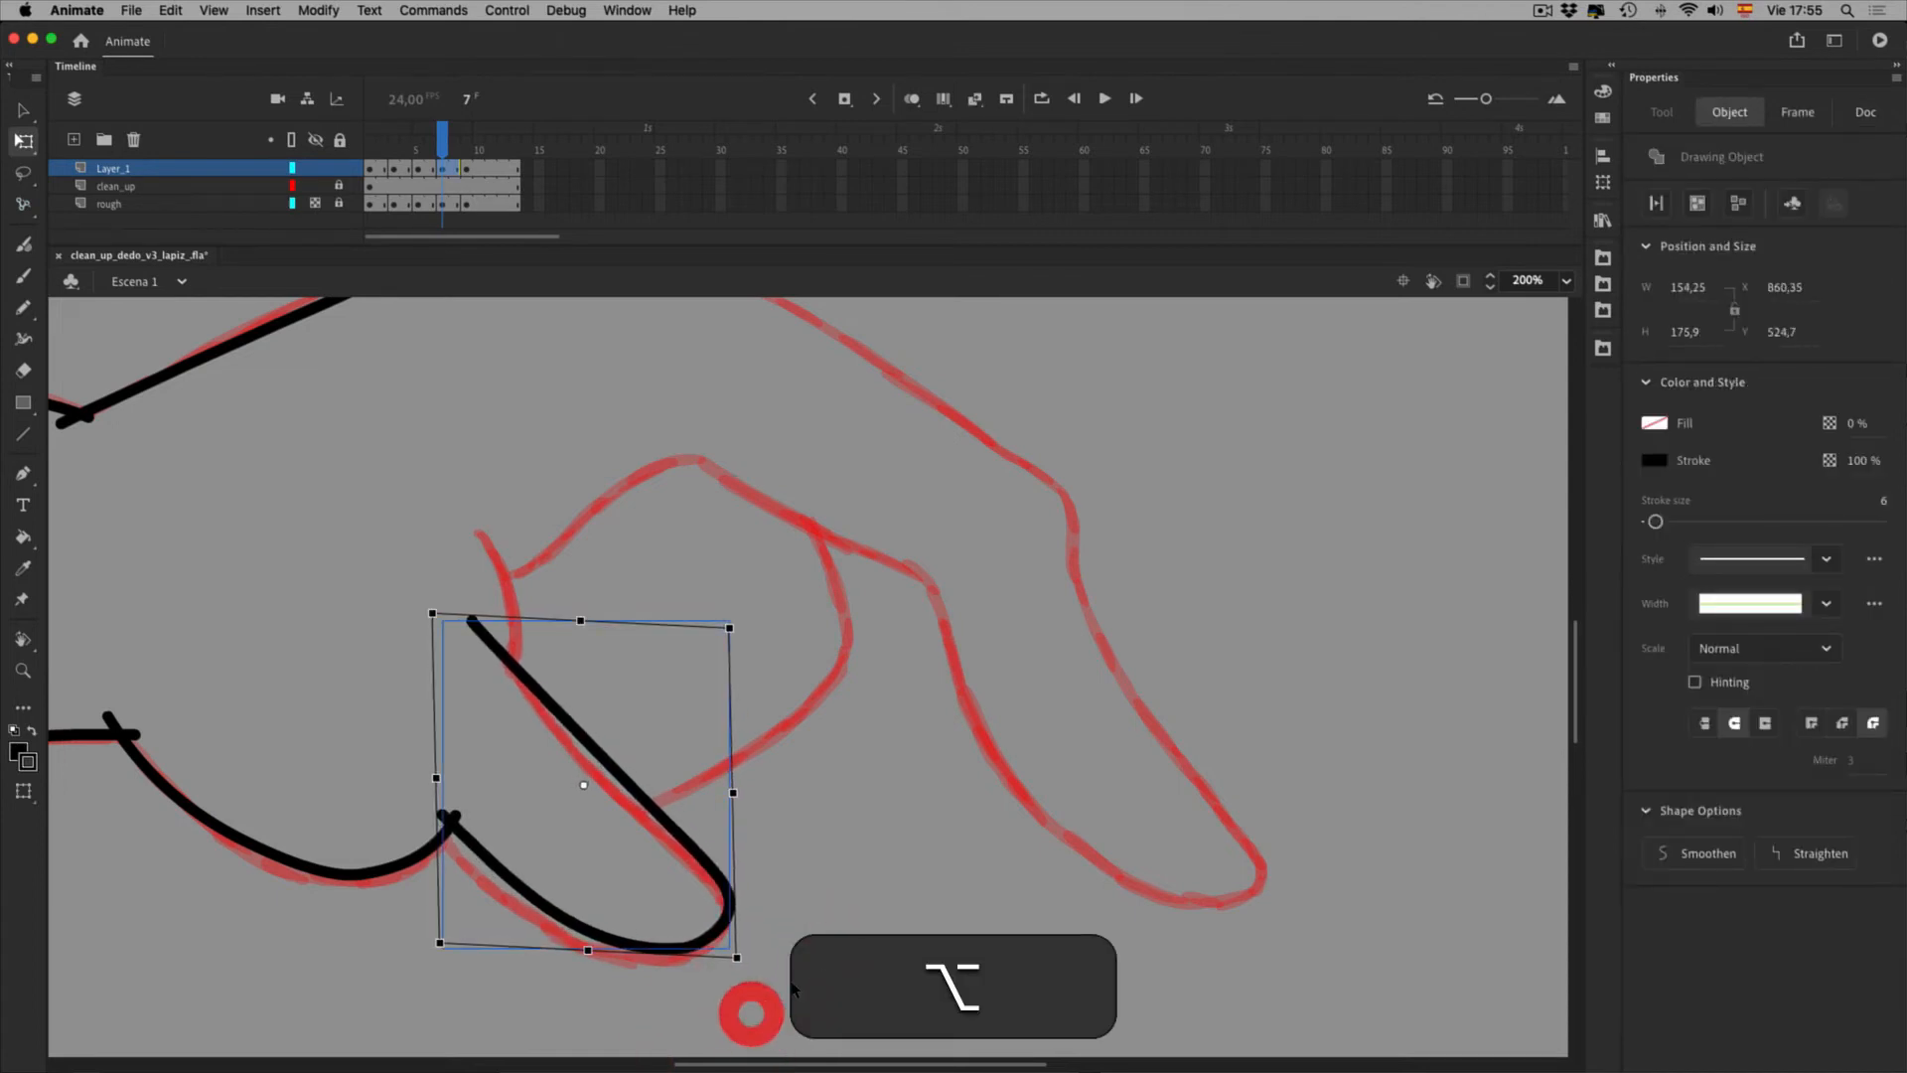
click(844, 950)
mouse_move(467, 155)
mouse_down()
mouse_move(450, 153)
mouse_move(494, 147)
mouse_move(475, 155)
mouse_up()
click(472, 174)
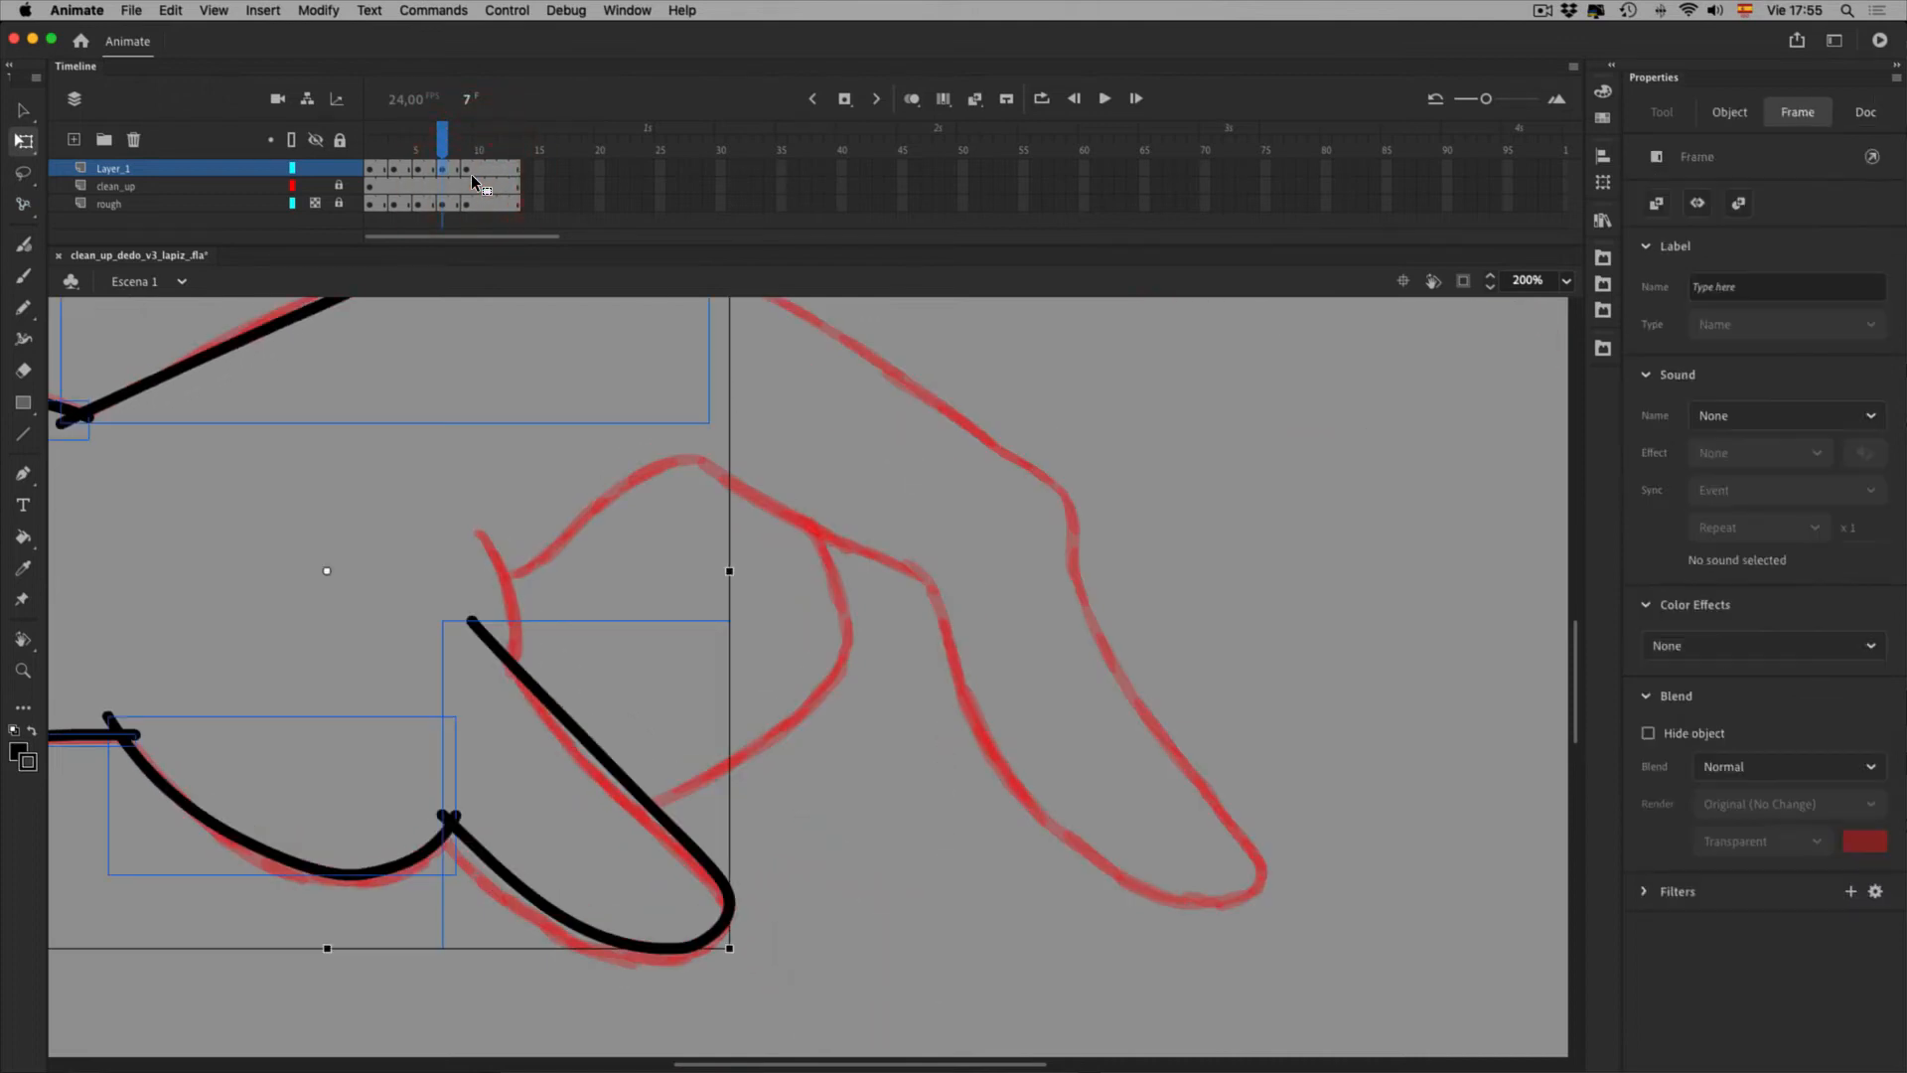
Draw a new pencil curve over the rough knuckle line, redrawing it once
key(shift+y)
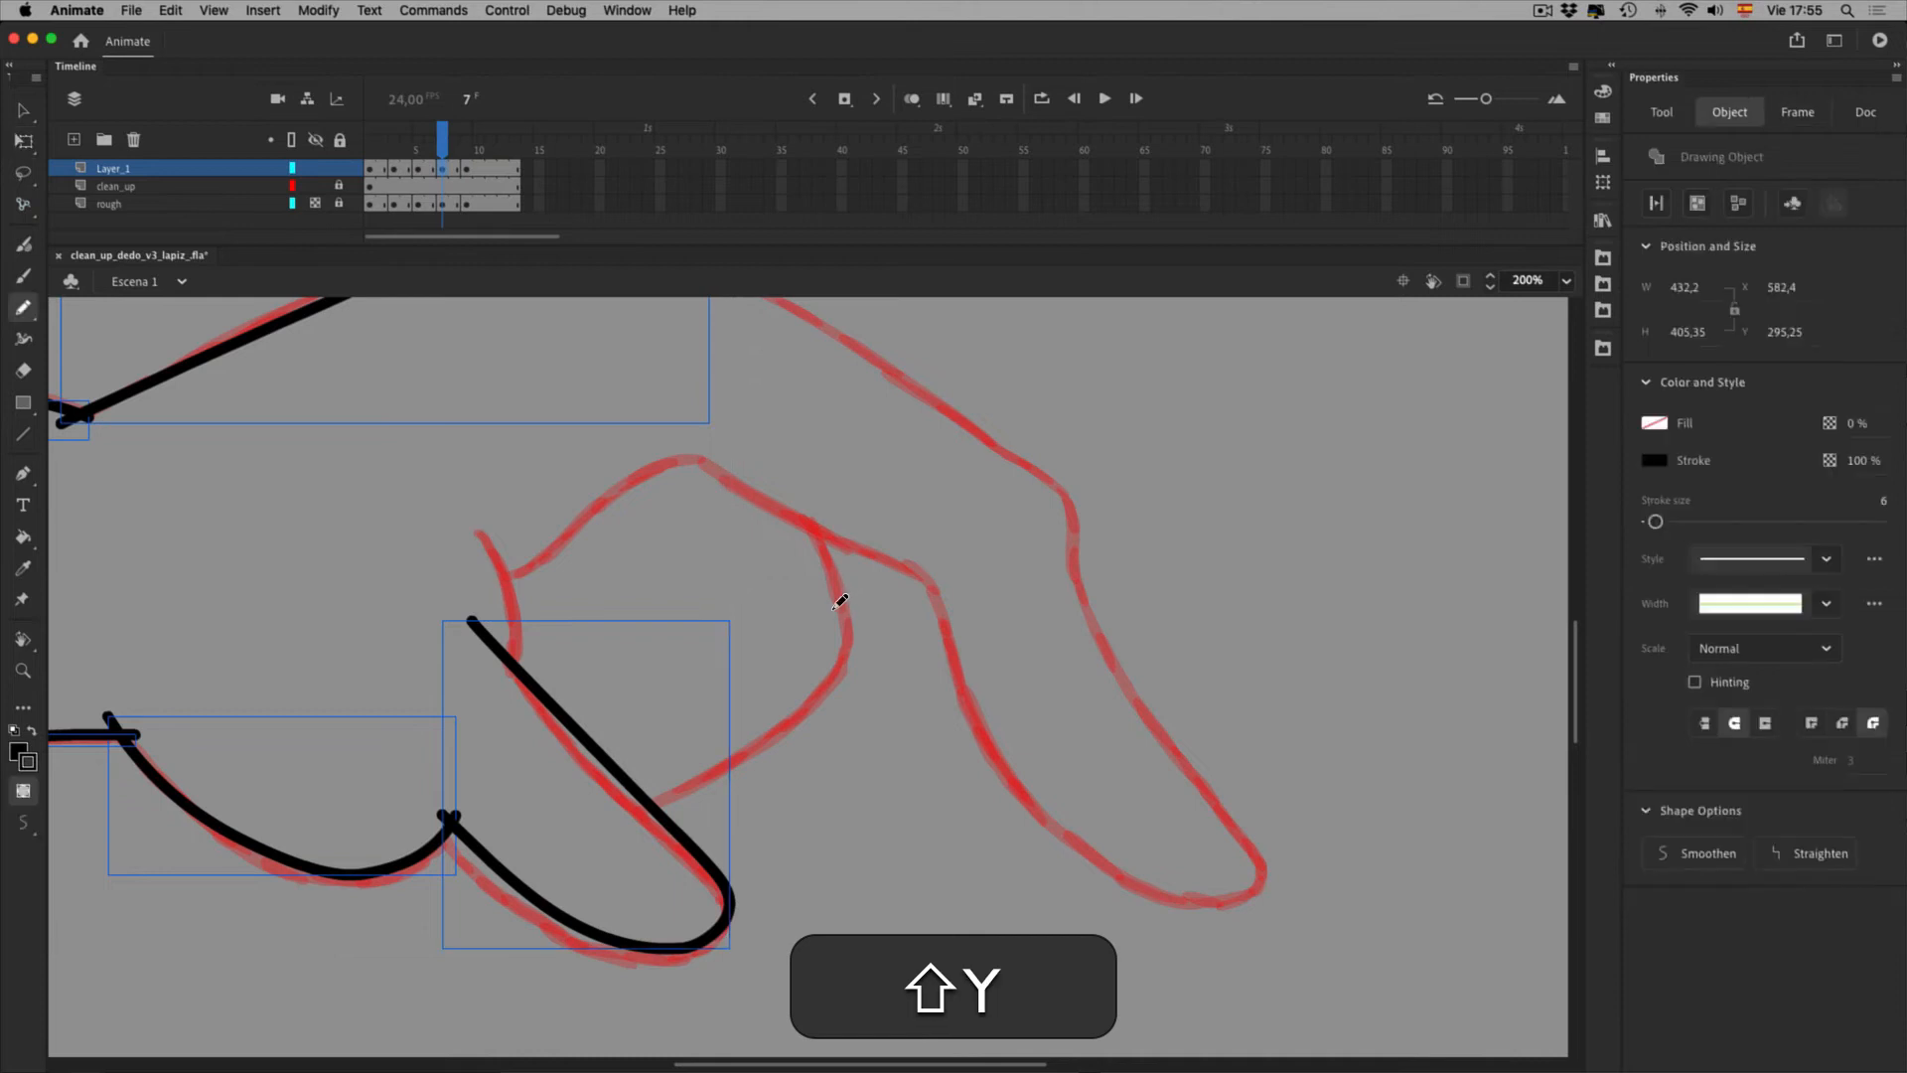
mouse_move(475, 524)
mouse_down()
mouse_move(515, 596)
mouse_move(508, 667)
mouse_up()
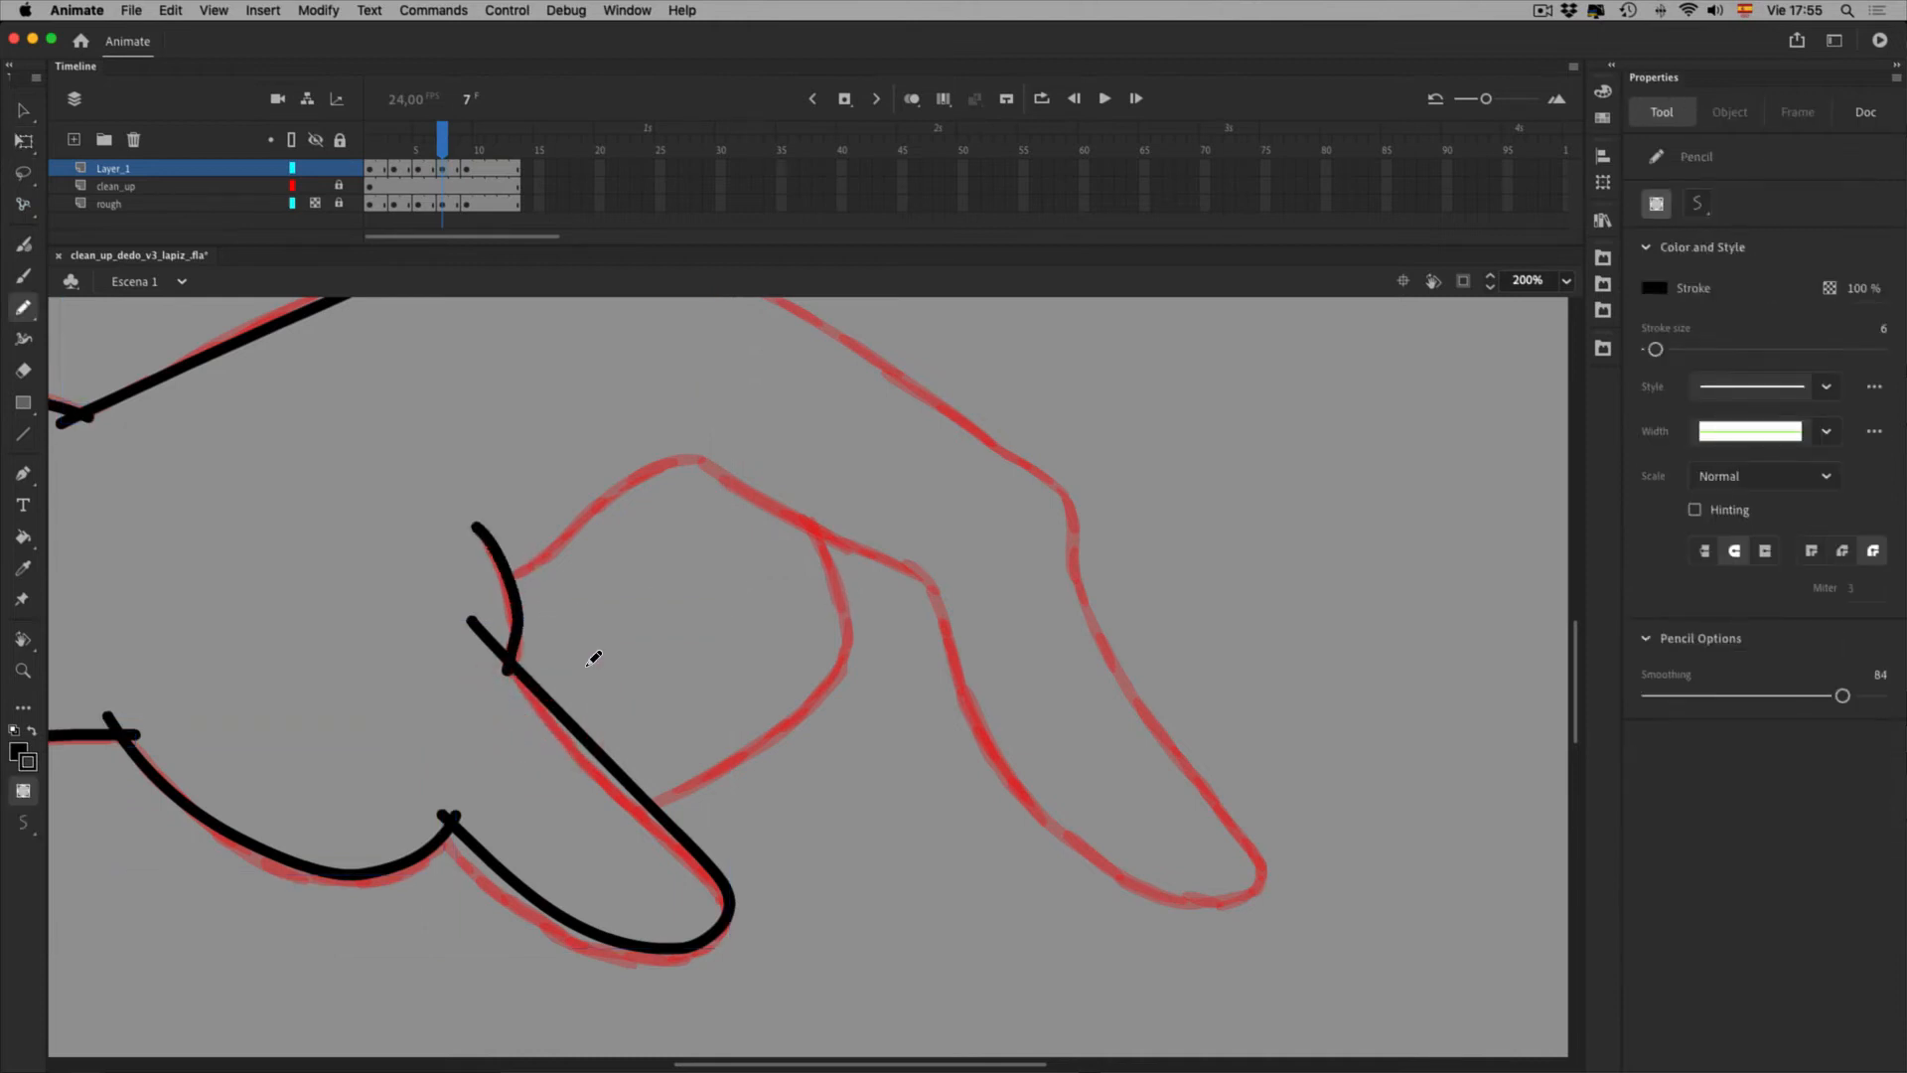
key(super+z)
drag(476, 529, 509, 677)
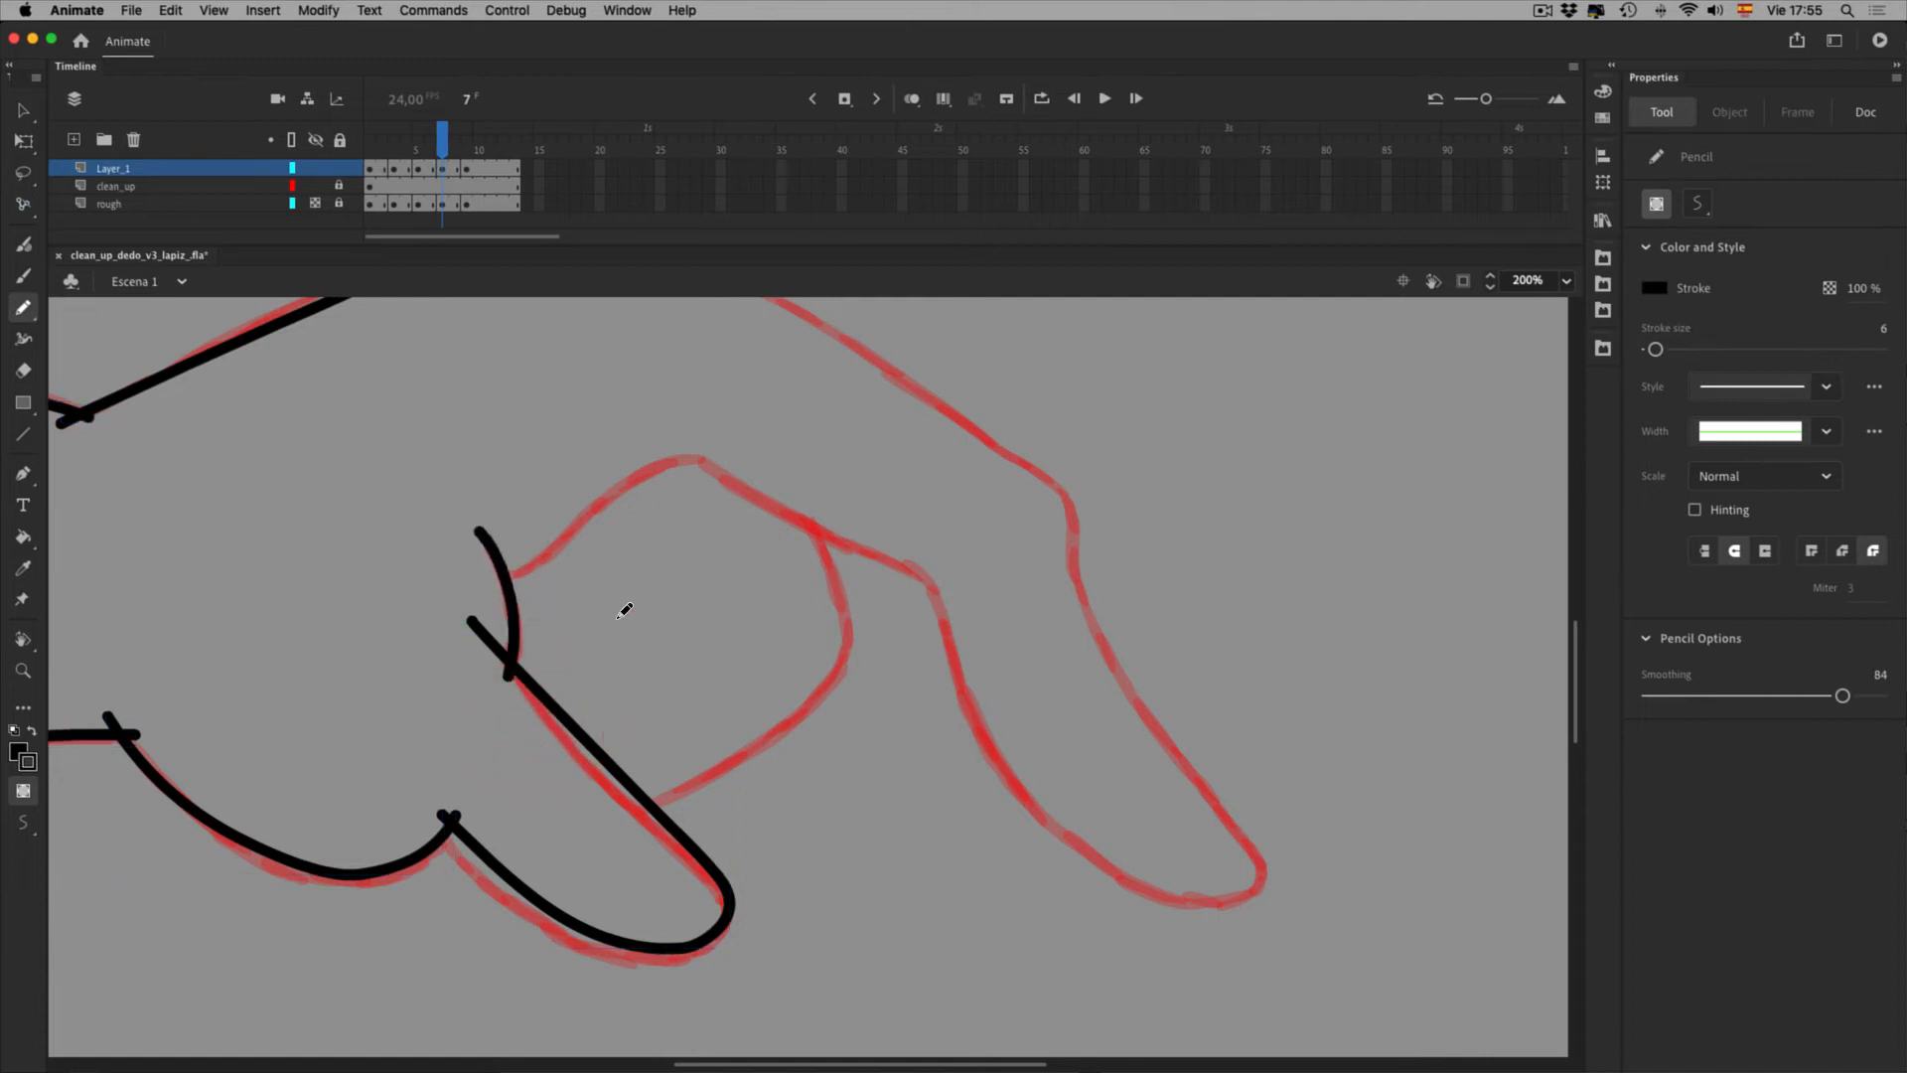
Trace the finger's outline curving down-left over the rough, redoing the first attempt
key(space)
drag(802, 501, 834, 576)
mouse_move(846, 643)
mouse_down()
mouse_move(827, 694)
mouse_move(650, 813)
mouse_up()
key(super+z)
mouse_move(854, 520)
mouse_down()
mouse_move(907, 630)
mouse_move(894, 706)
mouse_move(818, 789)
mouse_move(636, 882)
mouse_up()
key(space)
drag(871, 892, 636, 910)
drag(751, 548, 808, 784)
mouse_move(627, 608)
mouse_down()
mouse_move(537, 456)
mouse_move(586, 460)
mouse_up()
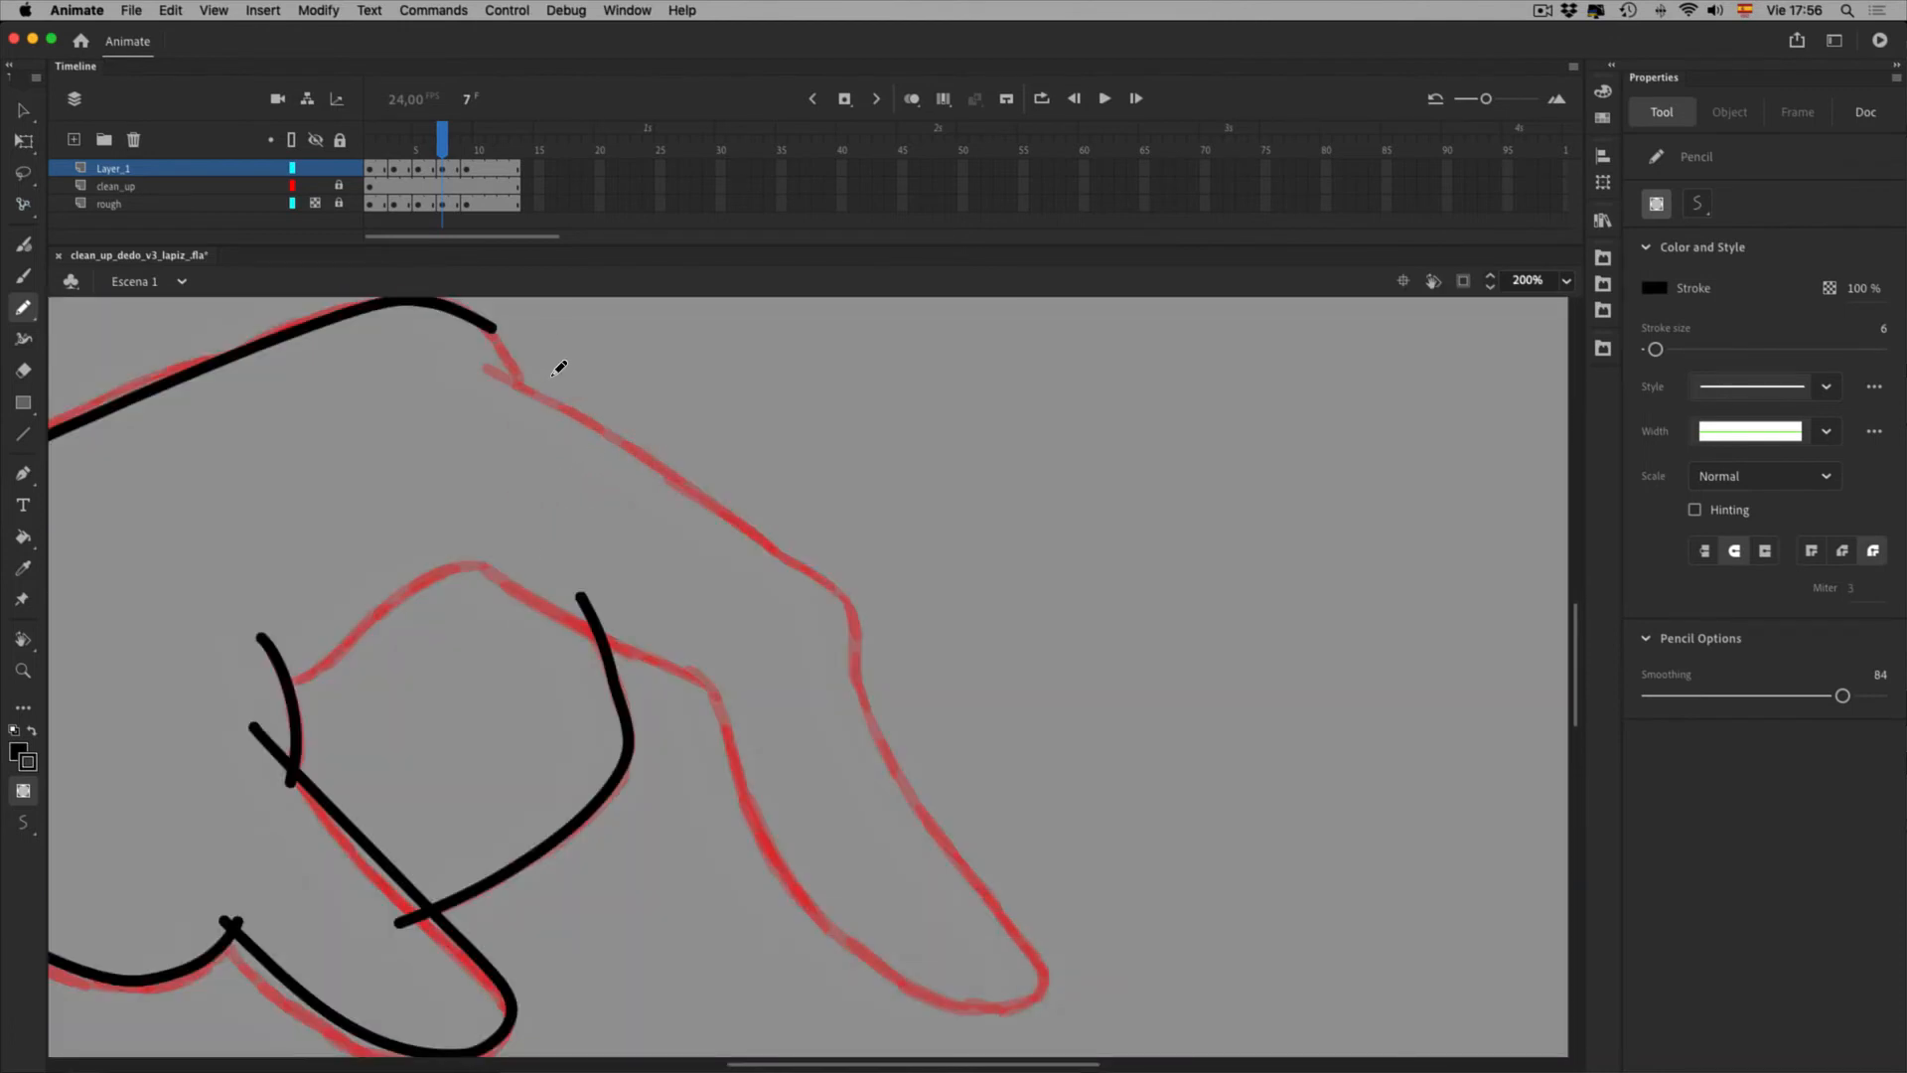
Try adjusting the top stroke's end inside its drawing object, then revert the change
key(v)
drag(520, 349, 484, 329)
key(space)
drag(585, 434, 588, 487)
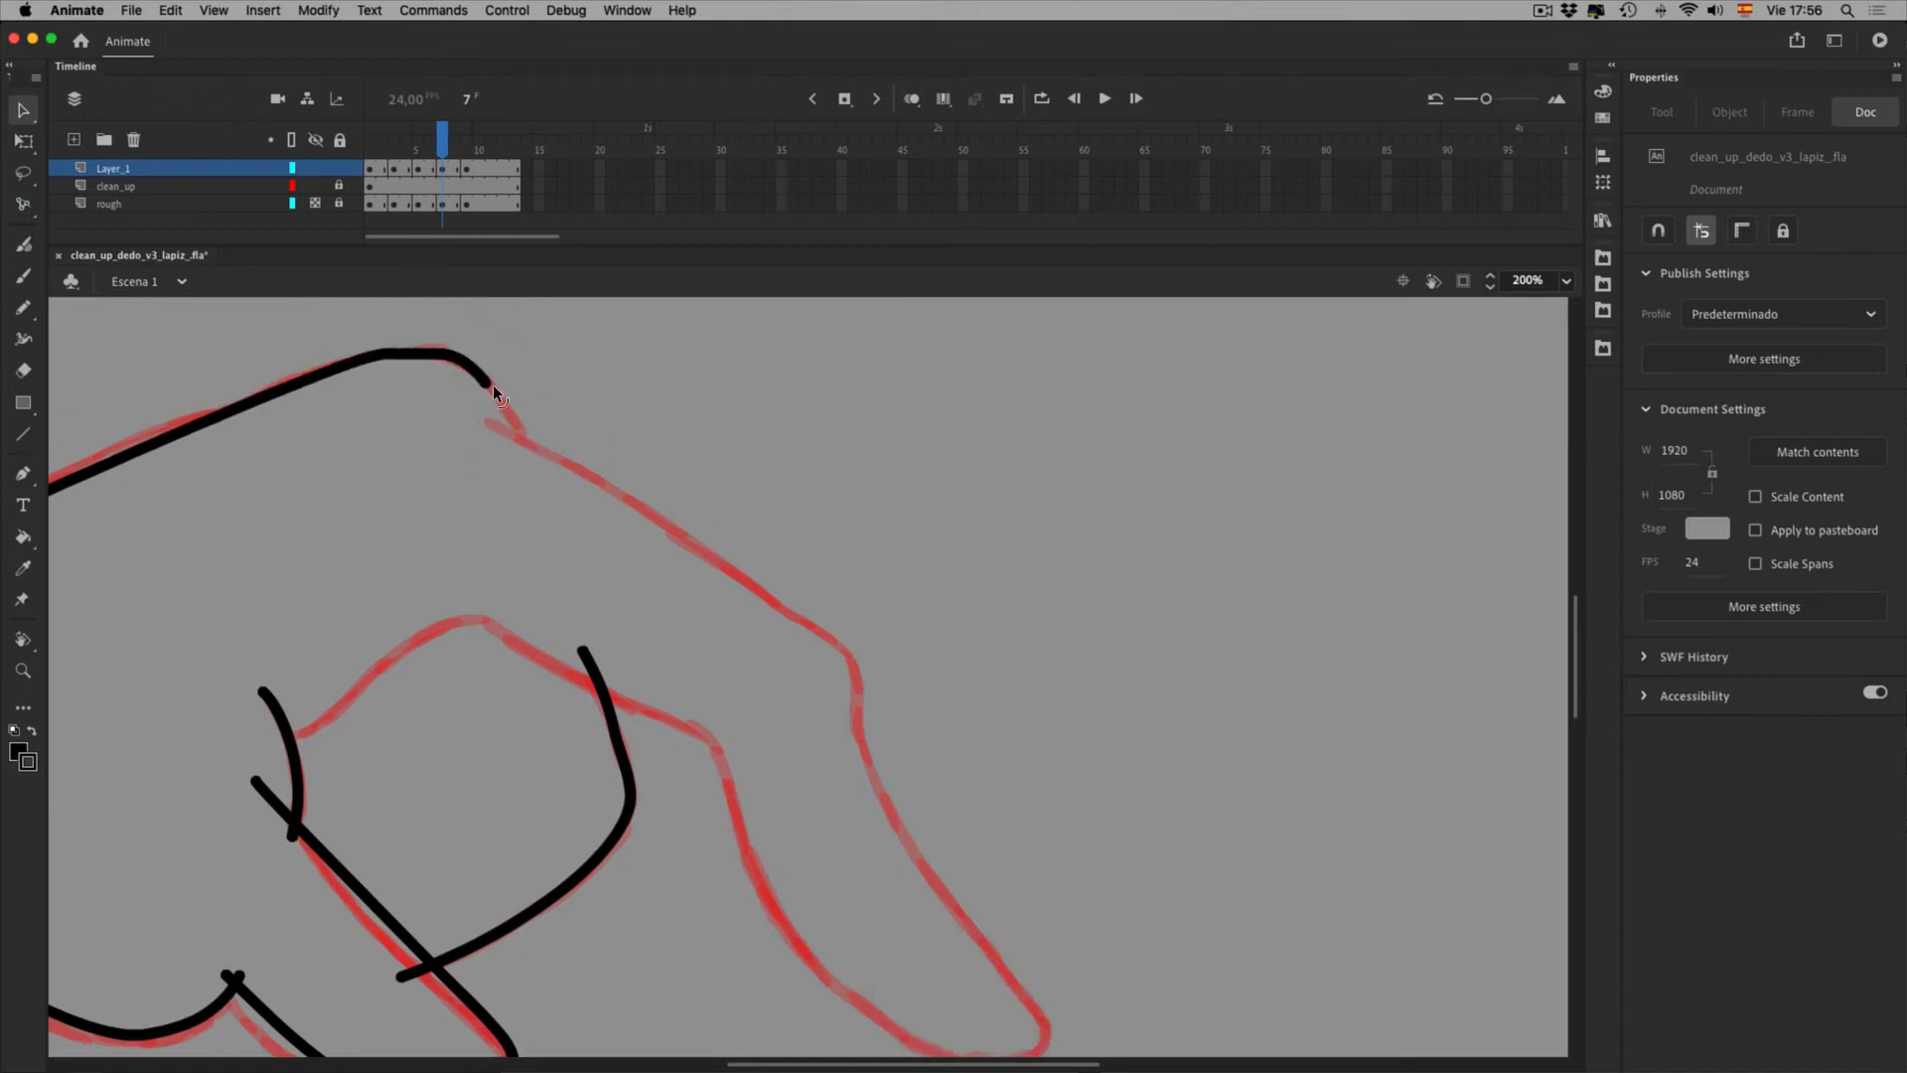
key(super+z)
double_click(502, 398)
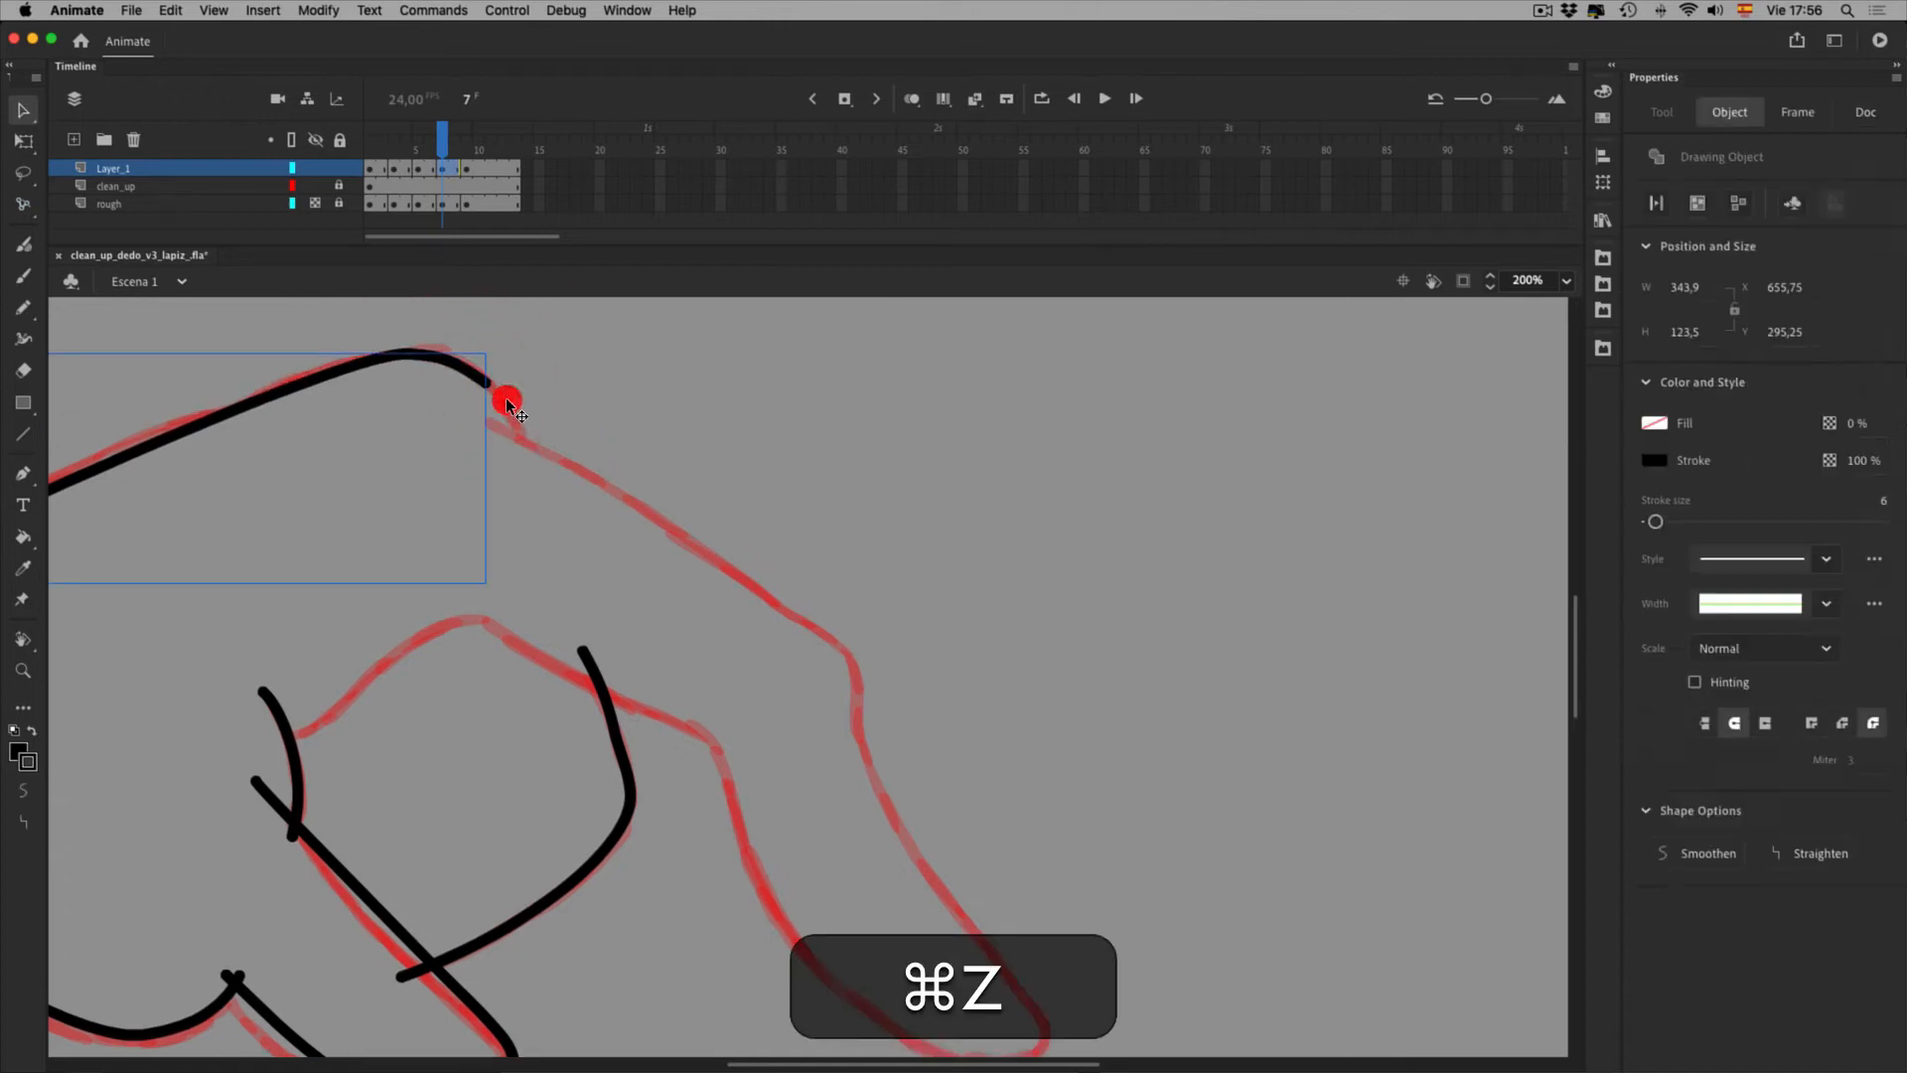
click(483, 373)
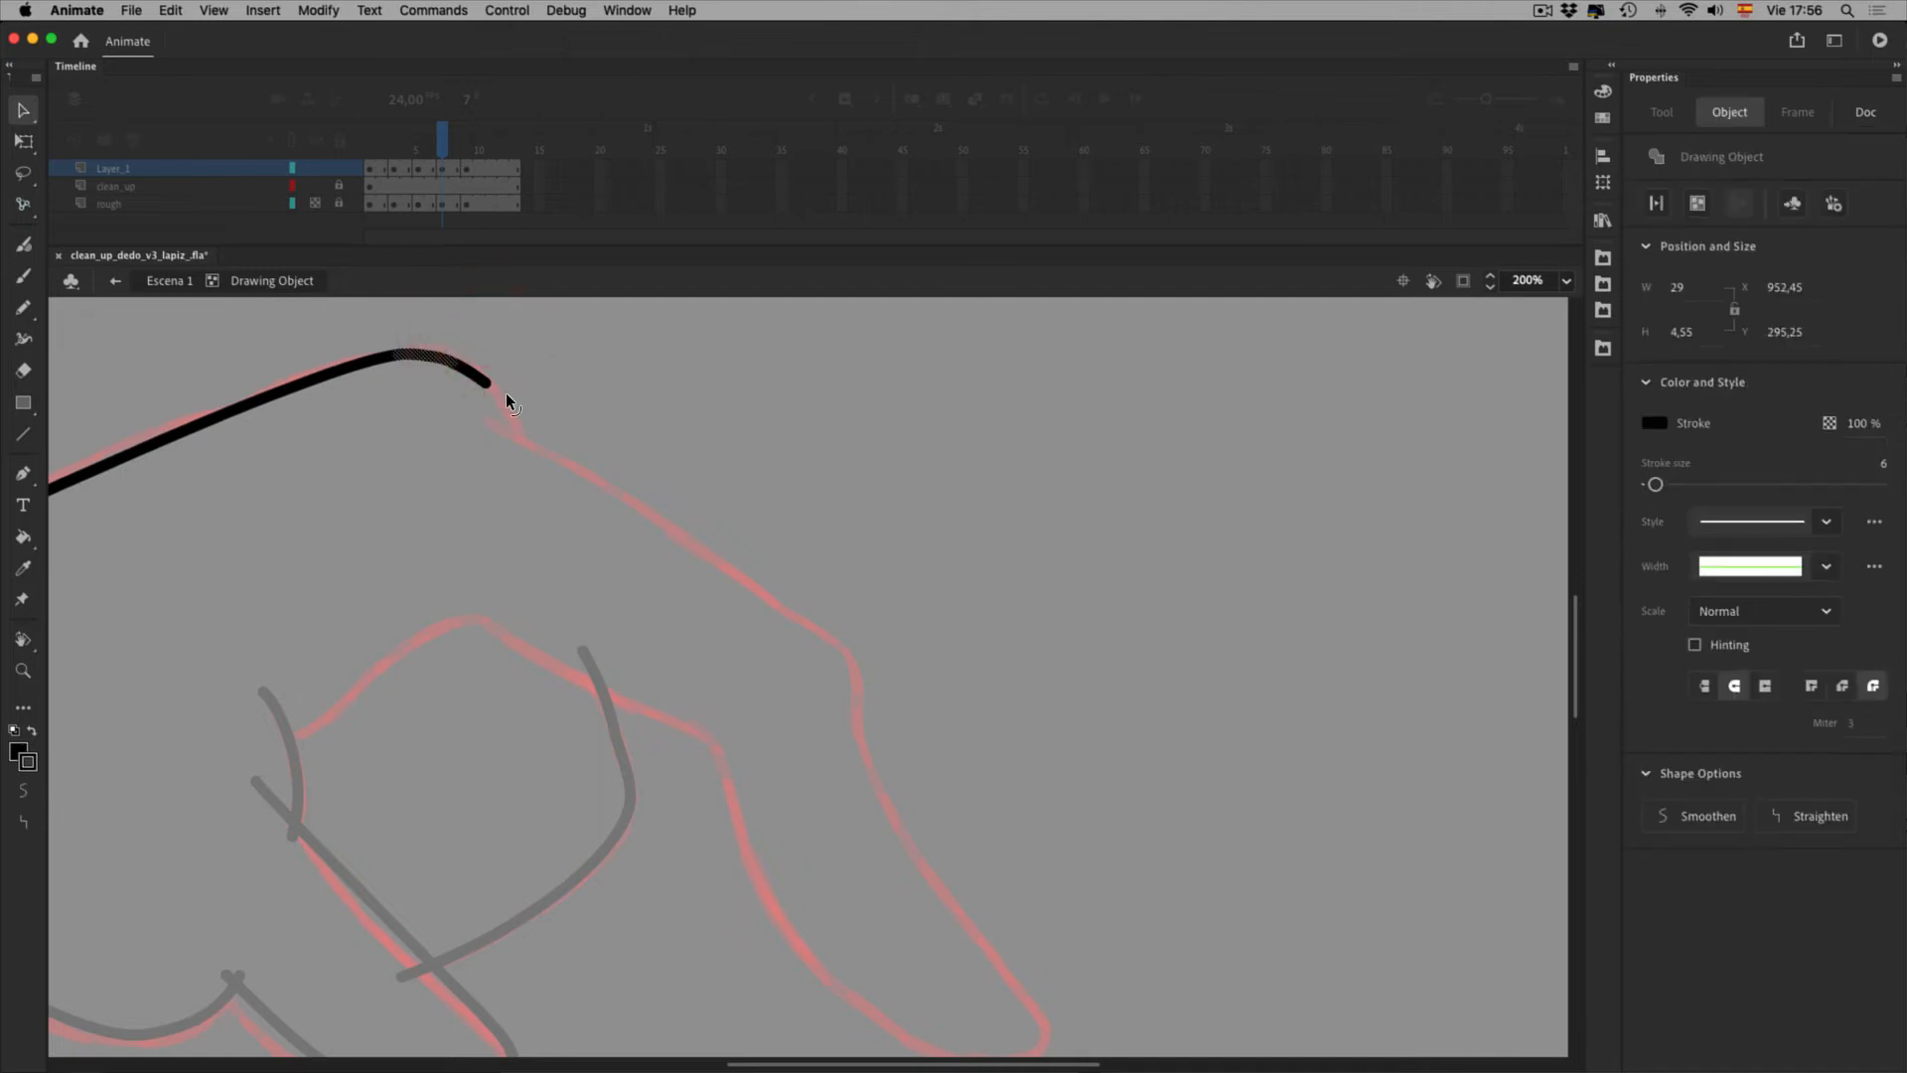
click(501, 395)
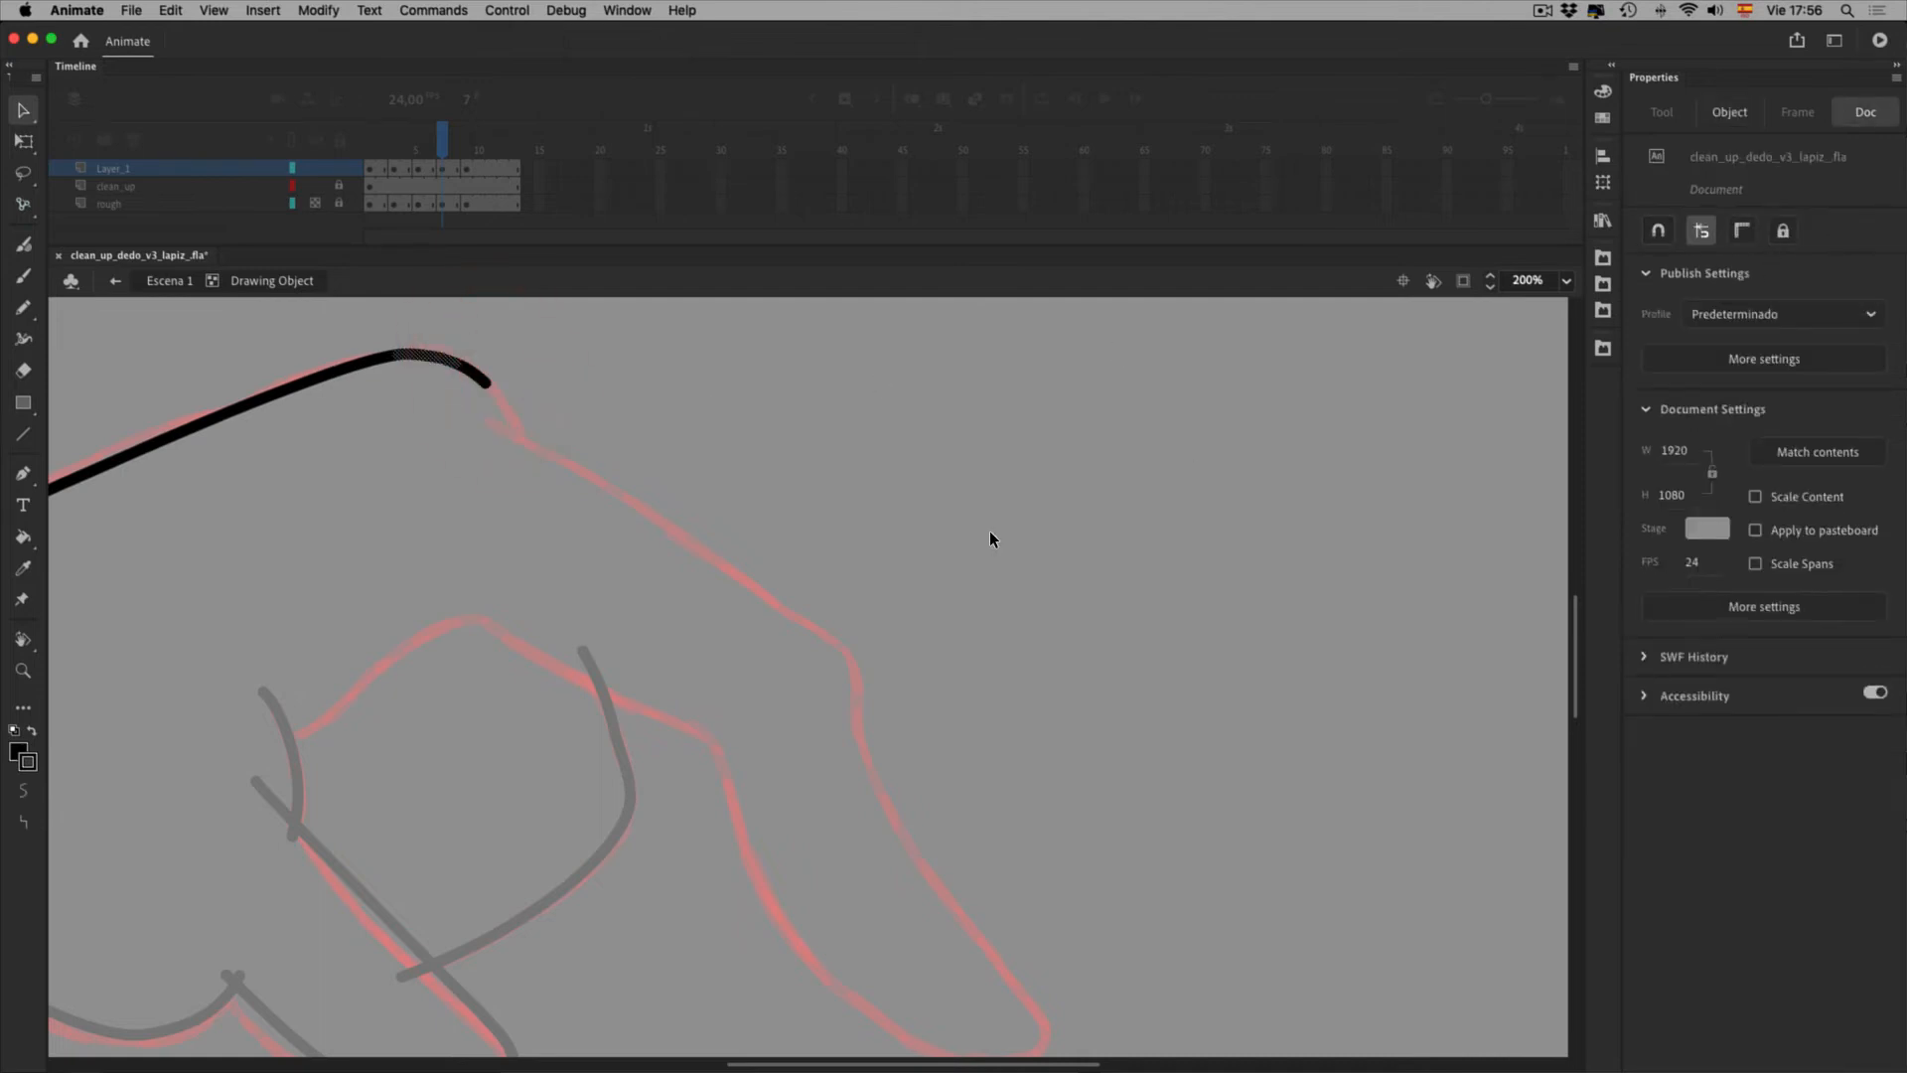
double_click(606, 498)
click(642, 466)
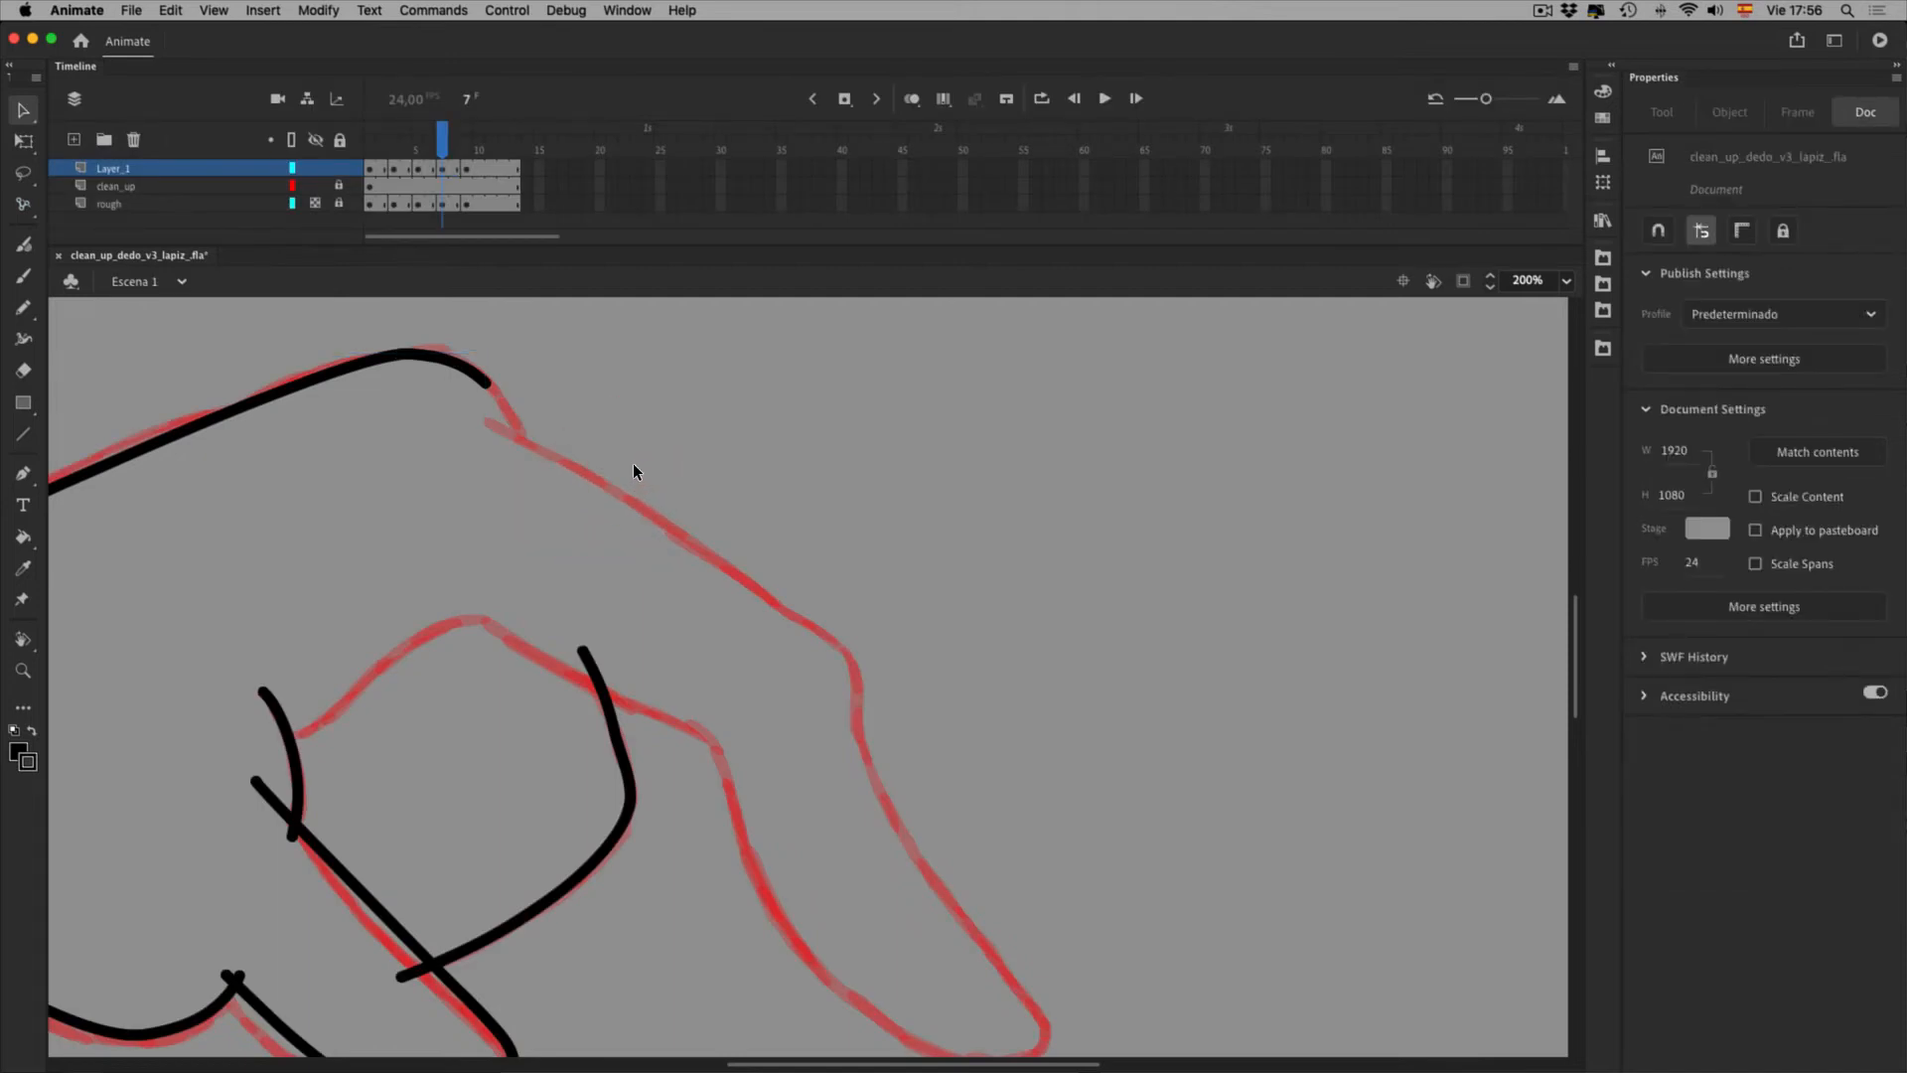
Trace the finger's outer edge and fingertip curve along the red rough
key(y)
key(shift+y)
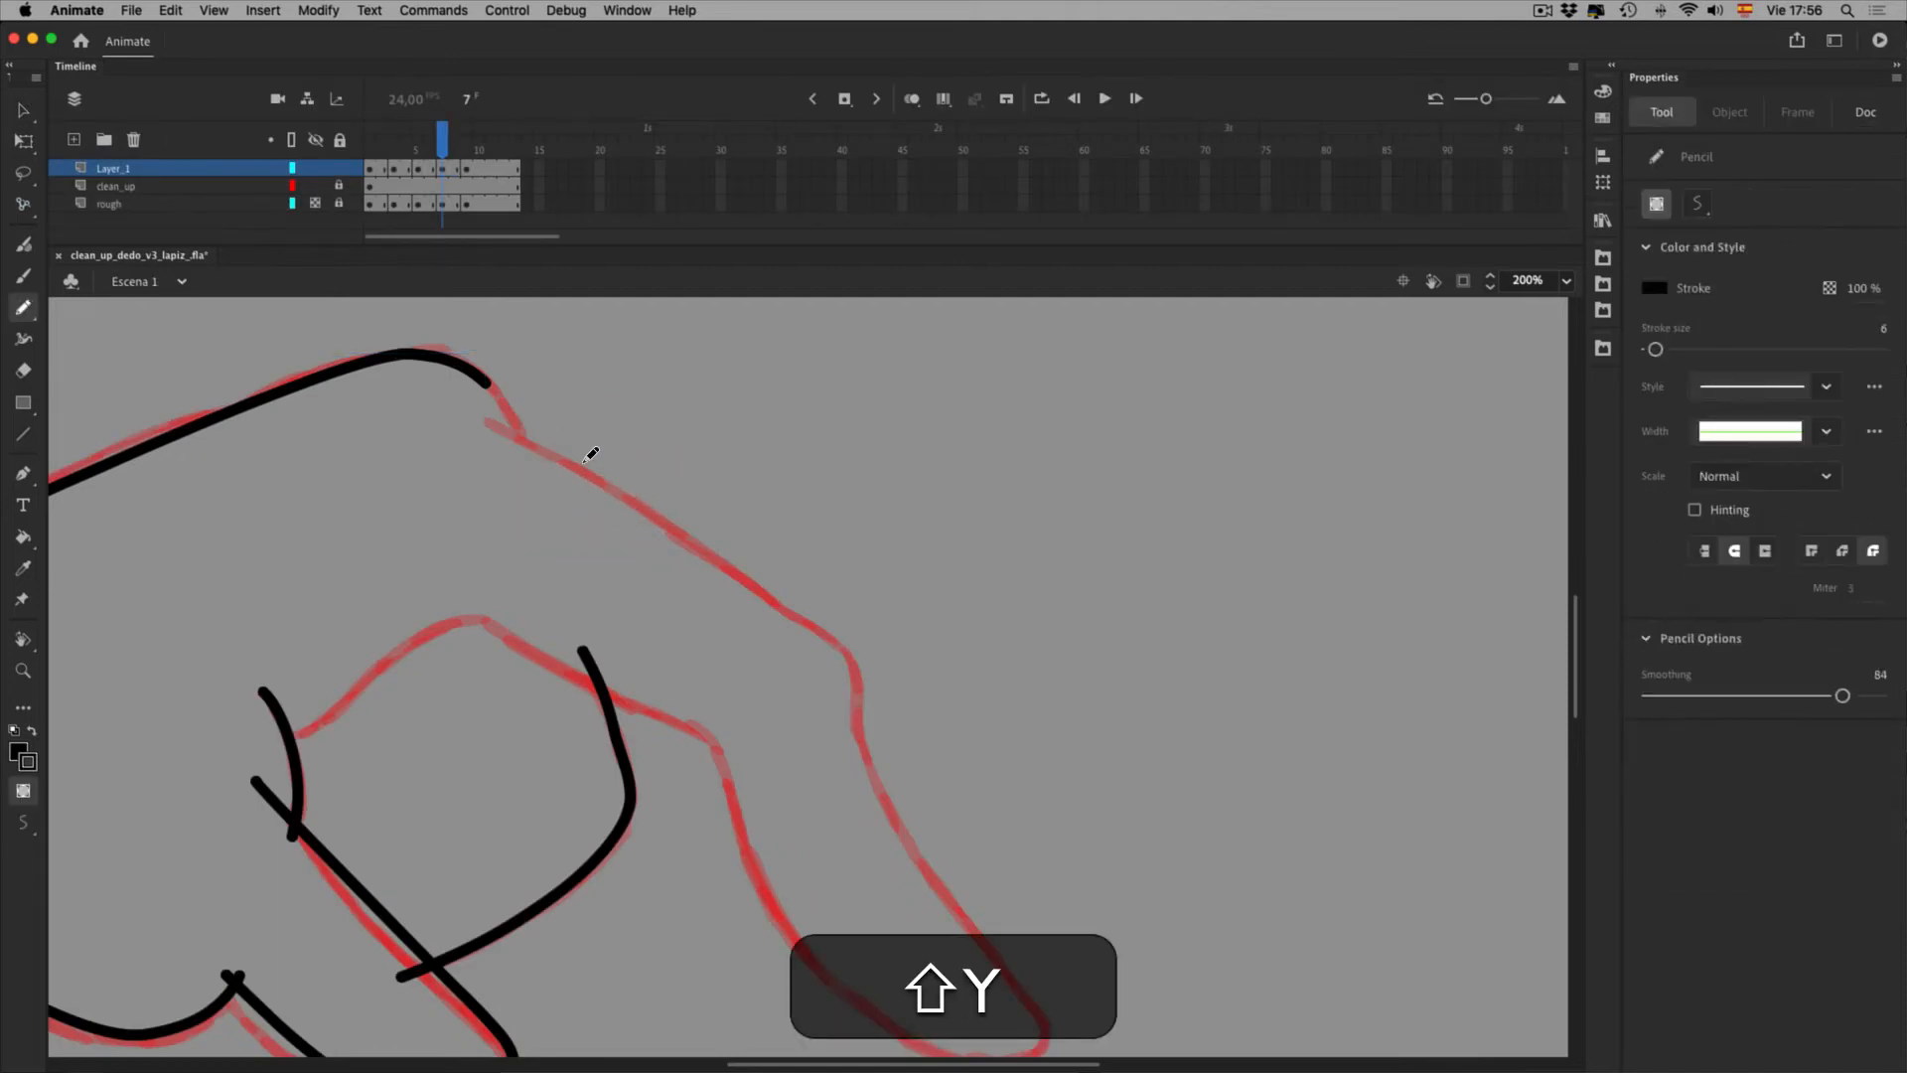
mouse_move(490, 386)
mouse_down()
mouse_move(530, 448)
mouse_move(888, 676)
mouse_move(915, 753)
mouse_move(975, 681)
mouse_move(911, 532)
mouse_move(848, 534)
mouse_move(893, 659)
mouse_up()
key(space)
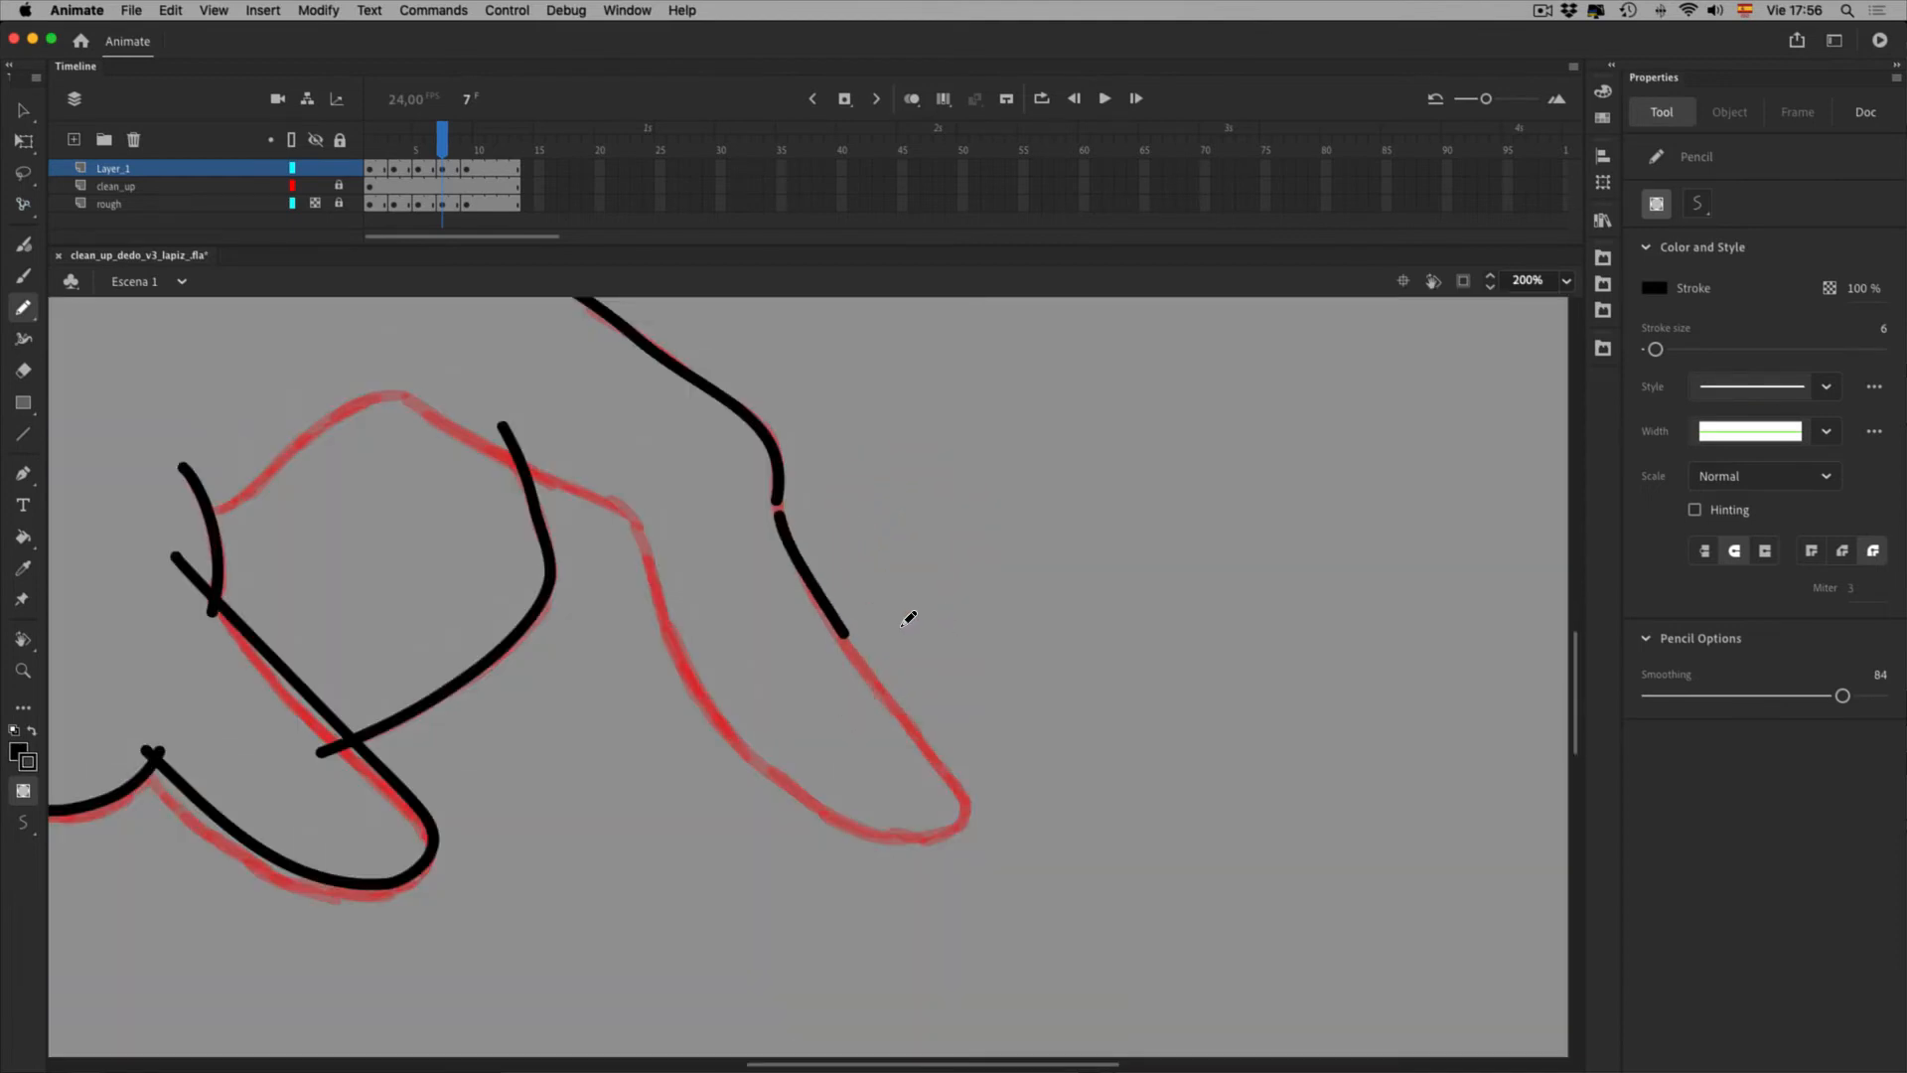
key(super+z)
mouse_move(780, 514)
mouse_down()
mouse_move(851, 566)
mouse_move(999, 794)
mouse_up()
mouse_move(962, 789)
mouse_down()
mouse_move(960, 823)
mouse_move(924, 834)
mouse_move(860, 822)
mouse_up()
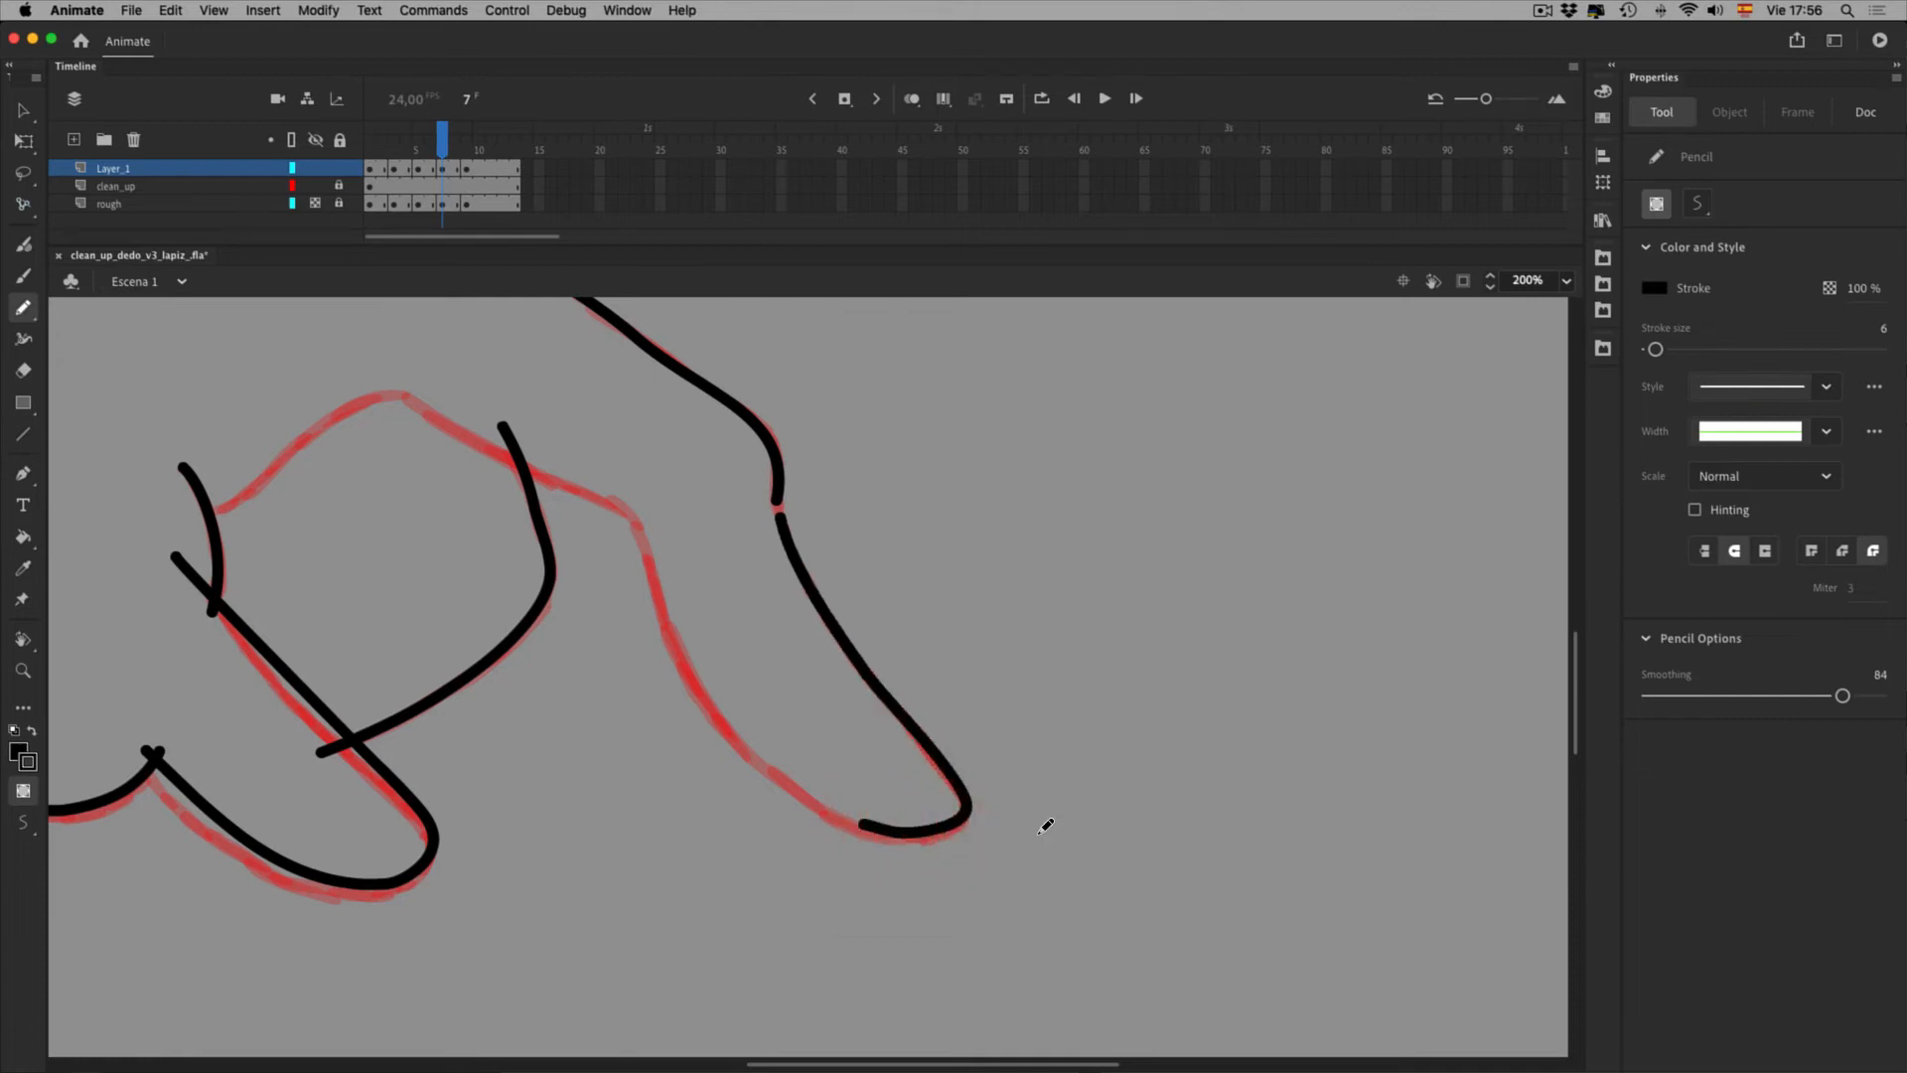
Smoothen the new fingertip stroke three times
key(v)
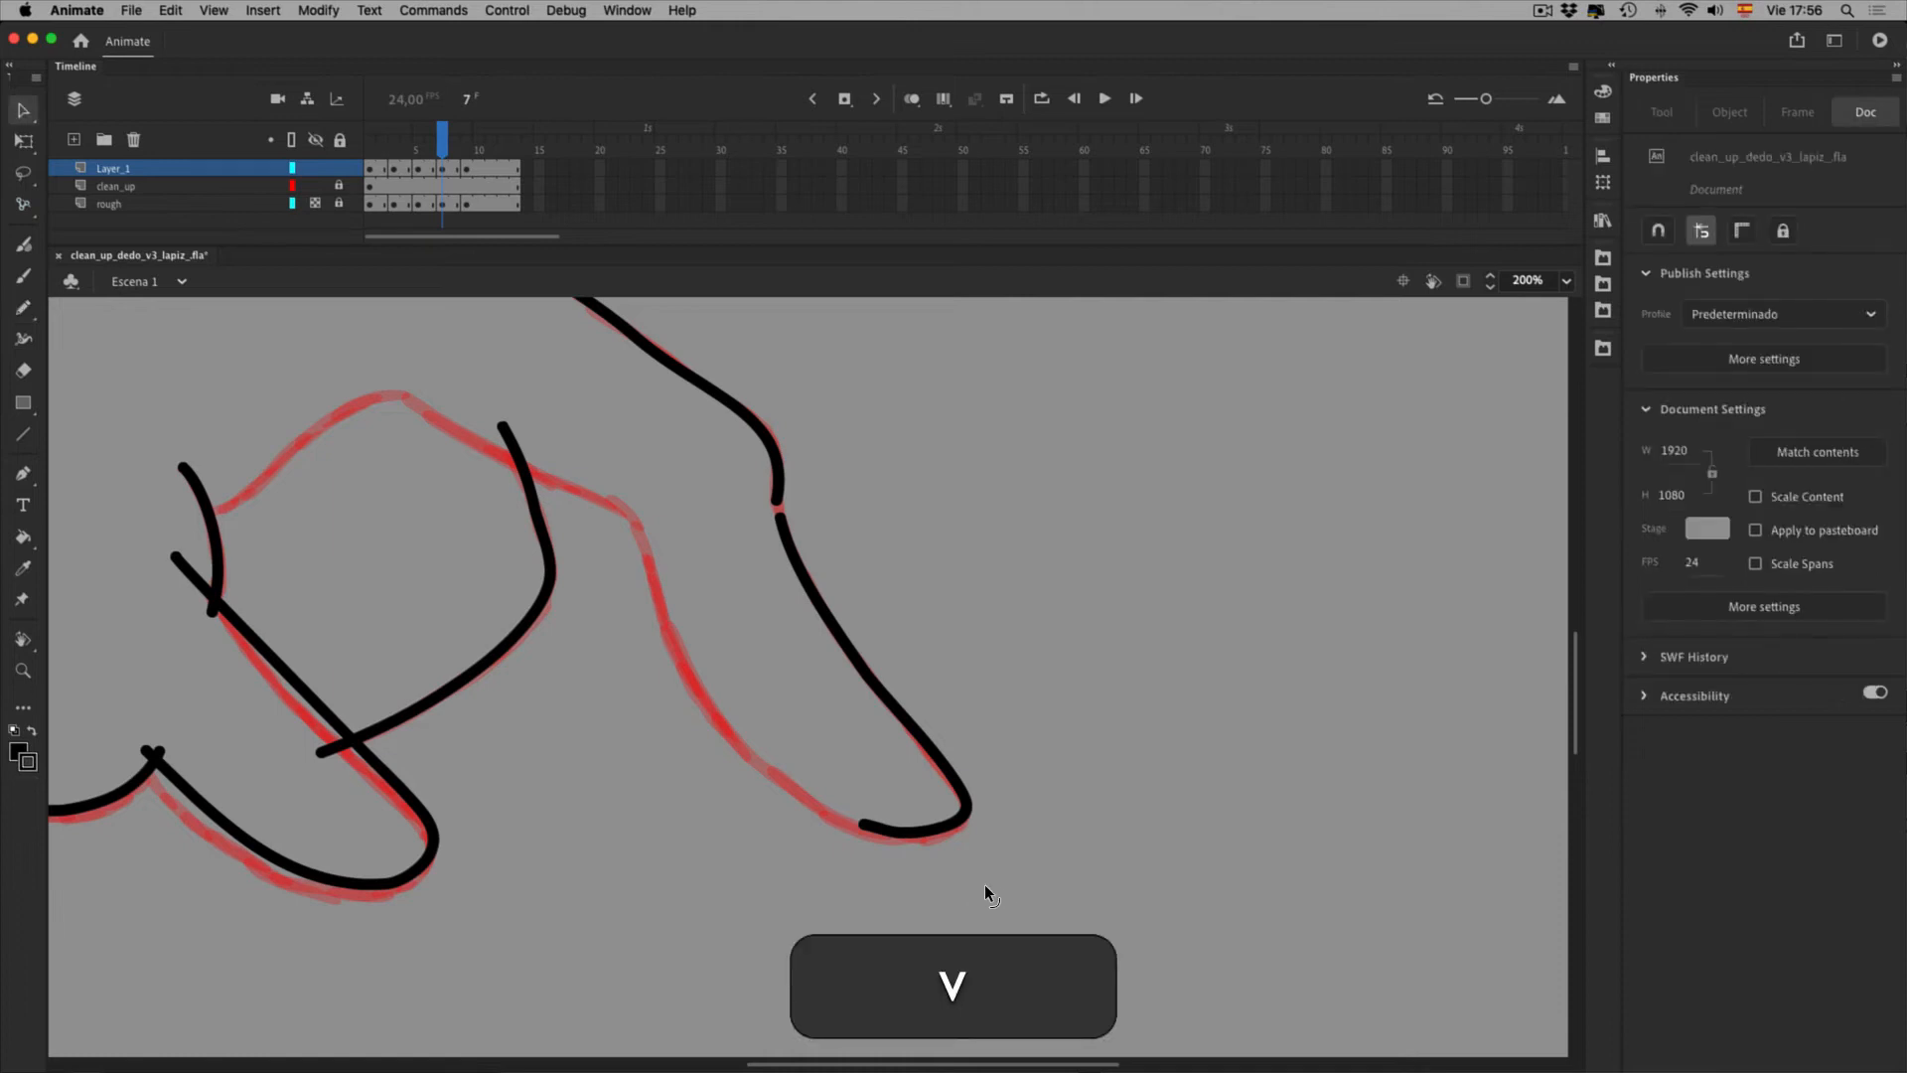
click(985, 890)
click(934, 889)
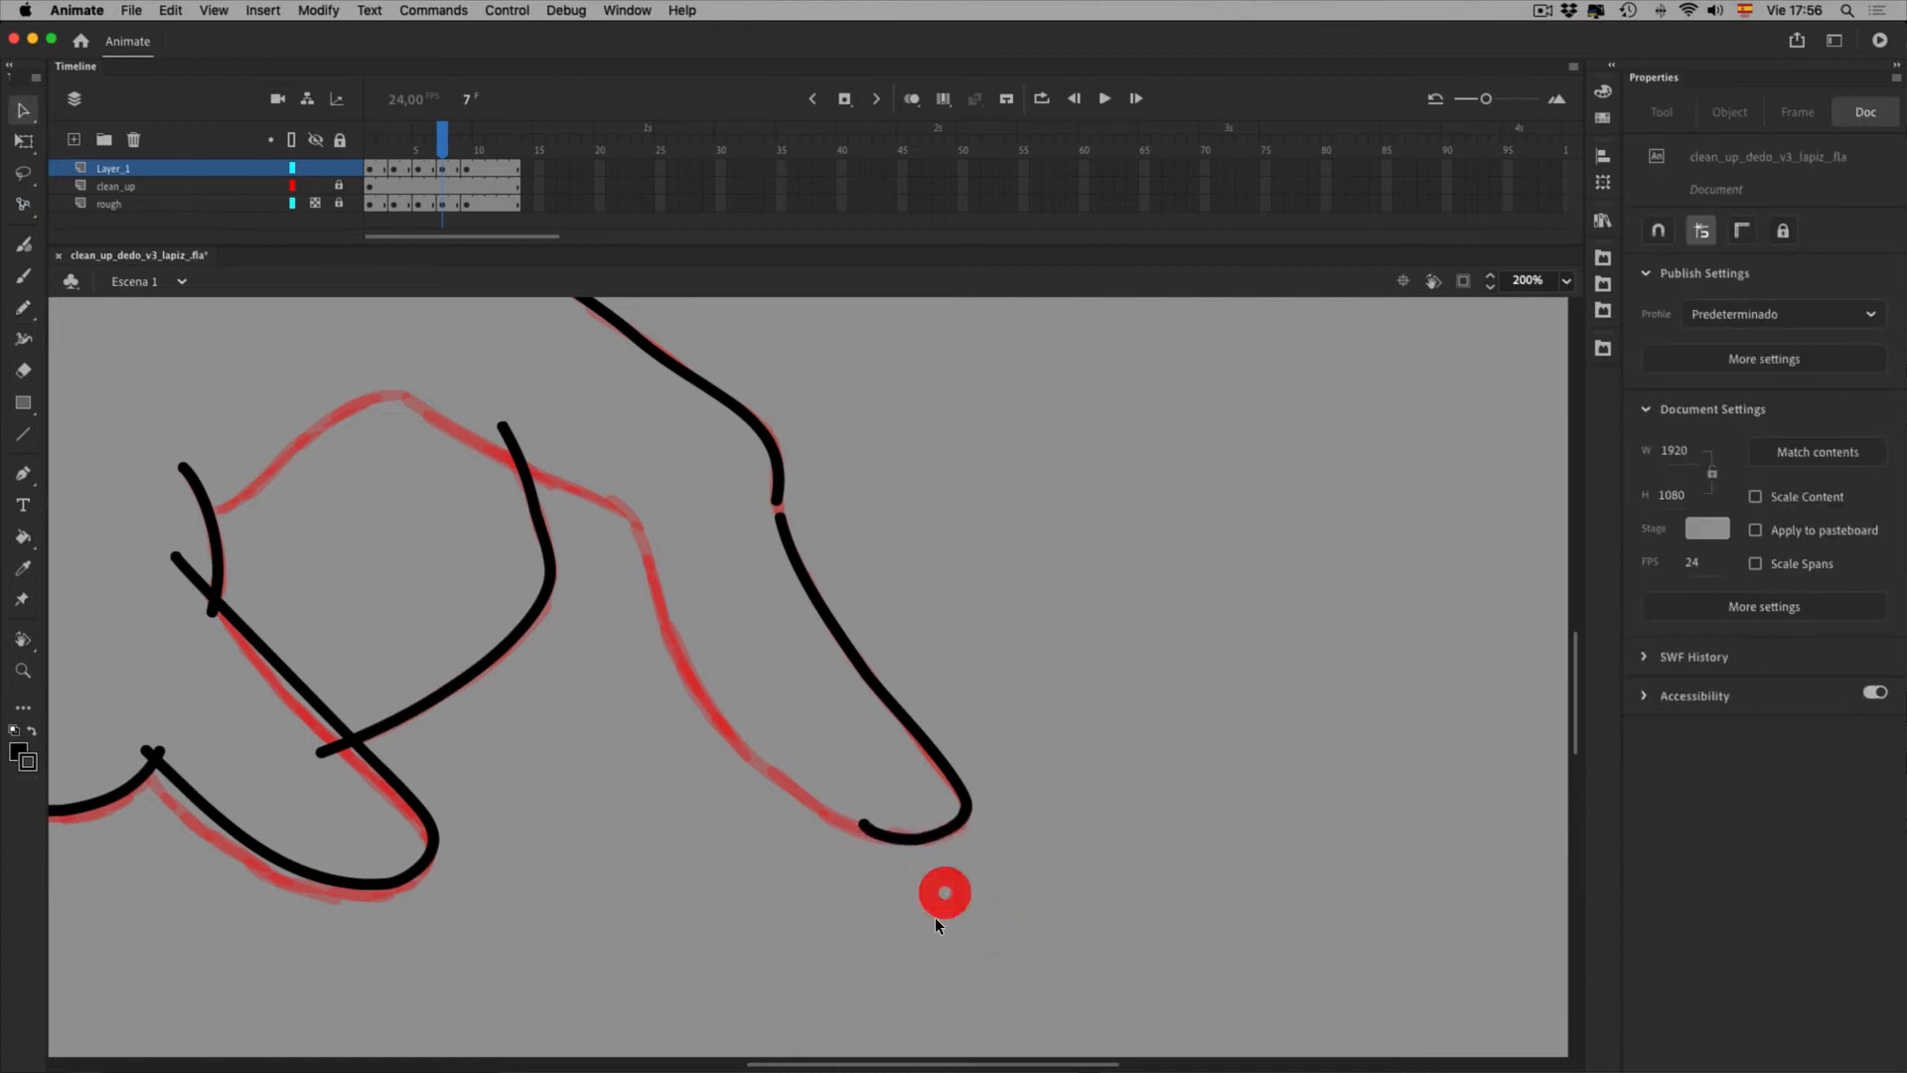
click(1816, 923)
click(1816, 924)
click(1817, 924)
click(1158, 724)
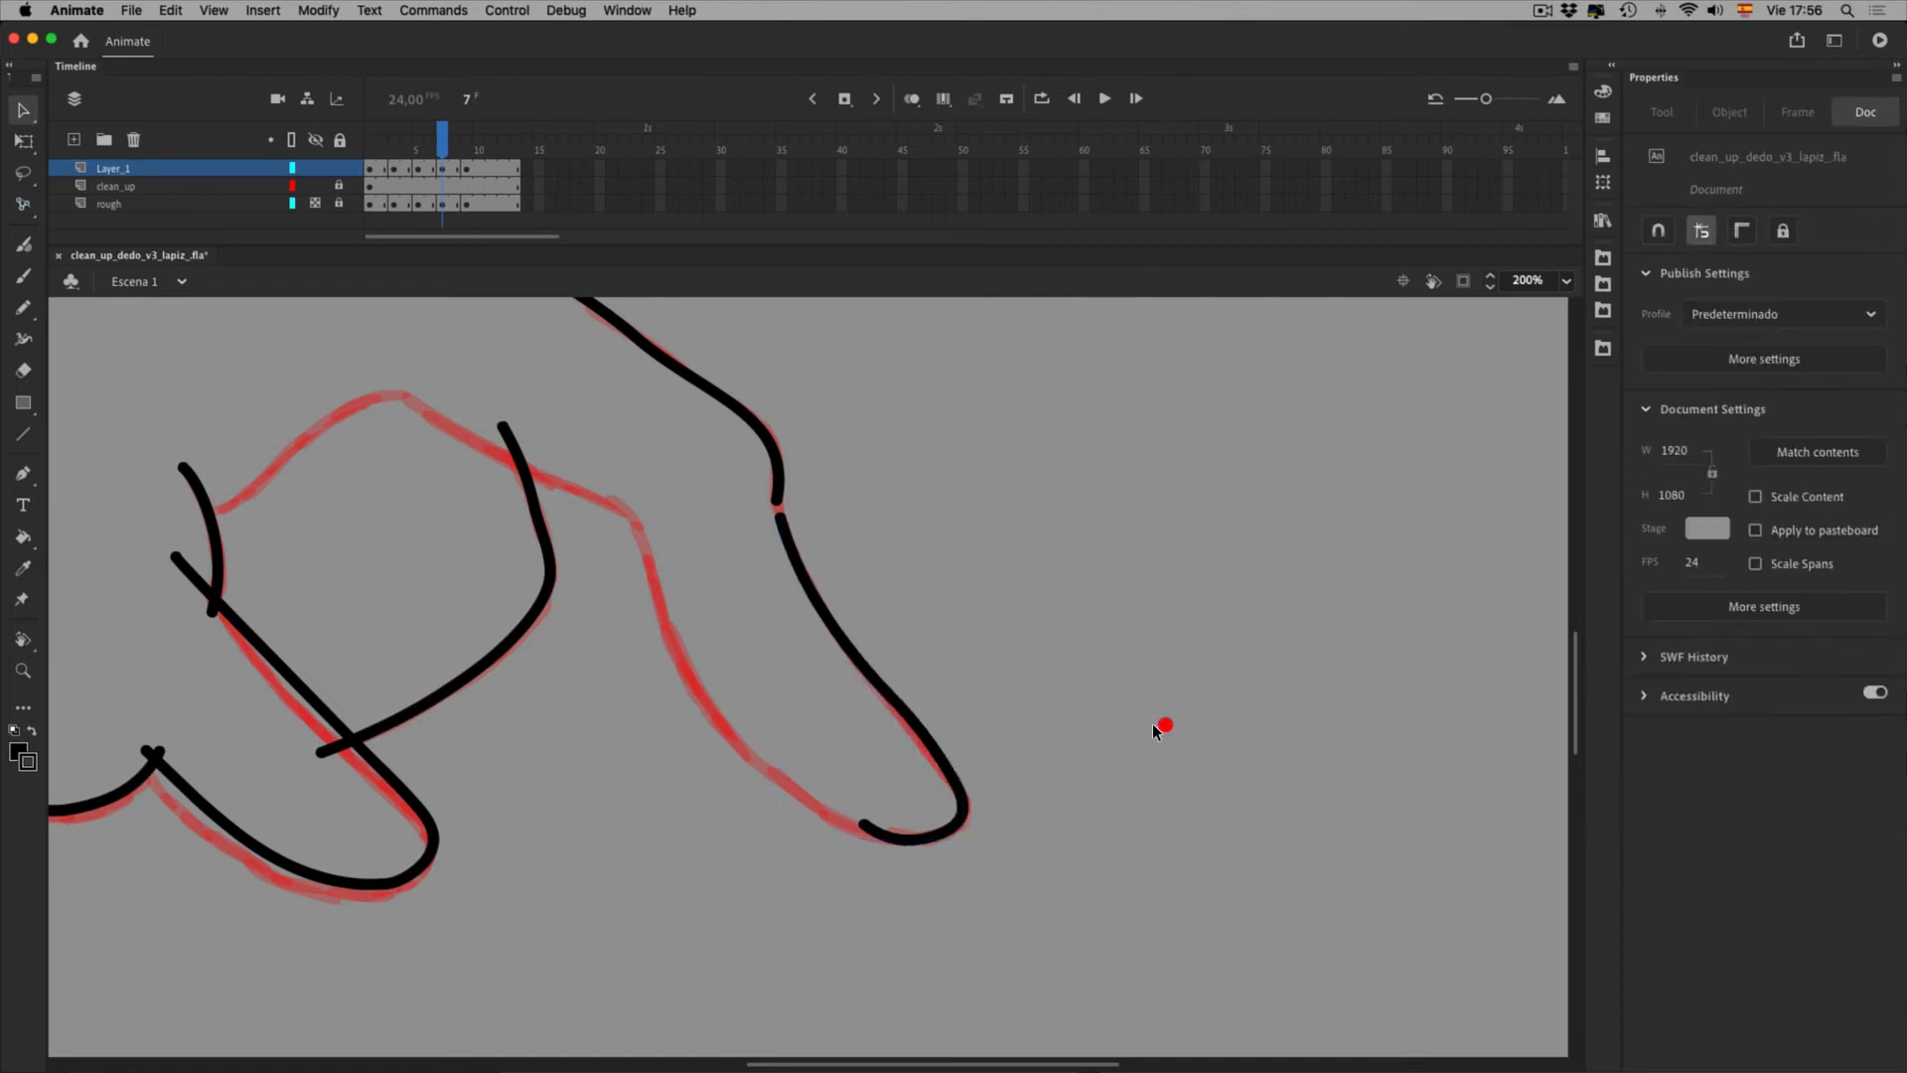
Trace the finger's inner edge along the red rough with the Pencil
click(984, 789)
click(914, 888)
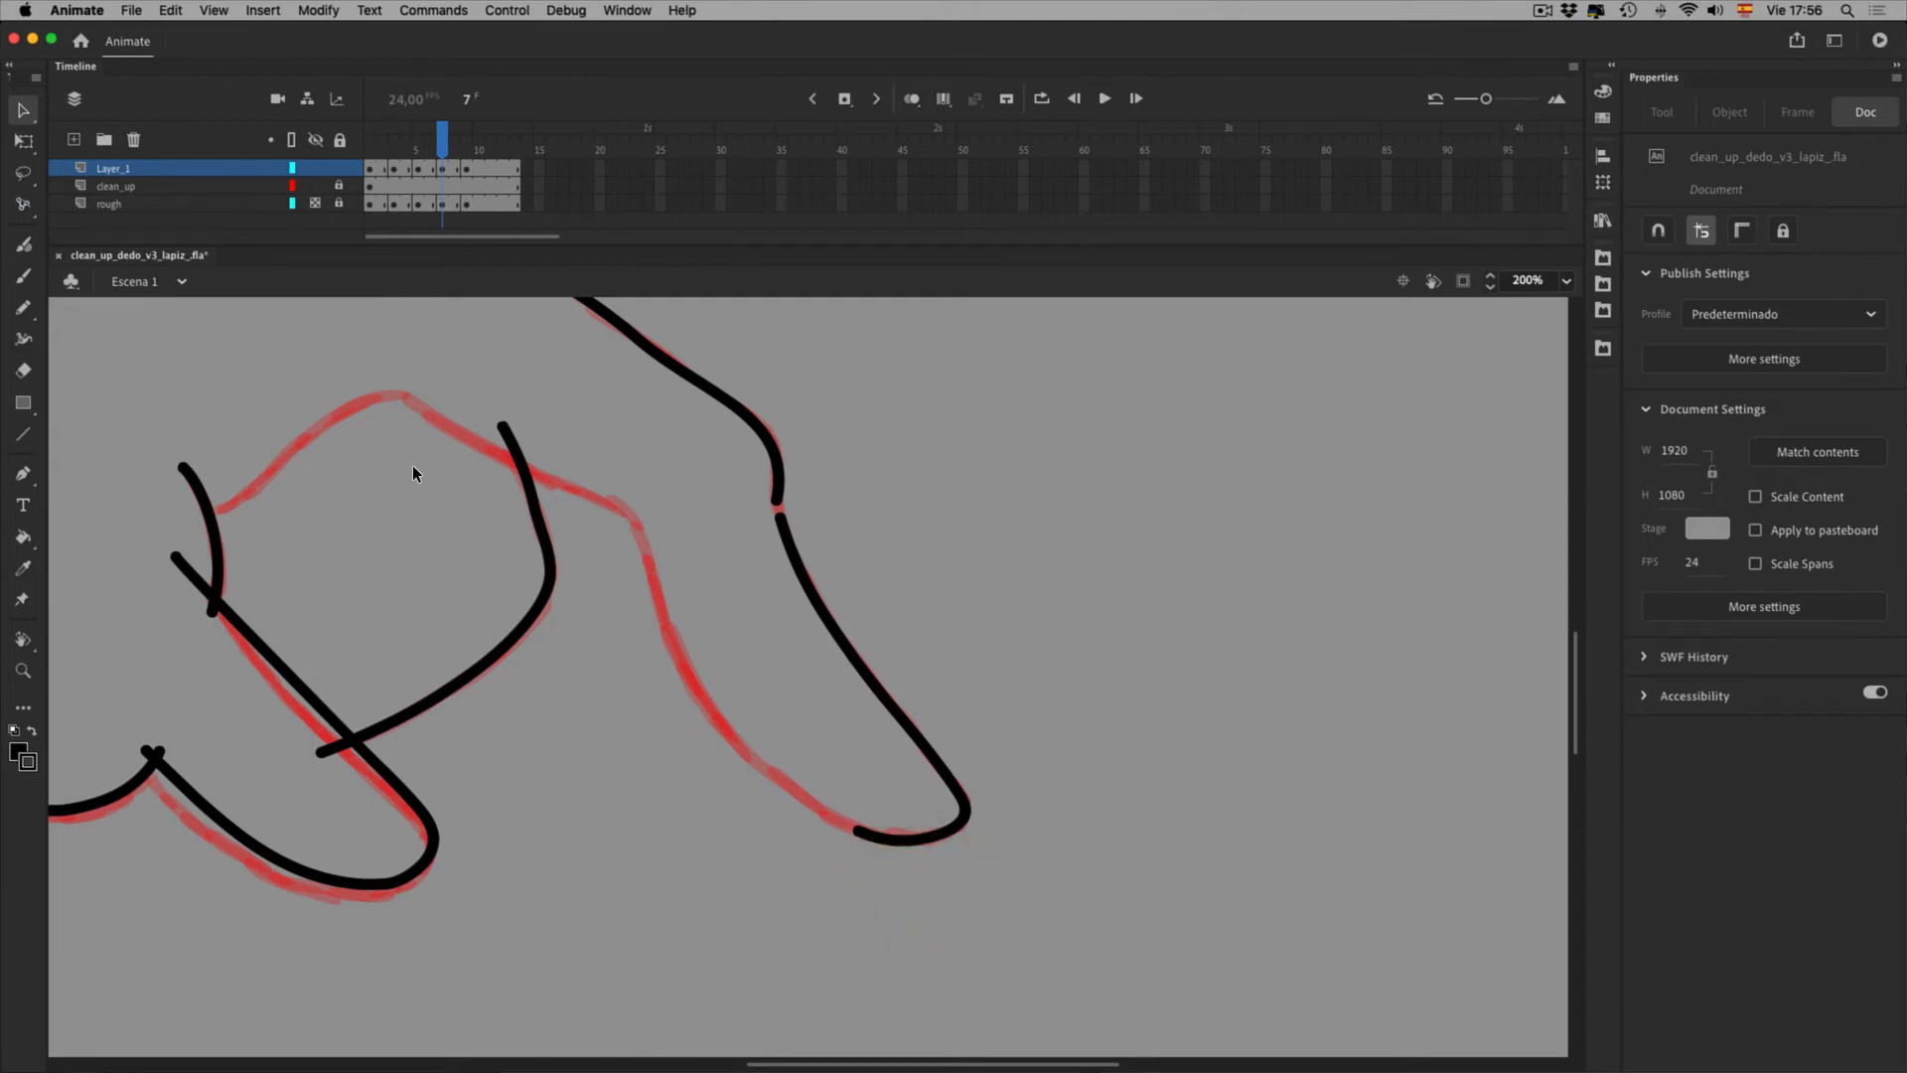
key(shift+y)
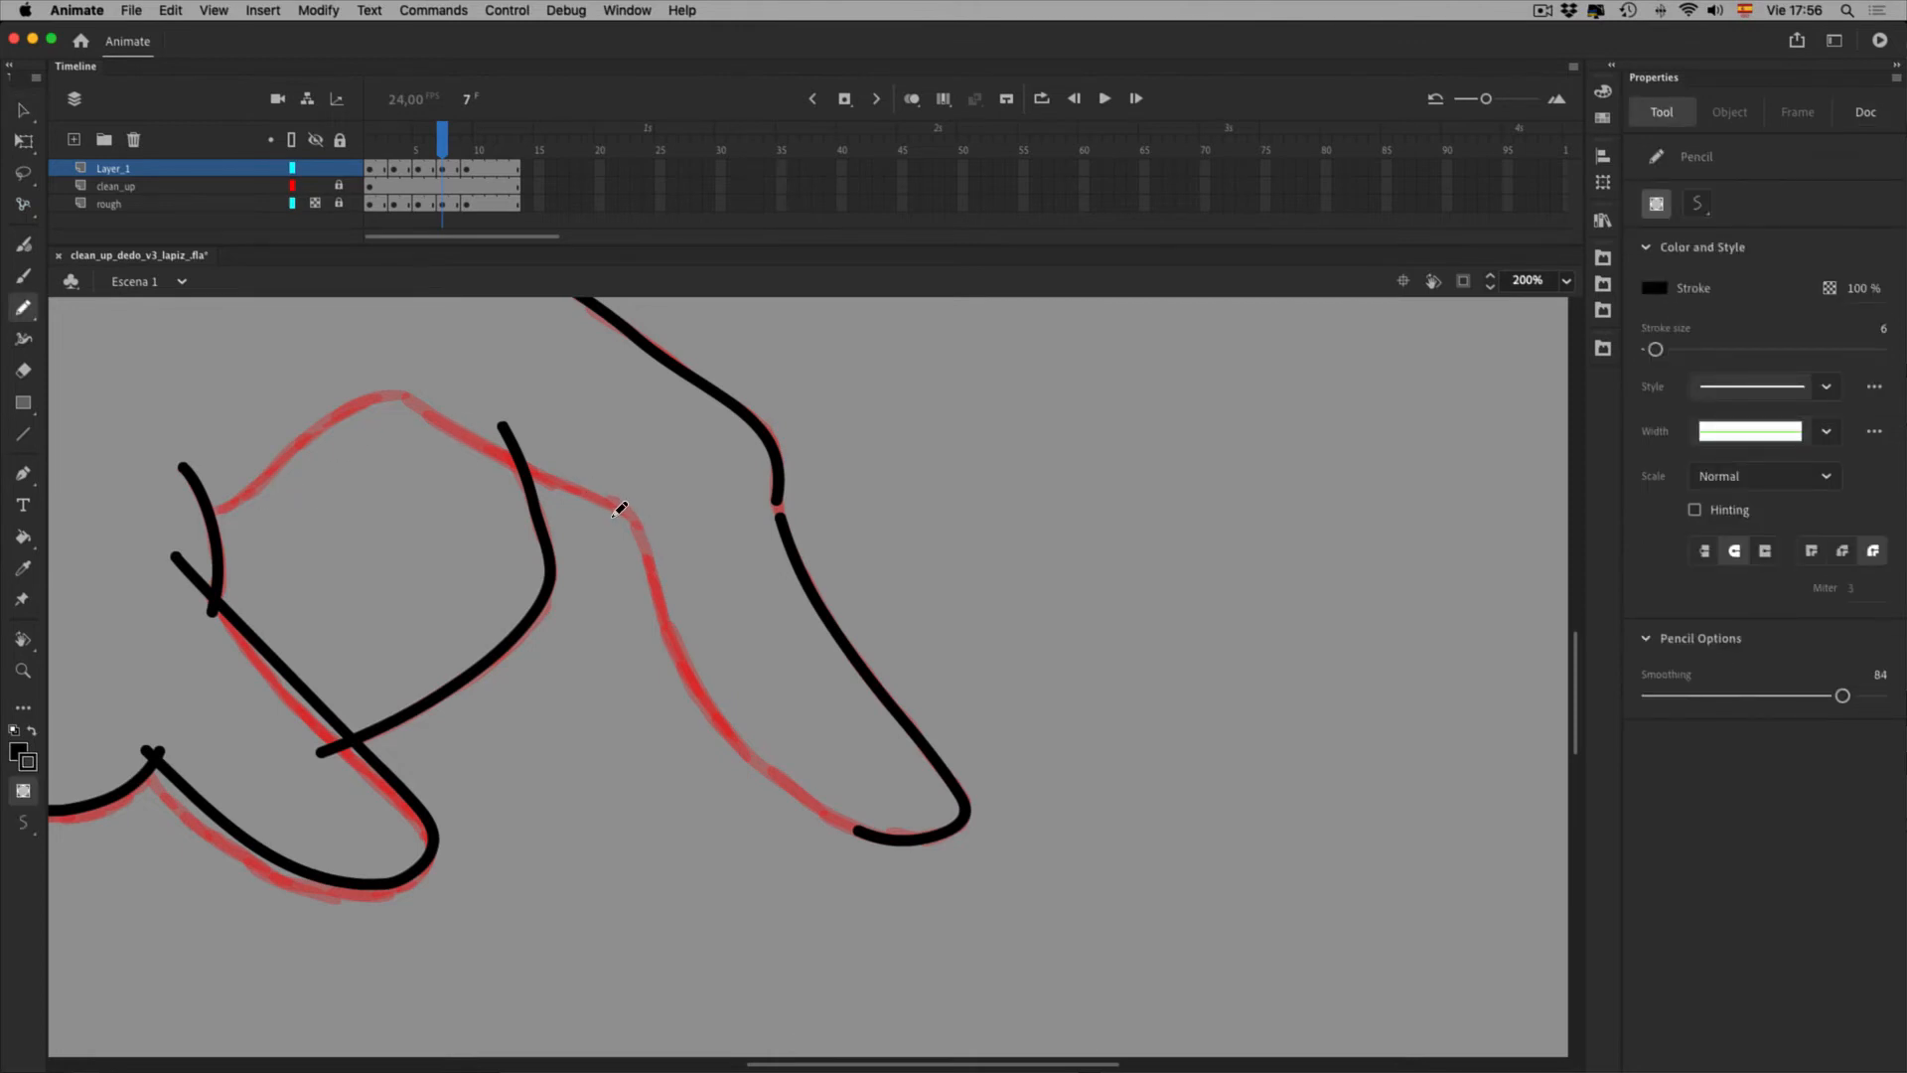
mouse_move(632, 518)
mouse_down()
mouse_move(694, 557)
mouse_move(743, 715)
mouse_move(862, 844)
mouse_up()
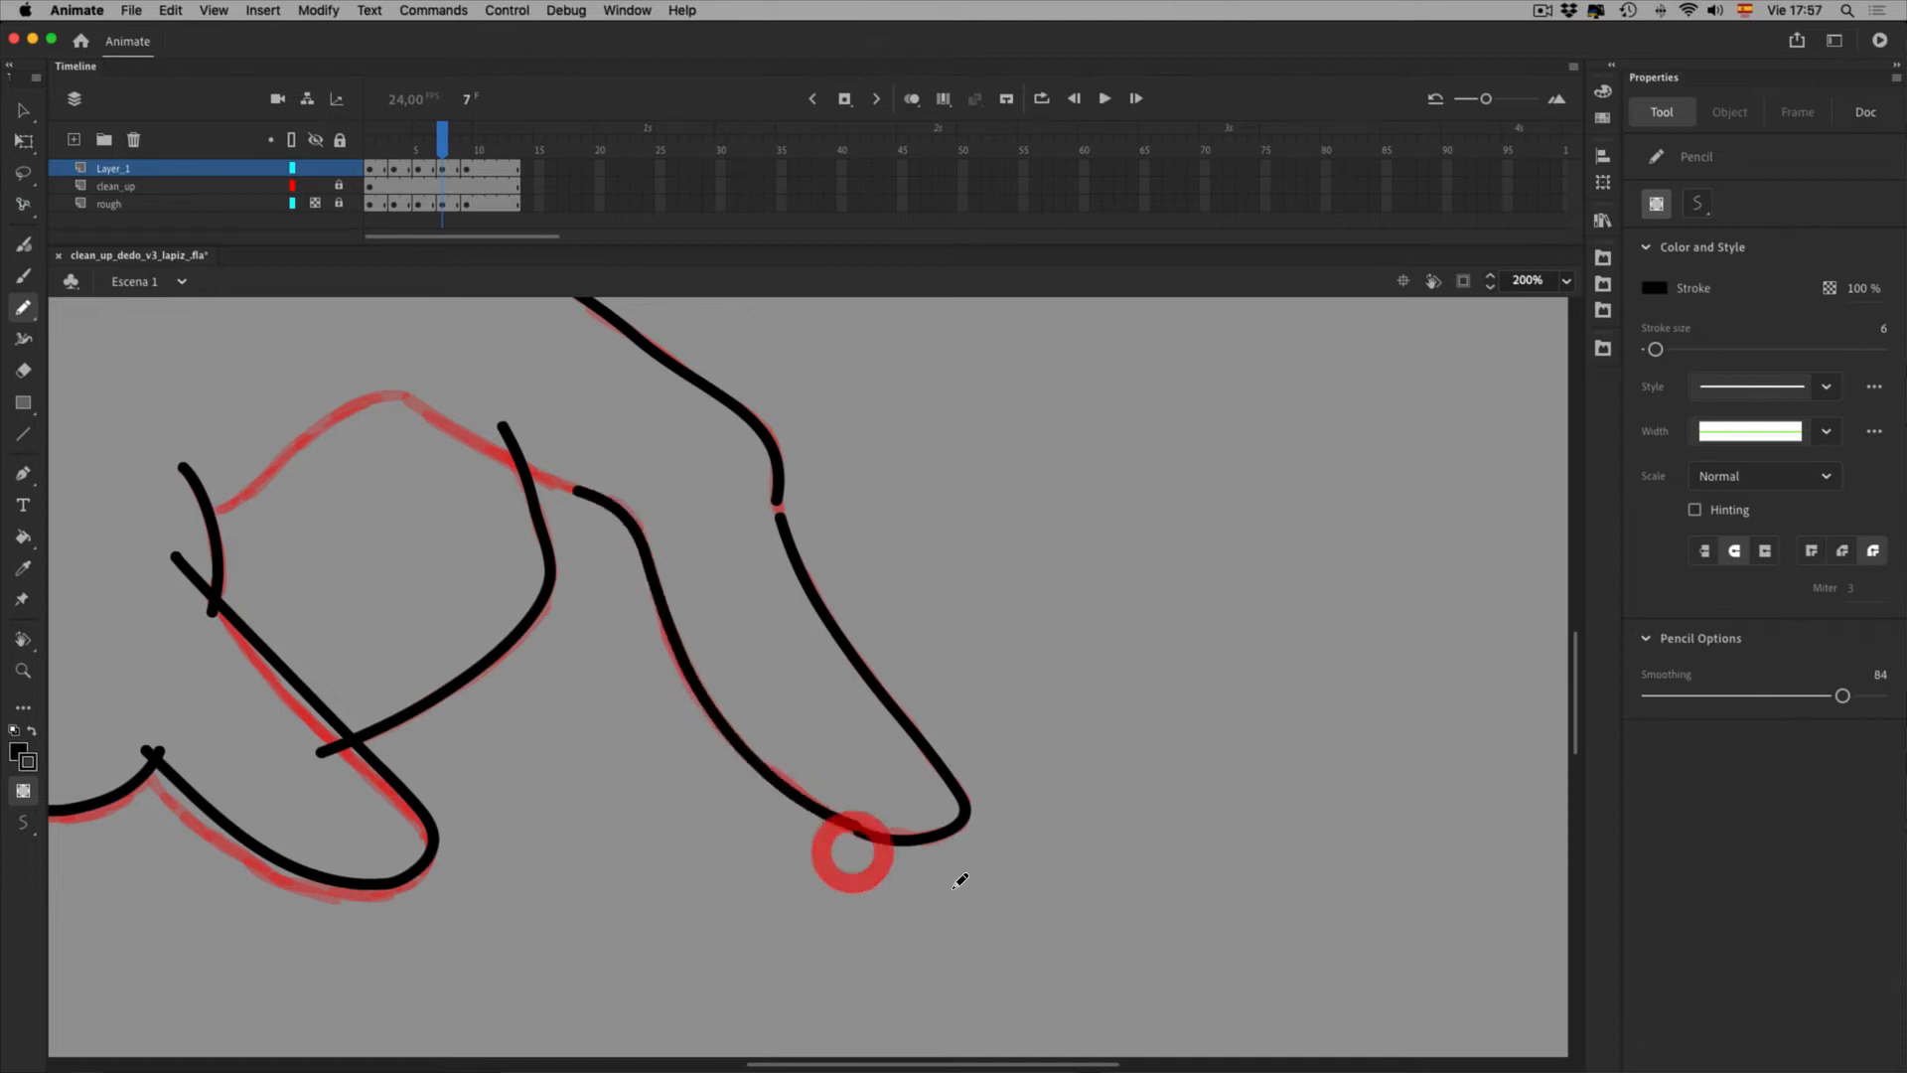
Turn on snapping and close the gap at the fingertip's bottom
key(v)
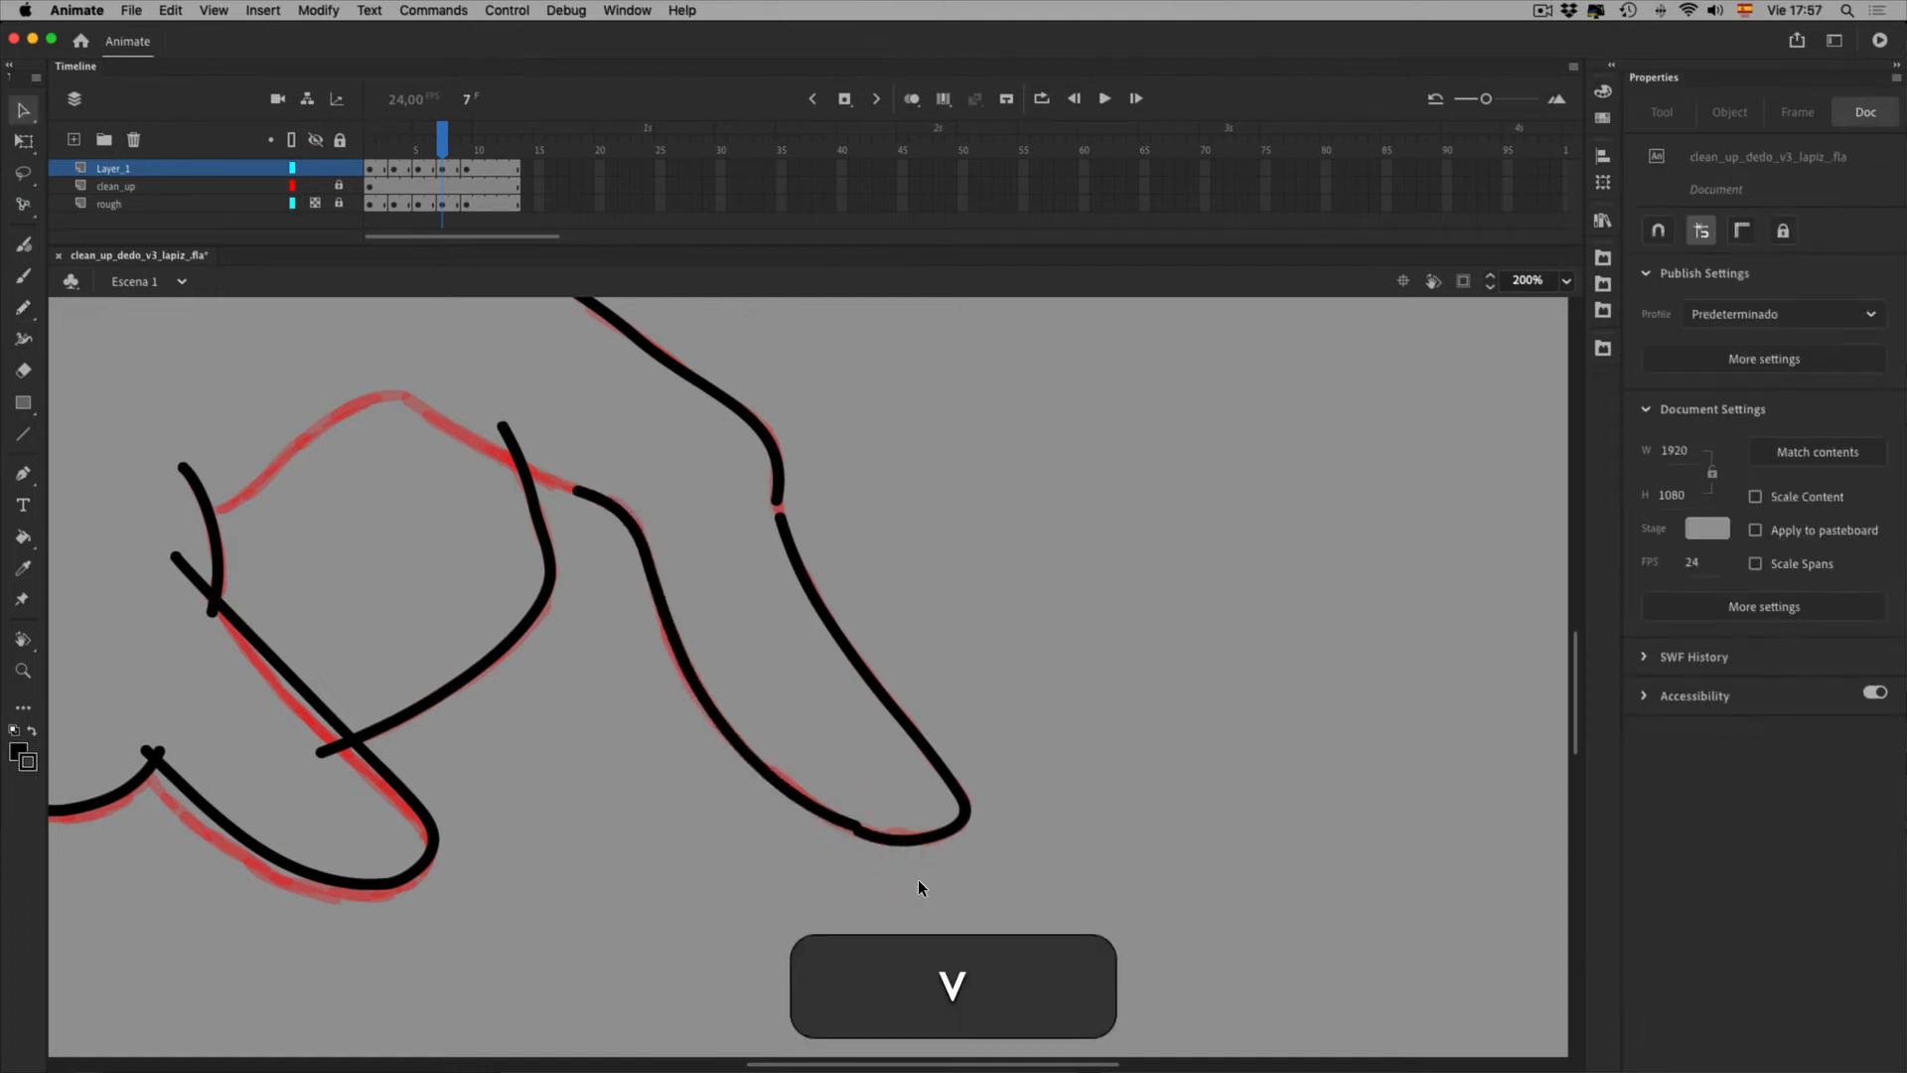
drag(886, 878, 902, 883)
click(1658, 230)
click(914, 886)
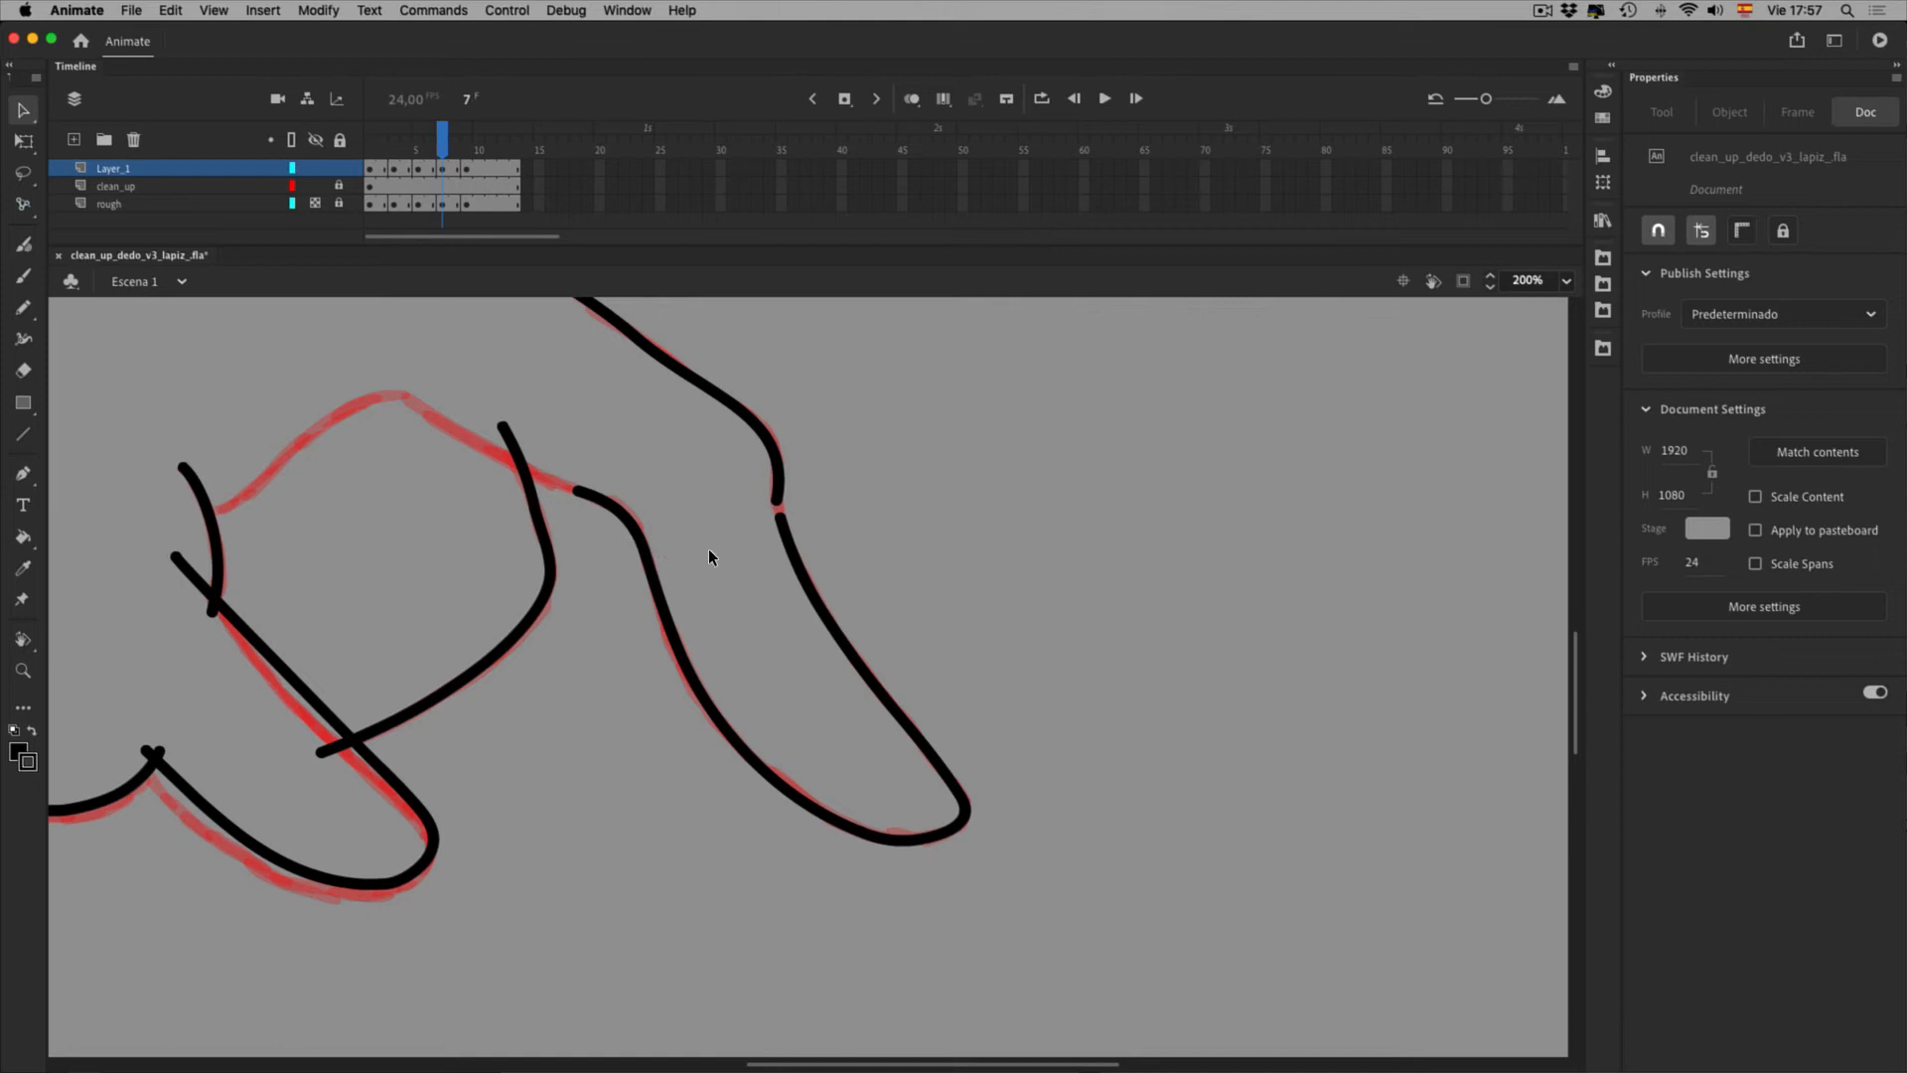
key(9)
Draw the knuckle line, bend it to follow the sketch, and close the gap at its end
key(shift+y)
mouse_move(191, 520)
mouse_down()
mouse_move(375, 399)
mouse_move(467, 415)
mouse_move(422, 407)
mouse_move(618, 525)
mouse_up()
key(v)
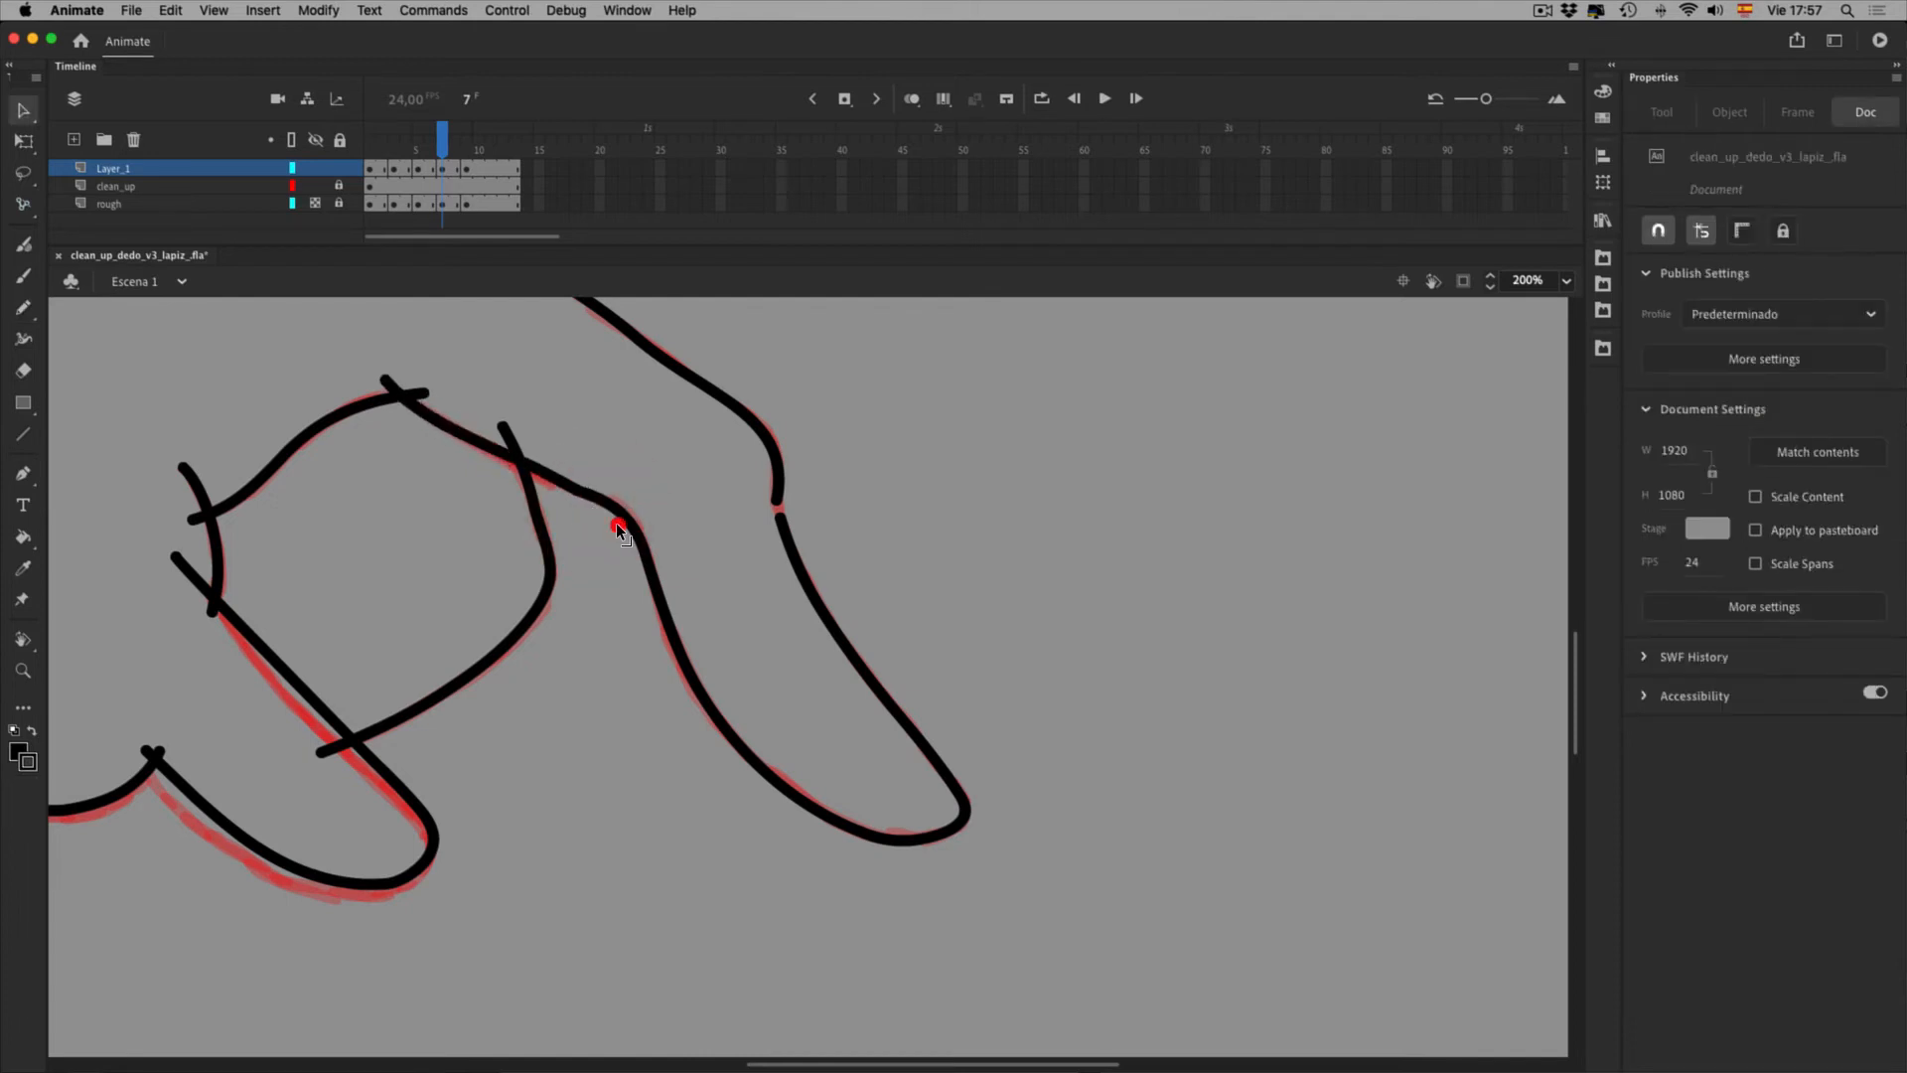
drag(510, 467, 515, 471)
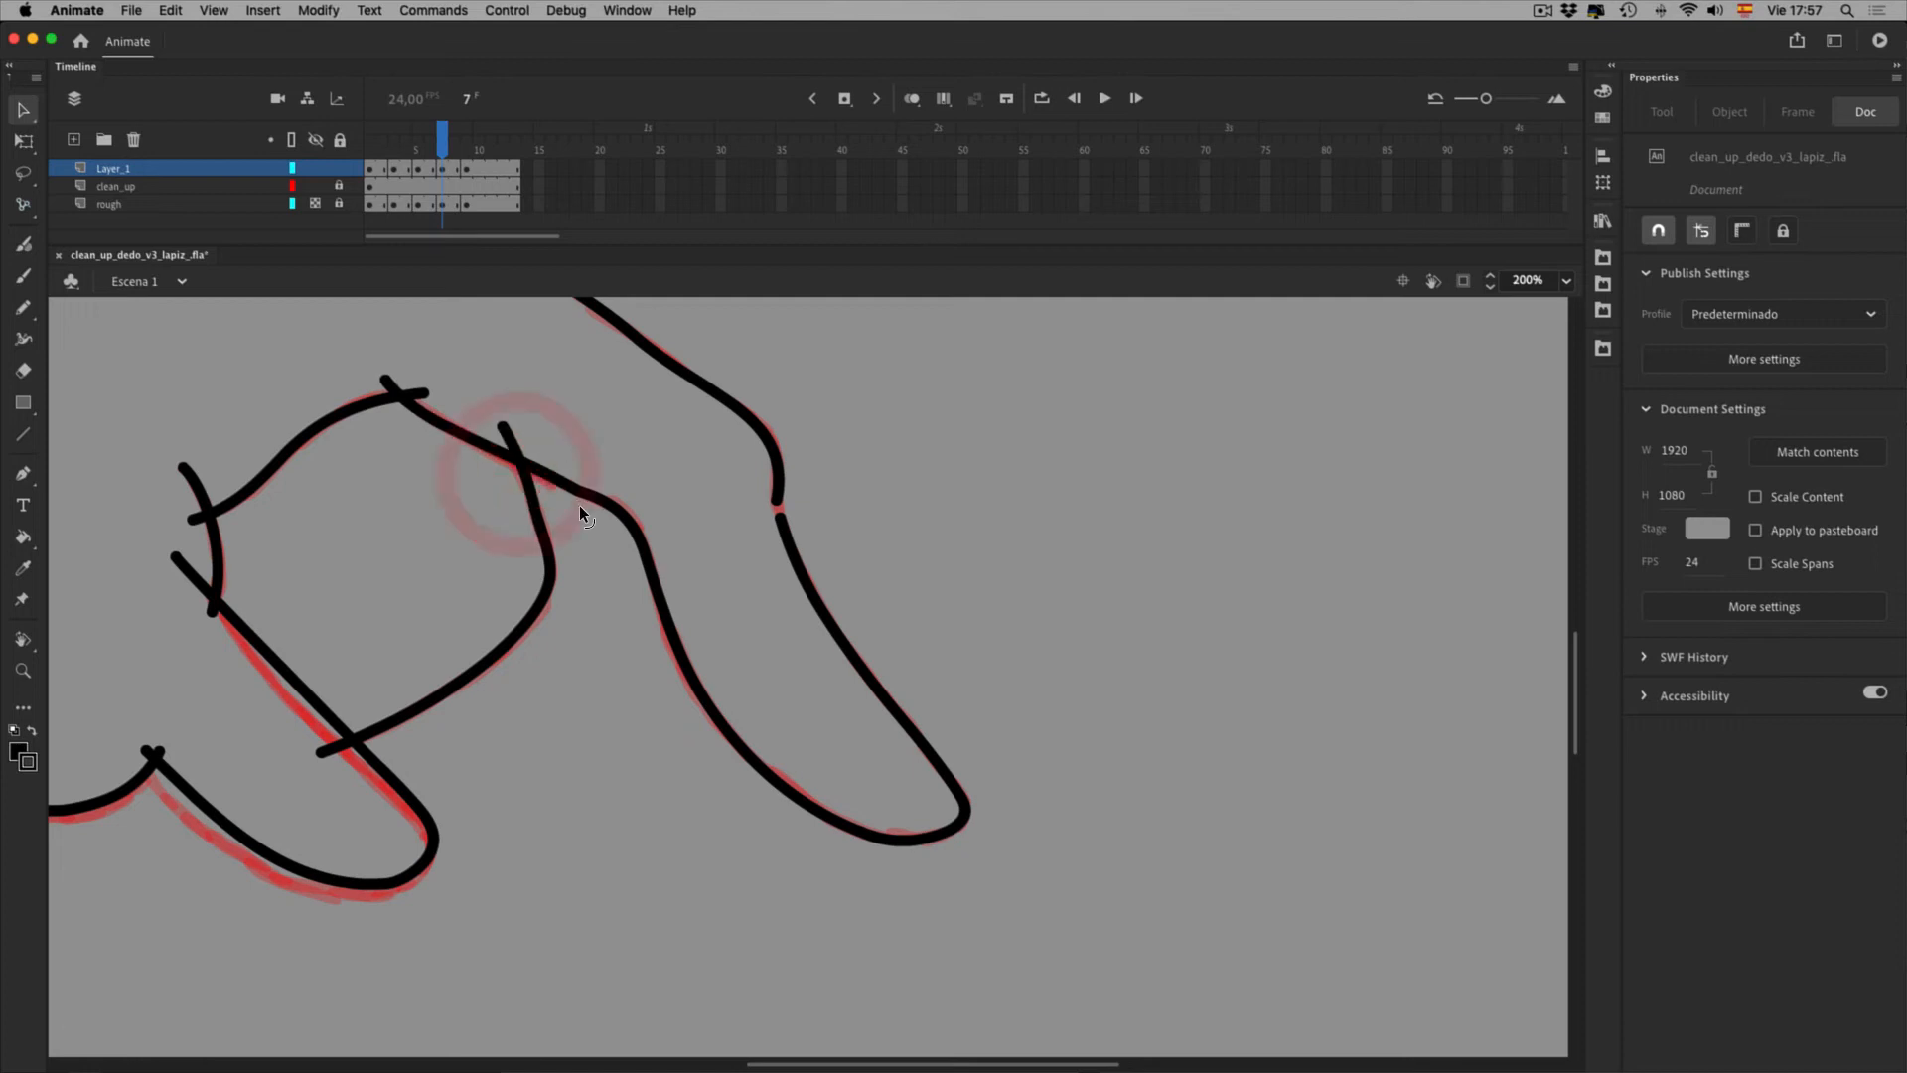
key(space)
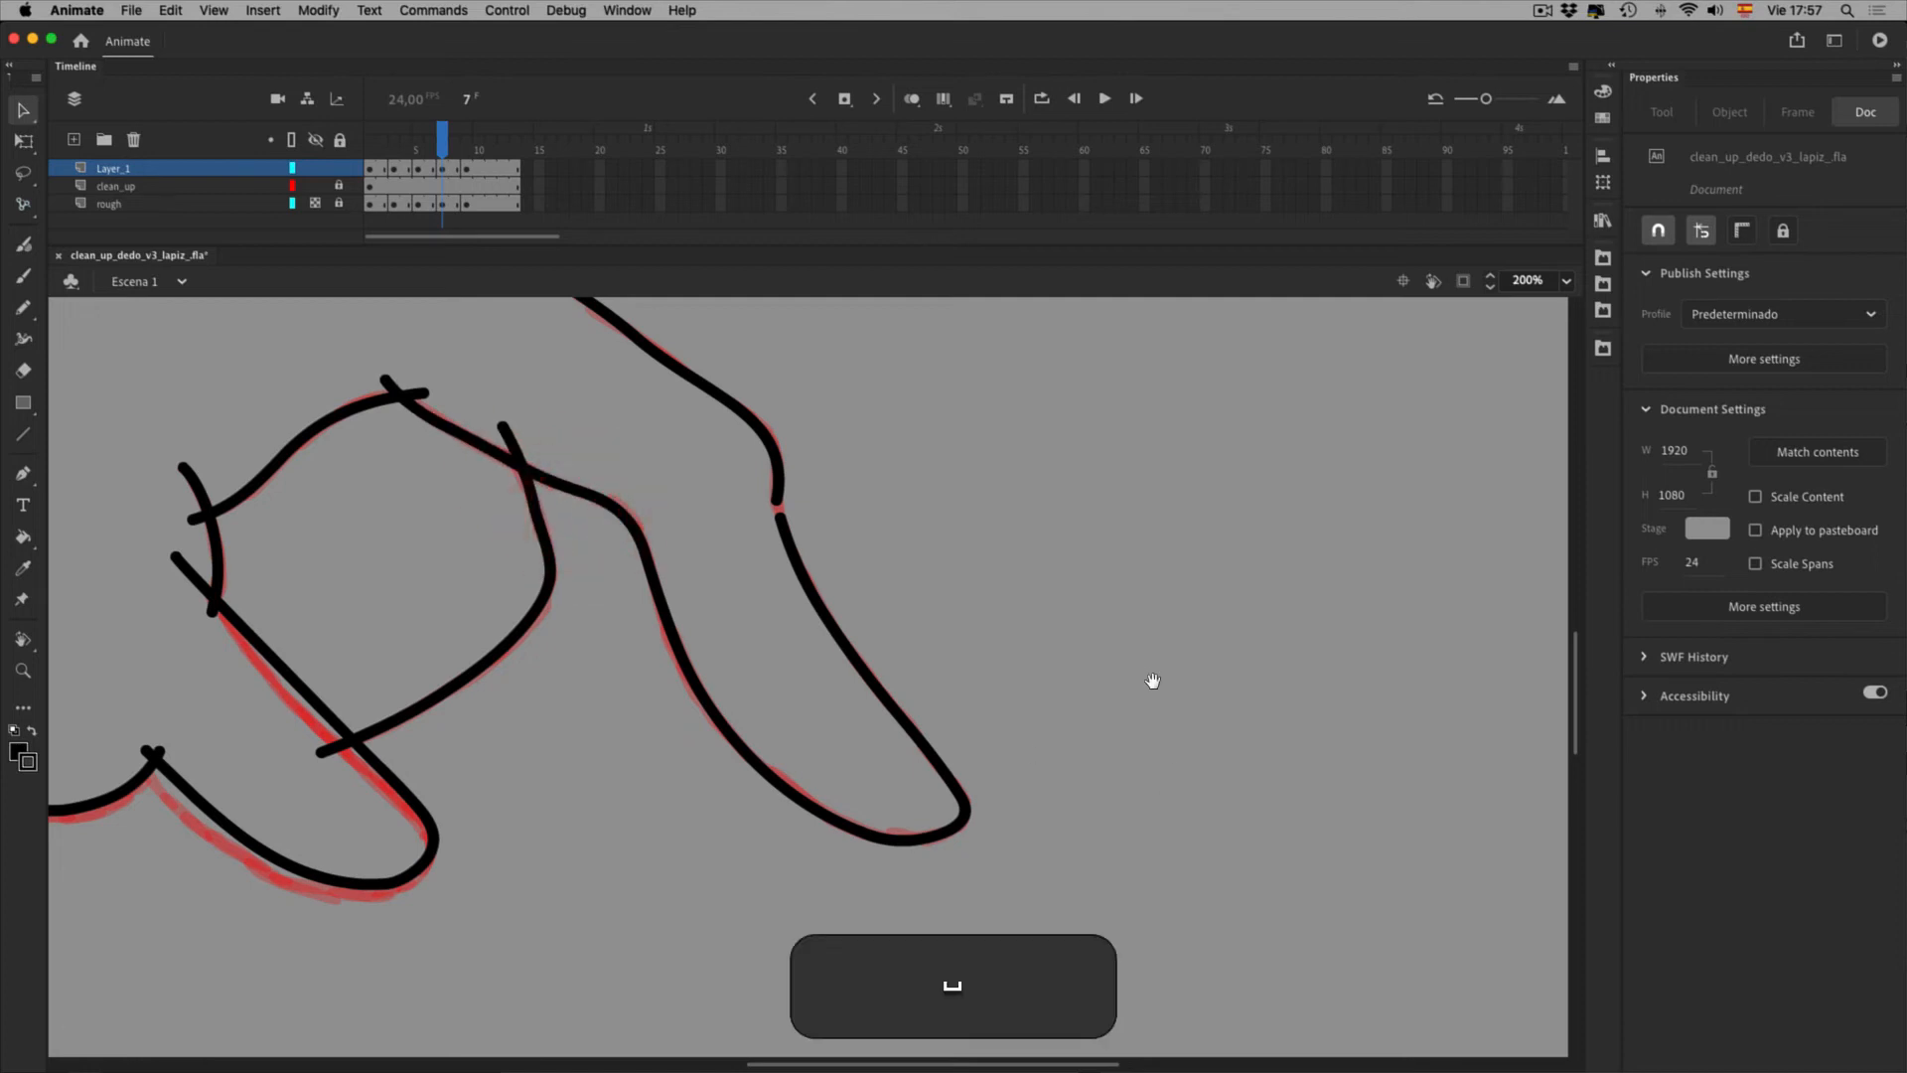
drag(1149, 682, 1262, 943)
mouse_move(945, 823)
mouse_down()
mouse_move(950, 838)
mouse_move(945, 791)
mouse_up()
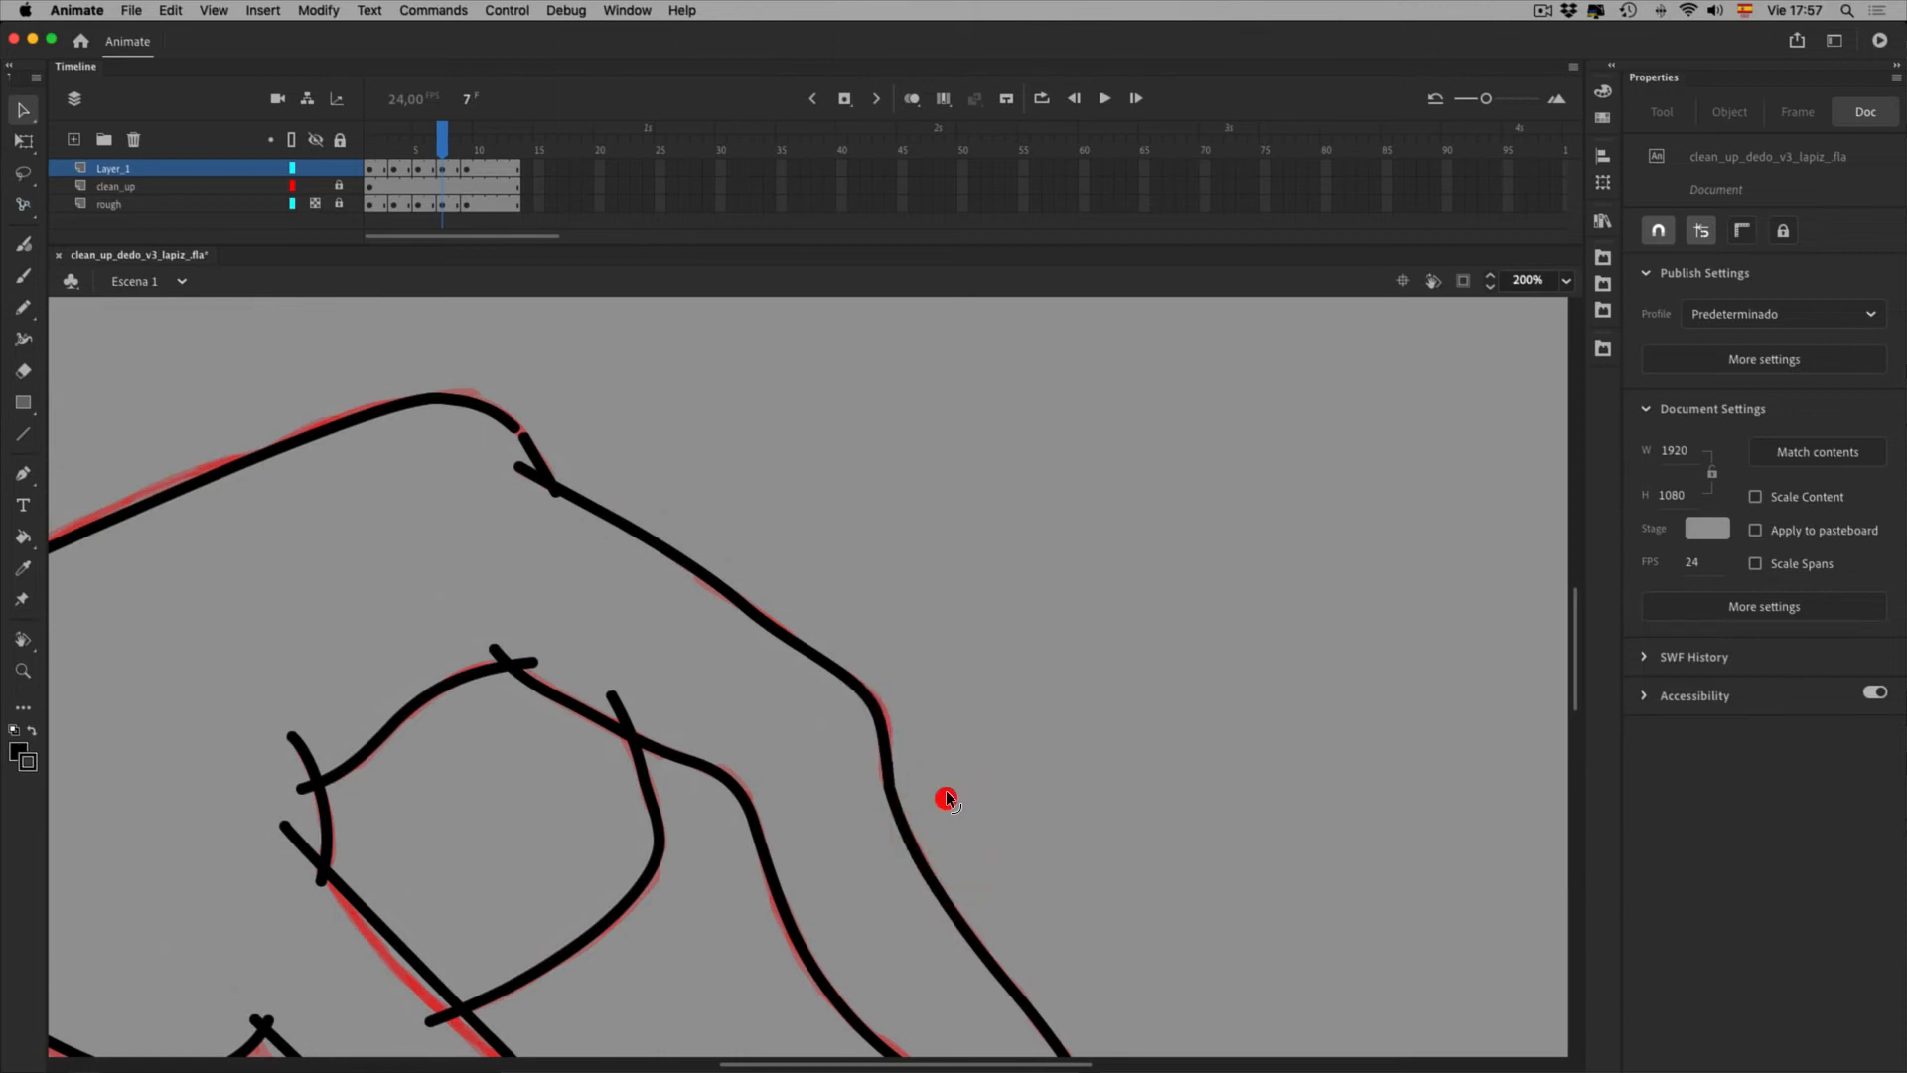
Join the knuckle curve's loose end to the lower stroke and compare the hand across frames 3 to 9
drag(554, 462, 568, 479)
key(super+1)
mouse_move(474, 172)
mouse_down()
mouse_move(497, 163)
mouse_move(447, 165)
mouse_up()
key(super+equal)
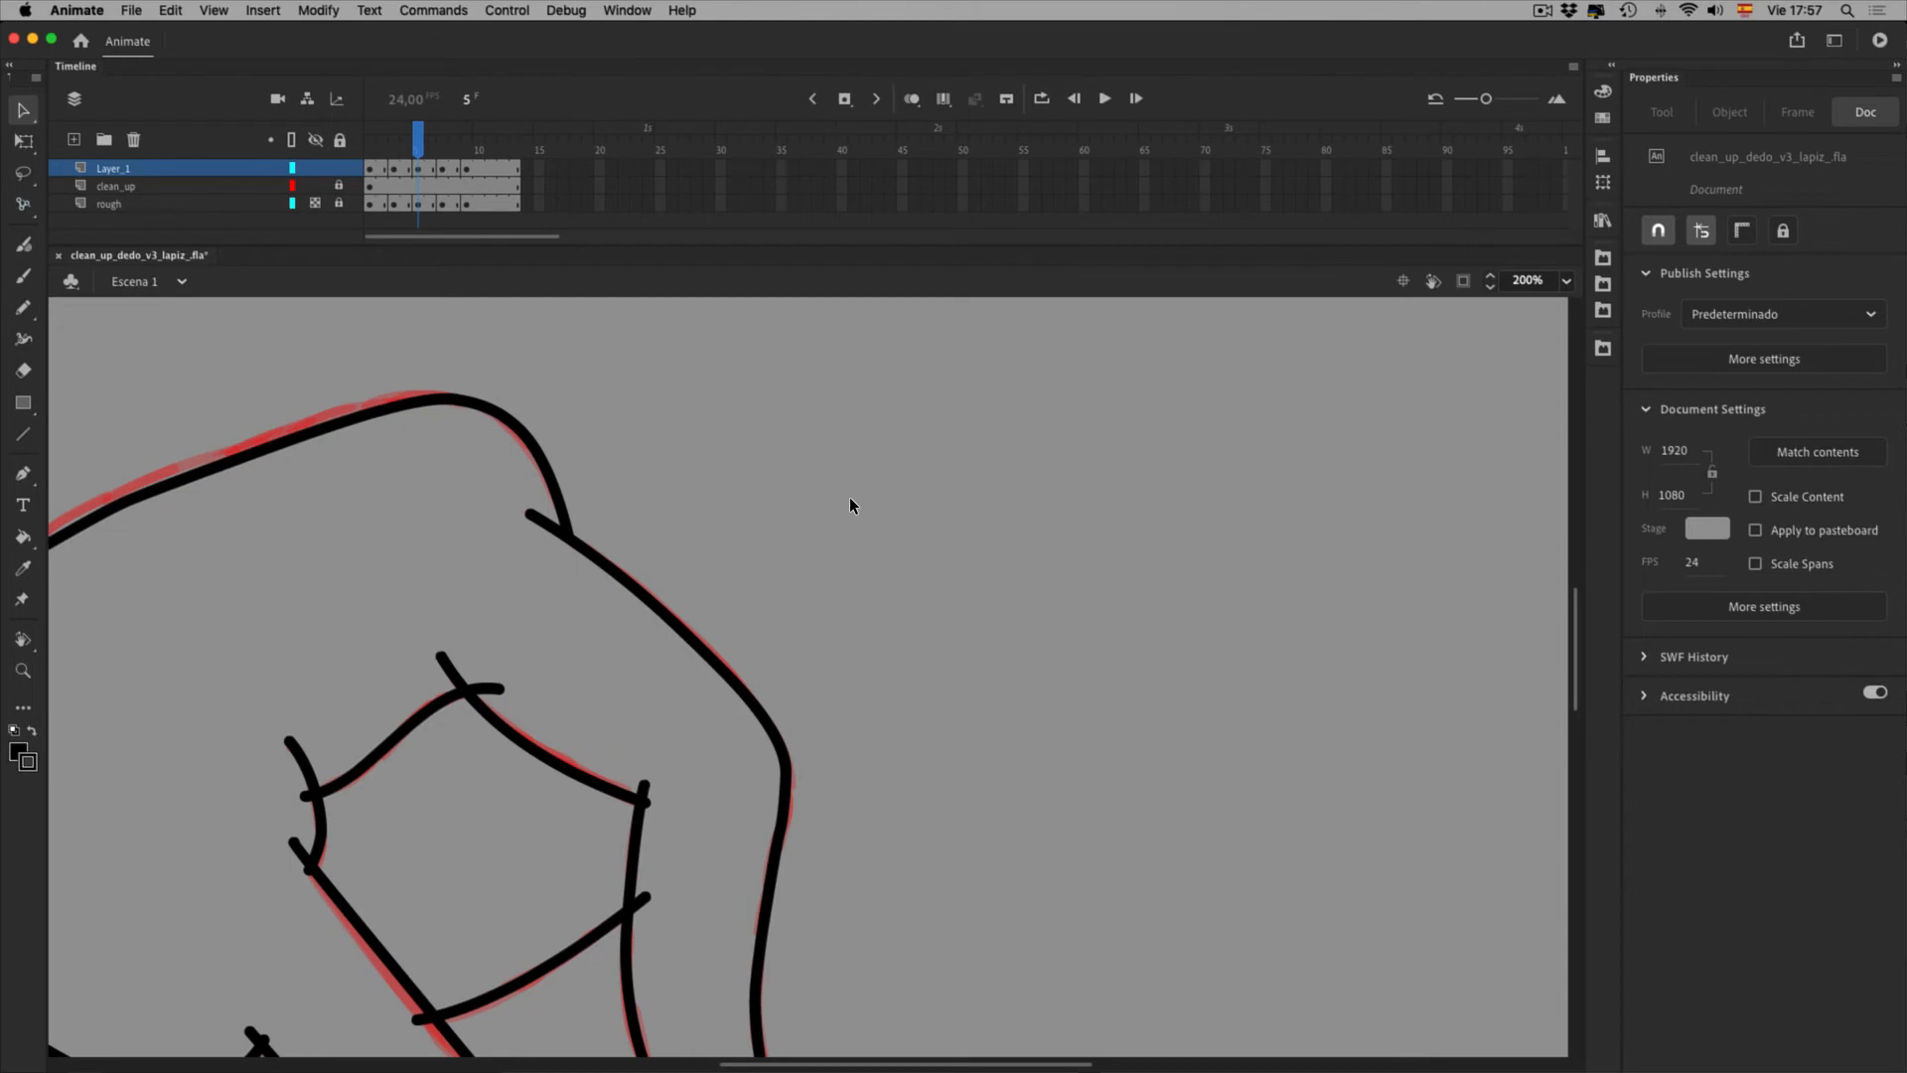
key(super+0)
mouse_move(418, 149)
mouse_down()
mouse_move(447, 149)
mouse_move(395, 150)
mouse_up()
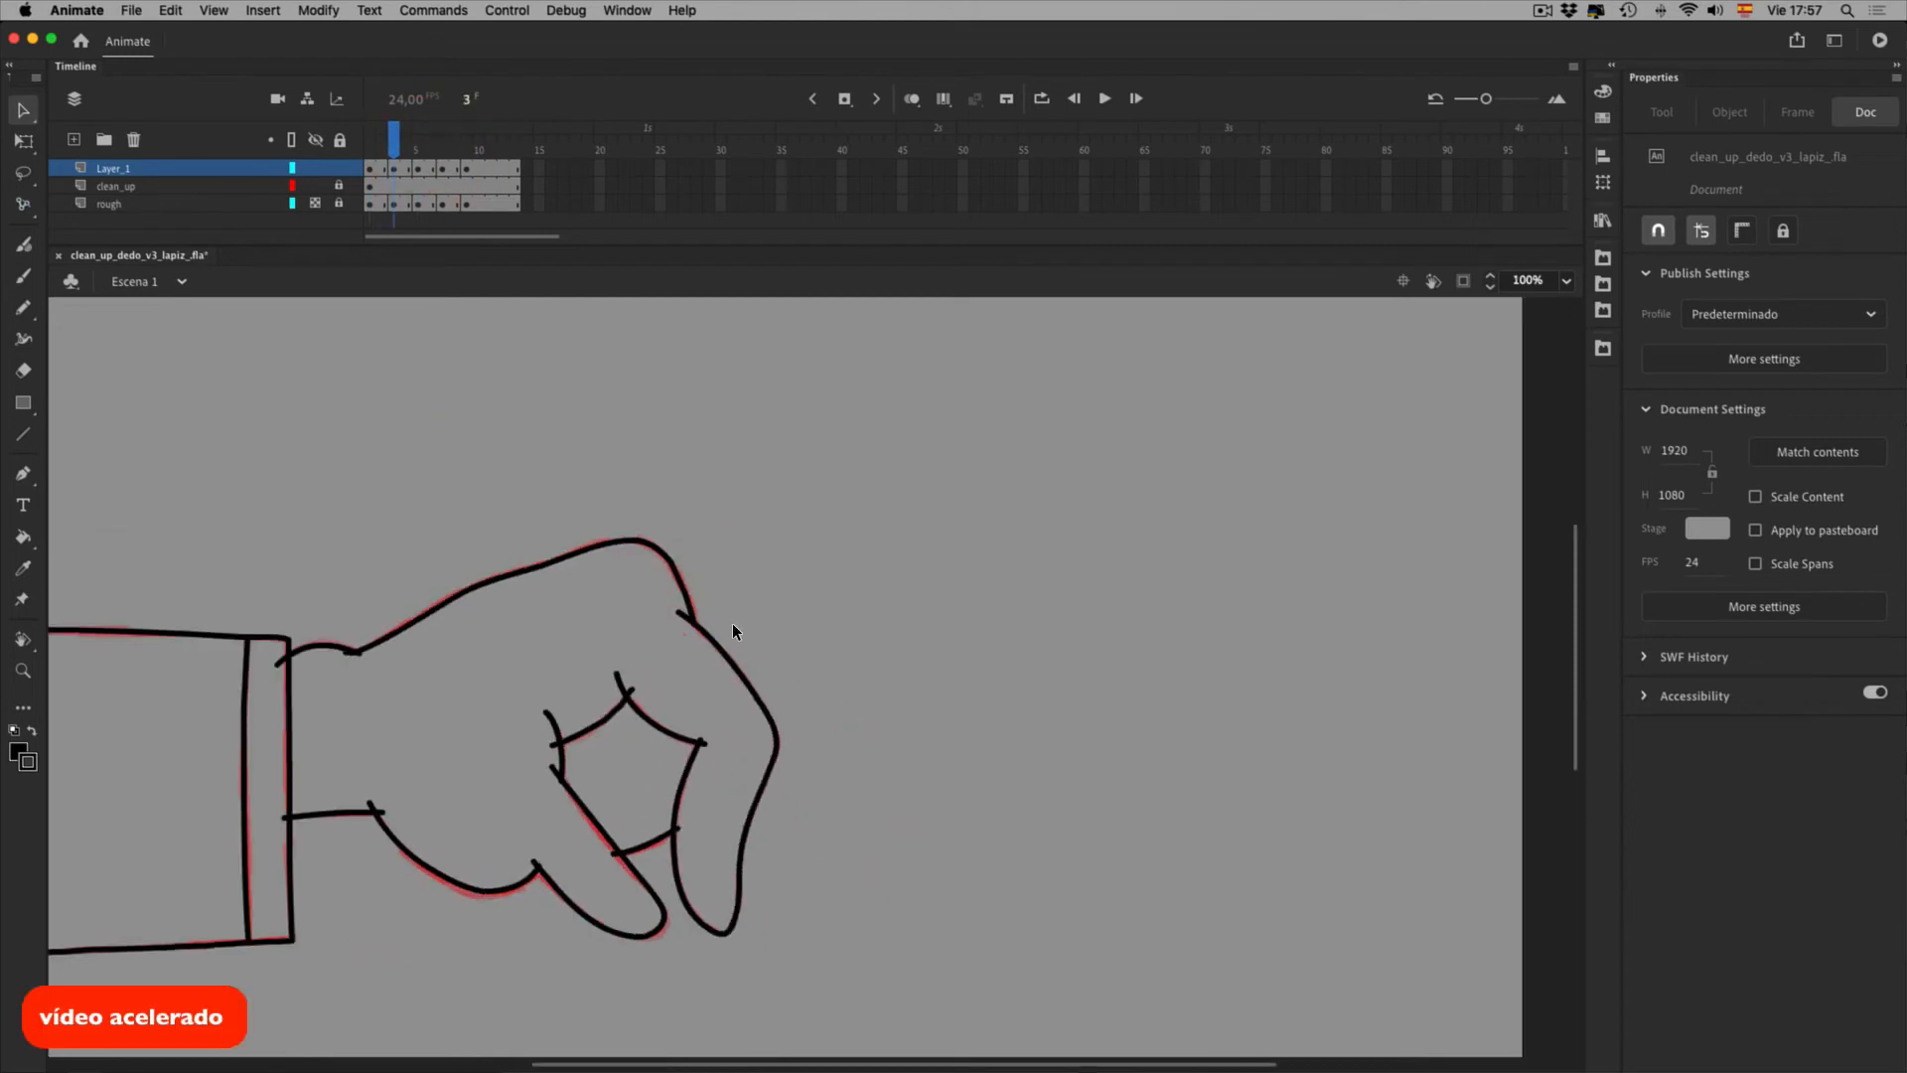
Hide the rough layer at 100% zoom and play the clean animation
key(super+0)
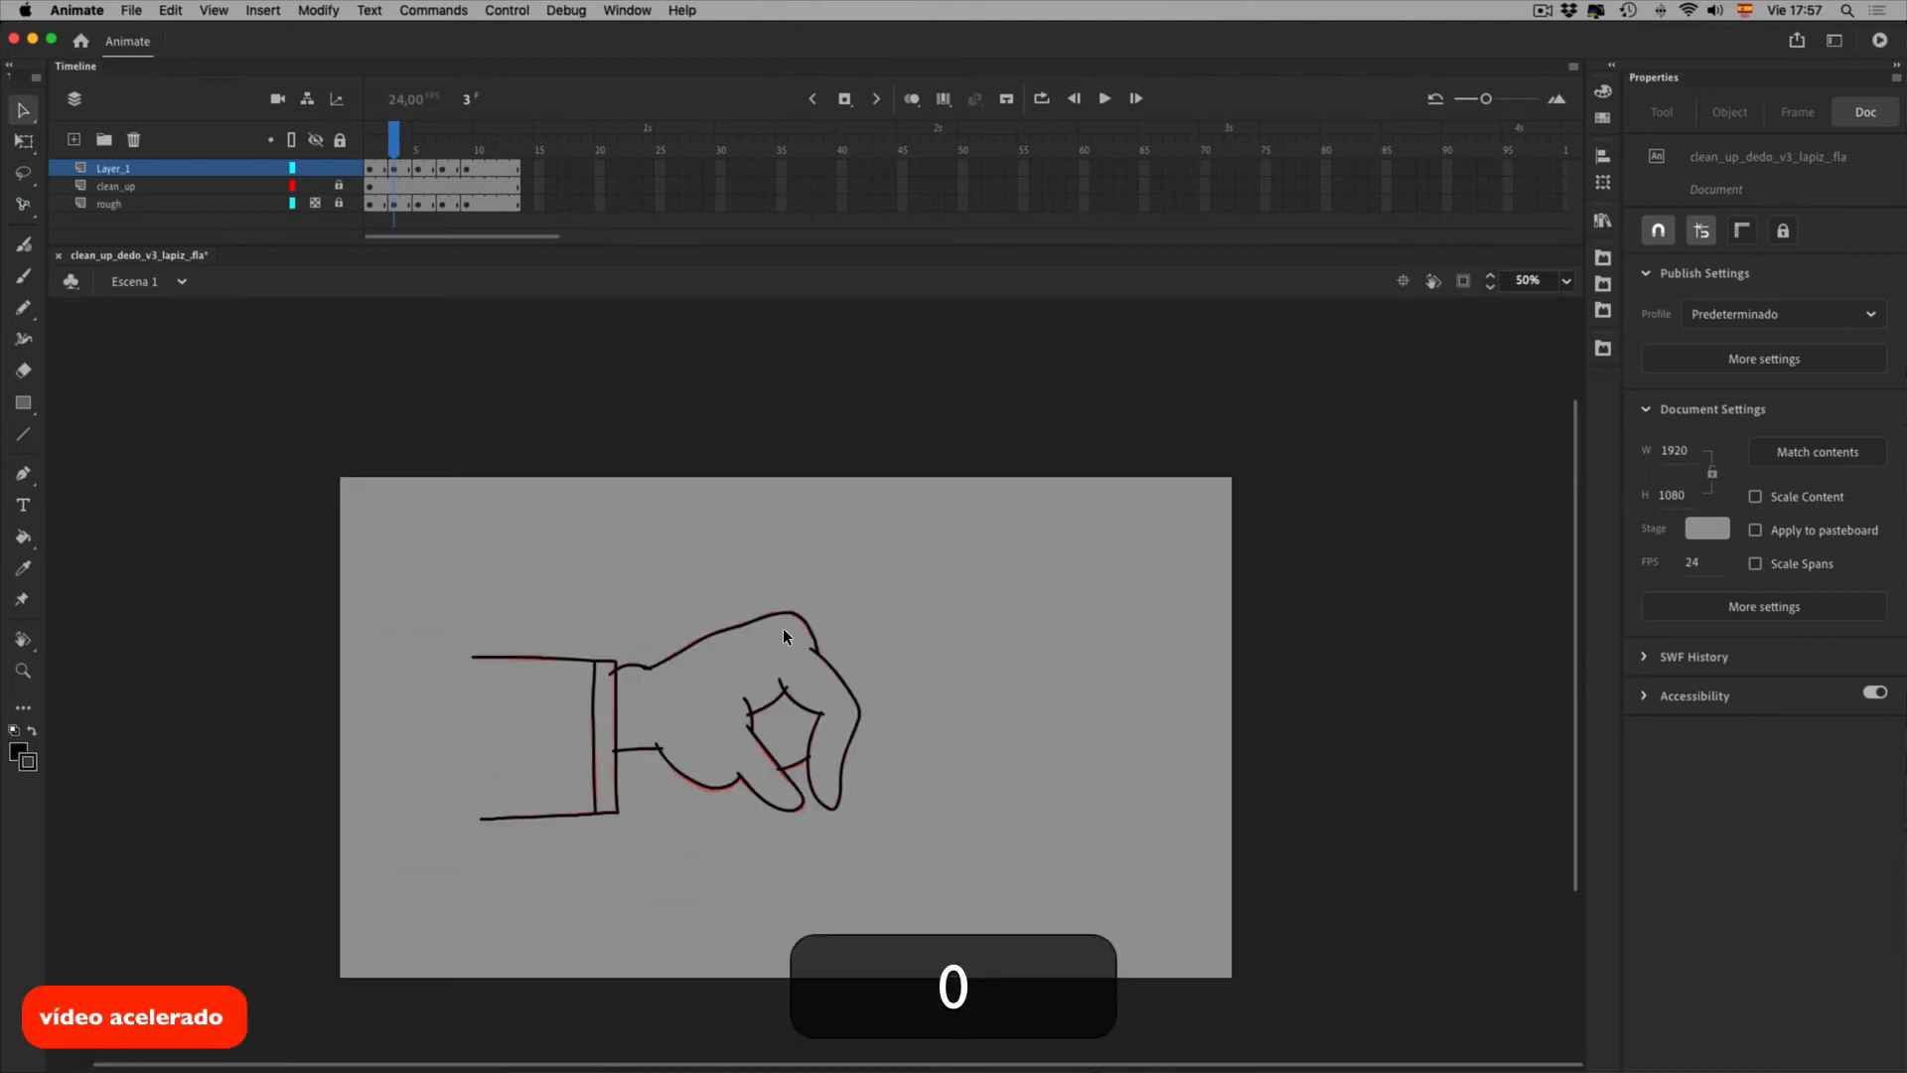
key(super+1)
key(period)
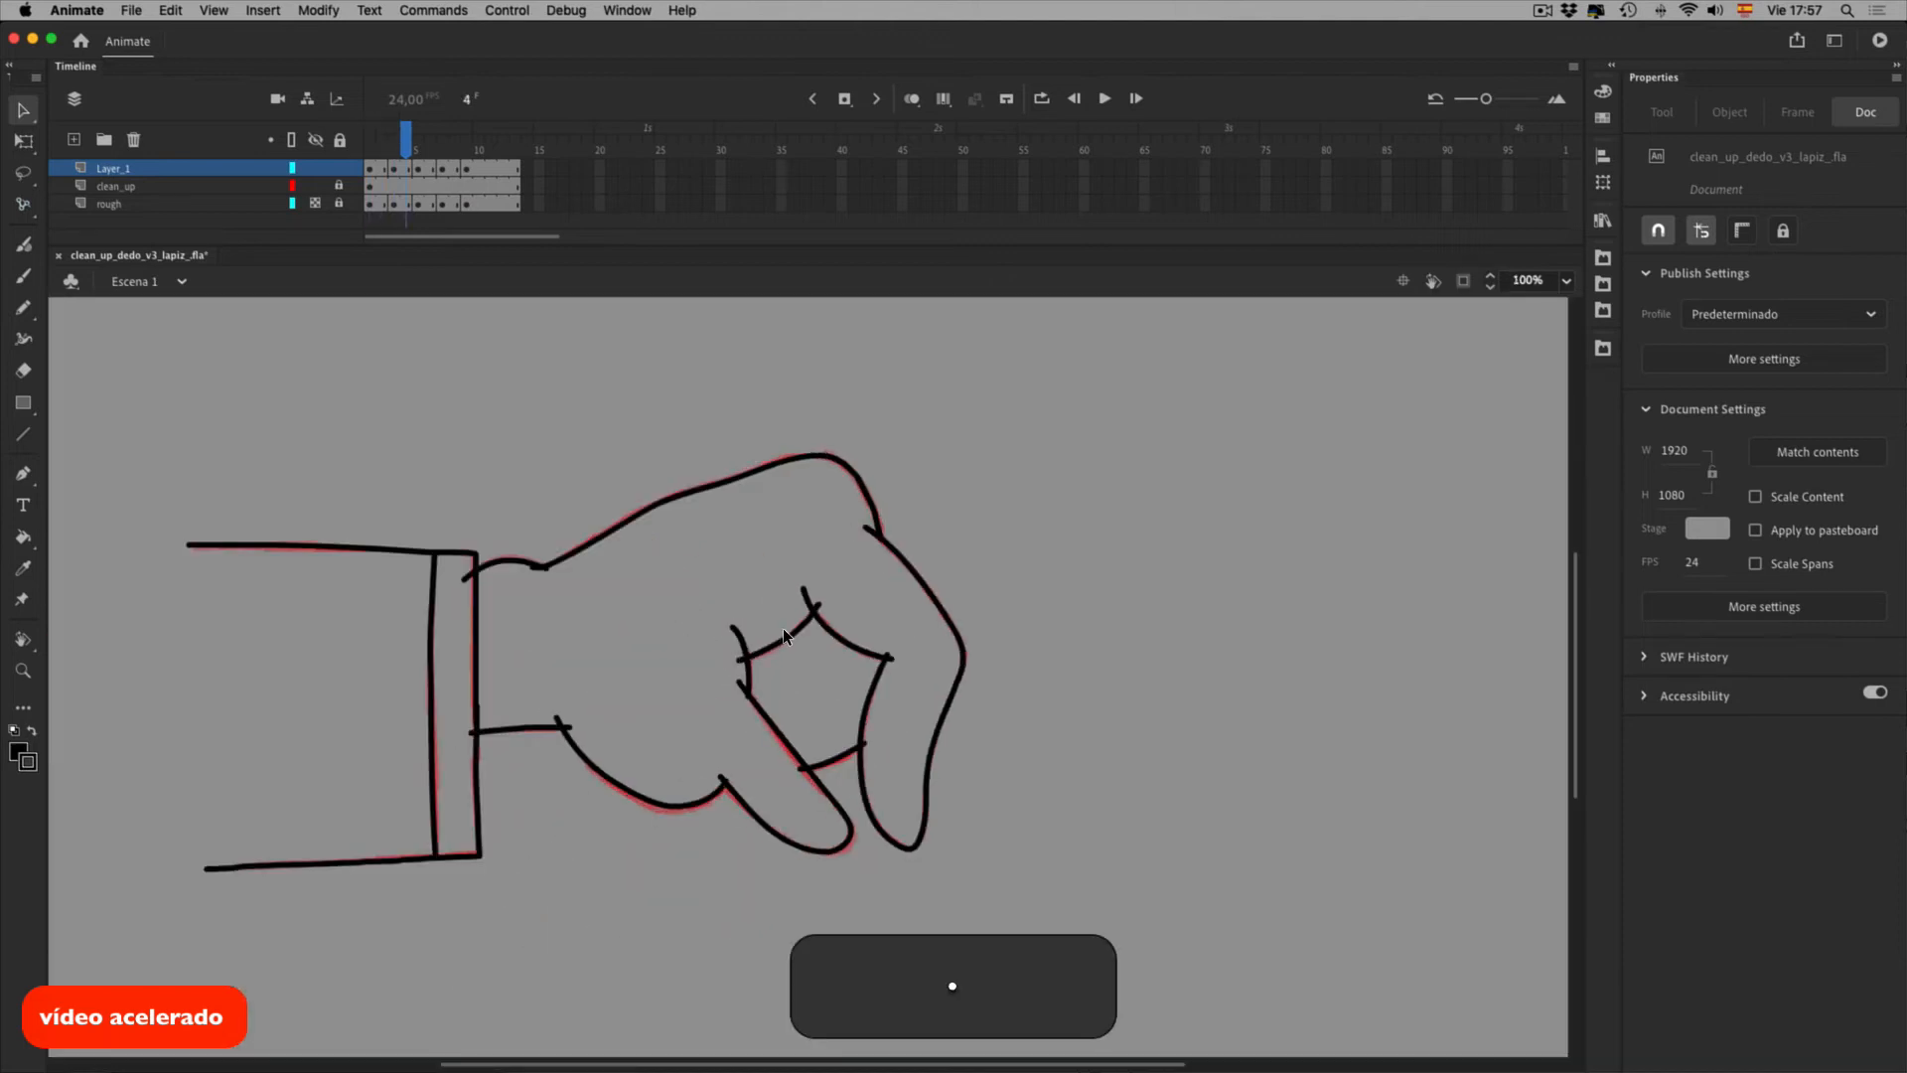
key(period)
key(period)
key(period)
key(period)
key(period)
key(period)
click(370, 150)
click(315, 202)
key(Return)
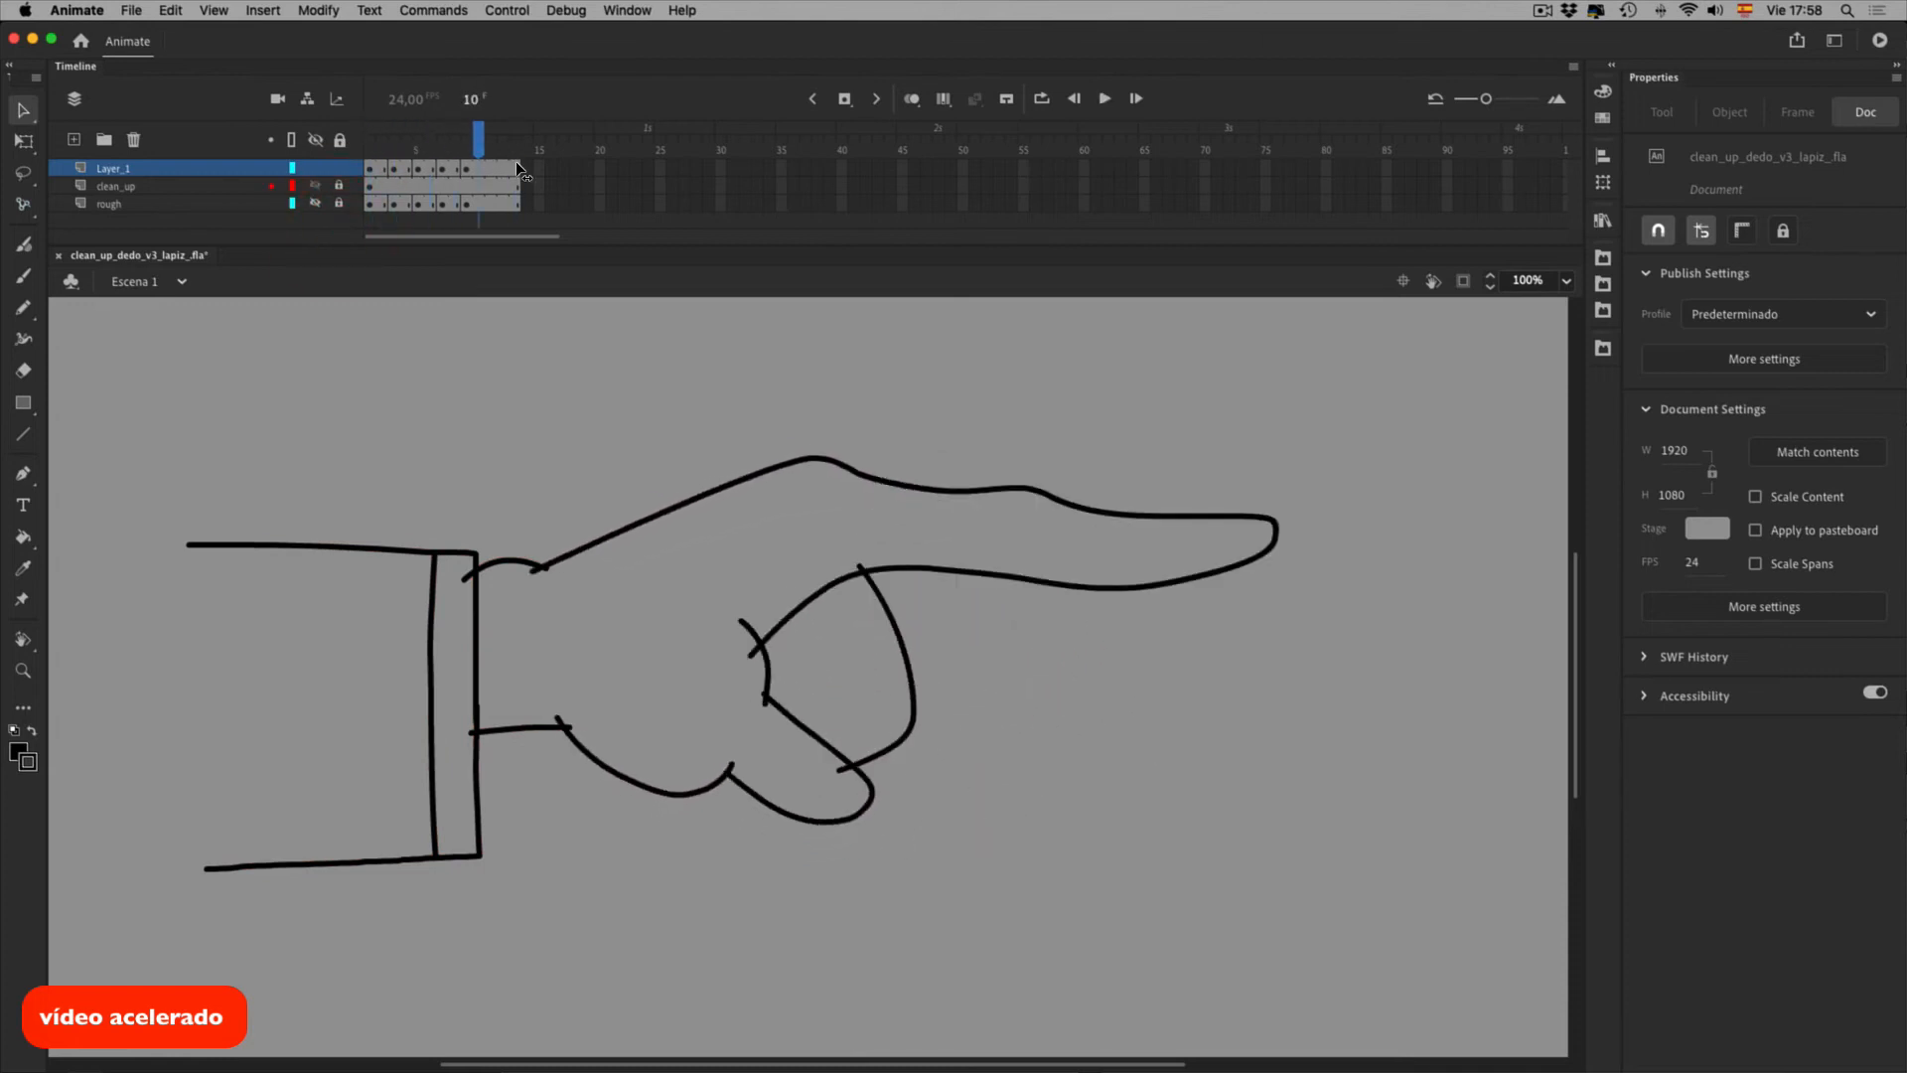
key(comma)
key(comma)
key(comma)
Check frame 7 against onion skins, then replay the animation from frame 1 twice
click(911, 100)
drag(473, 154, 447, 154)
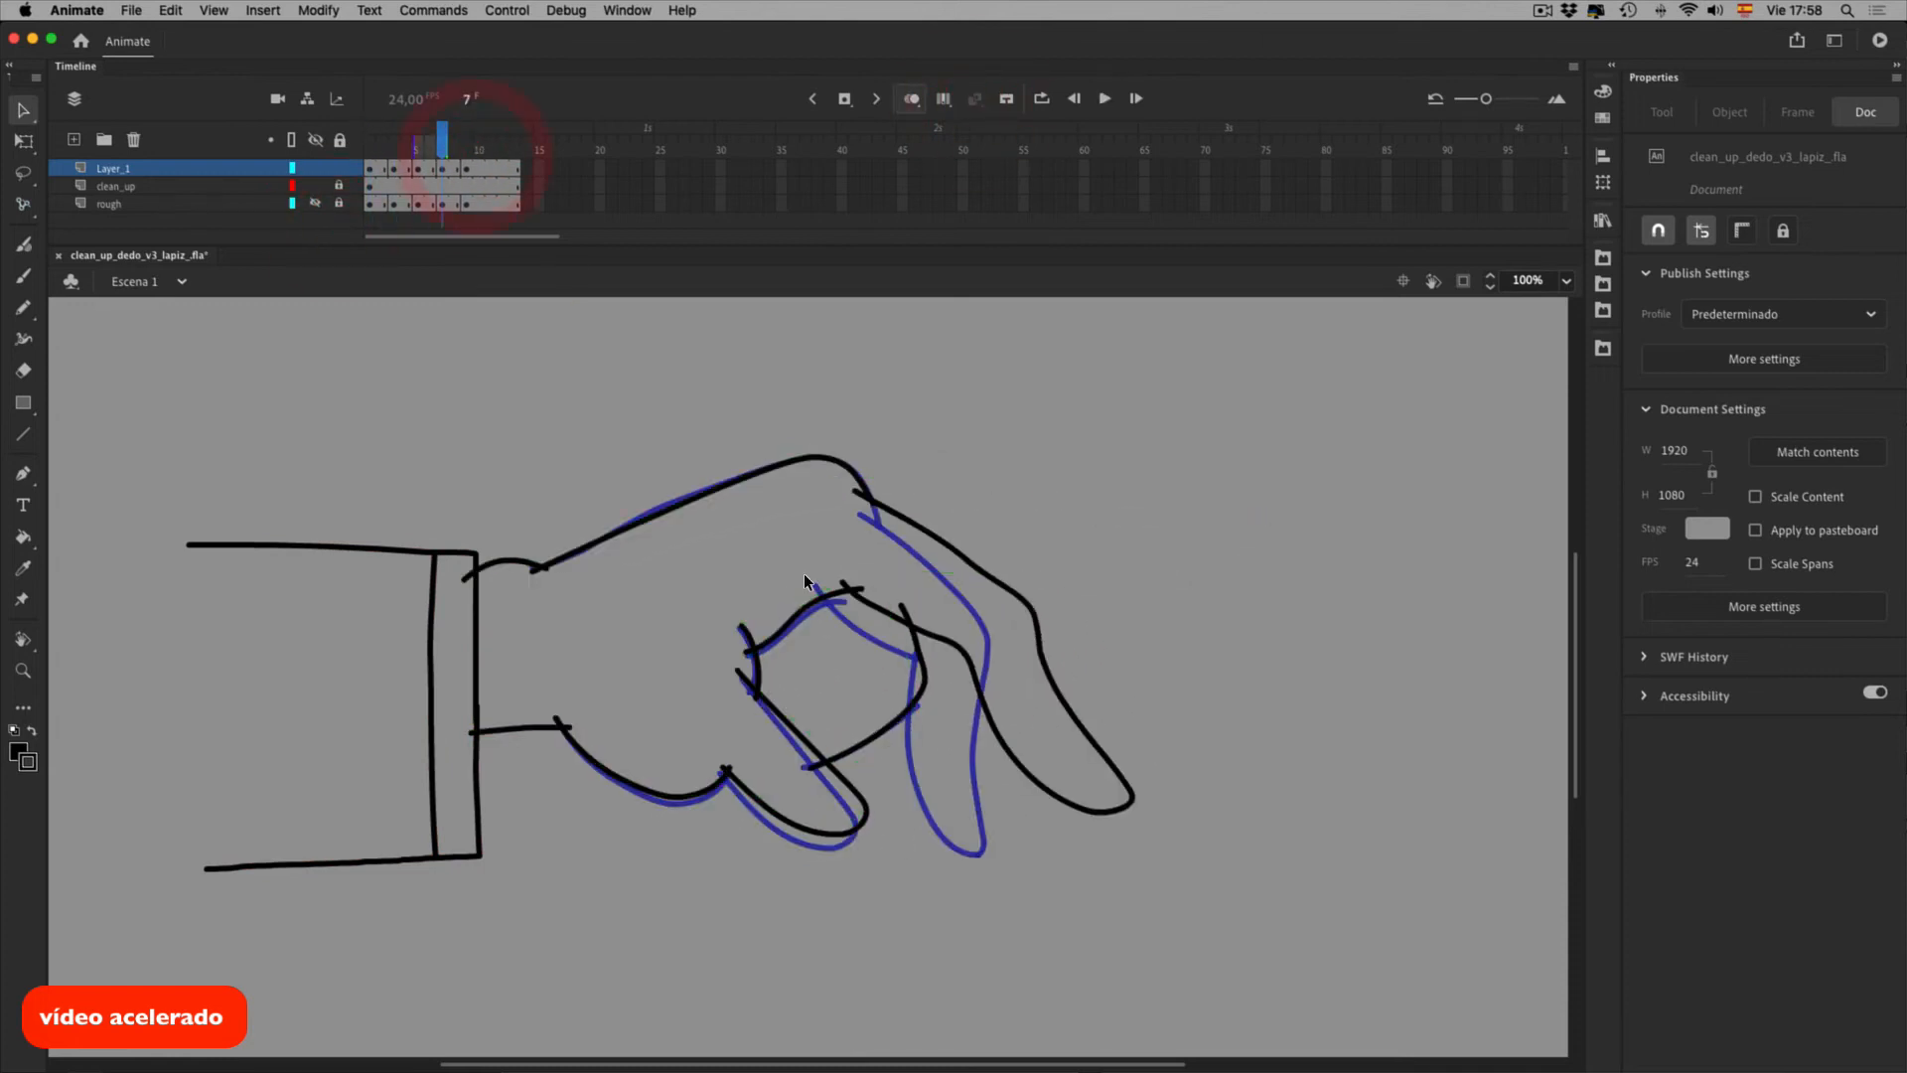
super+click(710, 544)
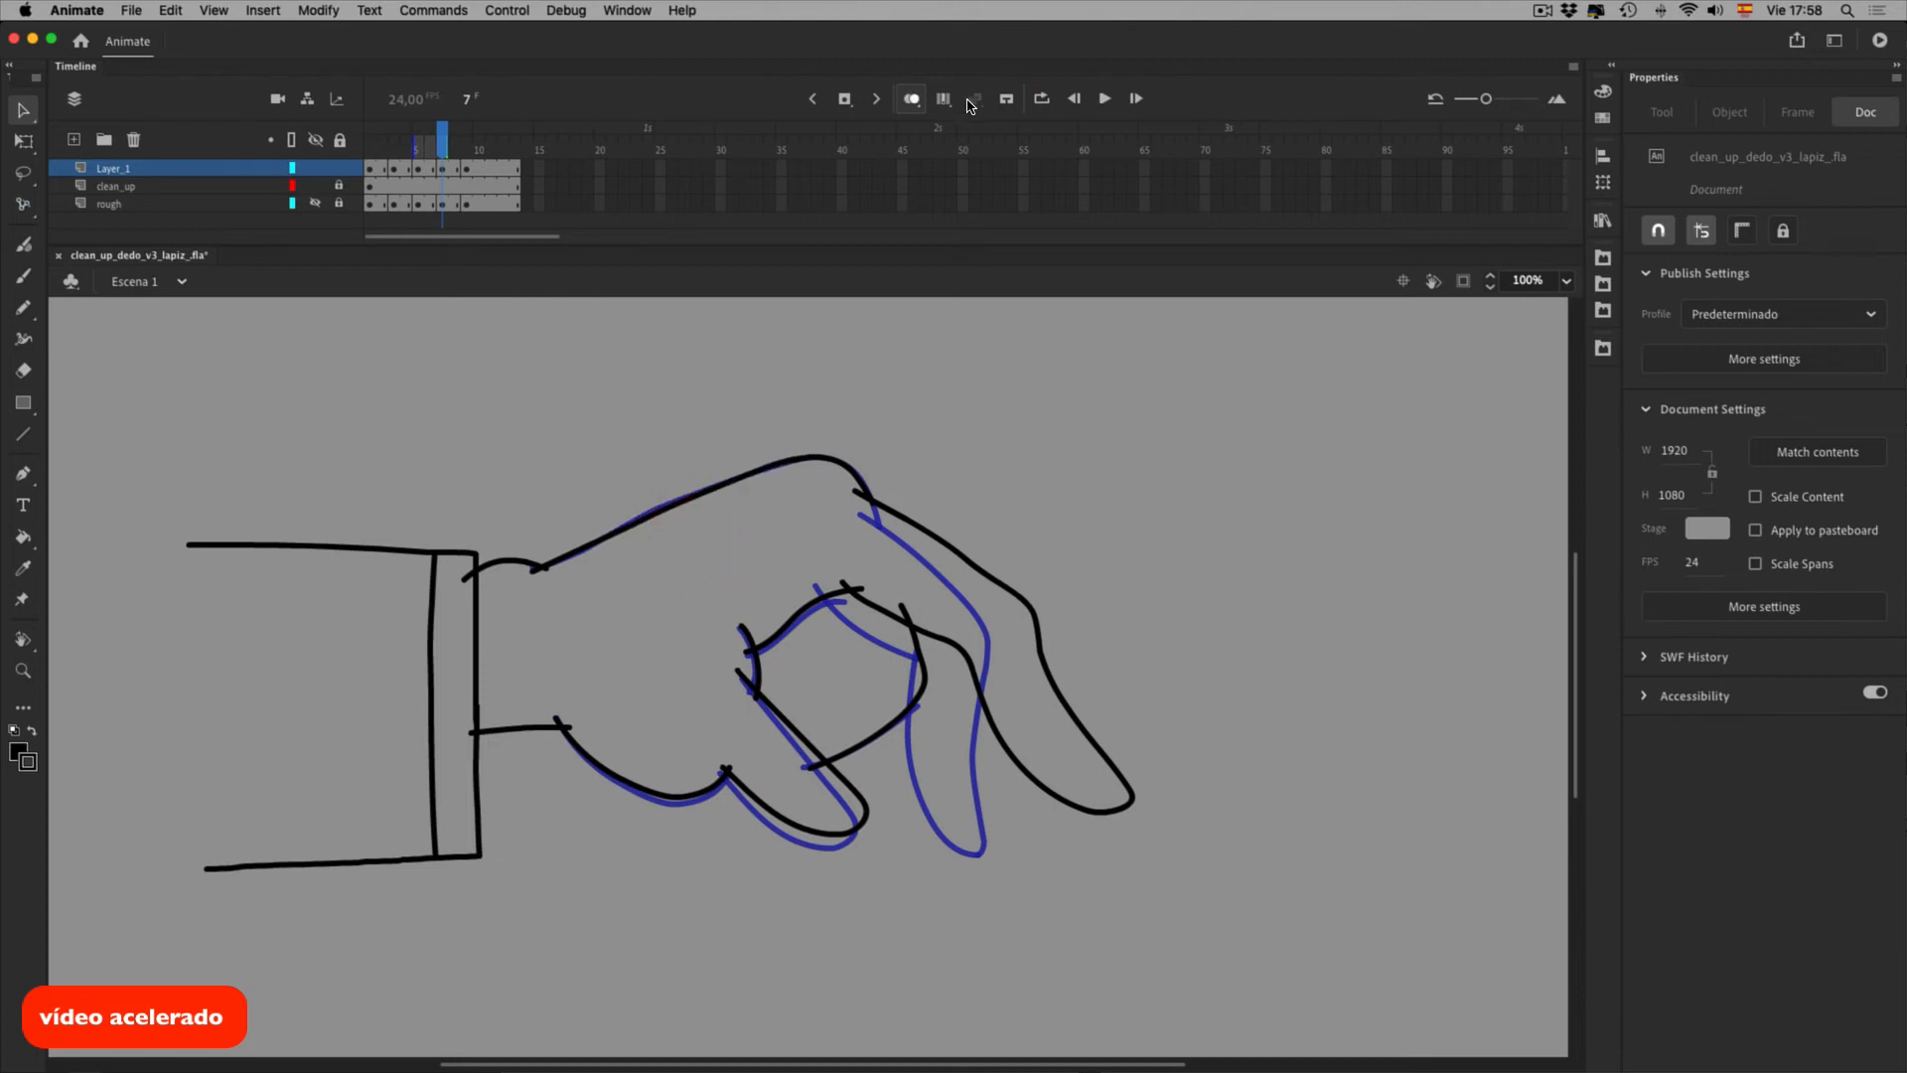
click(360, 166)
key(Return)
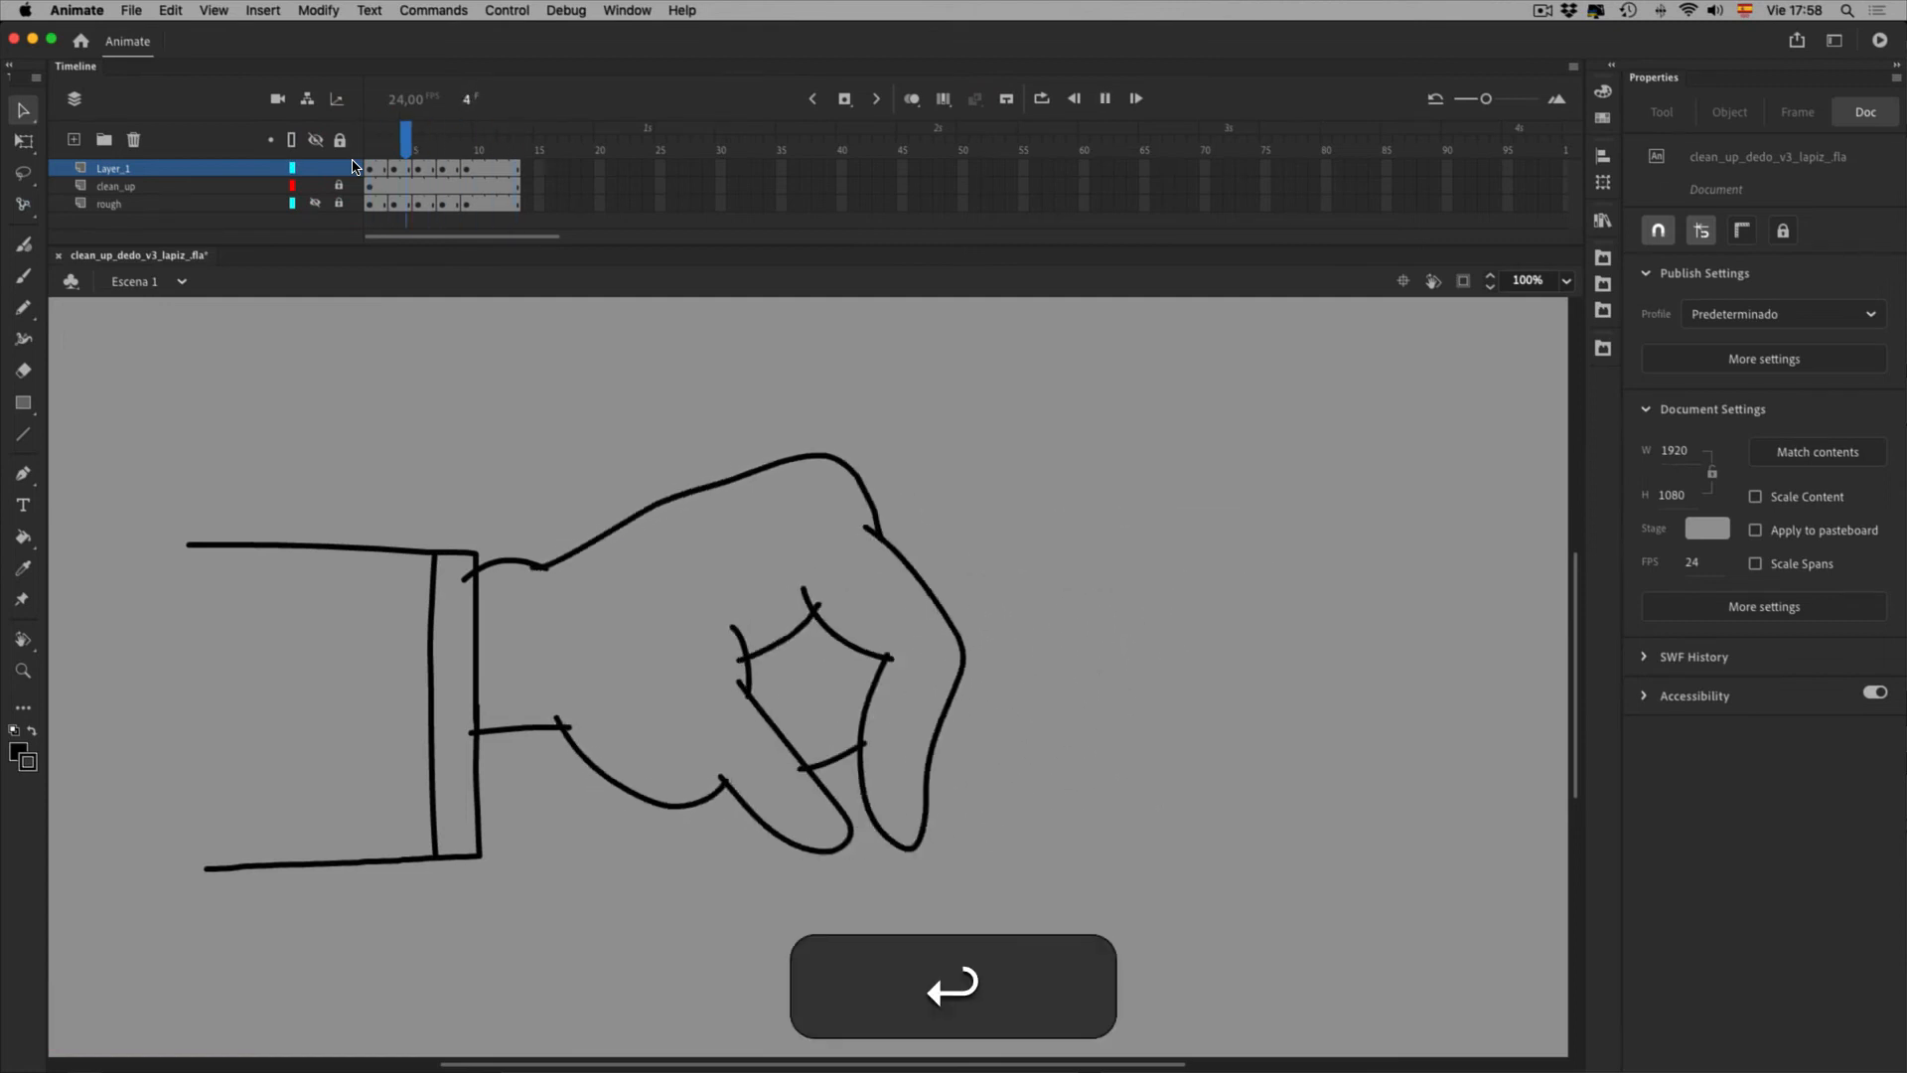
key(Return)
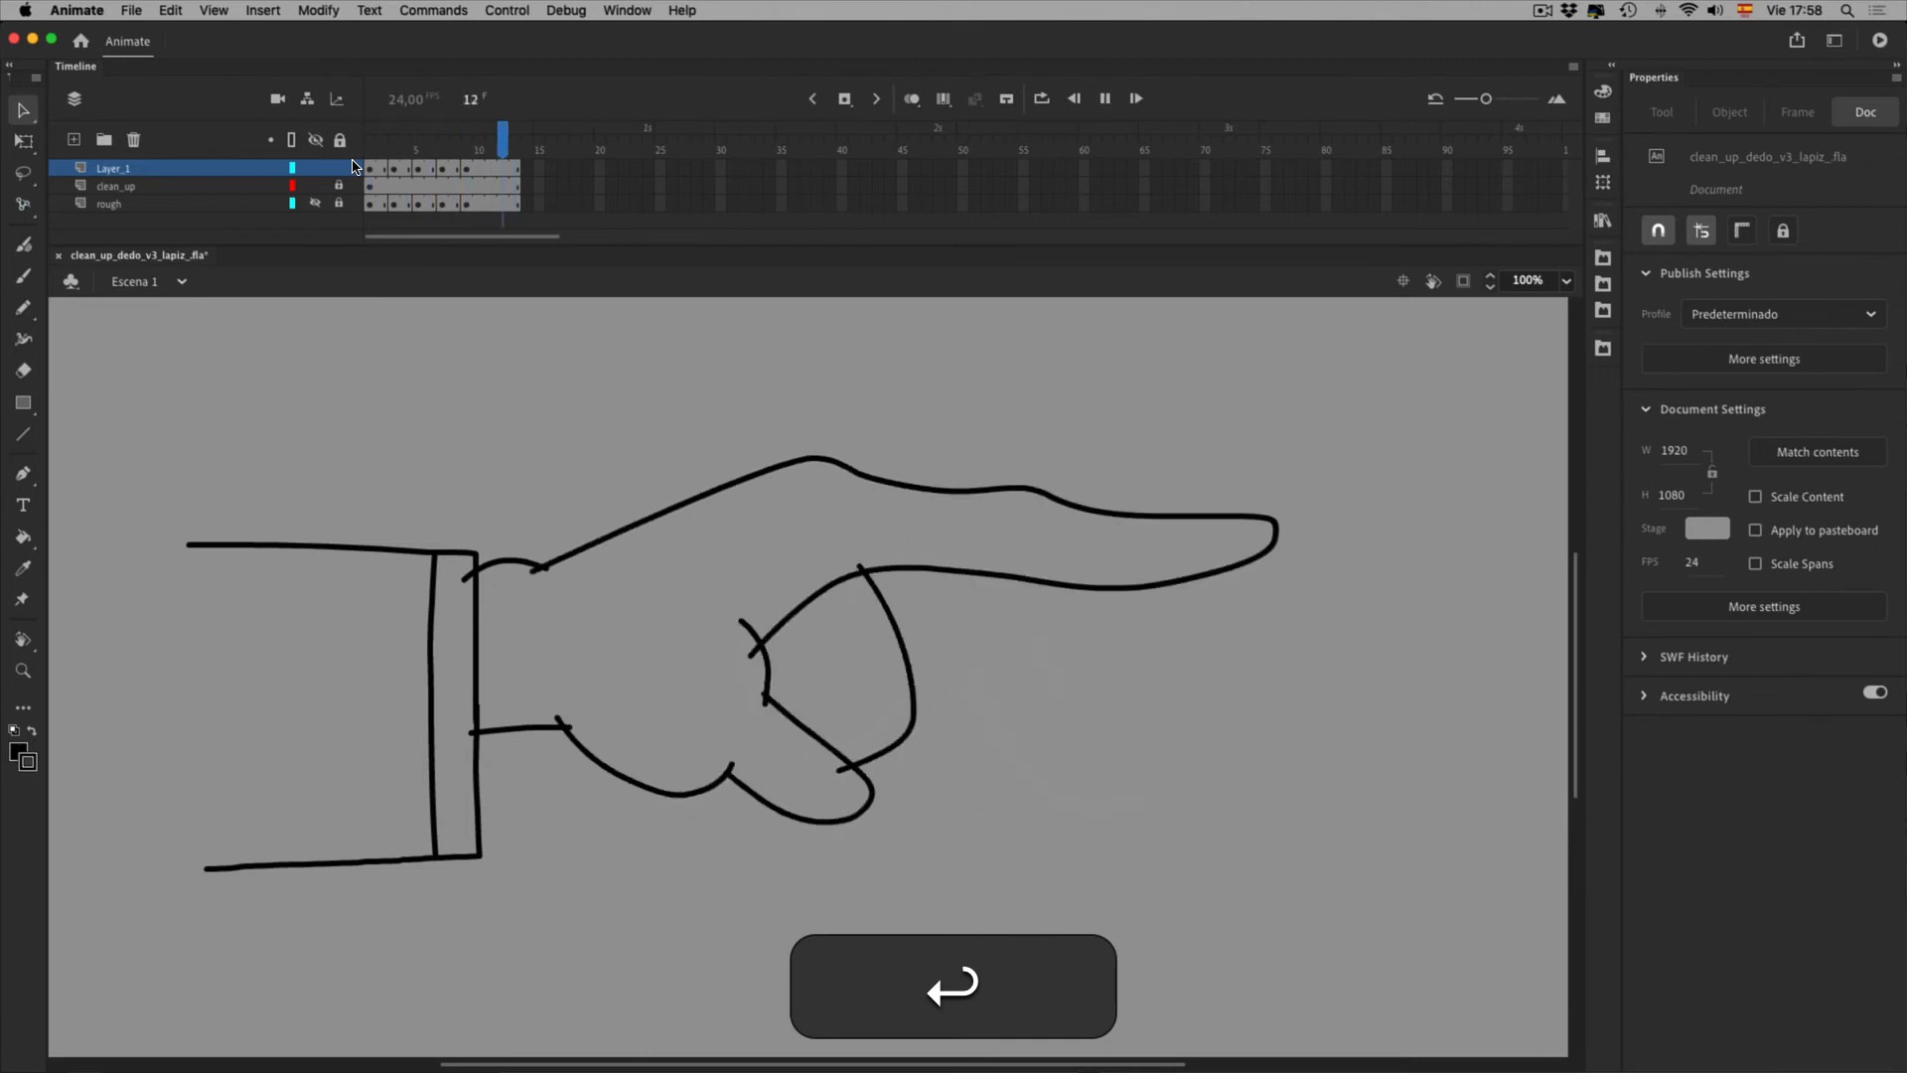
click(371, 149)
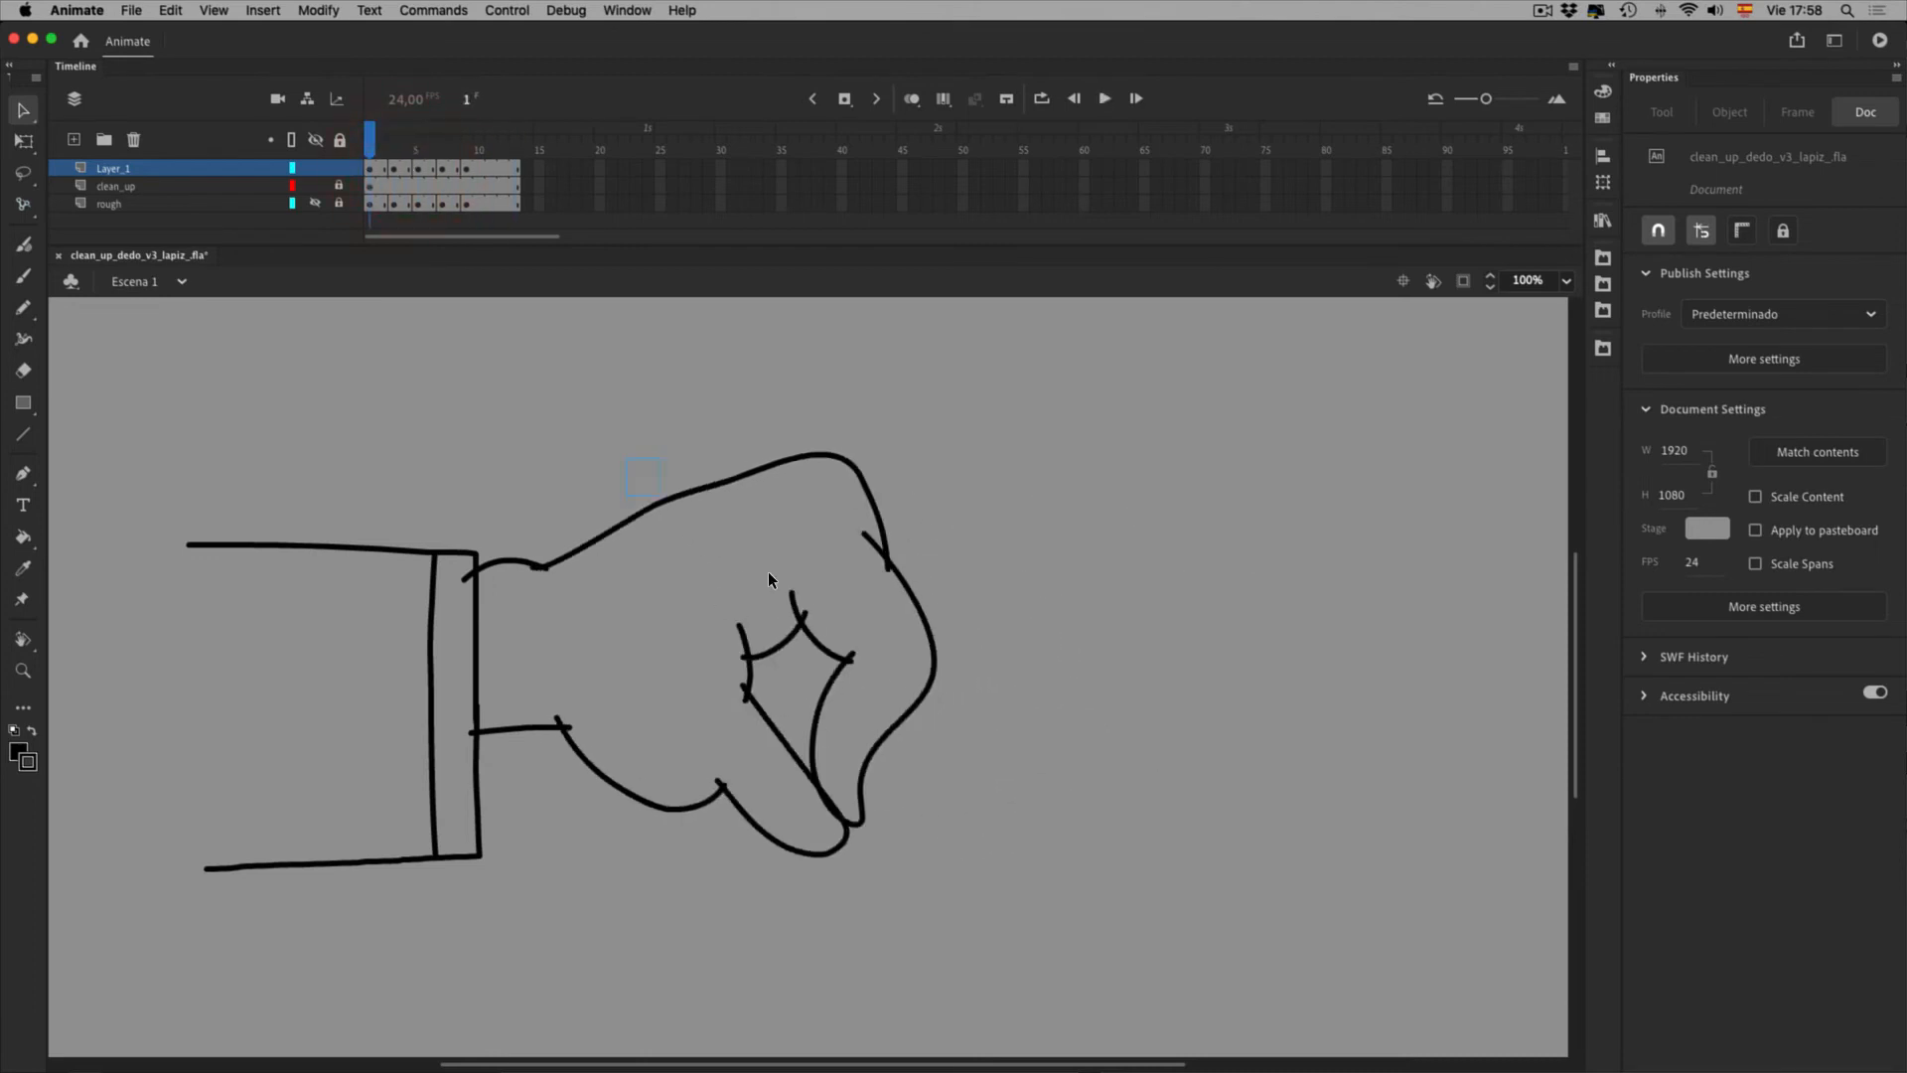
Select all of the fist's strokes and try Free Transform, checking its transform modes
drag(767, 572, 862, 586)
drag(891, 468, 1019, 611)
drag(950, 826, 912, 657)
drag(713, 964, 908, 661)
drag(560, 868, 687, 706)
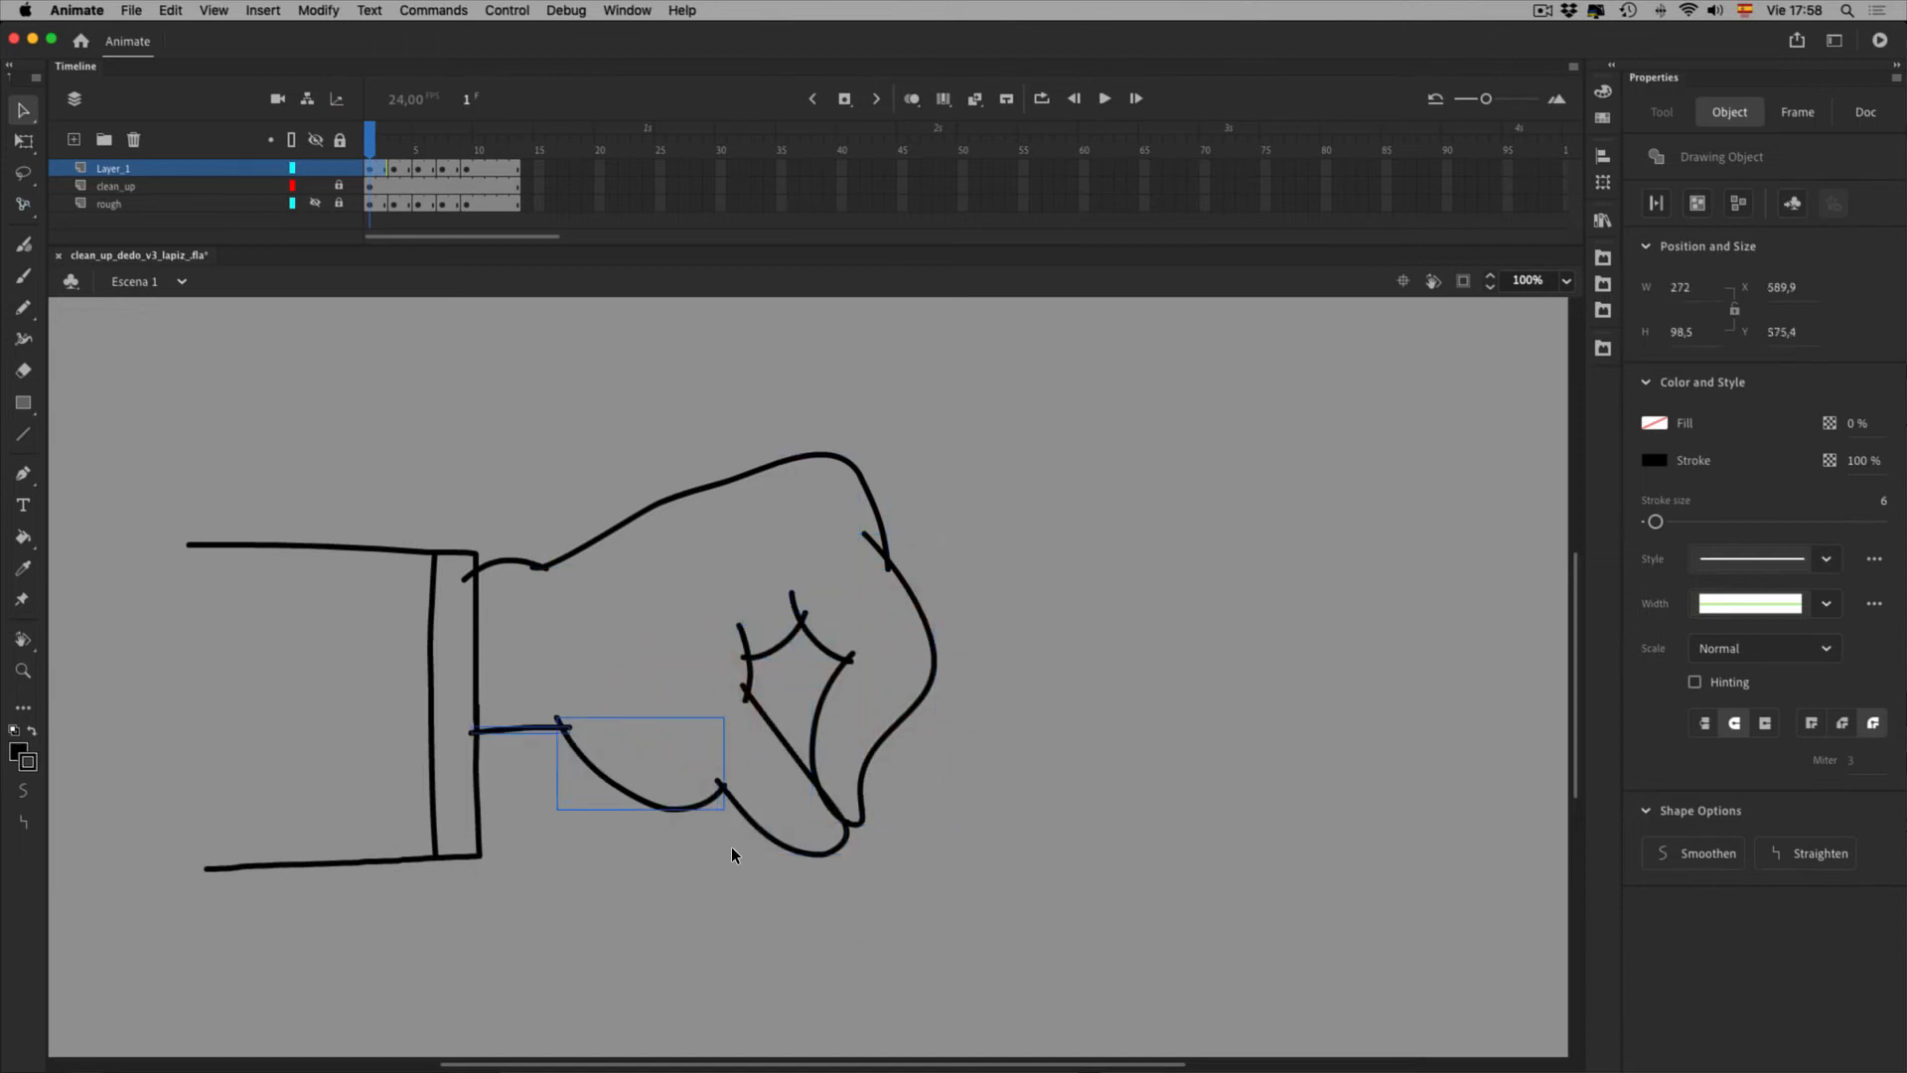
key(q)
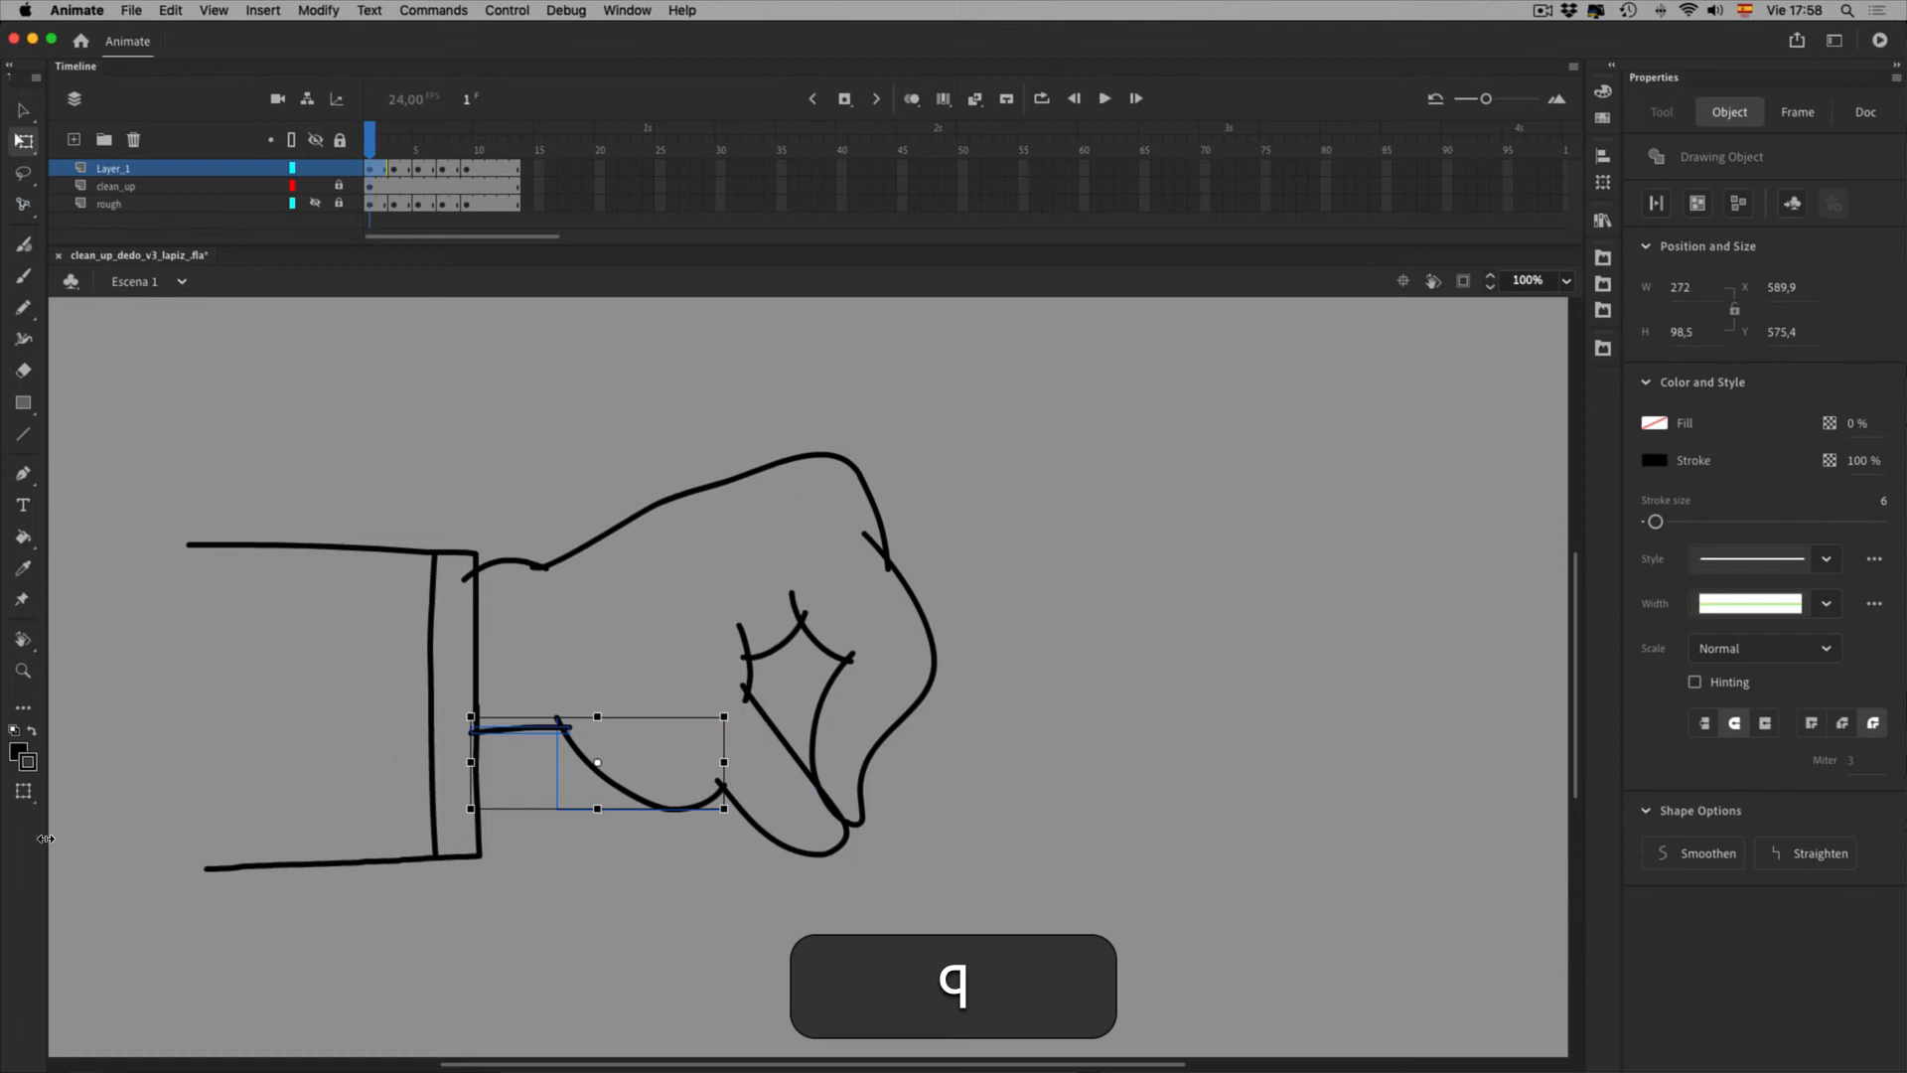
drag(22, 790, 93, 846)
click(93, 846)
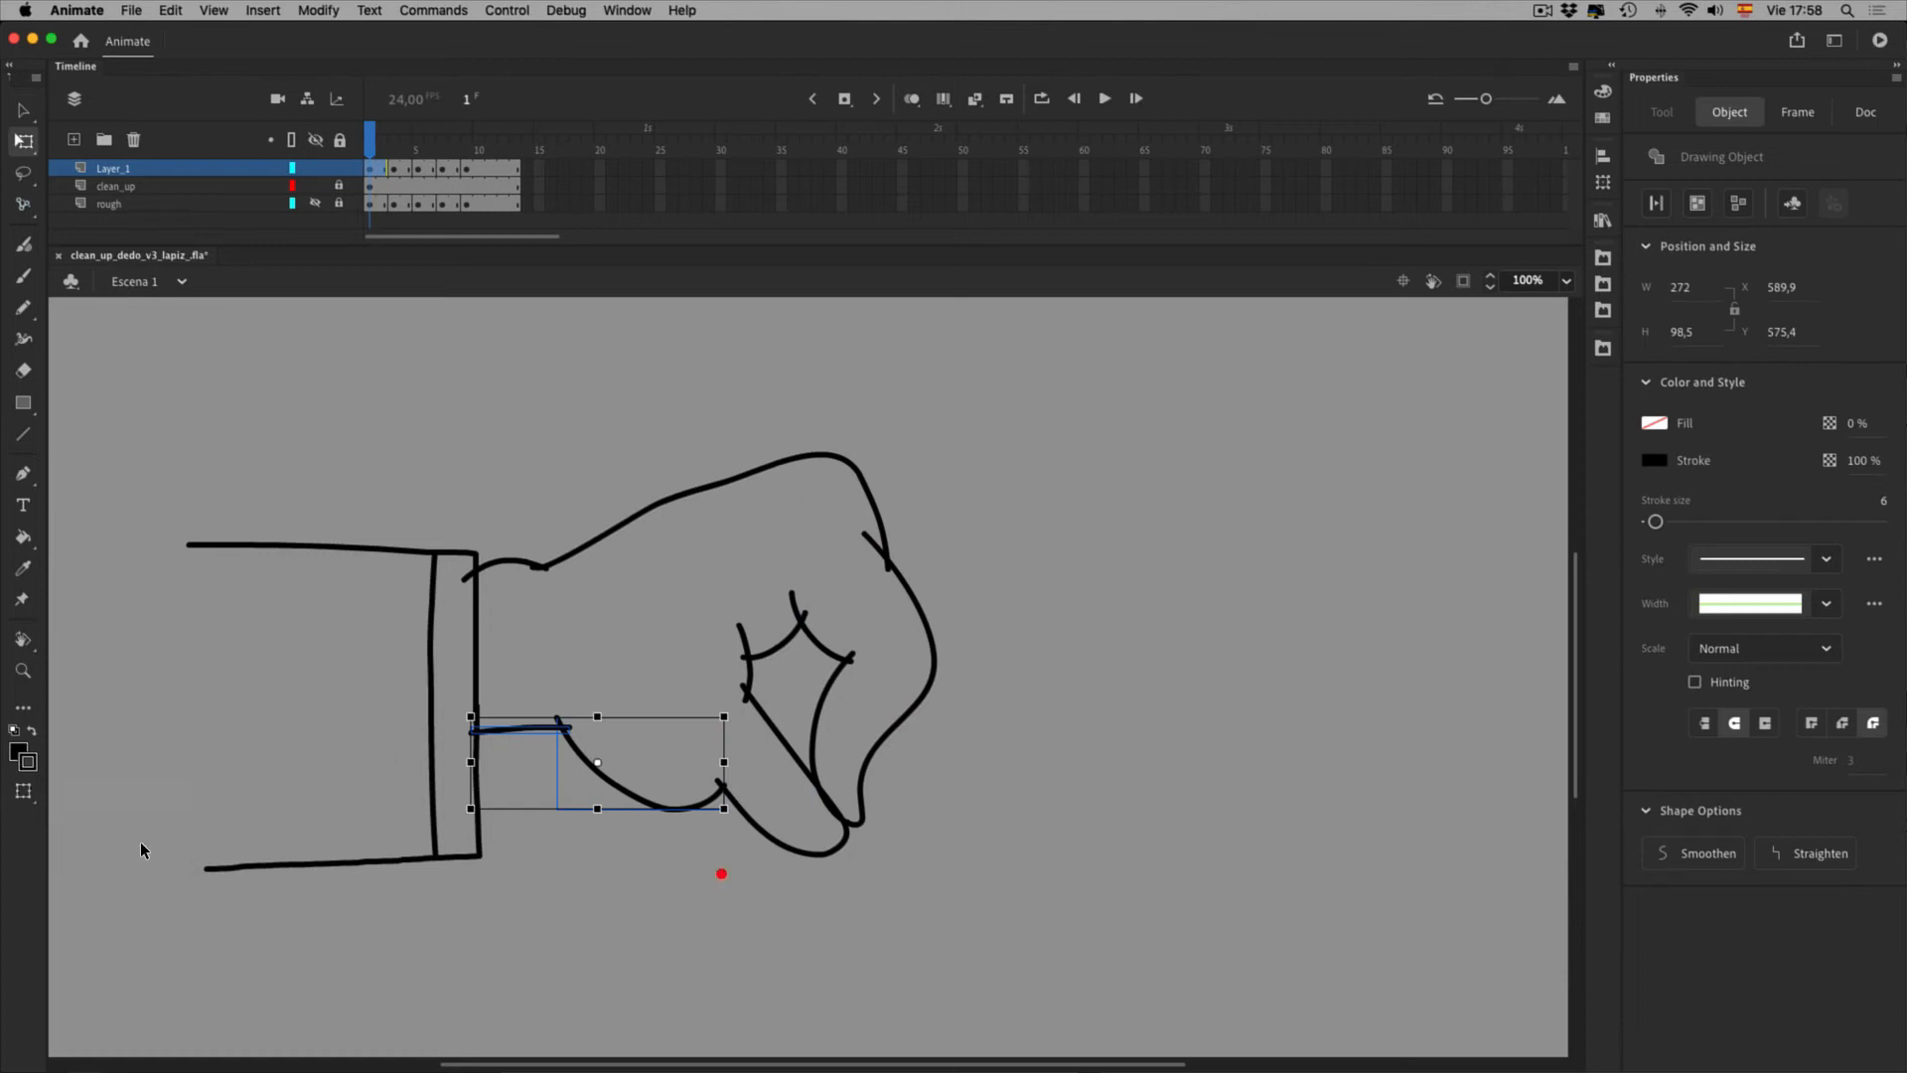
Isolate the palm curve, then undo the accidental edit to the small curve under the fist
click(732, 924)
double_click(733, 861)
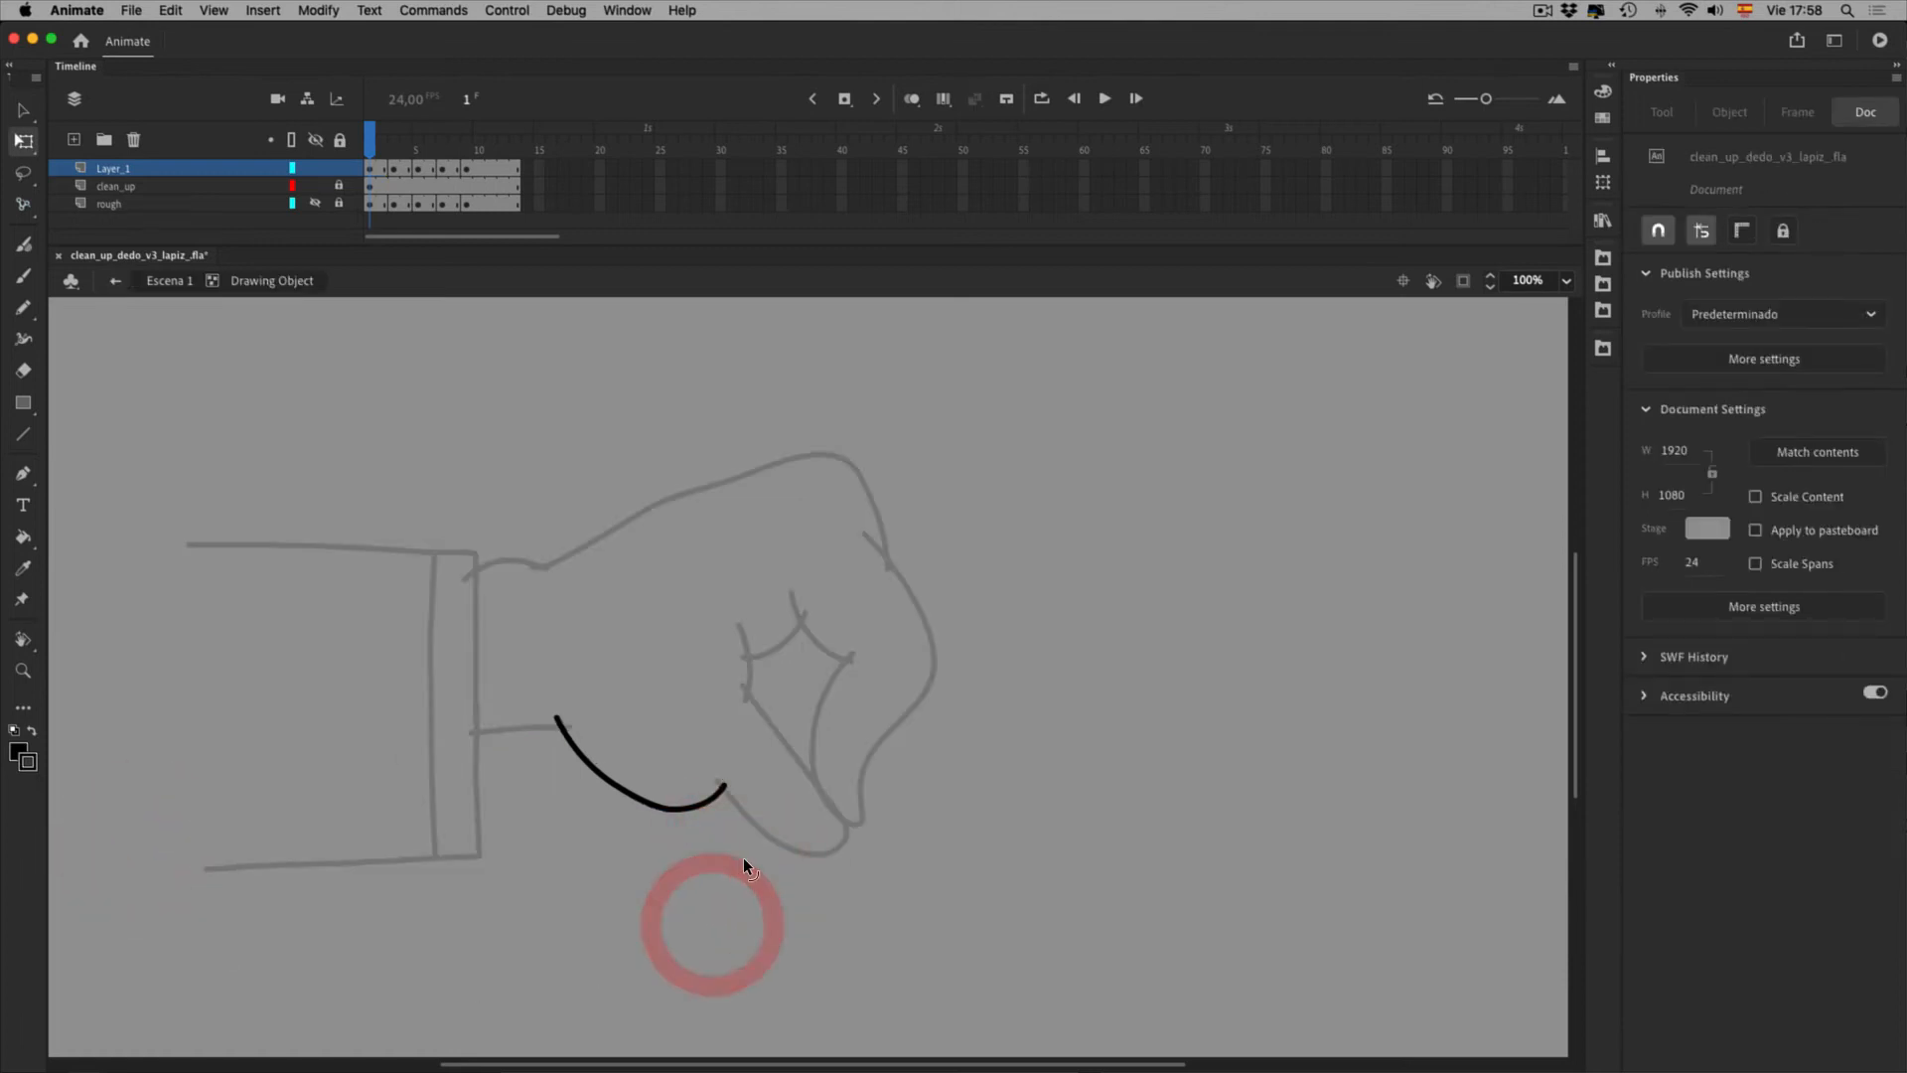
double_click(723, 894)
click(792, 810)
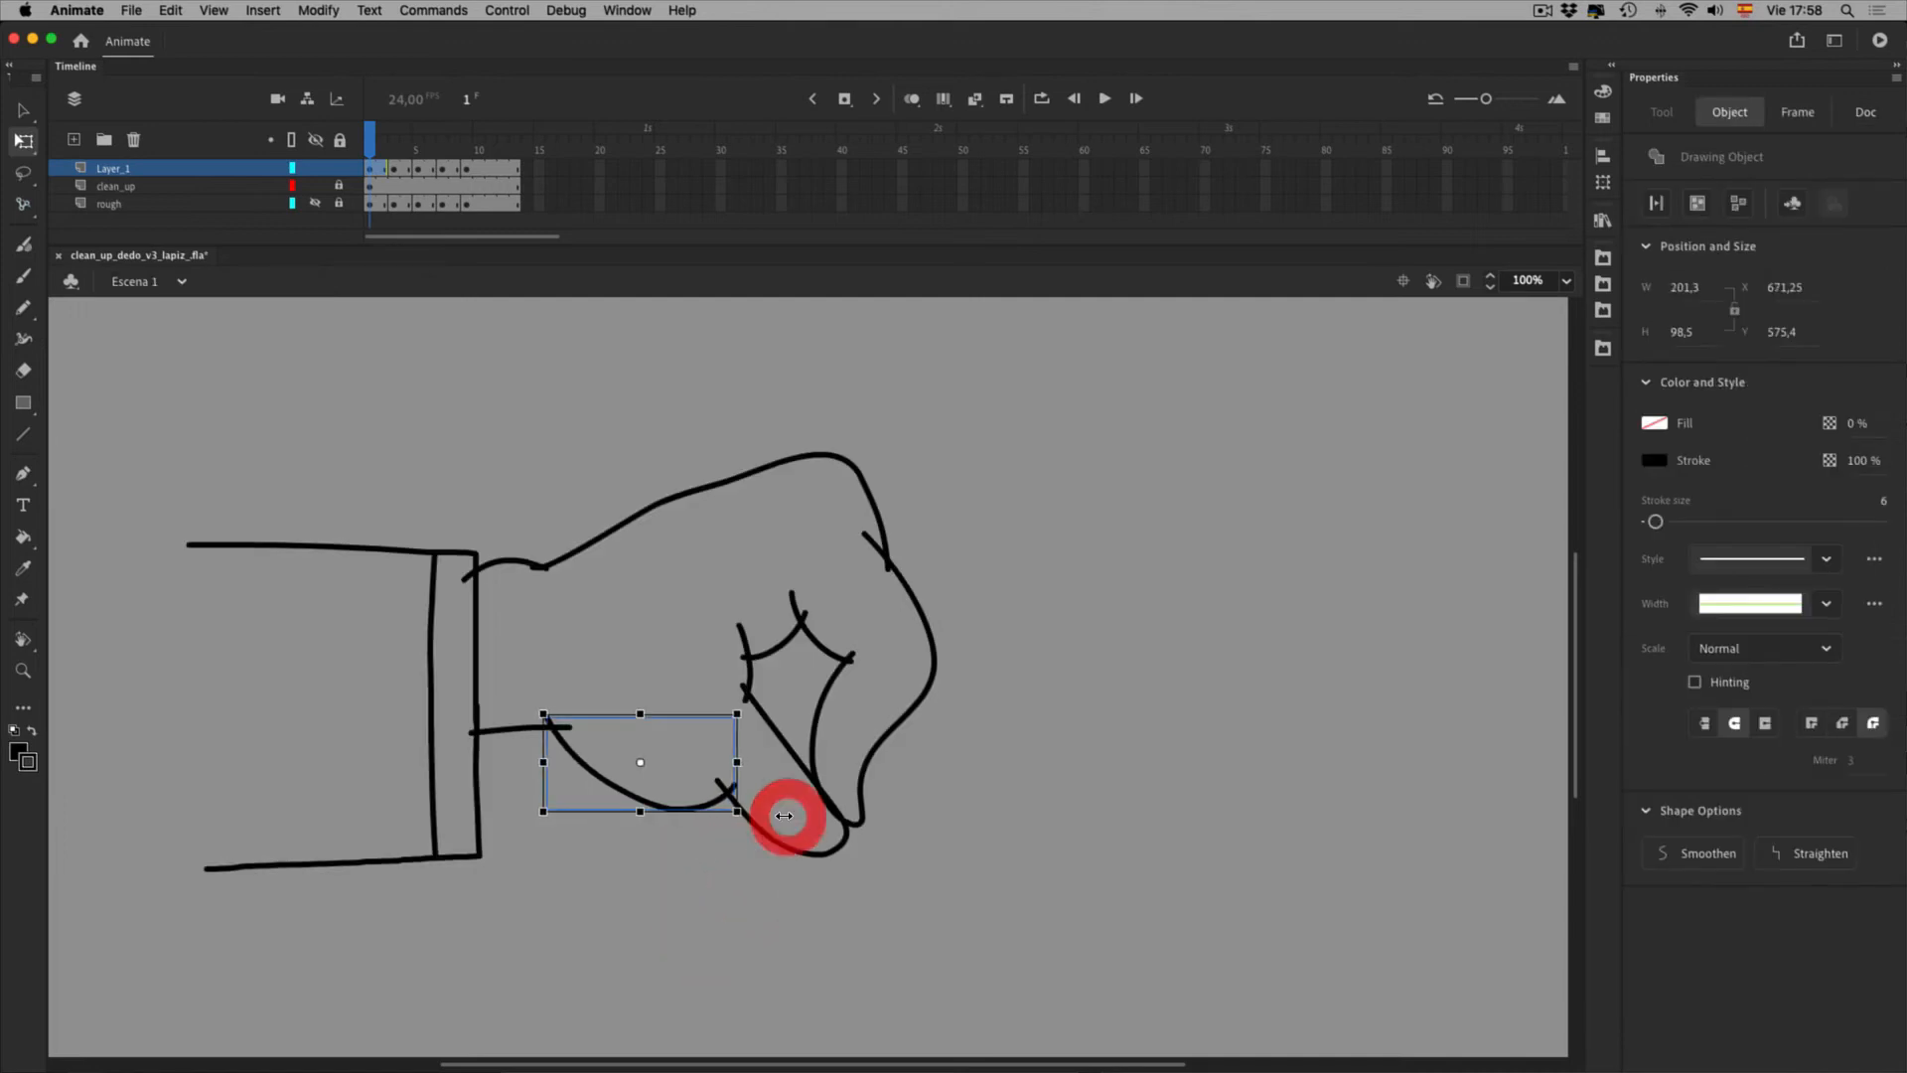
key(super+z)
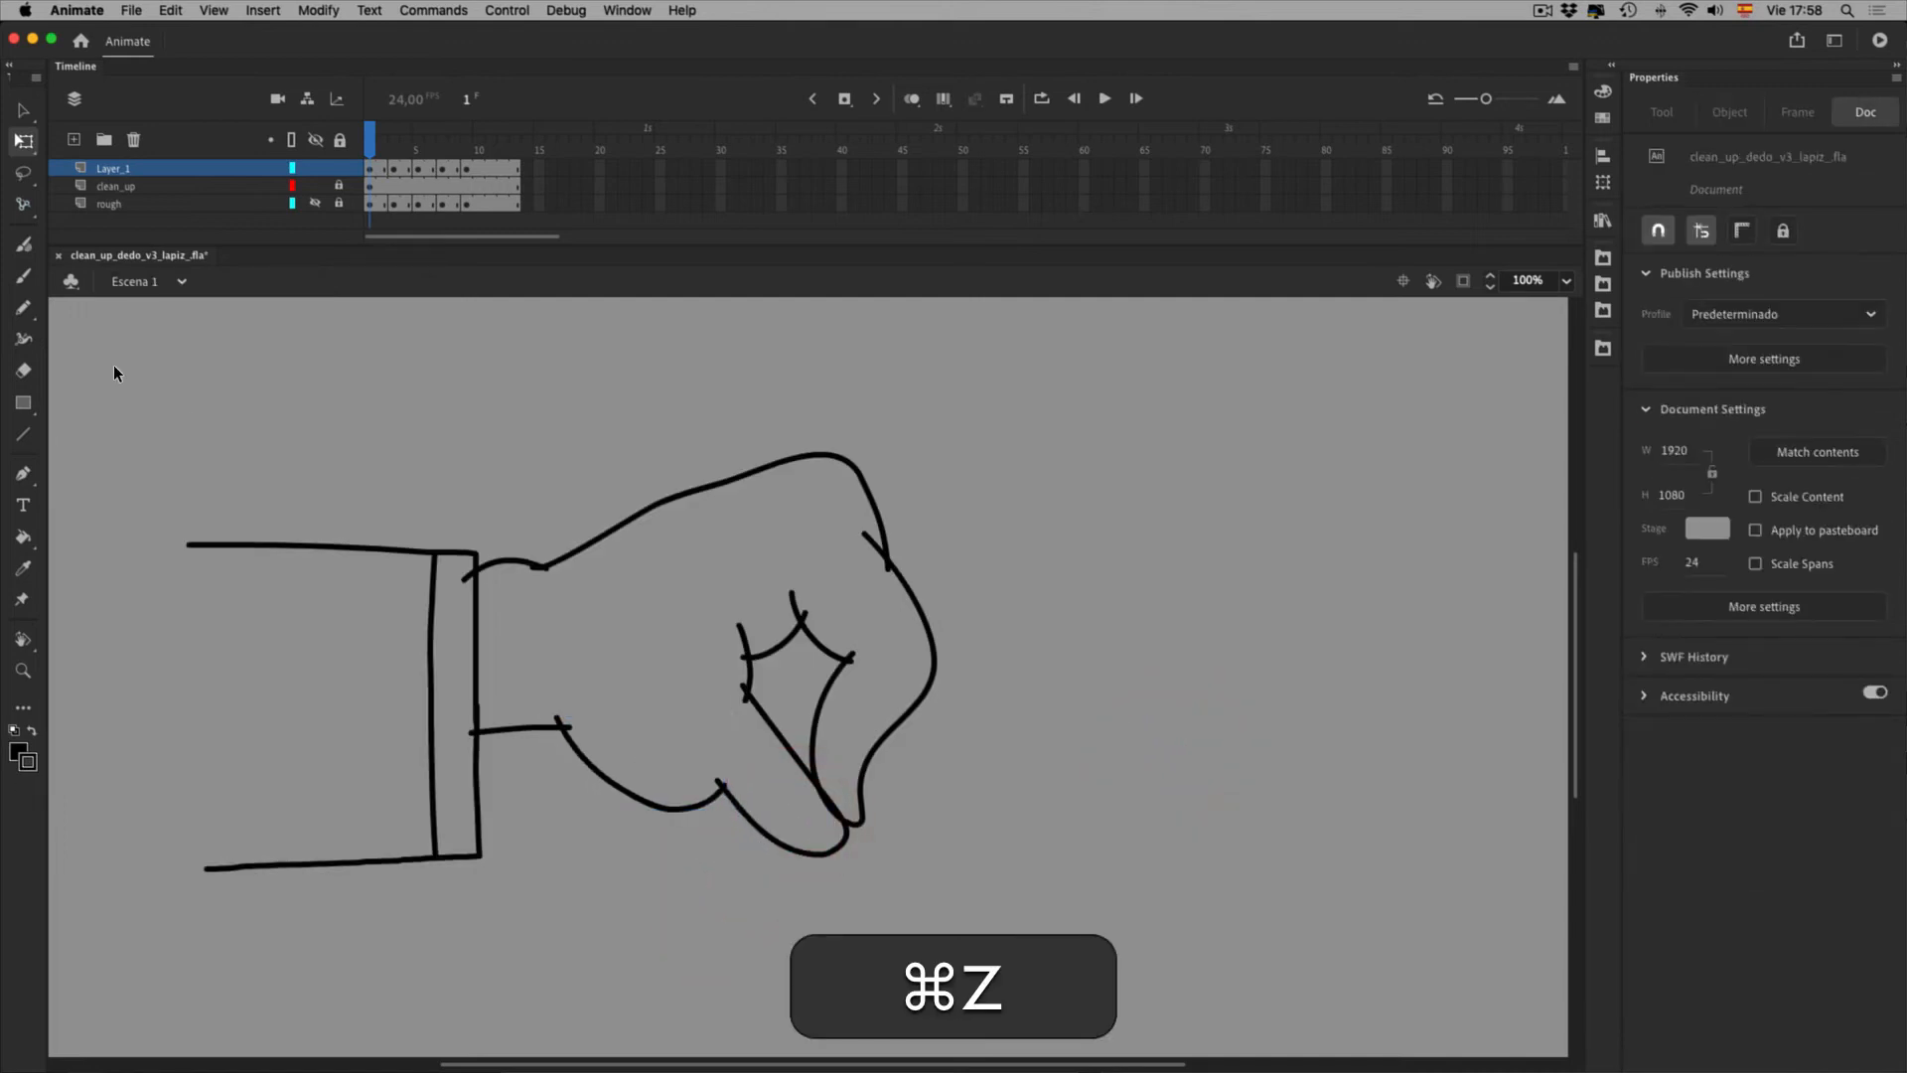
click(23, 307)
Draw a curved pencil test line right of the fist, stretch it wider and taller, then delete it
drag(1210, 457, 1127, 696)
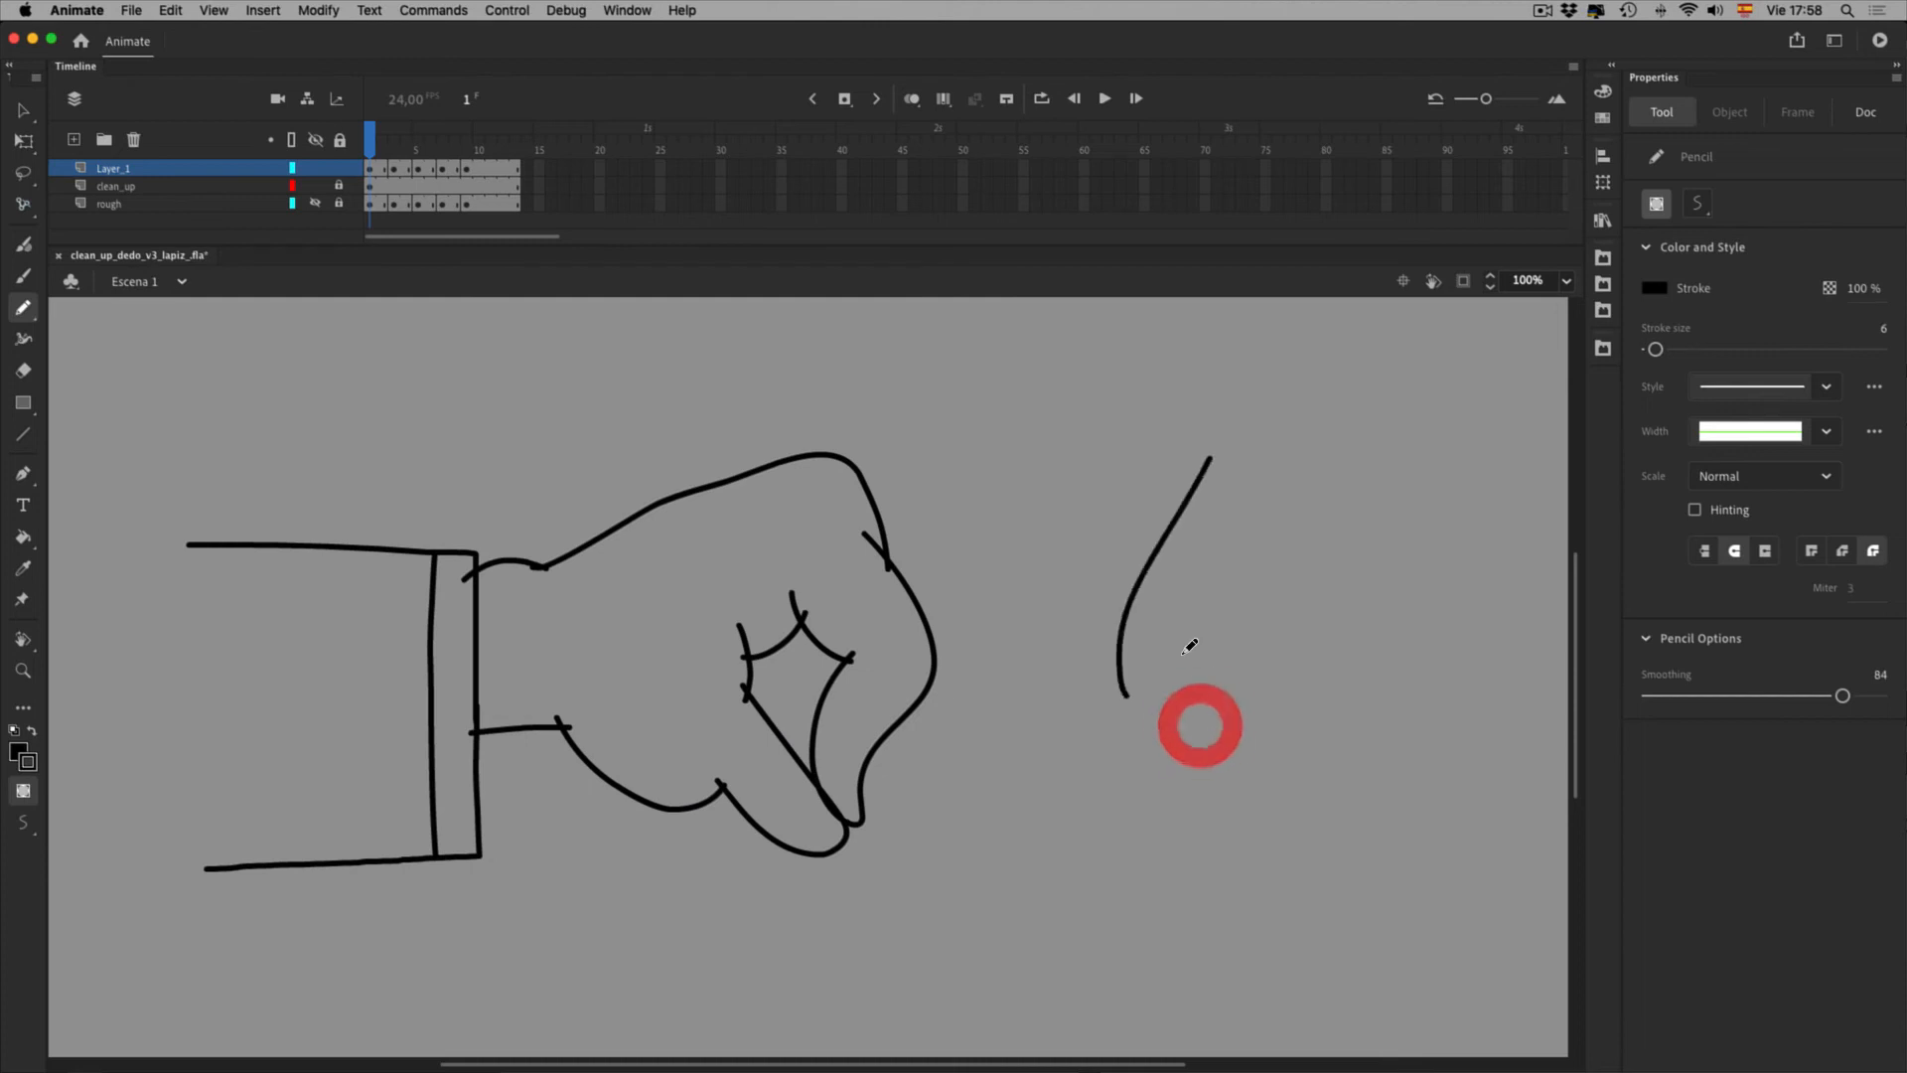
click(23, 110)
drag(1144, 502, 1418, 884)
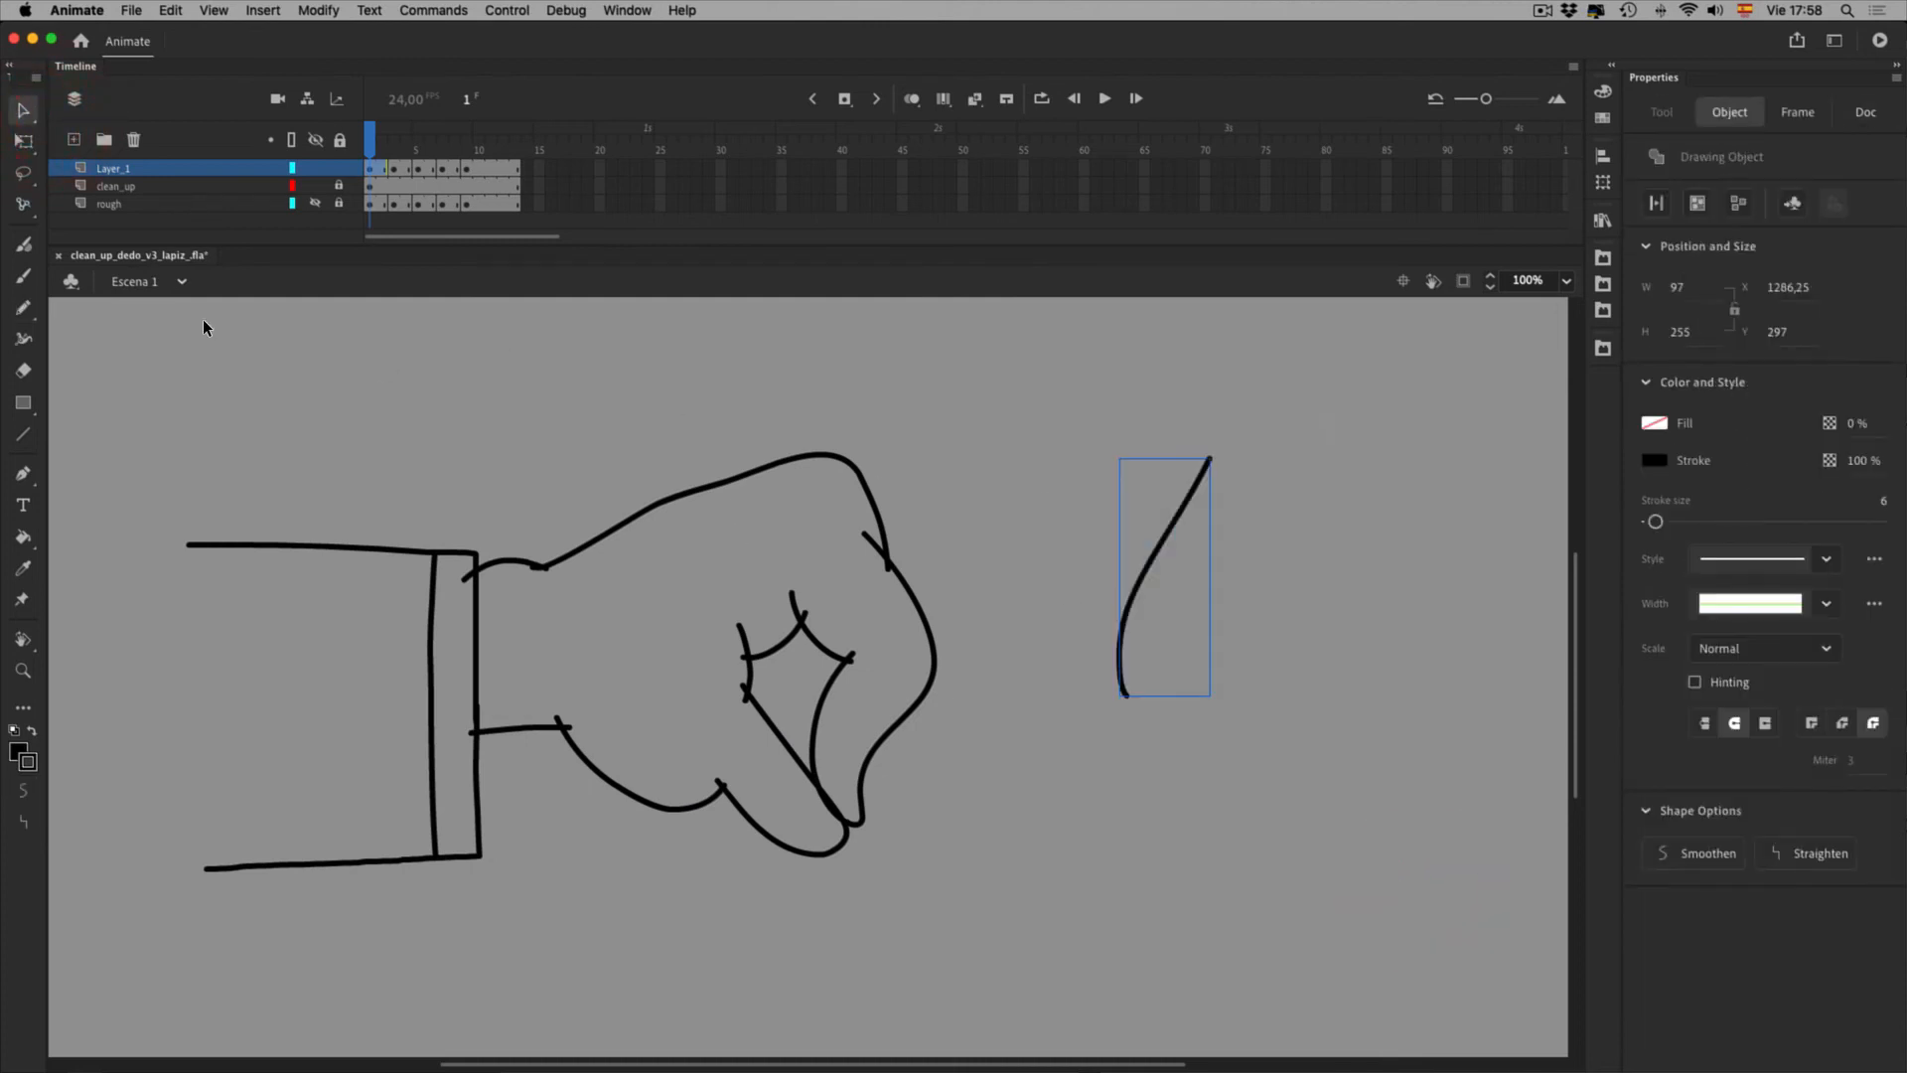
click(22, 141)
mouse_move(1294, 618)
mouse_down()
mouse_move(1335, 601)
mouse_move(1349, 652)
mouse_up()
drag(1242, 728, 1246, 759)
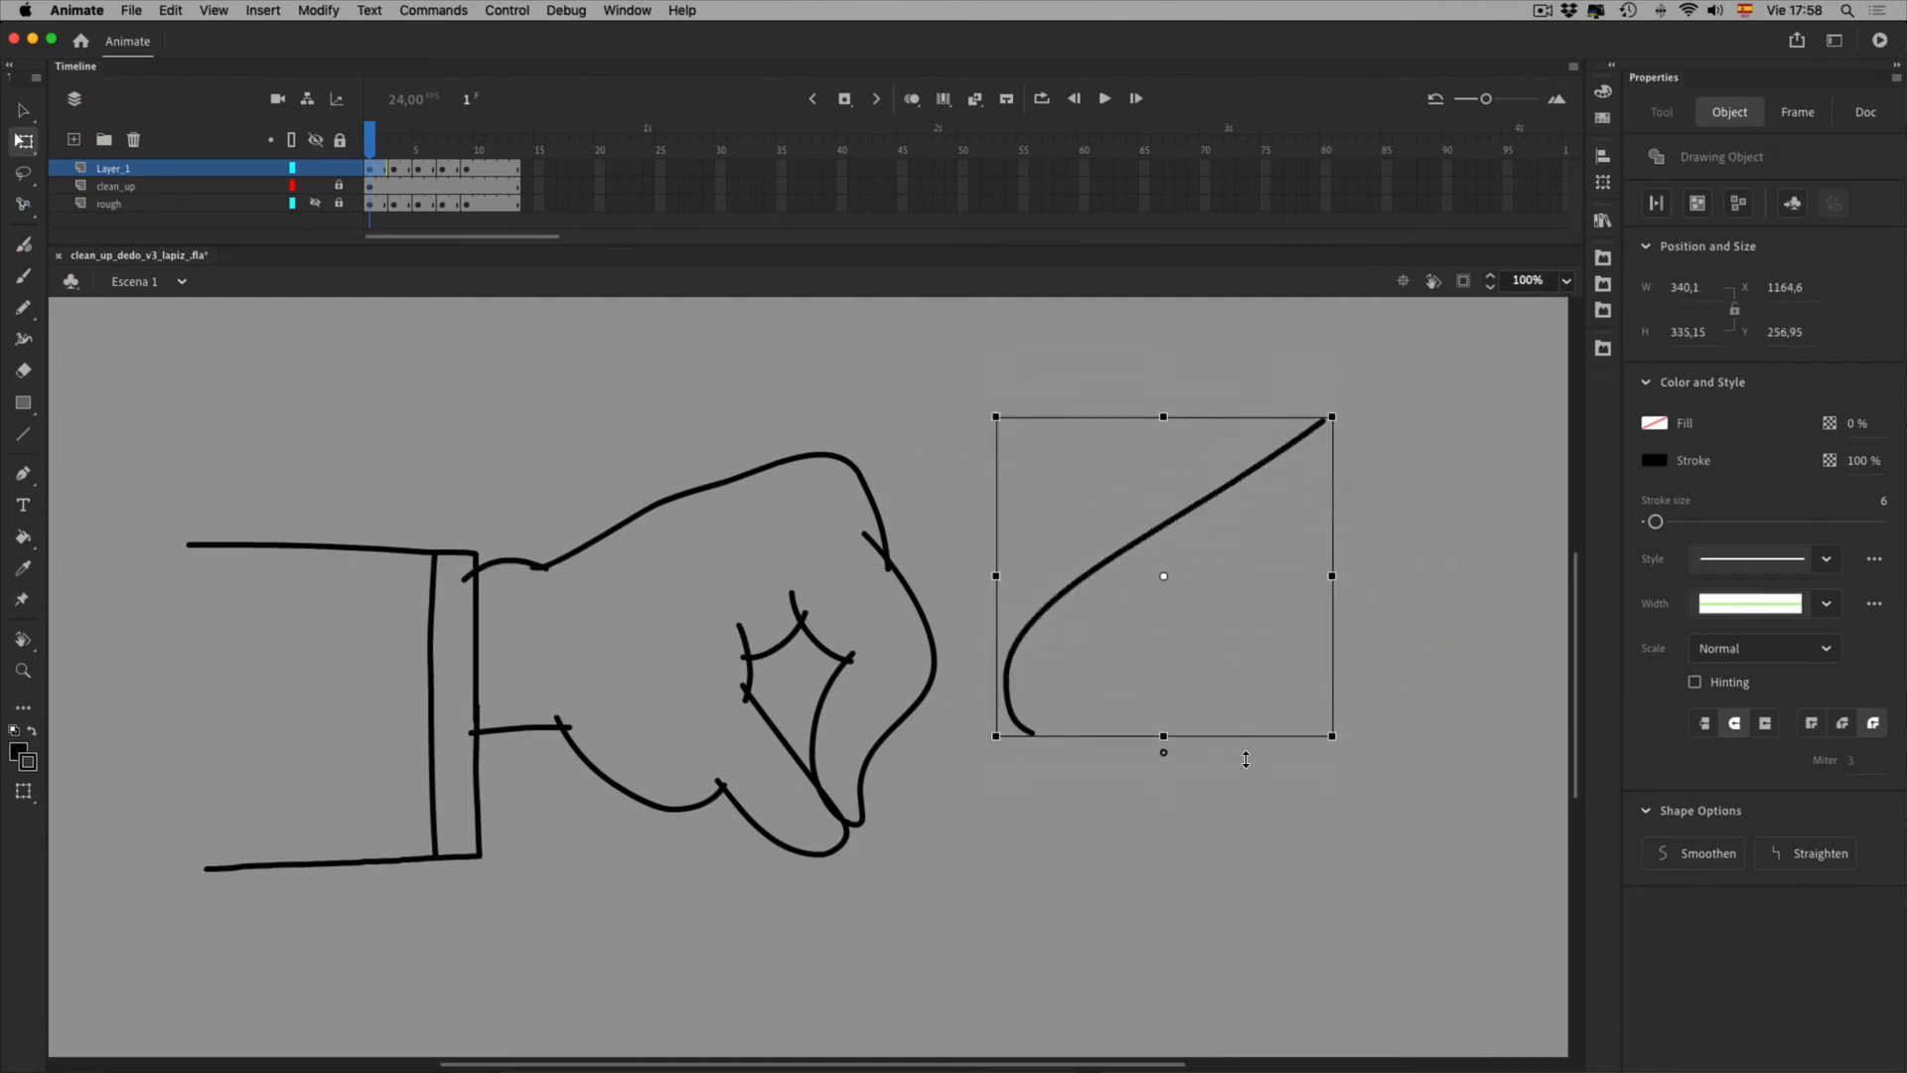
key(Delete)
Paint an S-shaped Classic Brush test stroke, scale it wider, narrower and taller, then delete it
click(24, 278)
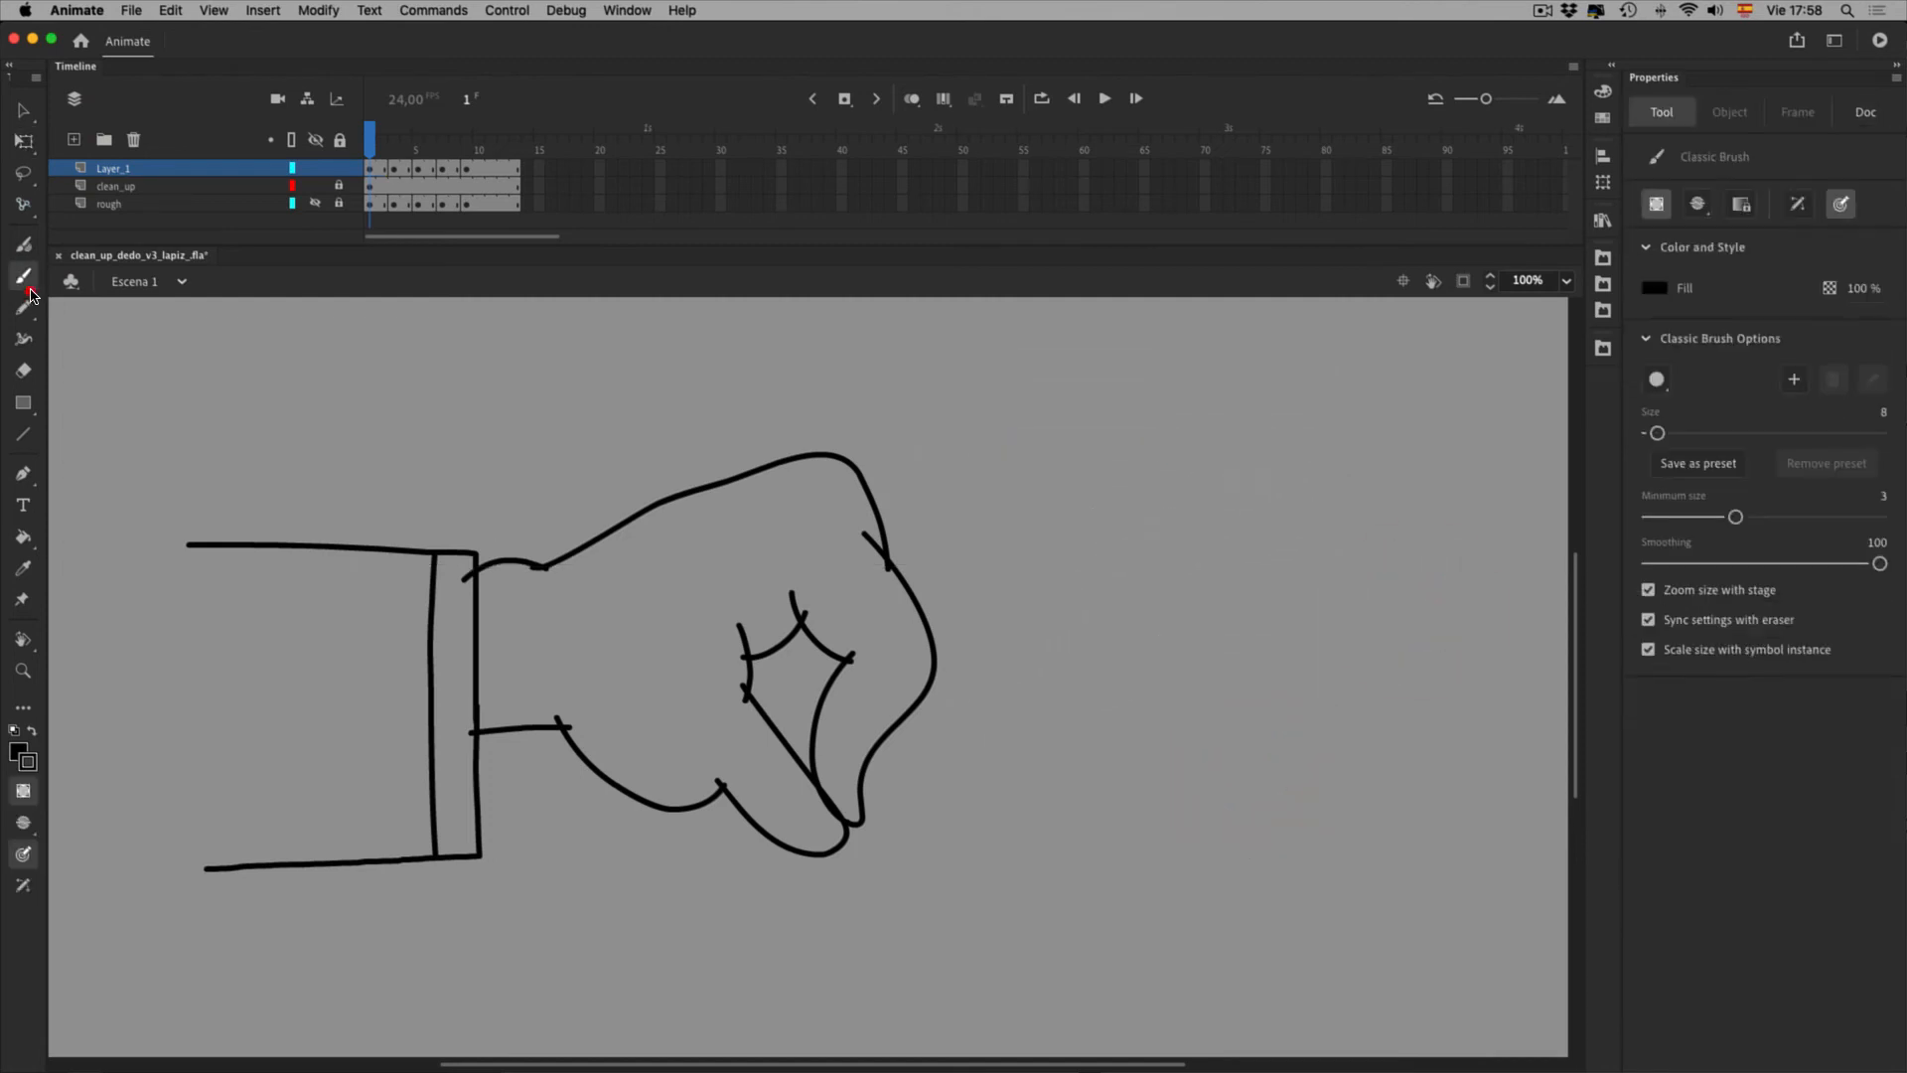
mouse_move(1217, 425)
mouse_down()
mouse_move(1117, 497)
mouse_move(1132, 662)
mouse_up()
key(v)
drag(1055, 349, 1437, 760)
click(22, 141)
drag(1296, 596, 1472, 576)
drag(1010, 580, 1150, 581)
mouse_move(1249, 709)
mouse_down()
mouse_move(1255, 855)
mouse_move(1247, 771)
mouse_move(1221, 1043)
mouse_move(1216, 584)
mouse_move(1226, 604)
mouse_up()
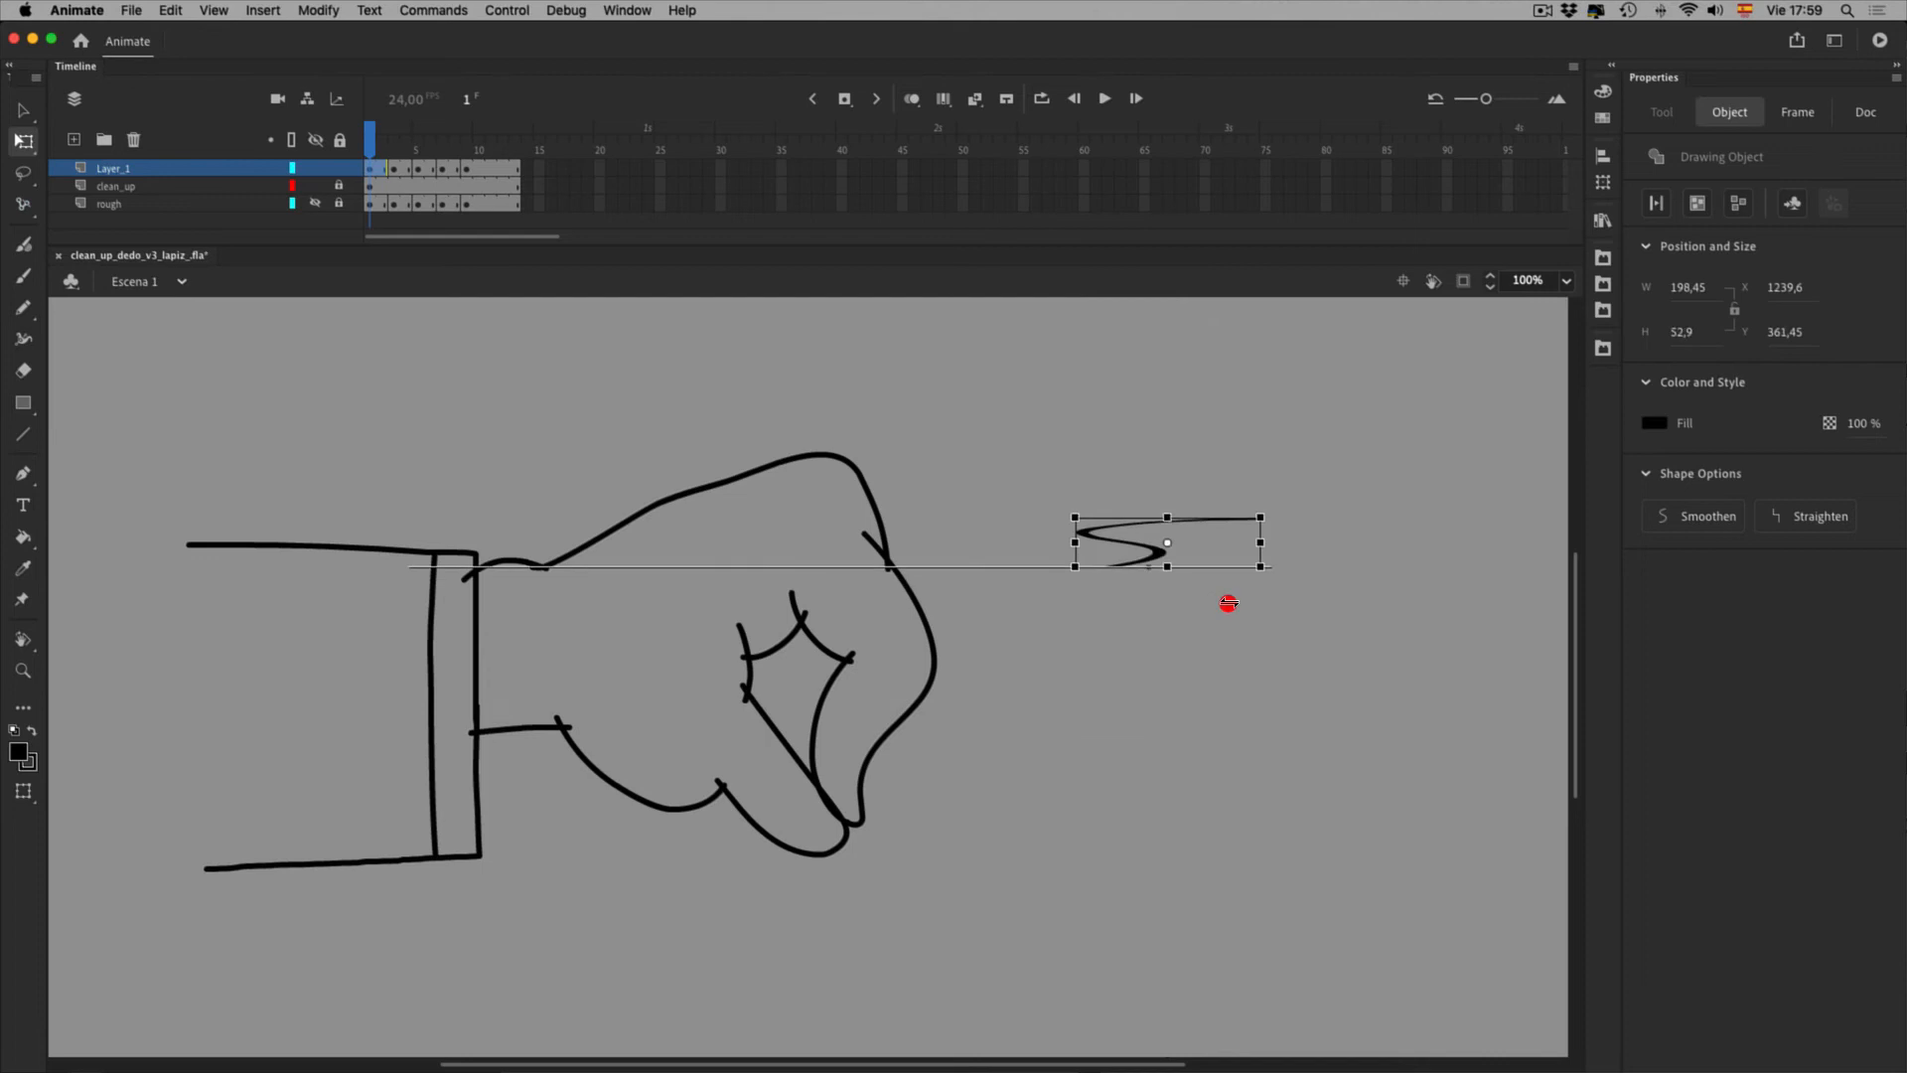
key(Delete)
click(24, 114)
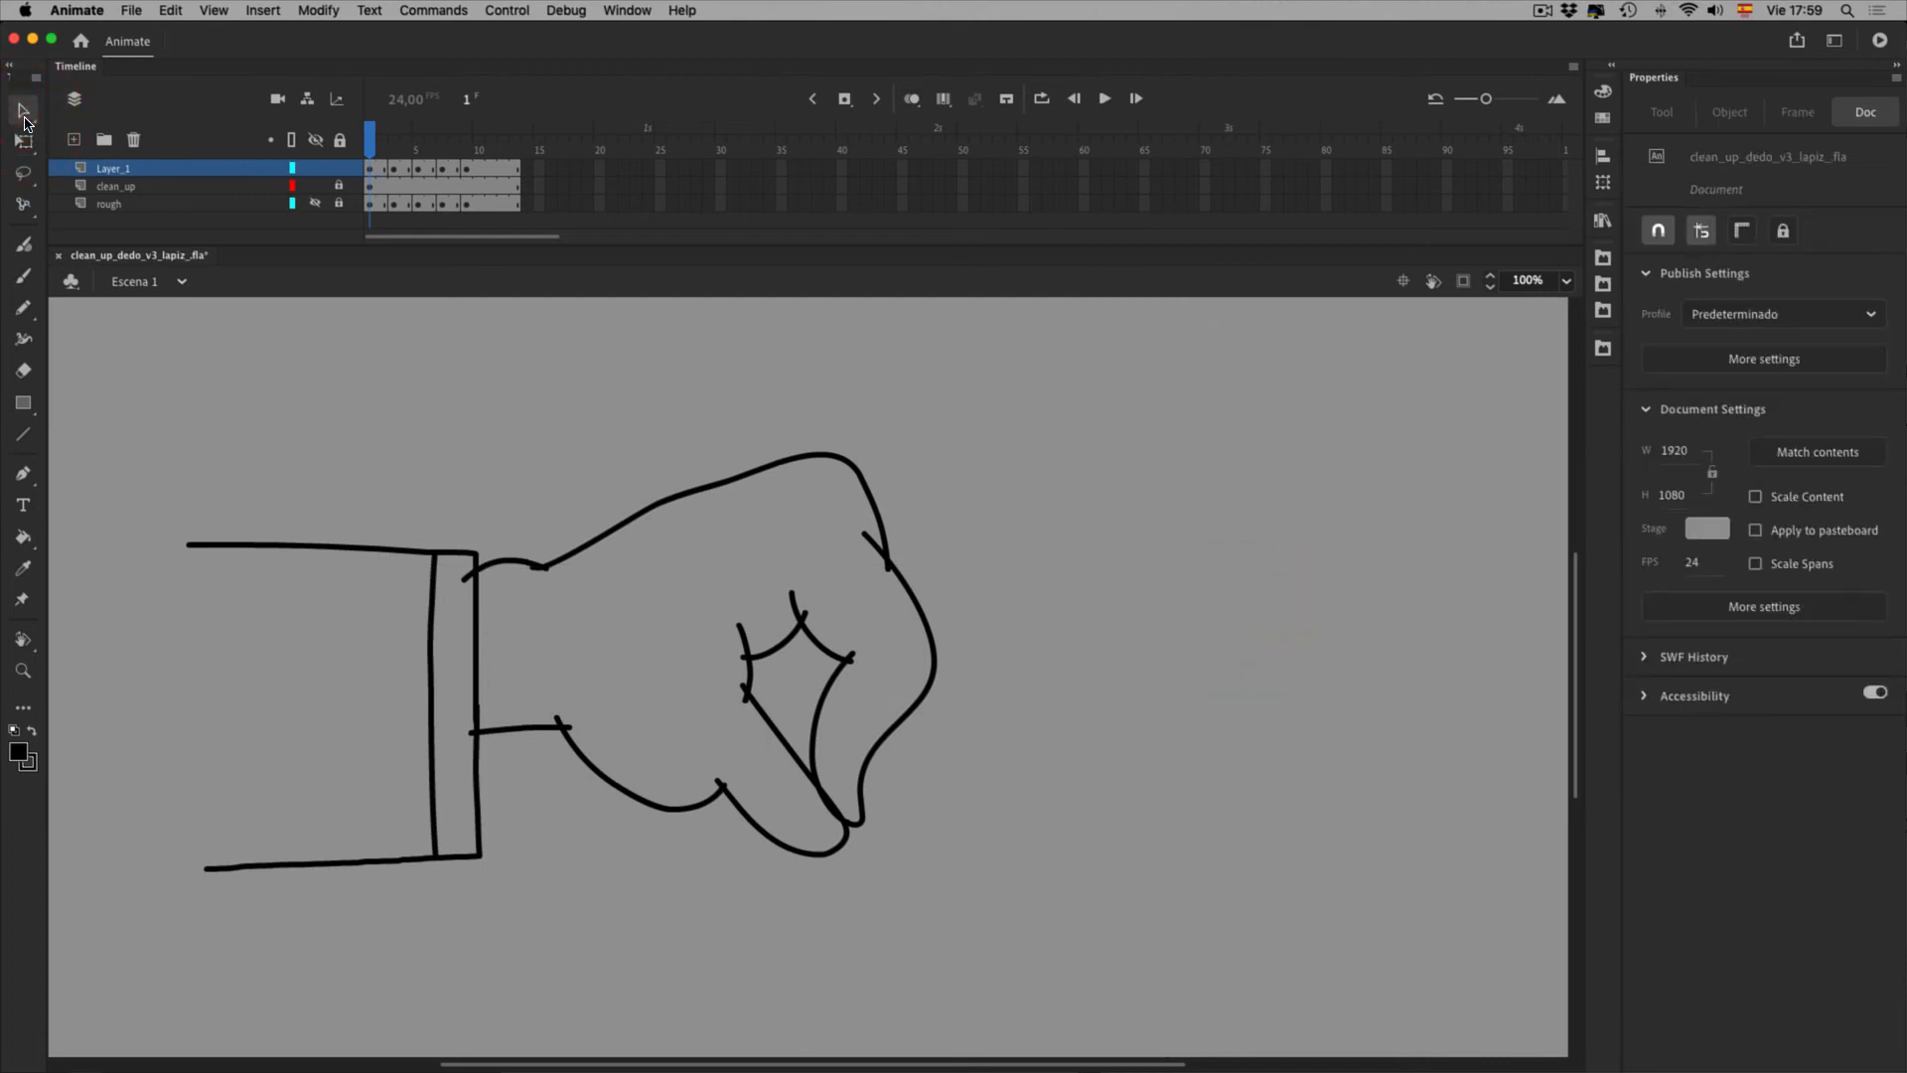
Play the fist-to-pointing-hand animation, return to frame 1, and toggle clean_up visibility
key(Return)
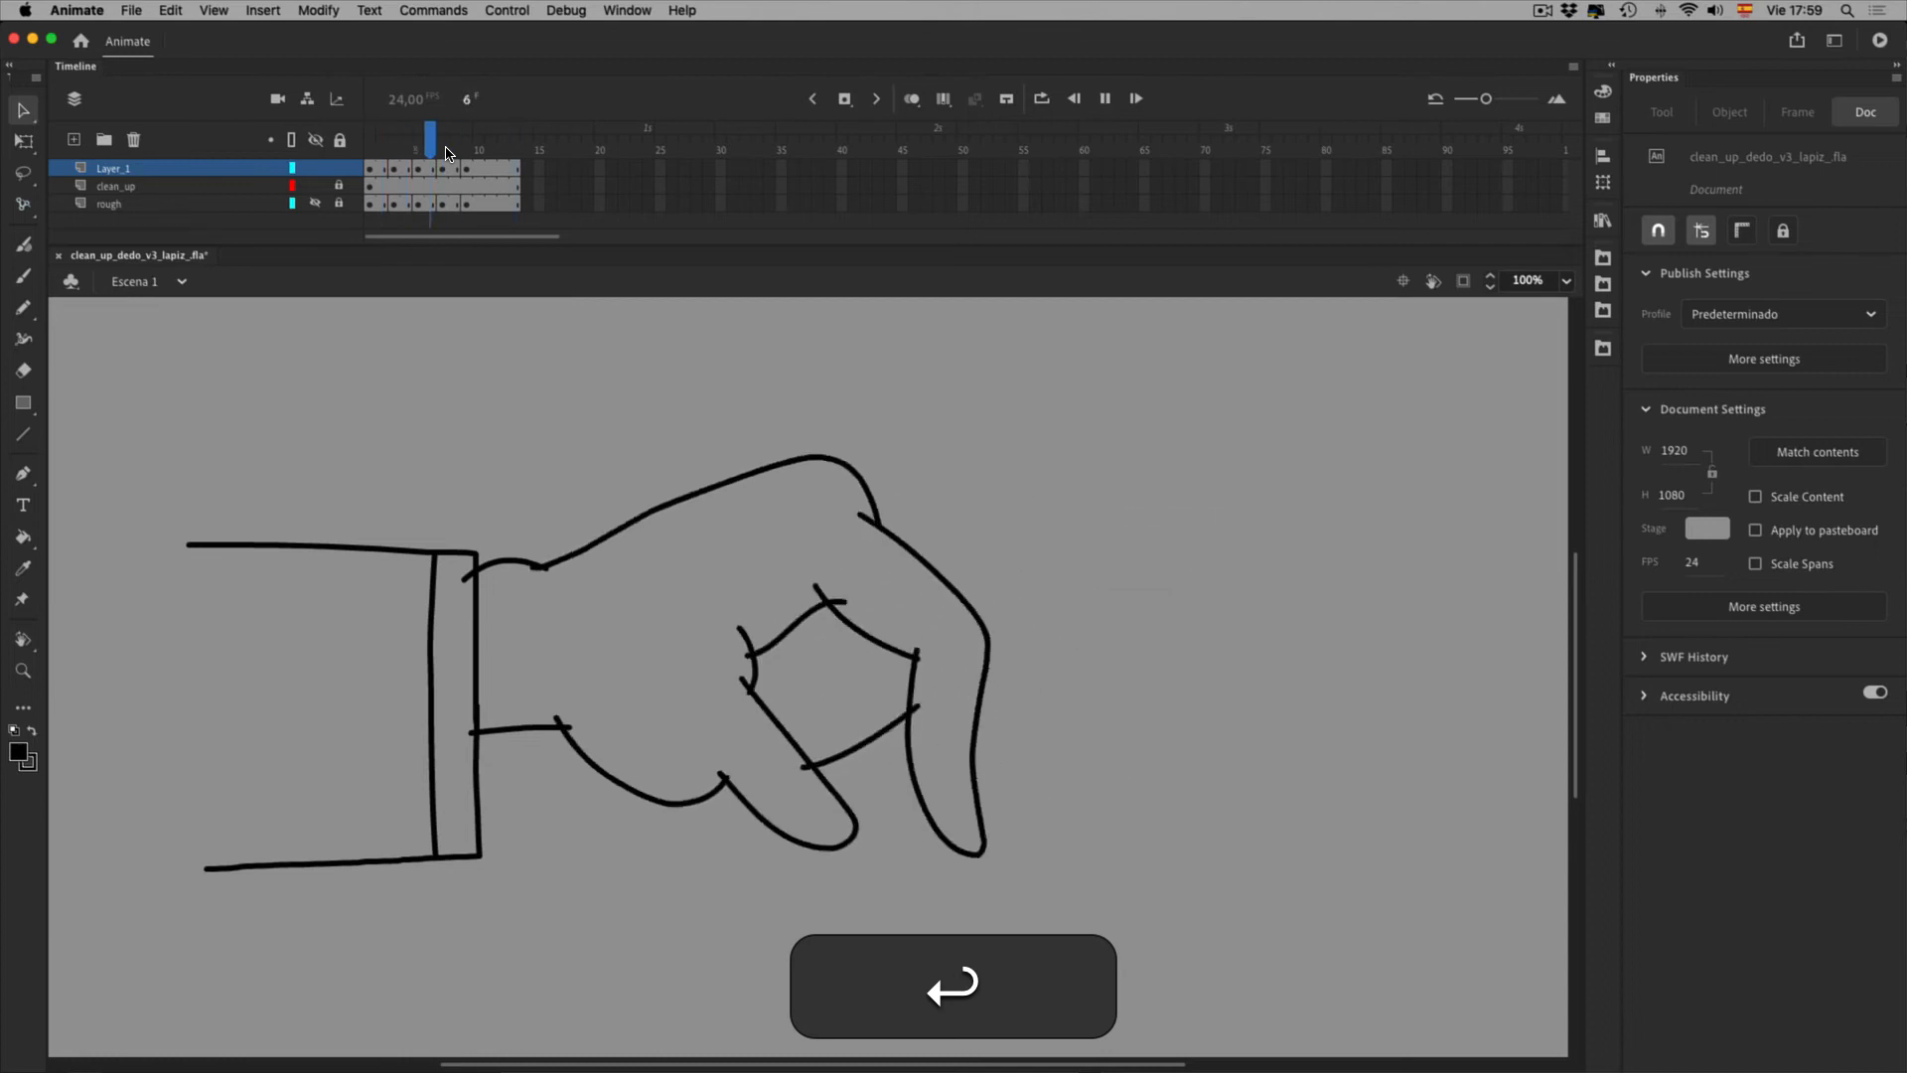
click(377, 155)
click(378, 163)
click(314, 186)
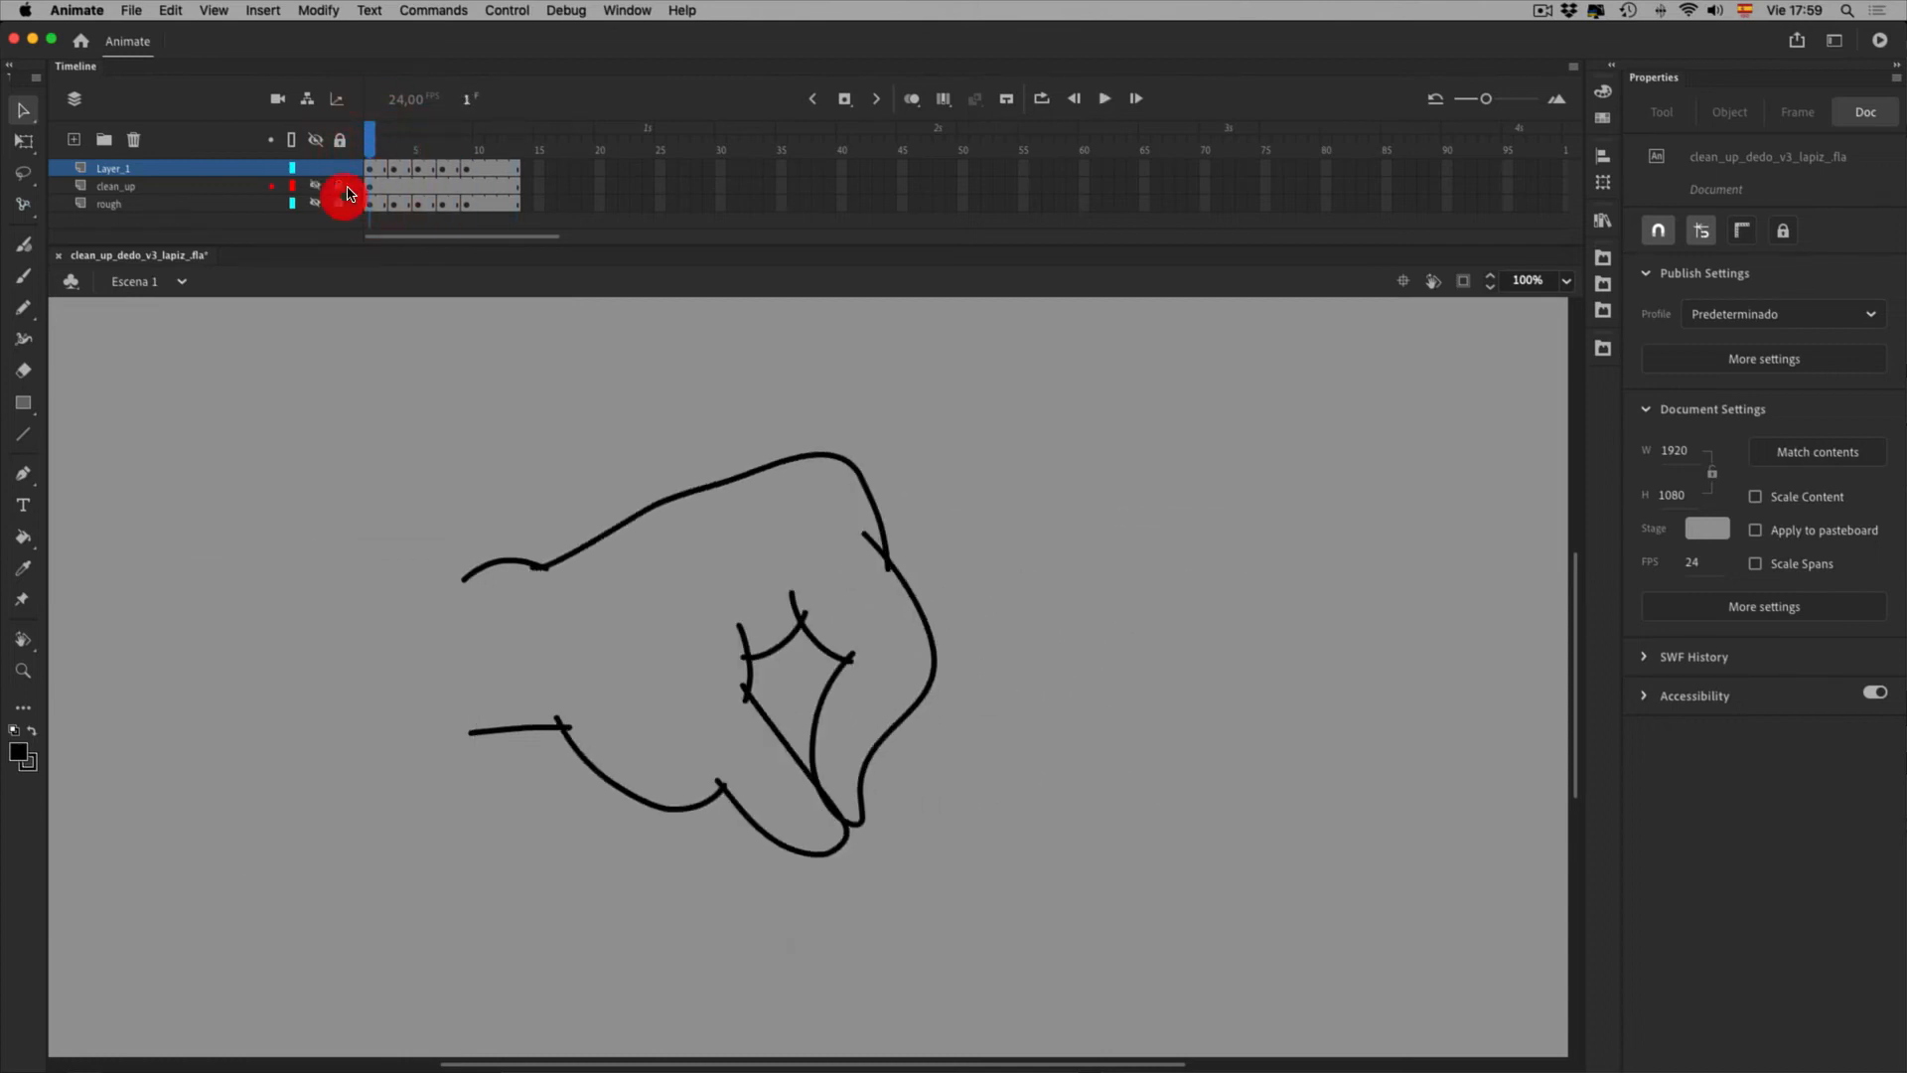
click(315, 186)
drag(427, 151, 369, 168)
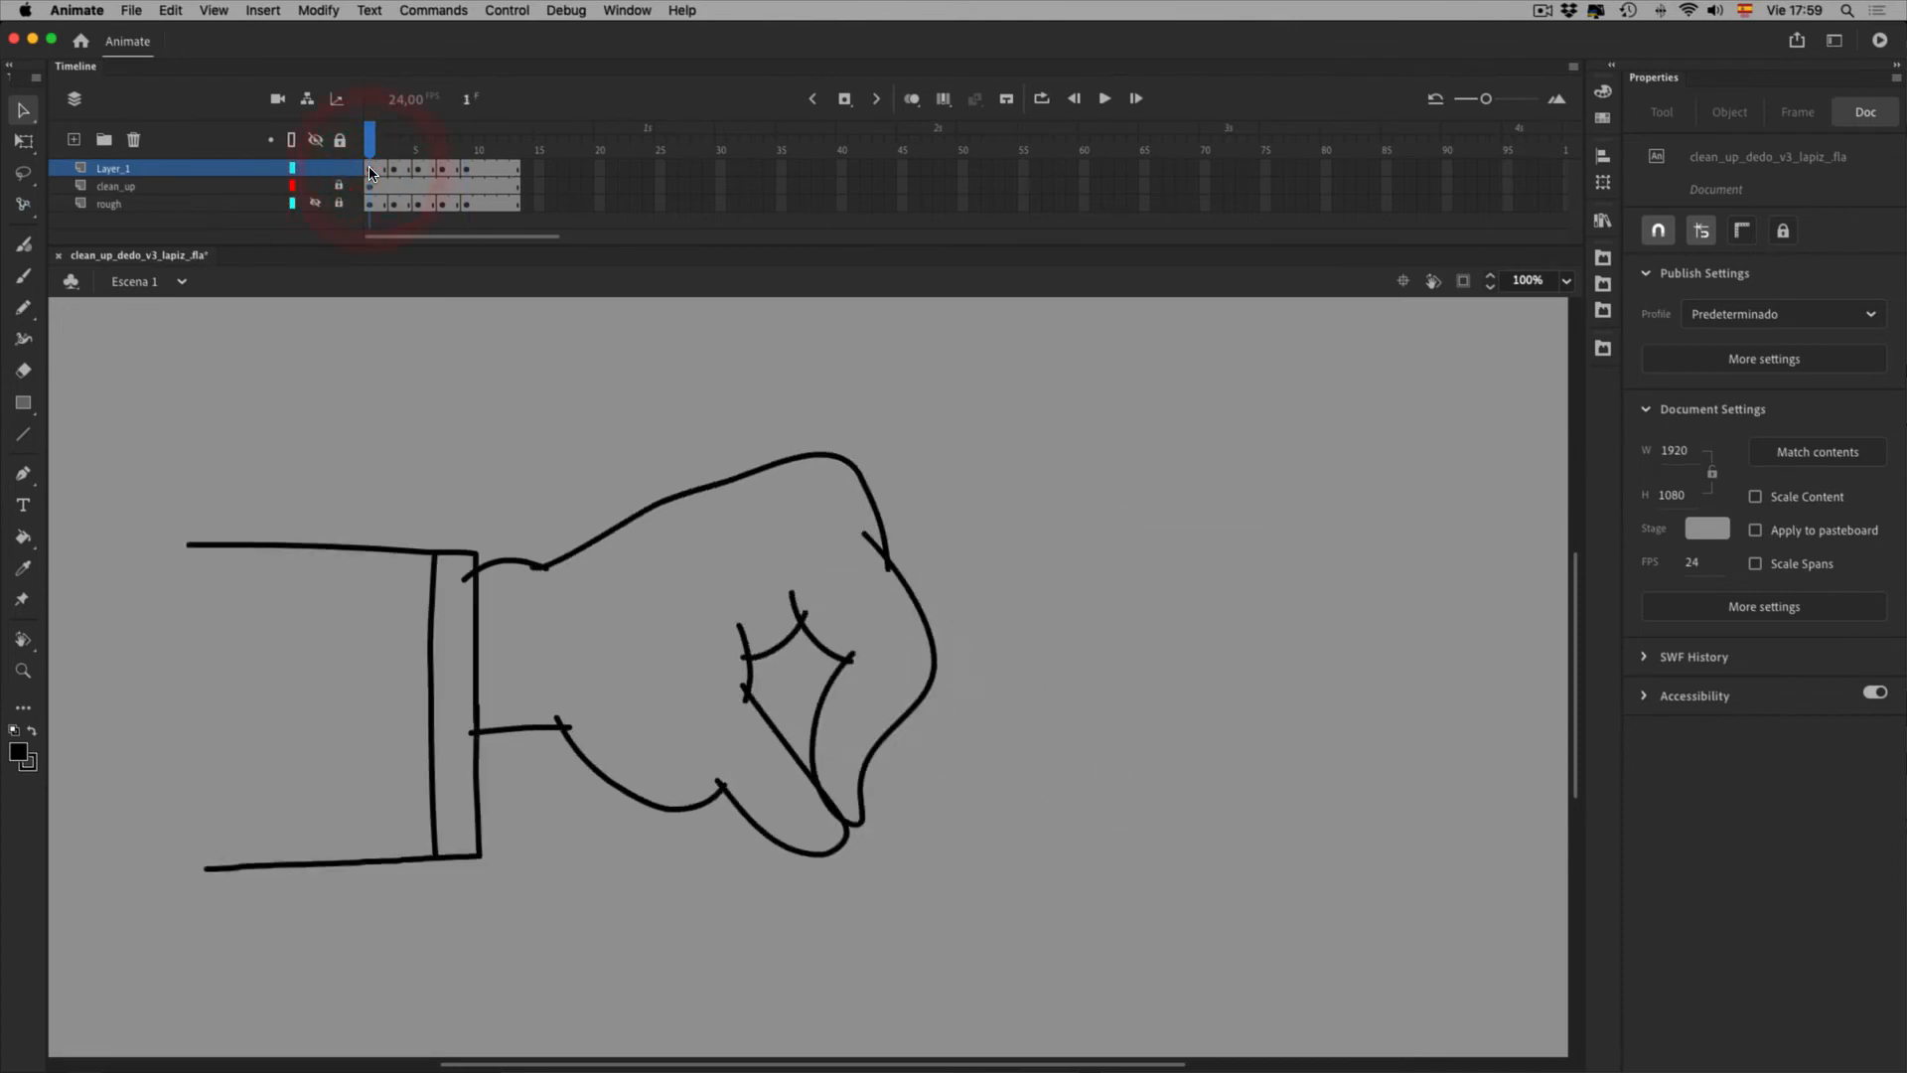
Turn on Edit Multiple Frames over frames 1–13 and marquee-select every hand stroke
click(1006, 105)
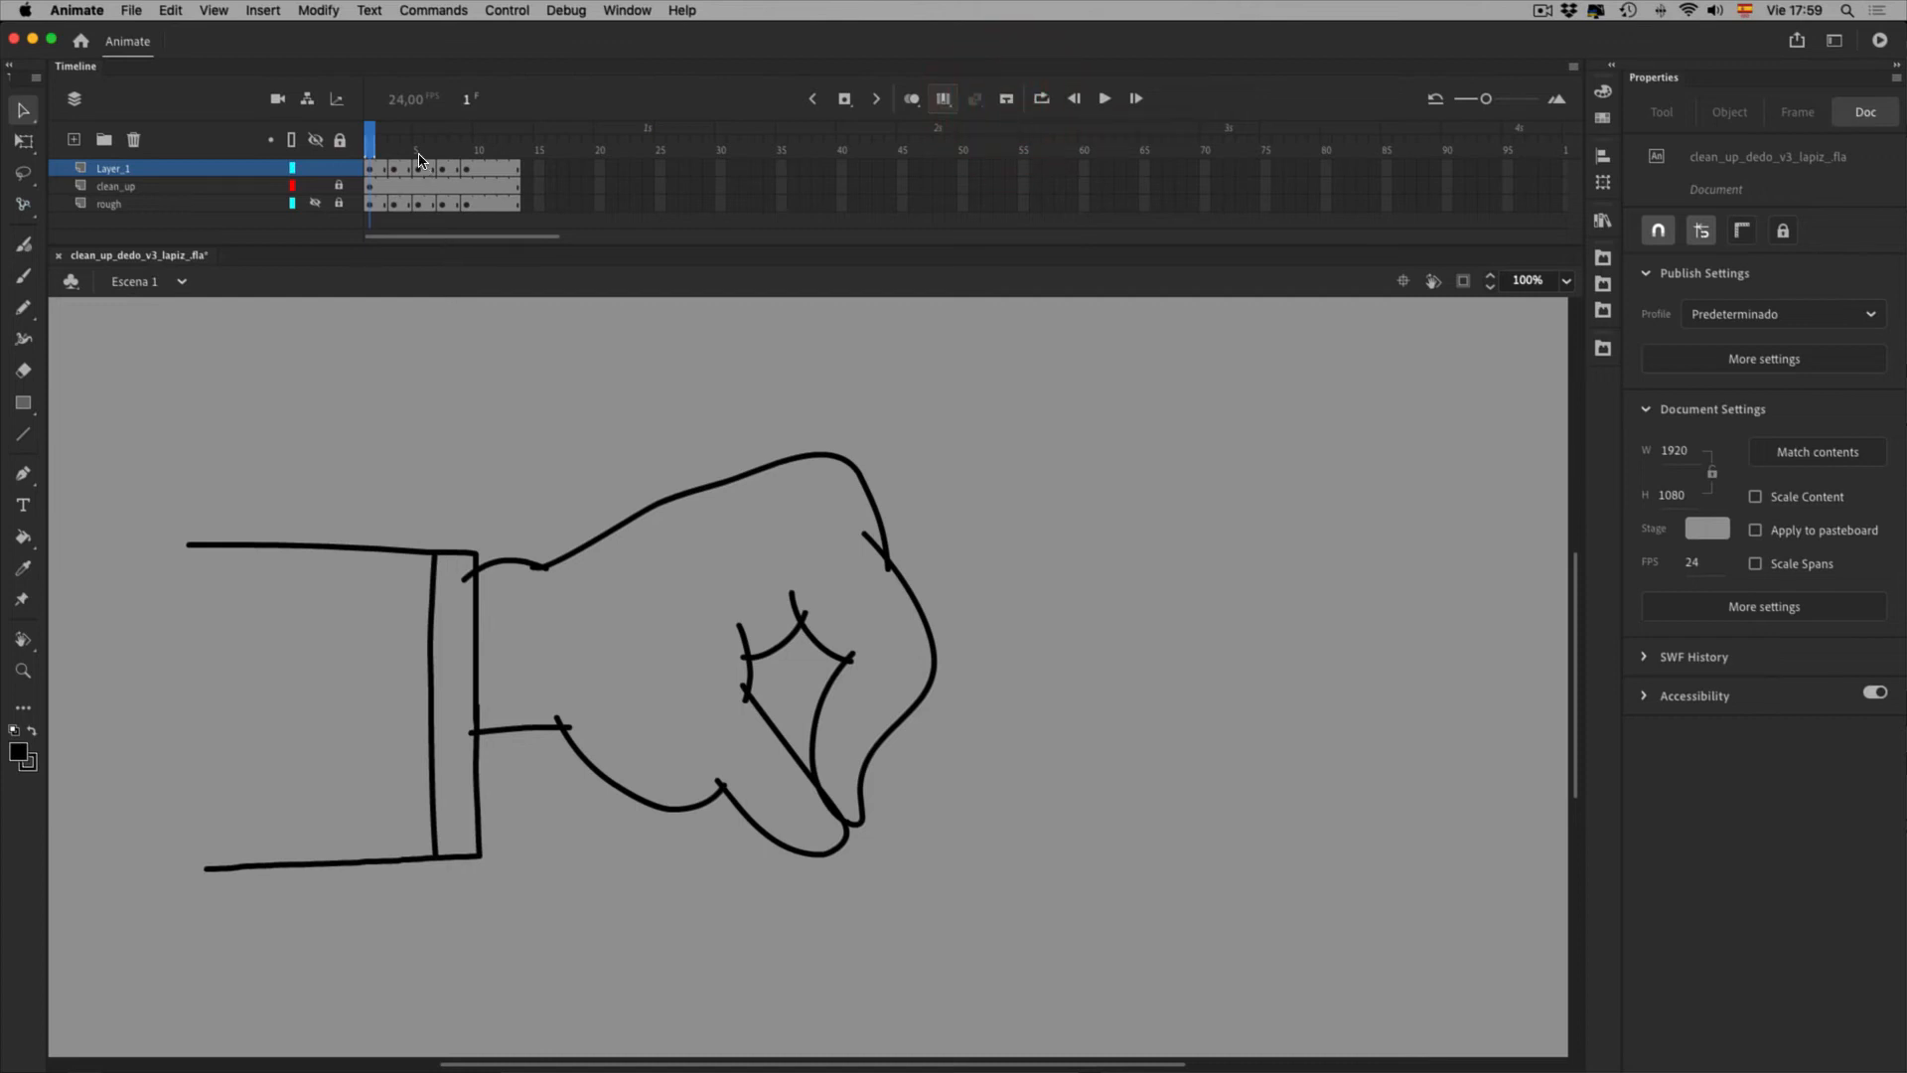
click(471, 159)
click(375, 154)
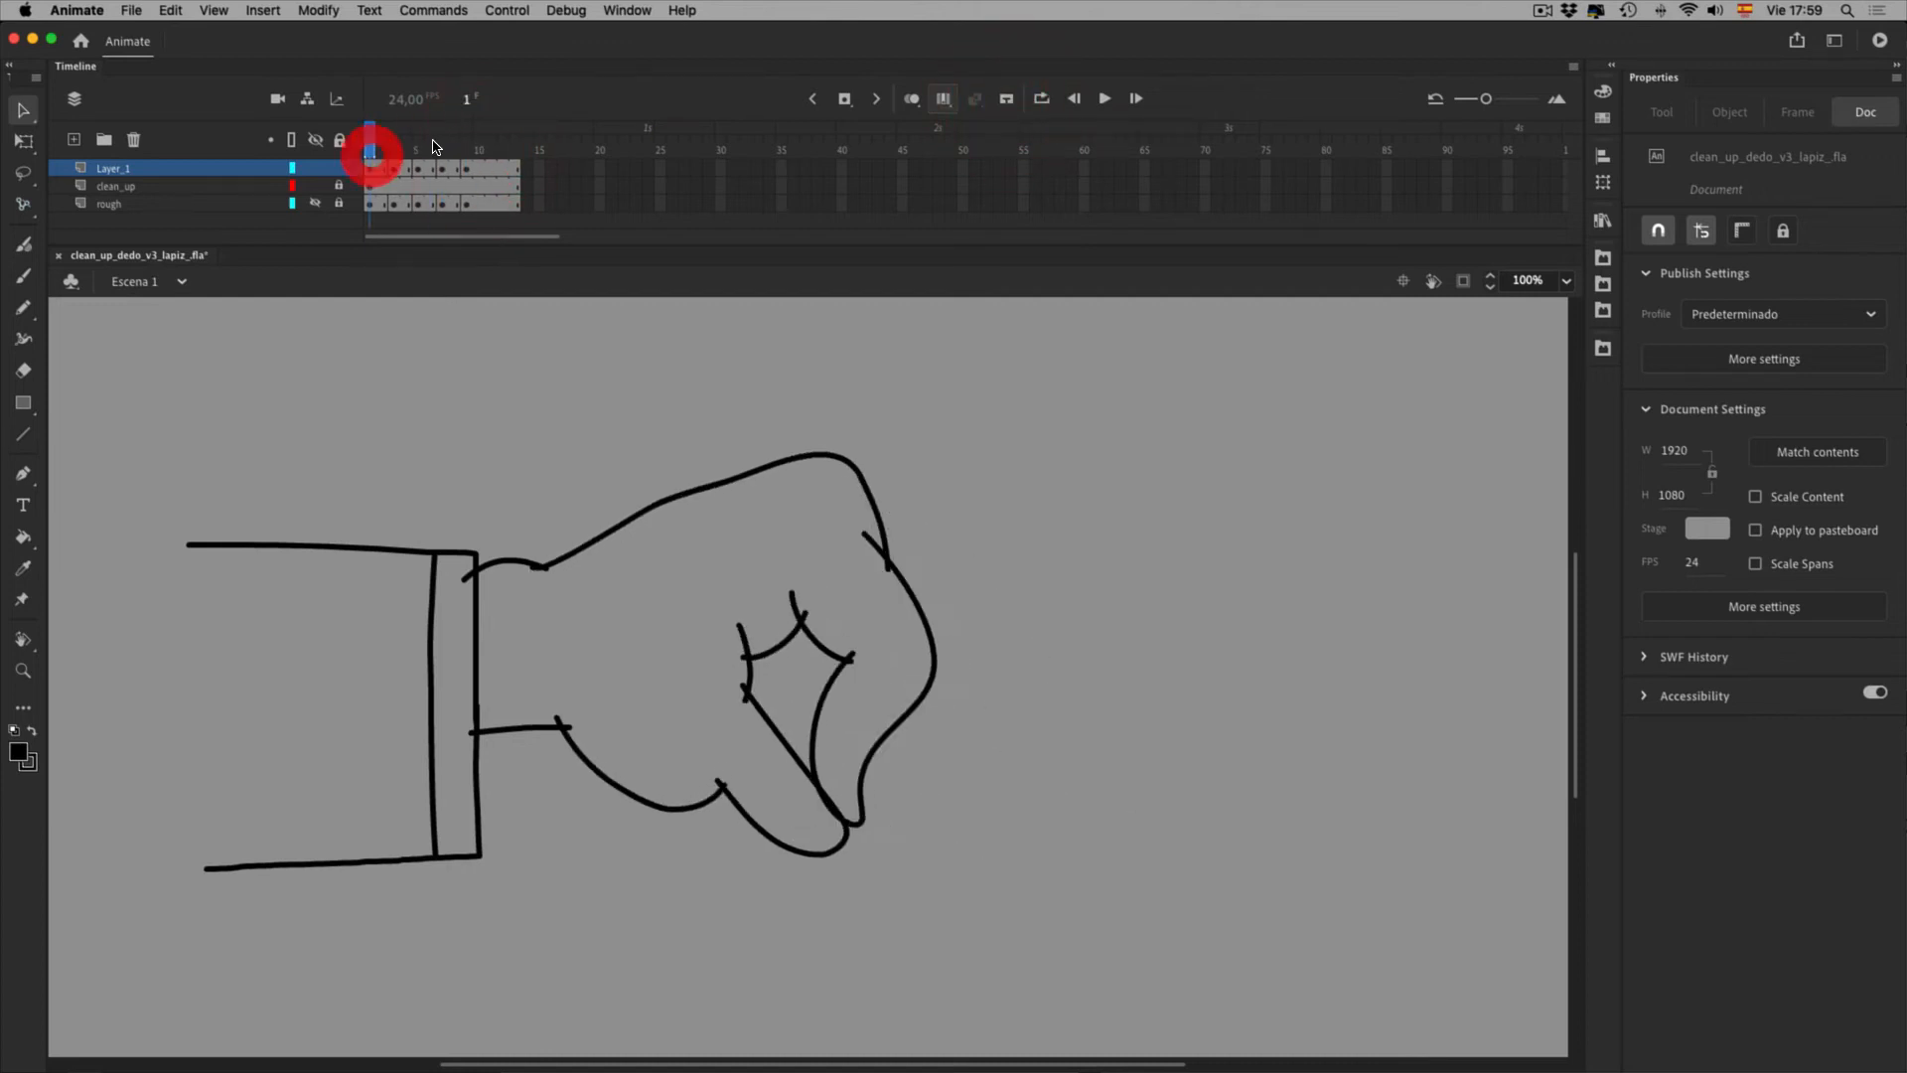
drag(409, 159, 604, 159)
mouse_move(438, 450)
mouse_down()
mouse_move(1200, 950)
mouse_move(1371, 982)
mouse_move(1359, 956)
mouse_up()
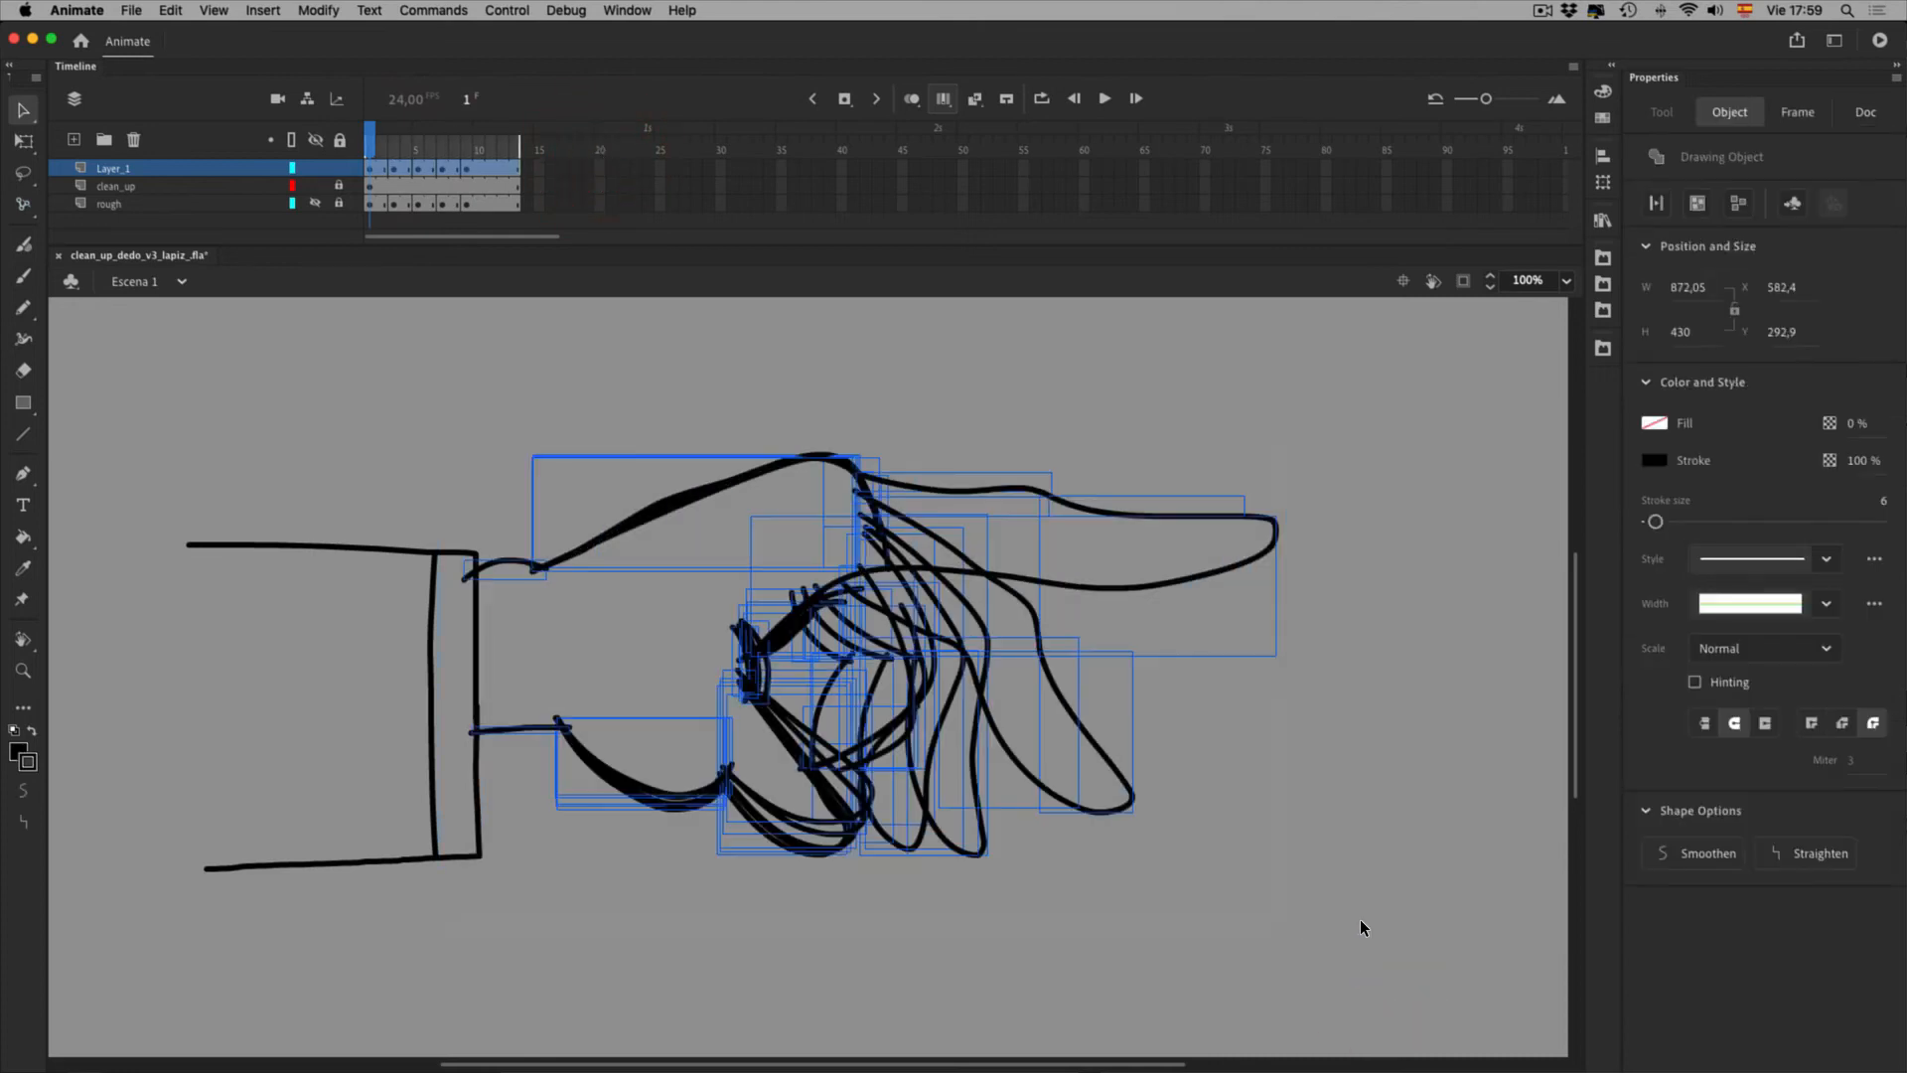
Apply Modify > Break Apart to the frames 1–13 hand strokes, deselect, and turn off Edit Multiple Frames
click(319, 10)
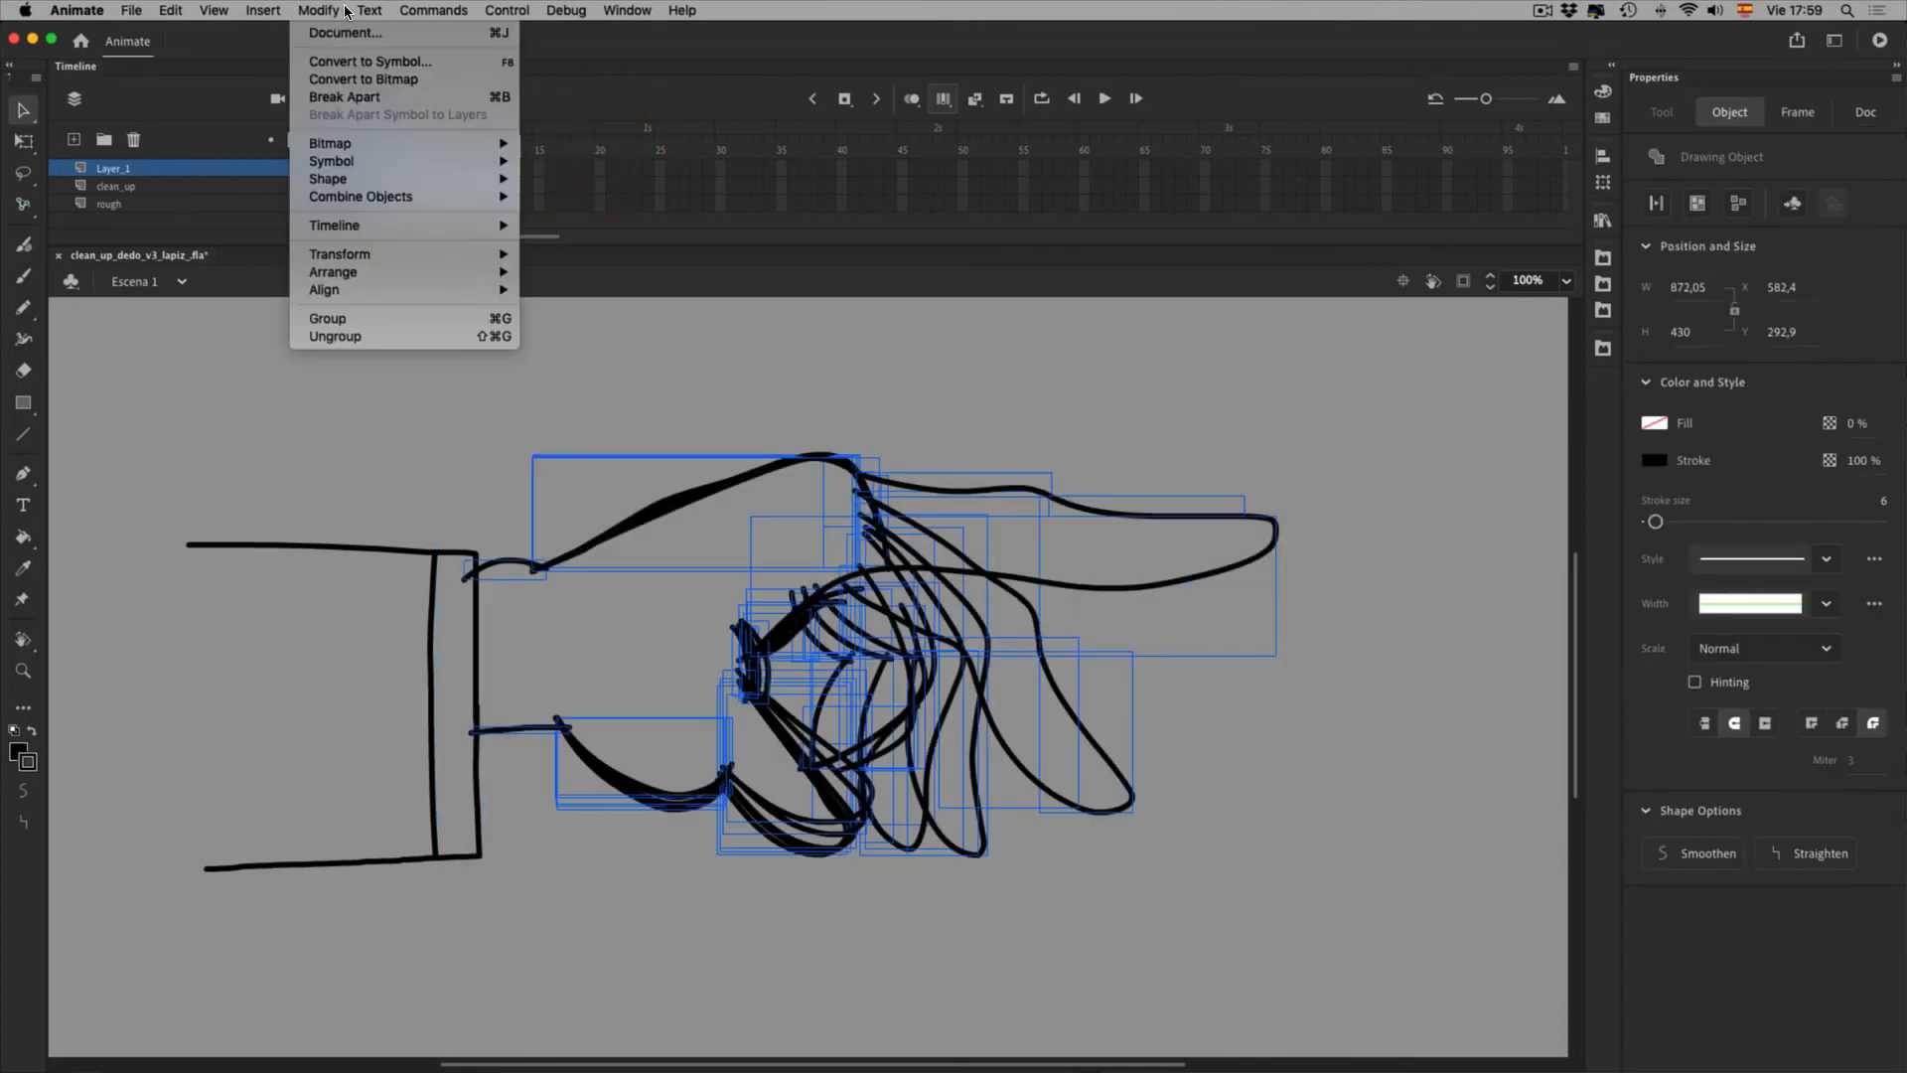
click(455, 96)
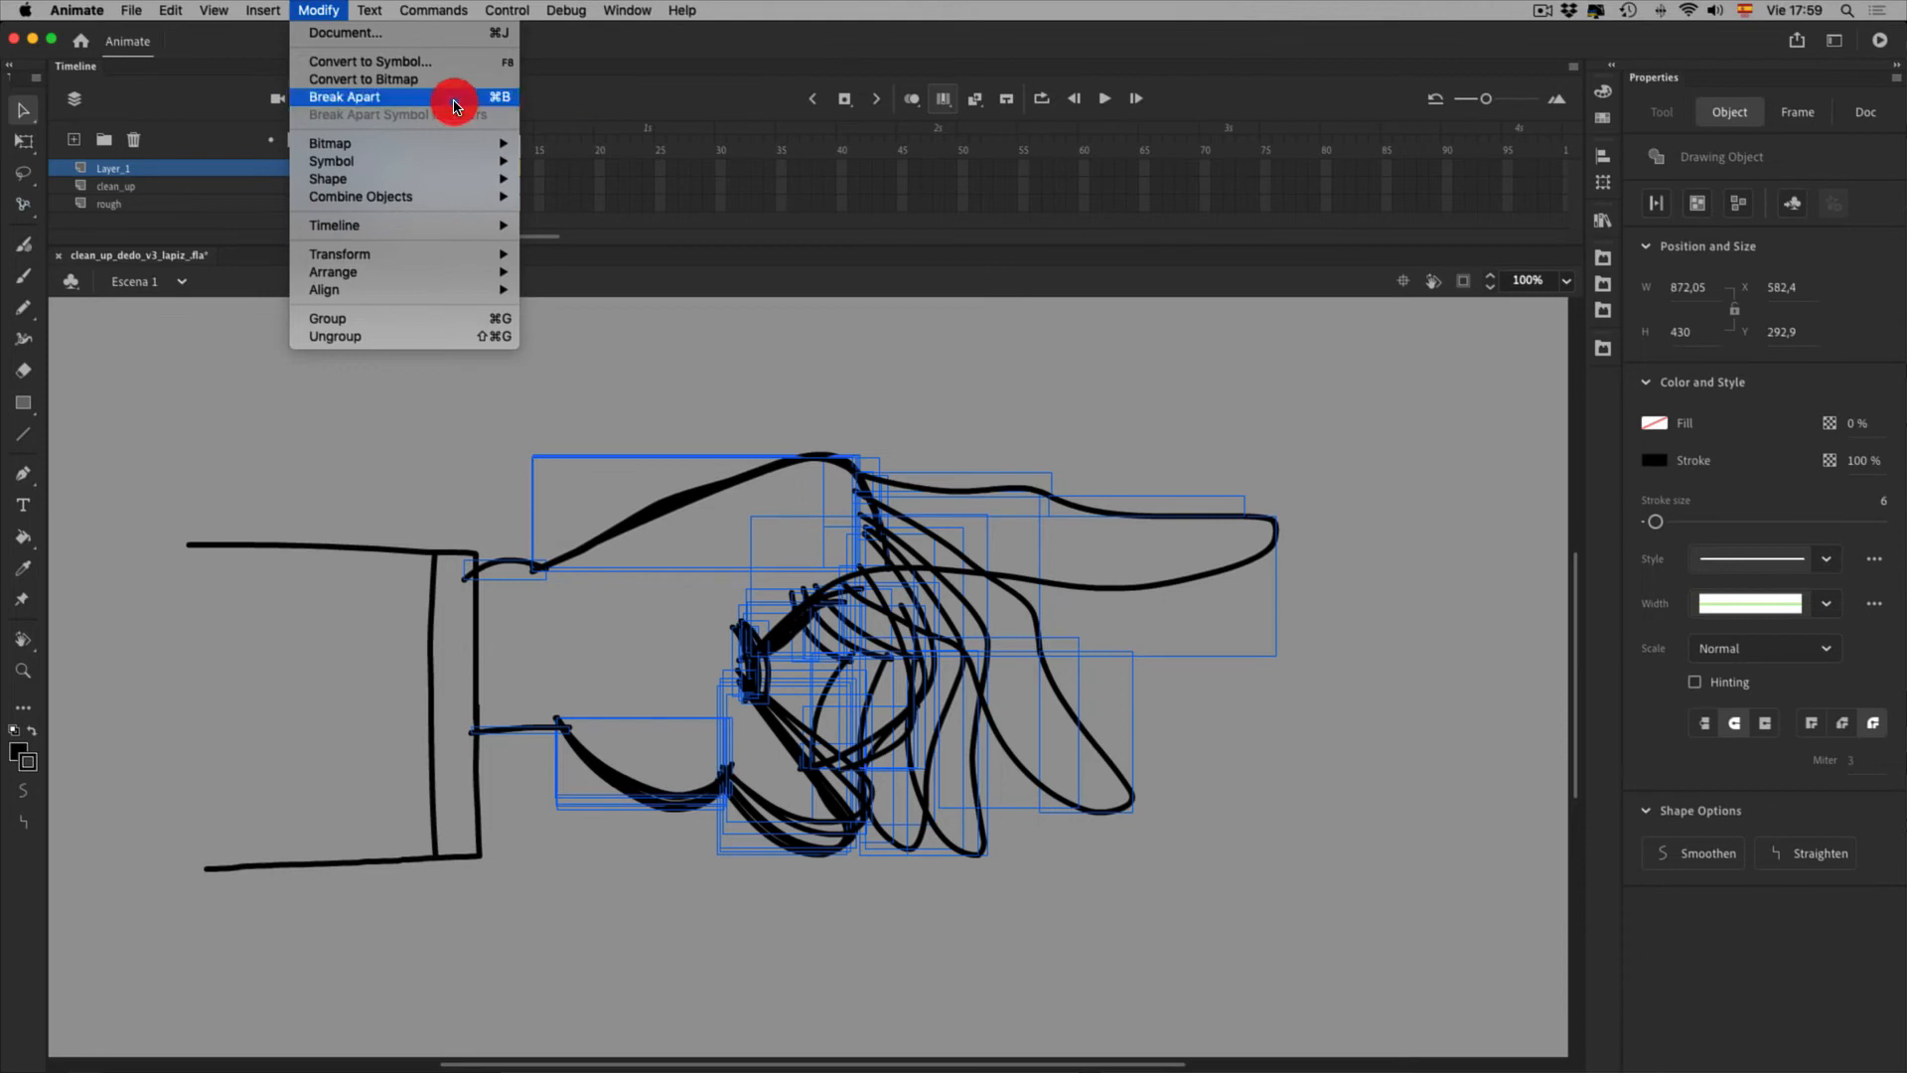
click(1380, 837)
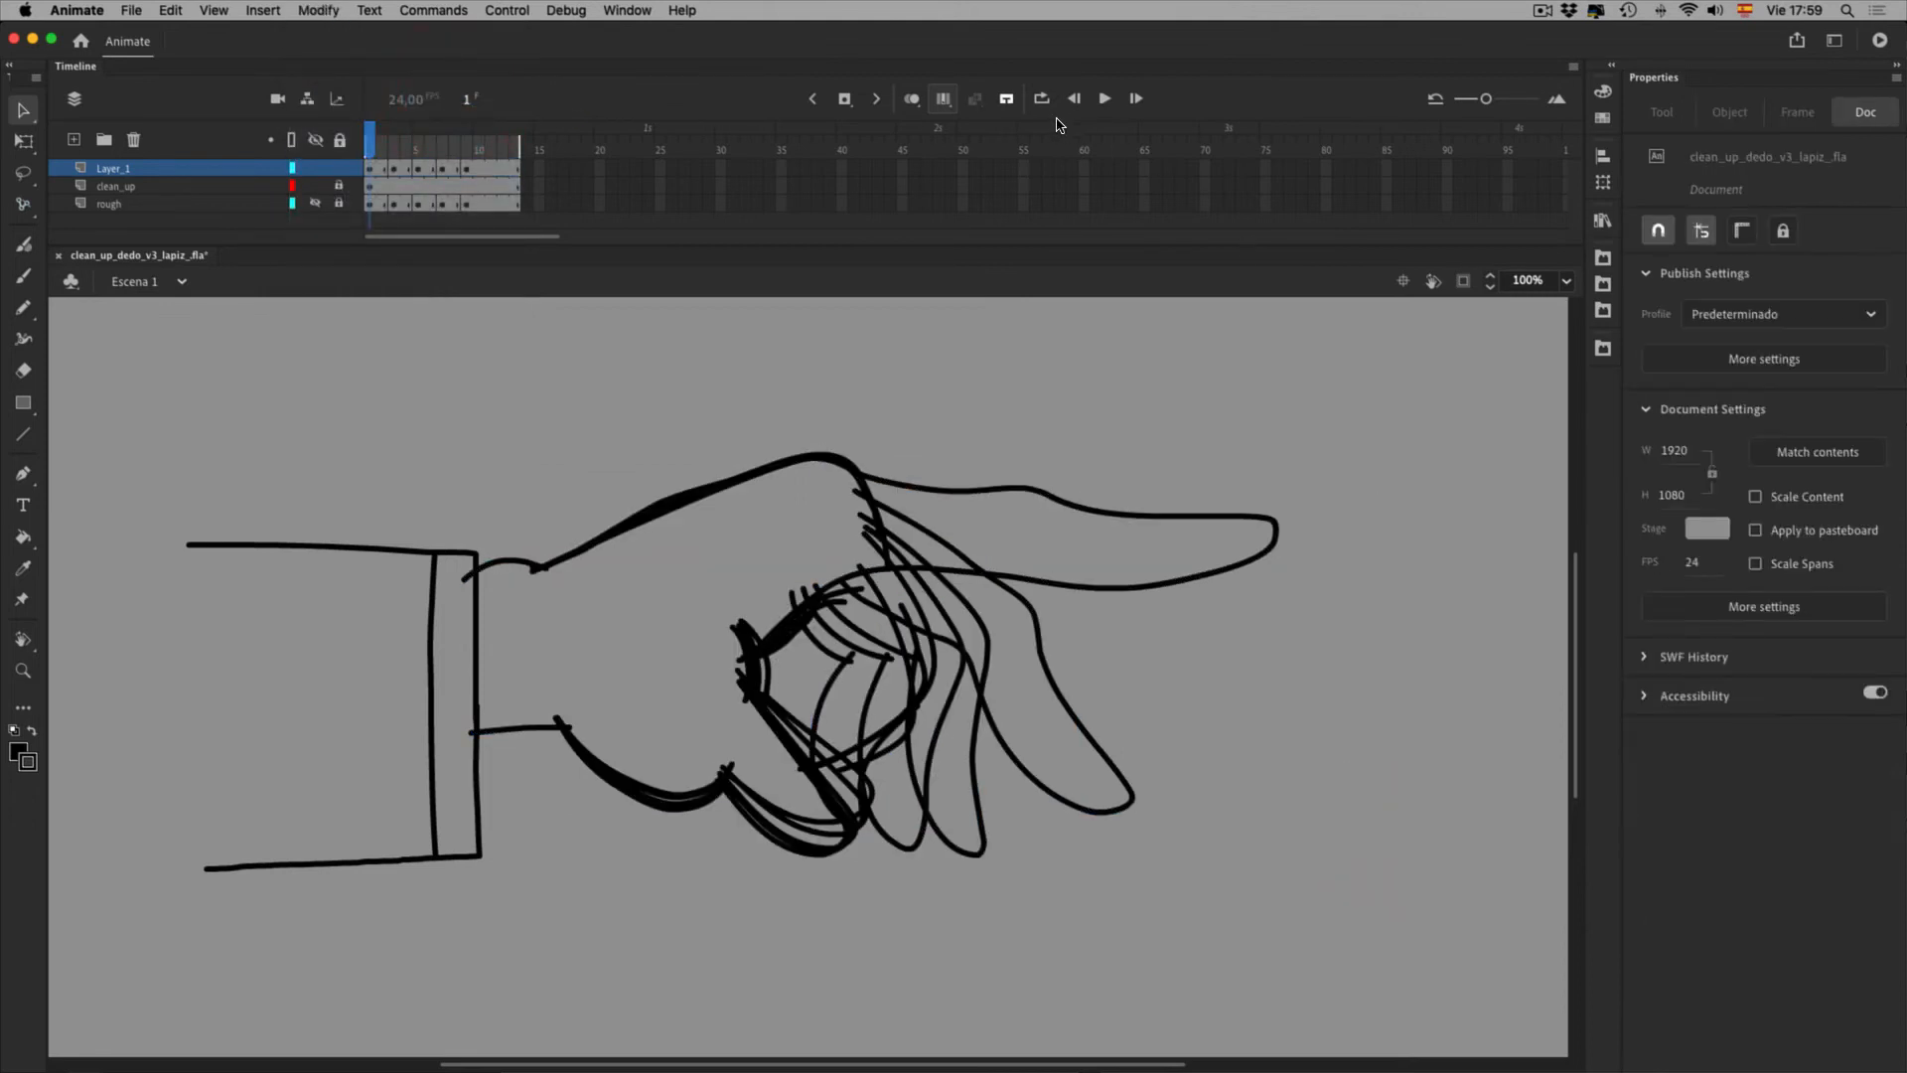
click(1006, 99)
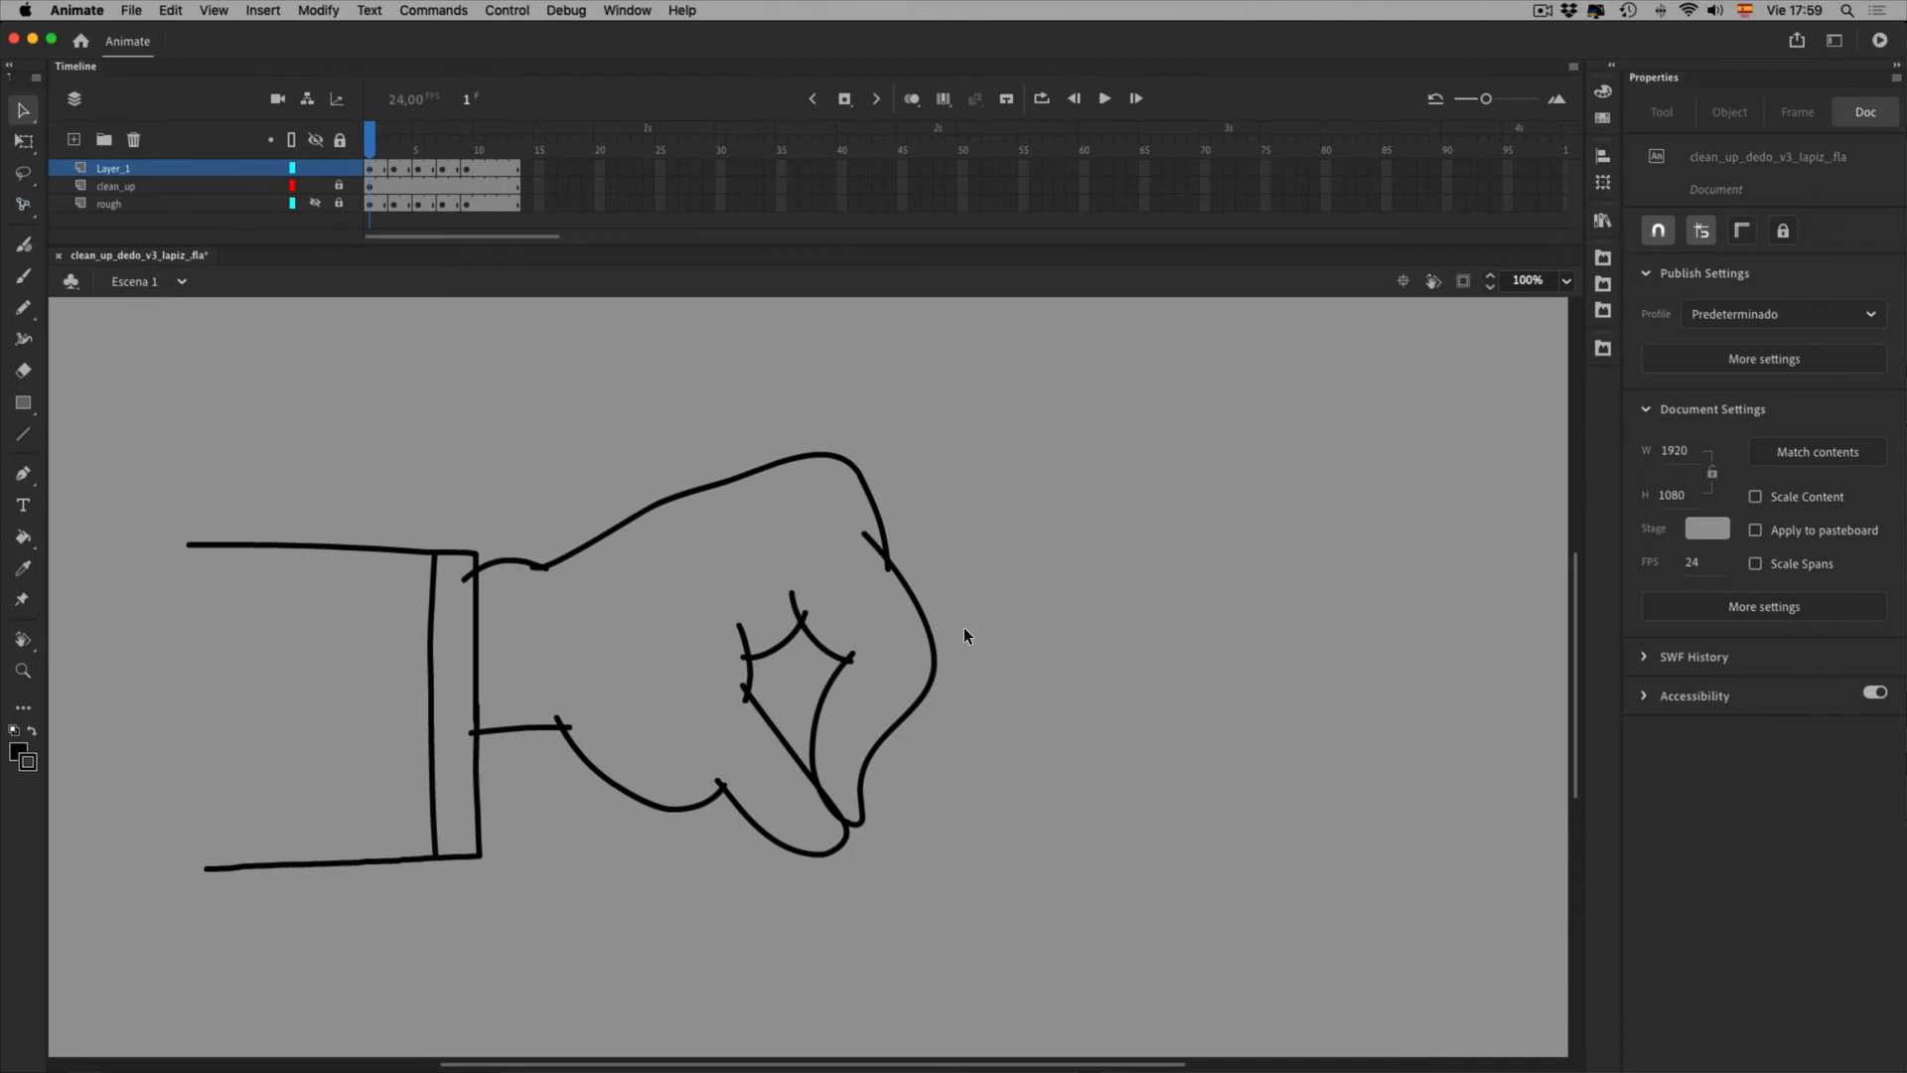
Faucet-erase frame 1's overhanging stubs at the wrist, thumb corner, finger line, right outline and fingertip
key(e)
click(945, 604)
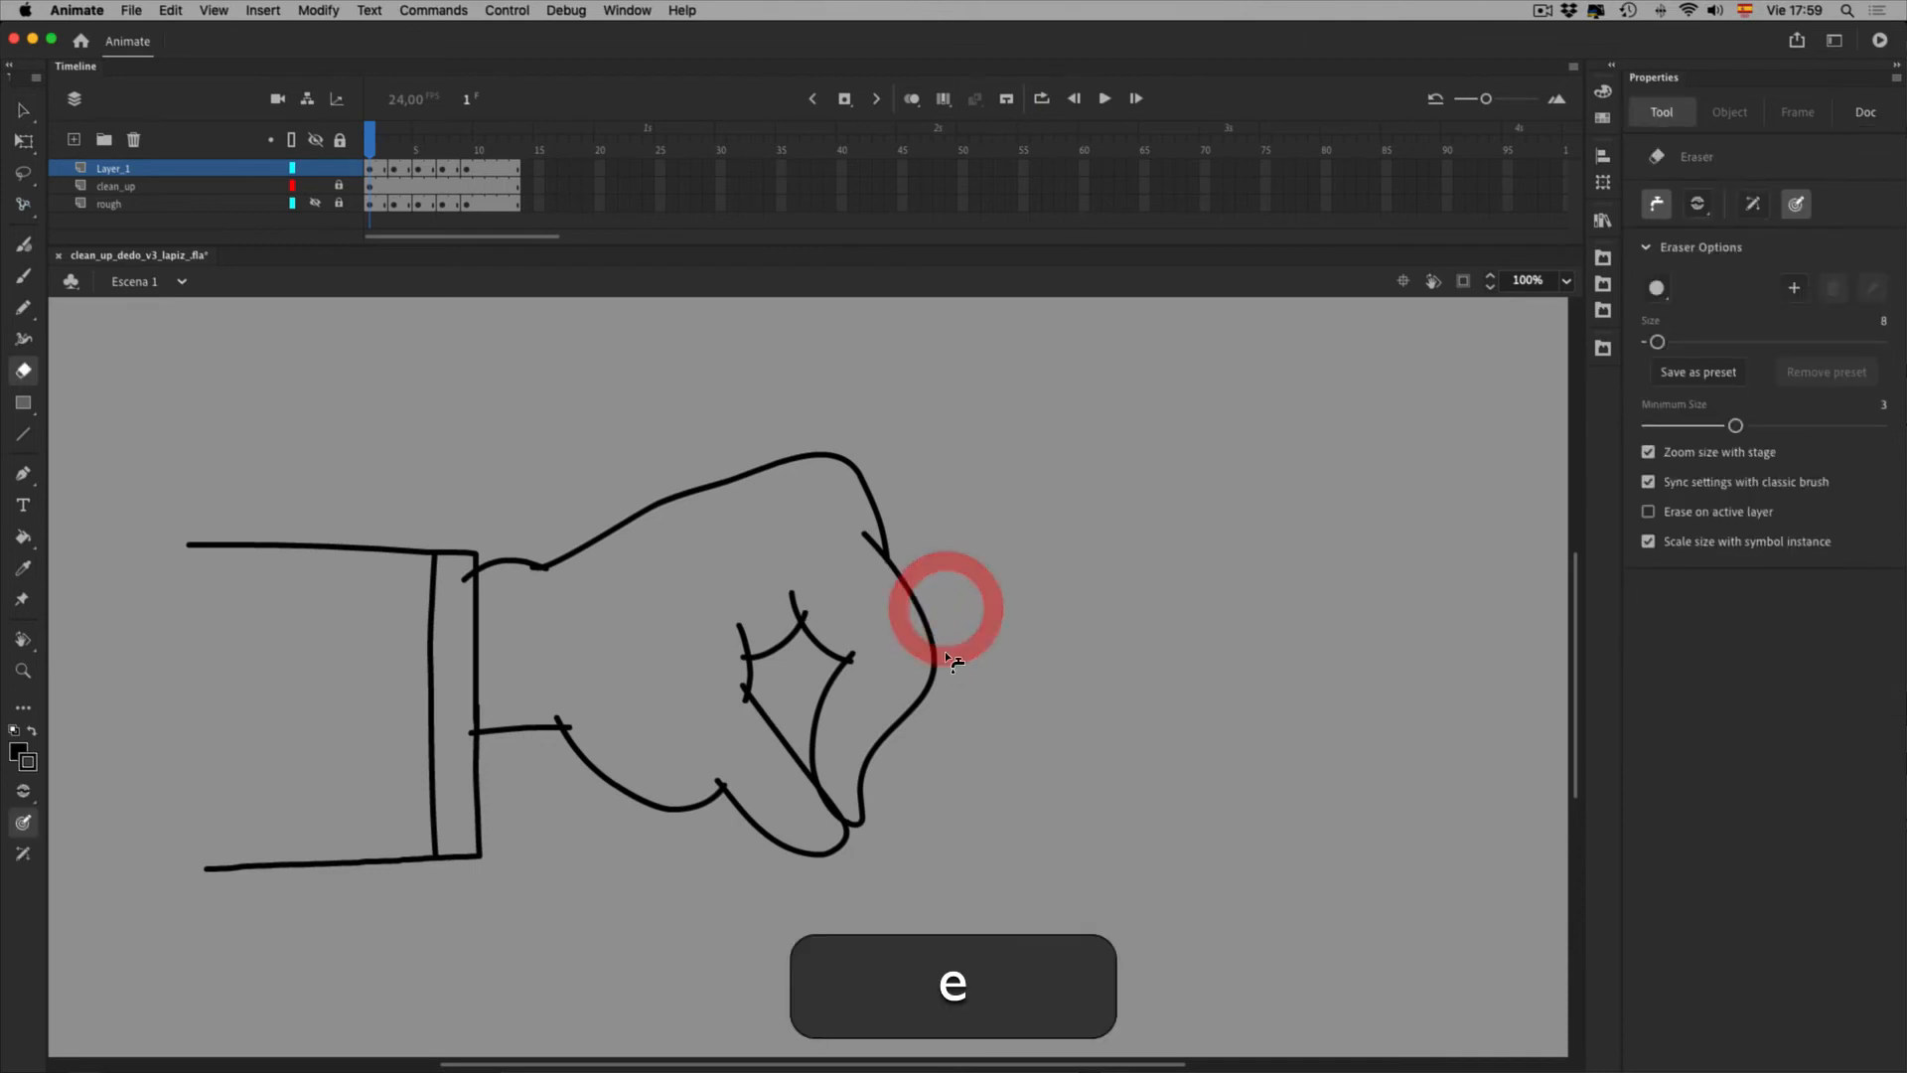
click(583, 610)
click(596, 768)
click(607, 777)
click(794, 739)
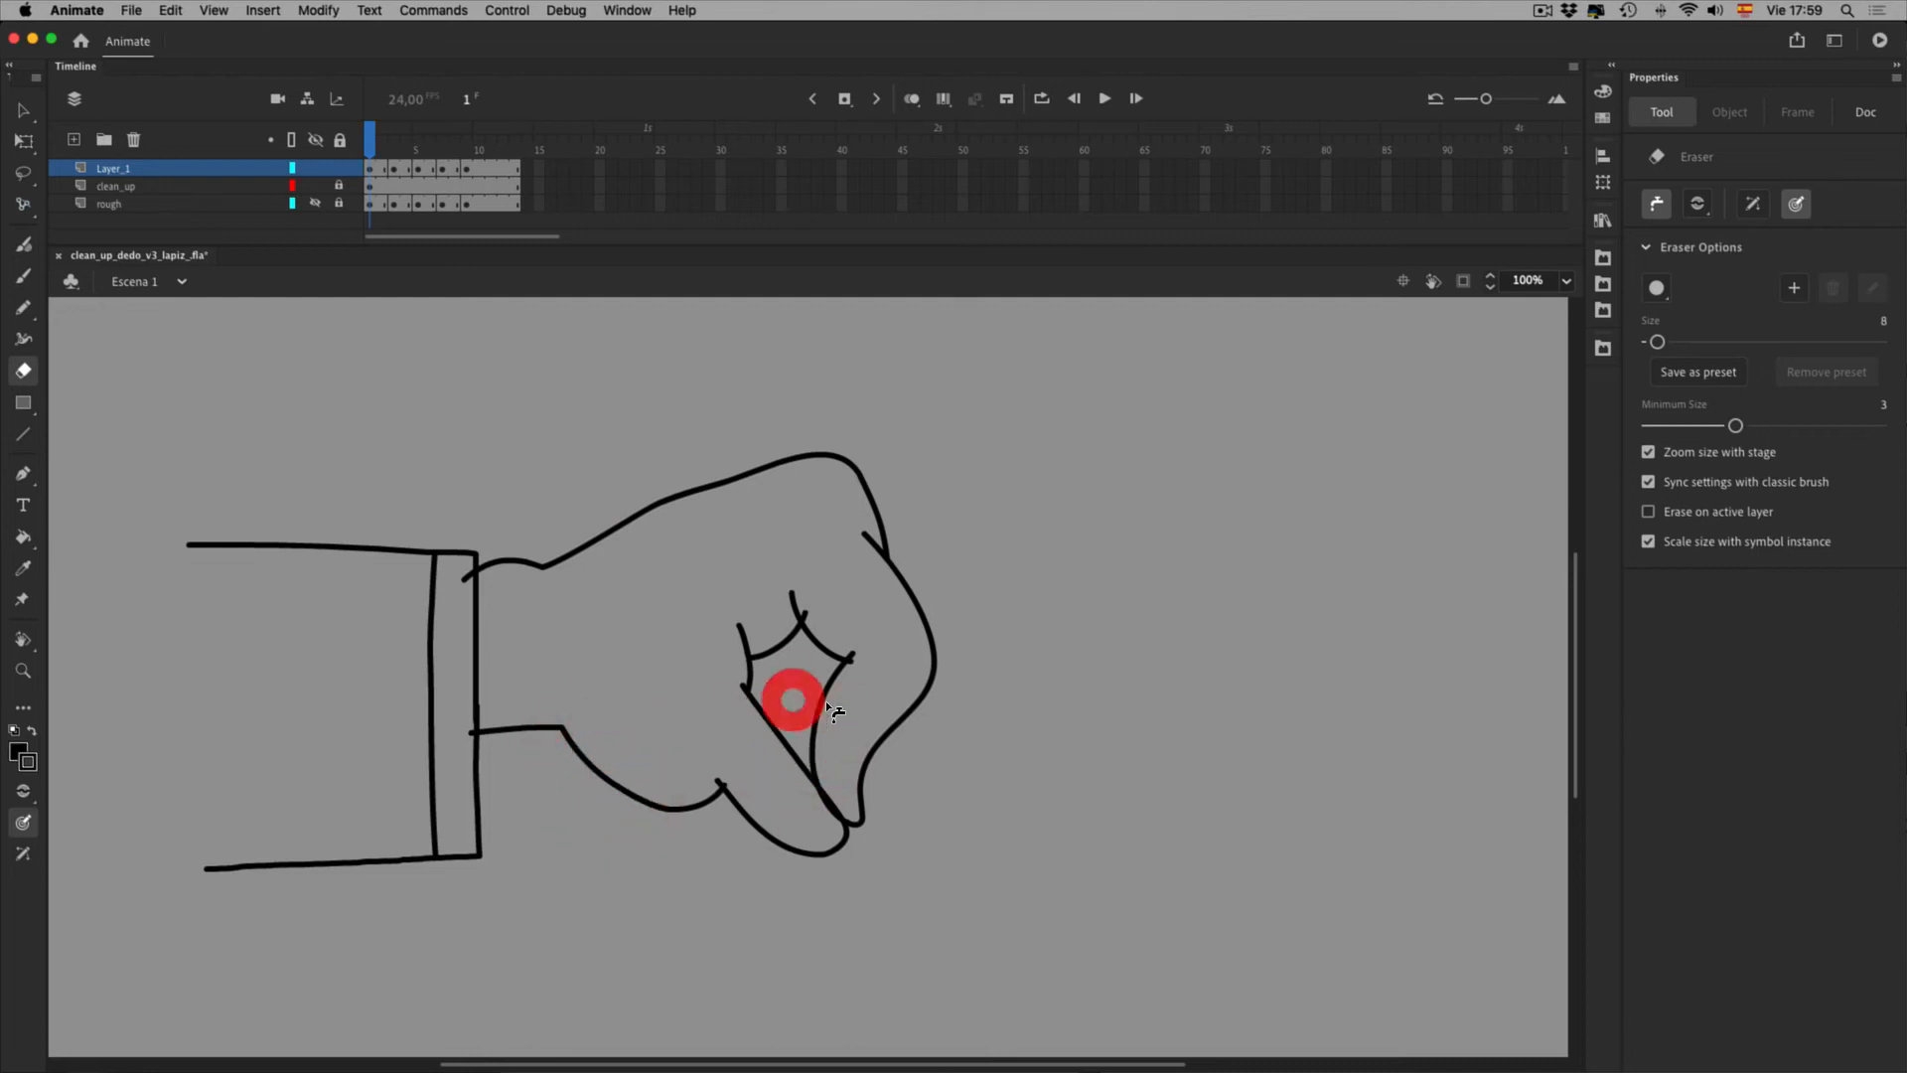
click(856, 652)
click(912, 703)
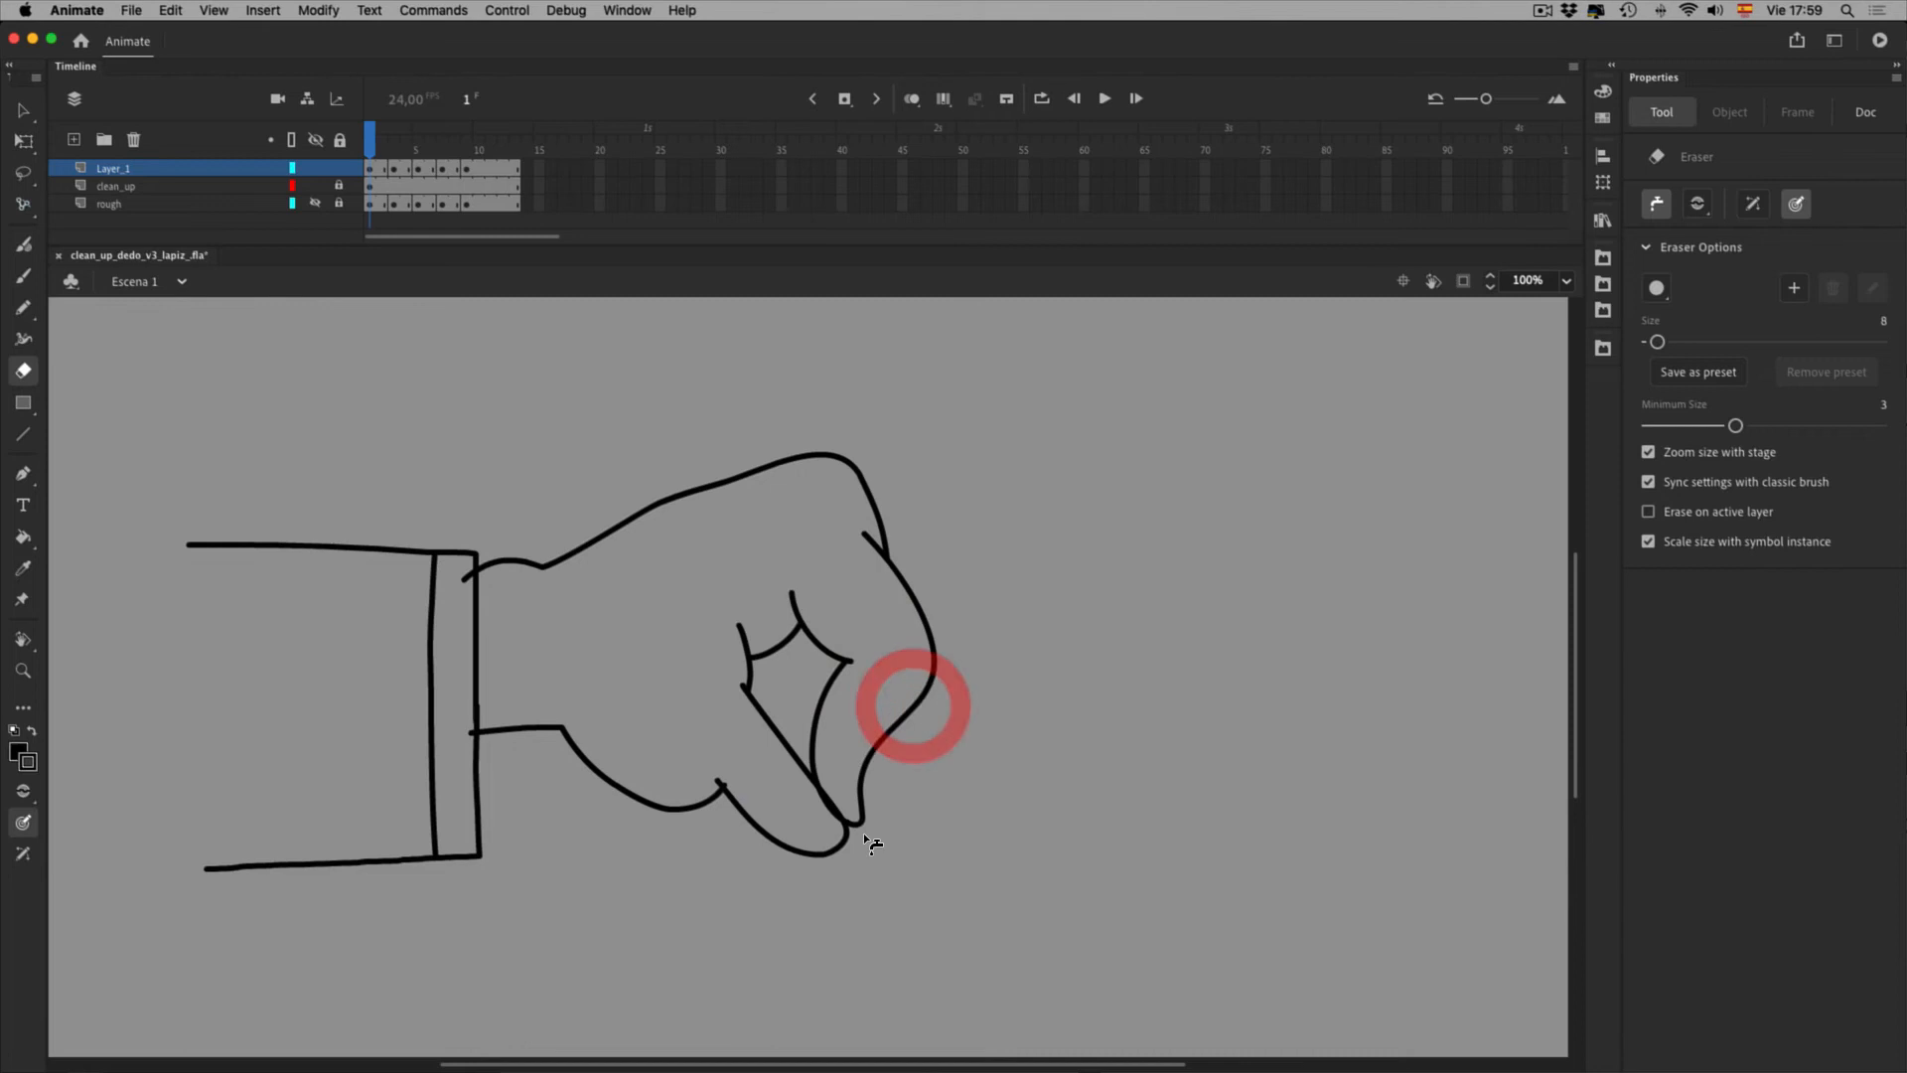
click(908, 706)
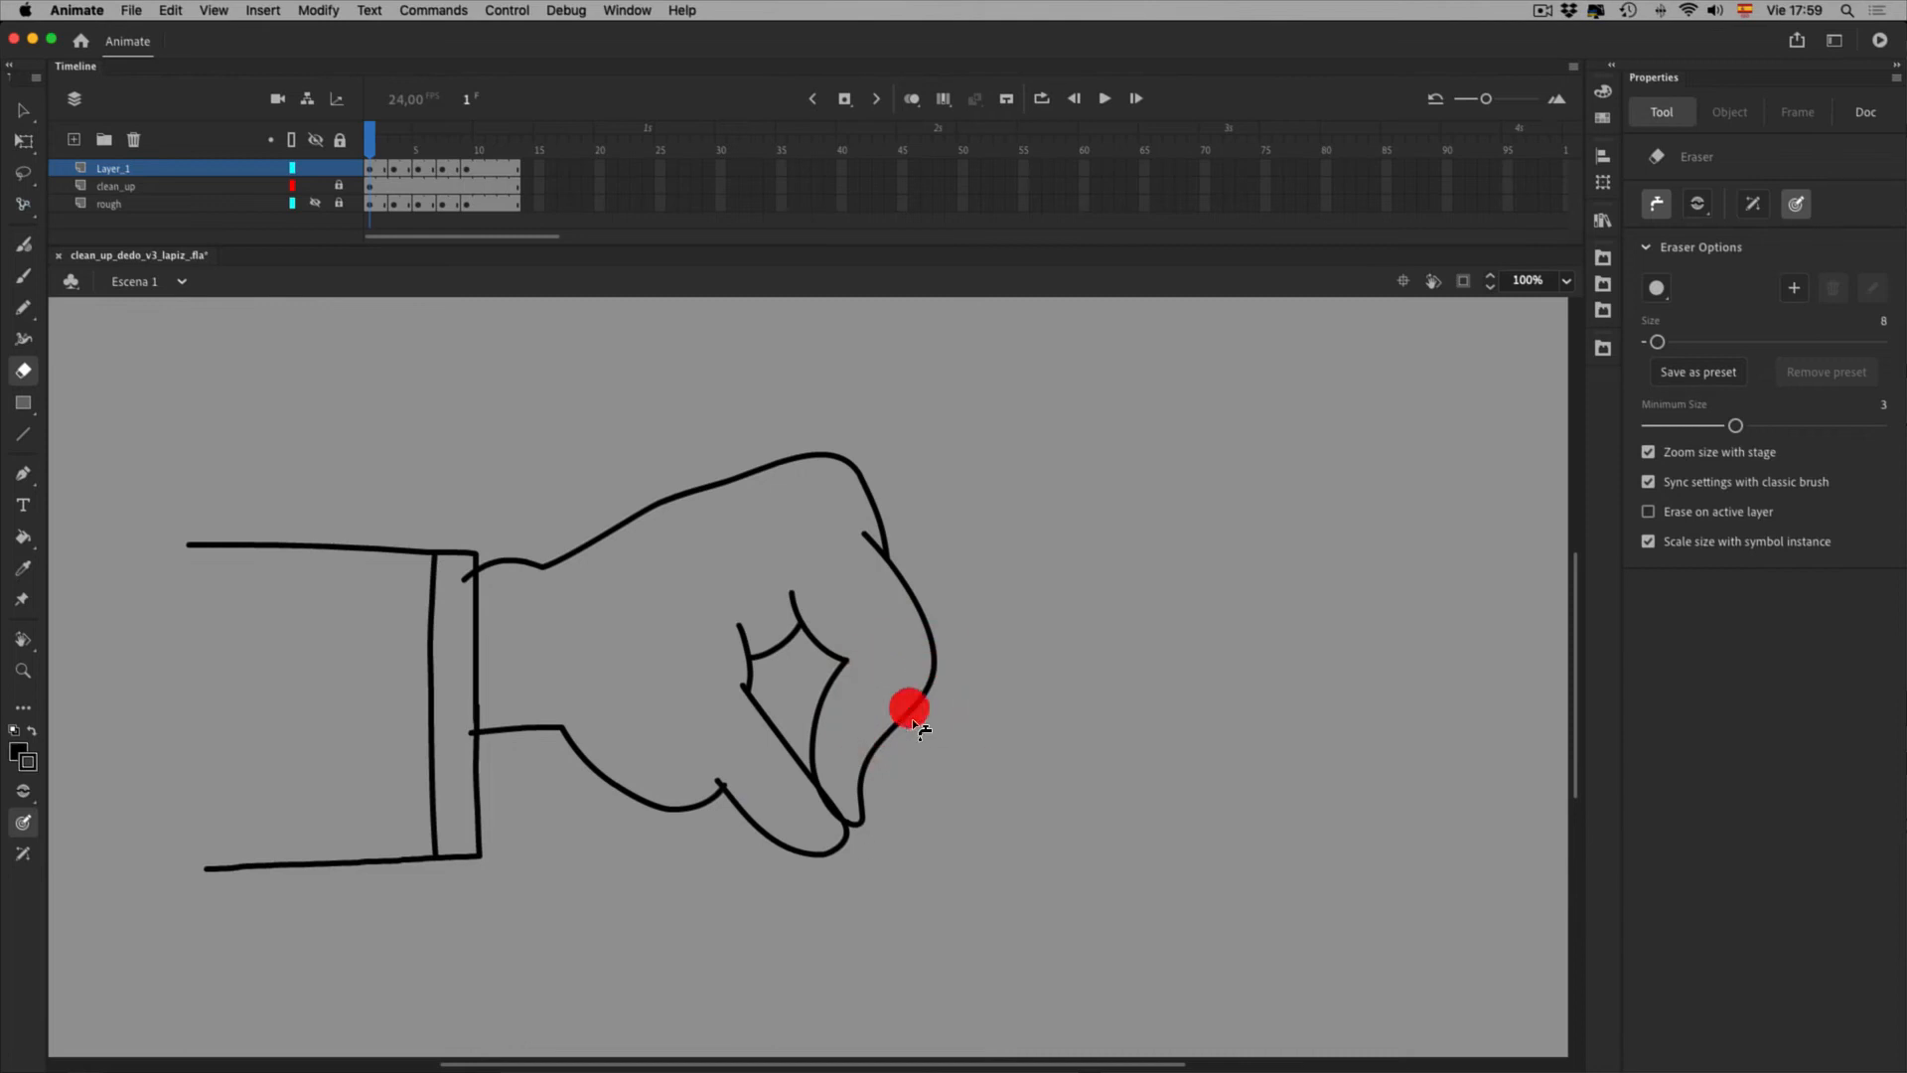
click(885, 864)
click(770, 832)
Erase stray line ends on frame 3's hand, undoing the erasure that removed the whole hand
click(395, 170)
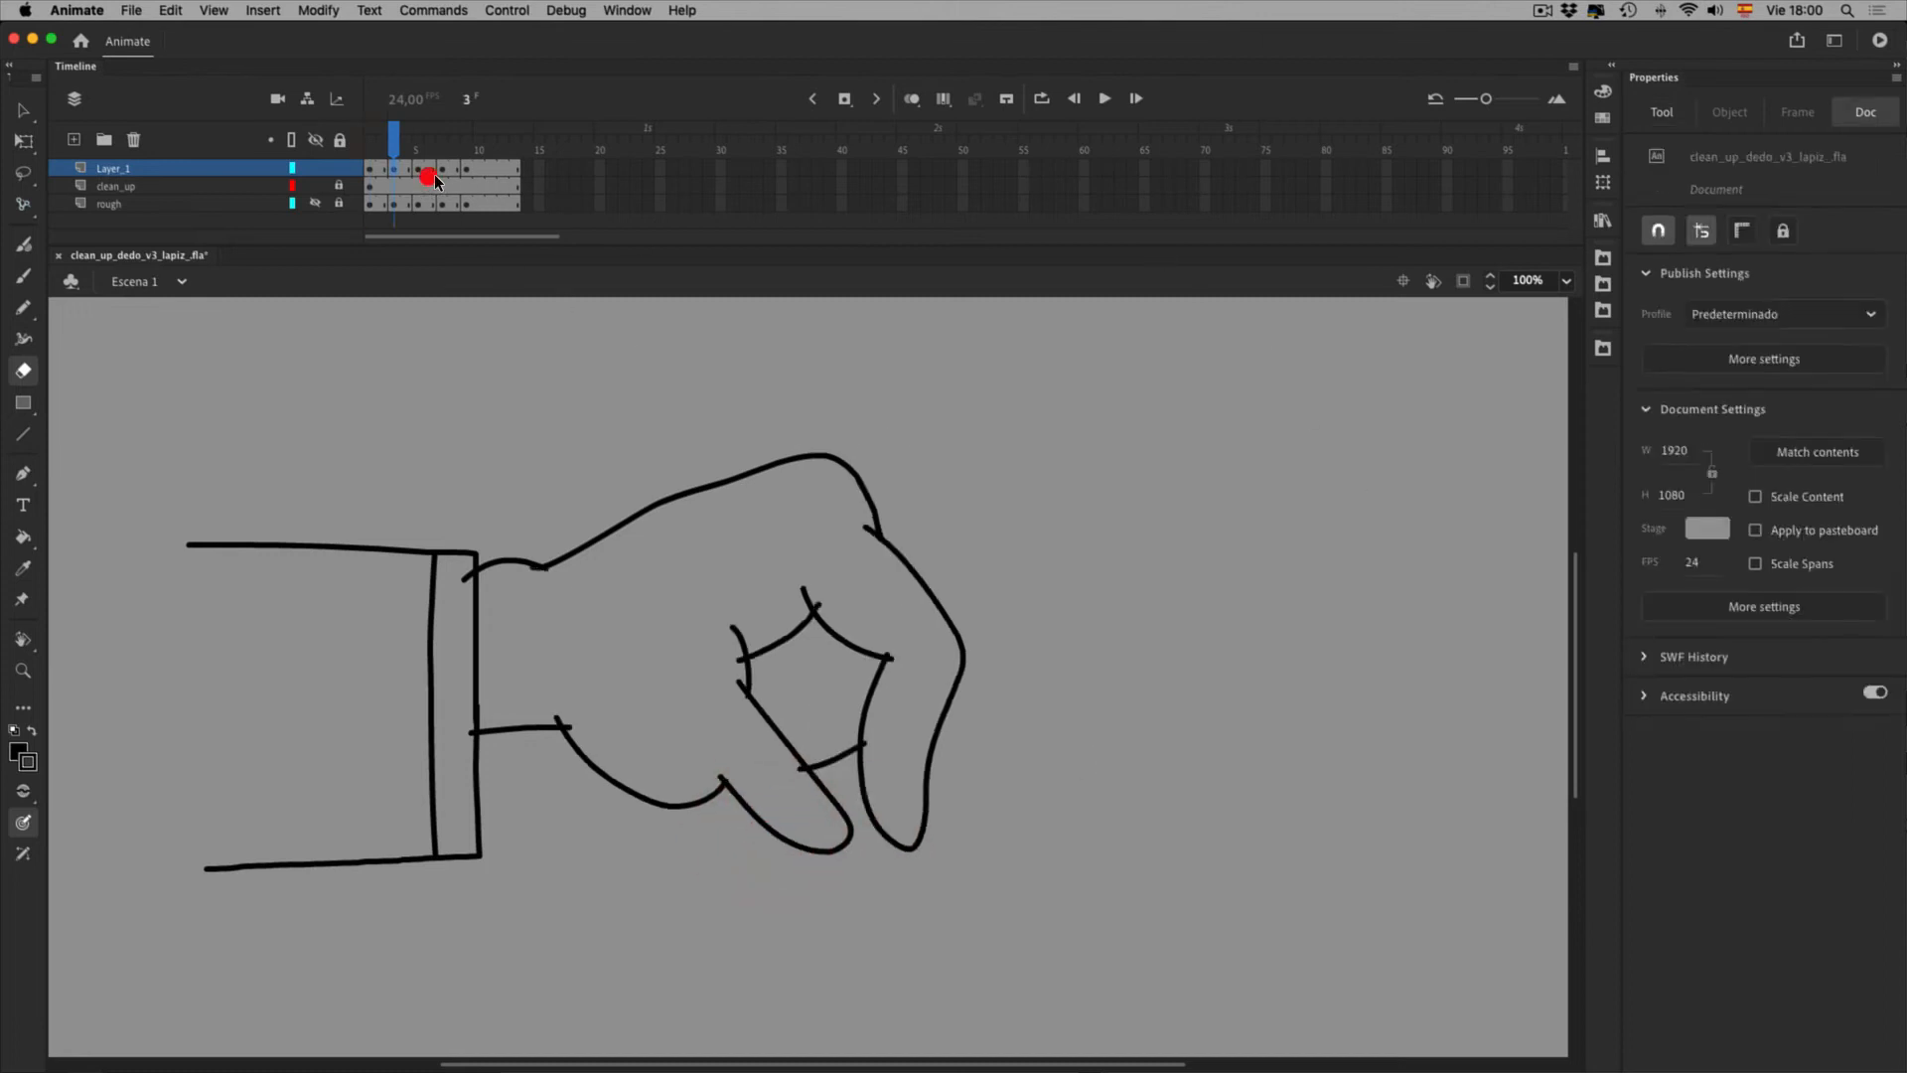
click(576, 604)
click(570, 604)
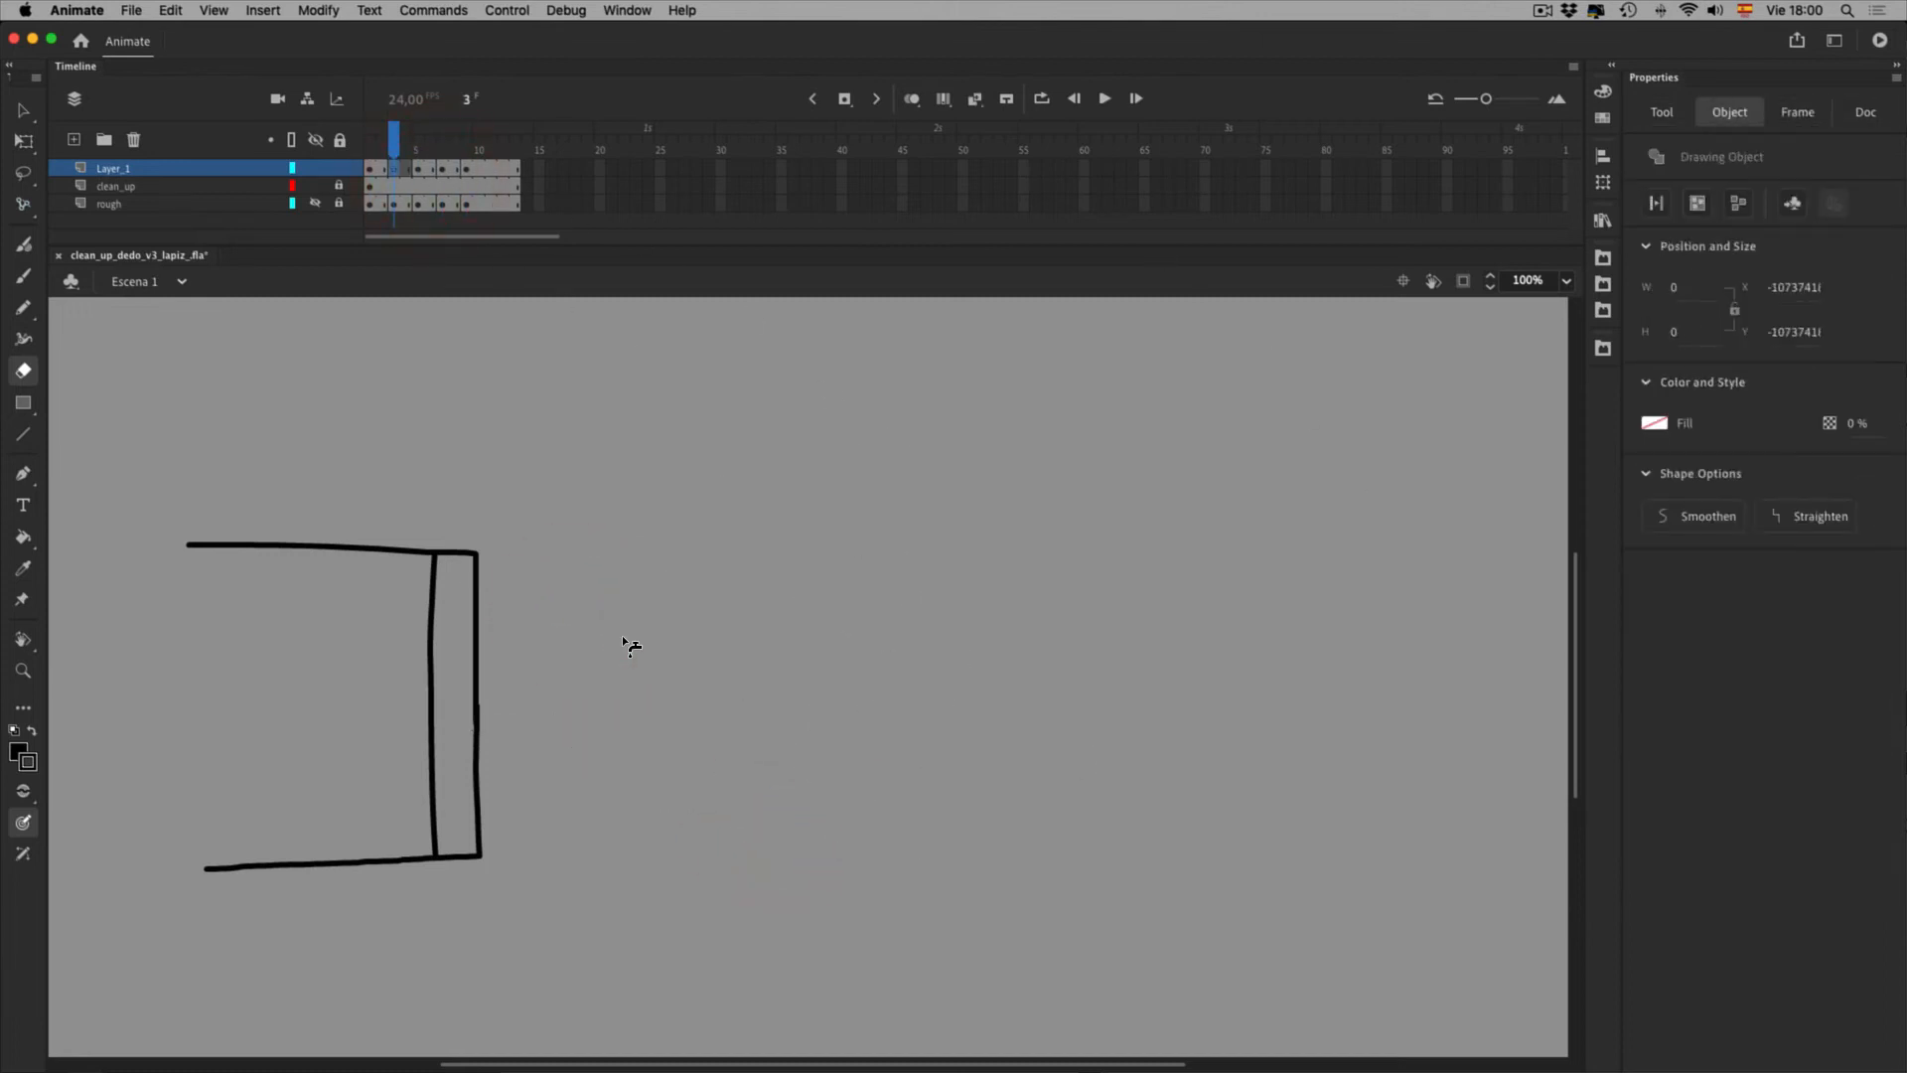
key(super+z)
click(659, 641)
key(v)
click(1024, 432)
On frame 4, erase the overhanging stubs at the wrist and lower palm
mouse_move(417, 151)
mouse_down()
mouse_move(462, 151)
mouse_move(439, 157)
mouse_up()
click(421, 158)
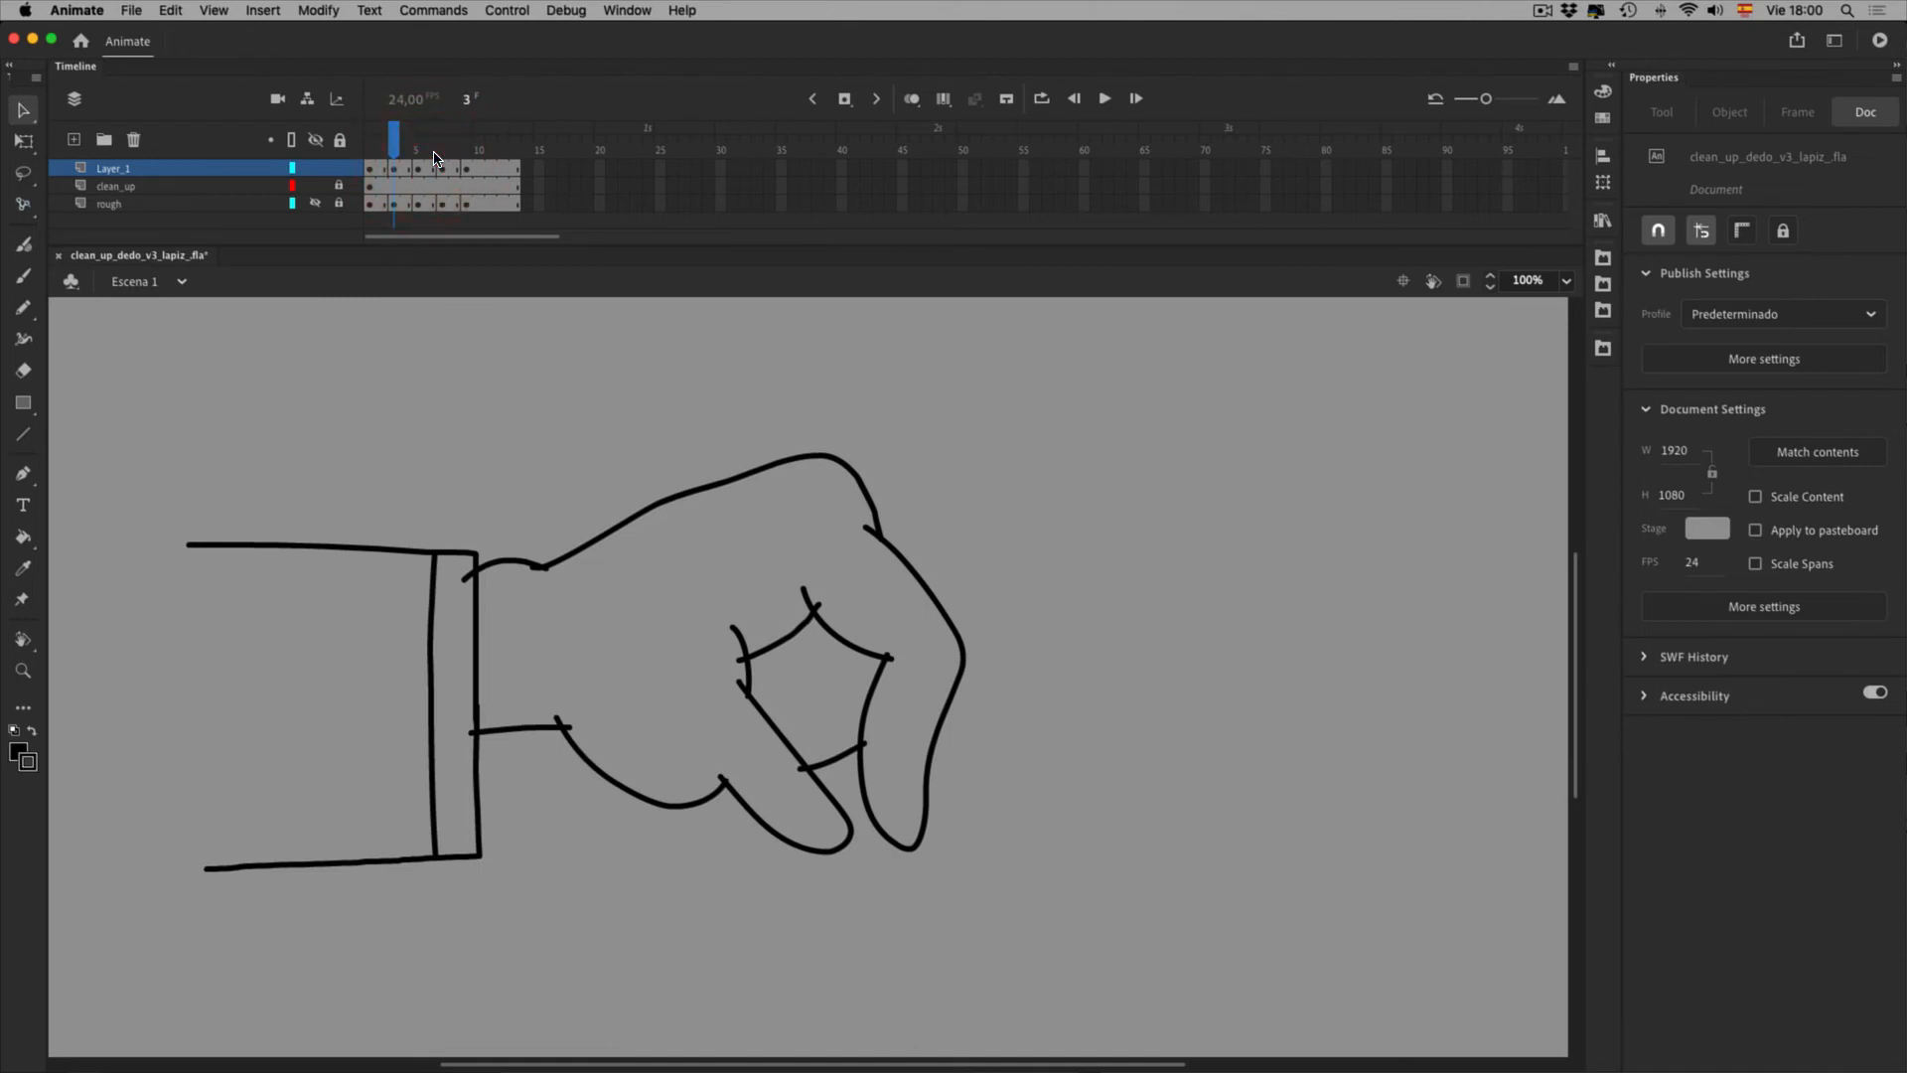
key(comma)
key(e)
click(585, 607)
click(598, 767)
click(607, 774)
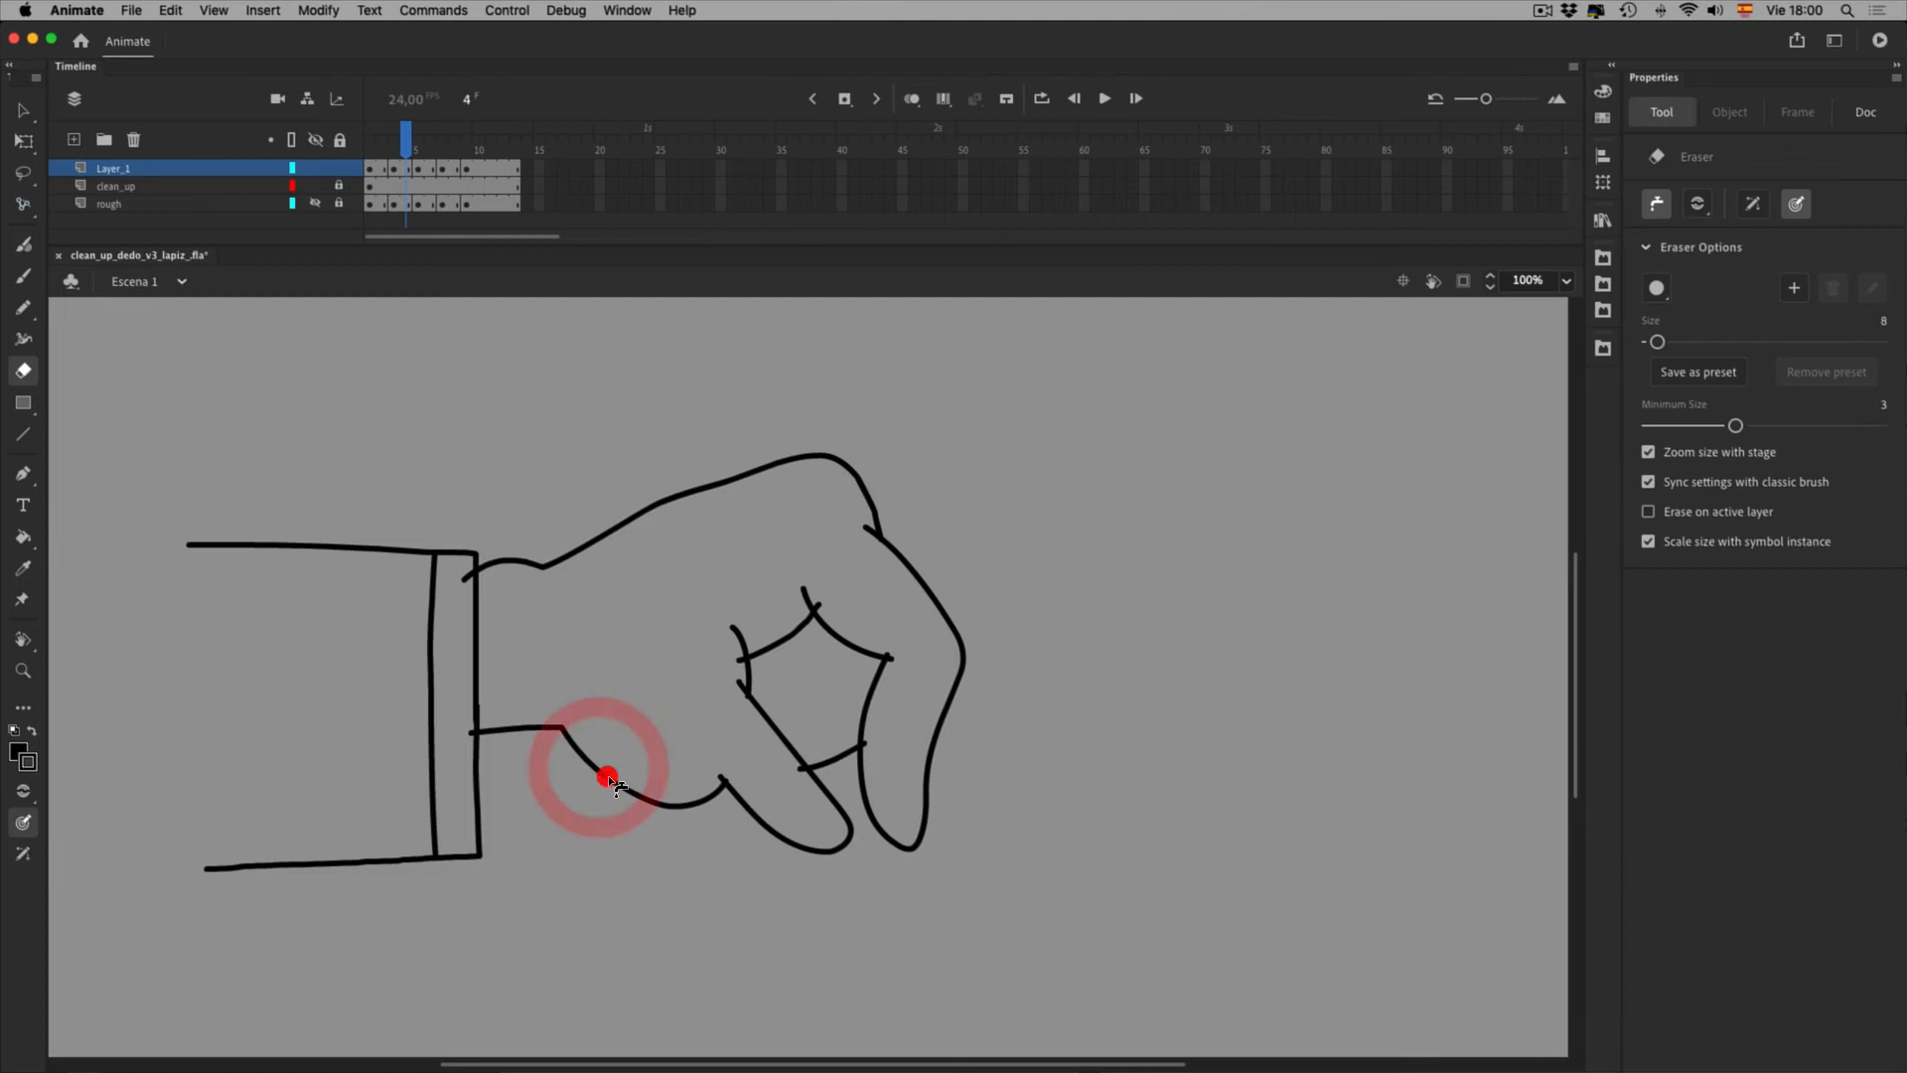
Trim frame 4's inner line ends, right contour, thumb bits and finger lines, undoing an over-erasure
click(792, 703)
click(876, 643)
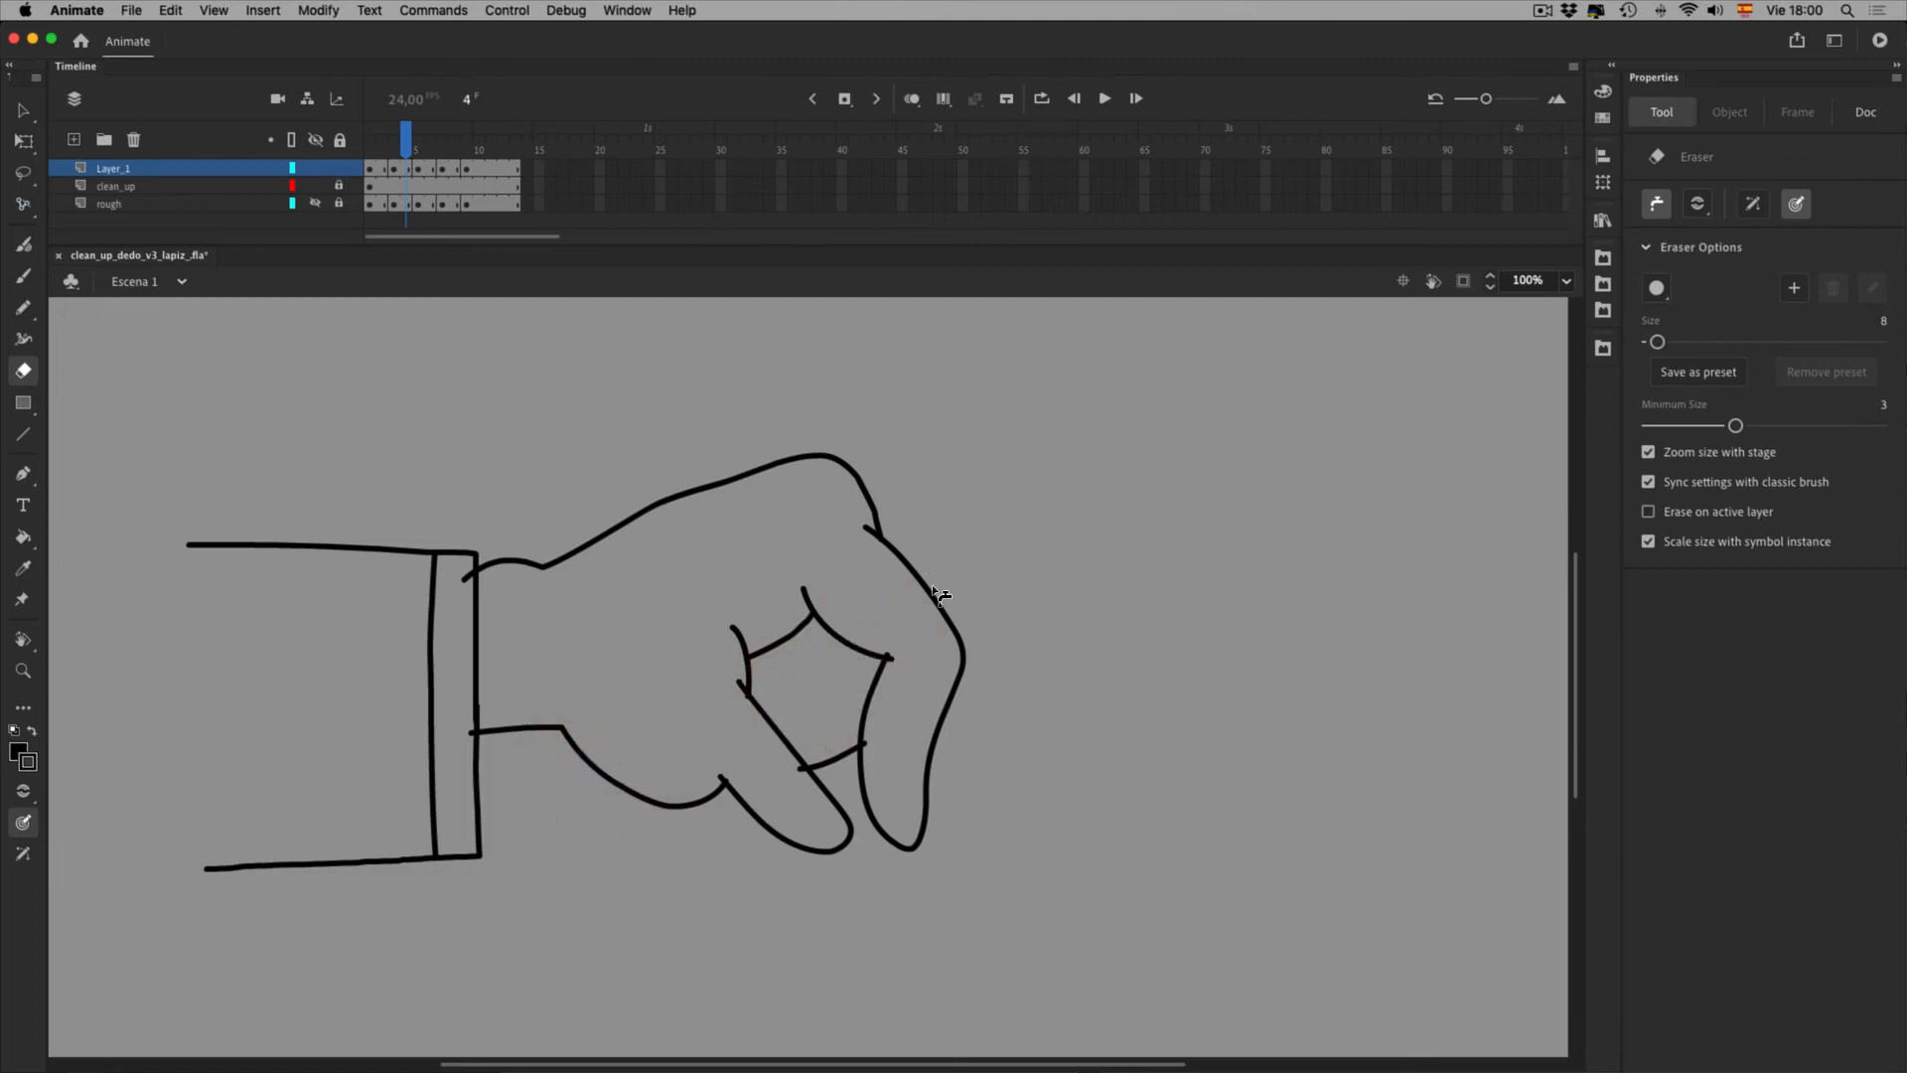
click(949, 701)
click(929, 800)
click(857, 821)
click(794, 739)
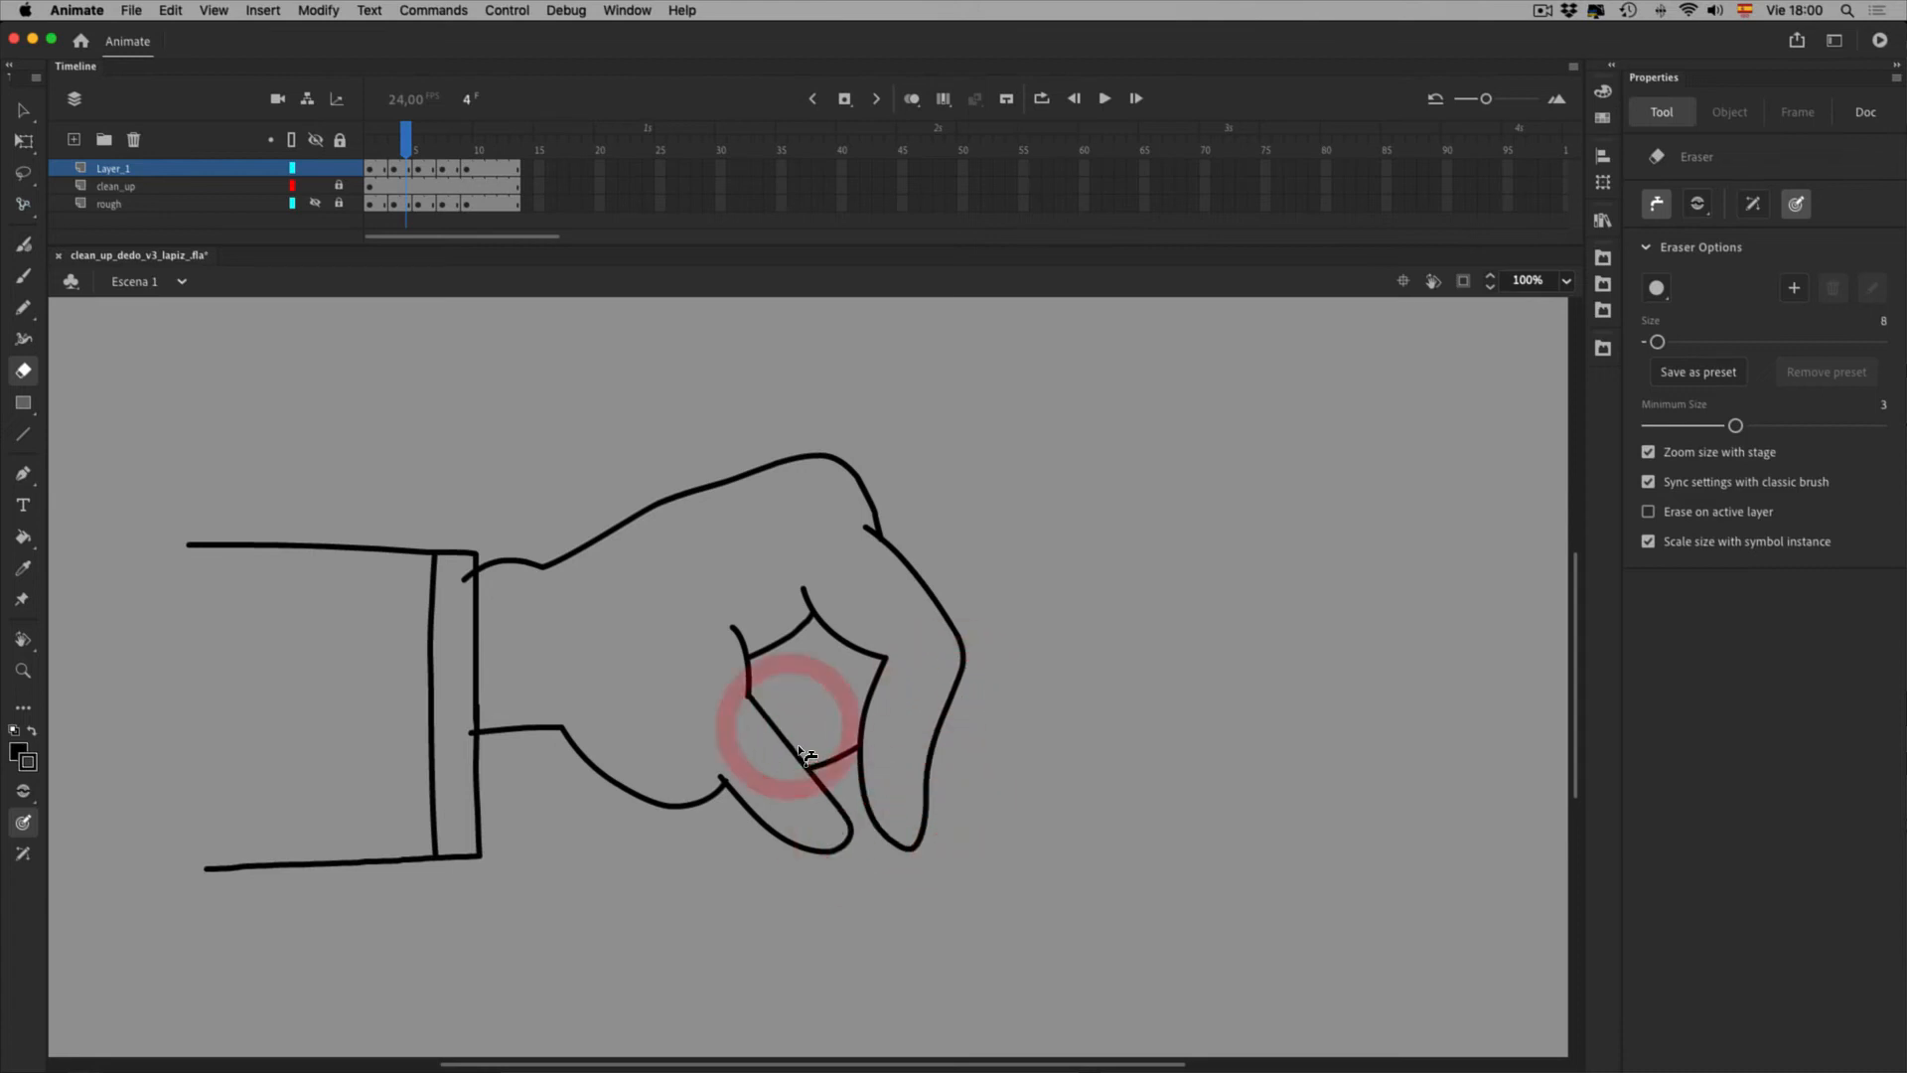
click(779, 839)
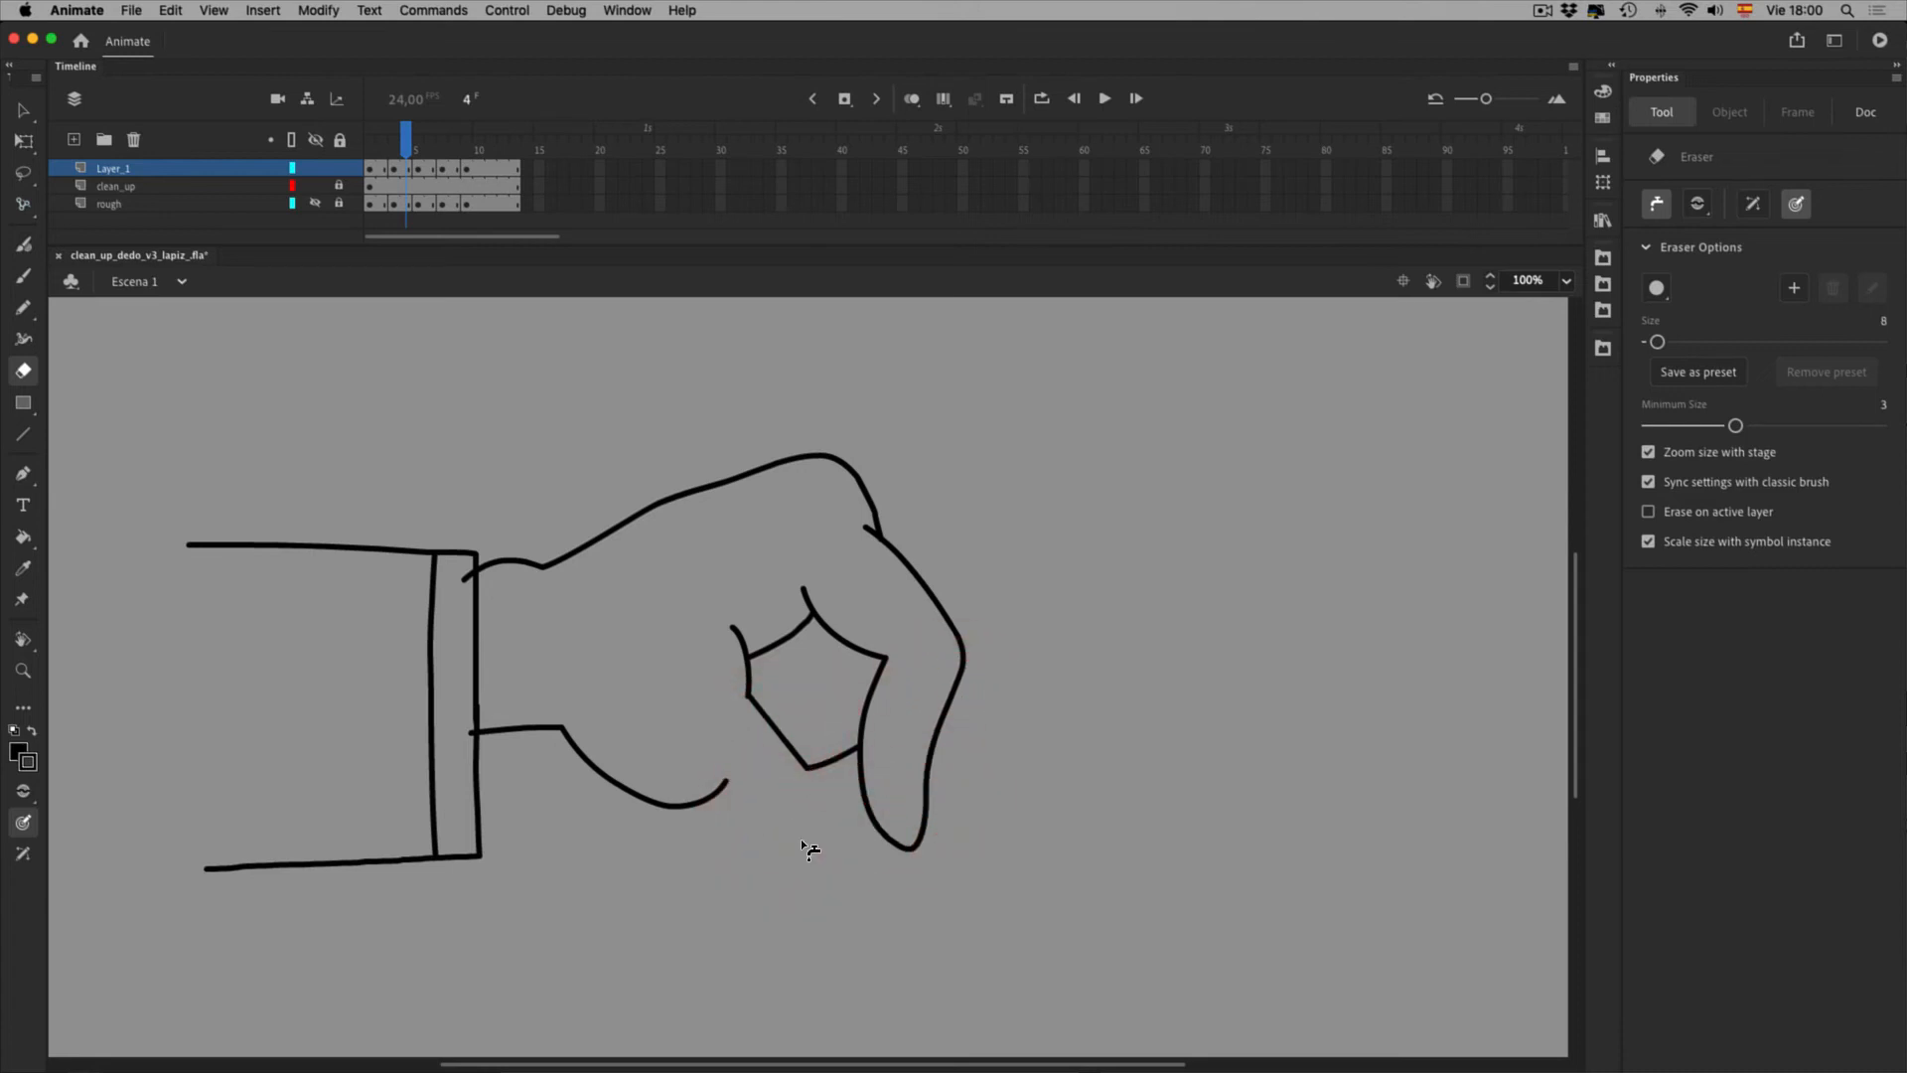
key(super+z)
key(super+z)
On frame 5, erase the stray stroke near the lower palm and delete a loose stroke piece
click(447, 173)
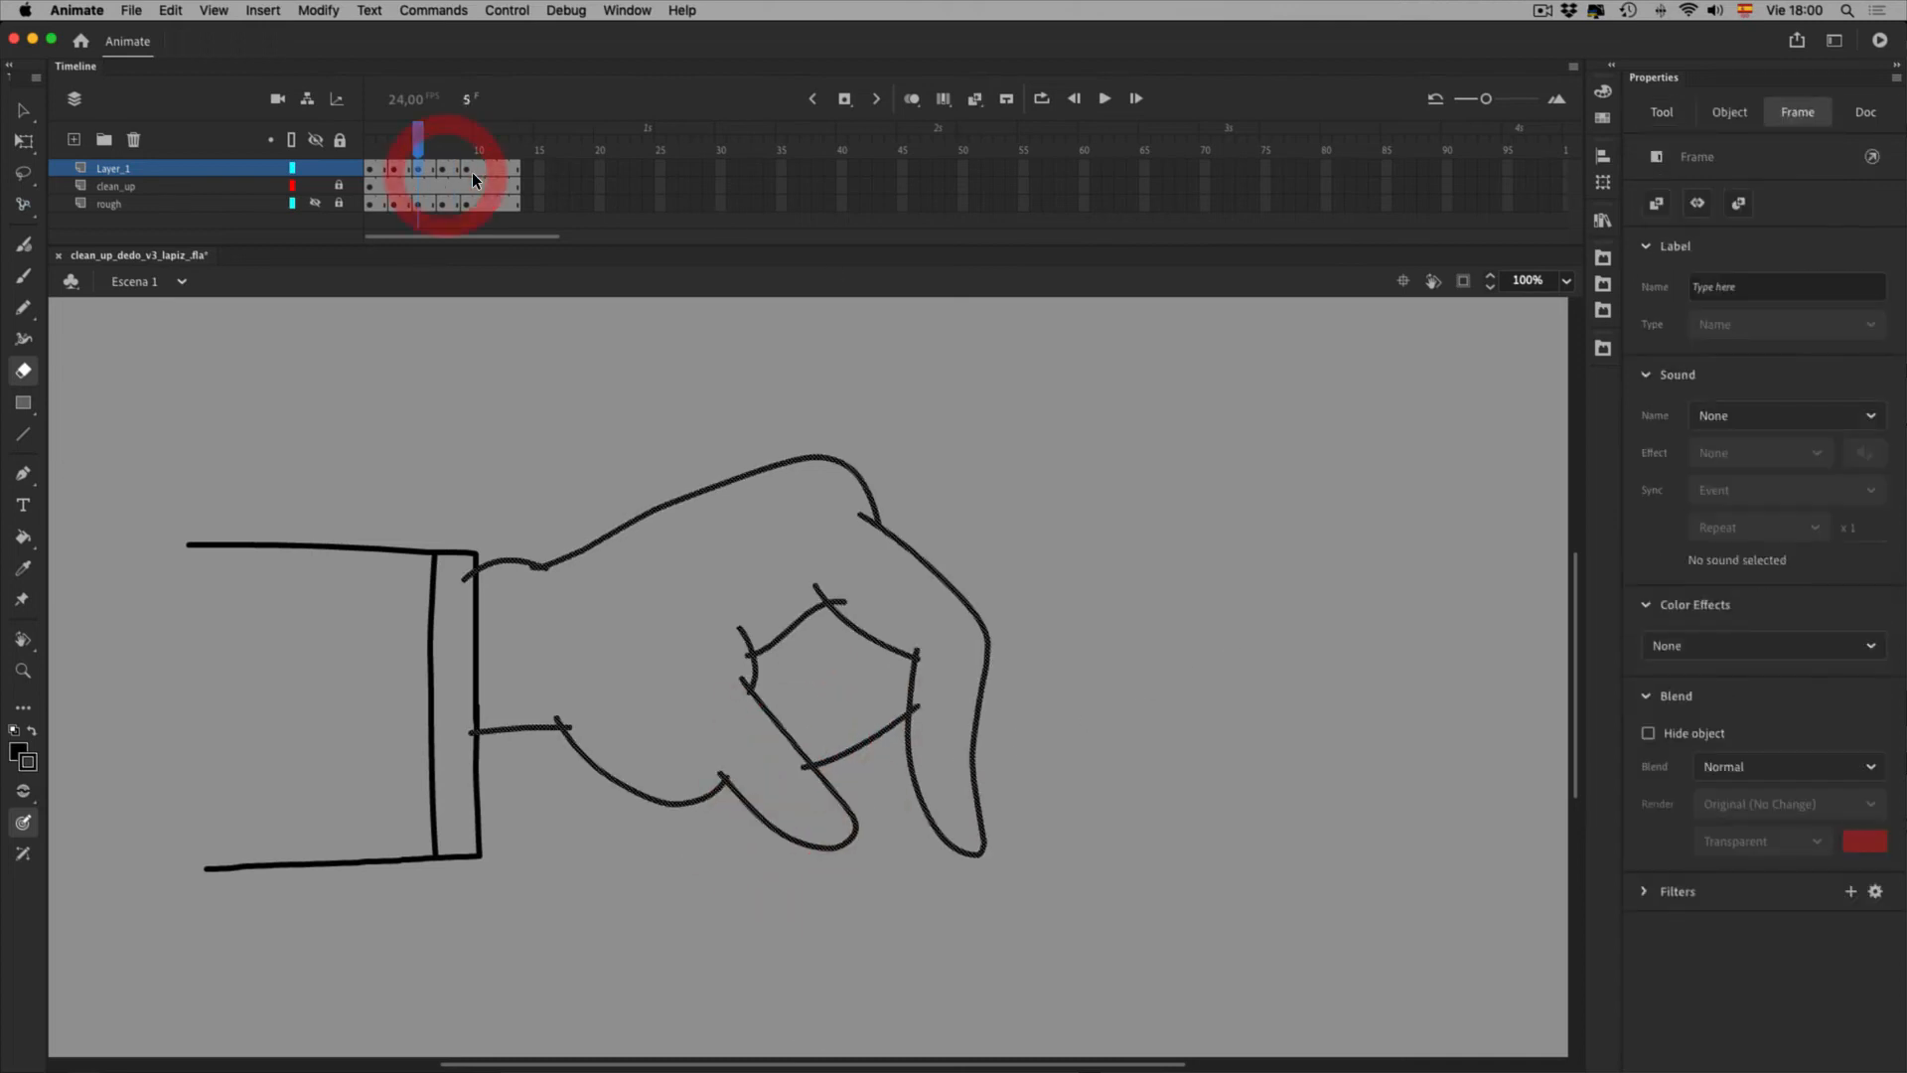
key(v)
click(657, 769)
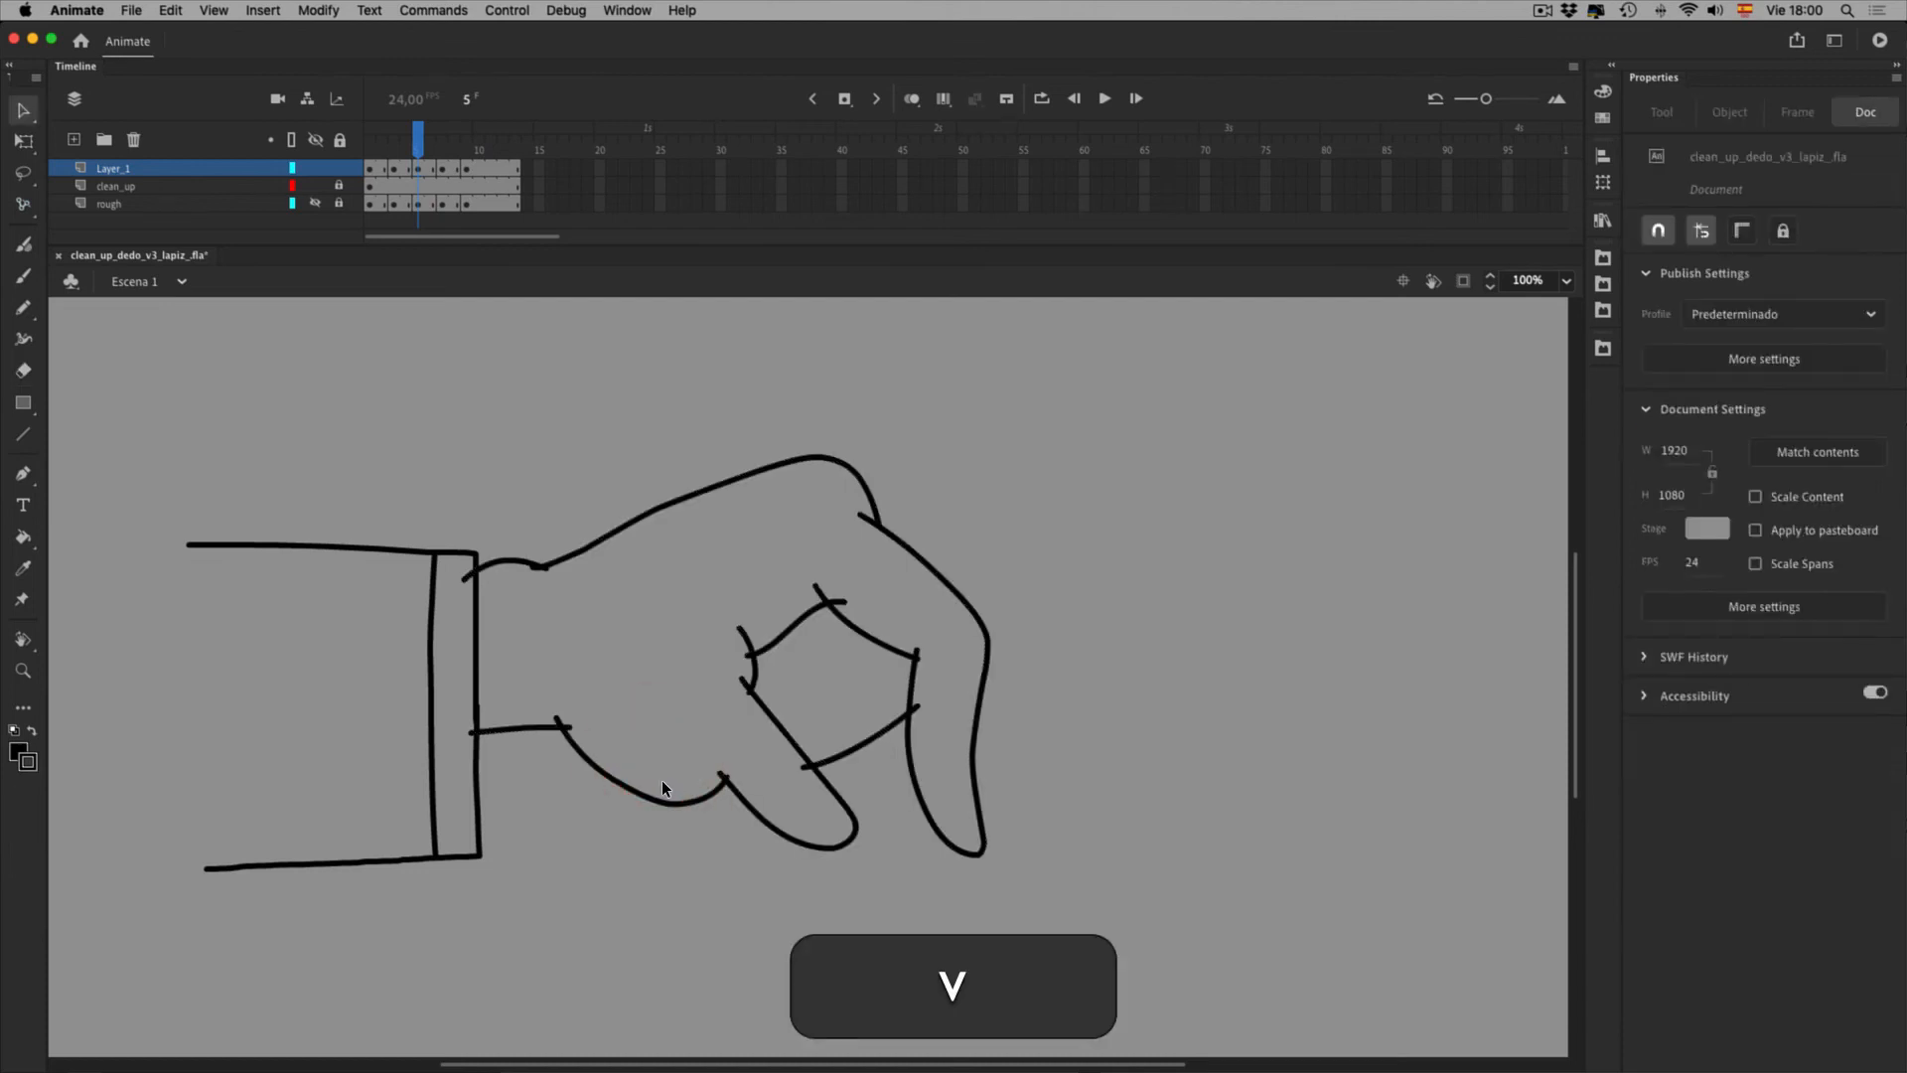
key(e)
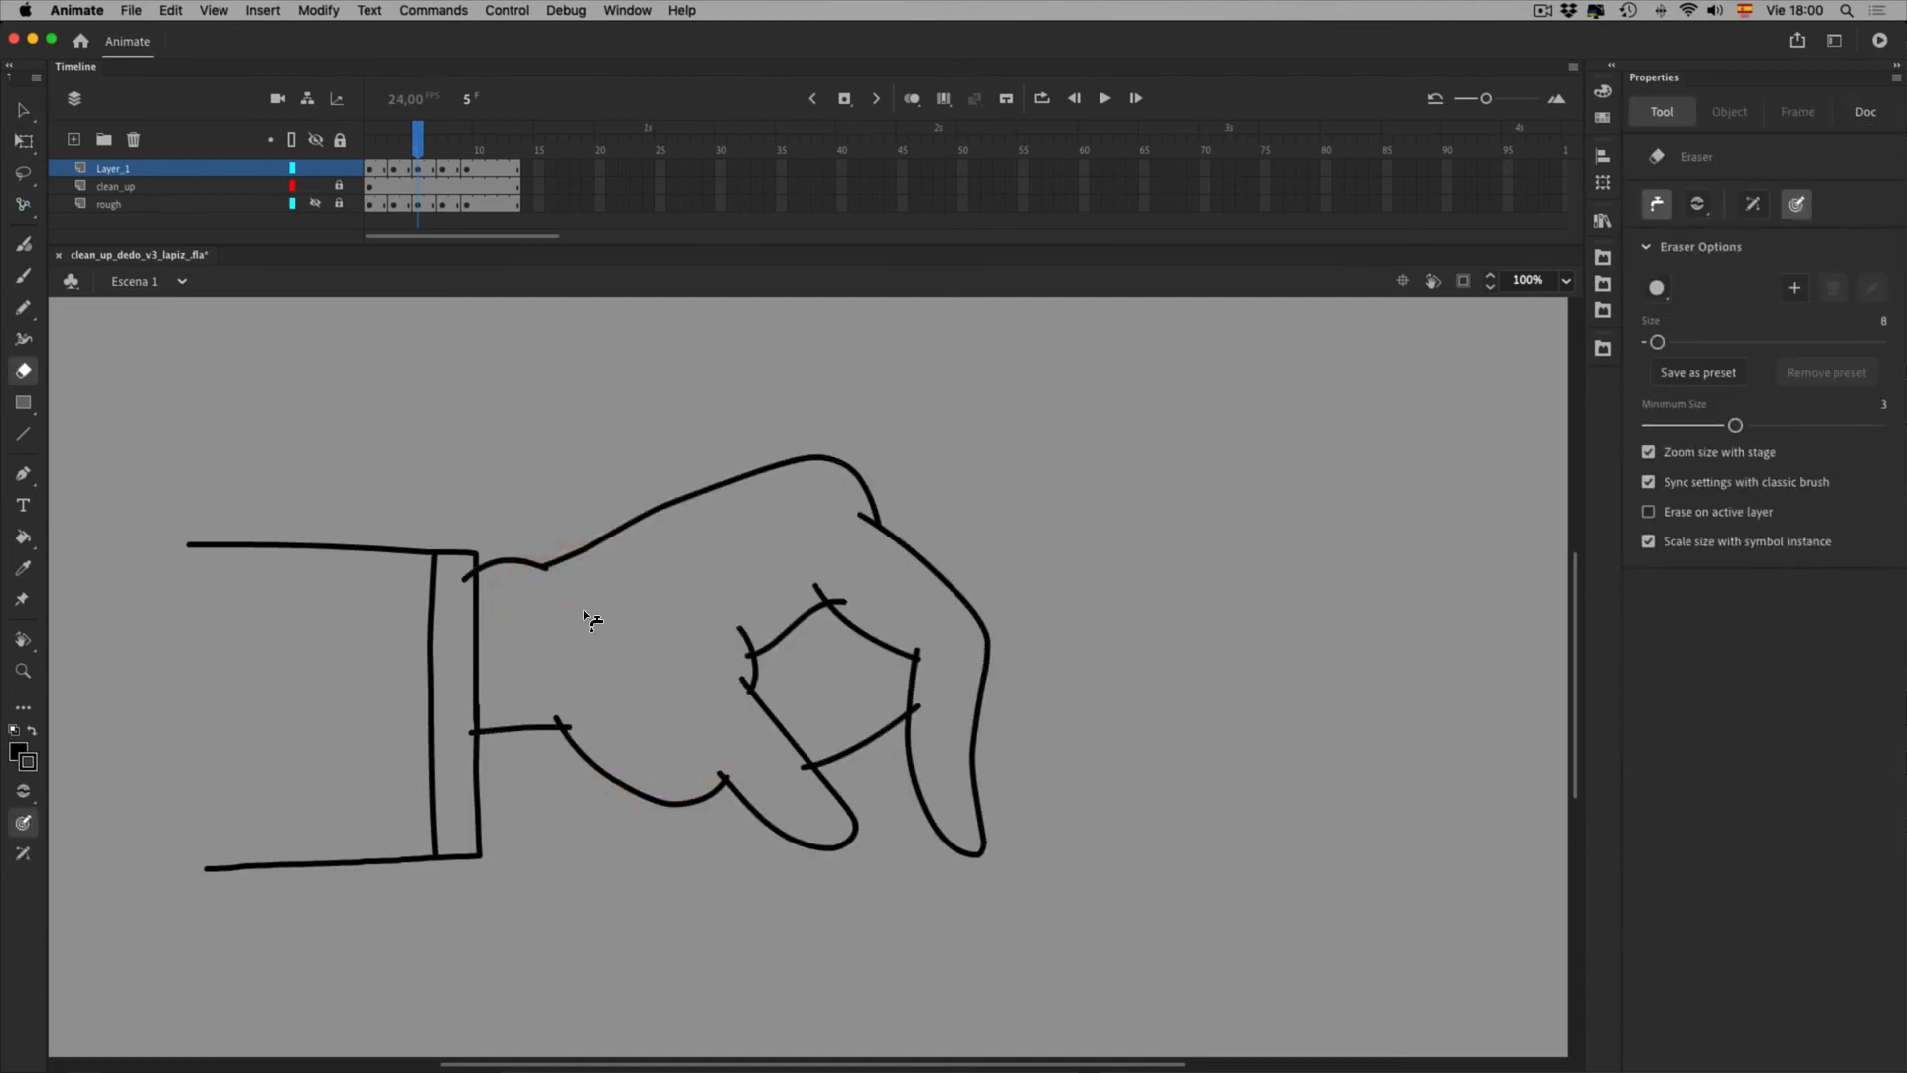
drag(610, 781, 624, 782)
key(v)
click(802, 698)
key(Delete)
Trim frame 5's finger stroke end and thumb stubs, then move to frame 7
click(897, 643)
click(924, 627)
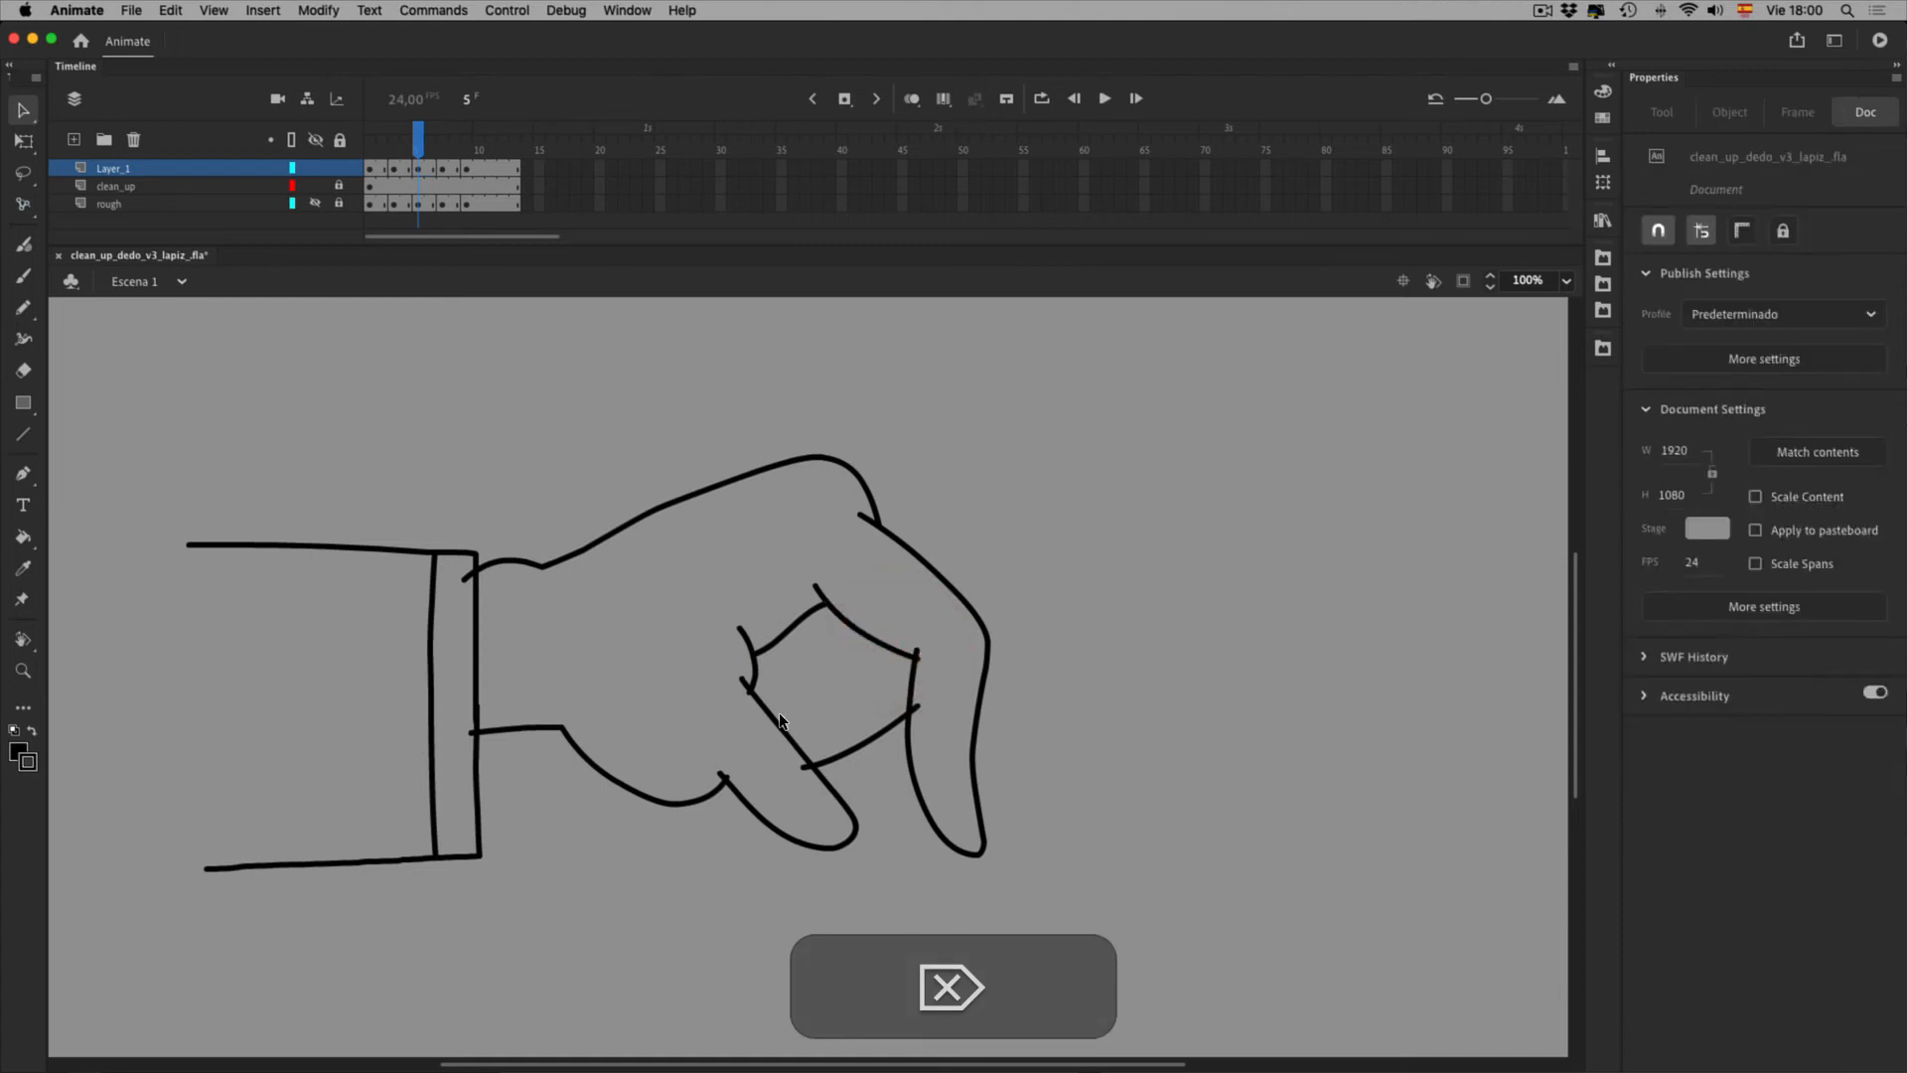
key(e)
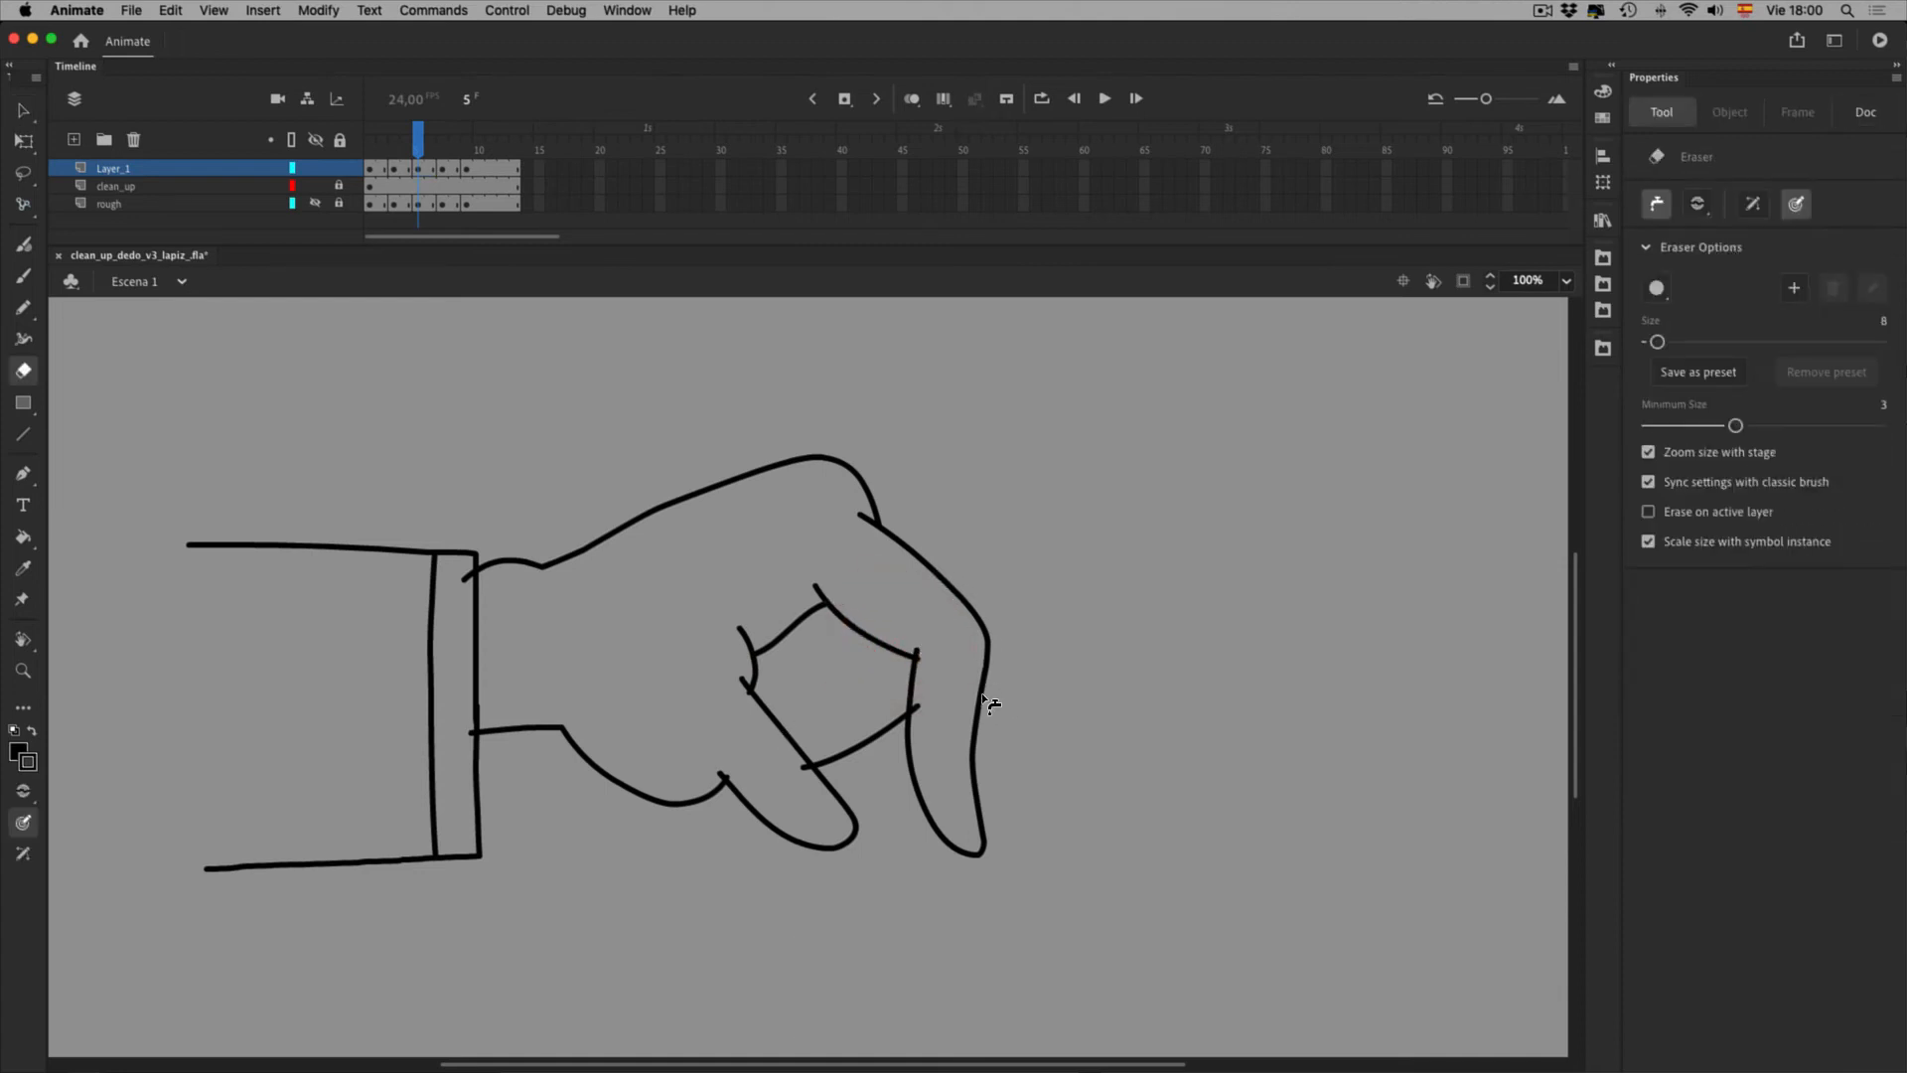
click(981, 709)
click(983, 711)
click(858, 821)
click(796, 731)
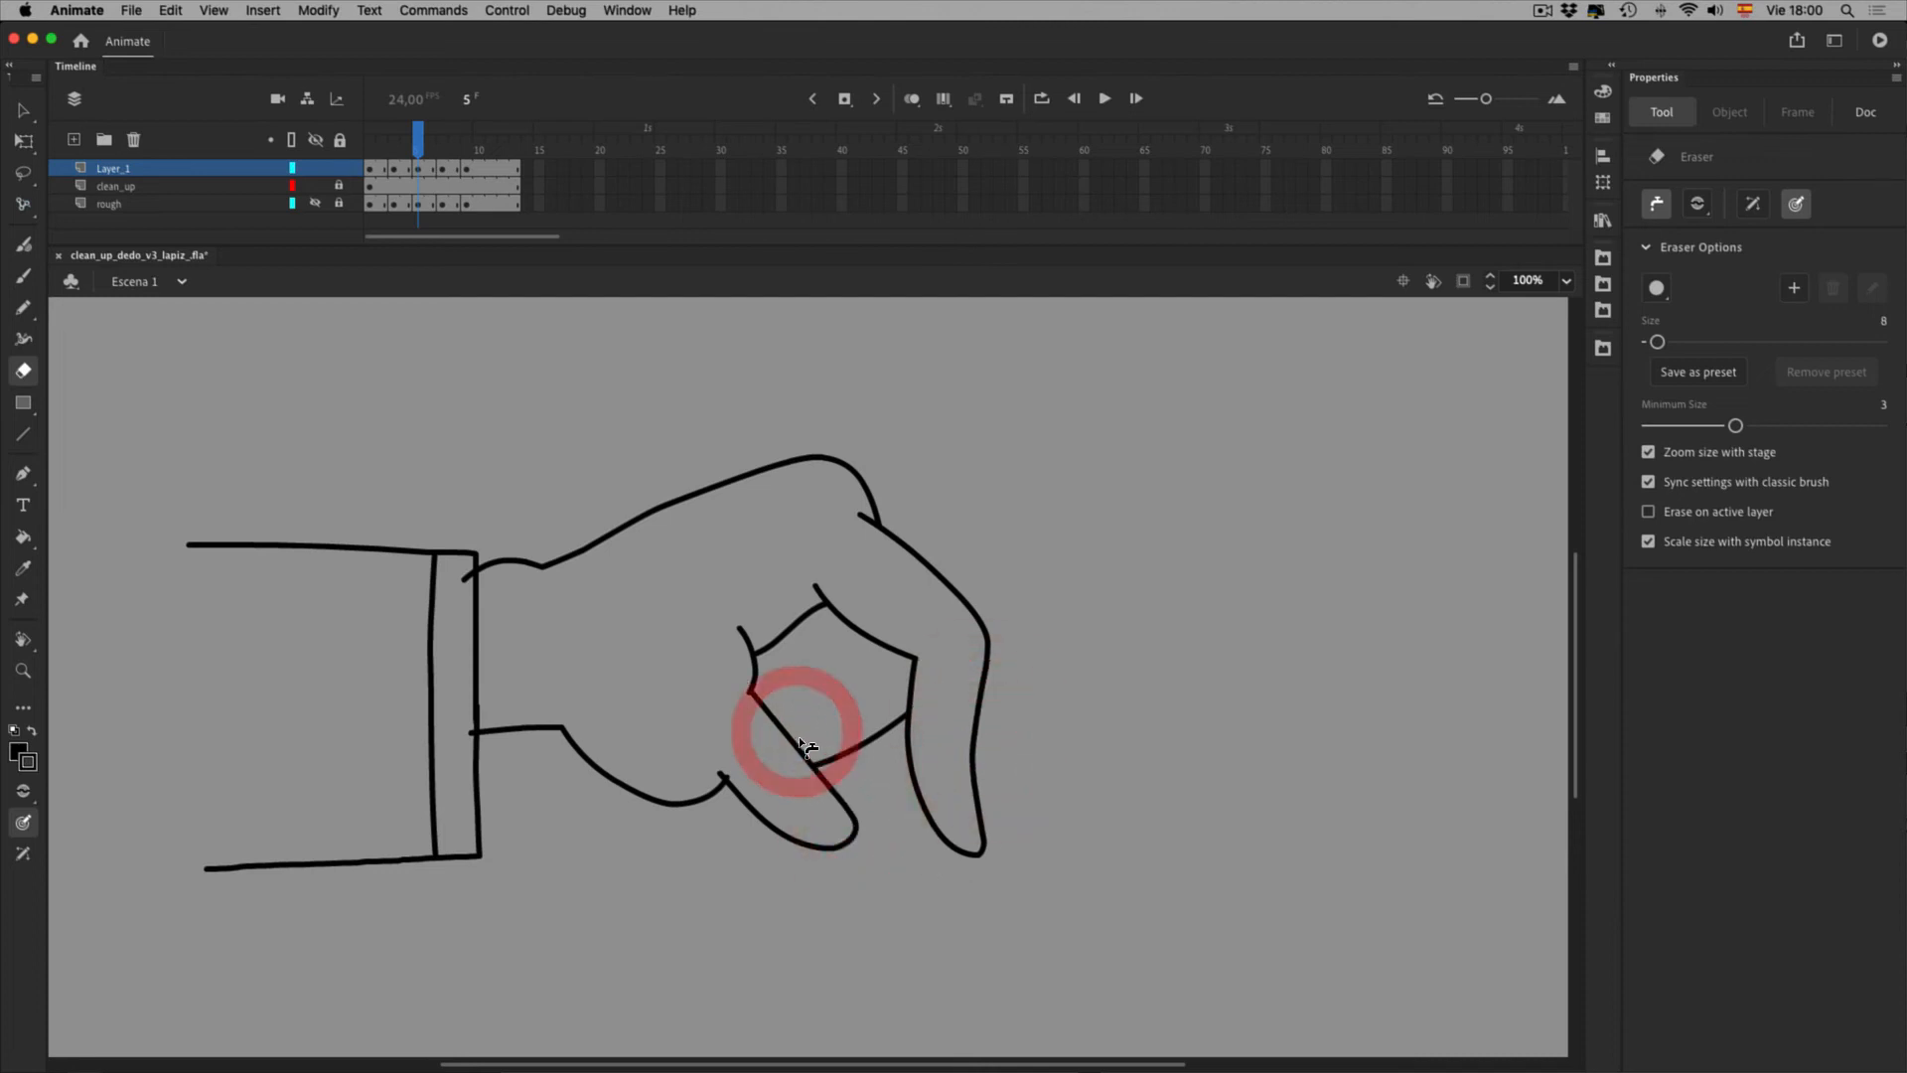
click(777, 827)
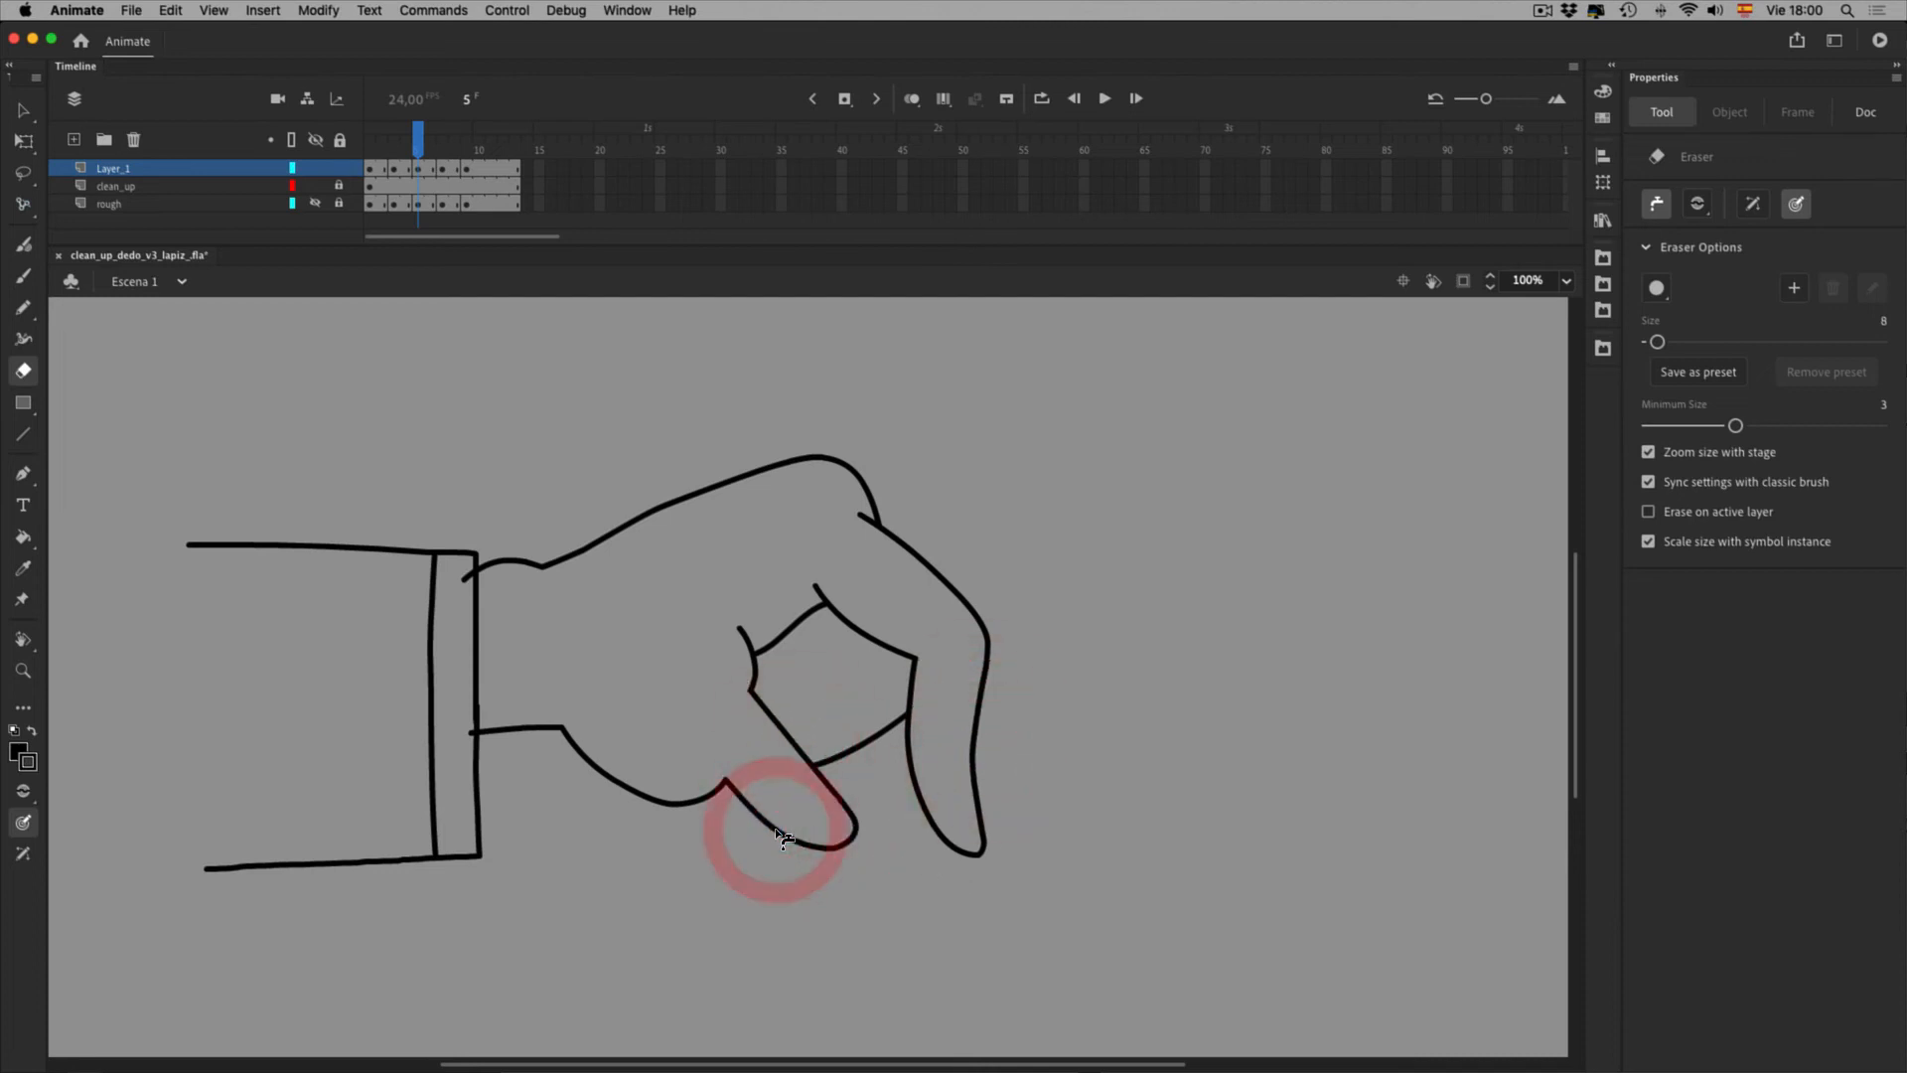
click(466, 183)
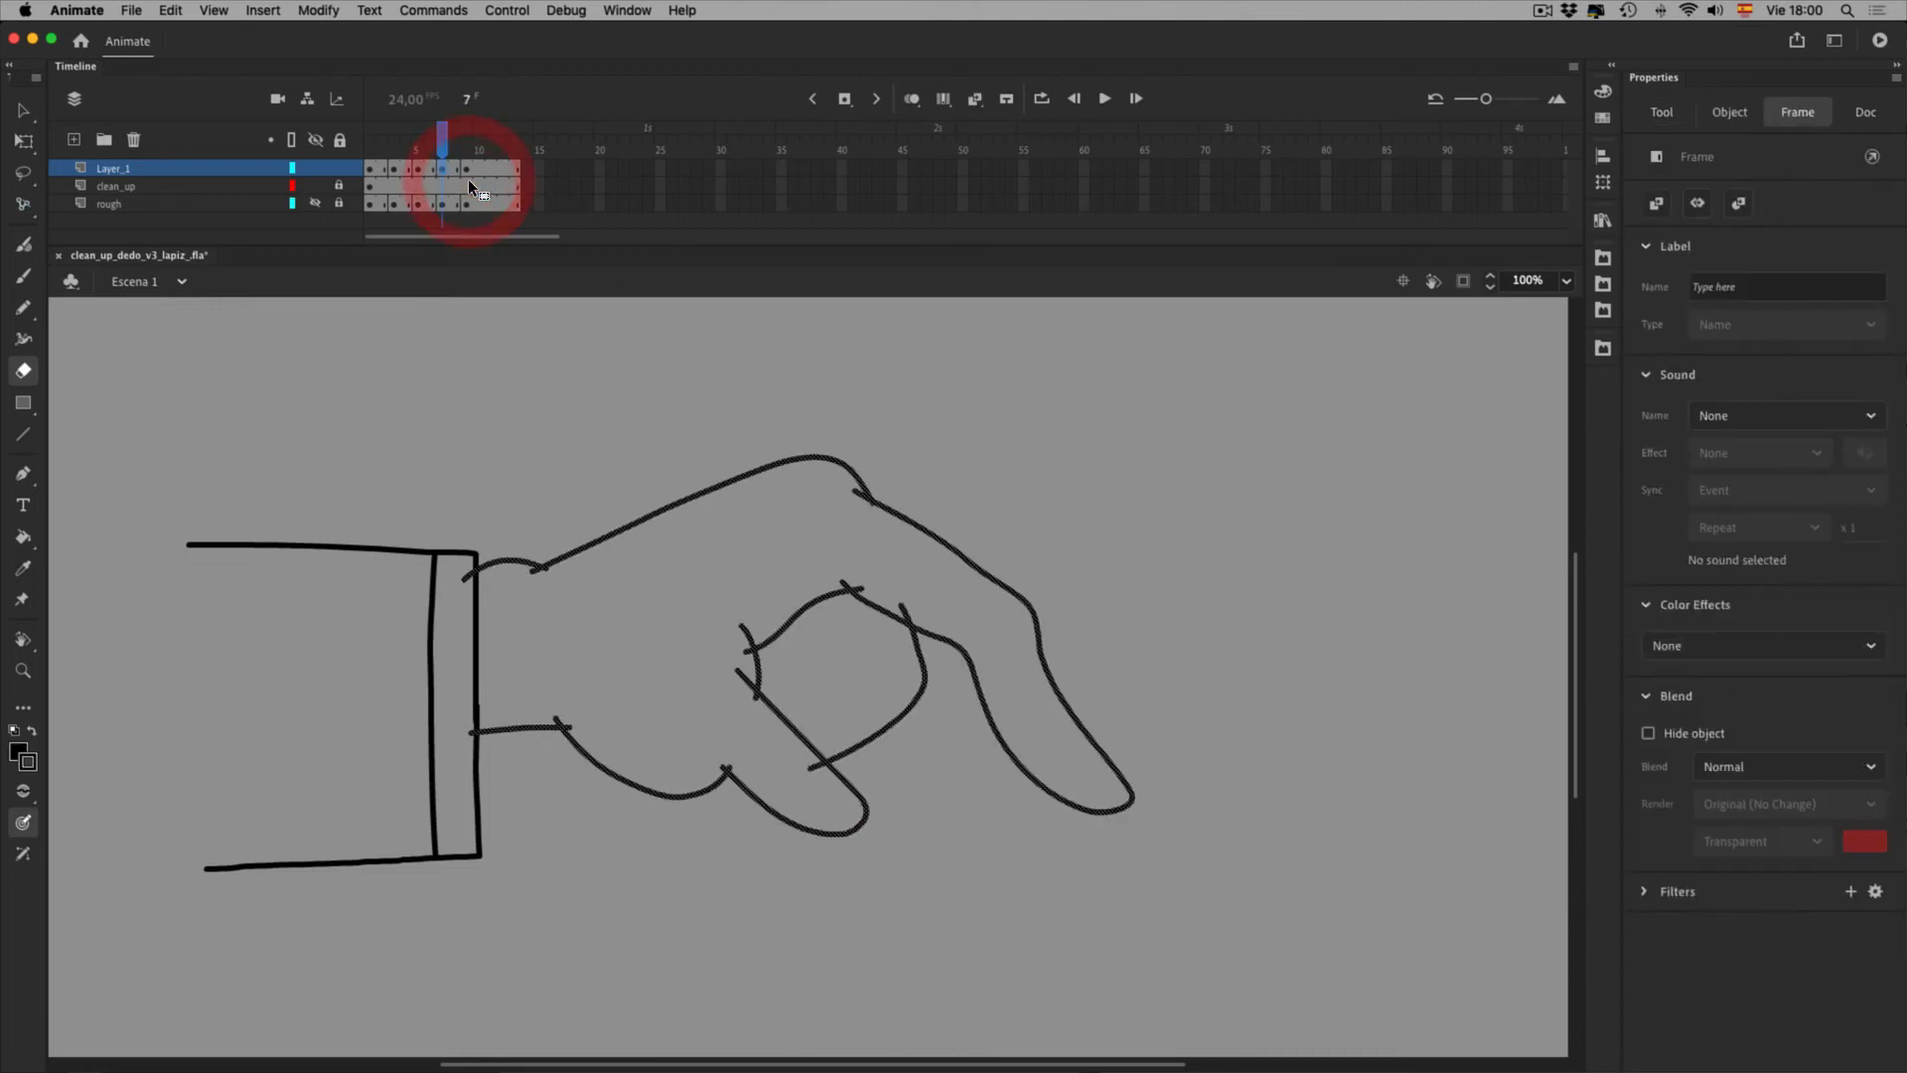
On frame 7, erase the overhanging stubs where the wrist lines meet
click(705, 763)
key(v)
click(1276, 747)
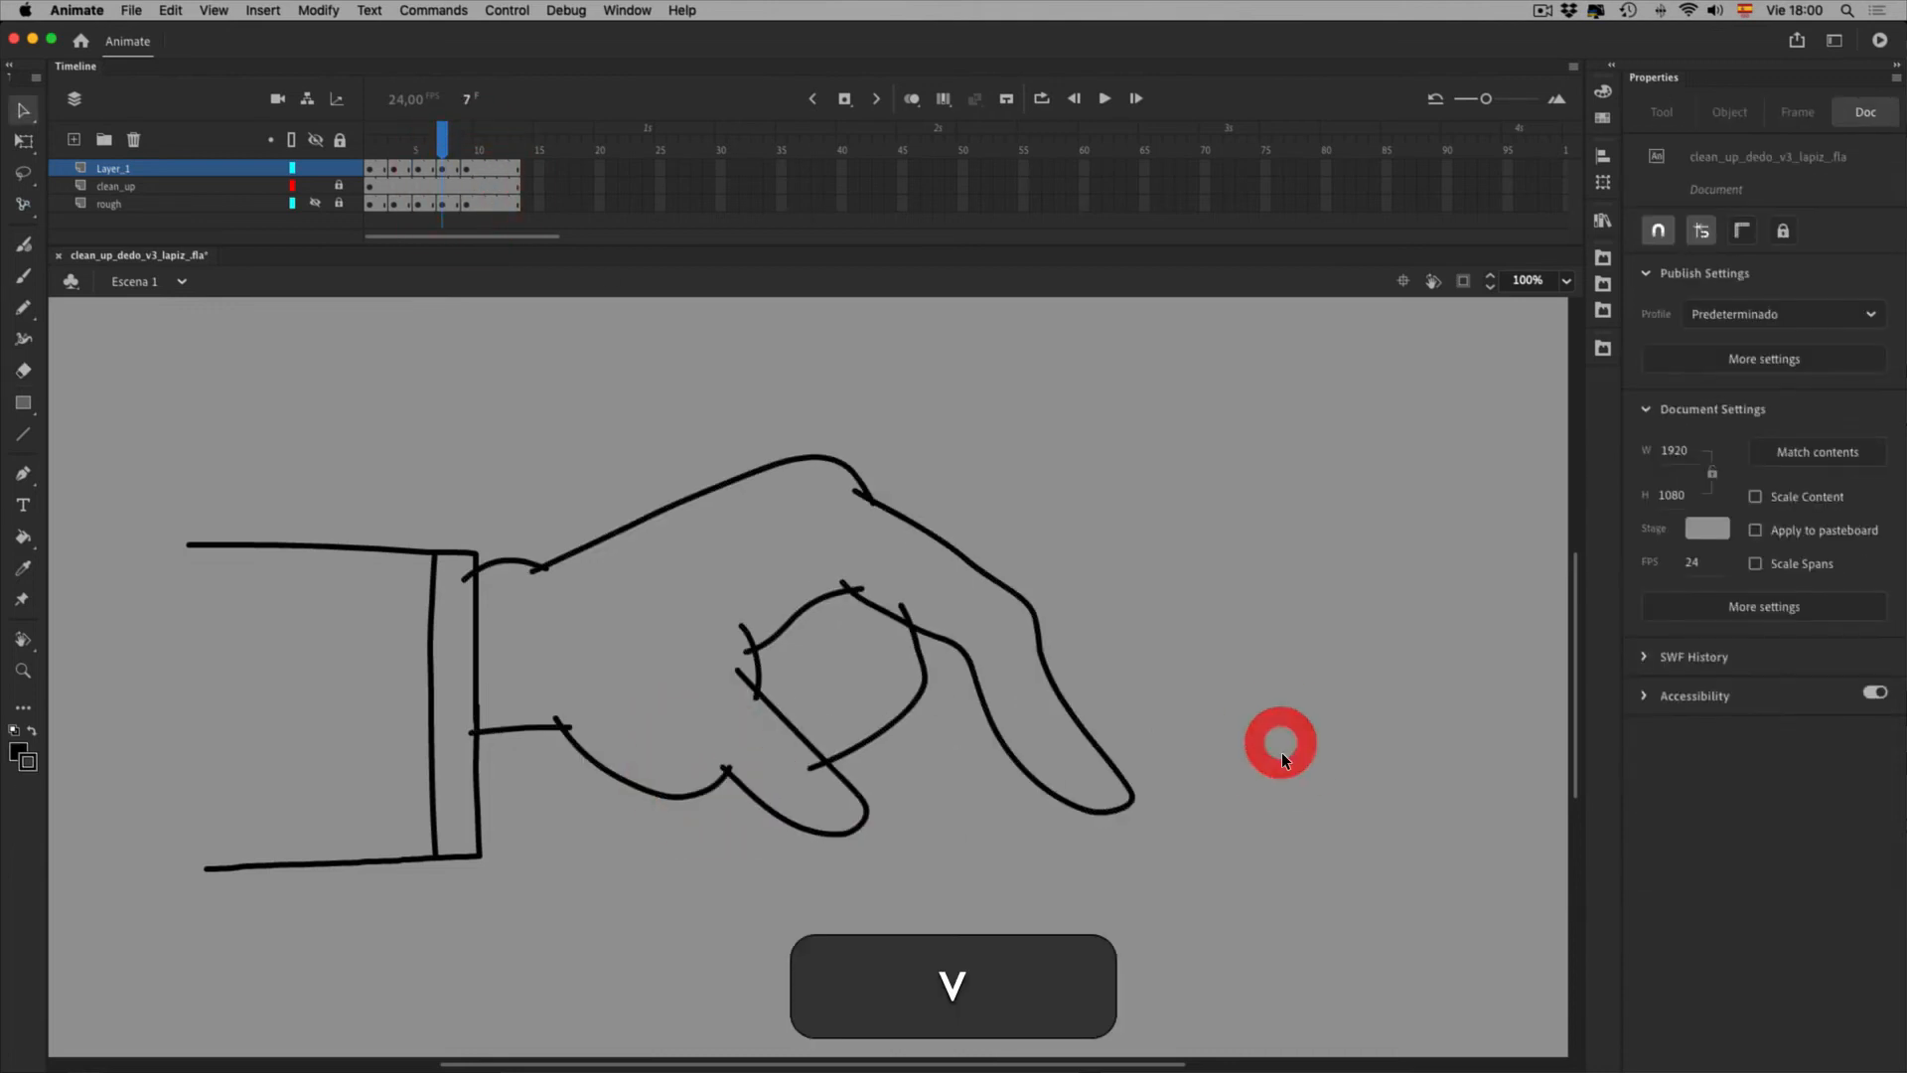
key(e)
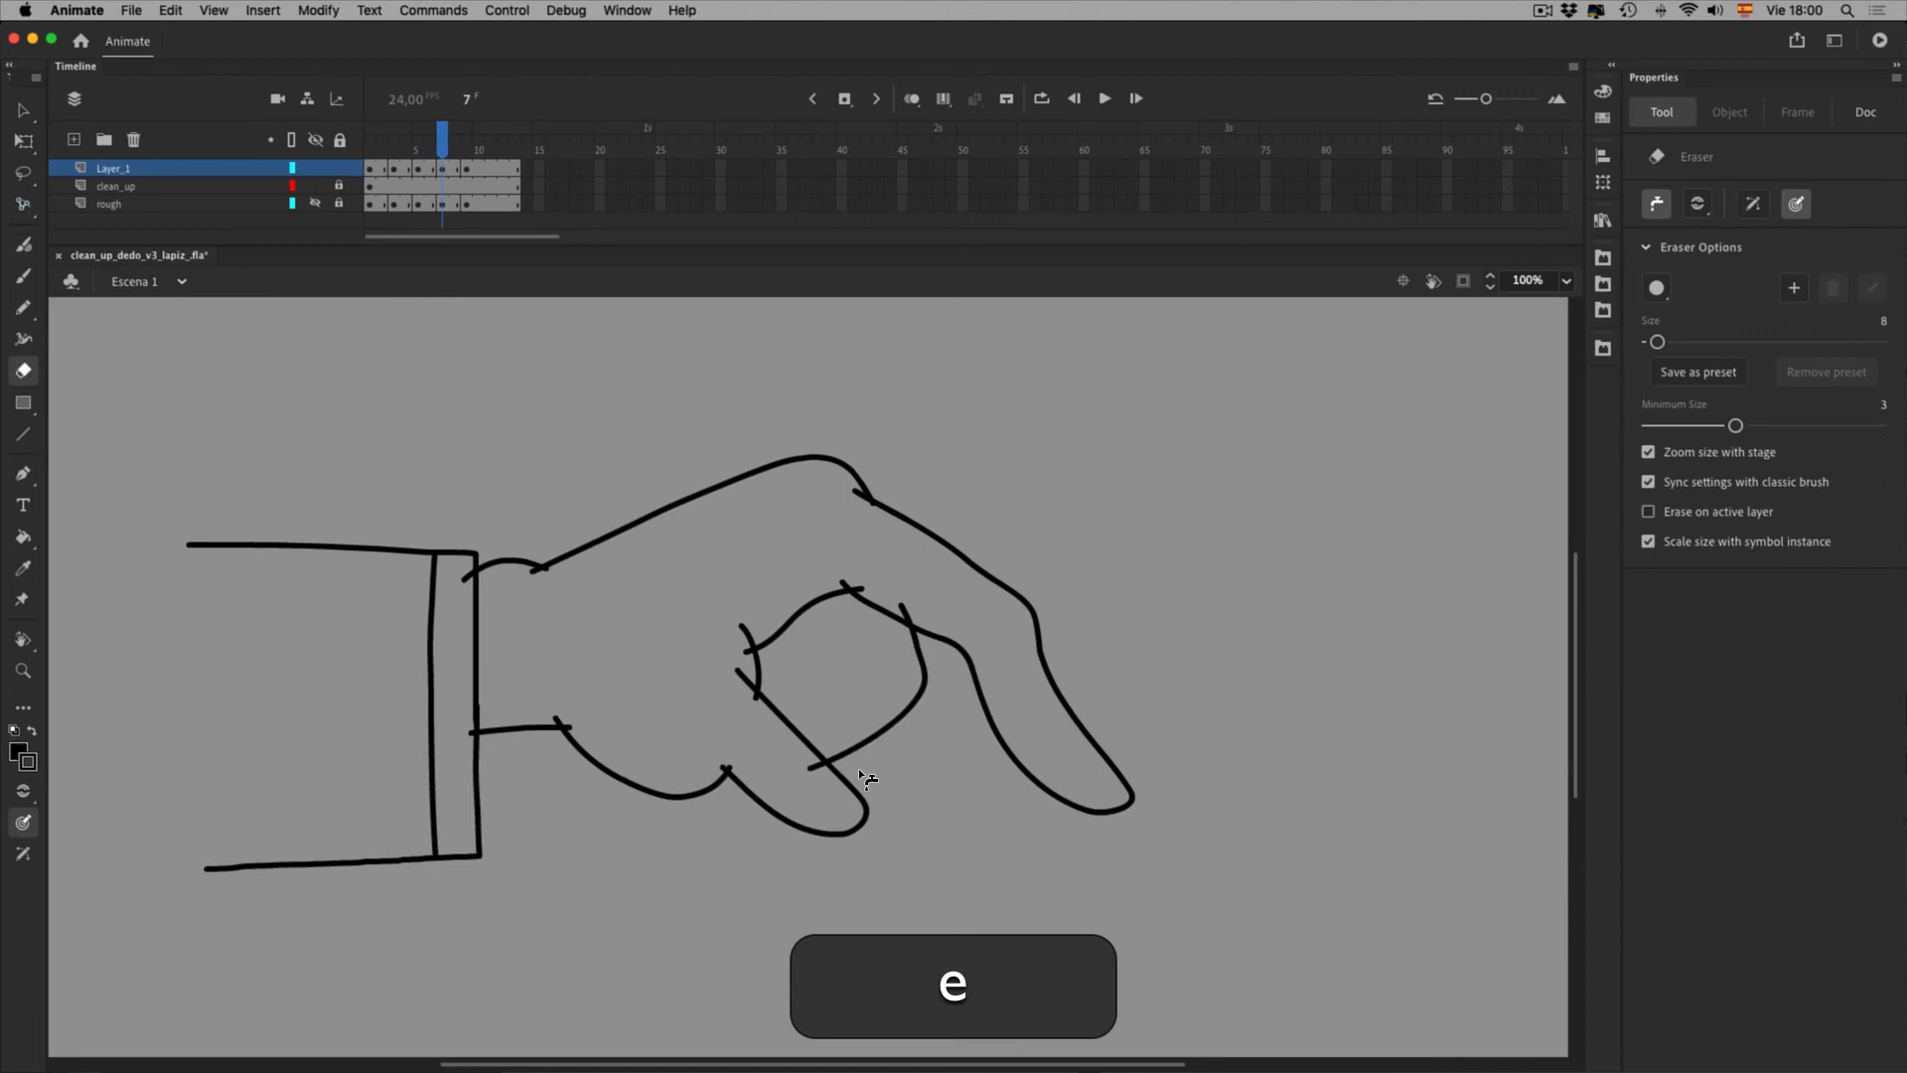
click(571, 613)
click(583, 611)
click(608, 778)
click(597, 769)
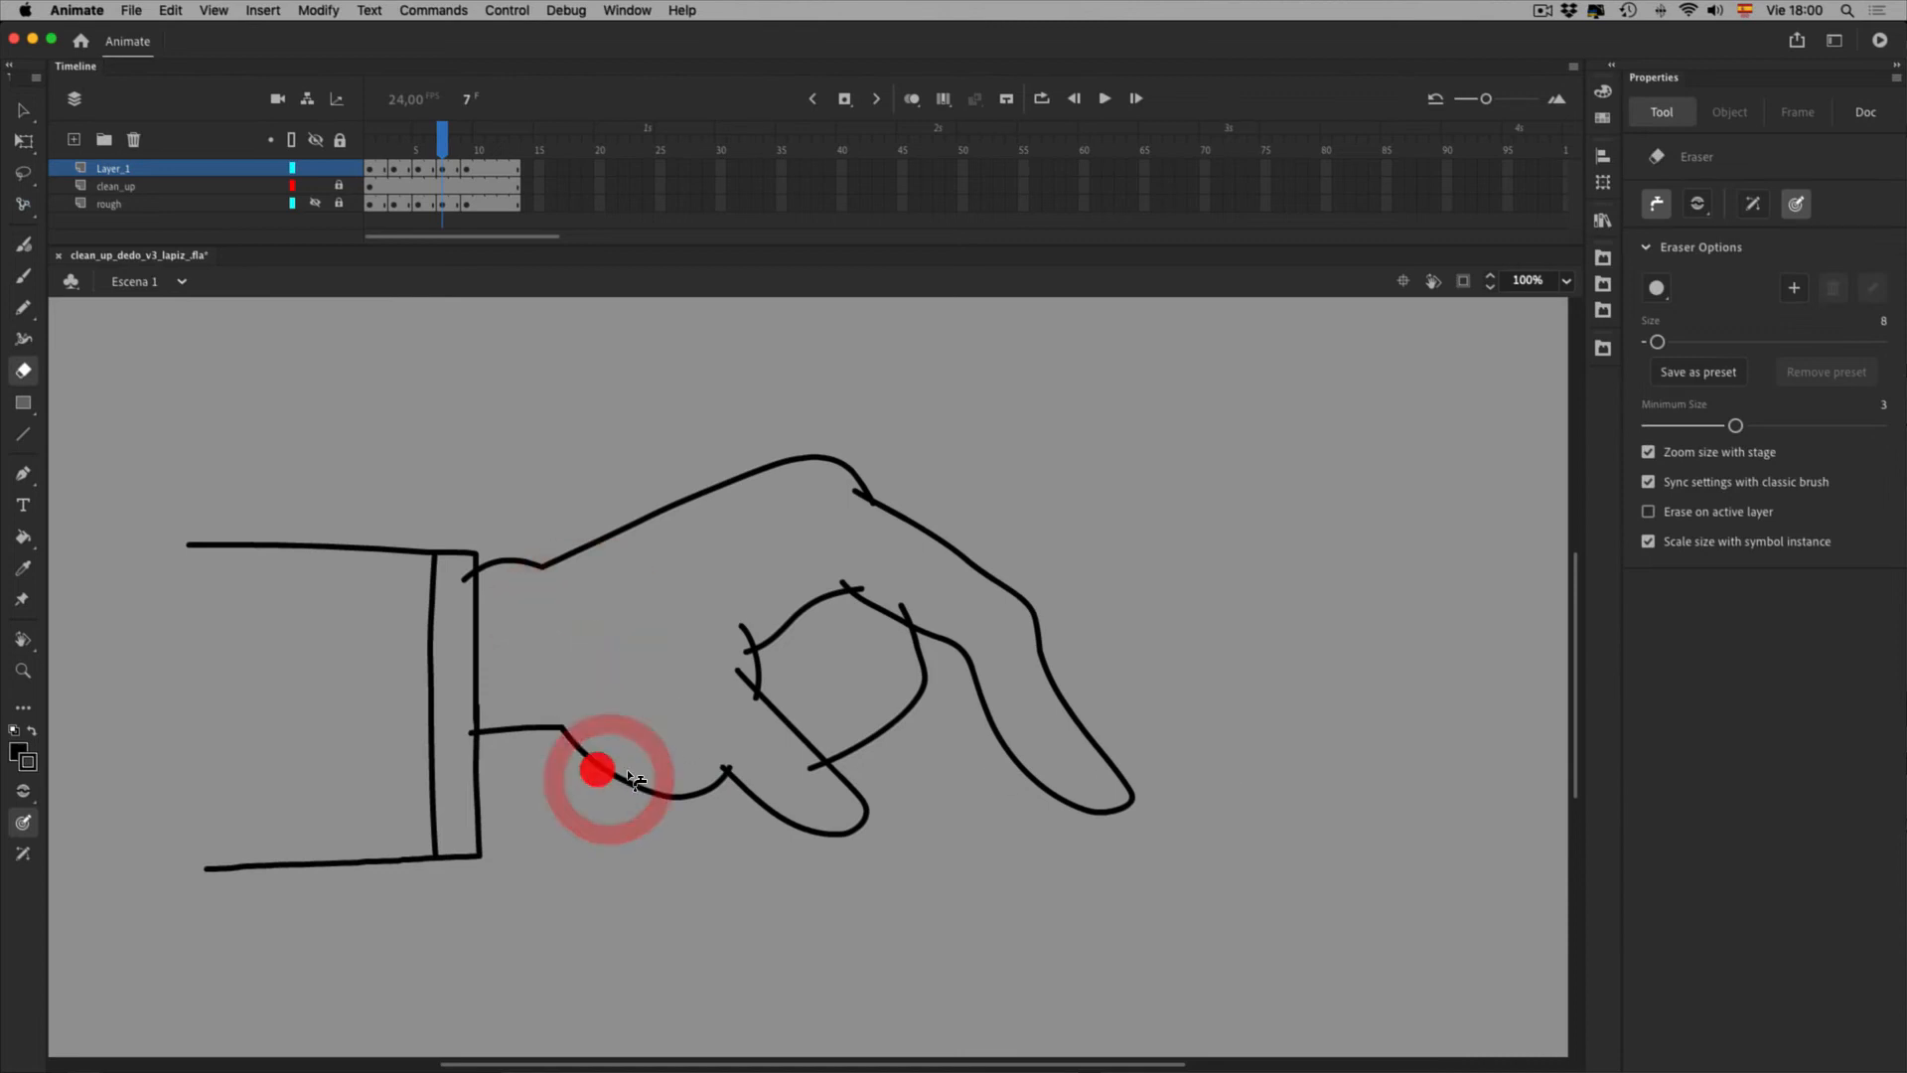
Erase frame 7's stubs at the inner arc ends, finger joint, diagonal finger line and doubled finger stroke
click(802, 694)
click(915, 627)
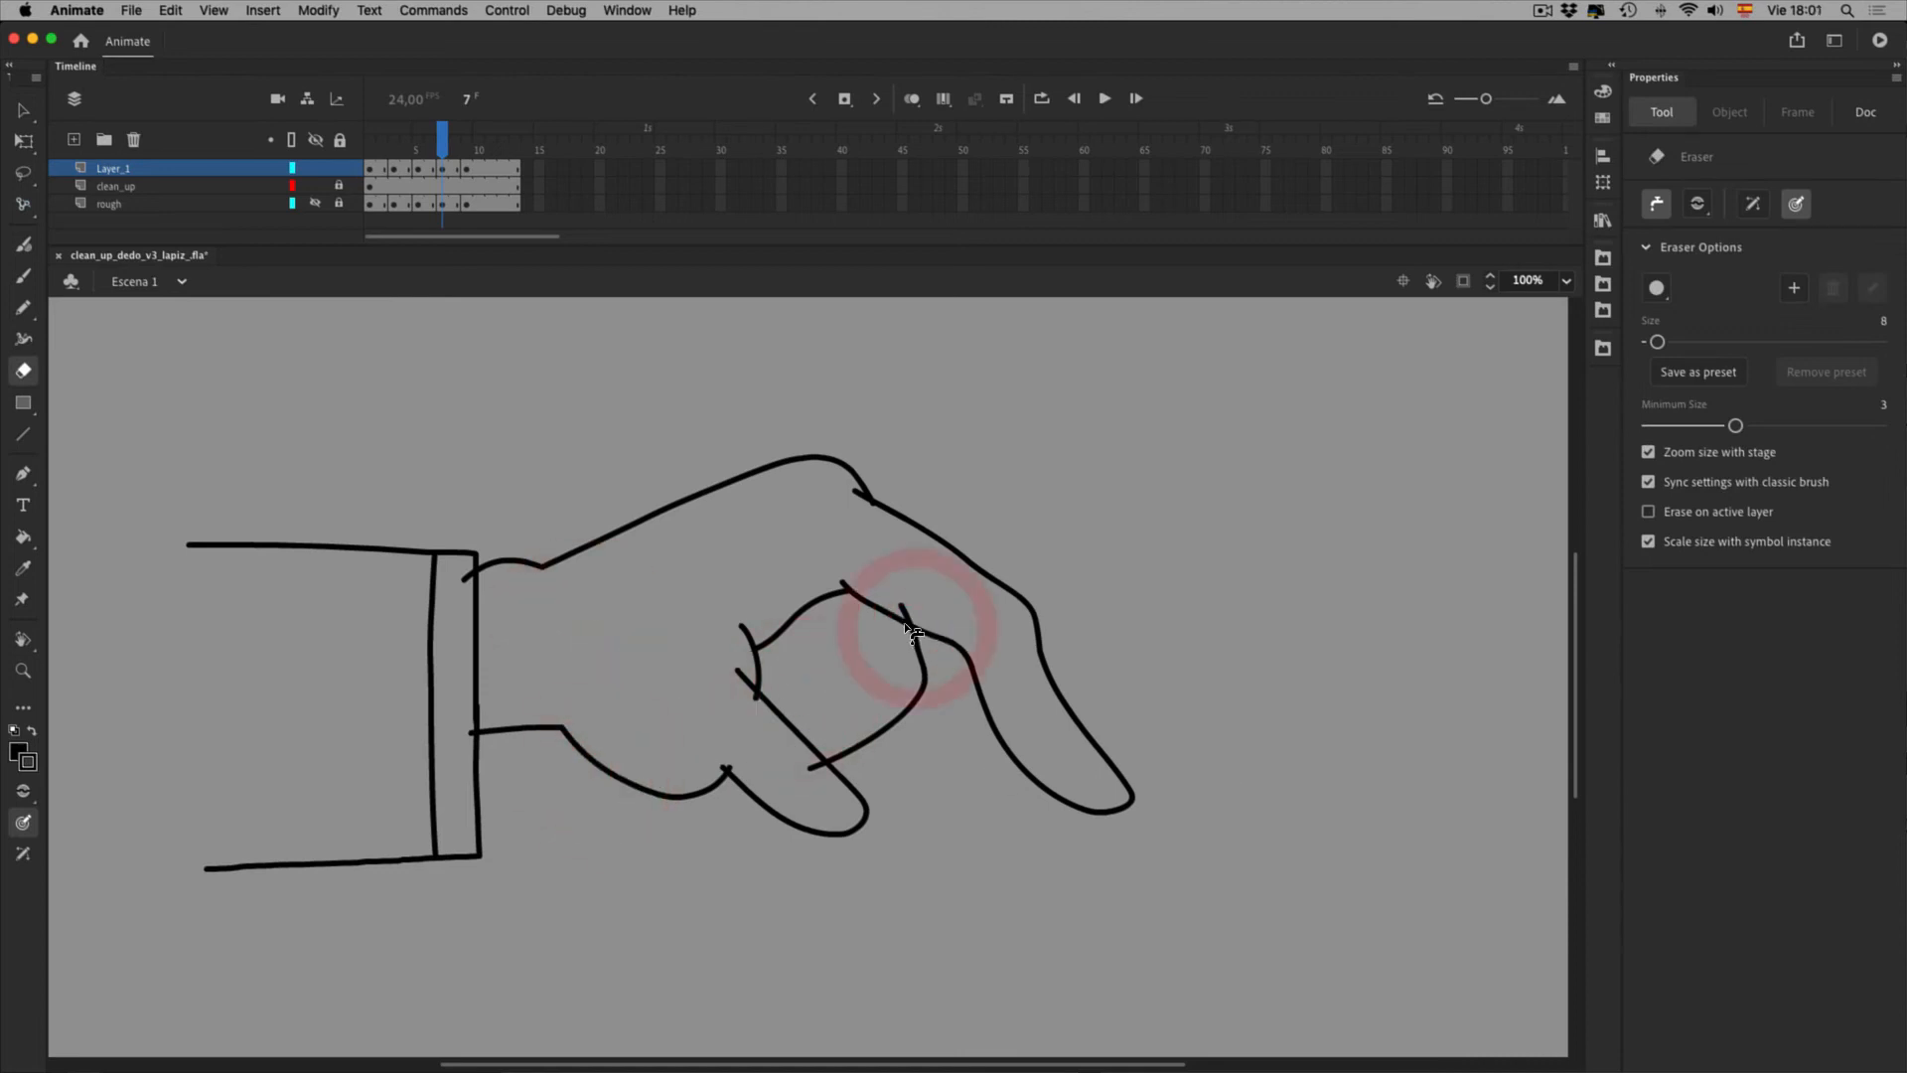
click(969, 647)
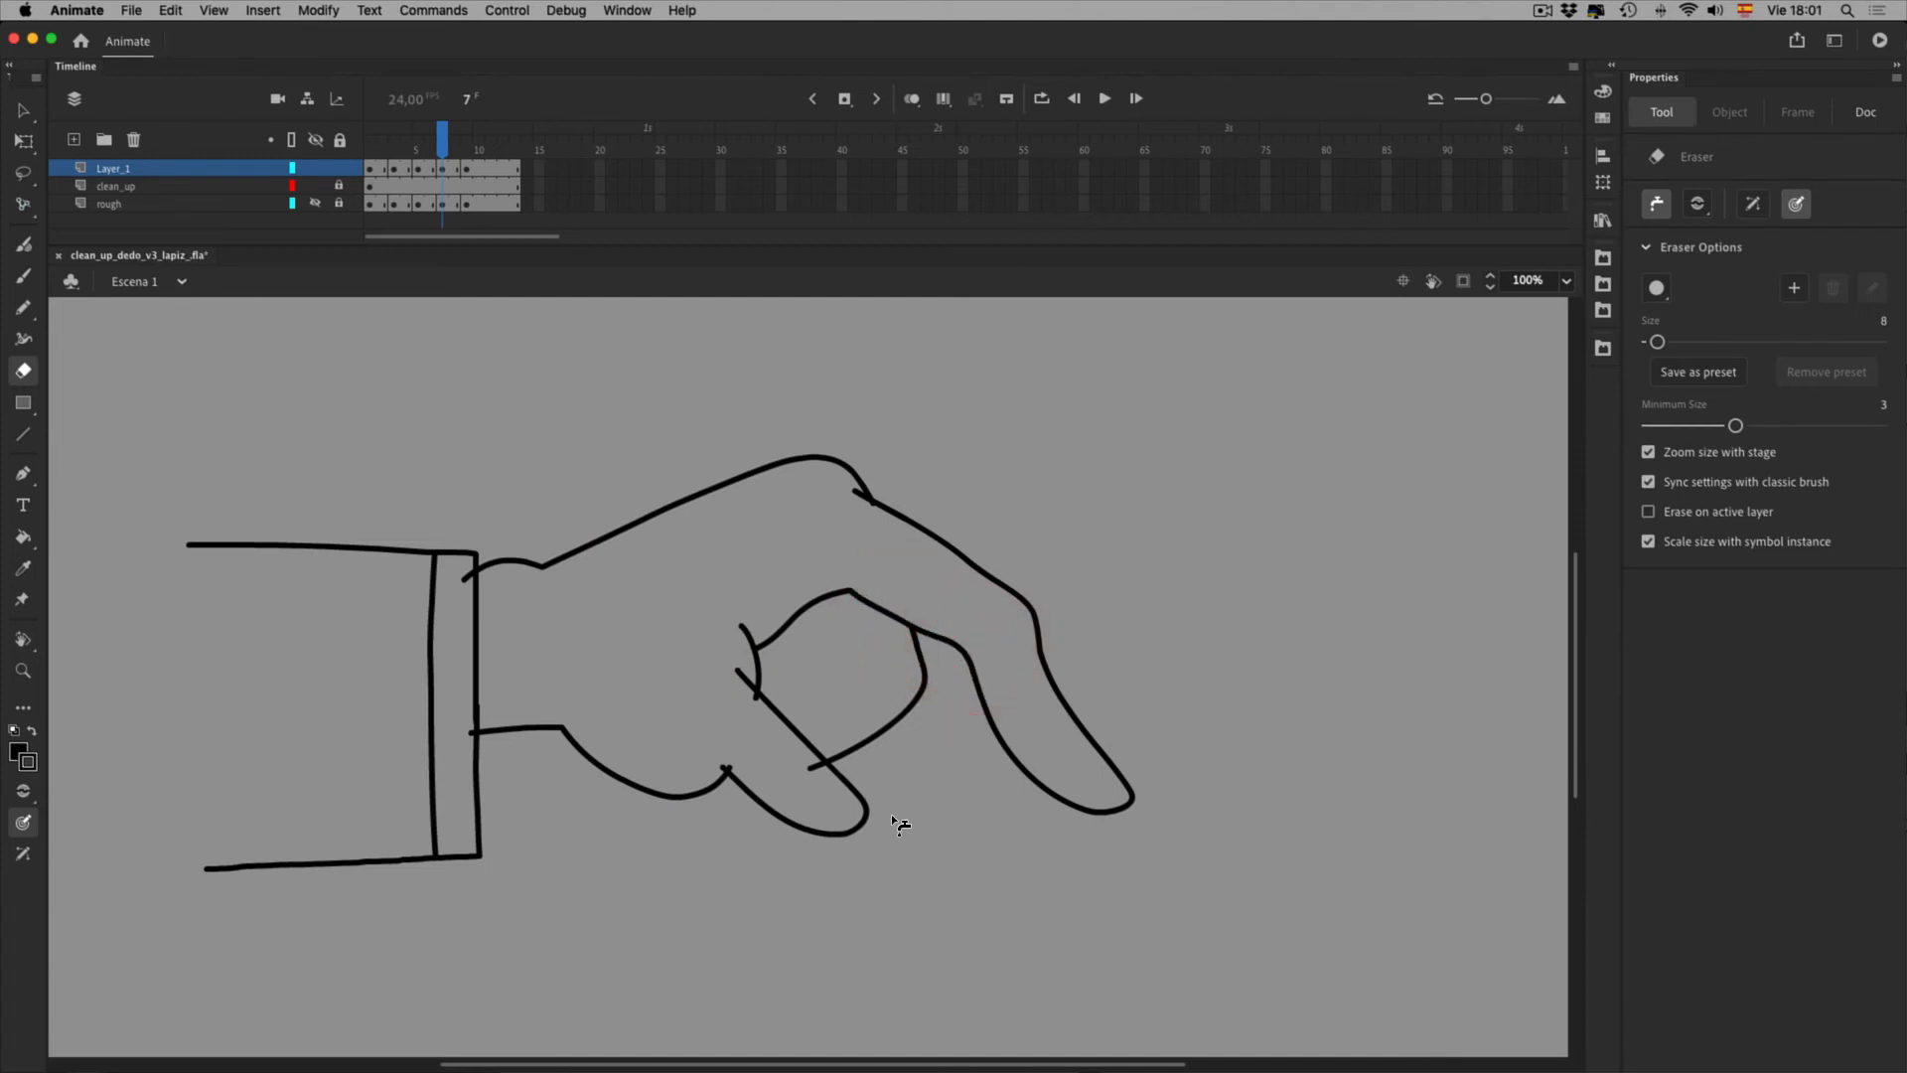
click(806, 750)
click(745, 680)
click(778, 823)
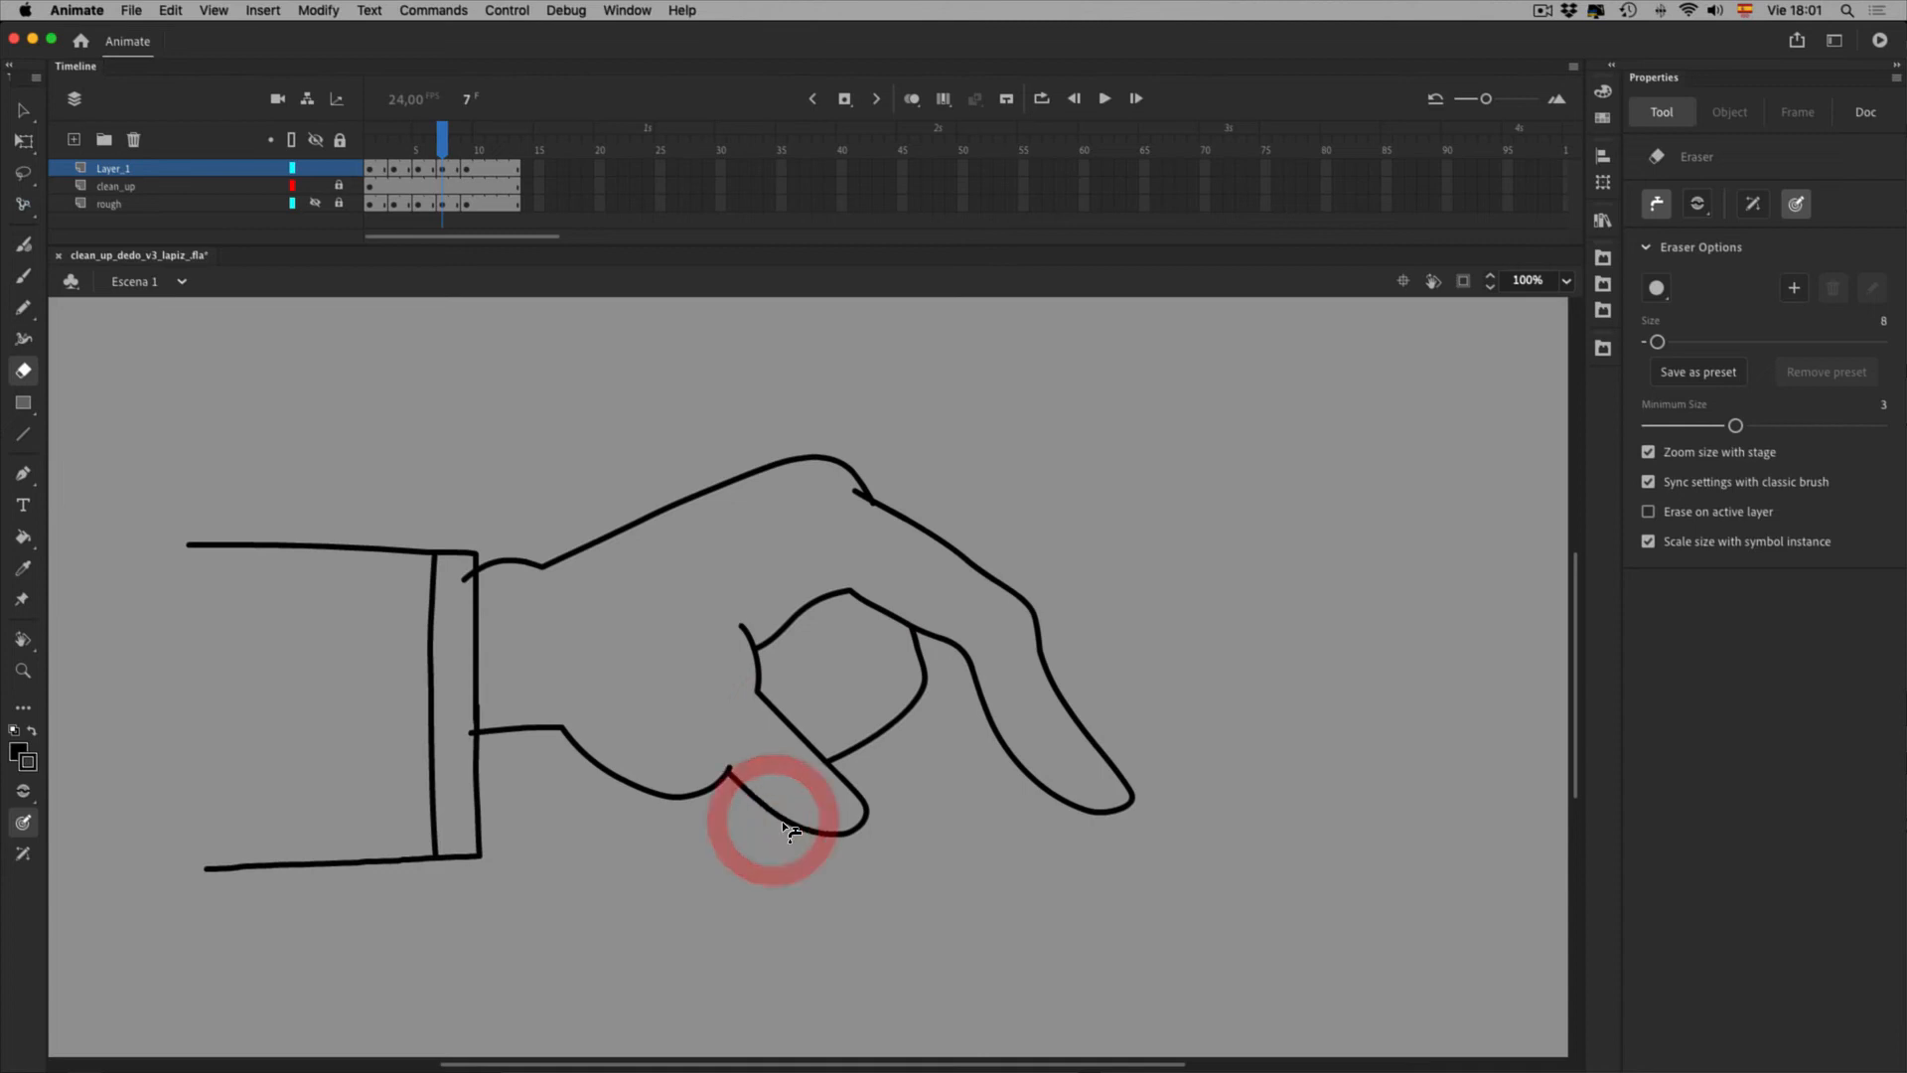
click(930, 537)
Erase frame 9's overshoots at the knuckle, curled fingers and wrist crease, then play from frame 1
click(469, 170)
click(1086, 839)
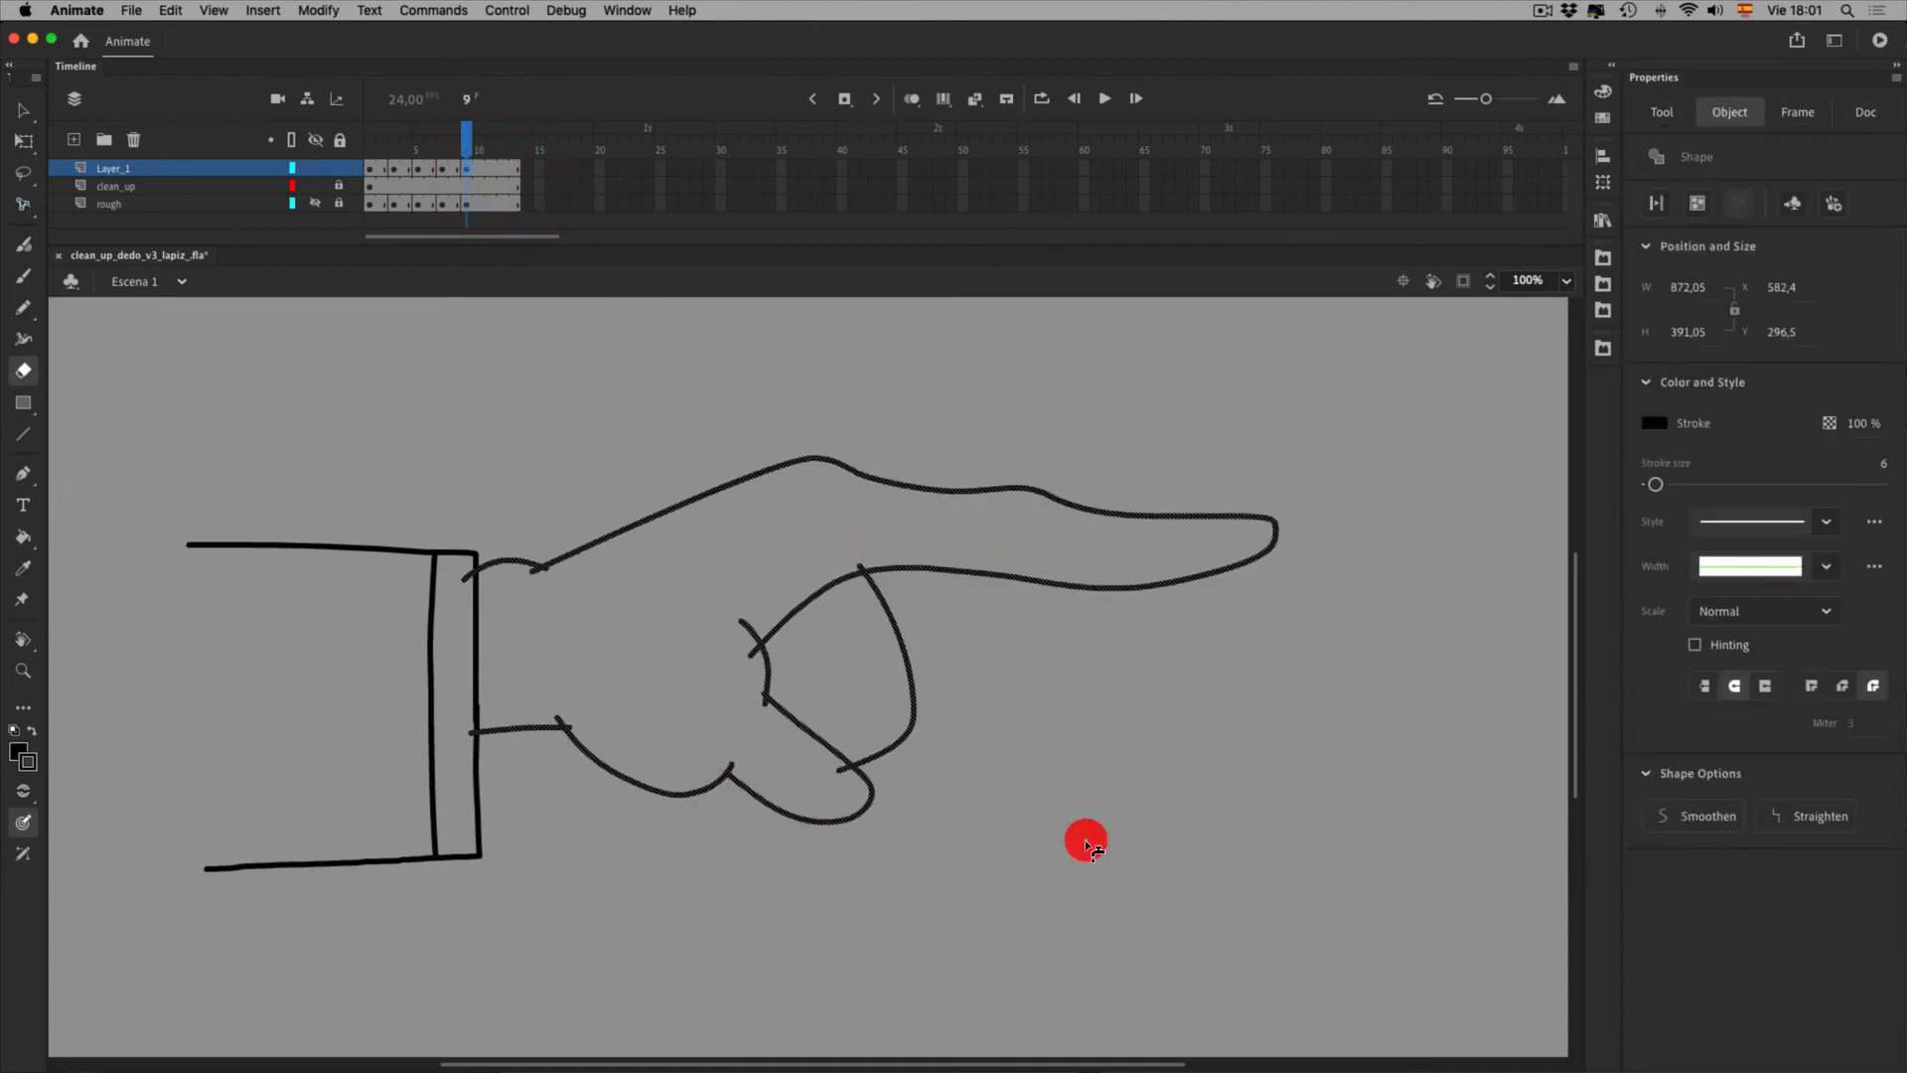
key(v)
click(1143, 846)
key(e)
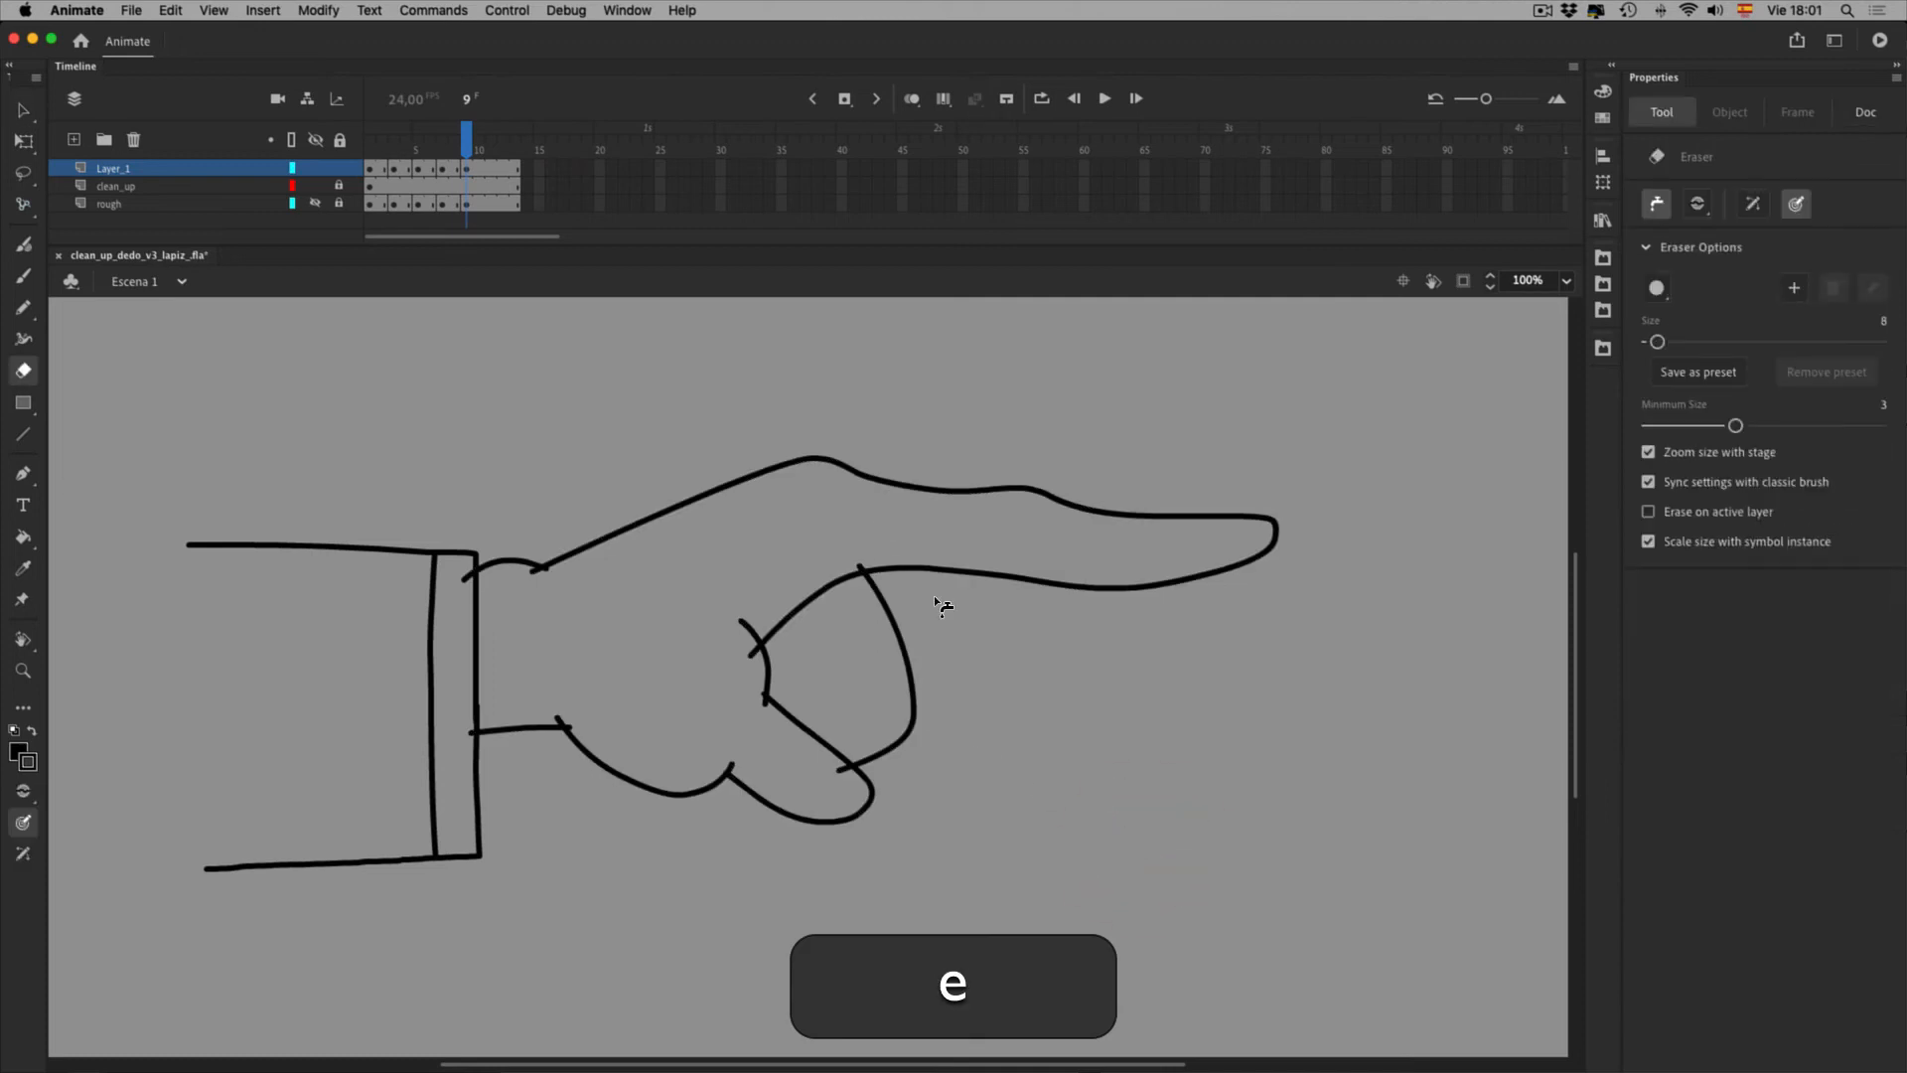
click(863, 568)
click(897, 824)
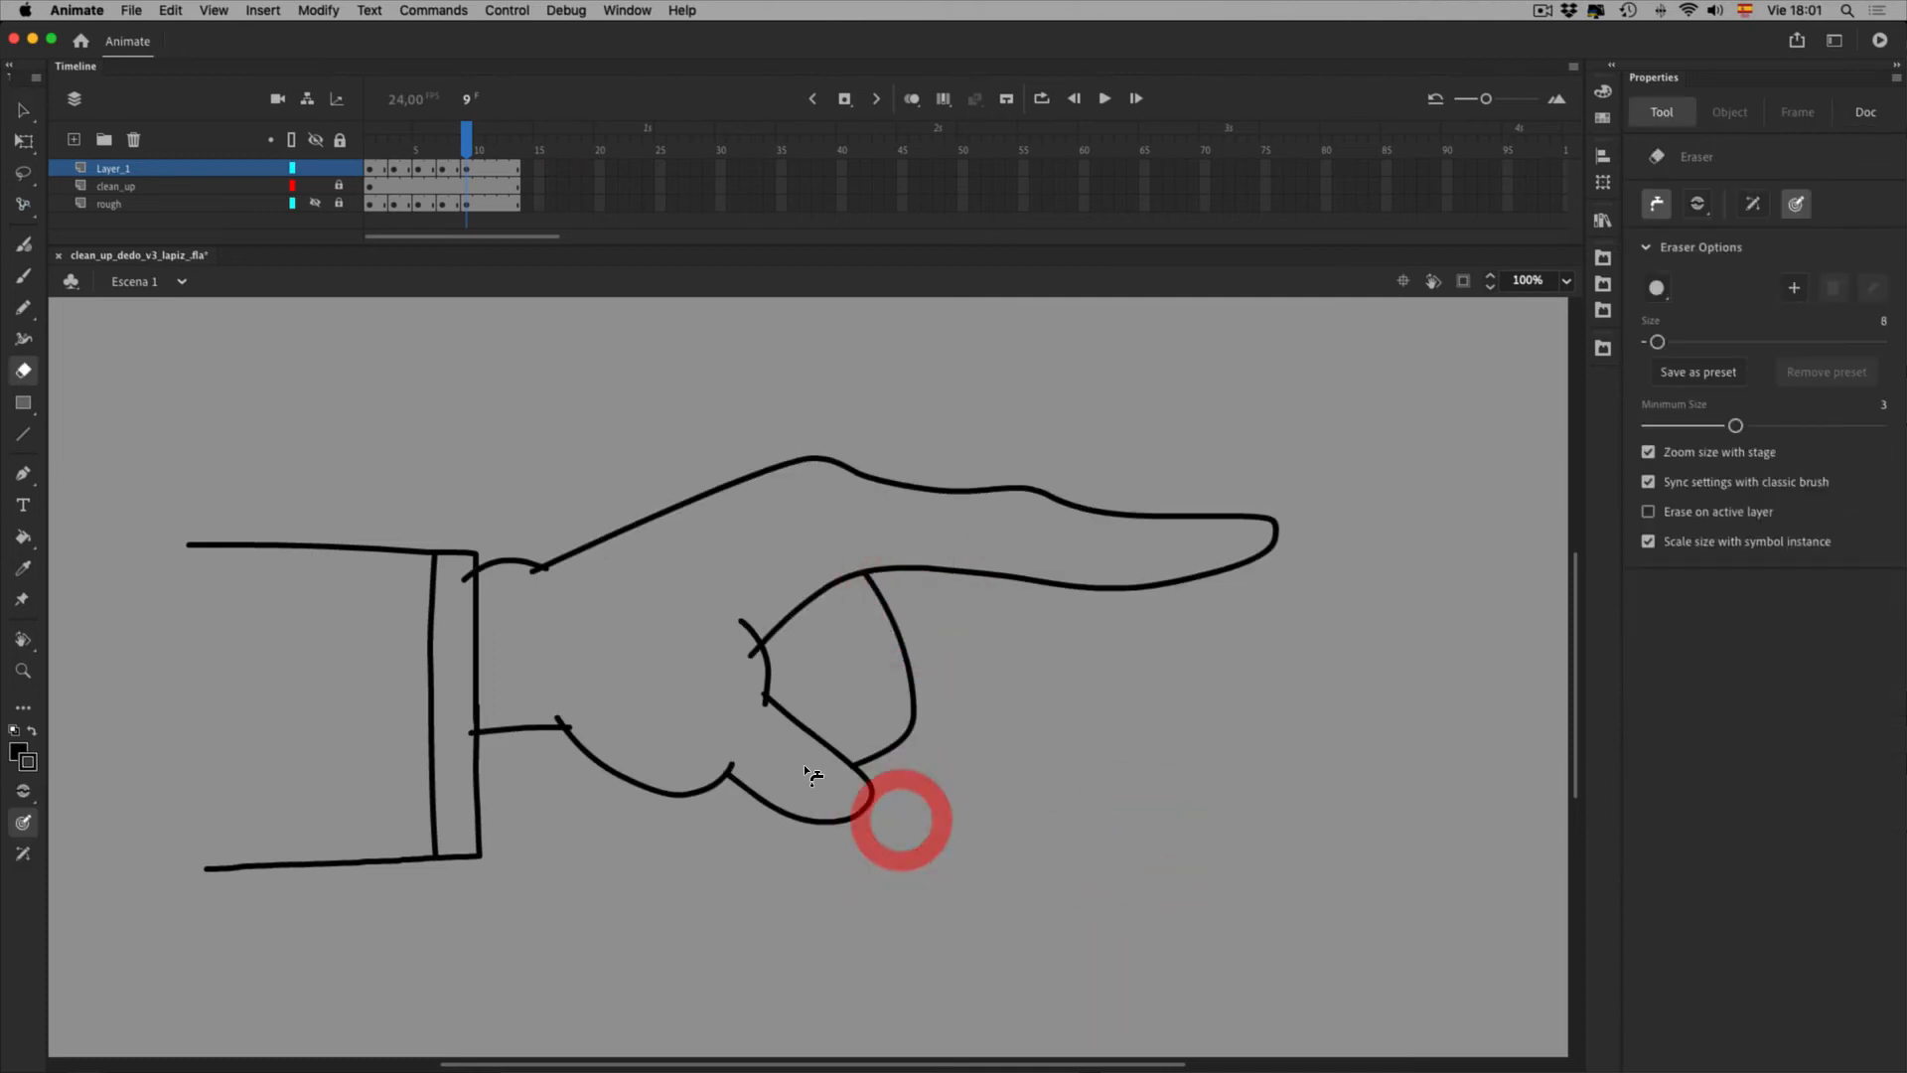
click(814, 748)
click(807, 693)
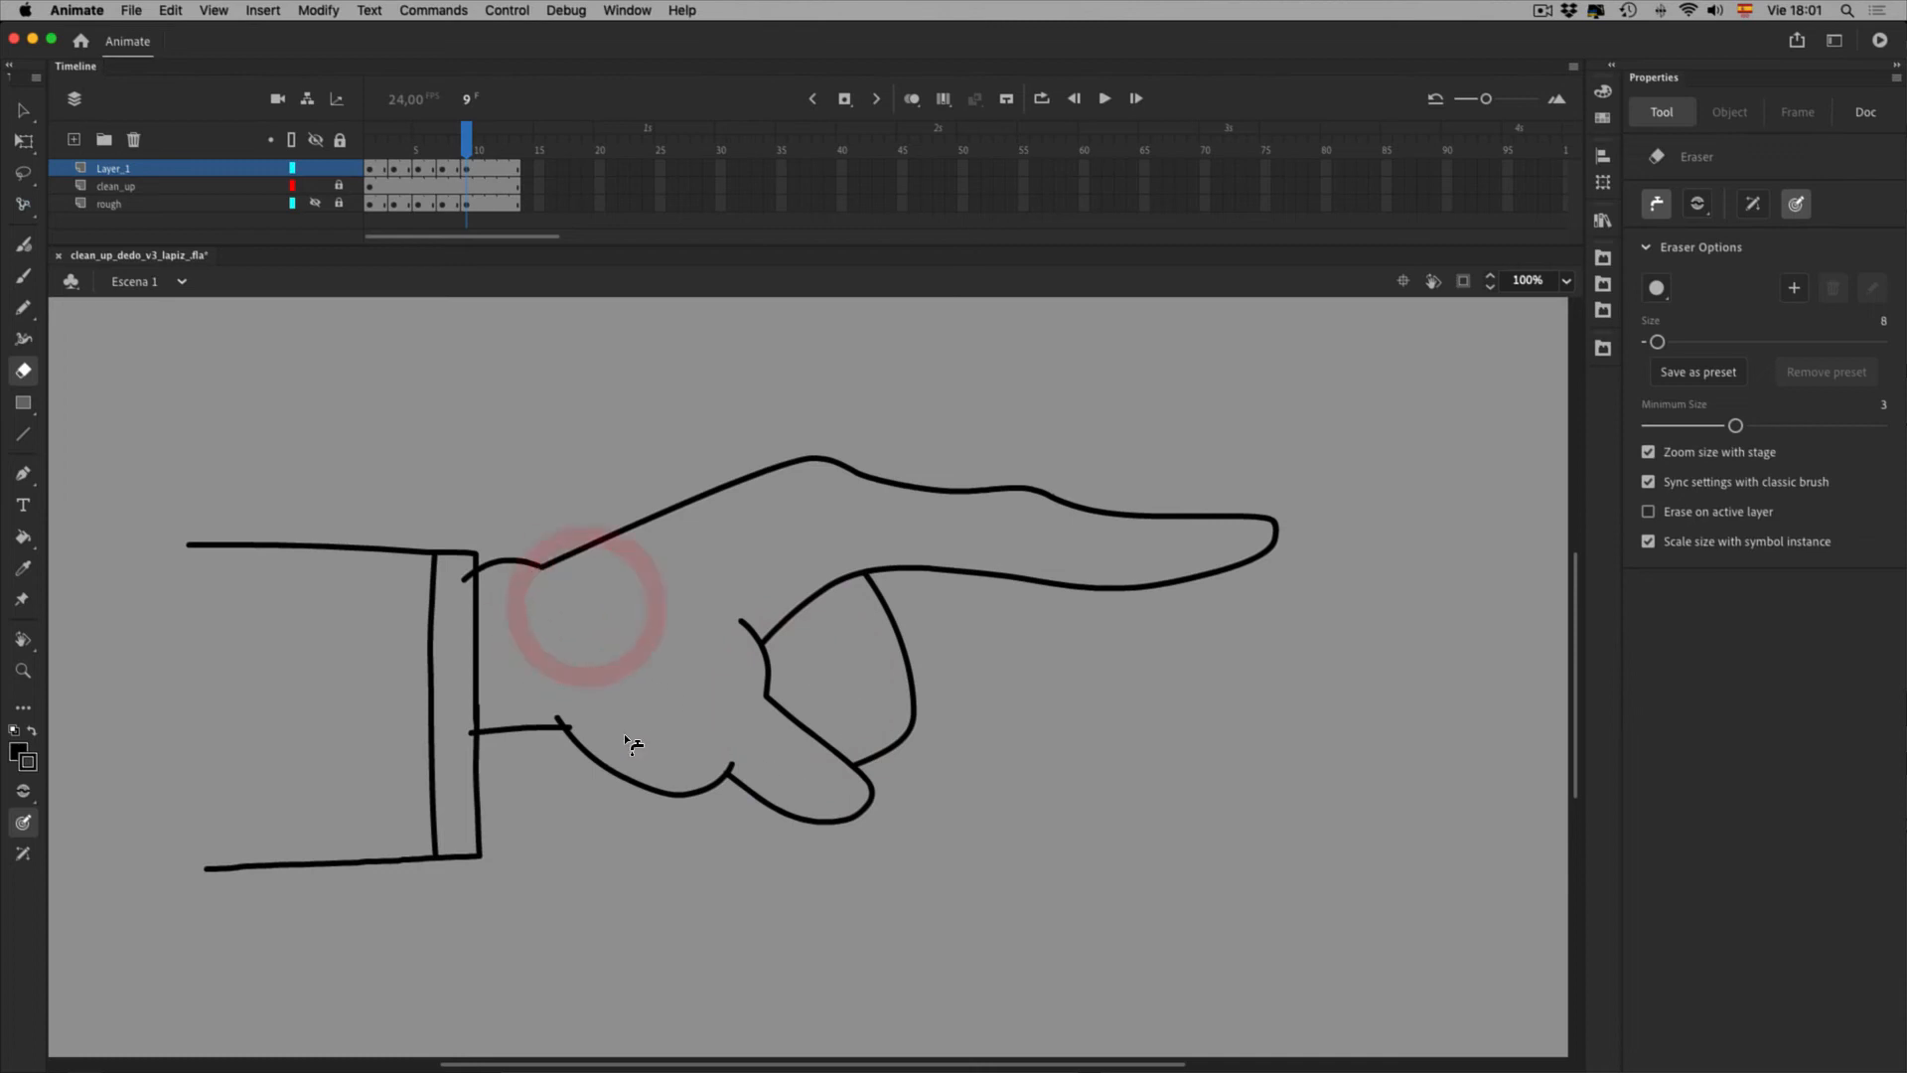
click(782, 815)
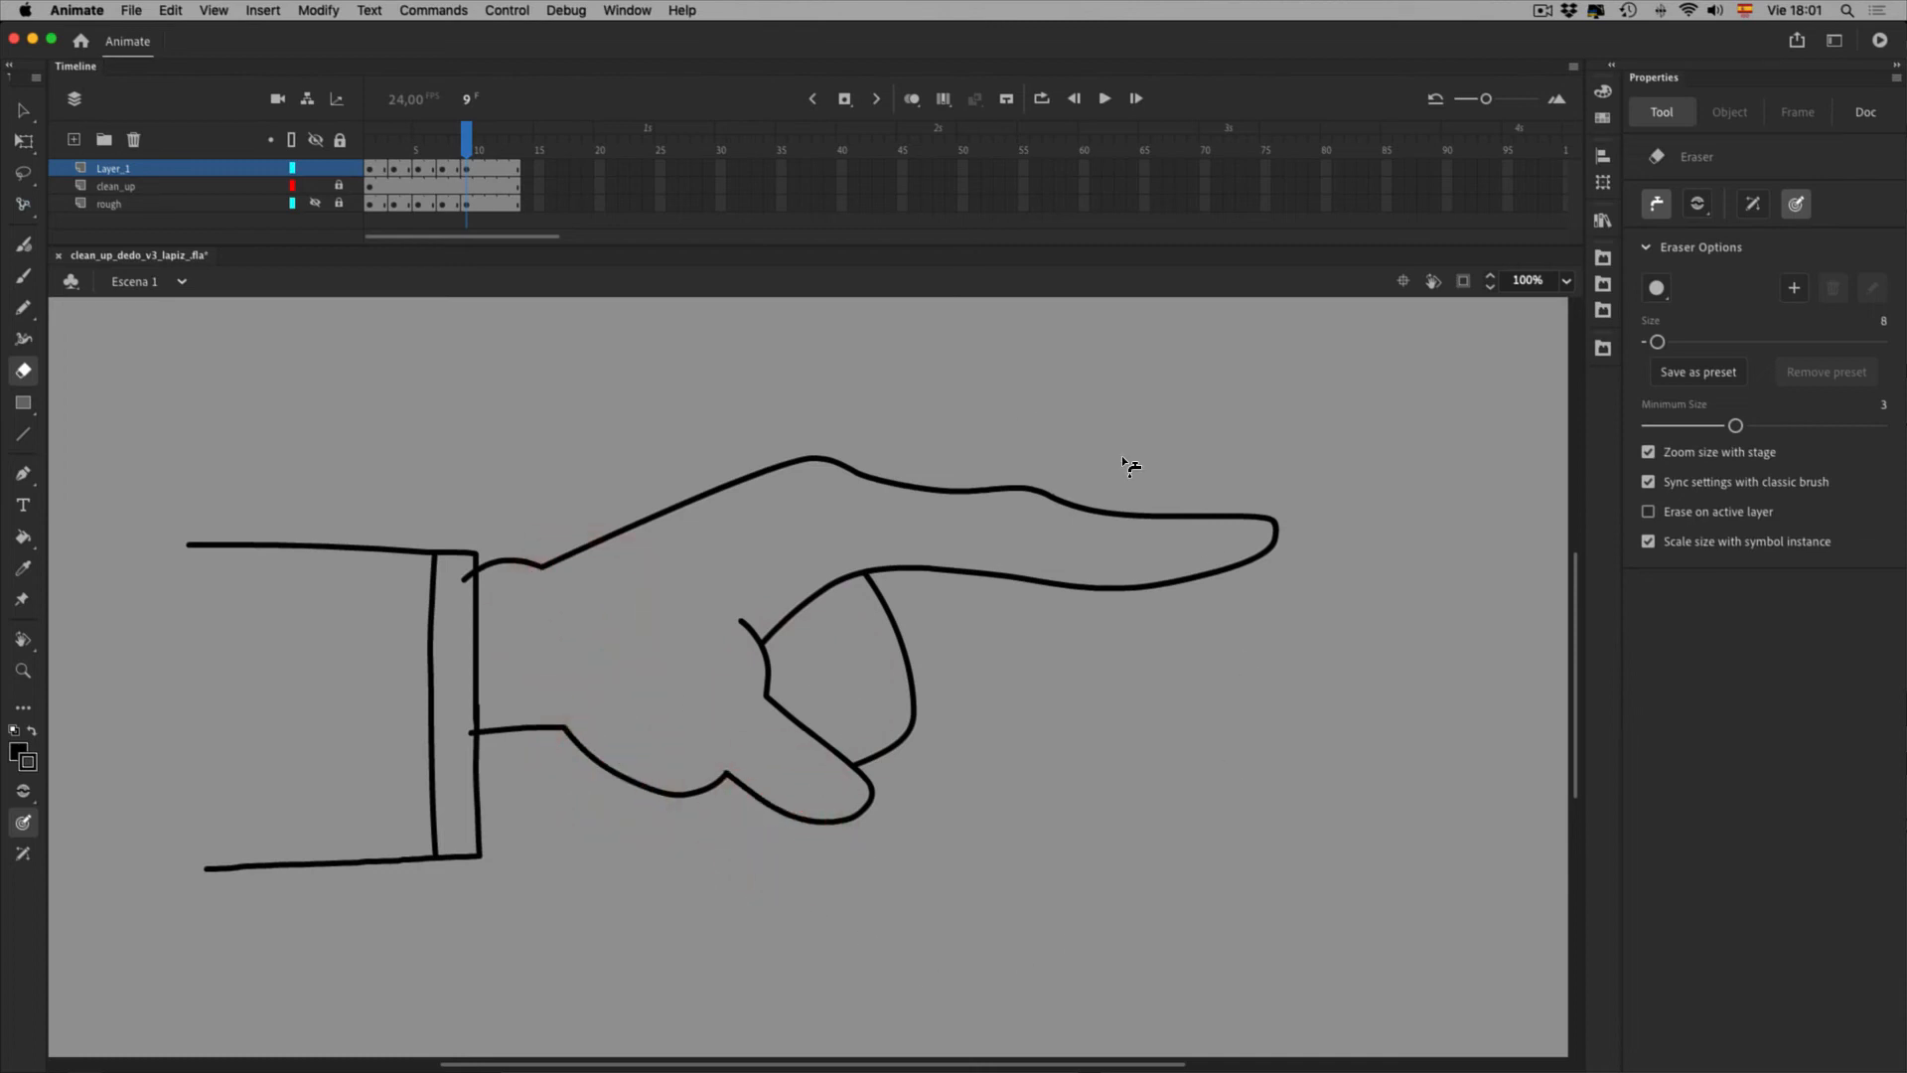
click(368, 161)
key(Return)
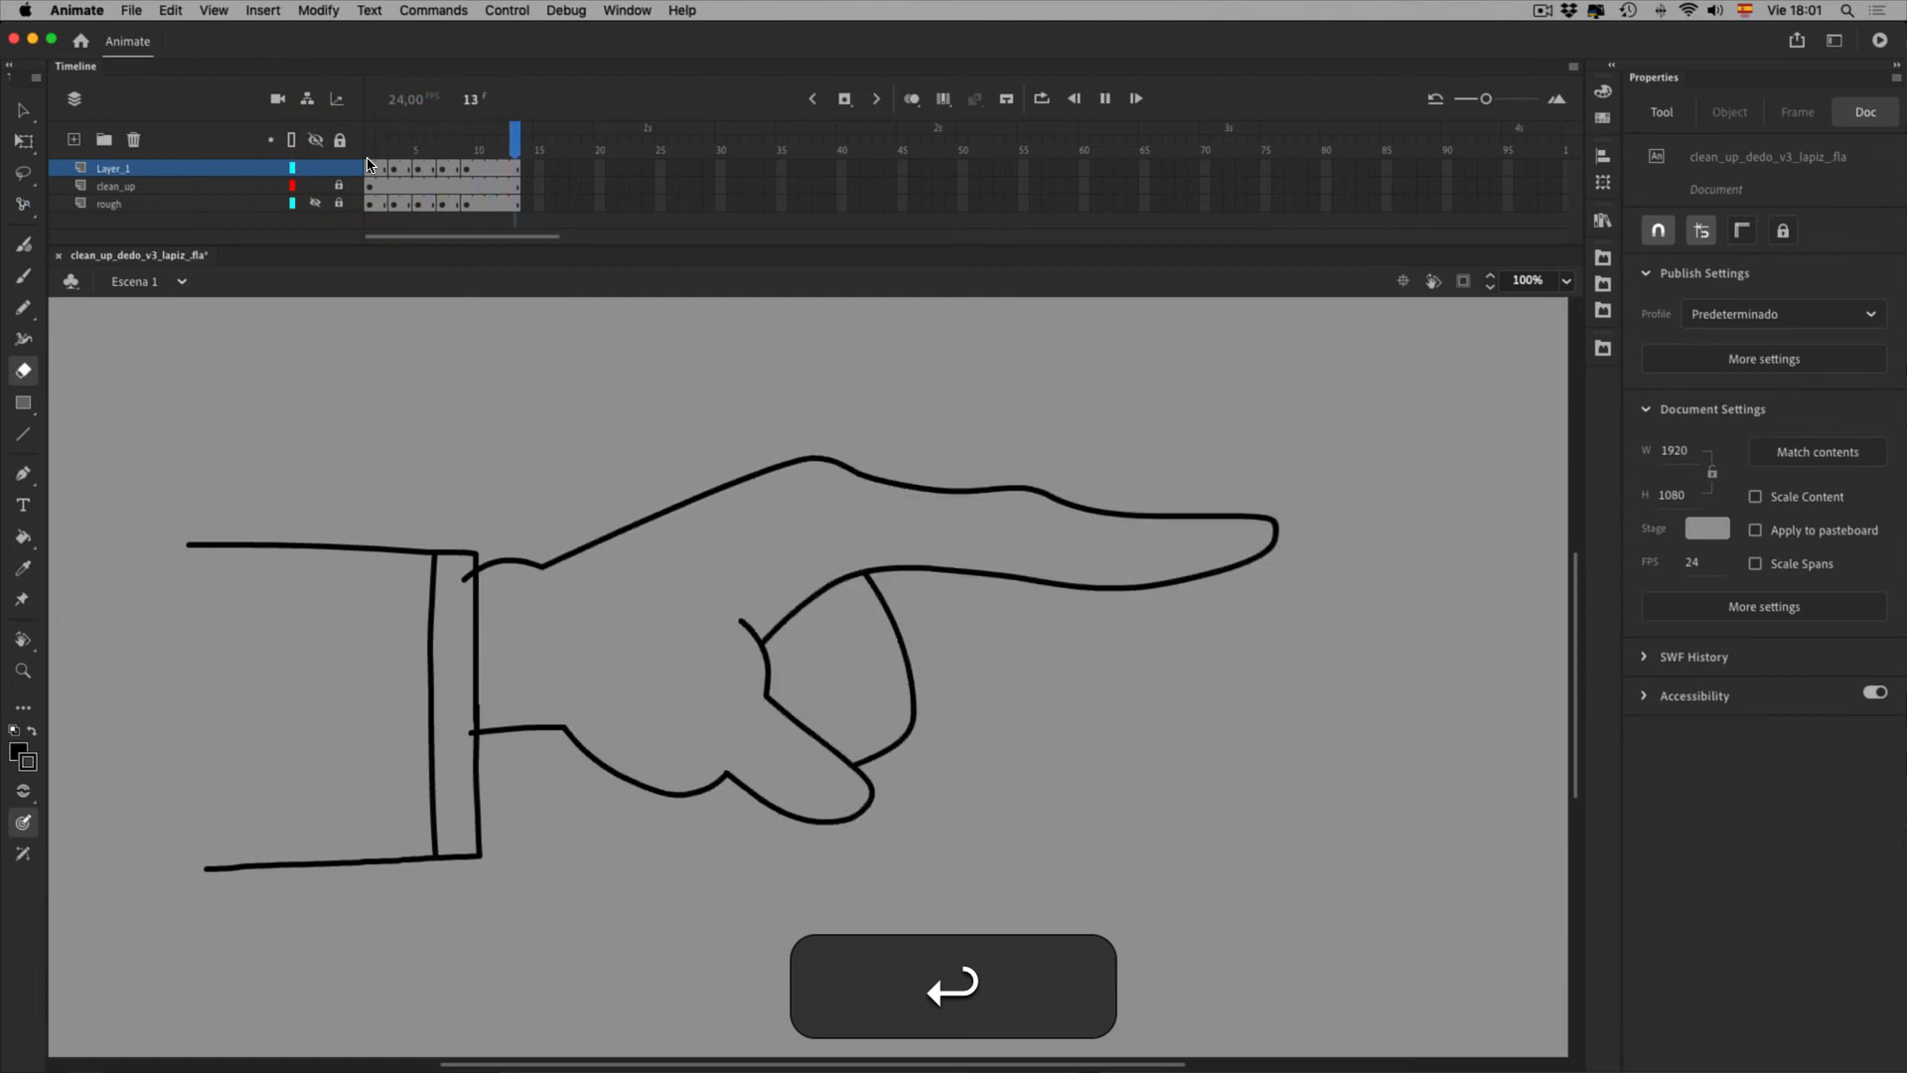
Stop playback, erase a leftover stub in frame 1's fist, replay the animation, and return to frame 1
key(Return)
click(369, 163)
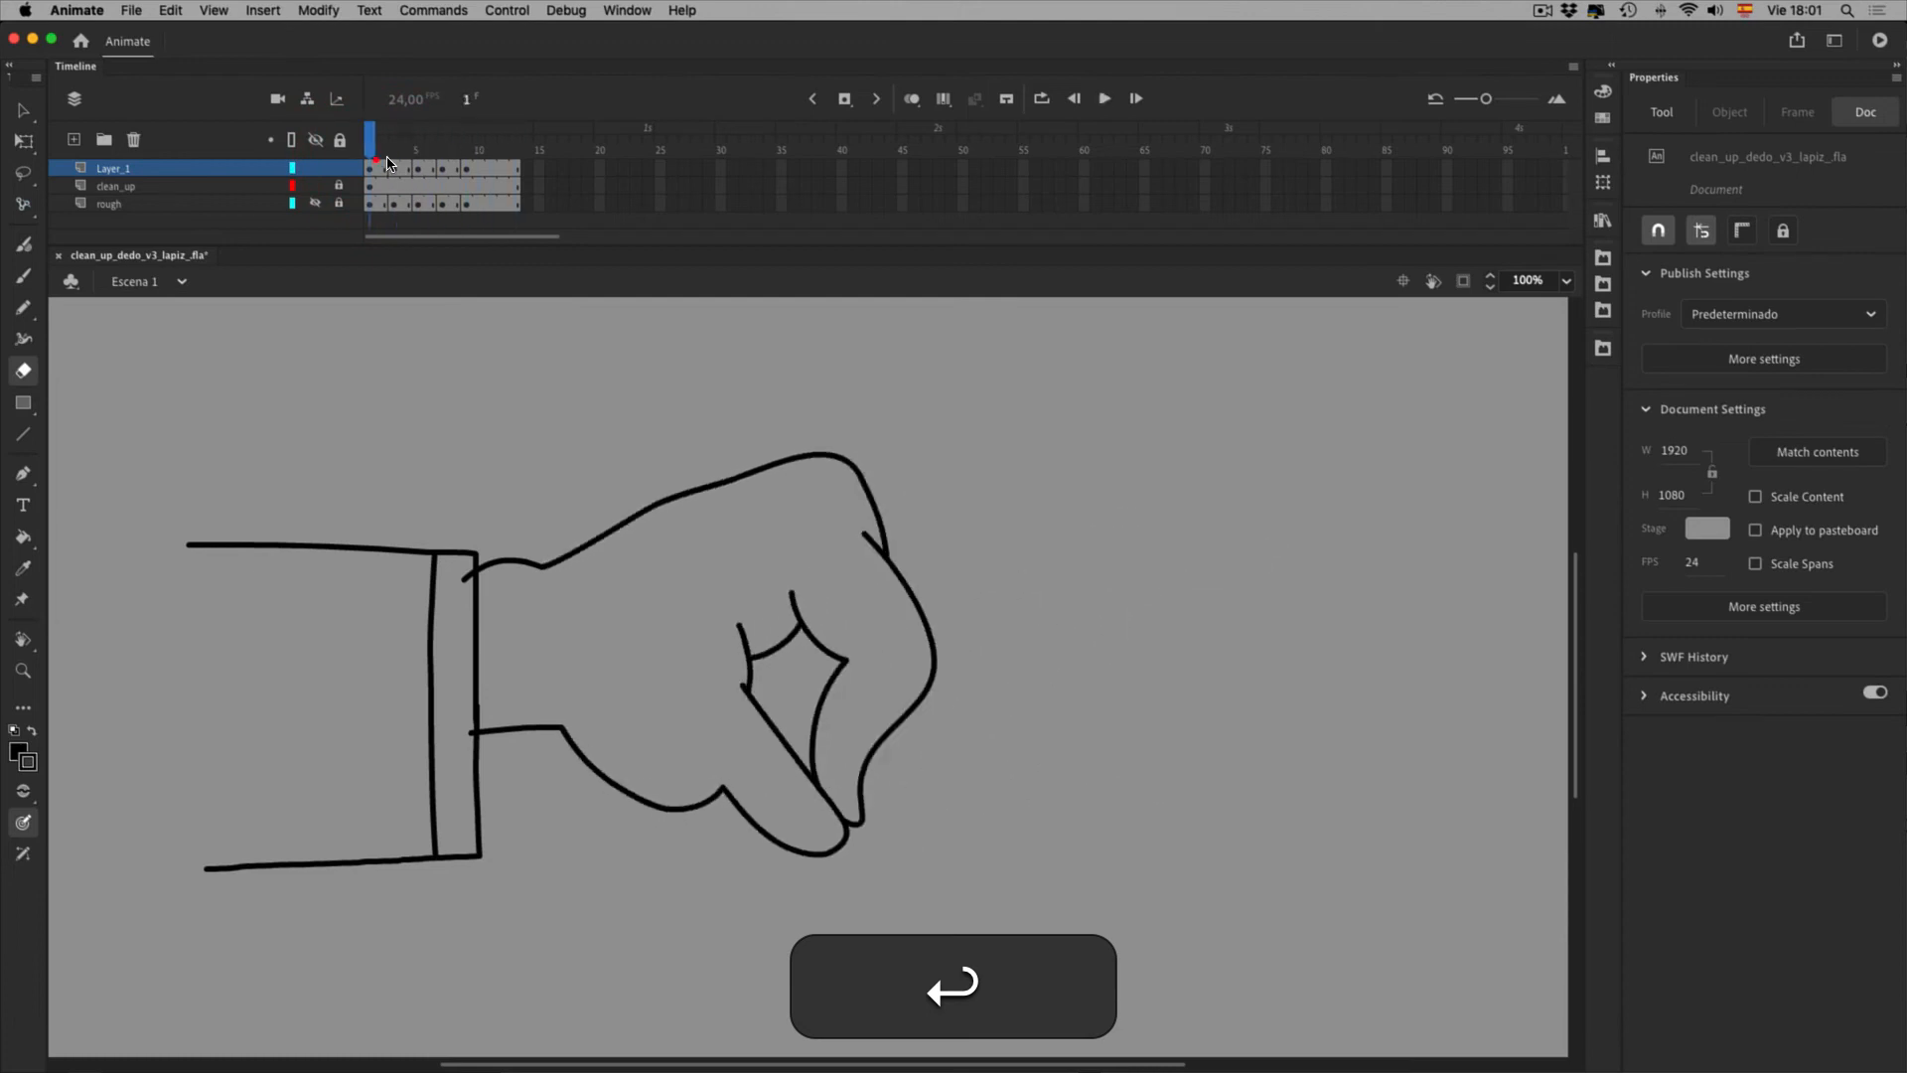
click(794, 729)
key(Return)
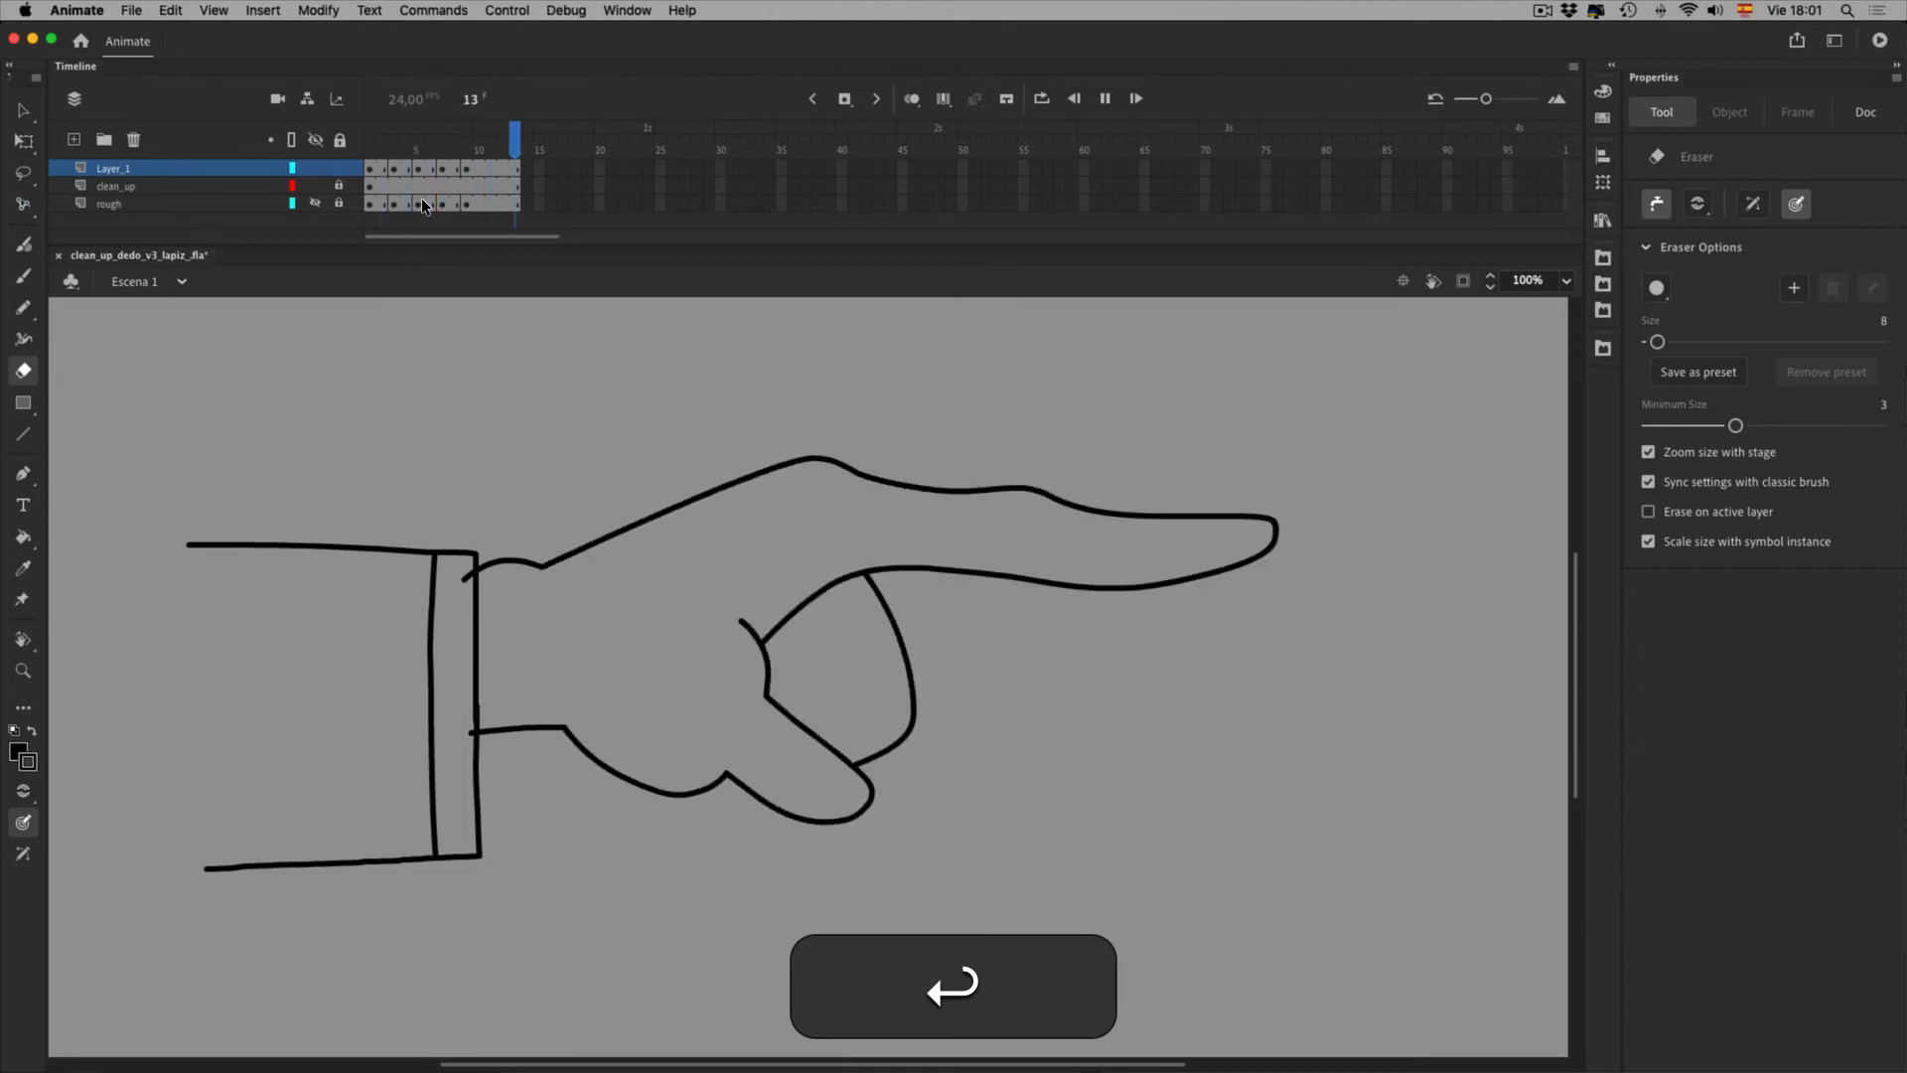
key(Return)
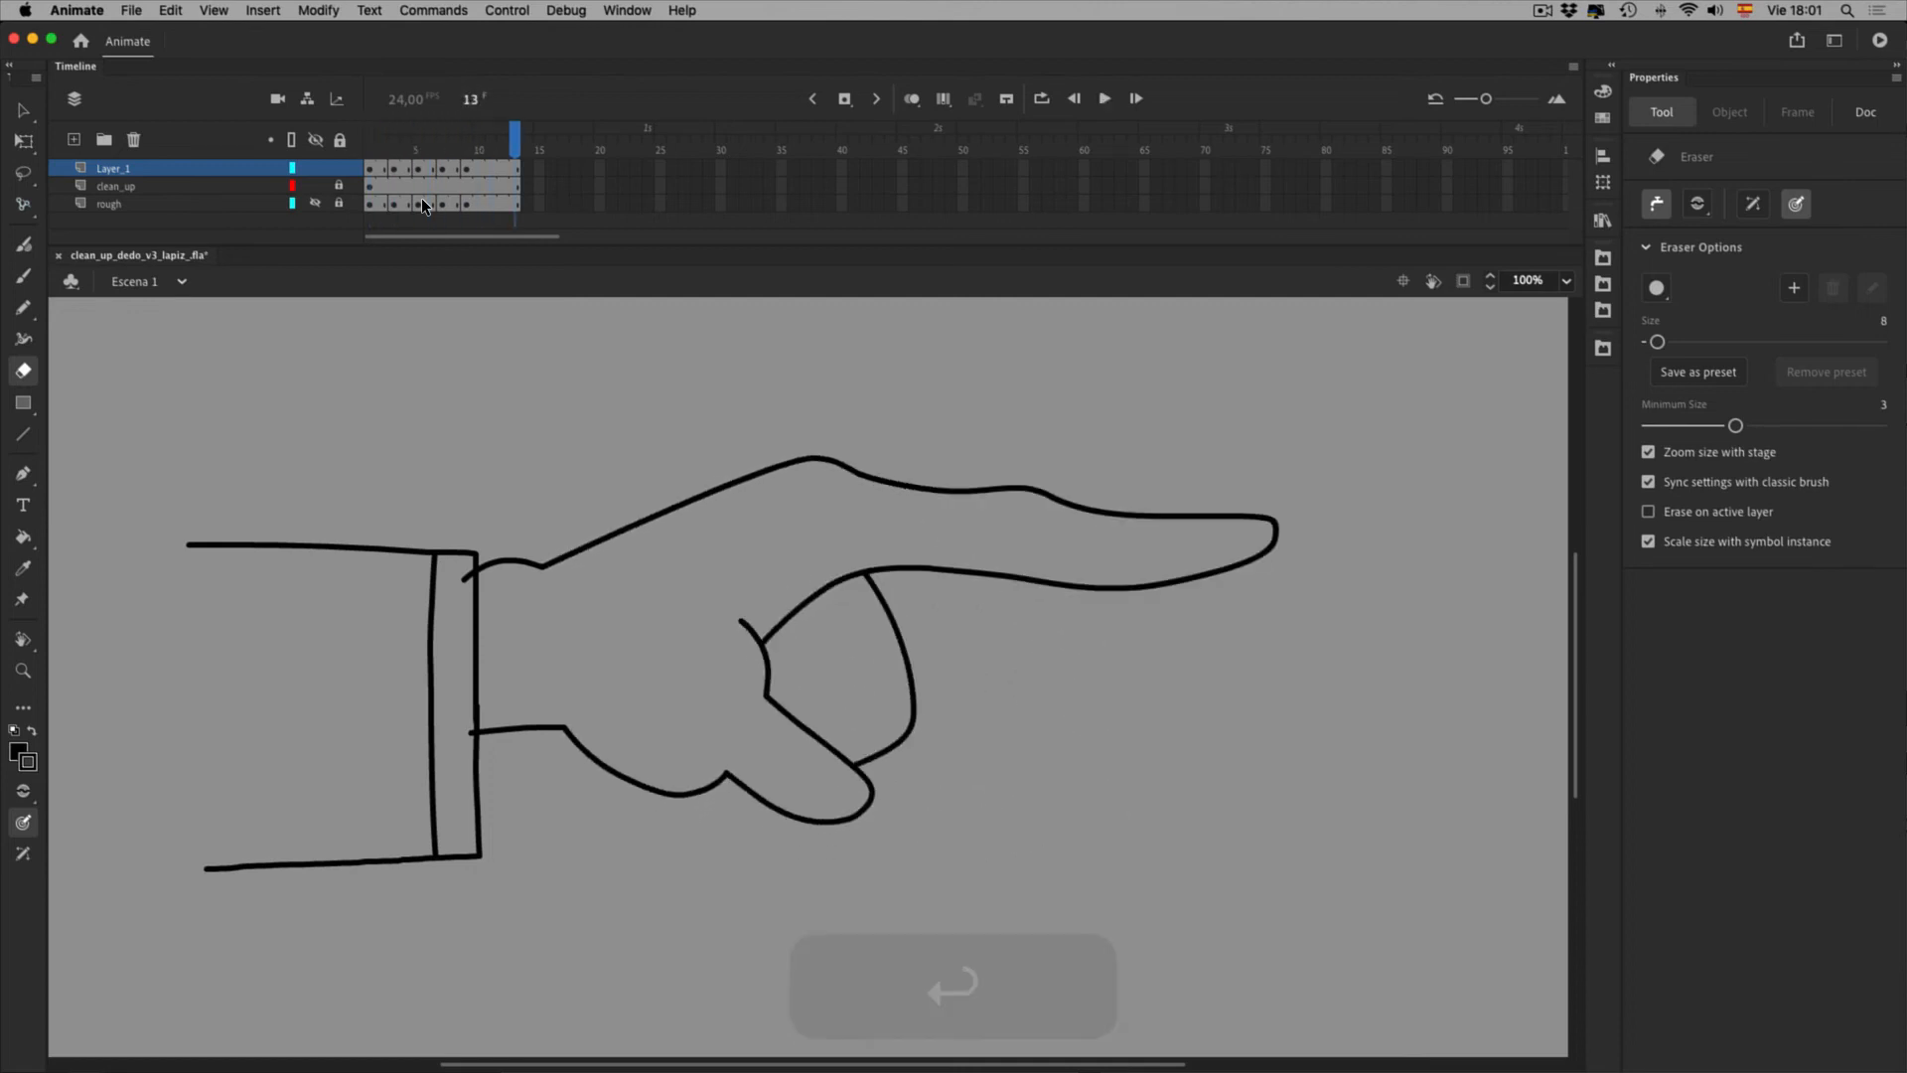
key(Return)
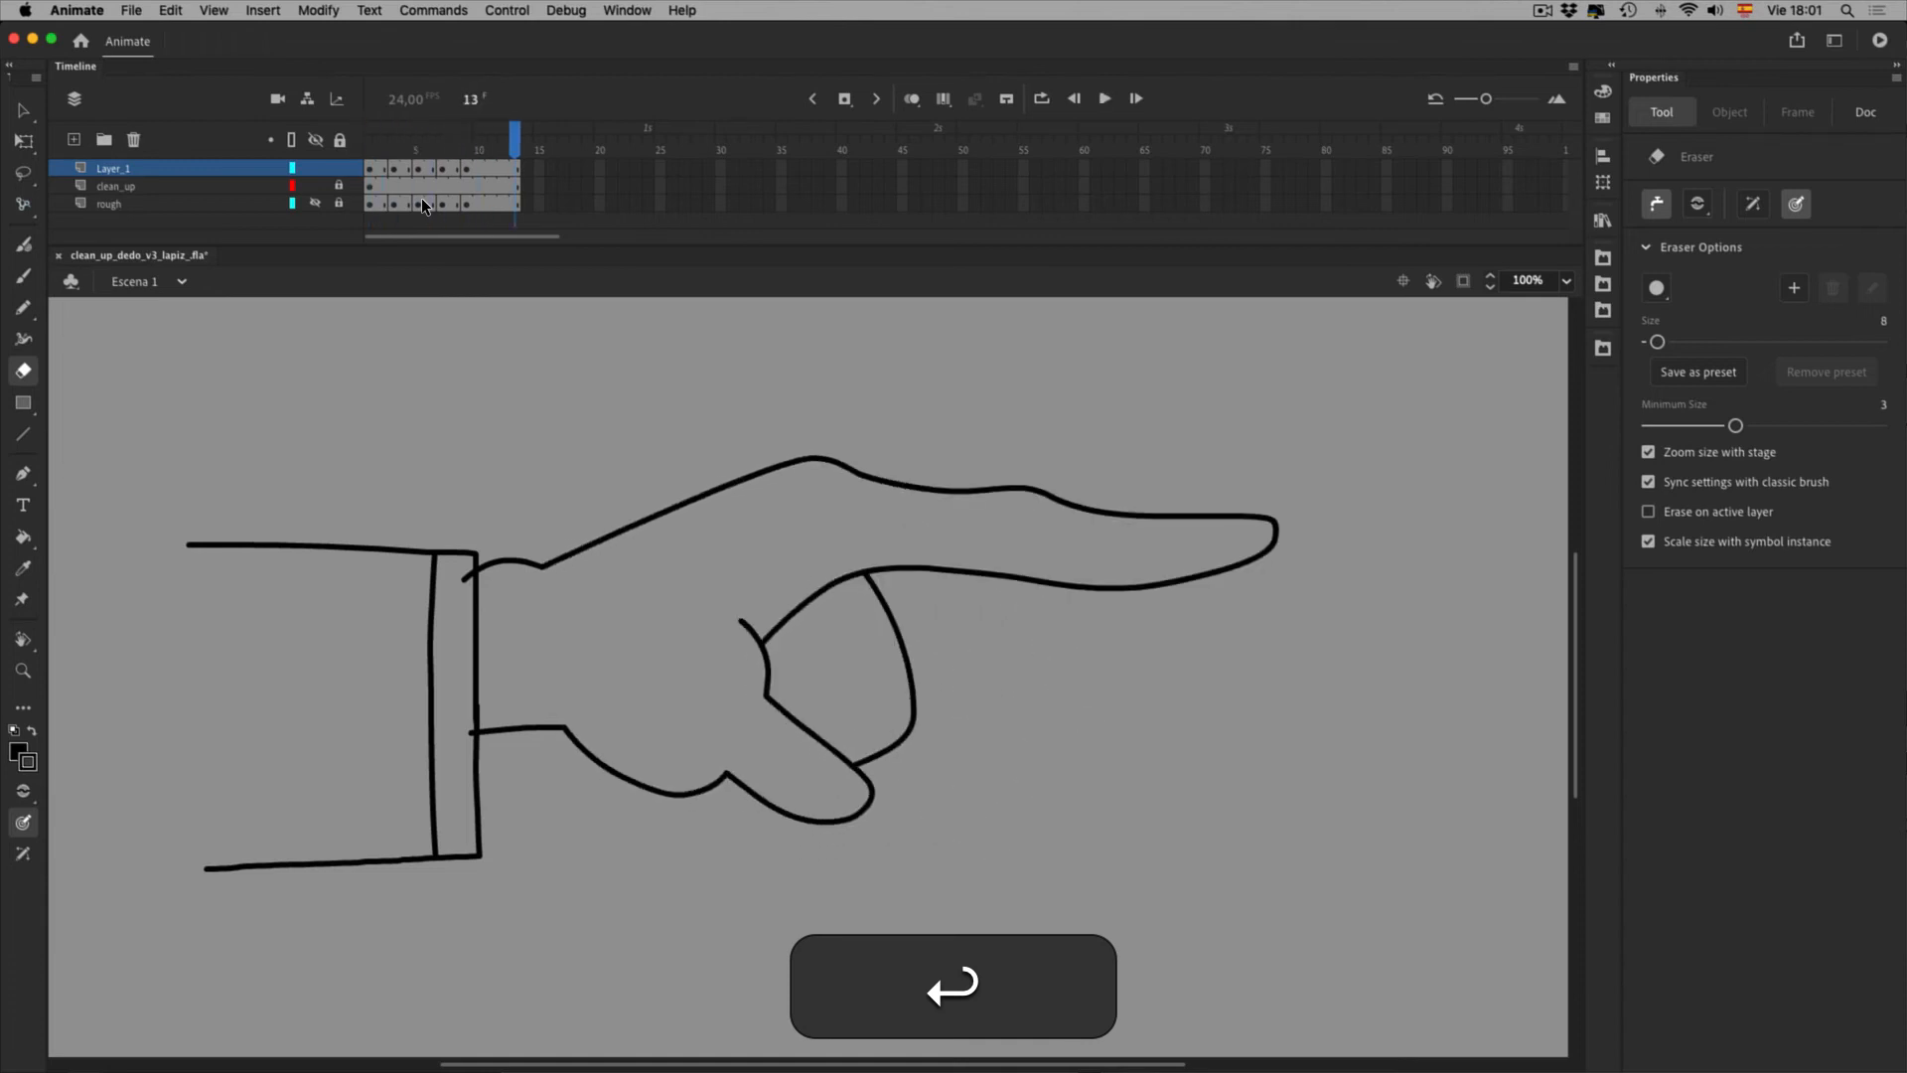
click(377, 151)
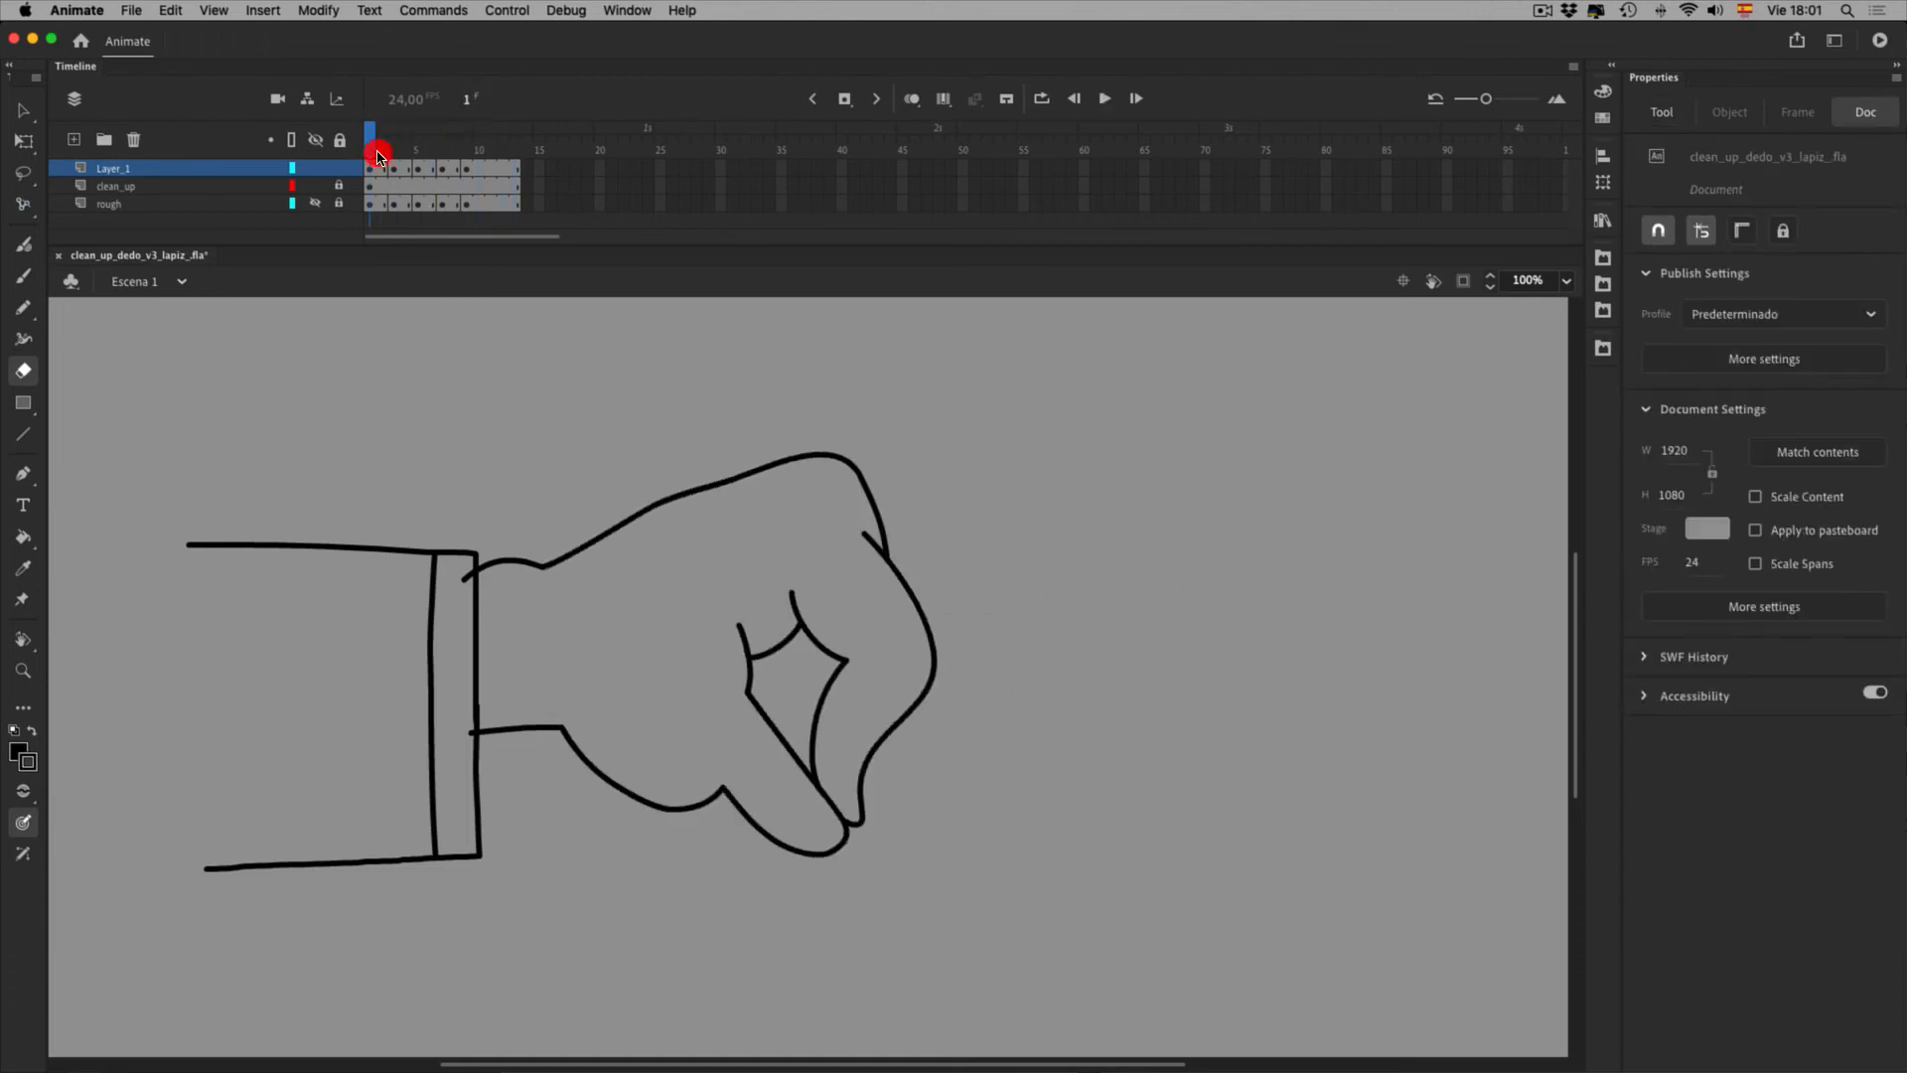
Hide Layer_1 and clean_up, and rename Layer_1 to 'lapiz'
click(316, 167)
click(316, 186)
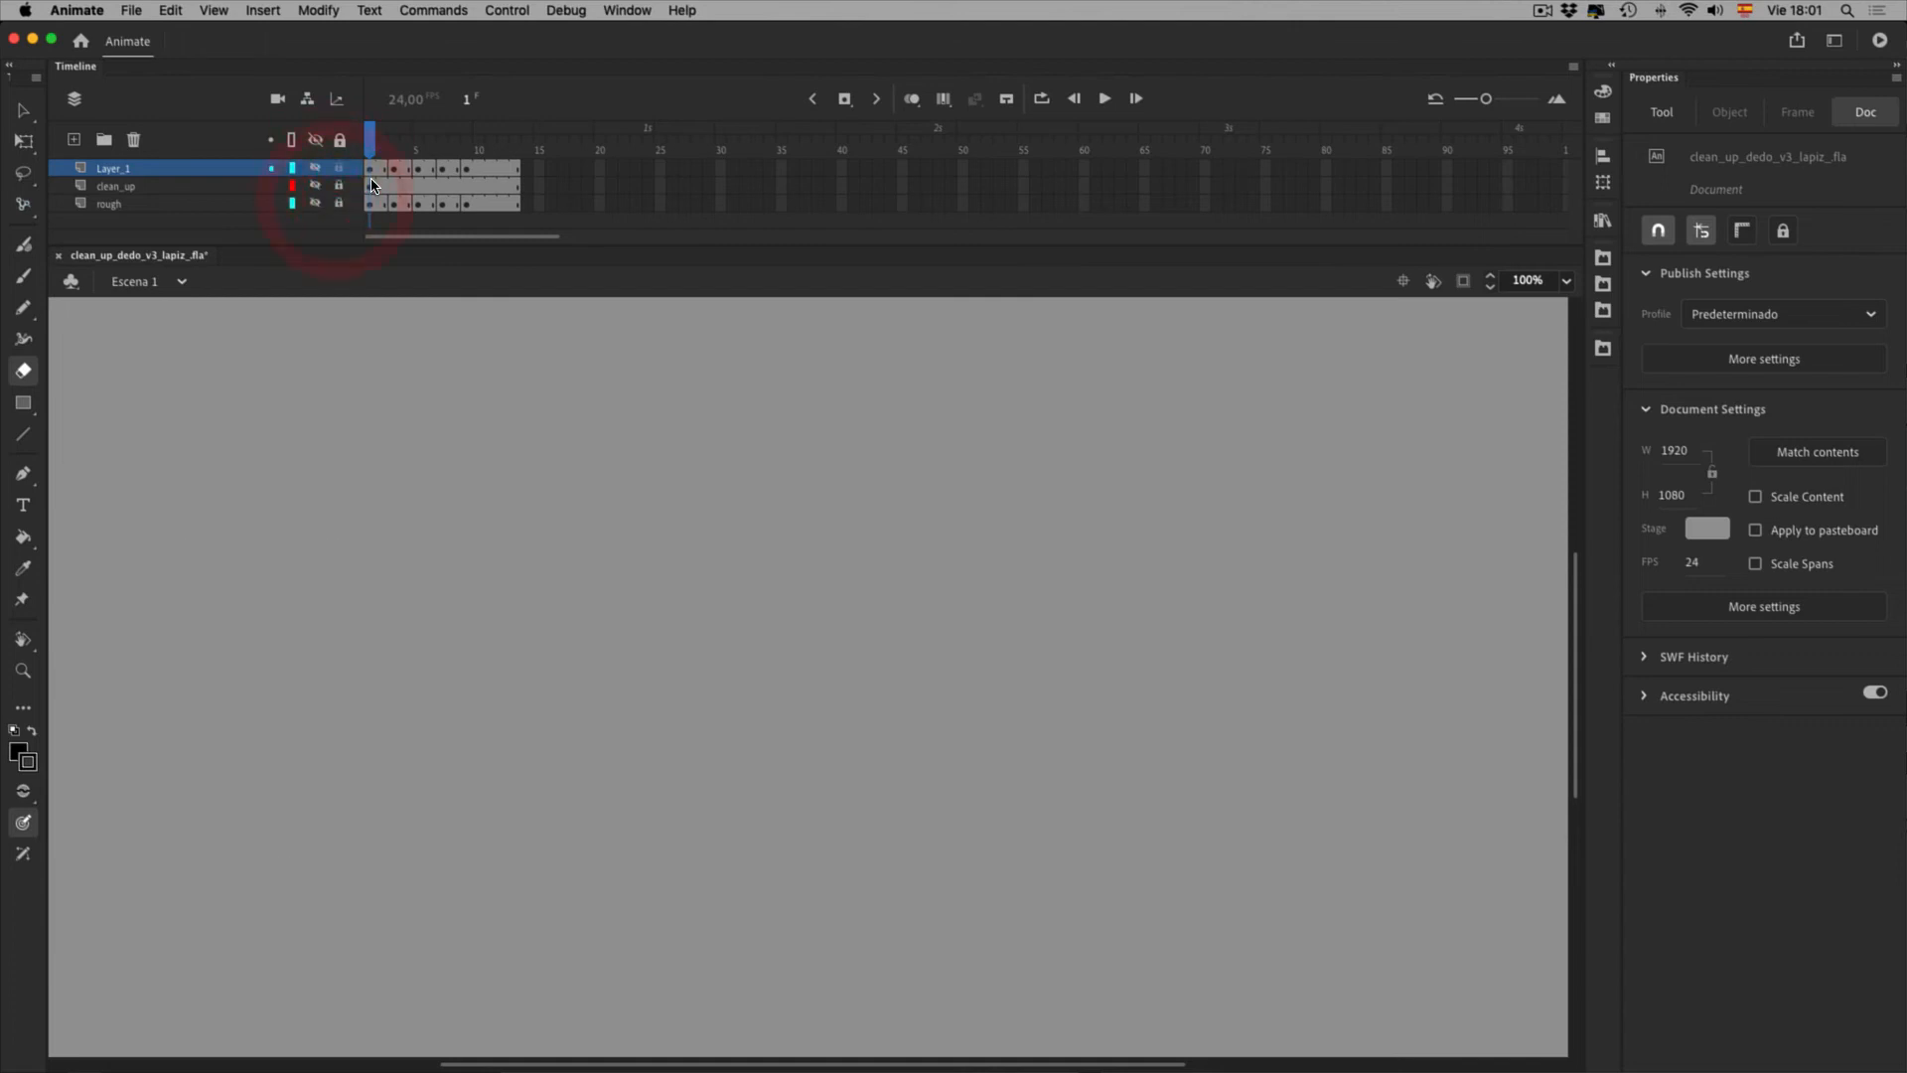
double_click(119, 169)
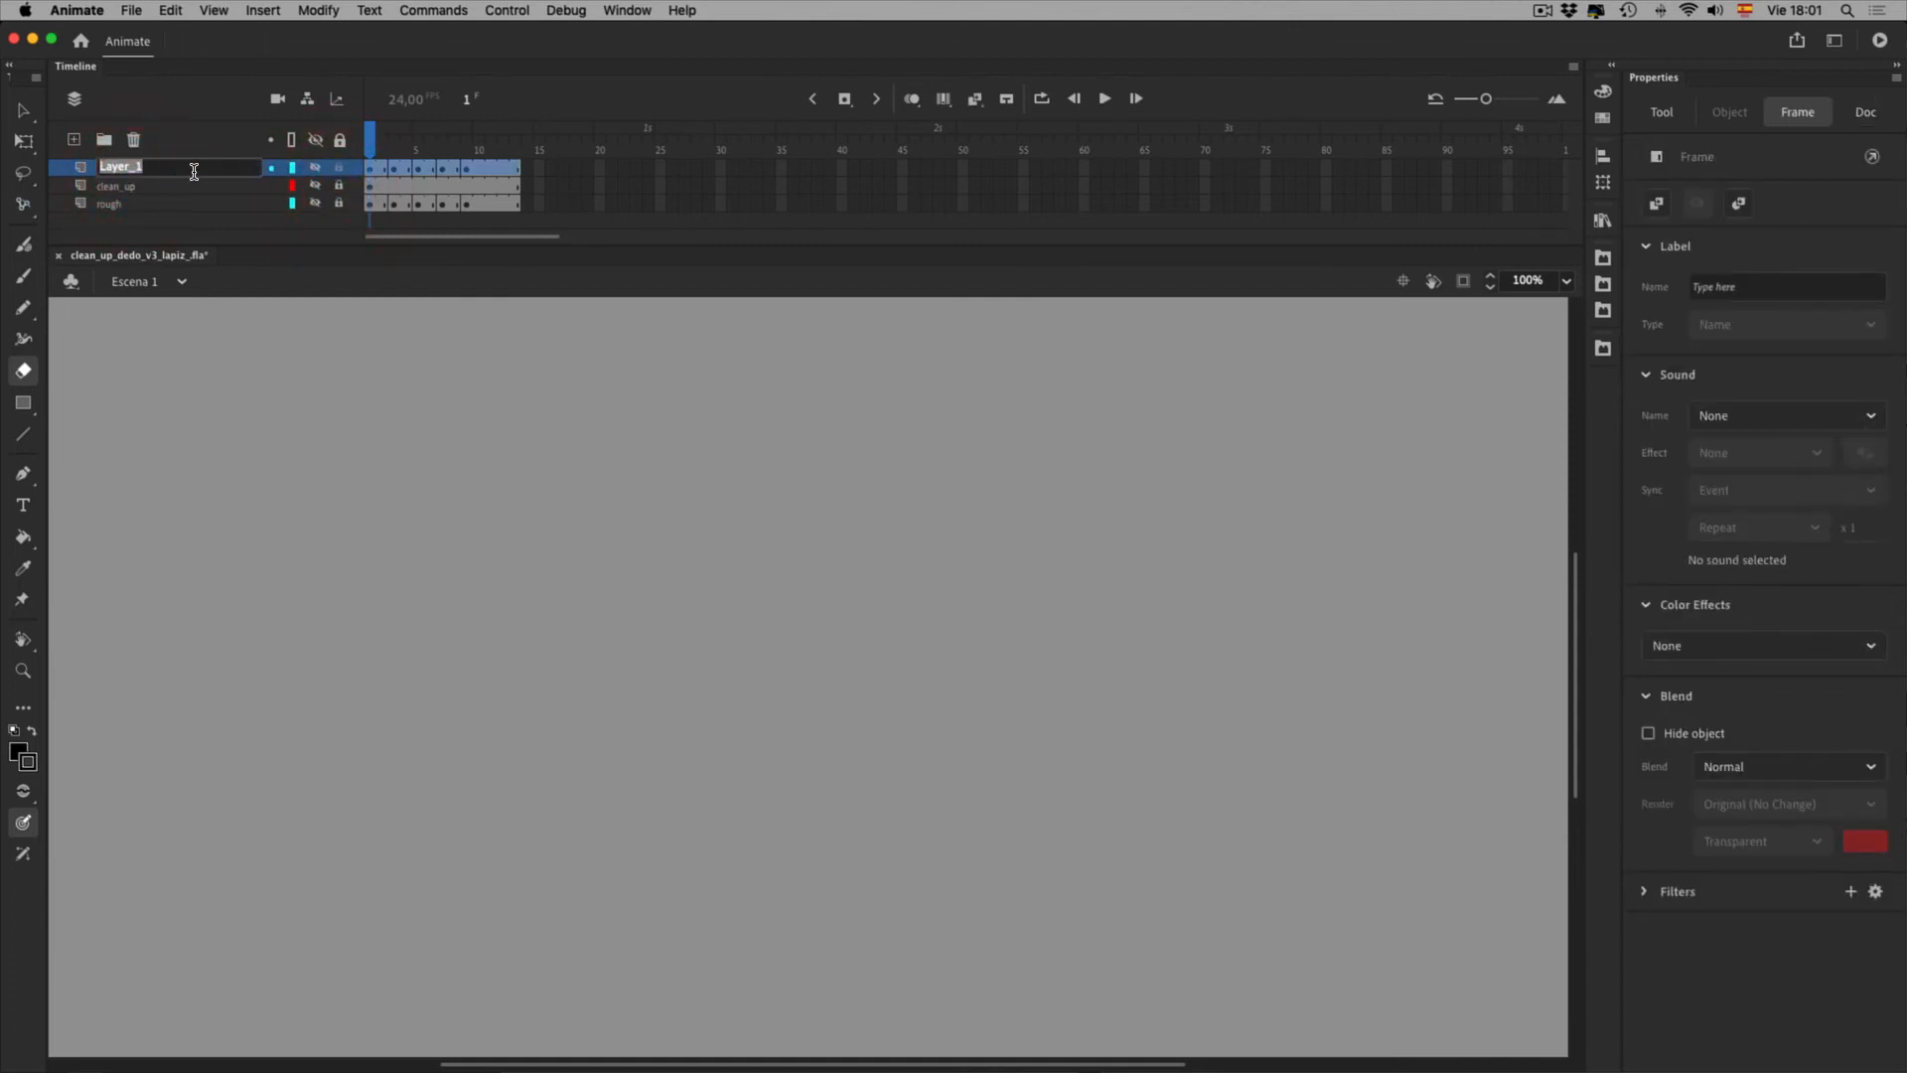
text(lapiz)
key(Return)
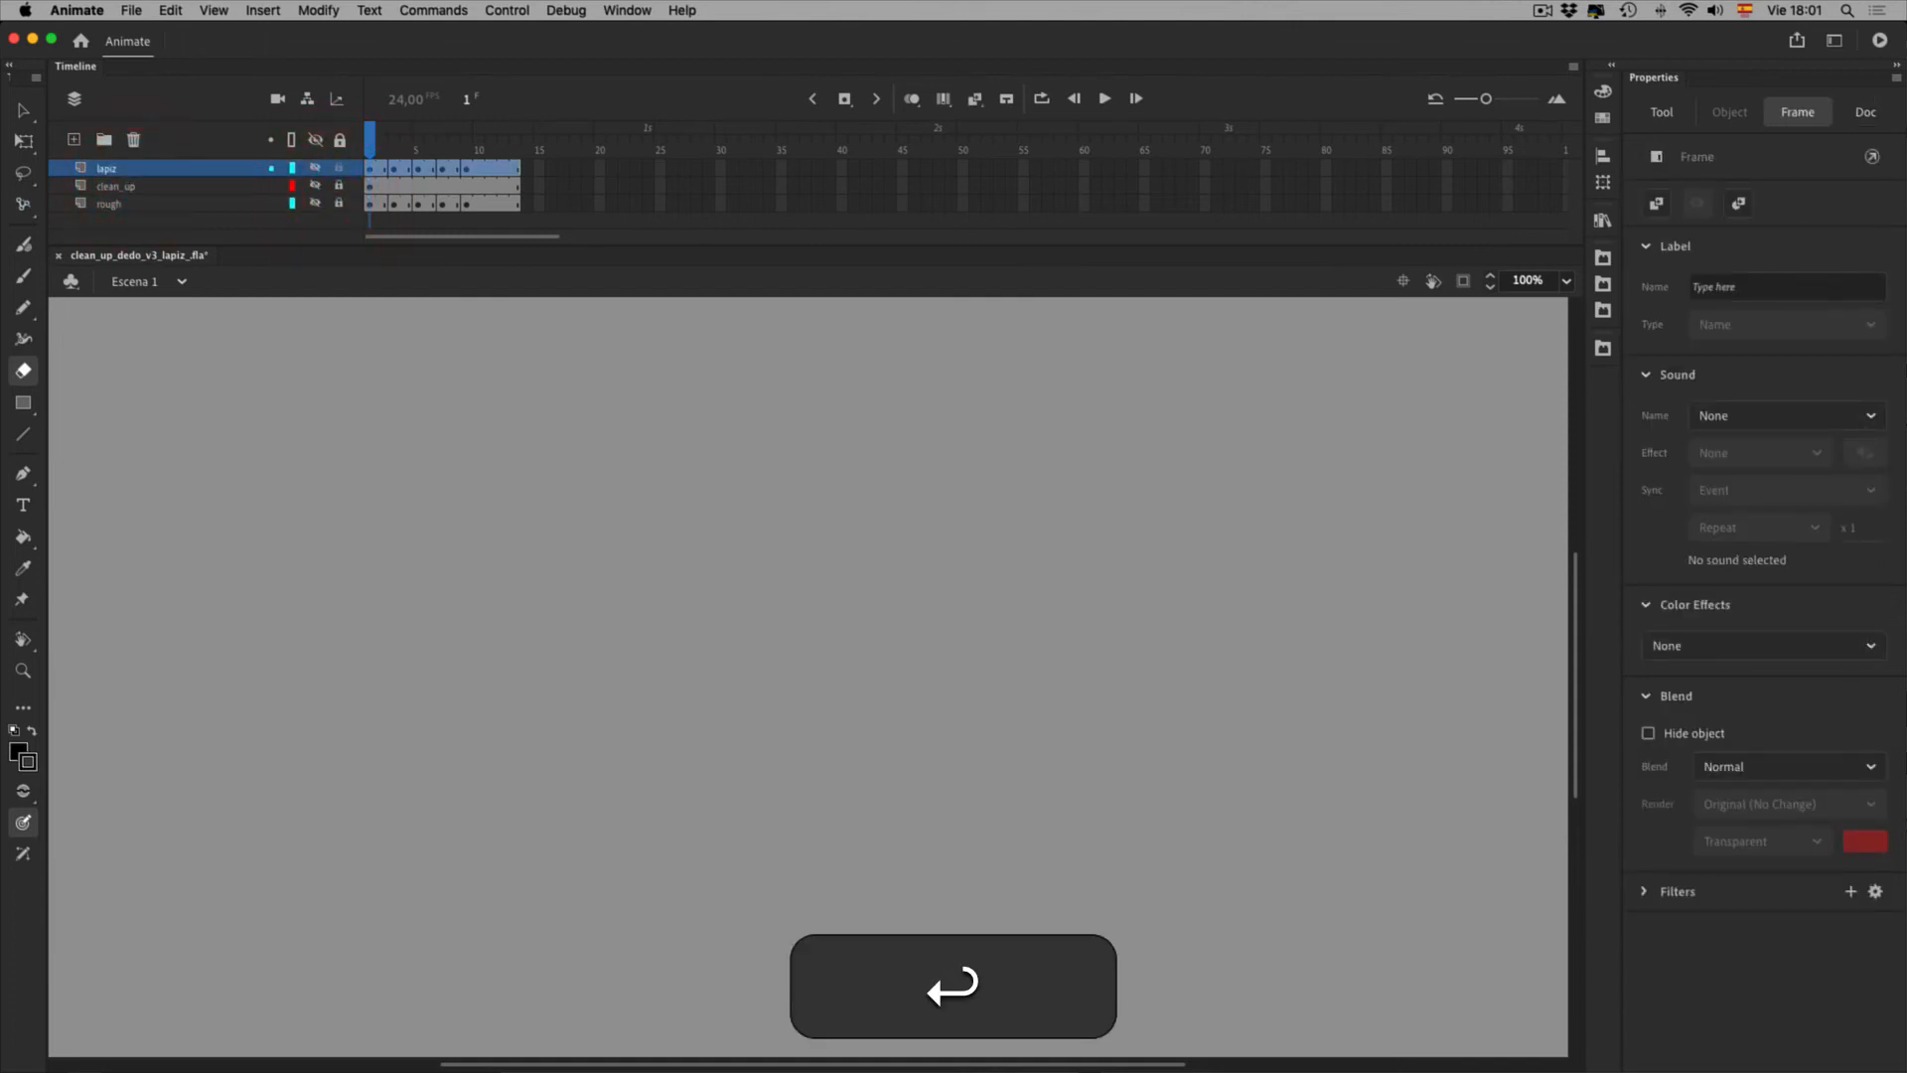
Add a new layer above lapiz, show the rough sketch layer, and select the Paint Brush
click(73, 140)
click(315, 221)
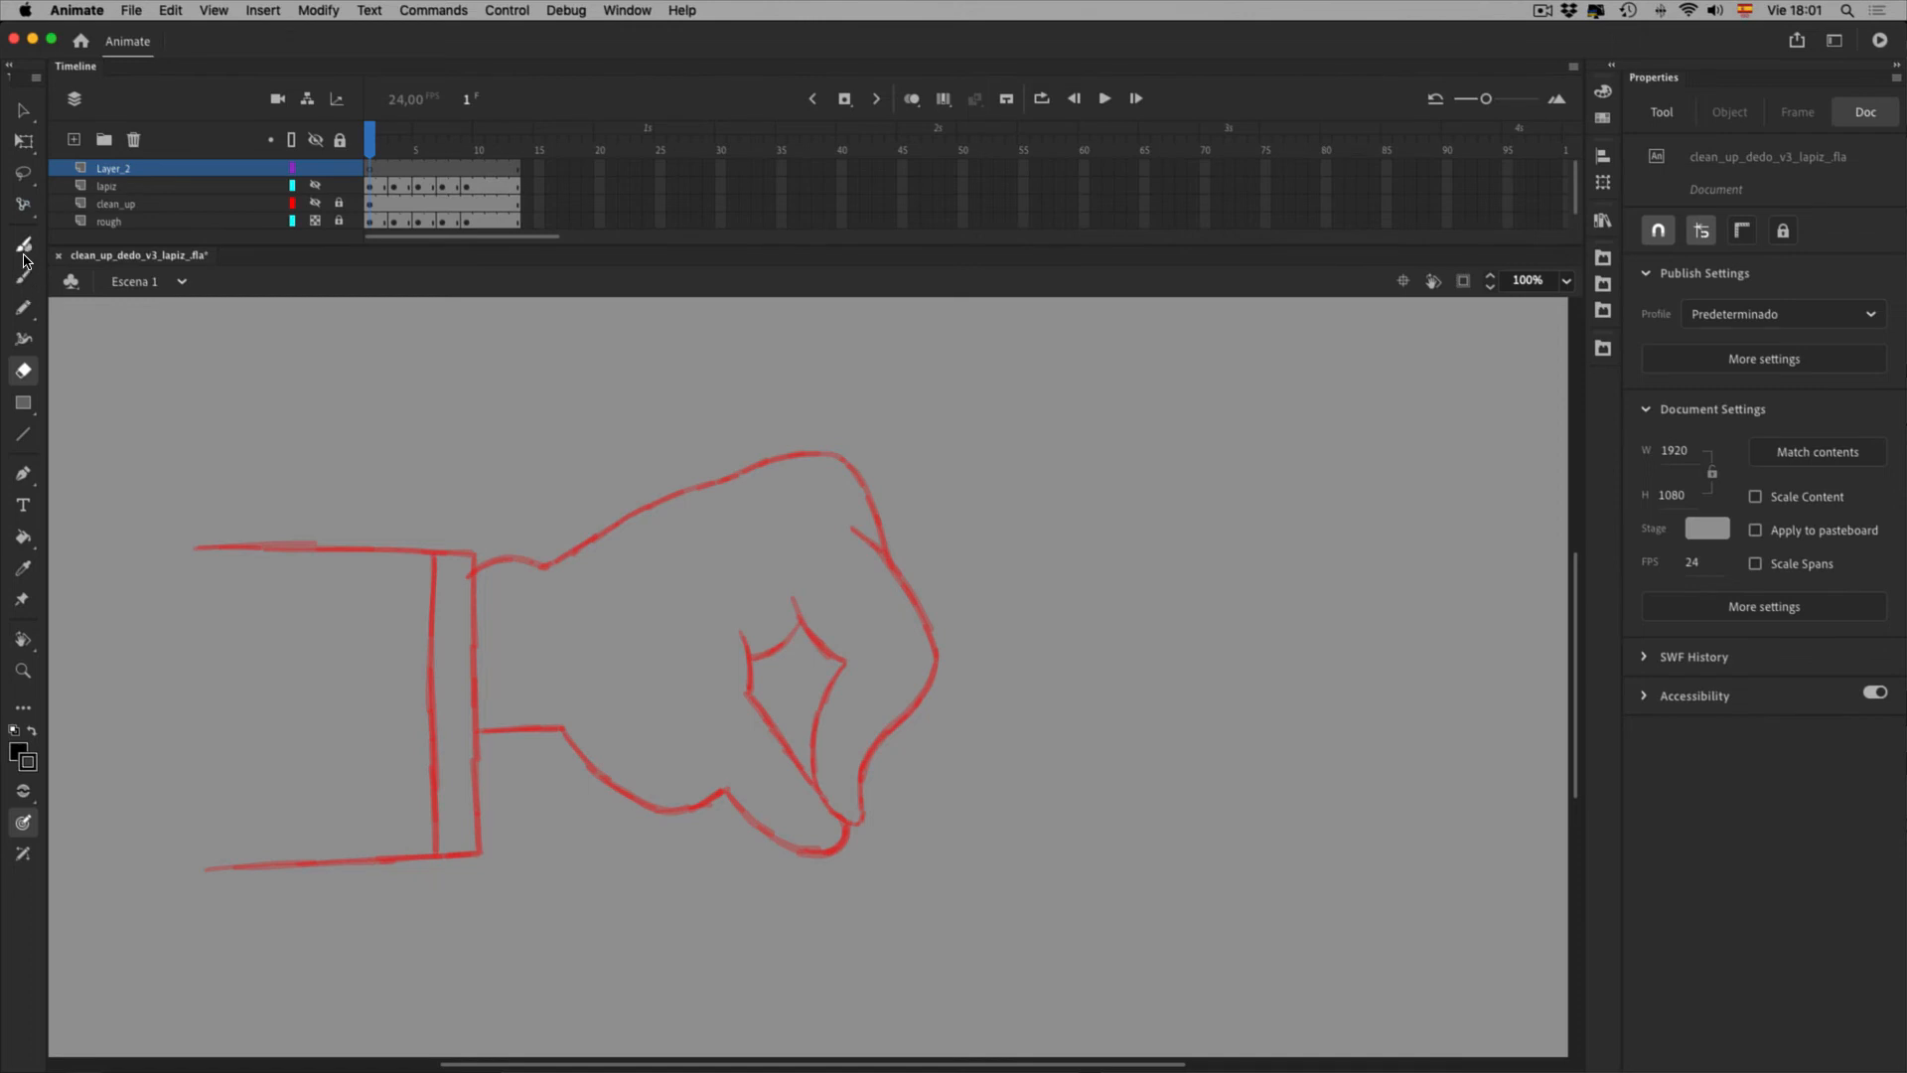
drag(23, 307, 114, 368)
mouse_move(25, 319)
mouse_down()
mouse_move(141, 337)
mouse_move(140, 316)
mouse_up()
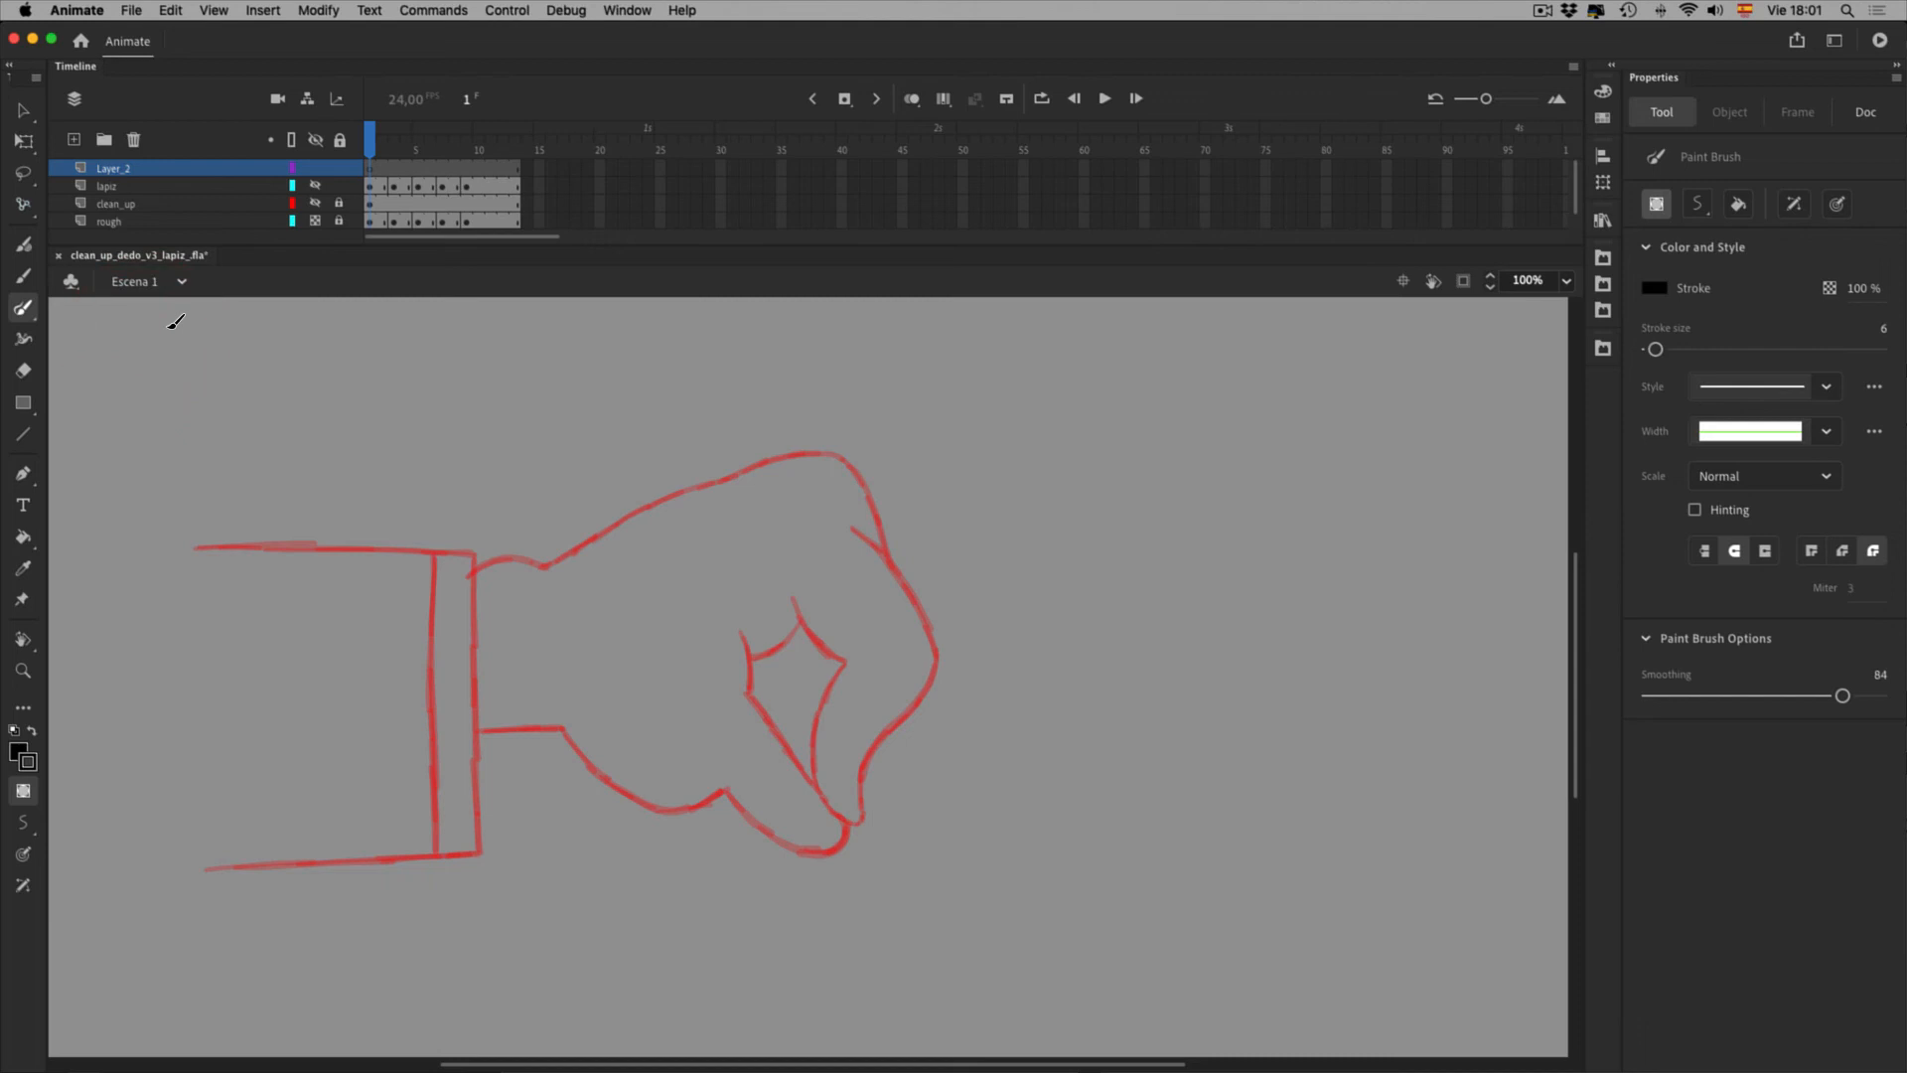
Turn on Use Pressure and draw three test Paint Brush strokes at size 8 beside the fist
click(25, 916)
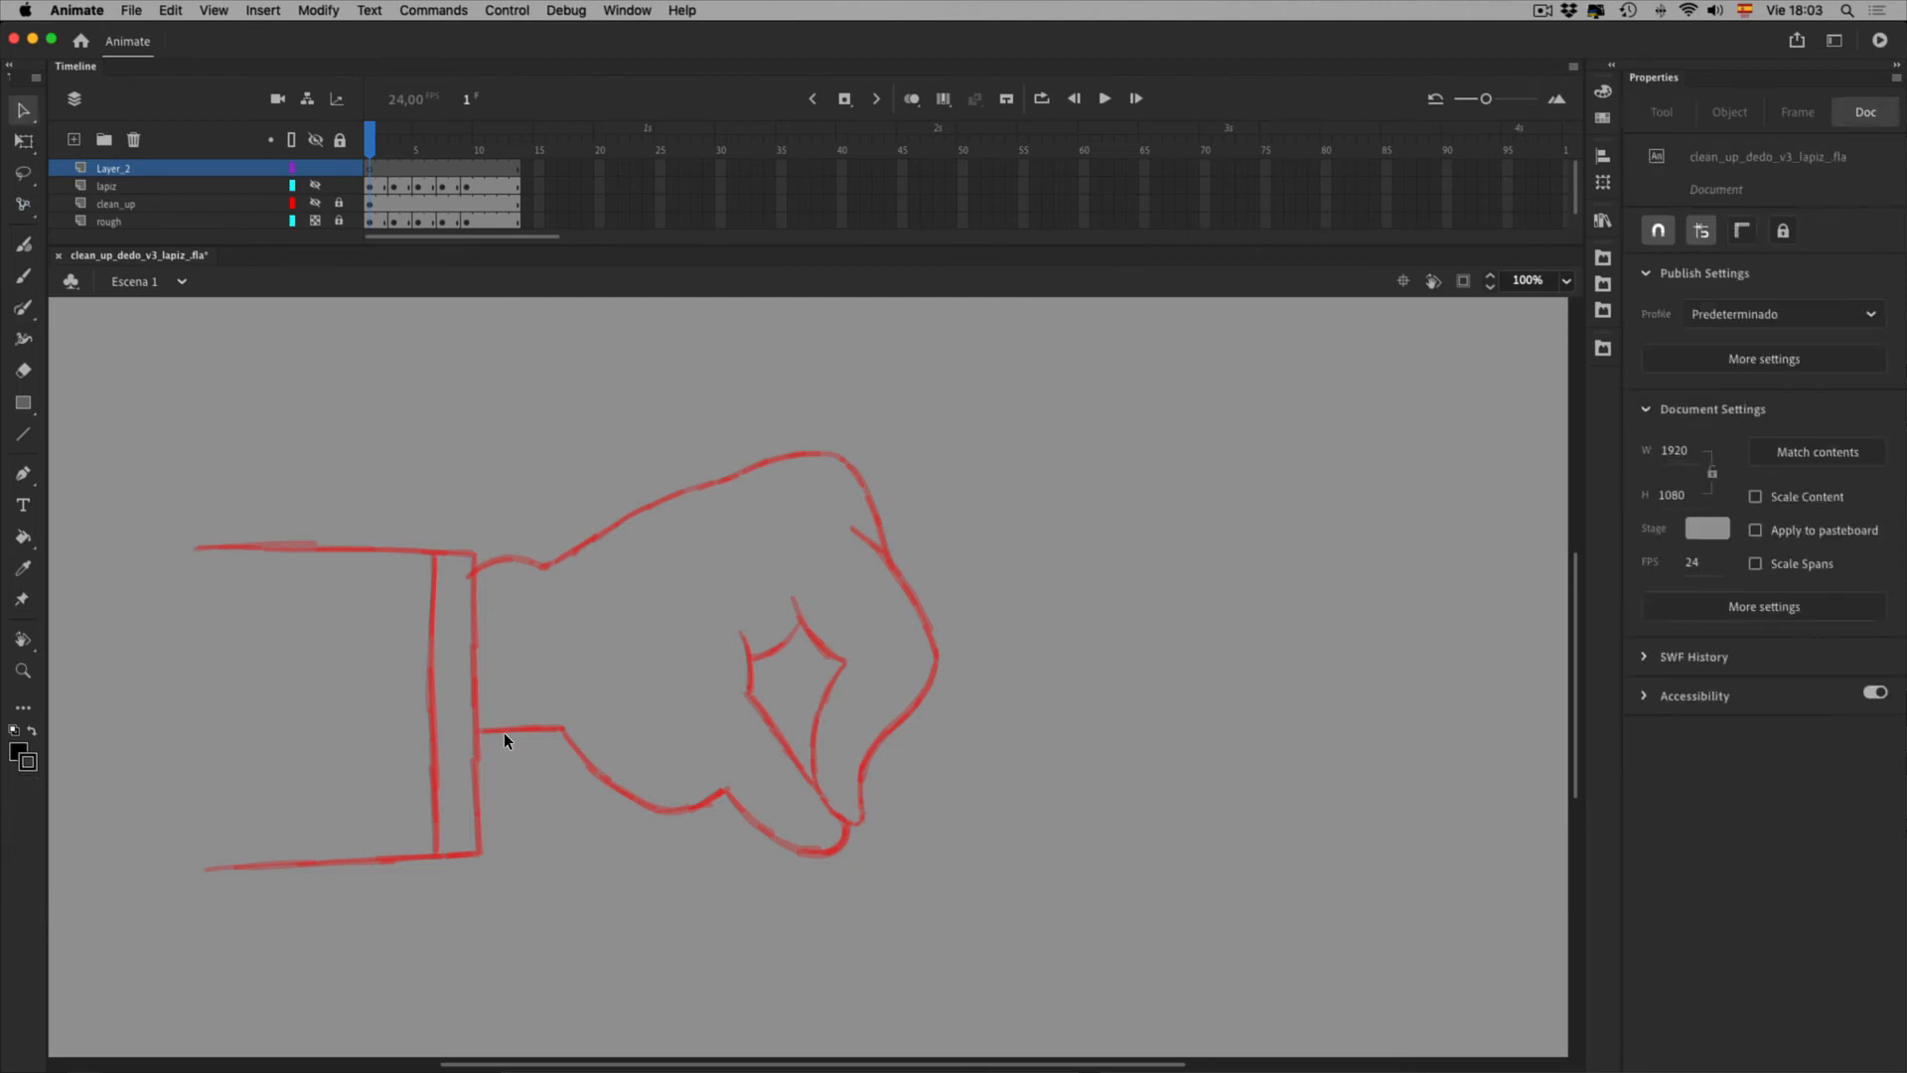
click(24, 314)
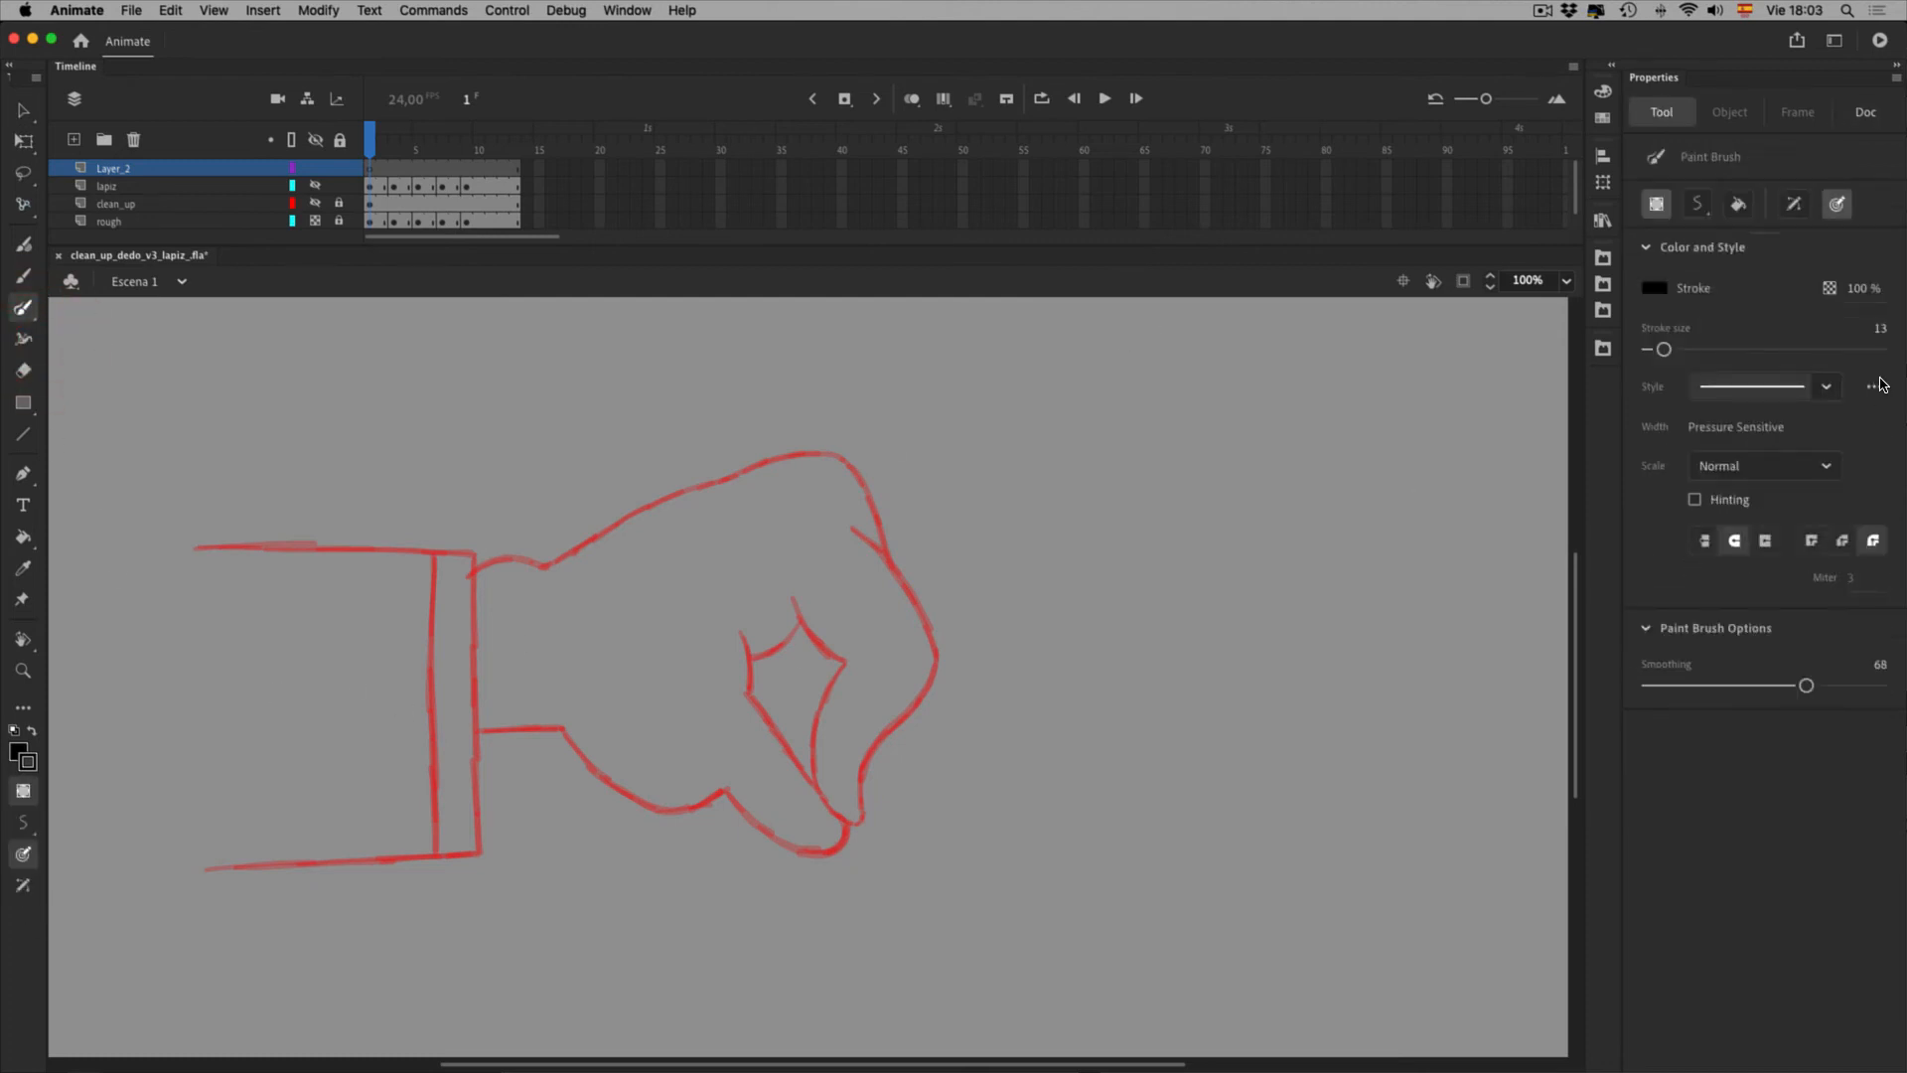
drag(1664, 350, 1664, 349)
drag(1157, 623, 1353, 552)
drag(1152, 722, 1395, 629)
mouse_move(1165, 776)
mouse_down()
mouse_move(1242, 782)
mouse_move(1328, 720)
mouse_up()
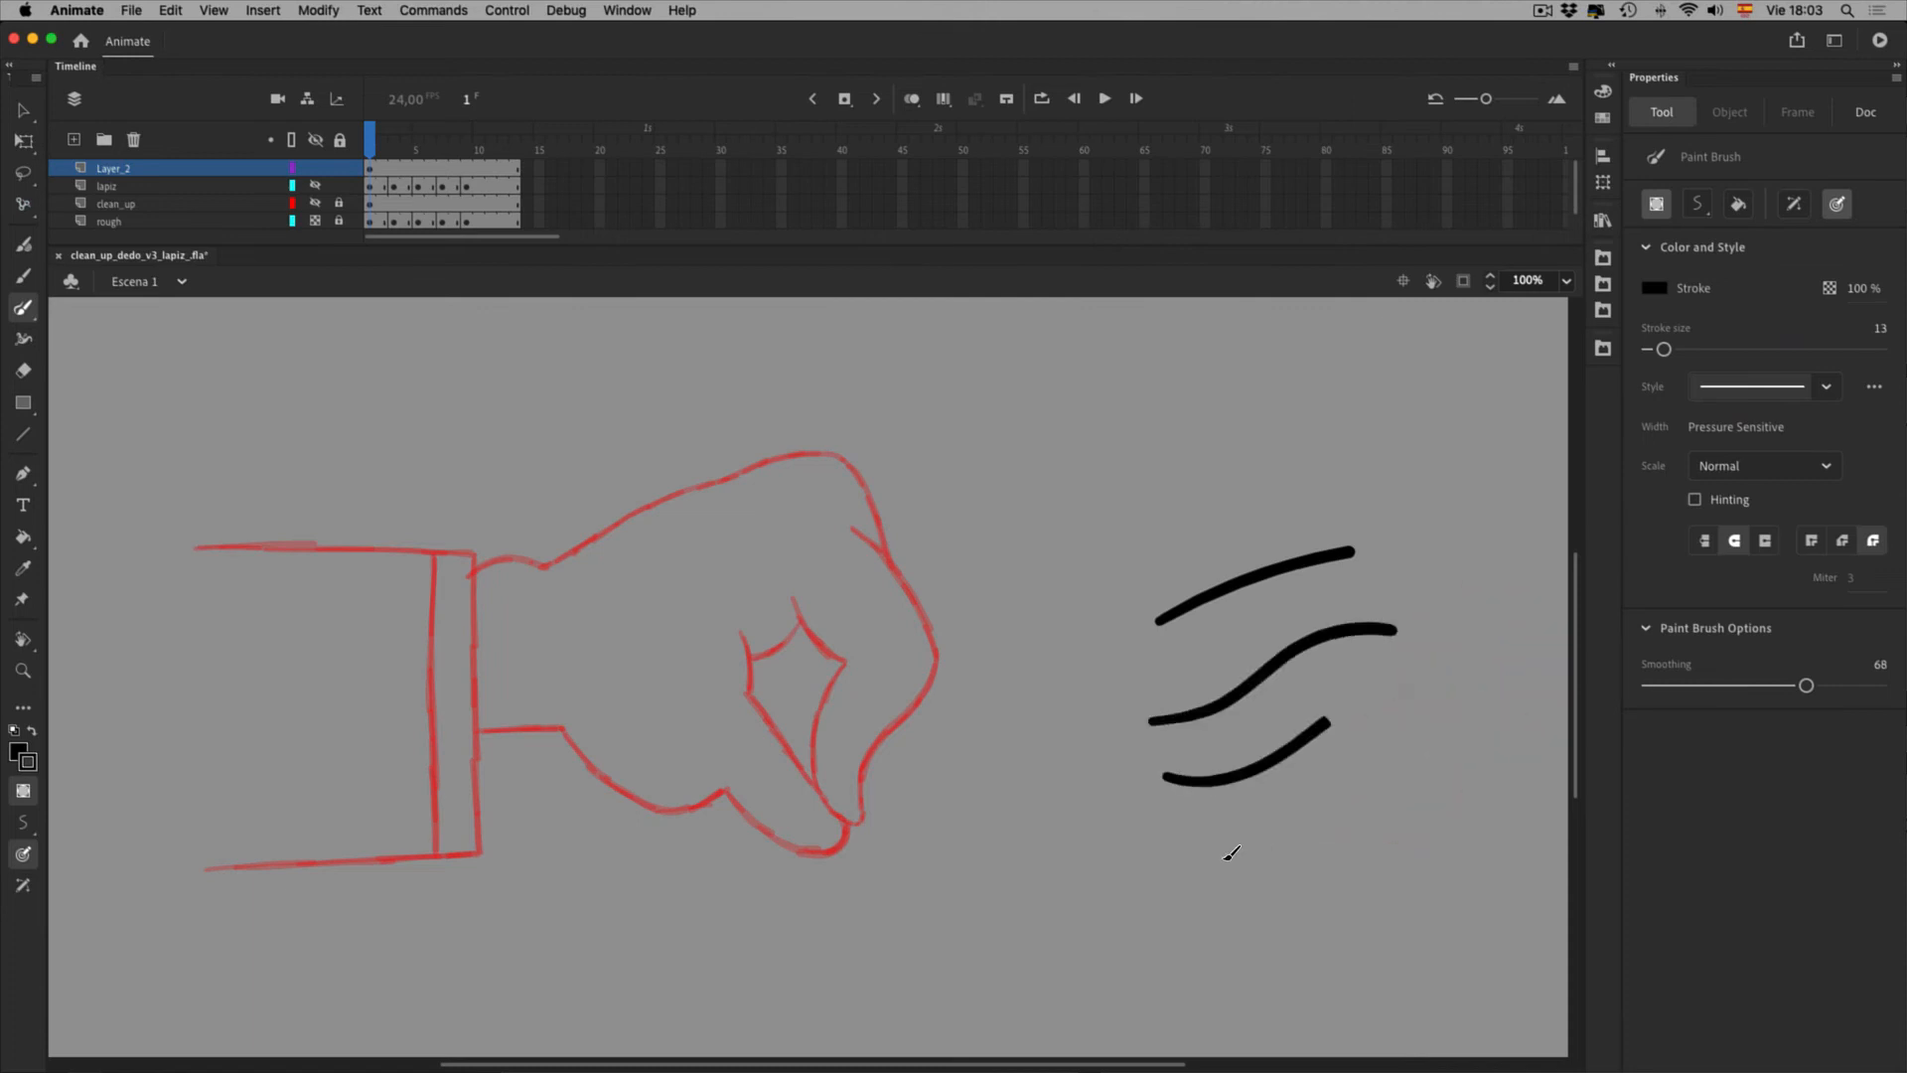
Draw two thick test strokes at brush size 54, then marquee-select all test strokes and delete them
drag(1663, 350, 1711, 350)
drag(1098, 503, 1347, 409)
mouse_move(1118, 568)
mouse_down()
mouse_move(1409, 522)
mouse_move(1405, 467)
mouse_up()
click(22, 111)
mouse_move(1057, 403)
mouse_down()
mouse_move(1177, 420)
mouse_move(1557, 945)
mouse_up()
key(Delete)
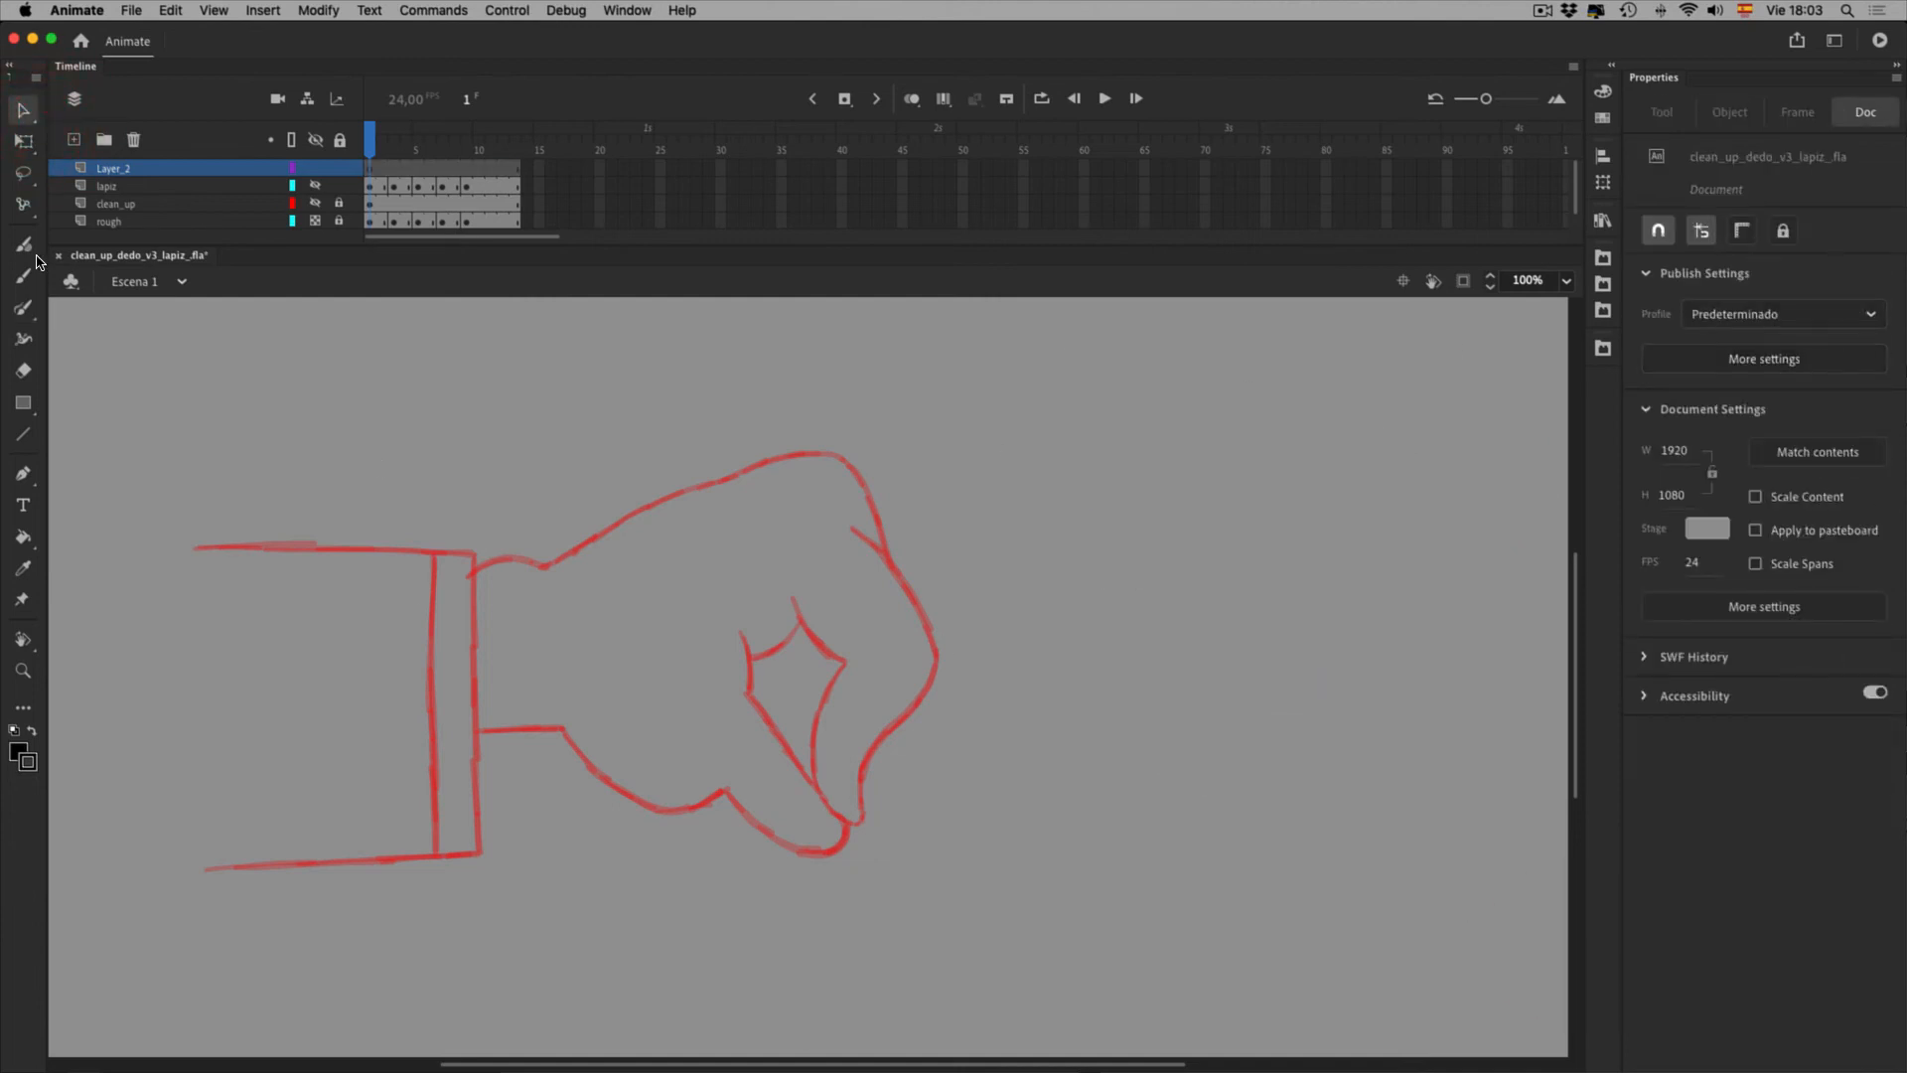
Lower the brush size to 9 and draw a black test curve right of the fist
click(22, 308)
drag(1712, 350, 1665, 350)
drag(1778, 386, 1771, 386)
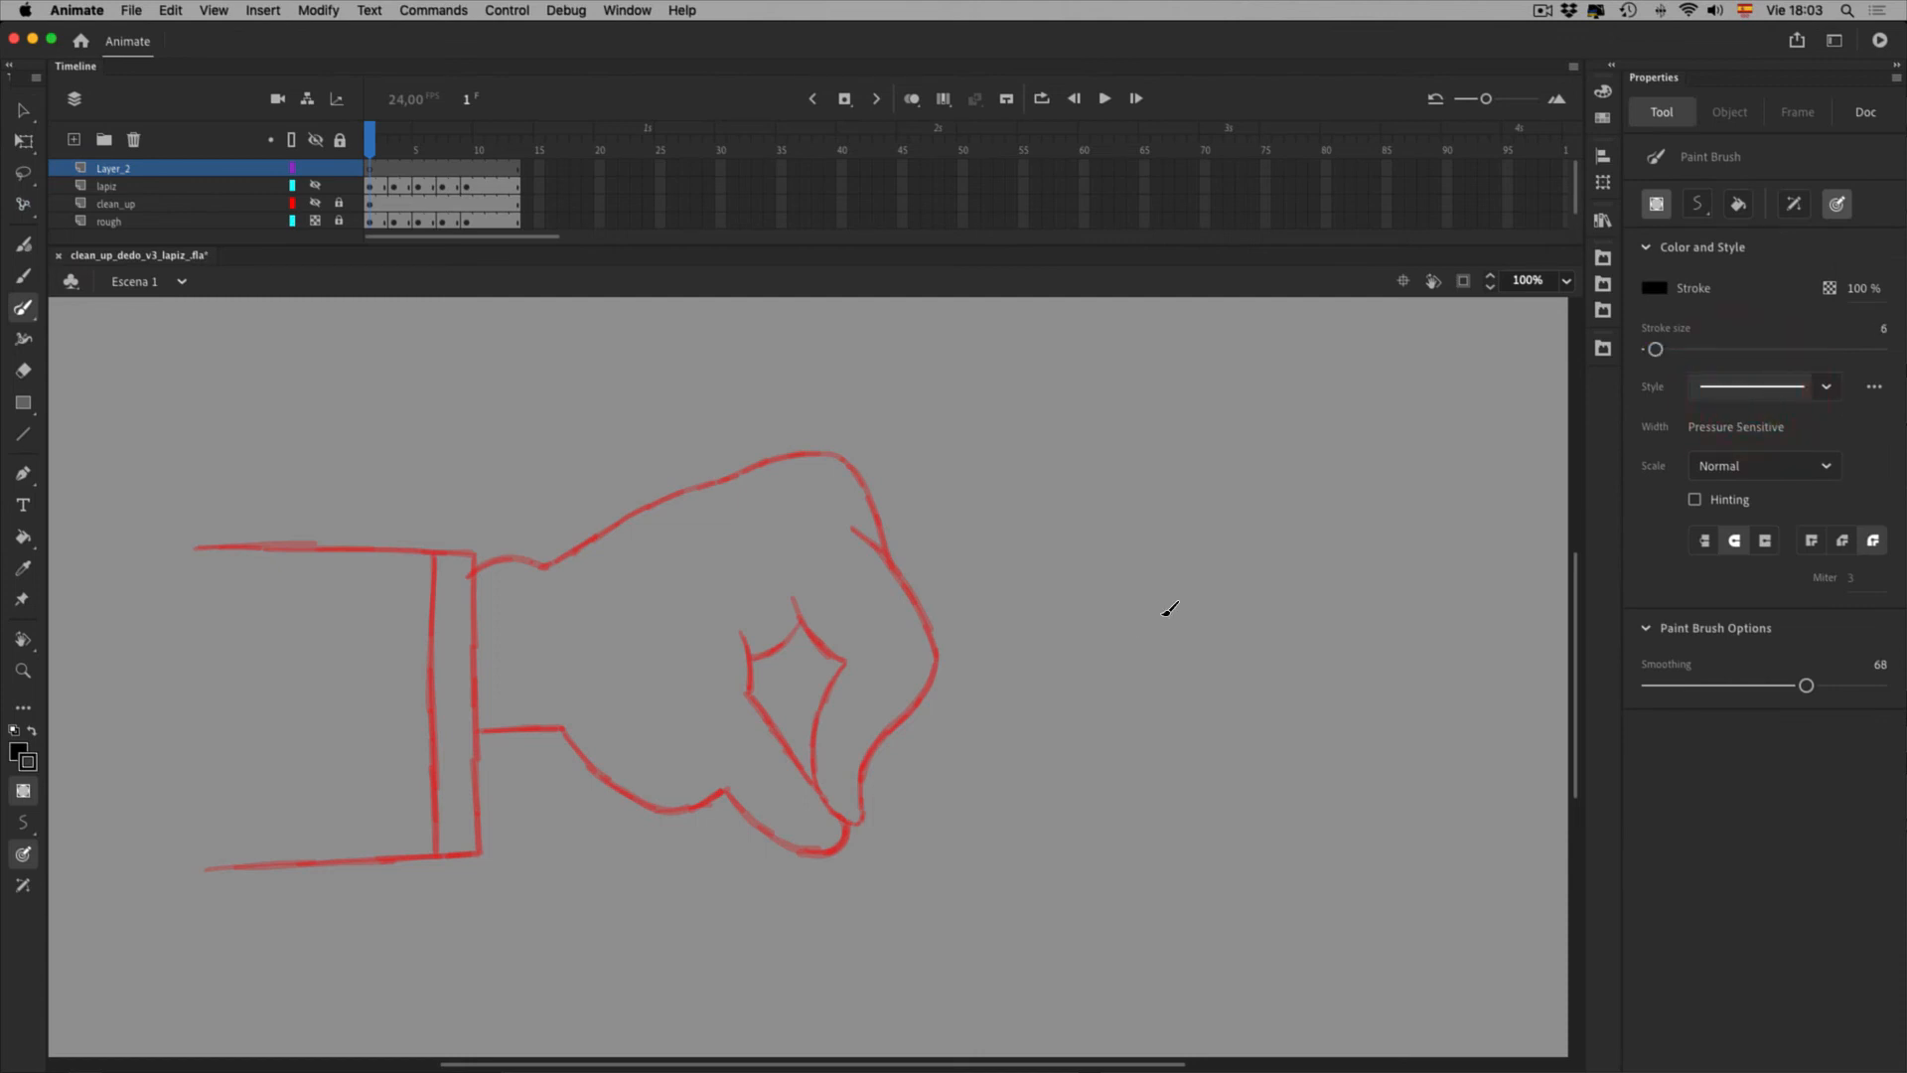
drag(1050, 596, 1240, 523)
Set brush size to 8 and delete the stray black stroke from the canvas
drag(1768, 378, 1770, 378)
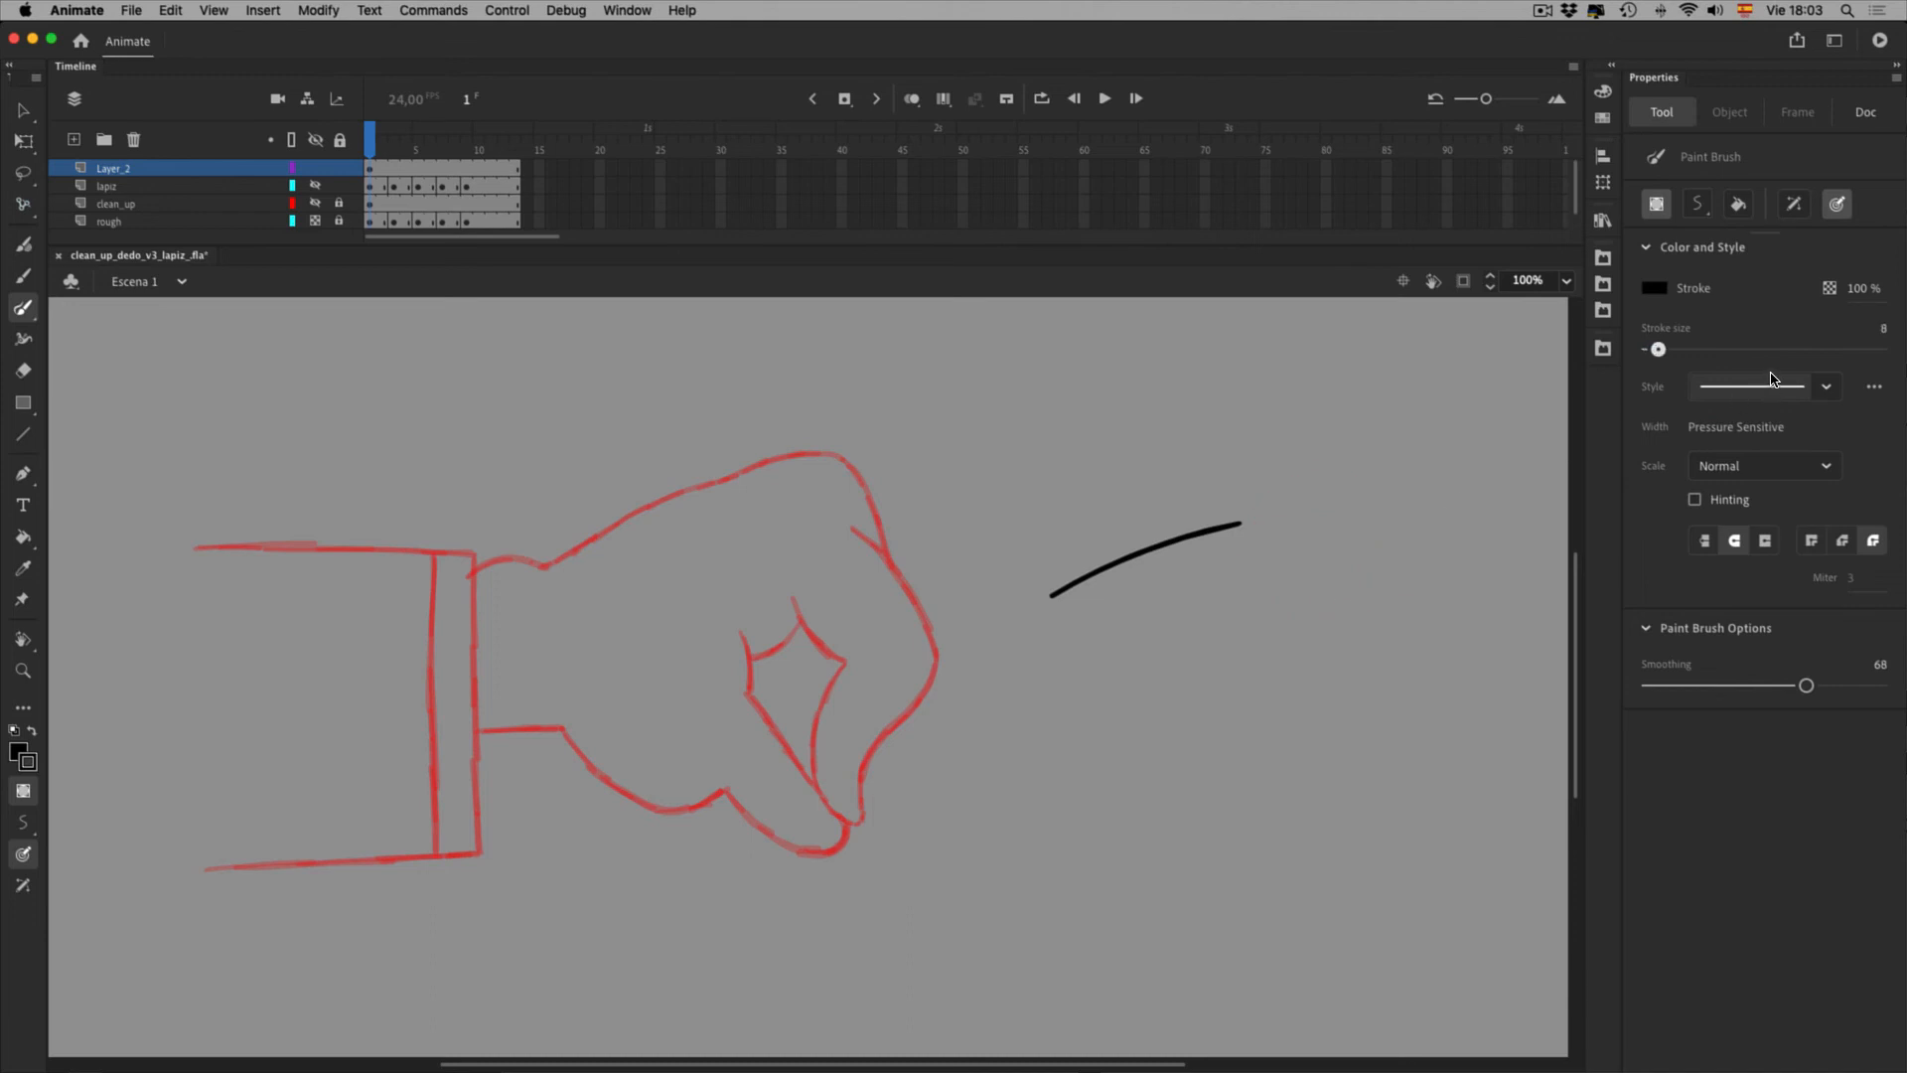
key(v)
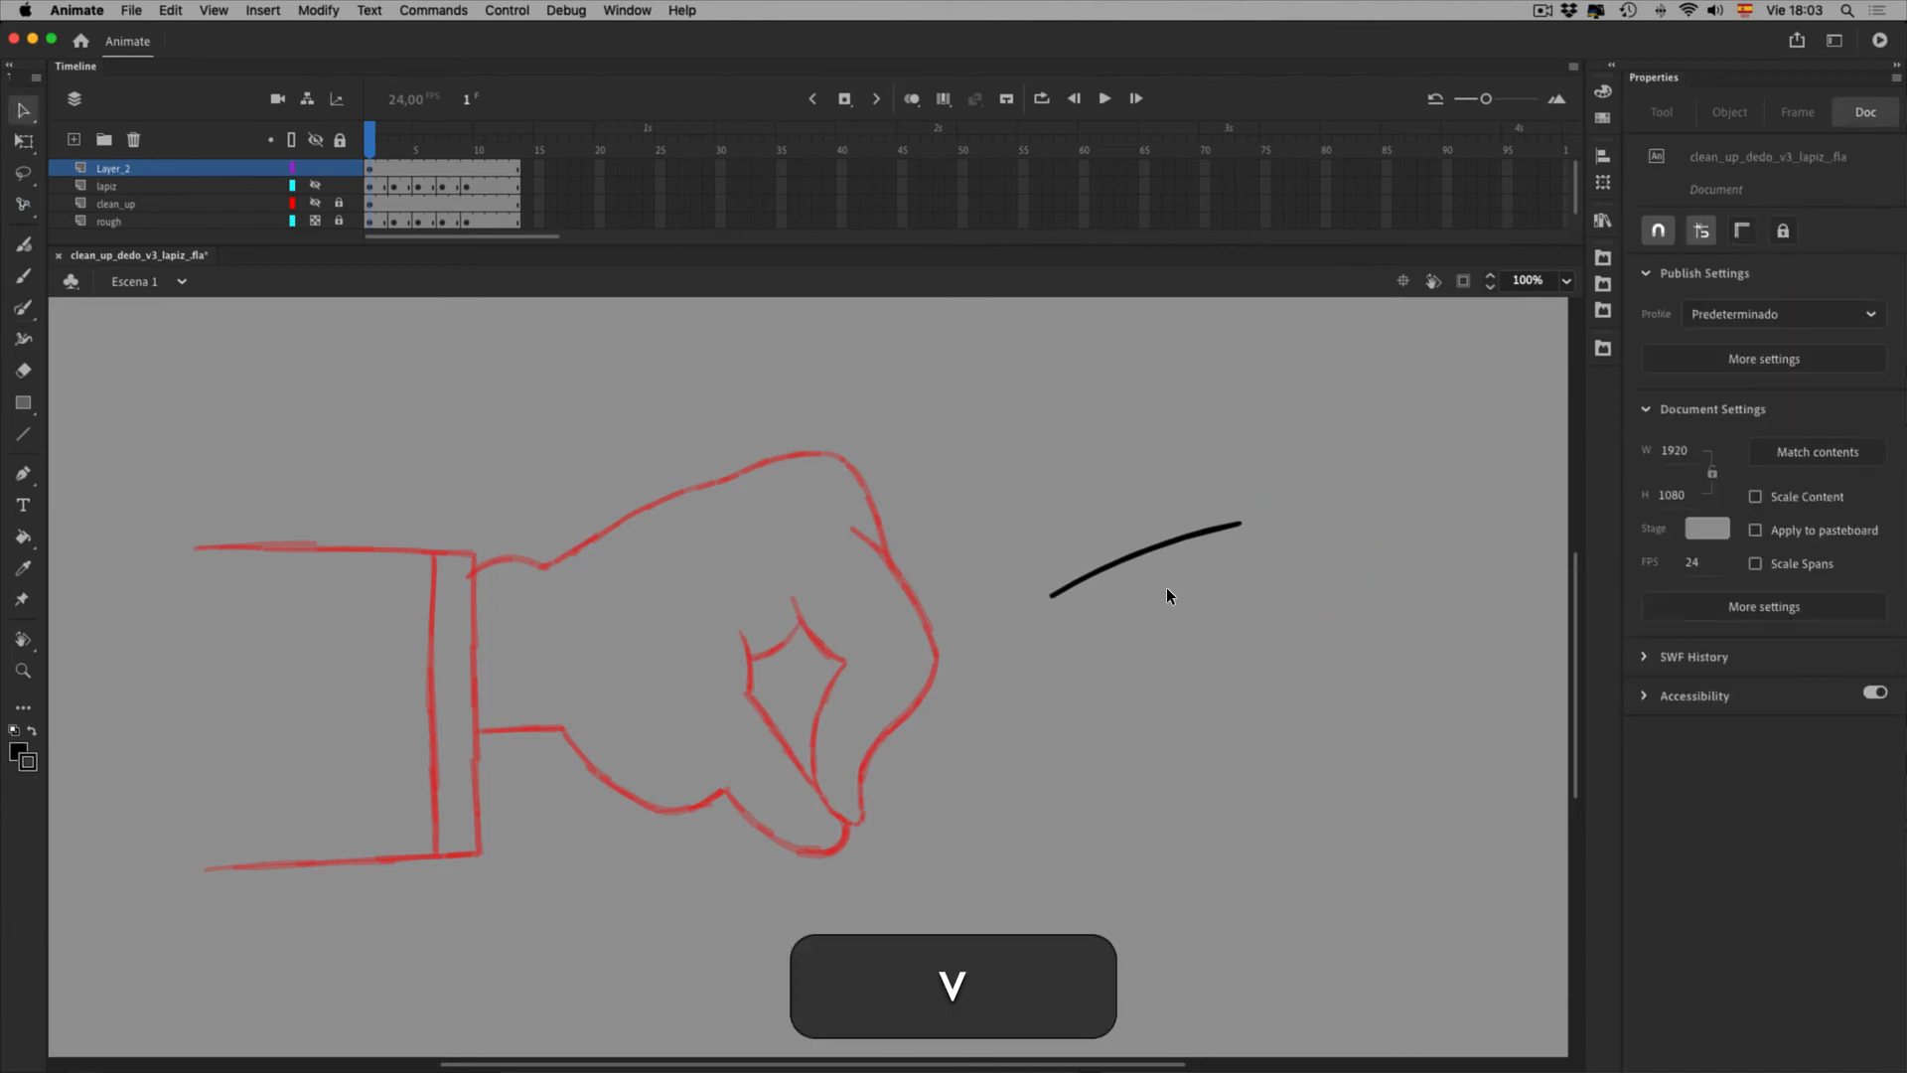
drag(1013, 438, 1439, 733)
key(BackSpace)
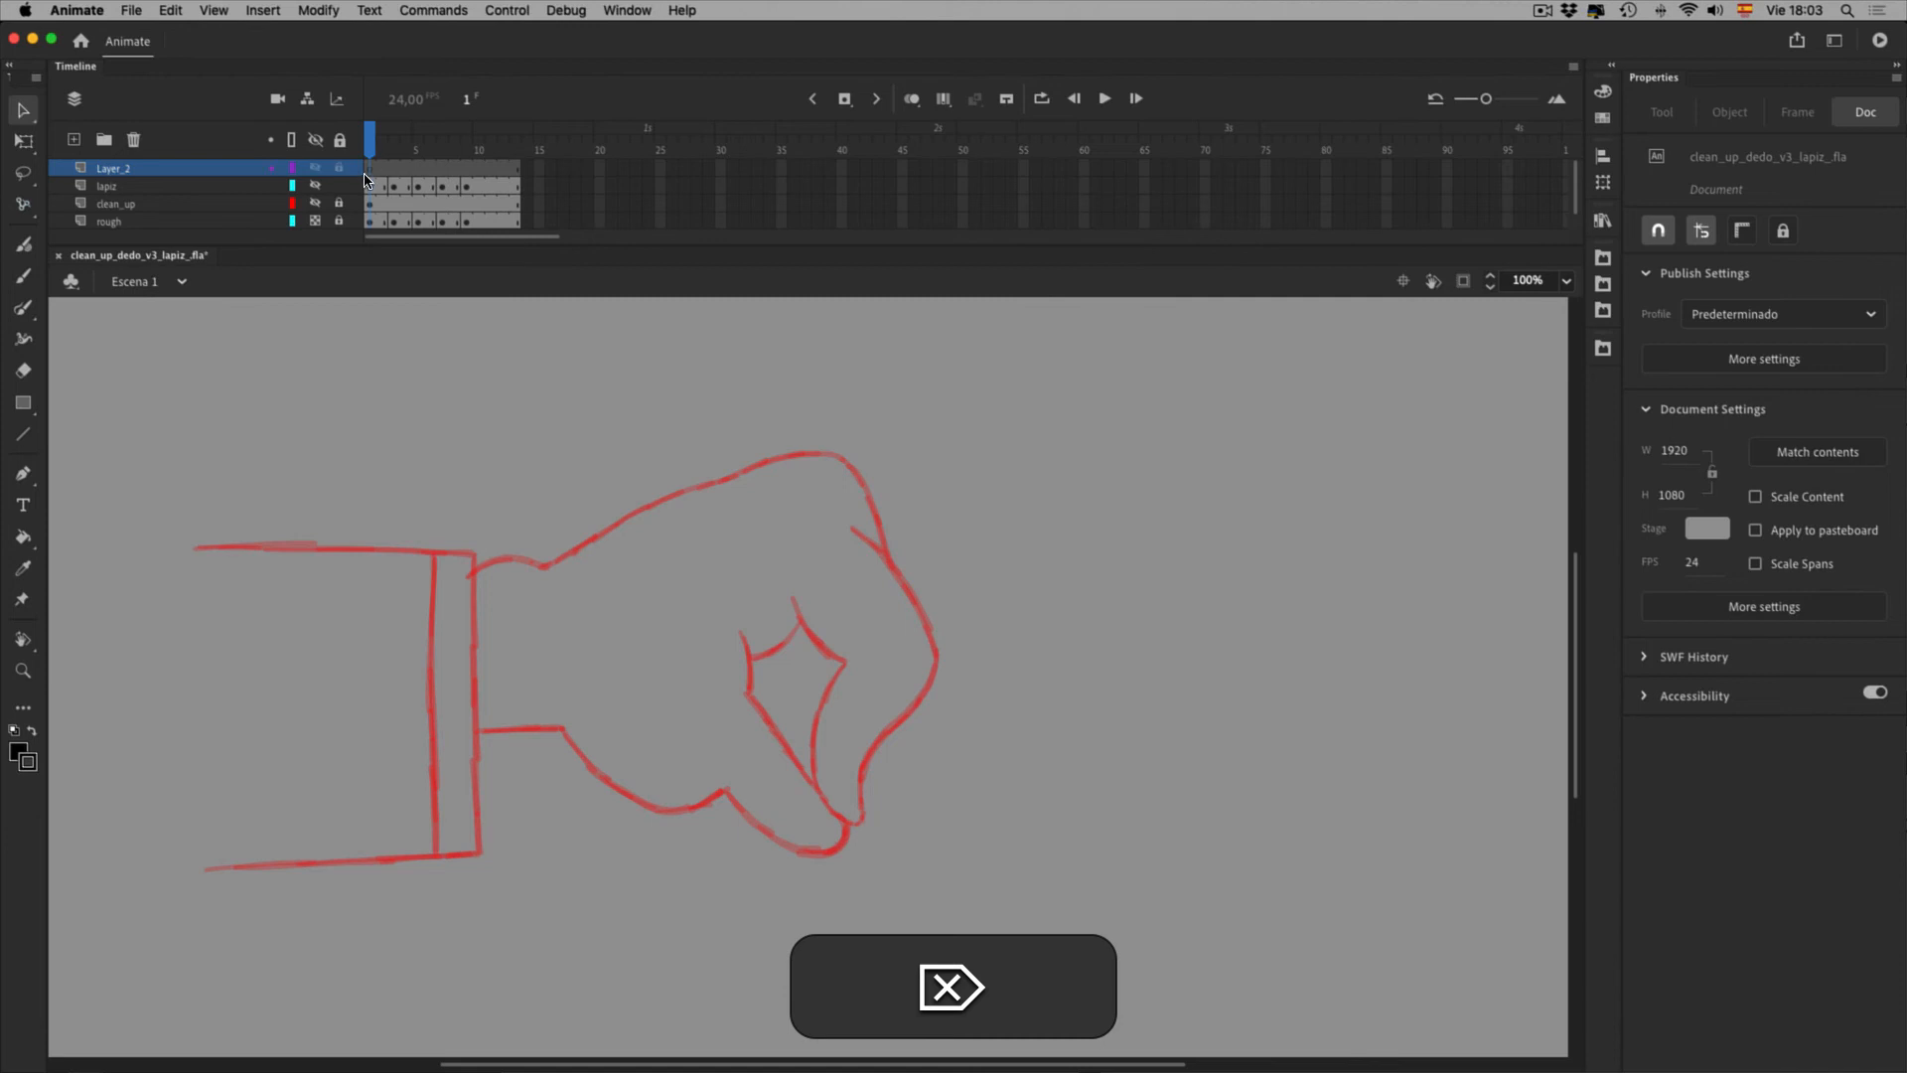
Briefly show the clean-up outline, select the lapiz layer's first frame, and zoom in on the sleeve
click(340, 195)
click(340, 197)
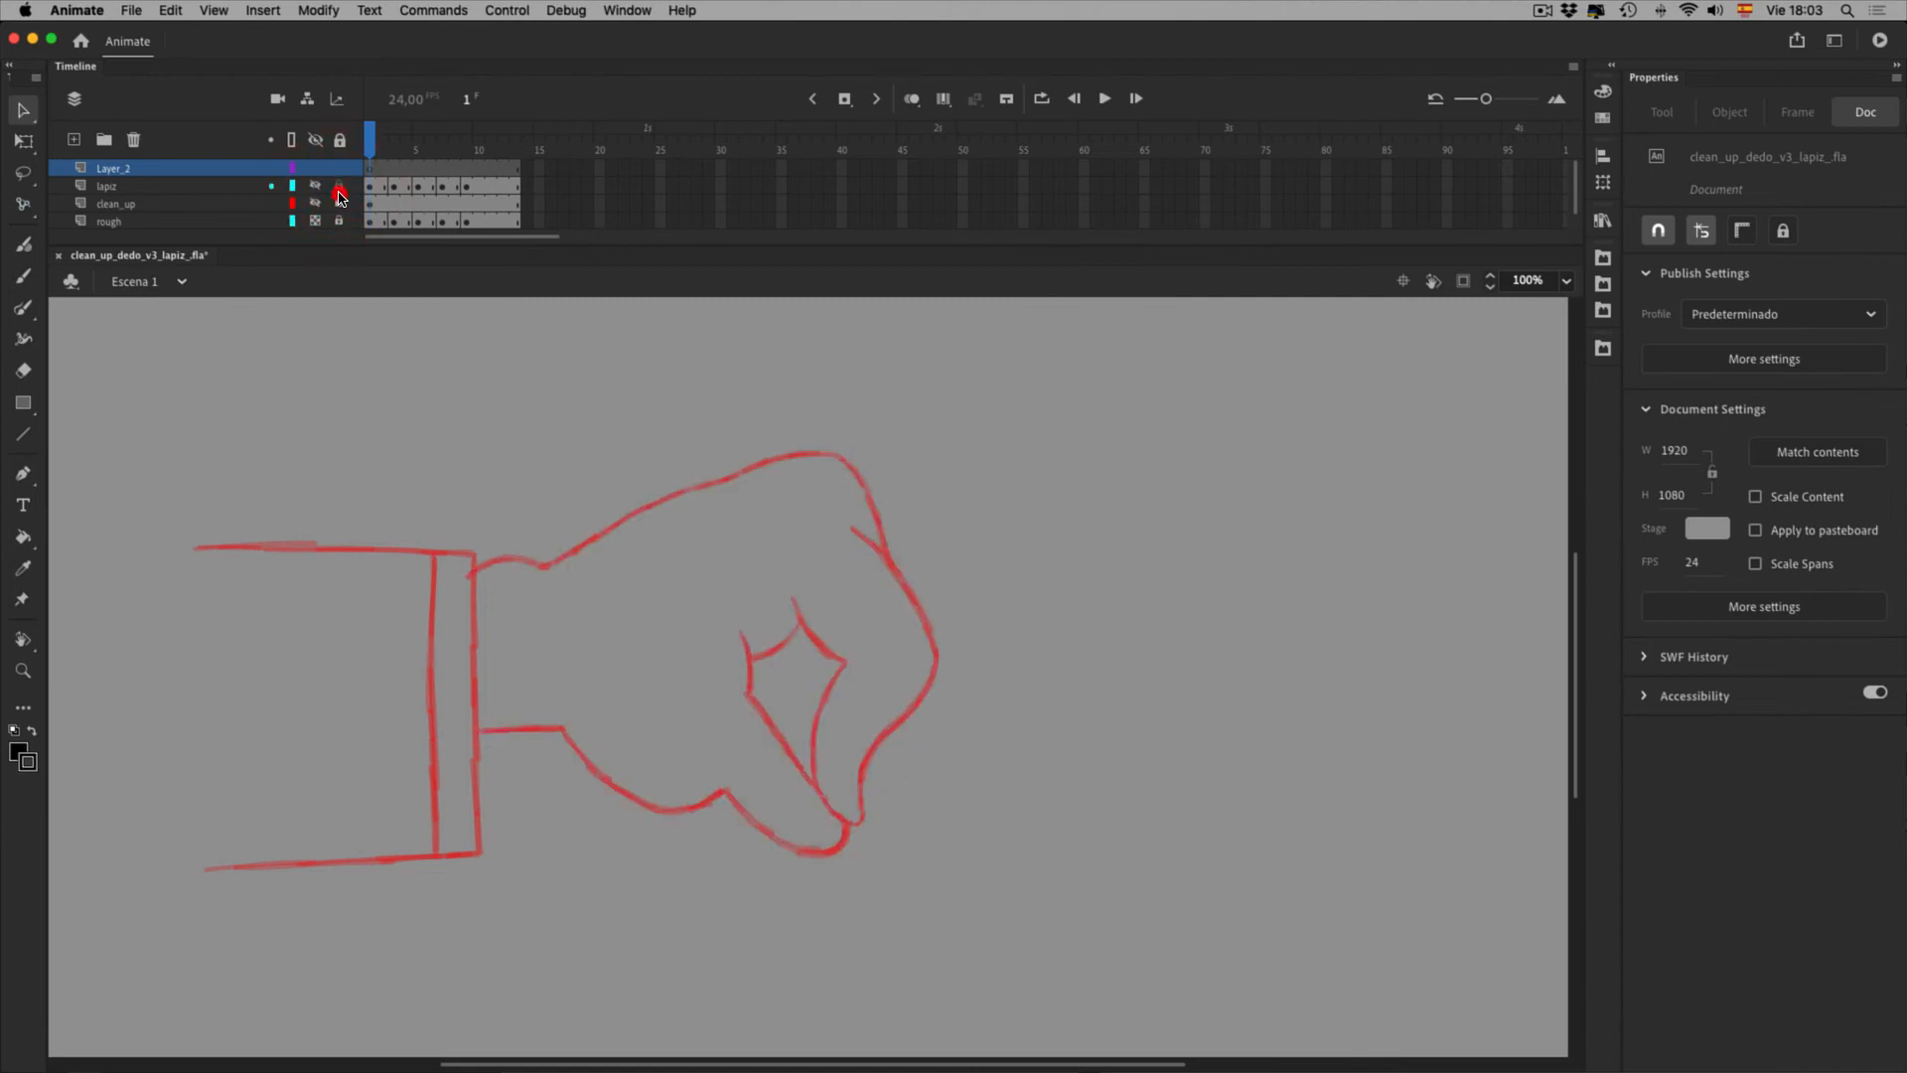
click(397, 186)
click(23, 670)
drag(179, 495, 751, 978)
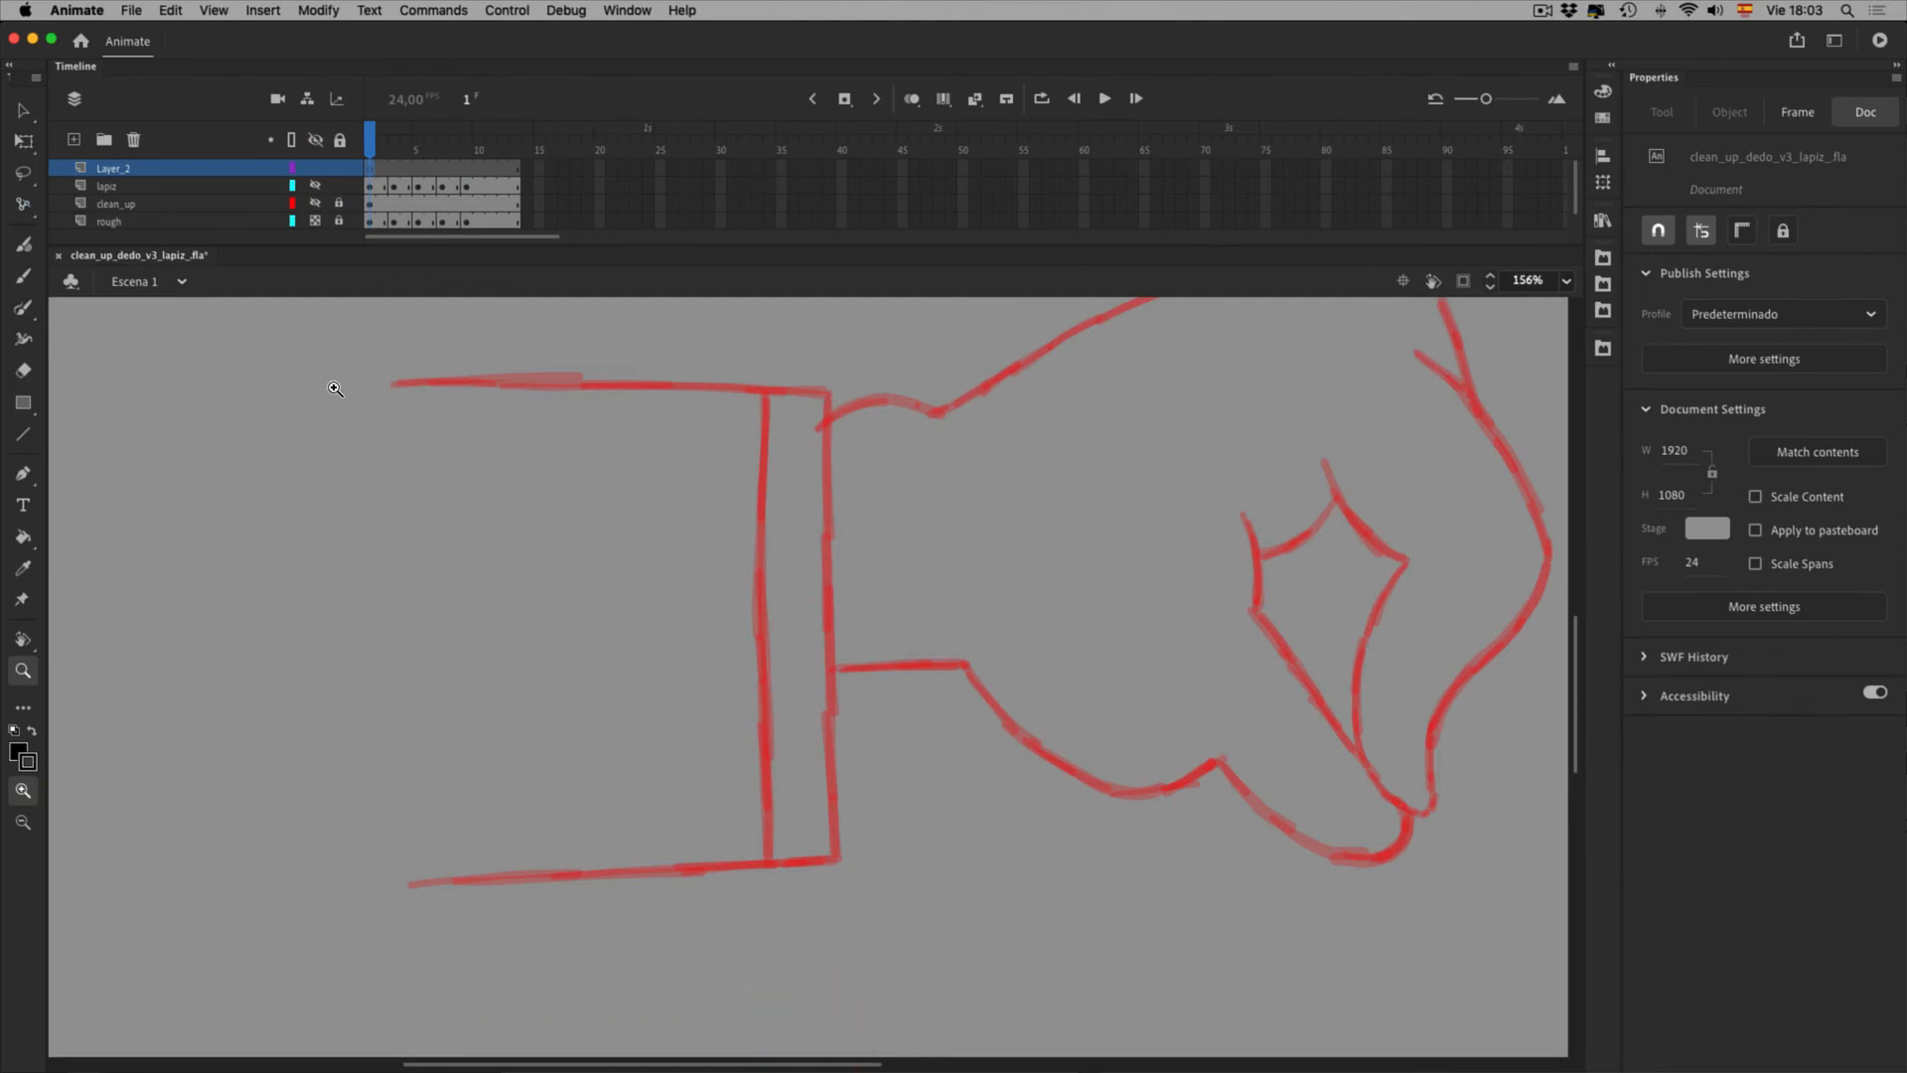
click(23, 308)
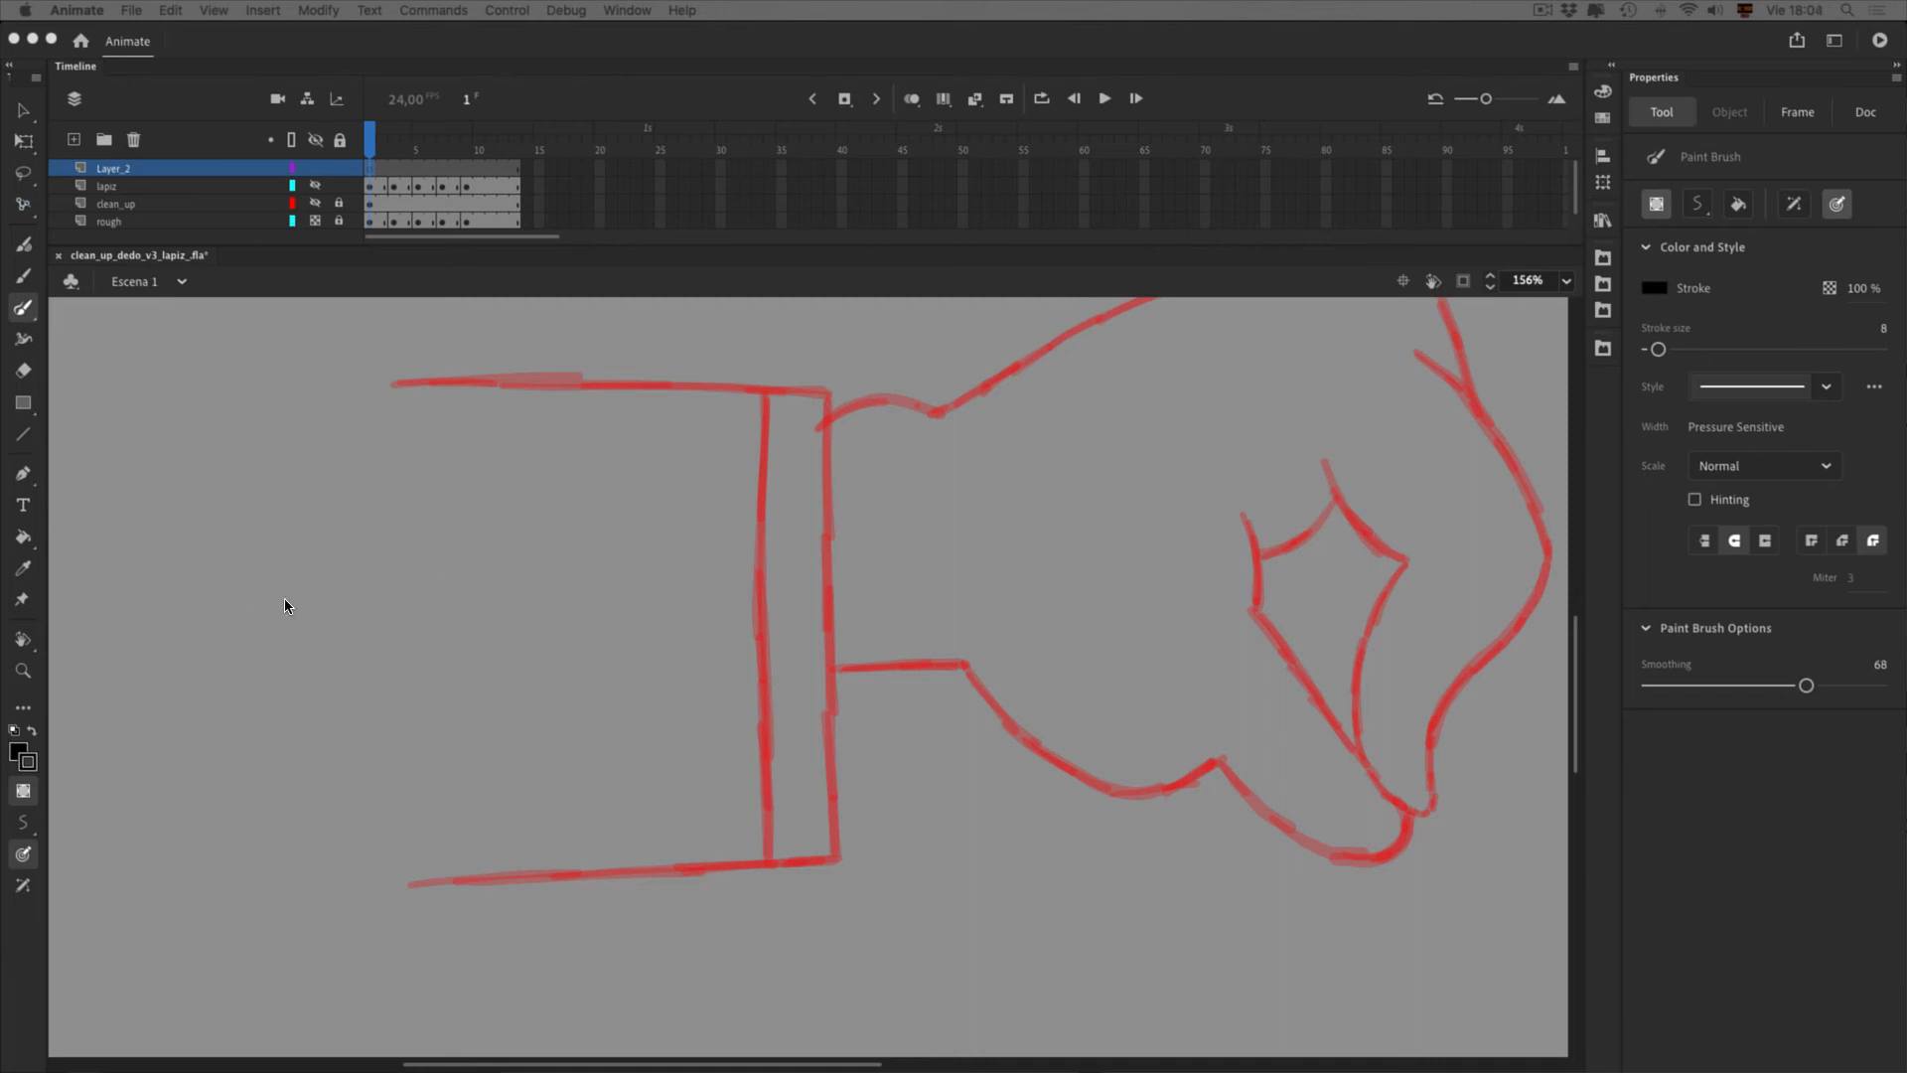
Paint a test brush stroke on the empty canvas, then delete it
click(337, 656)
drag(338, 669, 596, 608)
key(v)
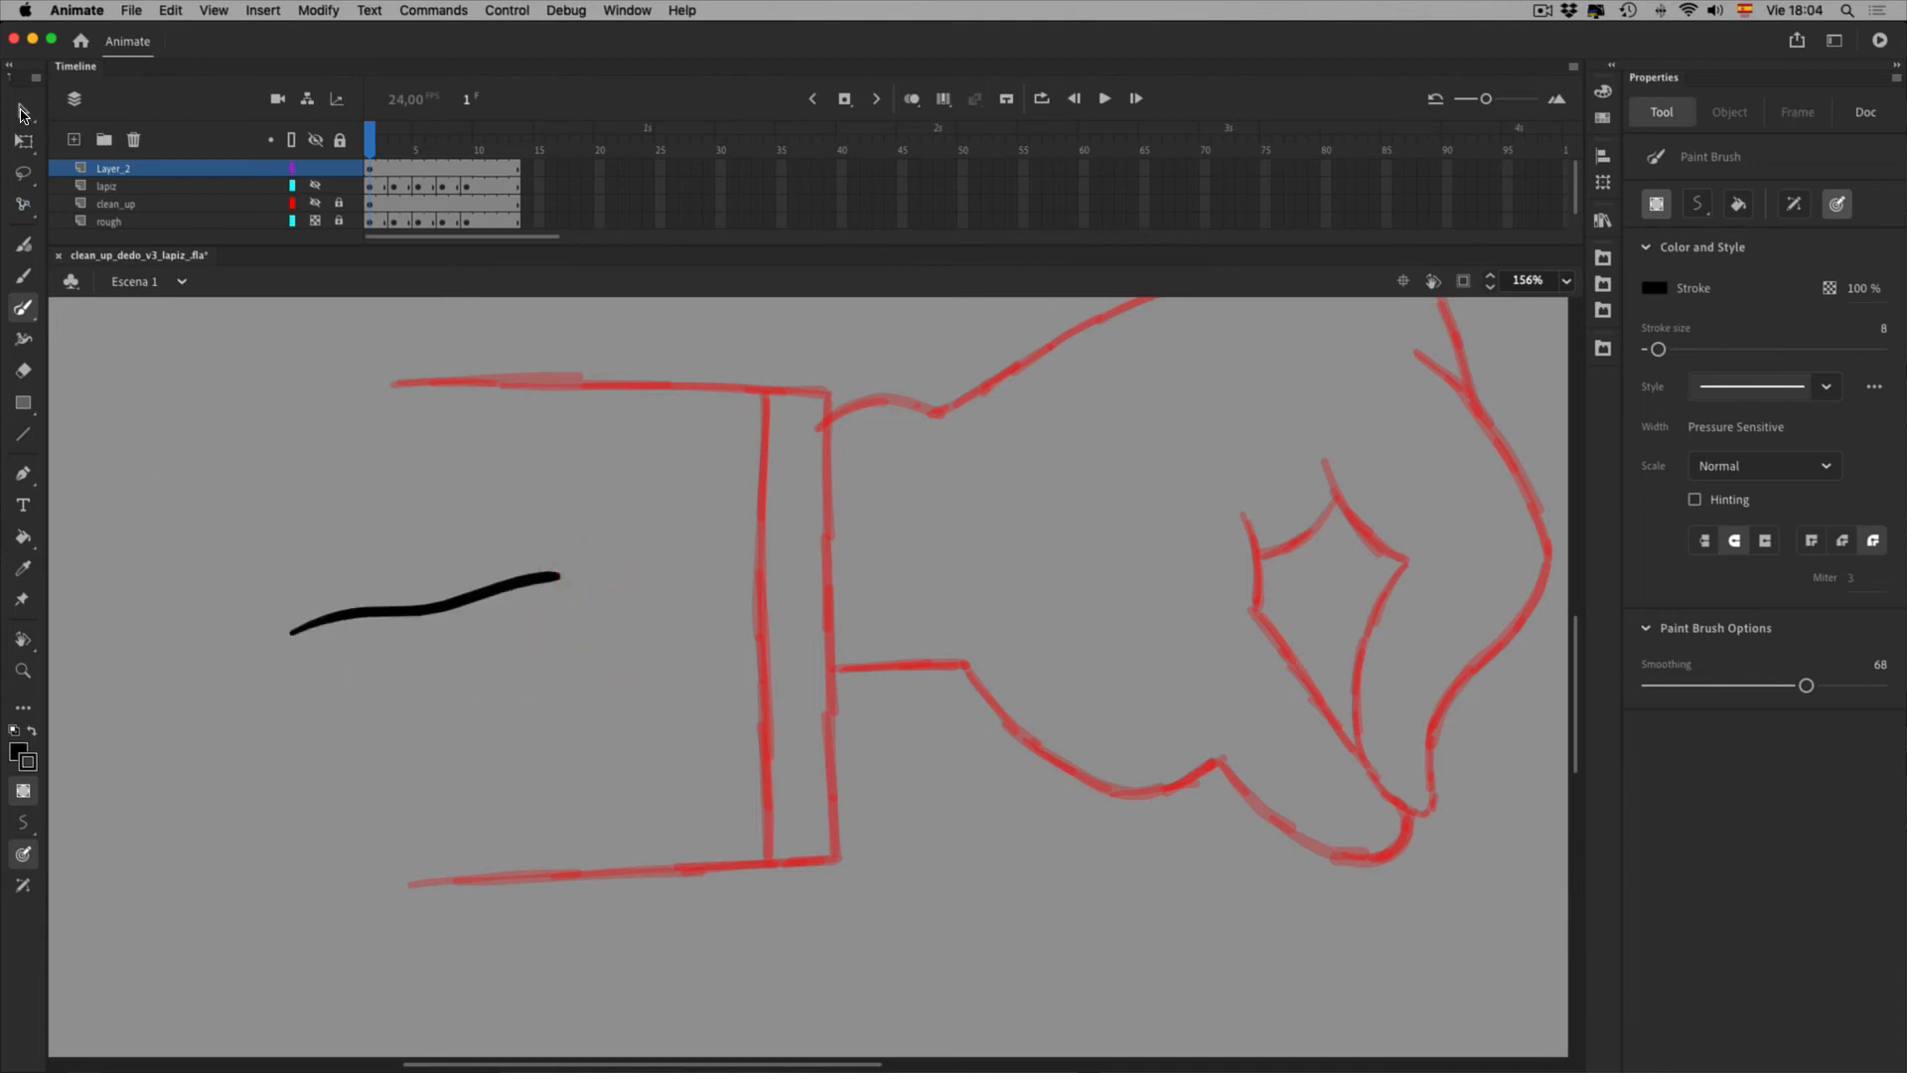
click(457, 652)
key(Delete)
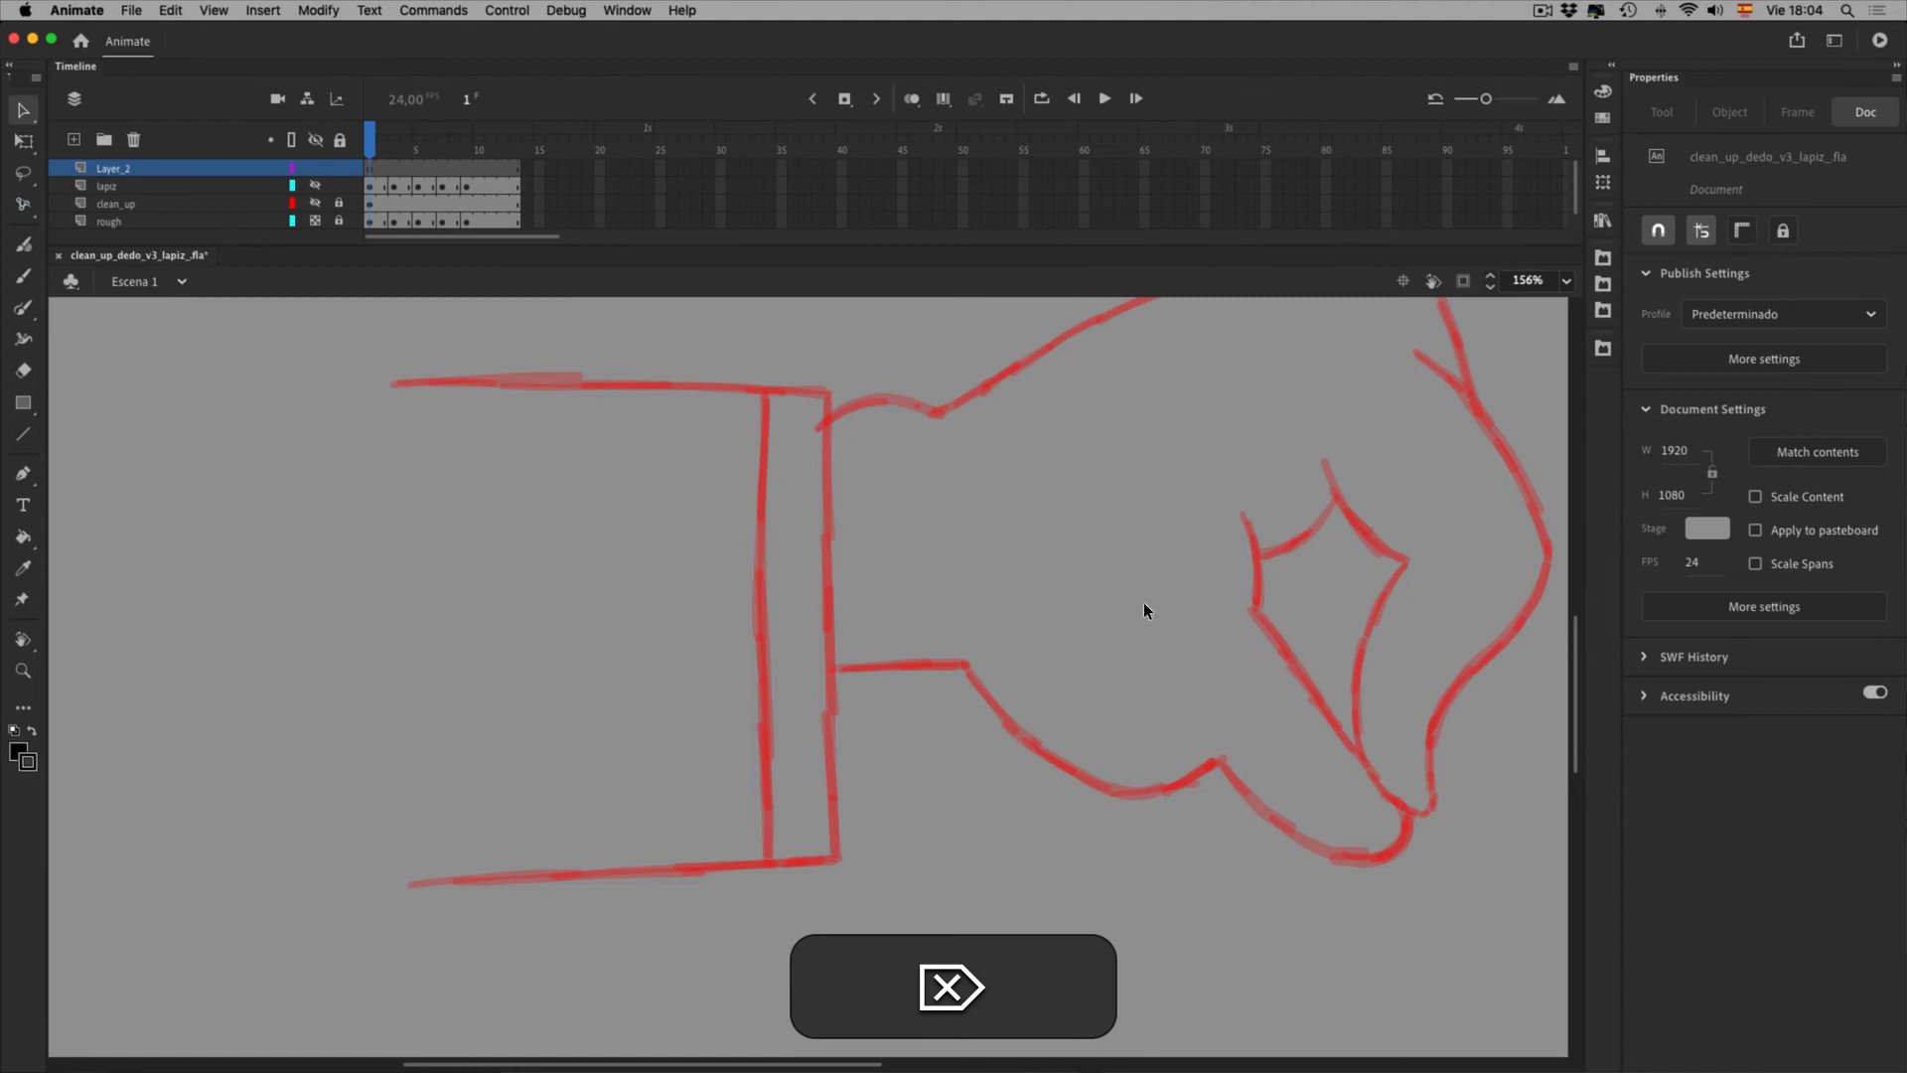
key(b)
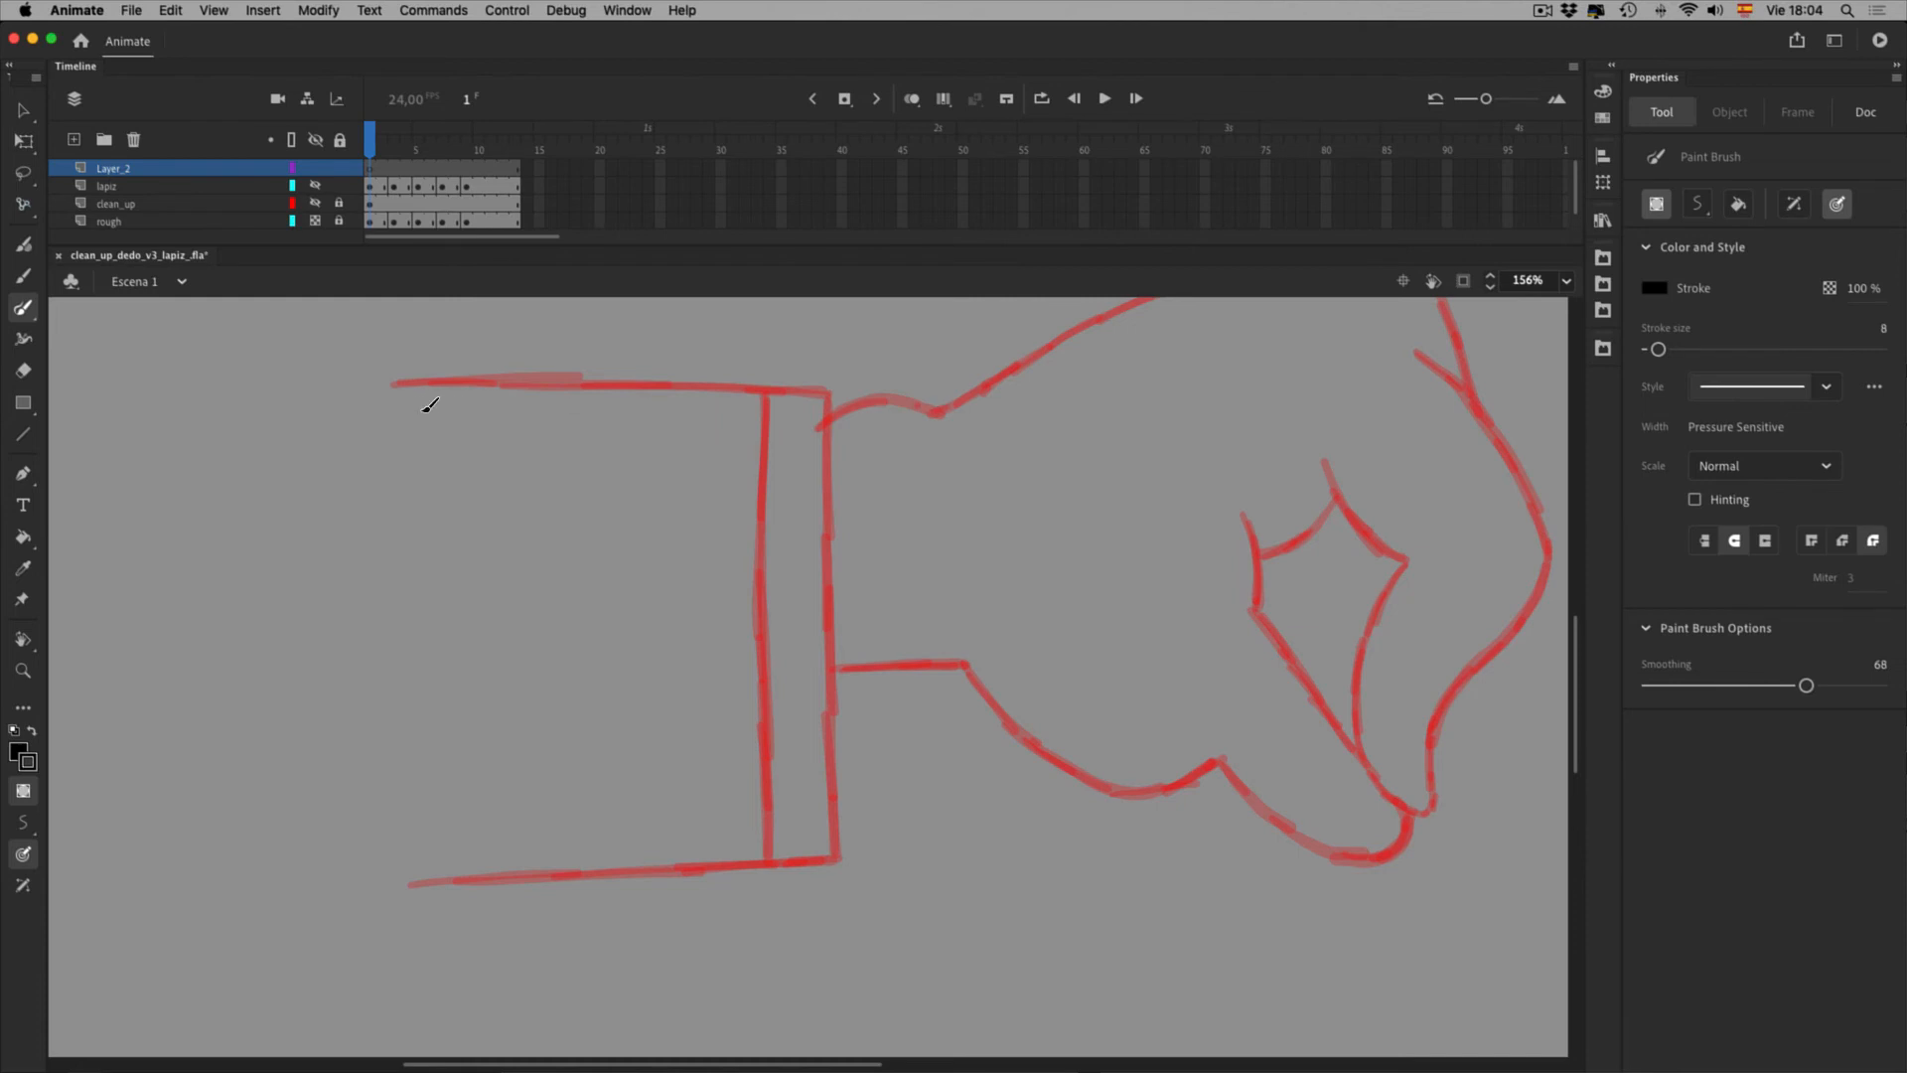
Lower brush smoothing from 68 to 38 and ink the sleeve's top edge and inner cuff line
drag(430, 406, 876, 413)
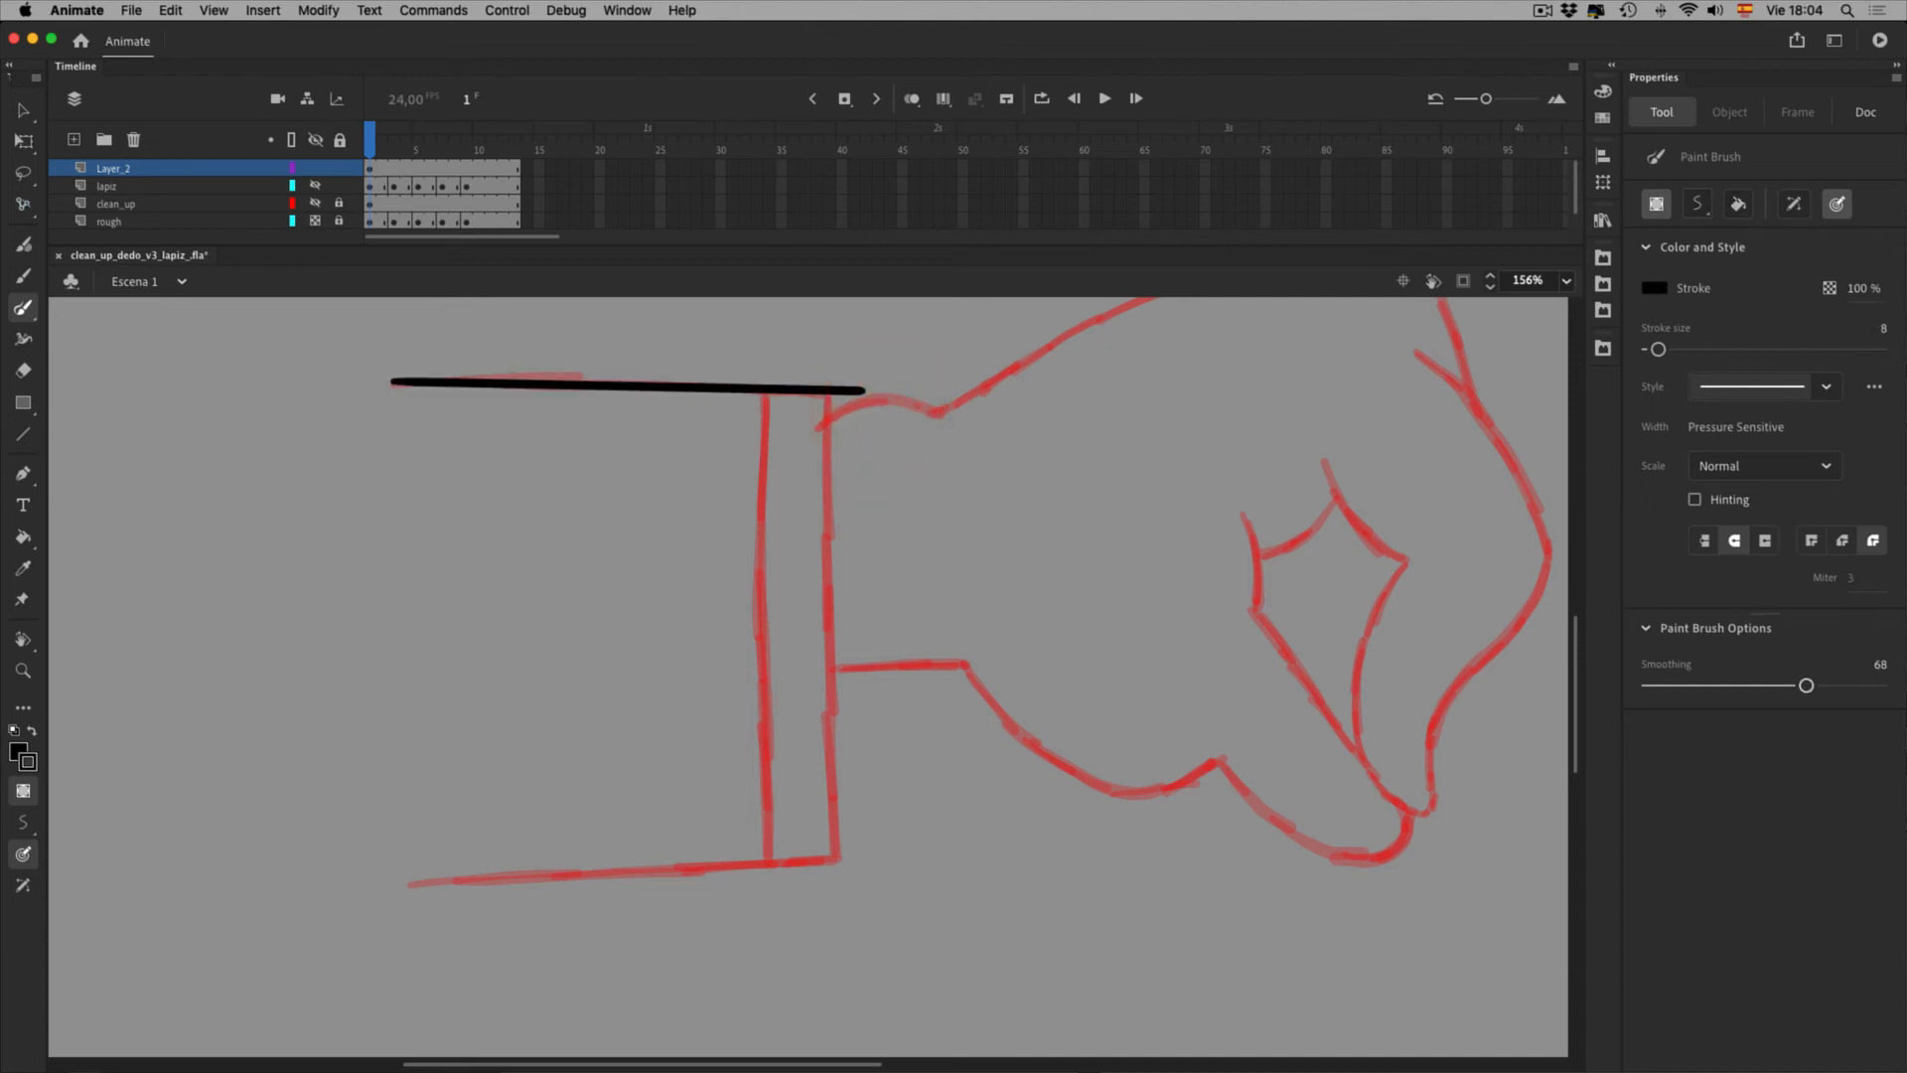
key(super+z)
drag(1805, 685, 1736, 685)
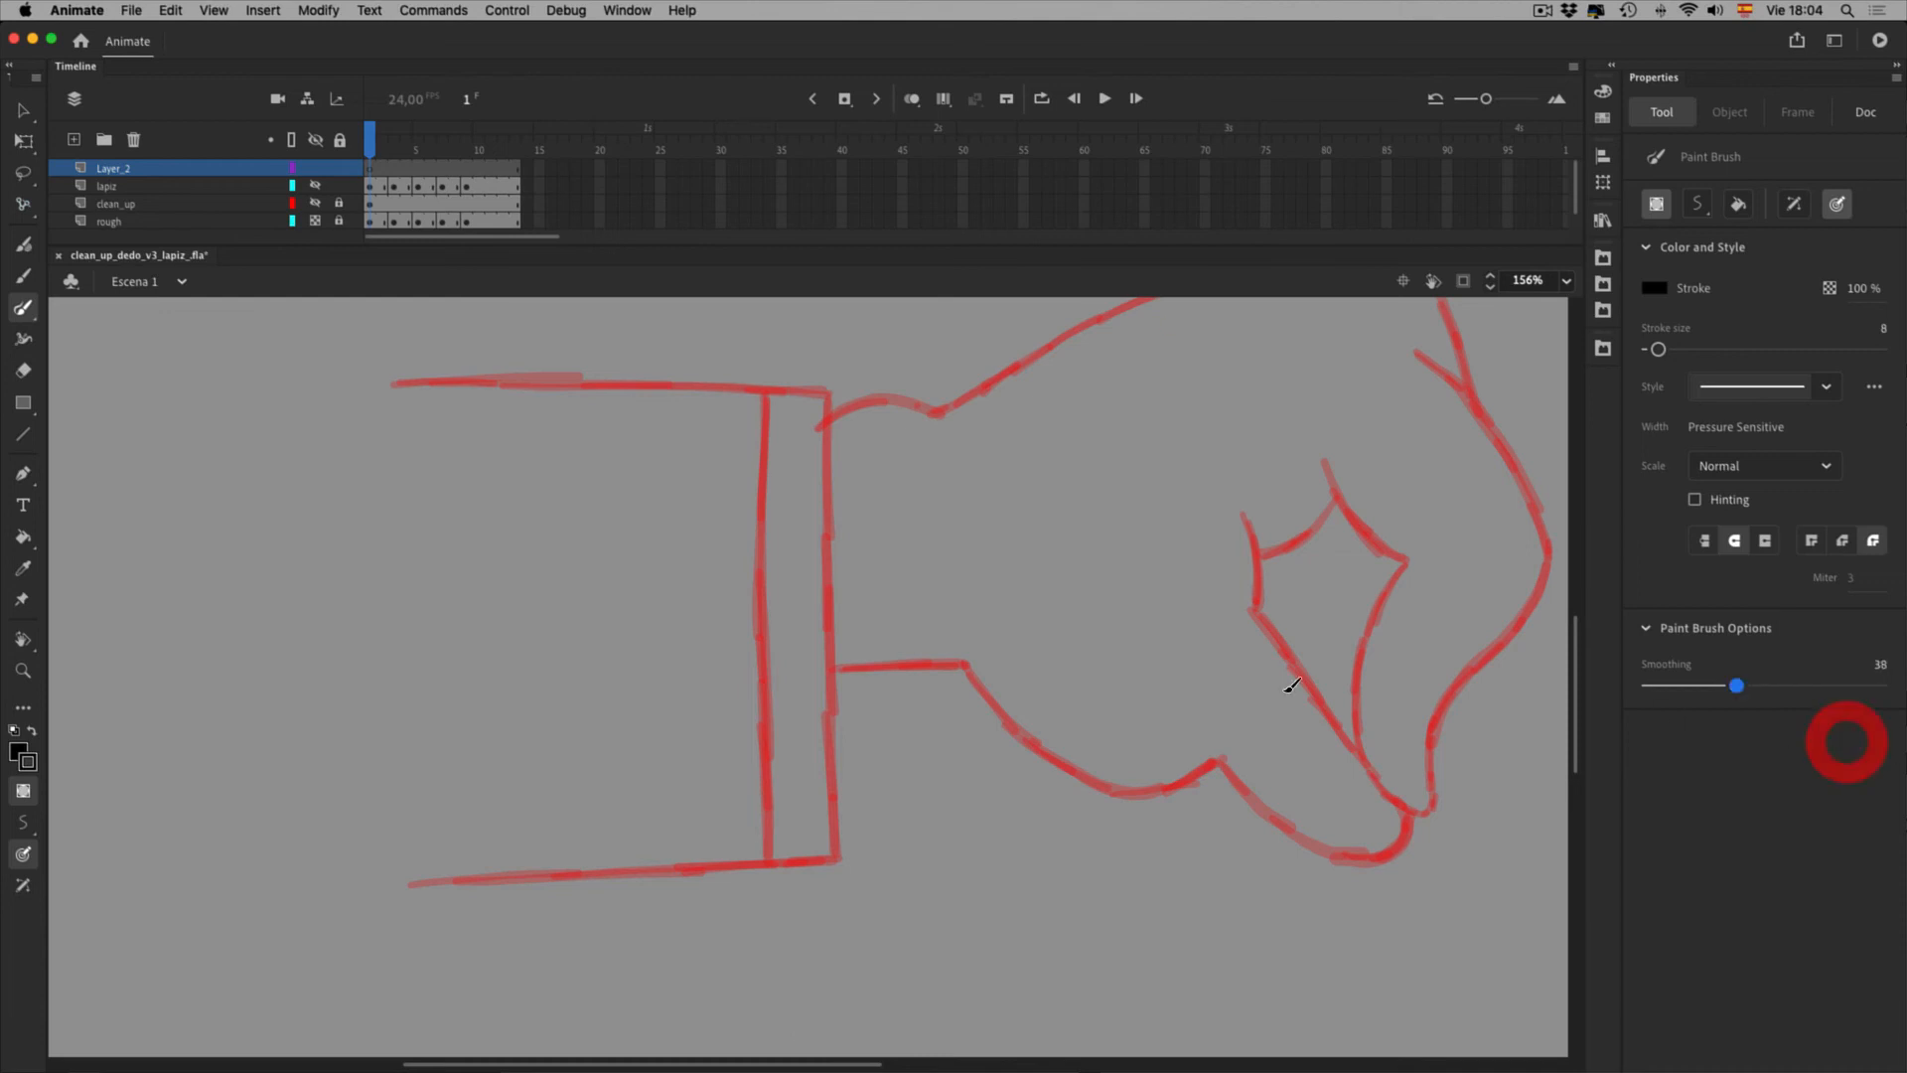
drag(411, 407, 908, 413)
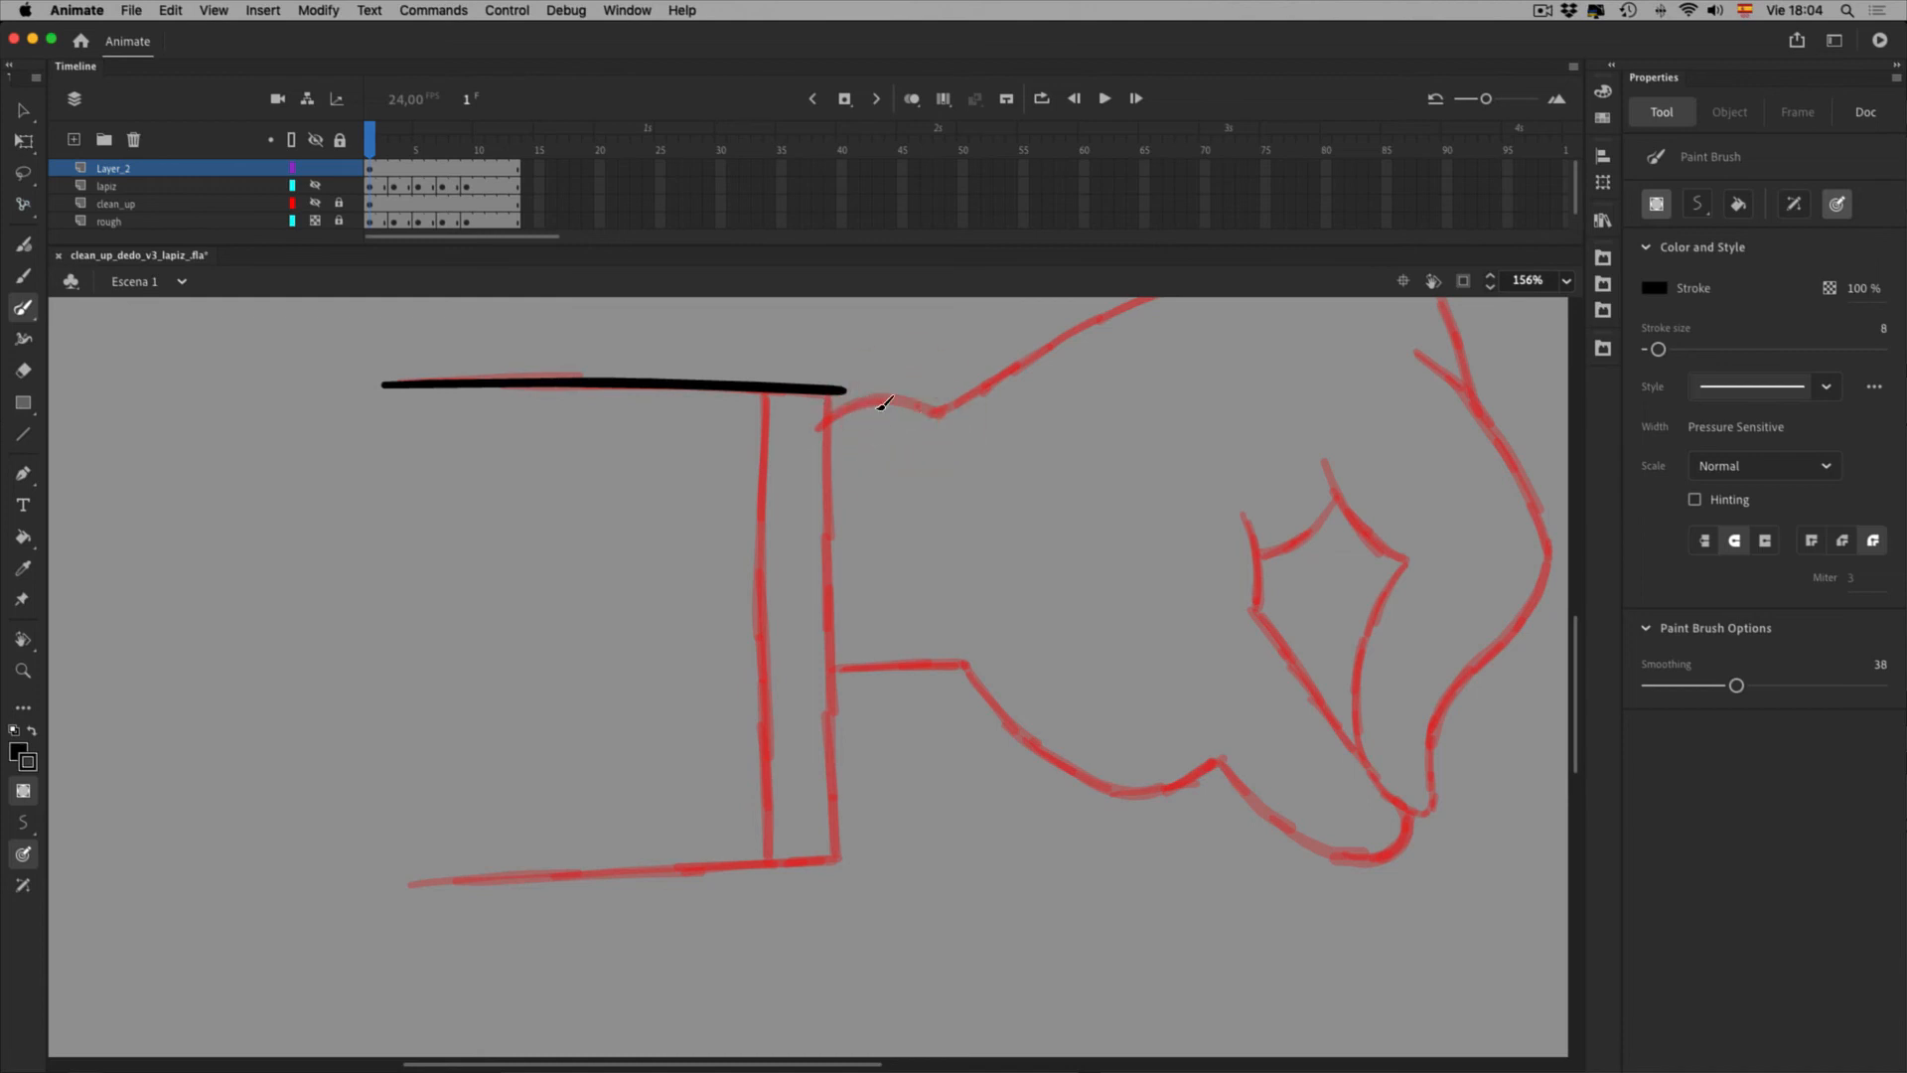
drag(889, 390, 892, 944)
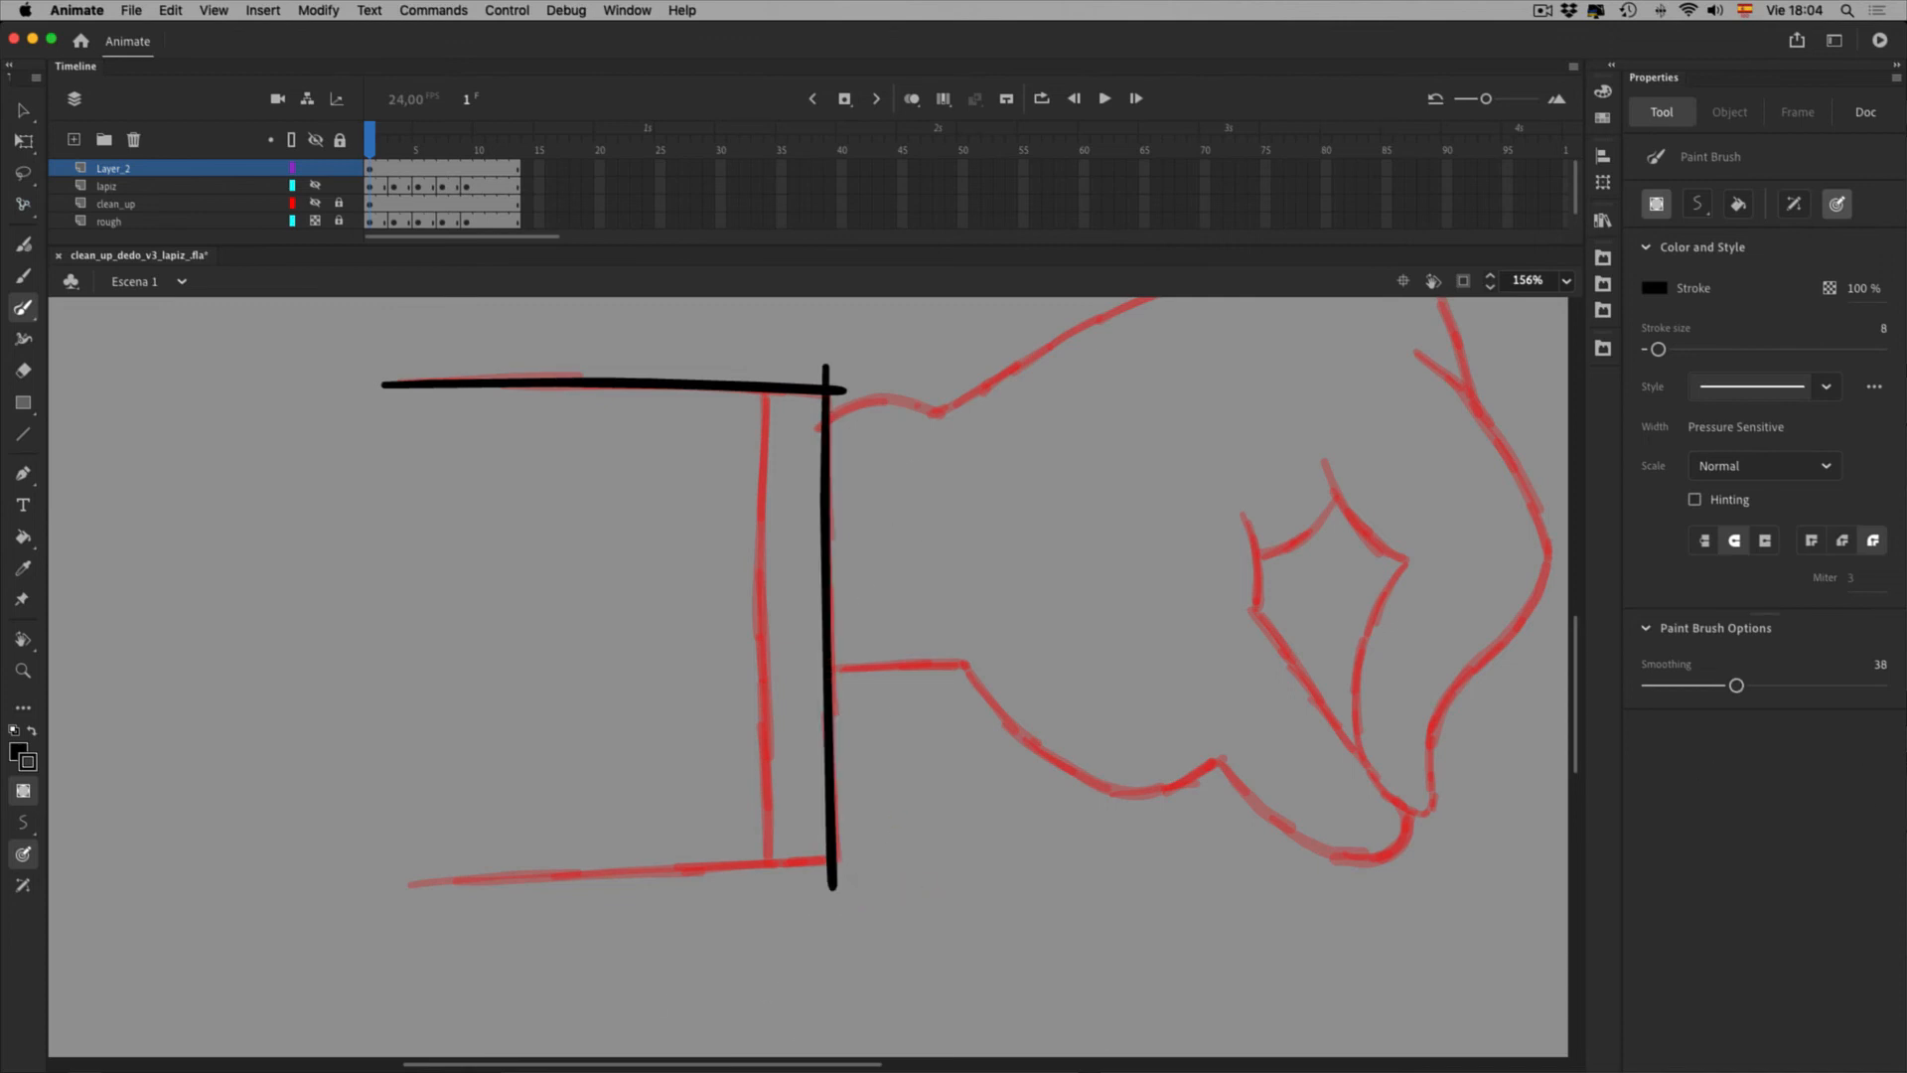
Lower smoothing to 15, turn on Hinting, undo failed cuff verticals, and ink the sleeve's bottom edge
drag(1845, 741, 1793, 741)
drag(820, 381, 808, 959)
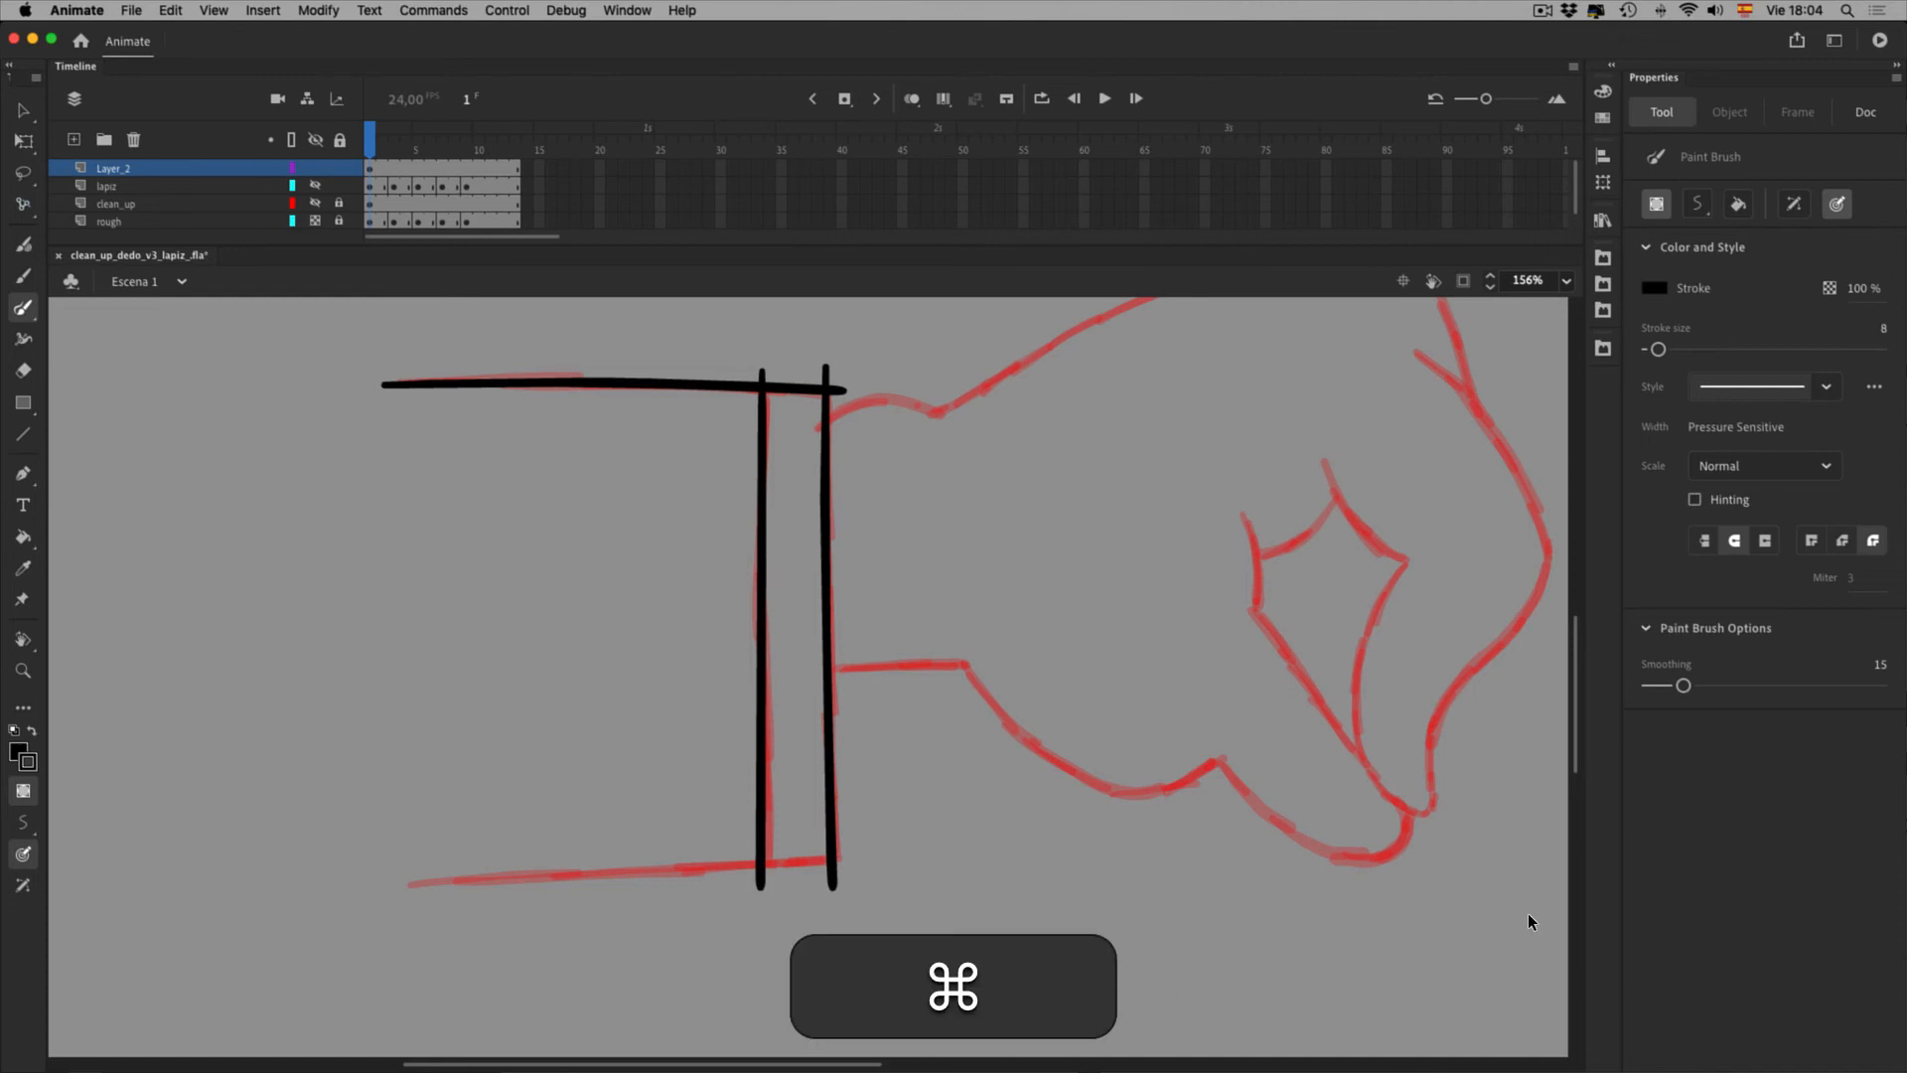
key(super+z)
key(super+z)
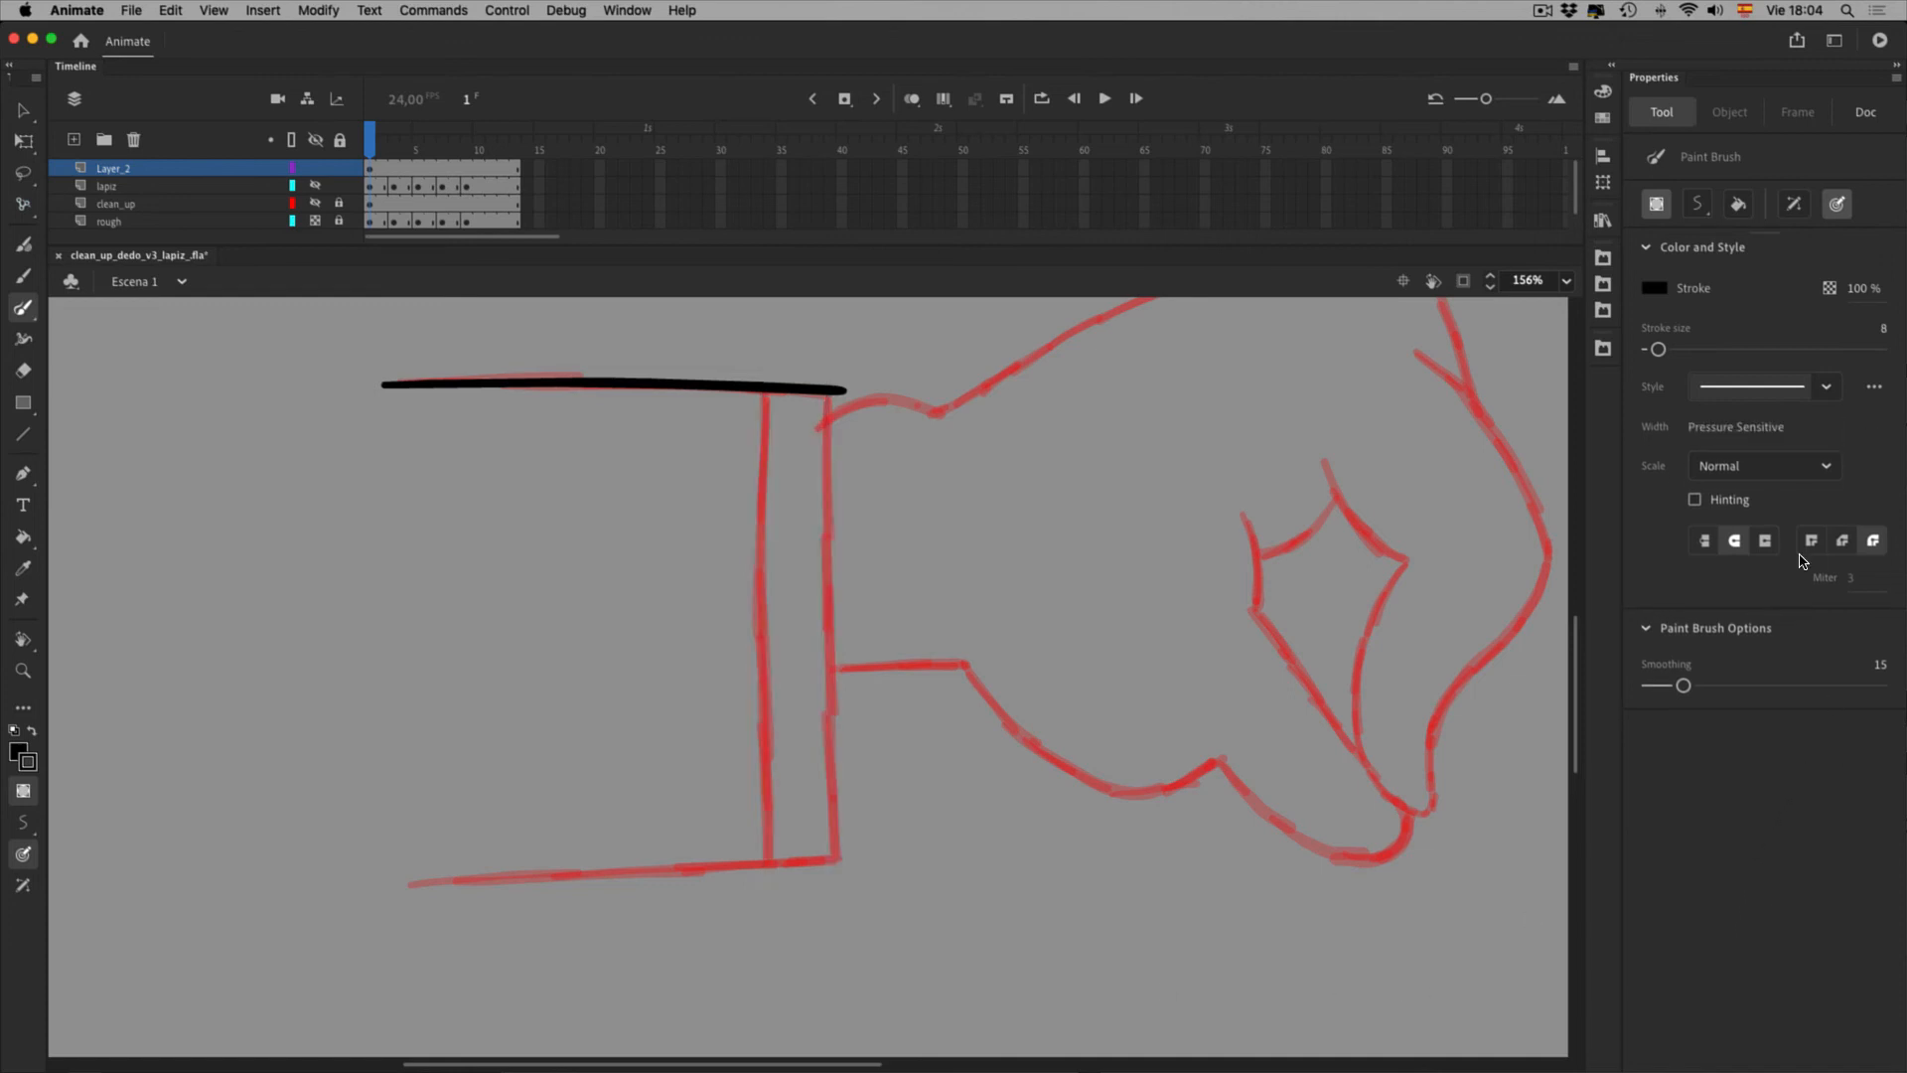
click(1694, 499)
drag(765, 364, 767, 894)
key(super+z)
drag(403, 882, 864, 858)
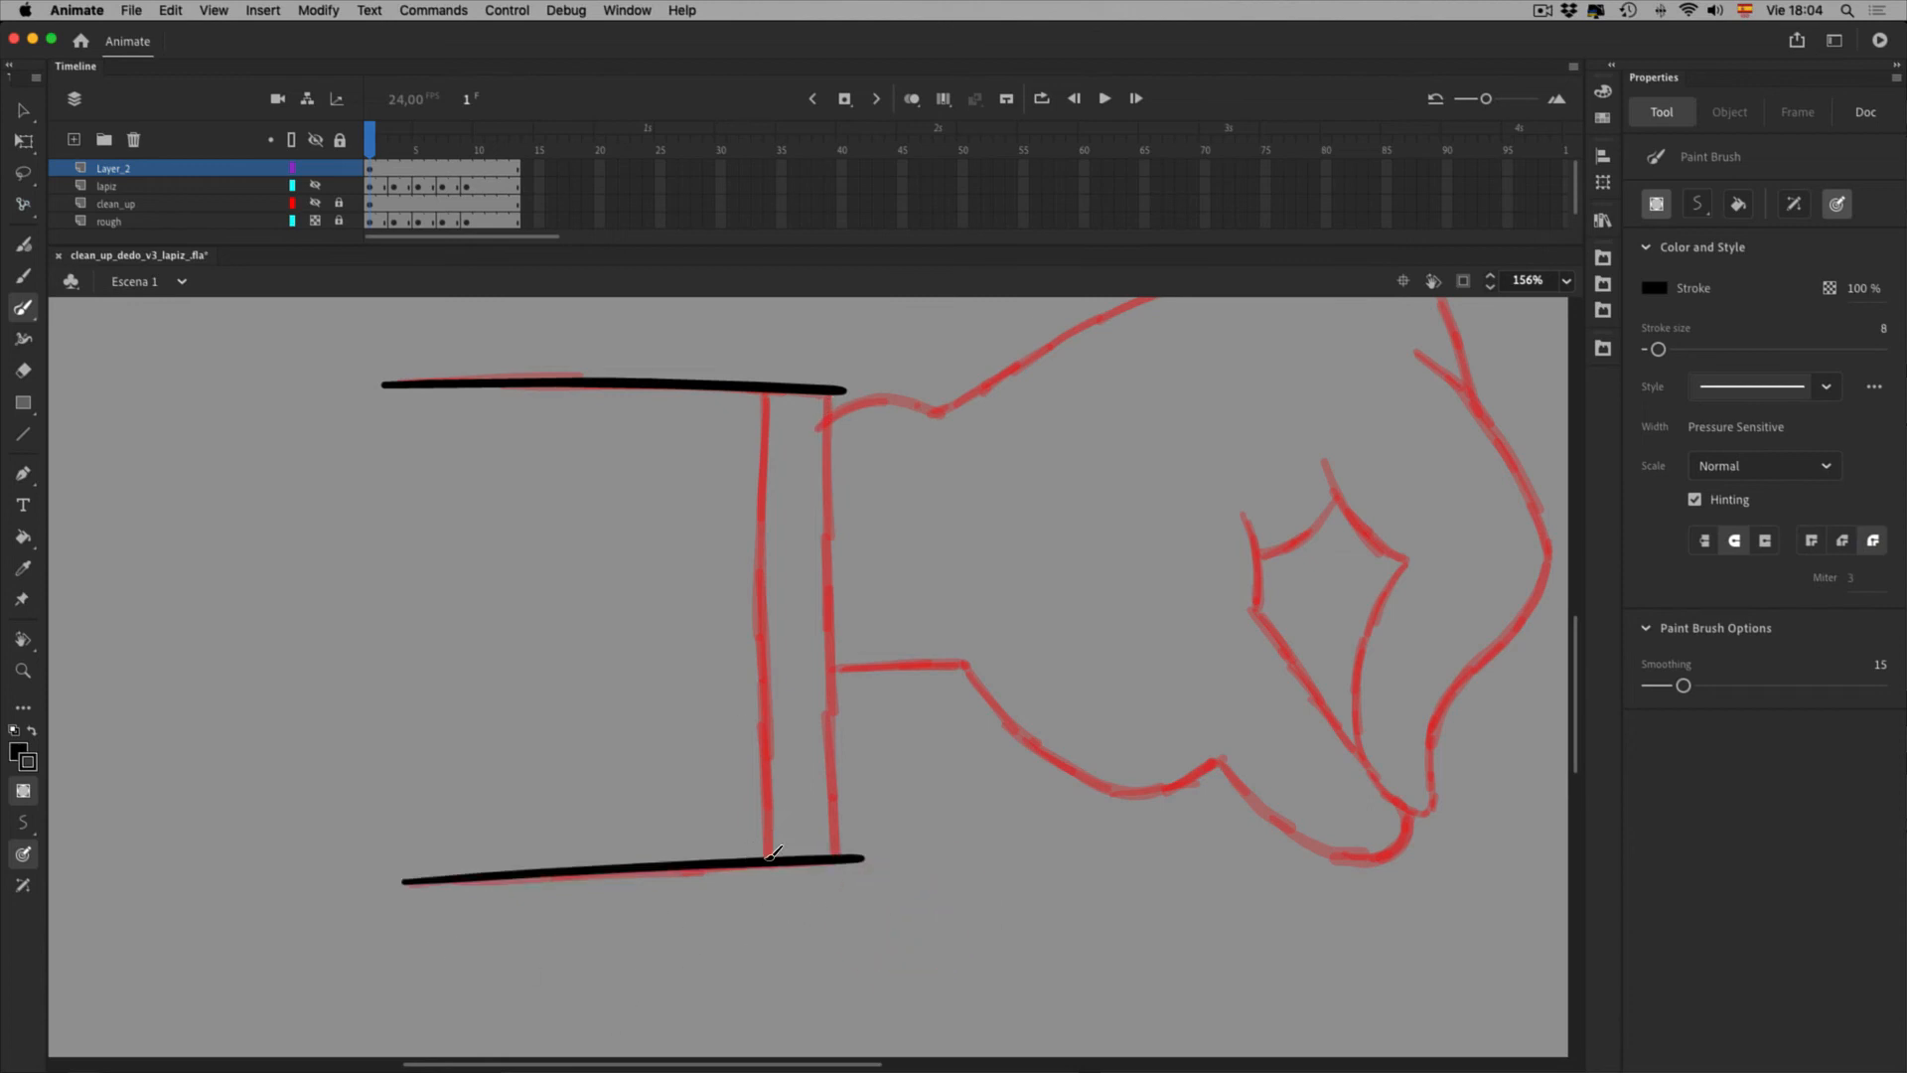
click(76, 10)
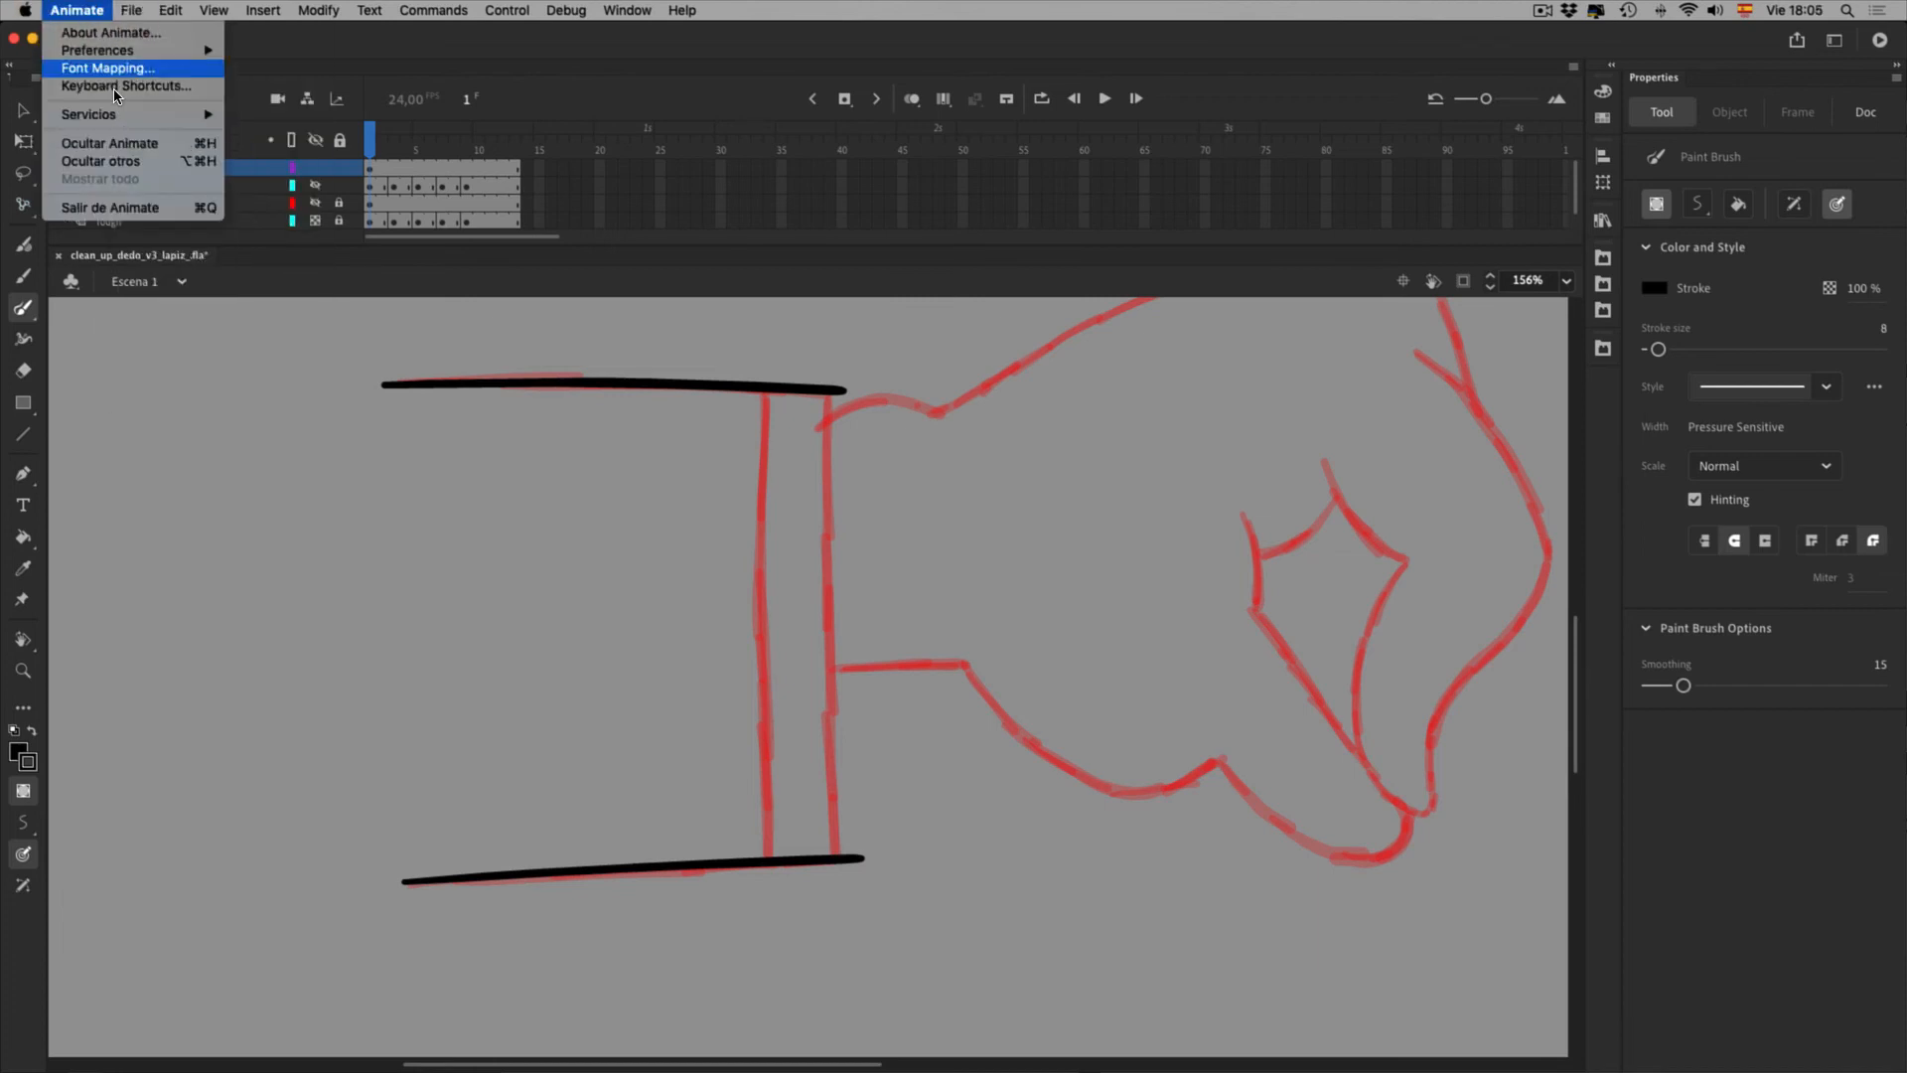
Set Recognize Lines and Recognize Shapes to Normal in Drawing preferences, then brush the left cuff vertical
click(157, 52)
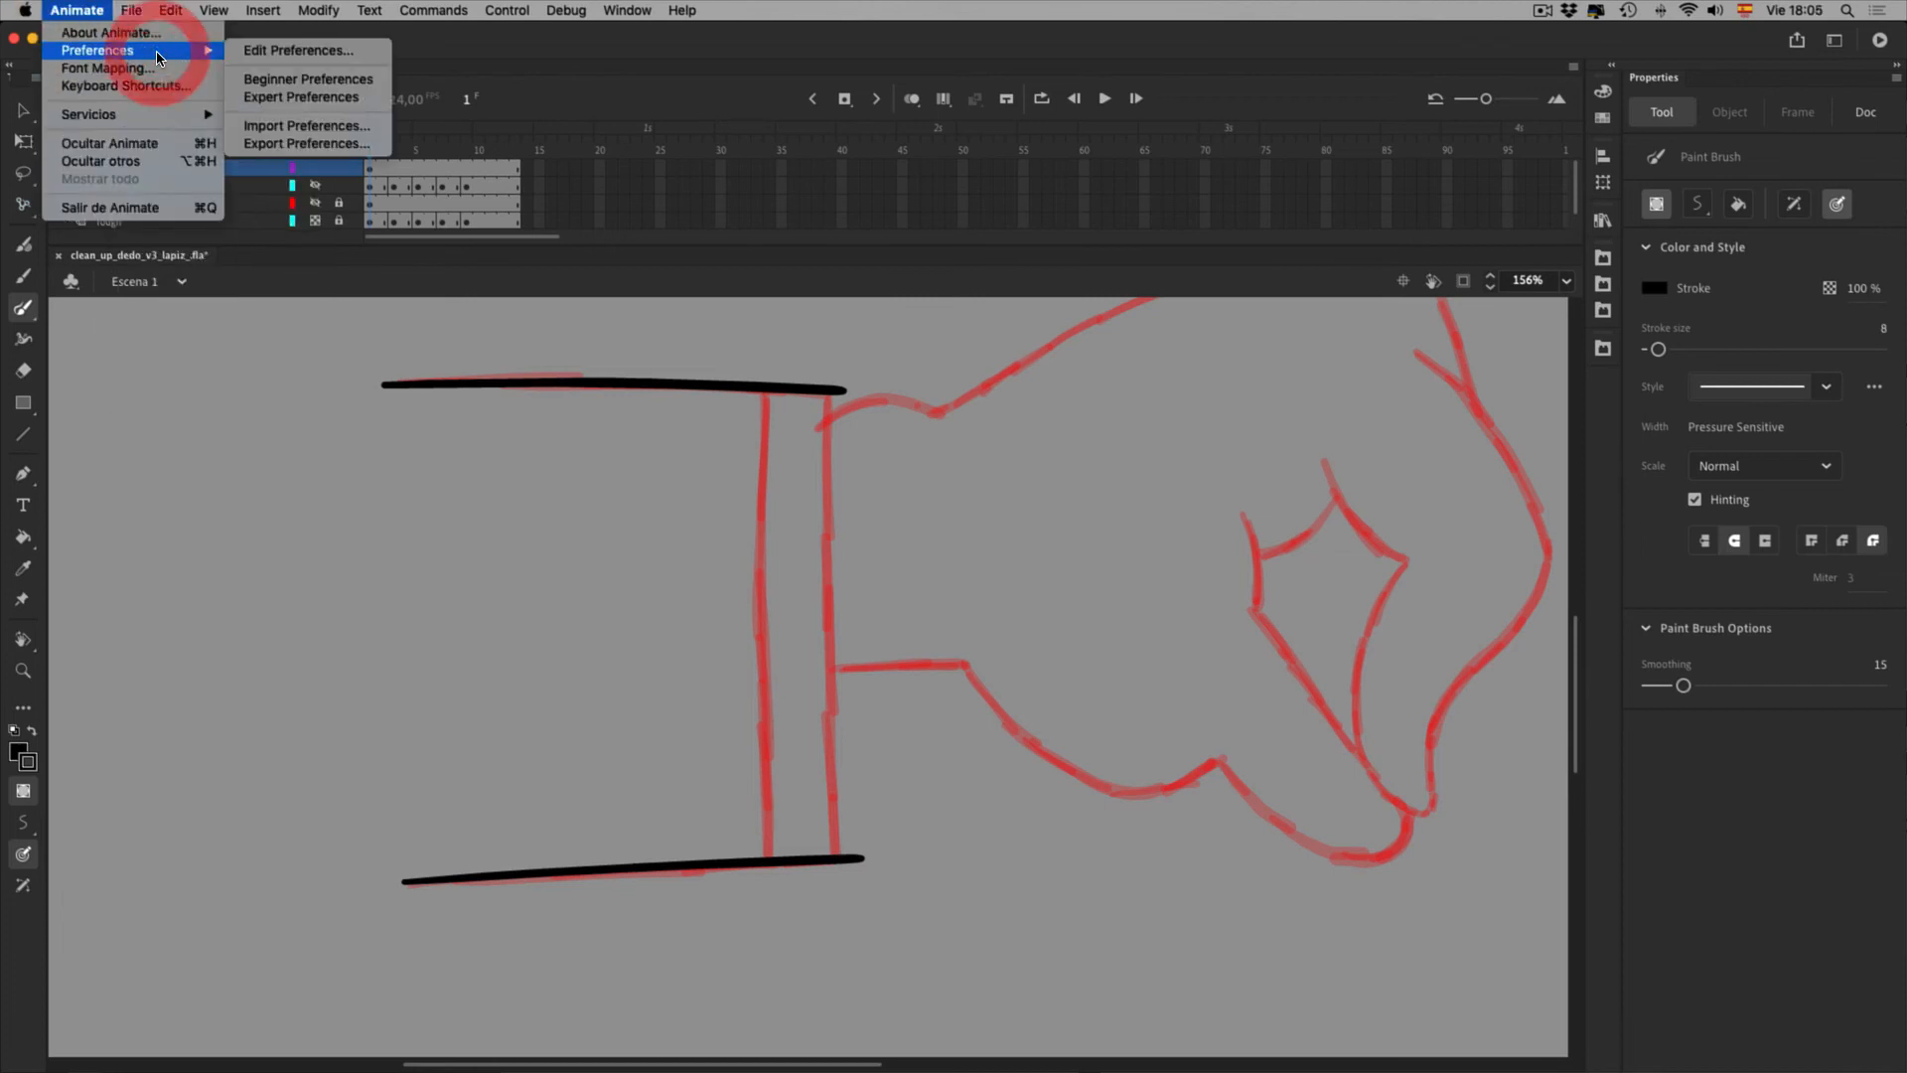
click(315, 51)
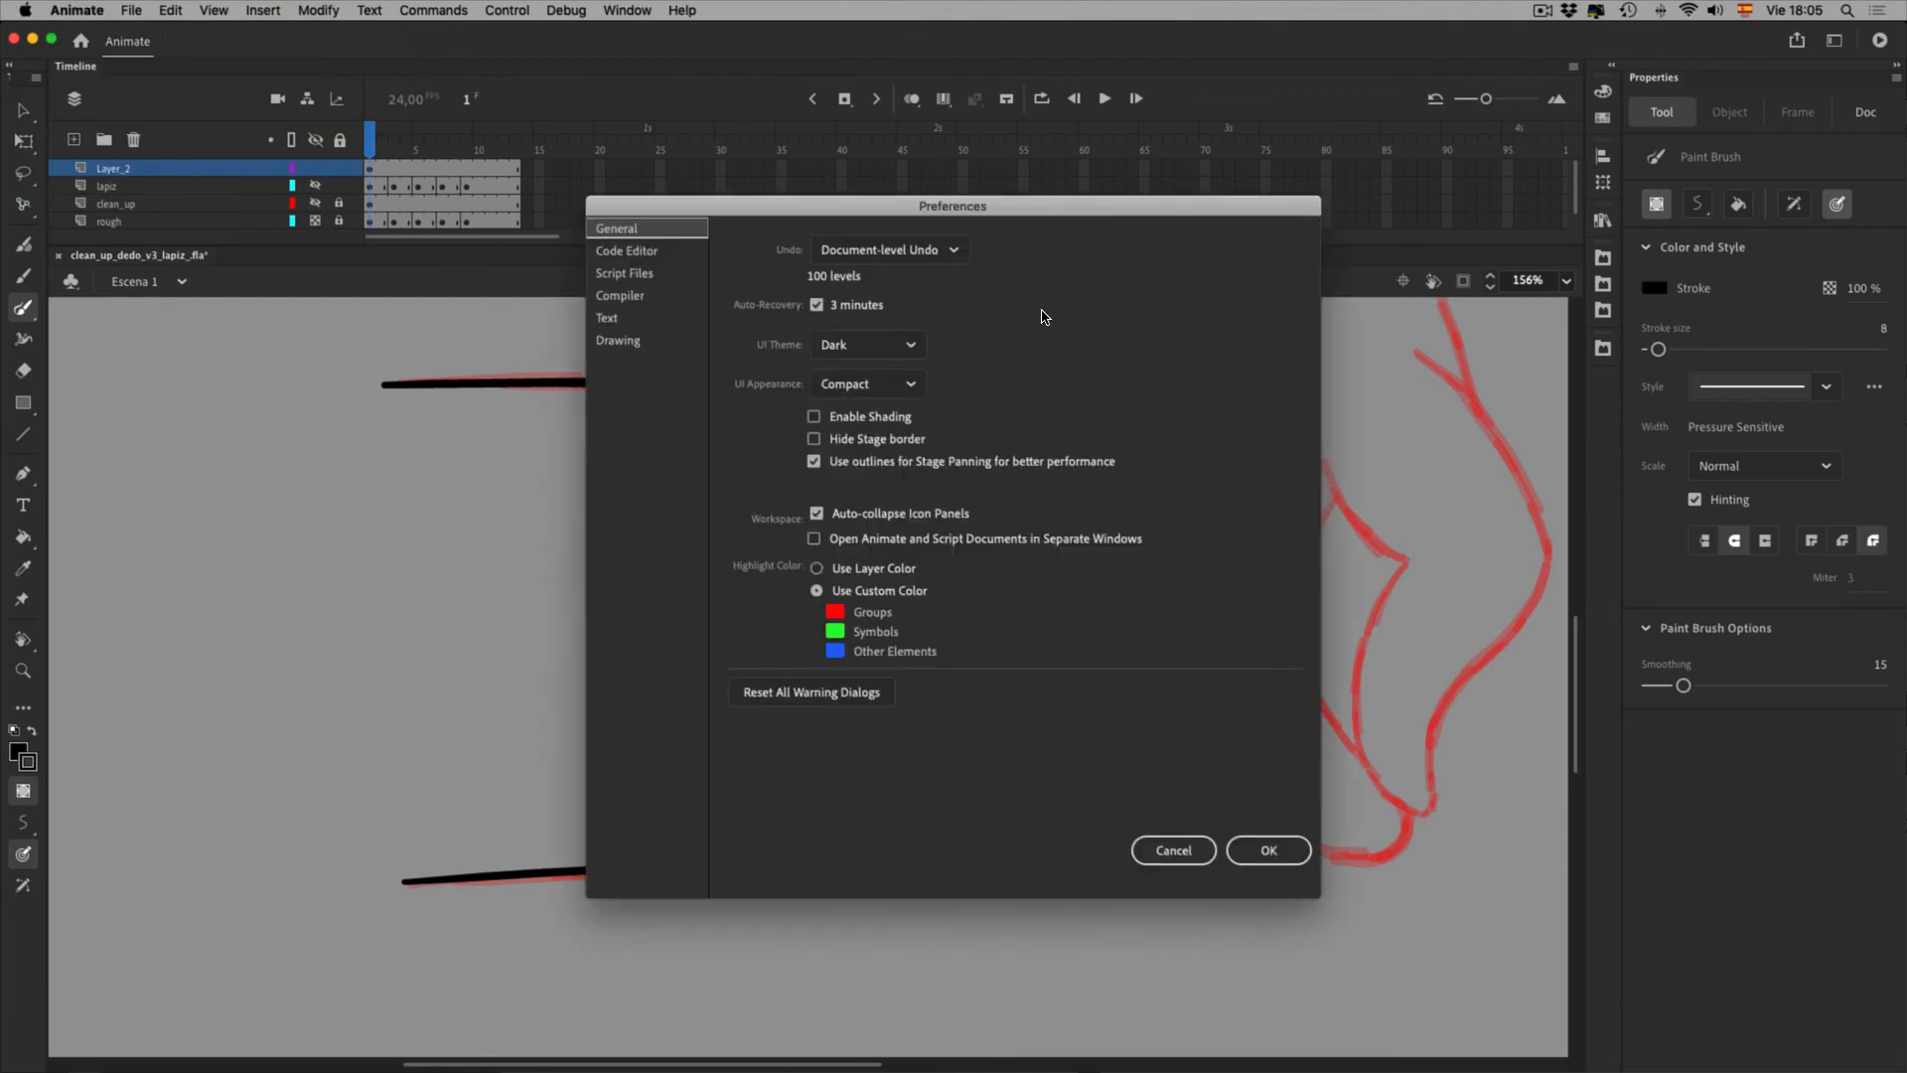
click(636, 341)
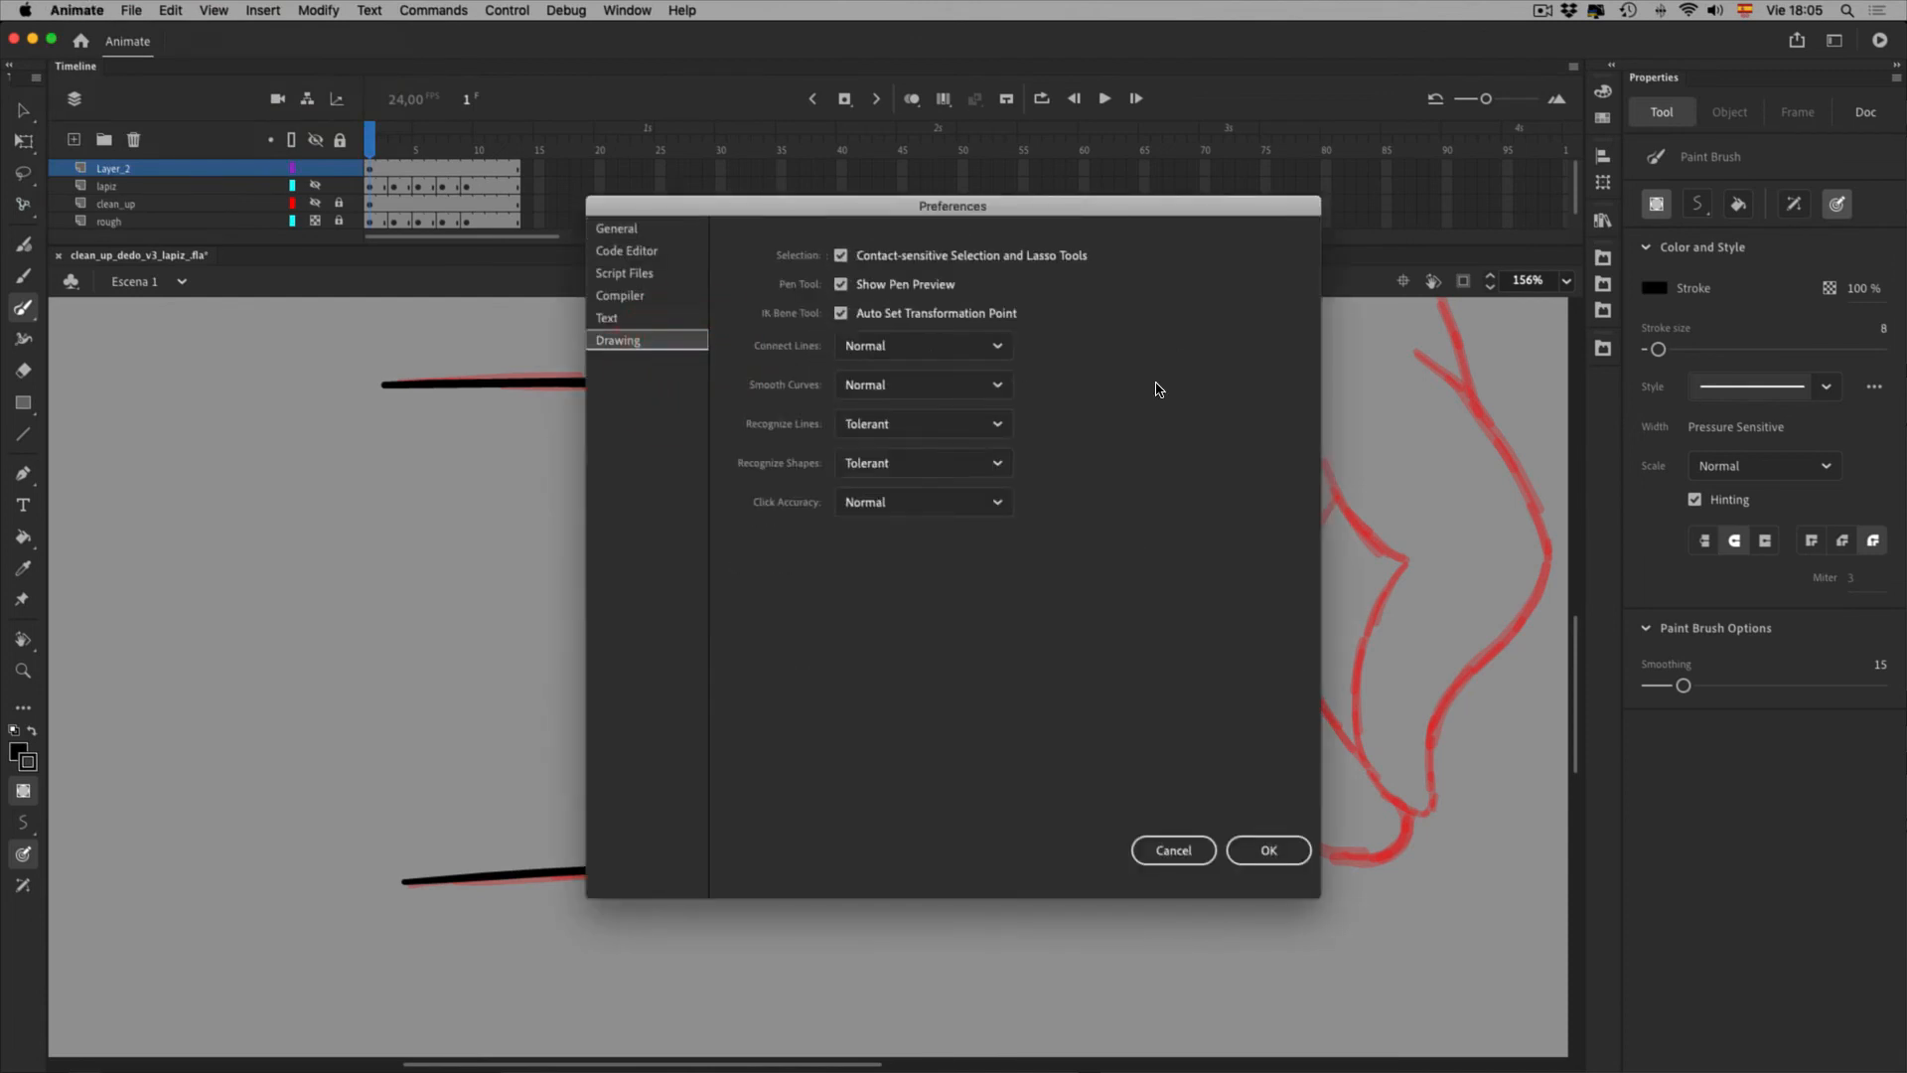
click(1005, 433)
click(988, 556)
click(989, 482)
click(973, 596)
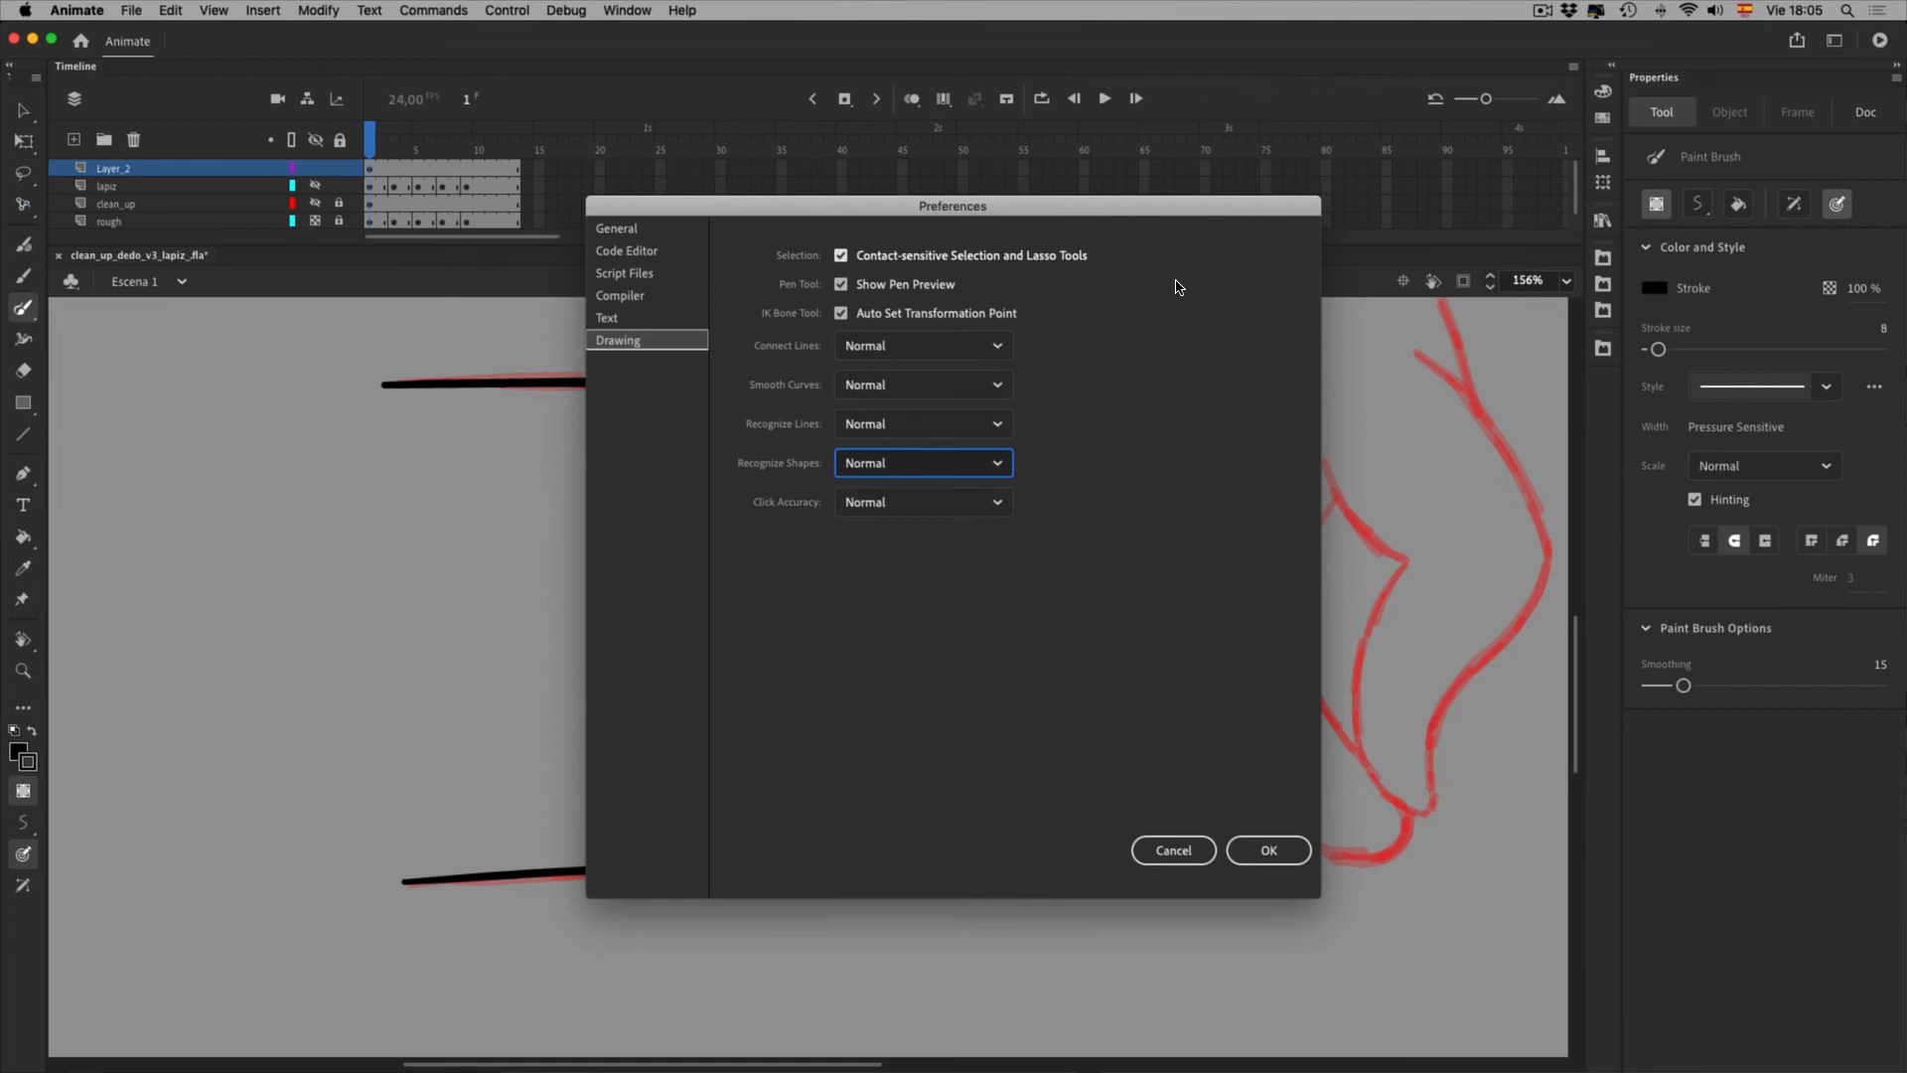
click(1353, 898)
key(Return)
drag(763, 368, 766, 832)
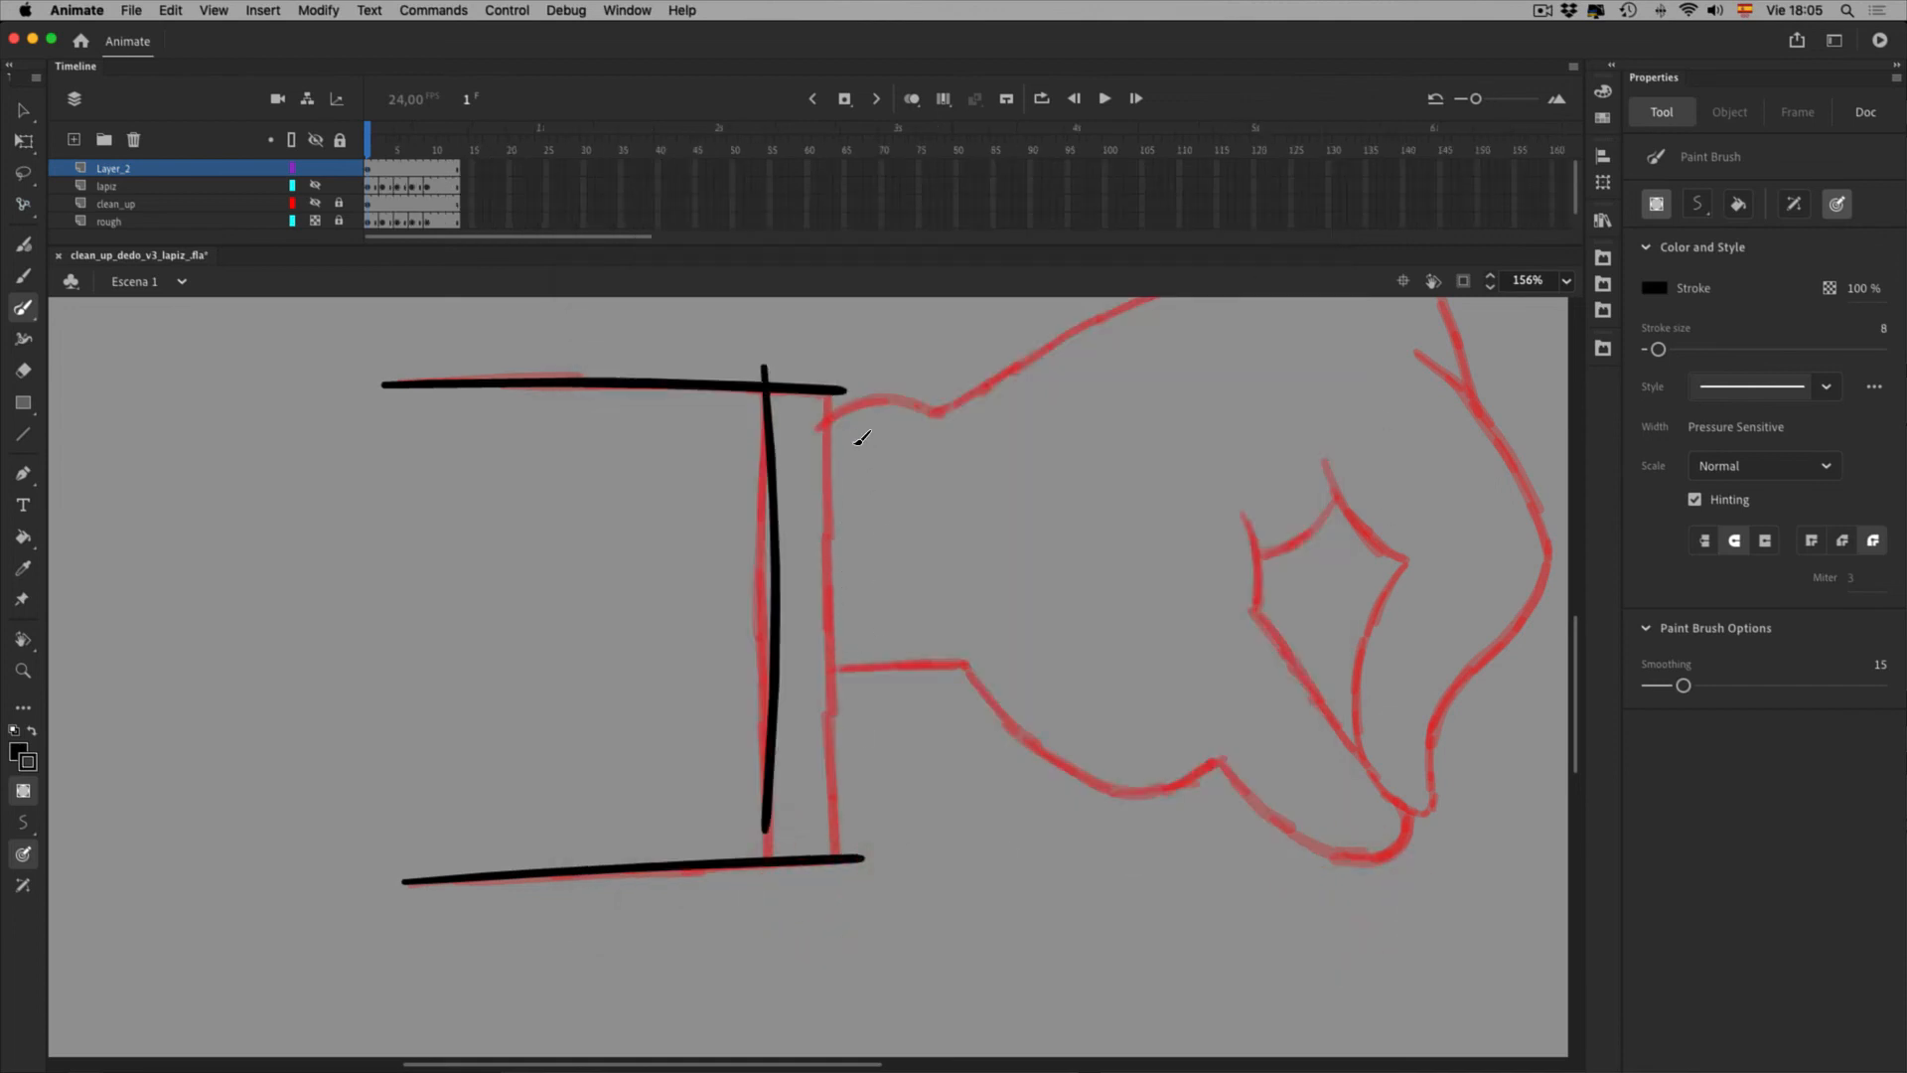
Redraw the left and right cuff verticals, then hide and reshow the rough layer to compare
key(super+z)
drag(765, 376, 767, 869)
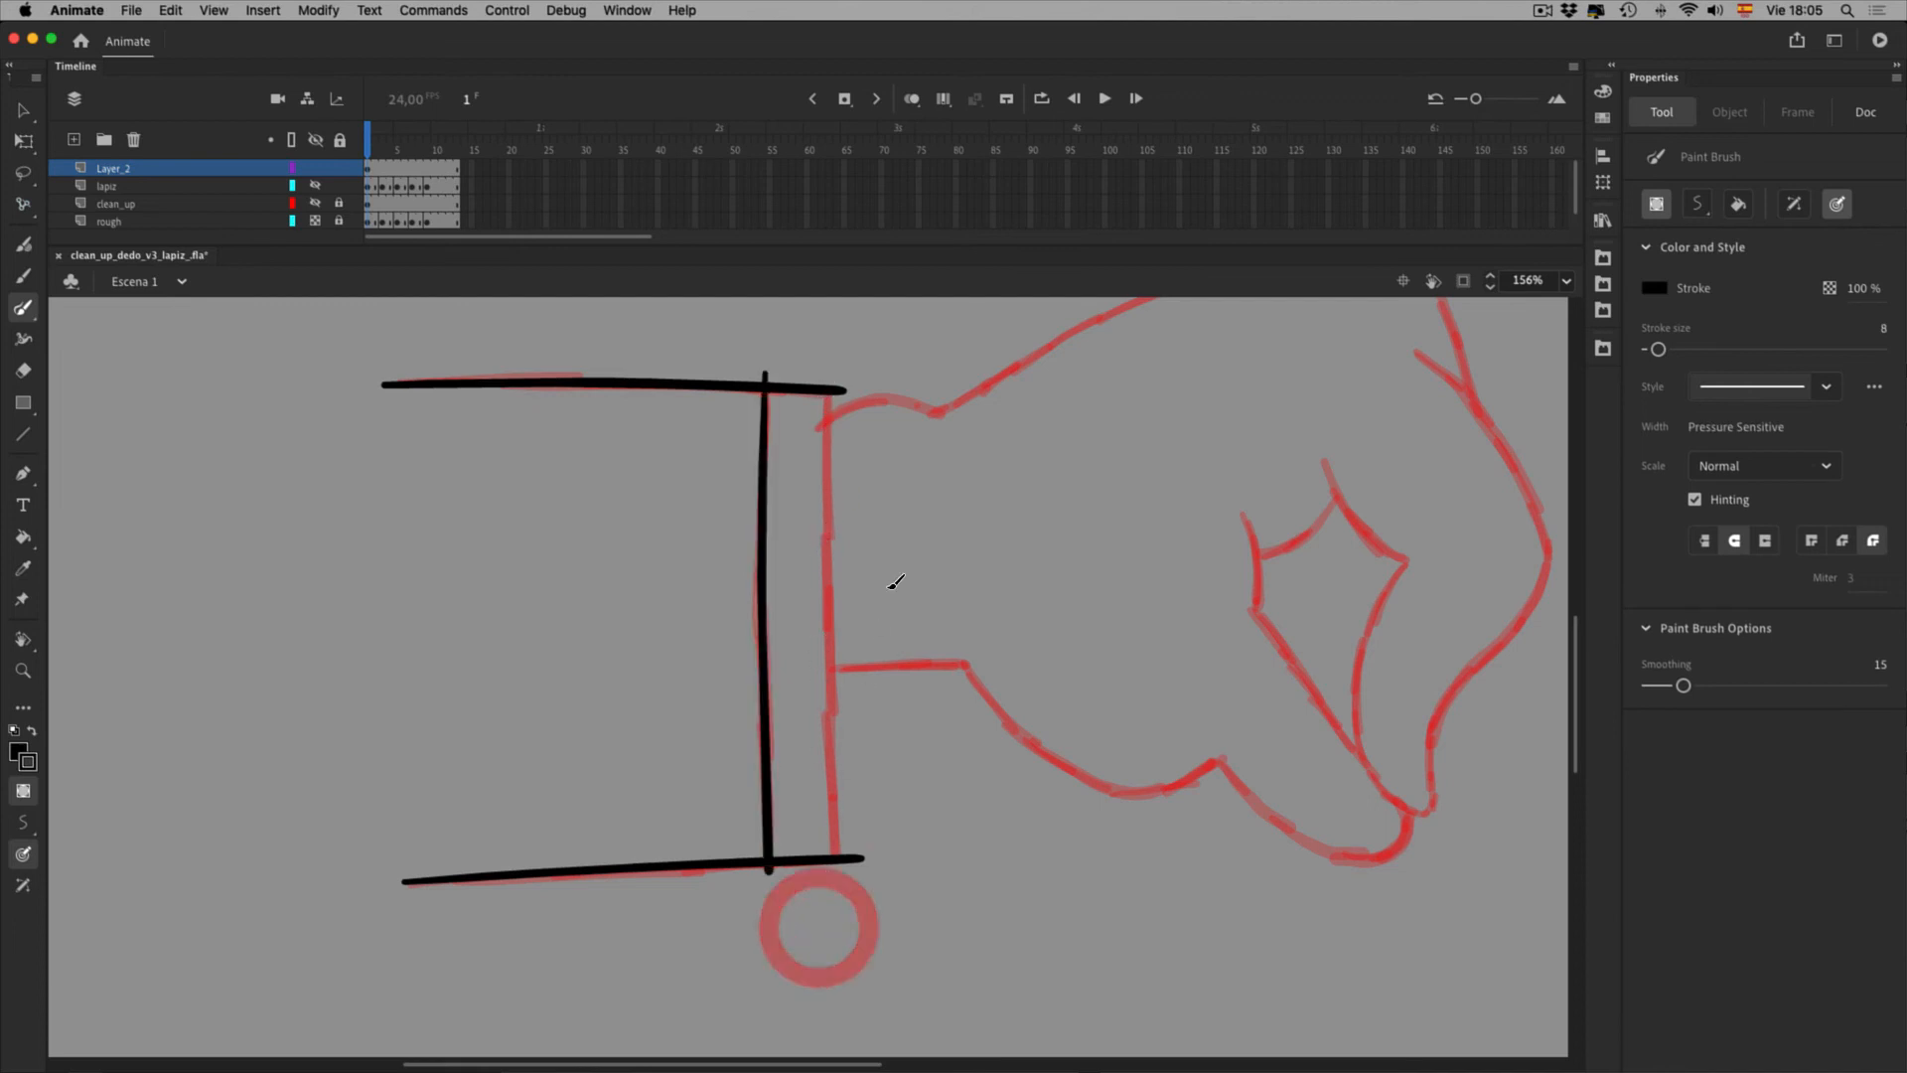
drag(828, 367, 838, 891)
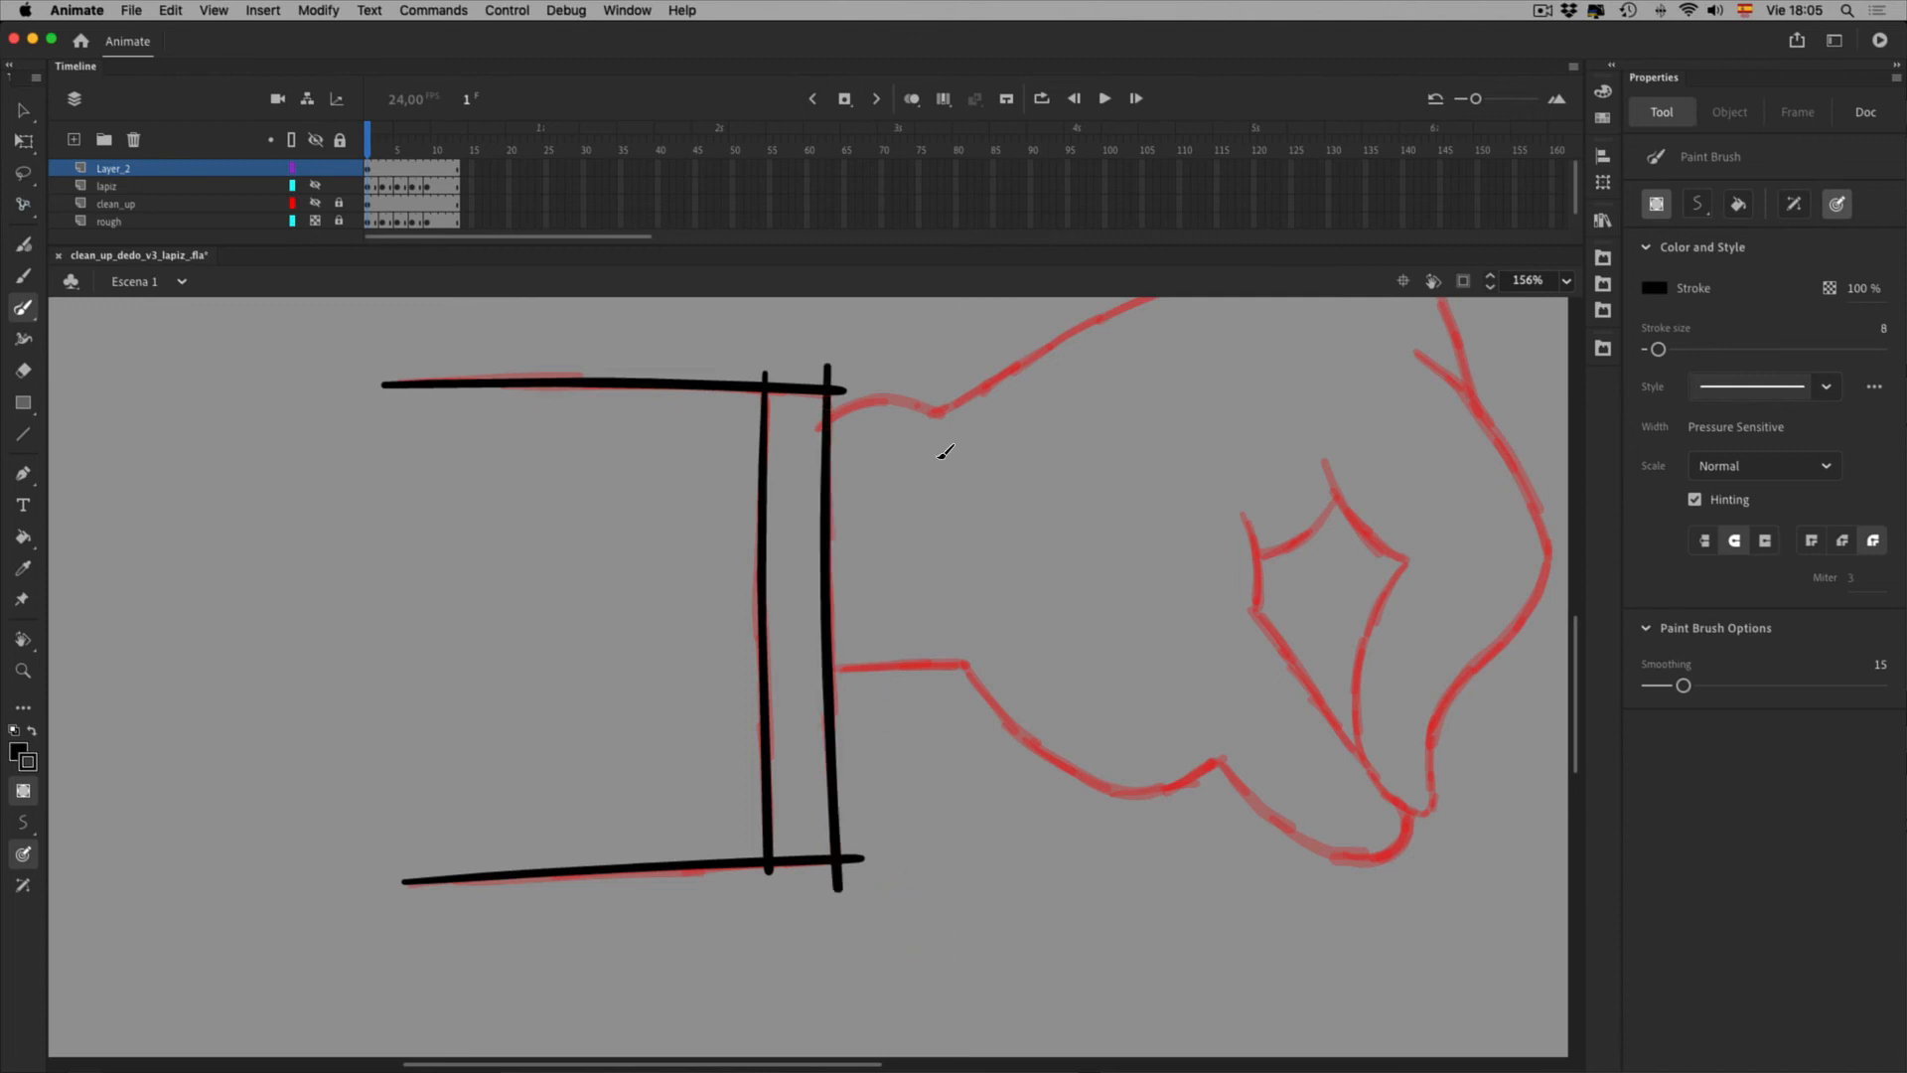
drag(1037, 653, 944, 630)
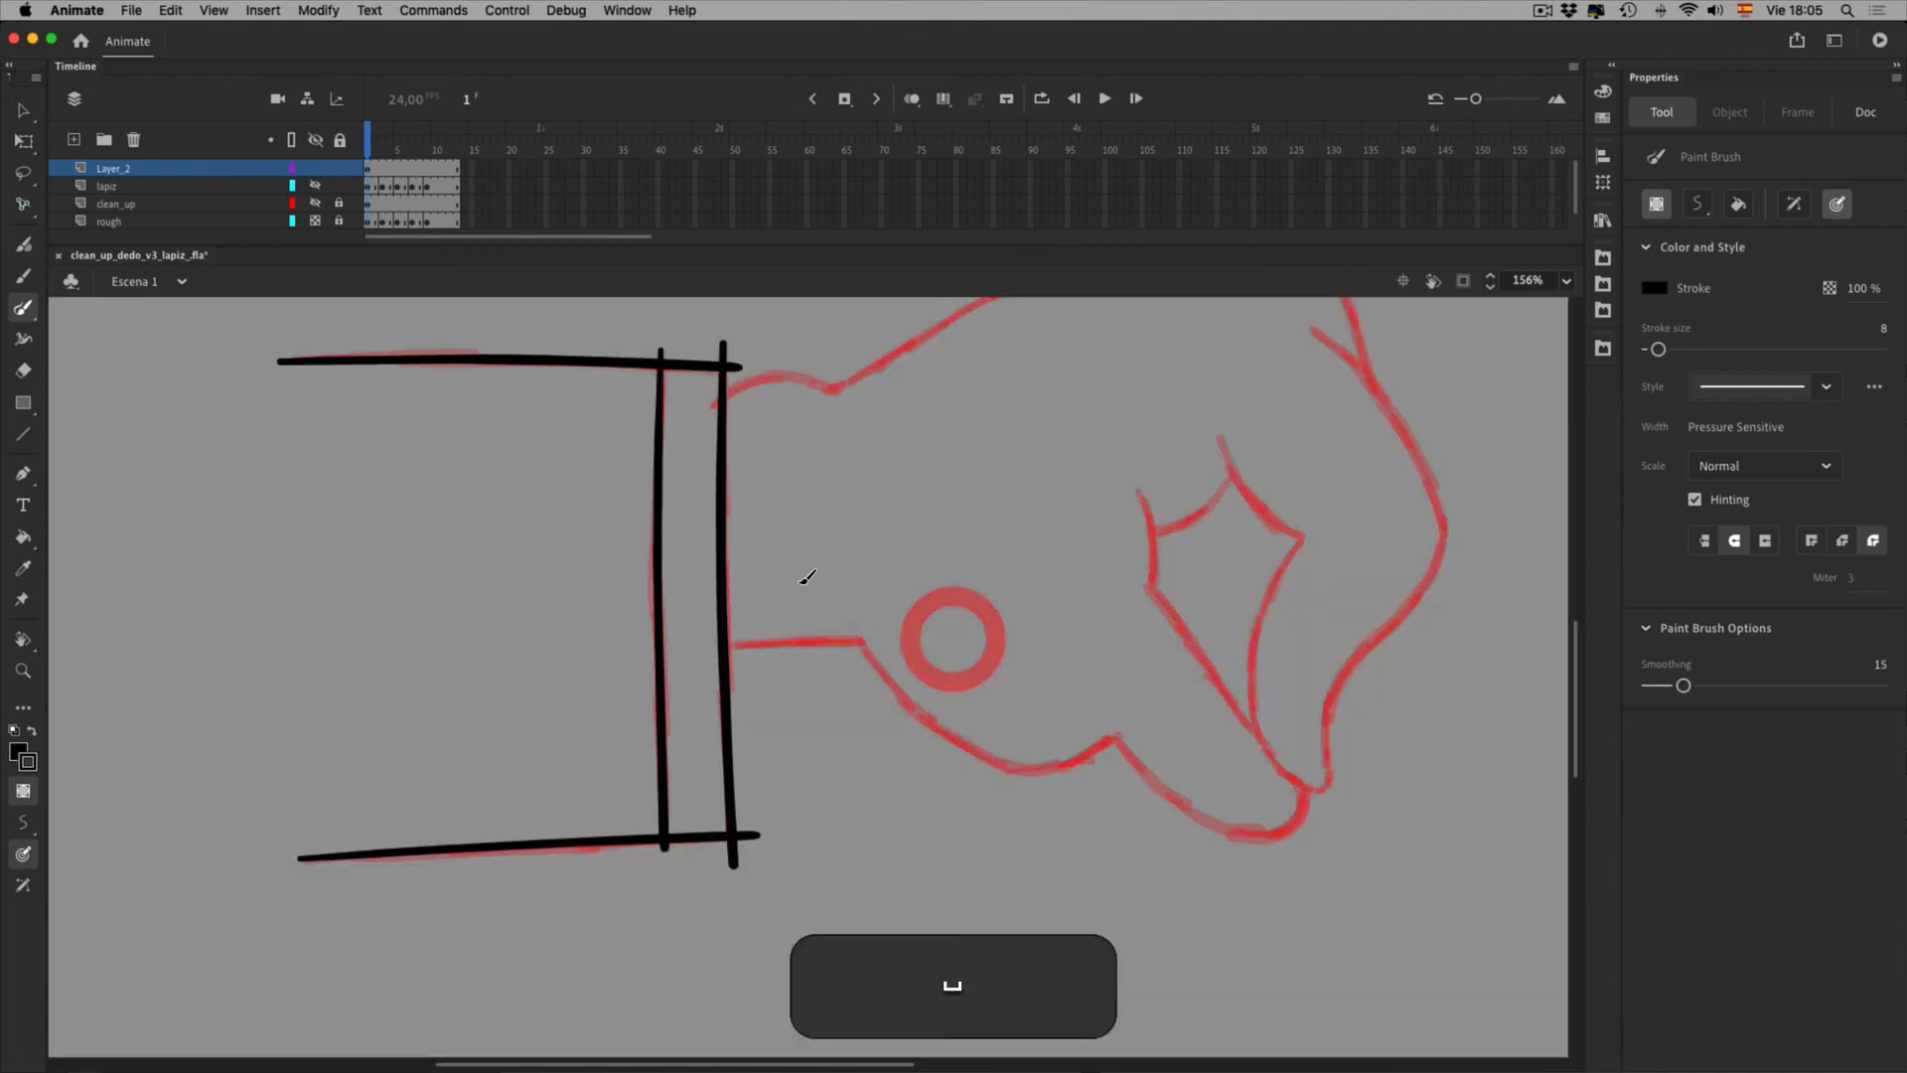
click(315, 220)
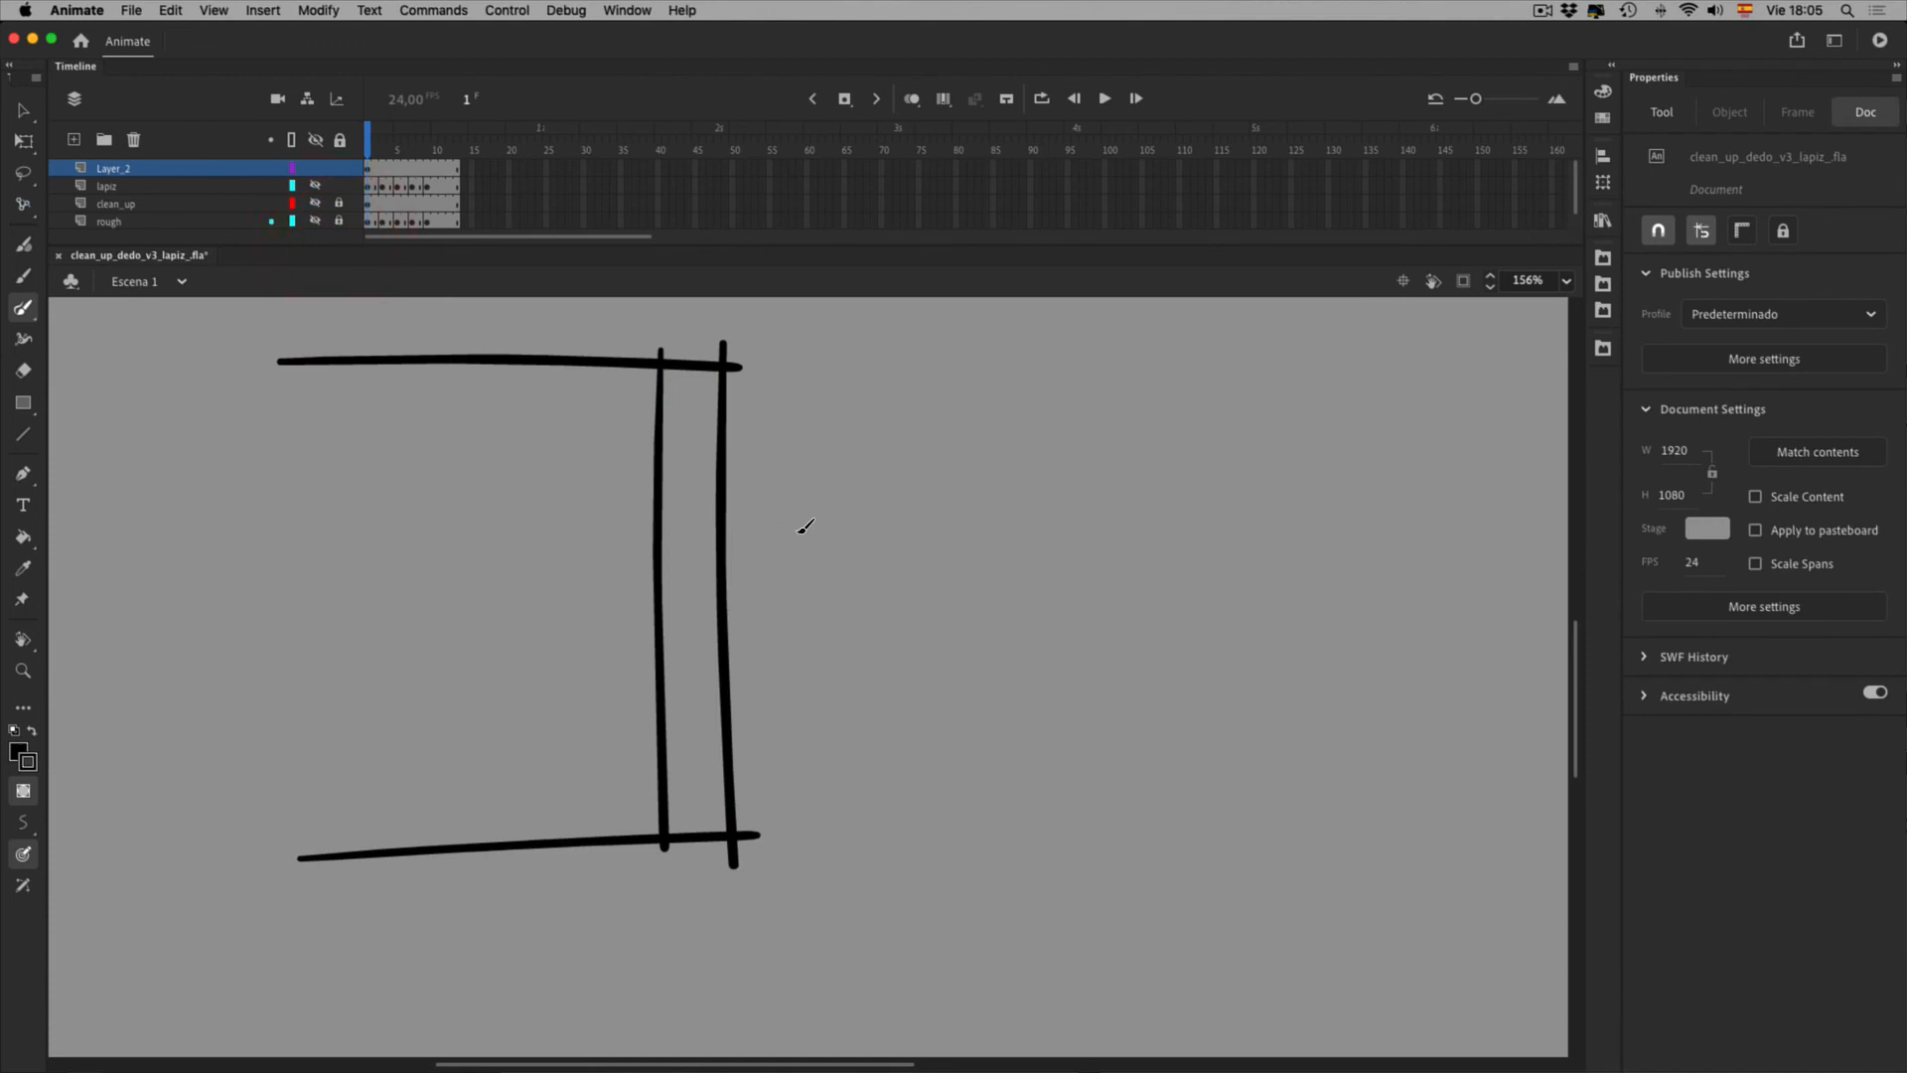
click(315, 221)
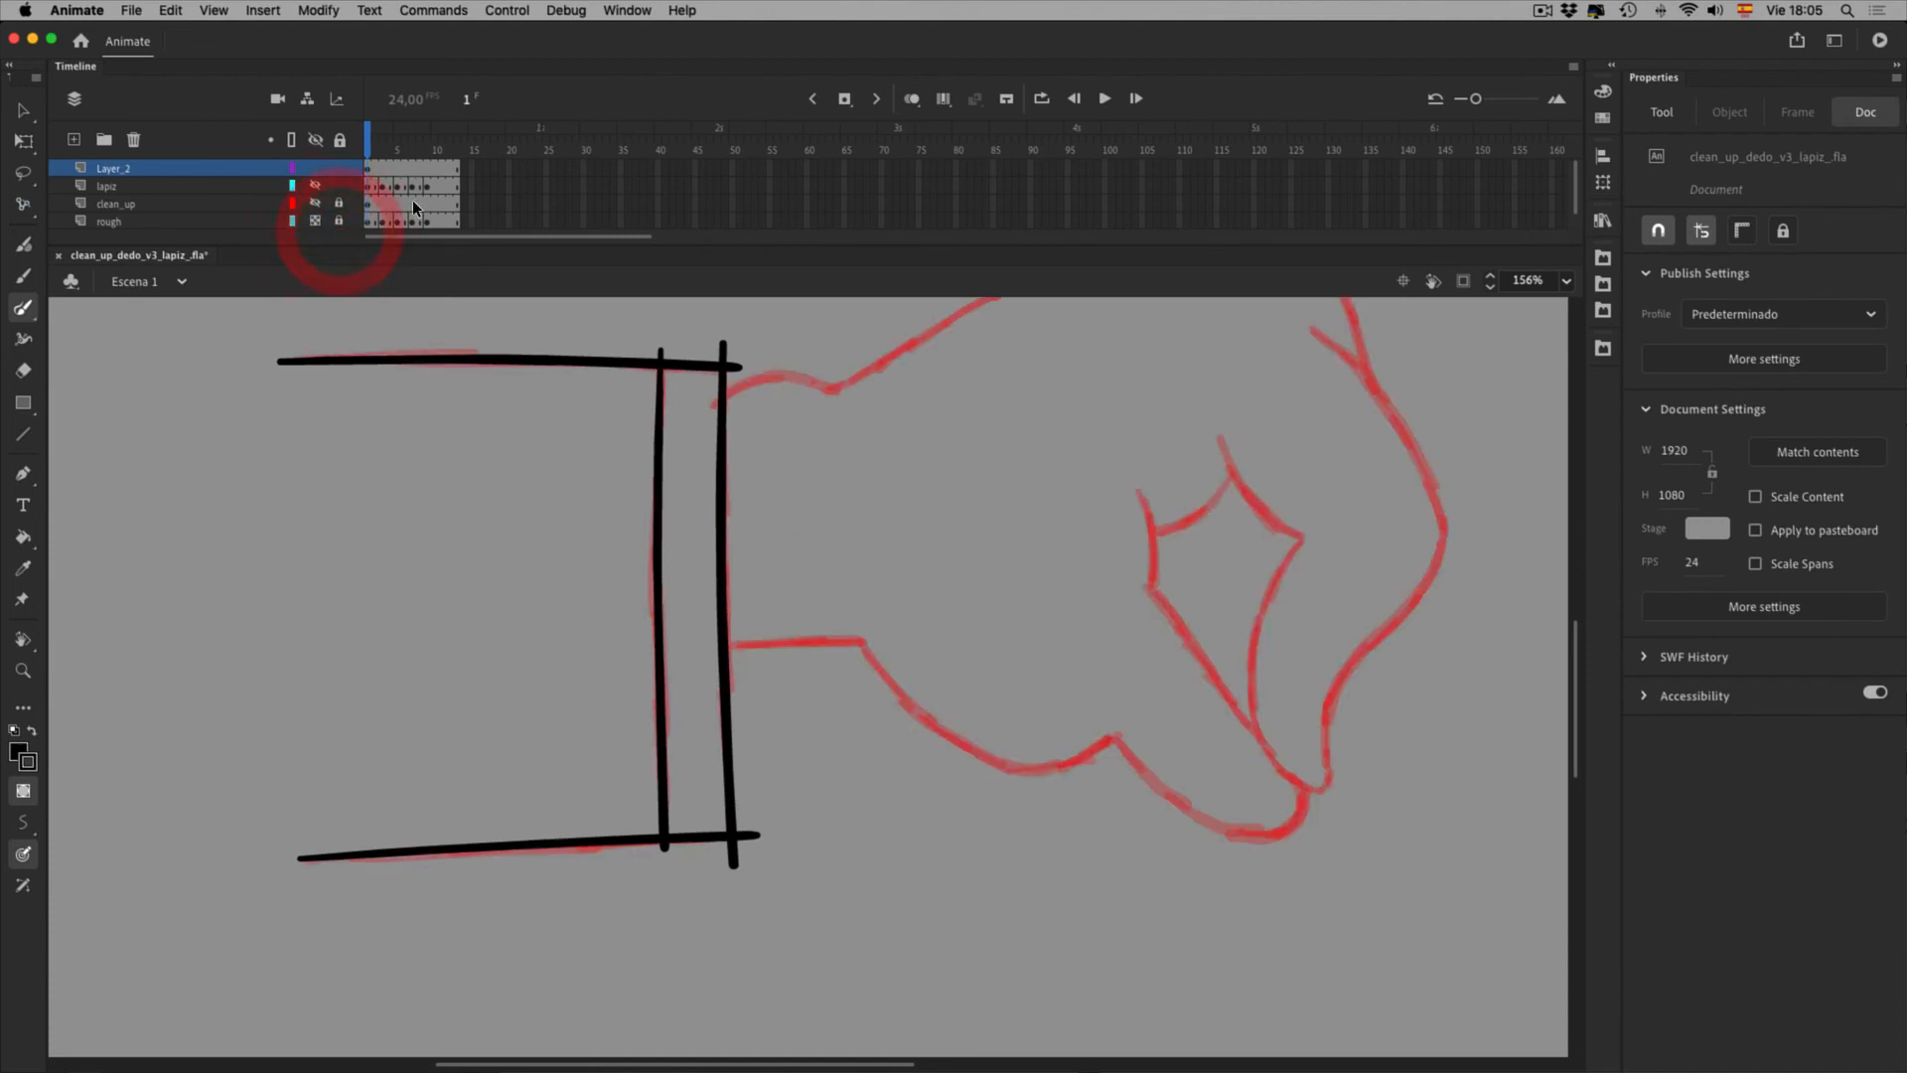
Select and deselect the right cuff stroke, then hide the panels with F4 to enlarge the stage
key(v)
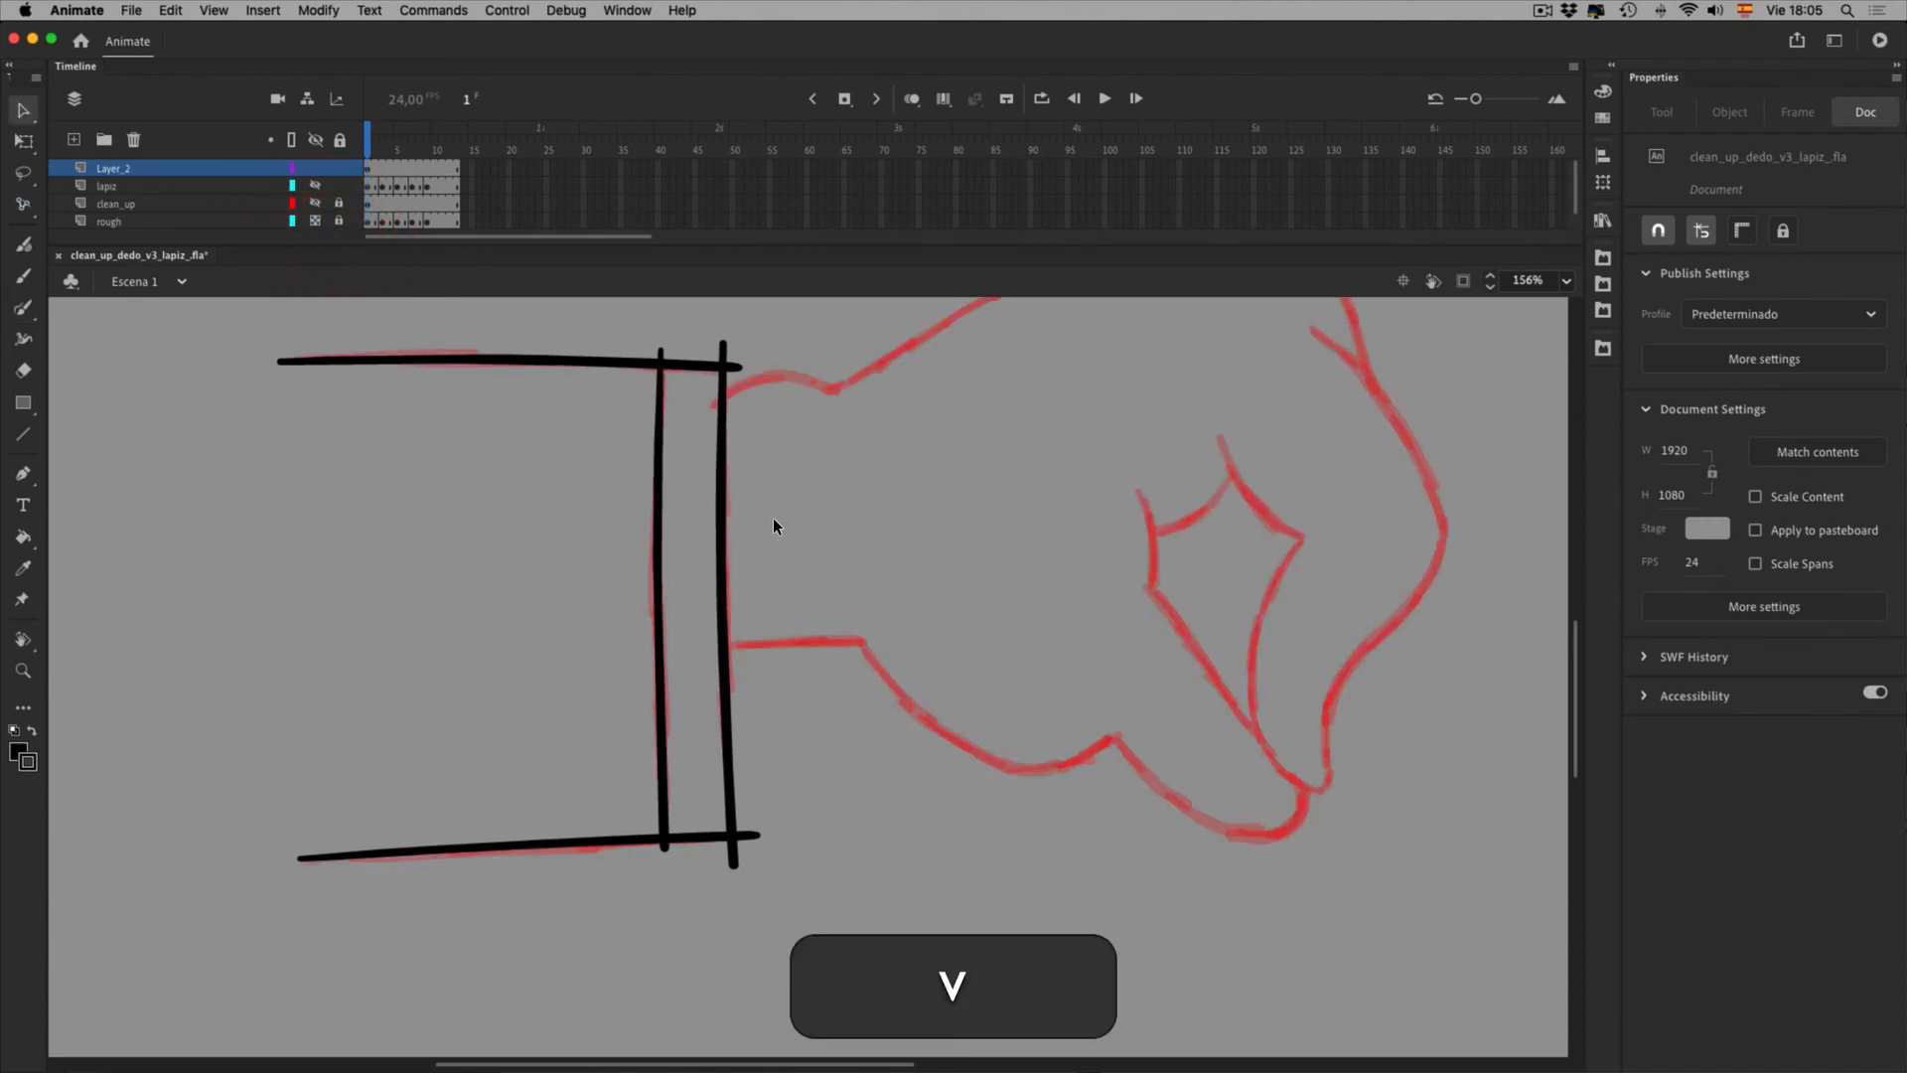
click(773, 516)
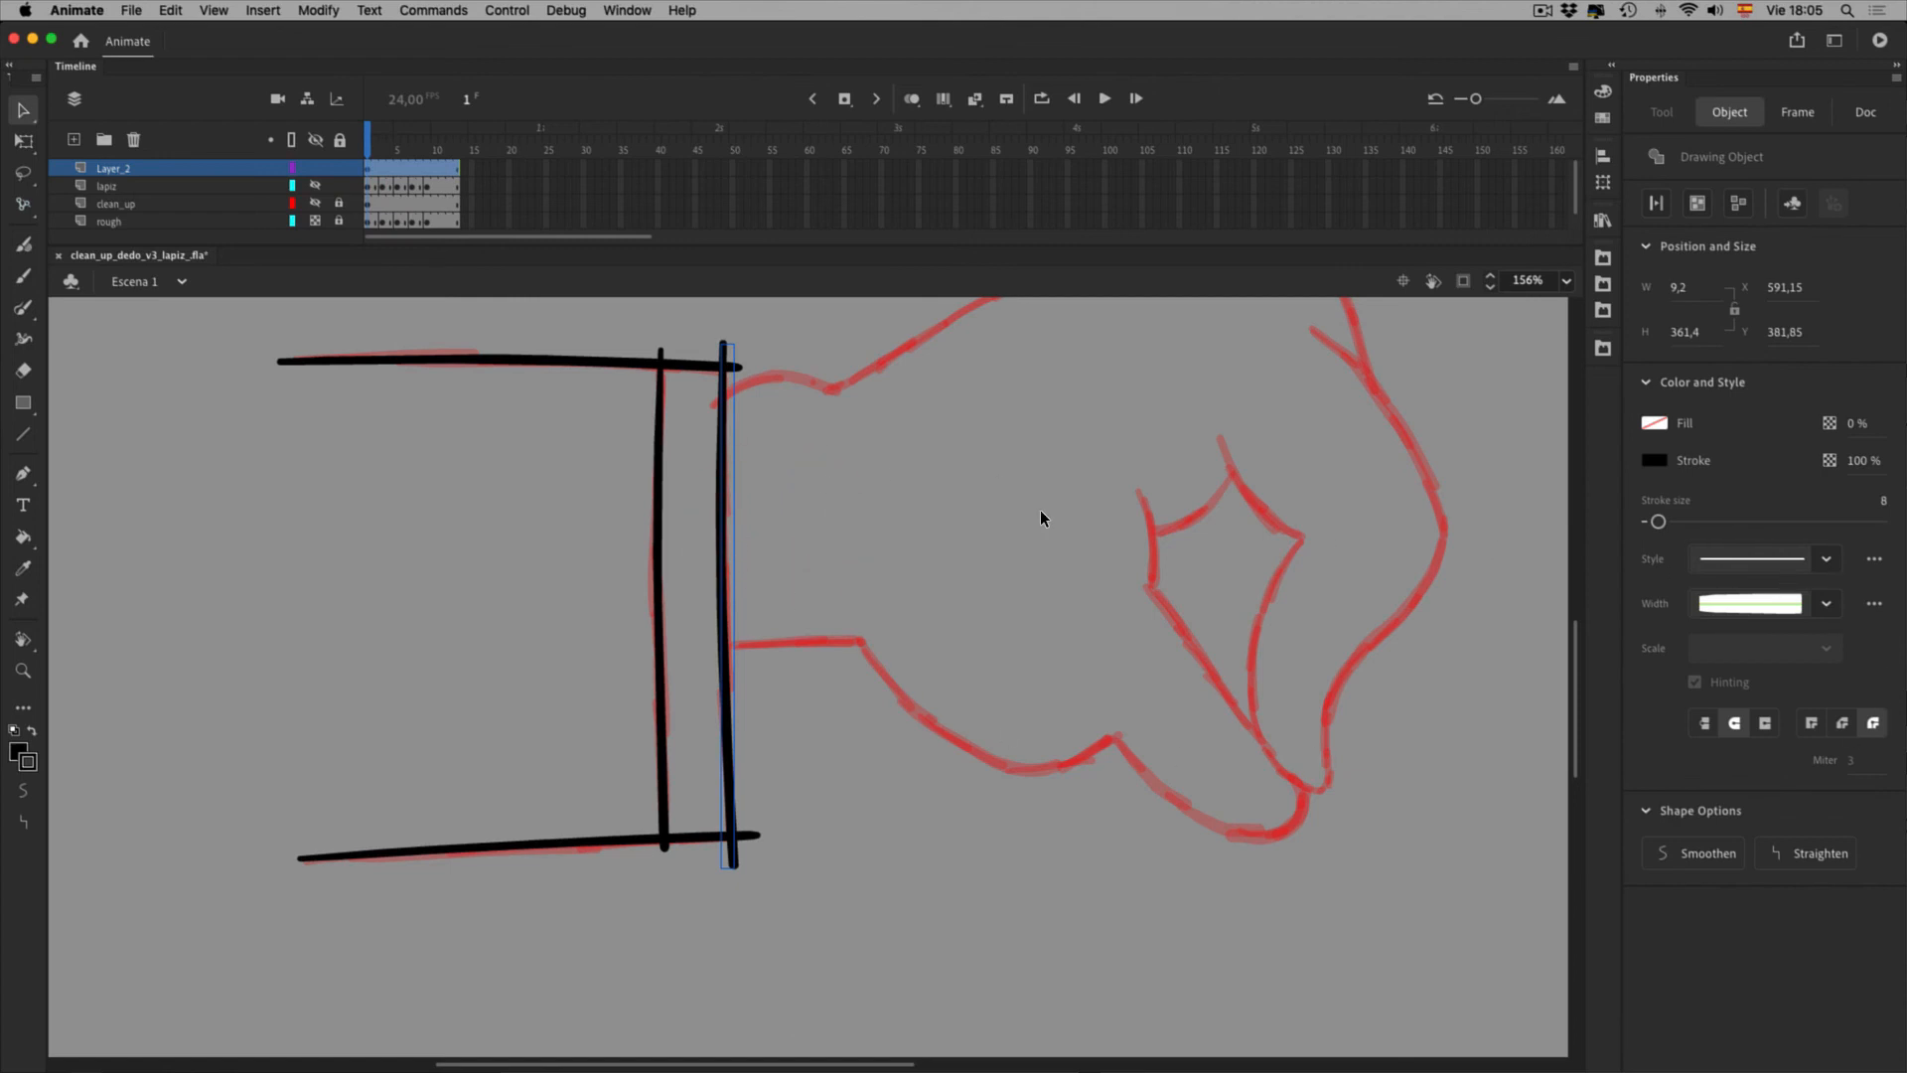
key(space)
drag(953, 567, 899, 634)
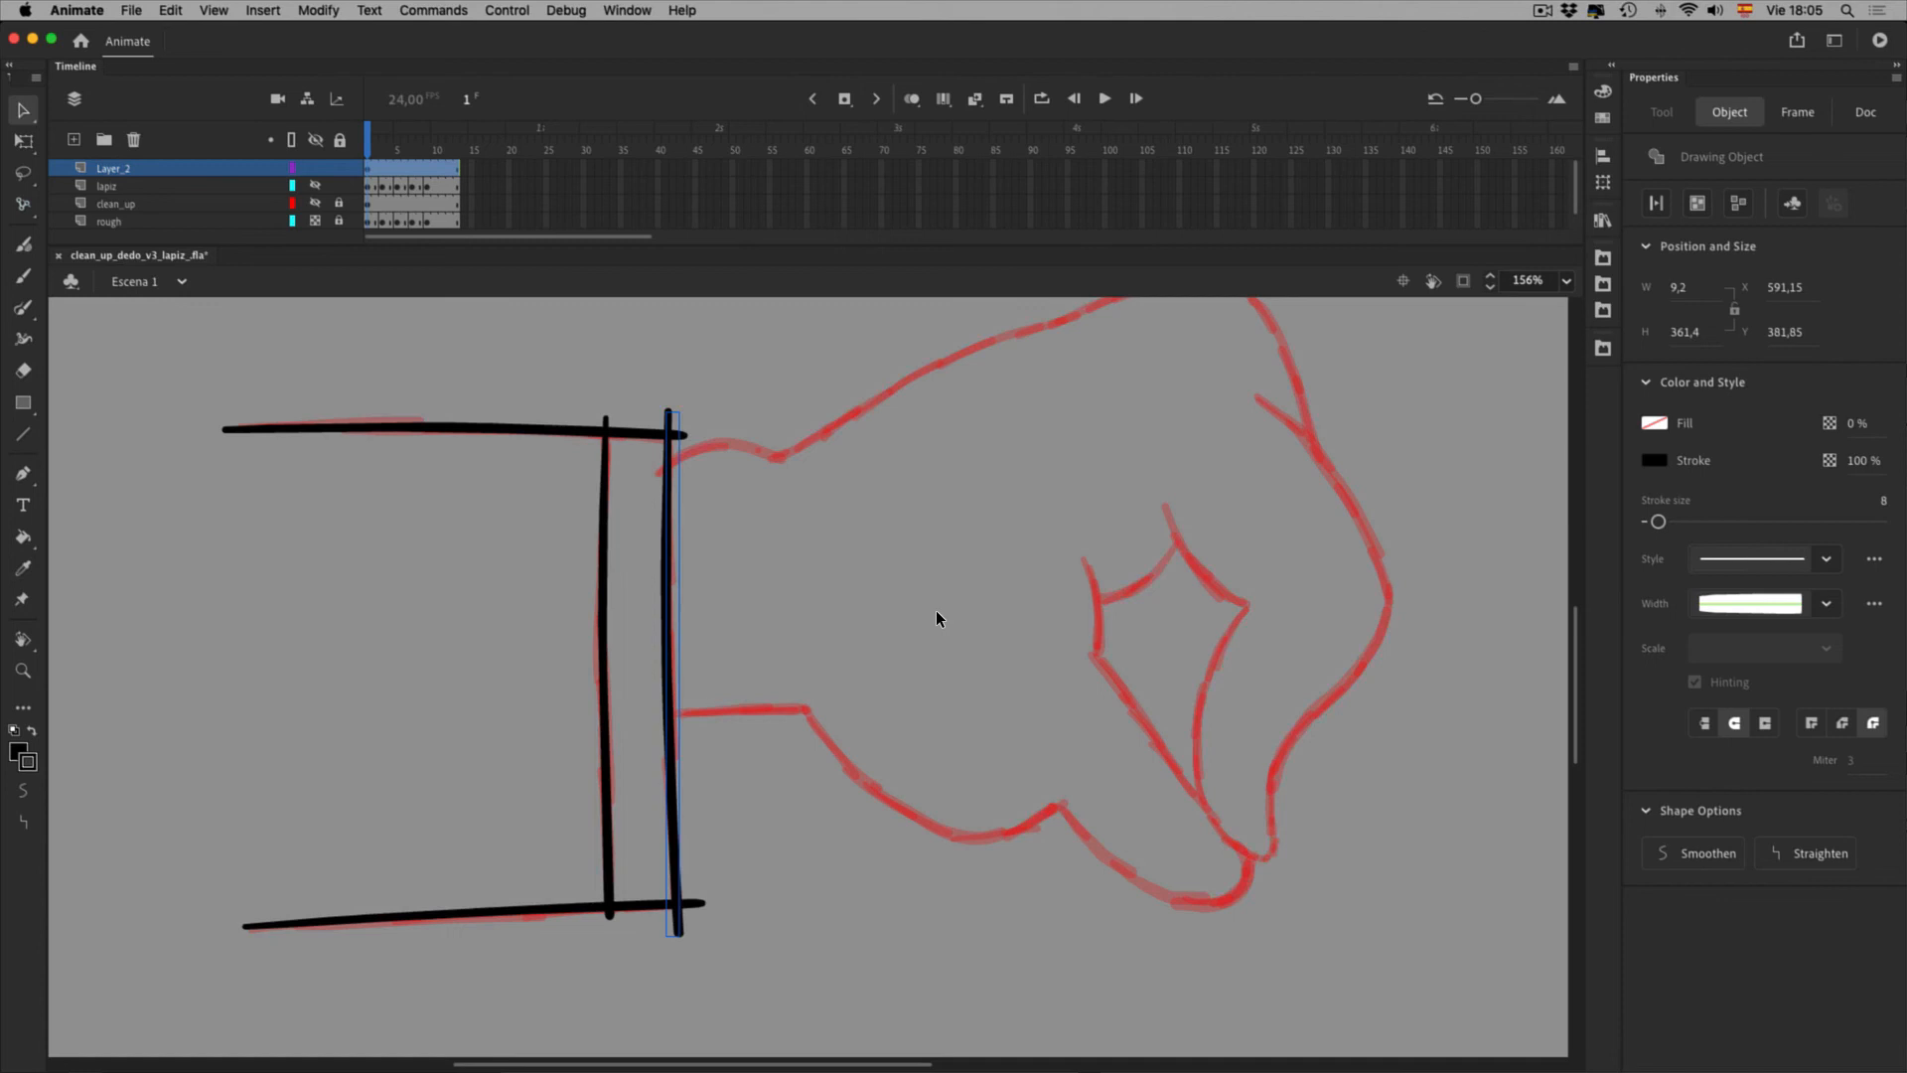
click(803, 548)
click(831, 552)
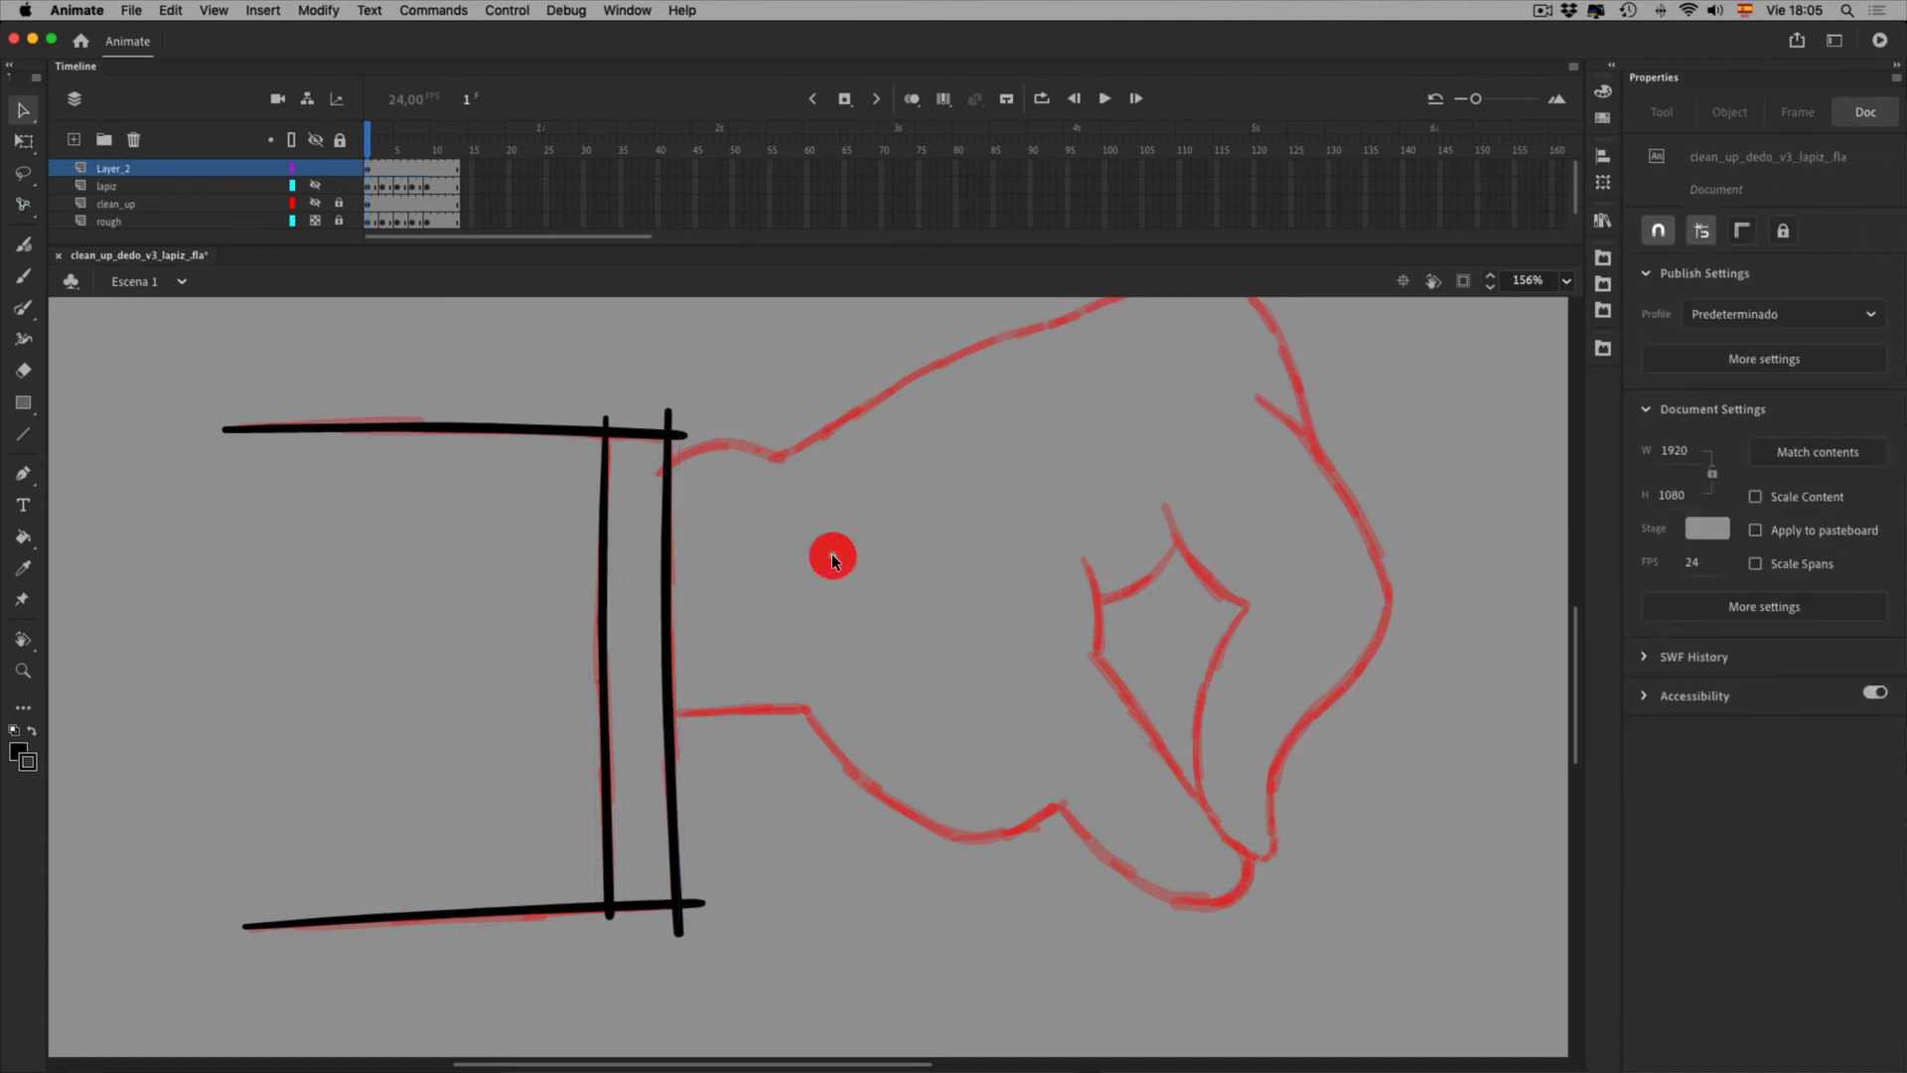
key(y)
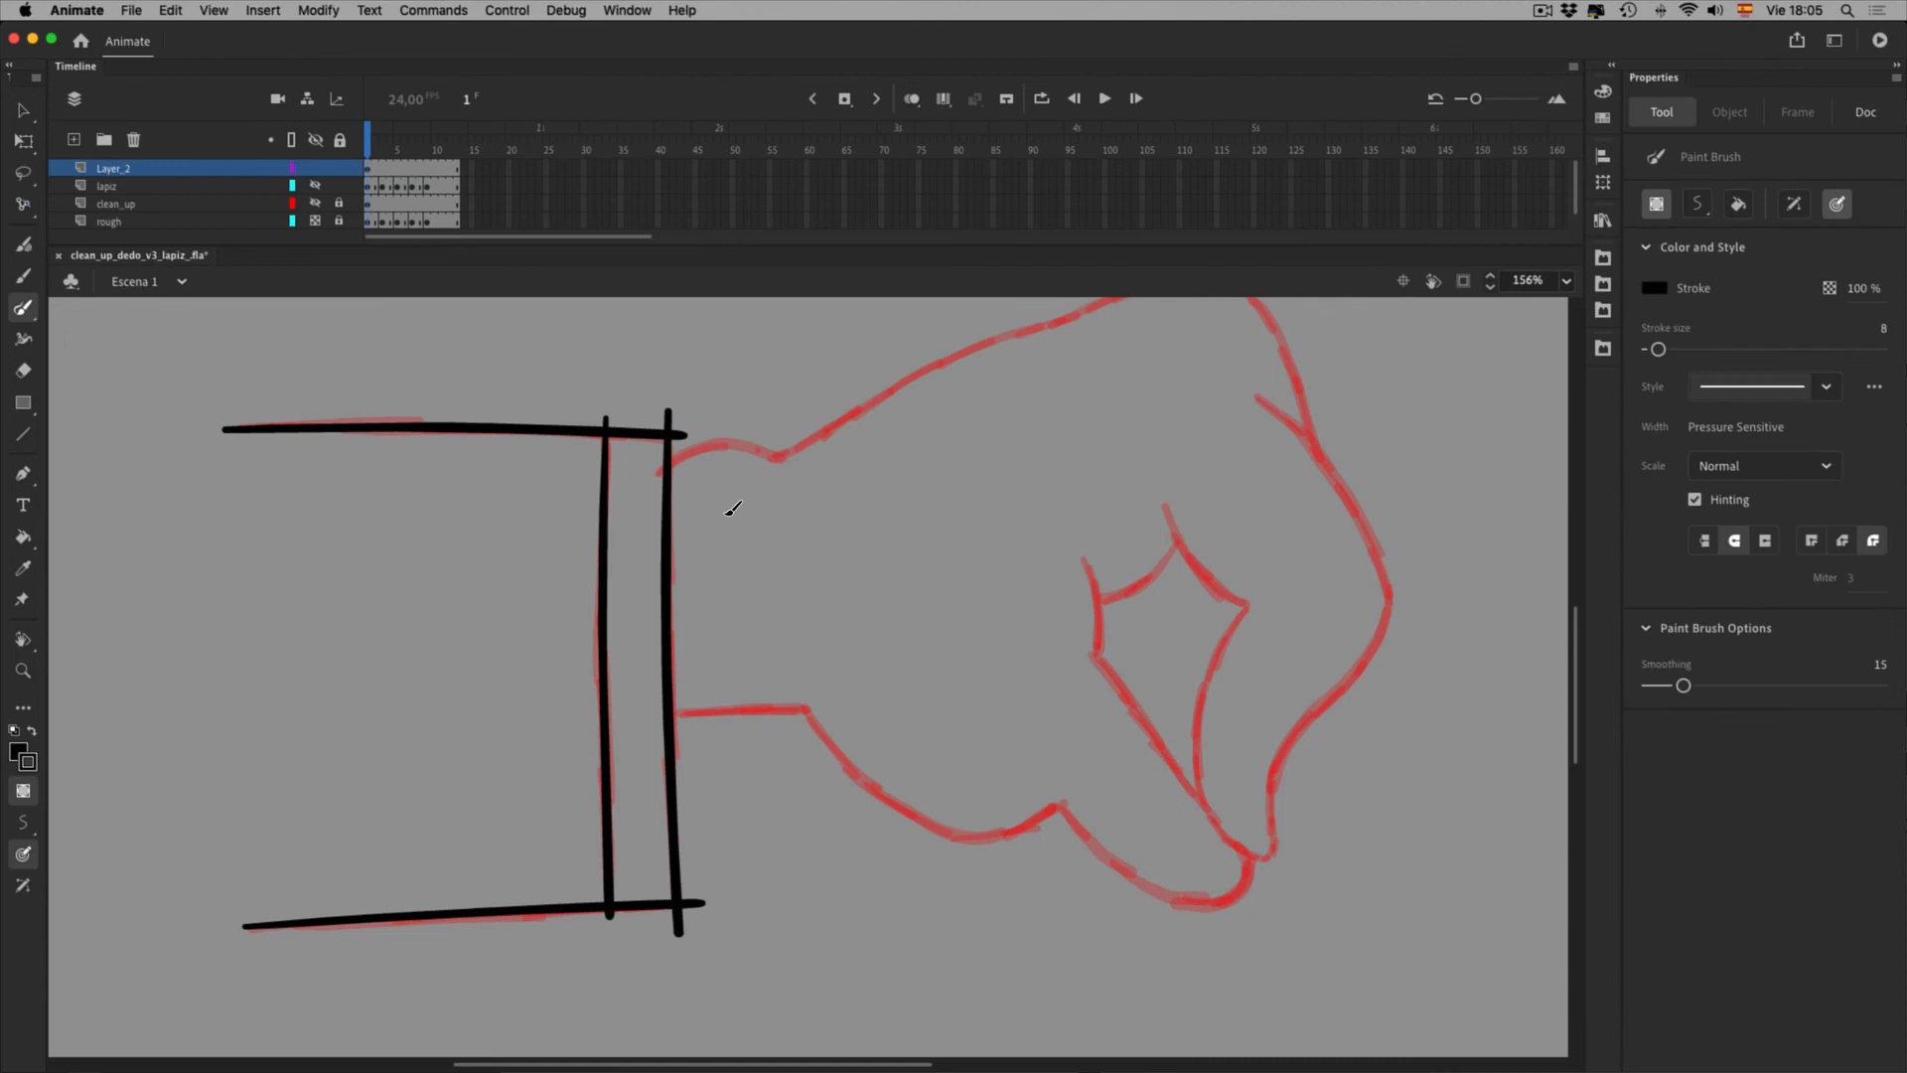
key(F4)
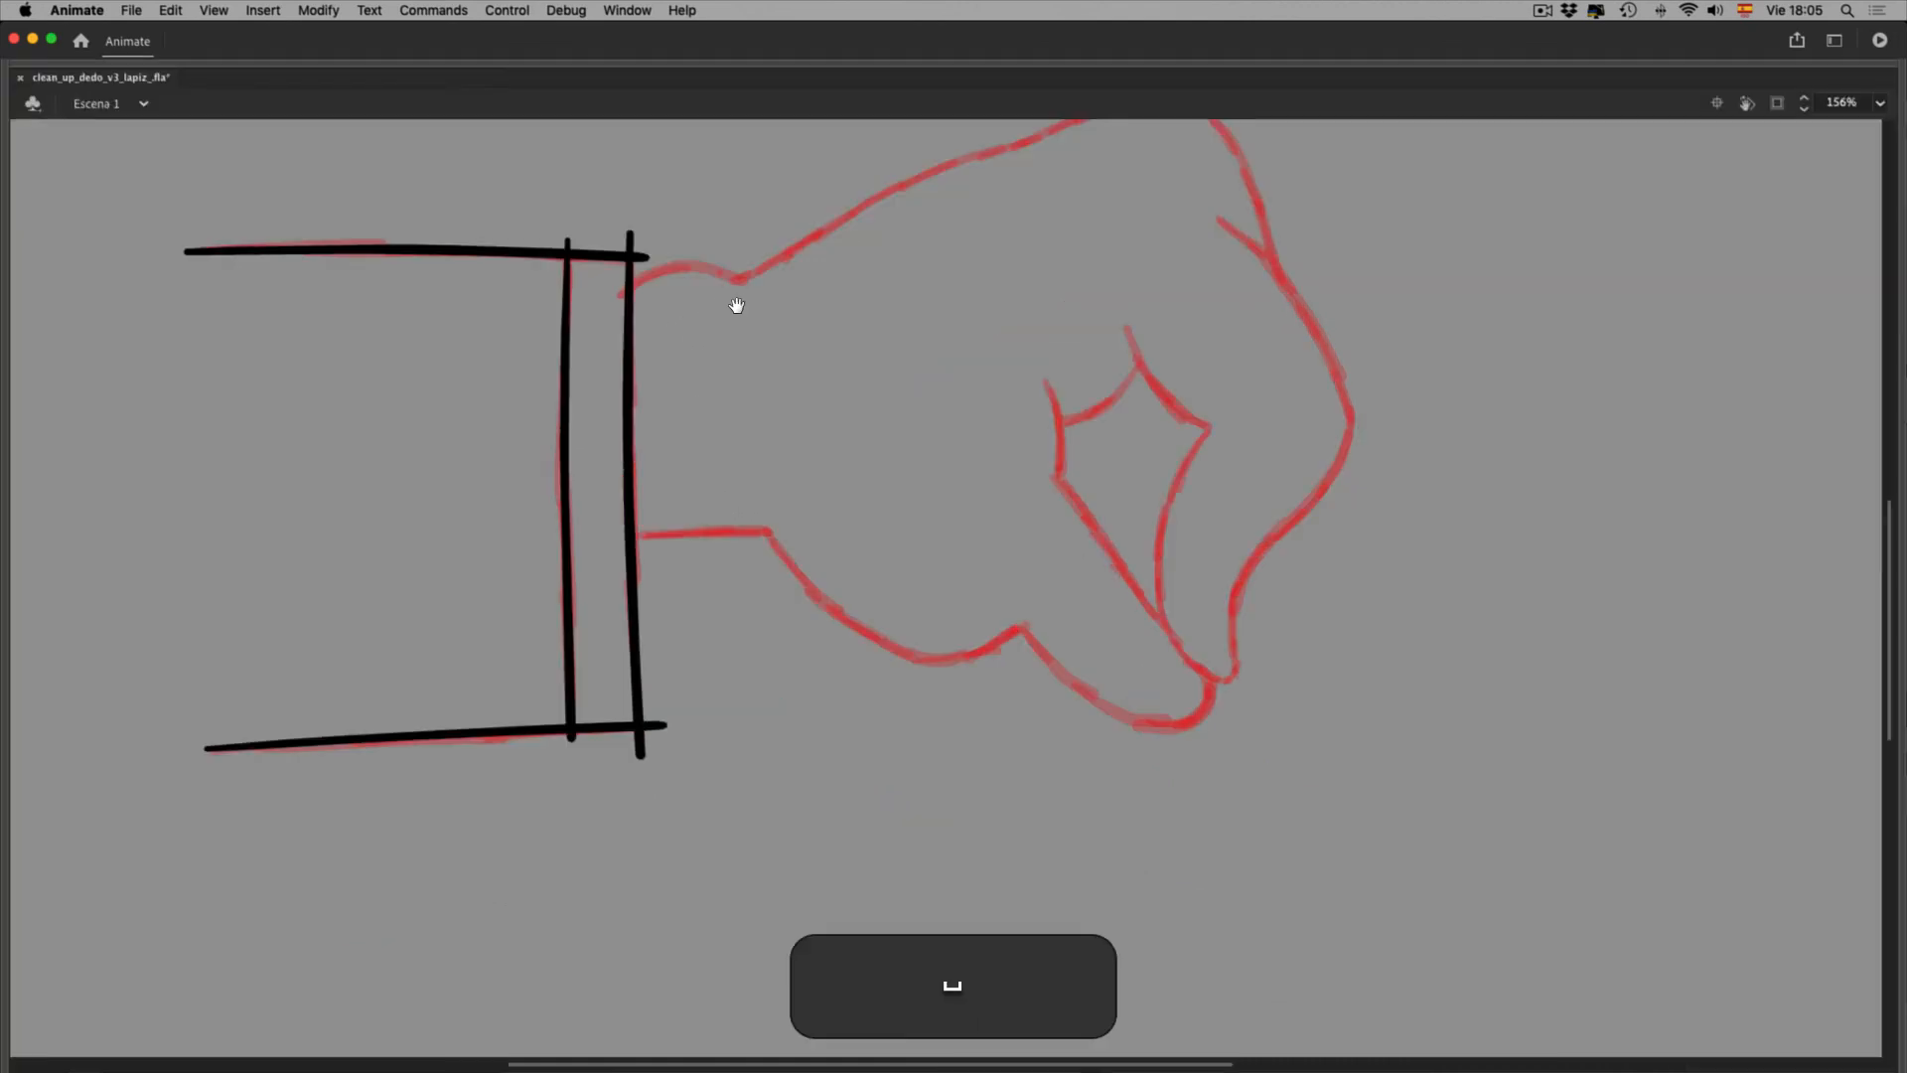
Ink the curve from the cuff toward the knuckles and along the upper hand at 312% zoom
drag(732, 298, 668, 485)
key(super+equal)
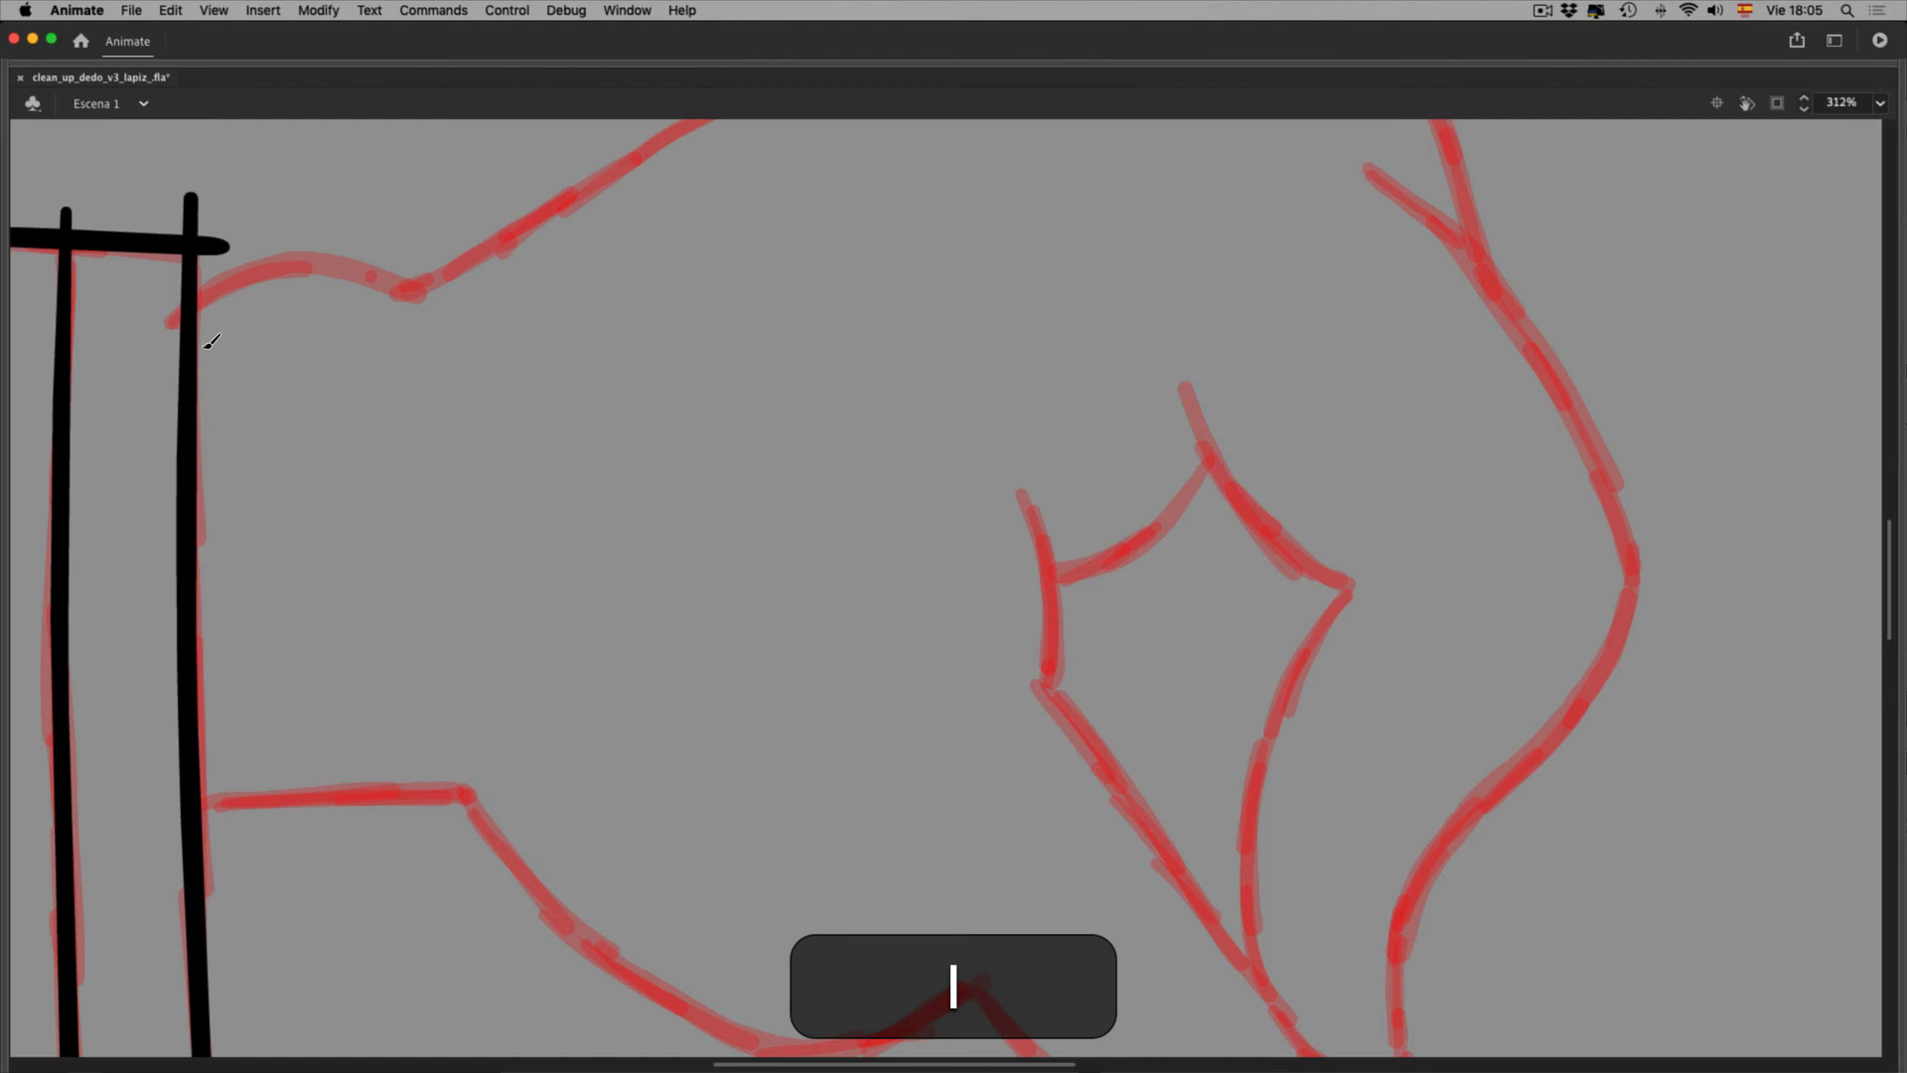
mouse_move(164, 328)
mouse_down()
mouse_move(210, 290)
mouse_move(310, 276)
mouse_move(425, 298)
mouse_up()
key(super+0)
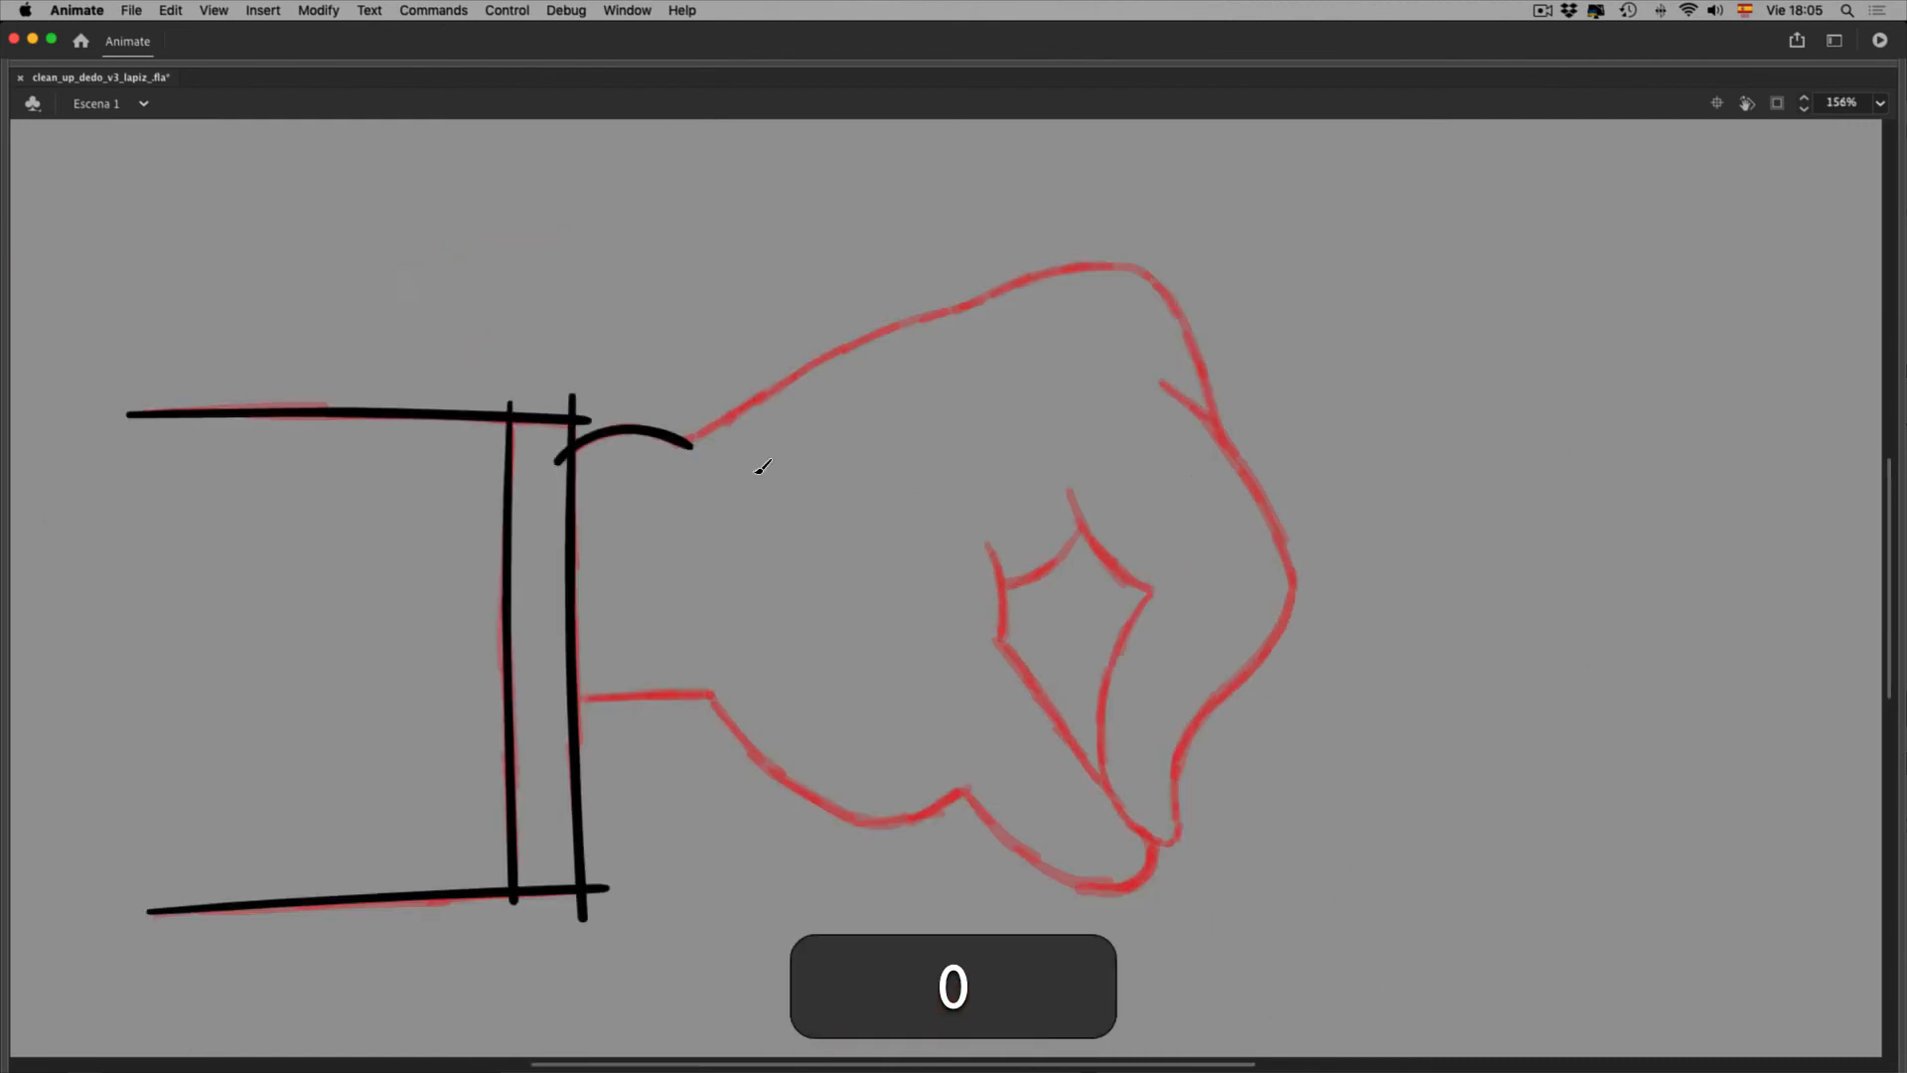
mouse_move(664, 445)
mouse_down()
mouse_move(741, 463)
mouse_move(1072, 302)
mouse_move(1153, 281)
mouse_move(1261, 290)
mouse_up()
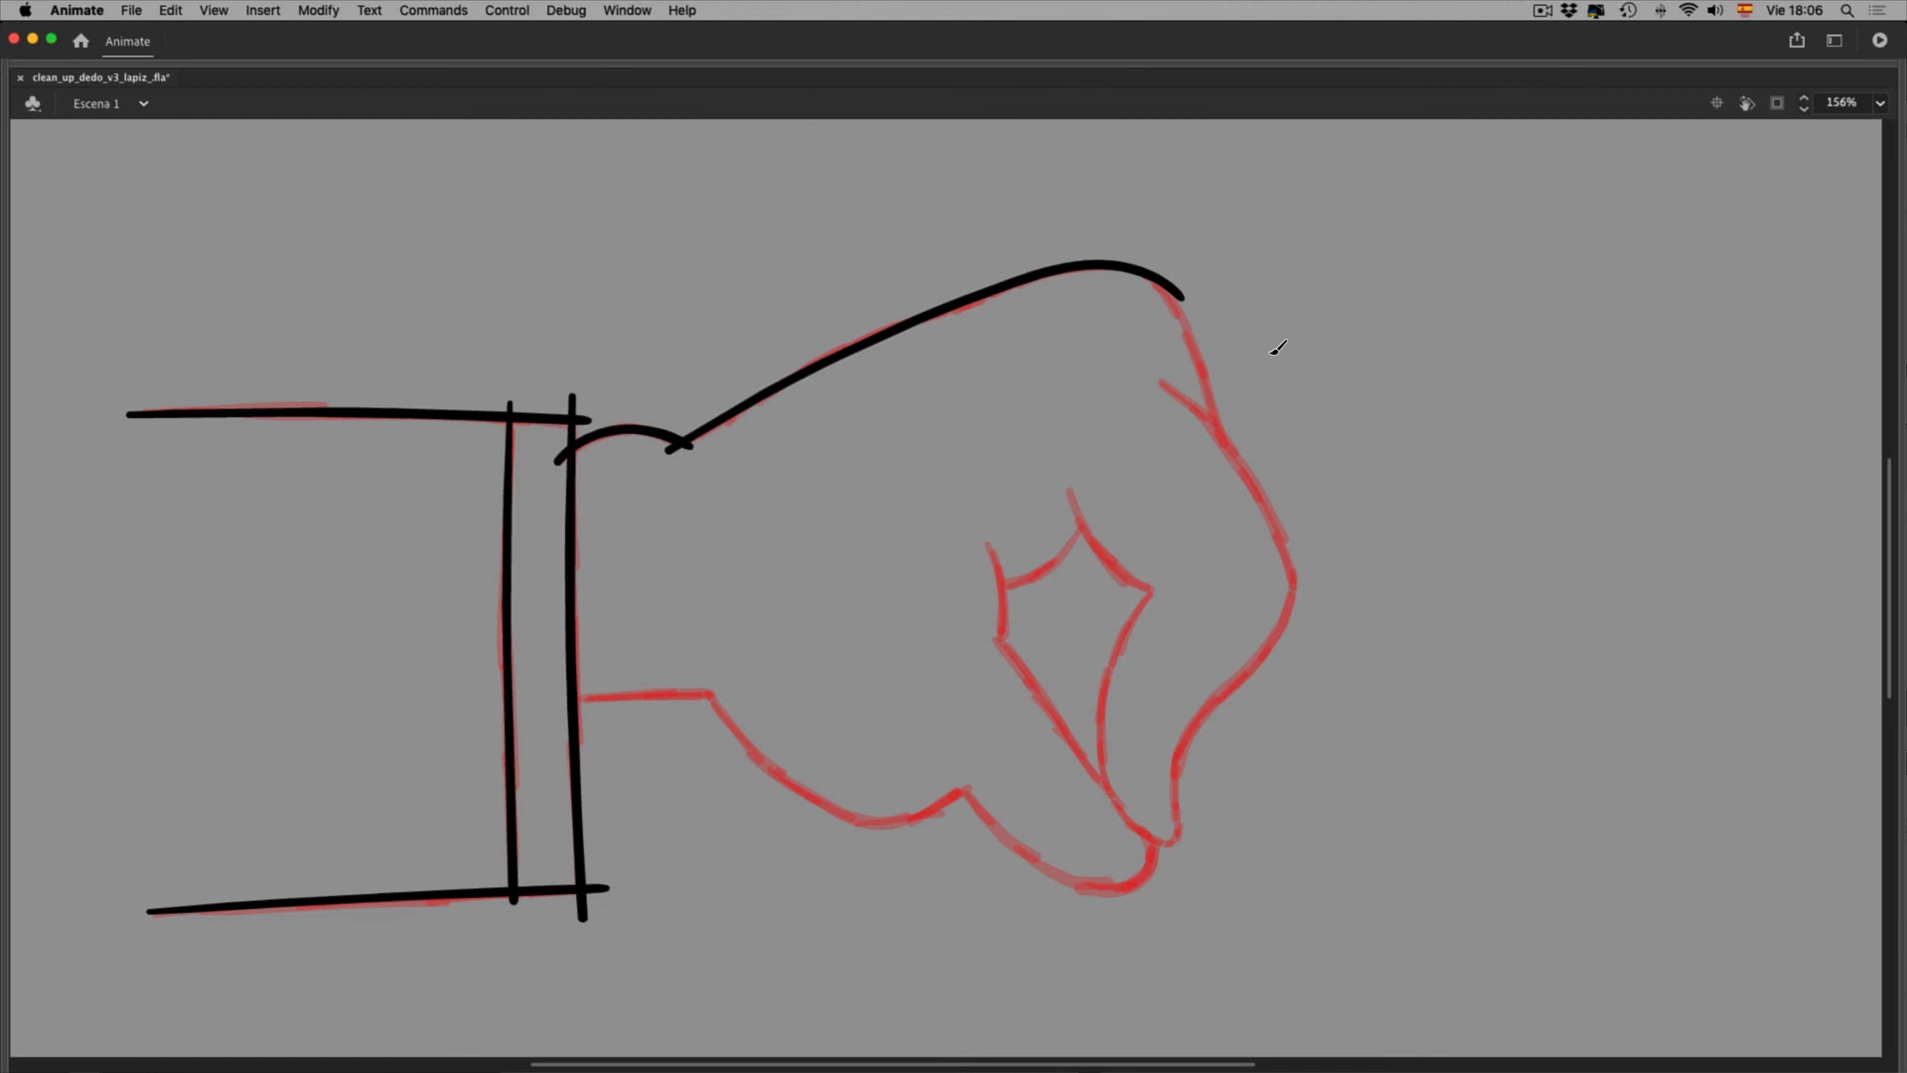
key(v)
click(1254, 315)
Trace the knuckle's top-right line, the finger crease lines, and the finger outline down the fist's front
key(y)
drag(1178, 311, 1224, 464)
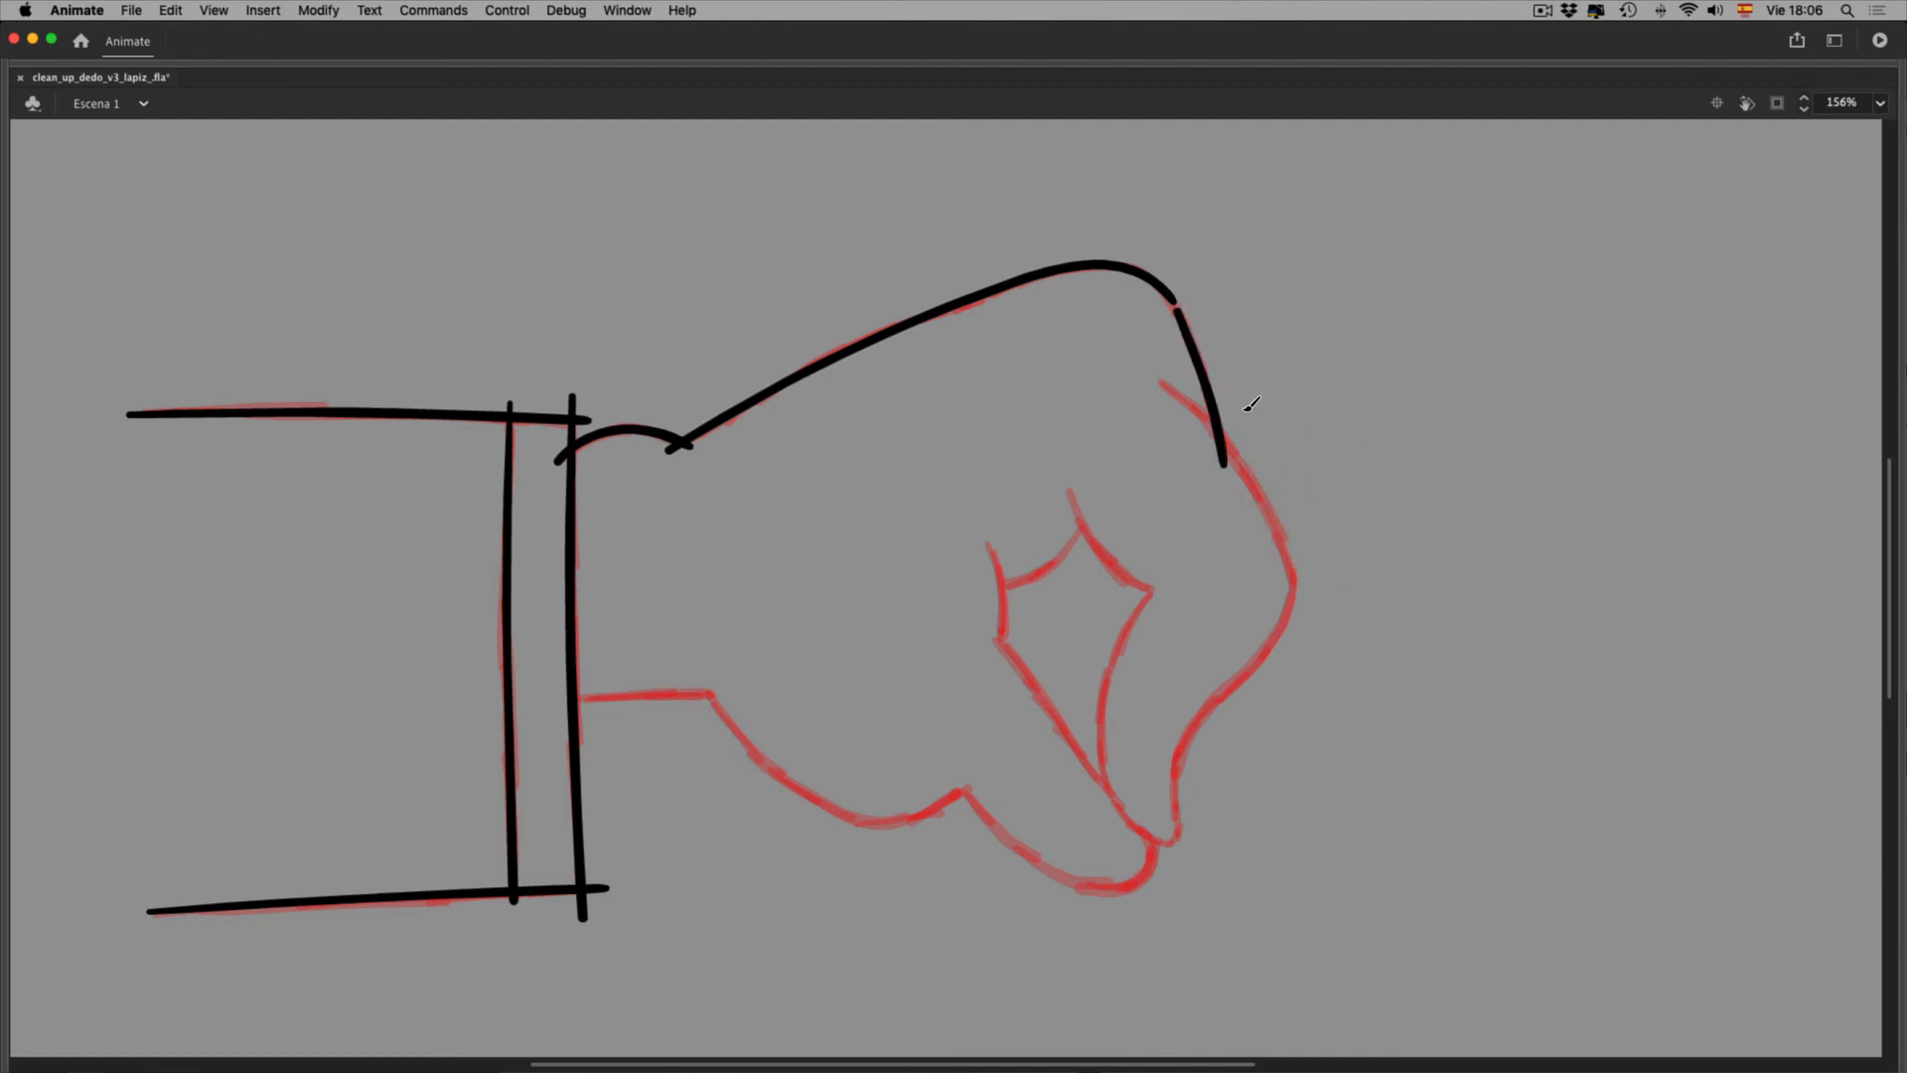
mouse_move(989, 542)
mouse_down()
mouse_move(998, 651)
mouse_move(1090, 515)
mouse_move(1109, 567)
mouse_move(1169, 606)
mouse_move(1100, 703)
mouse_move(1117, 798)
mouse_move(1162, 849)
mouse_move(1192, 825)
mouse_up()
mouse_move(1175, 388)
mouse_down()
mouse_move(1281, 536)
mouse_move(1291, 608)
mouse_move(1188, 735)
mouse_move(1174, 823)
mouse_up()
key(space)
drag(1366, 762, 1311, 862)
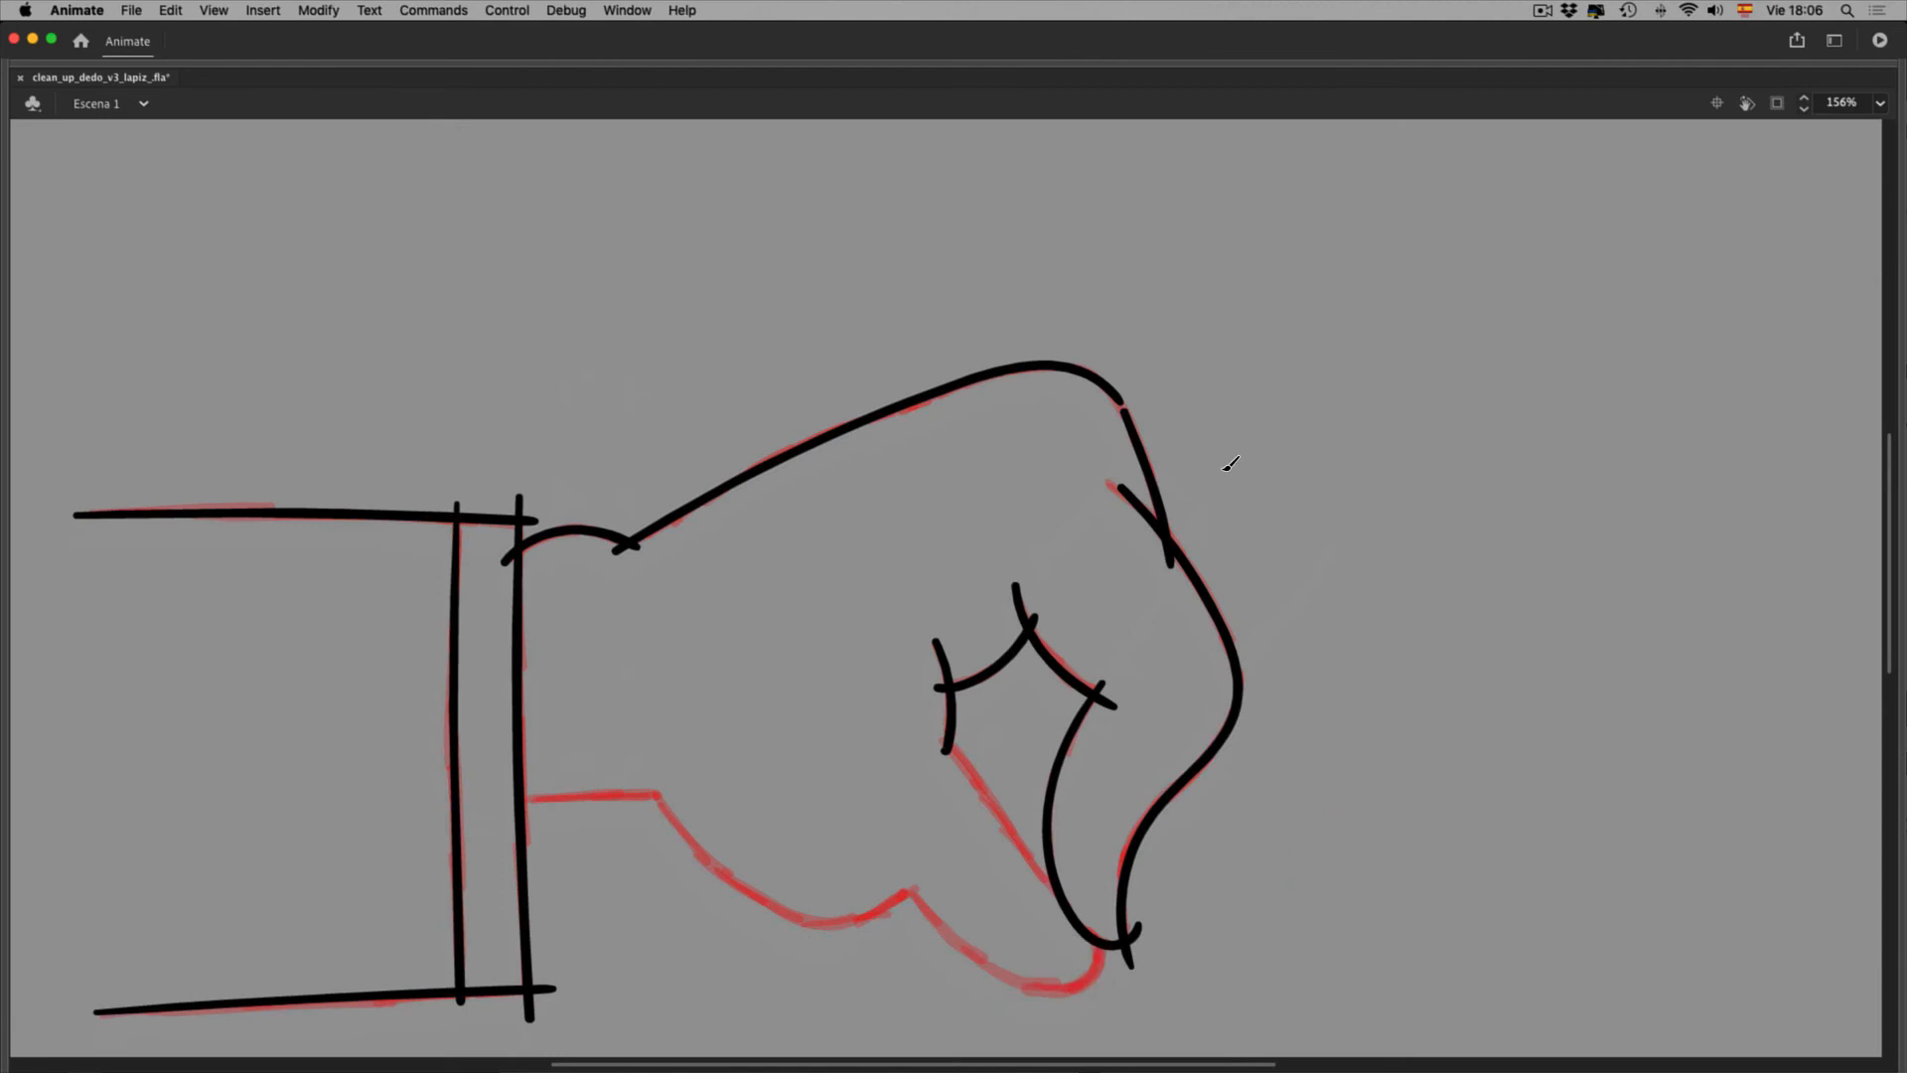
Bring back the panels, toggle snapping options off and on, and bend the upper-right hand line into a curve
key(F4)
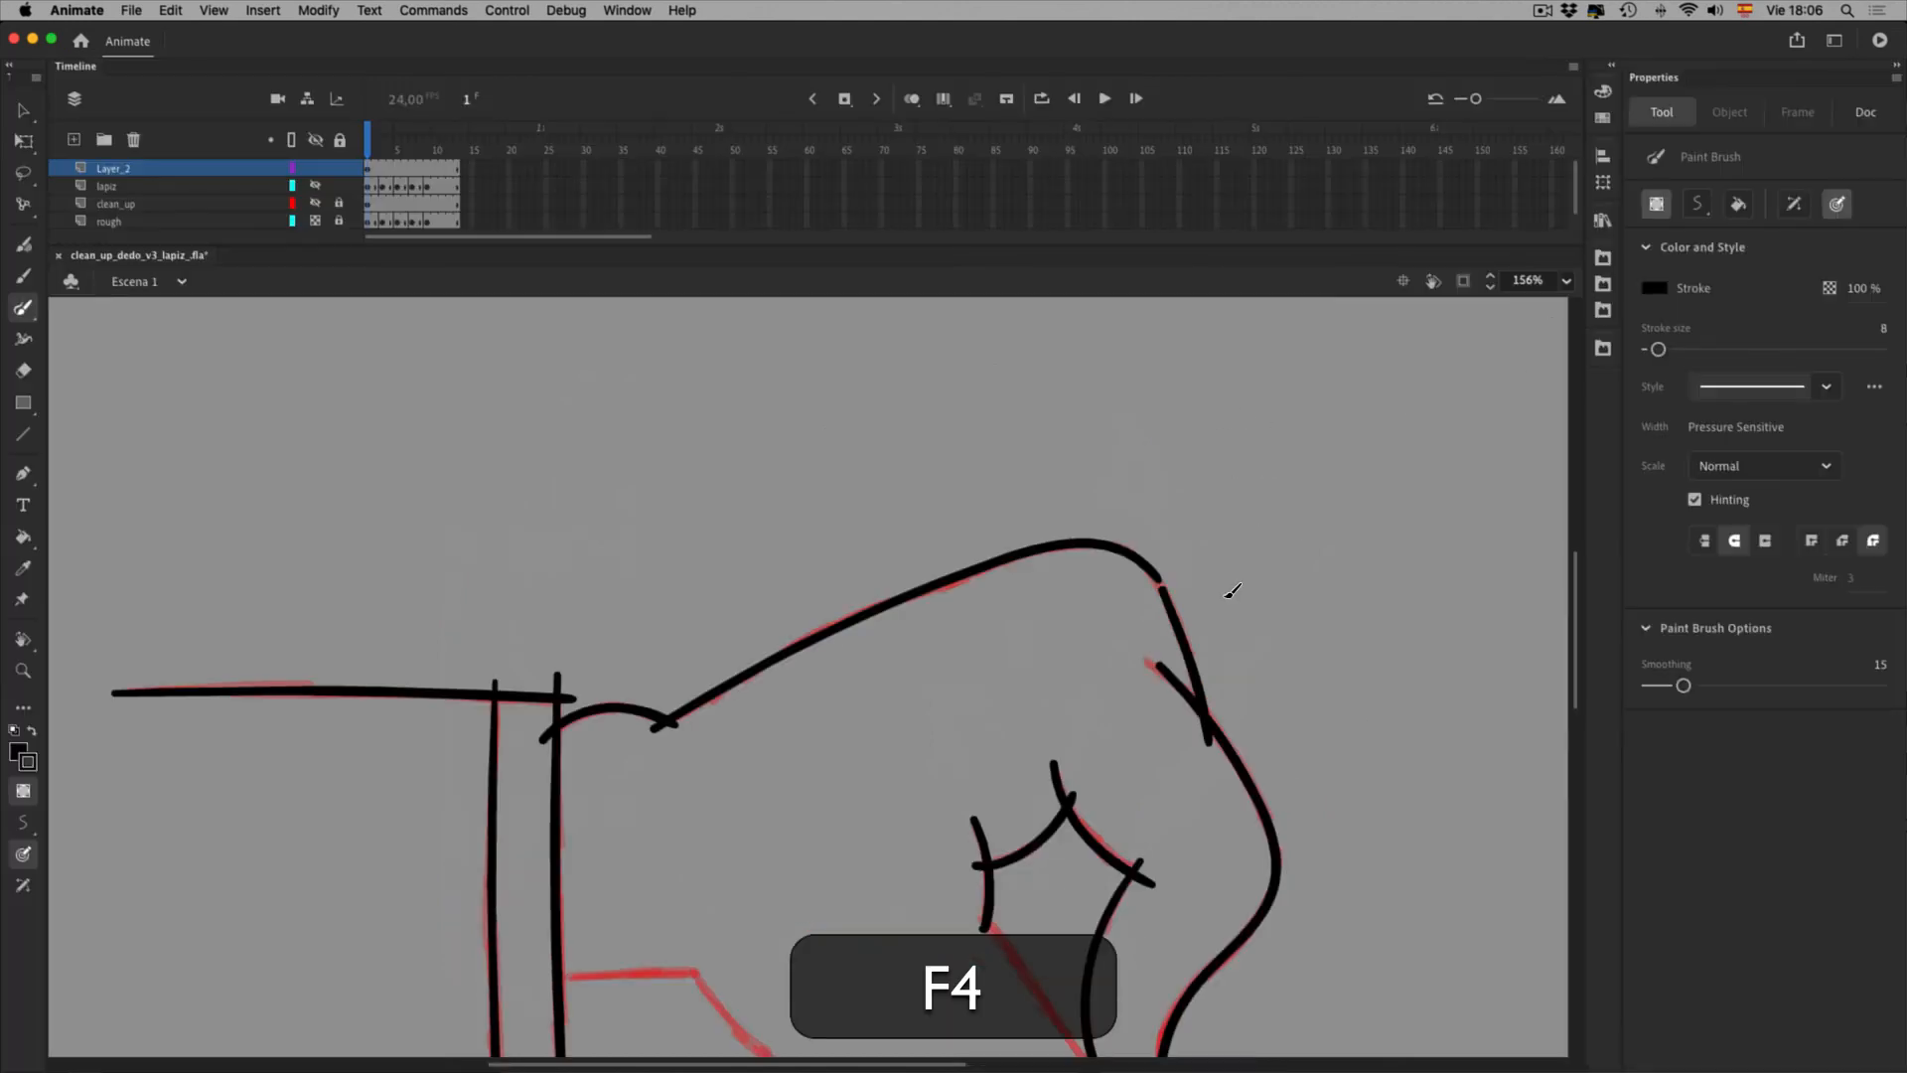
click(1865, 113)
click(1658, 231)
click(1658, 231)
click(1700, 231)
click(1701, 231)
key(v)
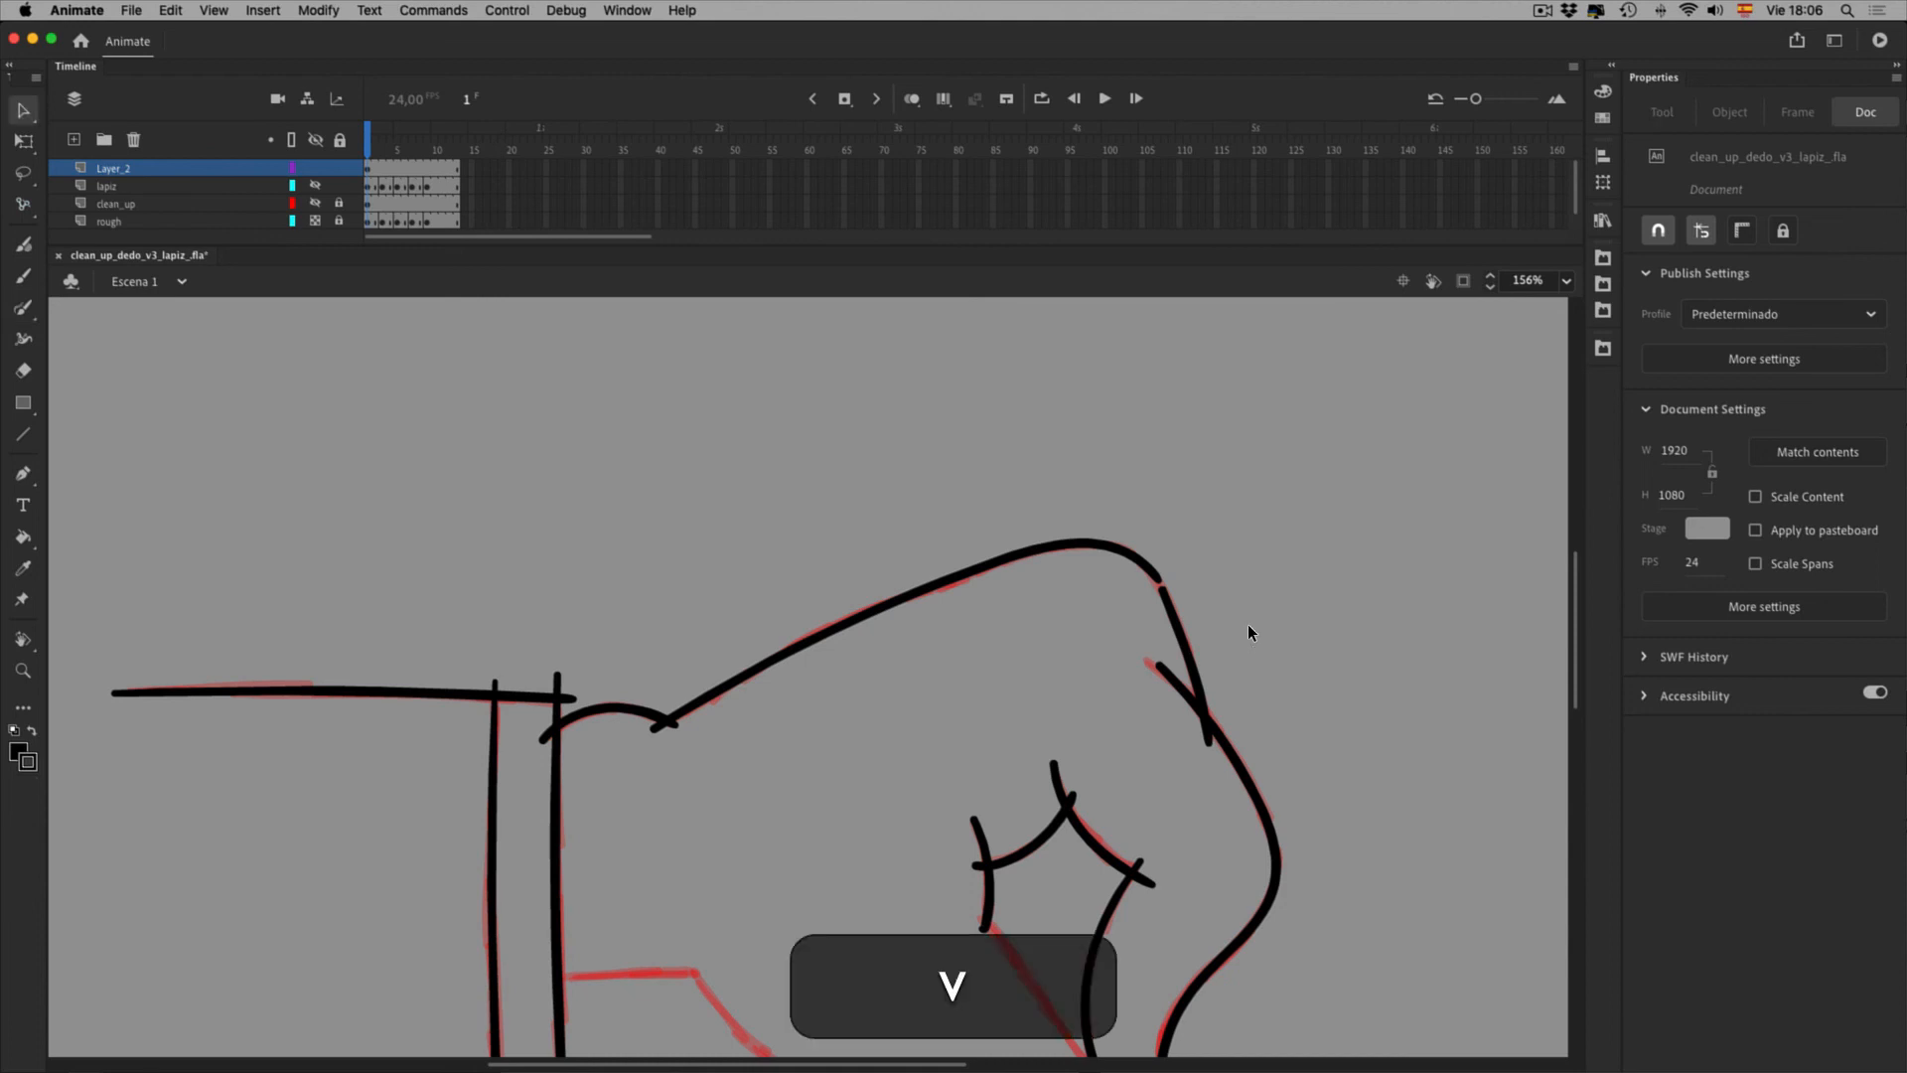
drag(1244, 644, 1250, 646)
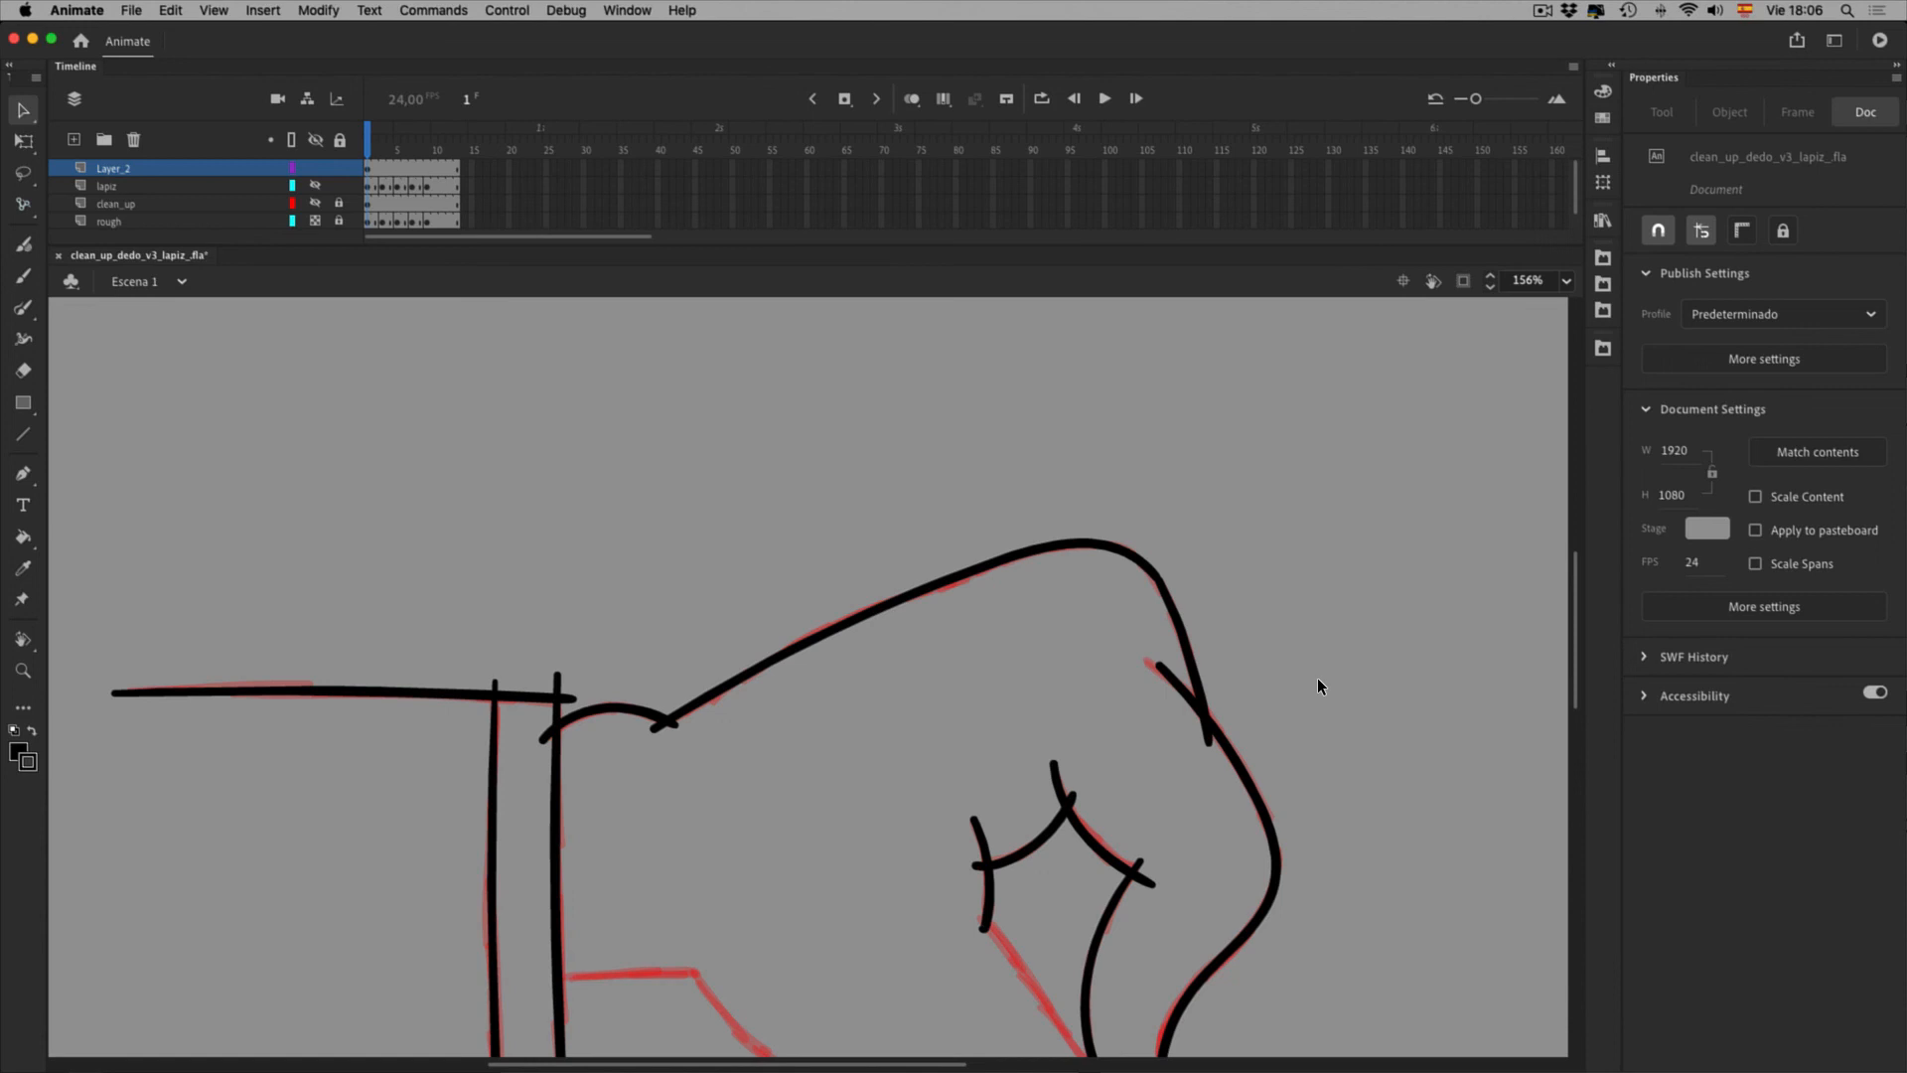
Trace the horizontal line leaving the cuff at the wrist, then pan to the hand's underside
drag(1383, 808, 1321, 439)
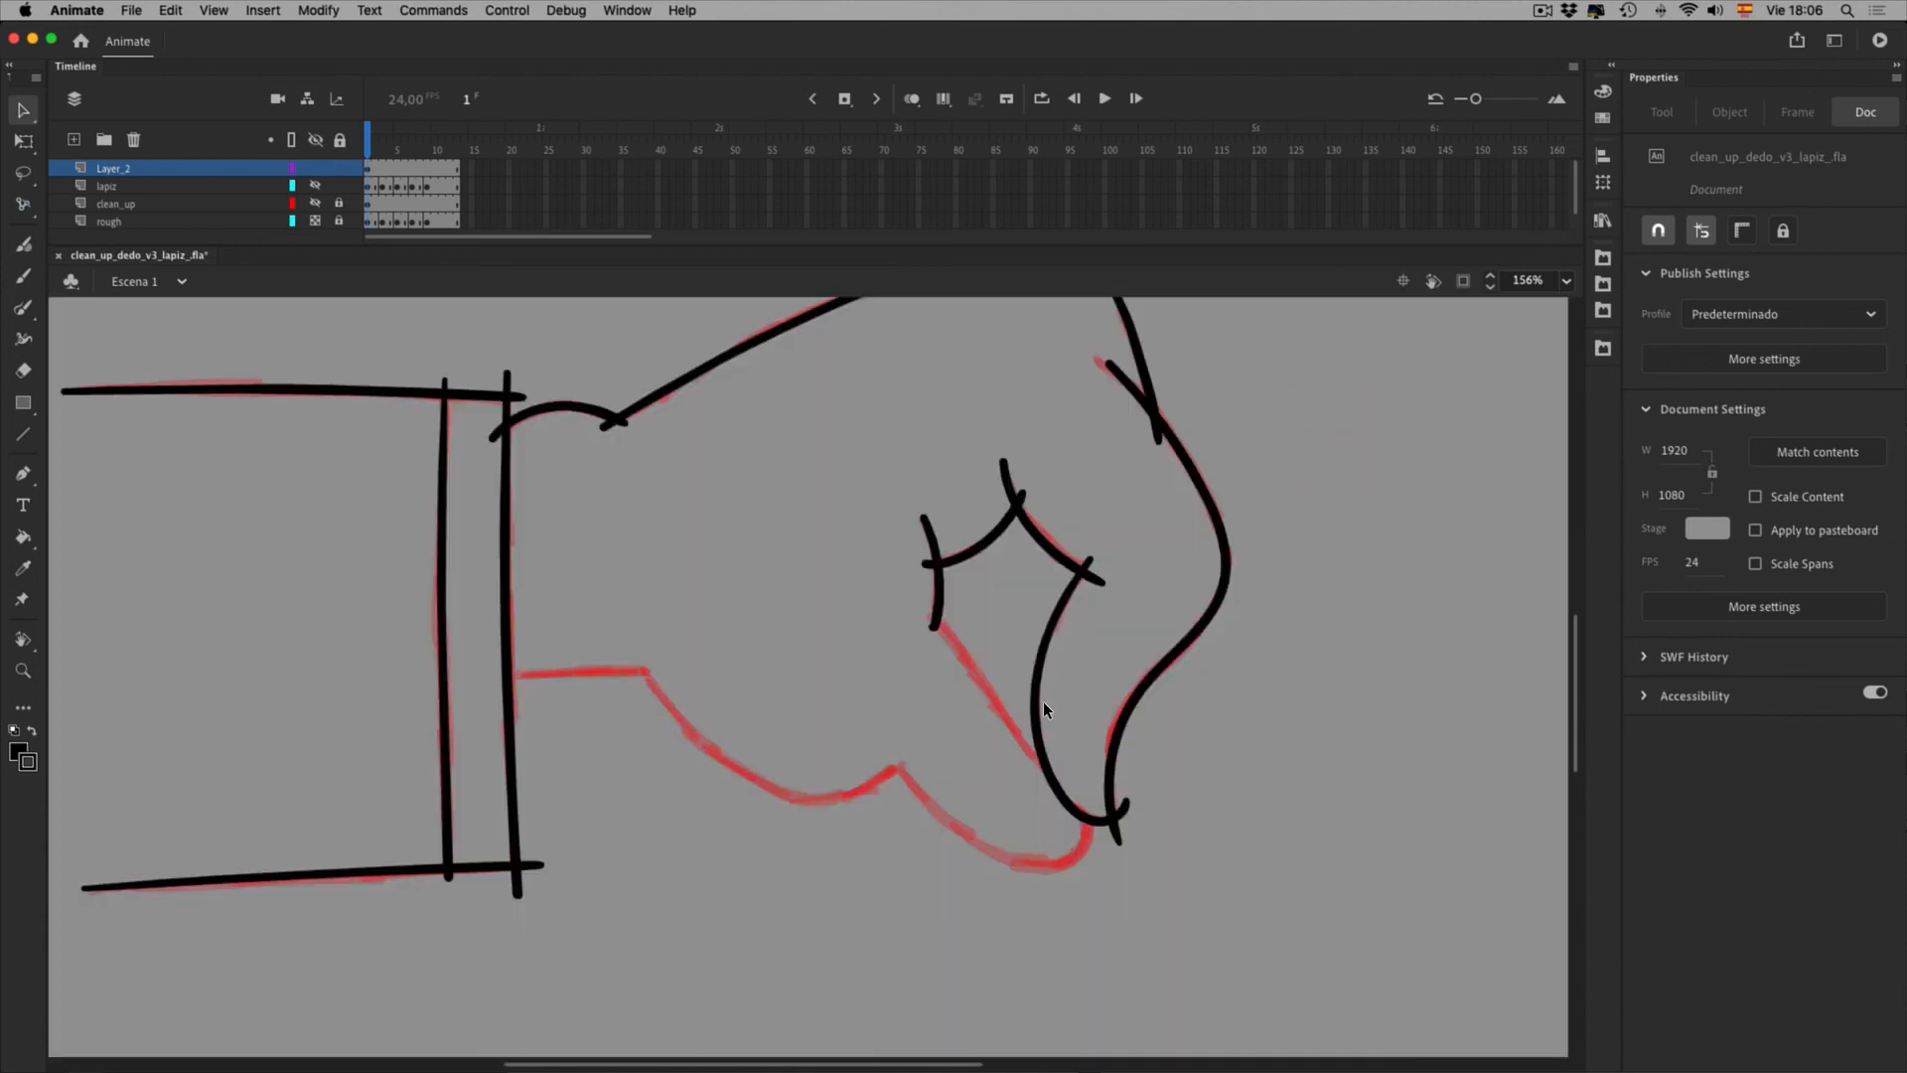
key(y)
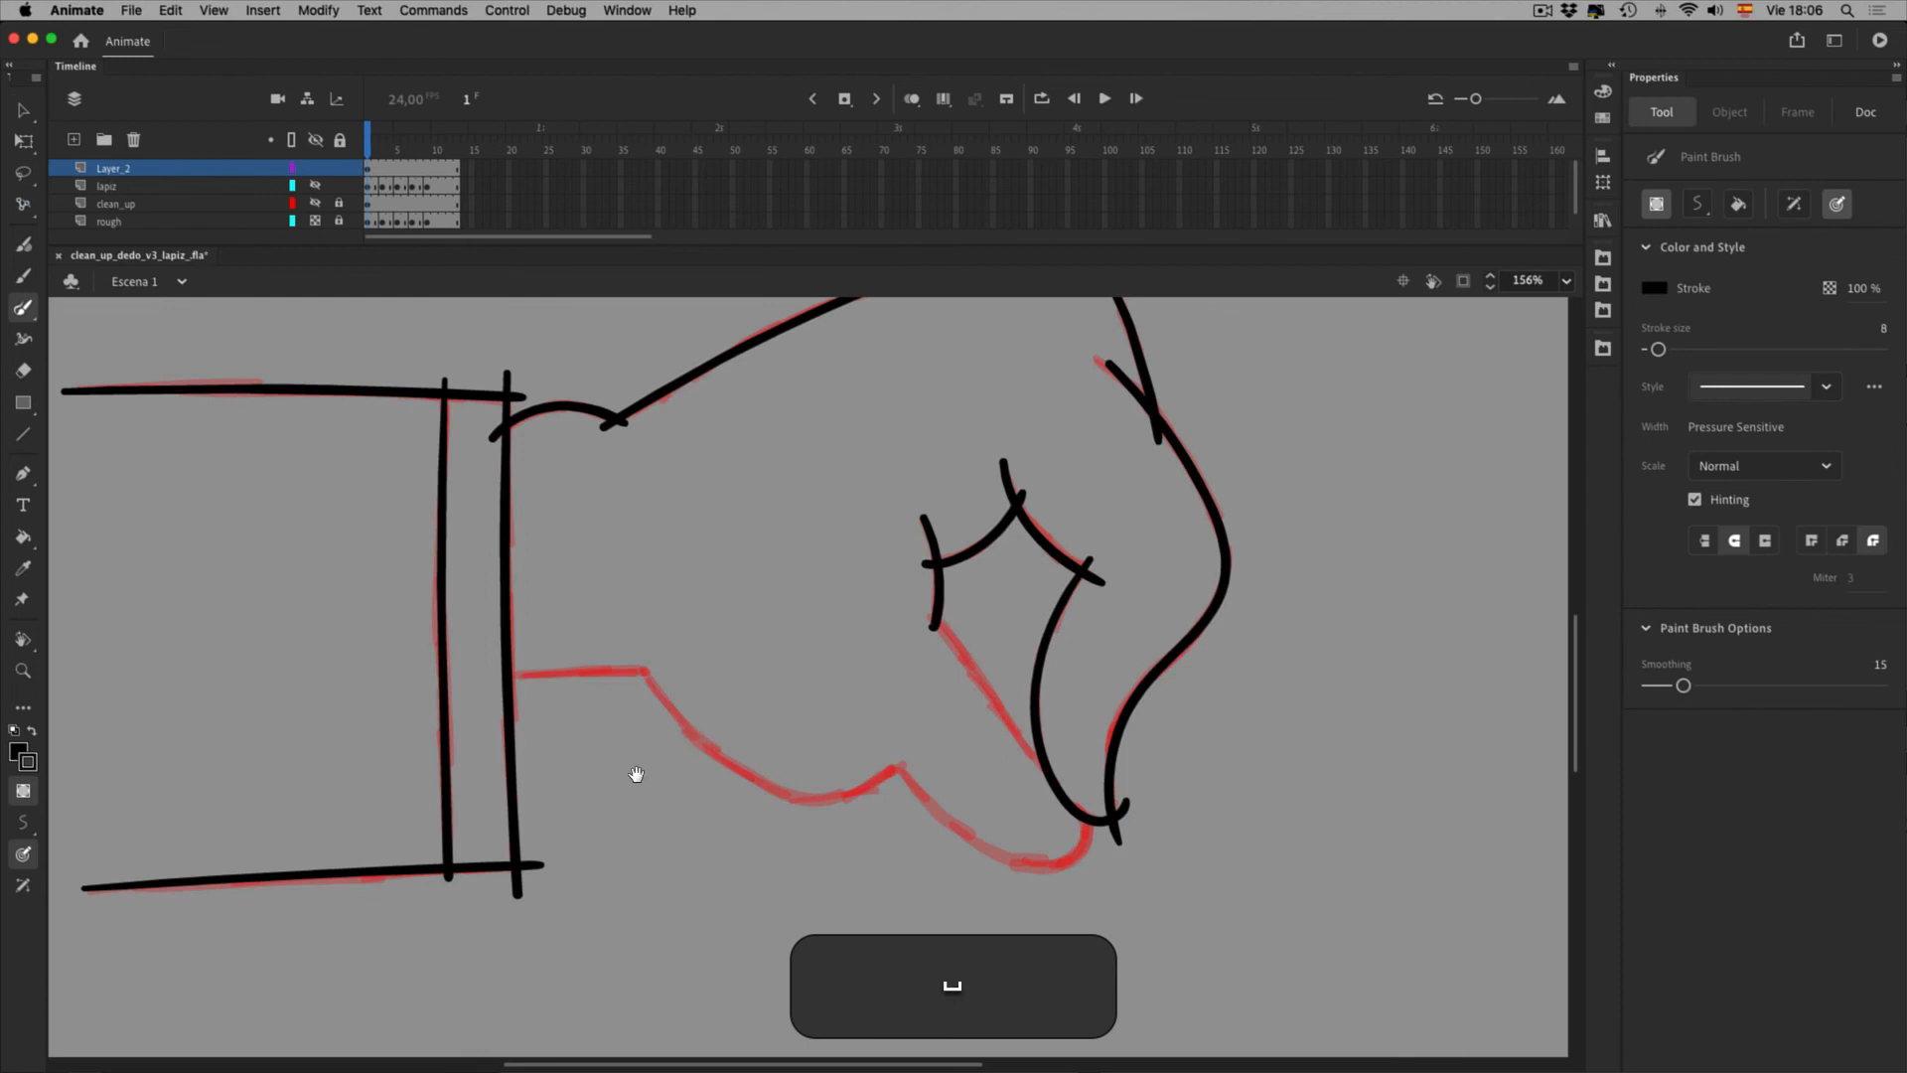
drag(630, 770, 773, 775)
key(F4)
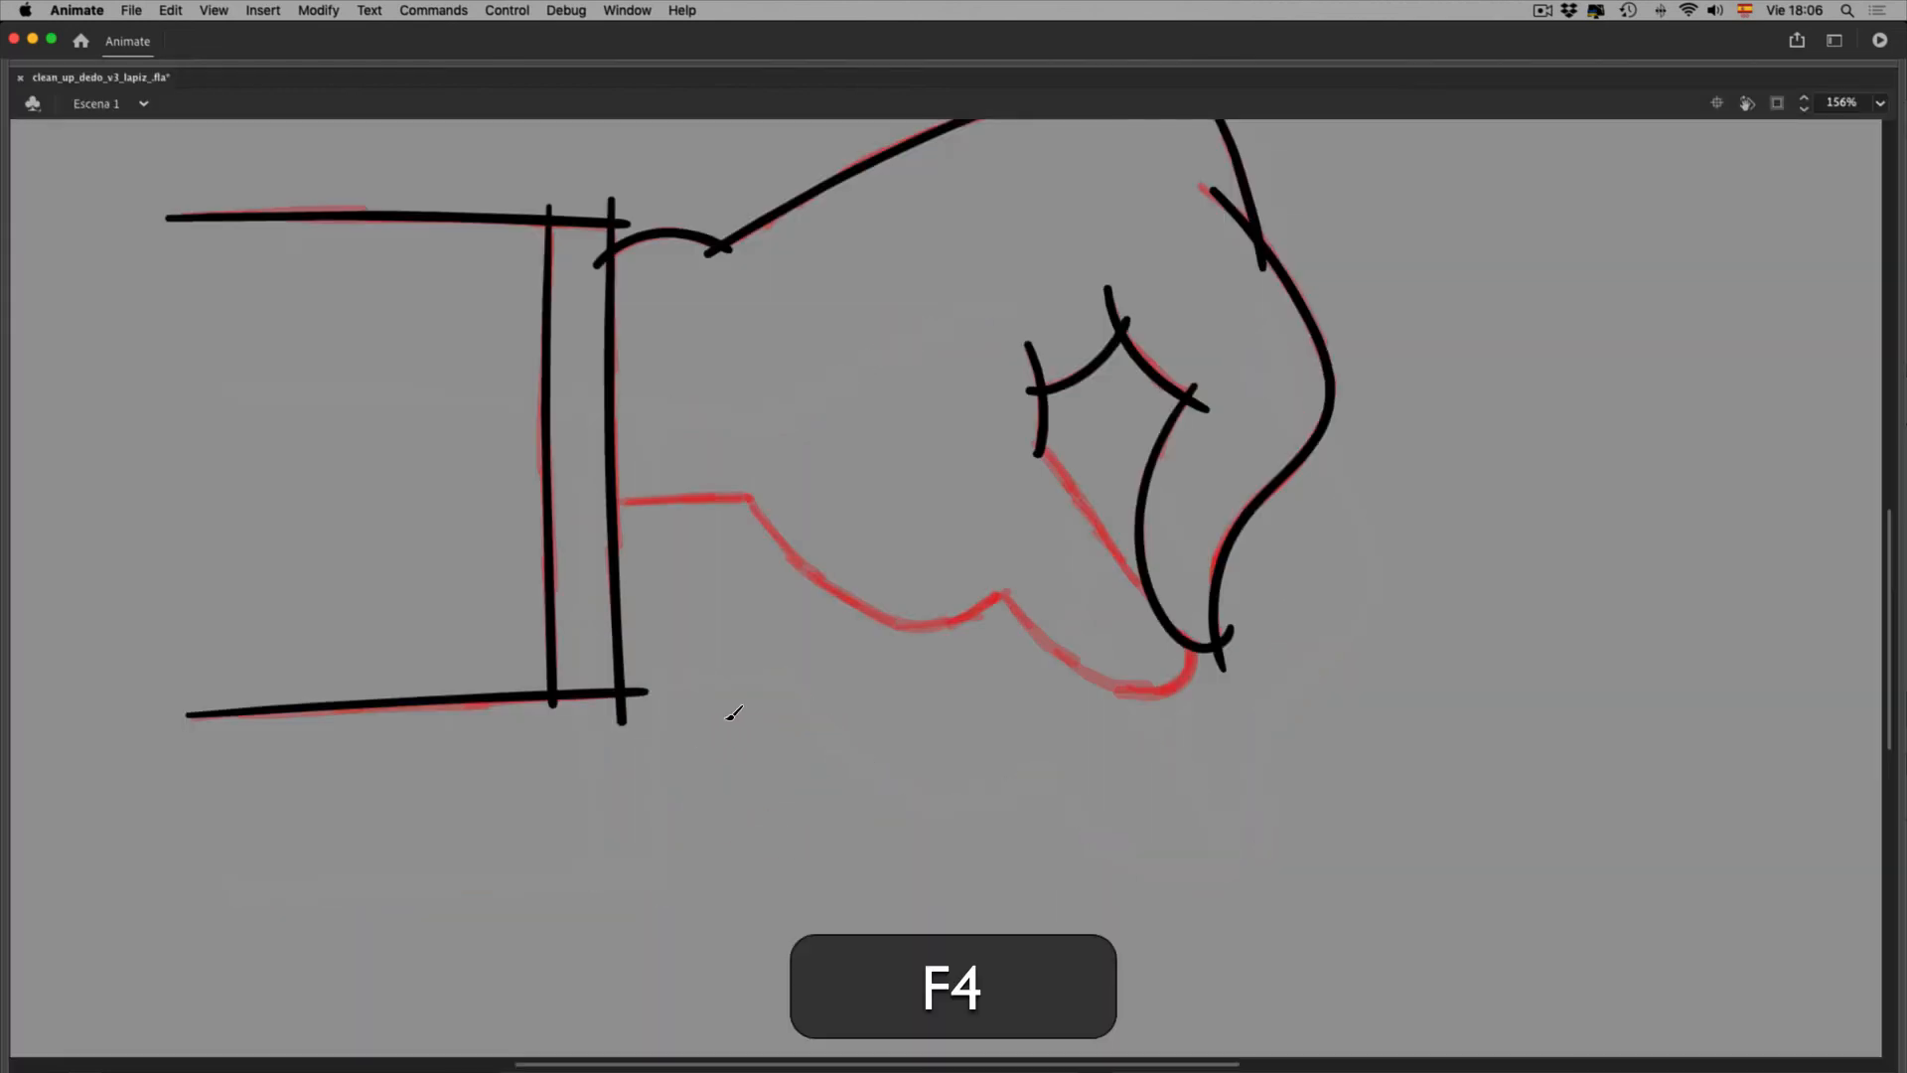
mouse_move(655, 519)
mouse_down()
mouse_move(817, 519)
mouse_move(862, 483)
mouse_up()
key(space)
mouse_move(933, 545)
mouse_down()
mouse_move(430, 553)
mouse_move(573, 656)
mouse_move(643, 662)
mouse_move(670, 611)
mouse_move(765, 689)
mouse_move(848, 724)
mouse_move(894, 715)
mouse_move(892, 671)
mouse_move(780, 572)
mouse_move(683, 439)
mouse_up()
Smoothen the curve under the fingertip, undo it, deselect, and recentre the whole fist with panels showing
key(v)
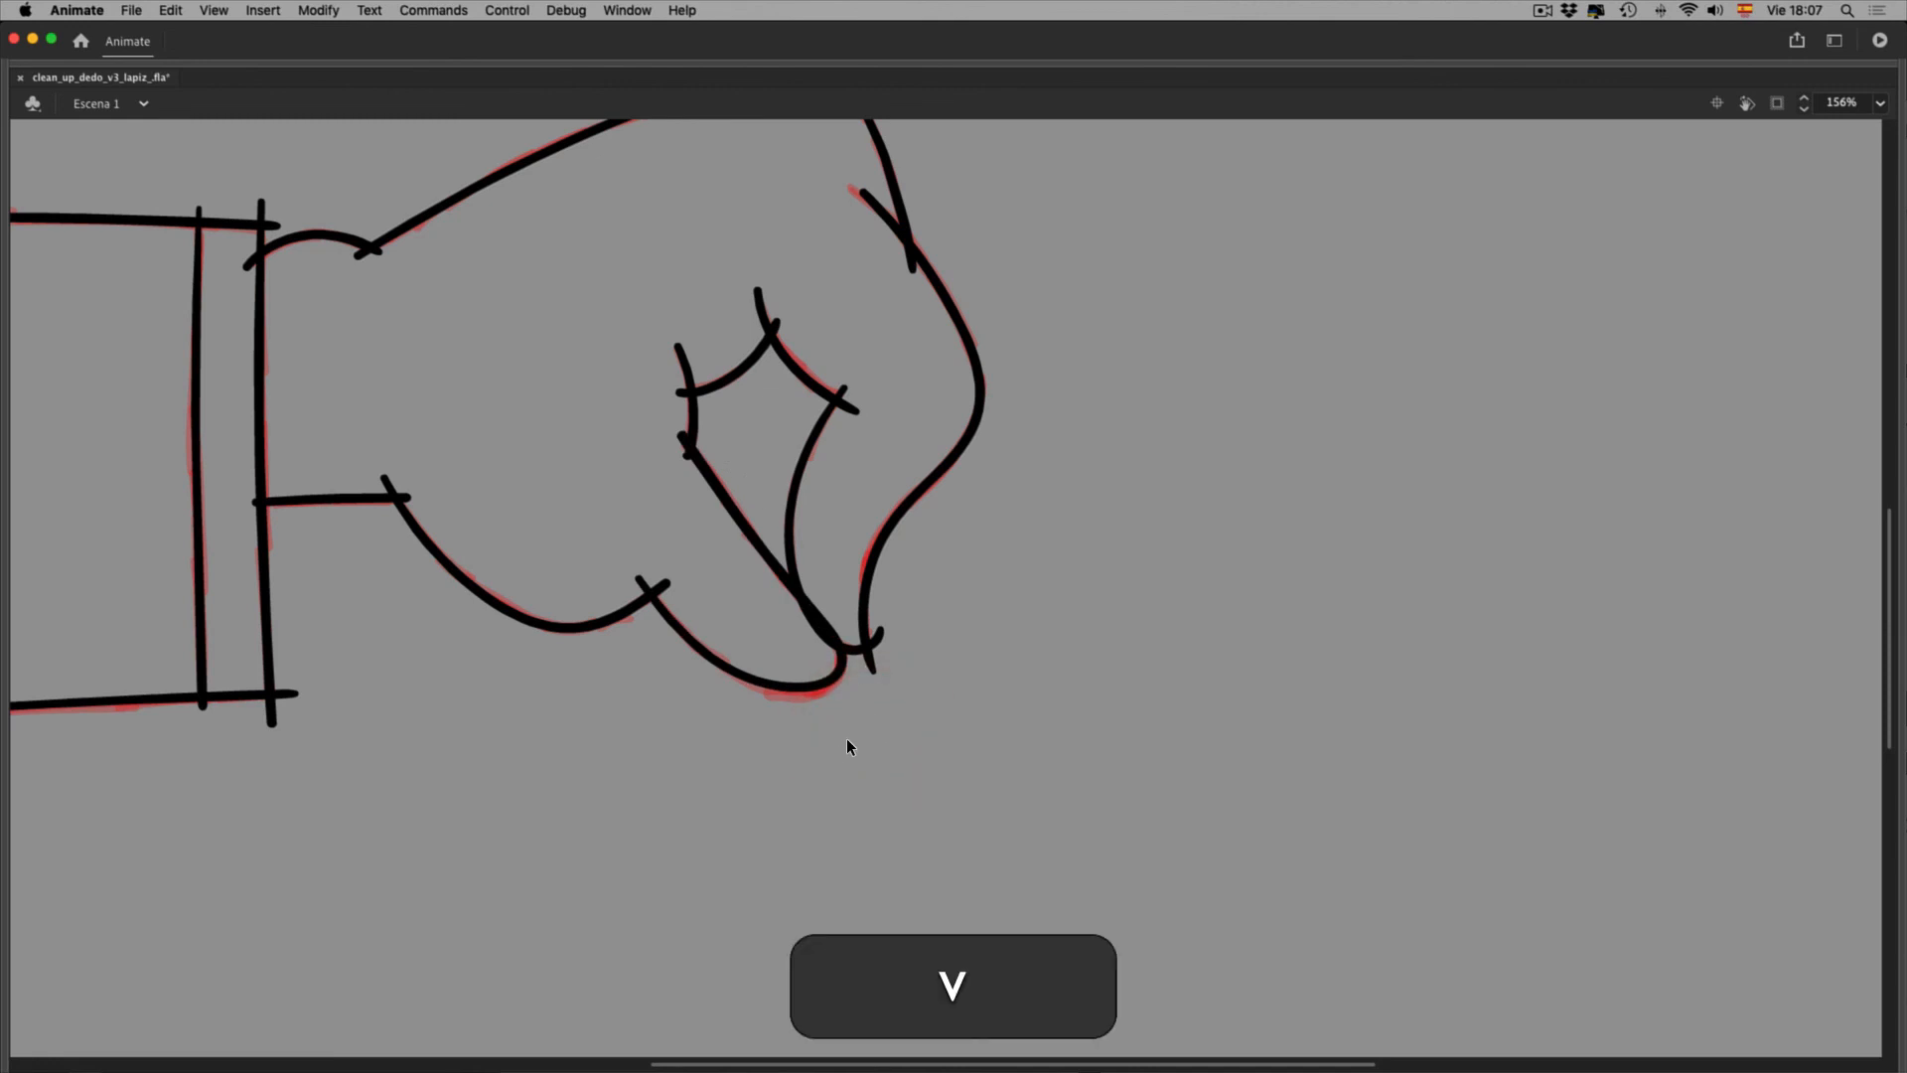
click(844, 735)
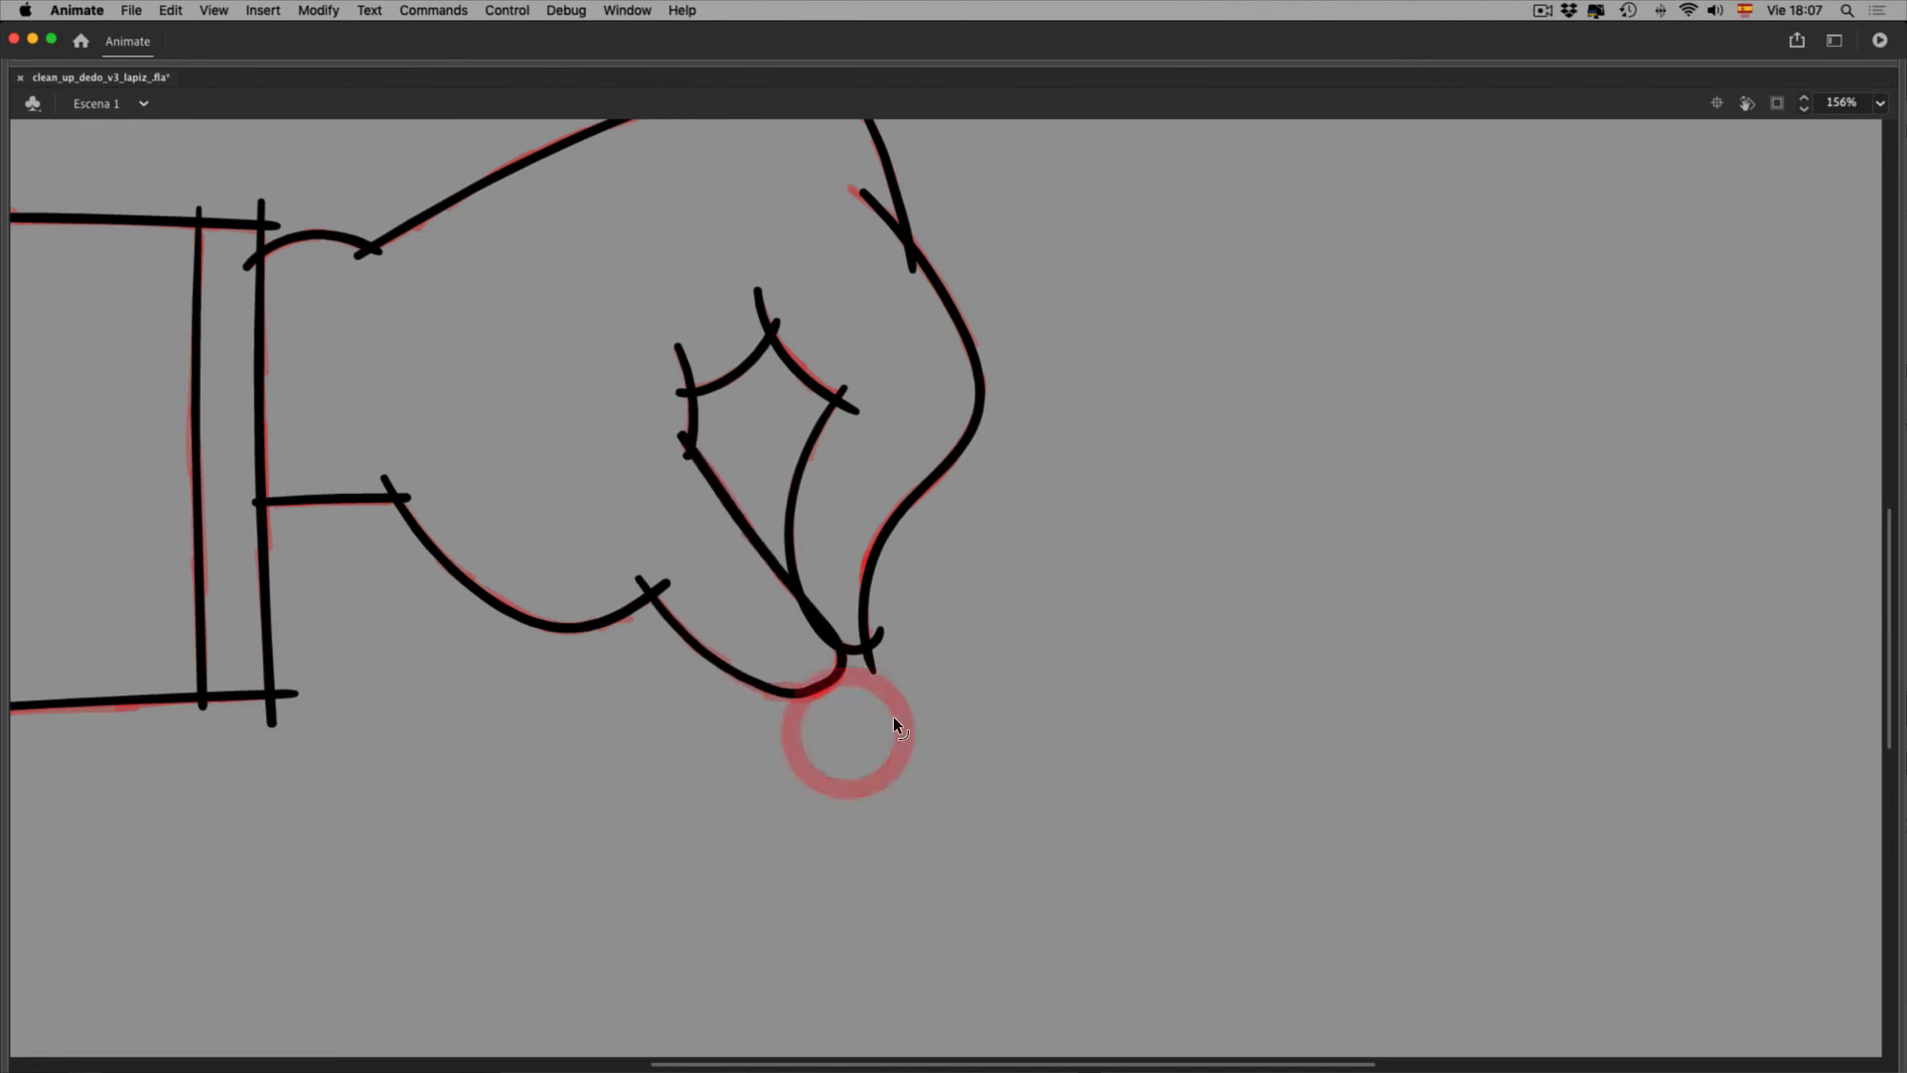
click(887, 729)
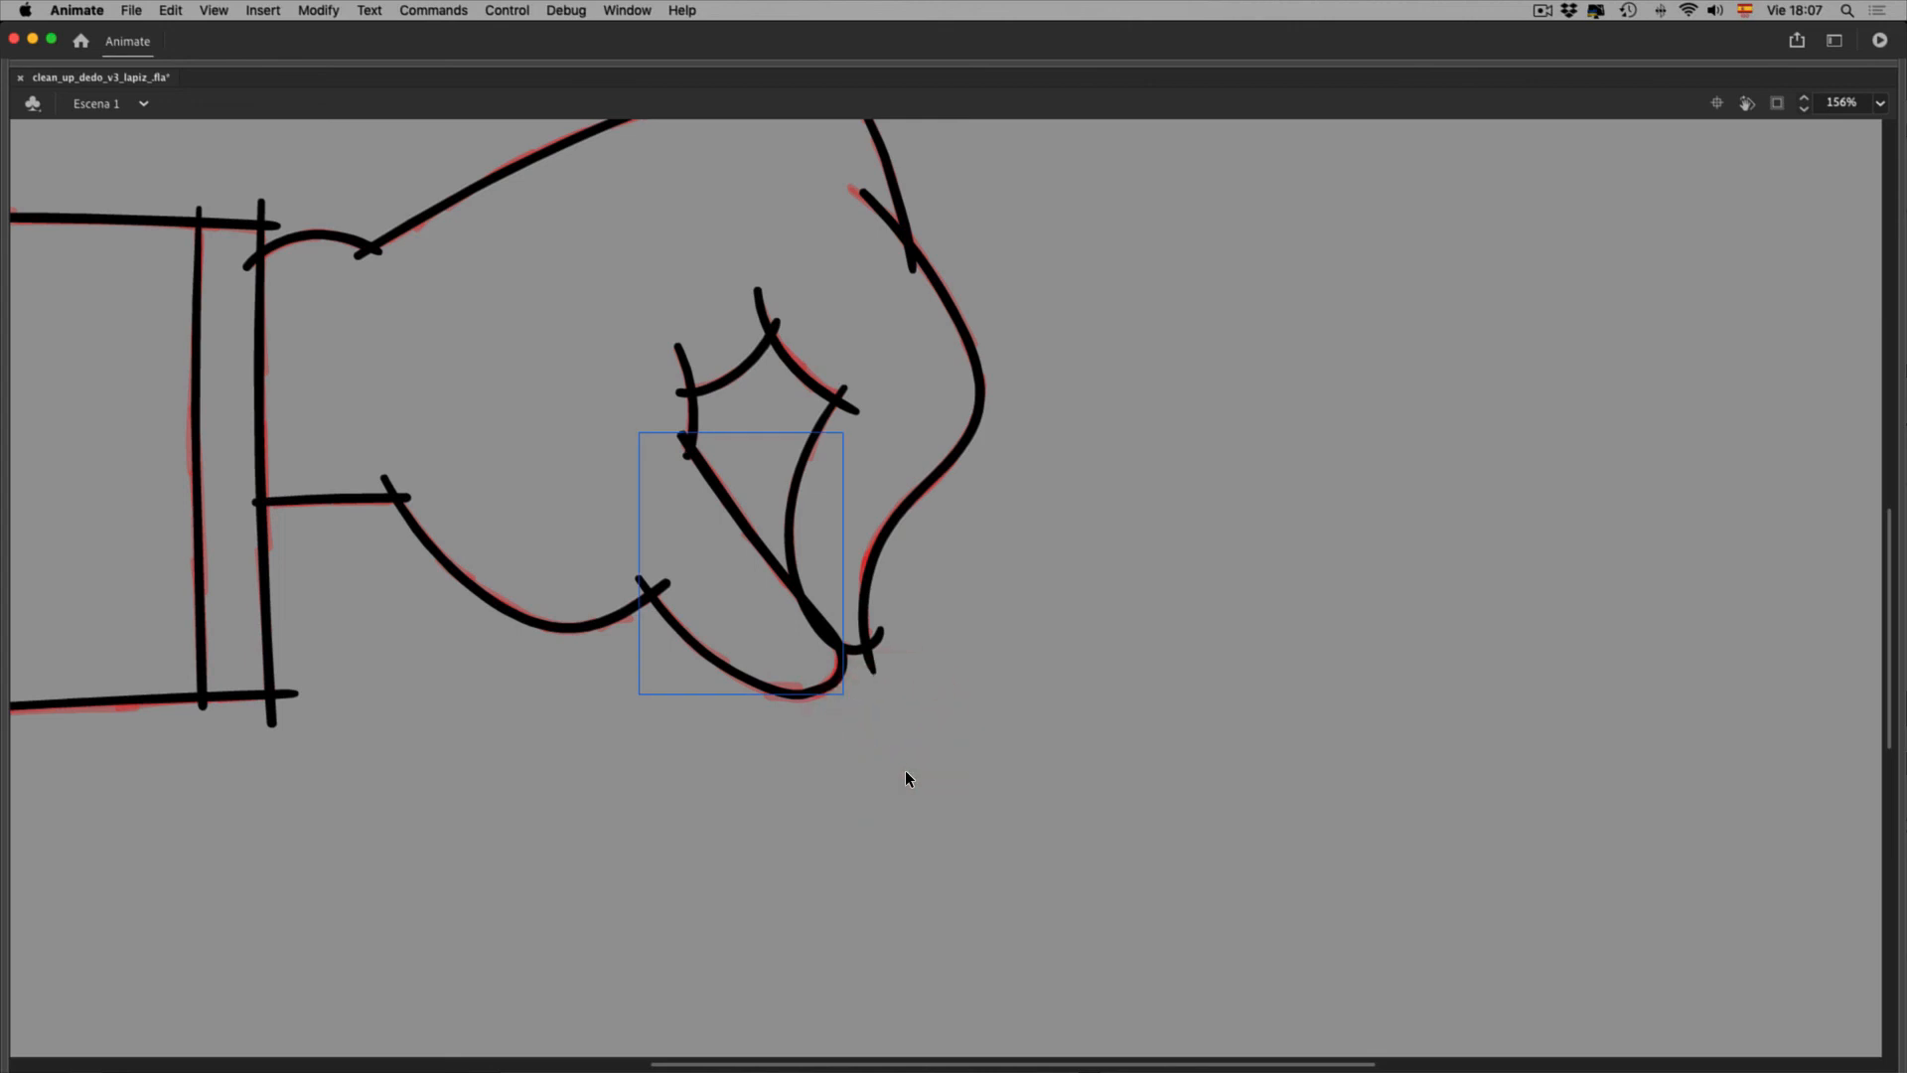
key(F4)
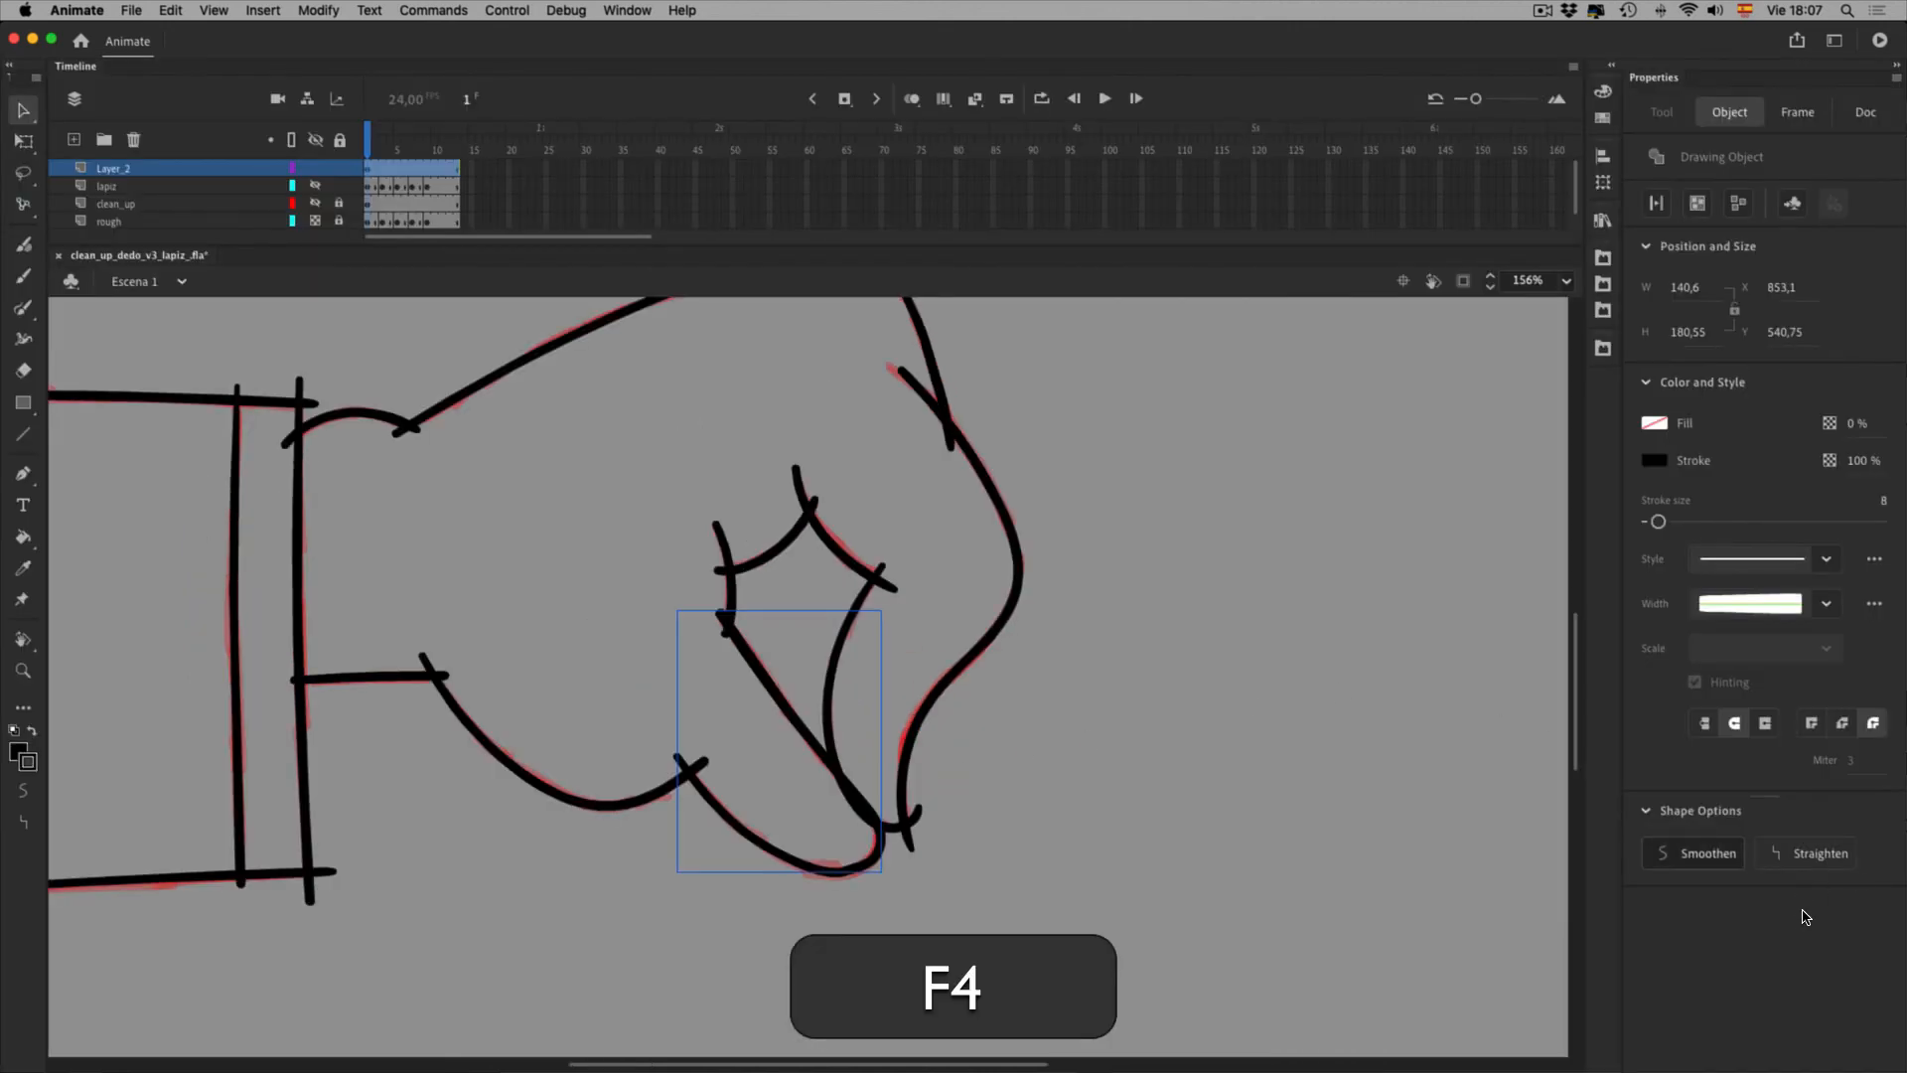
click(1809, 921)
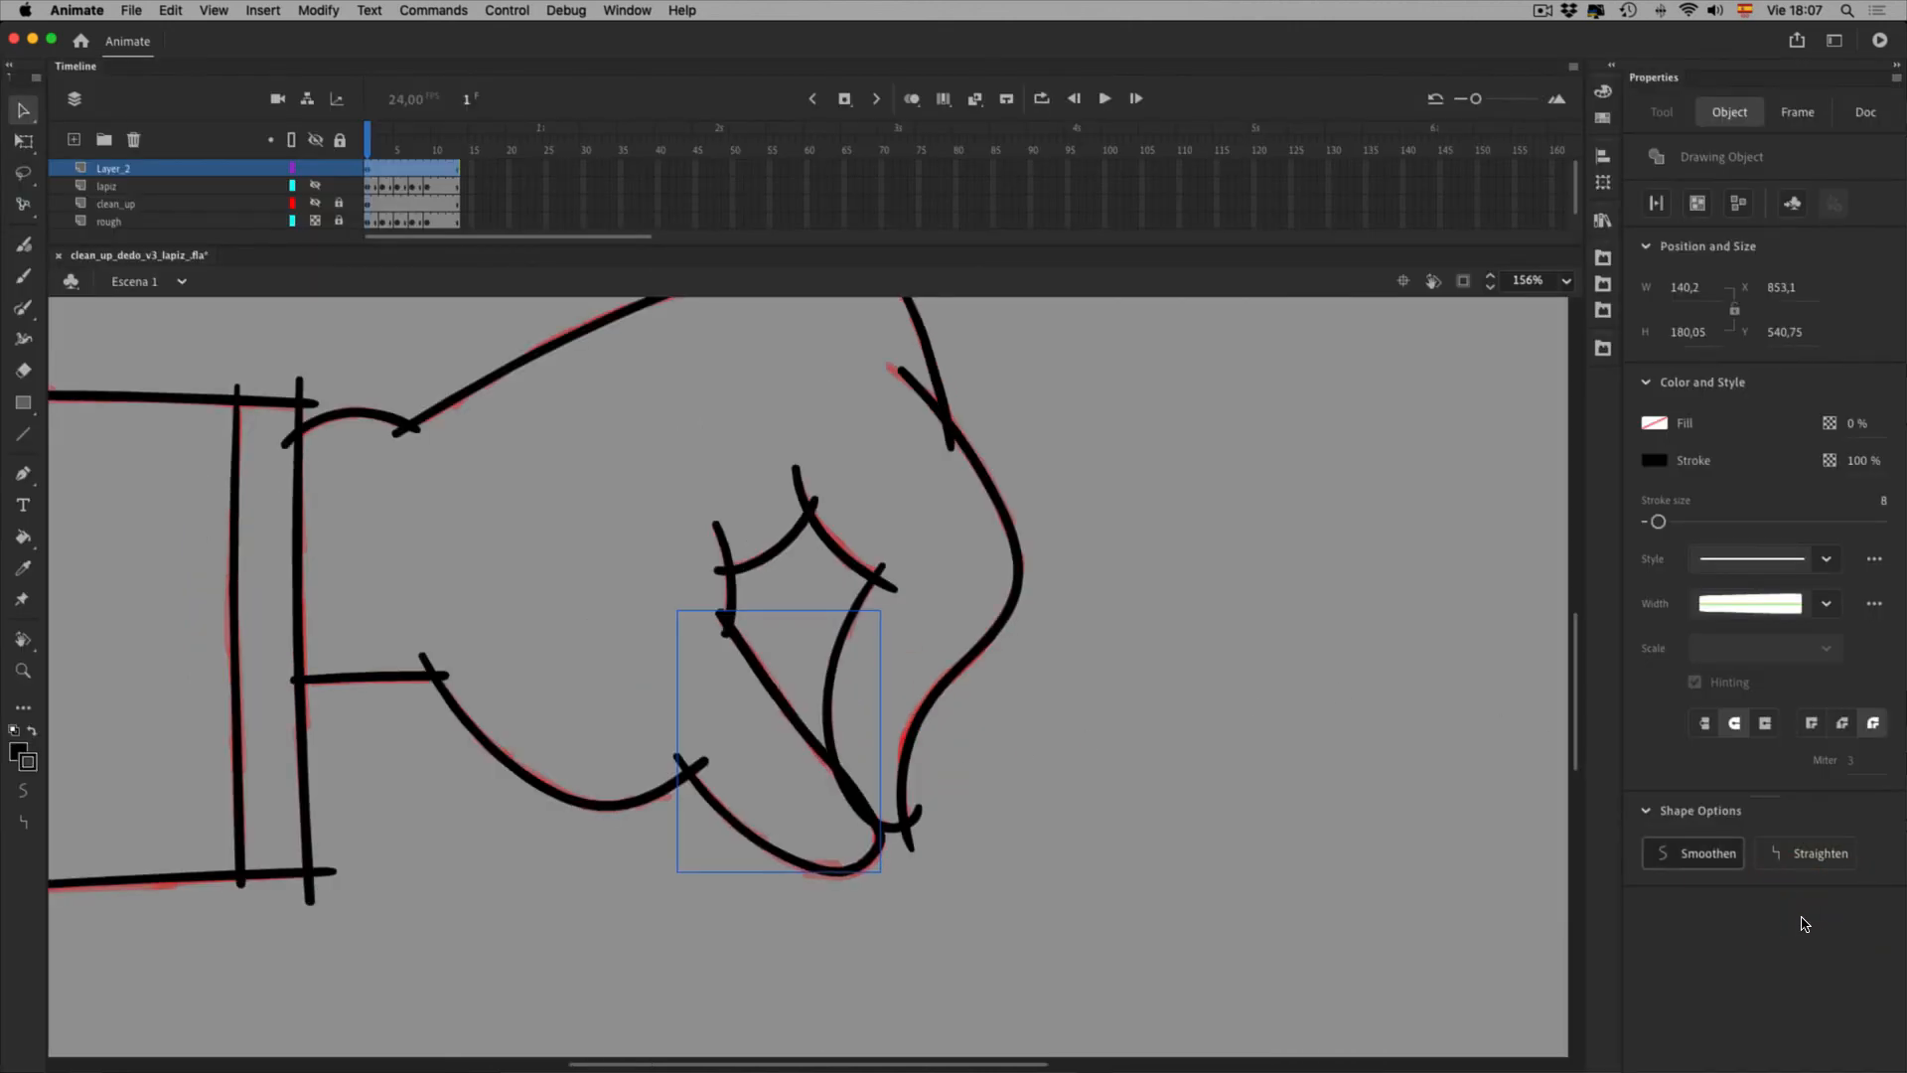
key(cmd+z)
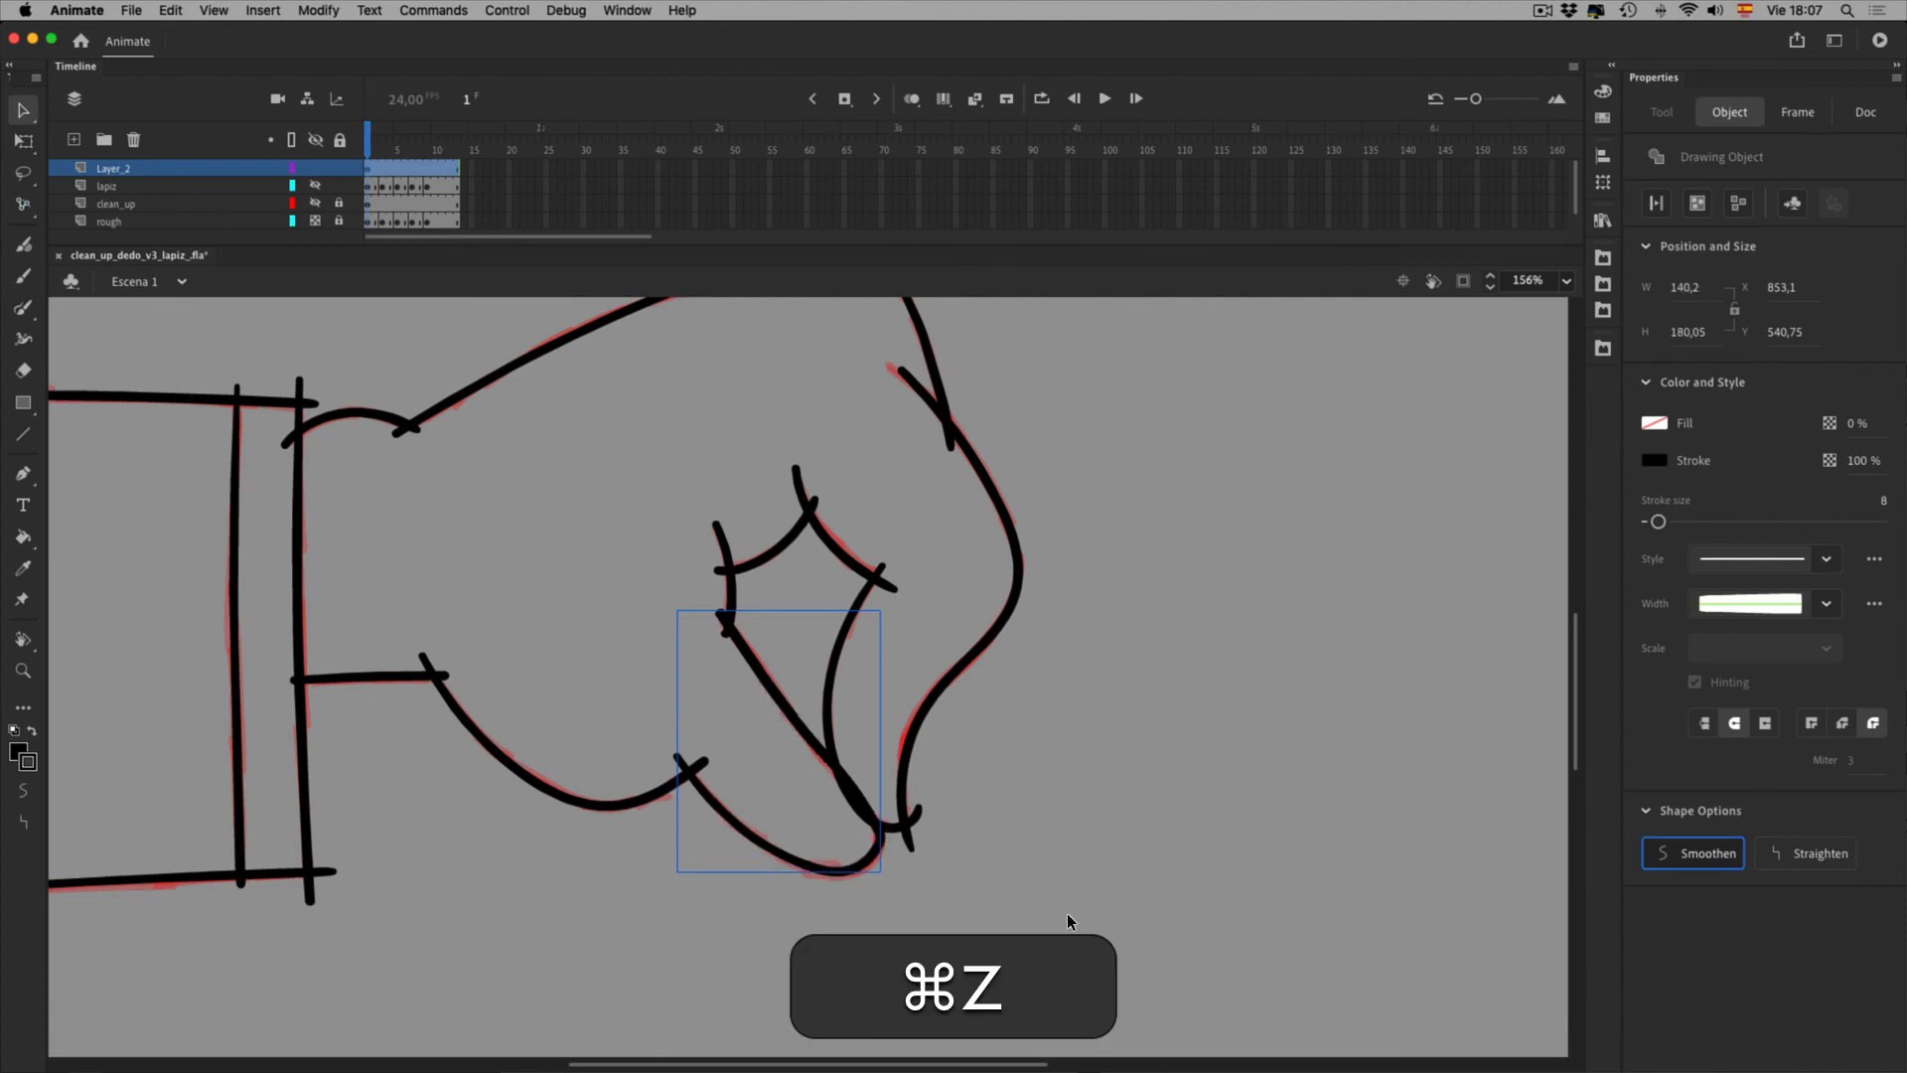
click(1079, 928)
key(space)
drag(997, 665, 1249, 686)
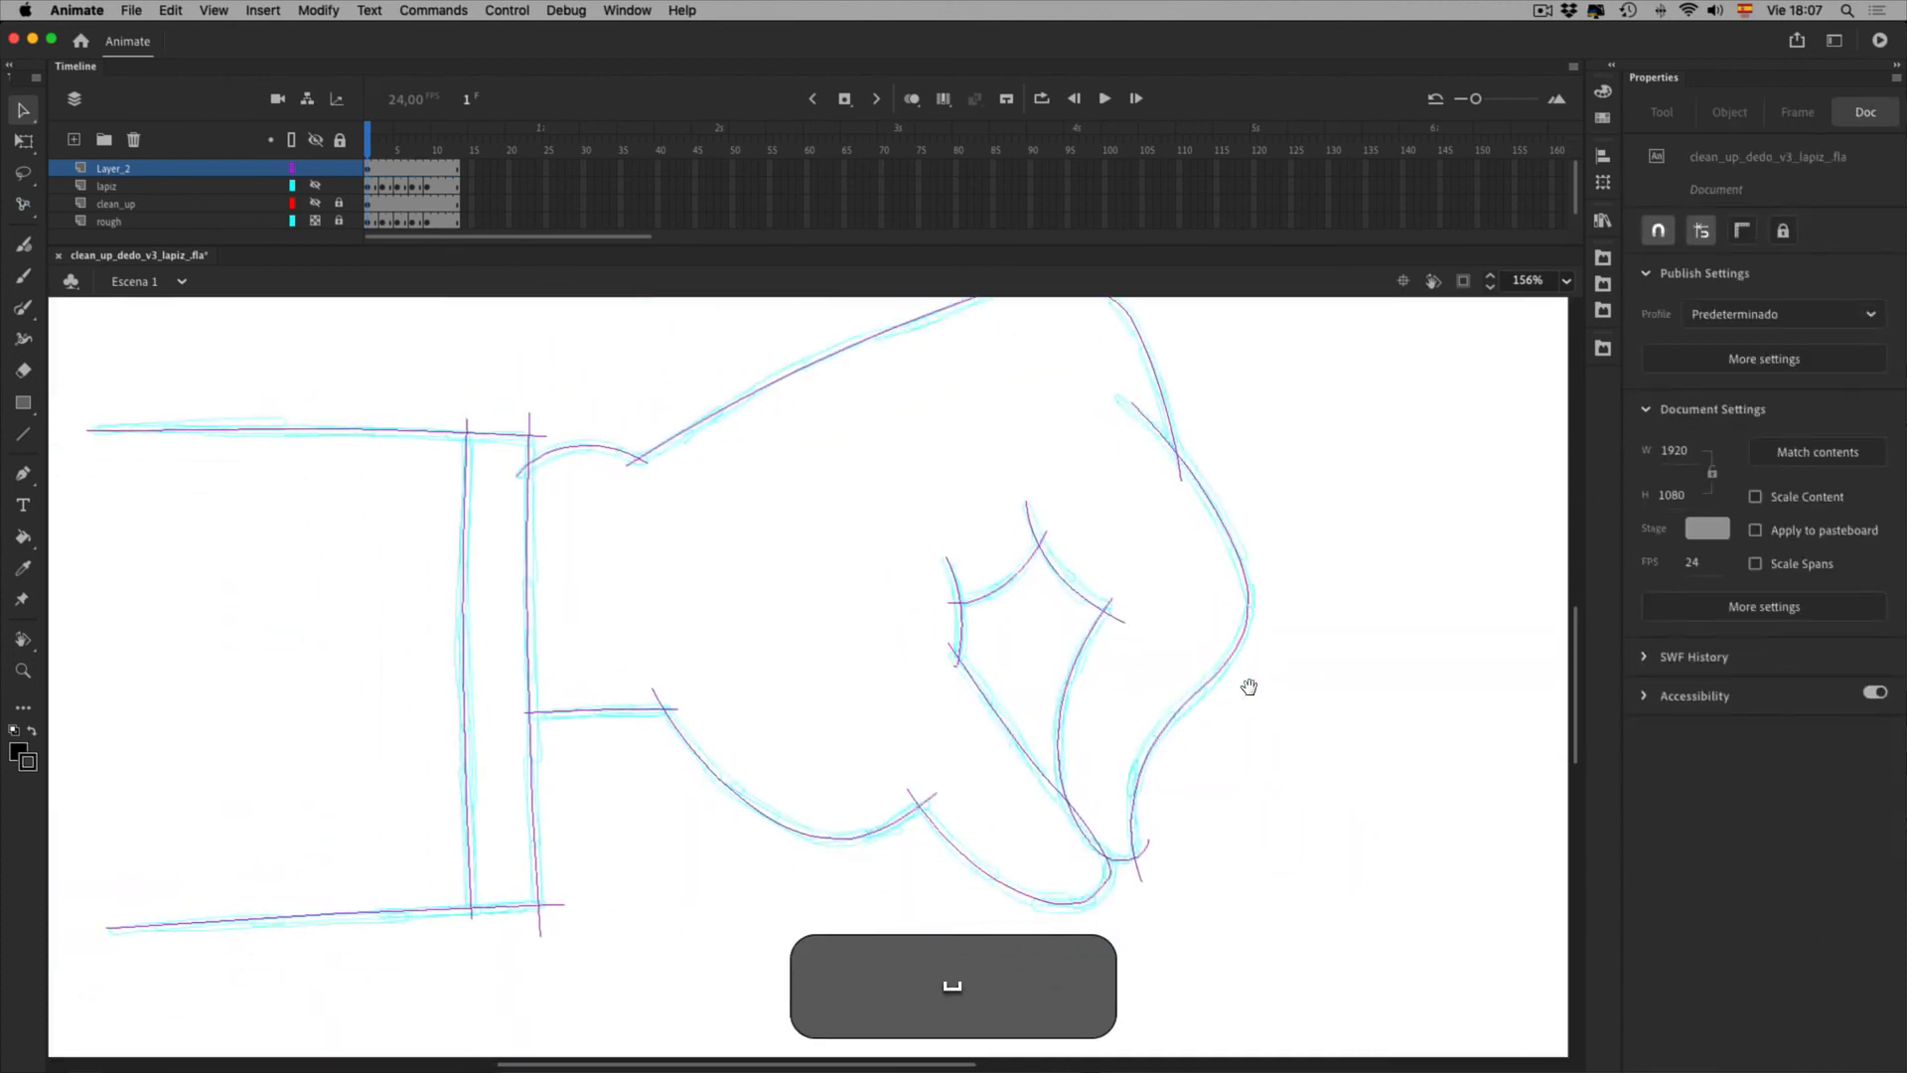
key(space)
drag(1333, 682, 1291, 728)
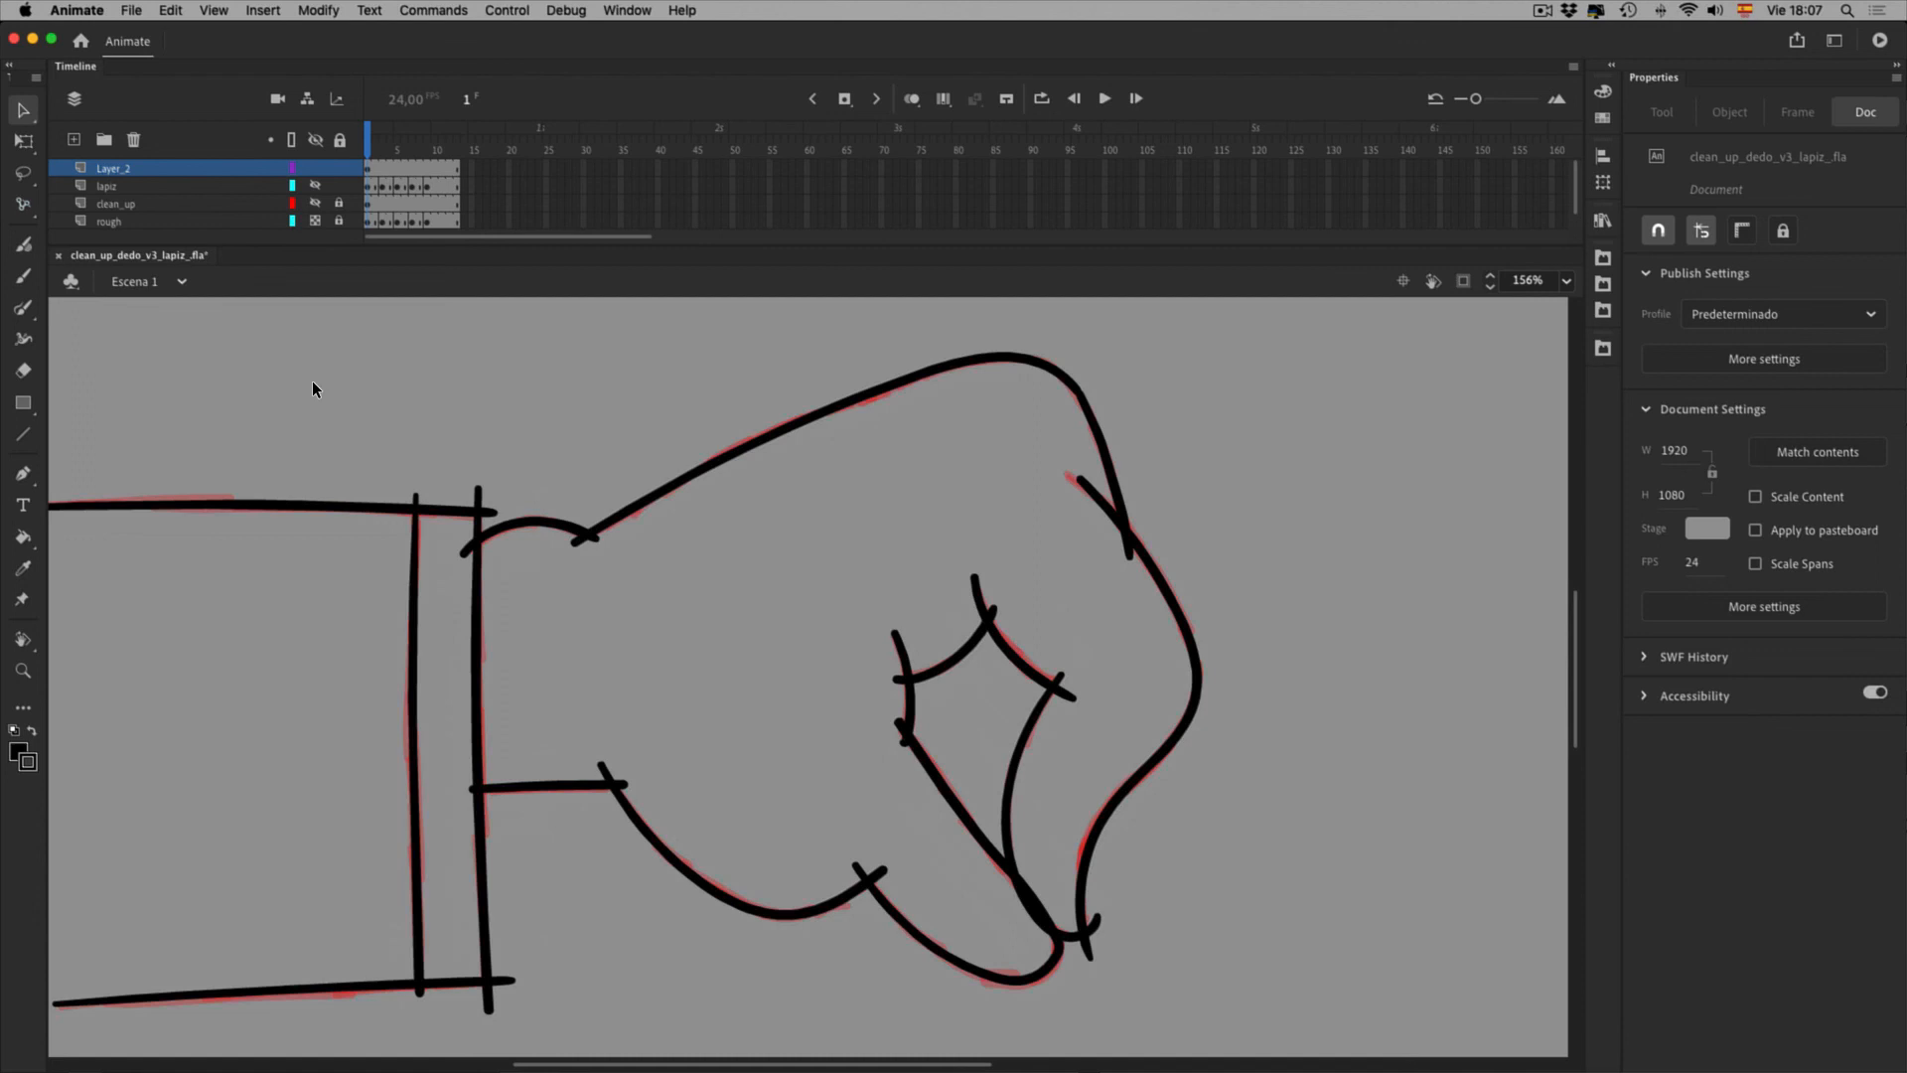
Select all the traced strokes with ⌘A and break them apart into plain shapes with ⌘B
mouse_move(336, 348)
mouse_down()
mouse_move(1015, 933)
mouse_move(1337, 991)
mouse_up()
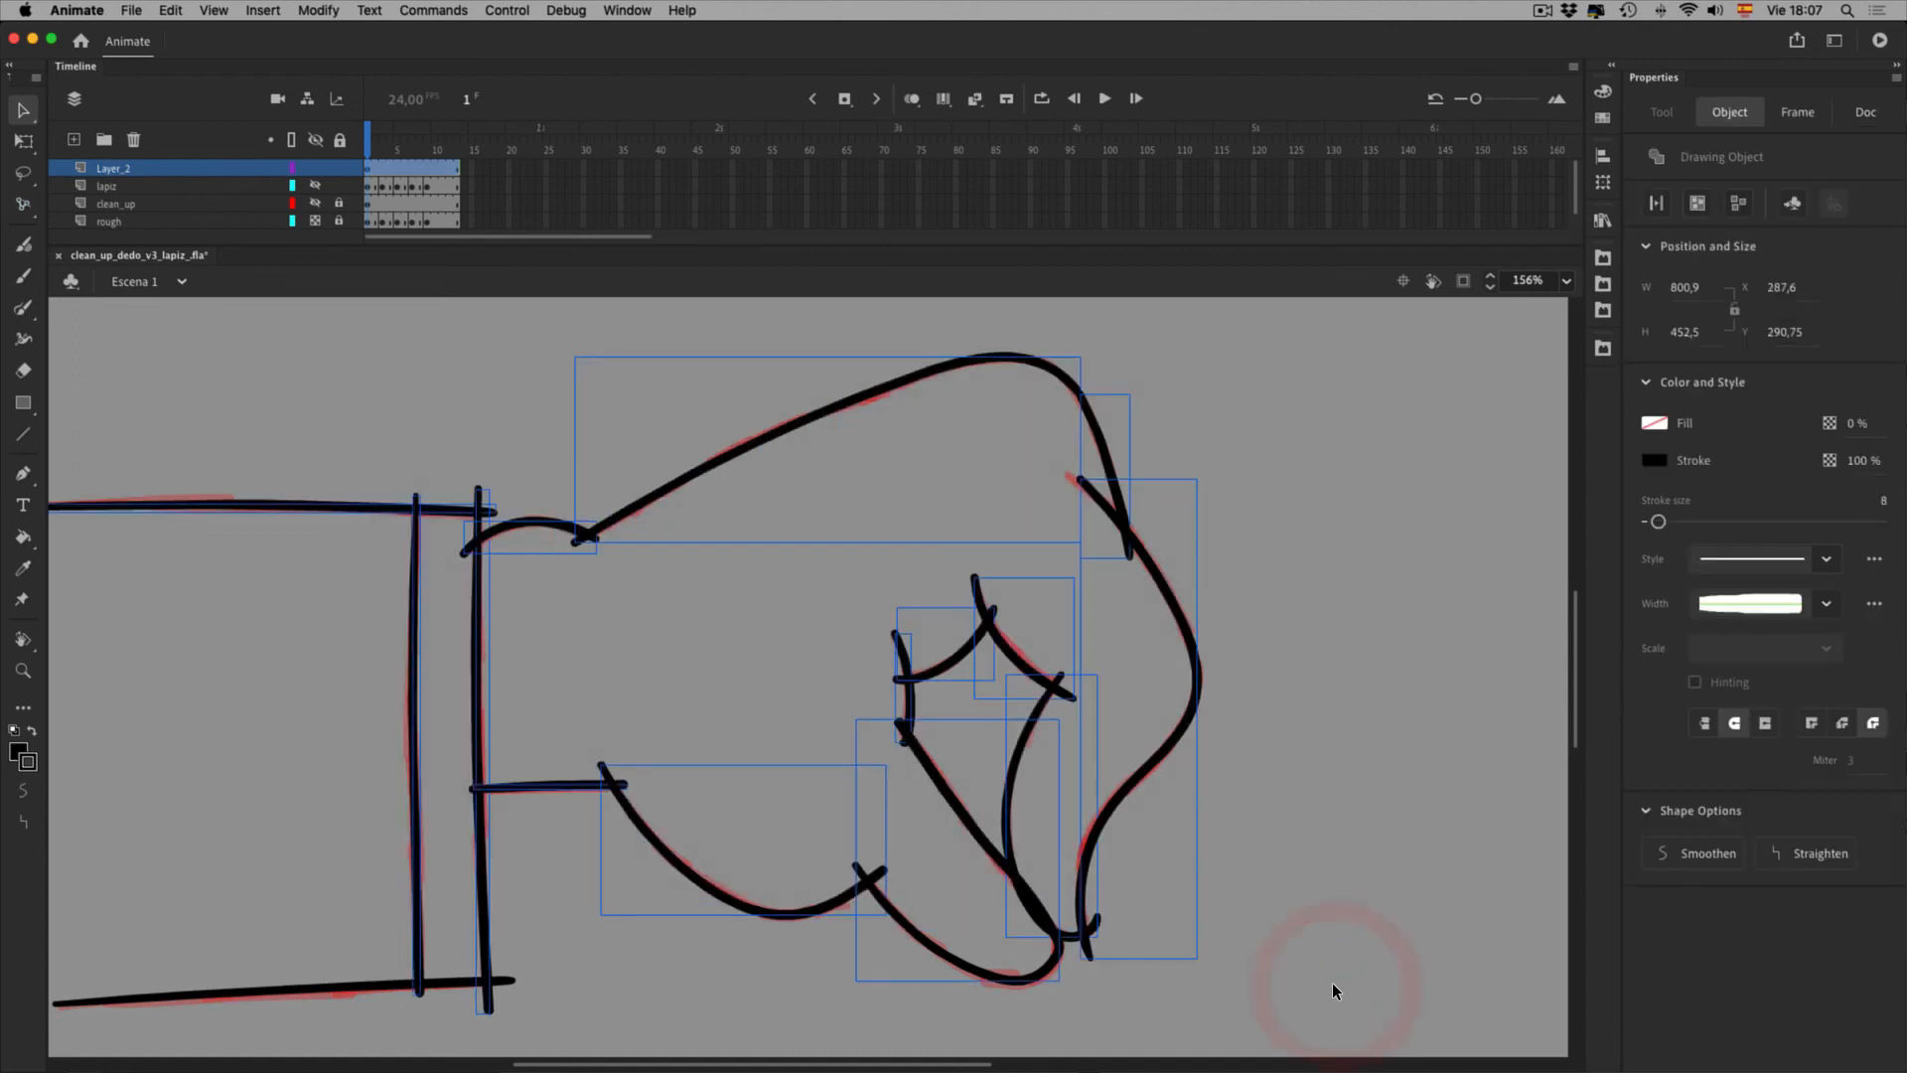
mouse_move(195, 414)
mouse_down()
mouse_move(1033, 1004)
mouse_move(1291, 1057)
mouse_up()
key(super+a)
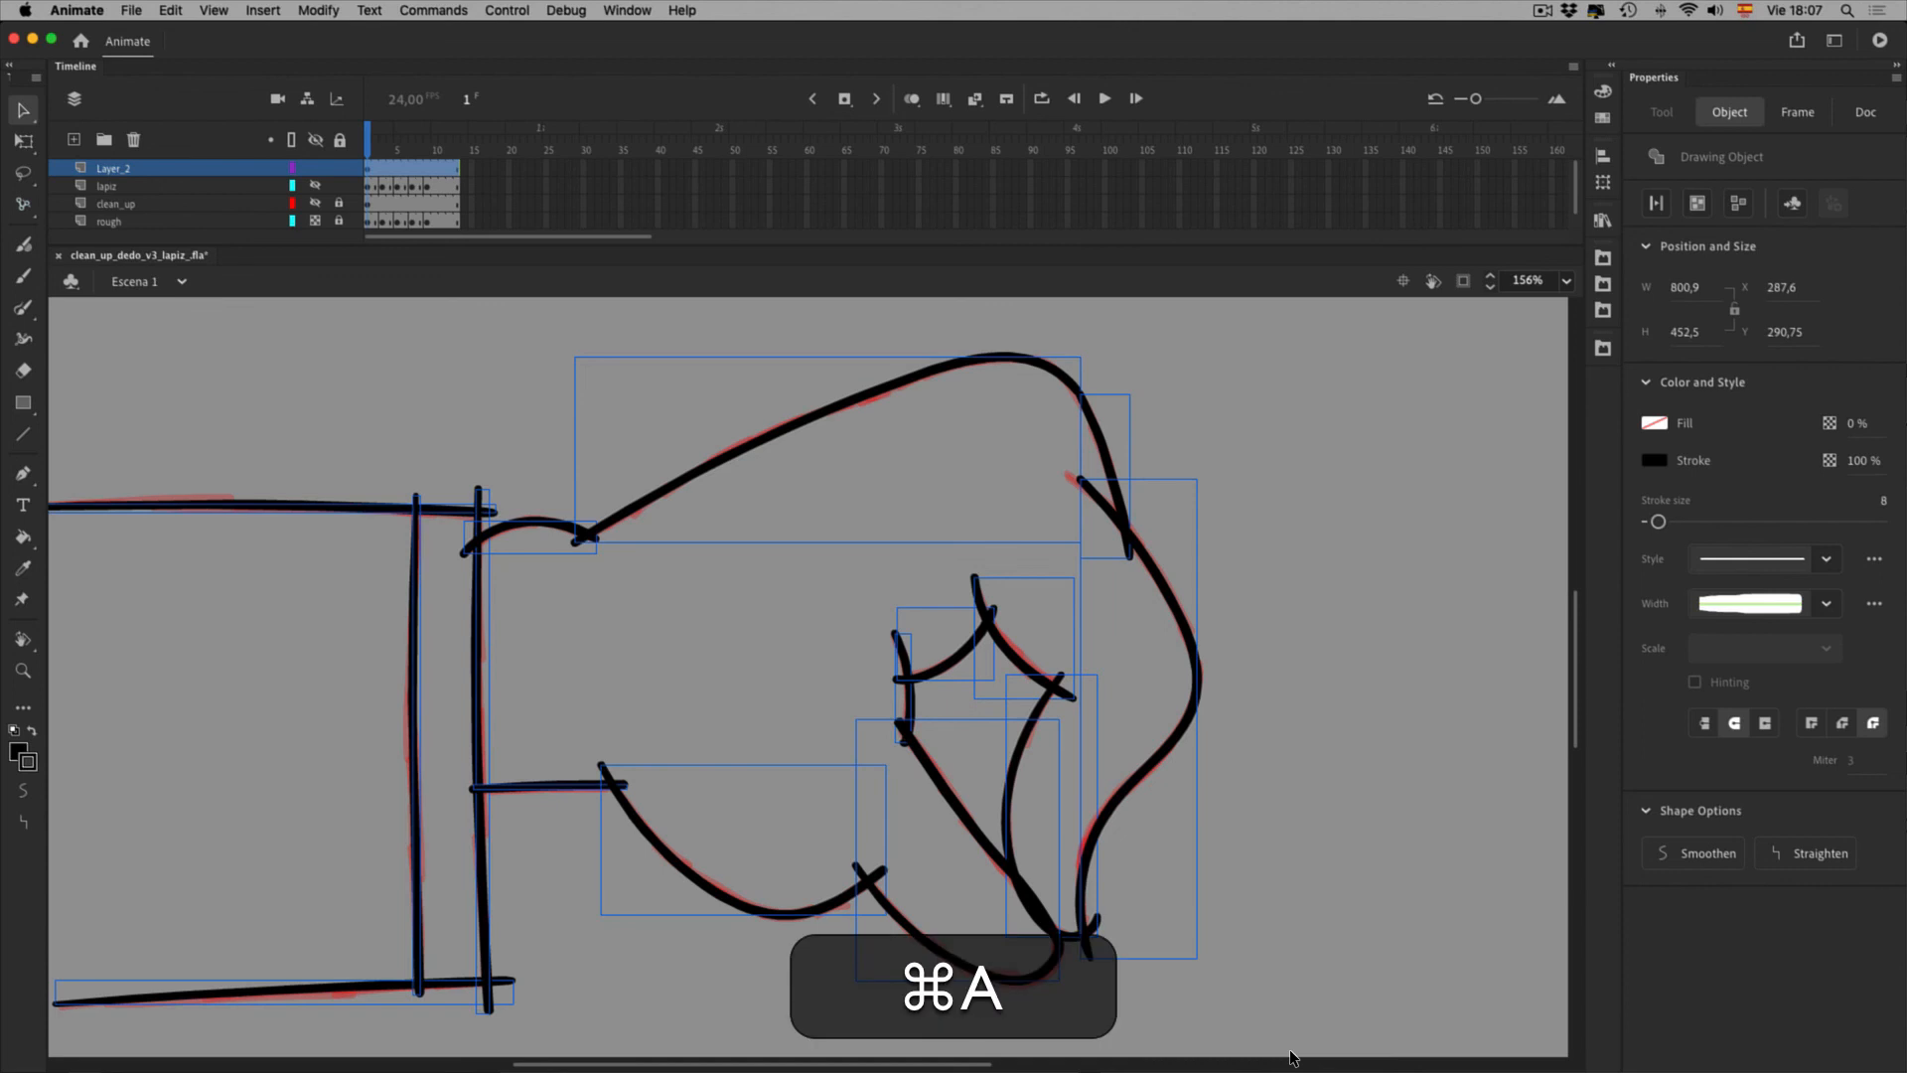
key(super+b)
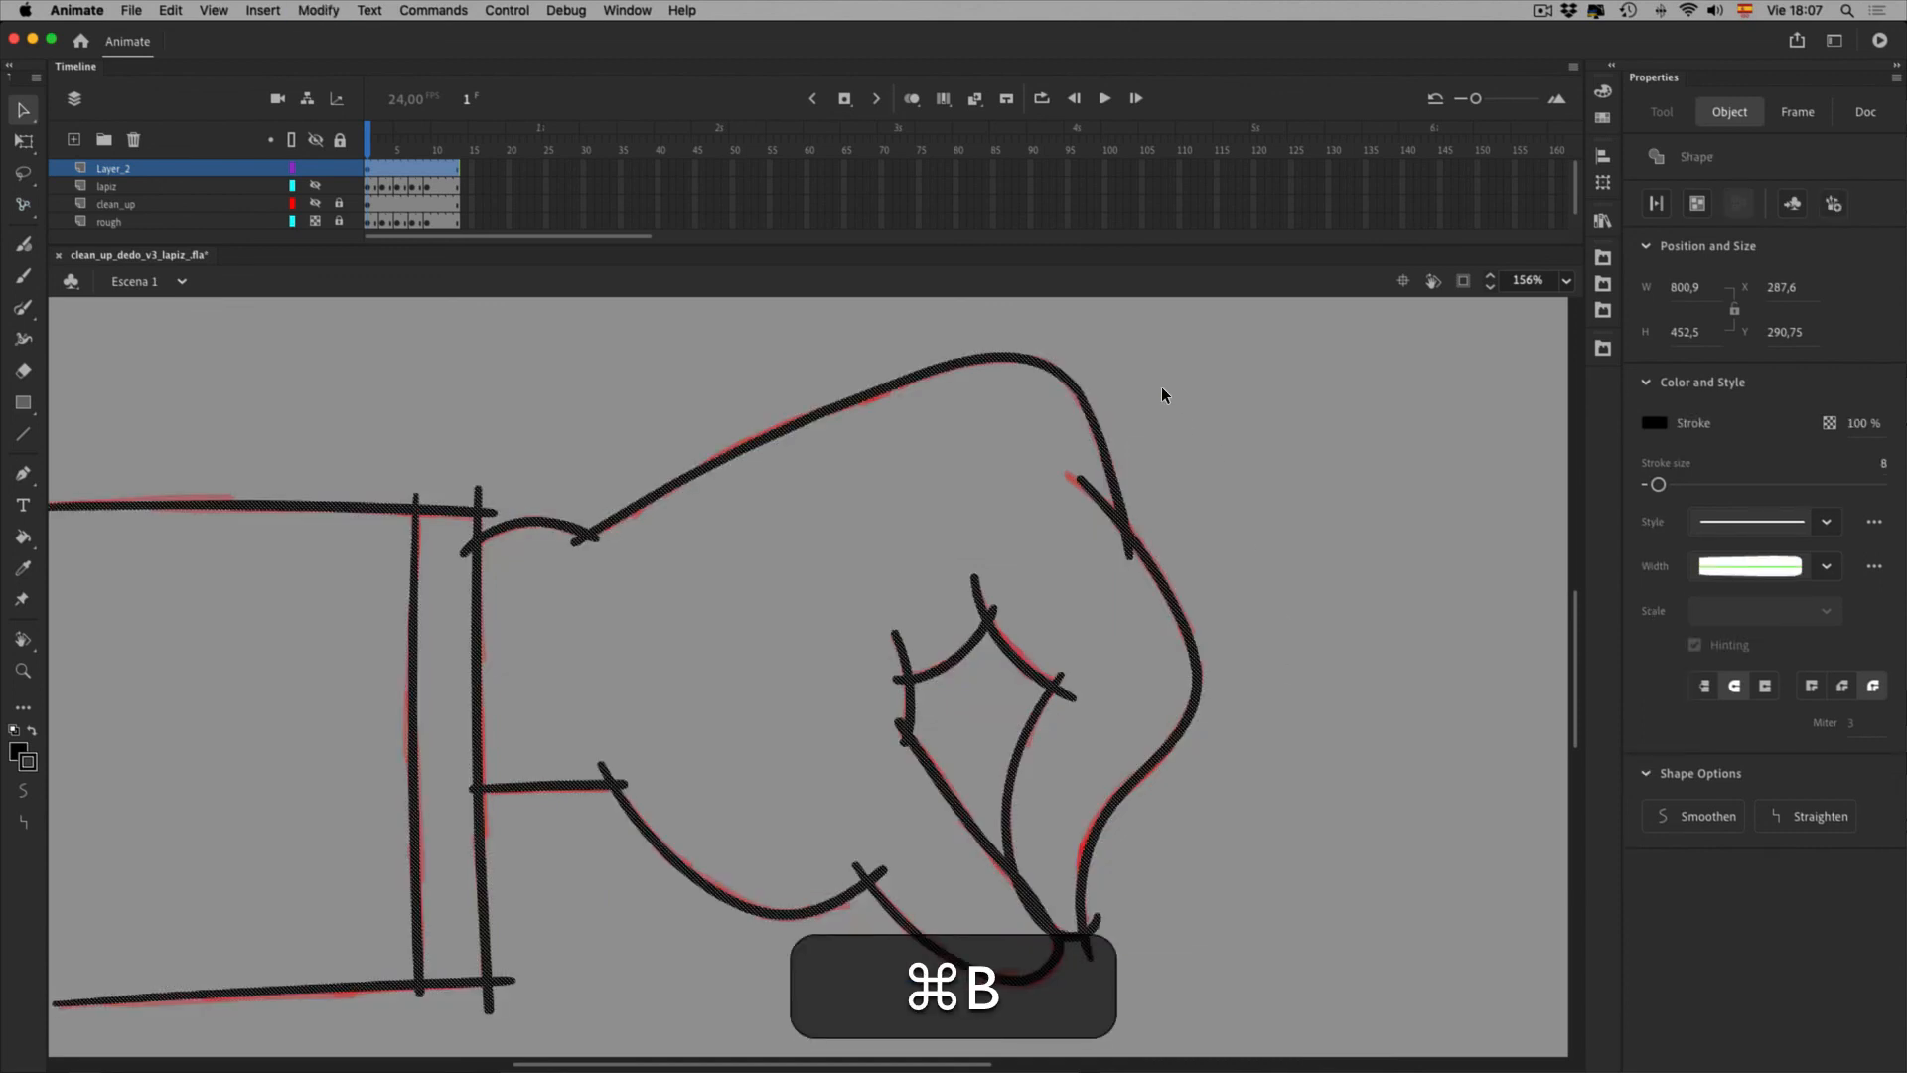
click(1291, 534)
Delete the overshoot and short tail at the knuckle's top right and the stub atop the finger crease
click(1103, 502)
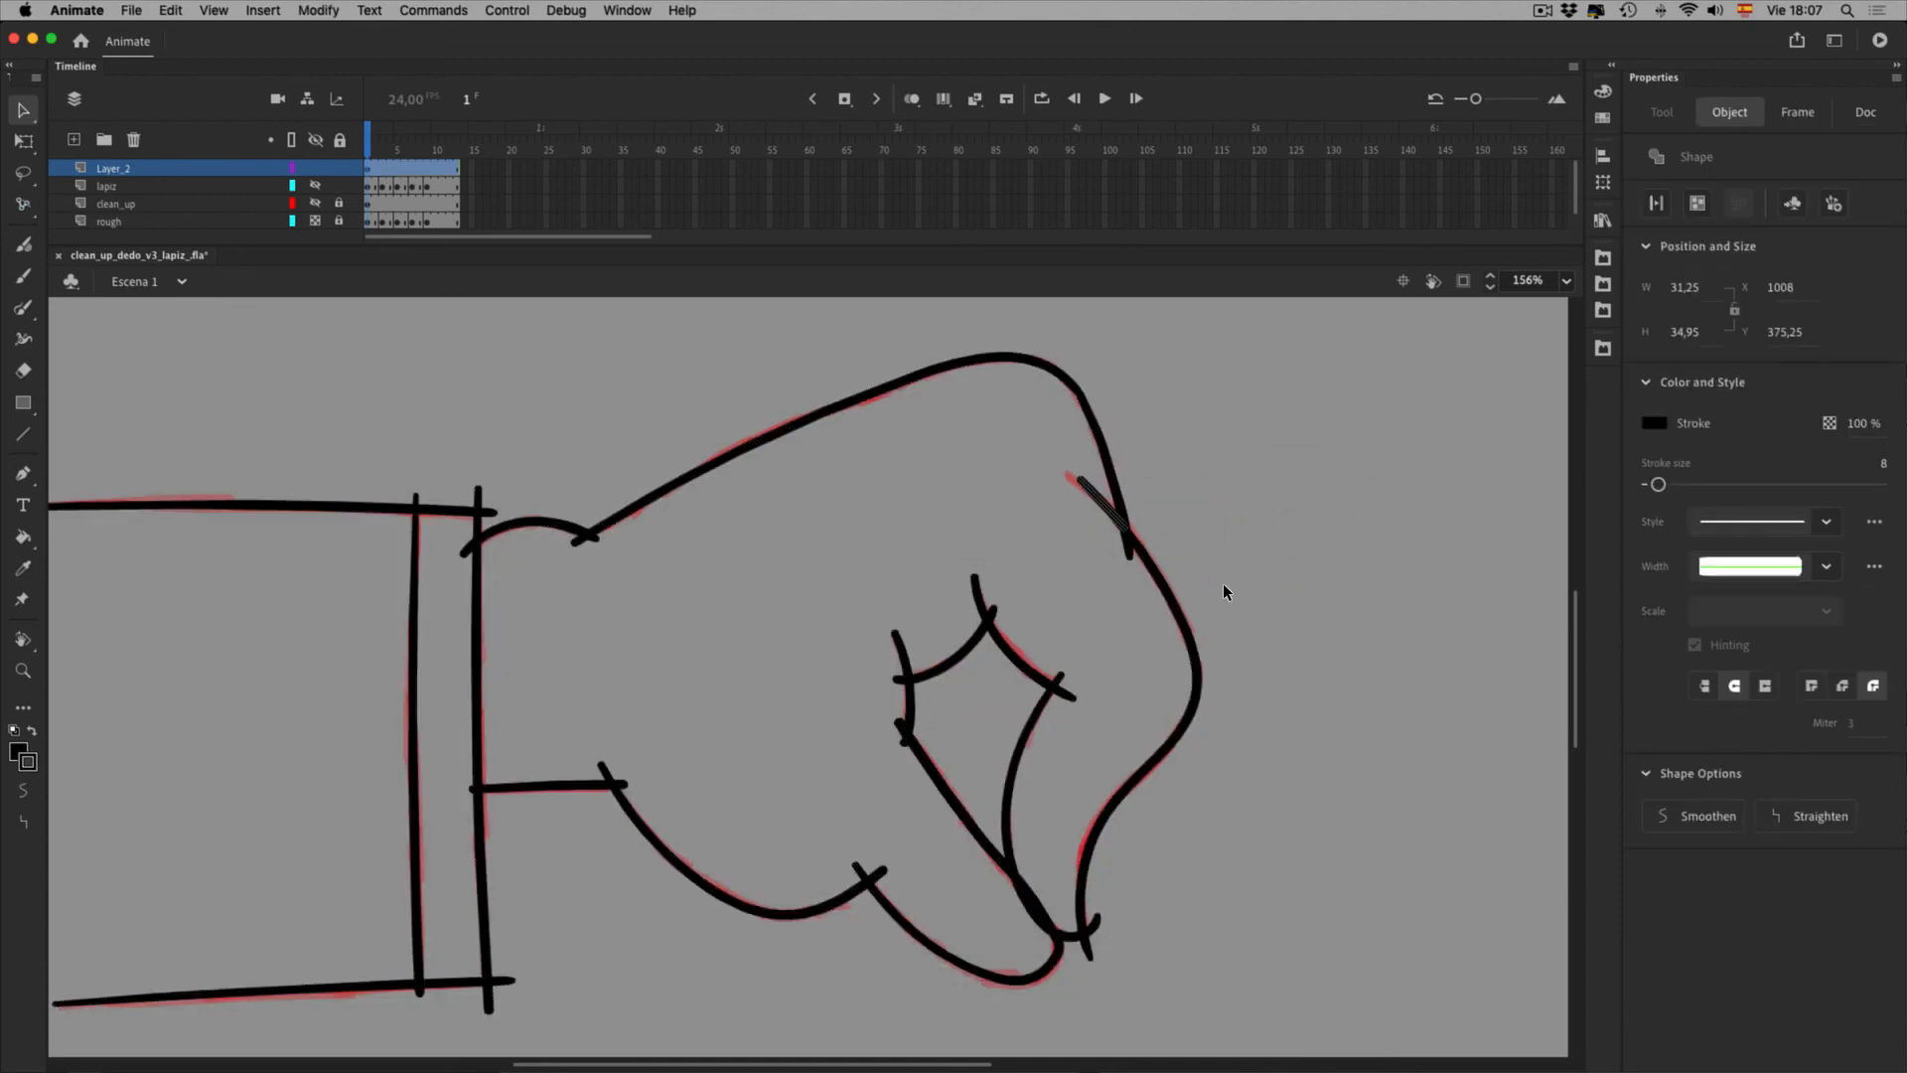
key(Delete)
click(1129, 550)
key(Delete)
click(1046, 640)
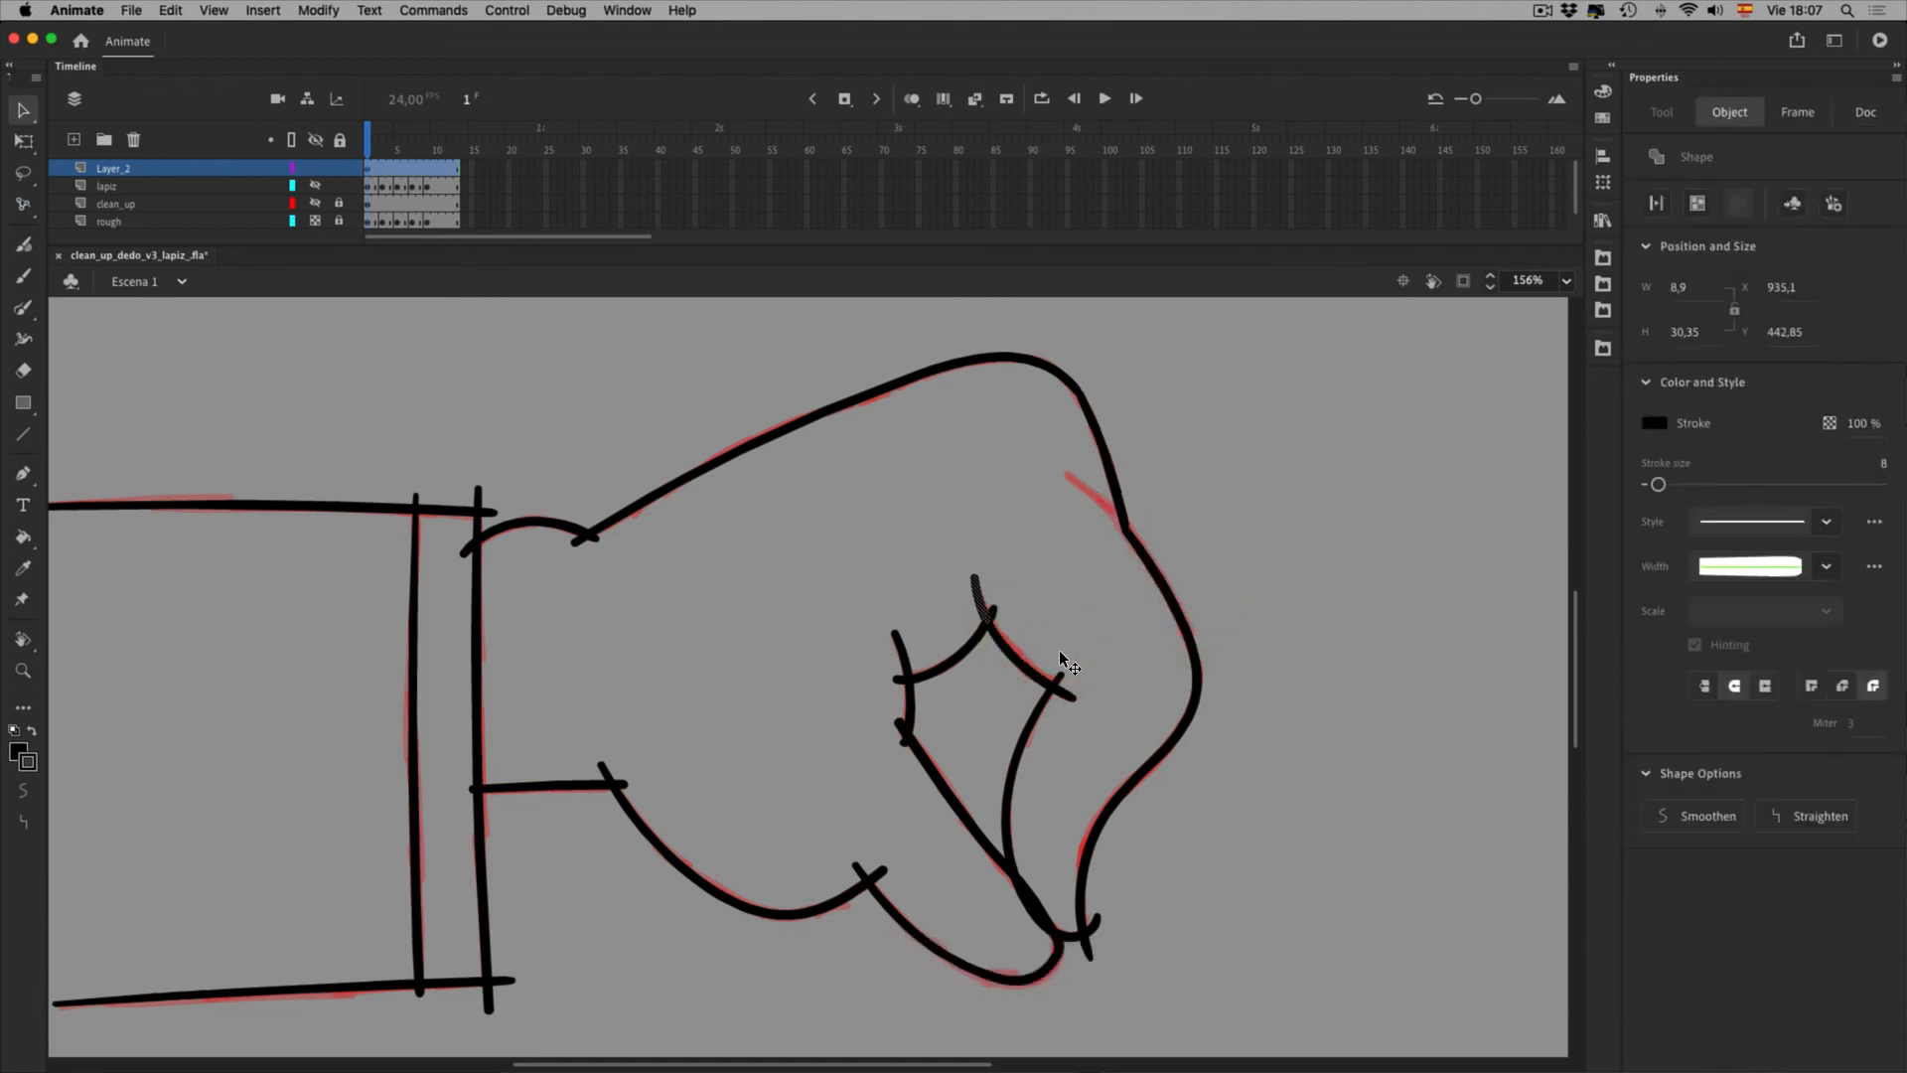
key(Delete)
Delete the two overshoot stubs on the fingers and the two stubs at the crease's left
click(1128, 723)
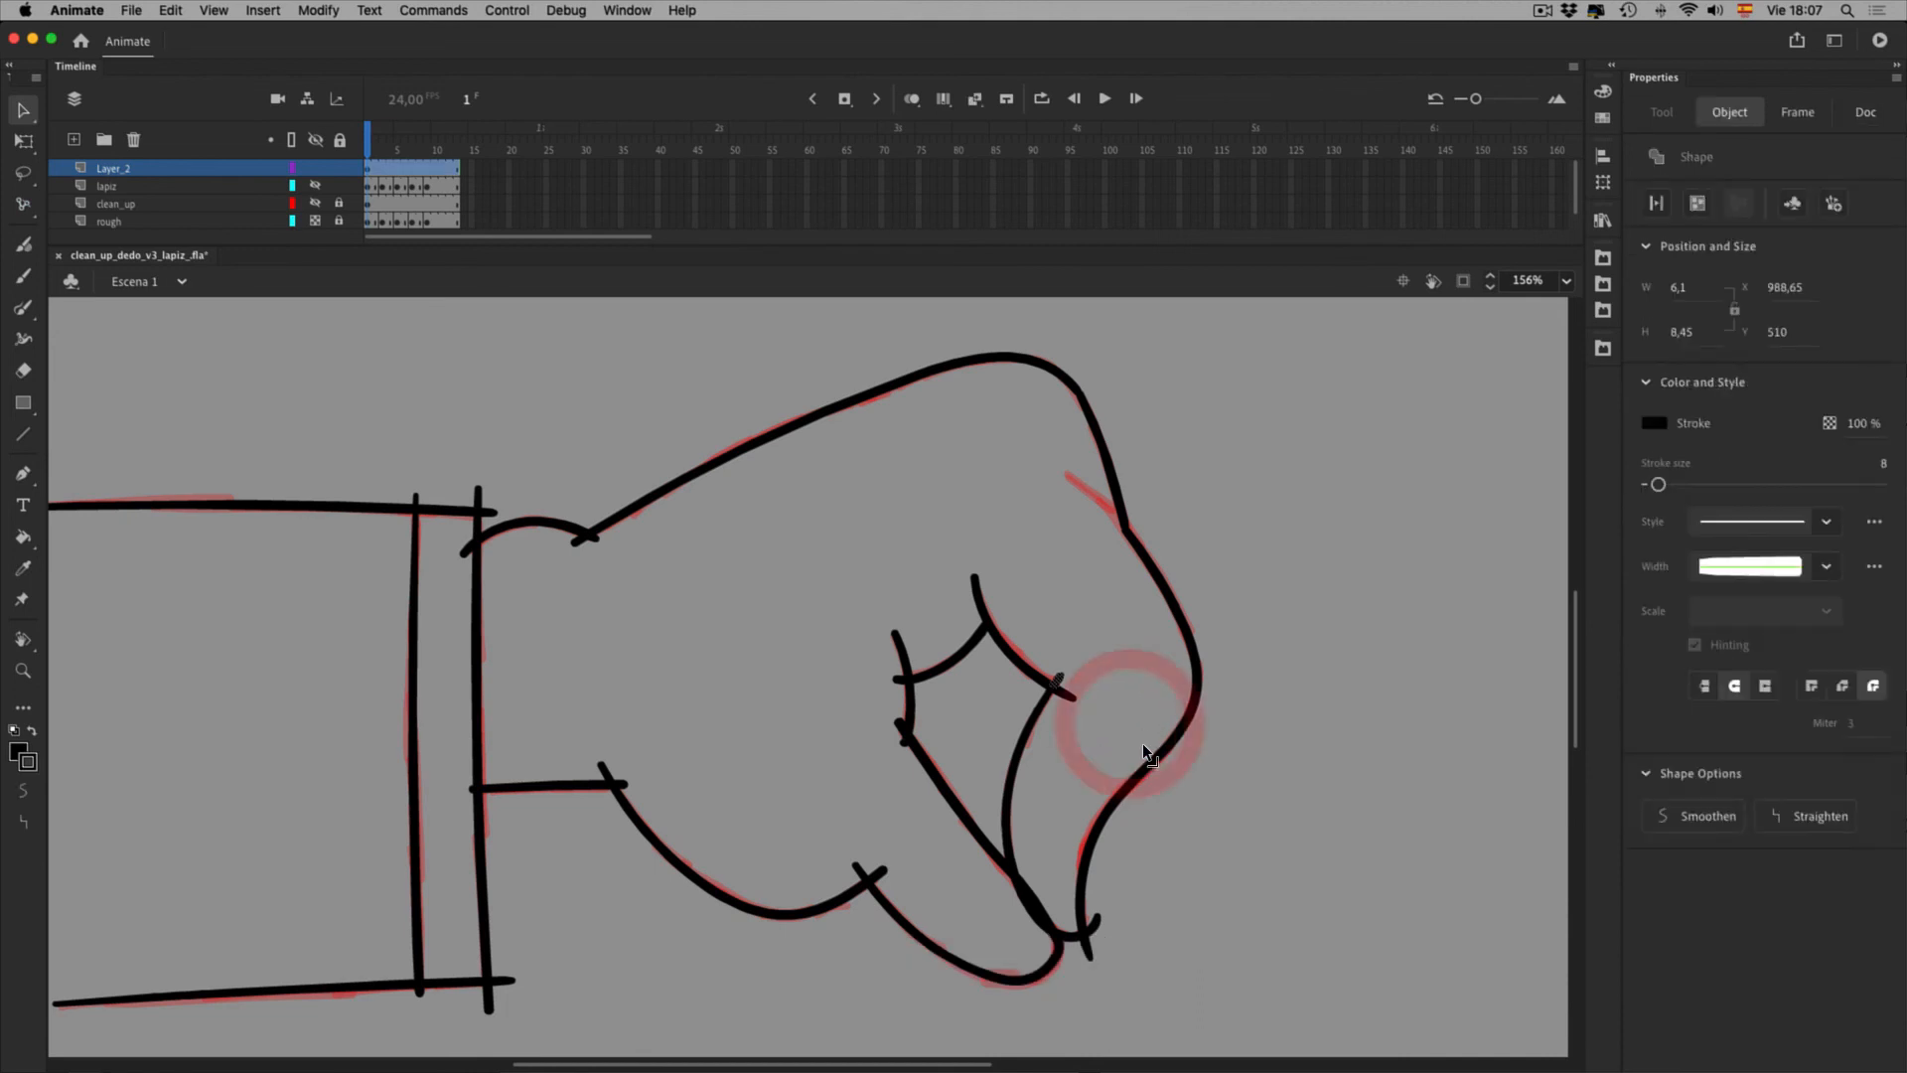
key(Delete)
click(1142, 742)
key(Delete)
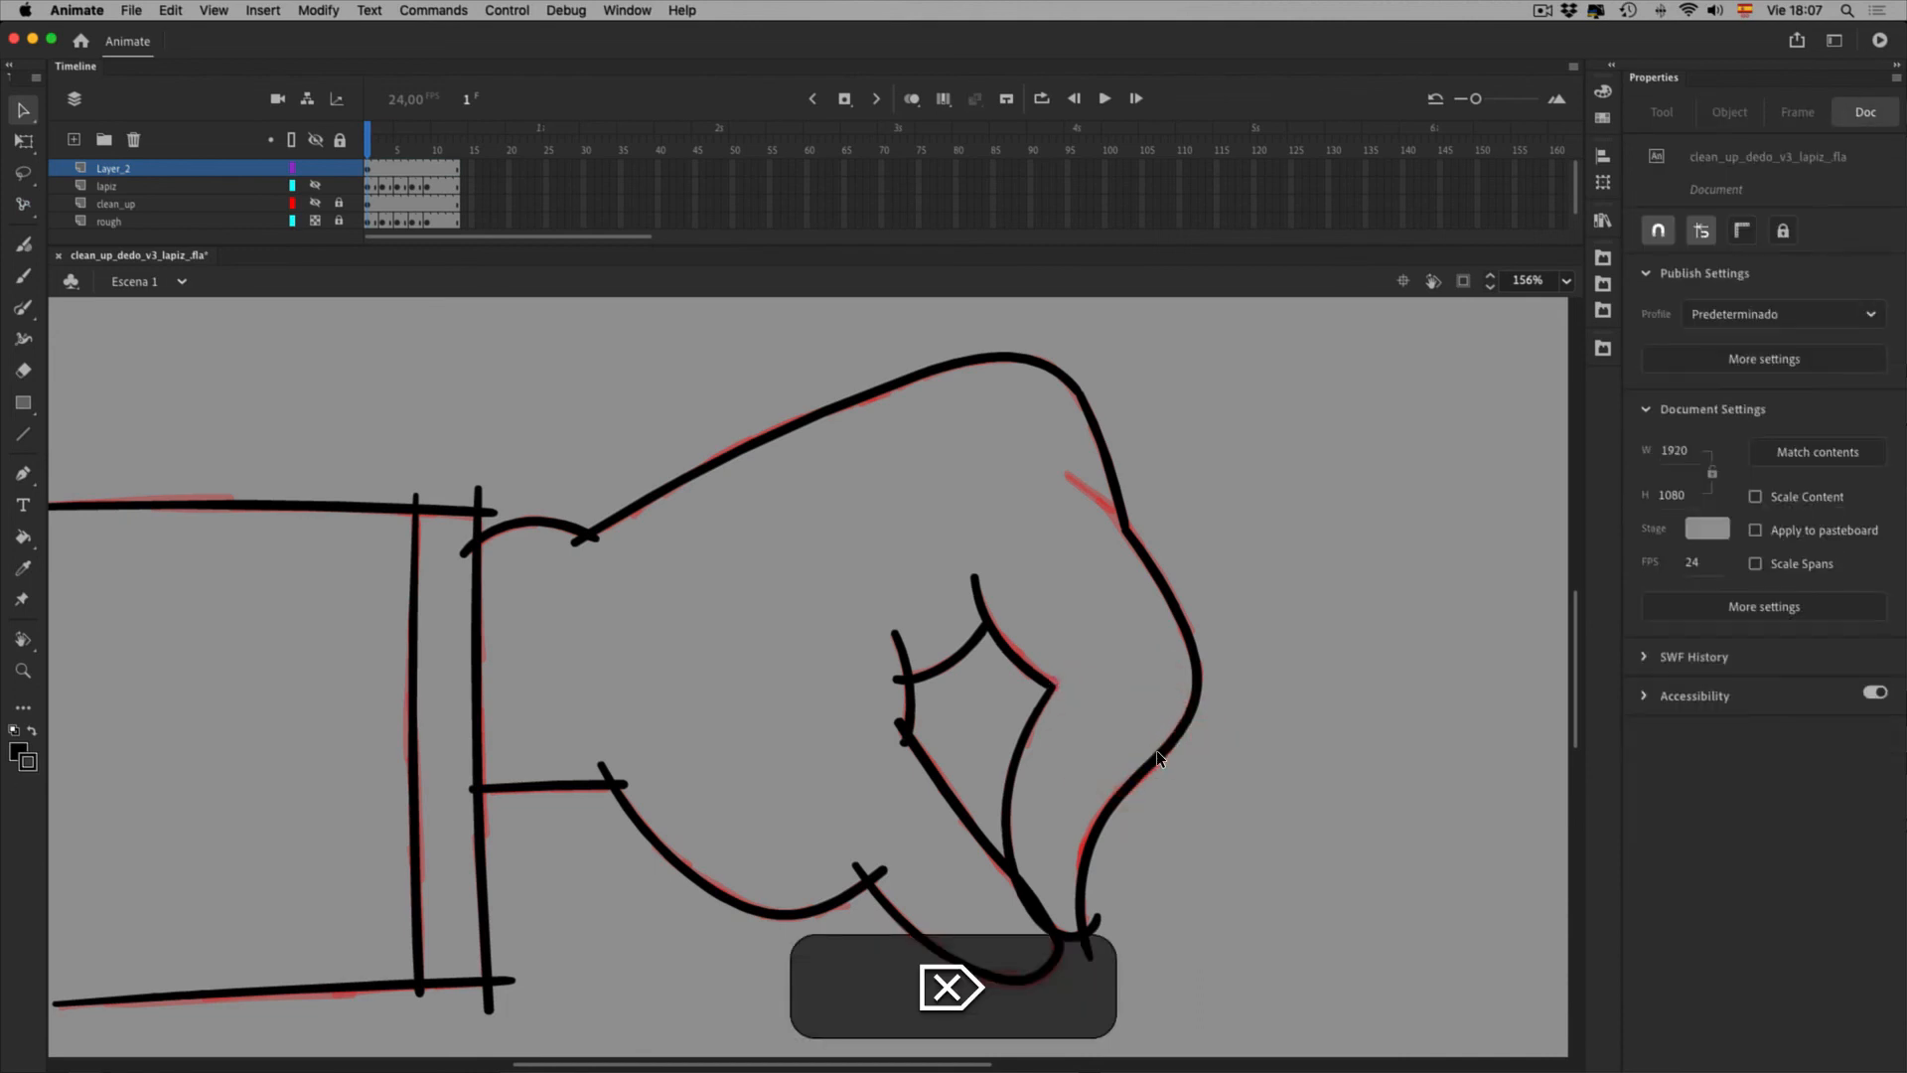
click(960, 725)
key(Delete)
click(959, 772)
key(Delete)
click(959, 787)
With the Faucet eraser, remove the overshooting line ends at the wrist, lower-hand and fingertip crossings
key(e)
click(619, 579)
click(633, 574)
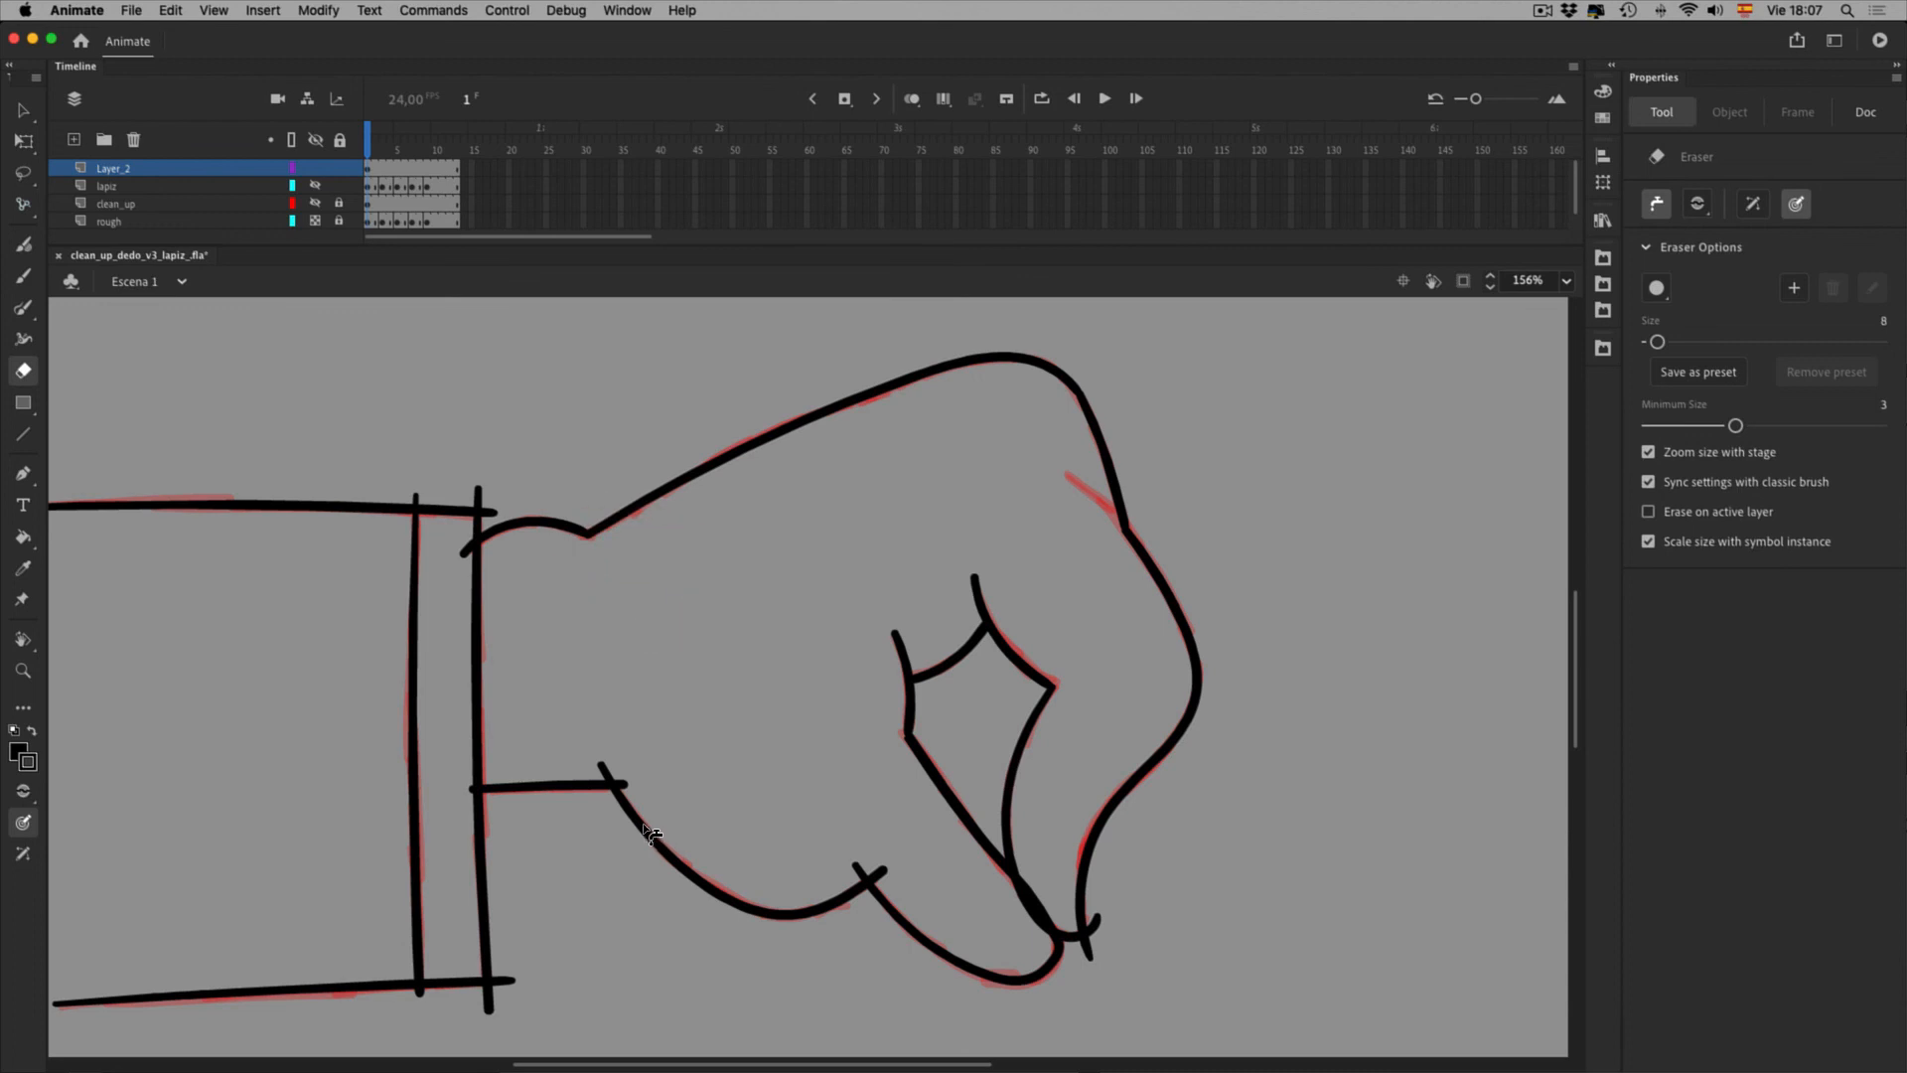
click(921, 930)
click(945, 931)
click(1098, 974)
click(1167, 996)
Erase the overshoots at the cuff's top corners, top stub and bottom-right corner, then zoom in there
key(e)
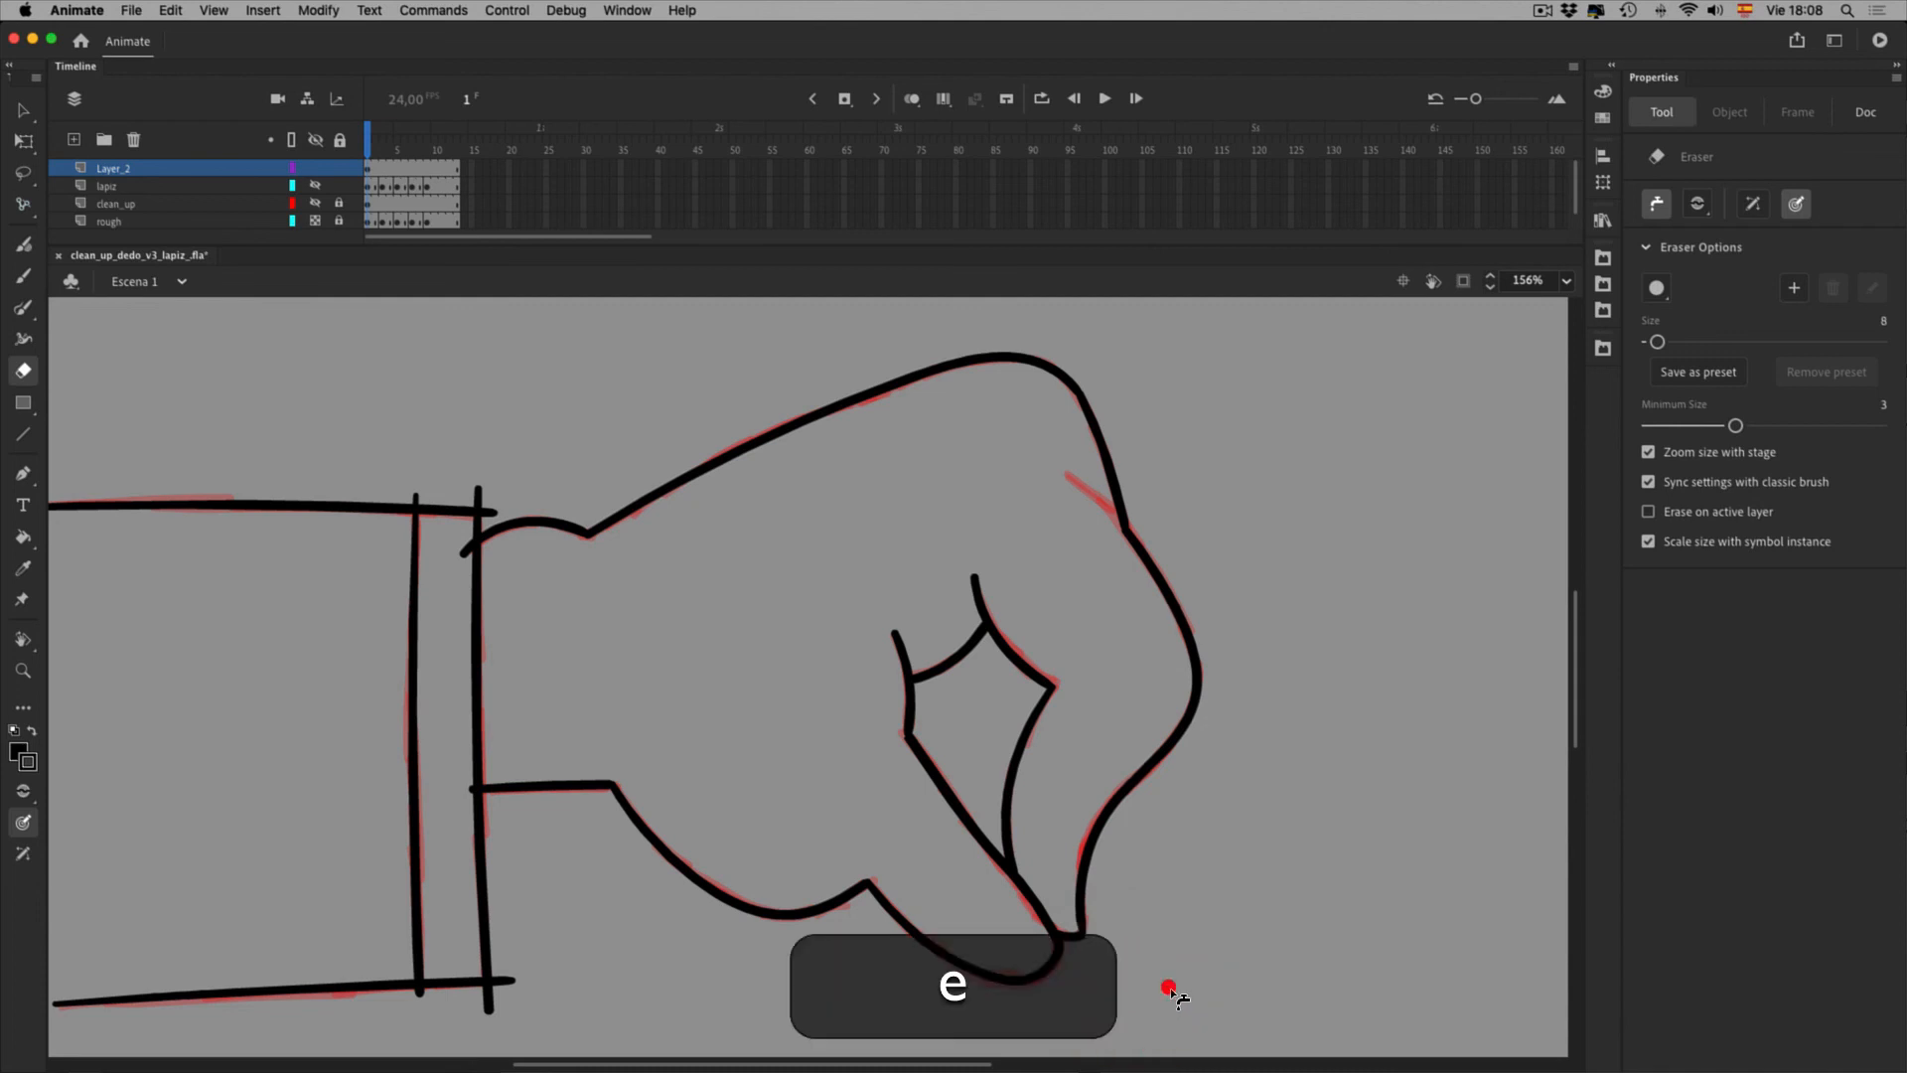
click(417, 499)
click(479, 494)
click(491, 513)
click(492, 1001)
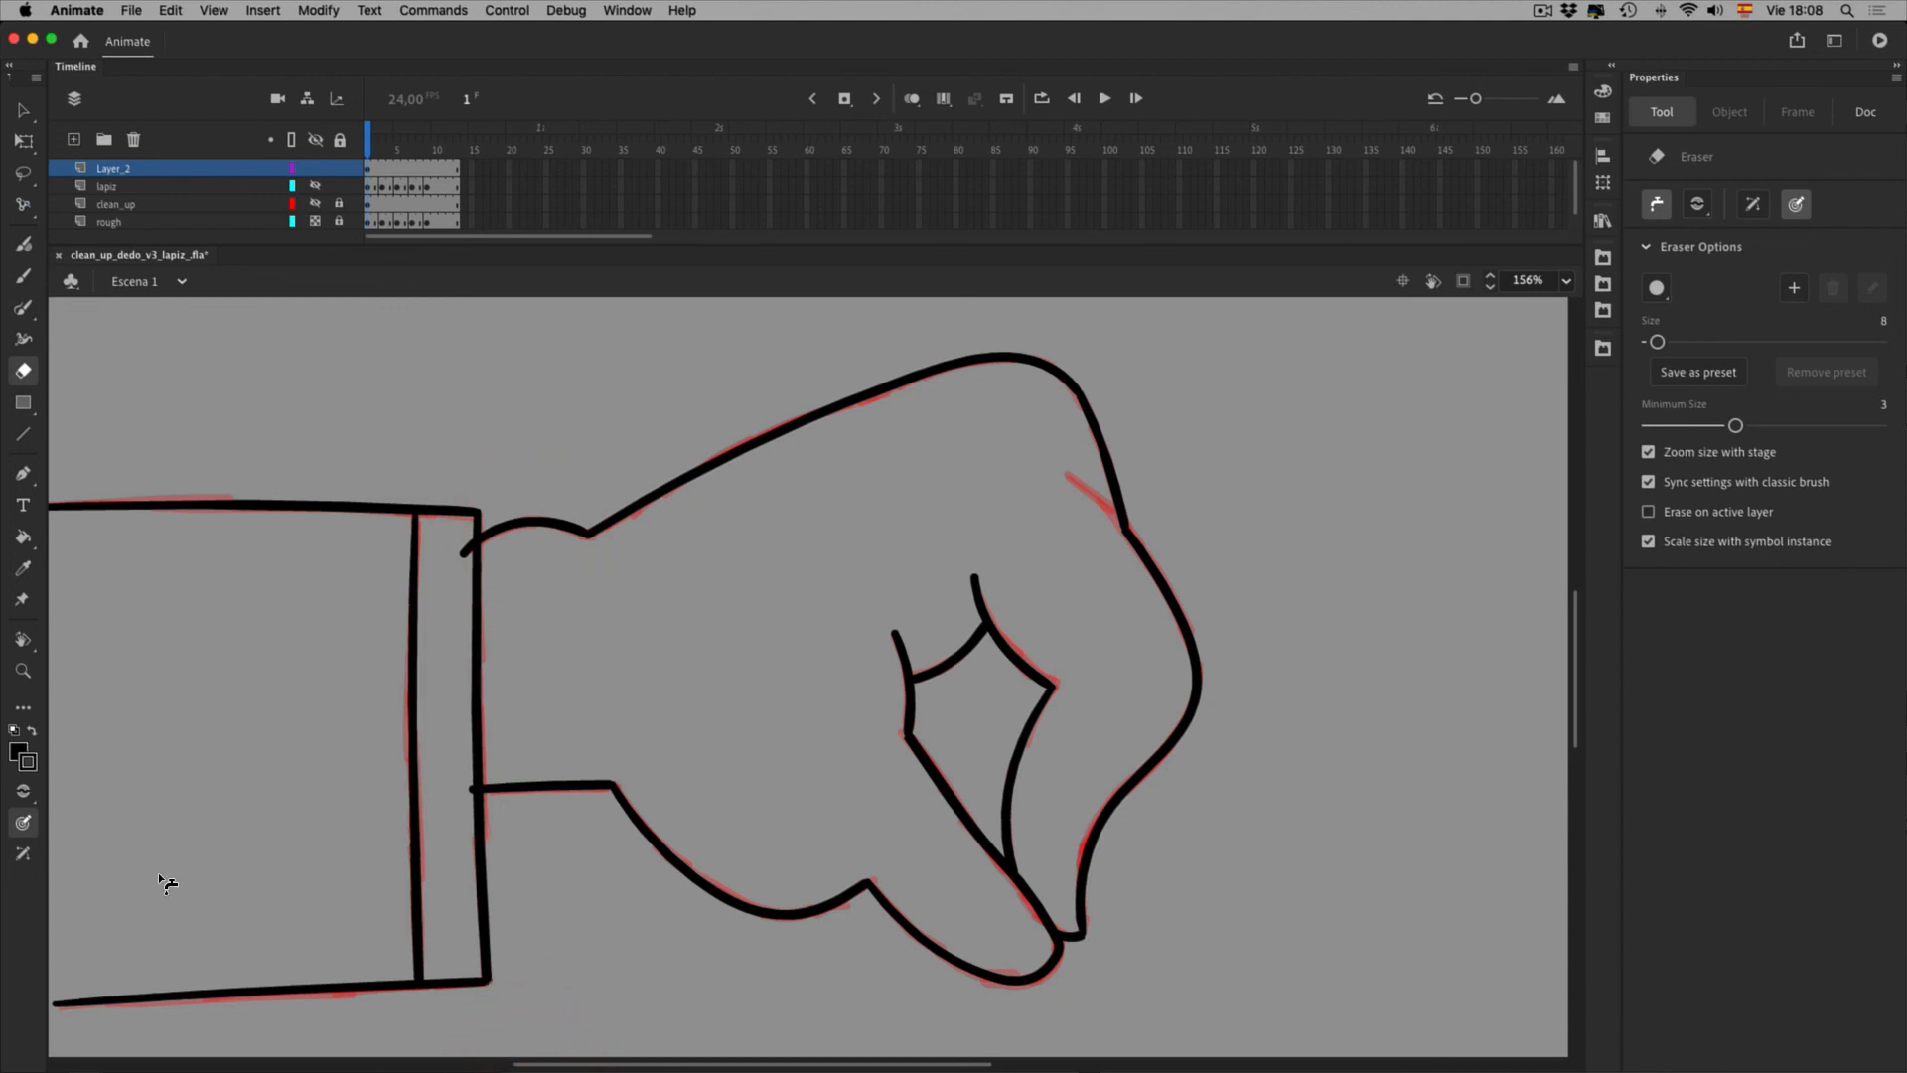
click(23, 671)
drag(402, 935, 636, 1029)
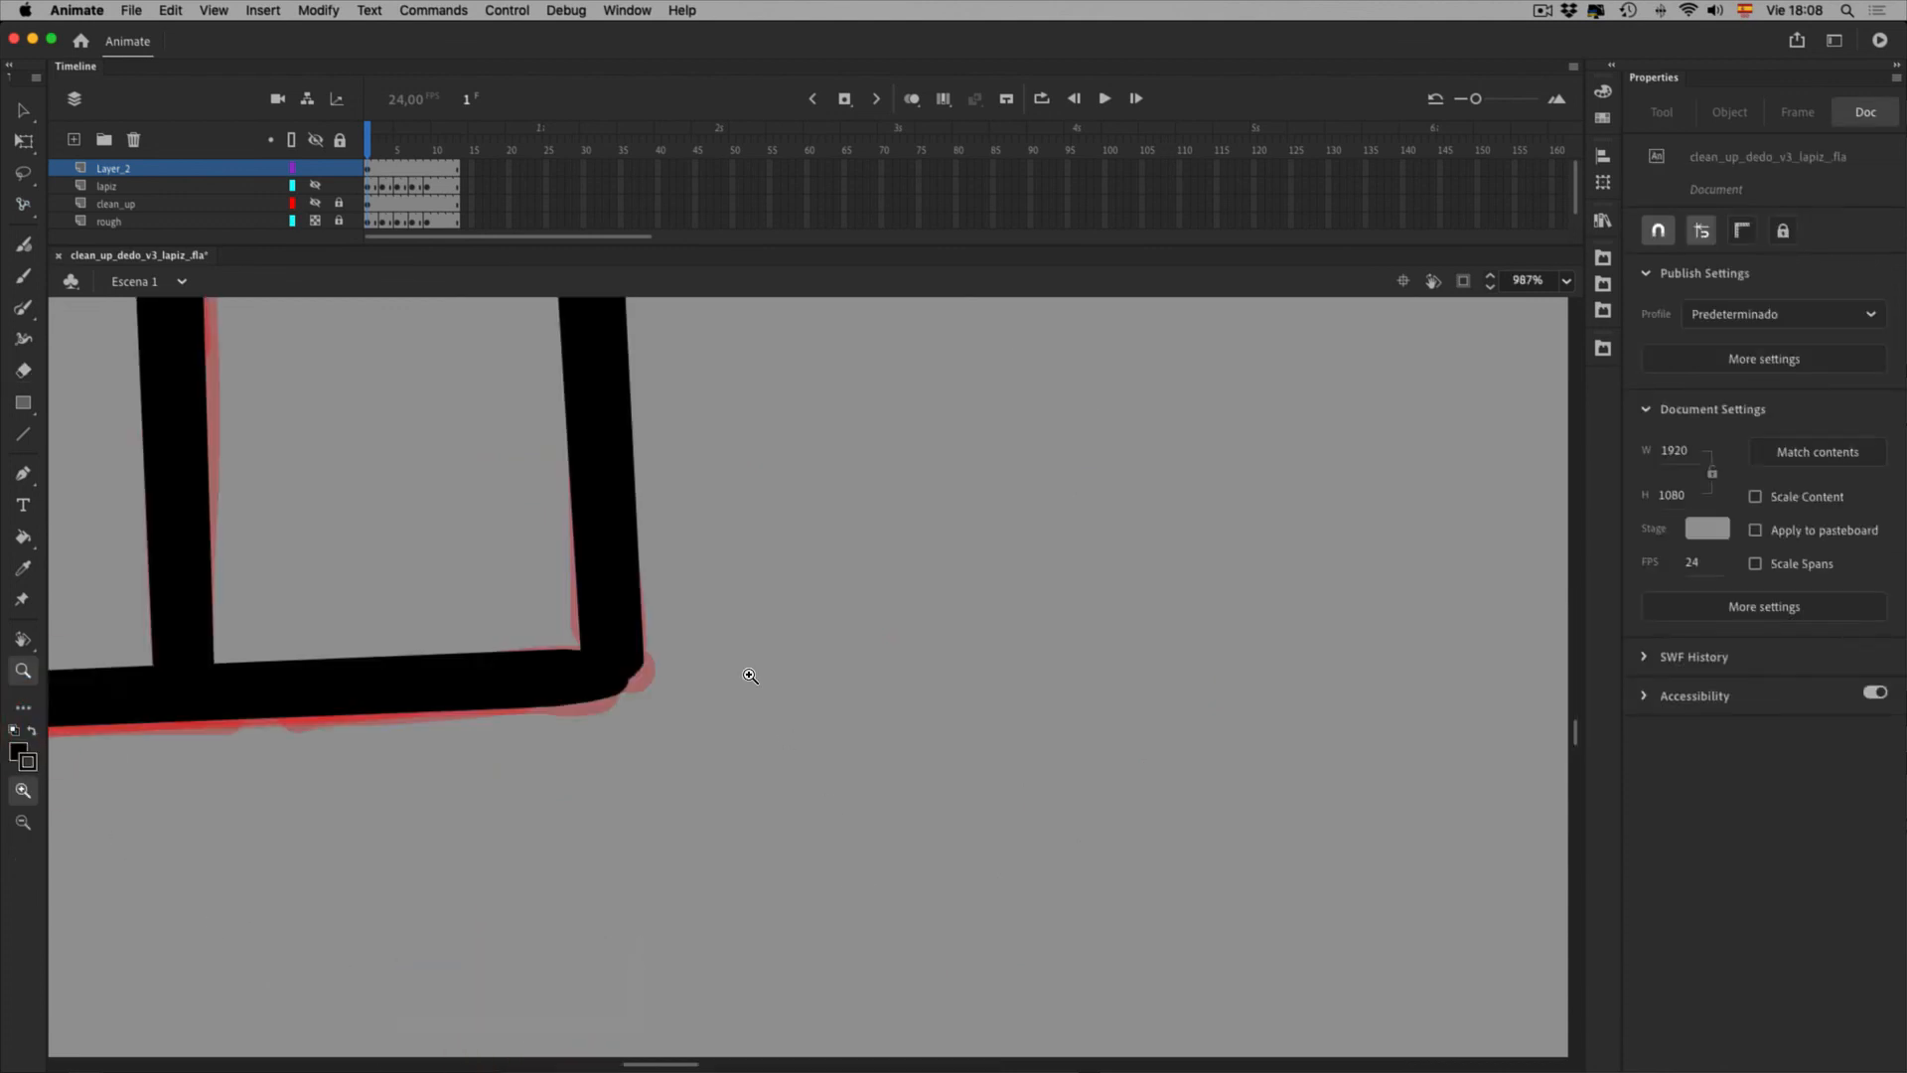
Bring the finger corner into view at 247% and select the inner outline's corner stroke pieces
key(space)
drag(677, 397, 711, 993)
drag(685, 476, 713, 974)
drag(696, 511, 738, 1038)
drag(761, 527, 785, 1003)
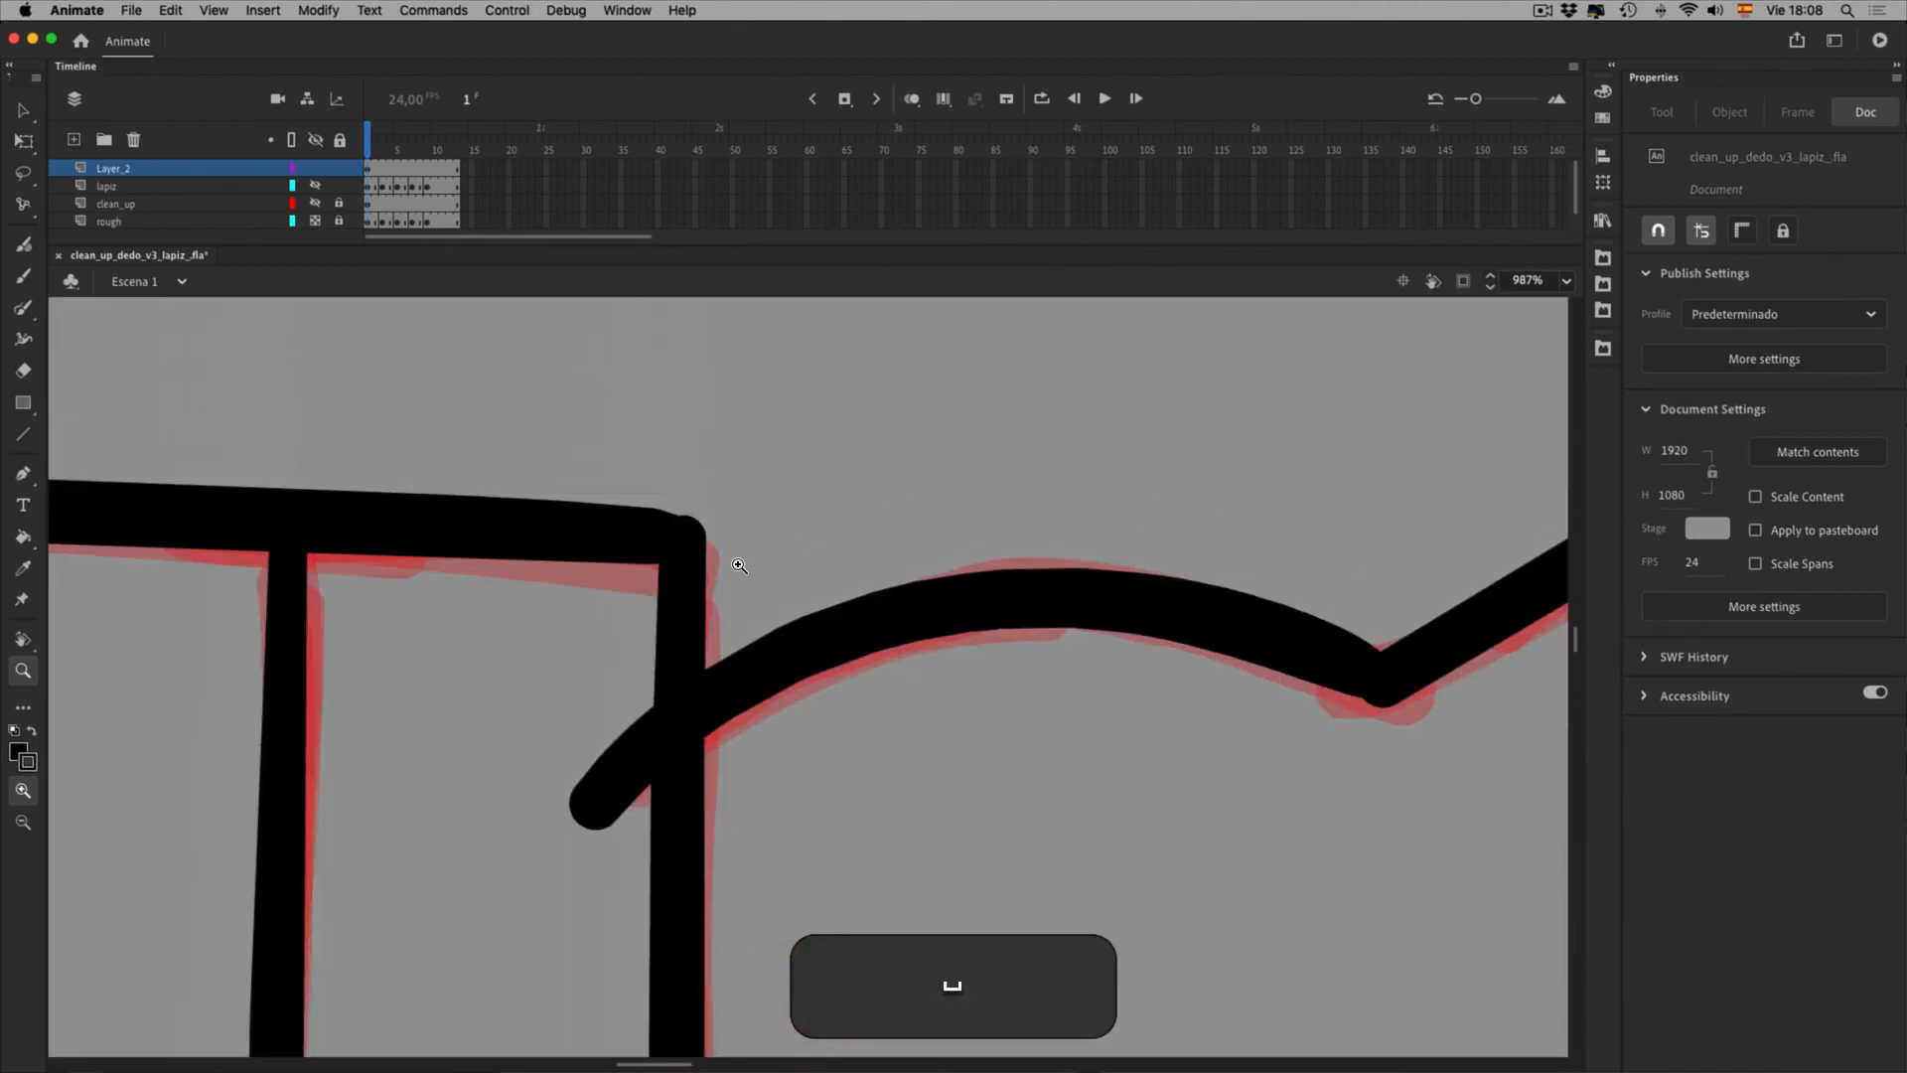
alt+click(781, 683)
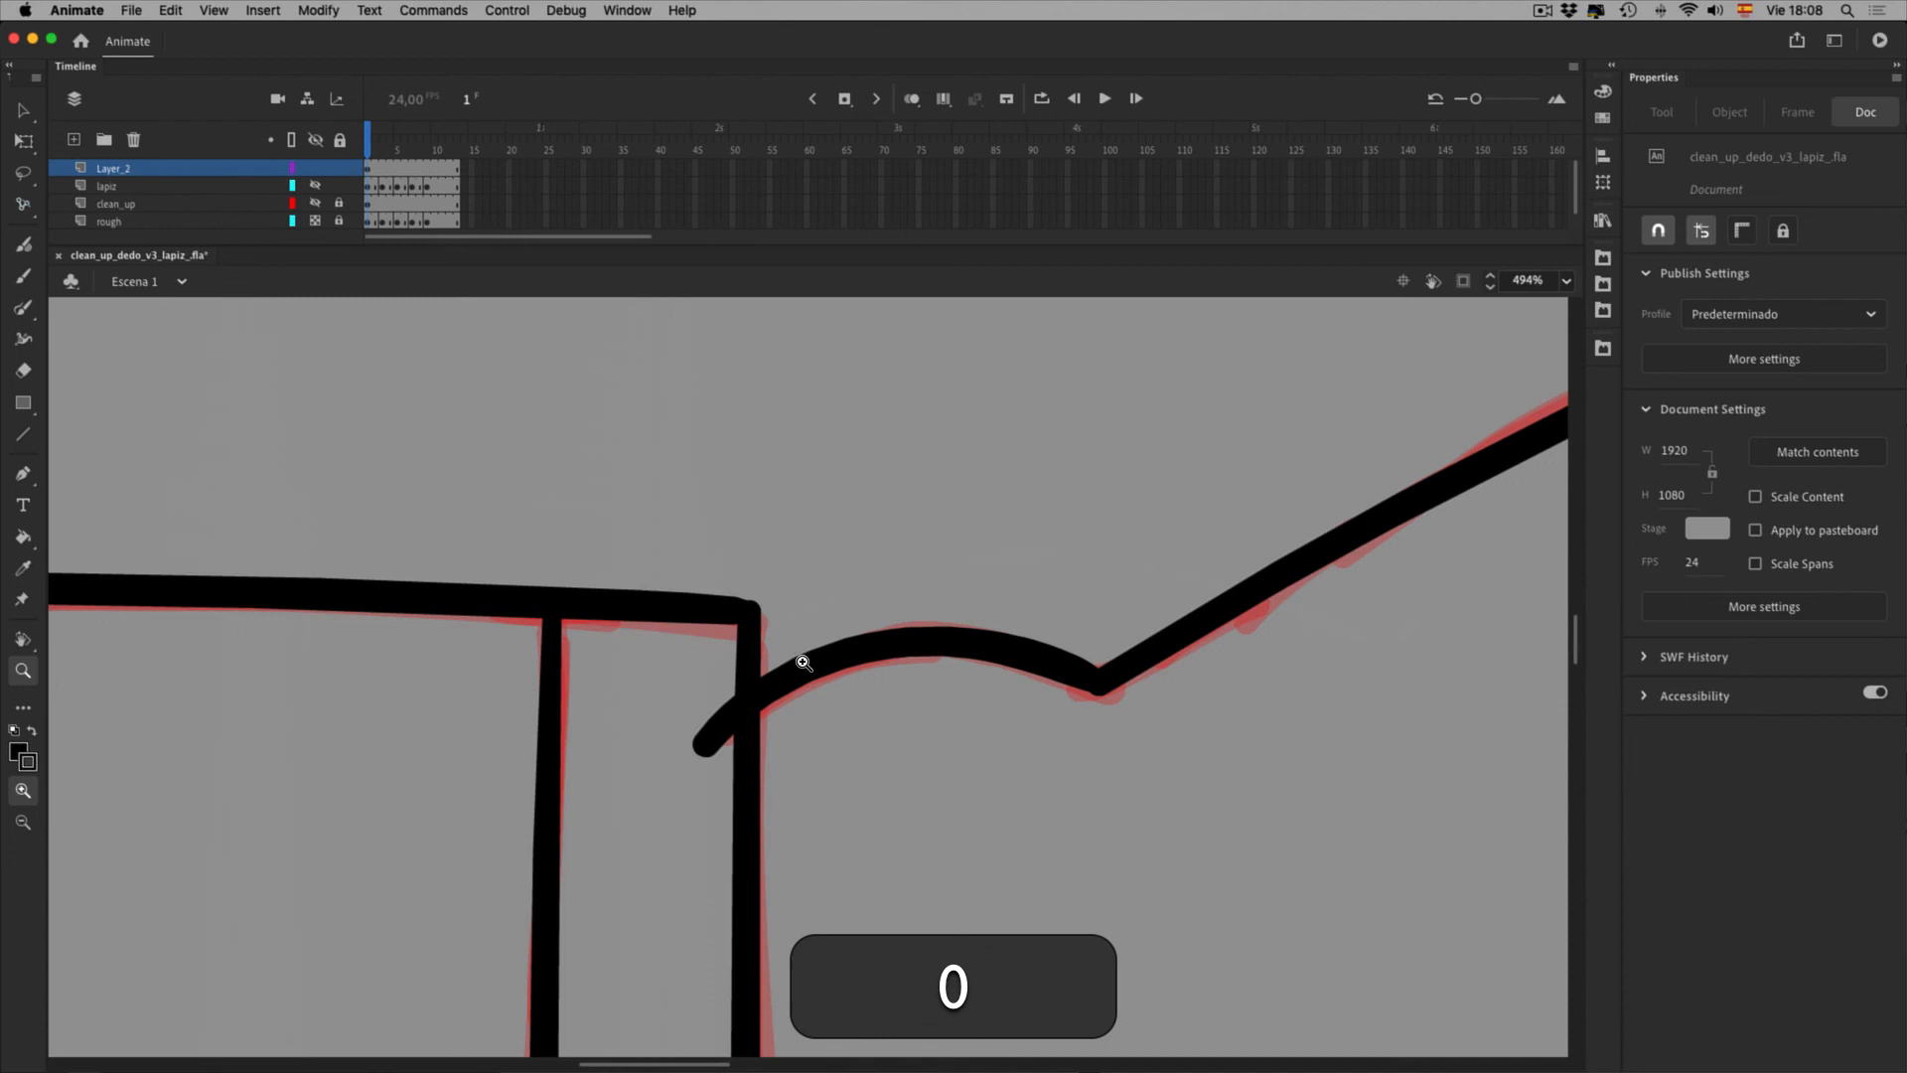
key(space)
drag(1194, 857, 567, 536)
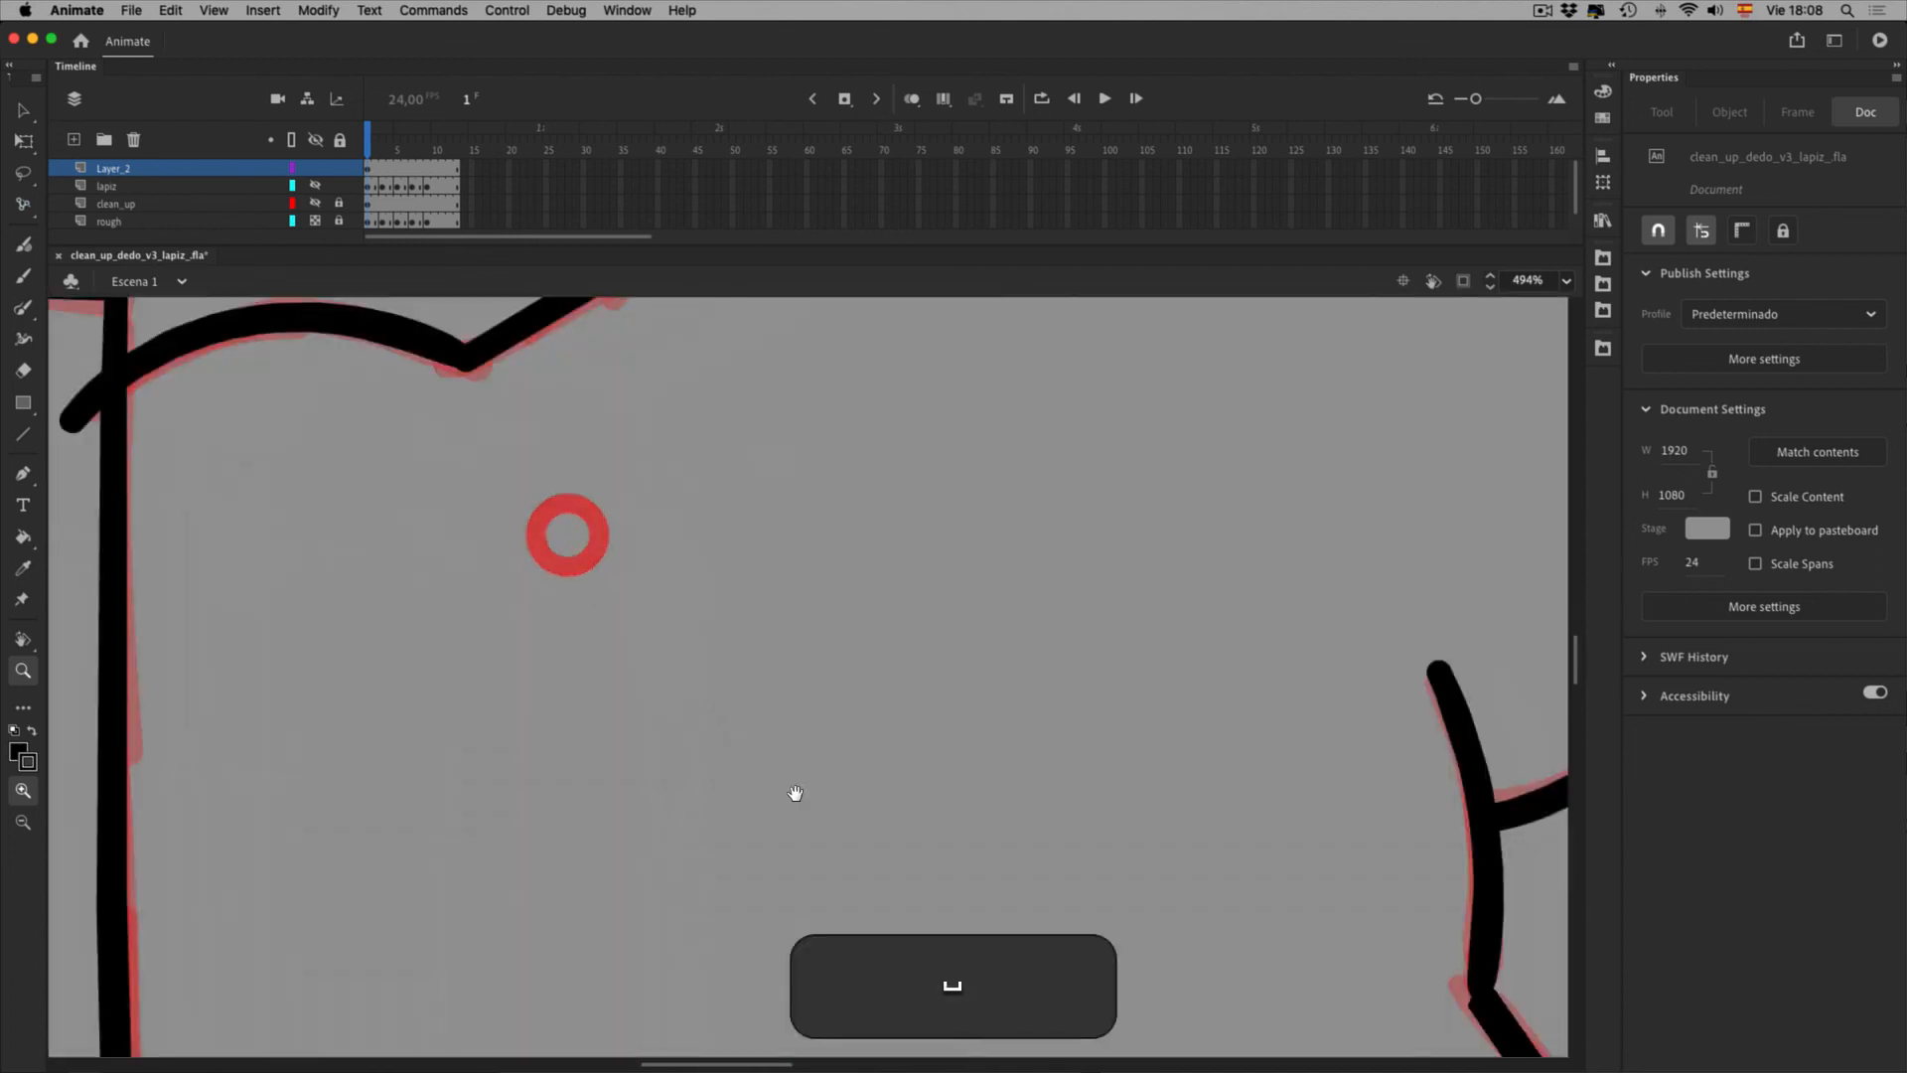
key(0)
key(space)
drag(1527, 925, 1200, 651)
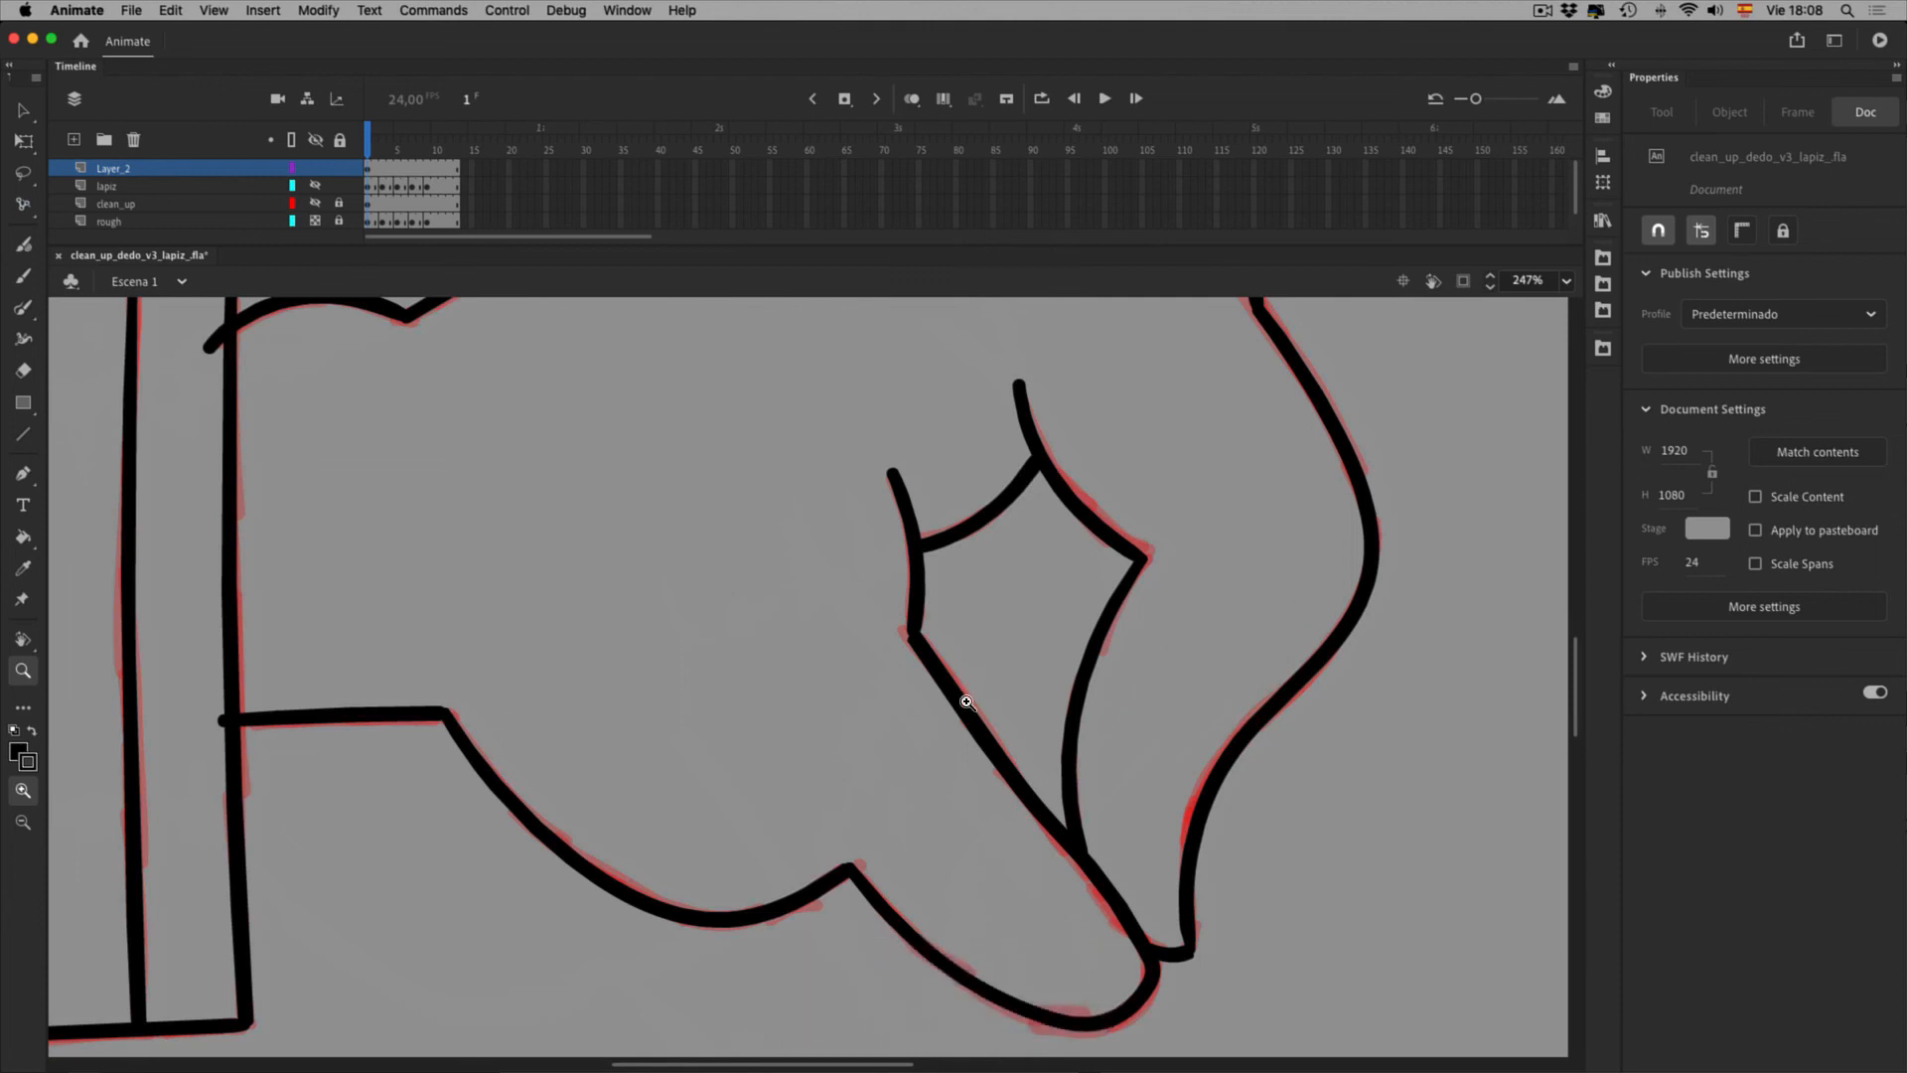
key(v)
click(920, 604)
drag(874, 598, 1027, 656)
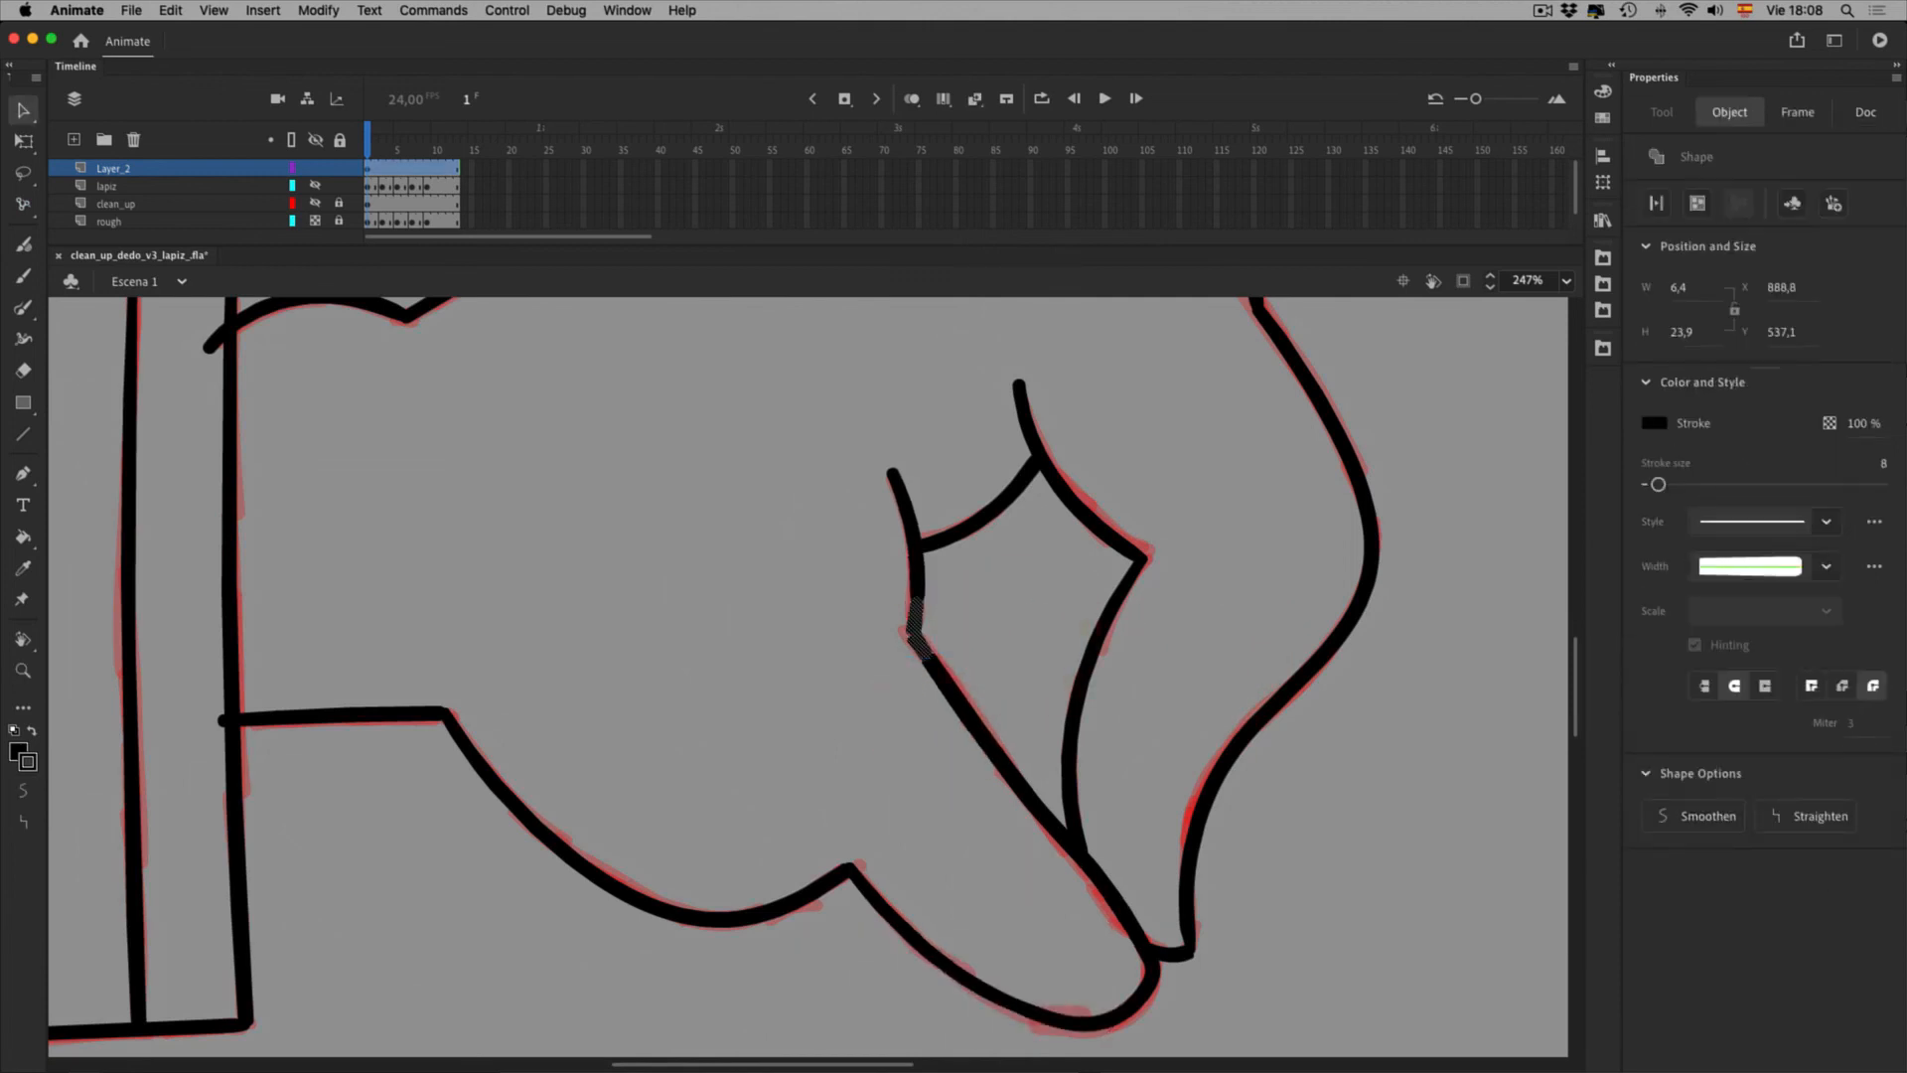
Try the Cap and Join options on the corner strokes, settling on a different join style
click(1812, 686)
click(1843, 686)
click(1873, 687)
click(1734, 686)
click(1705, 686)
click(1734, 686)
click(1765, 687)
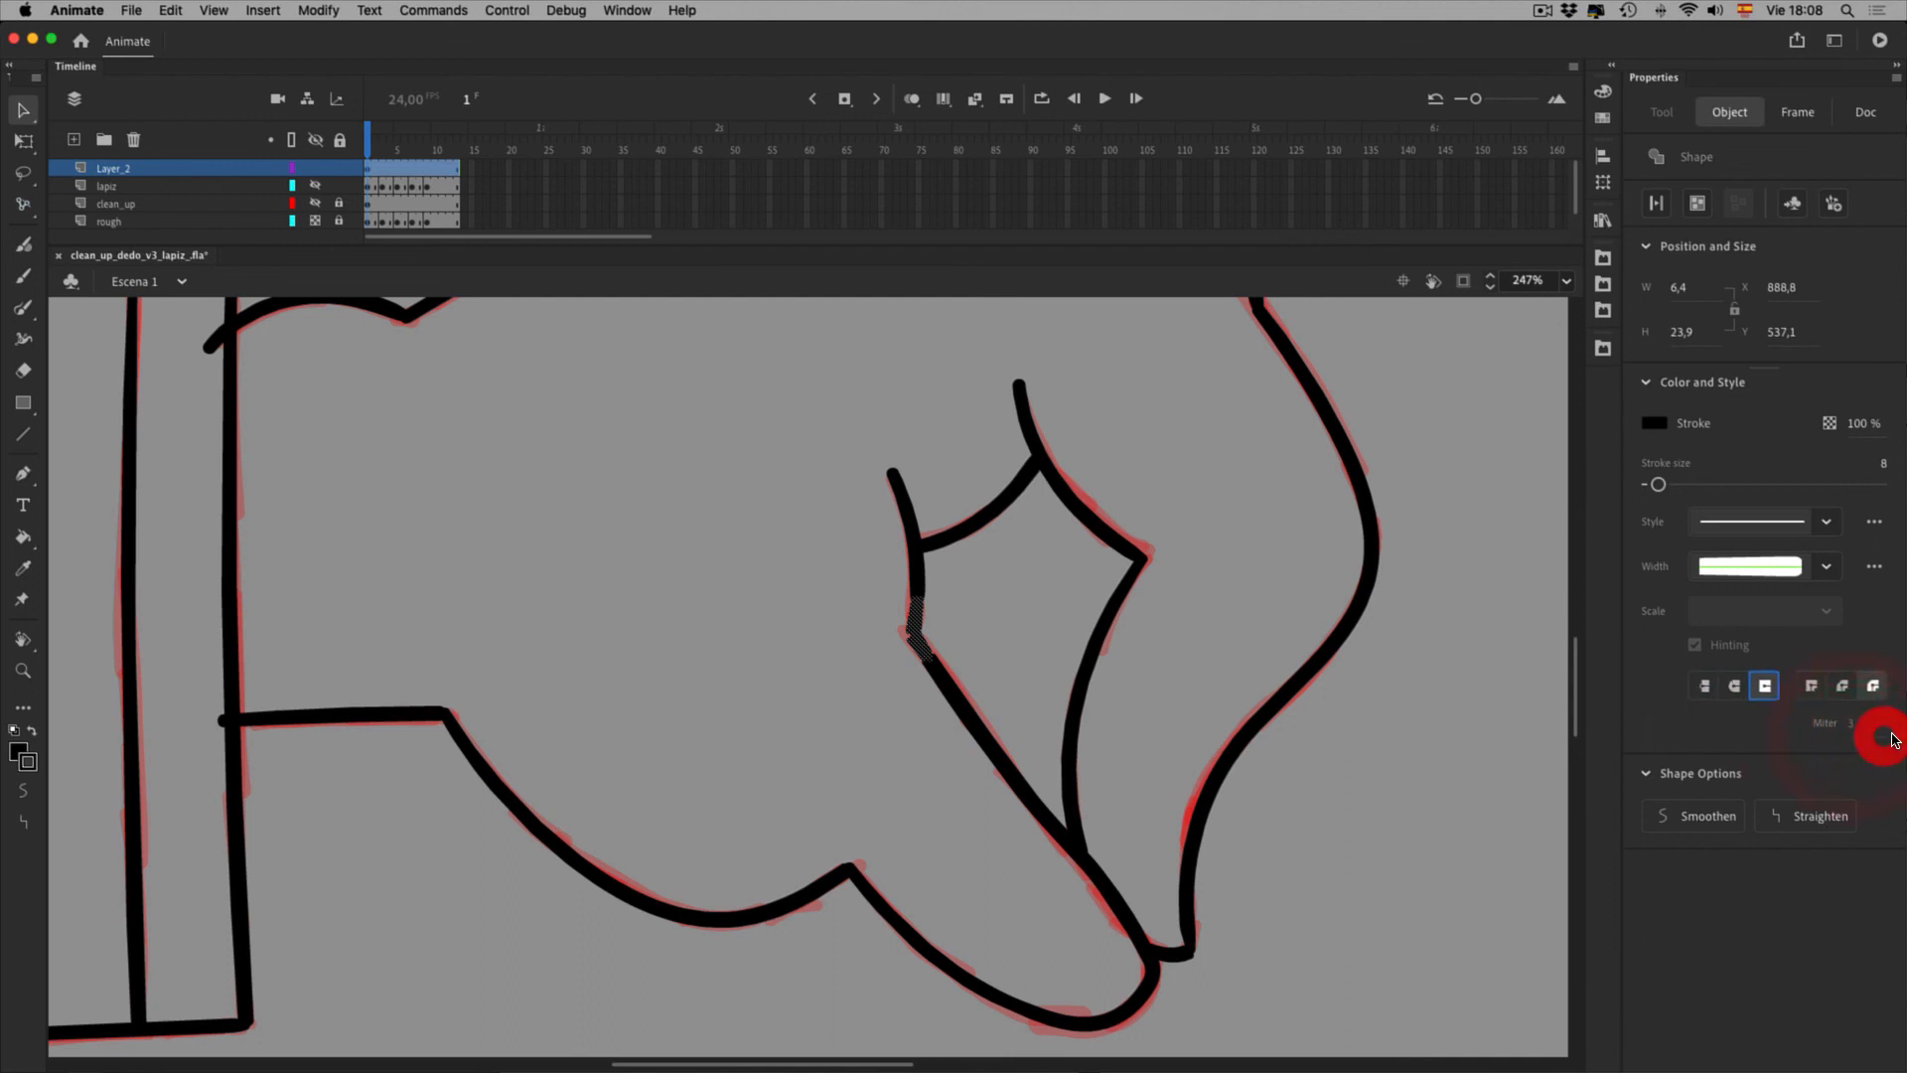
click(1734, 686)
click(1872, 686)
click(1843, 686)
click(1872, 686)
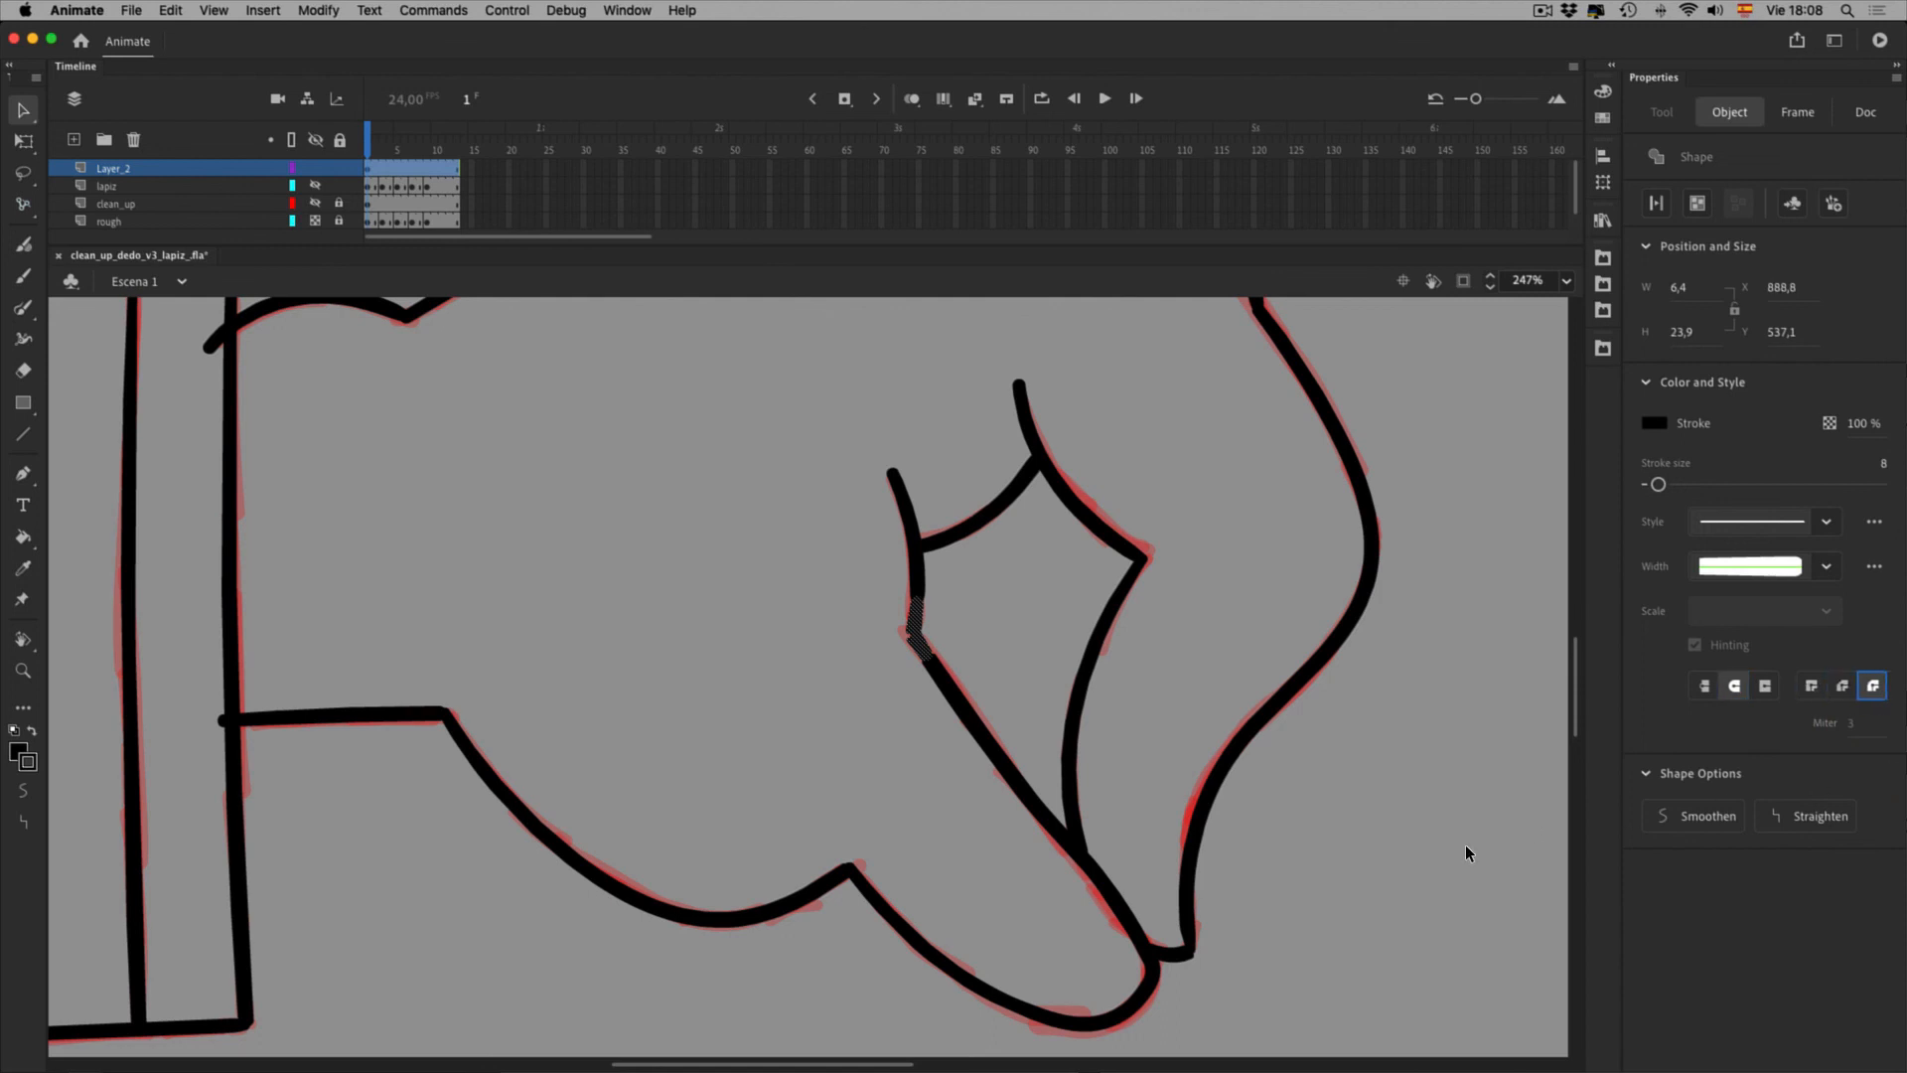
click(1508, 936)
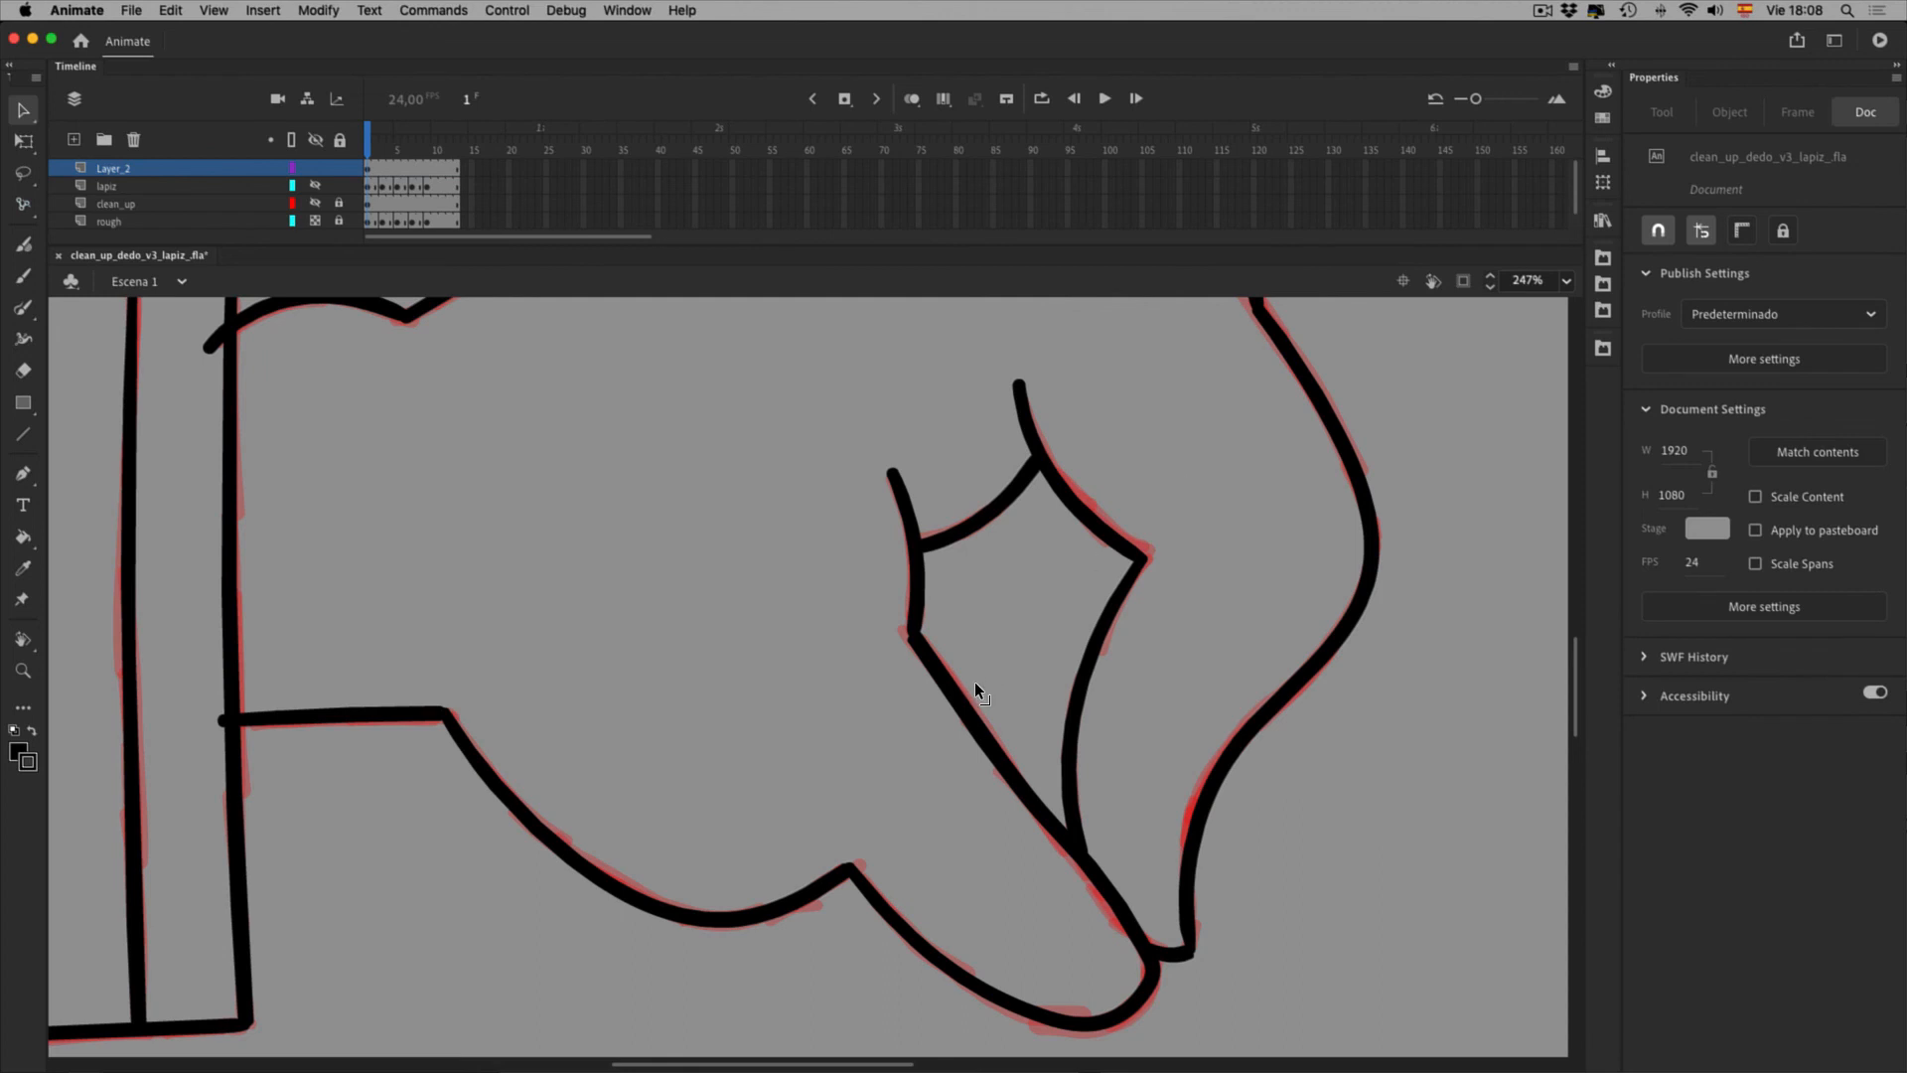
Give the corner stroke a uniform width profile, check it, then undo the change
click(914, 591)
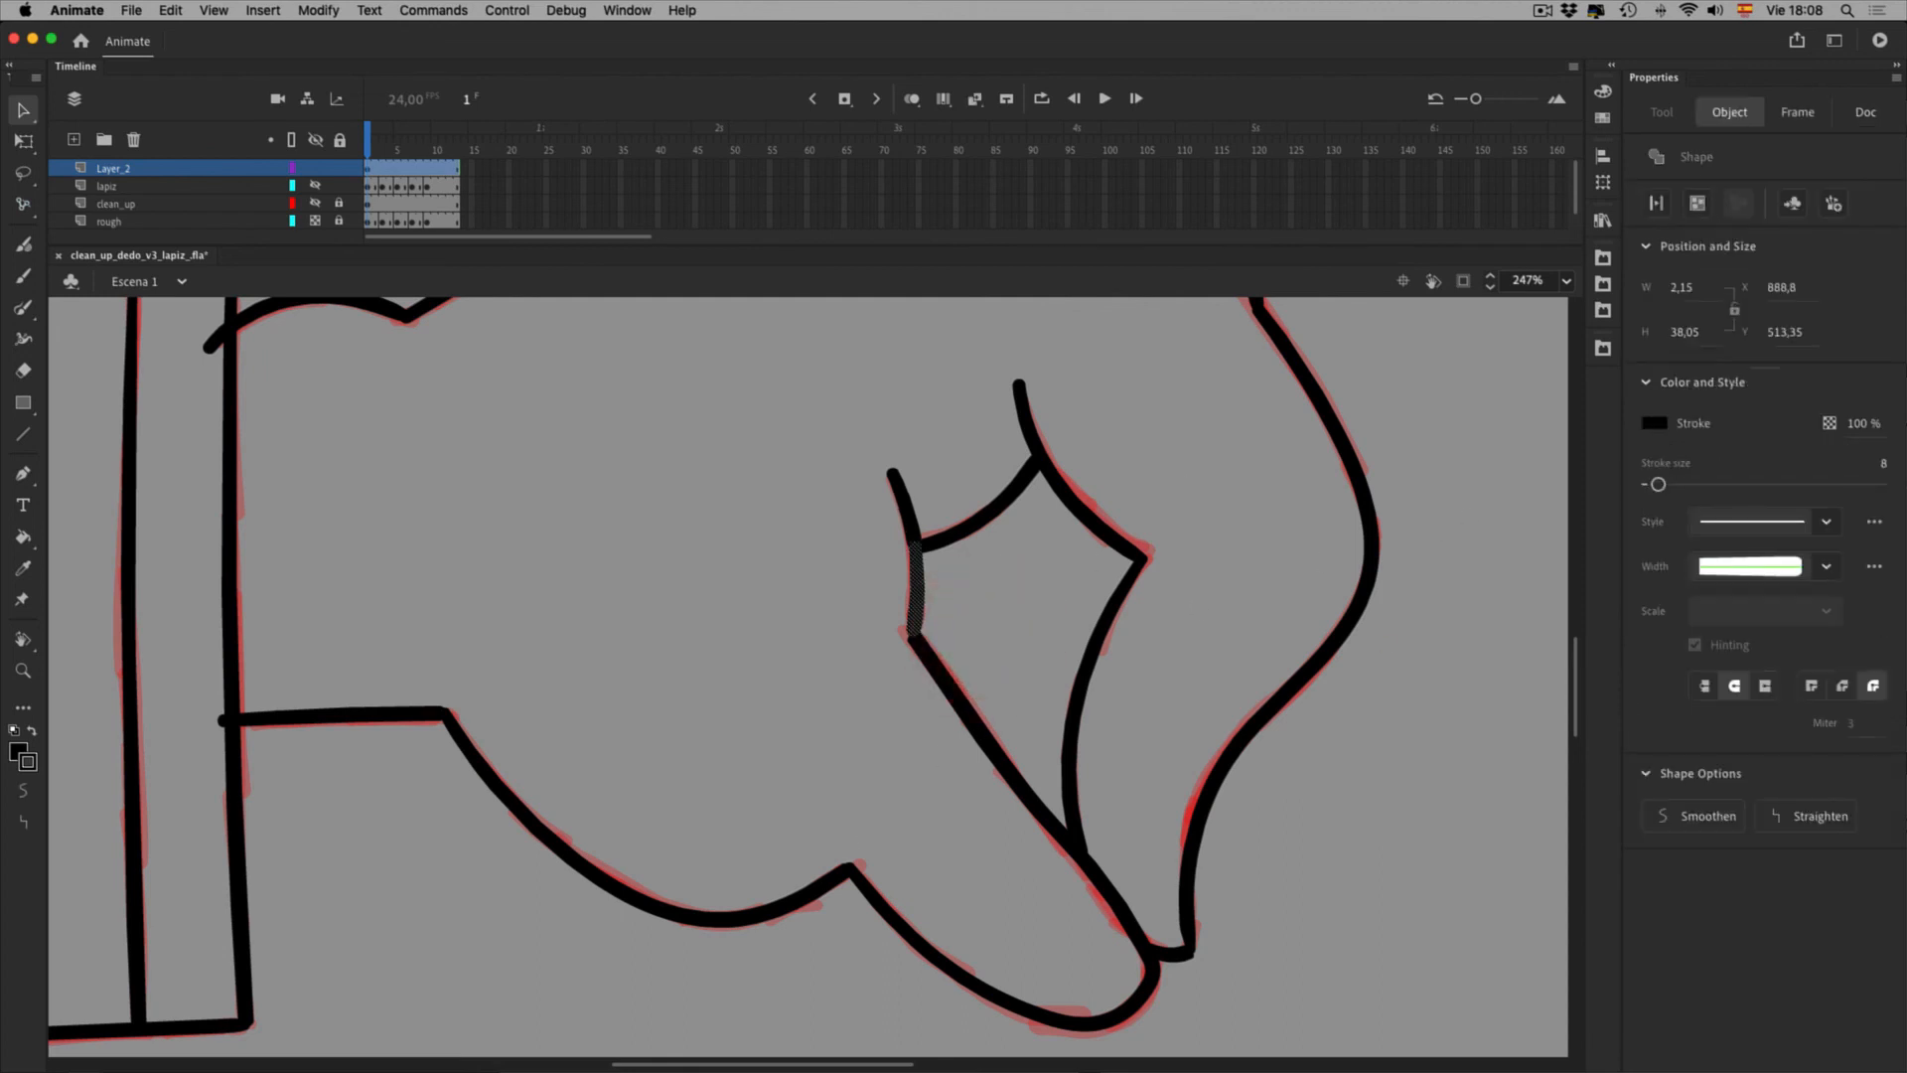
click(1750, 566)
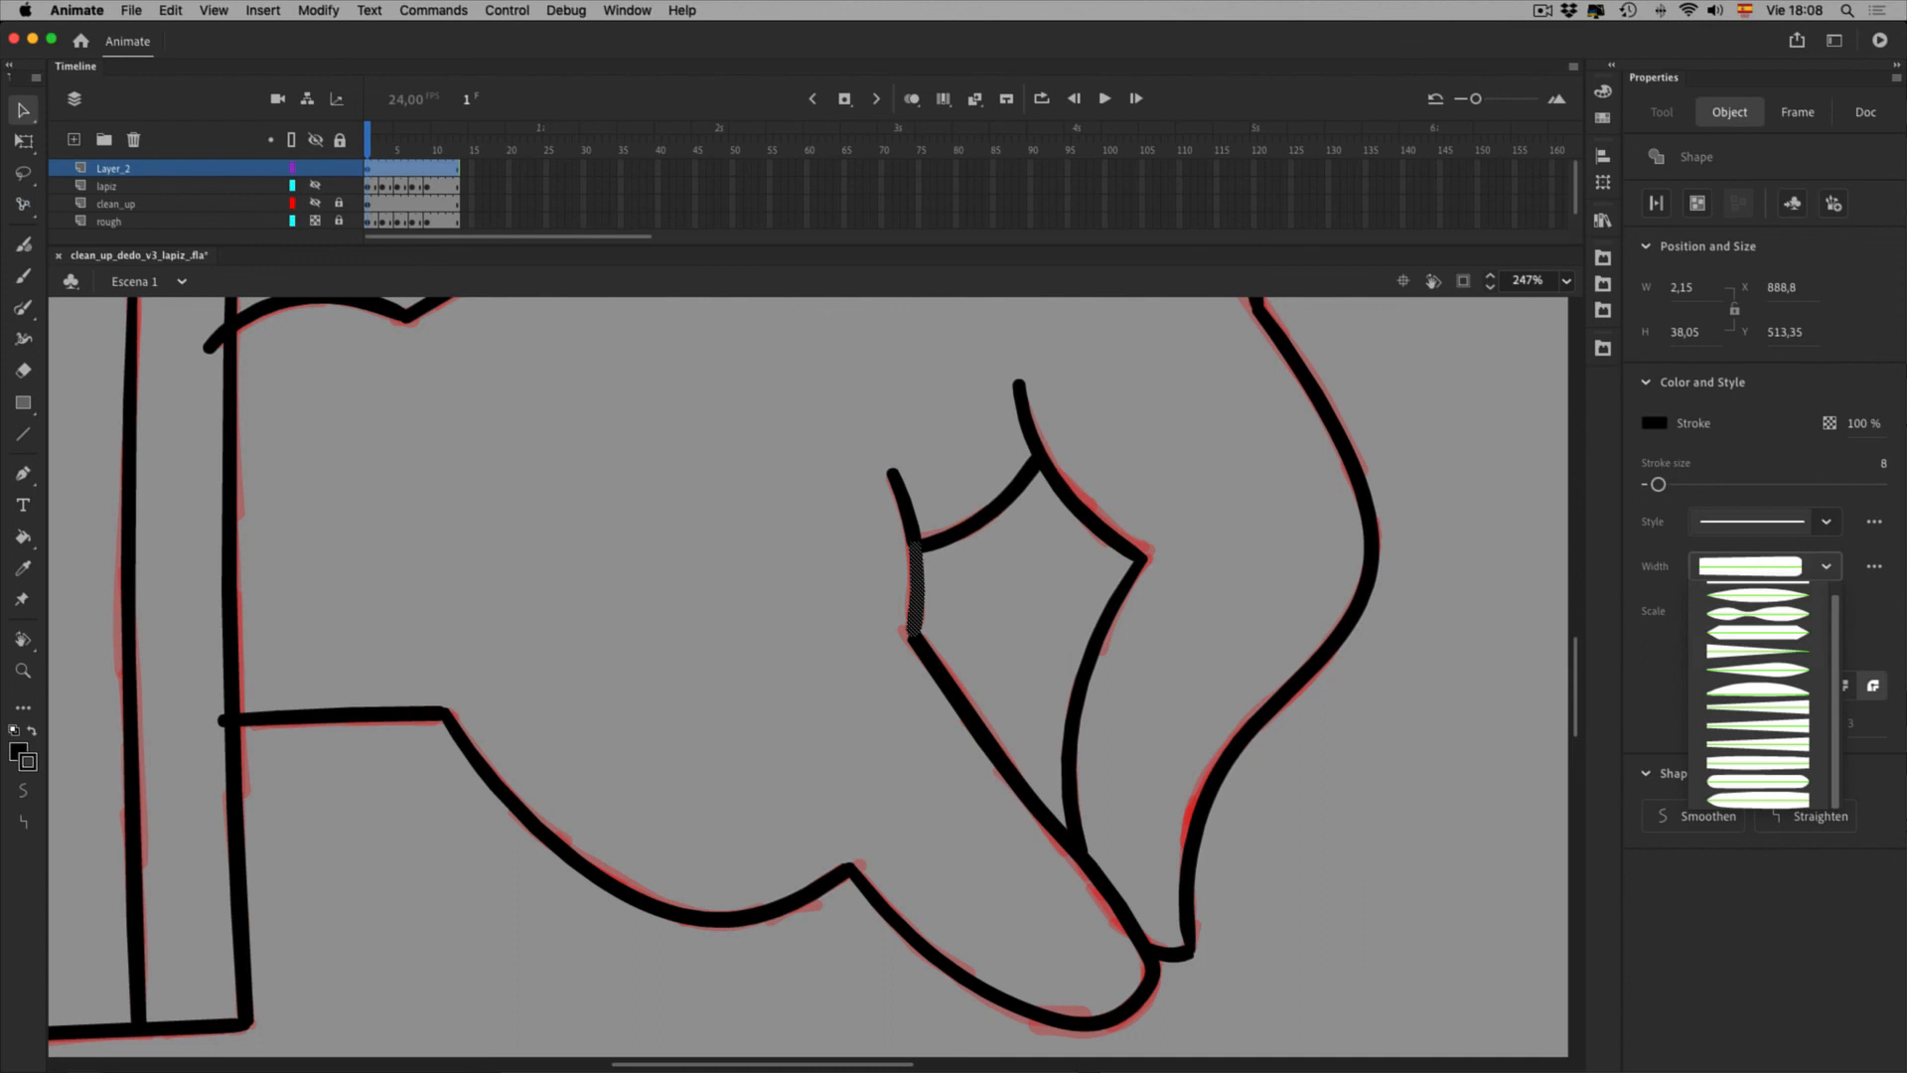
scroll(1780, 602, up, 1)
click(1756, 591)
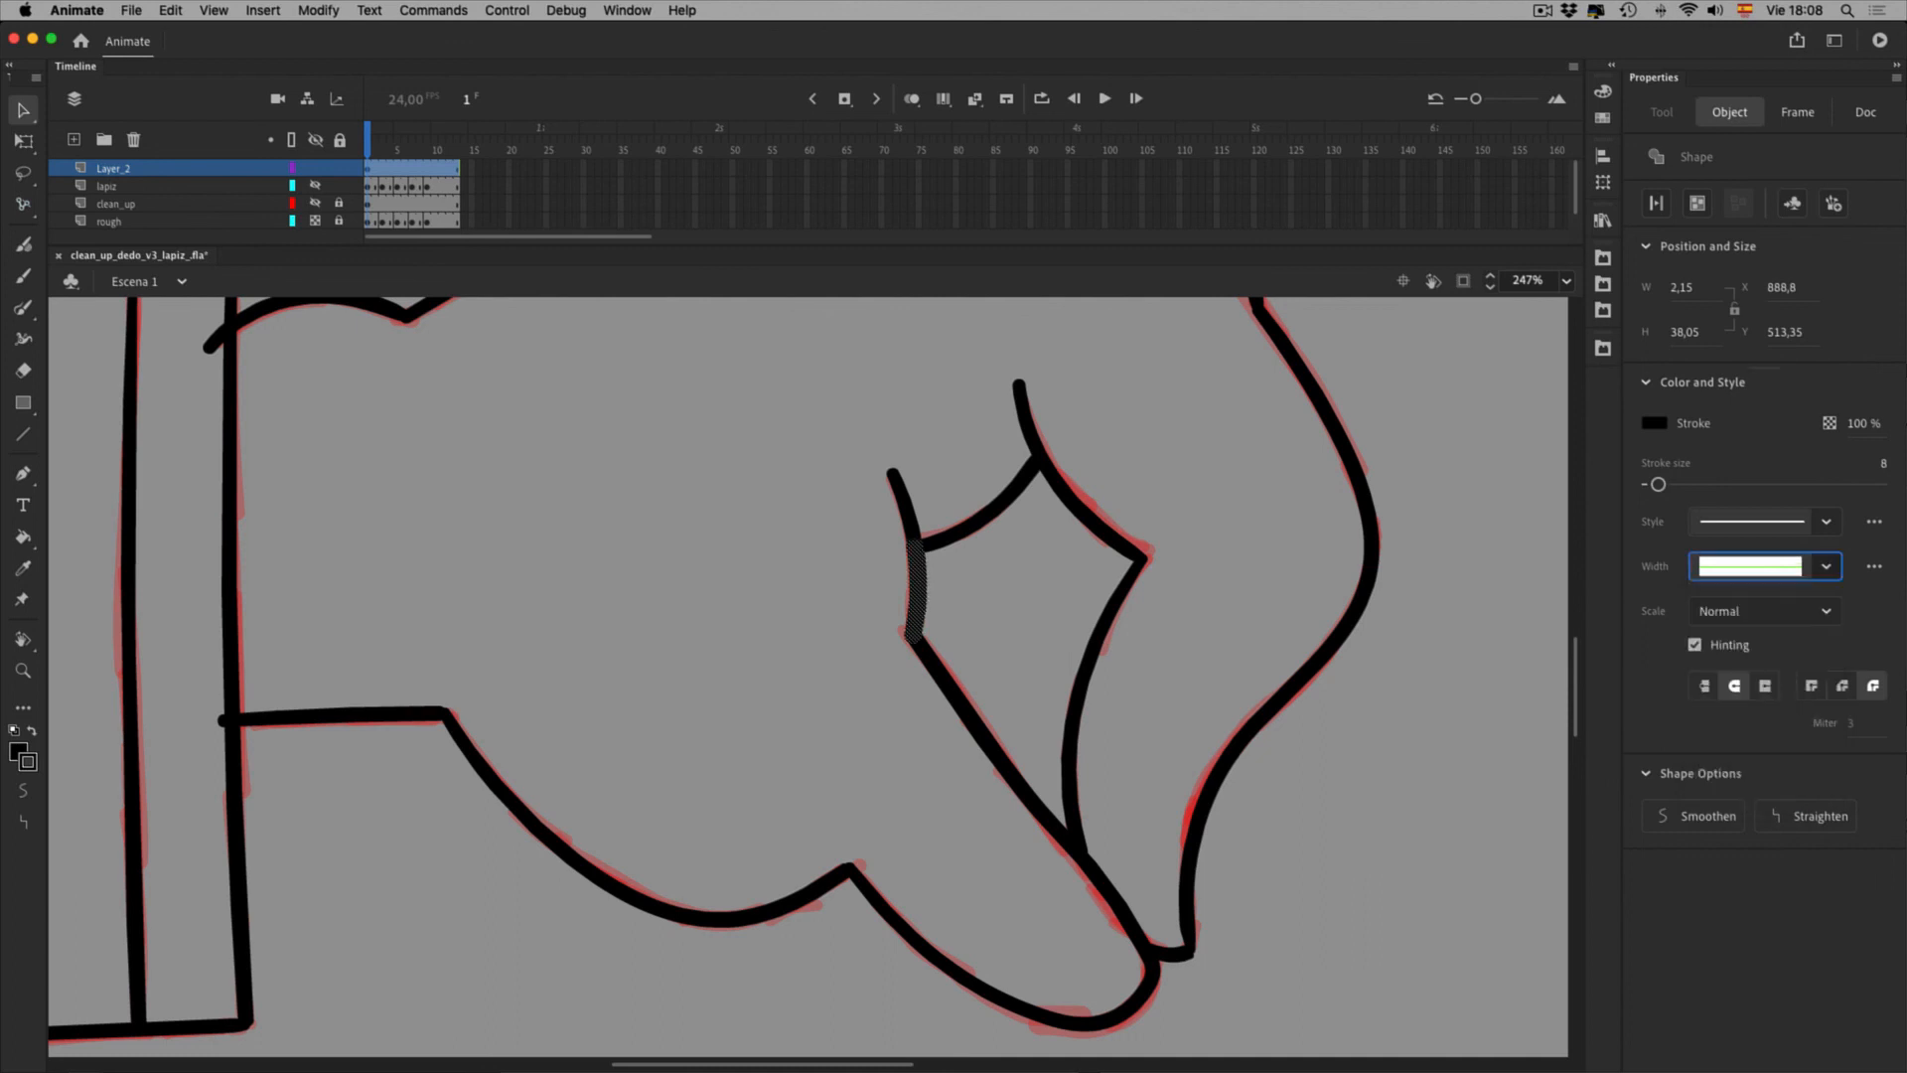
click(993, 844)
key(super+z)
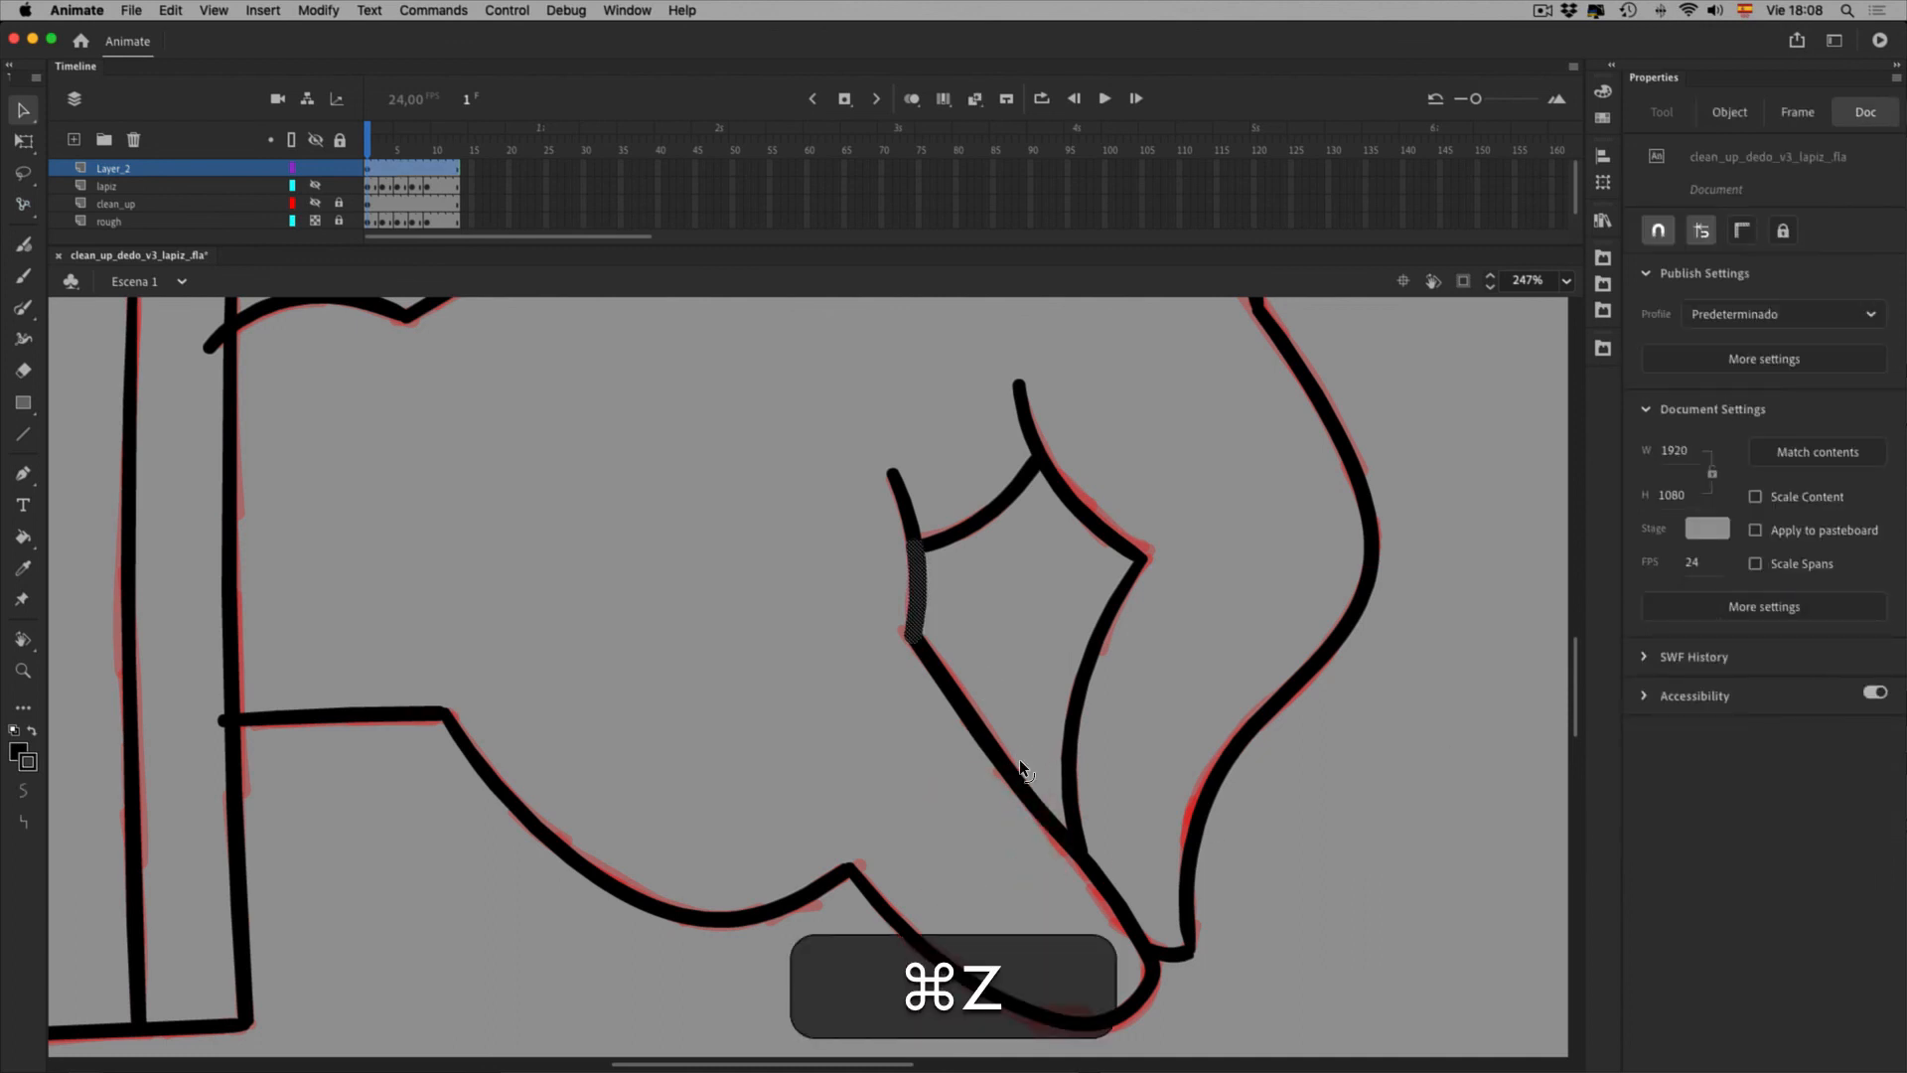
Marquee-select the corner where the strokes meet and review the width profiles without changing them
click(942, 758)
drag(941, 718, 995, 654)
click(1750, 567)
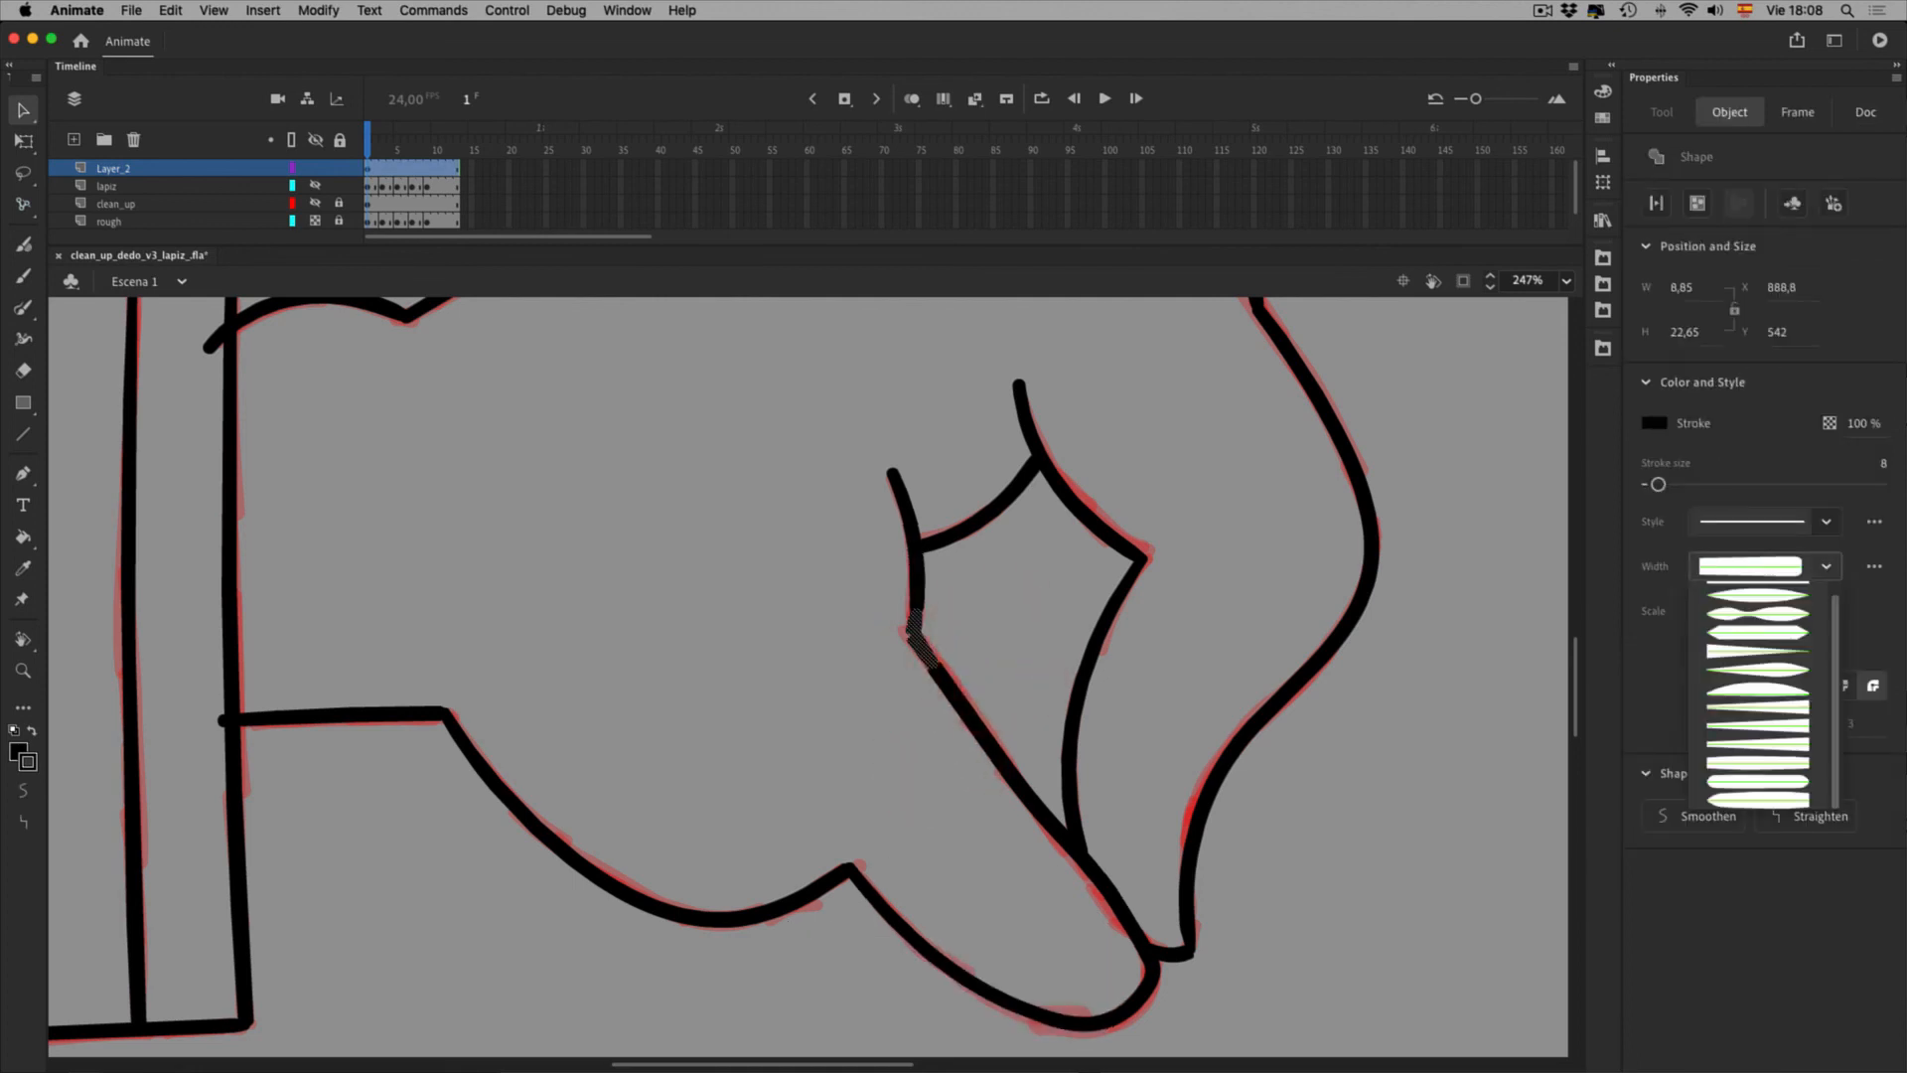
click(1873, 617)
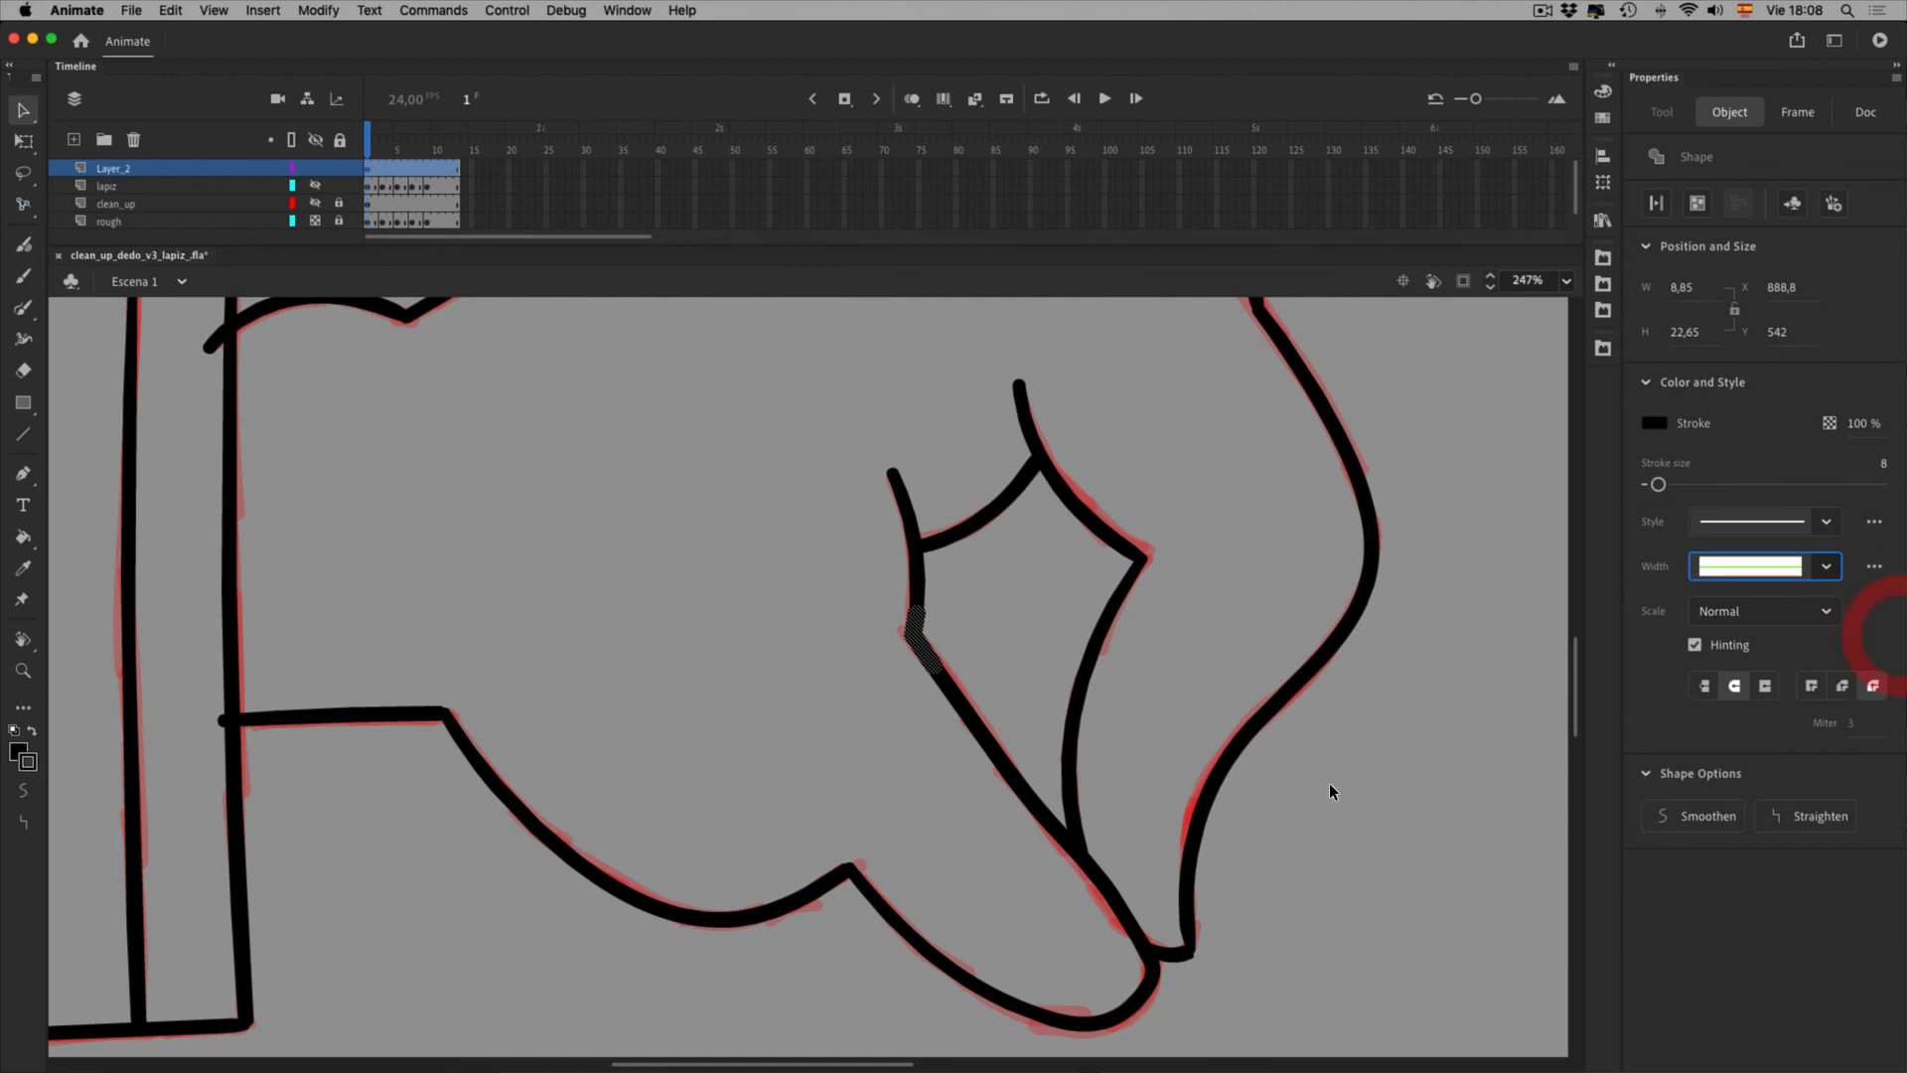
click(982, 839)
Inspect the short corner stroke by reselecting it and undo two earlier corner changes
click(978, 658)
click(966, 738)
click(979, 660)
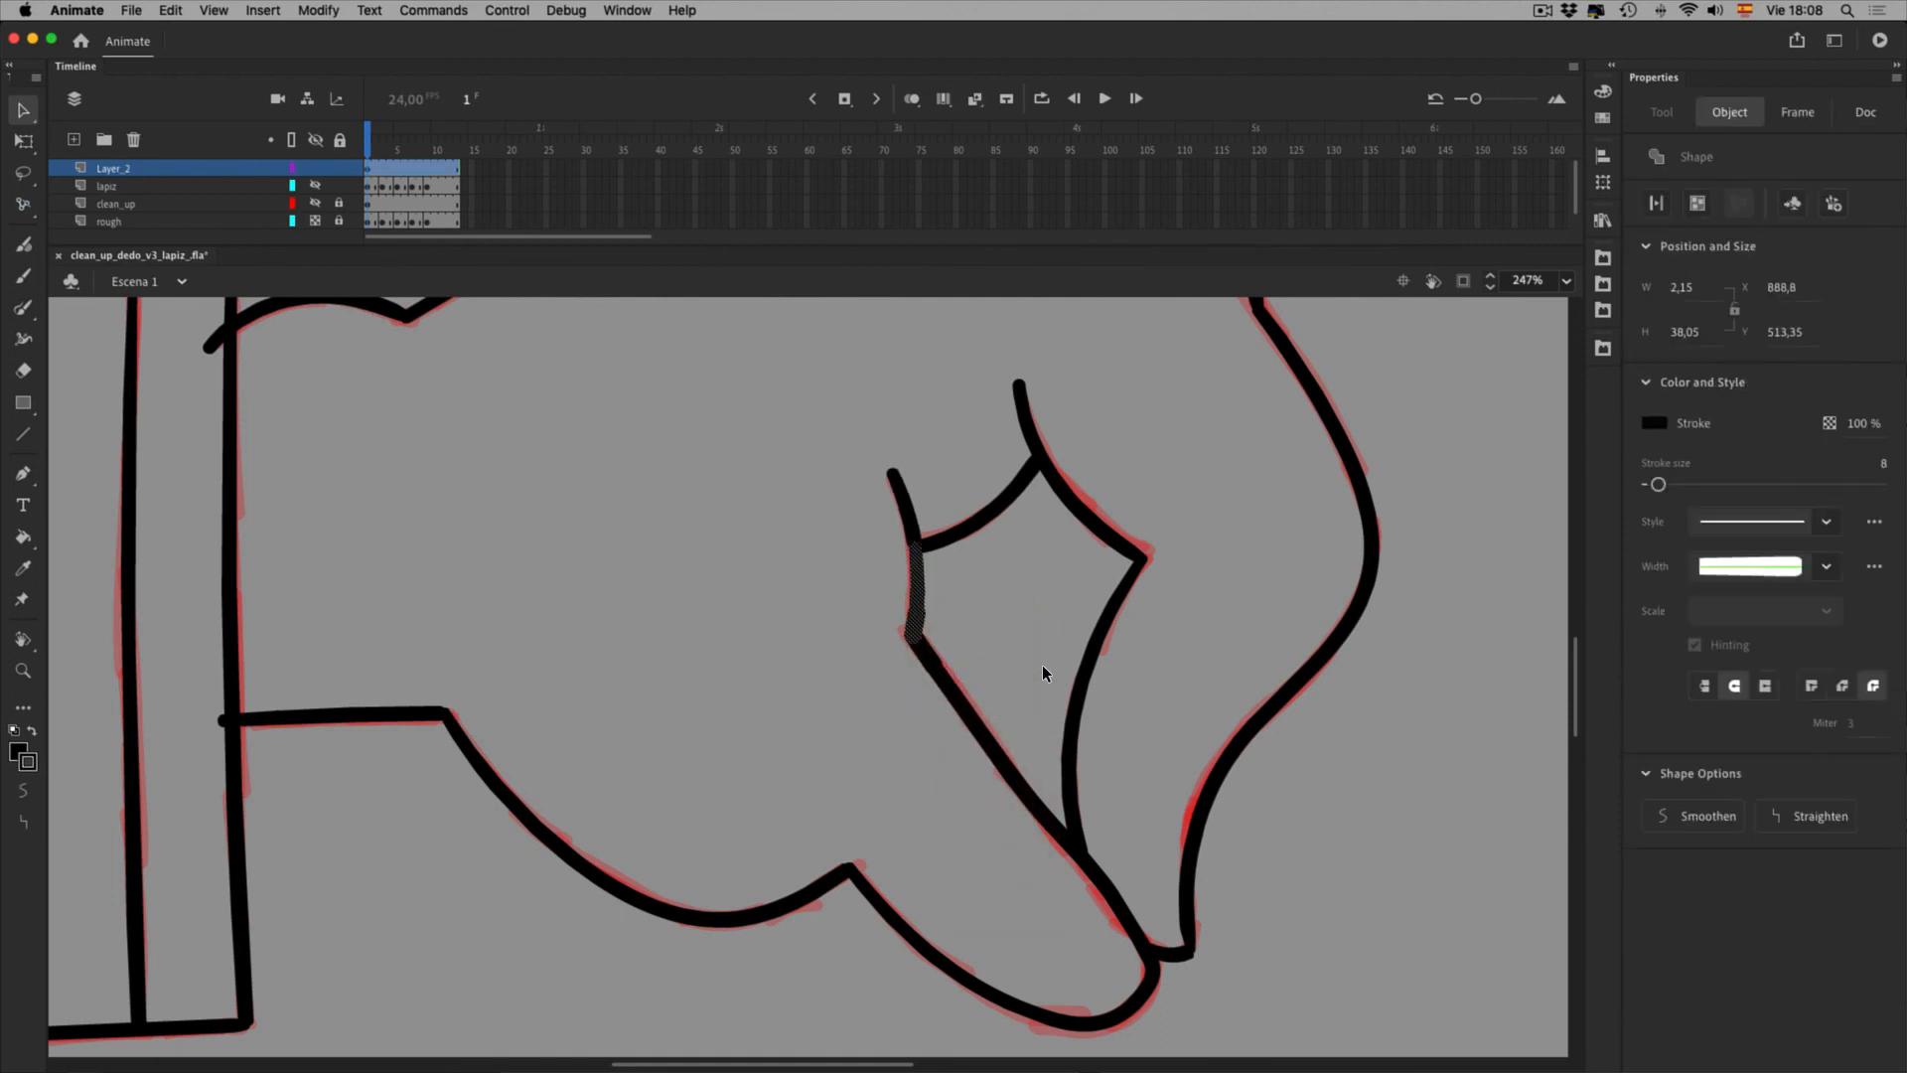
click(1021, 688)
click(978, 659)
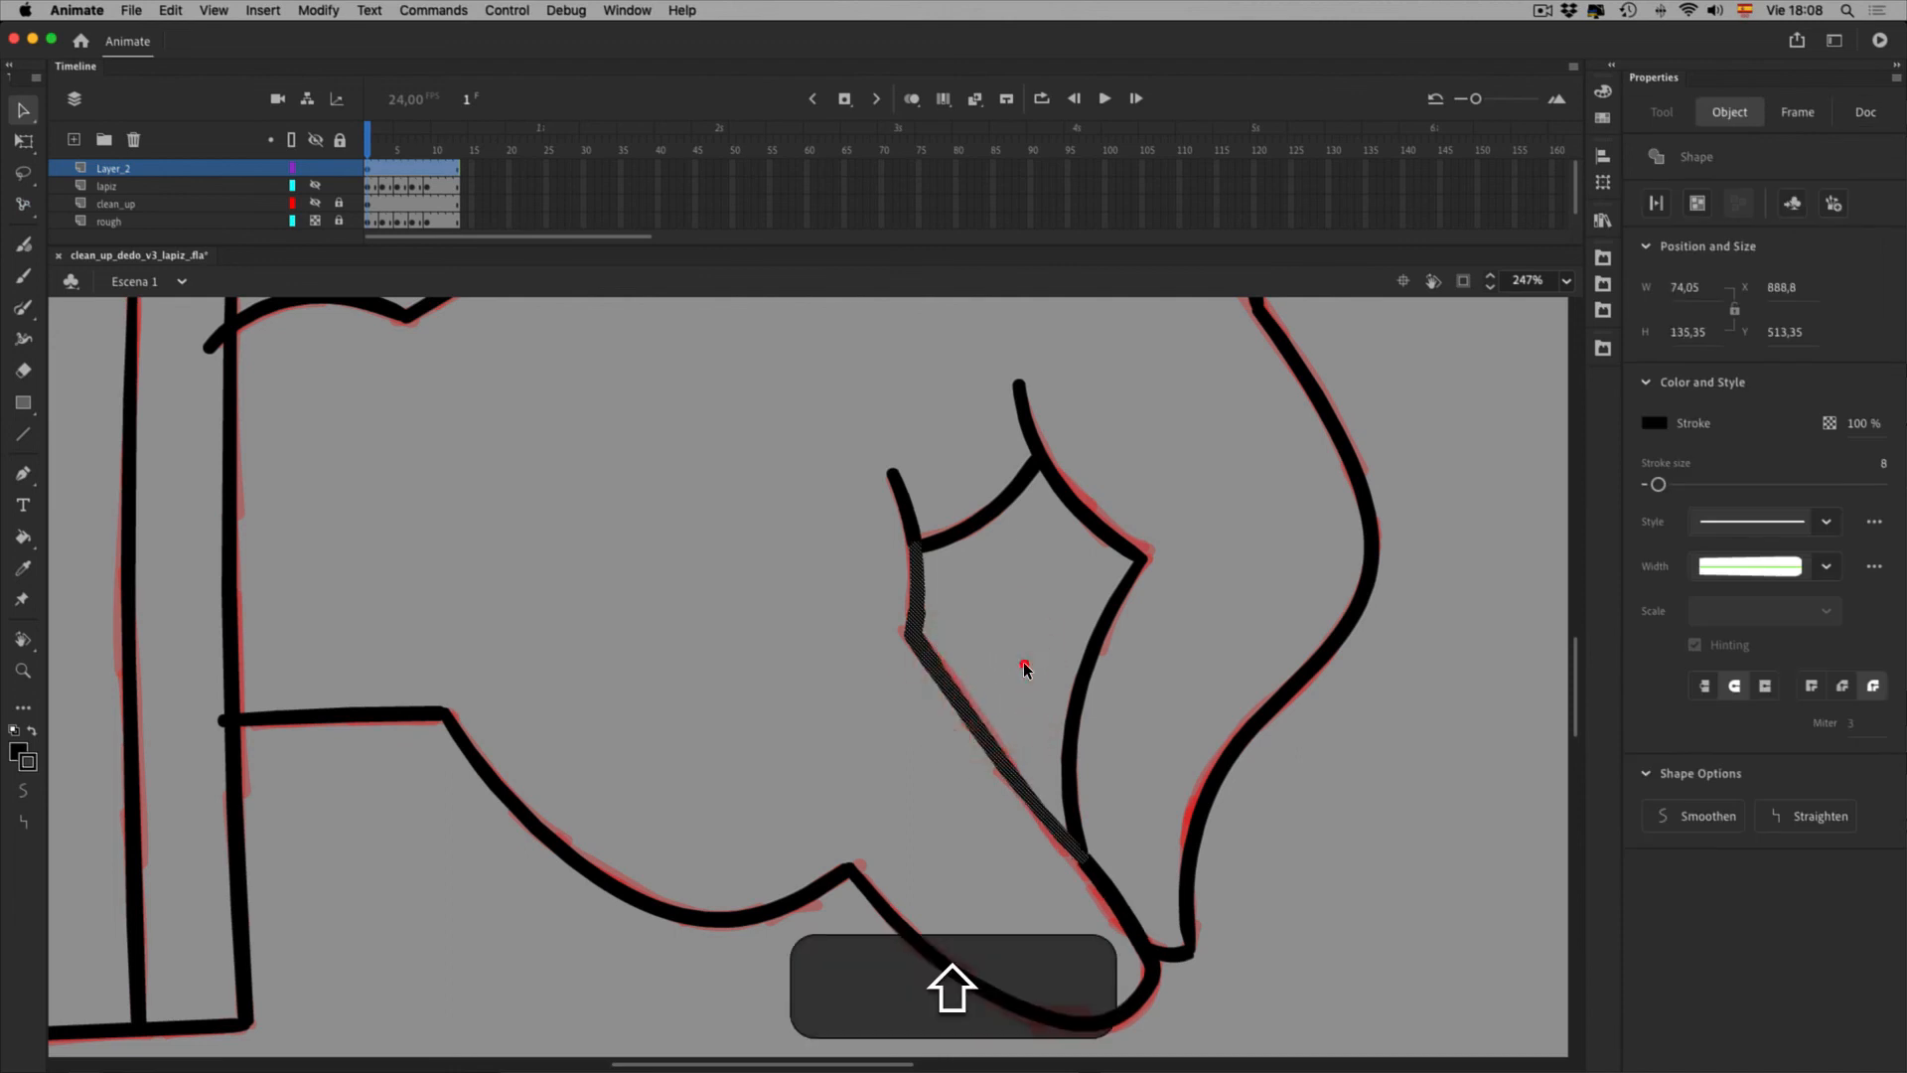
click(1088, 638)
key(super+z)
key(super+z)
key(super+z)
key(super+z)
key(super+z)
key(super+z)
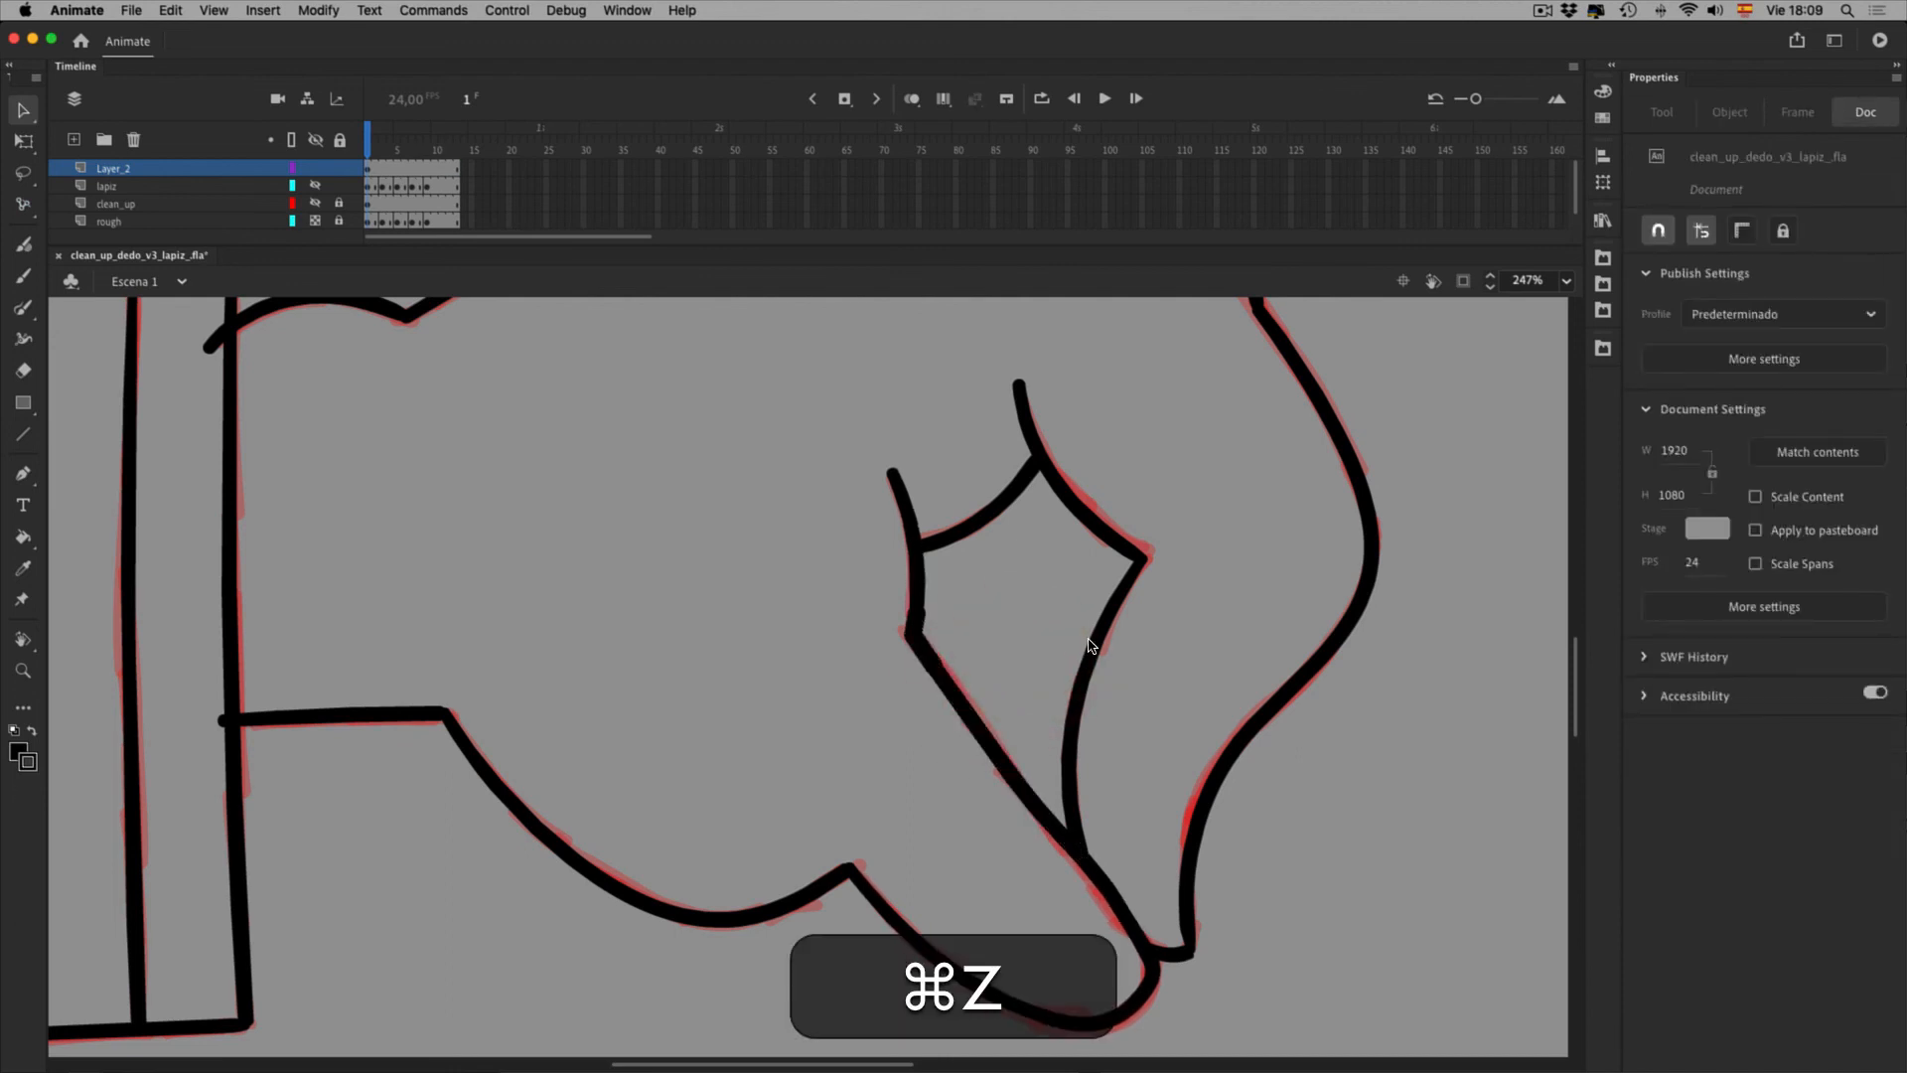
key(super+z)
key(super+z)
click(1016, 690)
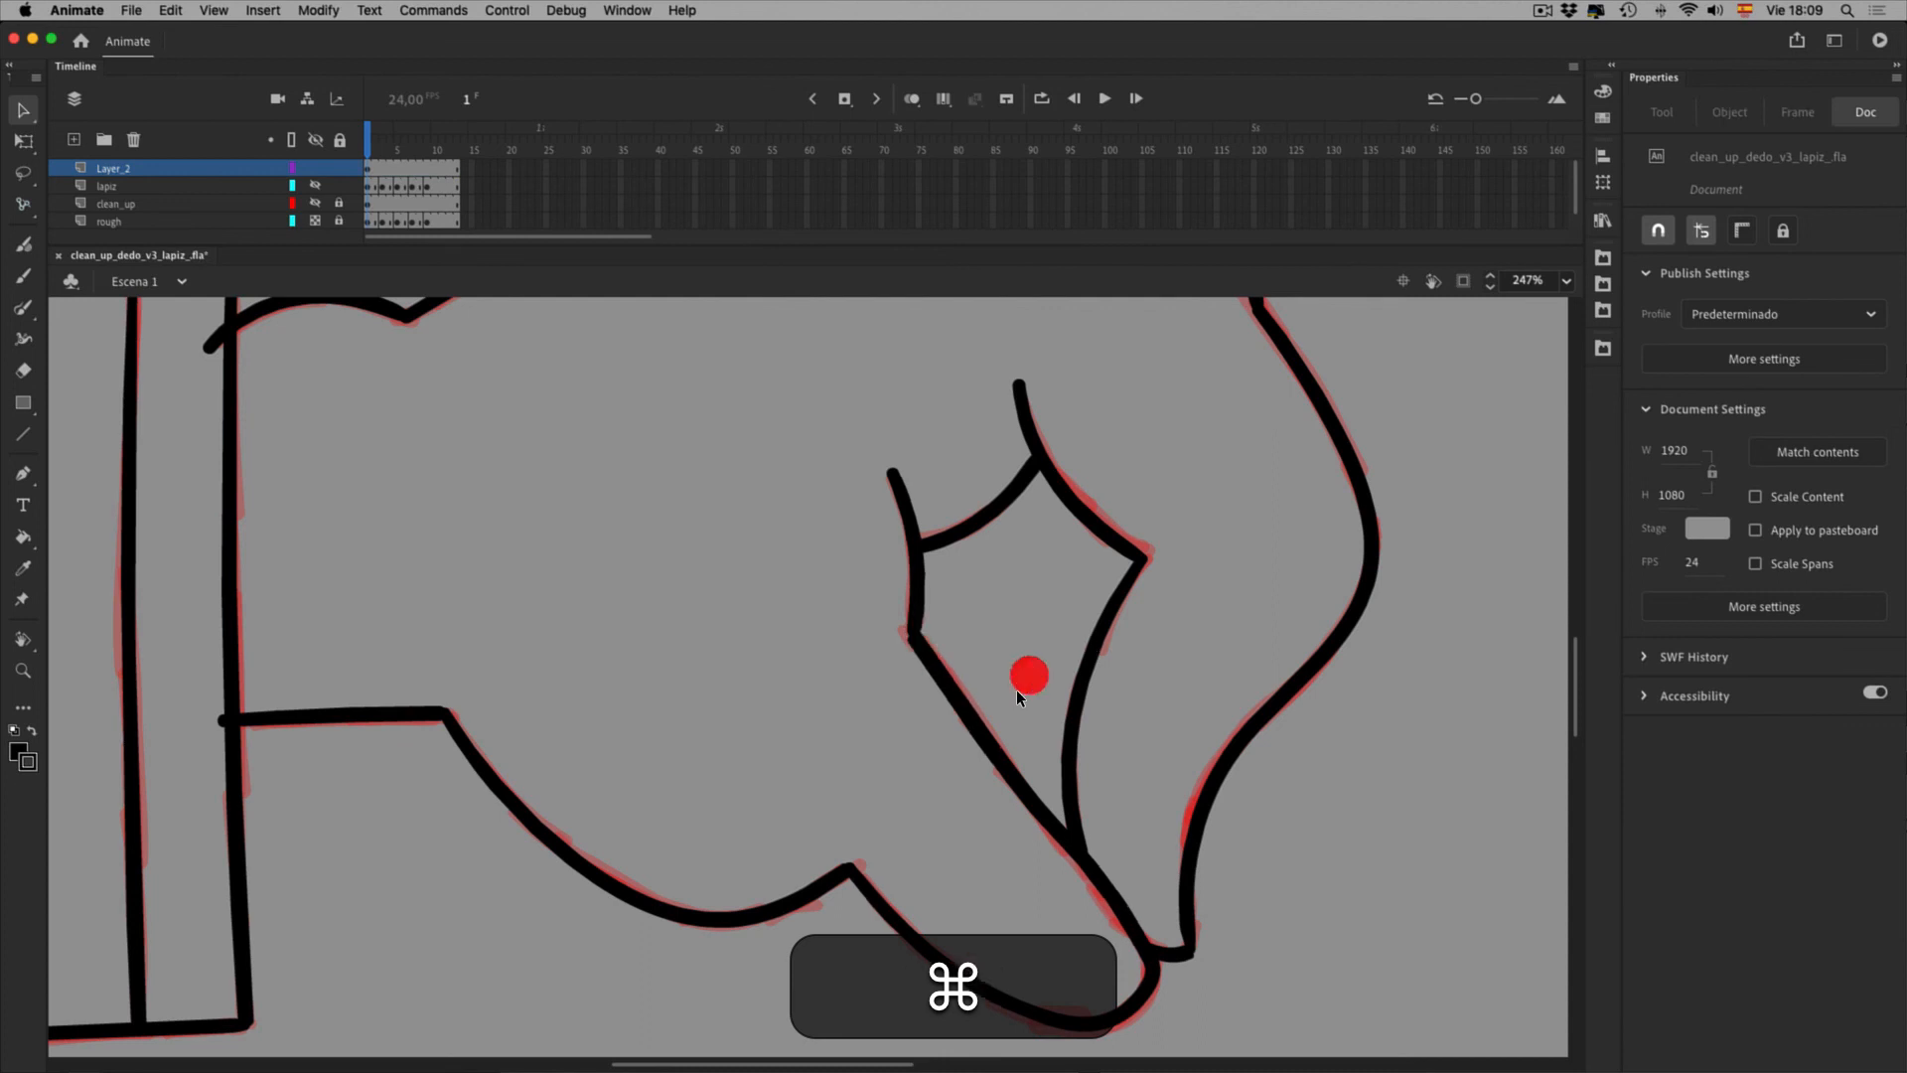
Zoom in close on the finger joint and drag the joint into a cleaner bend
click(23, 670)
click(1094, 774)
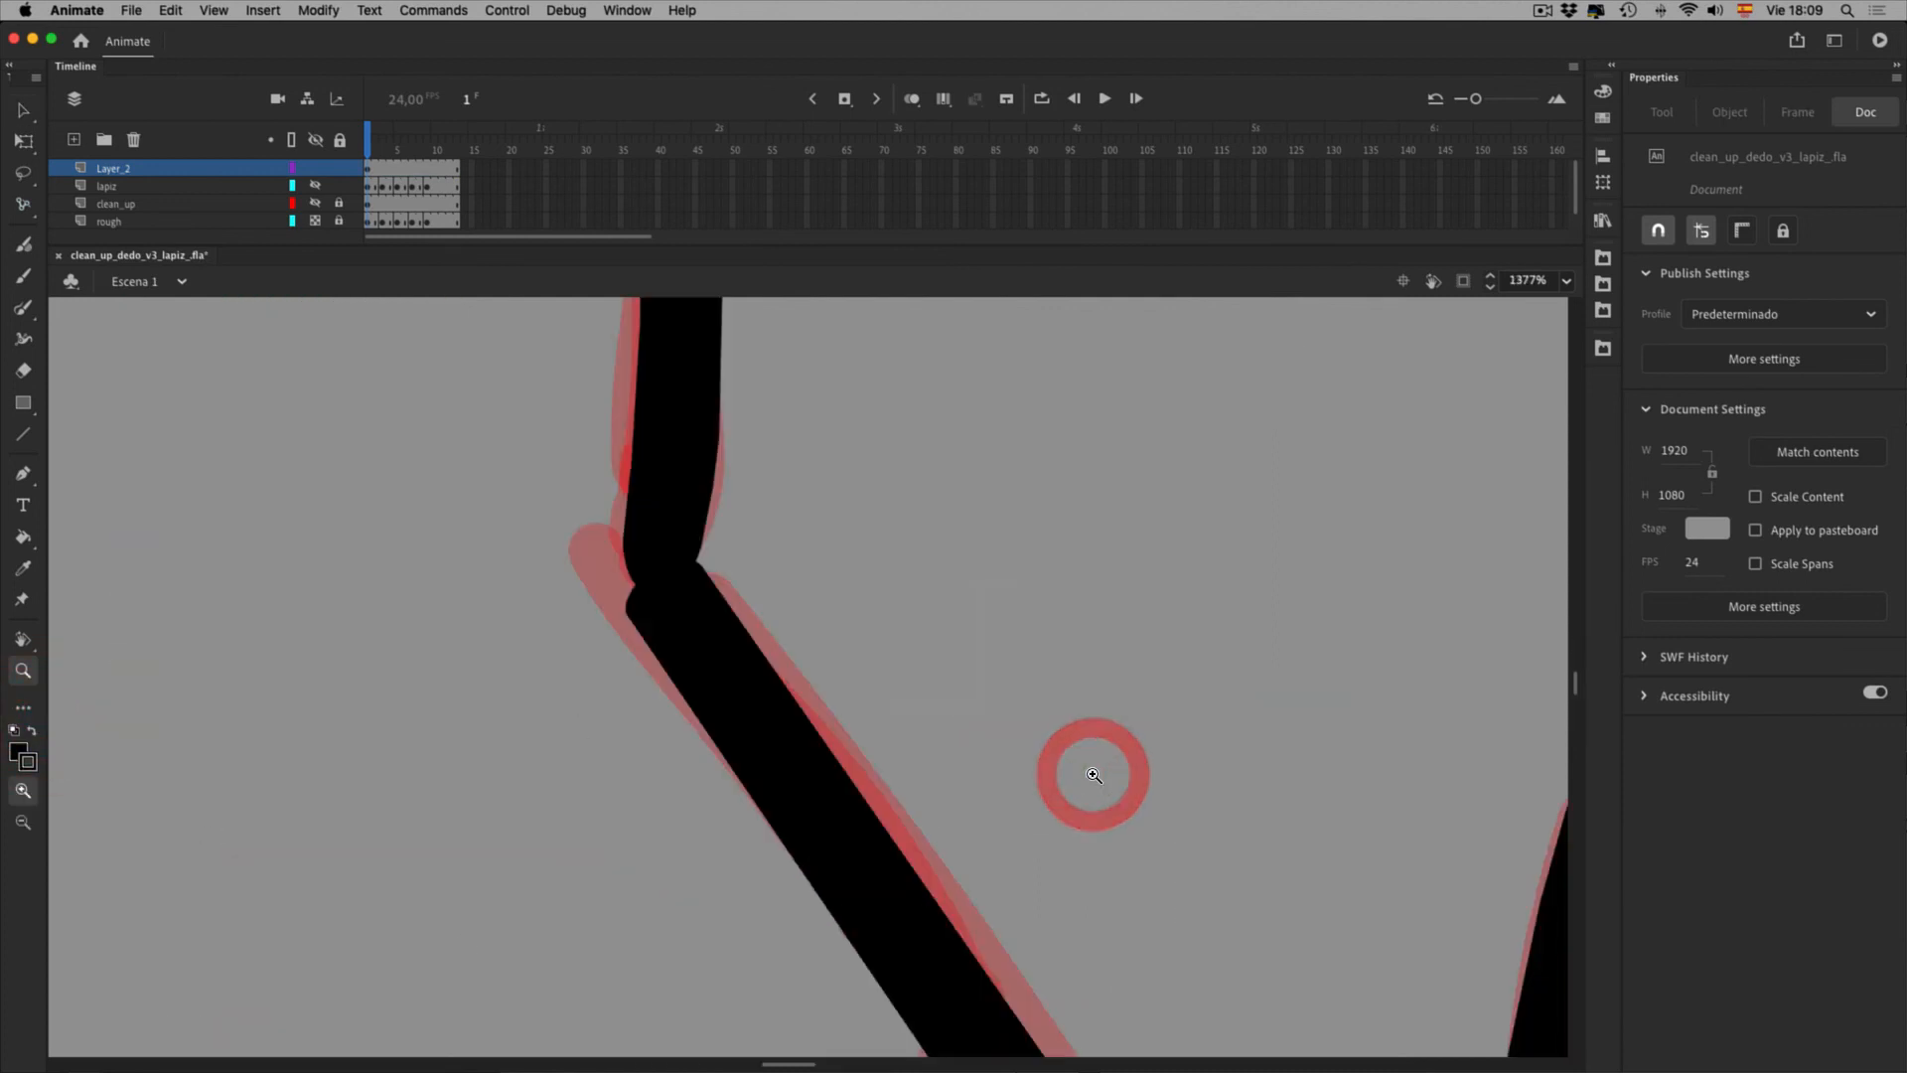
click(23, 110)
click(716, 598)
click(807, 605)
mouse_move(713, 600)
mouse_down()
mouse_move(693, 688)
mouse_move(704, 626)
mouse_up()
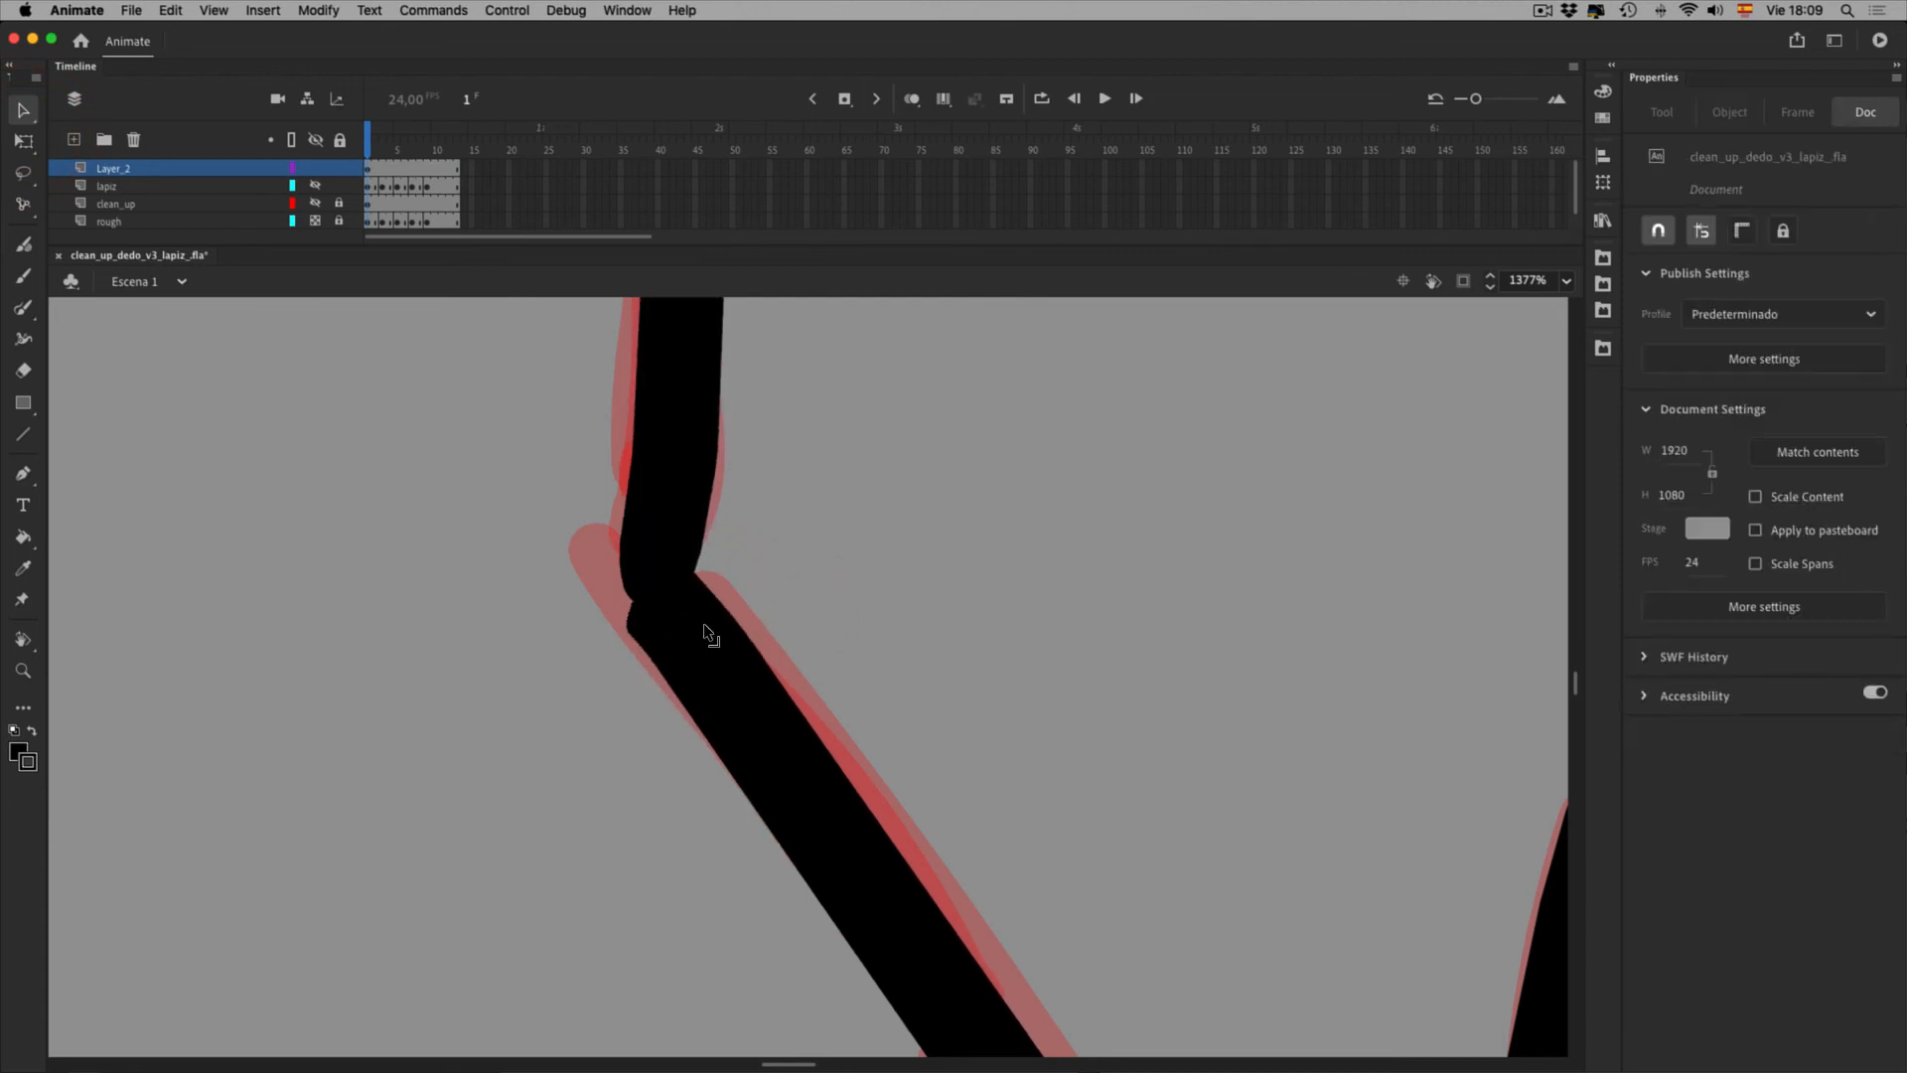
click(714, 637)
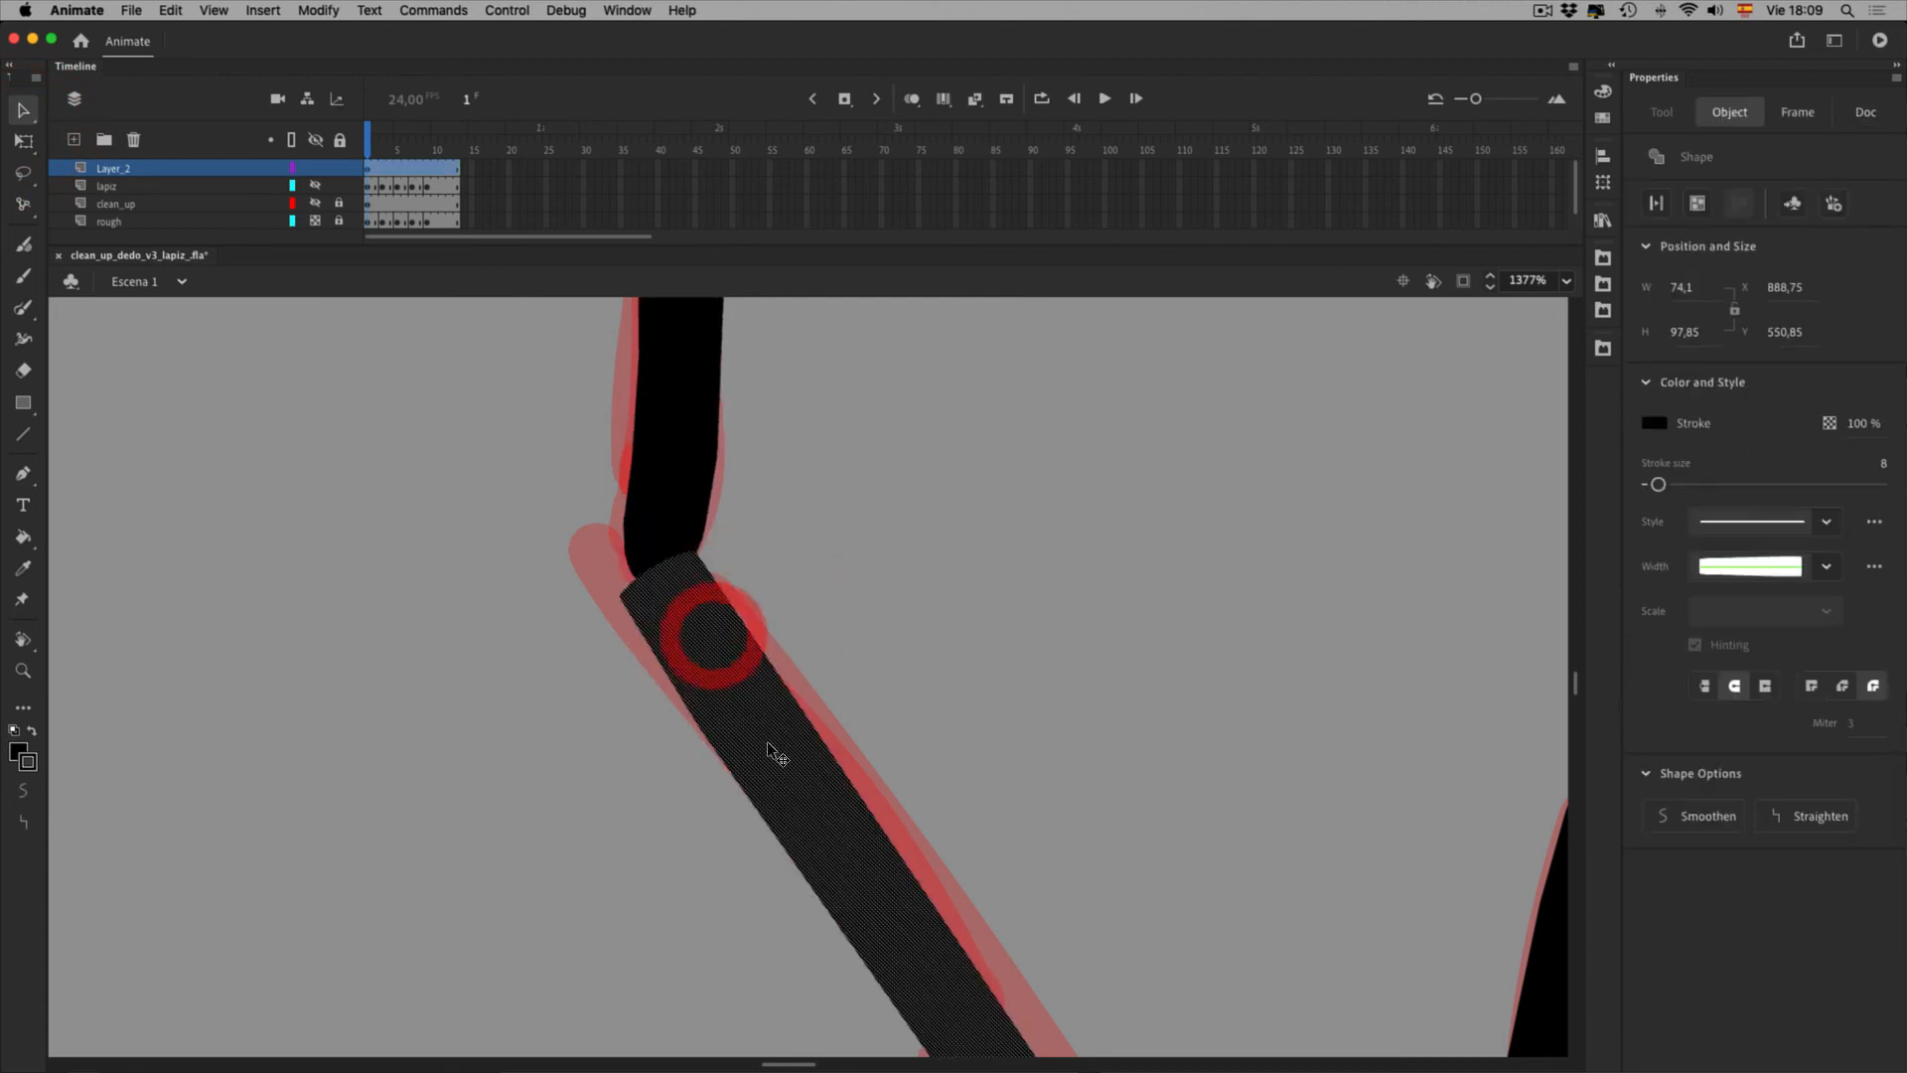
click(568, 688)
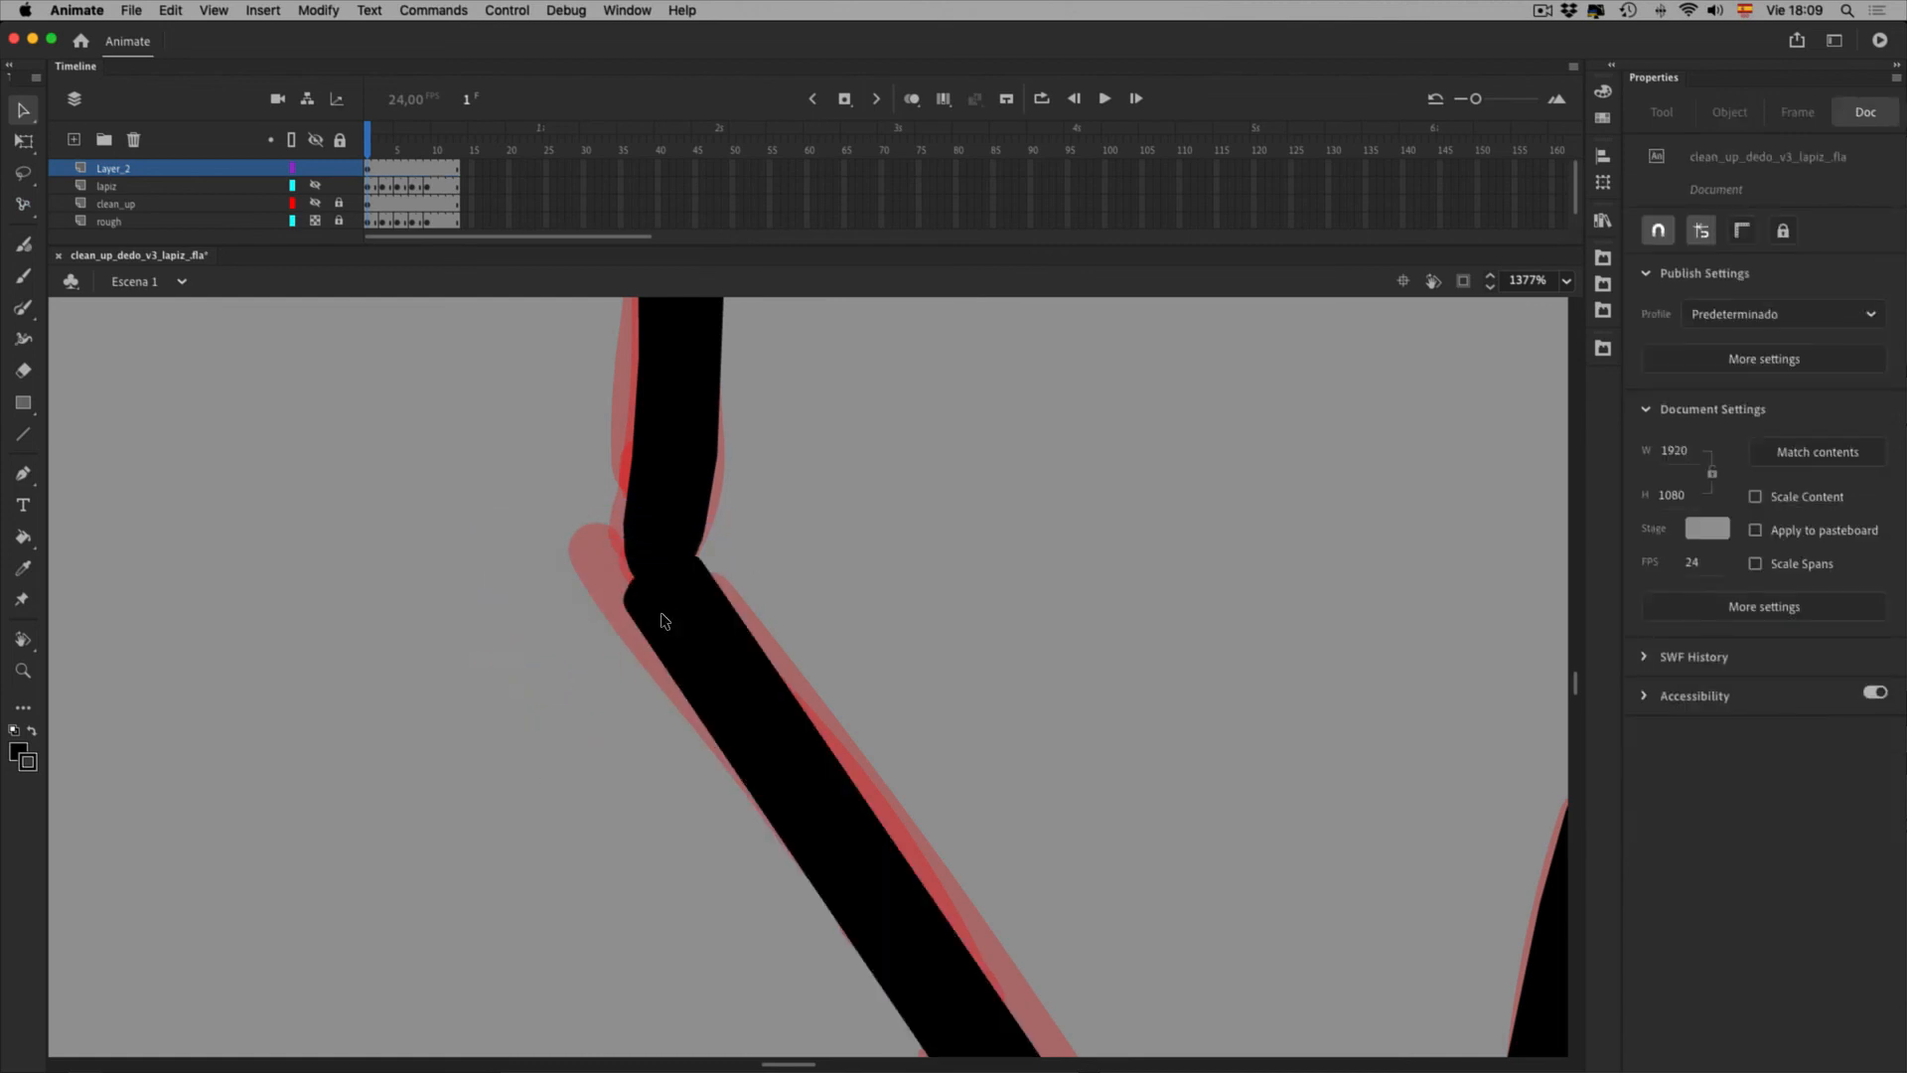
Lasso the joint and try a width profile on it, undoing the joint changes afterwards
key(l)
mouse_move(745, 527)
mouse_down()
mouse_move(722, 665)
mouse_move(758, 532)
mouse_up()
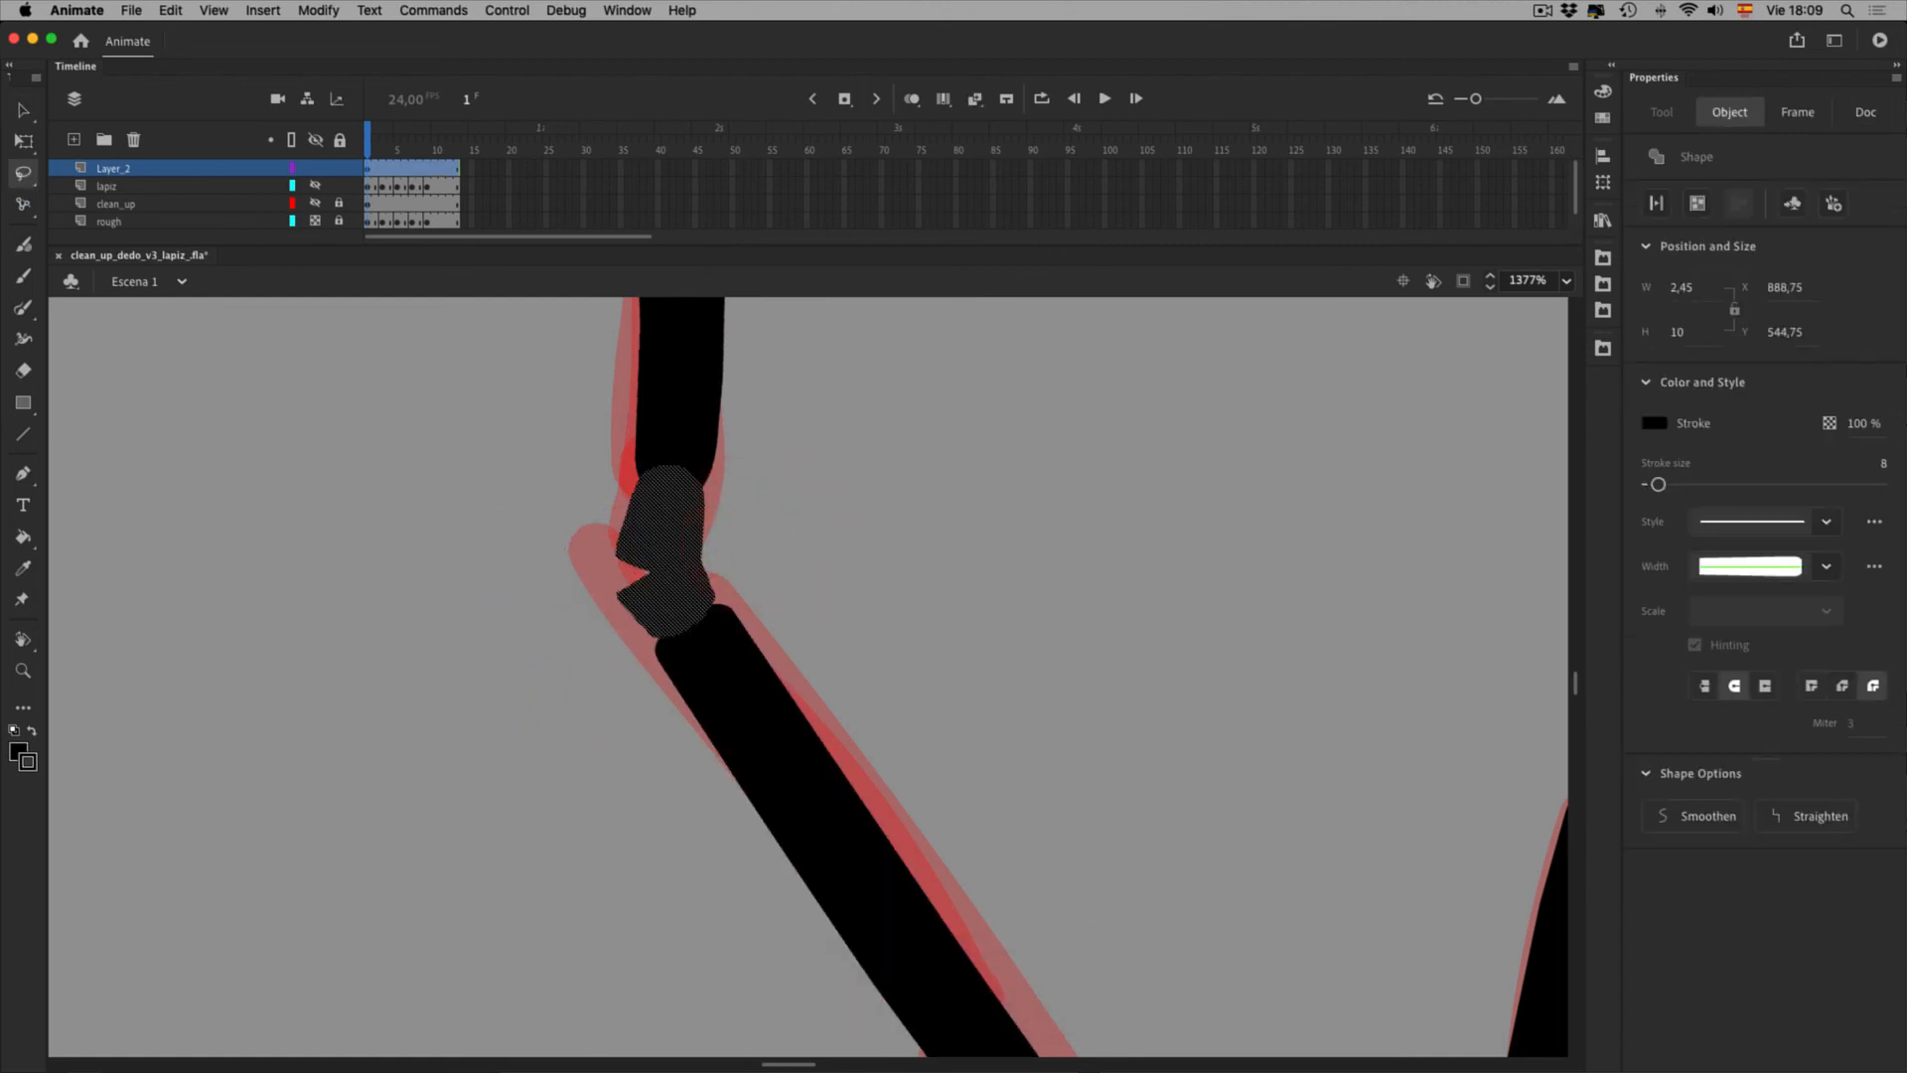
click(1825, 566)
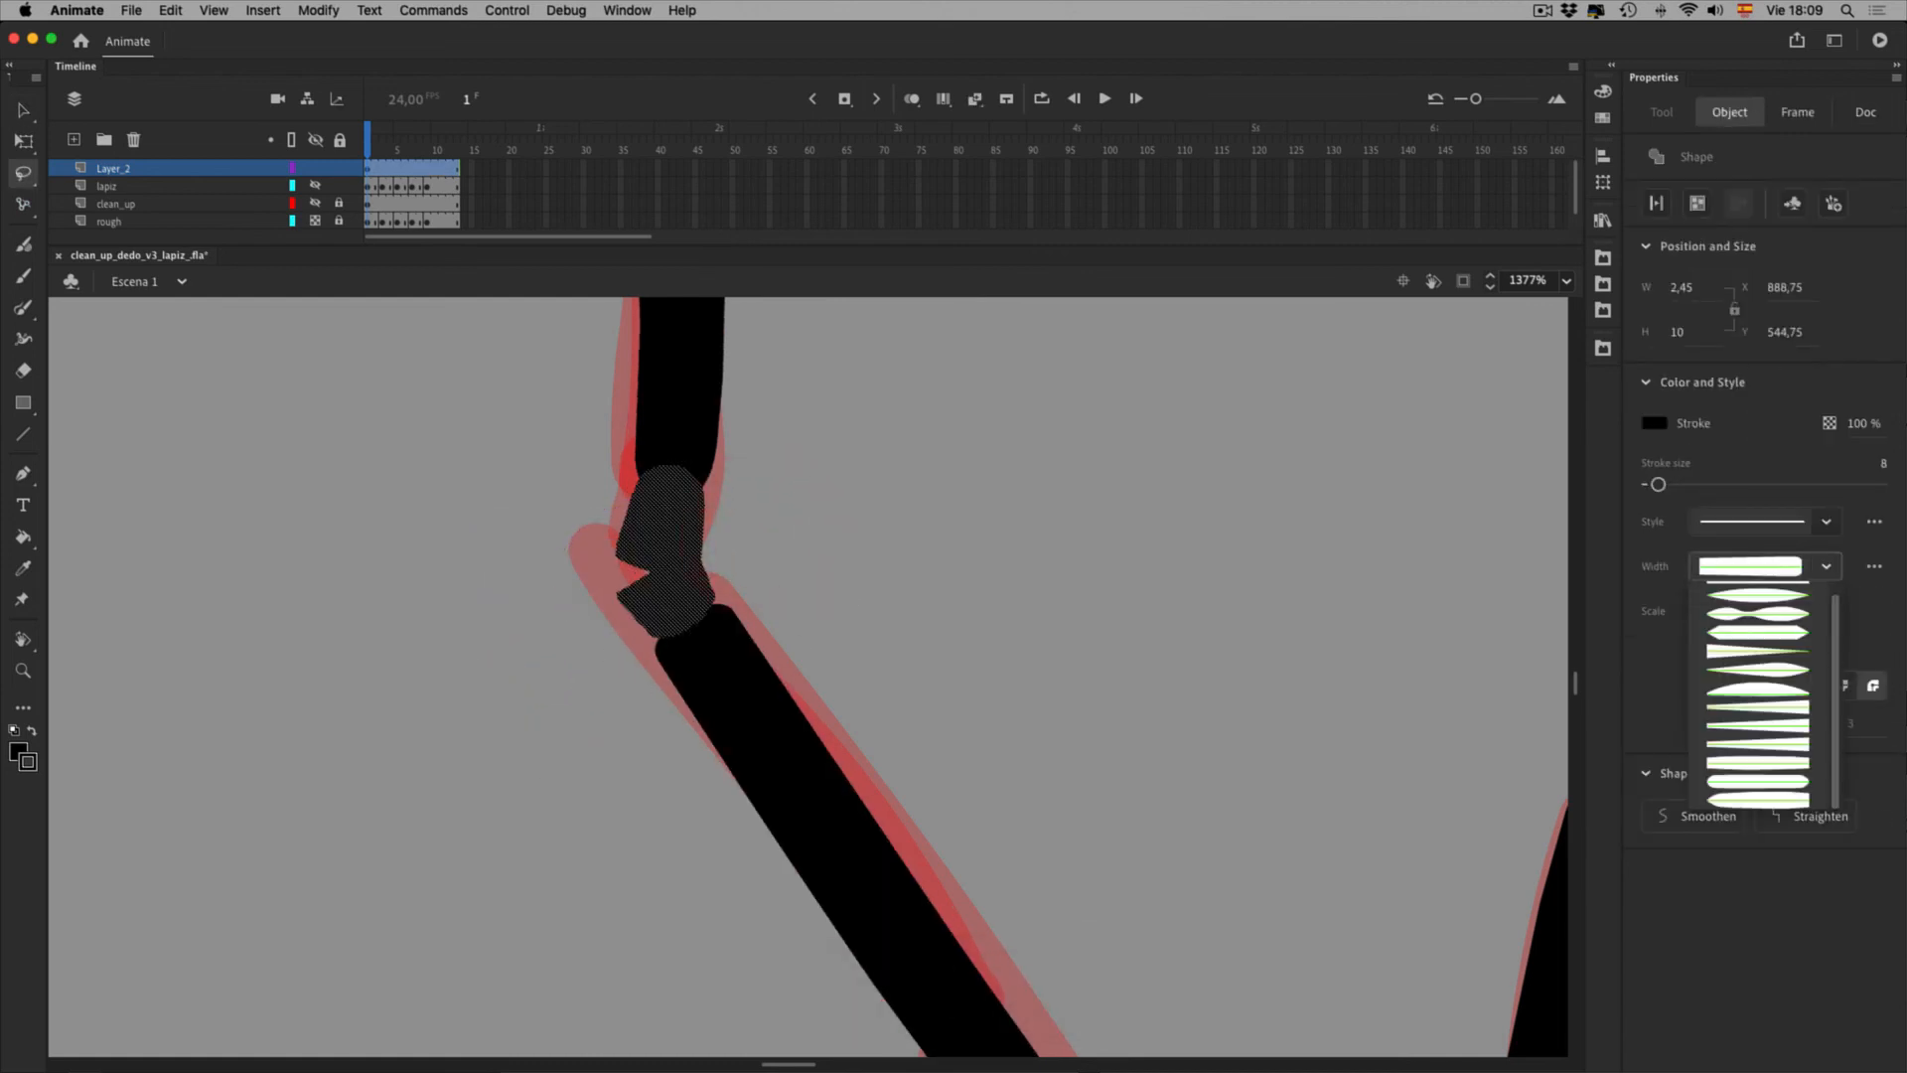
click(1884, 837)
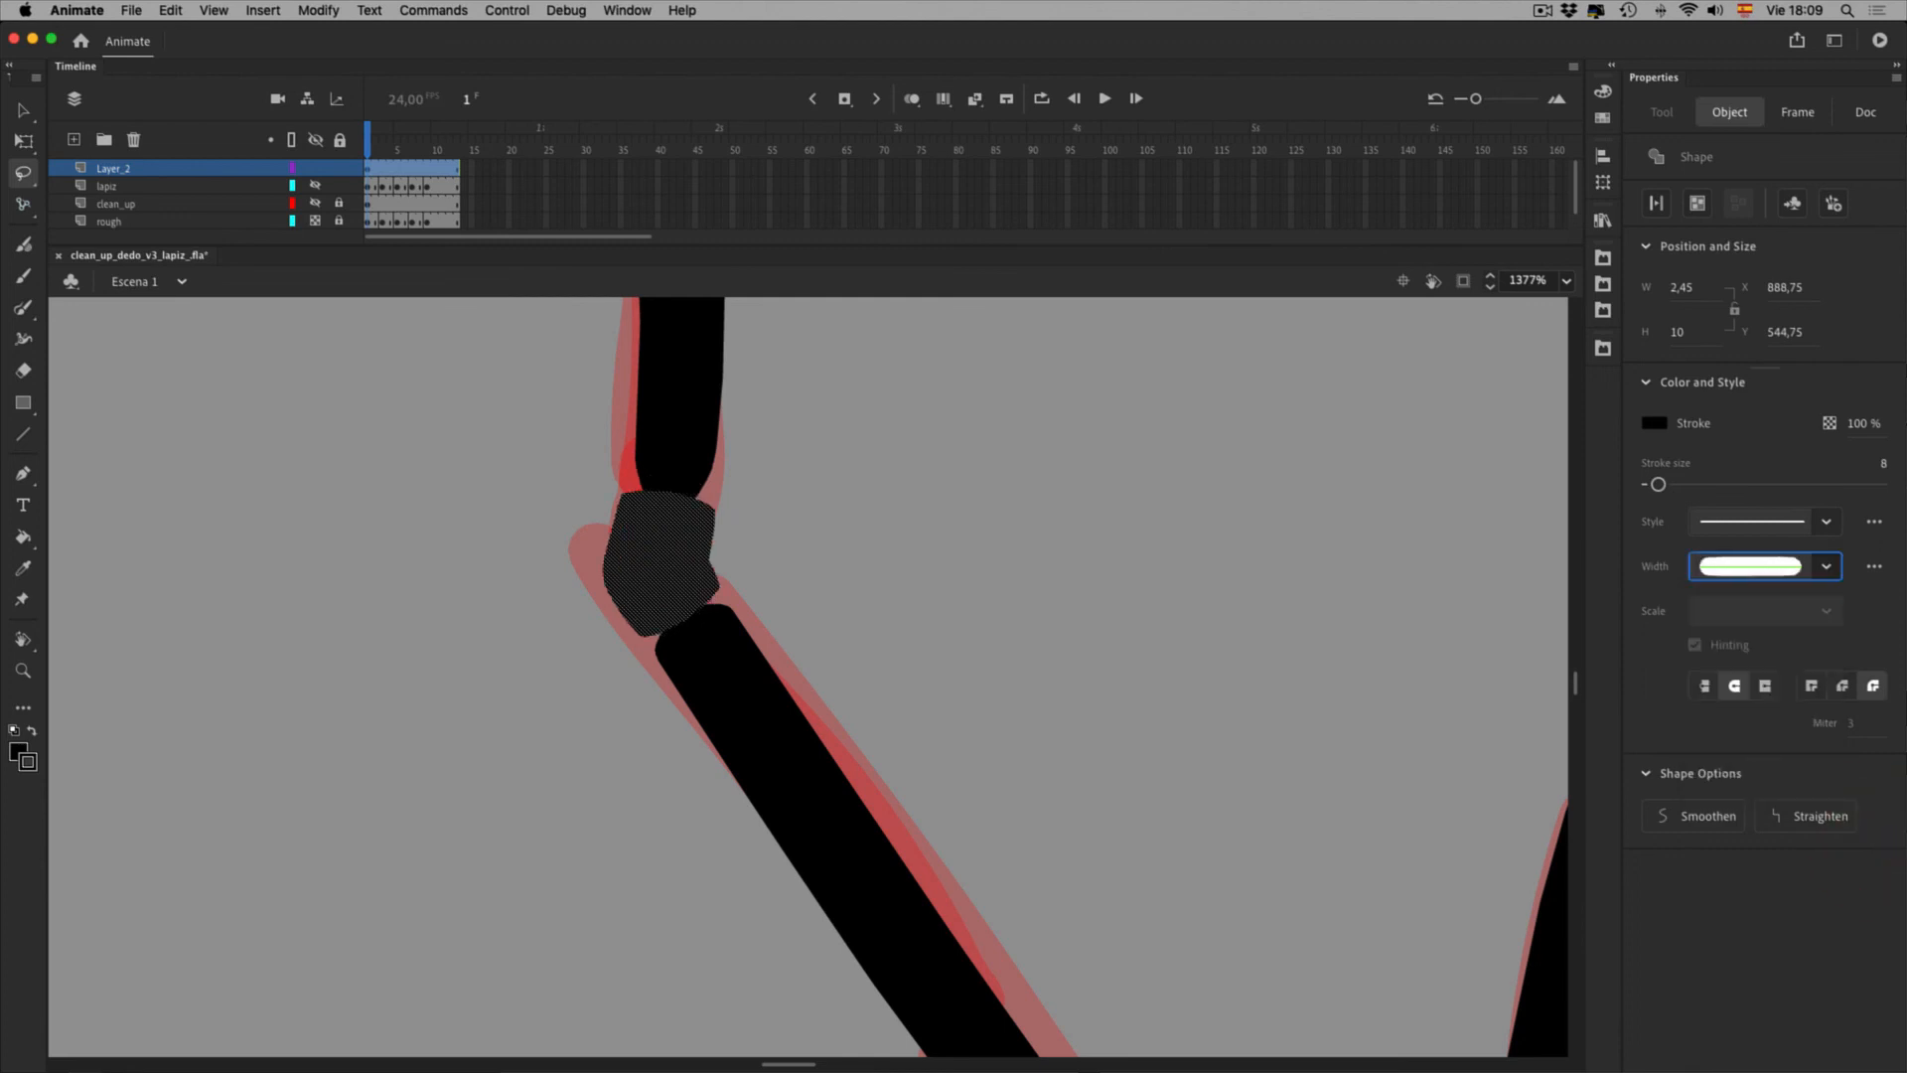
click(1137, 723)
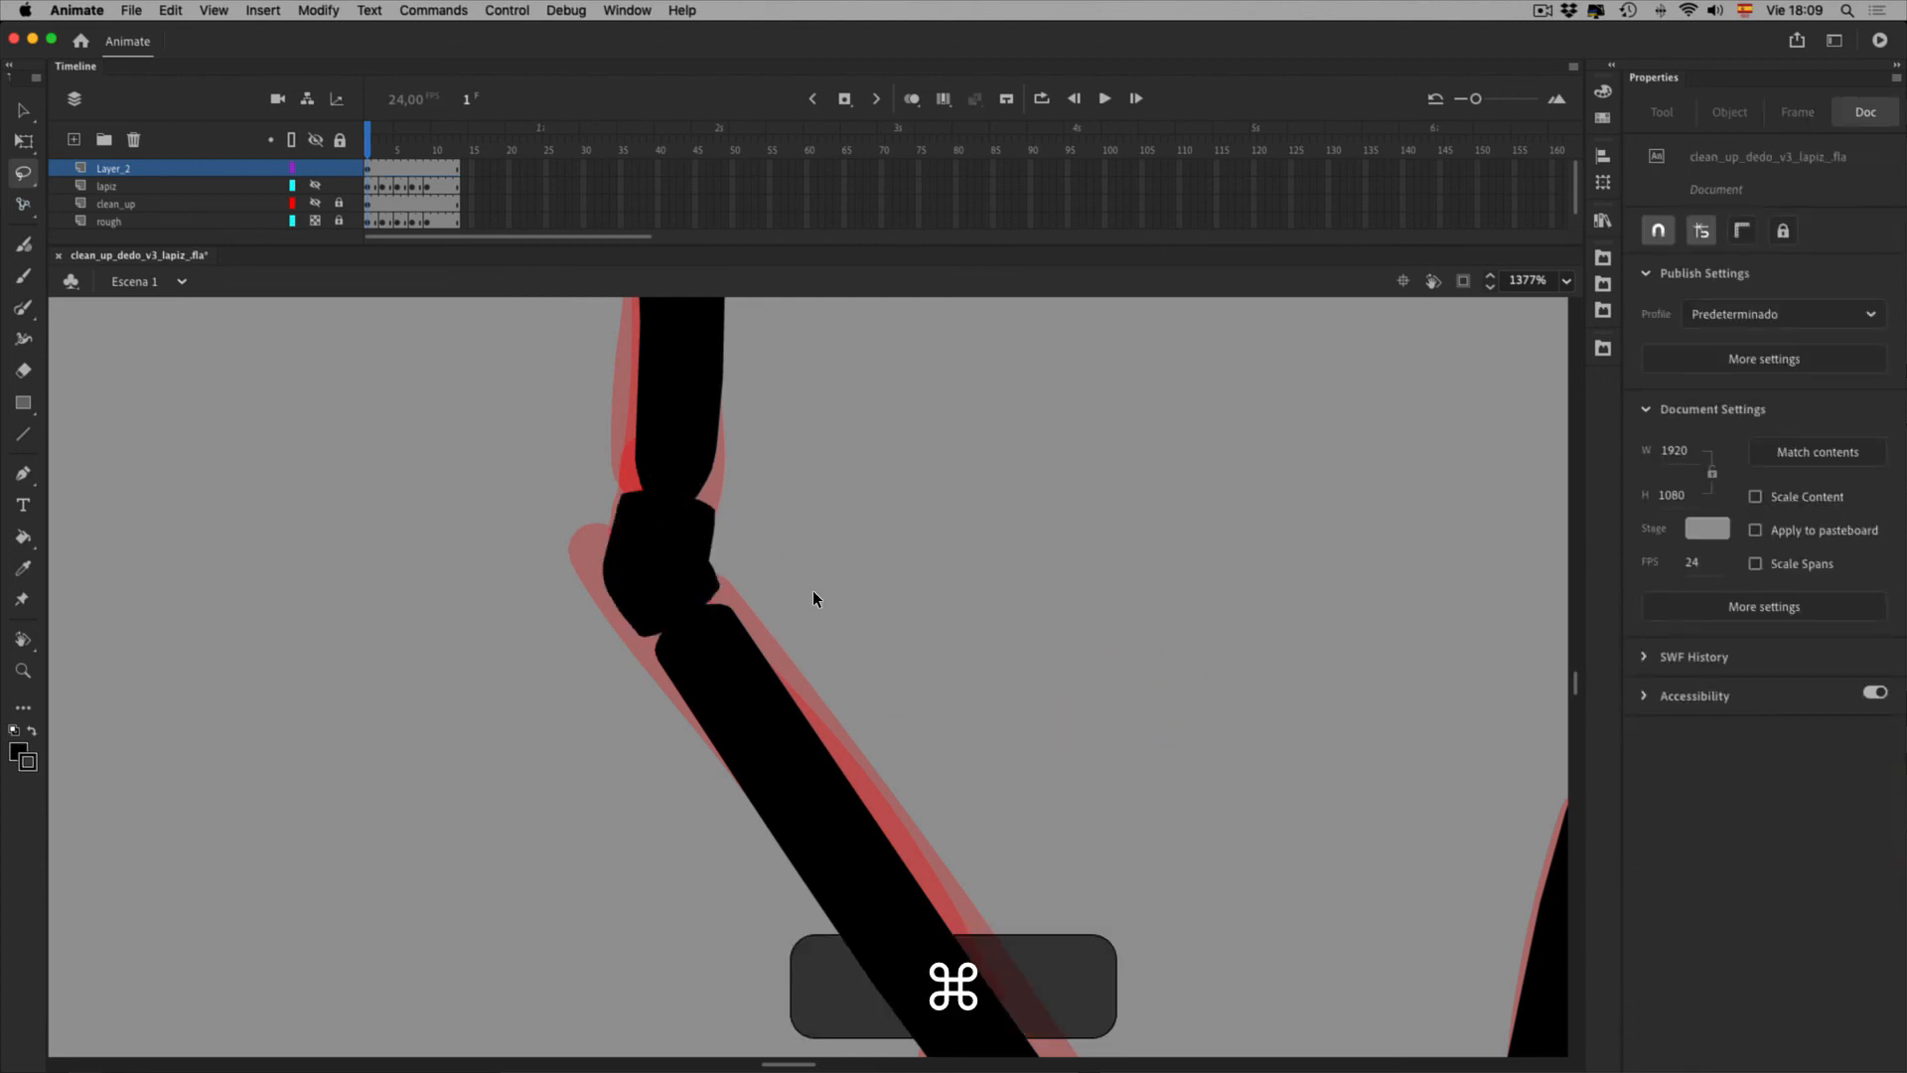
key(cmd+z)
key(cmd+z)
mouse_move(506, 796)
mouse_down()
mouse_move(826, 388)
mouse_move(549, 796)
mouse_move(860, 393)
mouse_up()
key(0)
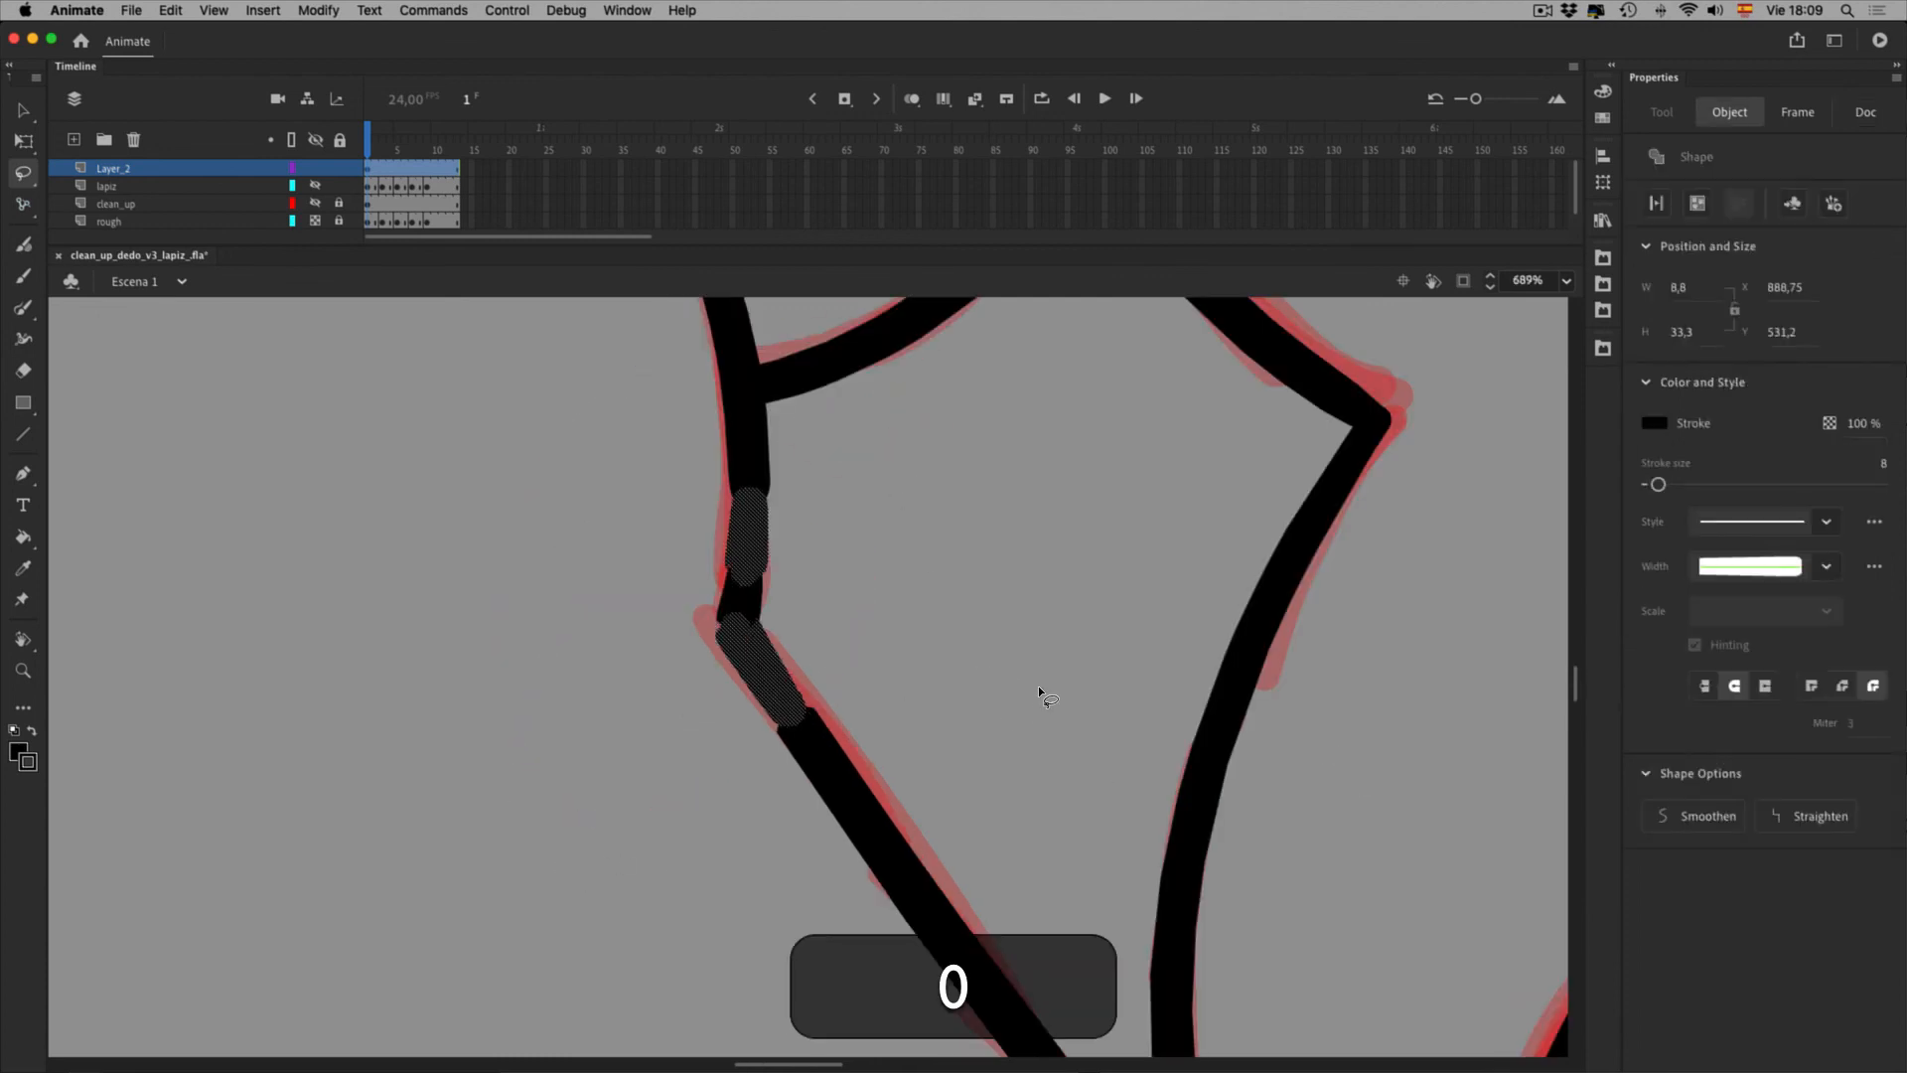
key(cmd+z)
key(cmd+z)
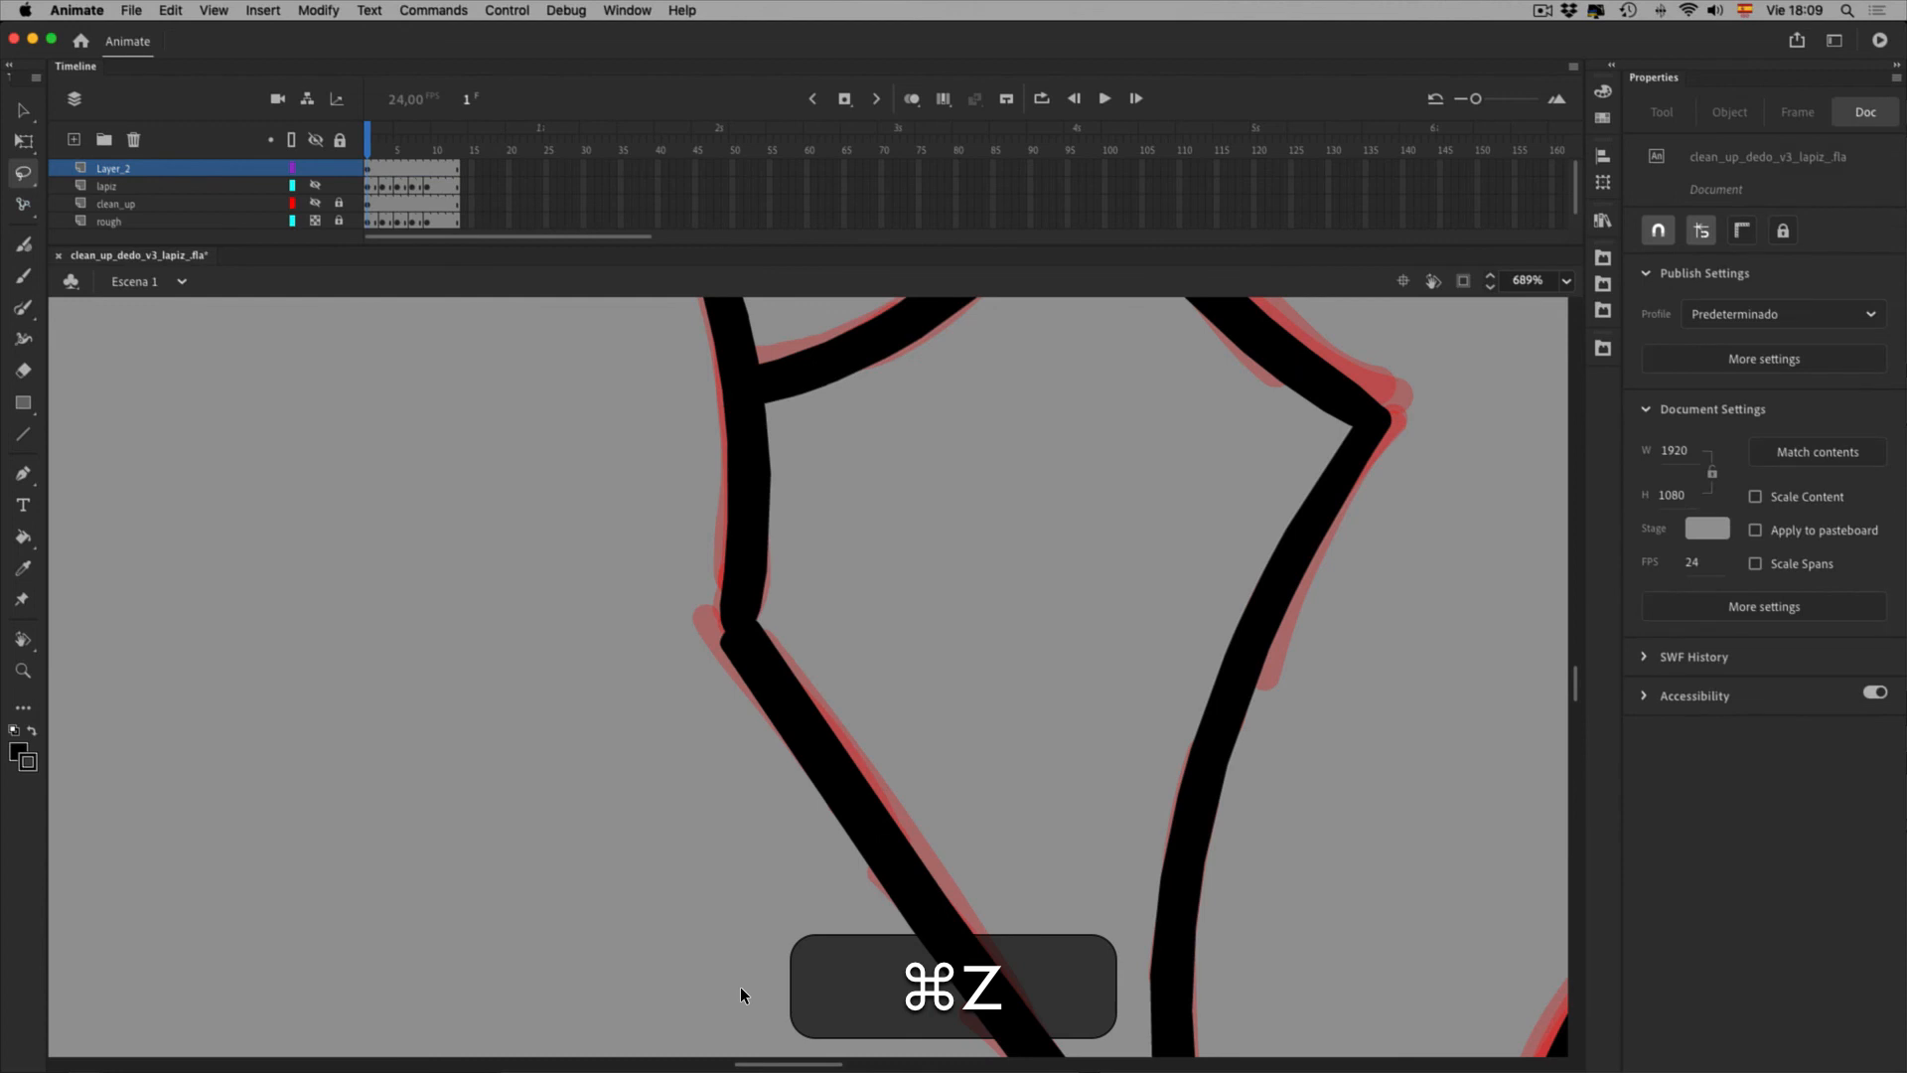
Lasso the two joint strokes and try a uniform width profile with stroke size 7, undoing thinner attempts
mouse_move(676, 842)
mouse_down()
mouse_move(873, 830)
mouse_move(676, 684)
mouse_up()
click(1826, 566)
scroll(1757, 645, up, 2)
click(1757, 592)
click(1883, 463)
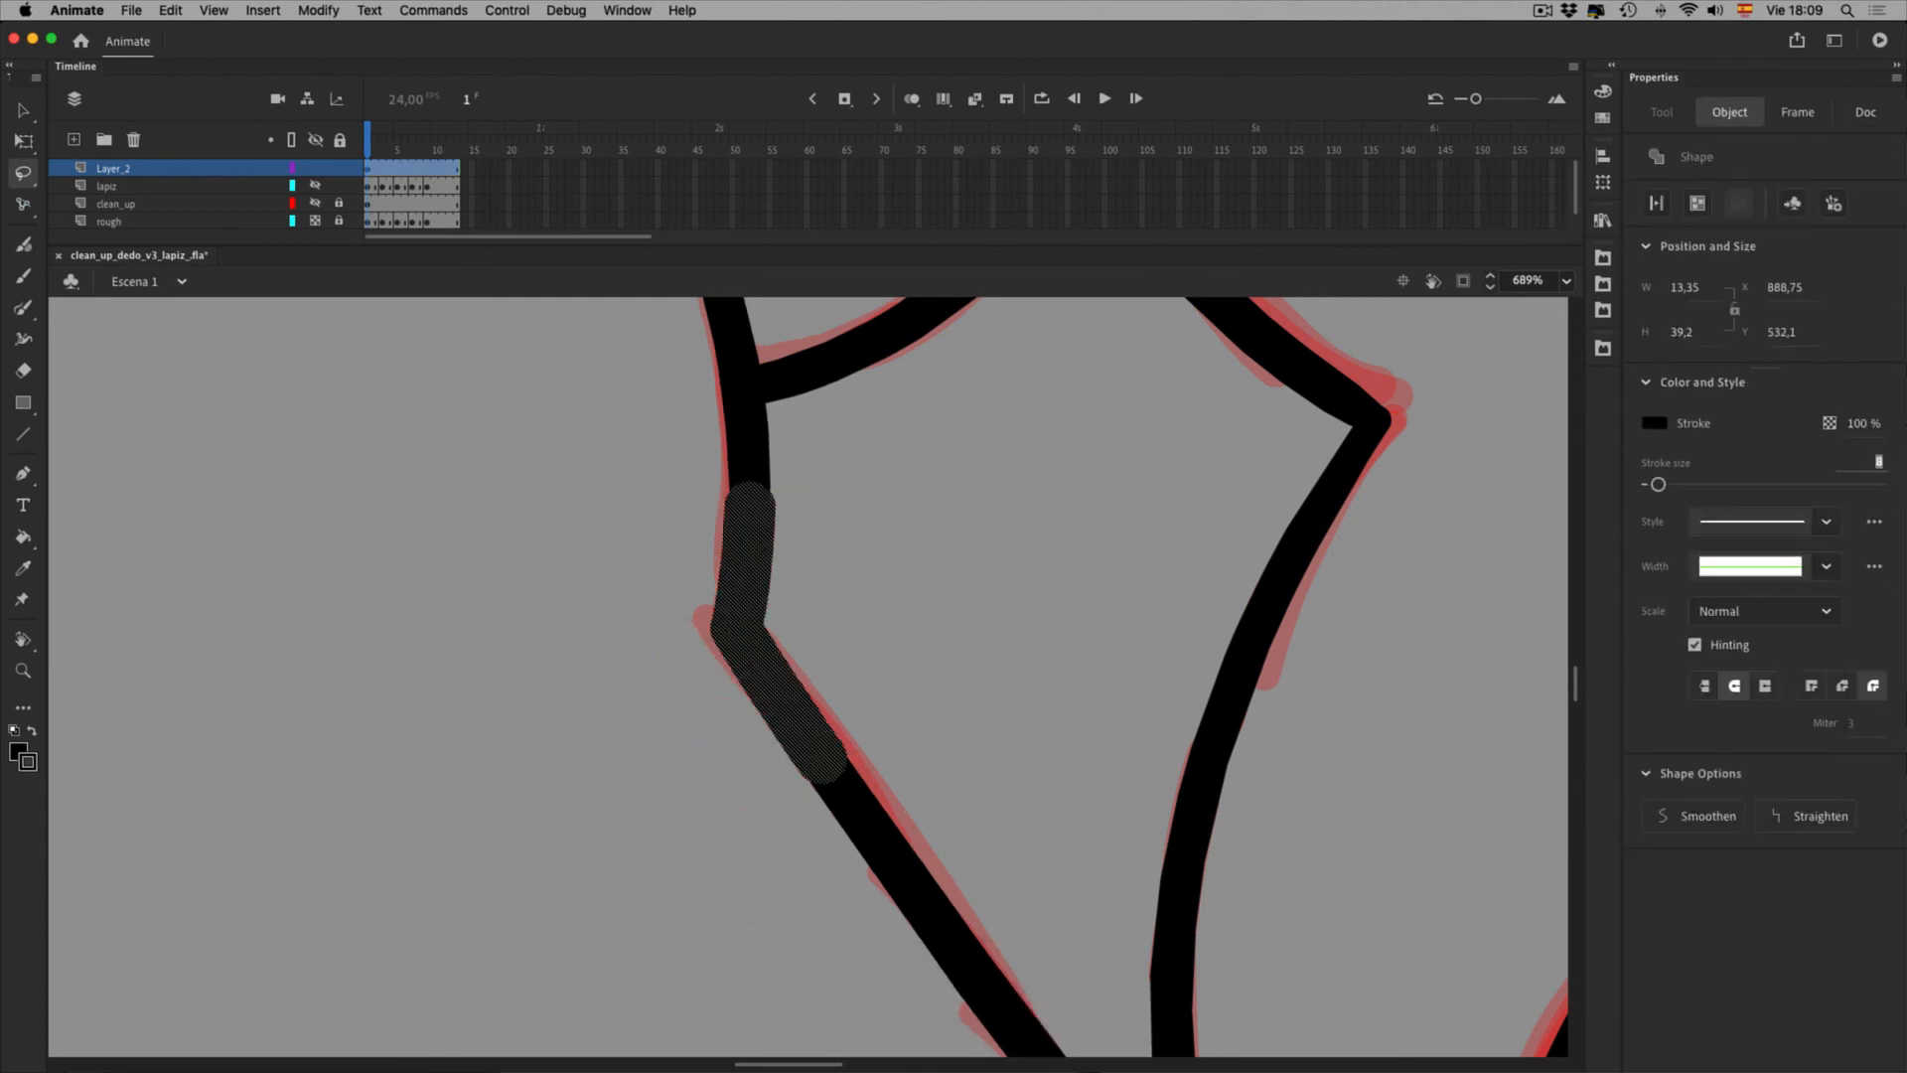
key(Down)
key(Down)
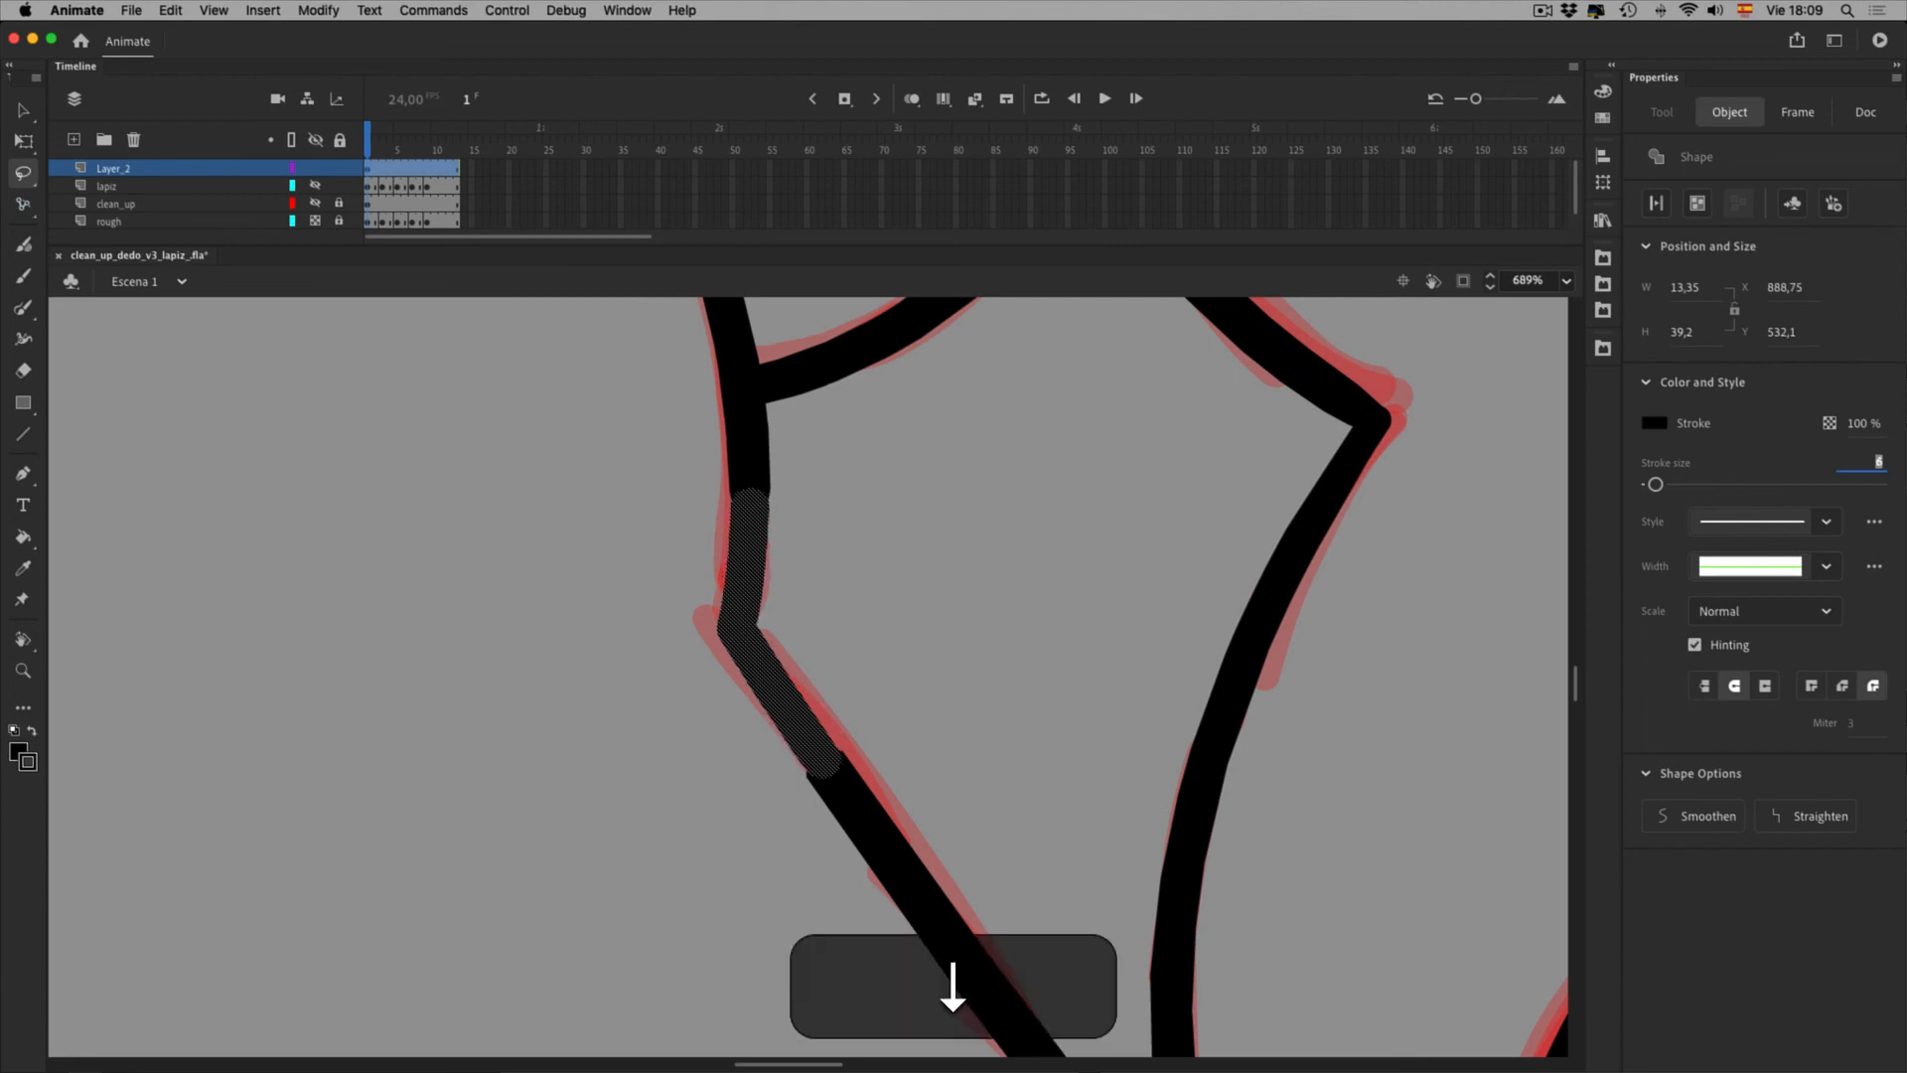
click(959, 630)
key(super+z)
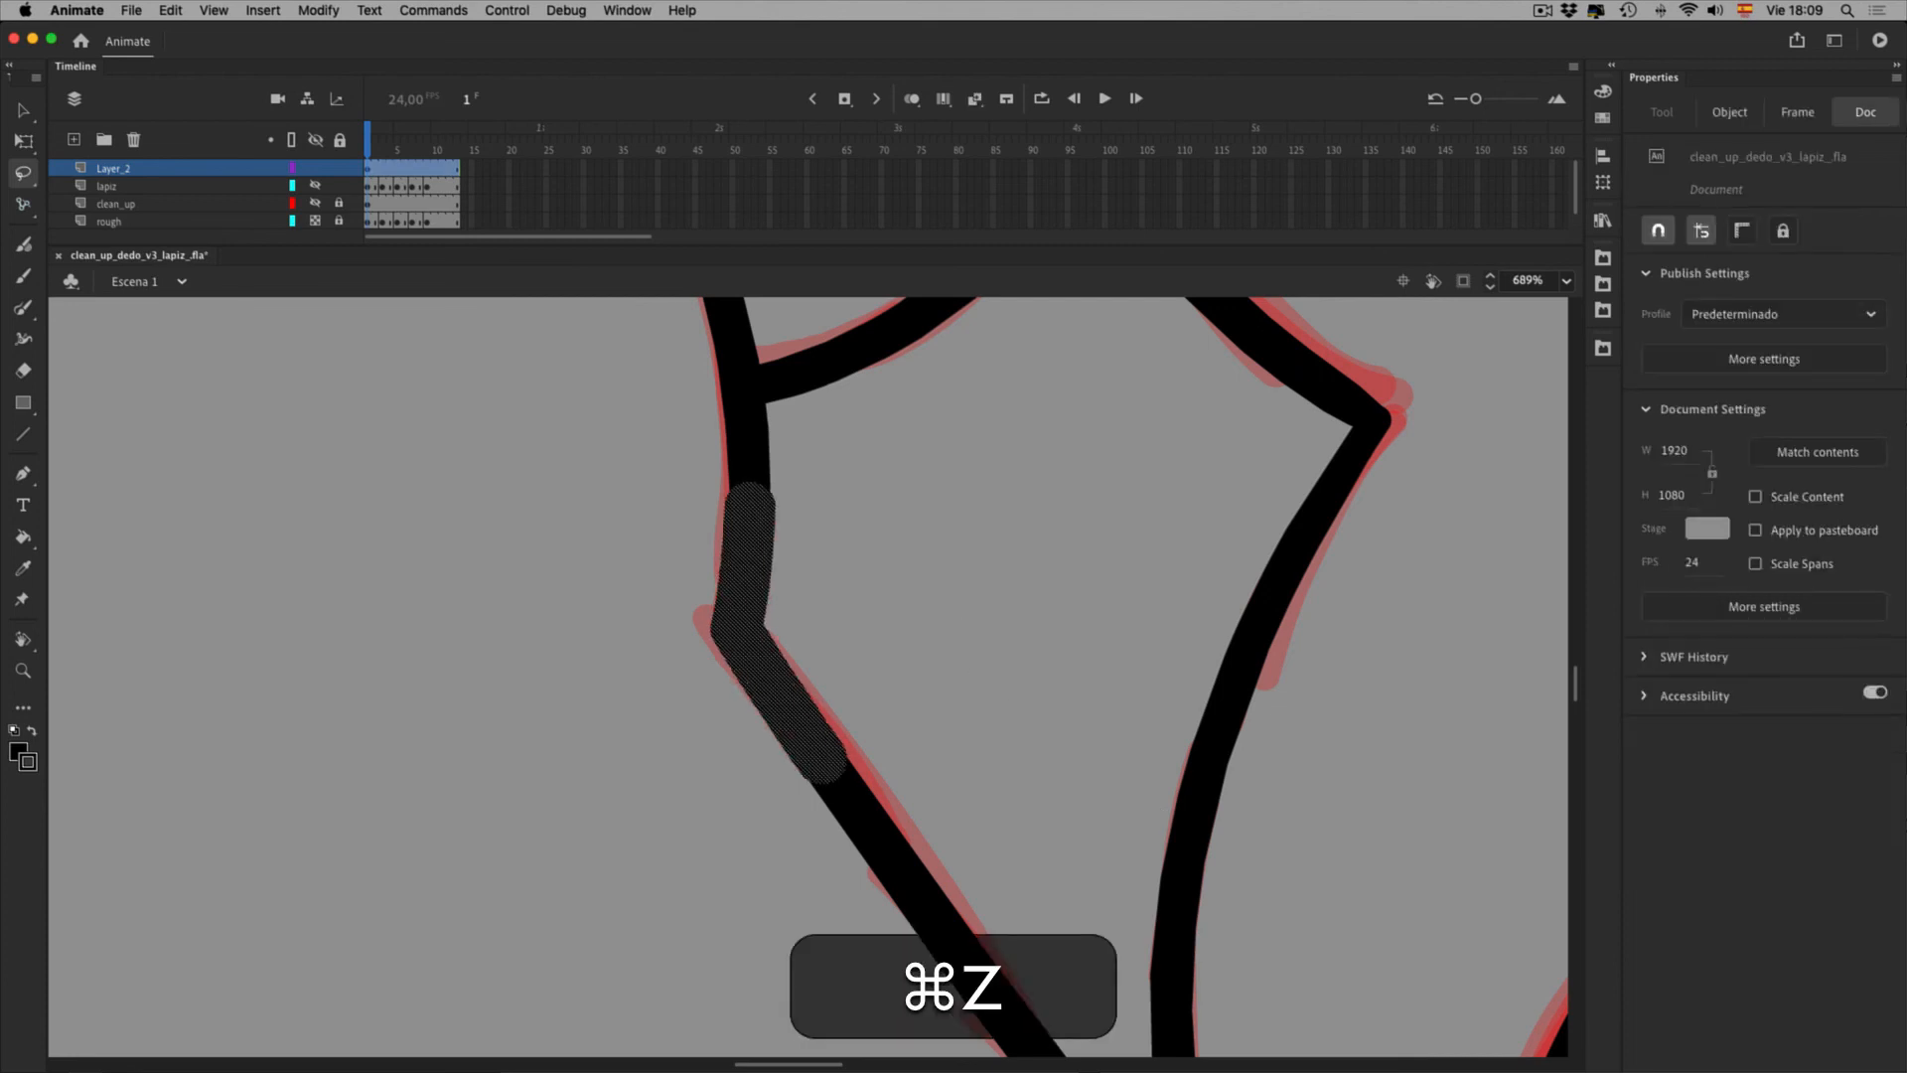
key(super+z)
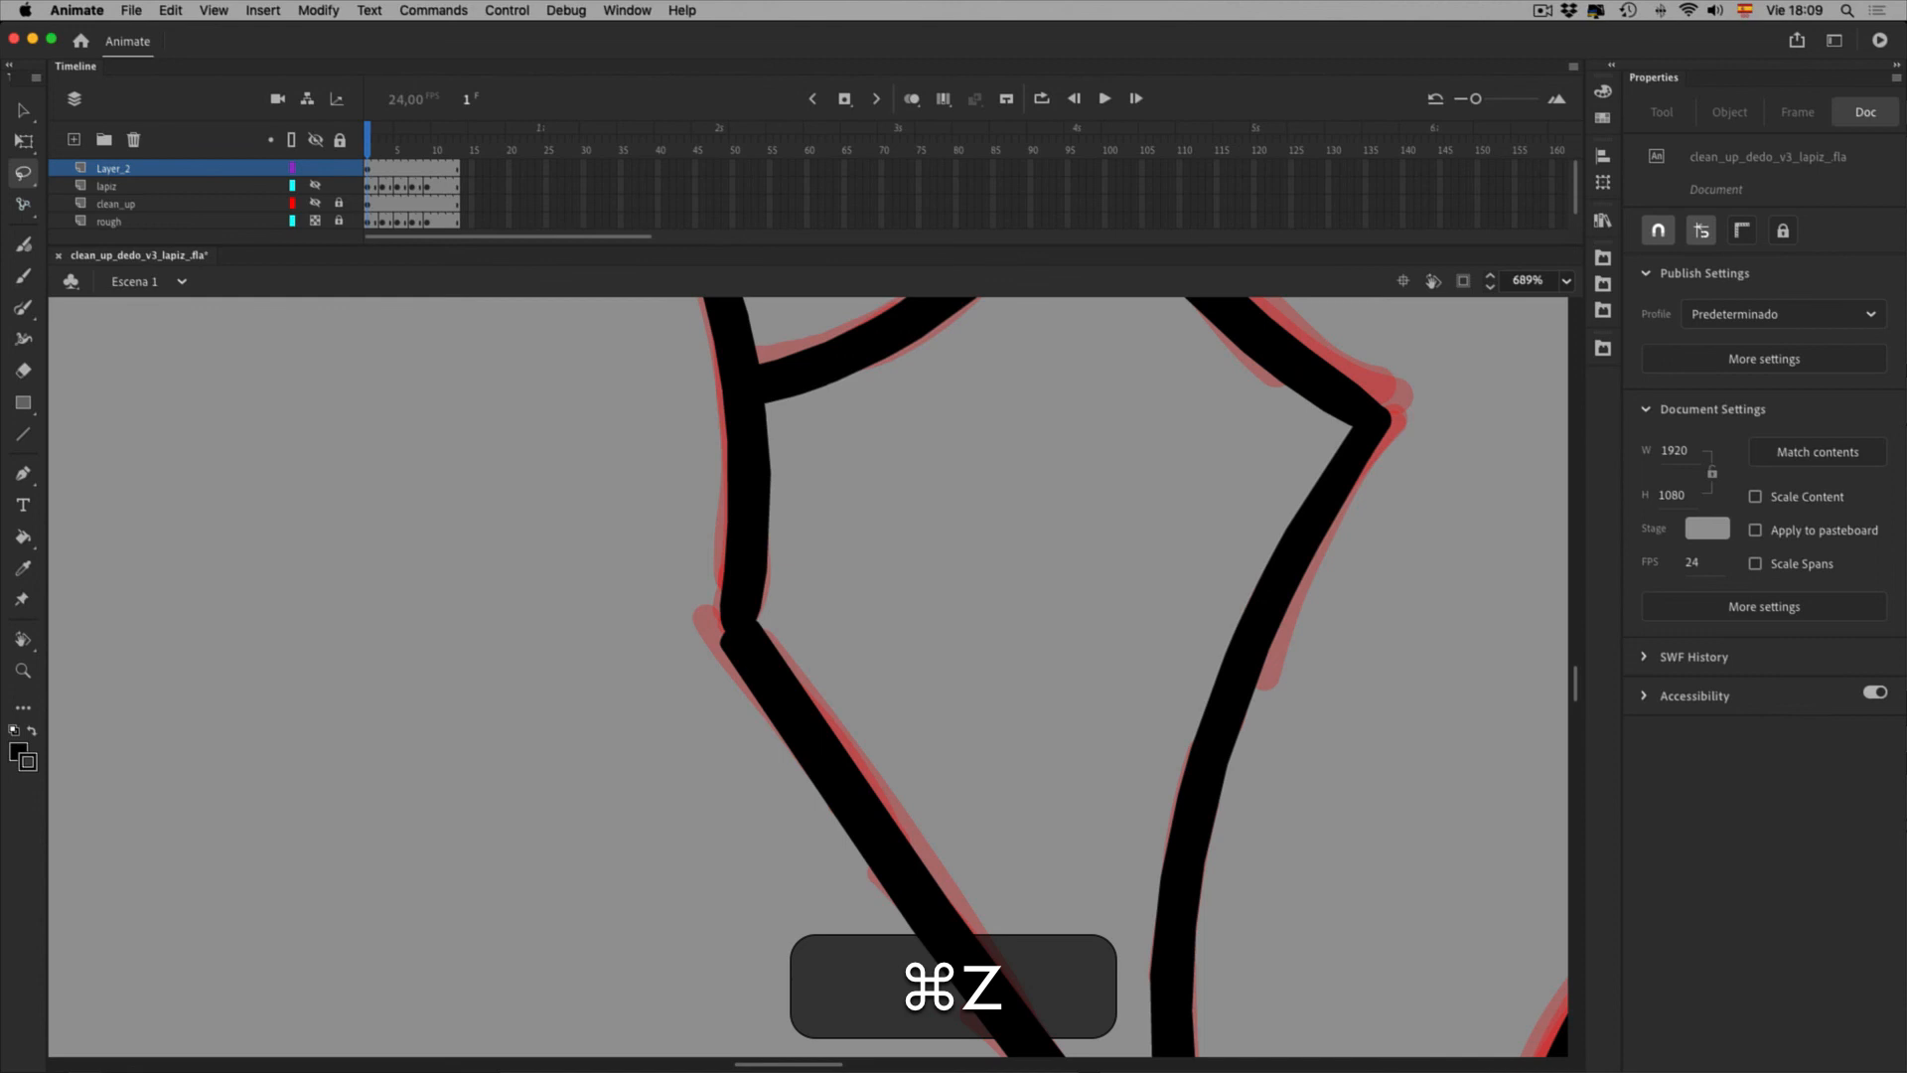
key(shift+y)
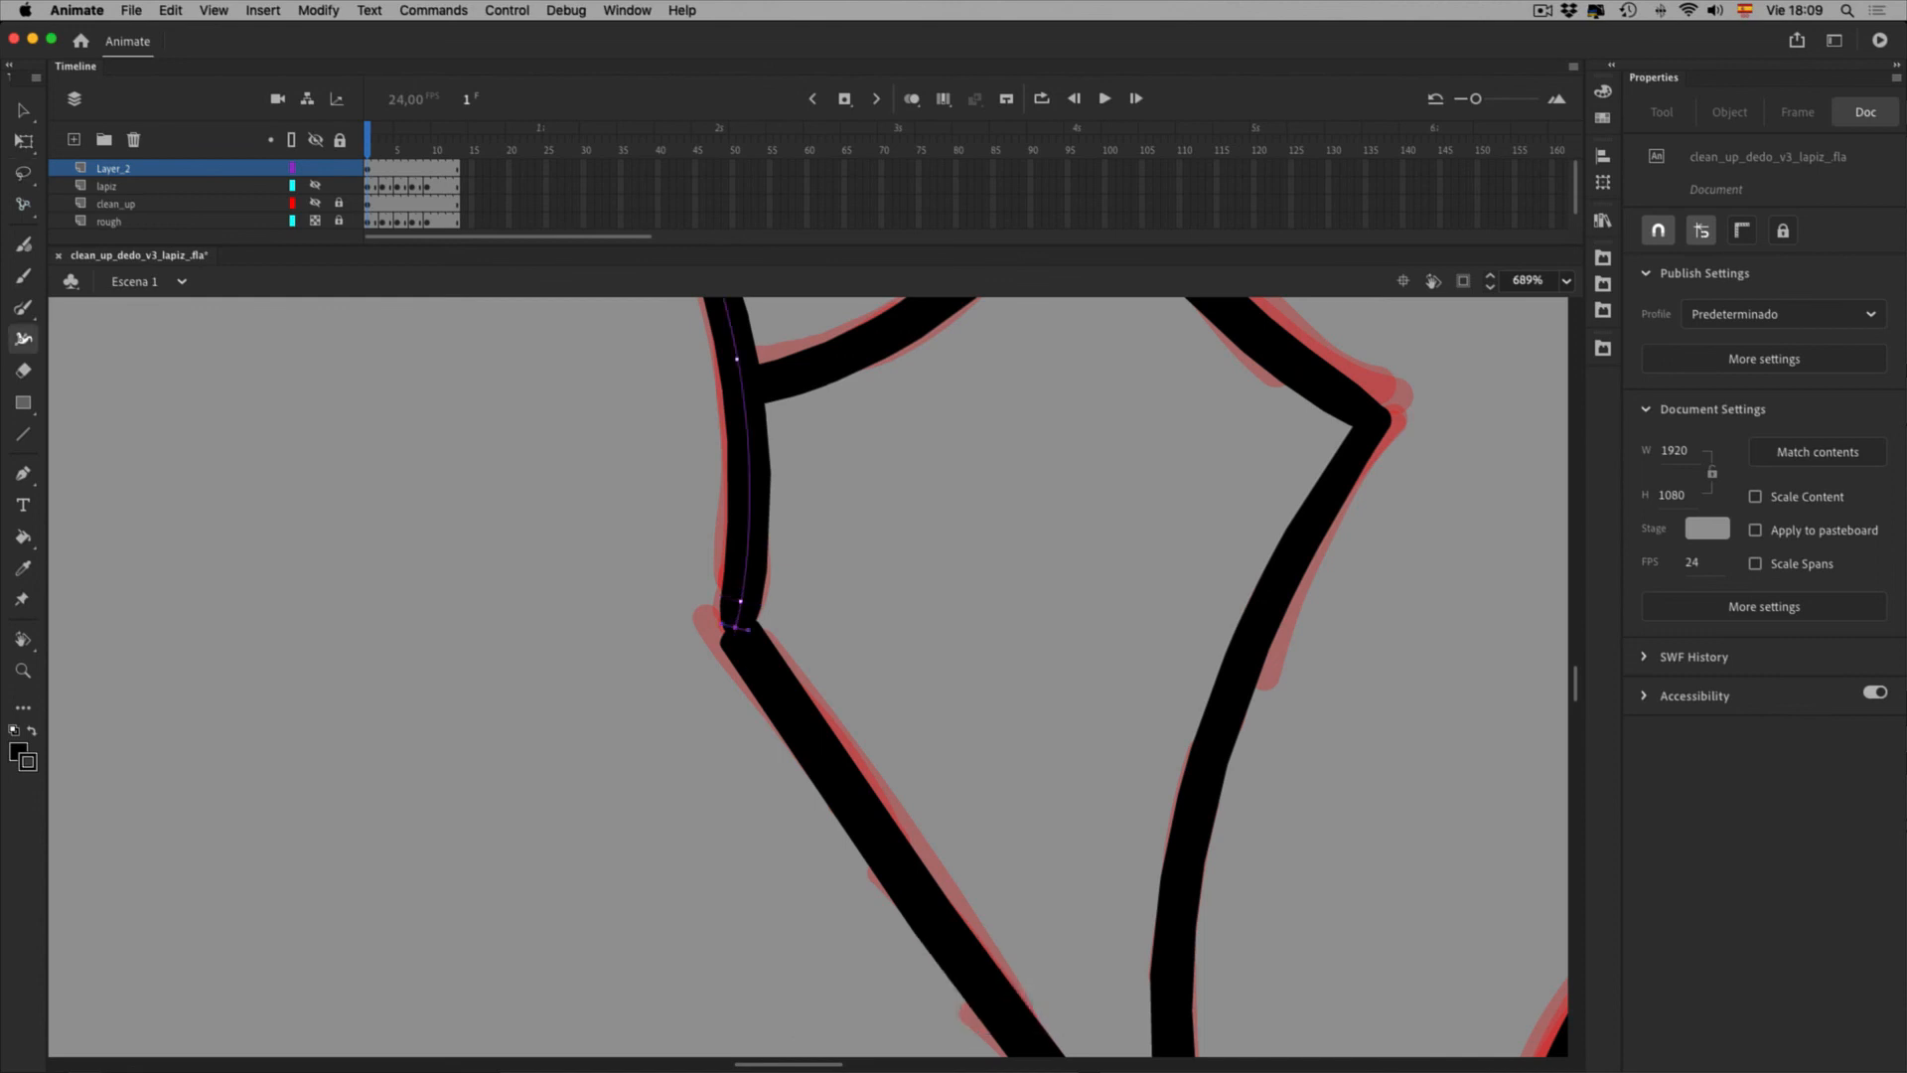
key(BackSpace)
key(BackSpace)
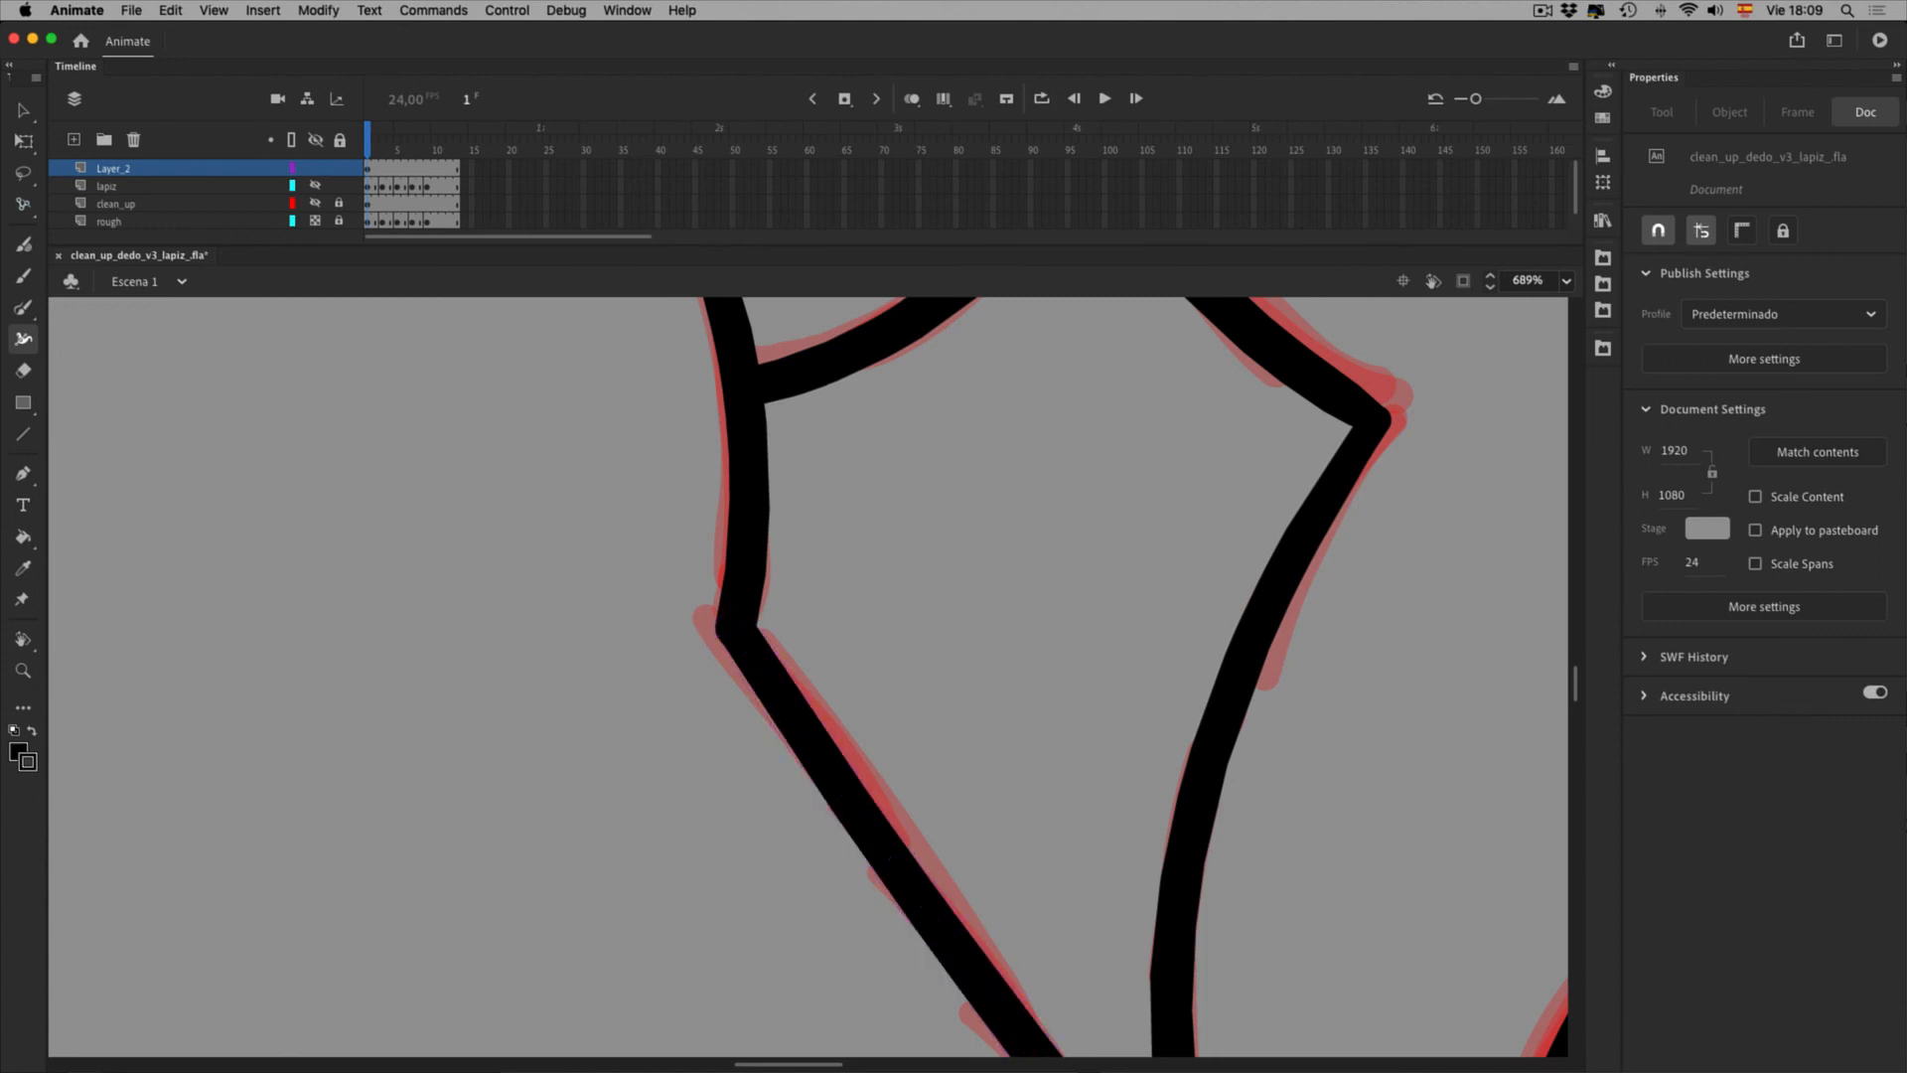
key(v)
key(0)
key(0)
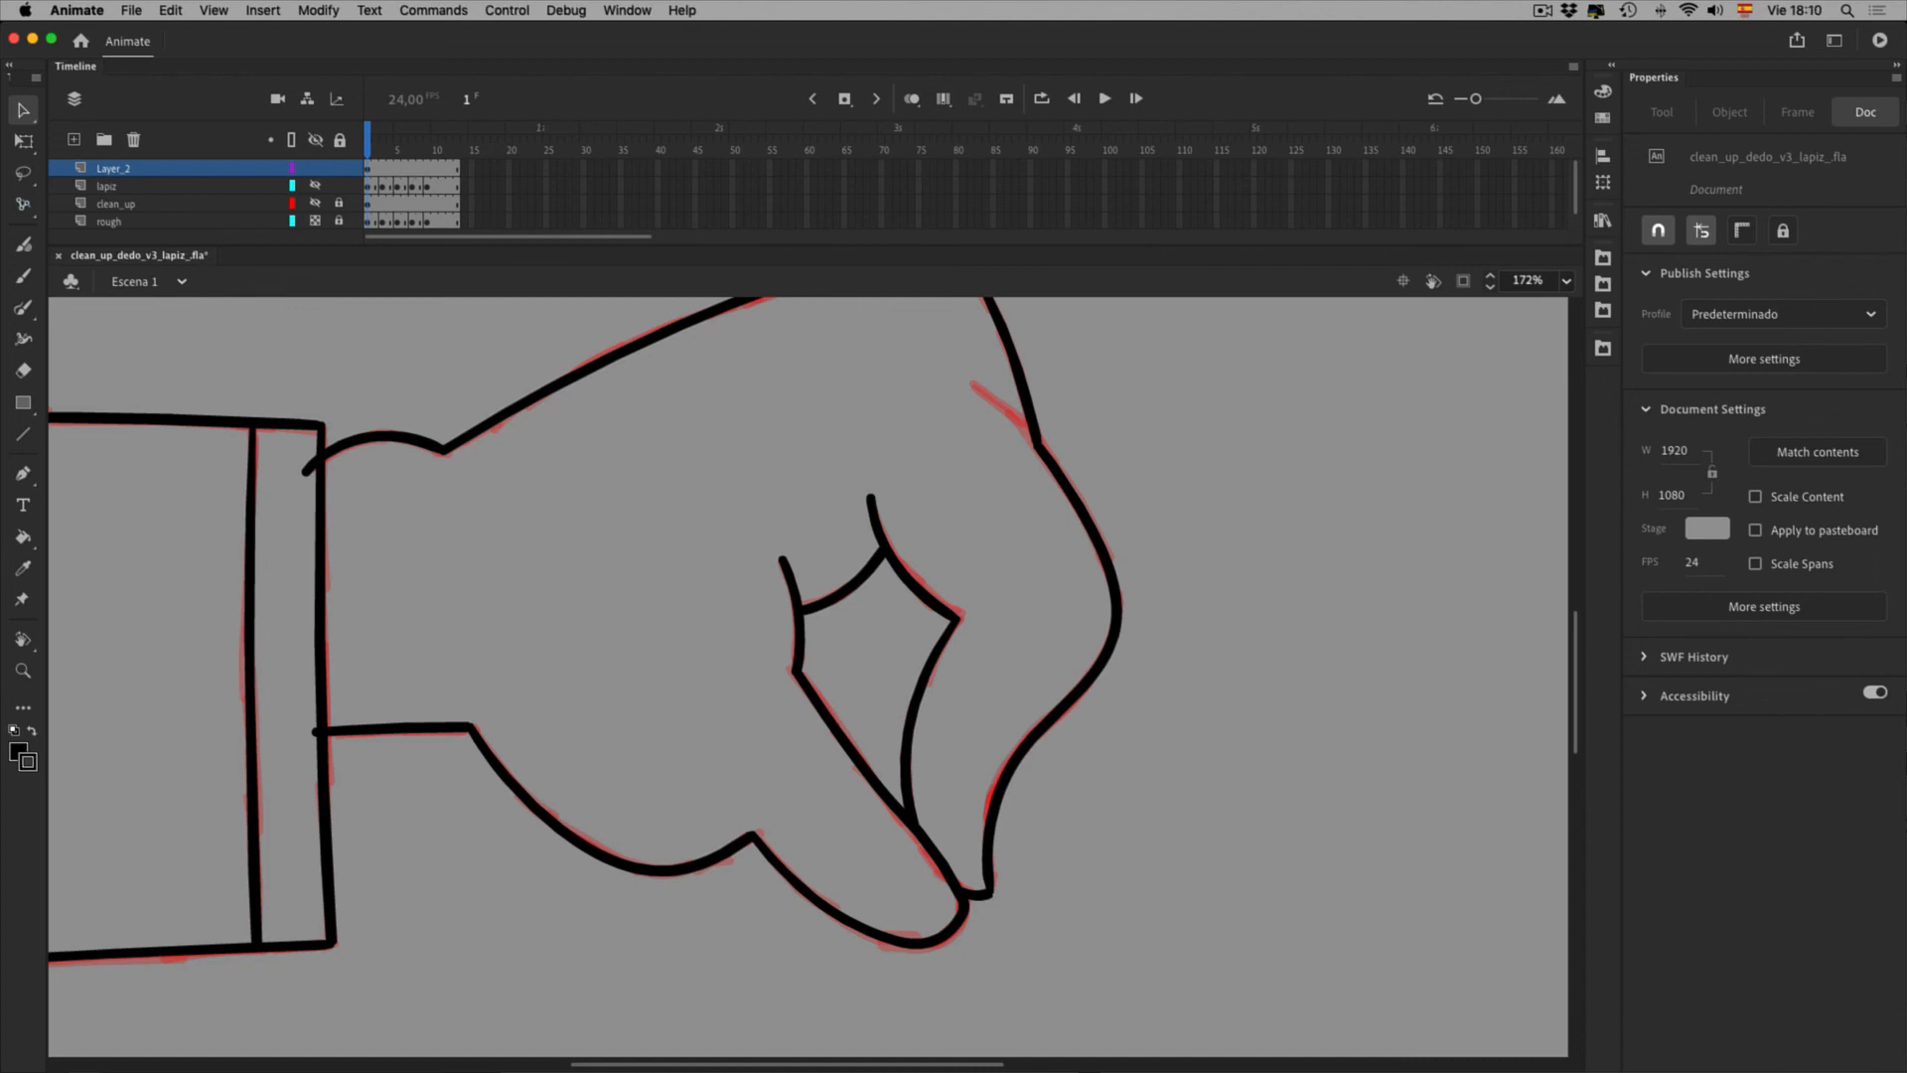
key(0)
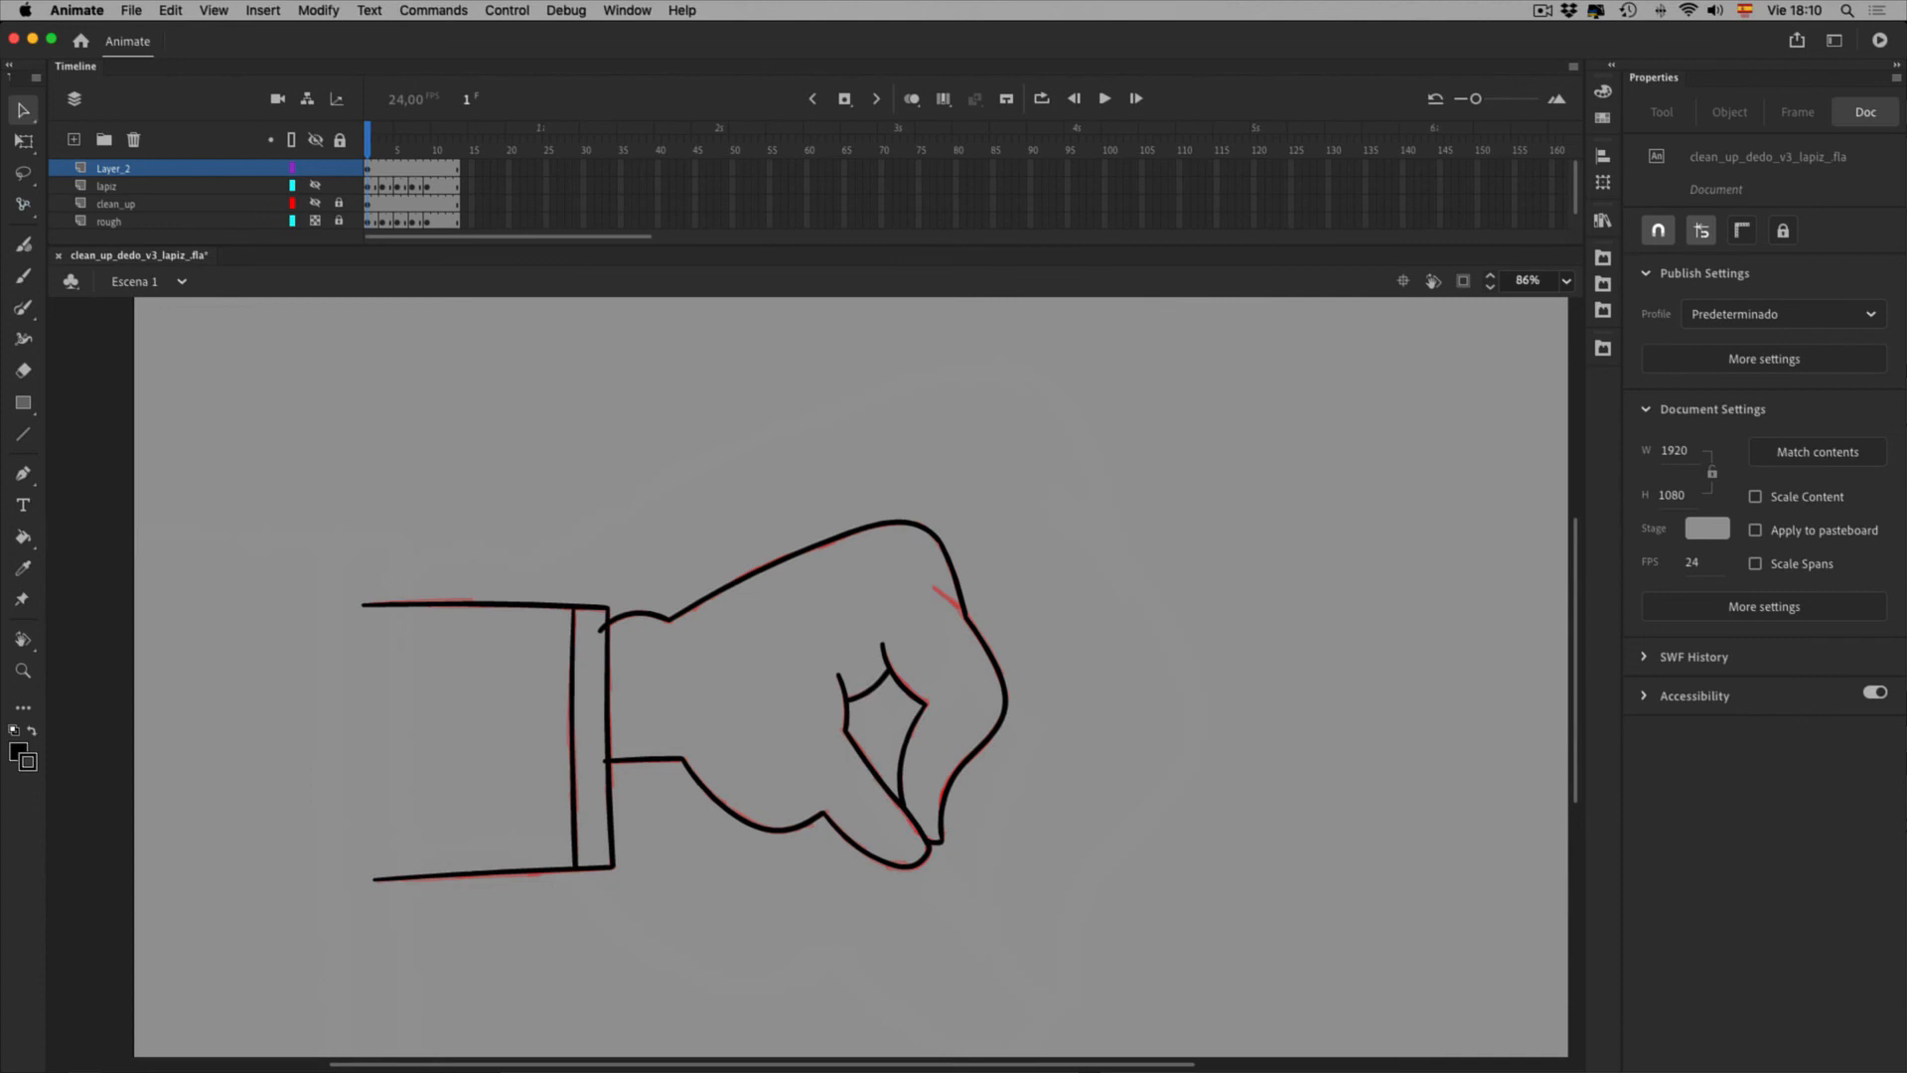
Select Layer_2's fist artwork and set its stroke colour to red #FF0000
click(315, 186)
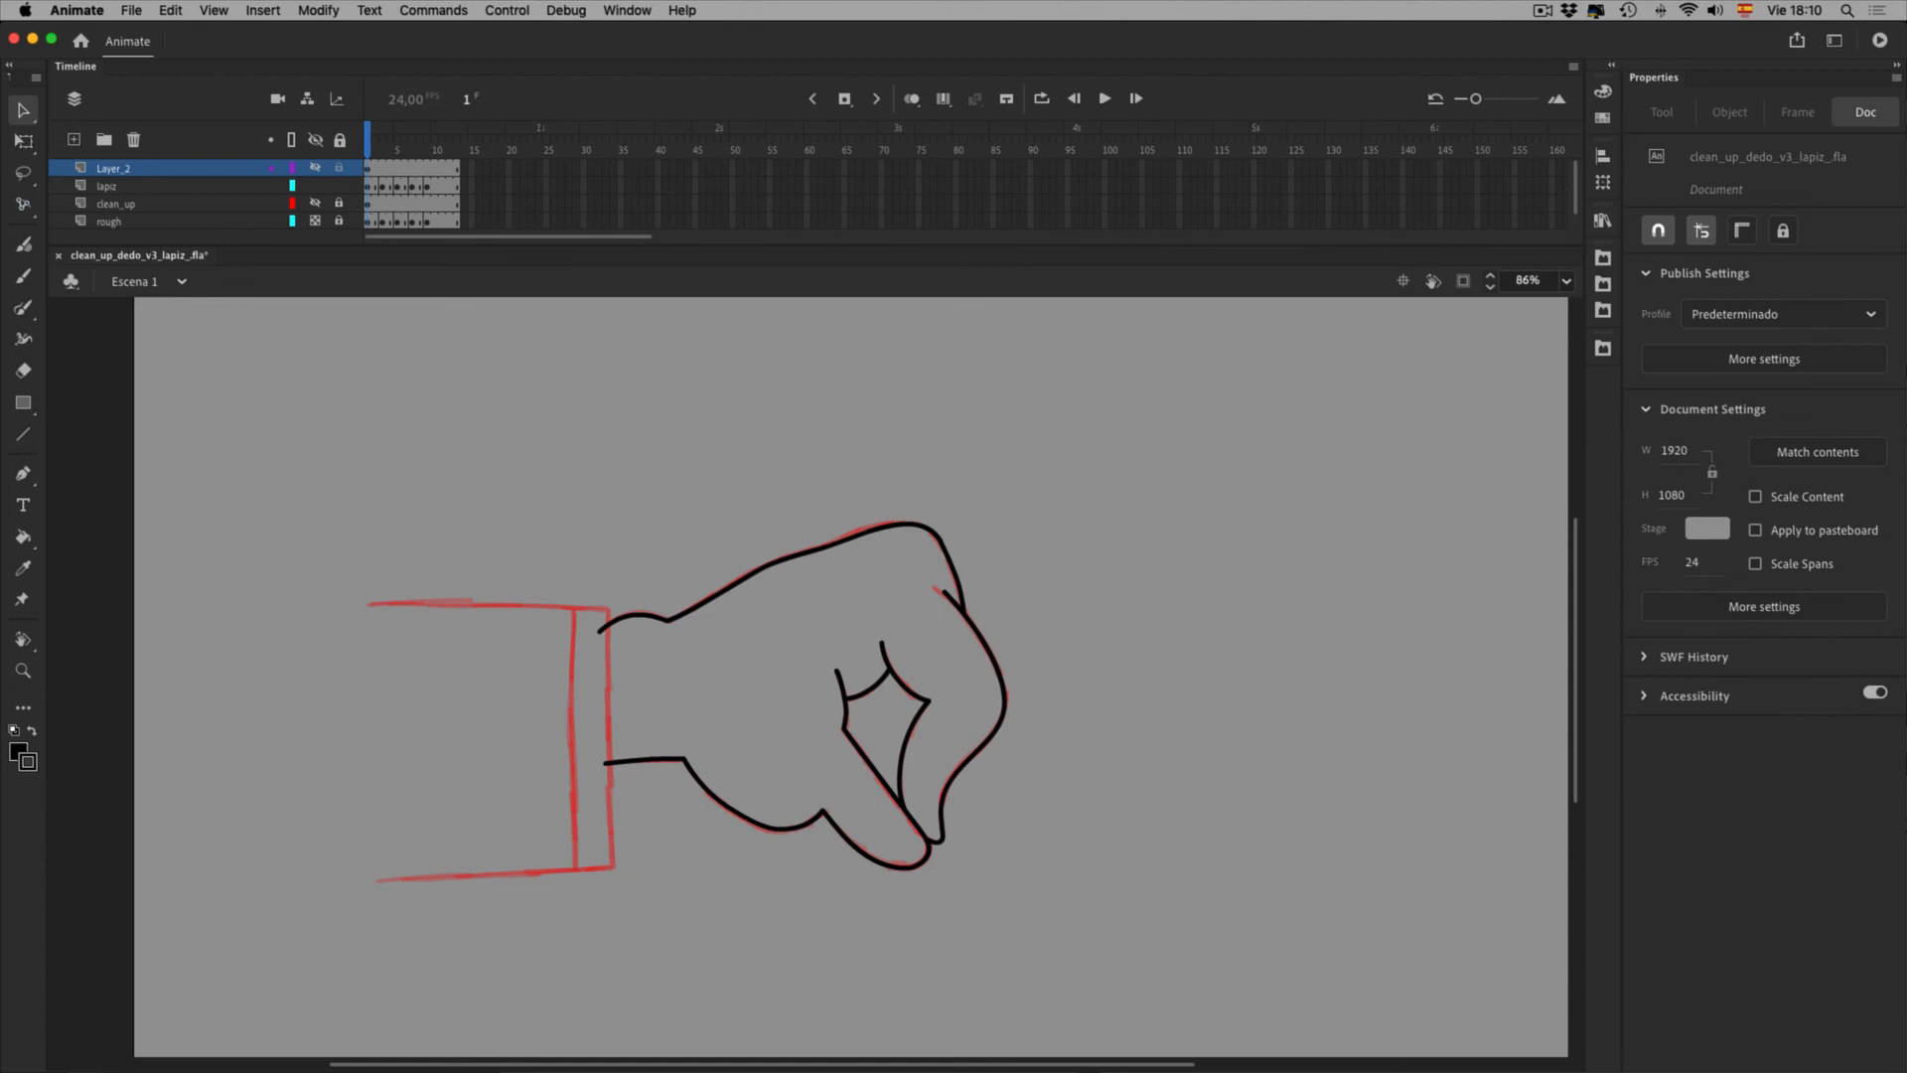
click(315, 167)
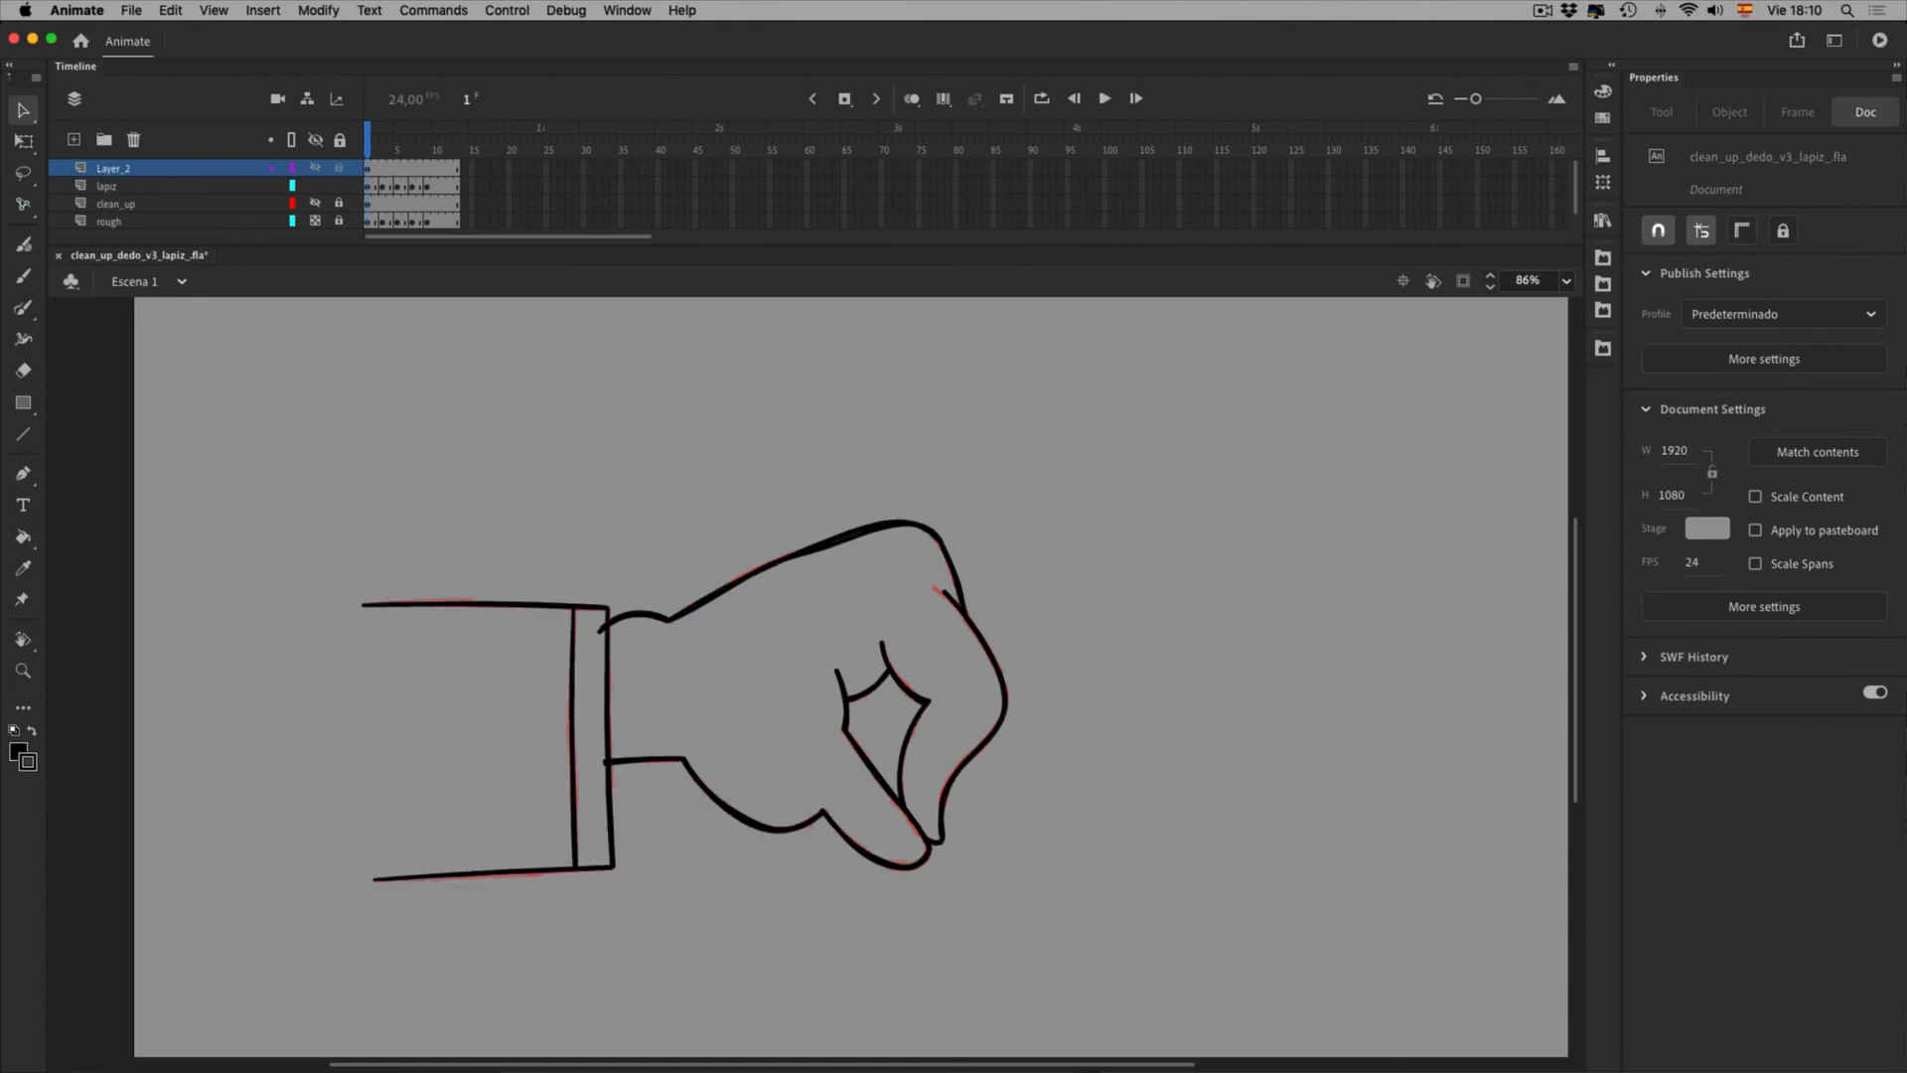
click(367, 169)
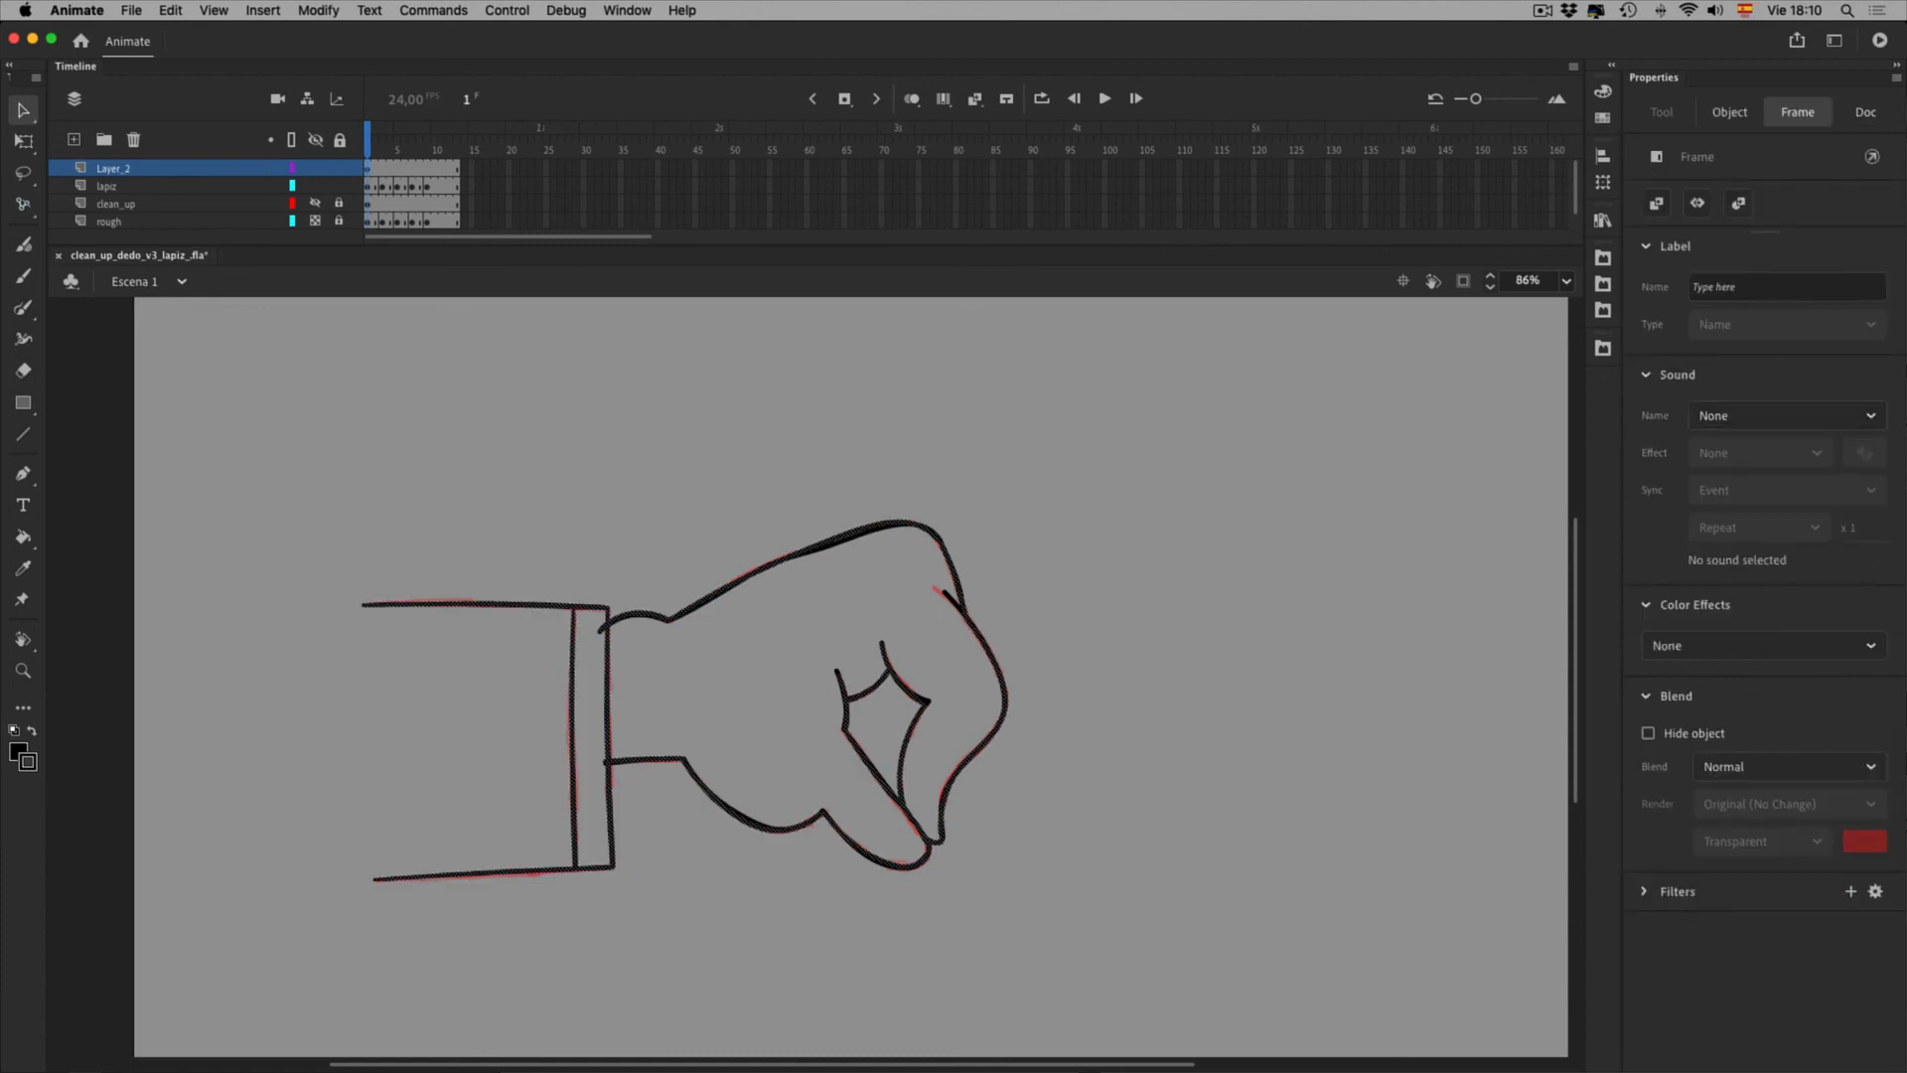
click(315, 185)
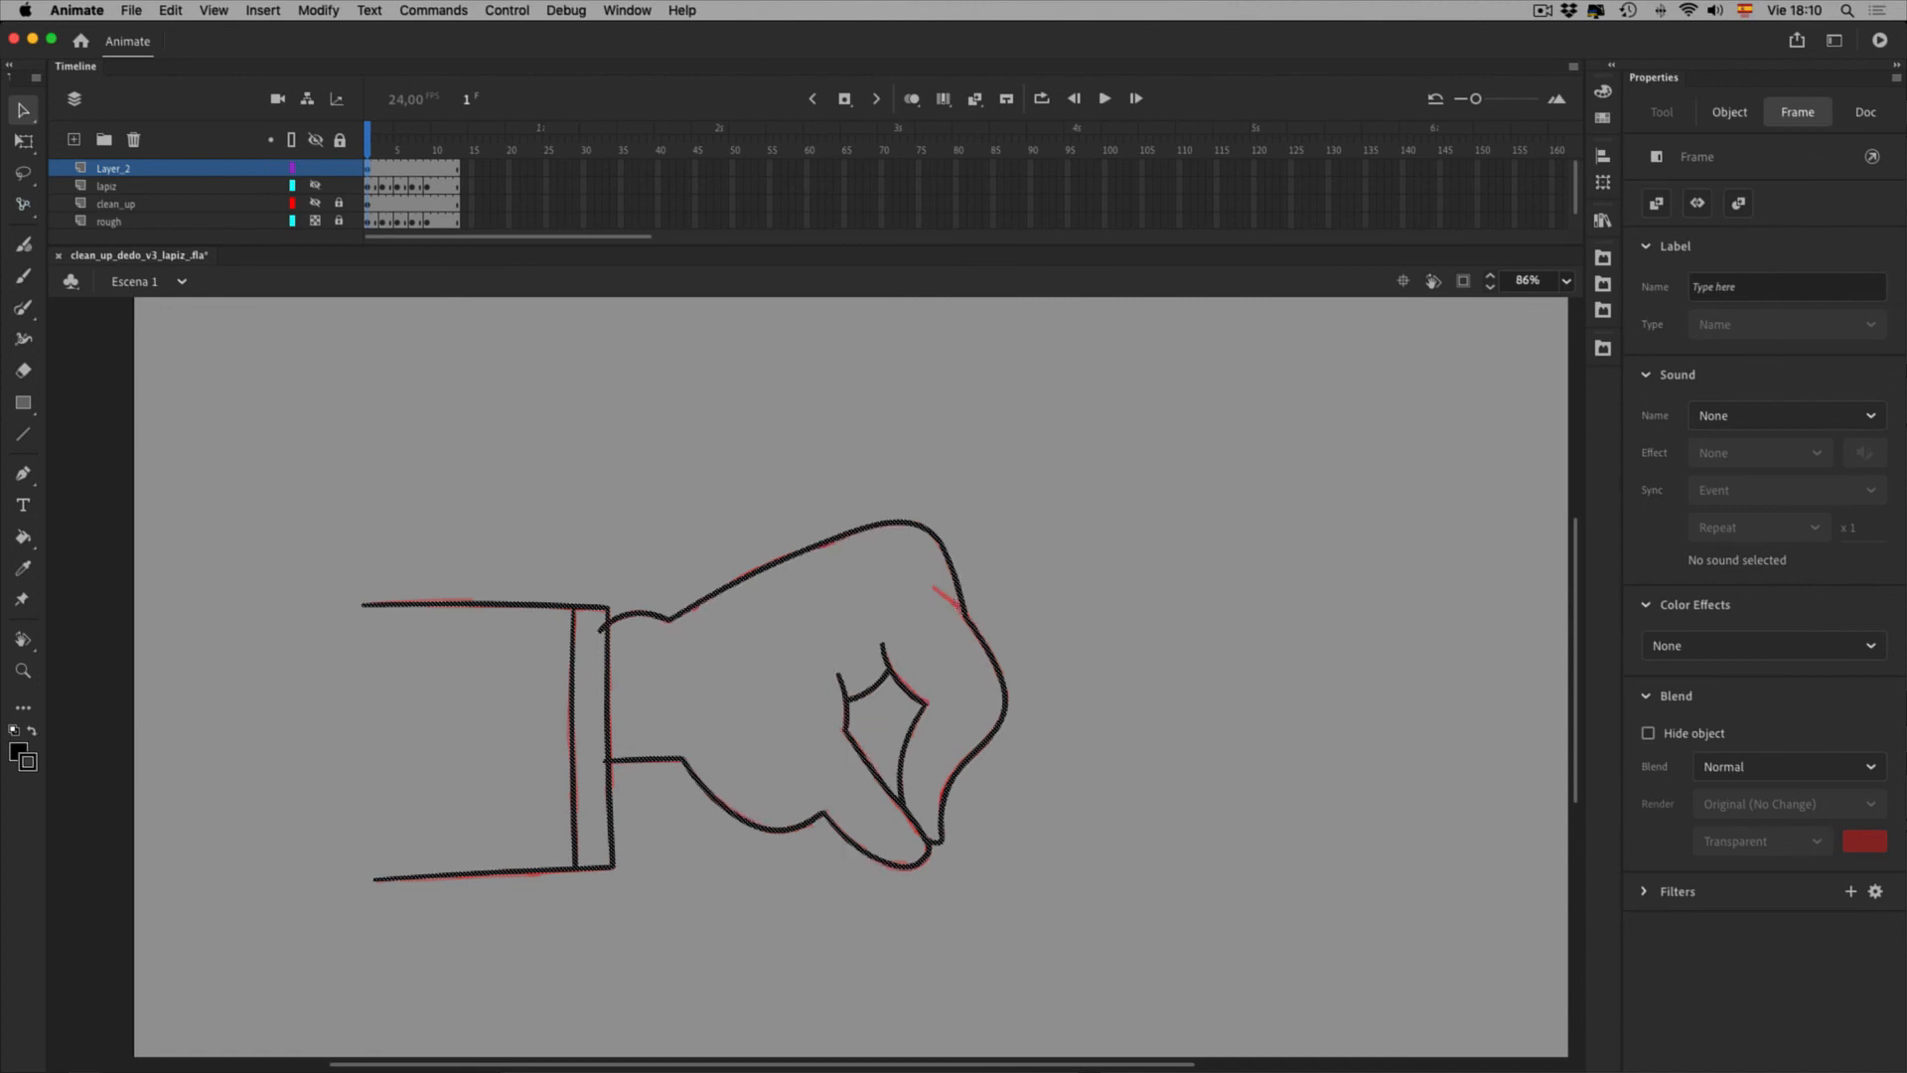
click(1729, 112)
click(1655, 423)
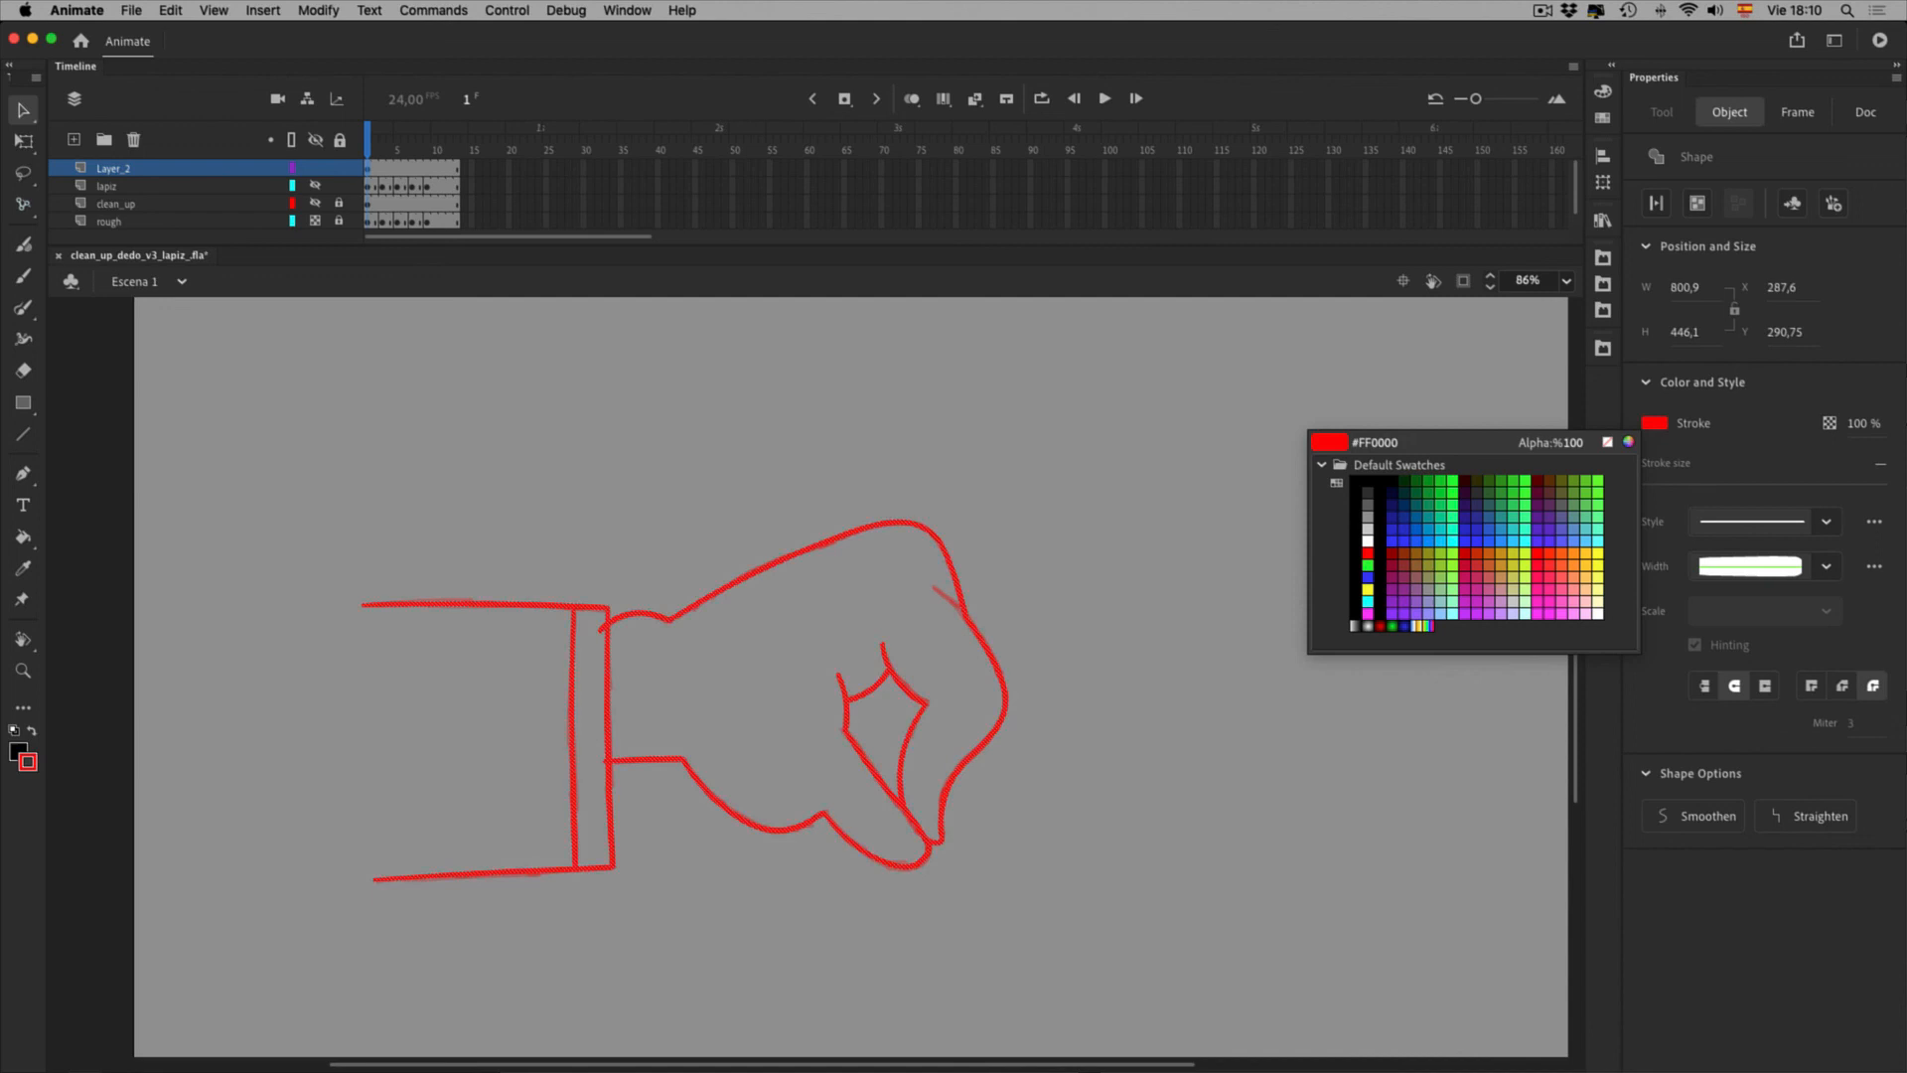
click(1364, 554)
Zoom the hand to 150%, show lapiz, and move Layer_2 below the lapiz layer
key(z)
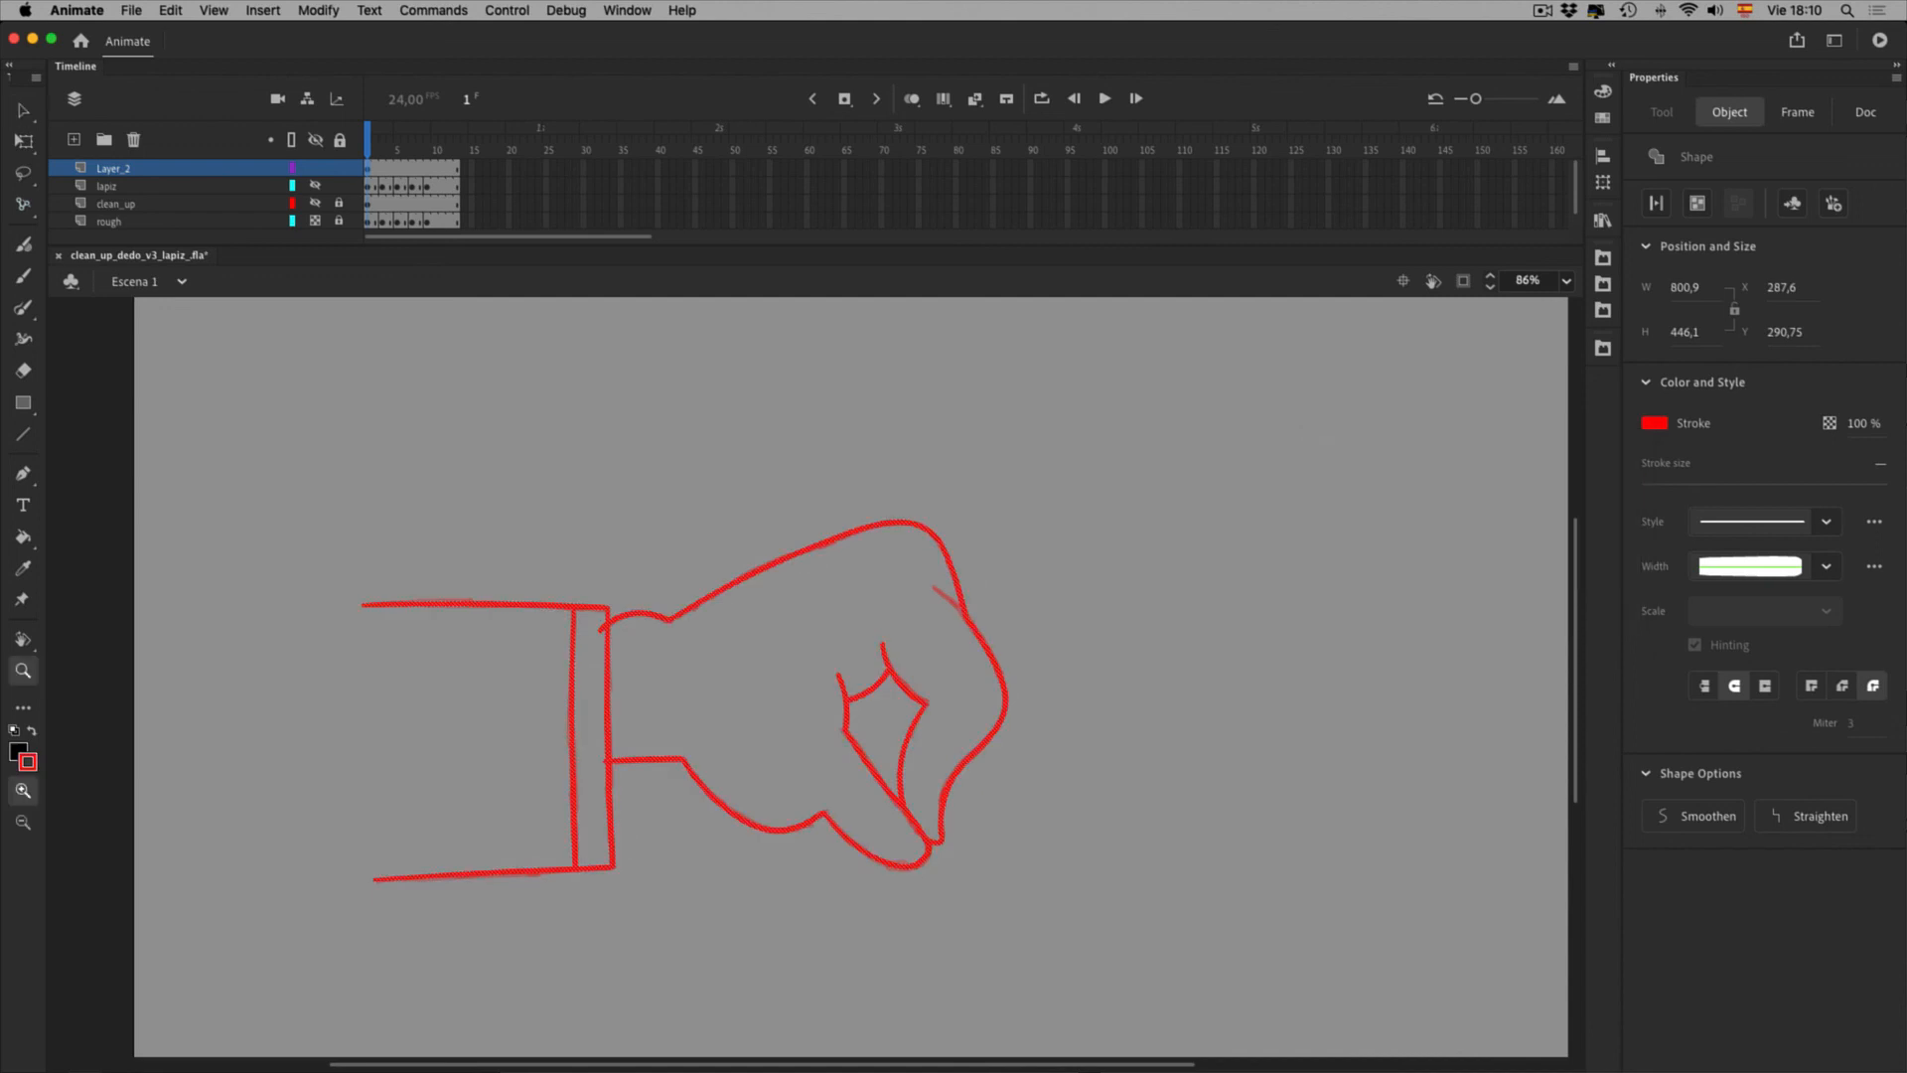
drag(541, 524, 1160, 867)
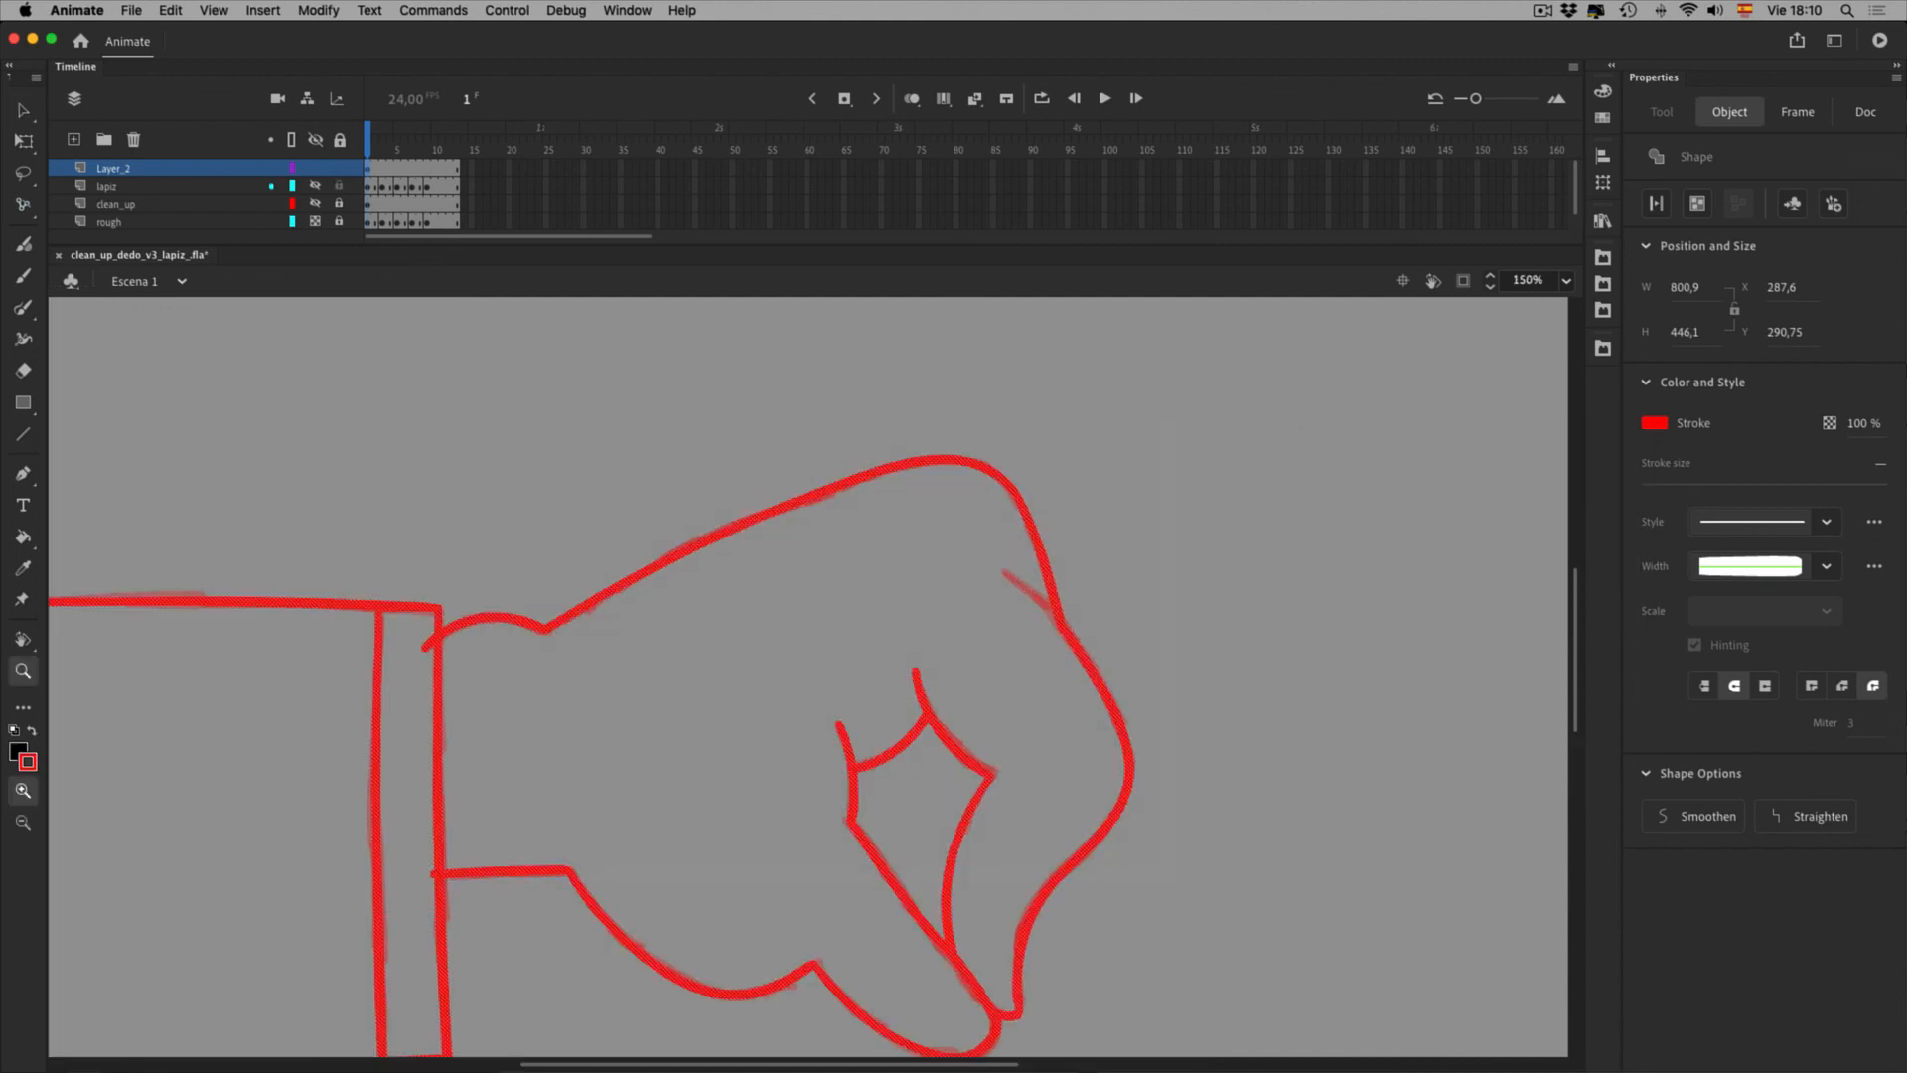
click(315, 186)
drag(113, 168, 113, 193)
Show clean_up, move Layer_2 beneath it, and hide the rough sketch layer
key(v)
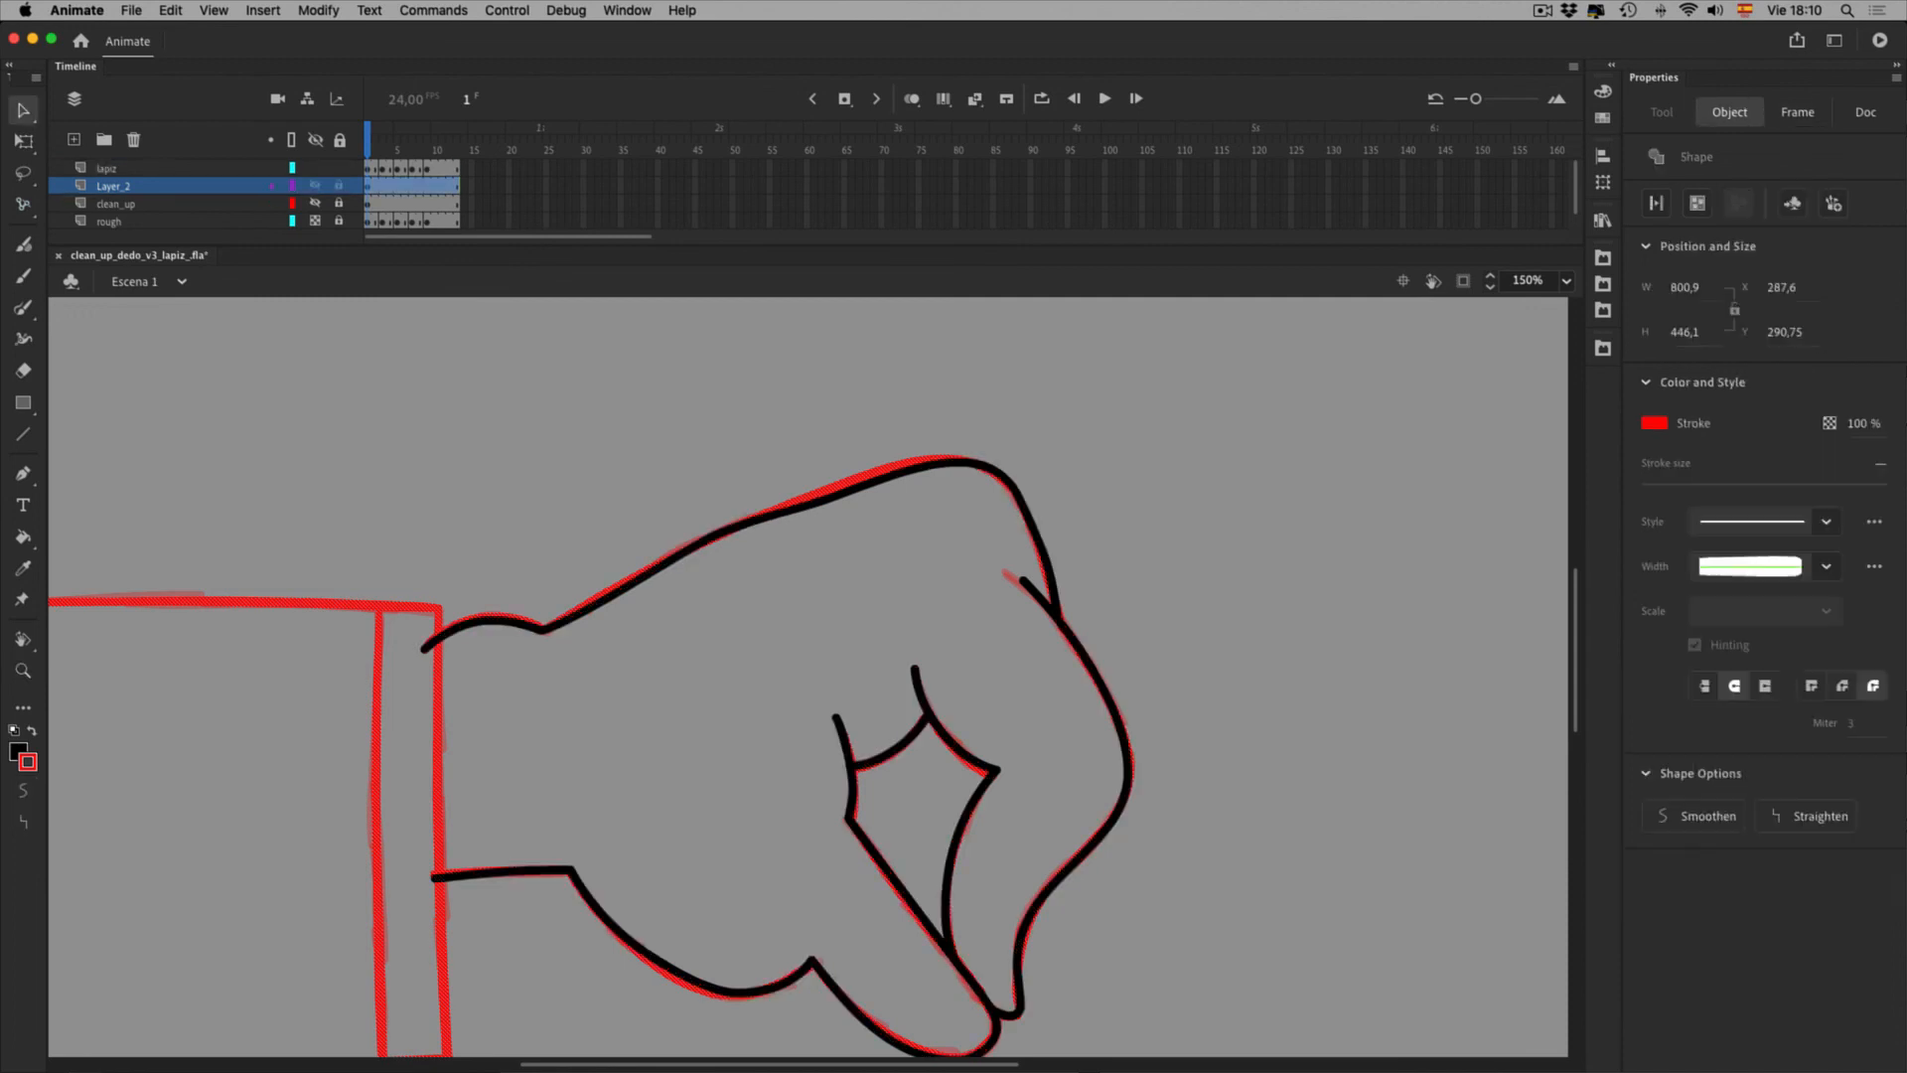
key(Escape)
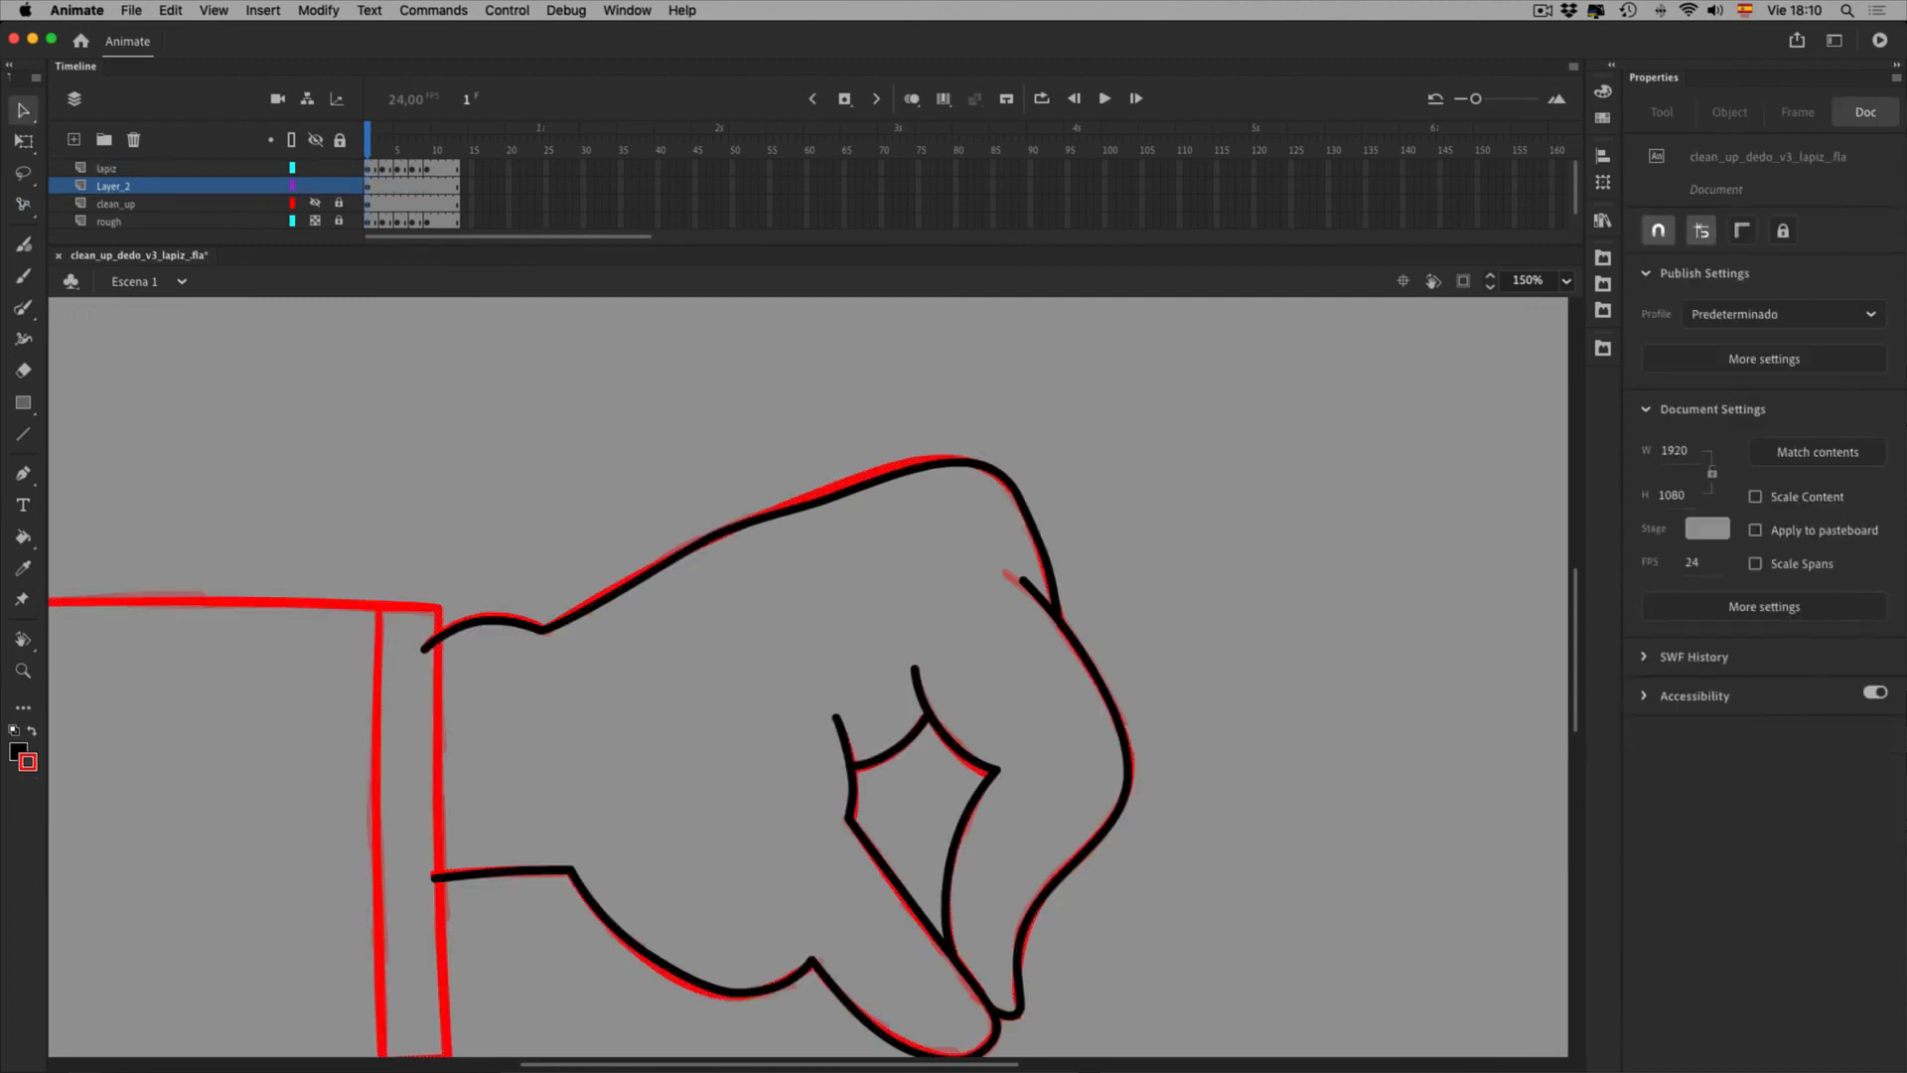
click(315, 204)
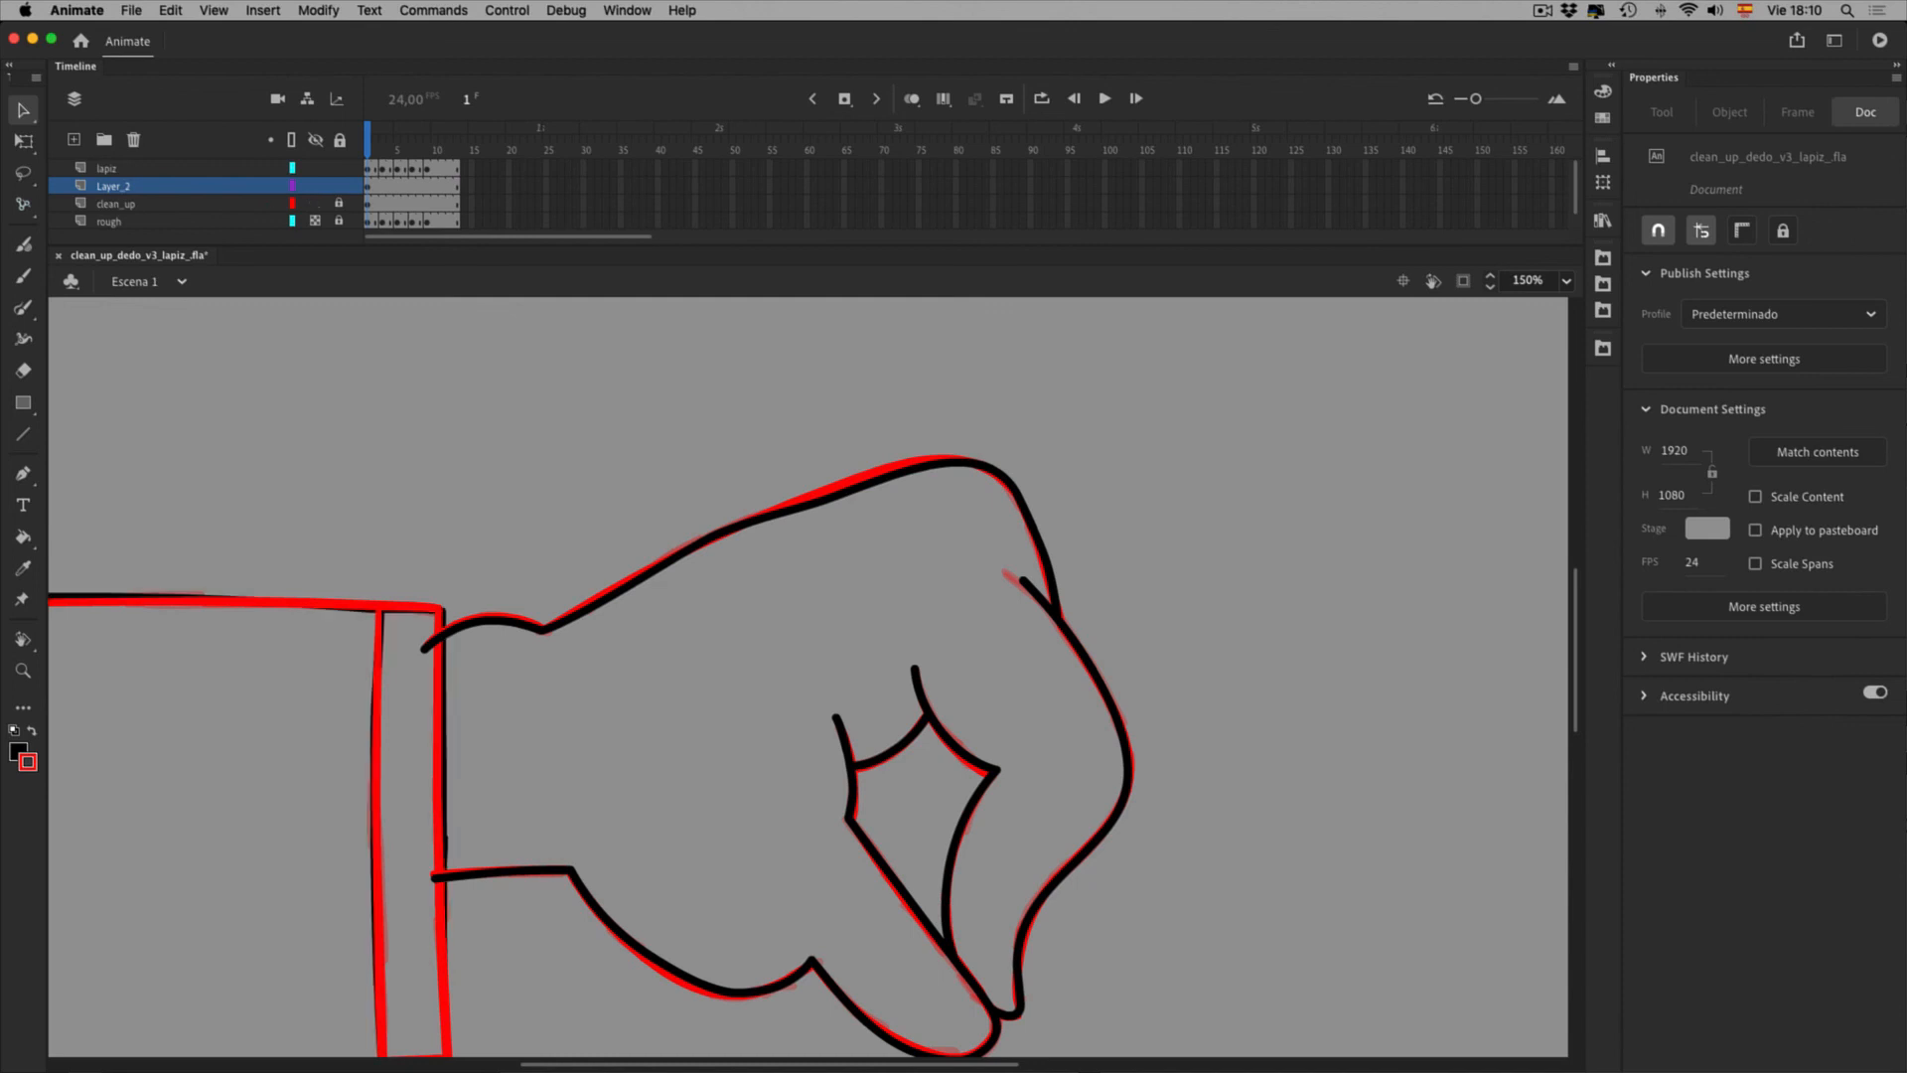
click(115, 185)
mouse_move(115, 185)
mouse_down()
mouse_move(117, 228)
mouse_move(117, 178)
mouse_up()
click(315, 203)
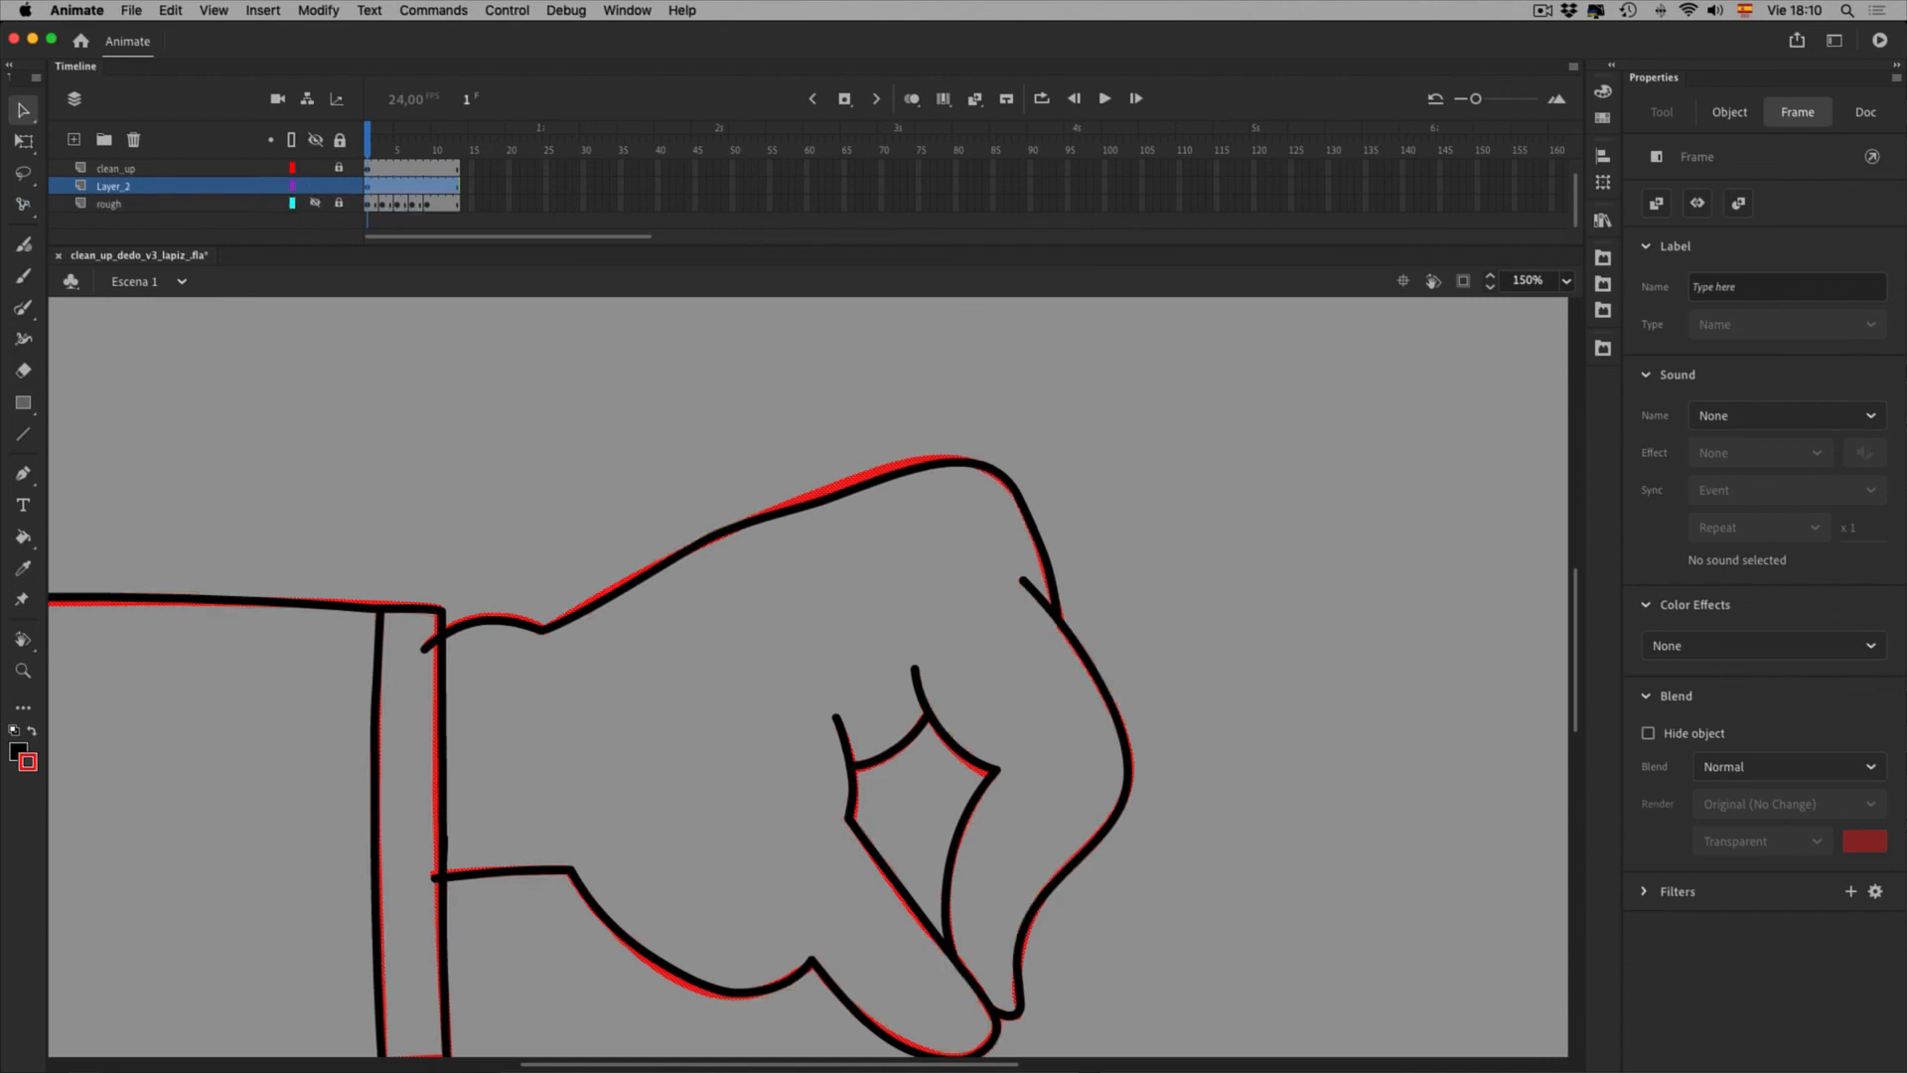
Make clean_up semi-transparent, enlarge the timeline to show all layers, and fit the drawing at 100%
click(517, 427)
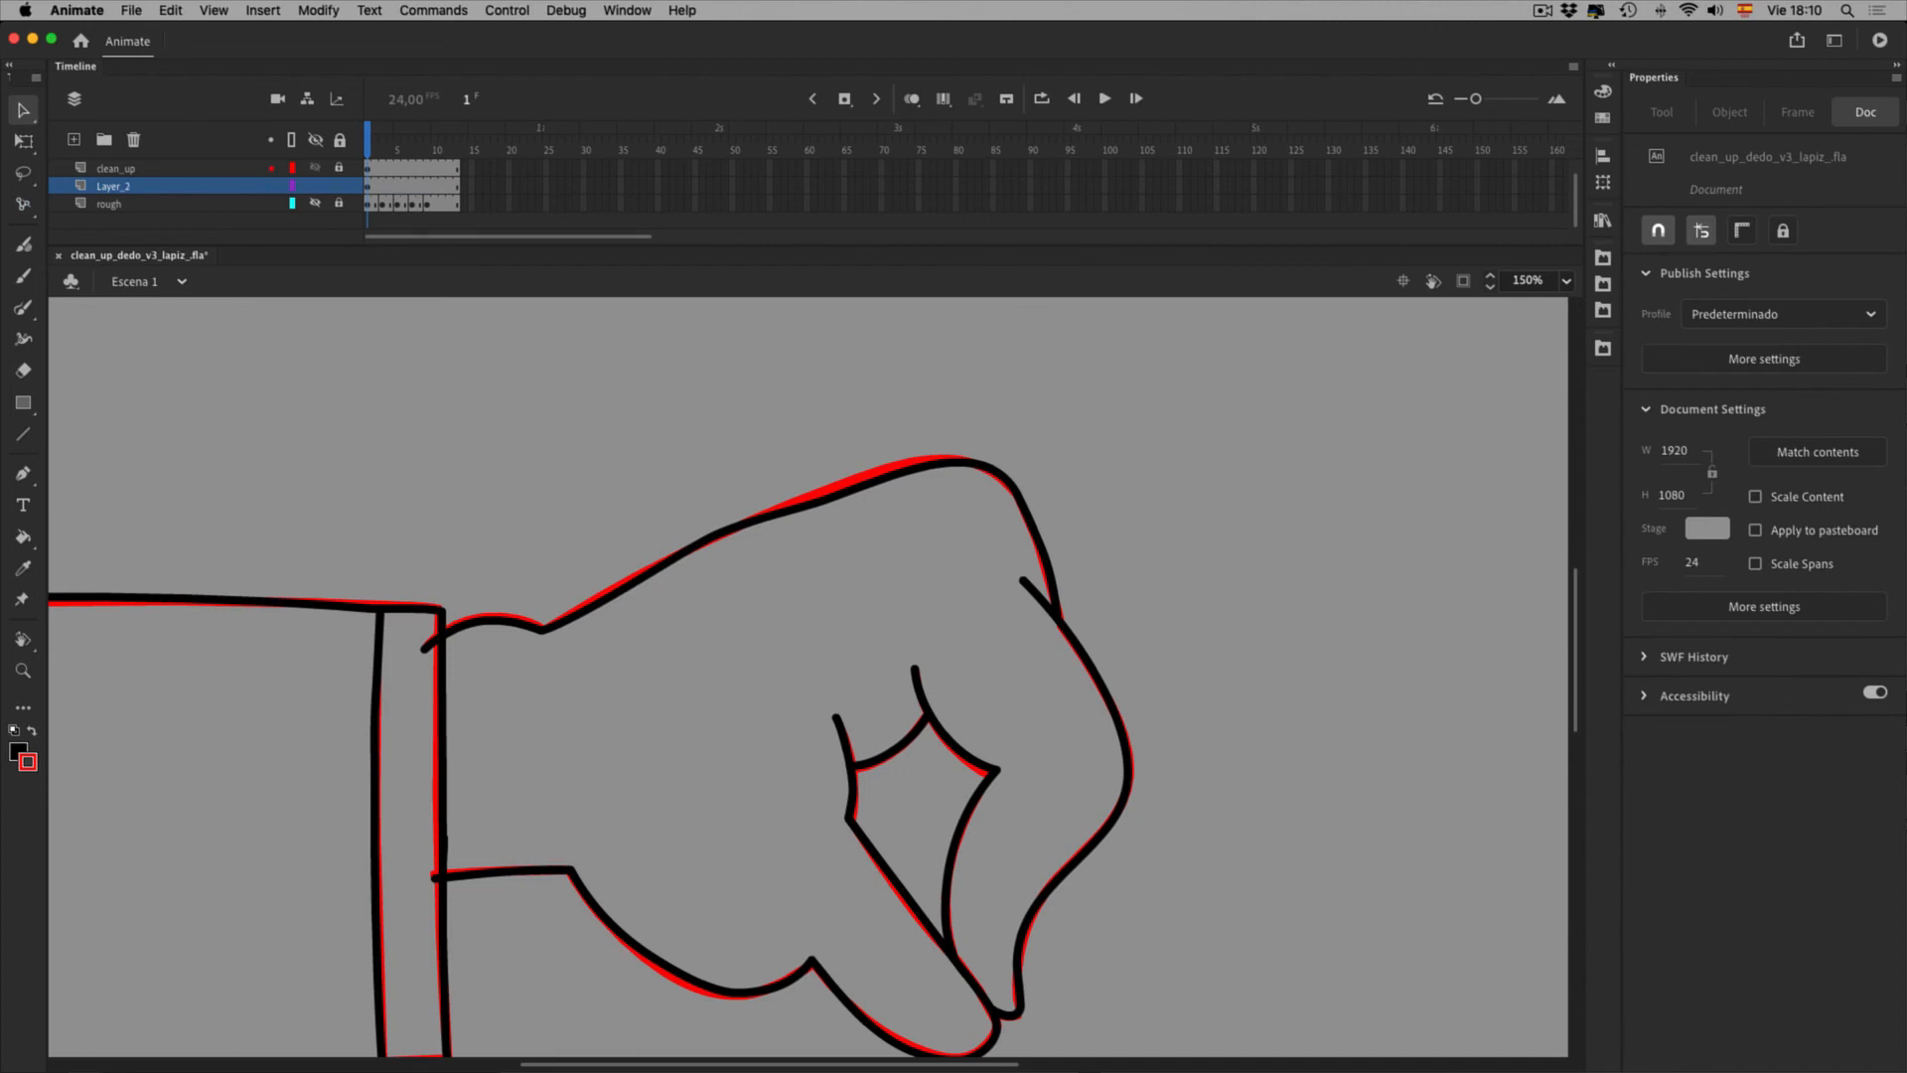
key(shift)
shift+click(315, 167)
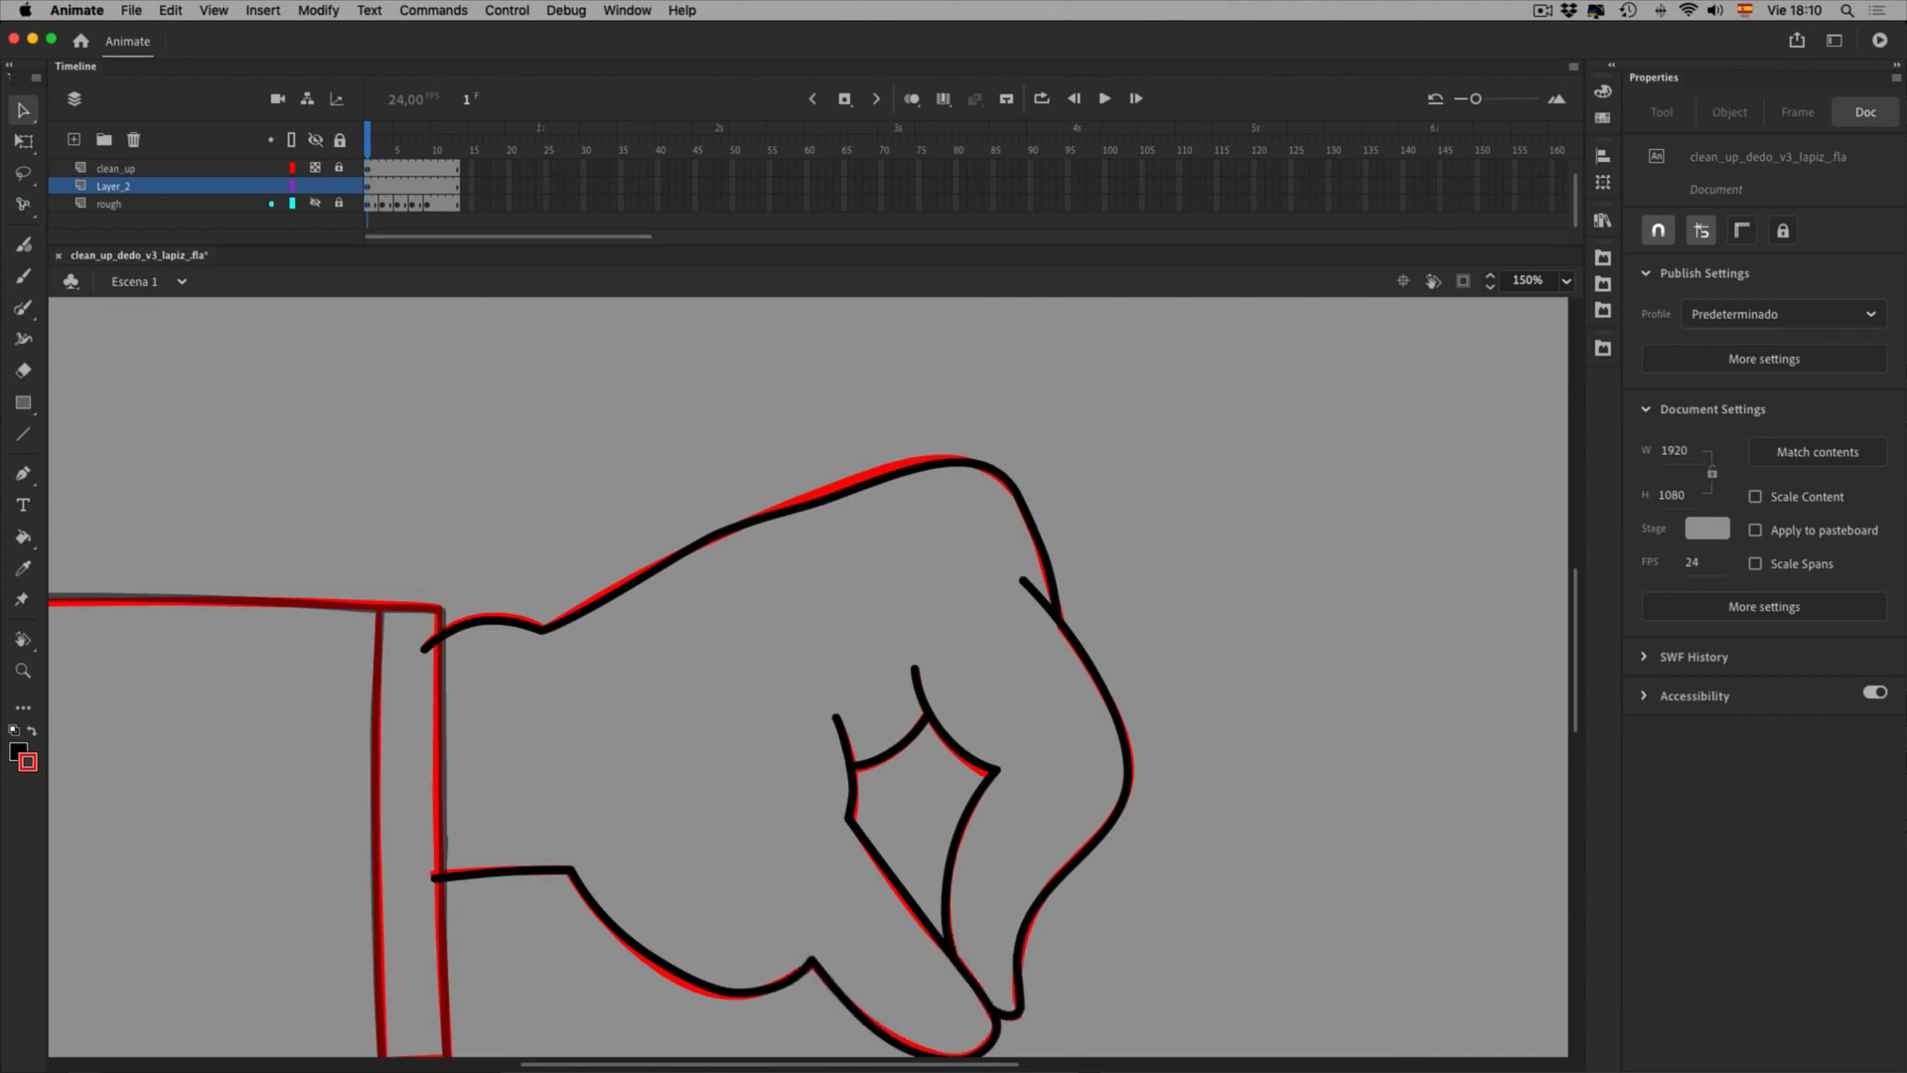
scroll(249, 187, up, 1)
drag(695, 246, 695, 301)
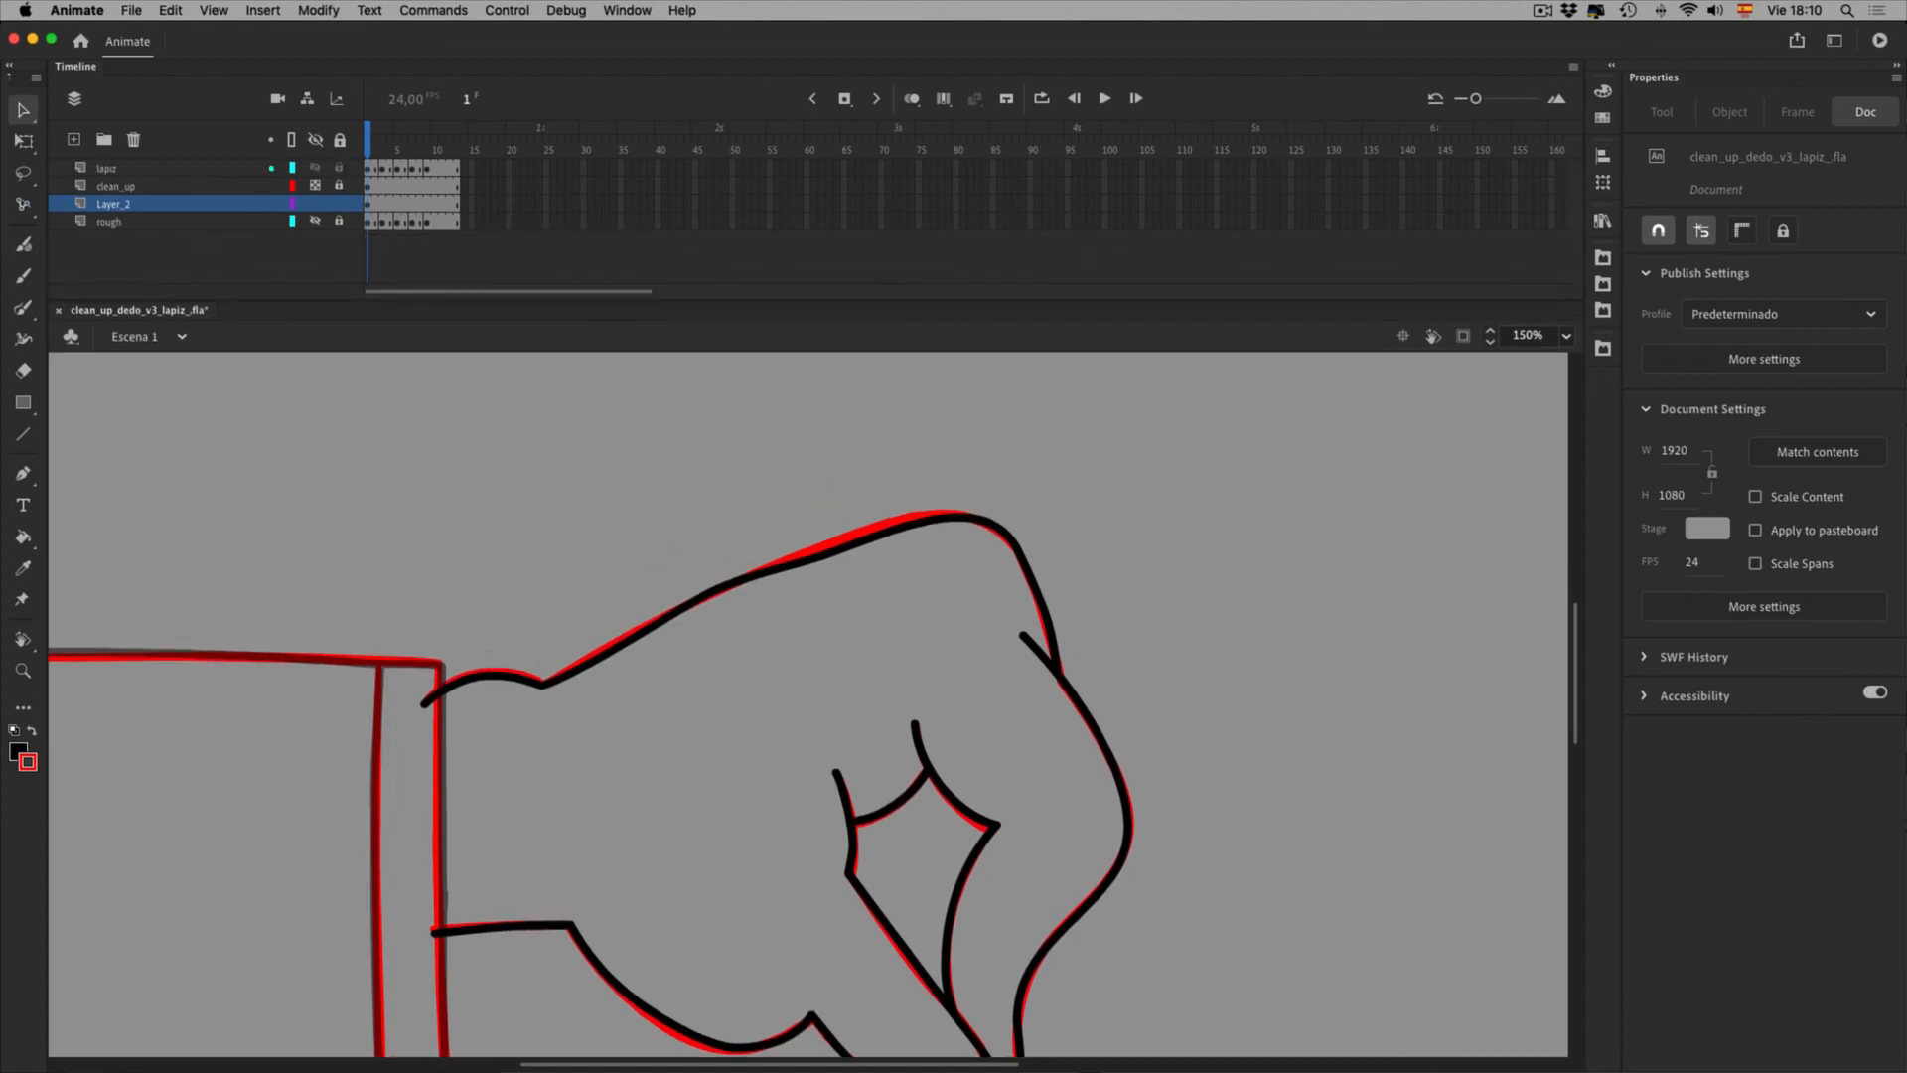
shift+click(315, 168)
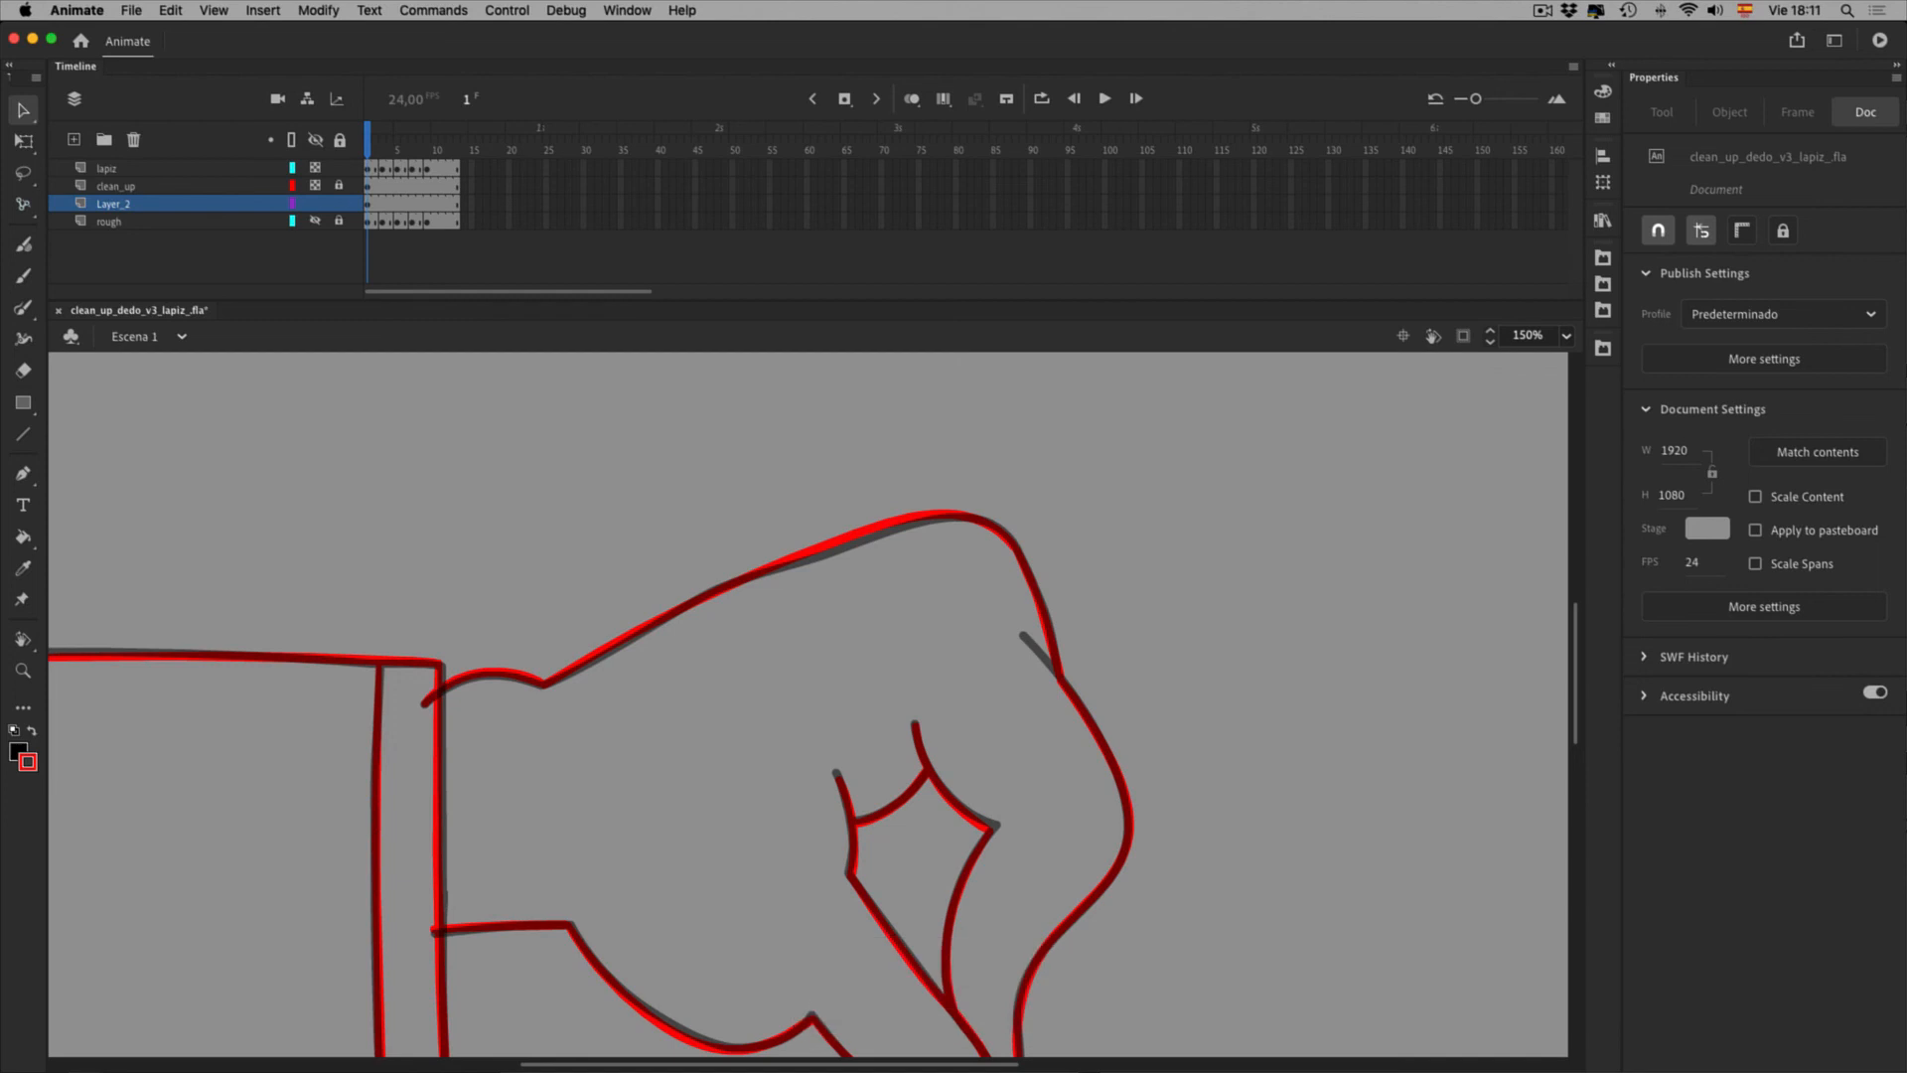
scroll(808, 705, down, 3)
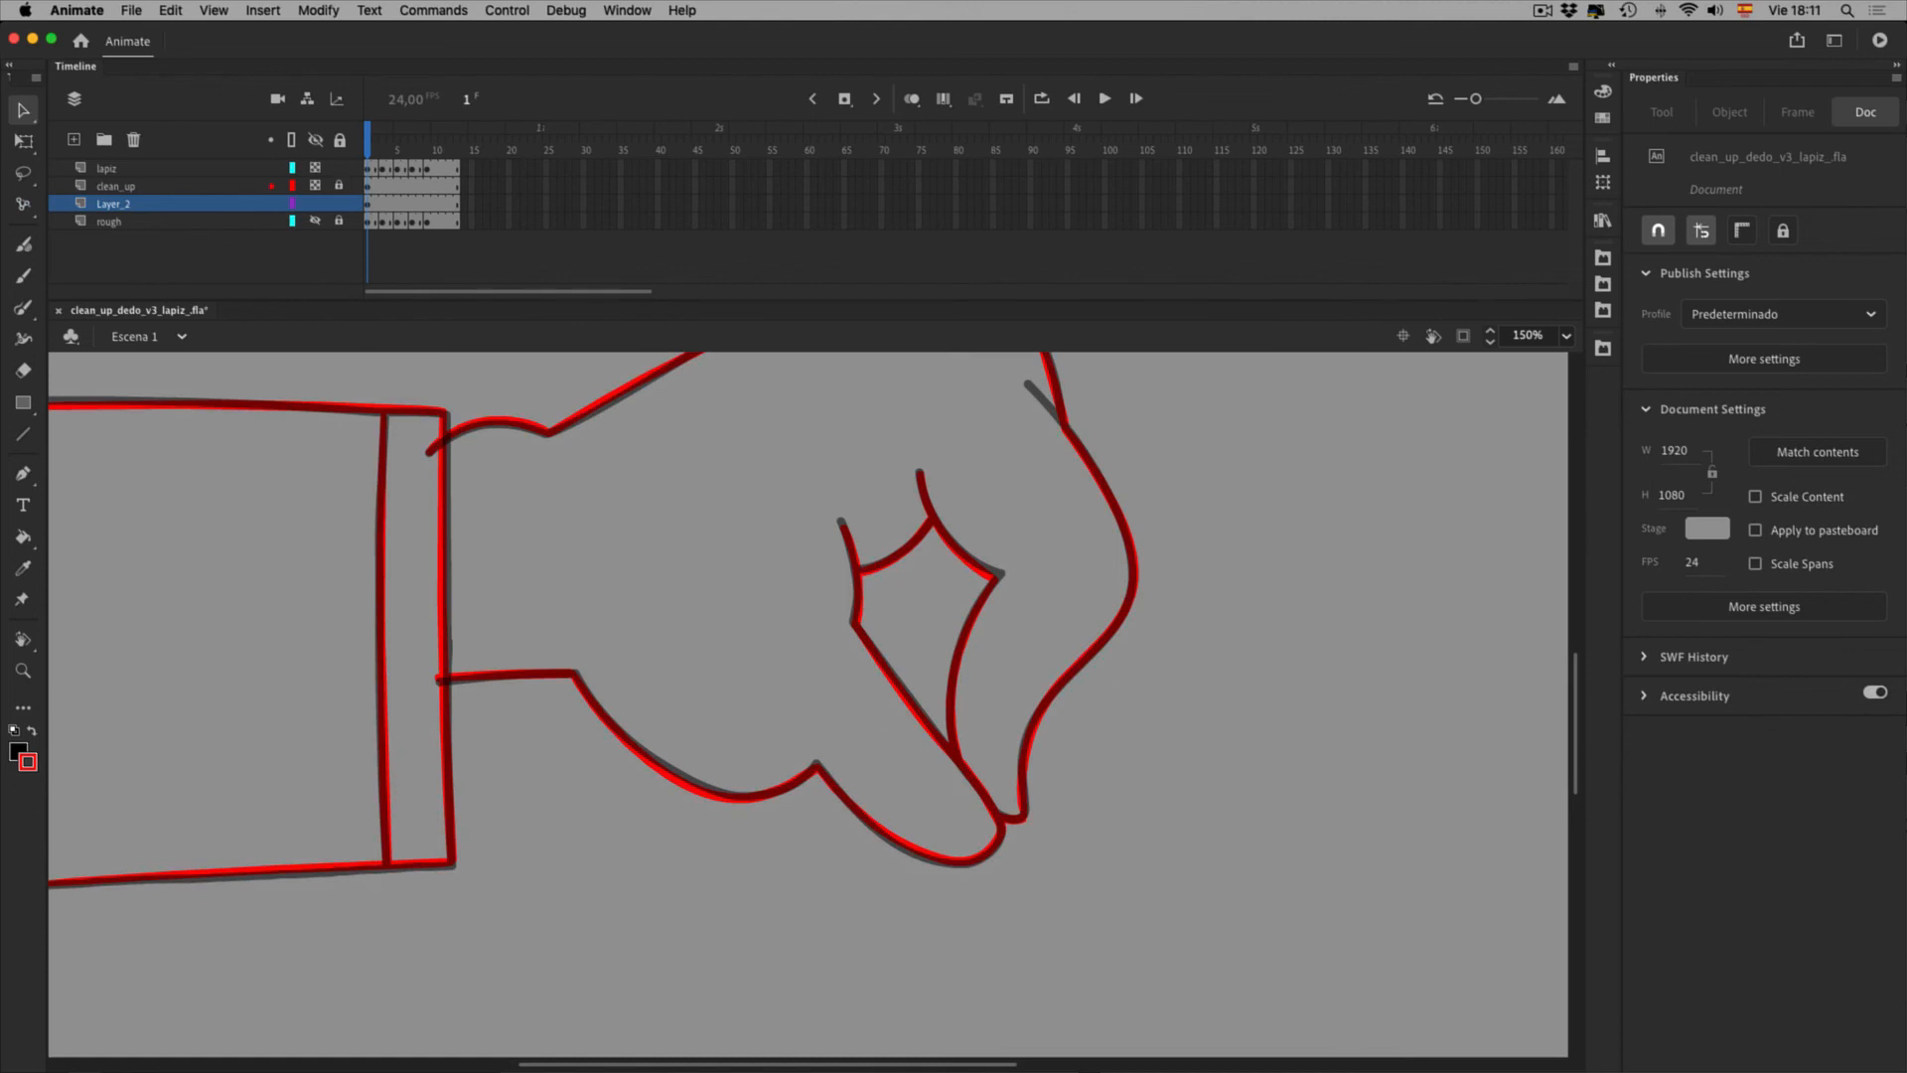
shift+click(315, 167)
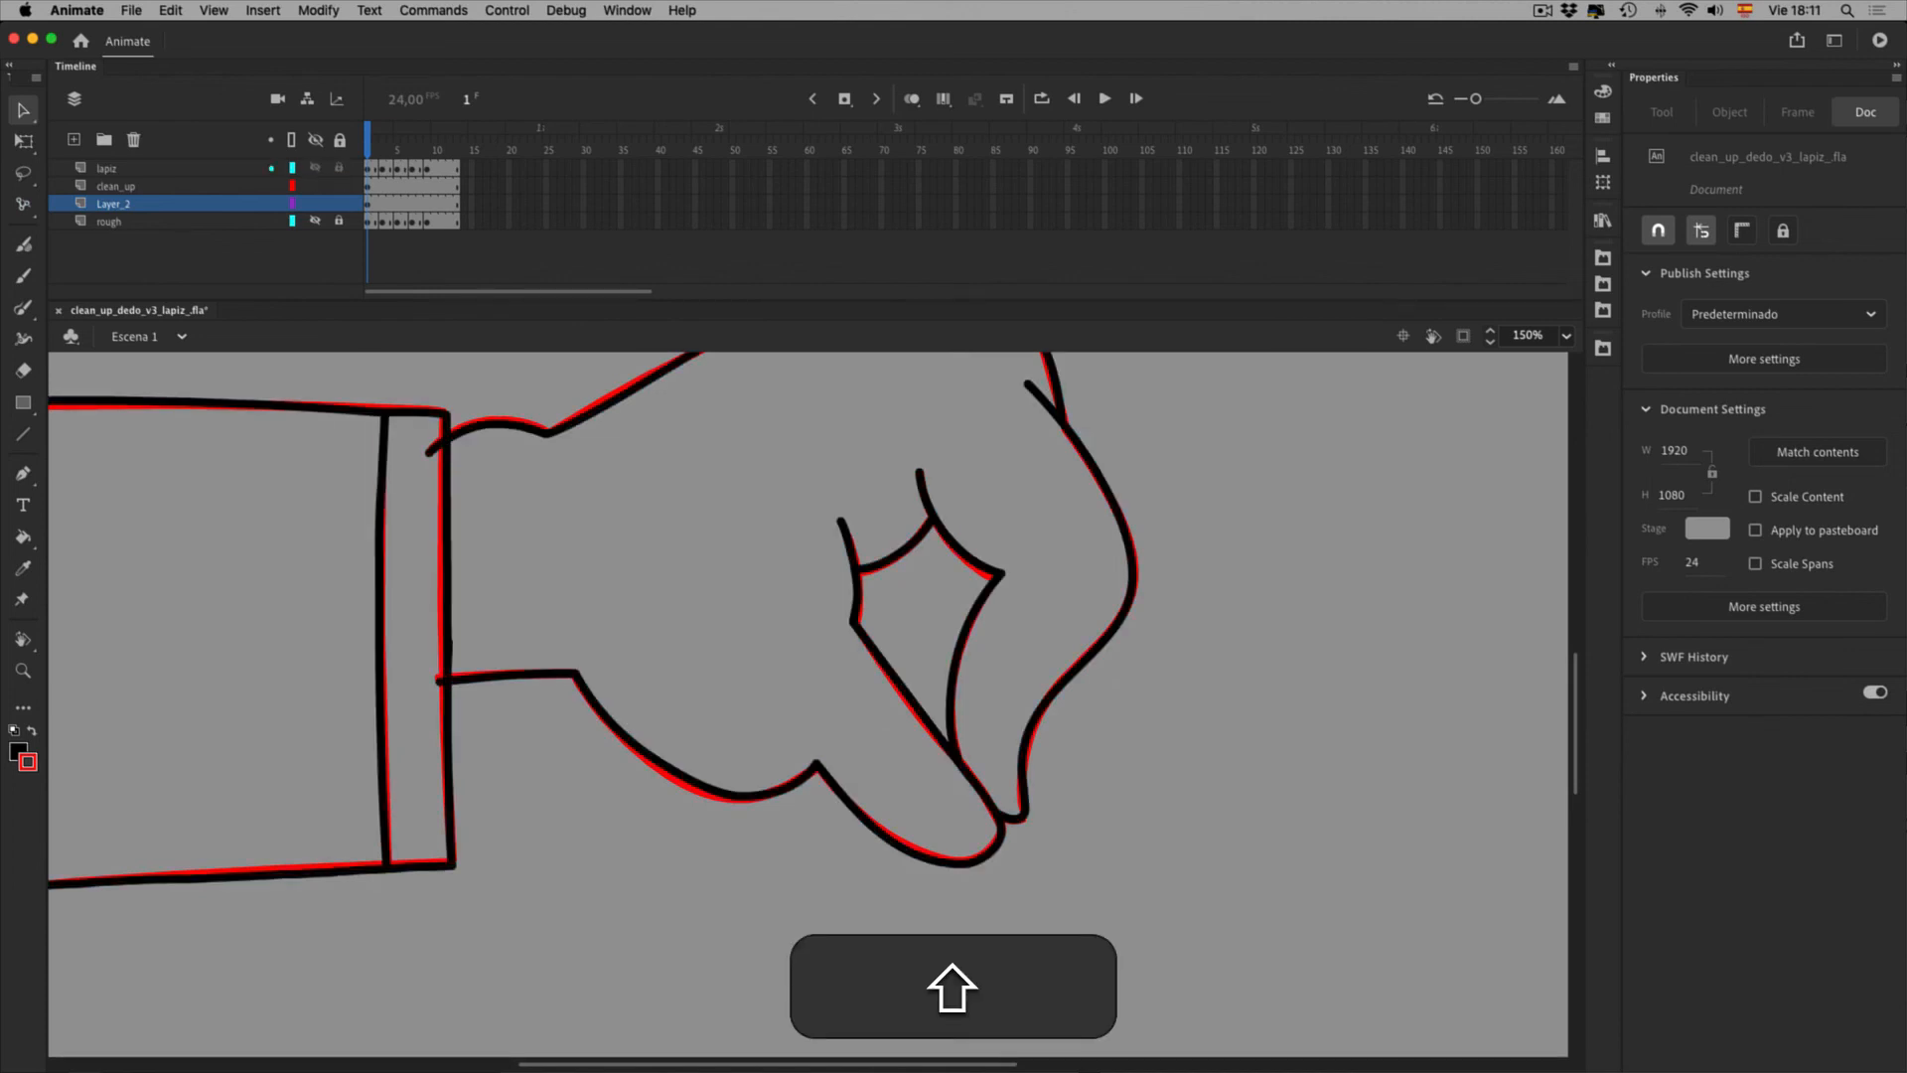
key(super+1)
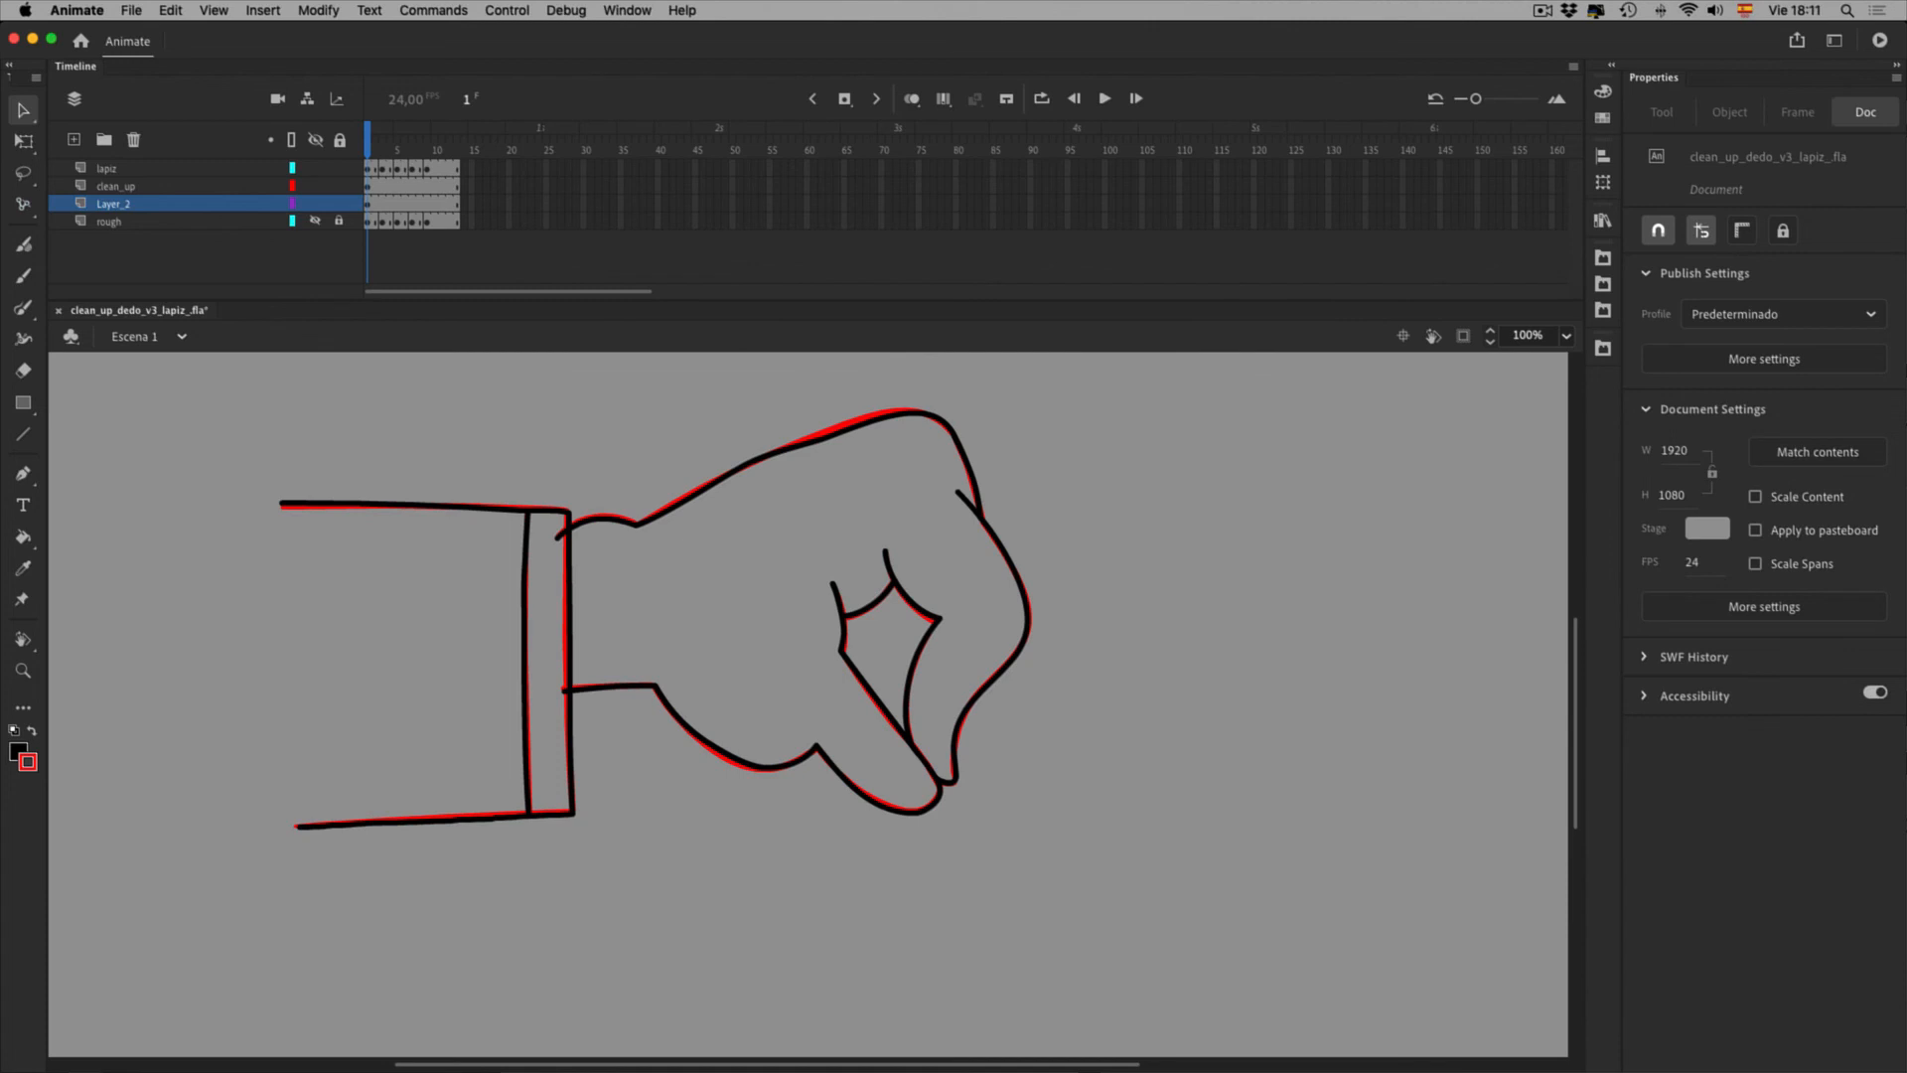
key(z)
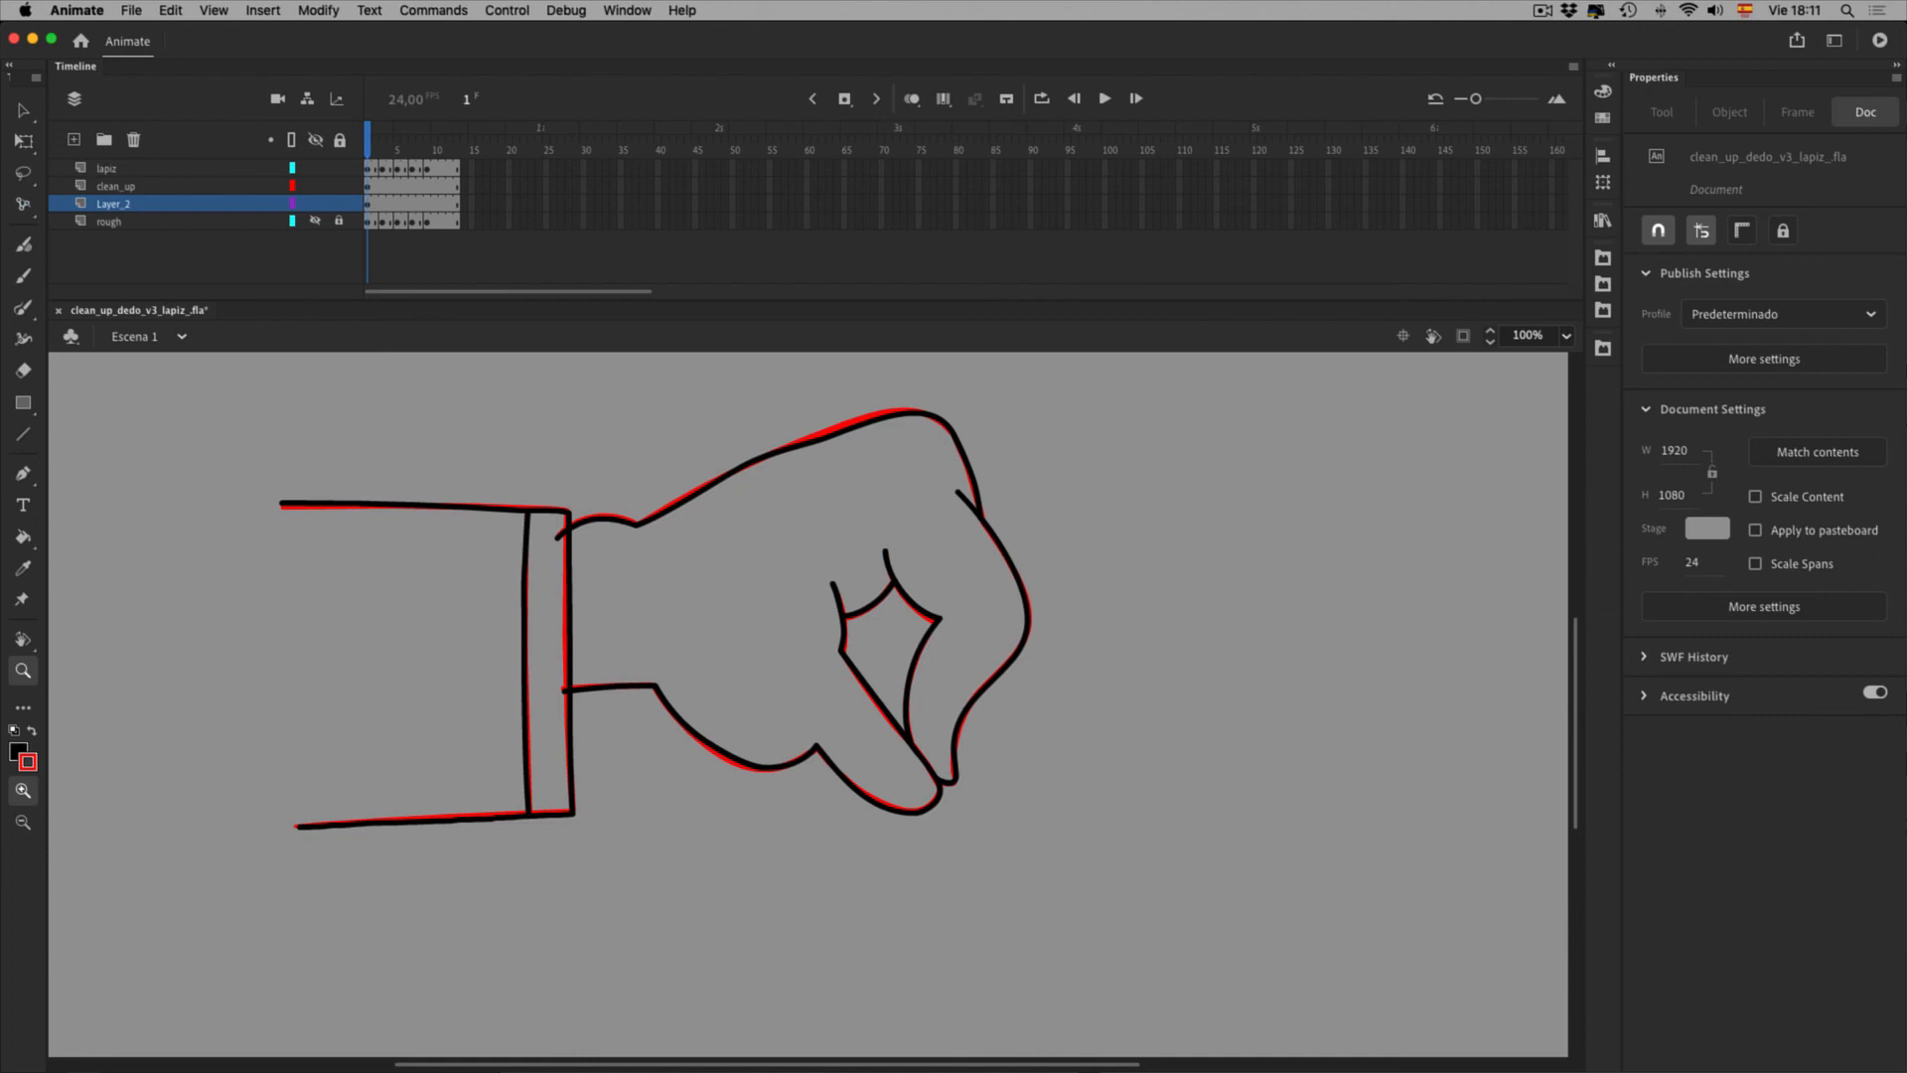
Zoom into the inner diamond's left point and hide lapiz and clean_up, keeping Layer_2 visible
drag(837, 635, 873, 691)
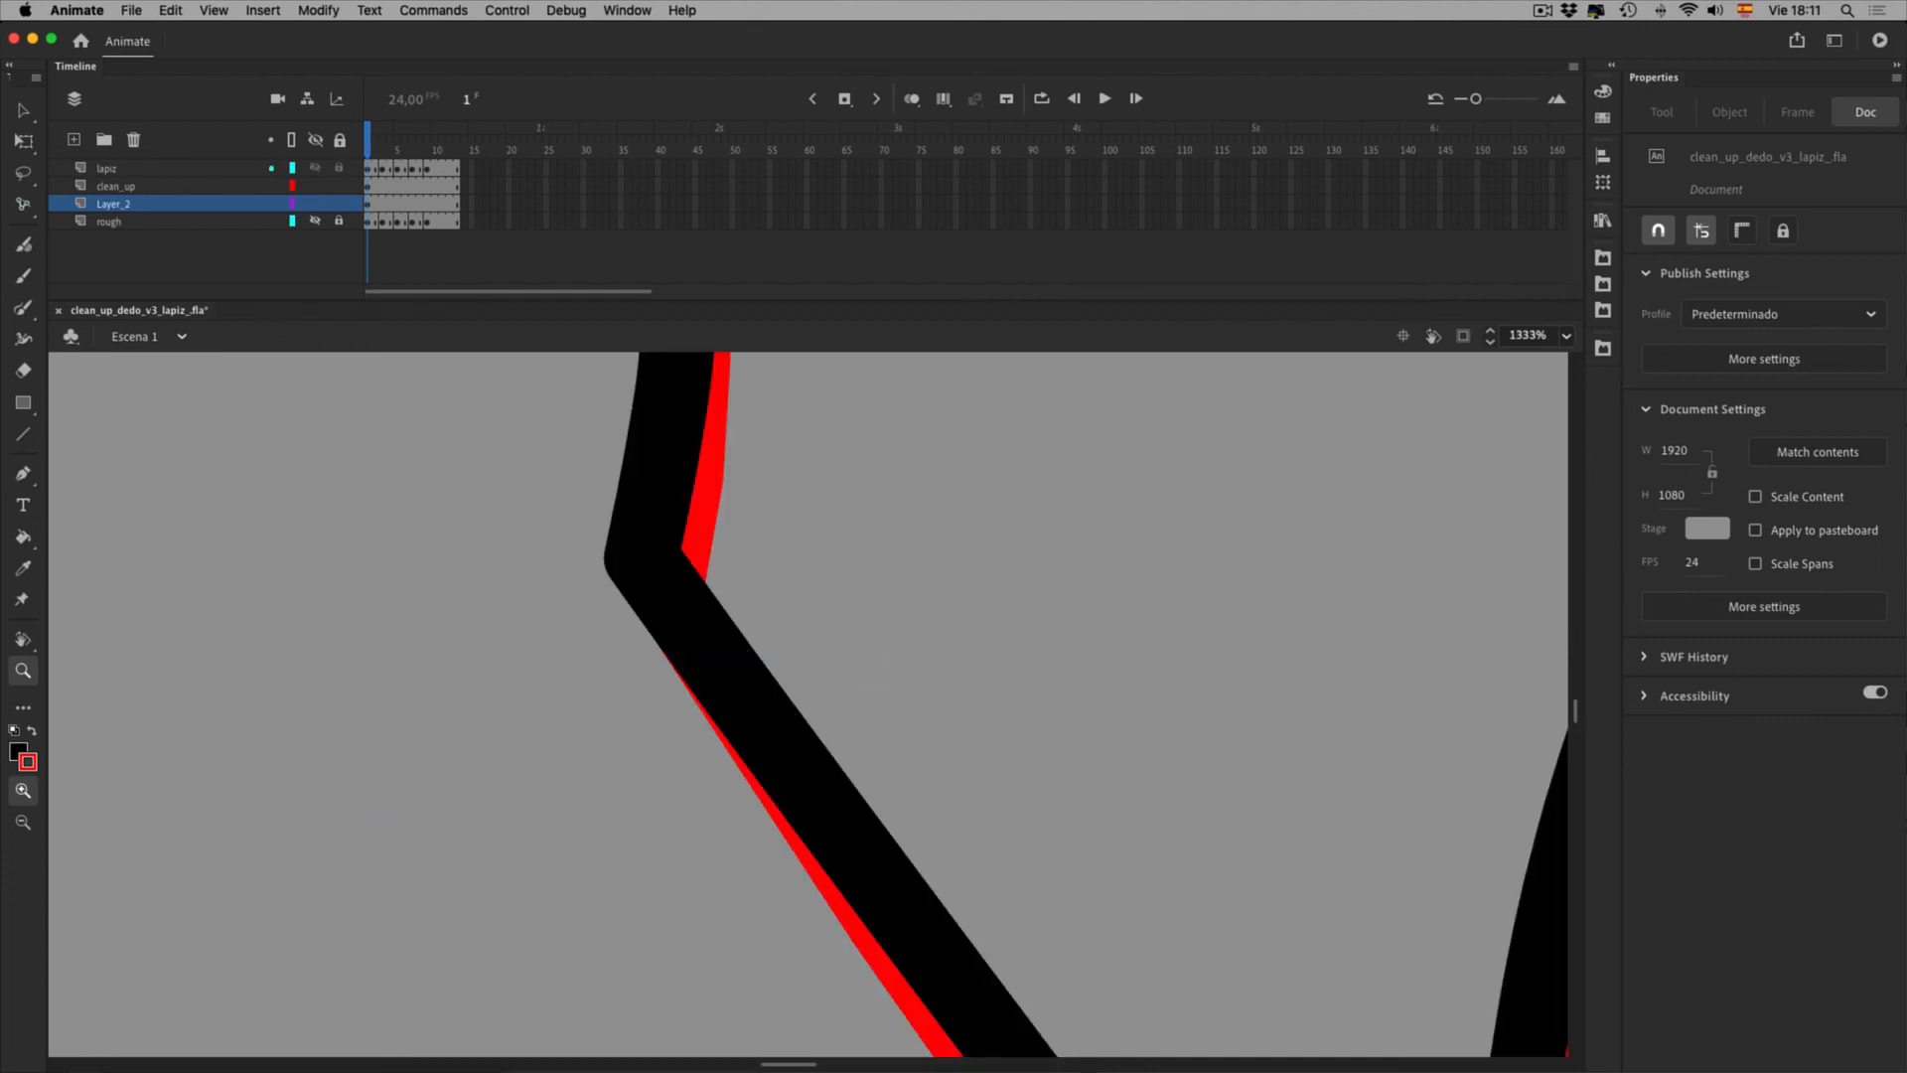
click(315, 167)
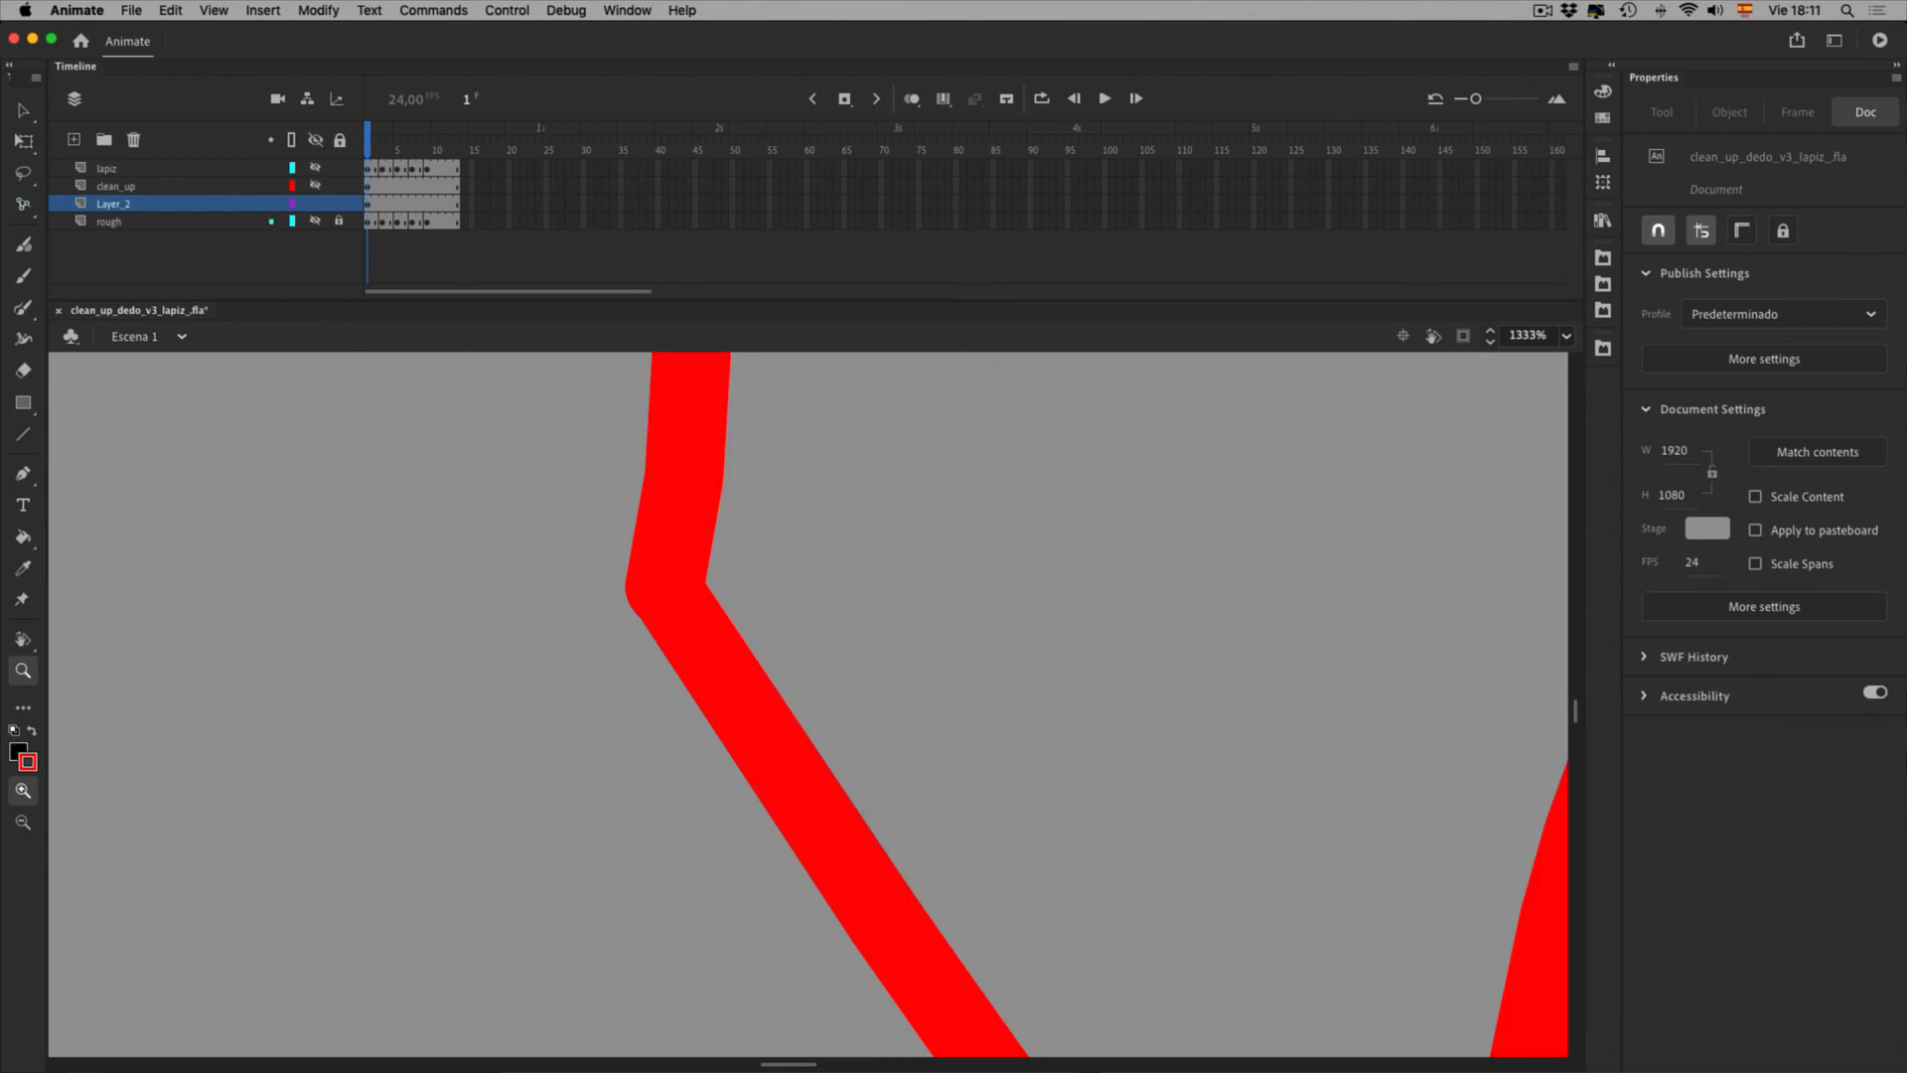
click(314, 203)
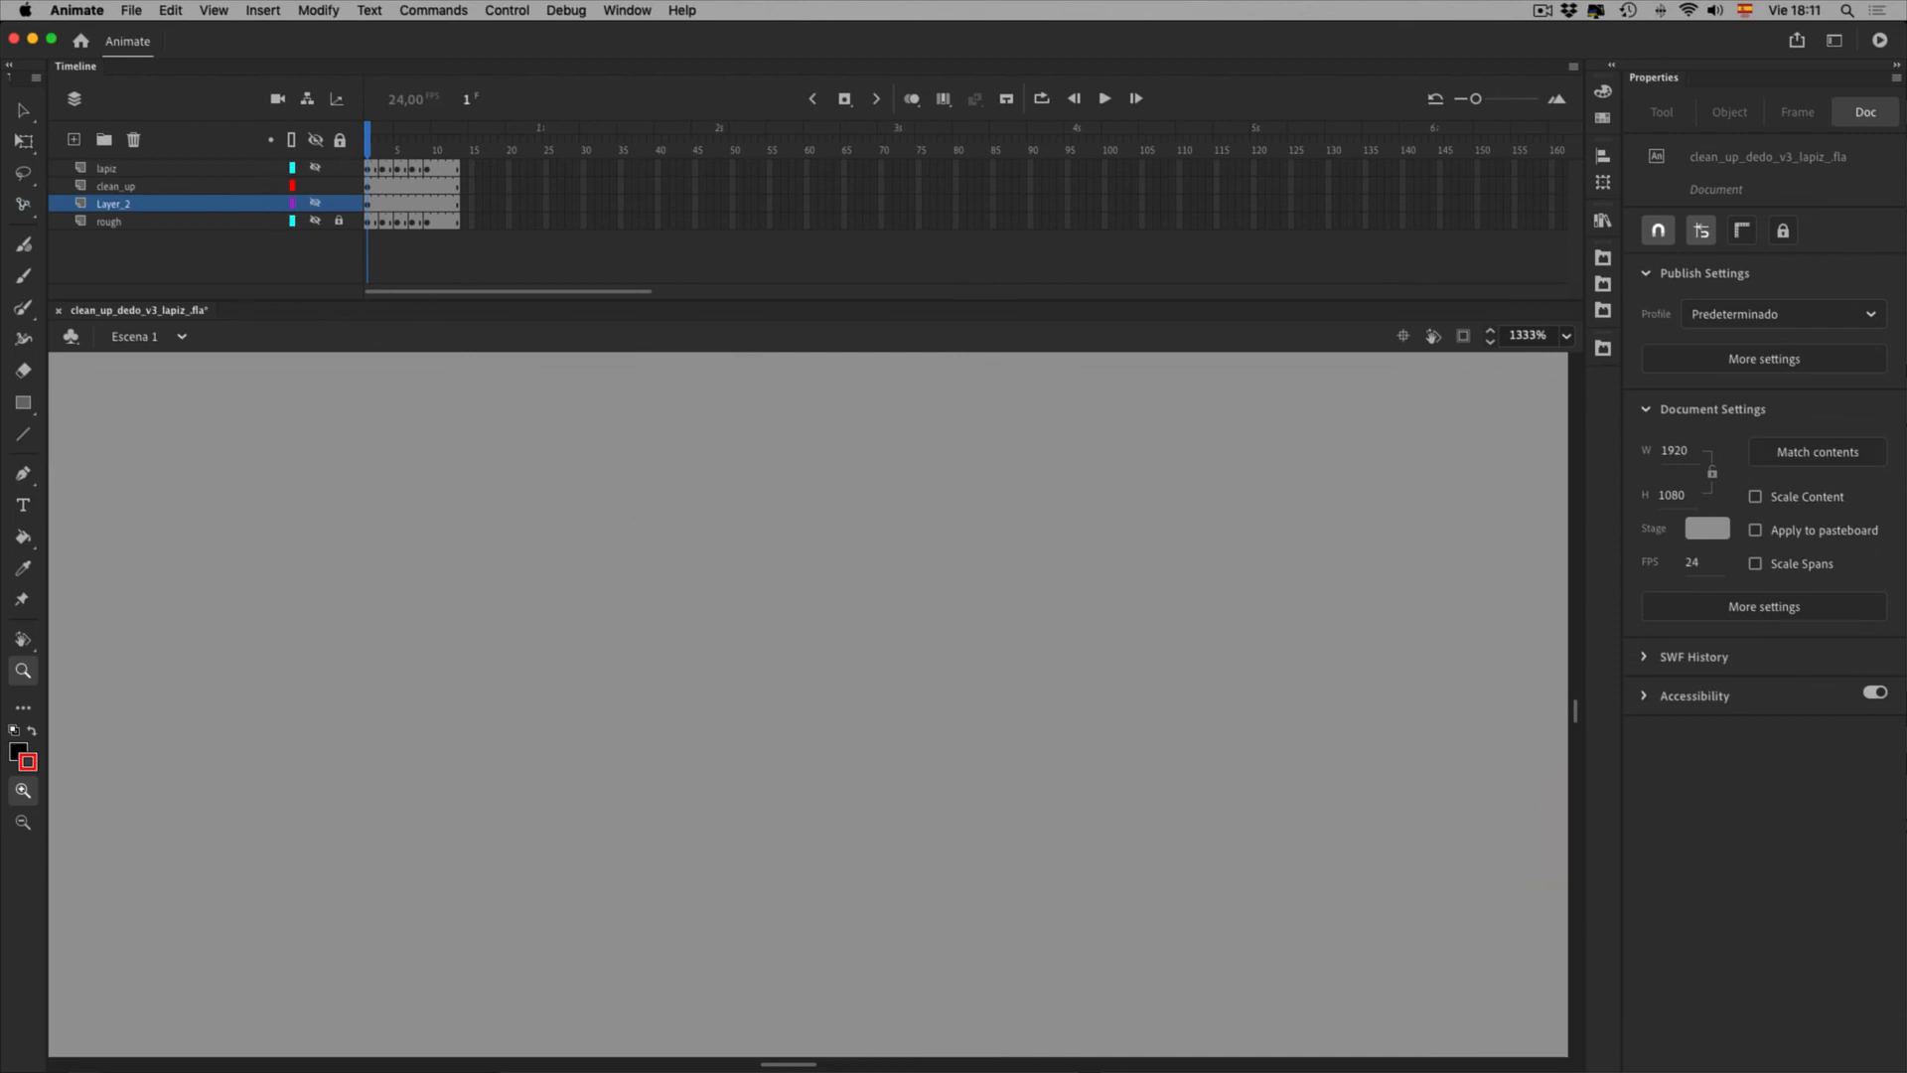
click(315, 185)
click(315, 204)
click(368, 203)
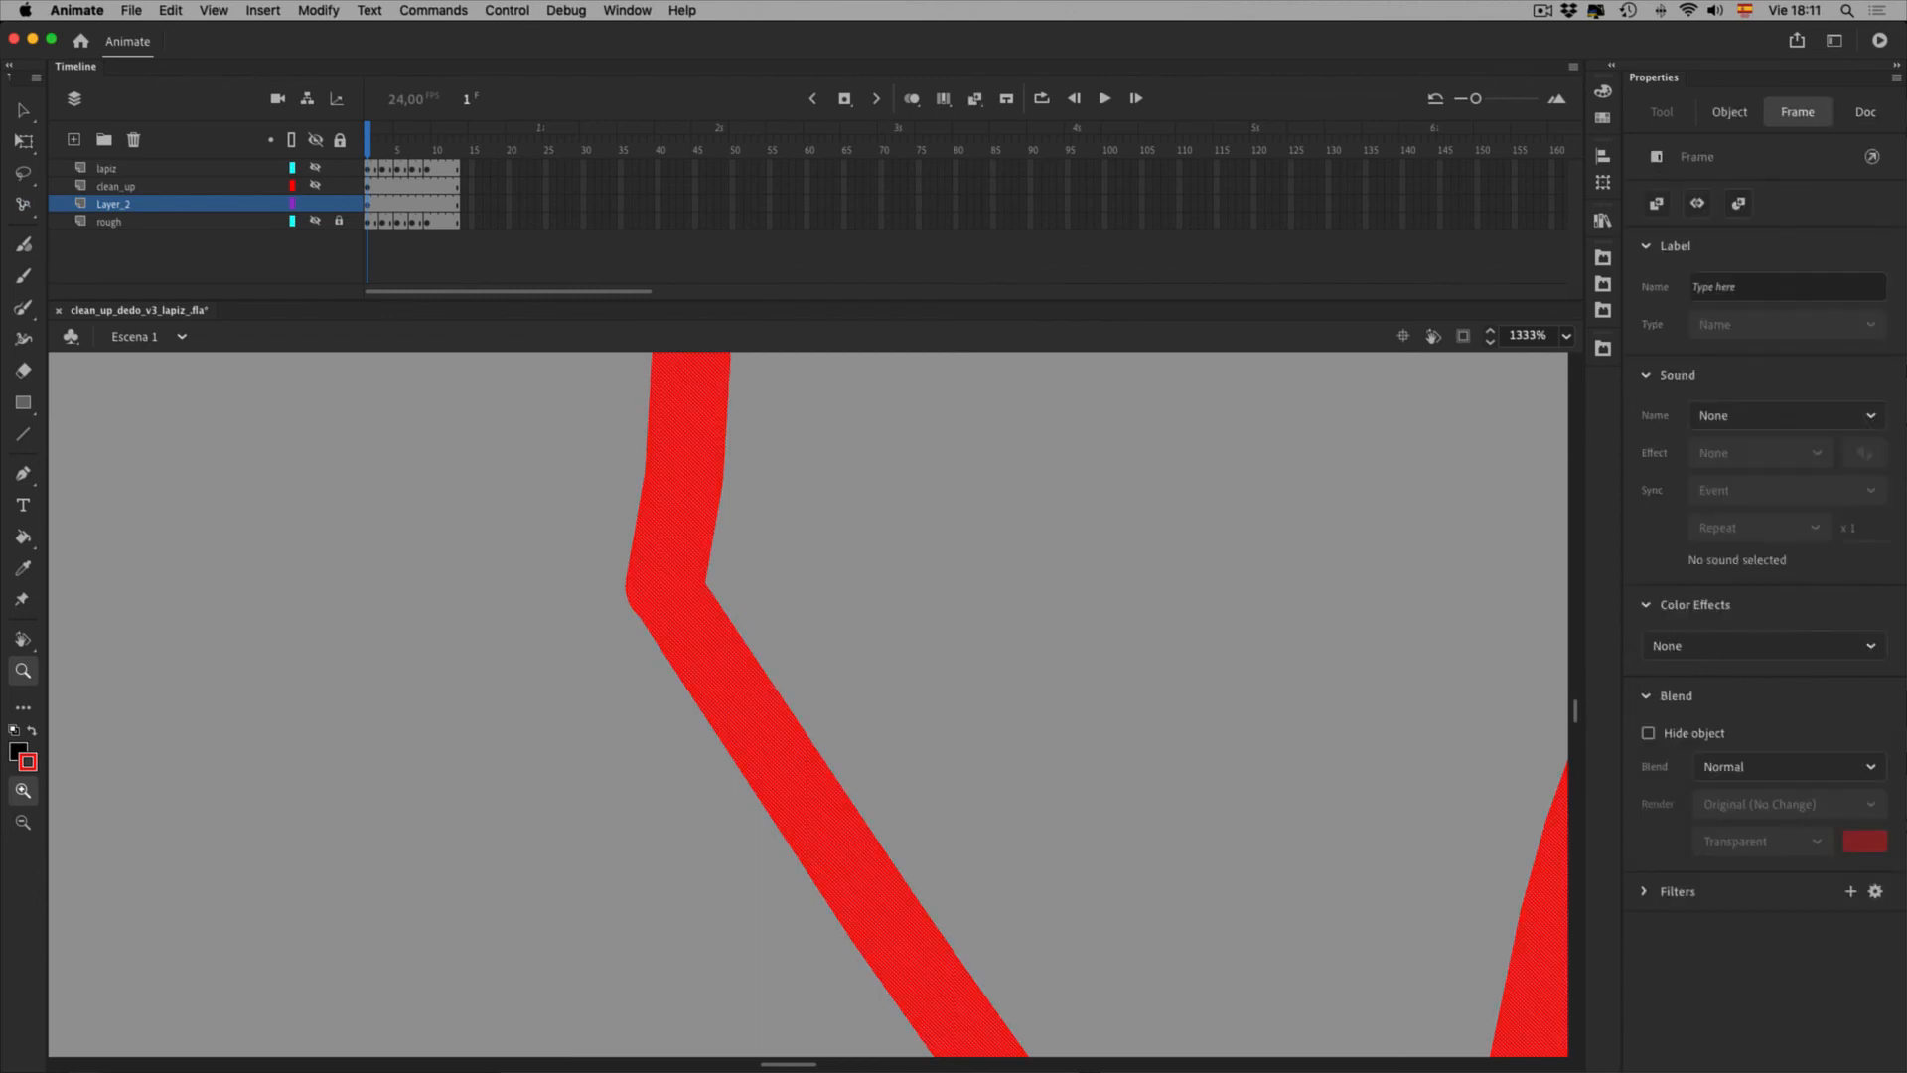
Play the animation once, then zoom out and recentre the whole red fist
key(Return)
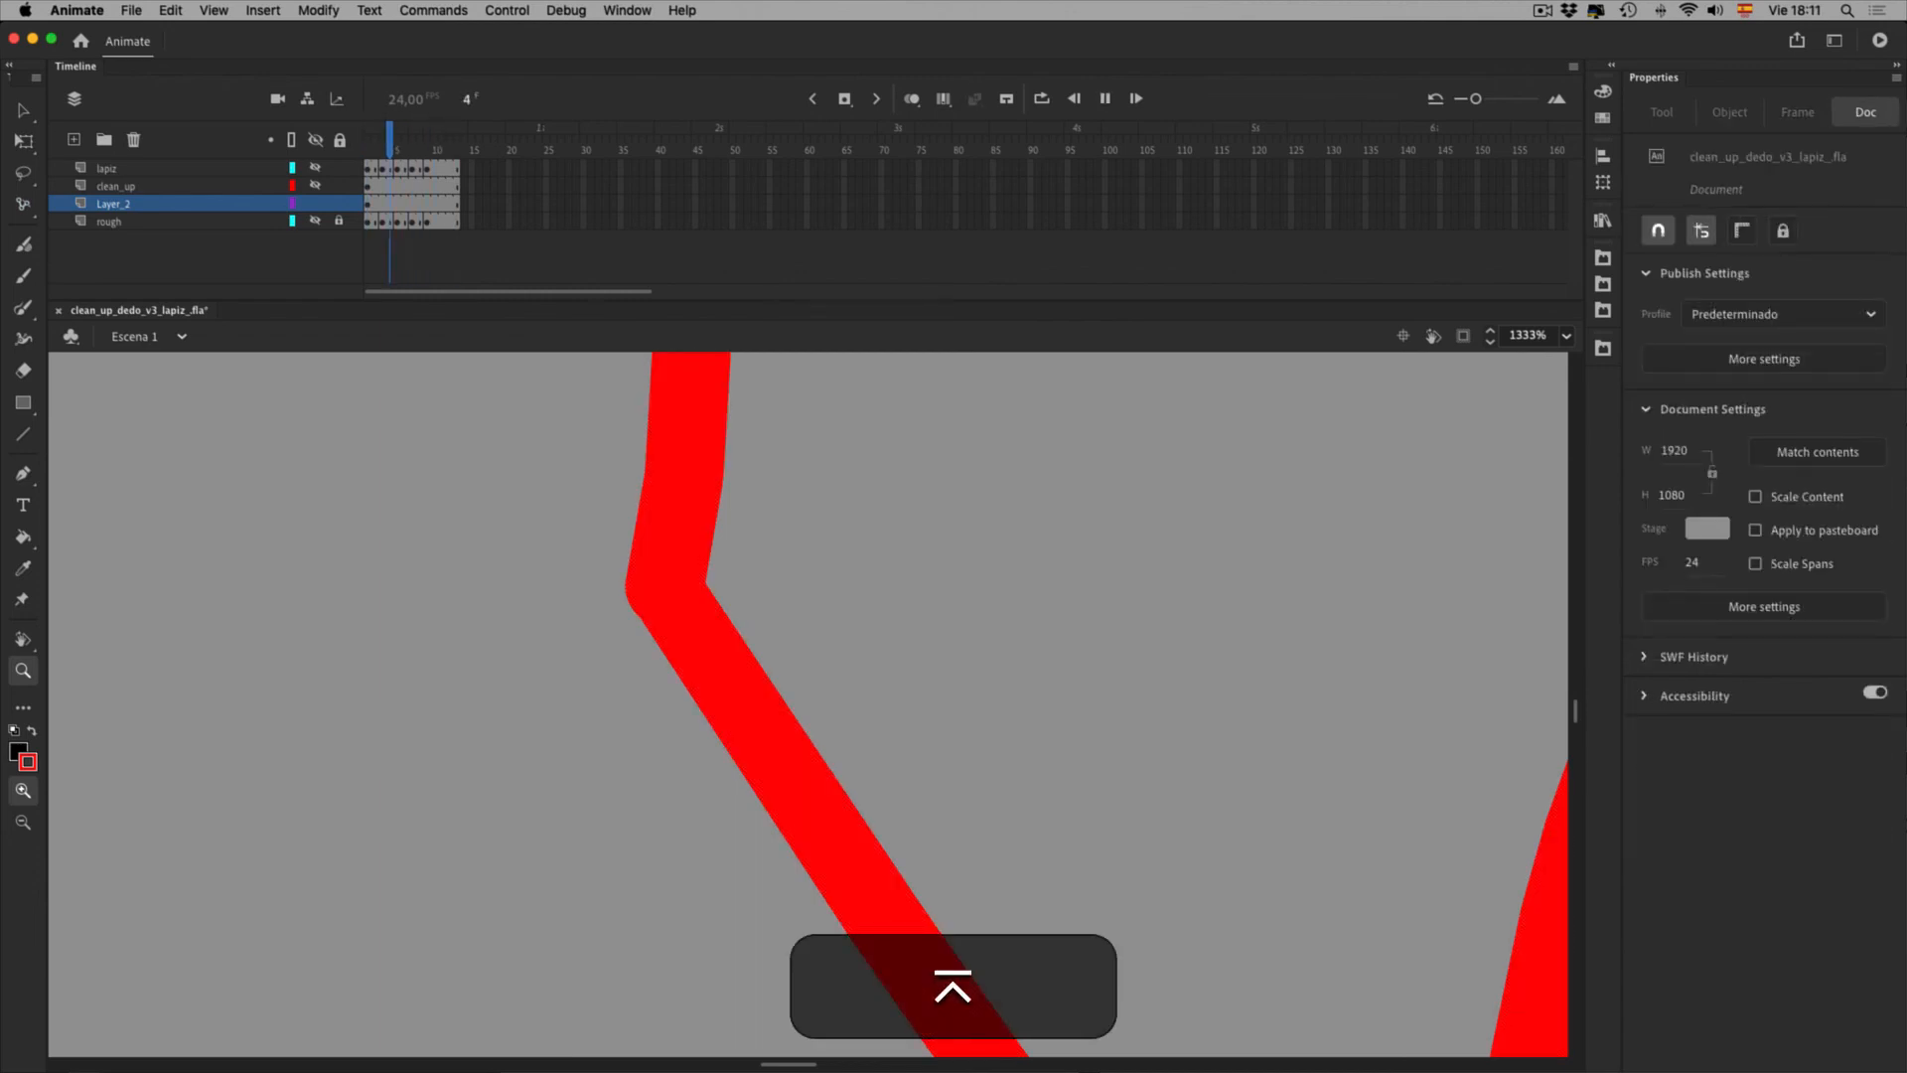
key(0)
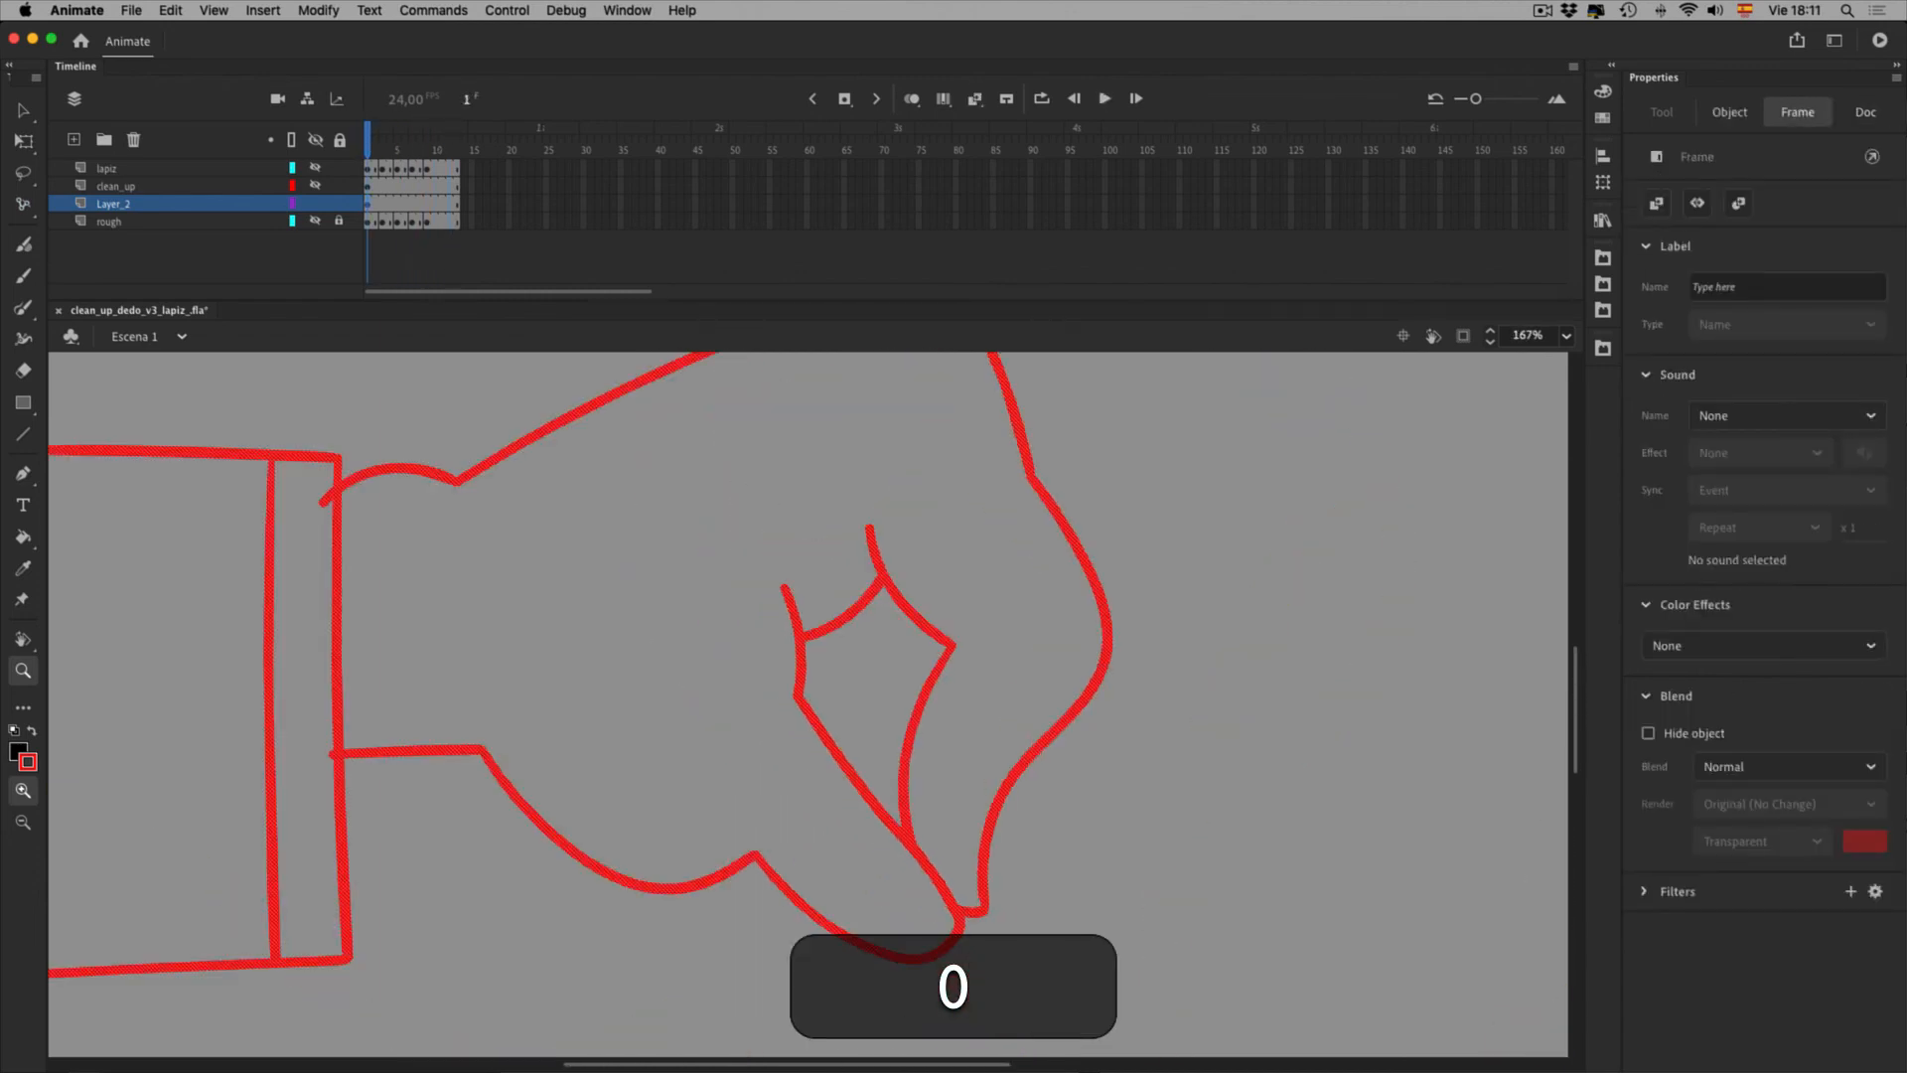
click(23, 110)
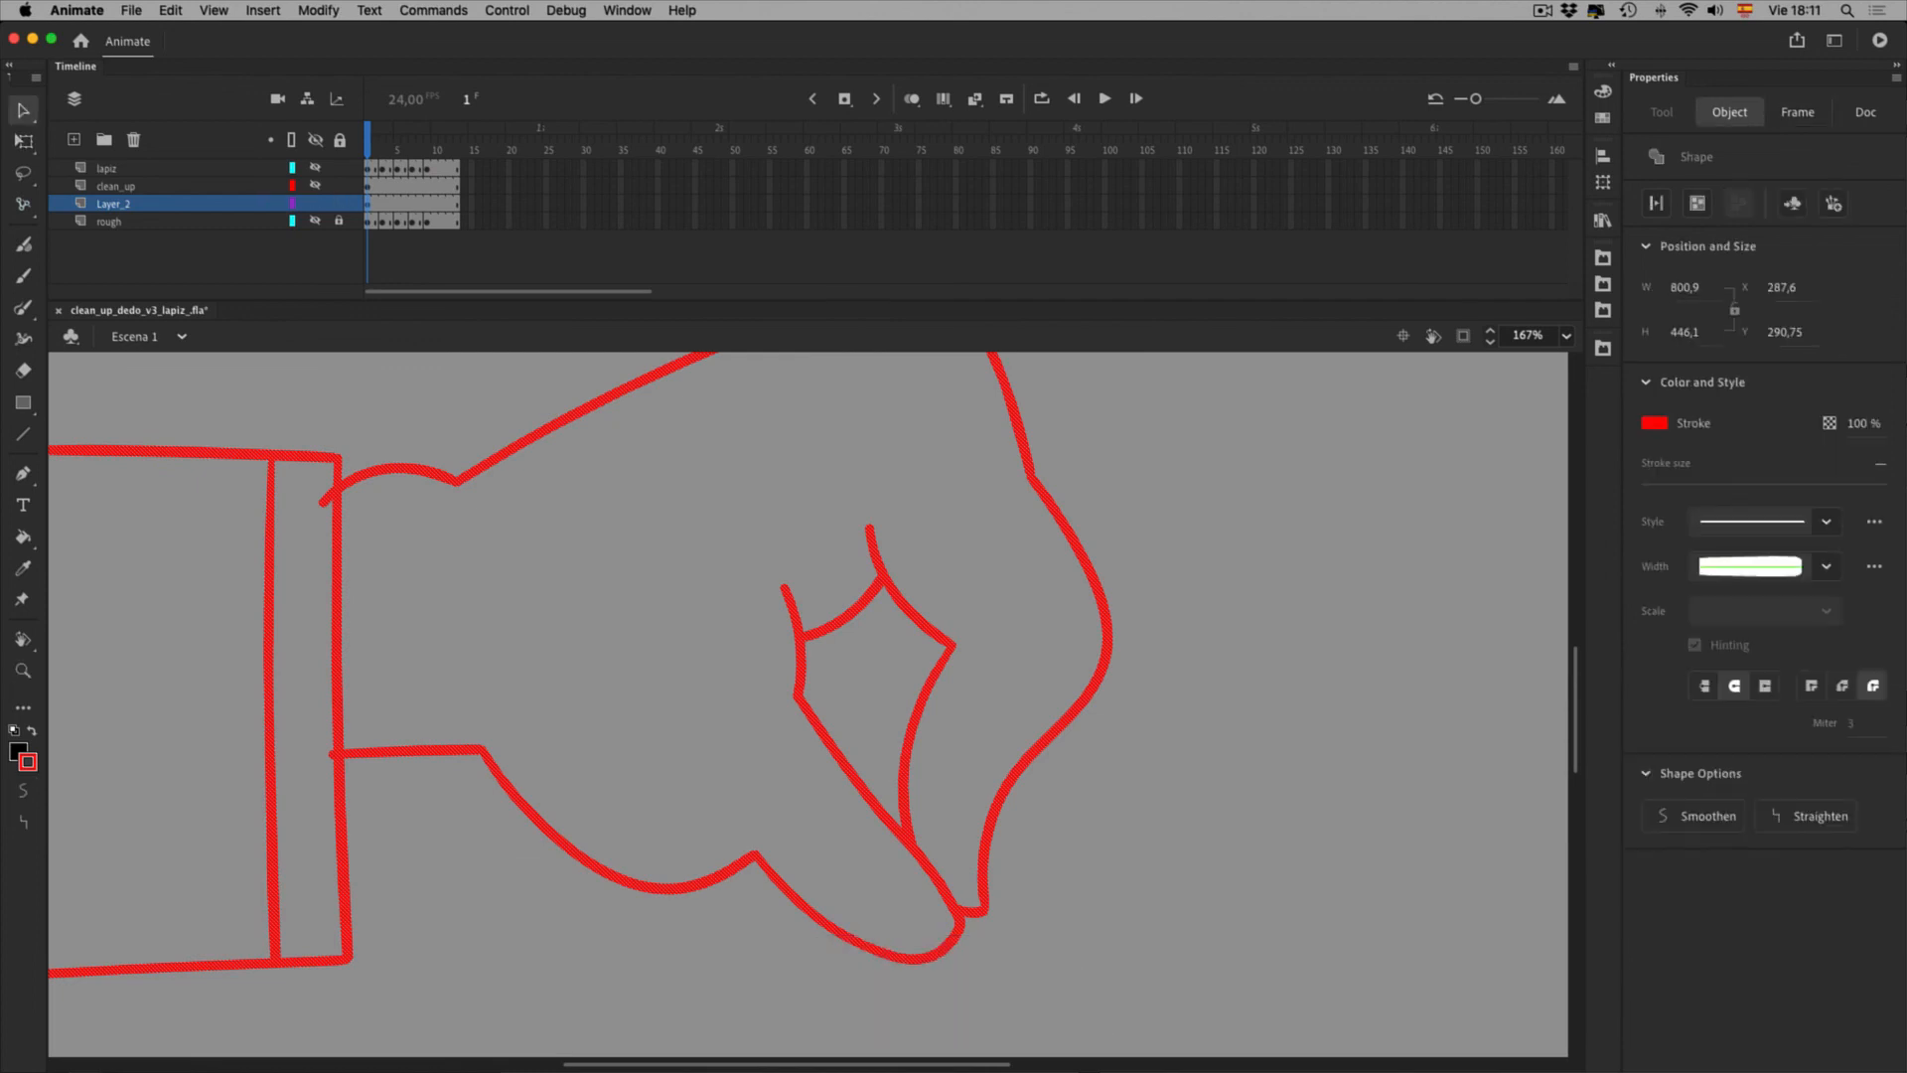
key(space)
drag(809, 646, 848, 697)
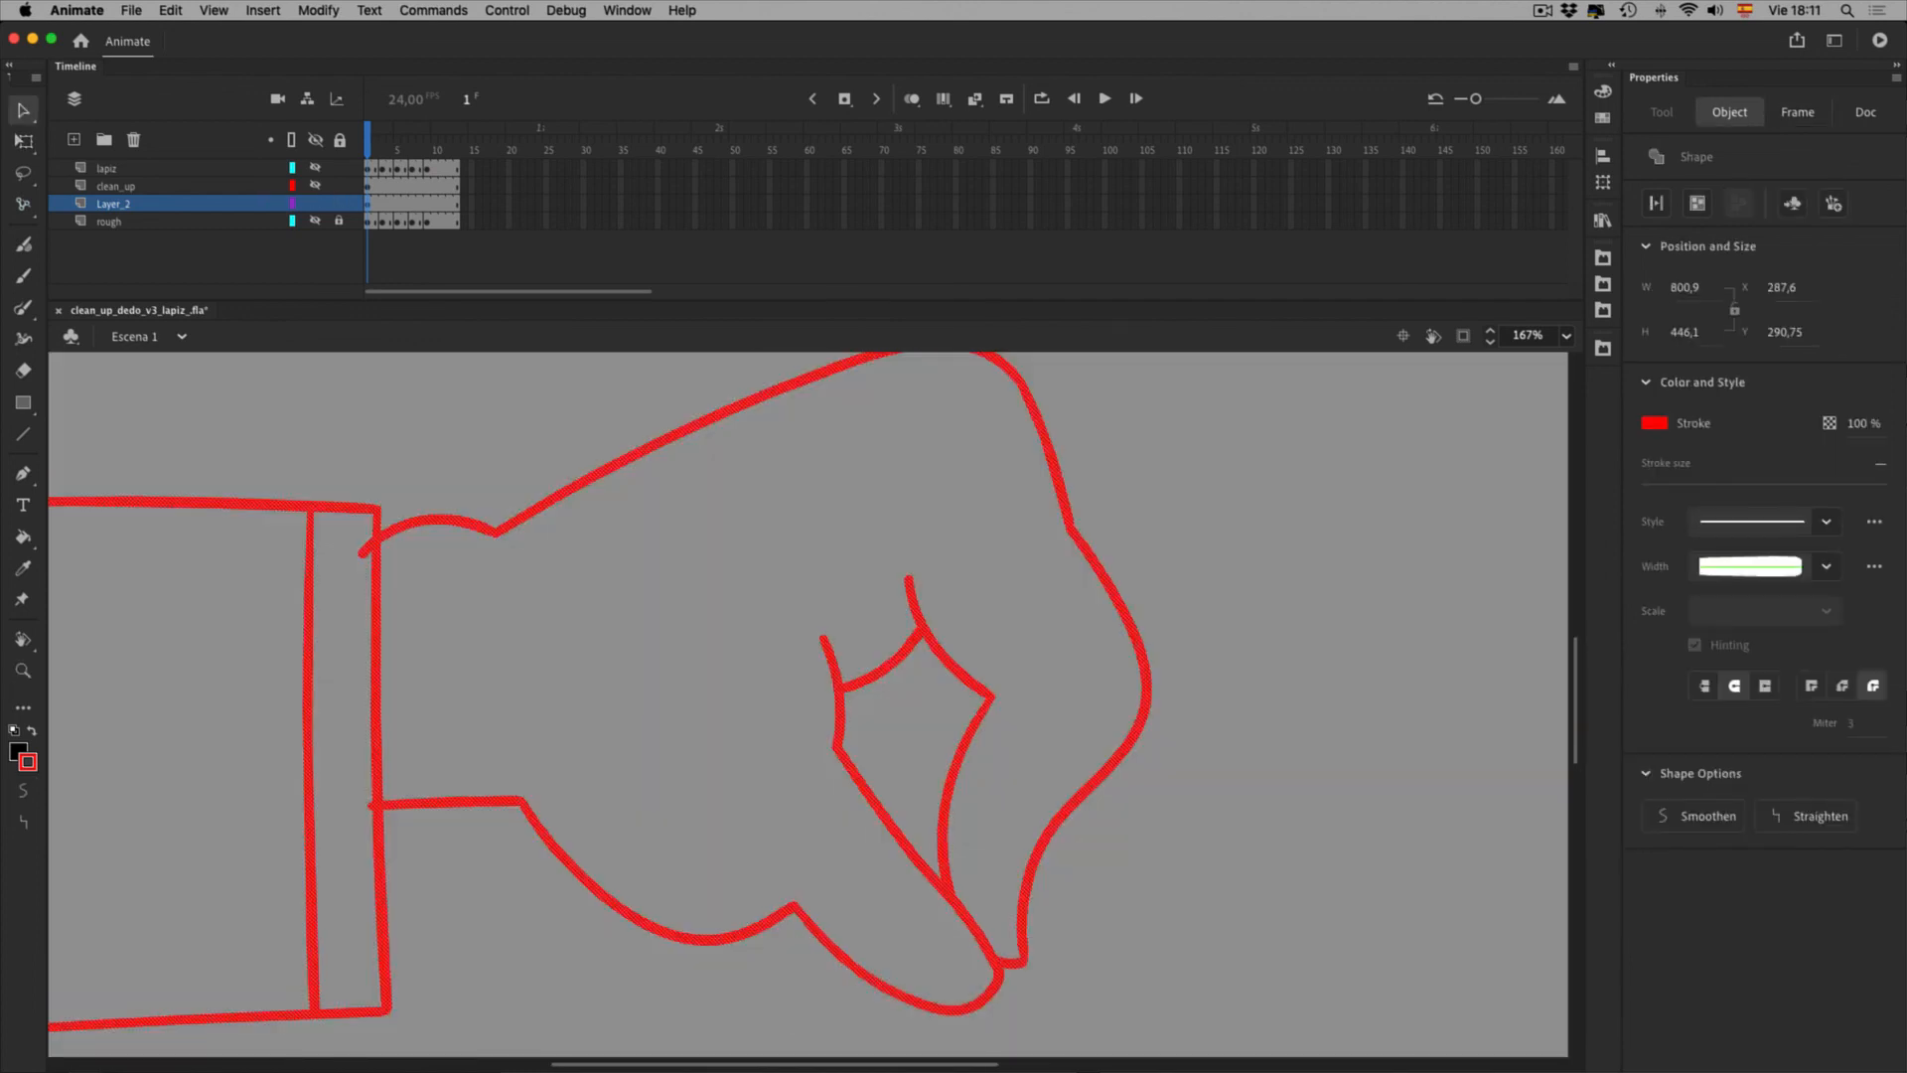